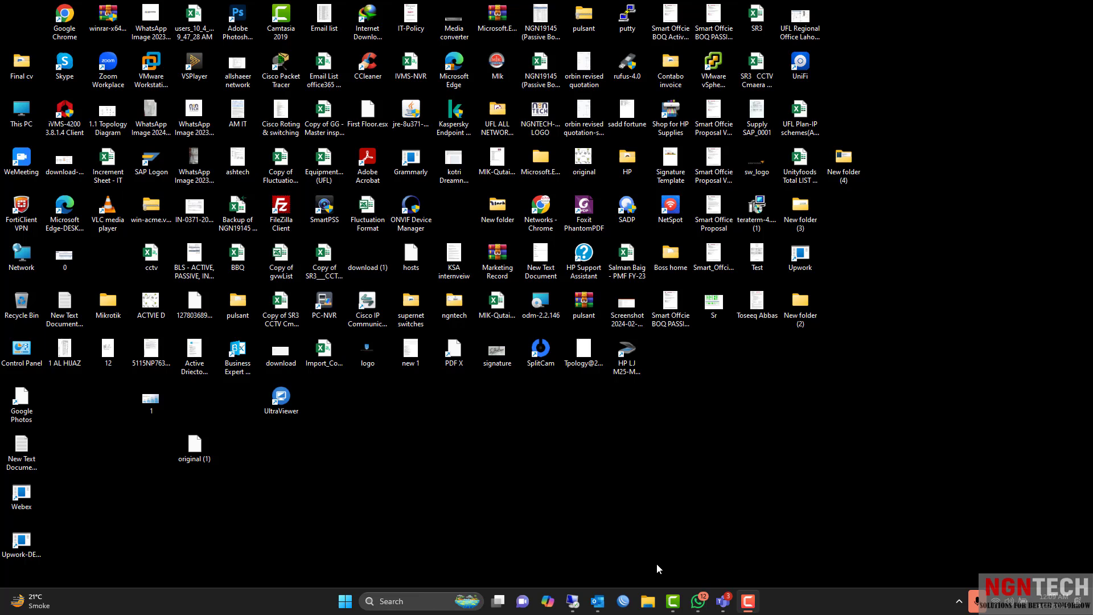
Restore the Camtasia Recorder control window from its taskbar icon.
{"action": "mouse_move", "coordinate": [574, 598]}
{"action": "left_click", "coordinate": [750, 608]}
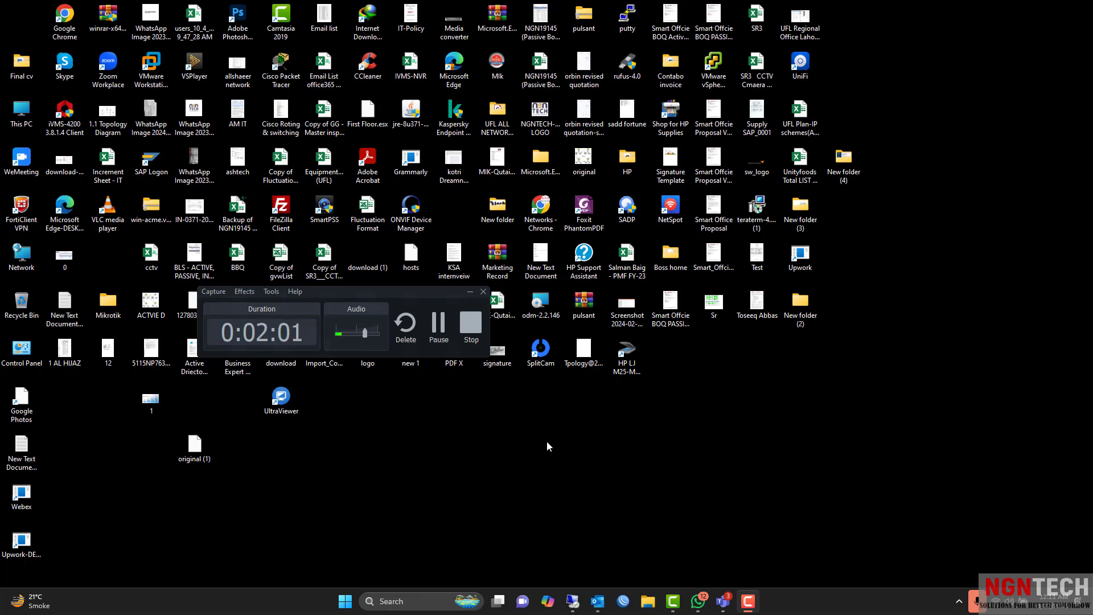
Move the Camtasia recorder window up-left, then pause the recording so the recorder hides.
{"action": "left_click_drag", "start_coordinate": [388, 290], "coordinate": [326, 247]}
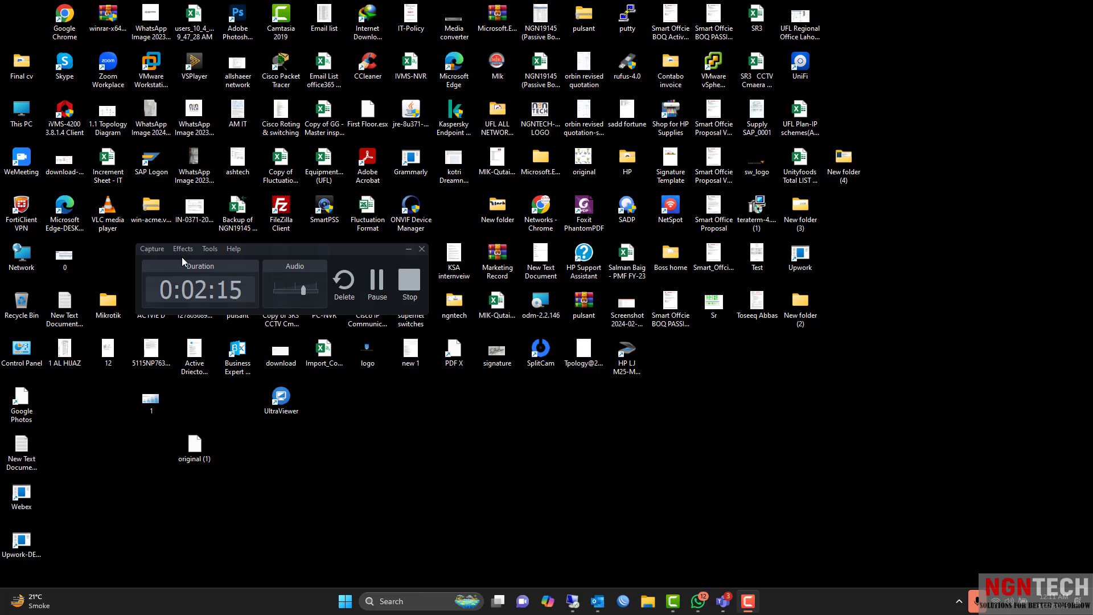
{"action": "left_click", "coordinate": [409, 249]}
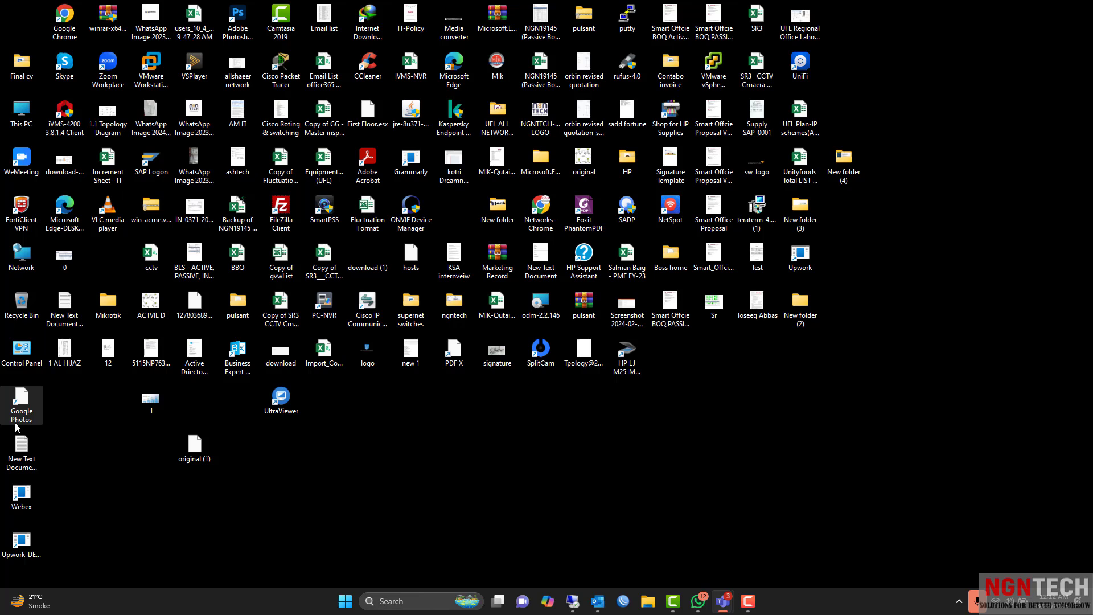
{"action": "left_click", "coordinate": [748, 601]}
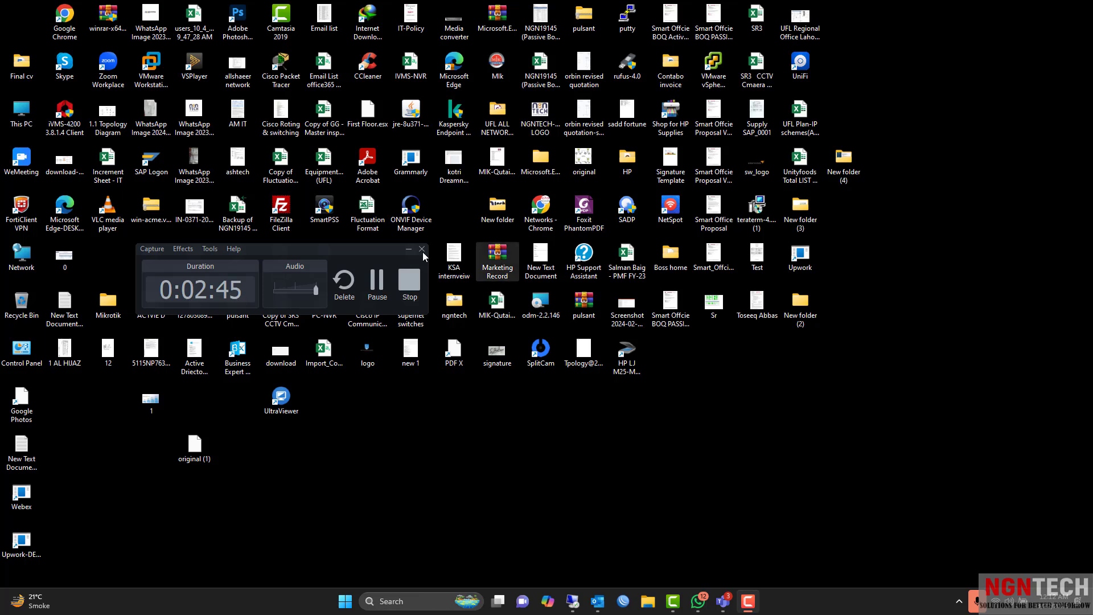
{"action": "left_click", "coordinate": [373, 283]}
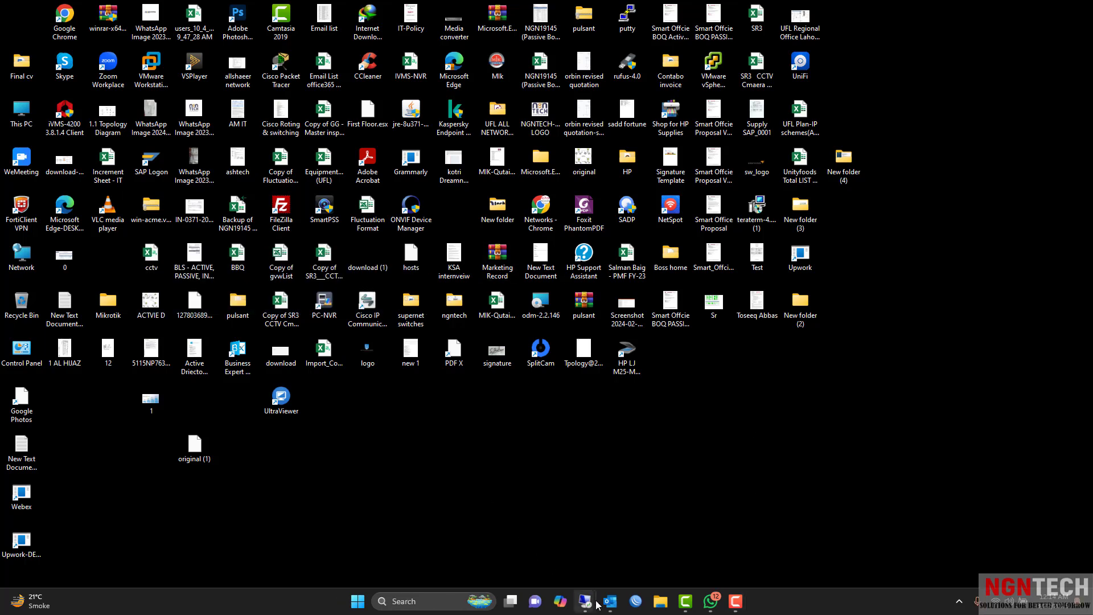
{"action": "mouse_move", "coordinate": [589, 604]}
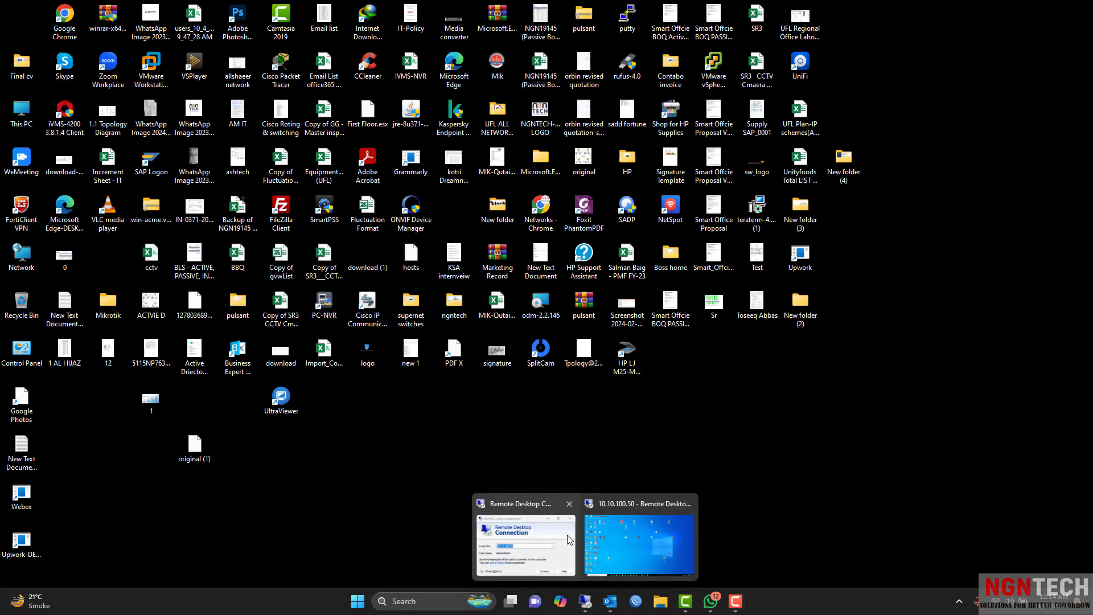
Bring up the 10.10.100.50 remote session and switch to its Edge browser.
{"action": "left_click", "coordinate": [606, 541]}
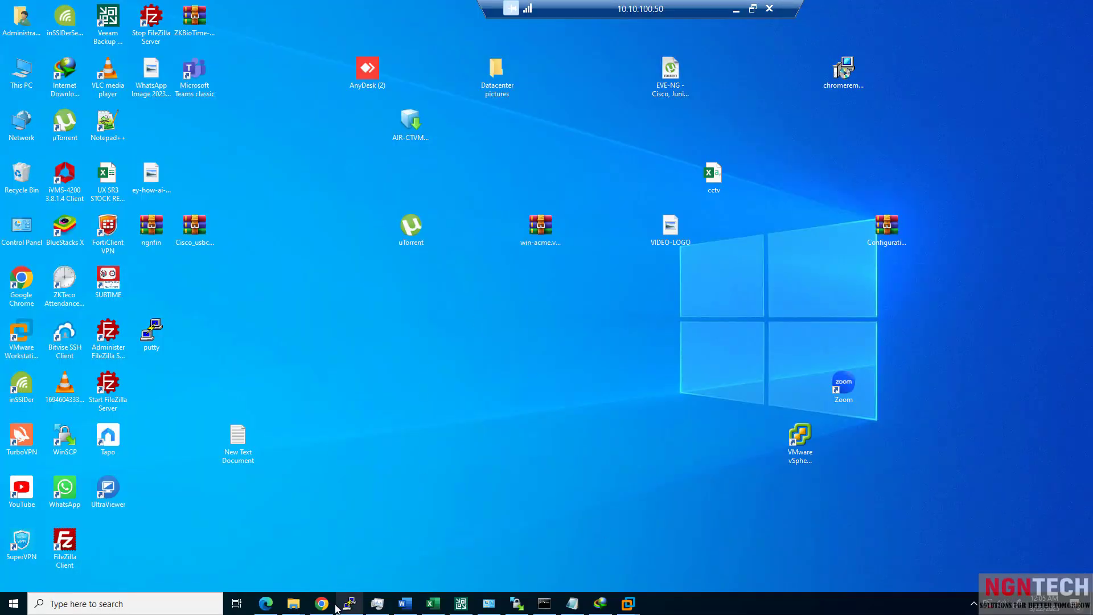
{"action": "mouse_move", "coordinate": [322, 605]}
{"action": "left_click", "coordinate": [322, 604]}
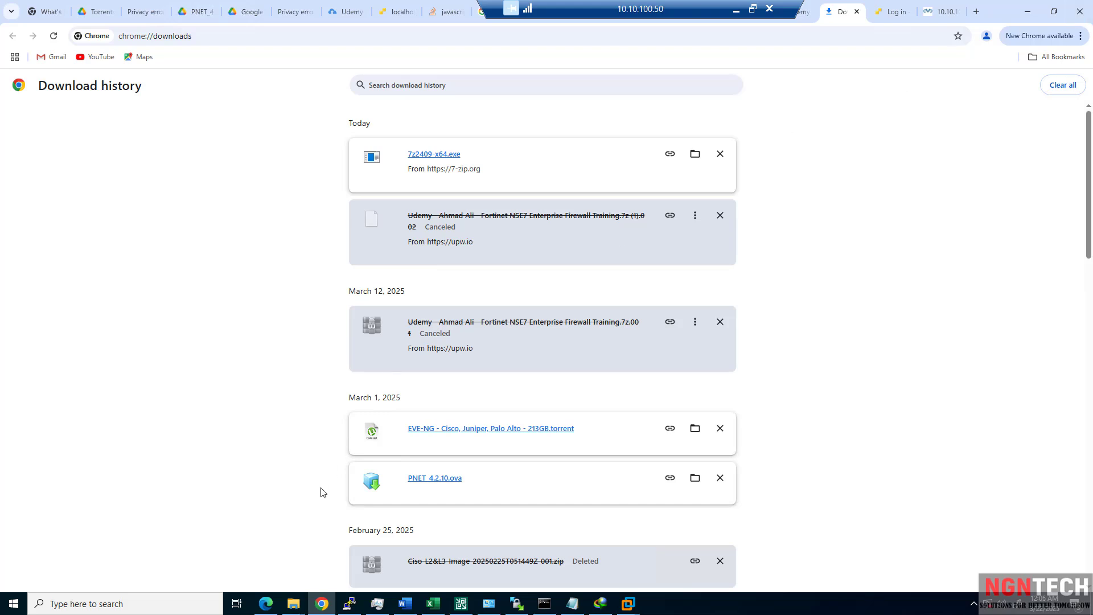
{"action": "left_click", "coordinate": [268, 604]}
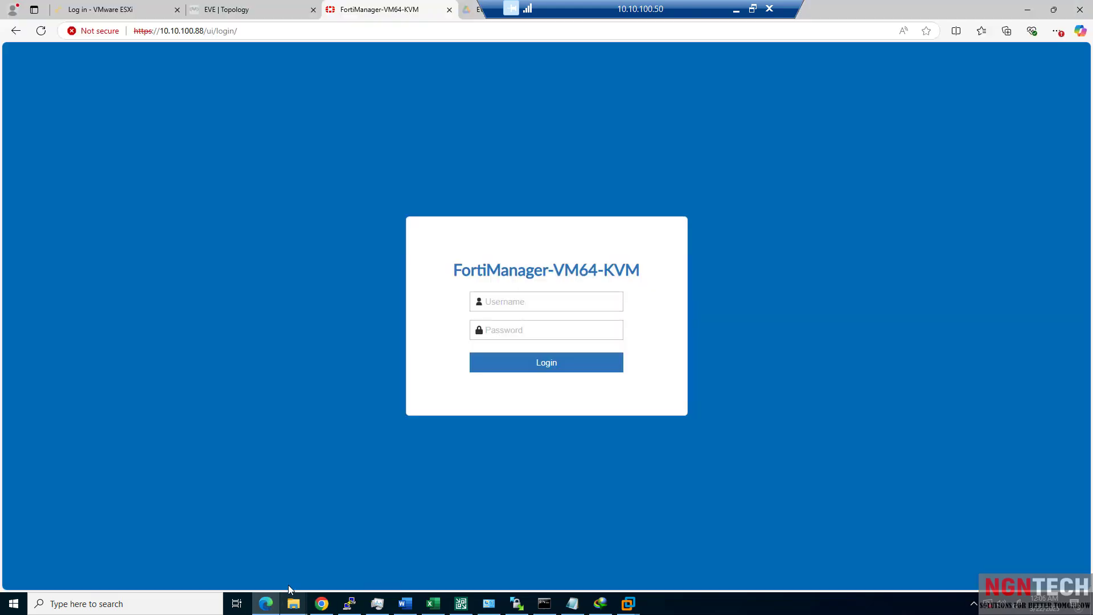
{"action": "left_click", "coordinate": [244, 12]}
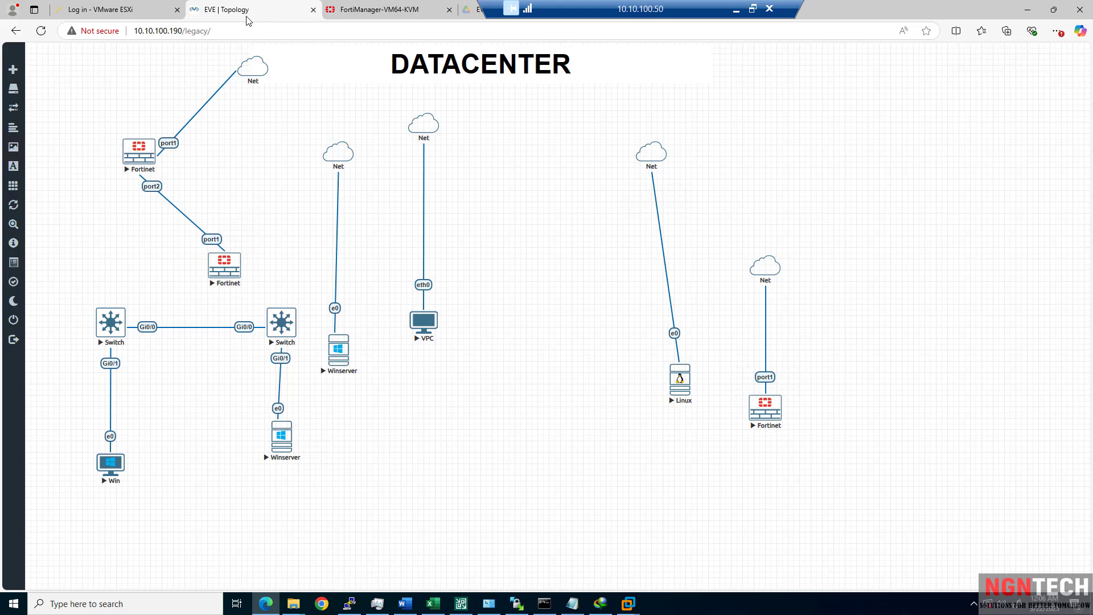
On the ESXi login tab, fill in the saved root user name, then minimize the session.
{"action": "left_click", "coordinate": [101, 12]}
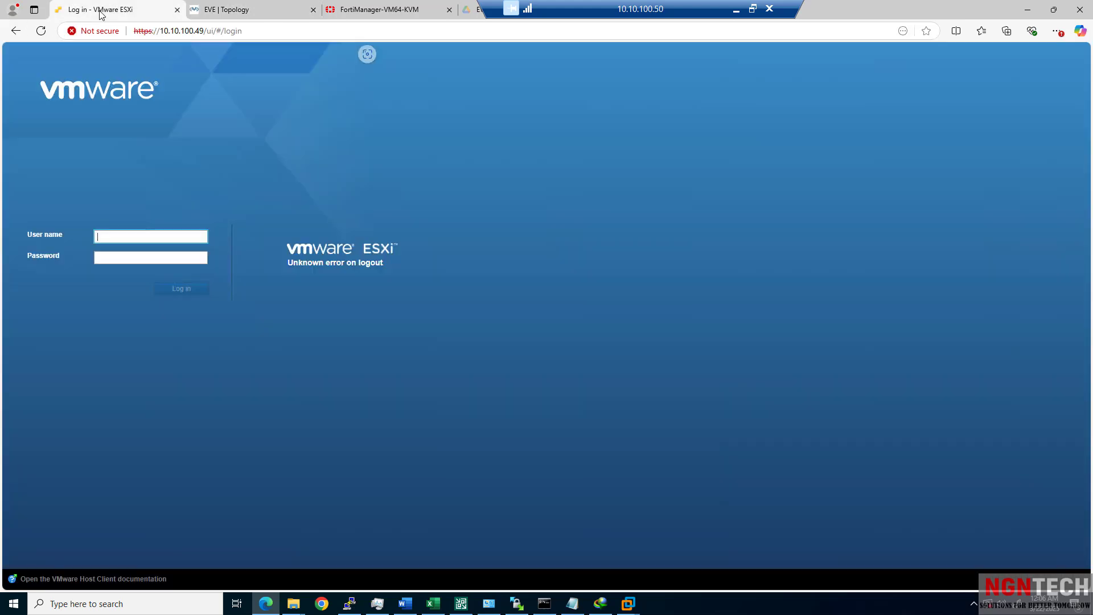
{"action": "left_click", "coordinate": [148, 241]}
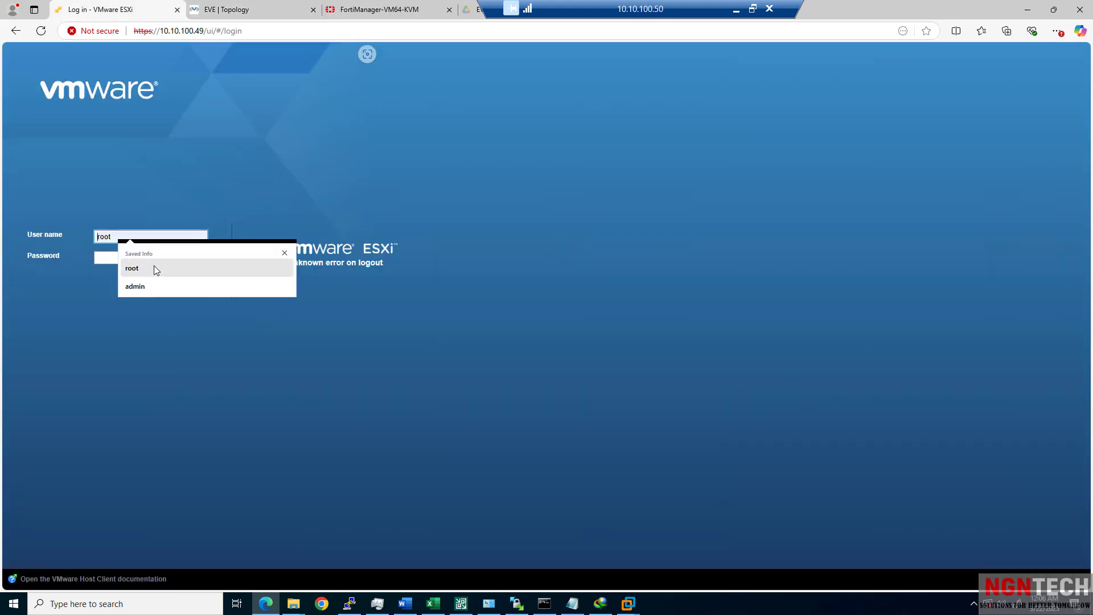
{"action": "left_click", "coordinate": [154, 266]}
{"action": "left_click", "coordinate": [169, 262]}
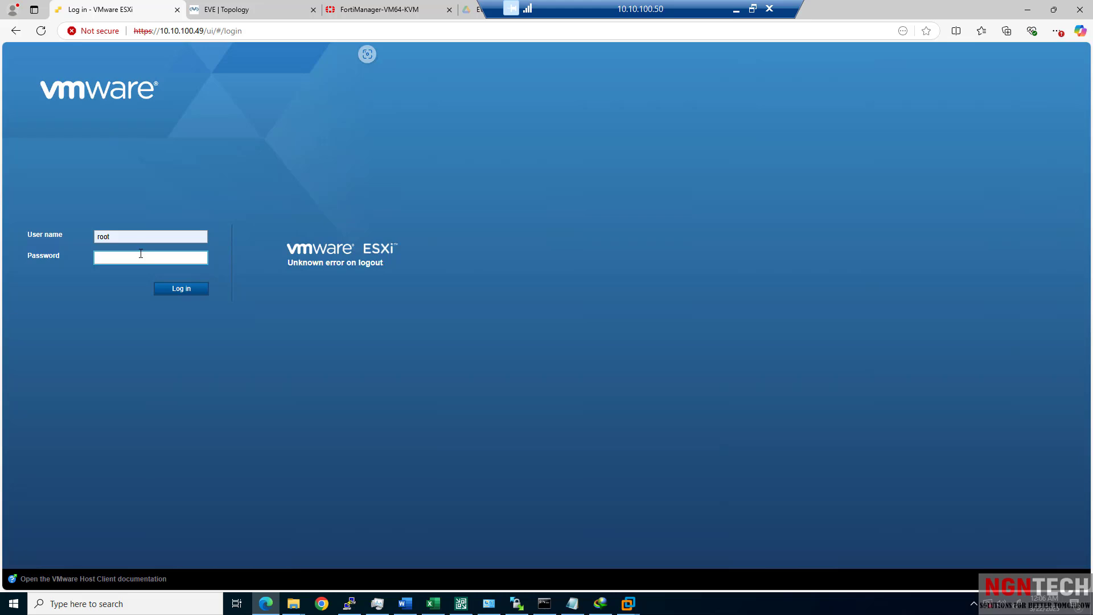
{"action": "left_click", "coordinate": [744, 8]}
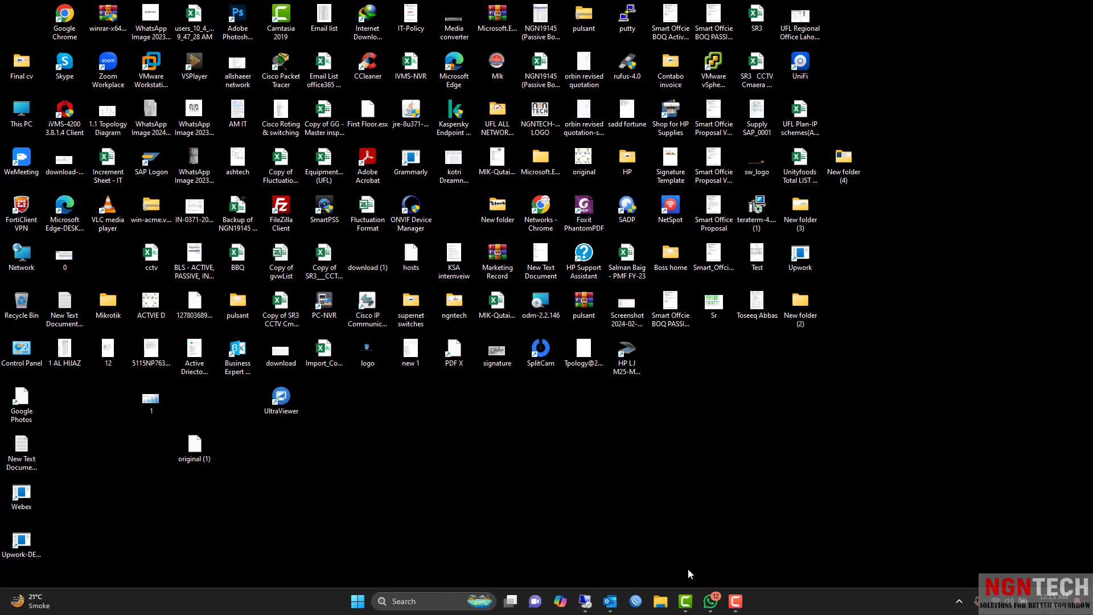
{"action": "left_click", "coordinate": [735, 607]}
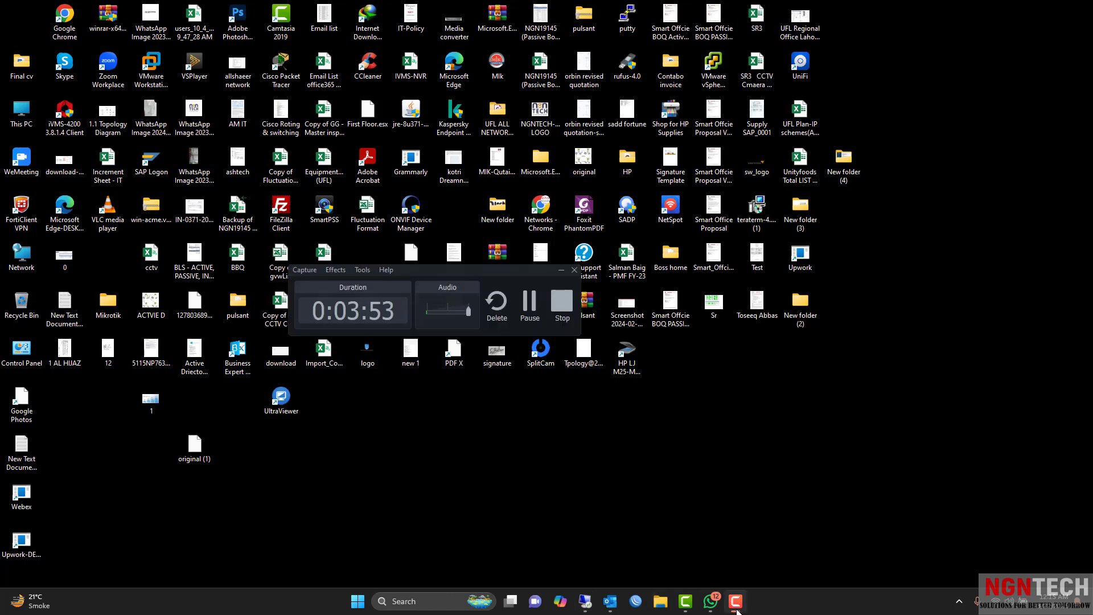
{"action": "left_click", "coordinate": [736, 605]}
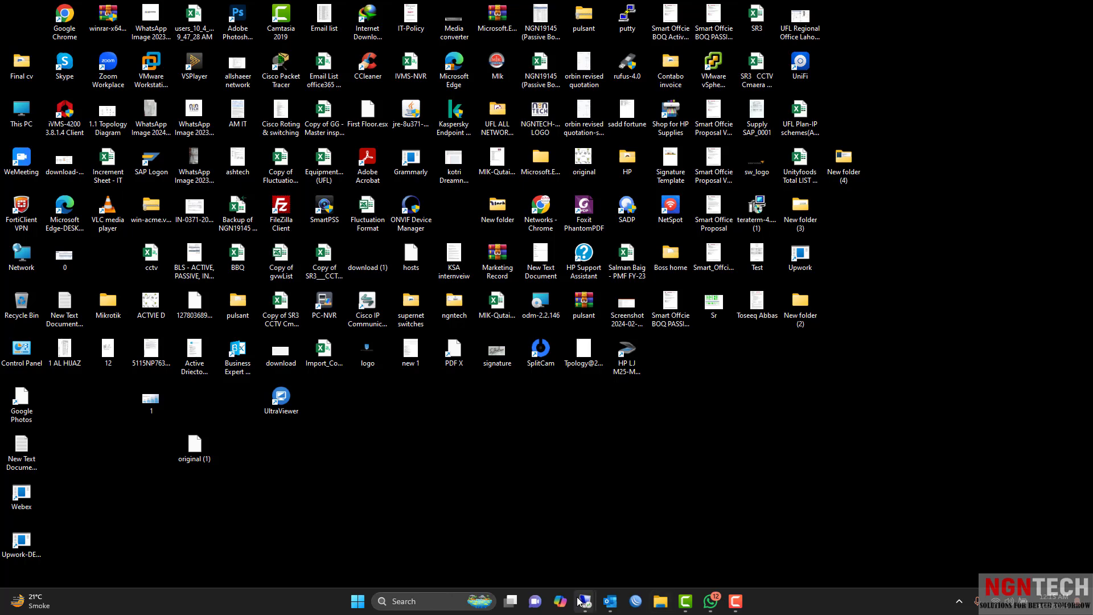
{"action": "mouse_move", "coordinate": [578, 601]}
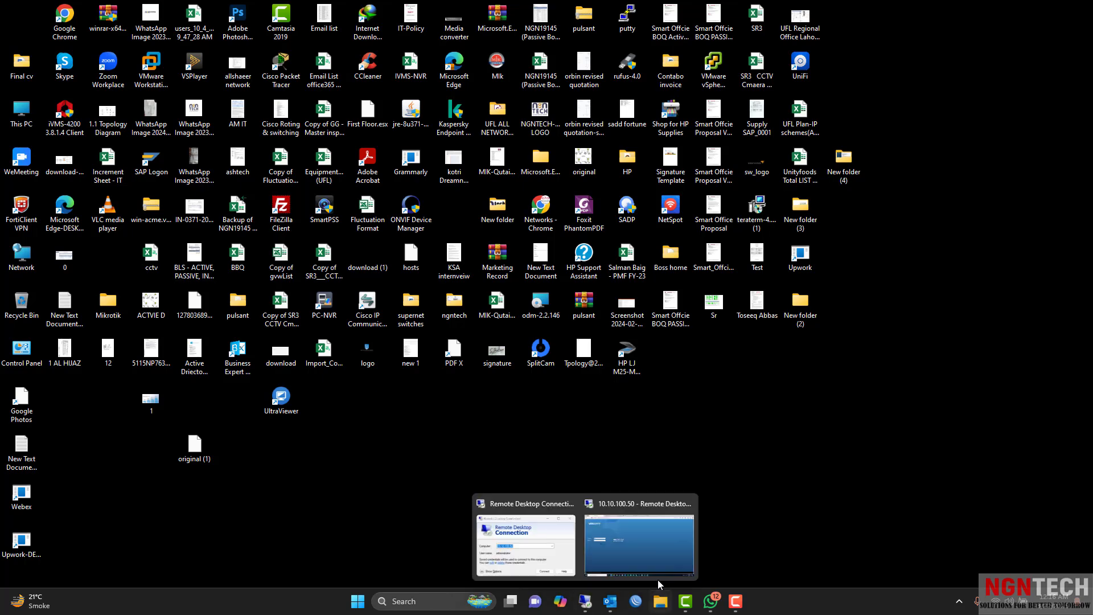
{"action": "mouse_move", "coordinate": [618, 531]}
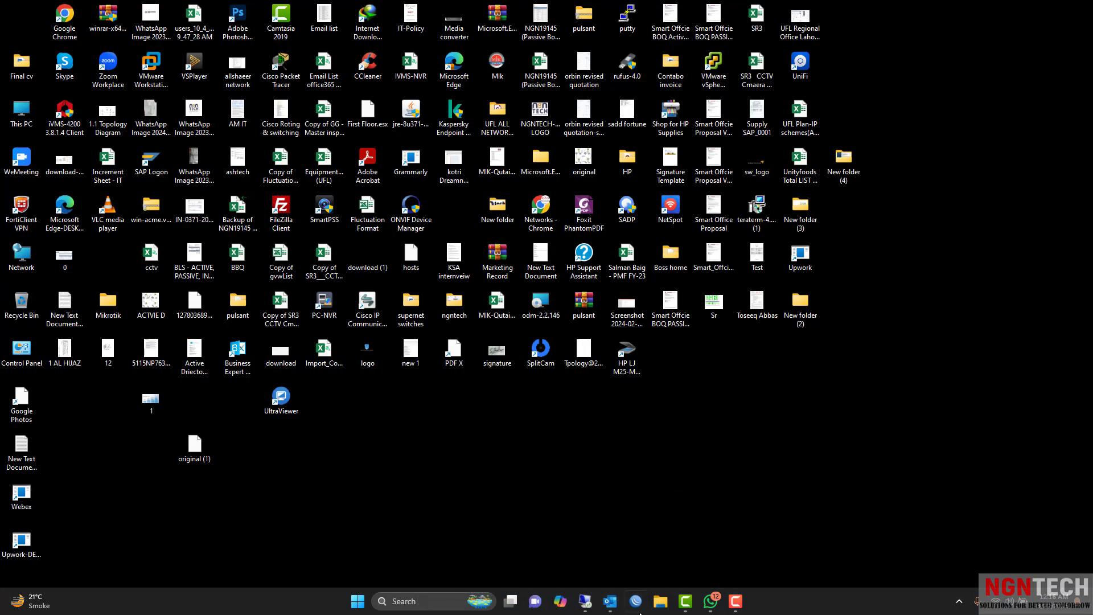
Return to the remote session and submit the root password at the ESXi login.
{"action": "left_click", "coordinate": [626, 569]}
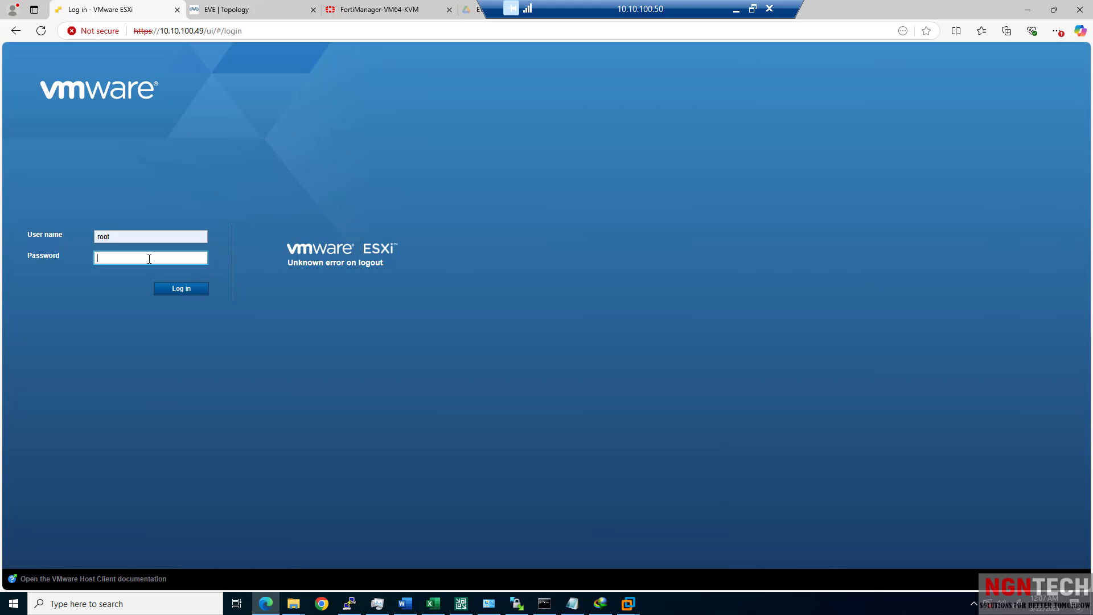
{"action": "type", "text": "••"}
{"action": "key", "text": "BackSpace"}
{"action": "key", "text": "BackSpace"}
{"action": "type", "text": "•••••••••"}
{"action": "key", "text": "Return"}
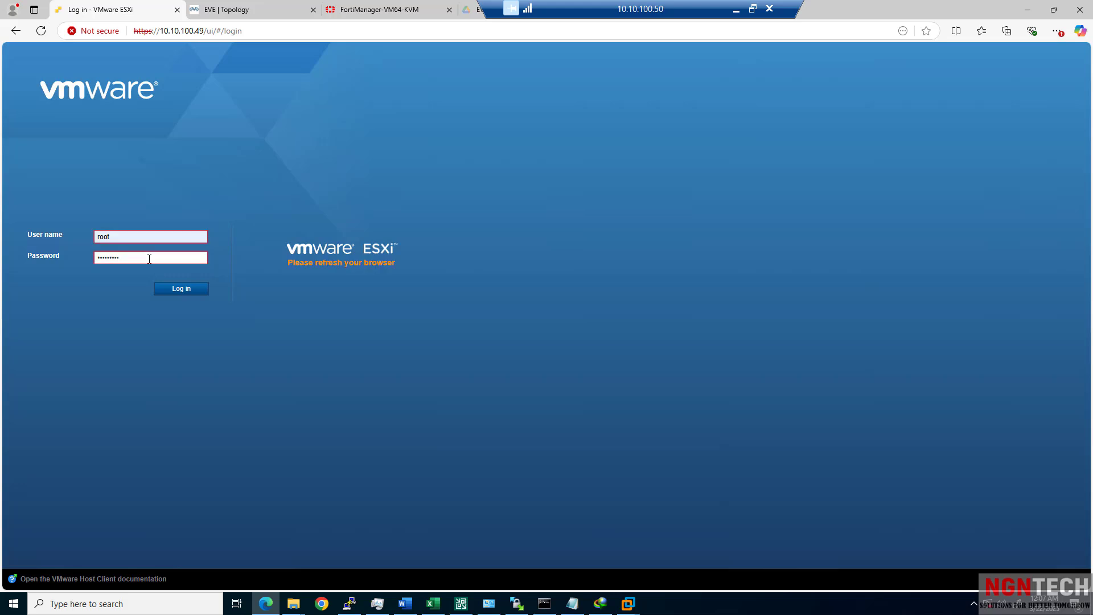
Reload the page, bypass the certificate warning, and log in again as root.
{"action": "key", "text": "F5"}
{"action": "left_click", "coordinate": [405, 299]}
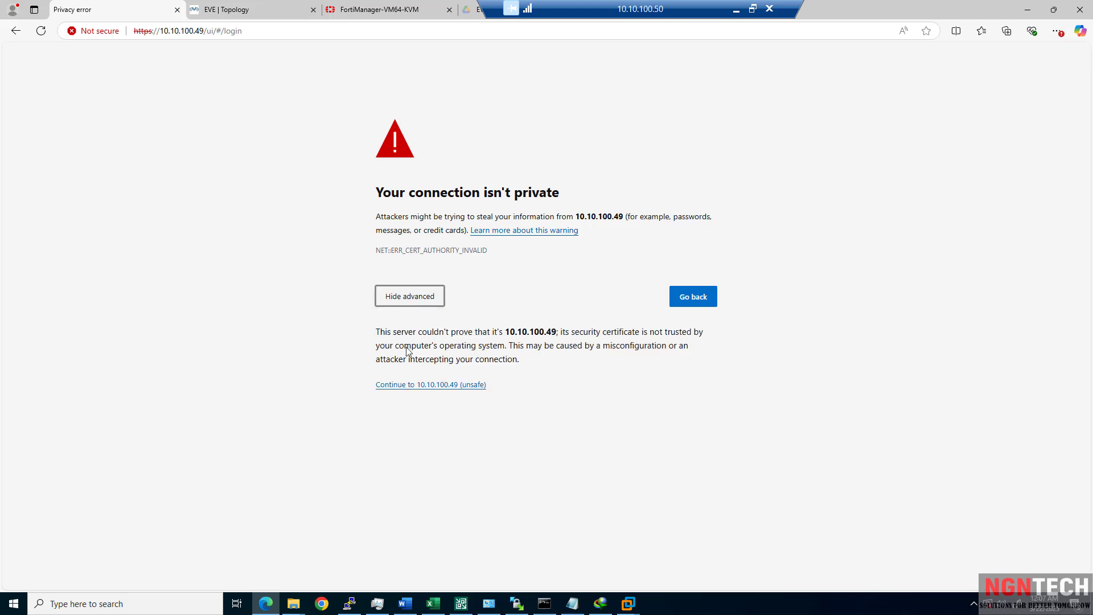
{"action": "left_click", "coordinate": [416, 386]}
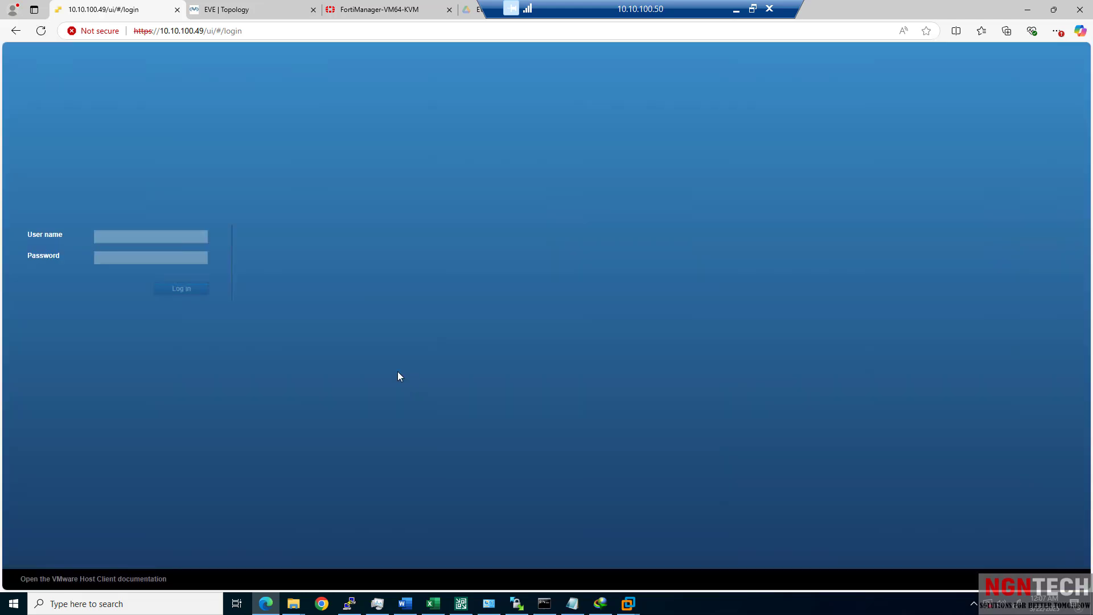
{"action": "left_click", "coordinate": [110, 236]}
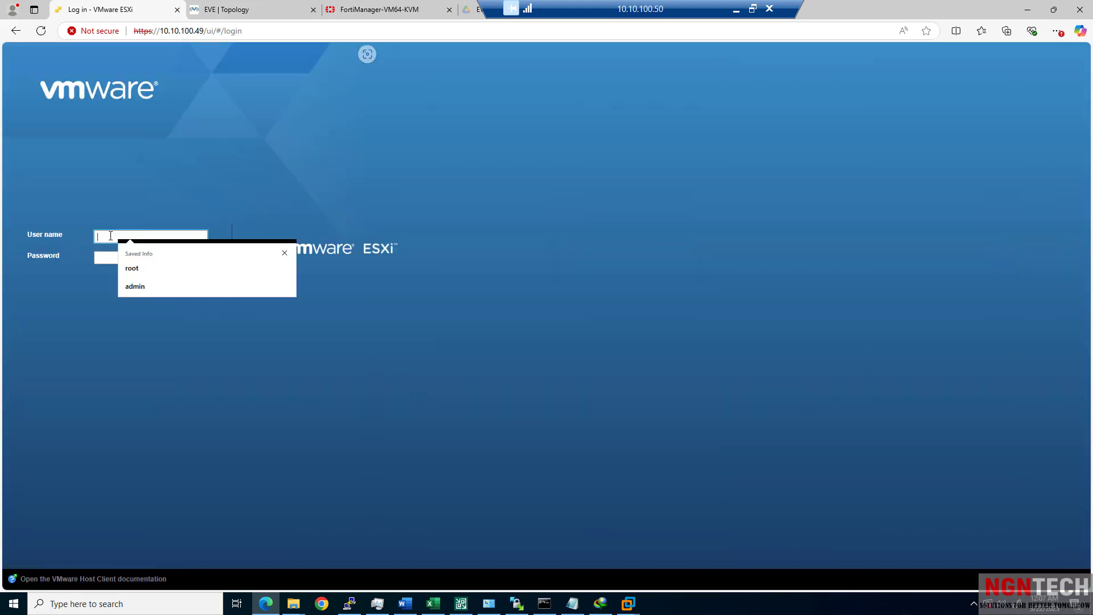
{"action": "left_click", "coordinate": [133, 268]}
{"action": "left_click", "coordinate": [131, 258]}
{"action": "type", "text": "********"}
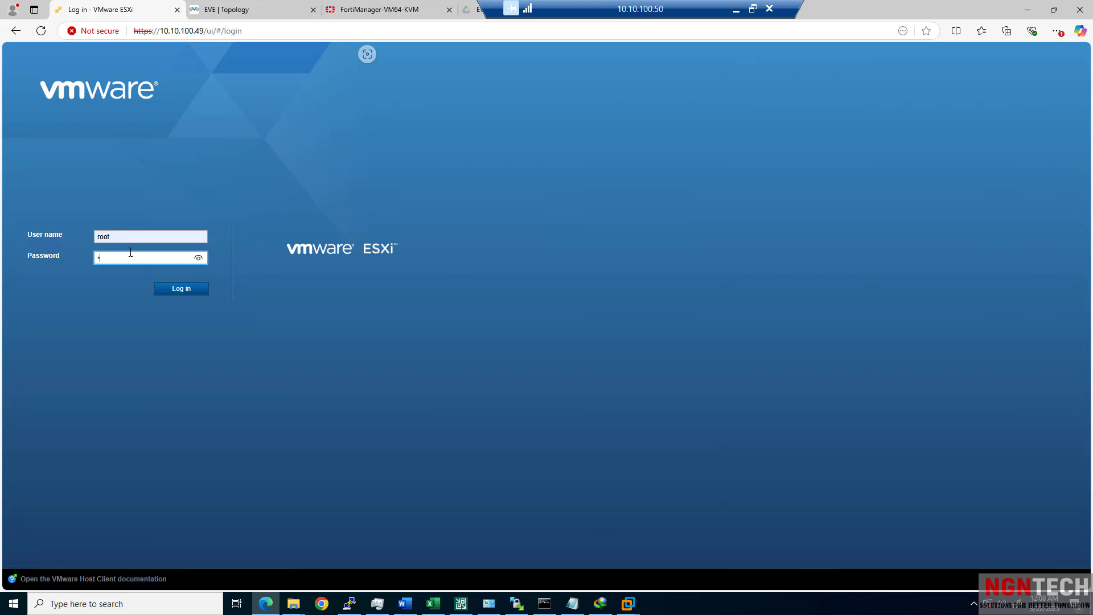
{"action": "key", "text": "Return"}
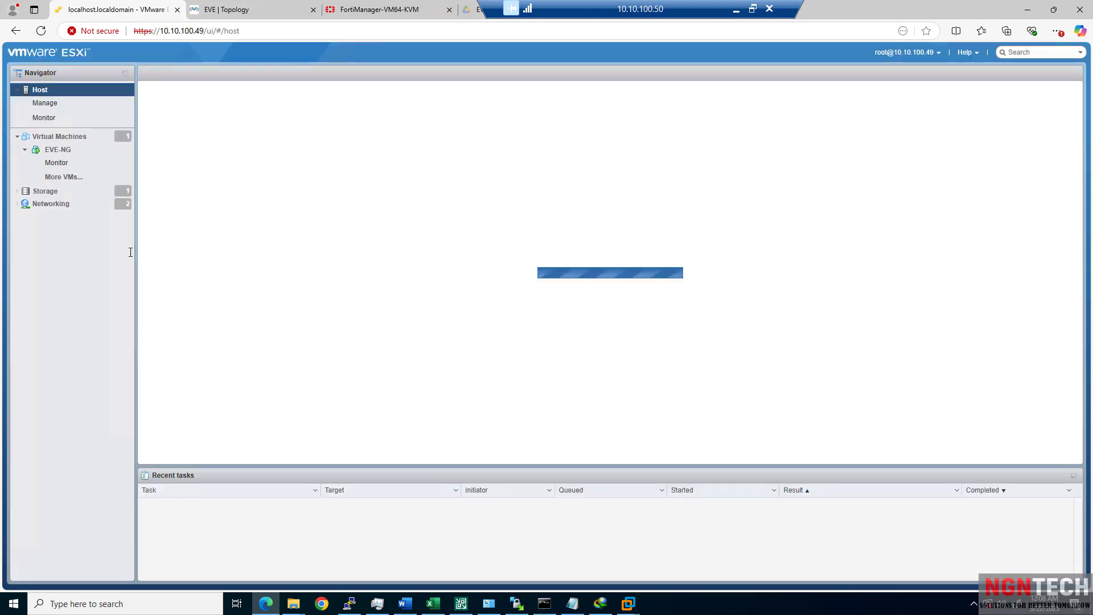
Show the host's Virtual Machines list, then minimize the remote session to the local desktop.
{"action": "left_click", "coordinate": [59, 143]}
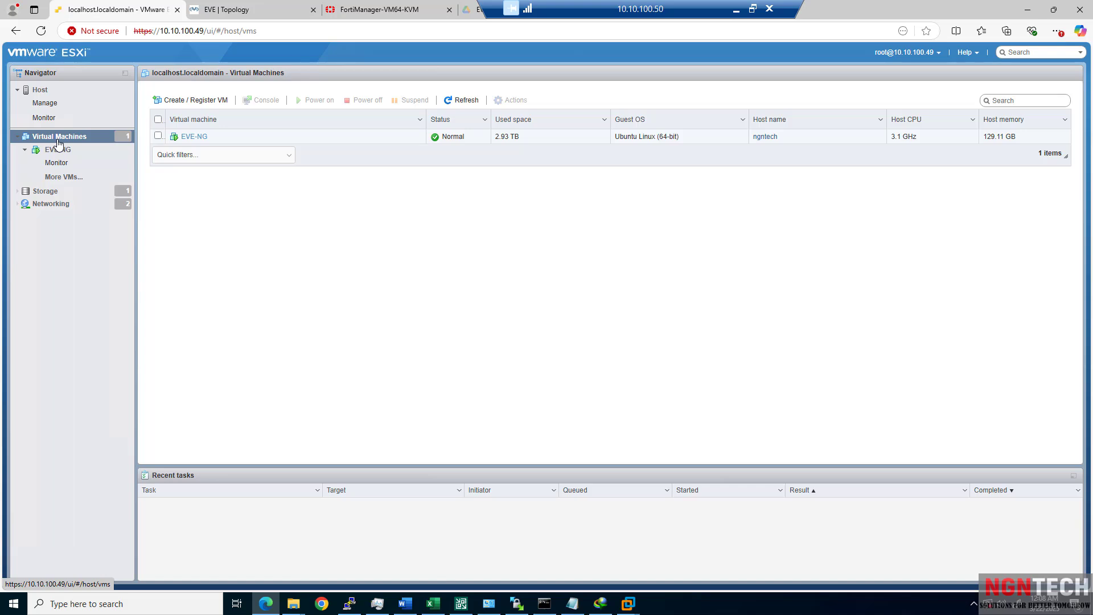
{"action": "left_click_drag", "start_coordinate": [554, 6], "coordinate": [726, 5]}
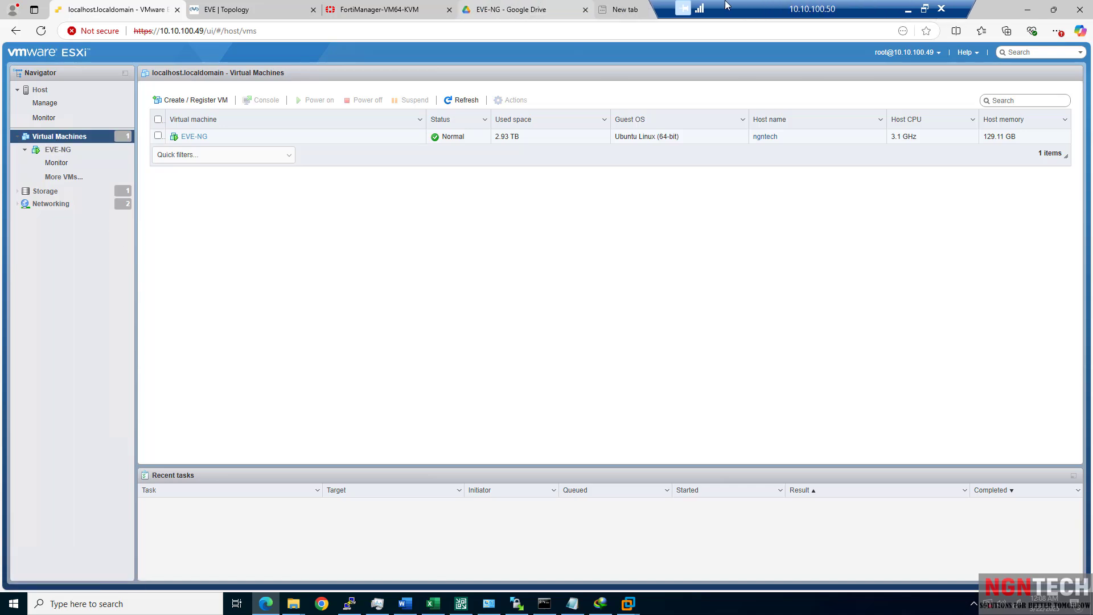
{"action": "left_click", "coordinate": [908, 9]}
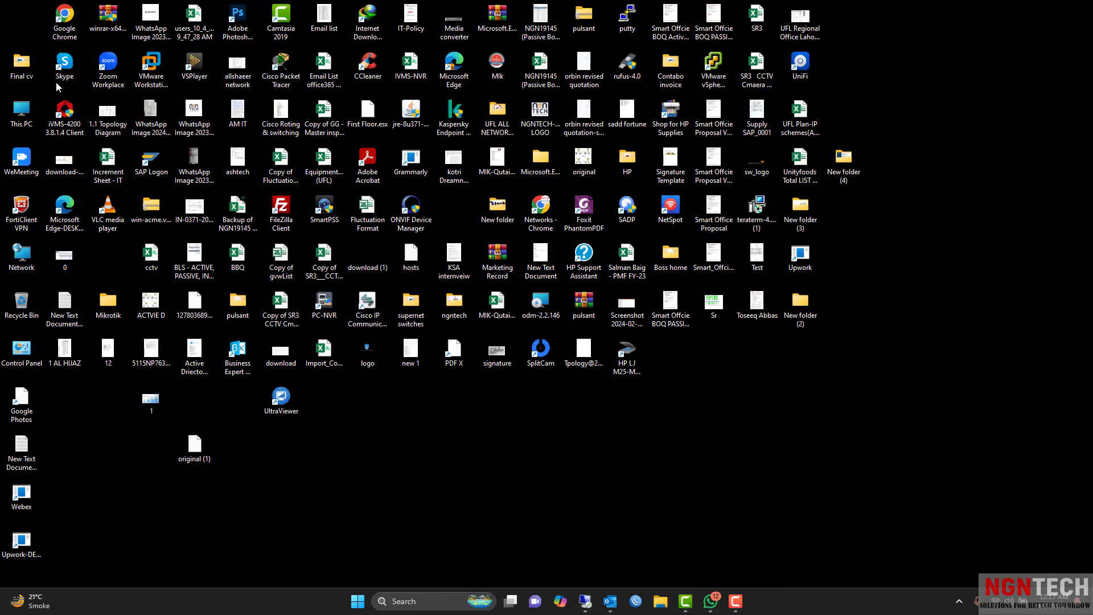
Launch Chrome with the Person 1 profile and close the Join meeting tab.
{"action": "double_click", "coordinate": [61, 34]}
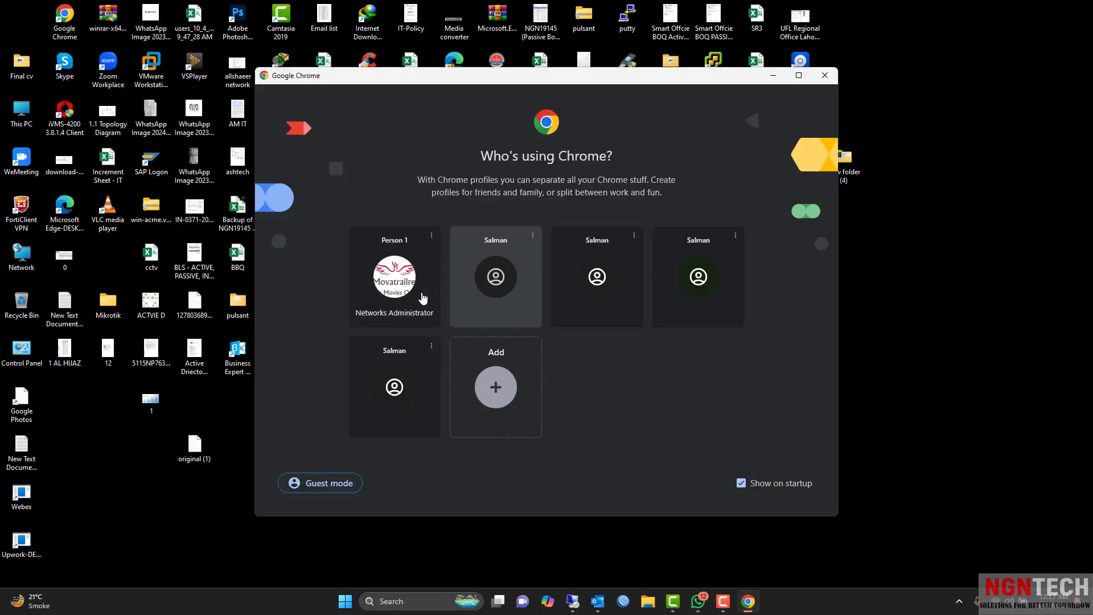
{"action": "left_click", "coordinate": [422, 295]}
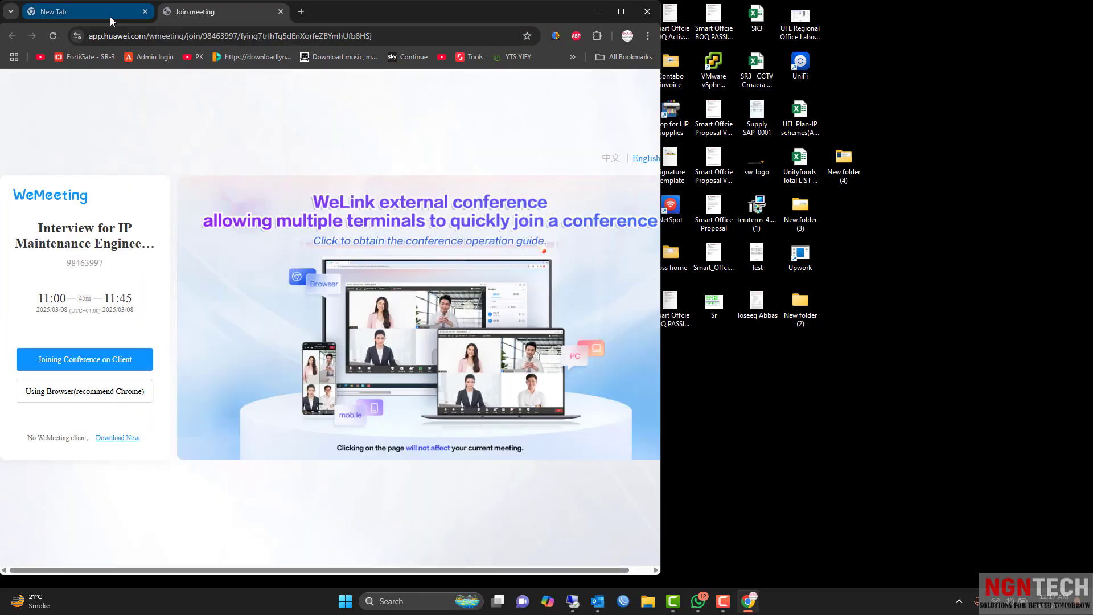
{"action": "left_click", "coordinate": [110, 16]}
{"action": "left_click", "coordinate": [216, 13]}
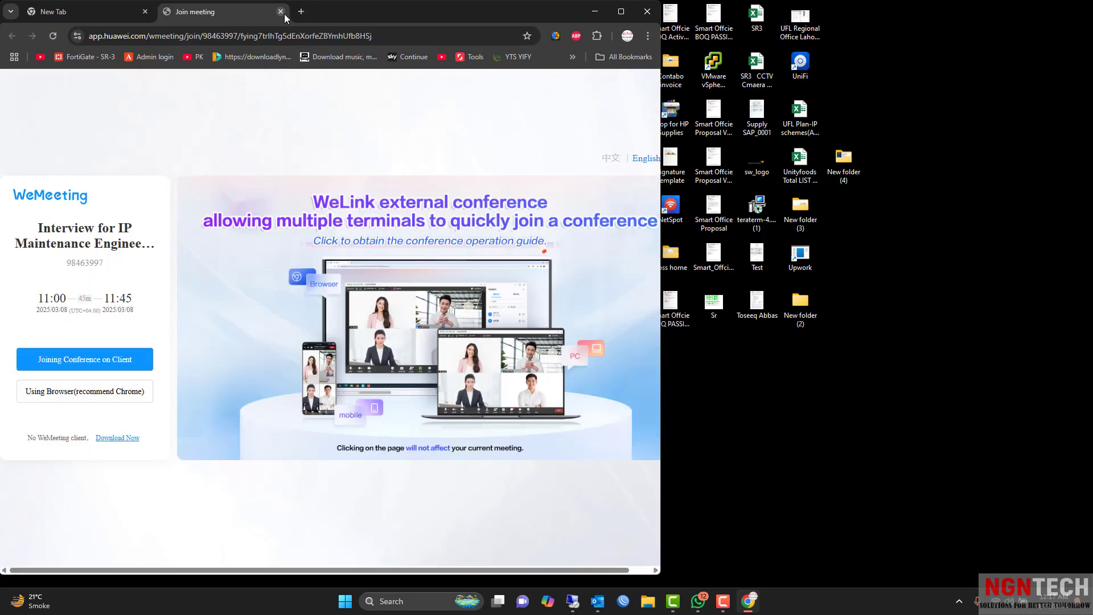
{"action": "left_click", "coordinate": [281, 12]}
Search Google for 'gns3', glance at the image results, and open the official GNS3 website.
{"action": "left_click", "coordinate": [223, 35]}
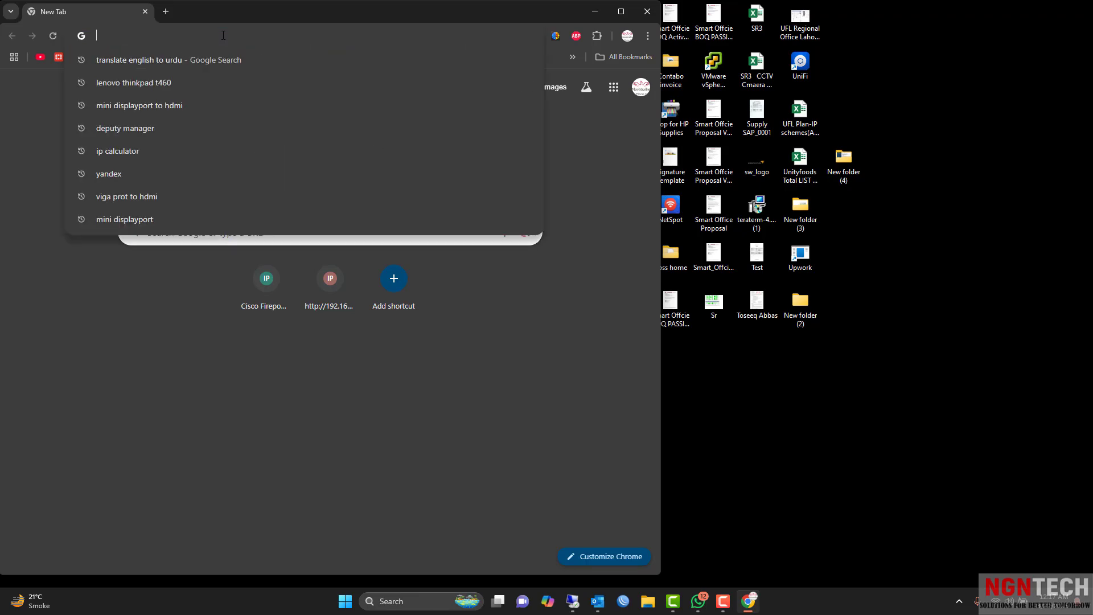
{"action": "type", "text": "pin"}
{"action": "key", "text": "BackSpace"}
{"action": "key", "text": "BackSpace"}
{"action": "key", "text": "BackSpace"}
{"action": "key", "text": "BackSpace"}
{"action": "type", "text": "gn"}
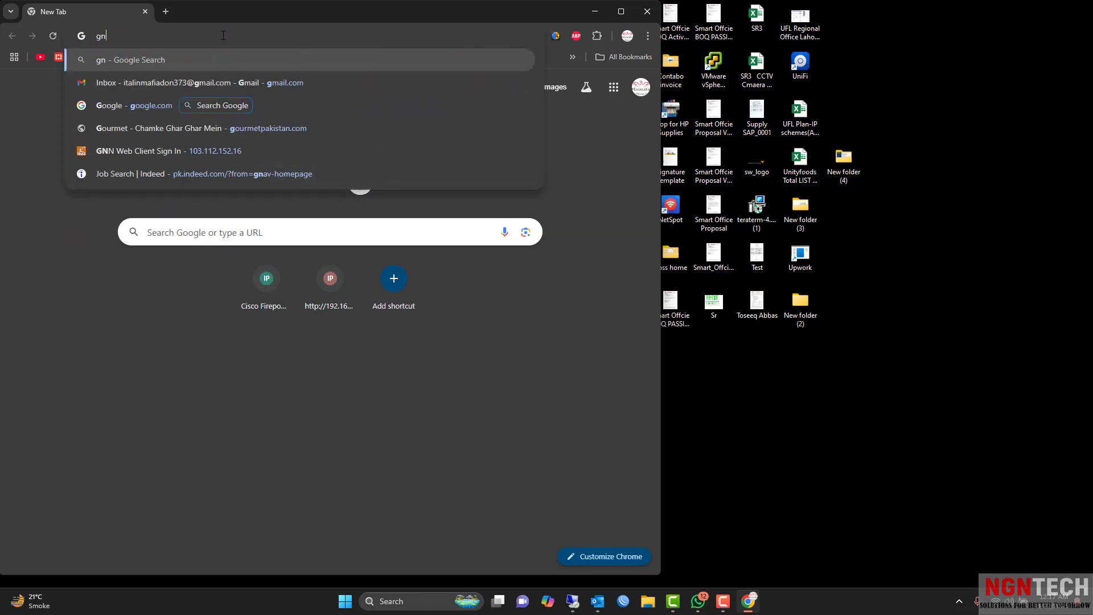
{"action": "type", "text": "s3"}
{"action": "key", "text": "Return"}
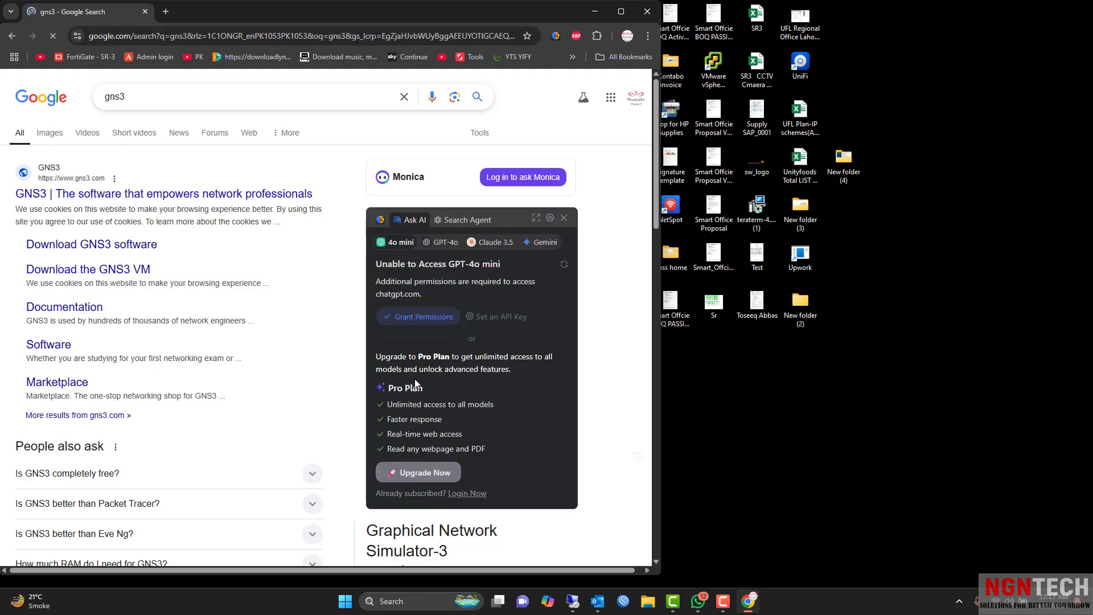
{"action": "left_click", "coordinate": [50, 143]}
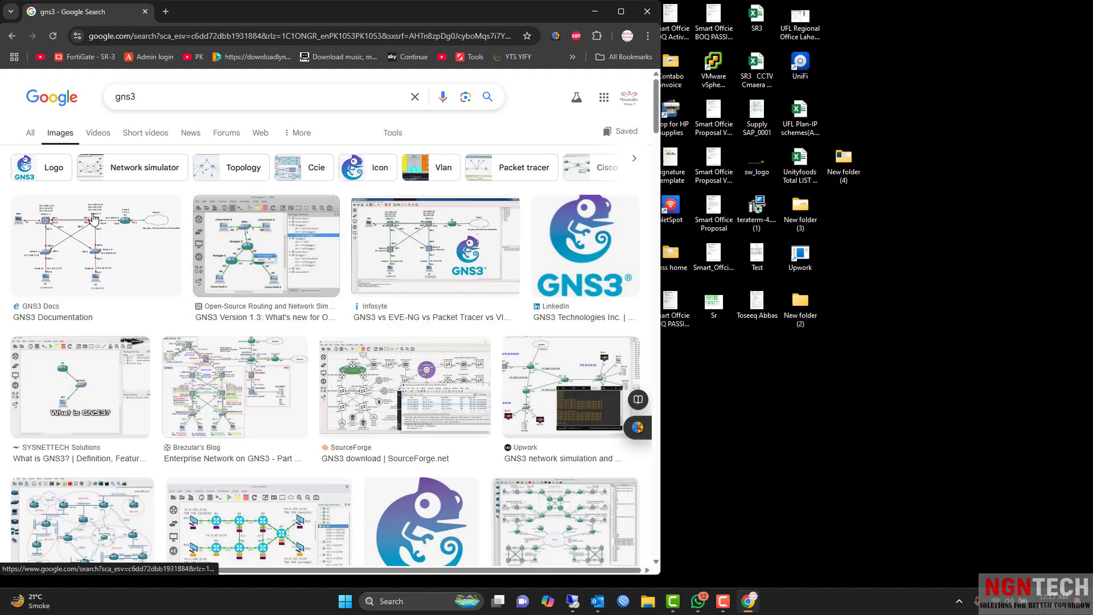
{"action": "left_click", "coordinate": [109, 246]}
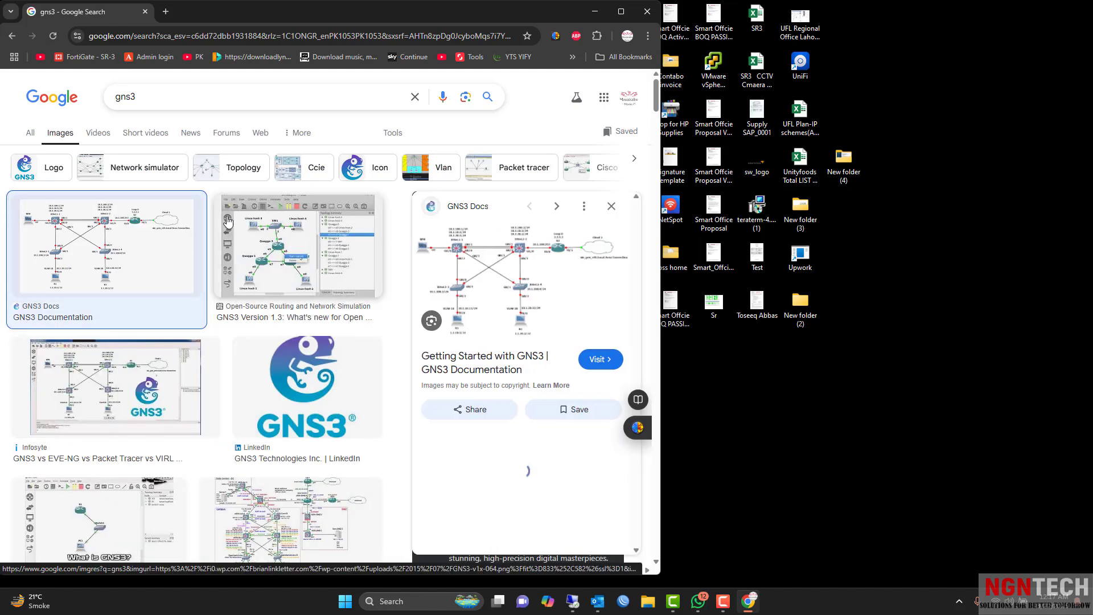
{"action": "left_click", "coordinate": [30, 133]}
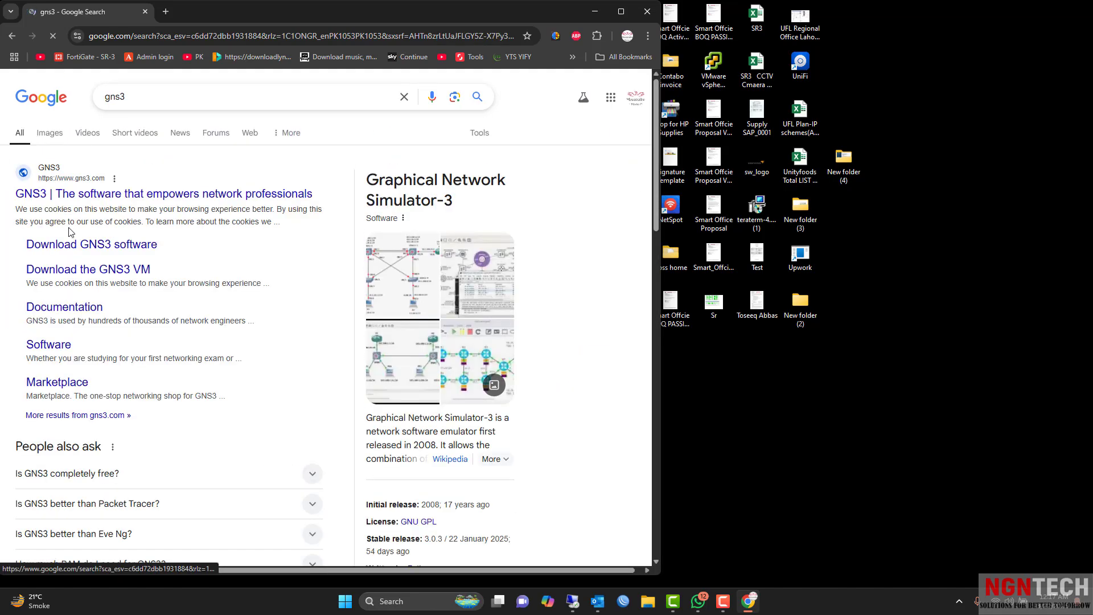
{"action": "left_click", "coordinate": [106, 193]}
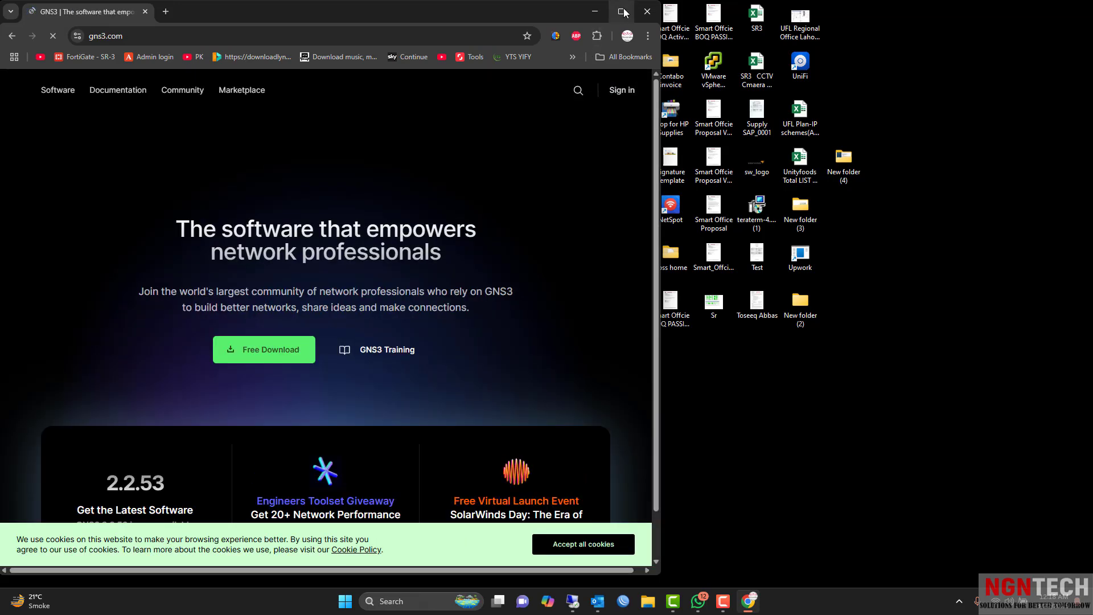
Maximize the browser and skim the gns3.com homepage, highlighting its tagline.
{"action": "left_click", "coordinate": [622, 11]}
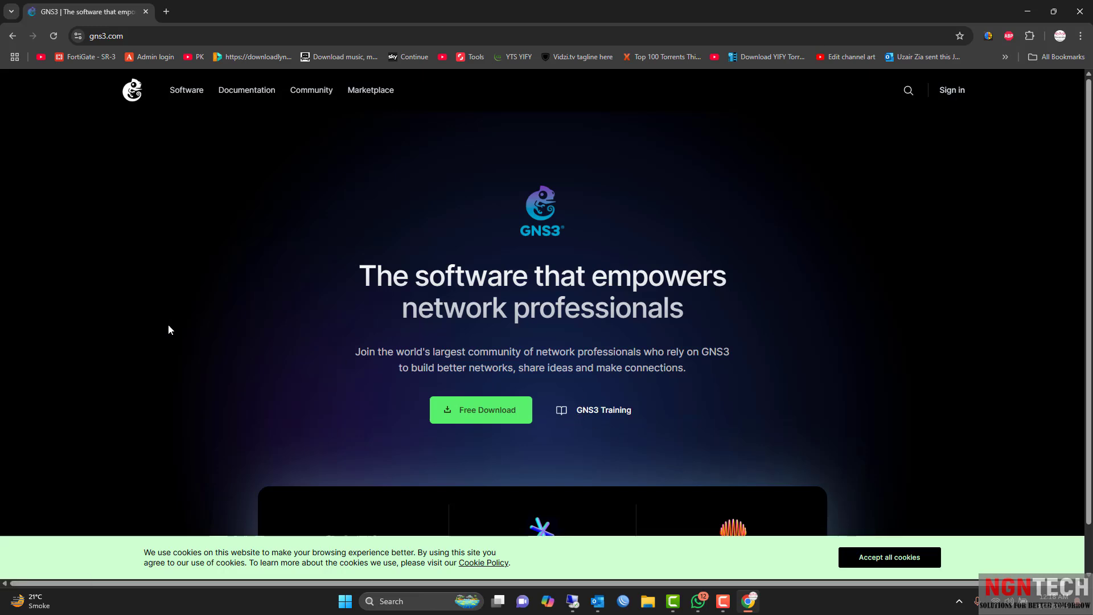
{"action": "scroll", "coordinate": [169, 326], "scroll_direction": "down", "scroll_amount": 3}
{"action": "scroll", "coordinate": [169, 329], "scroll_direction": "down", "scroll_amount": 3}
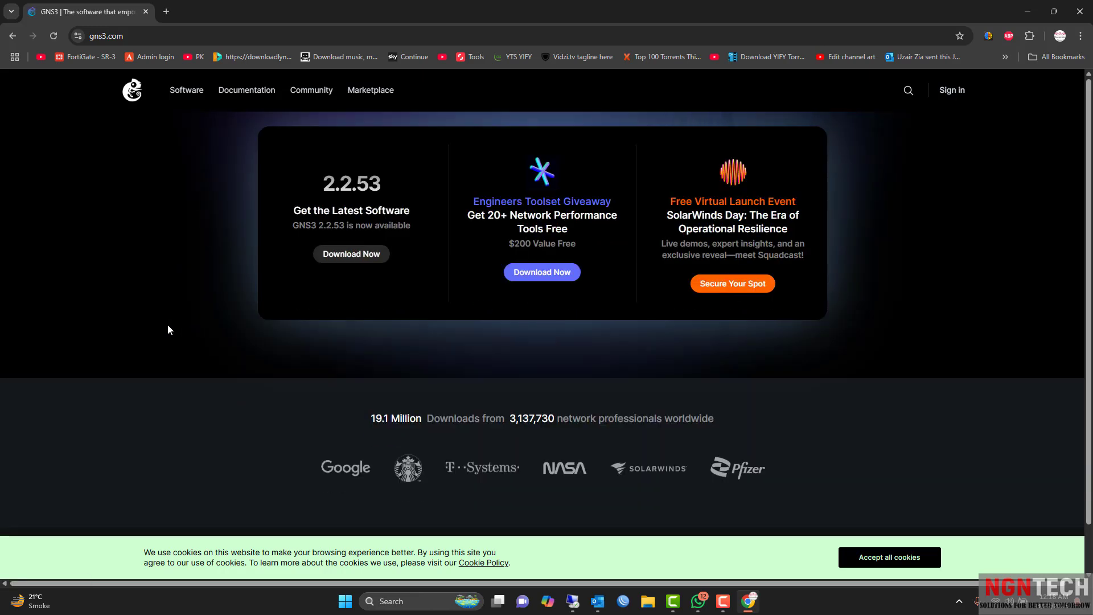
{"action": "scroll", "coordinate": [167, 326], "scroll_direction": "up", "scroll_amount": 5}
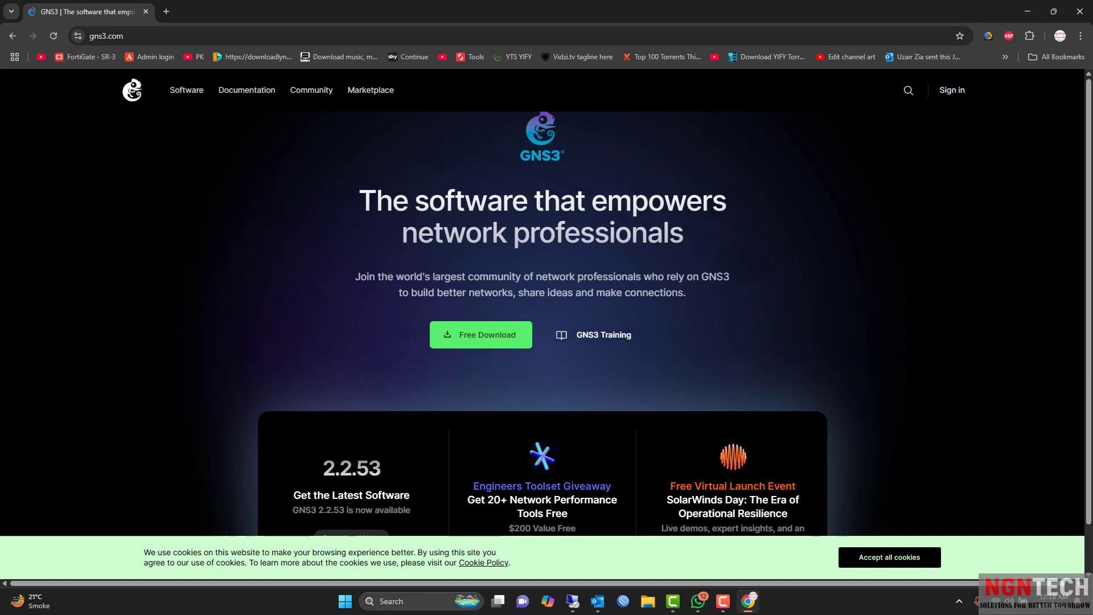
{"action": "left_click_drag", "start_coordinate": [376, 200], "coordinate": [554, 238]}
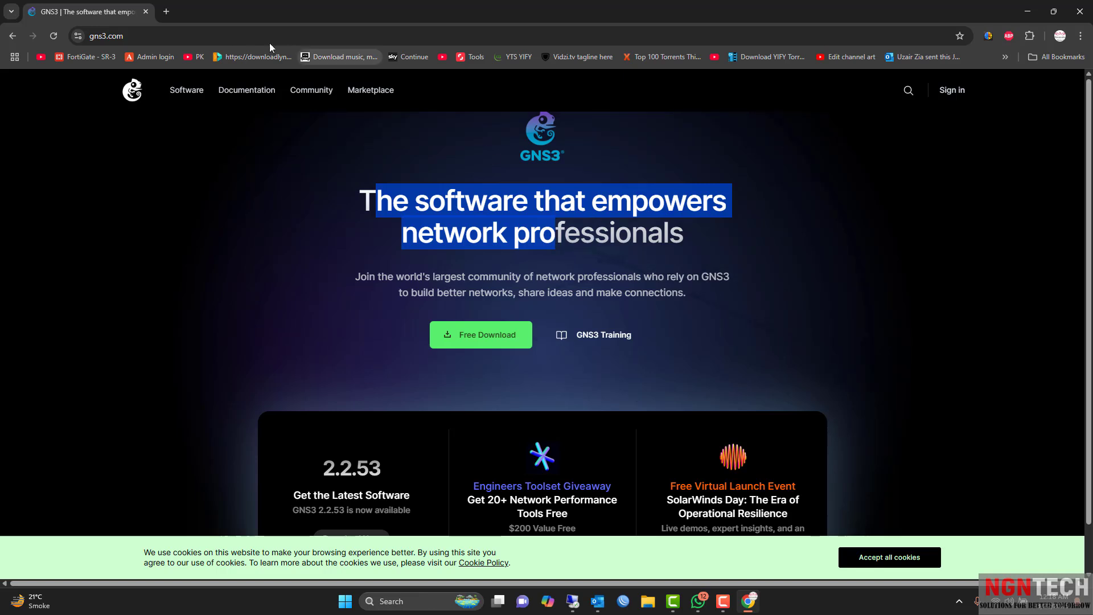
Open eve-ng.net from an 'eve ng' search in a new tab, then start a 'pnetlab' search in another.
{"action": "left_click", "coordinate": [166, 12]}
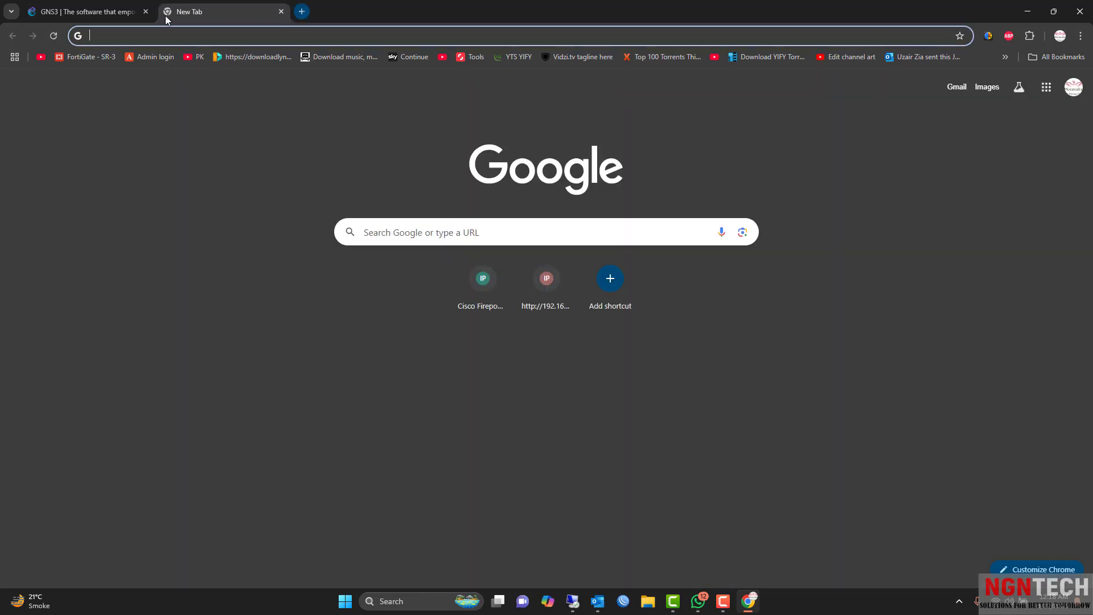
{"action": "type", "text": "eve"}
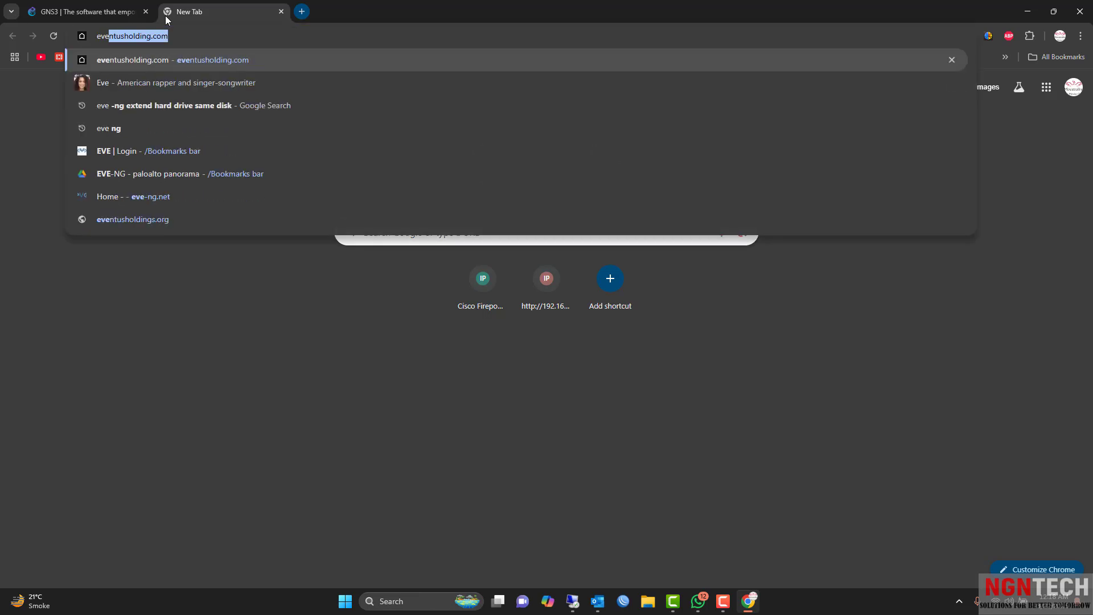
{"action": "key", "text": "Delete"}
{"action": "type", "text": "ng"}
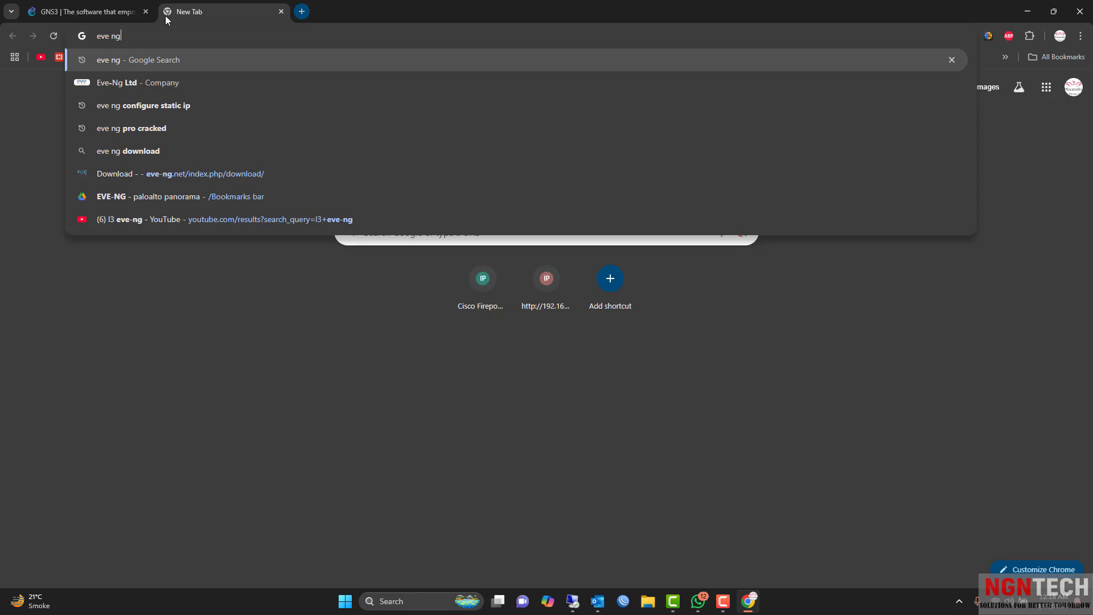
{"action": "key", "text": "Return"}
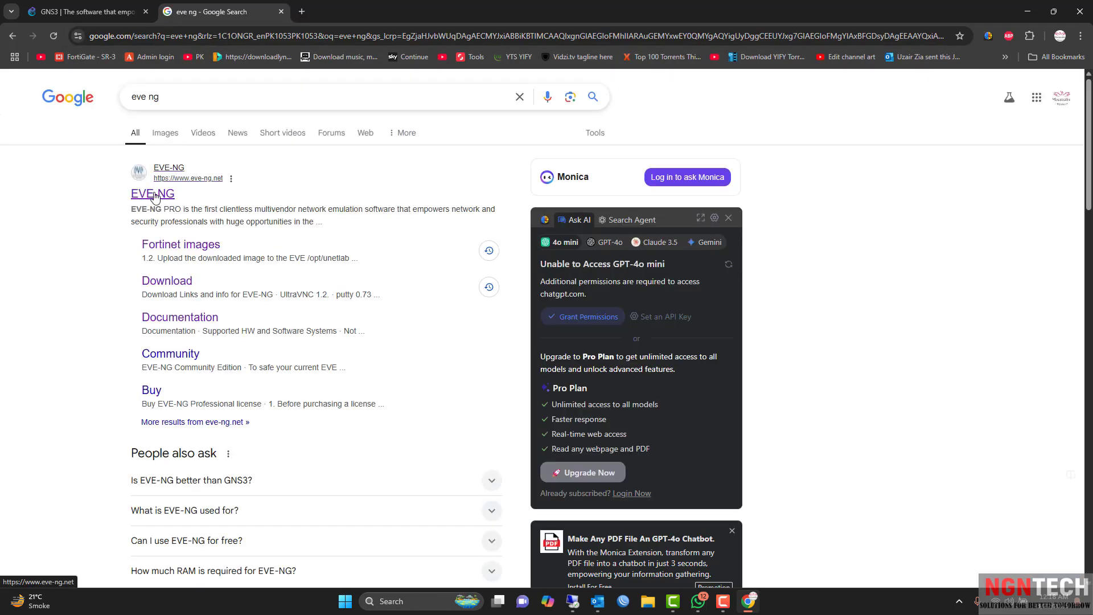
{"action": "left_click", "coordinate": [155, 195]}
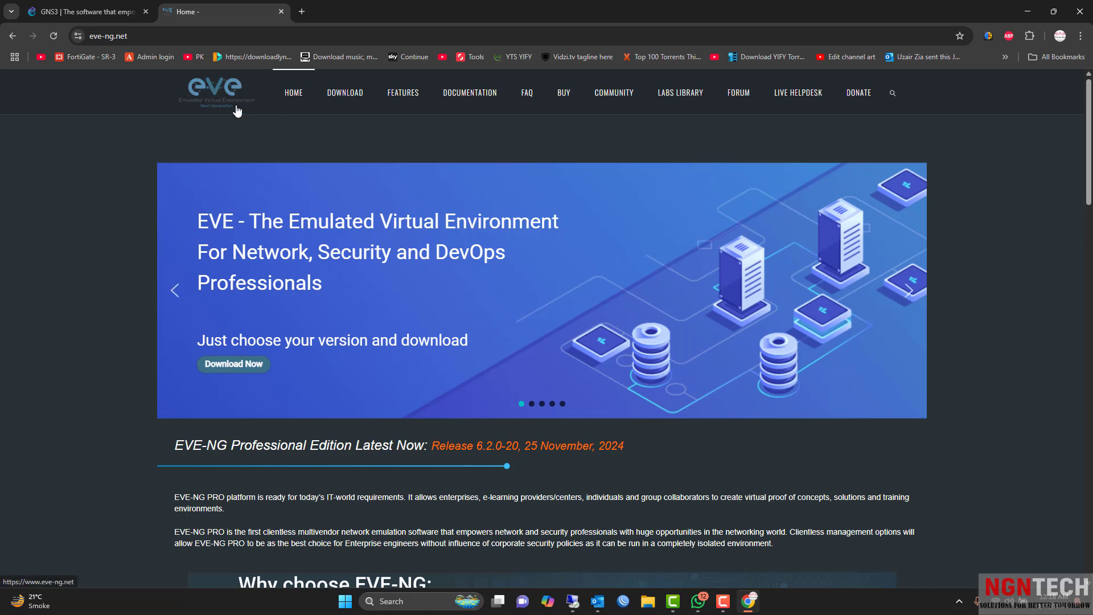
{"action": "left_click", "coordinate": [303, 12]}
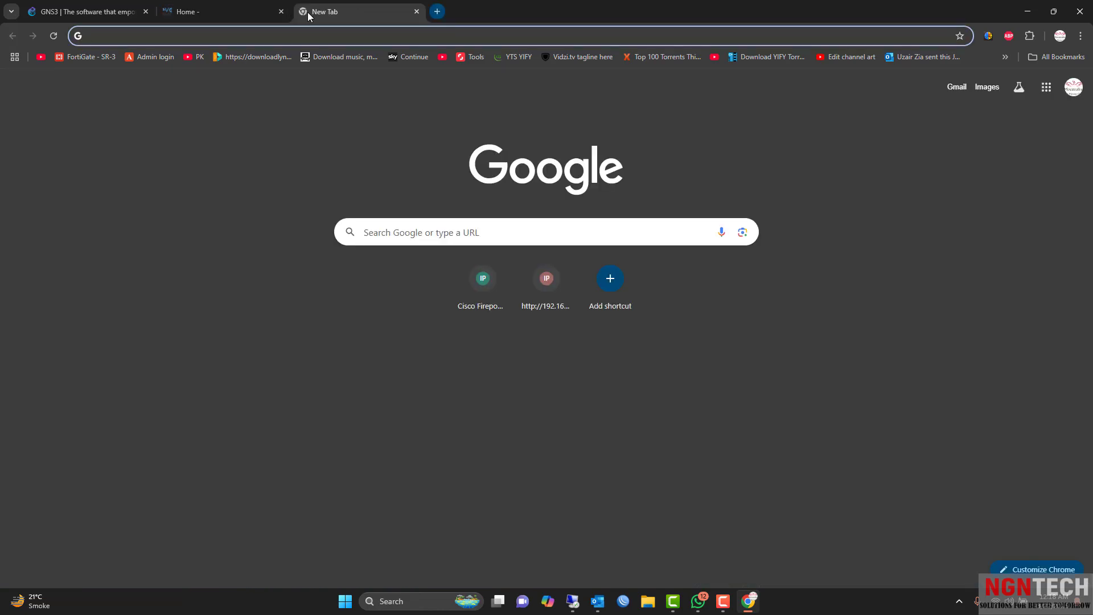
{"action": "type", "text": "pnetlab"}
{"action": "key", "text": "Return"}
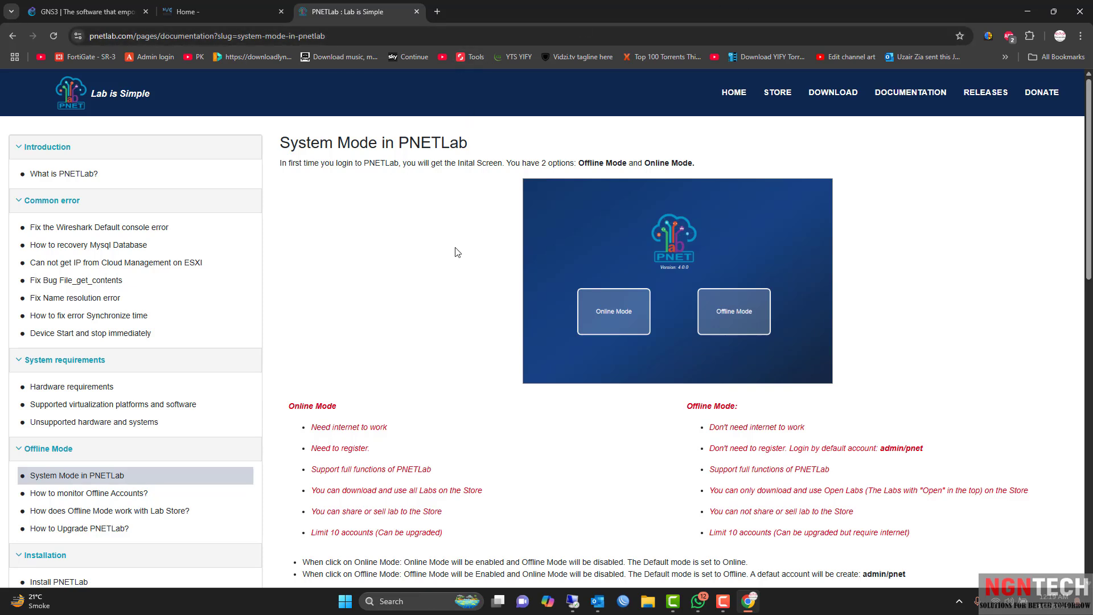
{"action": "scroll", "coordinate": [450, 253], "scroll_direction": "down", "scroll_amount": 4}
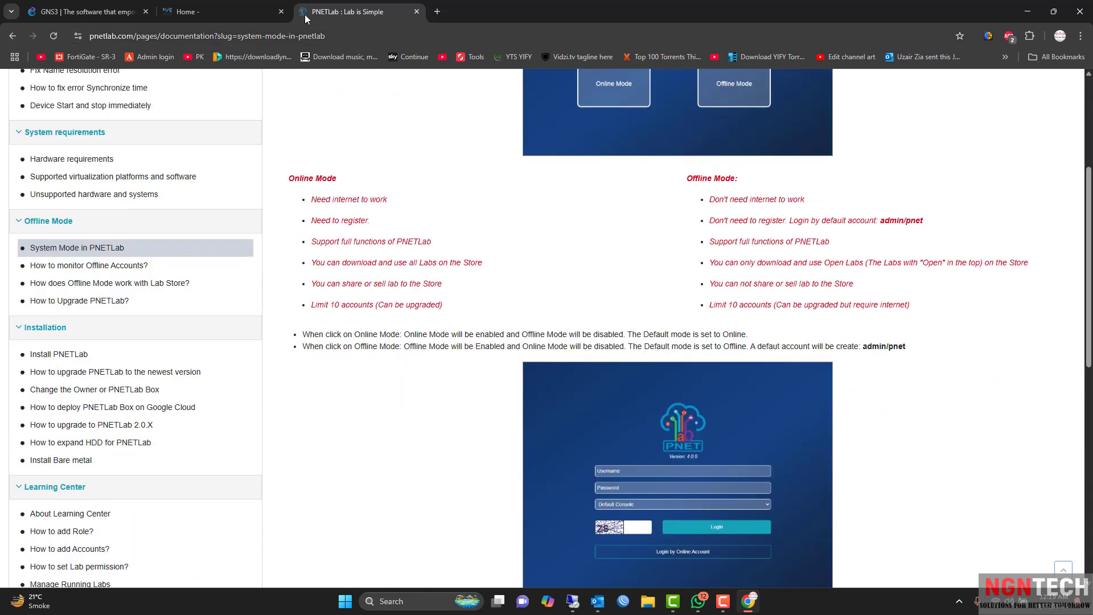
{"action": "left_click", "coordinate": [221, 10]}
{"action": "left_click", "coordinate": [329, 14]}
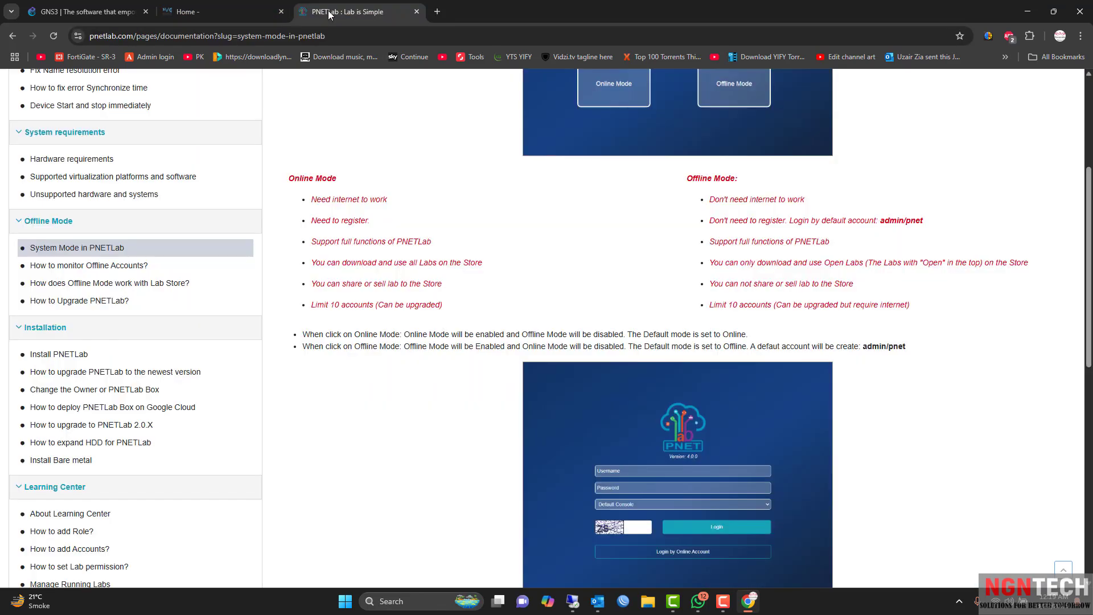
{"action": "left_click", "coordinate": [206, 12]}
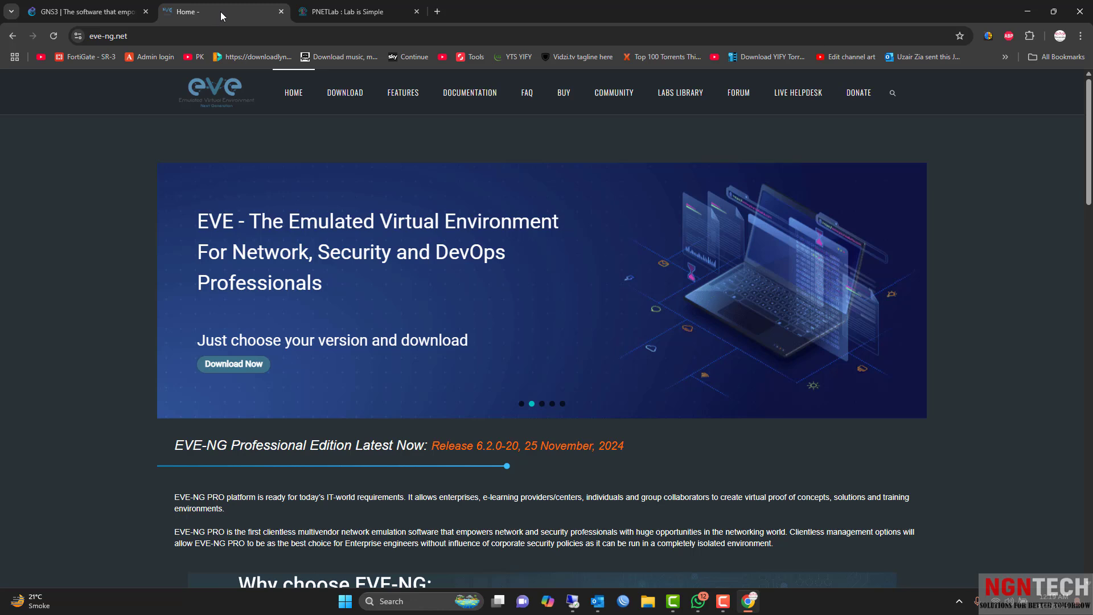
{"action": "left_click", "coordinate": [319, 16]}
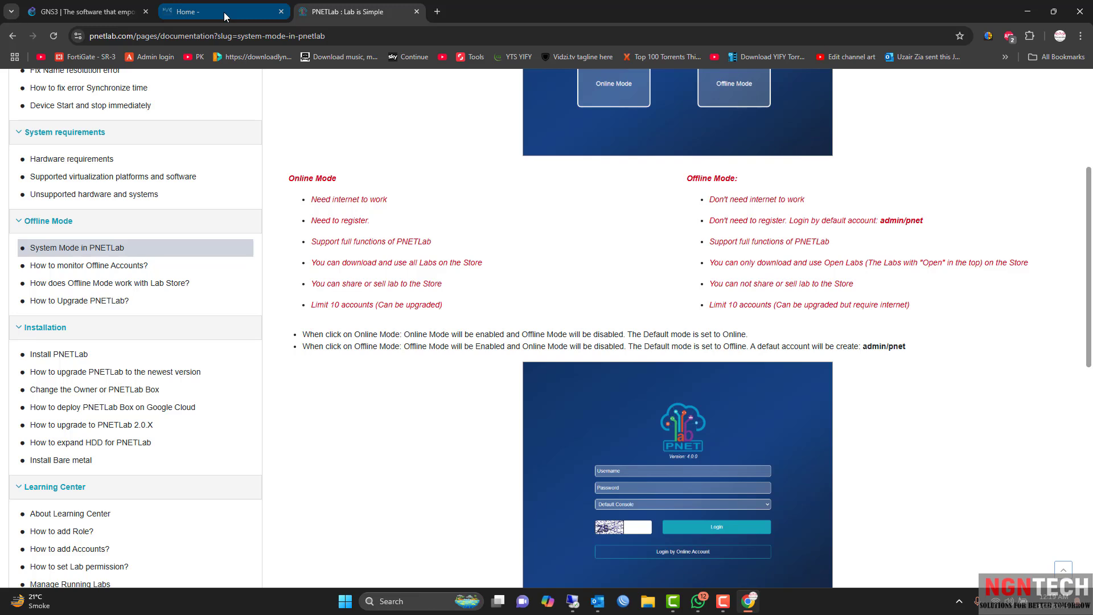
{"action": "mouse_move", "coordinate": [224, 12]}
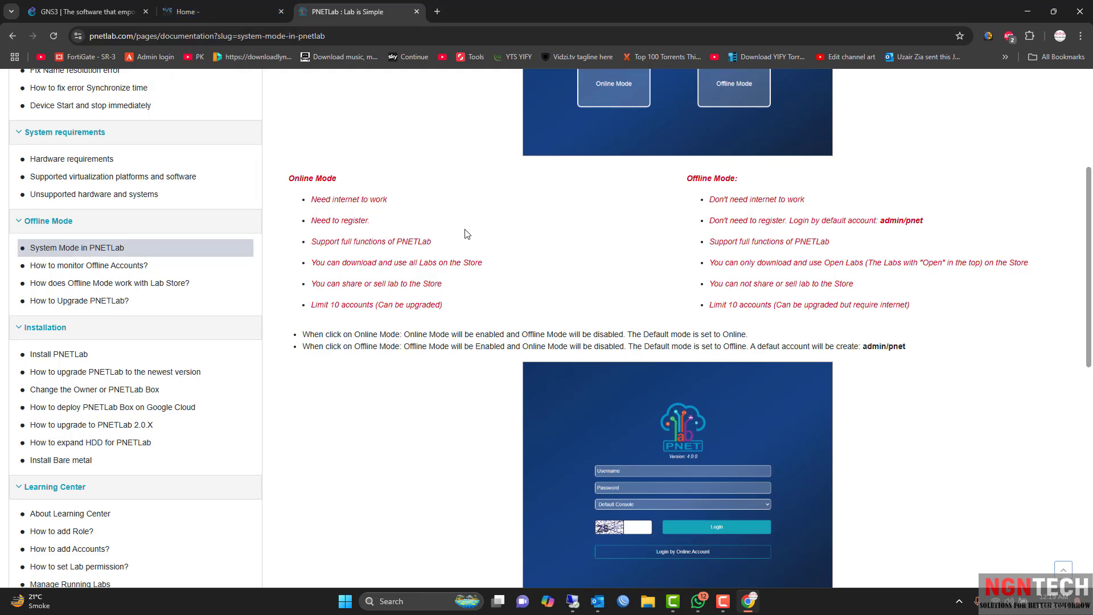
{"action": "scroll", "coordinate": [465, 234], "scroll_direction": "up", "scroll_amount": 5}
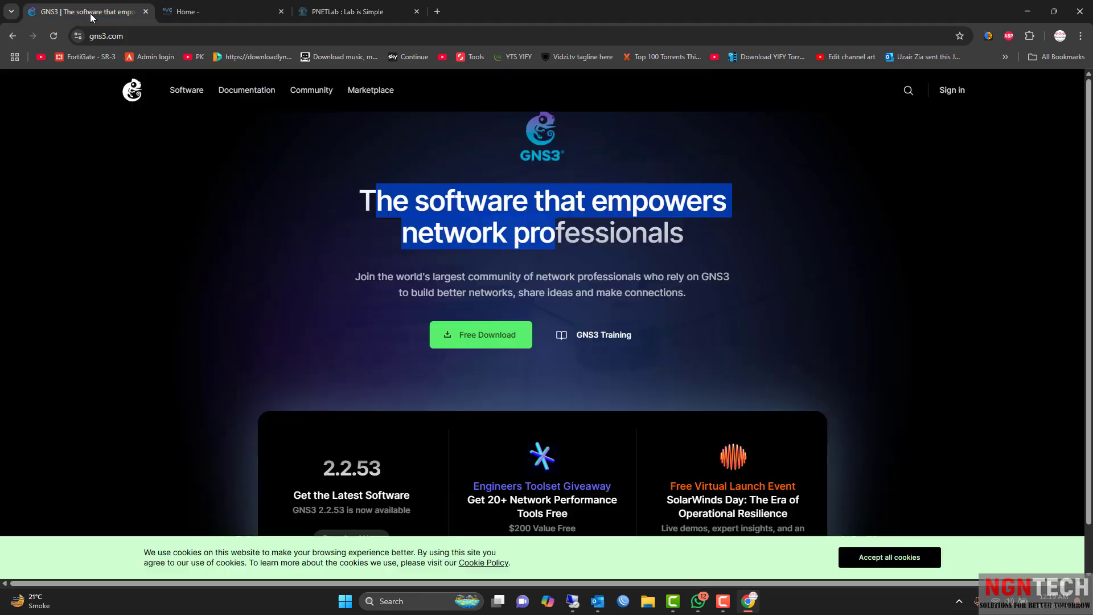
{"action": "left_click", "coordinate": [90, 12]}
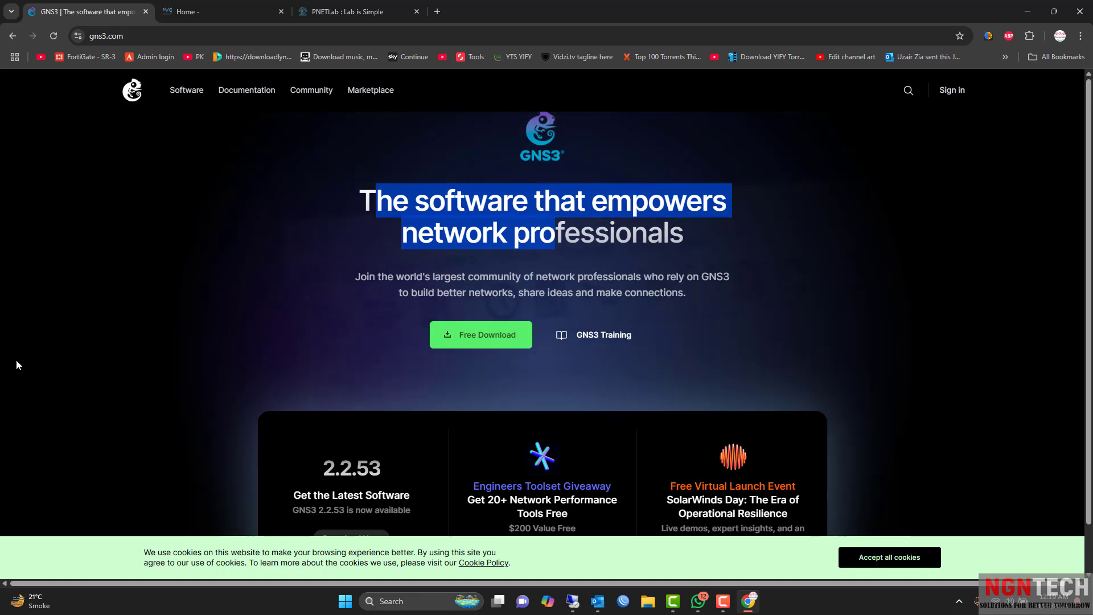
{"action": "left_click", "coordinate": [199, 16]}
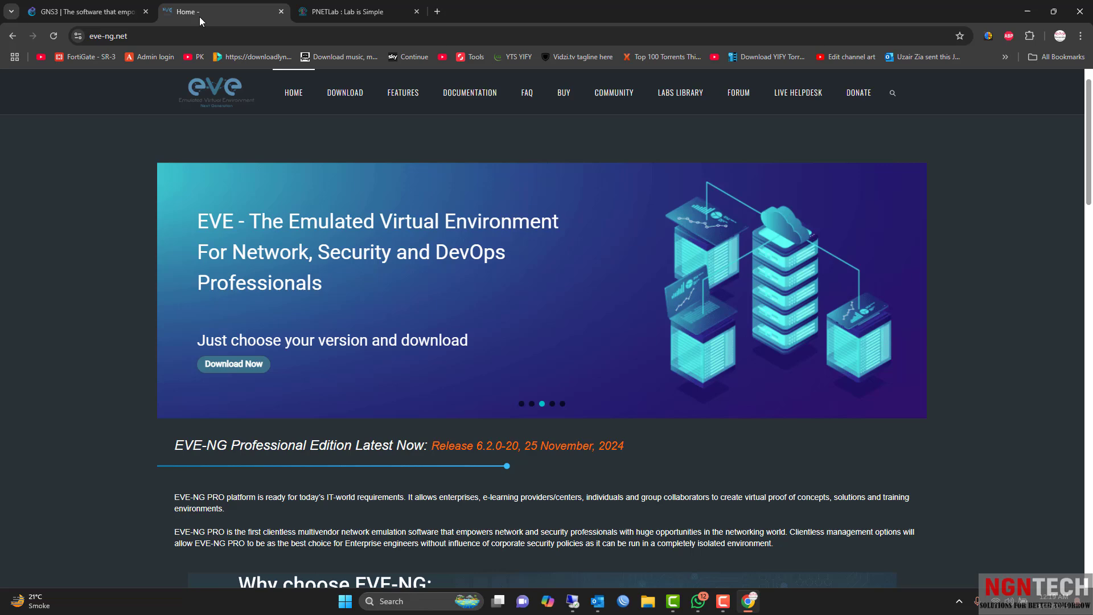
{"action": "left_click", "coordinate": [332, 11]}
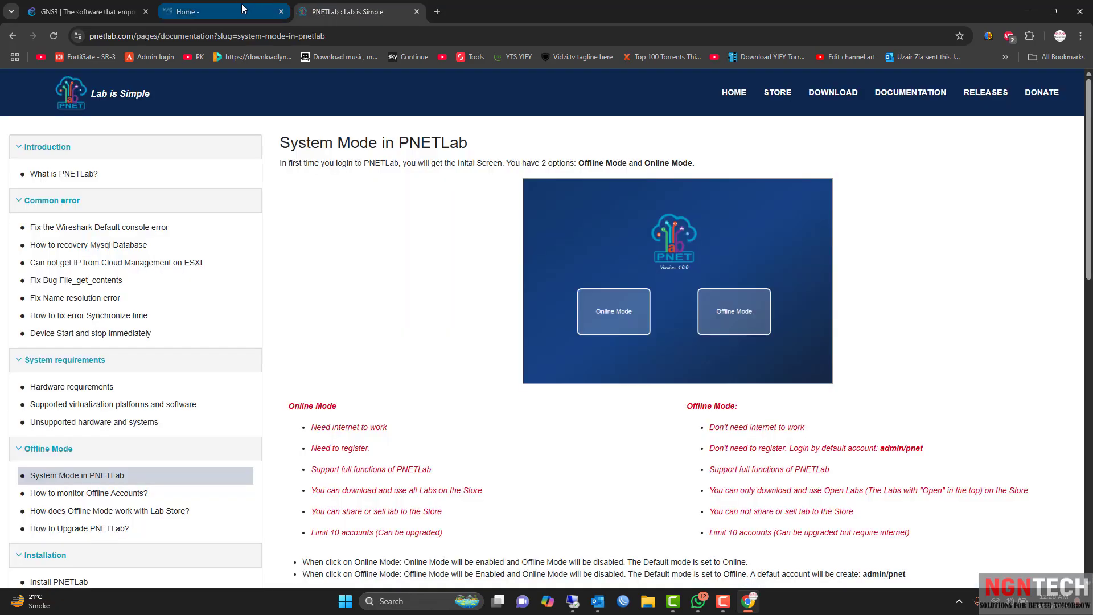
{"action": "mouse_move", "coordinate": [225, 8]}
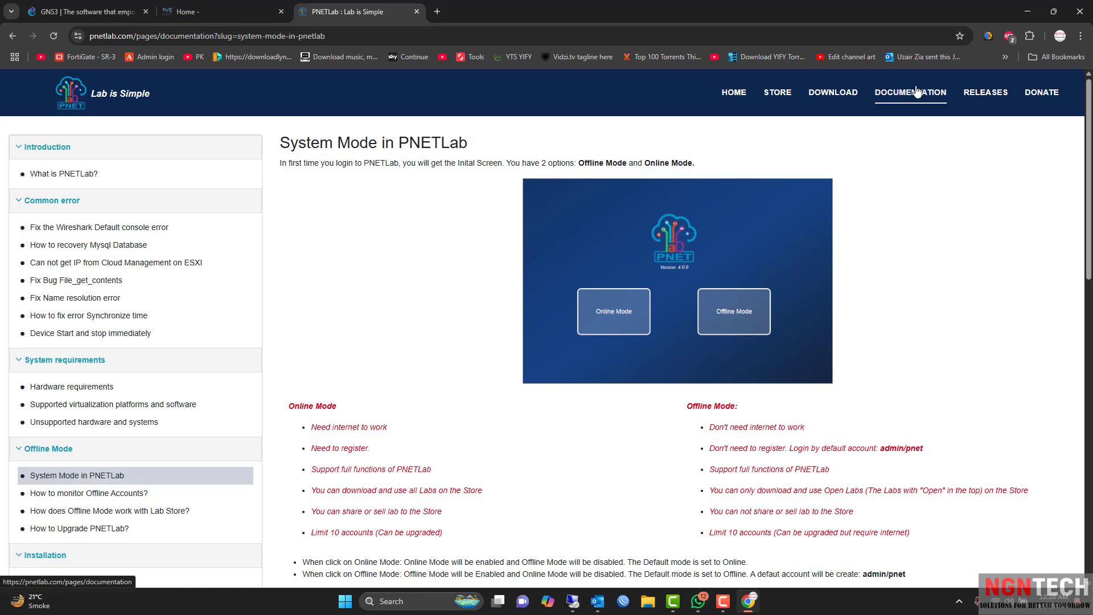
{"action": "left_click", "coordinate": [200, 12]}
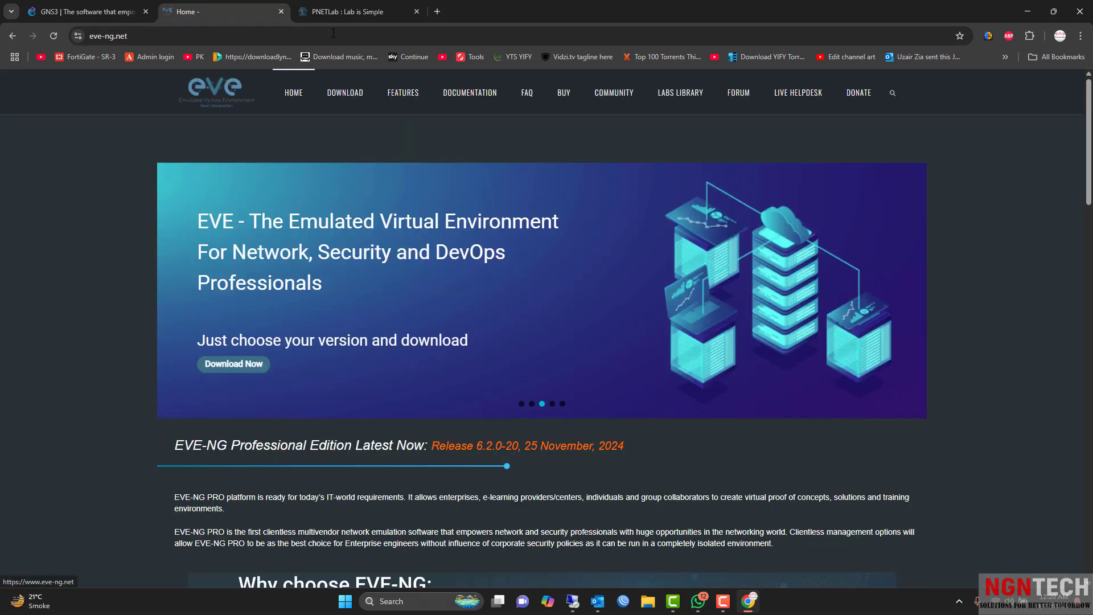
{"action": "left_click", "coordinate": [347, 16]}
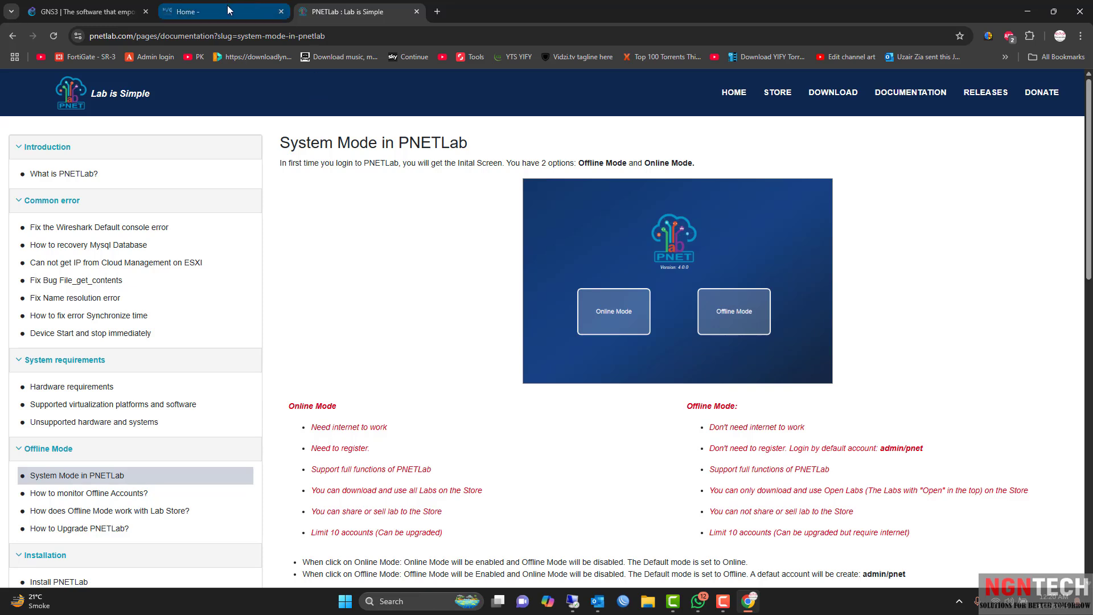
Back in the ESXi session, review the host summary, VM list and storage, then open EVE-NG.
{"action": "left_click", "coordinate": [1019, 15]}
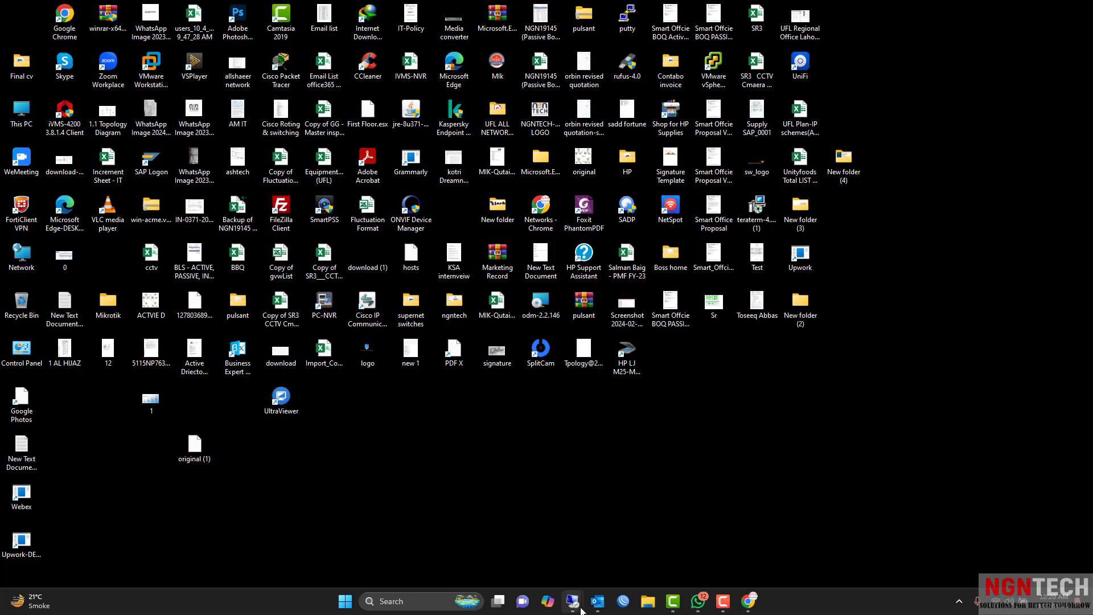
{"action": "mouse_move", "coordinate": [573, 602]}
{"action": "left_click", "coordinate": [602, 553]}
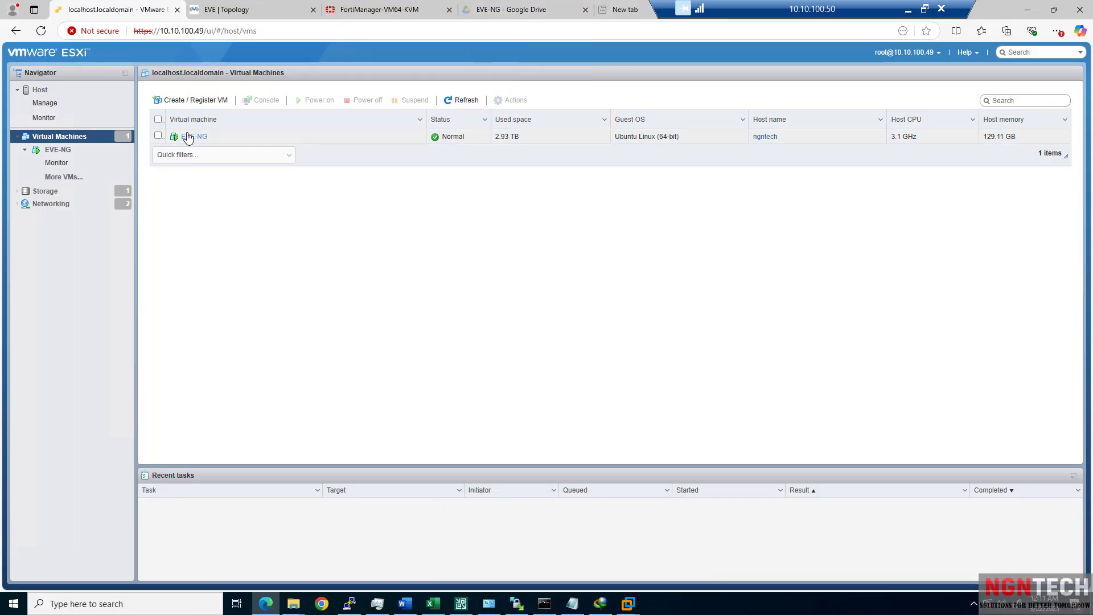
{"action": "left_click", "coordinate": [52, 91]}
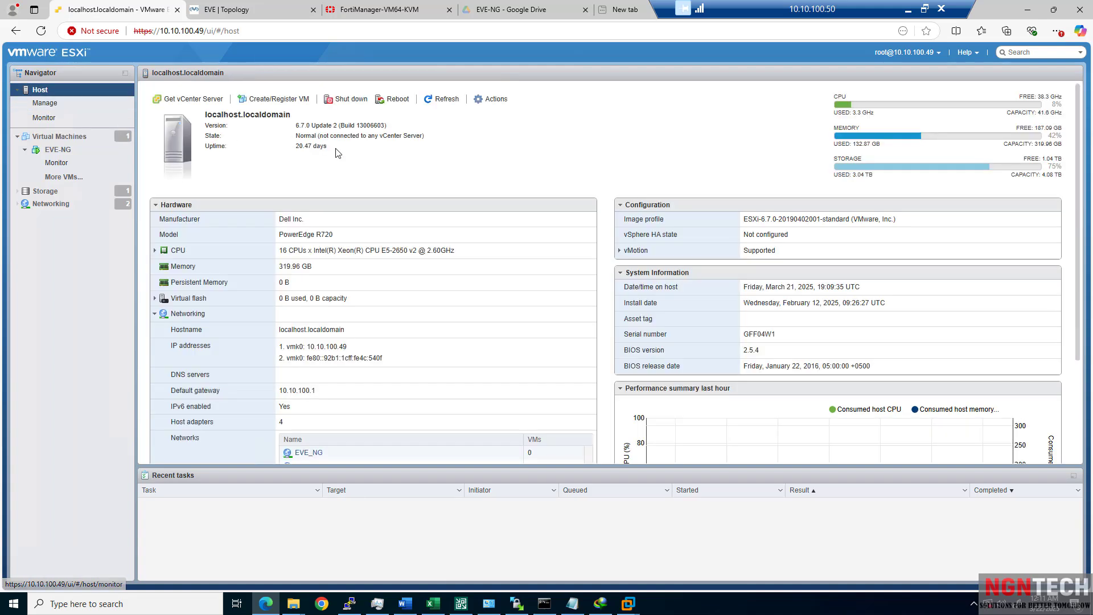
{"action": "left_click_drag", "start_coordinate": [336, 152], "coordinate": [281, 140]}
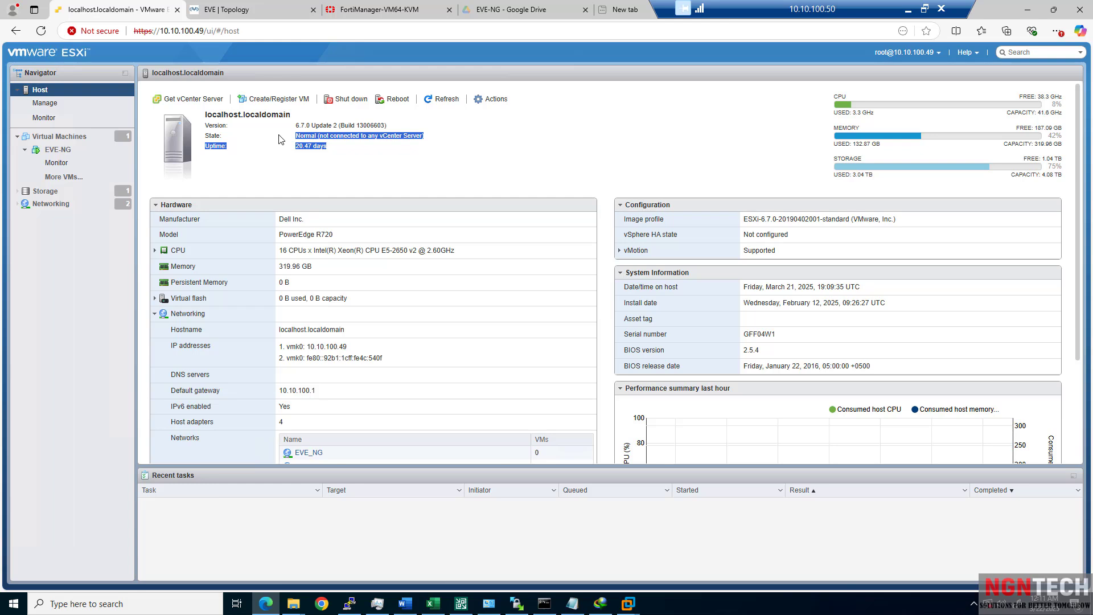
{"action": "left_click", "coordinate": [57, 137]}
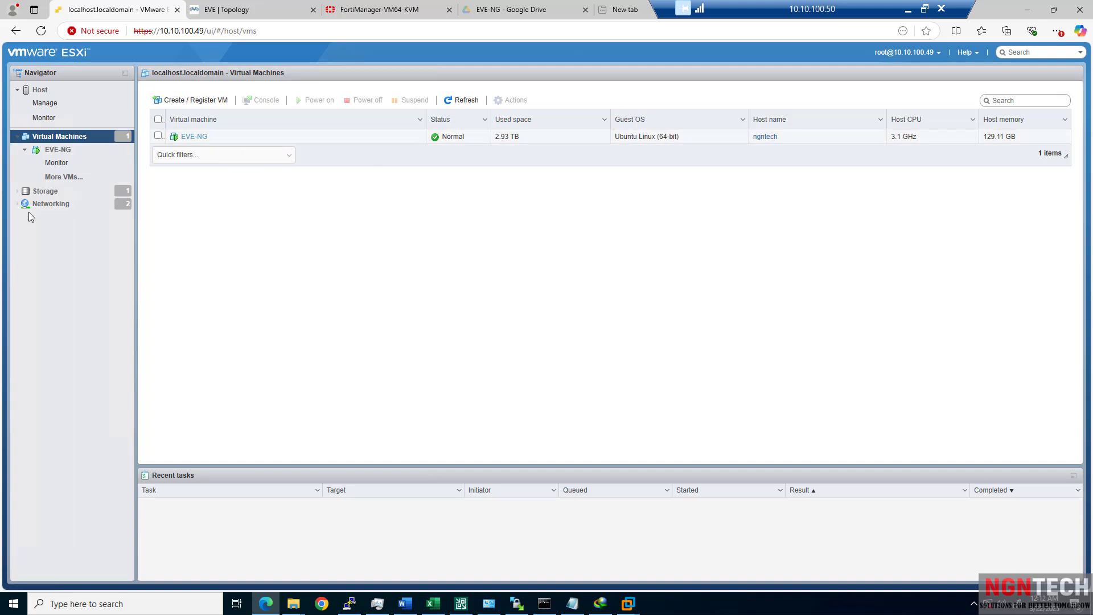
{"action": "left_click", "coordinate": [46, 191]}
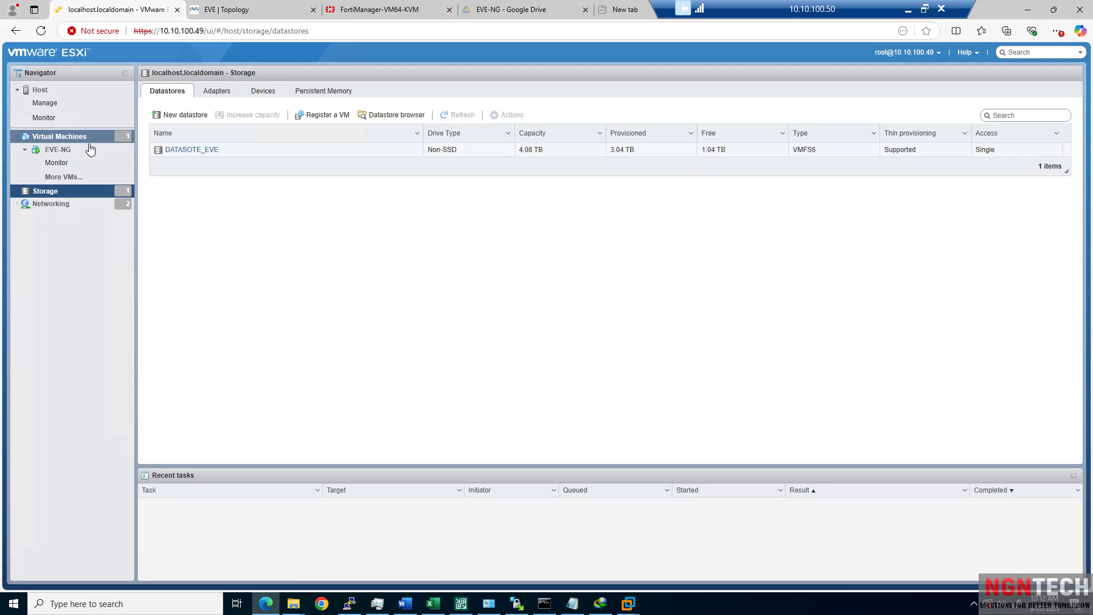
{"action": "left_click", "coordinate": [66, 138]}
Open the EVE-NG VM console, log in as root, and run ifconfig.
{"action": "left_click", "coordinate": [61, 149]}
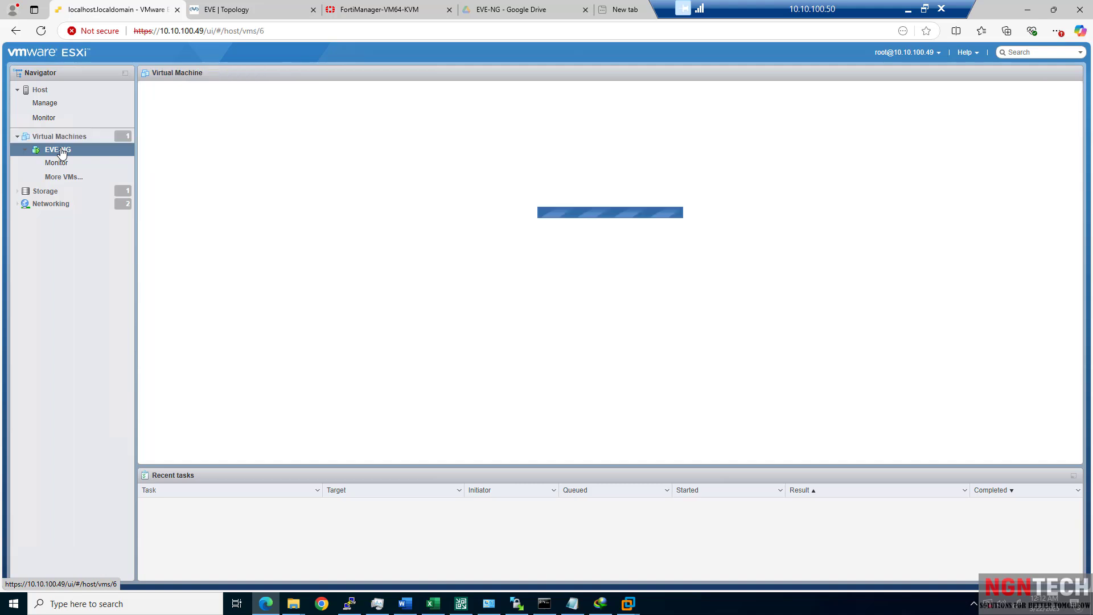
{"action": "left_click", "coordinate": [244, 151]}
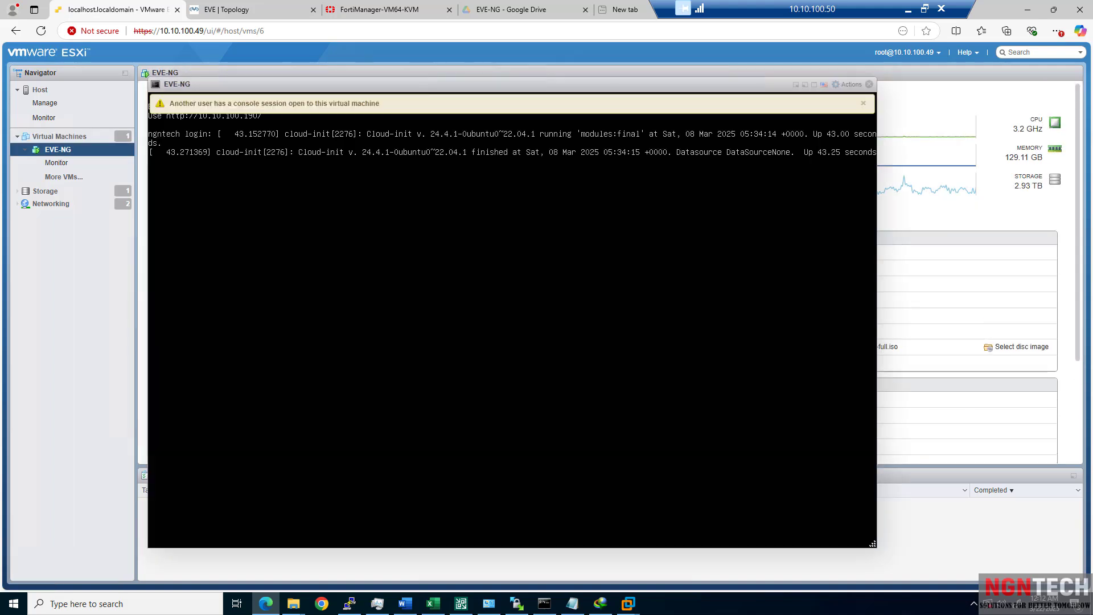
{"action": "key", "text": "Return"}
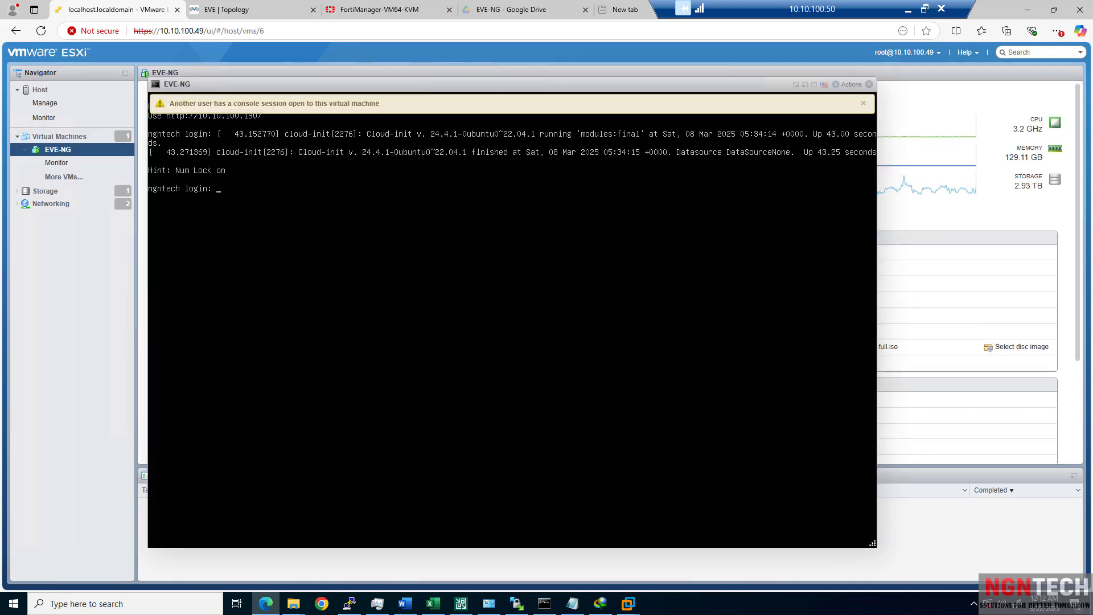
{"action": "type", "text": "root"}
{"action": "key", "text": "Return"}
{"action": "key", "text": "Return"}
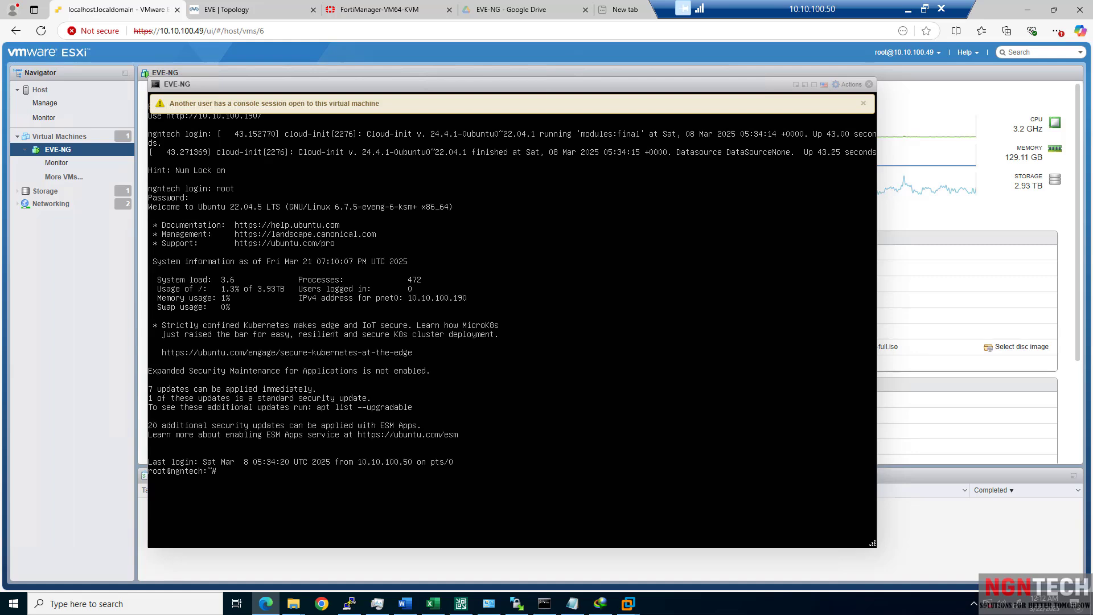
{"action": "type", "text": "ifconfig"}
{"action": "key", "text": "Return"}
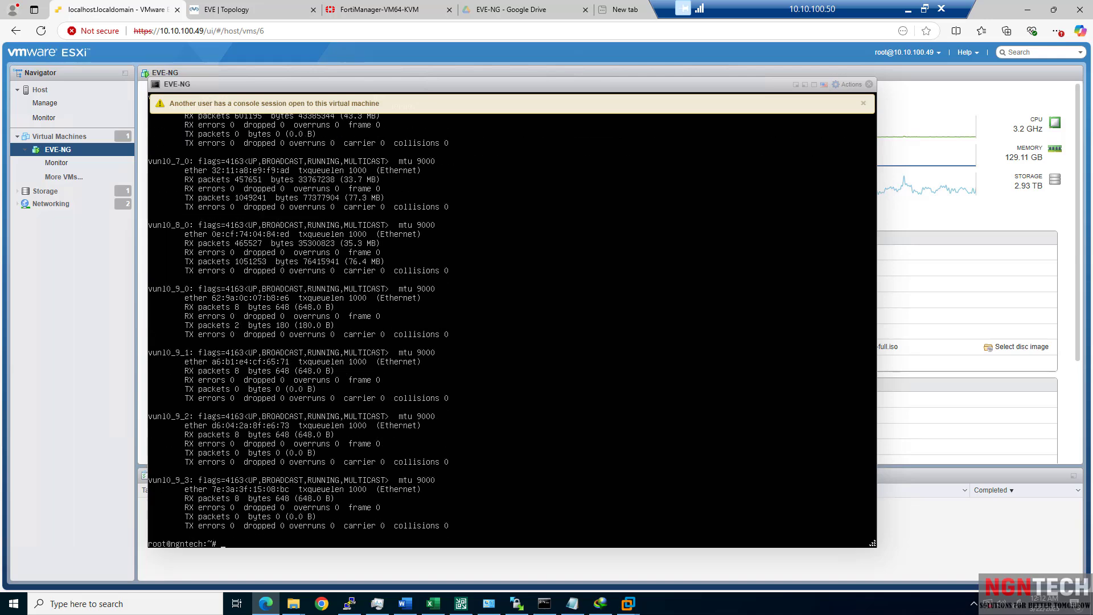
Clear the screen, ping 4.2.2.2 until it succeeds, stop it, and close the console.
{"action": "key", "text": "Return"}
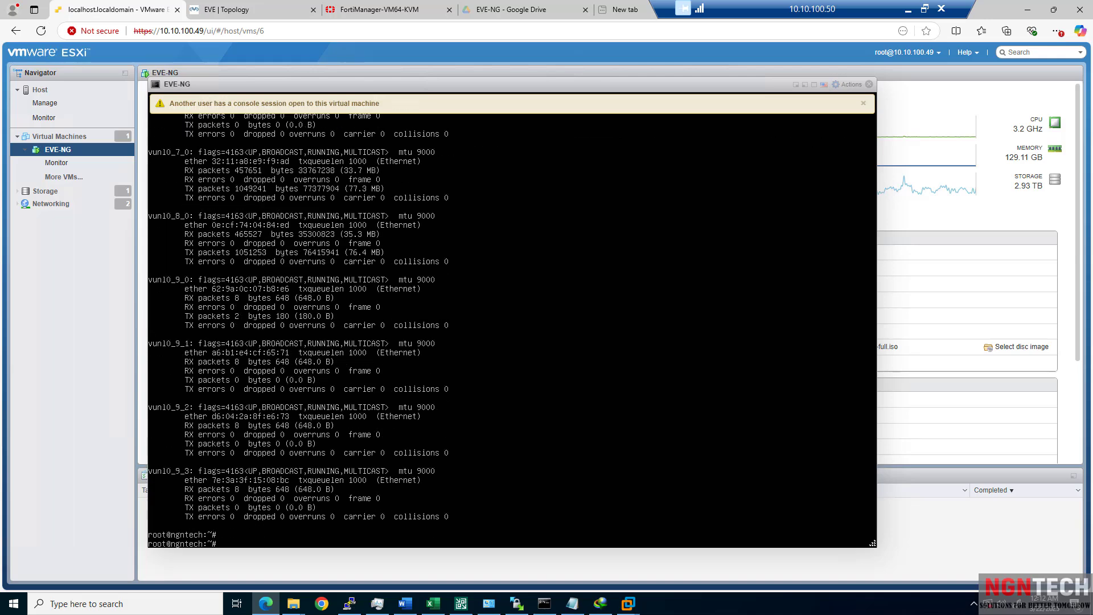
{"action": "type", "text": "clear"}
{"action": "key", "text": "Return"}
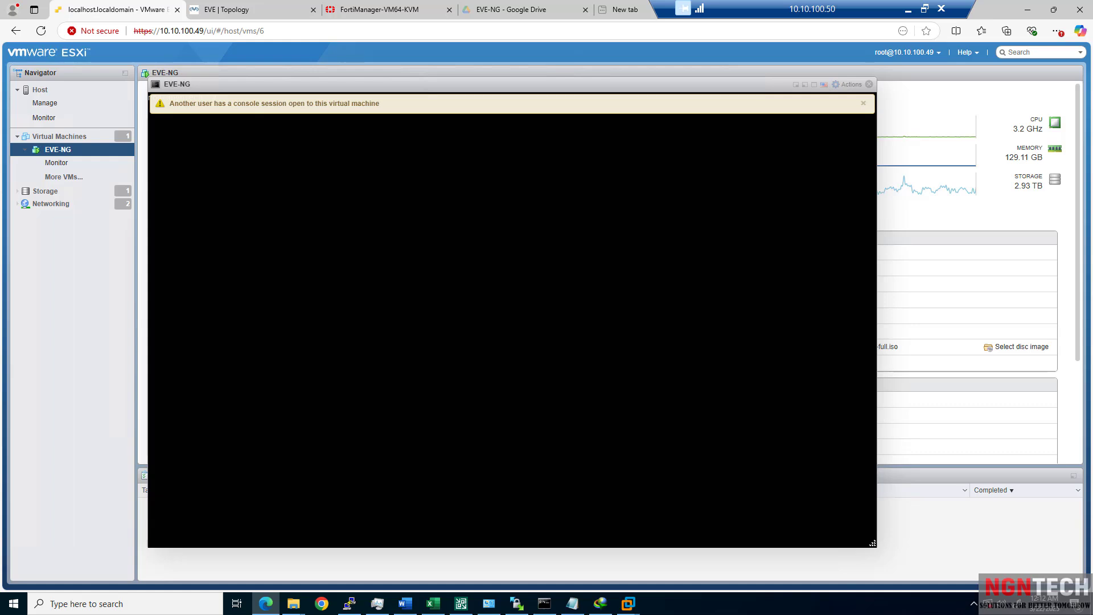
{"action": "type", "text": "ping"}
{"action": "left_click", "coordinate": [864, 103]}
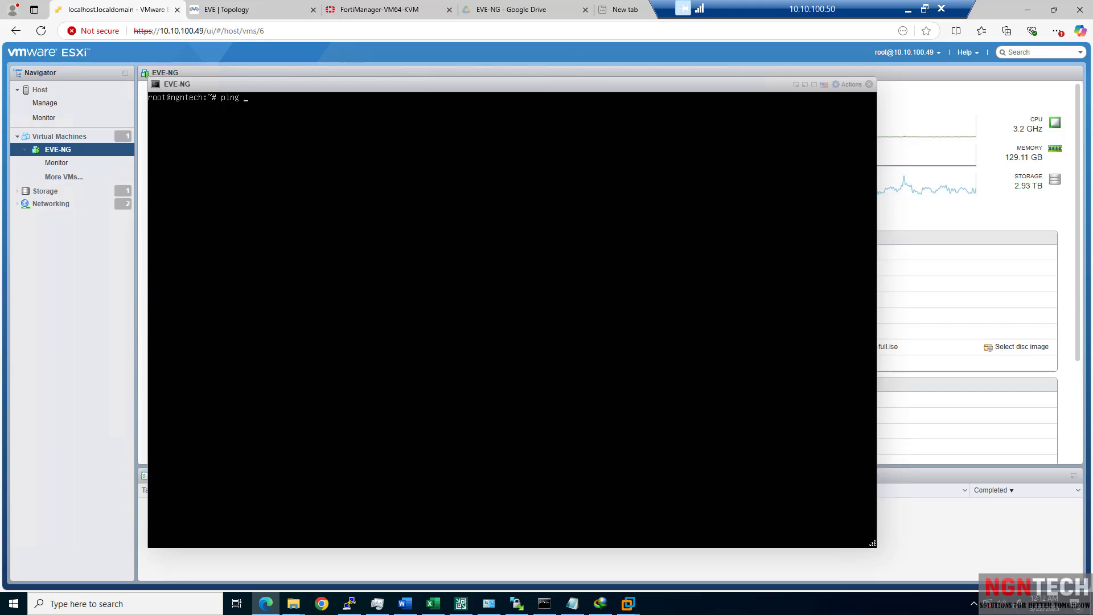
{"action": "type", "text": "4.2.2.2"}
{"action": "key", "text": "Return"}
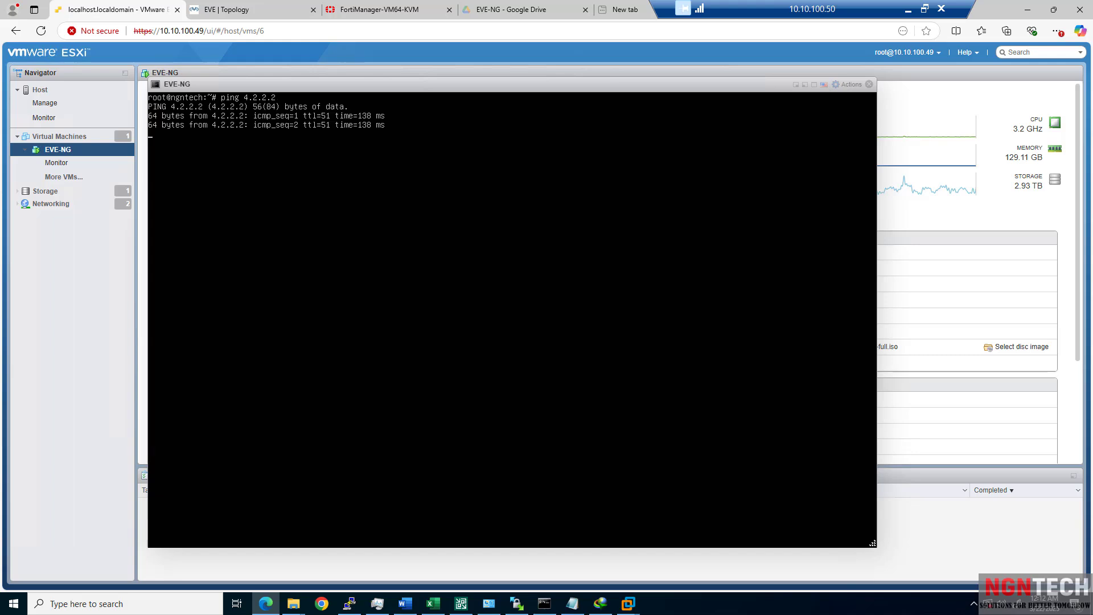
{"action": "key", "text": "ctrl+c"}
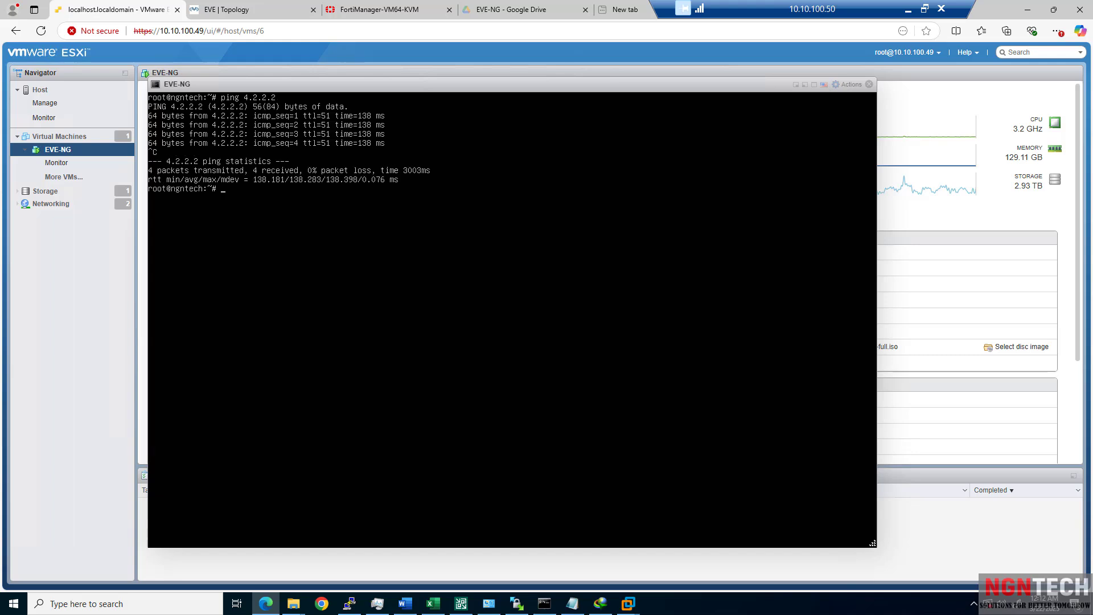
{"action": "left_click", "coordinate": [869, 84]}
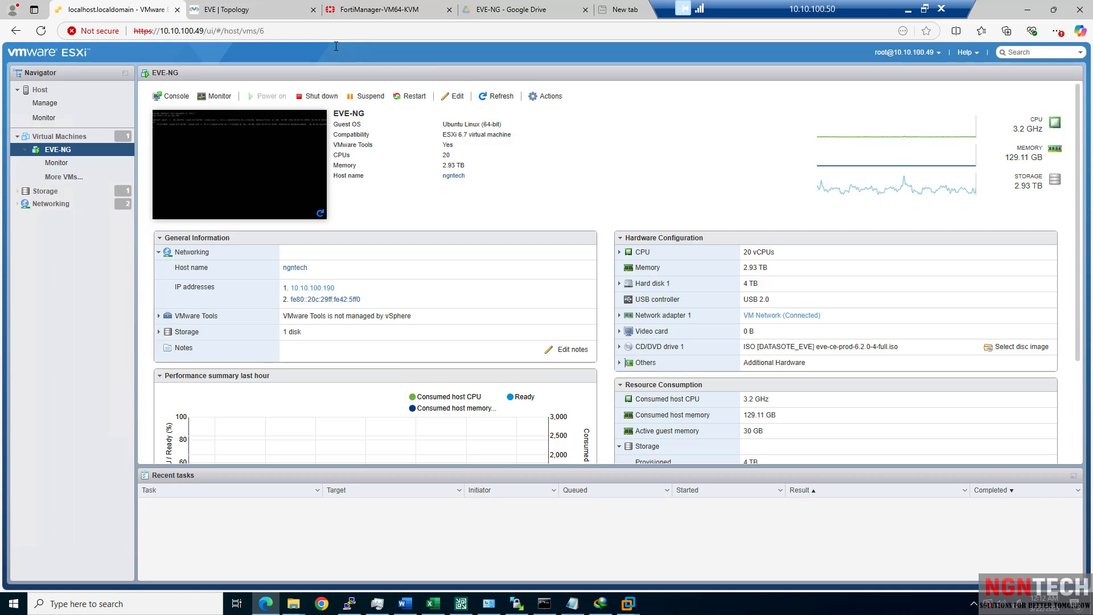
Highlight the VM's IP 10.10.100.190, then switch to the EVE DATACENTER topology tab.
{"action": "left_click_drag", "start_coordinate": [341, 289], "coordinate": [290, 288]}
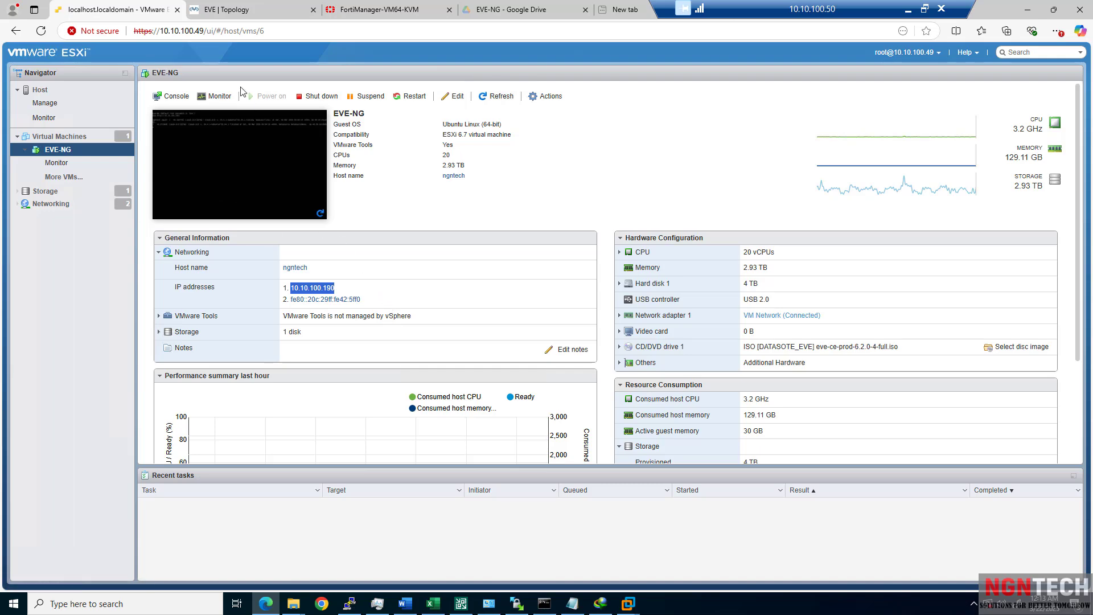
{"action": "left_click", "coordinate": [223, 16]}
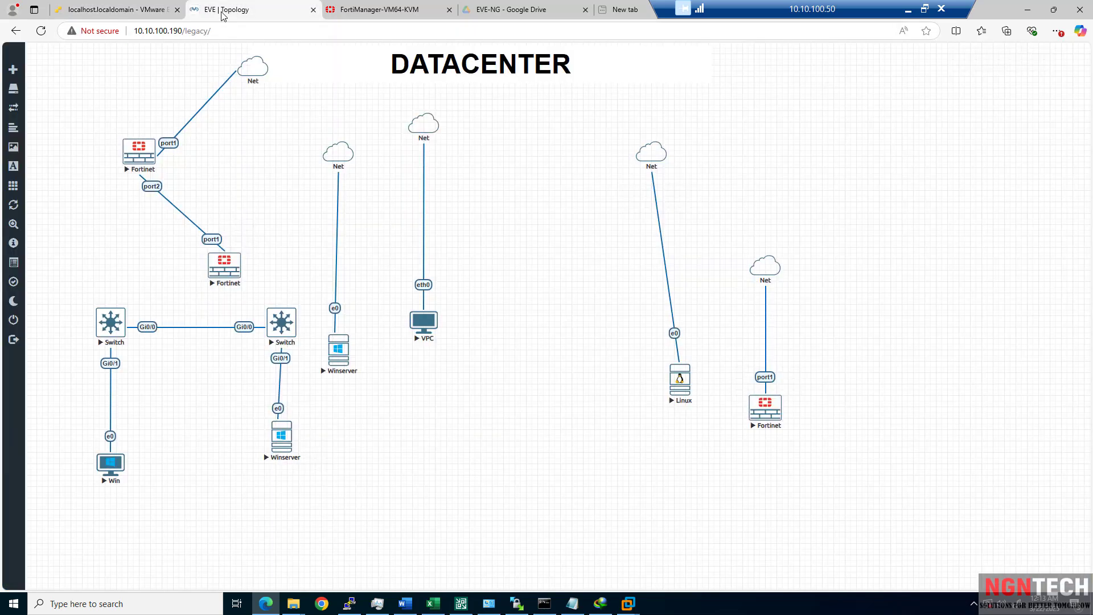
Log out, then sign back in to EVE-NG with the saved admin credential to reload the DATACENTER lab.
{"action": "left_click", "coordinate": [20, 342]}
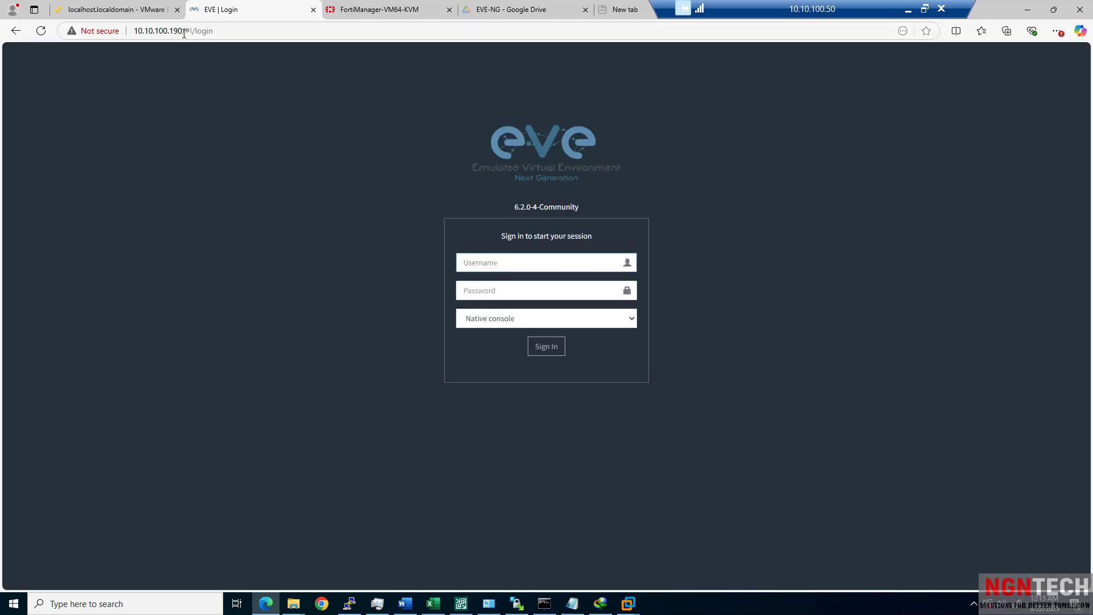
{"action": "left_click_drag", "start_coordinate": [184, 32], "coordinate": [274, 37]}
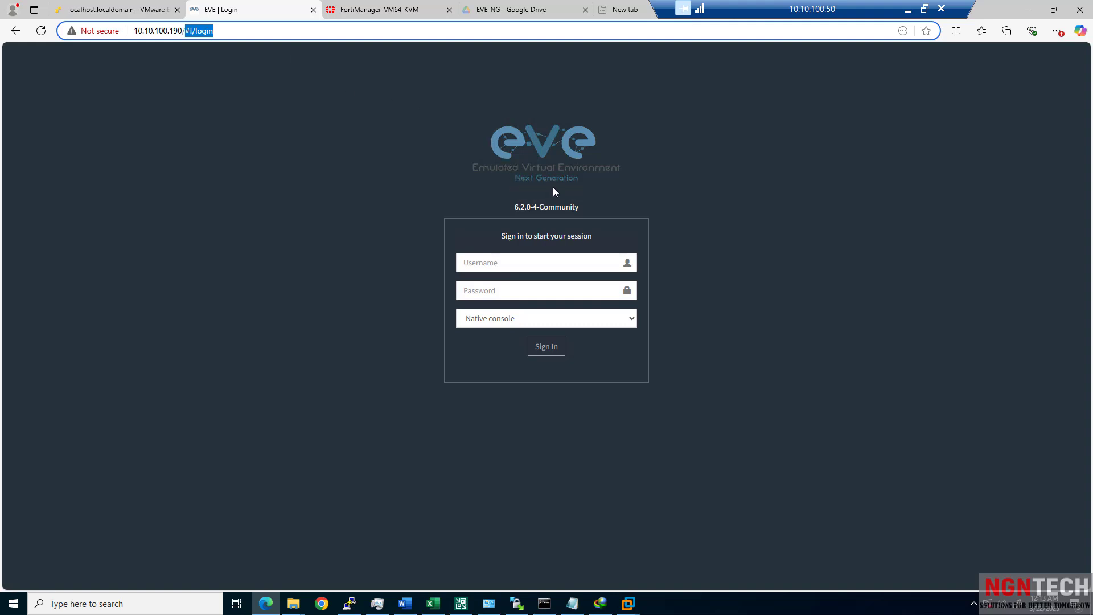
{"action": "left_click", "coordinate": [531, 266]}
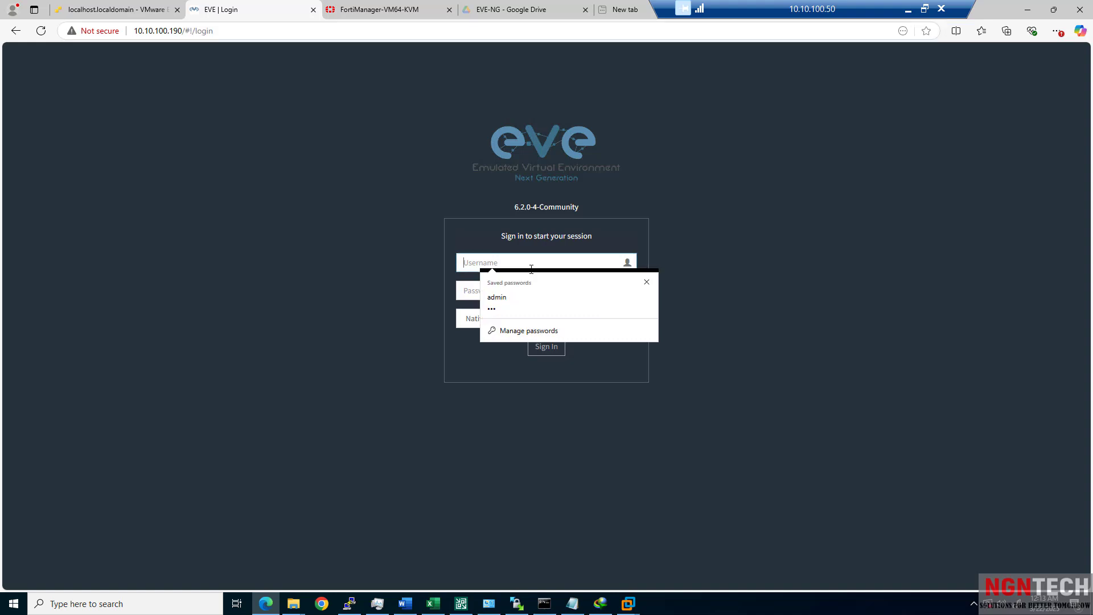
{"action": "left_click", "coordinate": [521, 303]}
{"action": "left_click", "coordinate": [543, 347]}
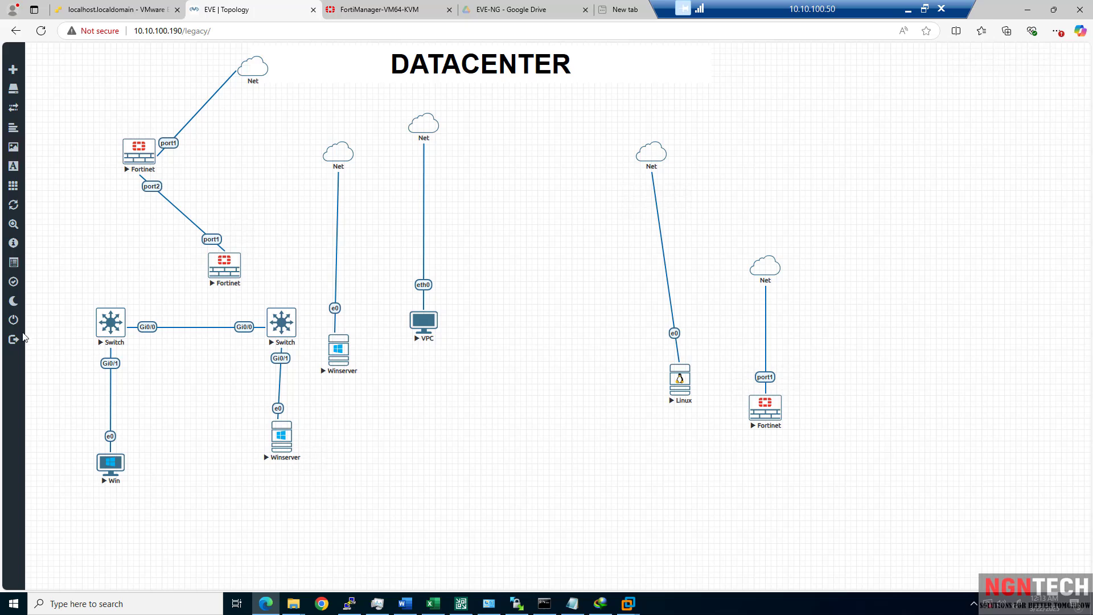
Try closing the lab, dismiss the running-nodes error, and reload the topology page.
{"action": "left_click", "coordinate": [15, 324]}
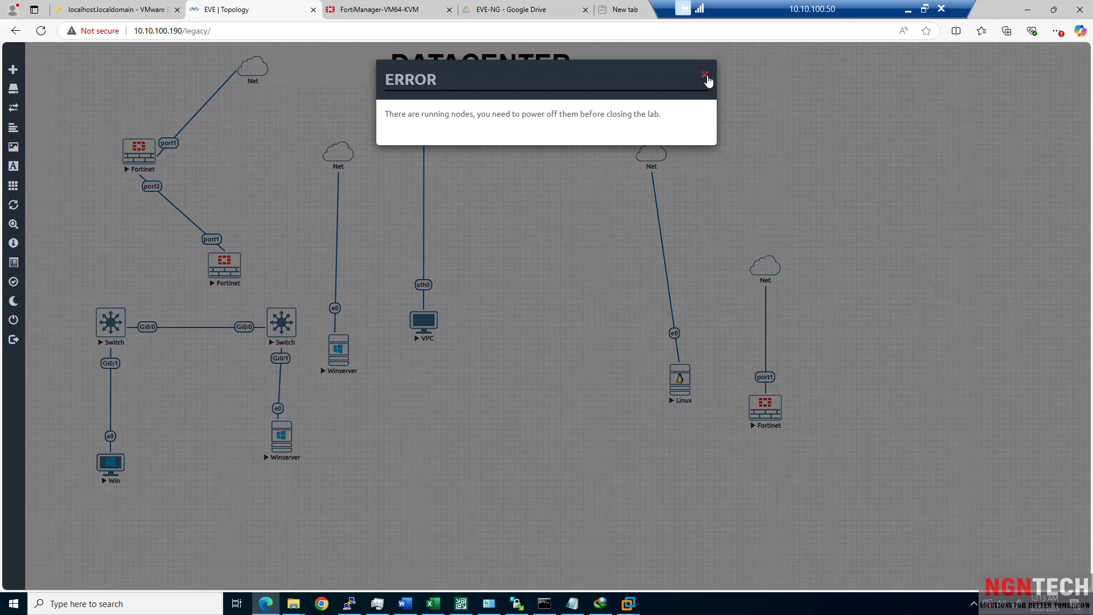
{"action": "left_click", "coordinate": [705, 76]}
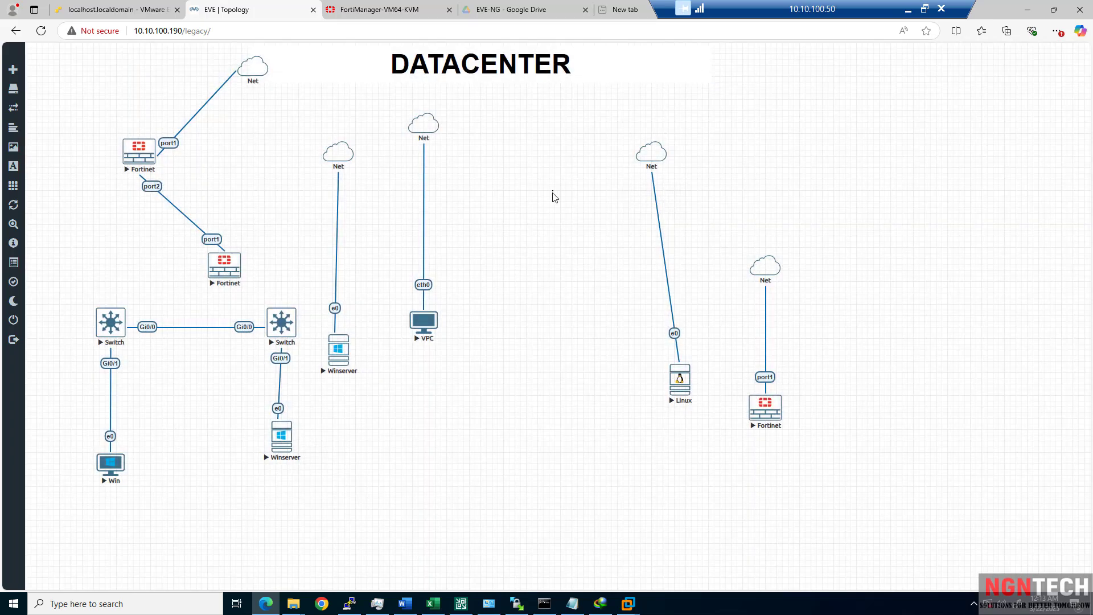
{"action": "key", "text": "ctrl+a"}
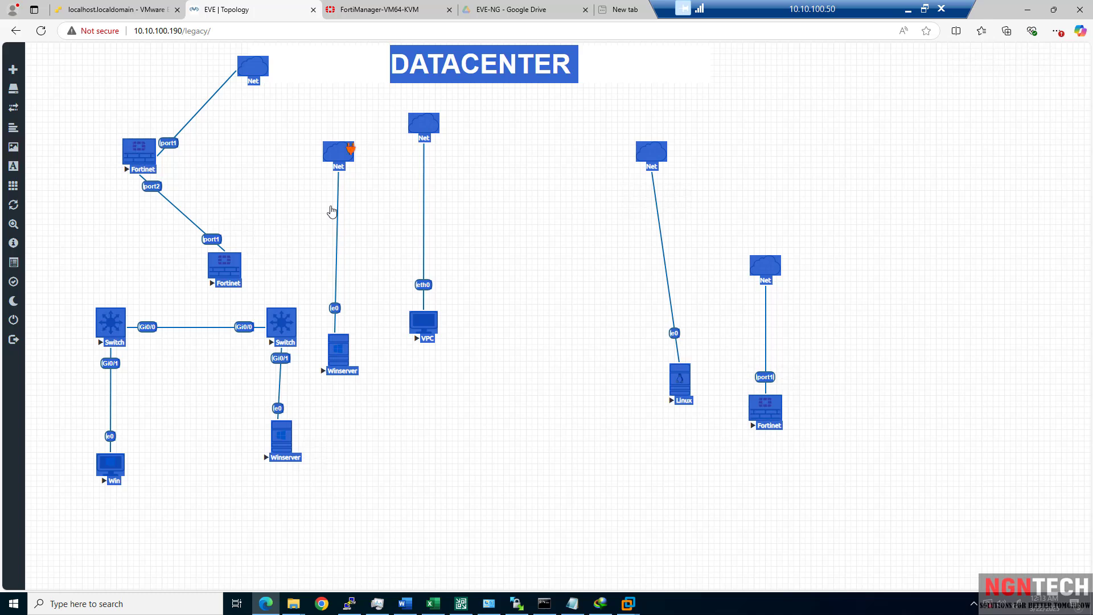
{"action": "right_click", "coordinate": [341, 159]}
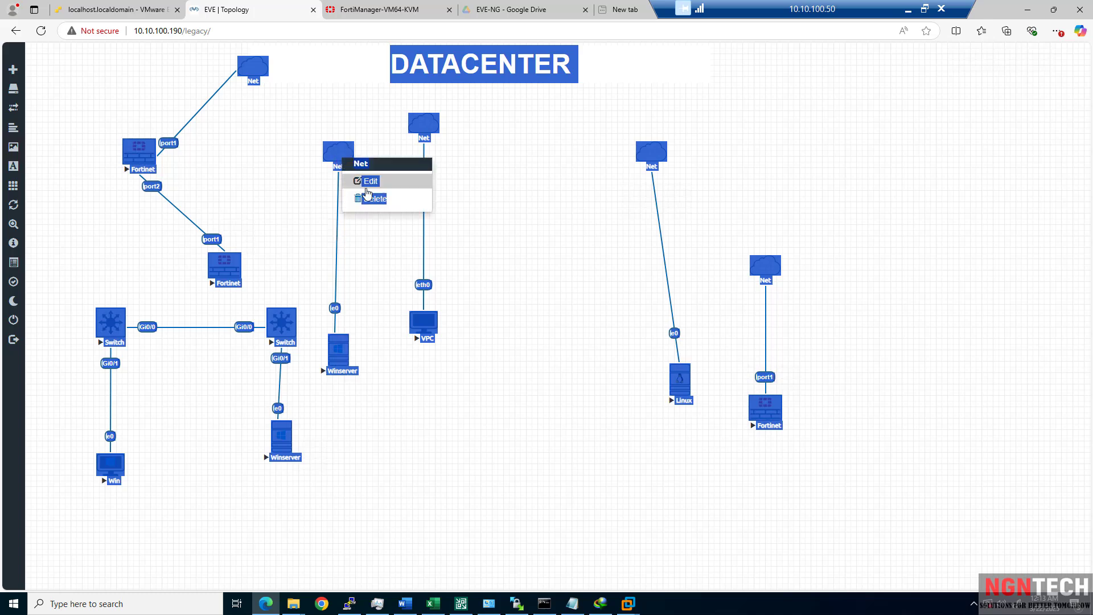
{"action": "left_click", "coordinate": [531, 225]}
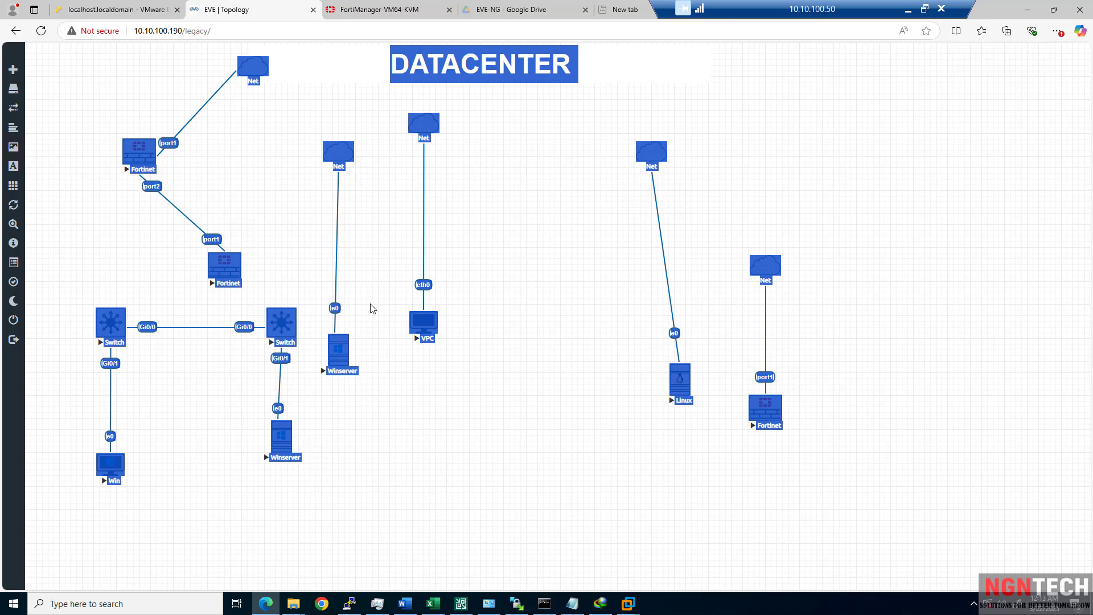
{"action": "left_click", "coordinate": [41, 31]}
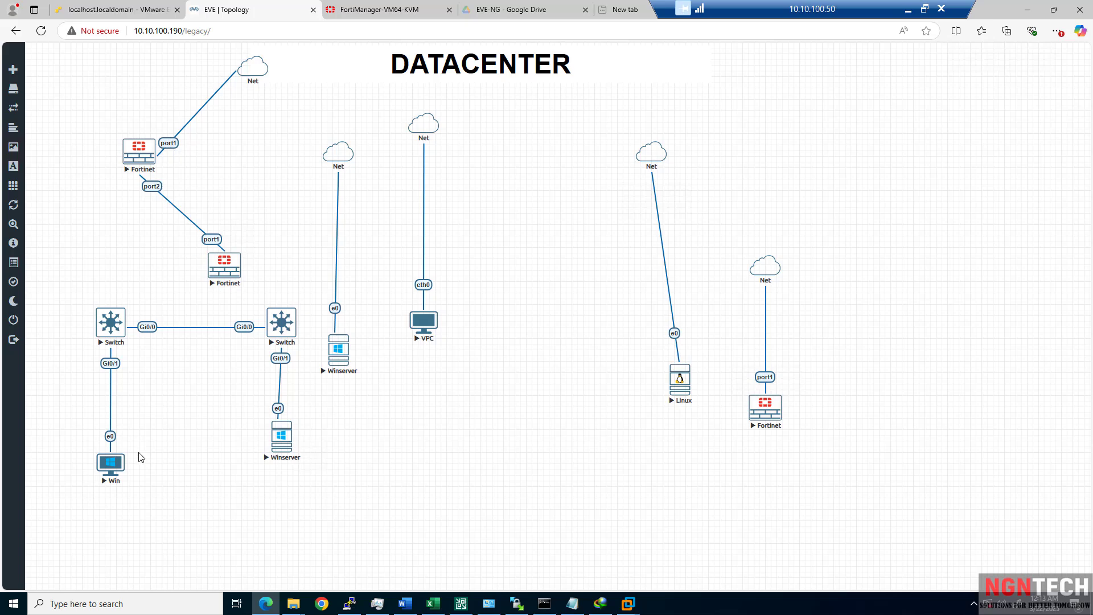
Stop the box-selected Fortinet, Switch and Winserver nodes, then view the ESXi host summary.
{"action": "left_click_drag", "start_coordinate": [374, 506], "coordinate": [96, 161]}
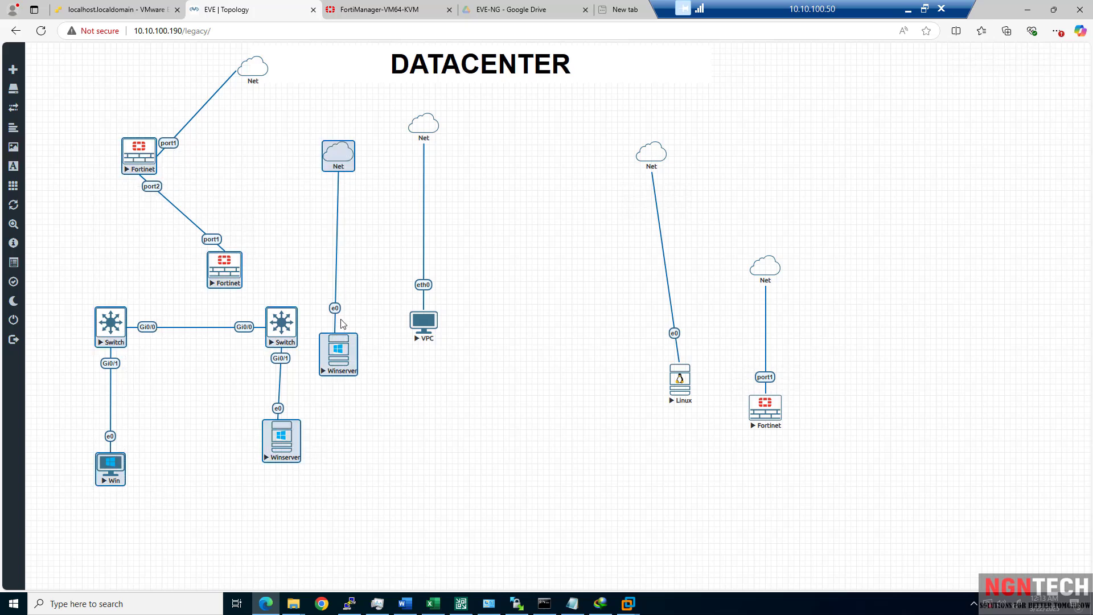
{"action": "right_click", "coordinate": [343, 358]}
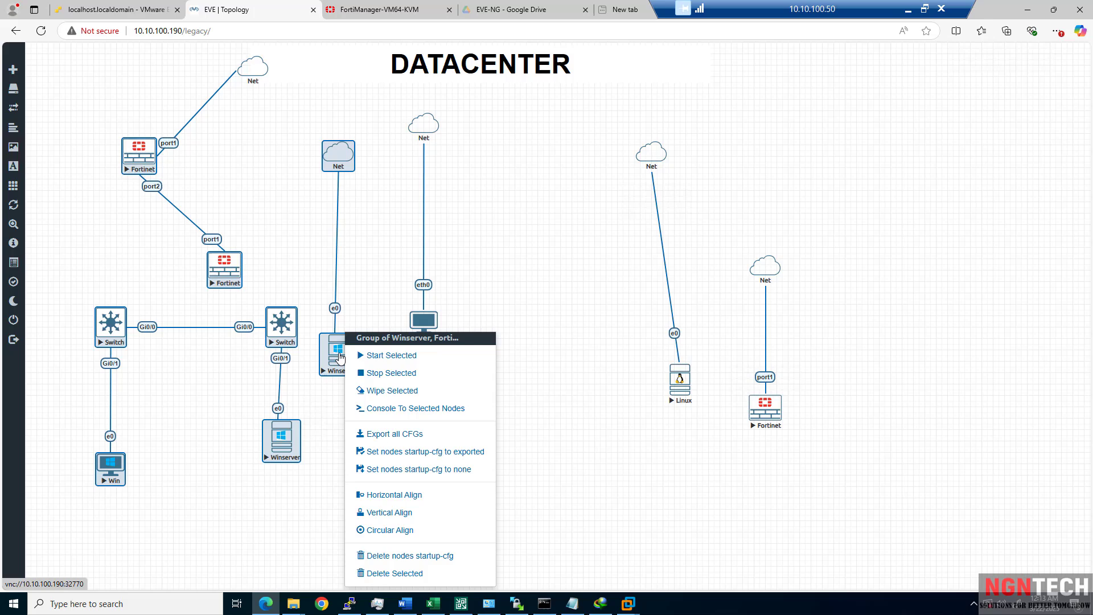
{"action": "left_click", "coordinate": [380, 375]}
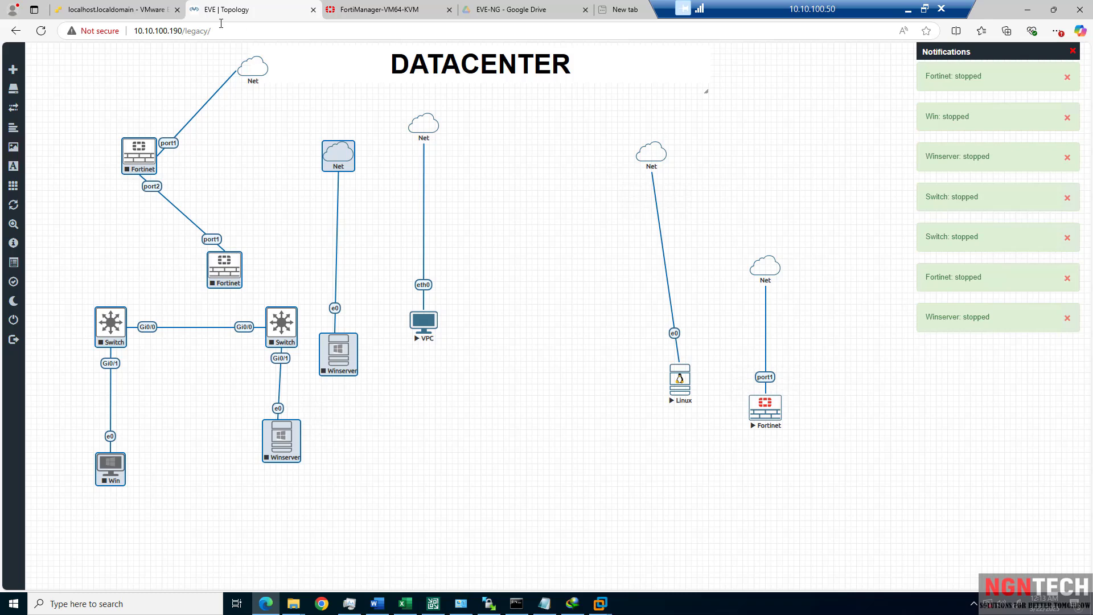
{"action": "left_click", "coordinate": [113, 11]}
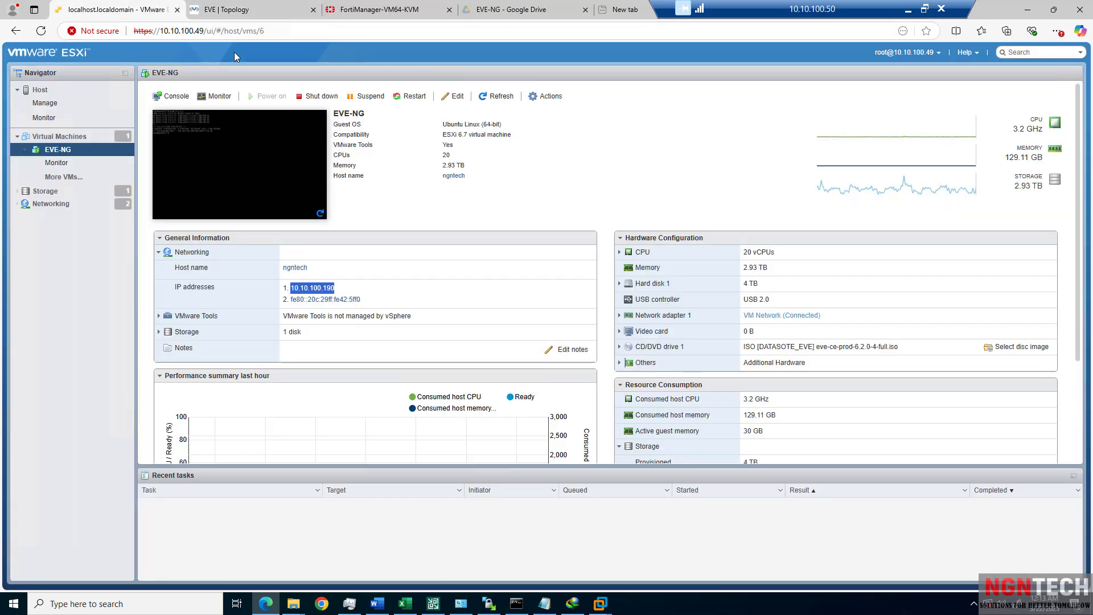
{"action": "left_click", "coordinate": [41, 89]}
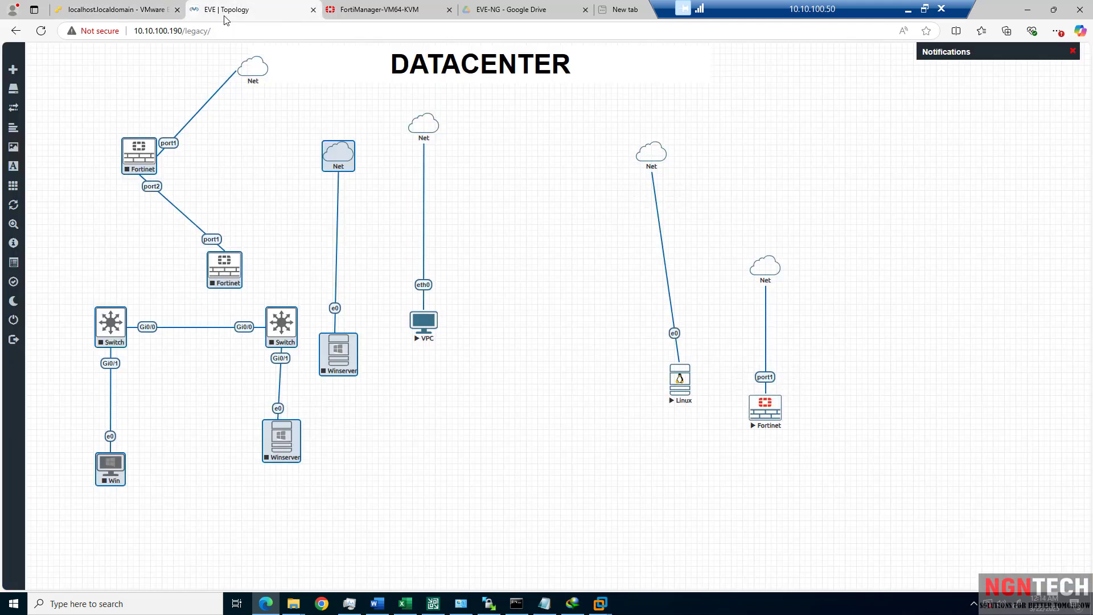
Back in the EVE-NG topology, retry closing the lab and dismiss the running-nodes error.
{"action": "left_click", "coordinate": [225, 10]}
{"action": "left_click", "coordinate": [214, 155]}
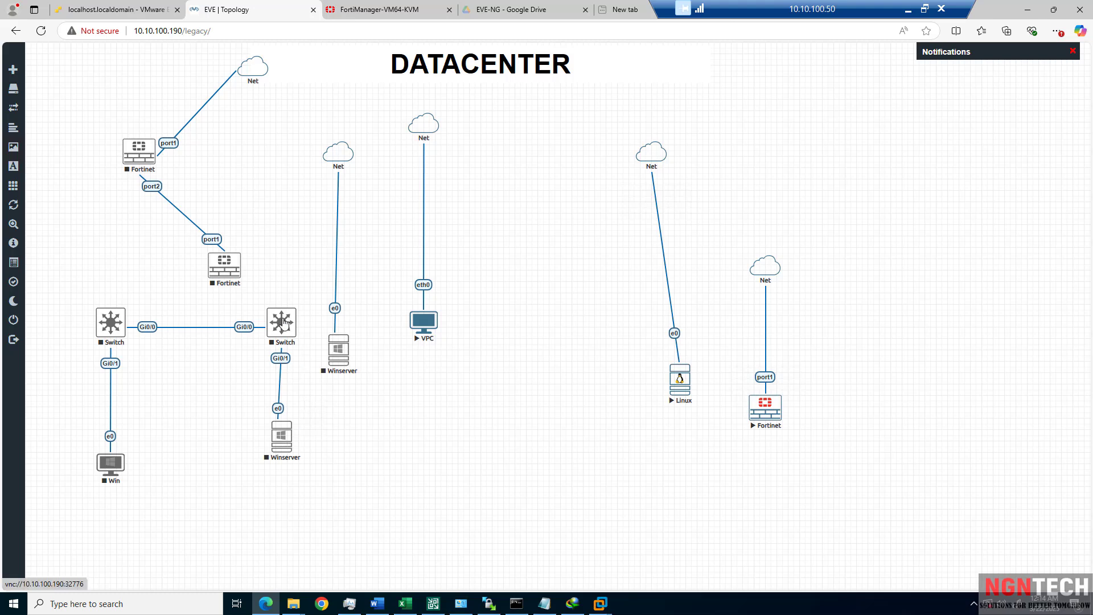
{"action": "left_click_drag", "start_coordinate": [304, 289], "coordinate": [86, 485]}
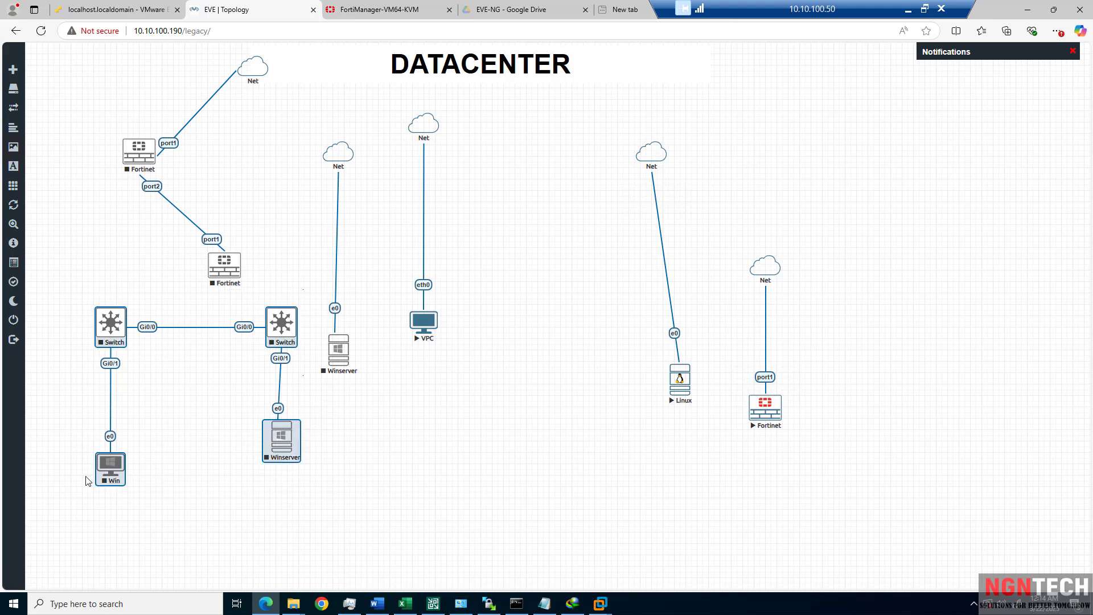
{"action": "left_click", "coordinate": [397, 399]}
{"action": "mouse_move", "coordinate": [17, 324]}
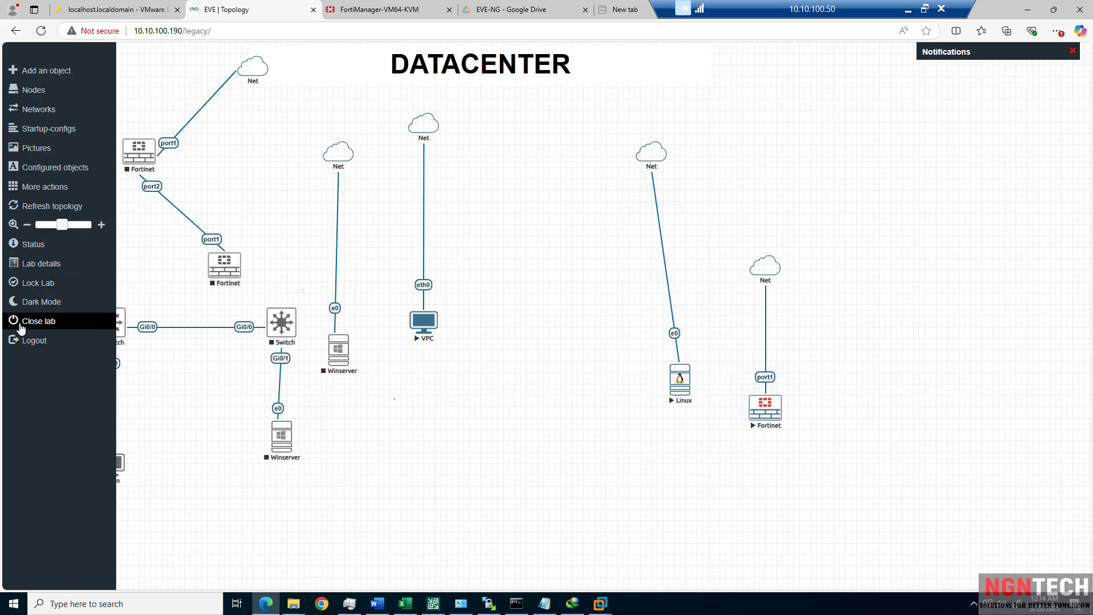
{"action": "left_click", "coordinate": [39, 322]}
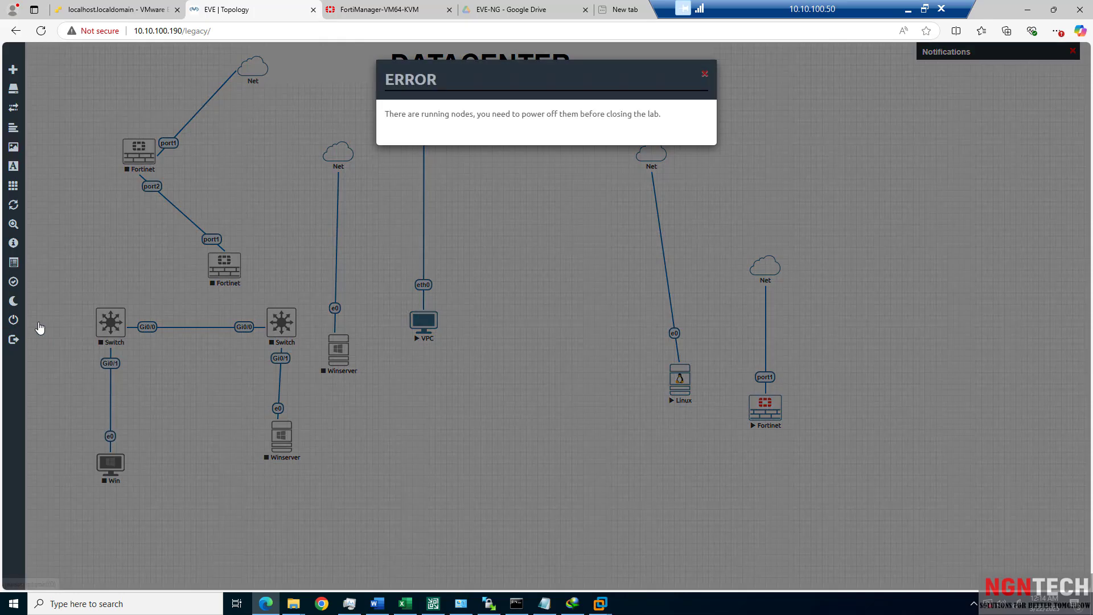
{"action": "left_click", "coordinate": [705, 76]}
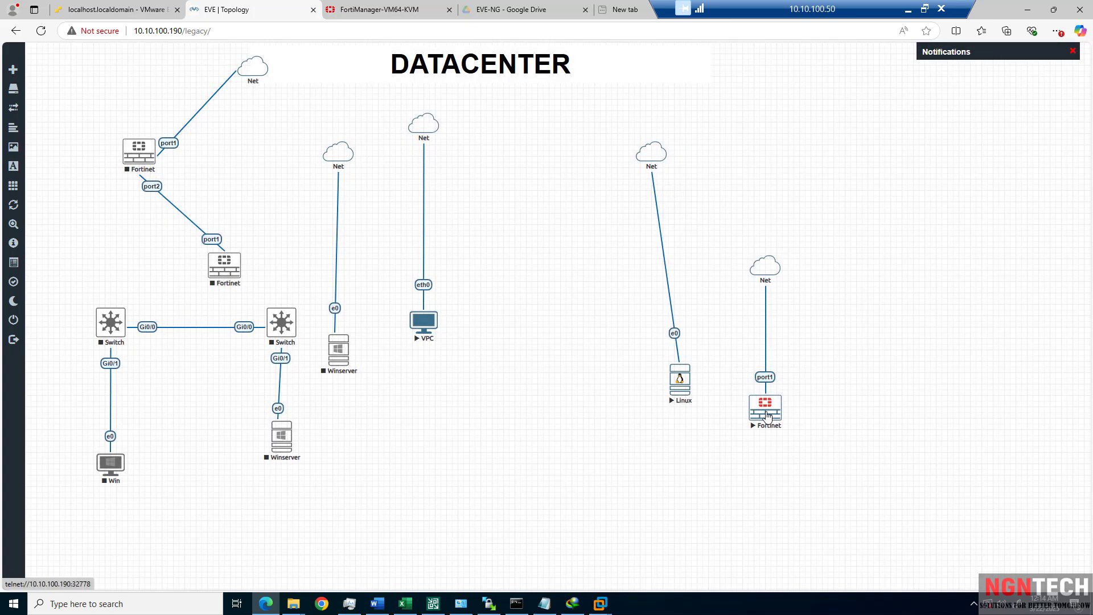
Stop the Linux, Fortinet, VPC and Winserver nodes, then reload the topology.
{"action": "left_click_drag", "start_coordinate": [718, 380], "coordinate": [661, 349]}
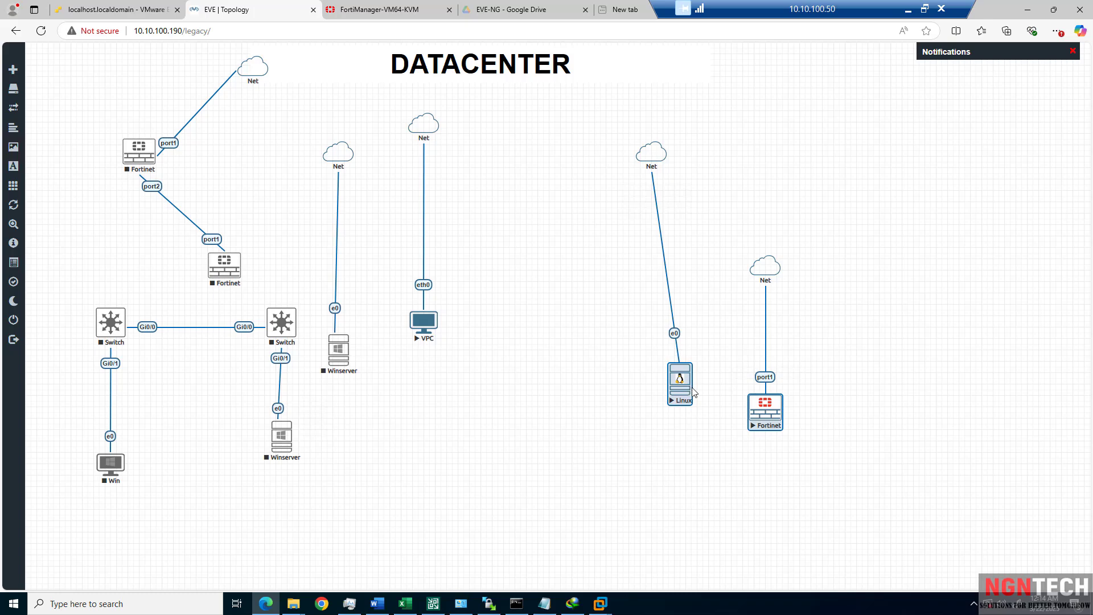
{"action": "right_click", "coordinate": [685, 387]}
{"action": "left_click", "coordinate": [734, 375]}
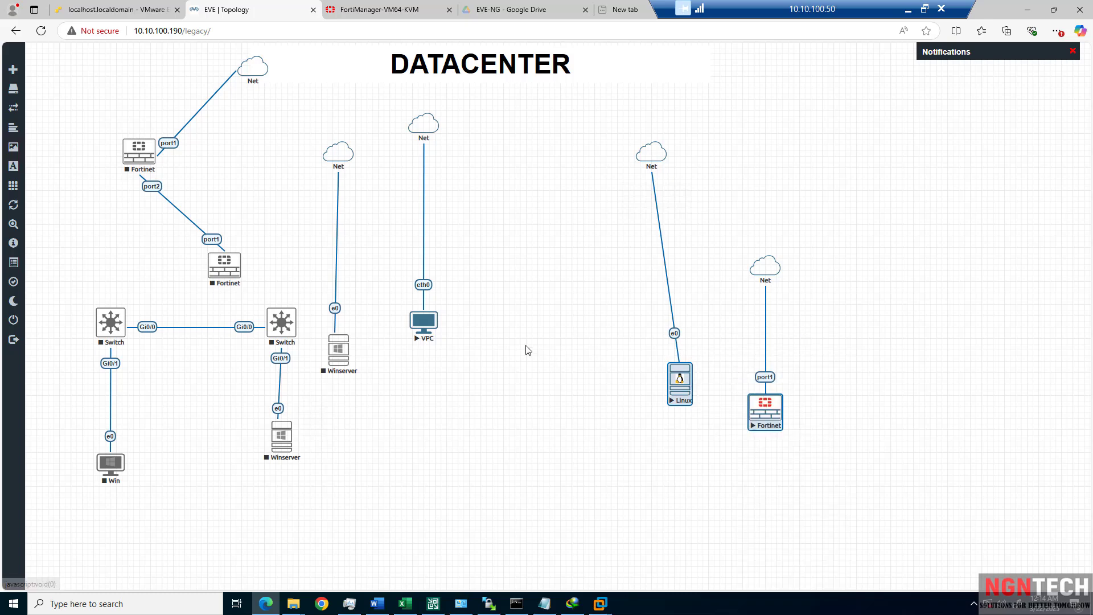
{"action": "right_click", "coordinate": [424, 324]}
{"action": "left_click", "coordinate": [448, 351]}
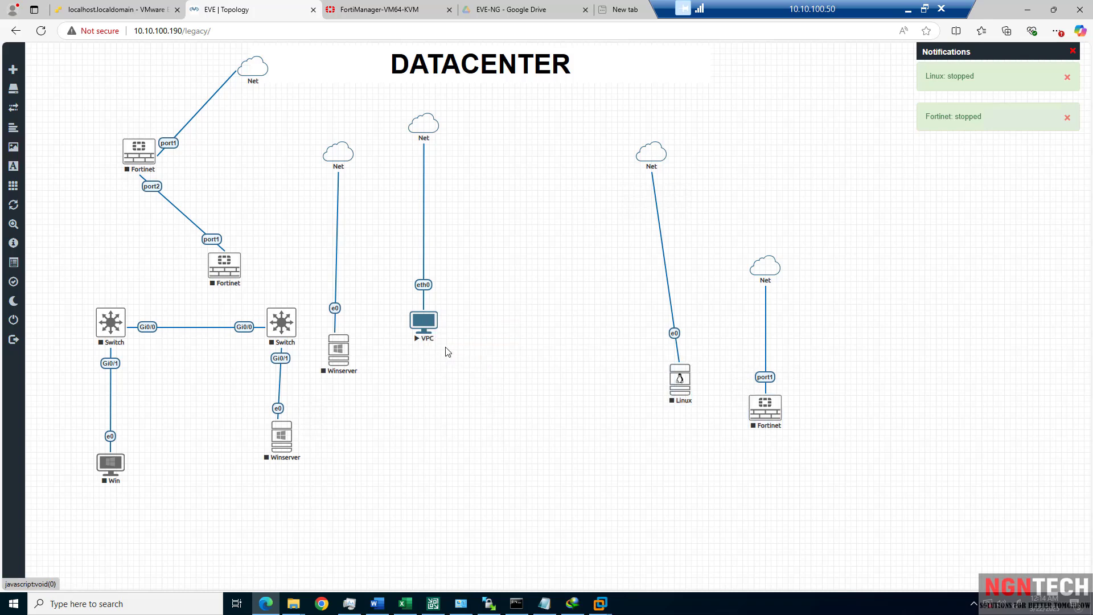
{"action": "right_click", "coordinate": [343, 354]}
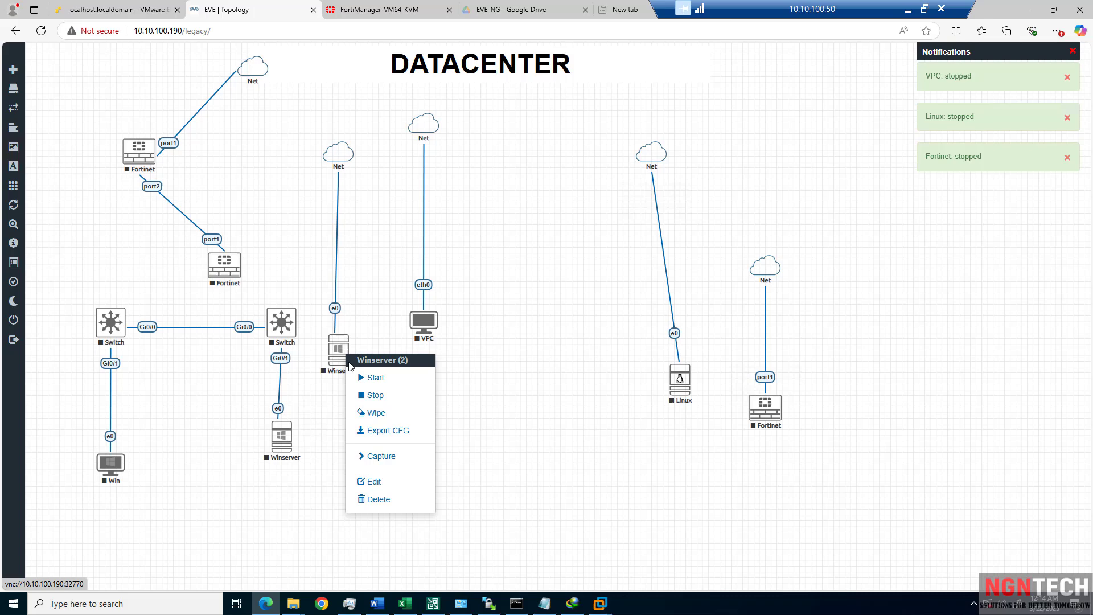
{"action": "left_click", "coordinate": [393, 395]}
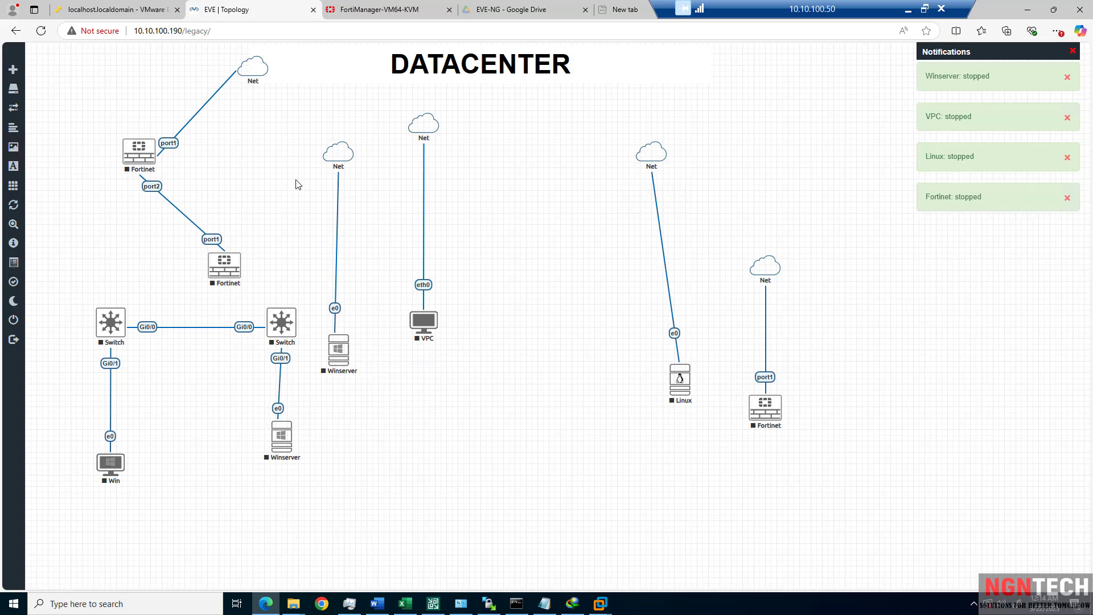
{"action": "left_click", "coordinate": [49, 37]}
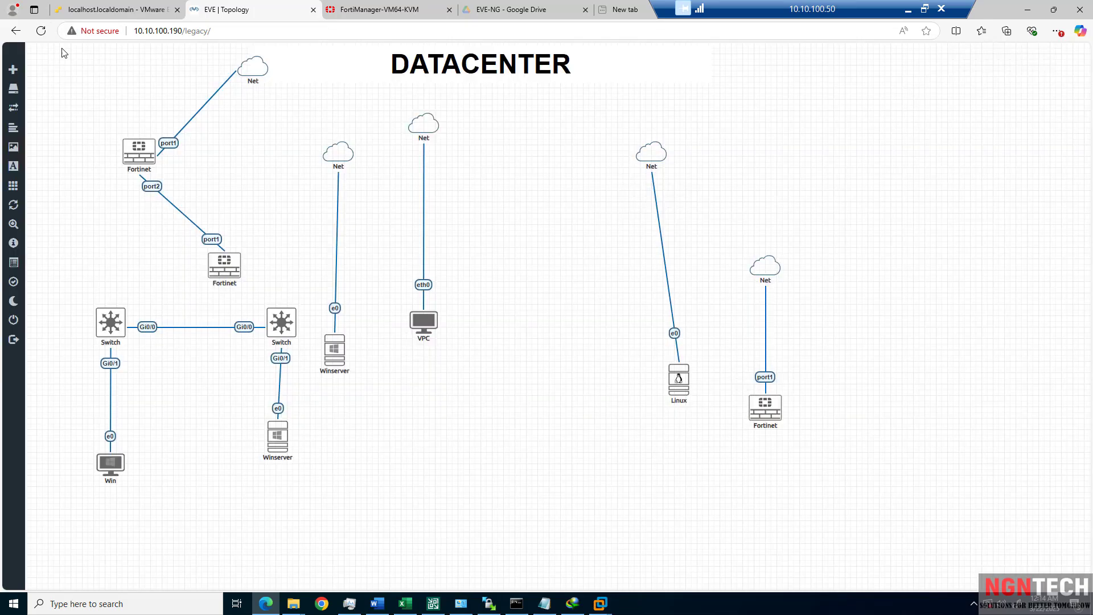
Delete the Winserver node and confirm the deletion.
{"action": "left_click", "coordinate": [340, 368]}
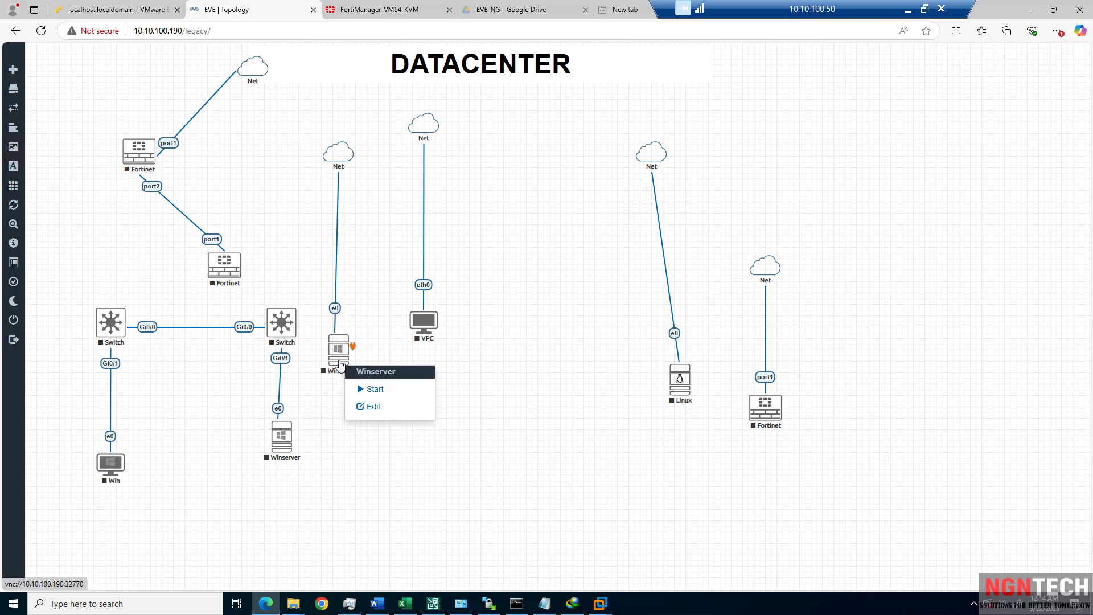
{"action": "left_click", "coordinate": [392, 447]}
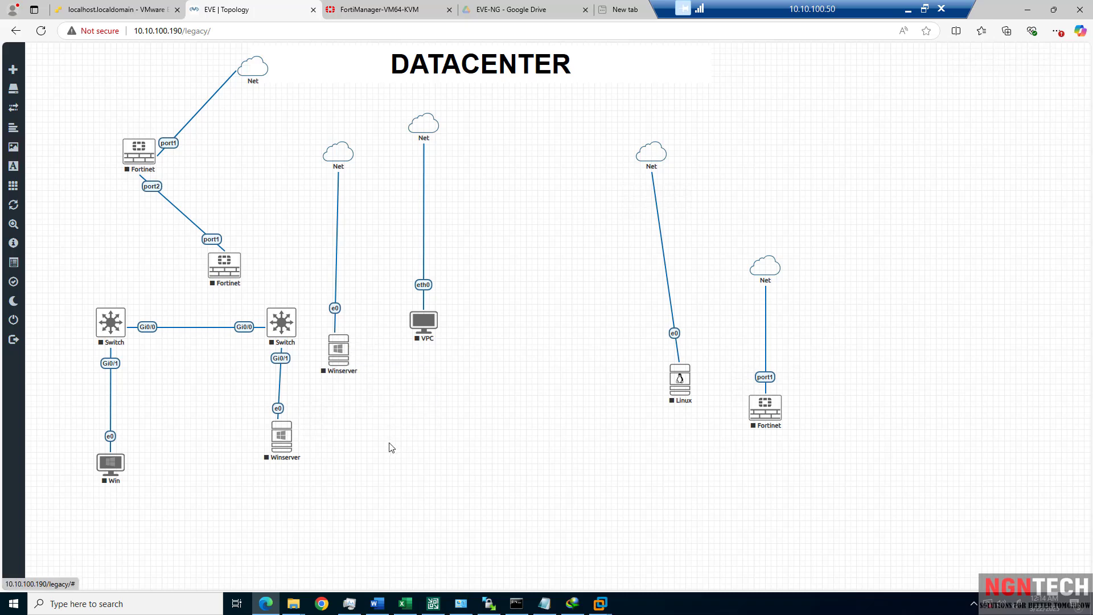
{"action": "right_click", "coordinate": [340, 354]}
{"action": "left_click", "coordinate": [380, 501]}
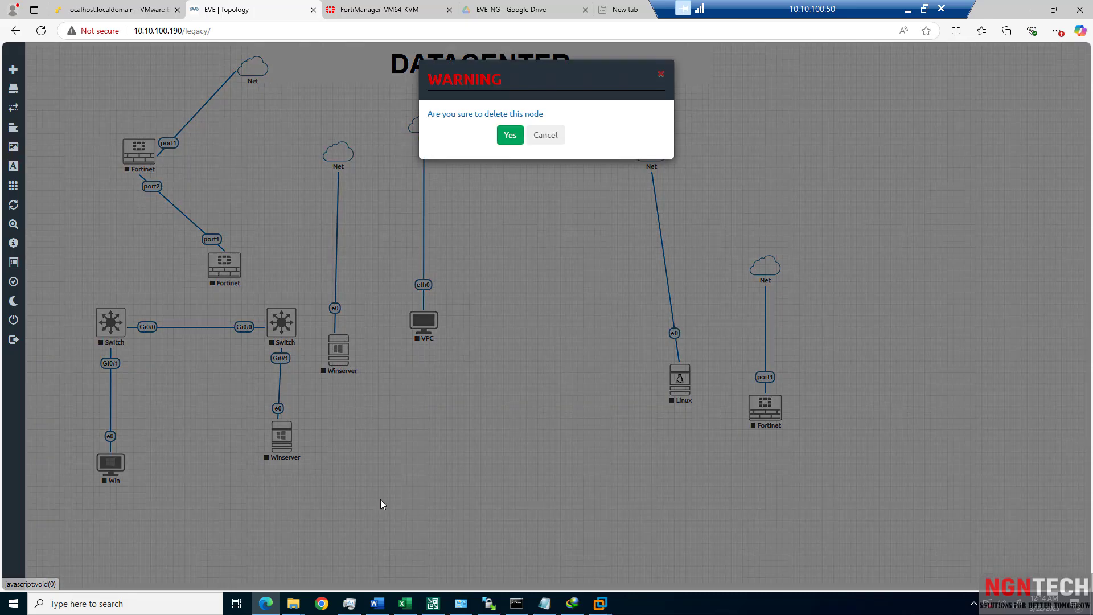
{"action": "left_click", "coordinate": [511, 136]}
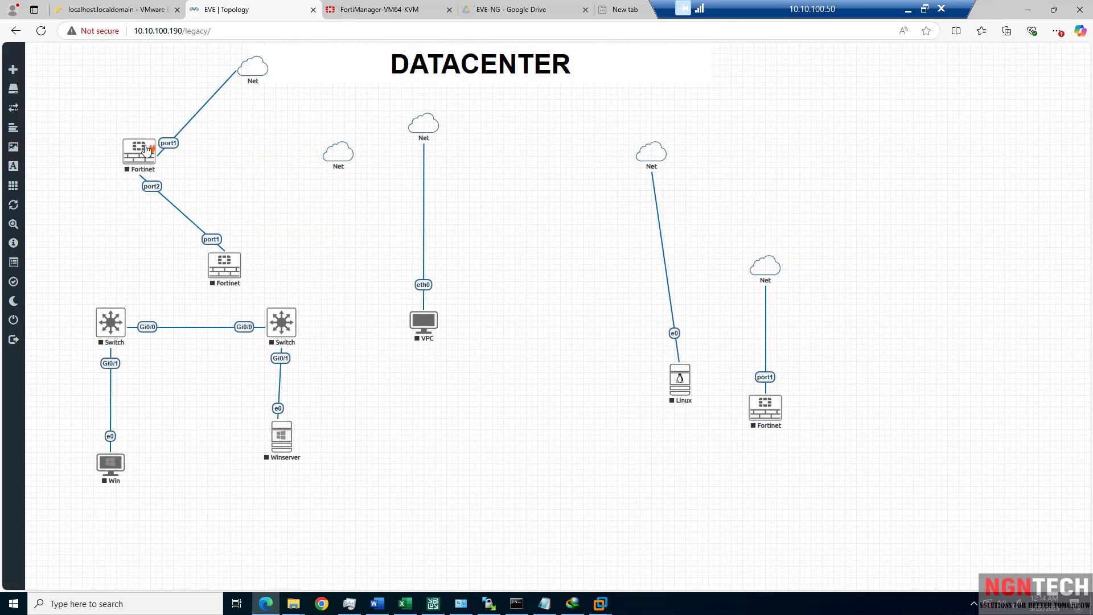
Stop another Fortinet node and close the lab to the File manager.
{"action": "right_click", "coordinate": [146, 151]}
{"action": "left_click", "coordinate": [174, 188]}
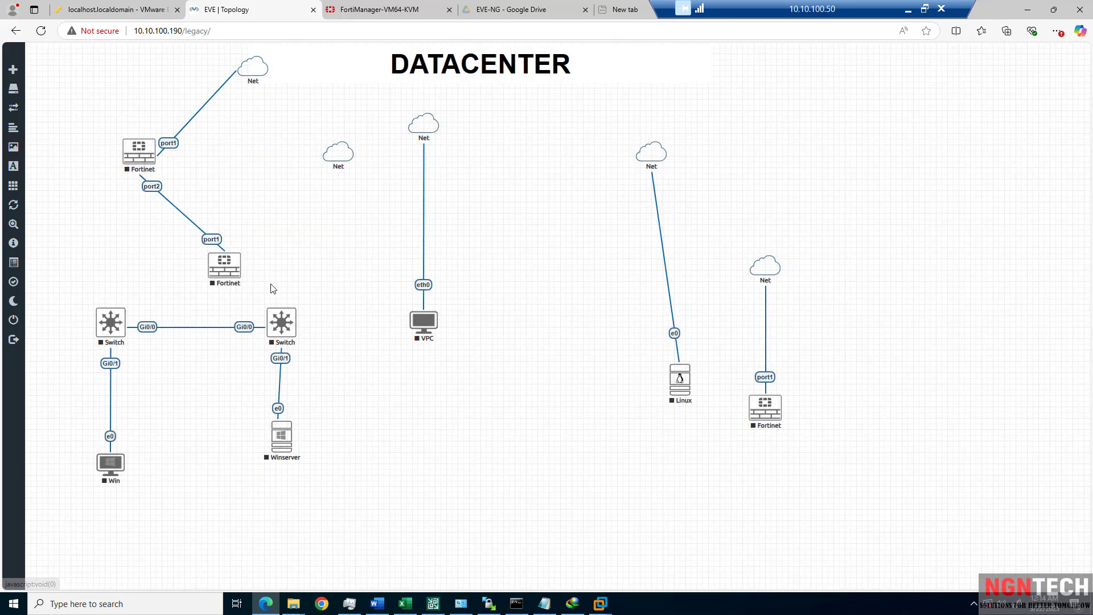
{"action": "right_click", "coordinate": [228, 268]}
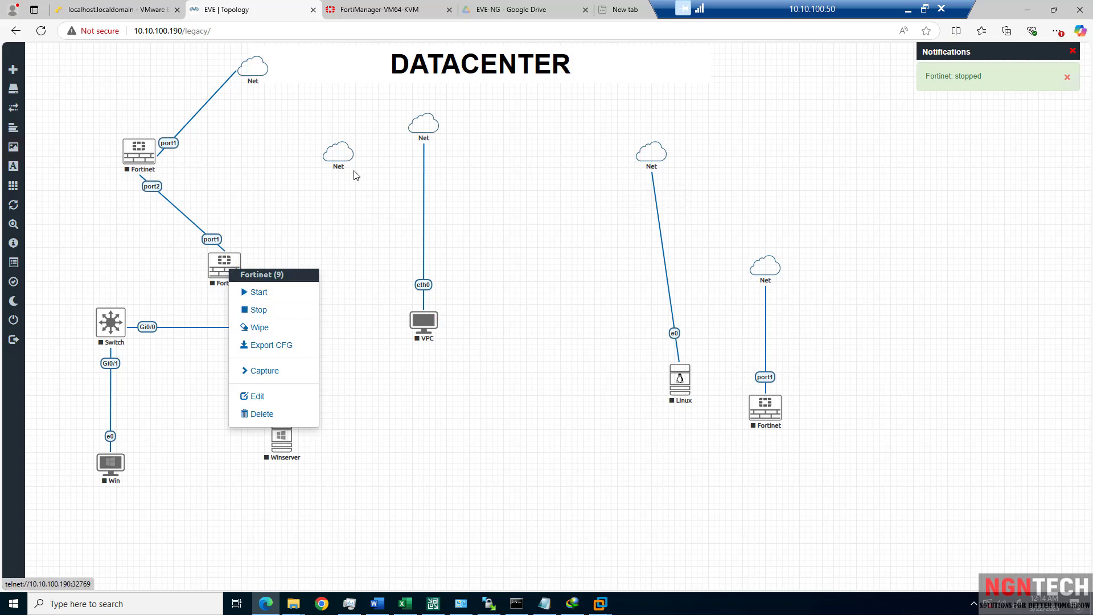
{"action": "left_click", "coordinate": [16, 322]}
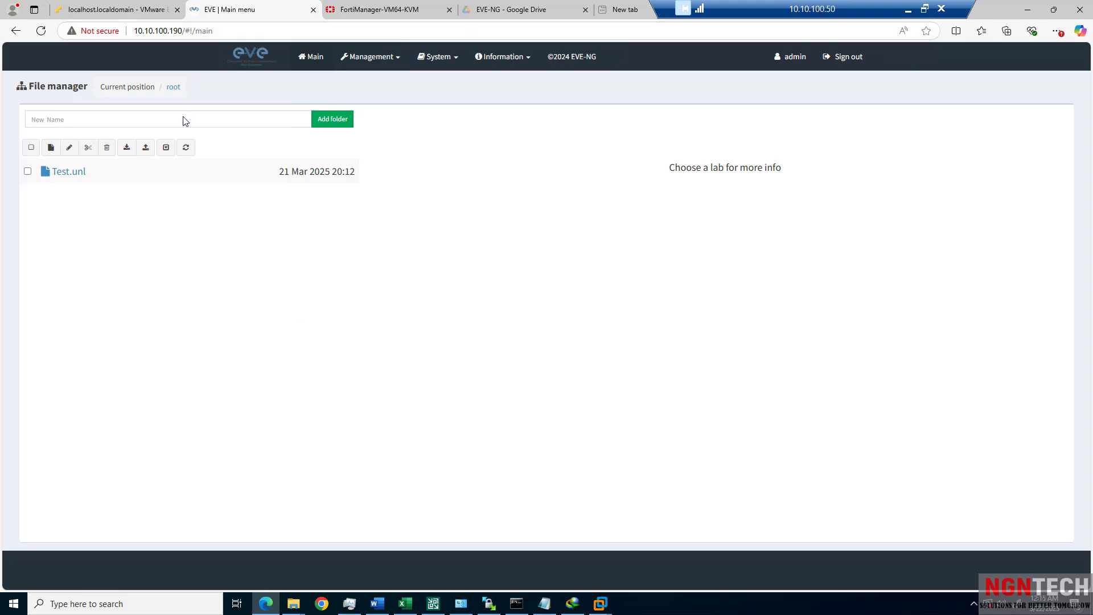
Add and save a new lab named FORTI-SWITCHING-MEGA-LAB, then close it back to the File manager.
{"action": "left_click", "coordinate": [332, 121]}
{"action": "left_click", "coordinate": [51, 150]}
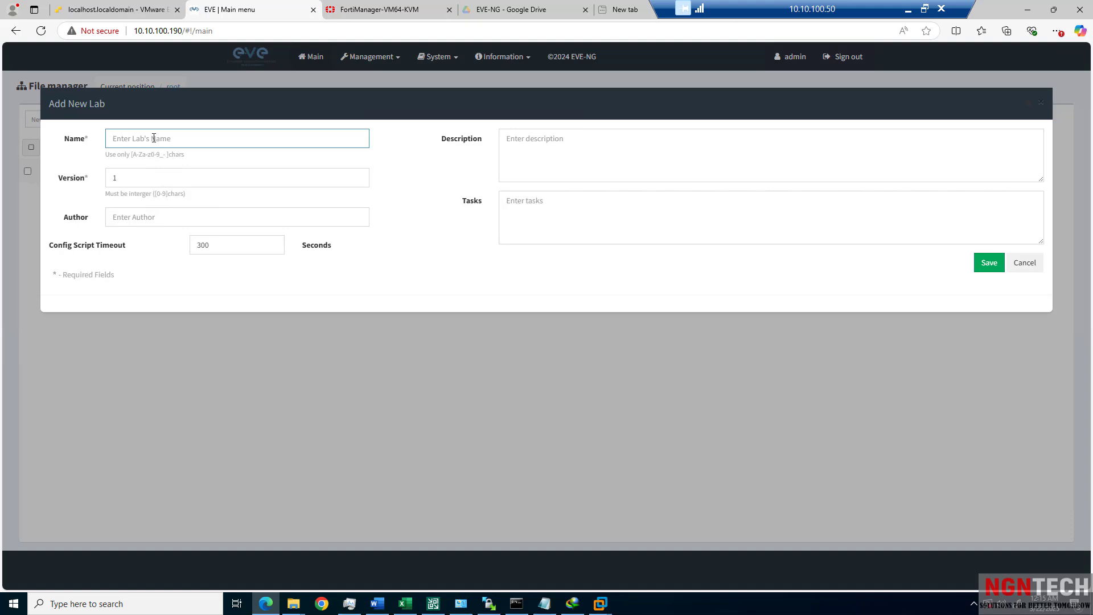
{"action": "type", "text": "FORTI-SWITCHING-MEGA-LAB"}
{"action": "left_click", "coordinate": [989, 263]}
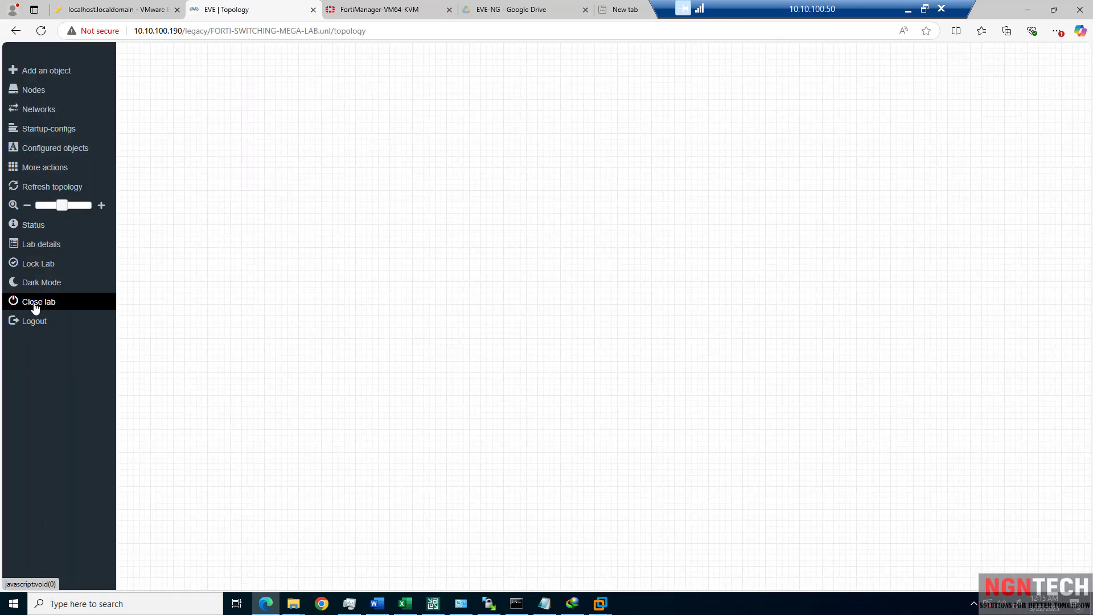
{"action": "left_click", "coordinate": [36, 305]}
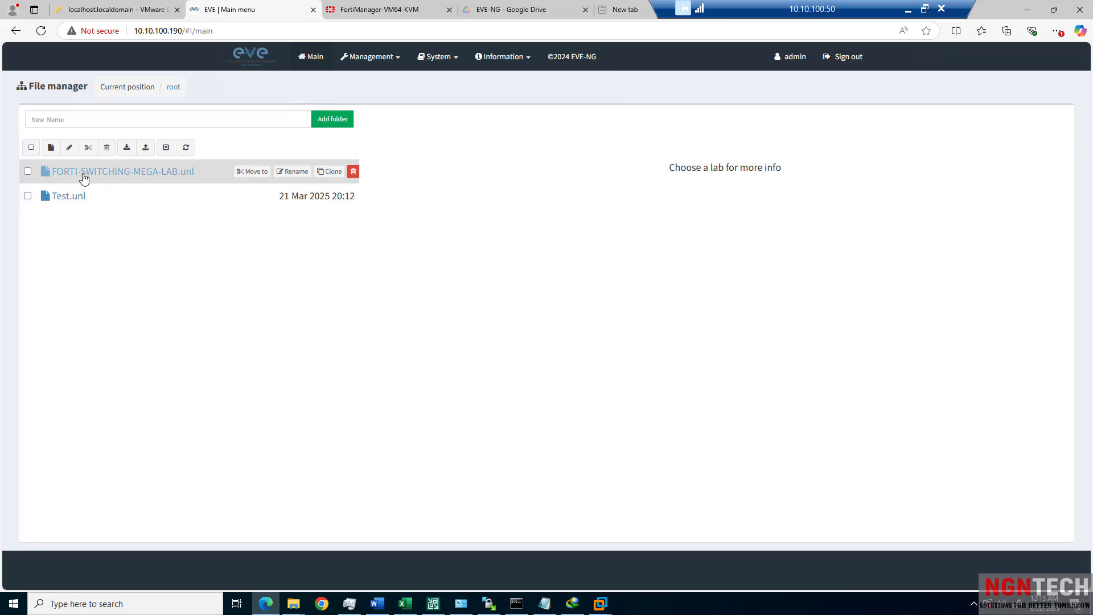
Open FORTI-SWITCHING-MEGA-LAB.unl and view the empty canvas's Add a new object menu.
{"action": "left_click", "coordinate": [134, 177]}
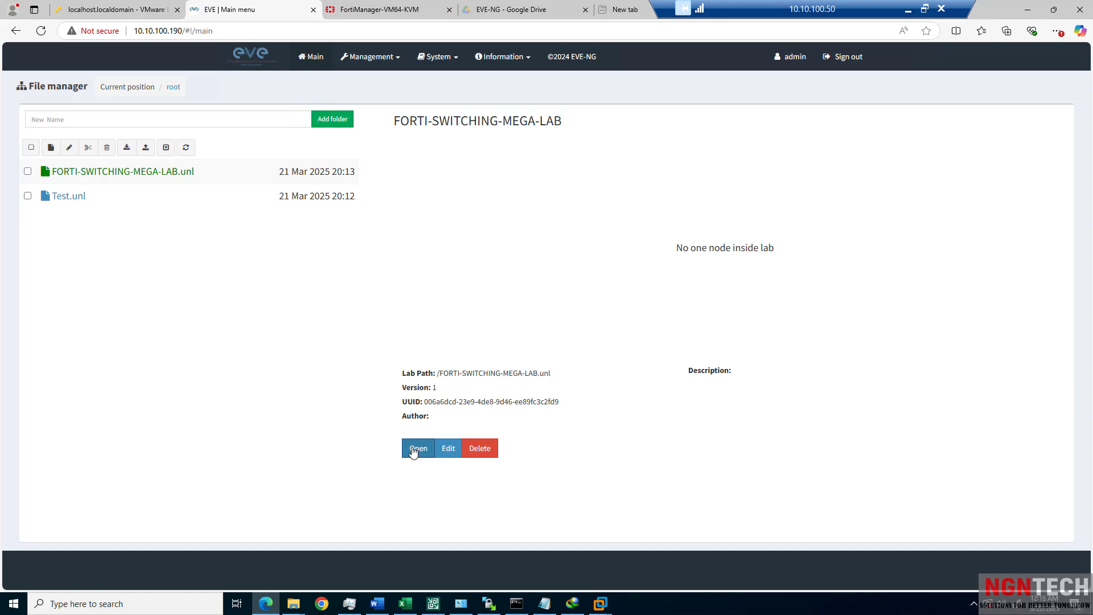
{"action": "left_click", "coordinate": [415, 450]}
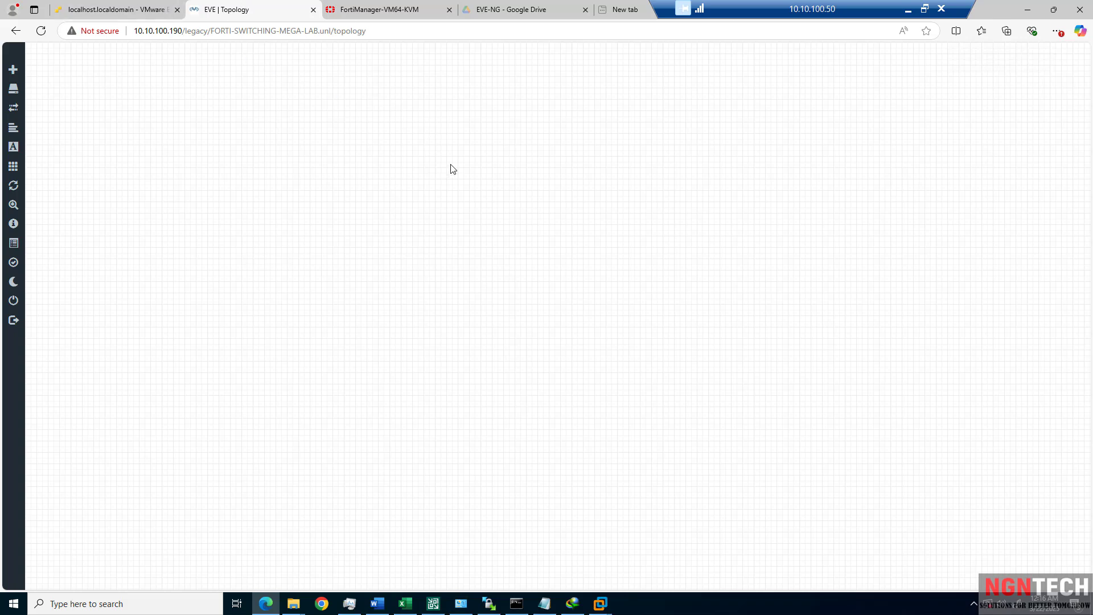
{"action": "right_click", "coordinate": [309, 130]}
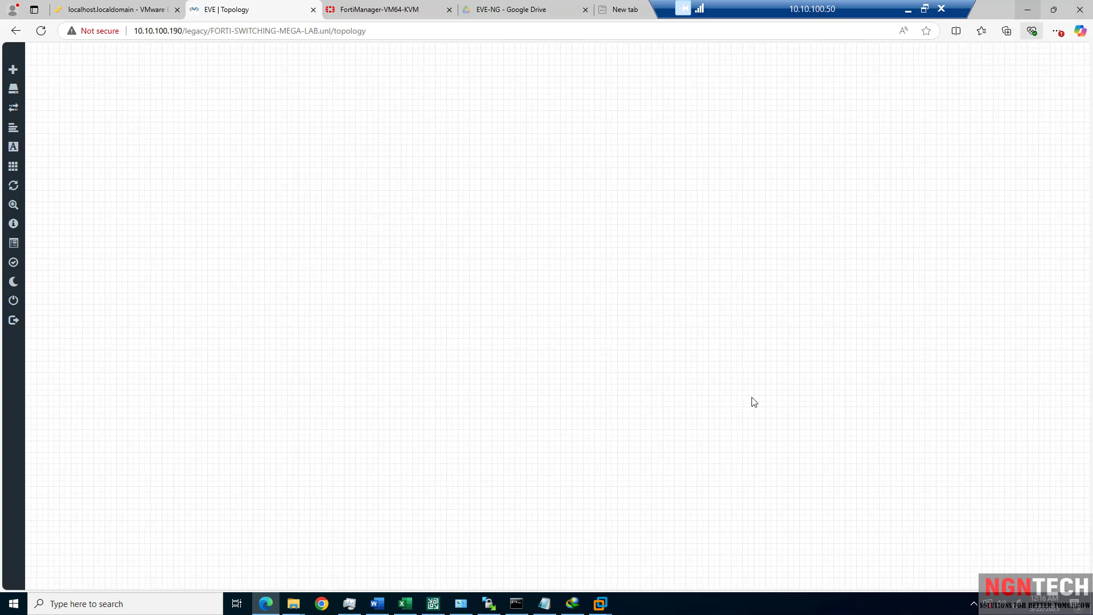
Close WinSCP, terminating the eve-NG session without saving a workspace.
{"action": "left_click", "coordinate": [1027, 10]}
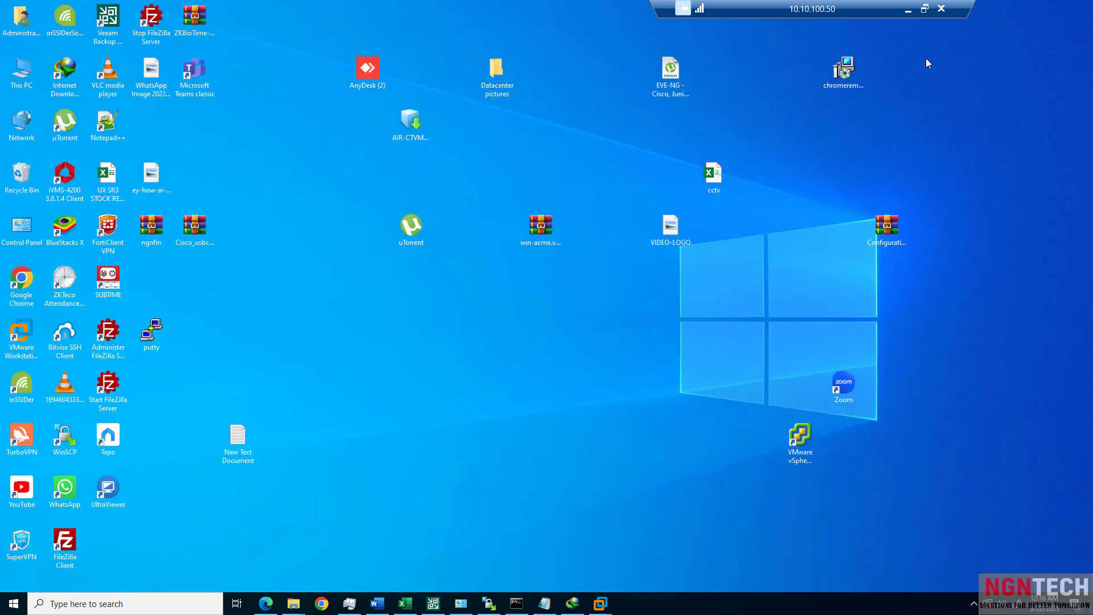
{"action": "left_click", "coordinate": [498, 609]}
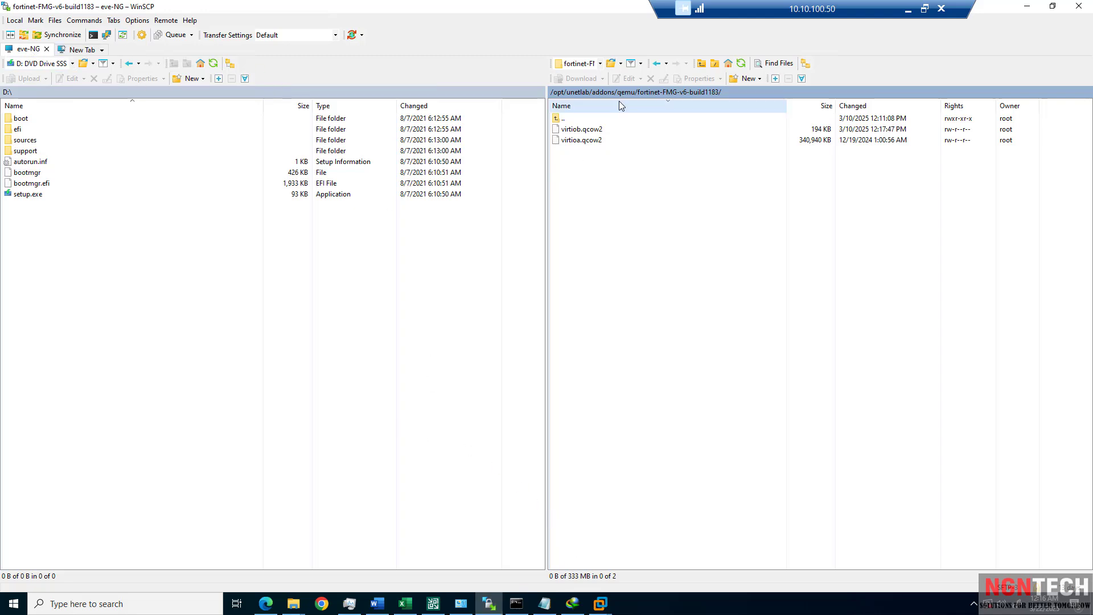
{"action": "left_click", "coordinate": [16, 20]}
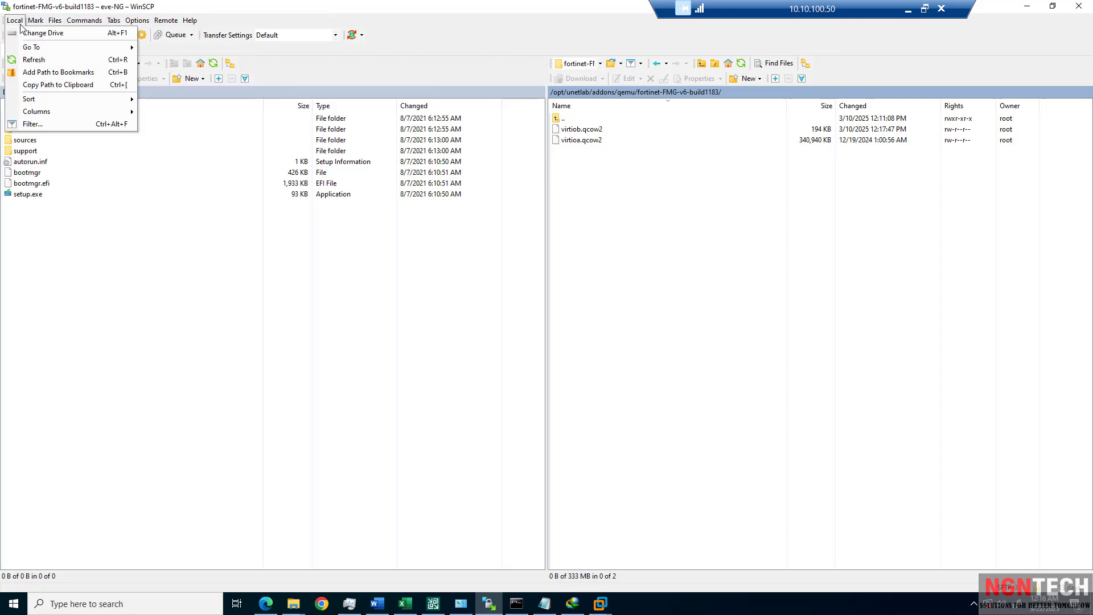
{"action": "left_click", "coordinate": [1078, 6]}
{"action": "left_click", "coordinate": [565, 334]}
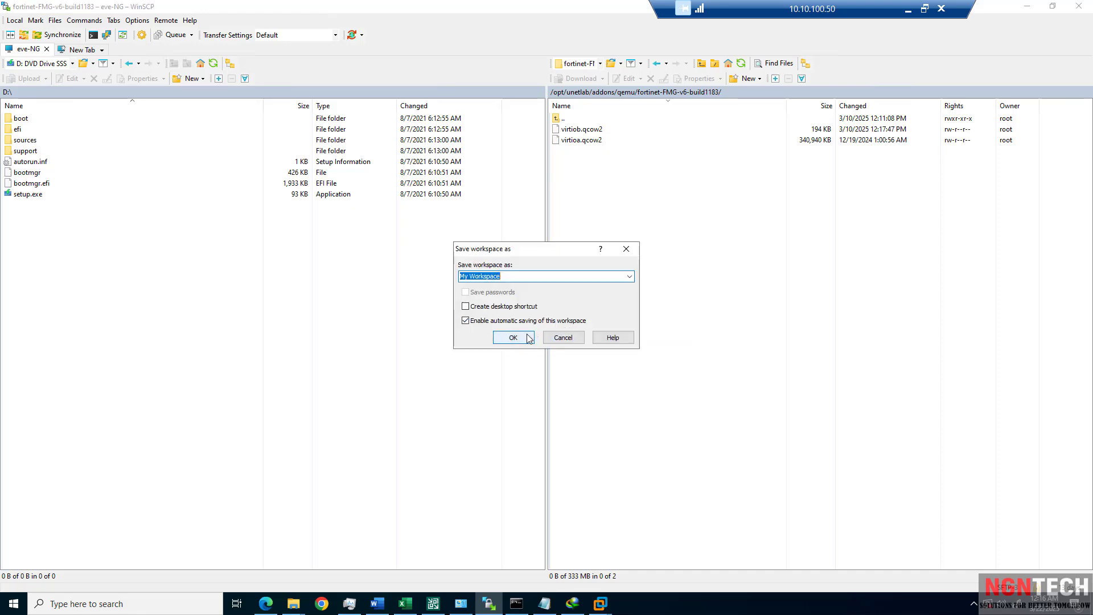
{"action": "left_click", "coordinate": [560, 340]}
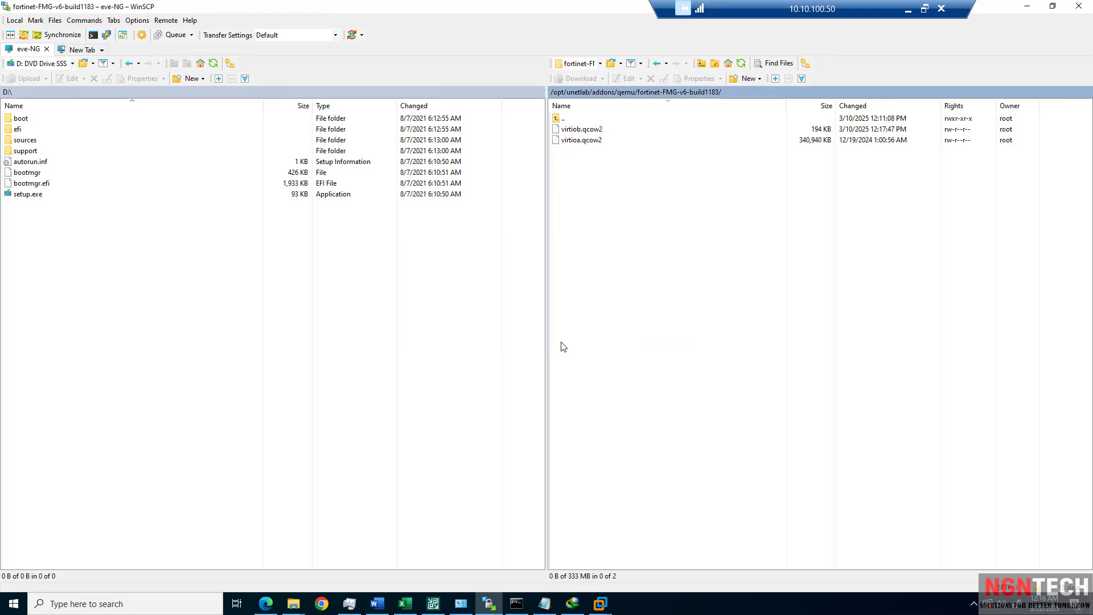
{"action": "left_click", "coordinate": [1069, 9]}
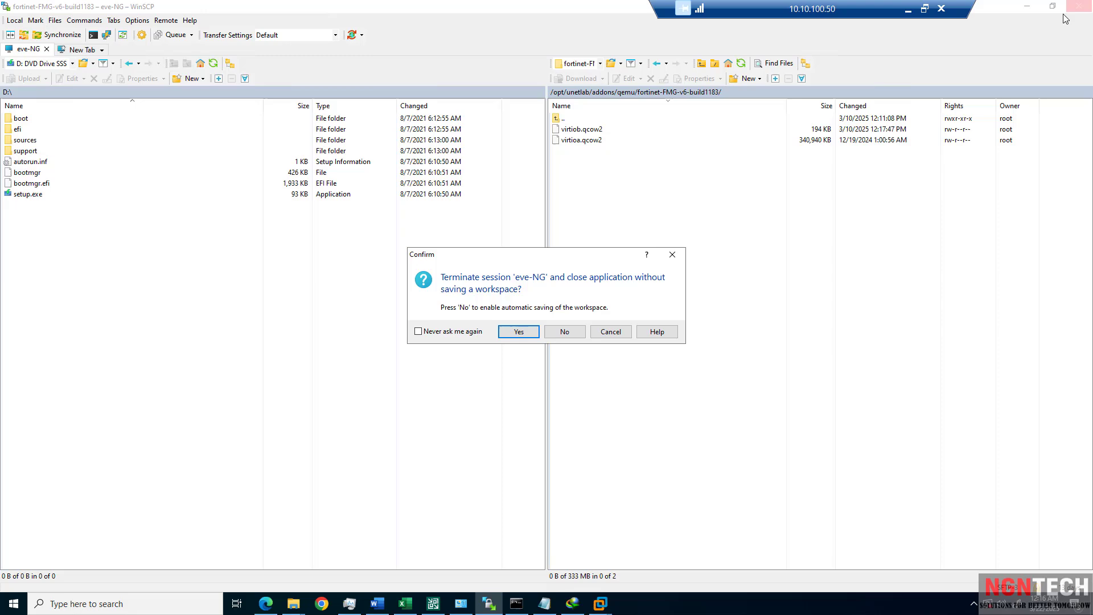
{"action": "left_click", "coordinate": [518, 332]}
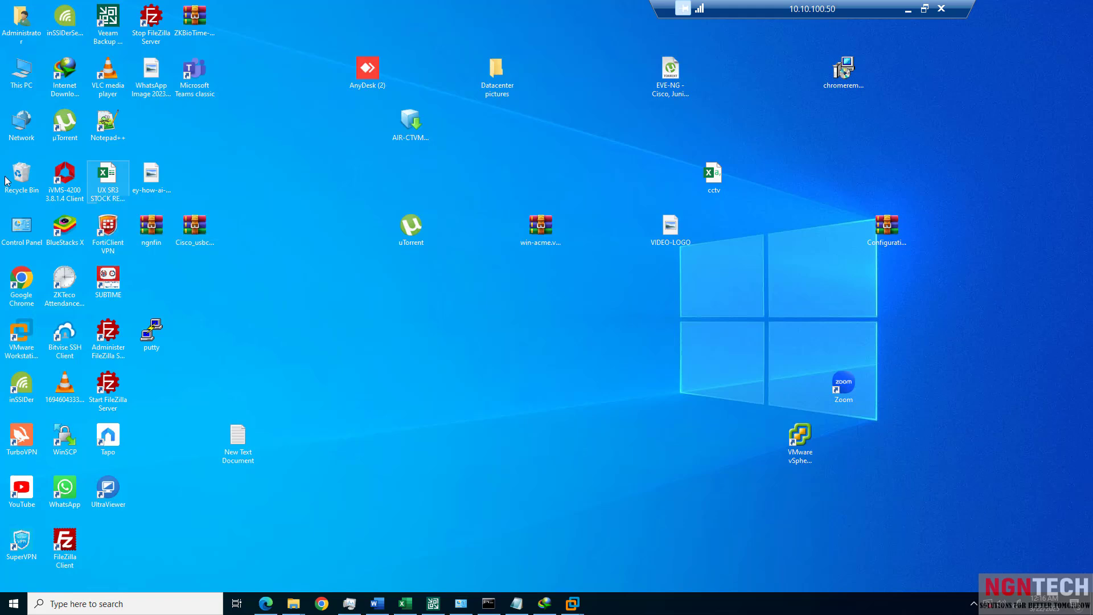
Relaunch WinSCP from the desktop and view the WinSCP 6.3.7 upgrade page.
{"action": "double_click", "coordinate": [64, 443]}
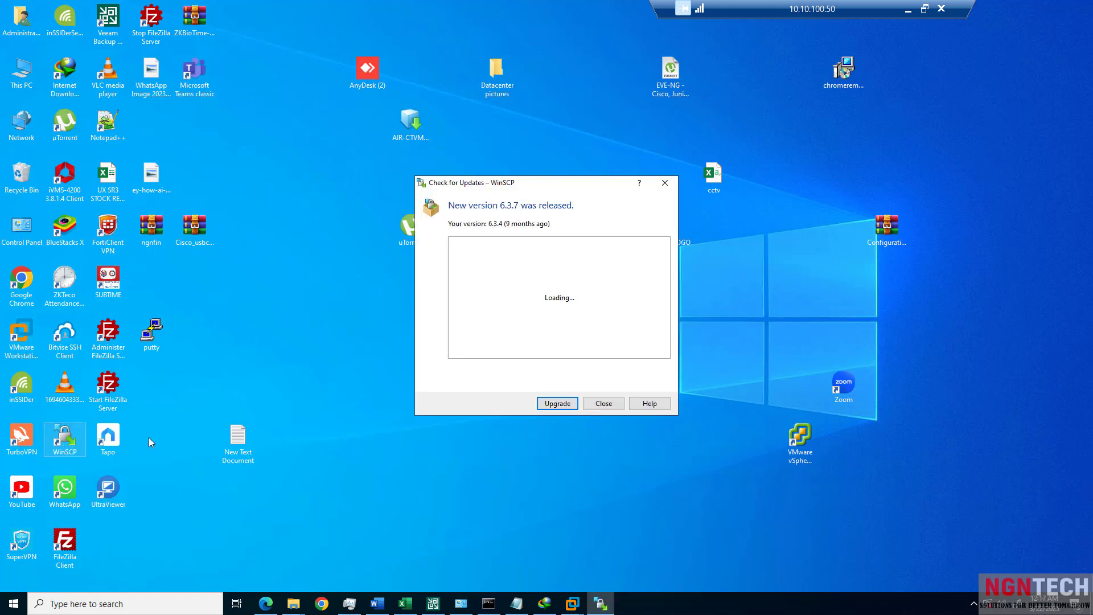
{"action": "left_click", "coordinate": [562, 403]}
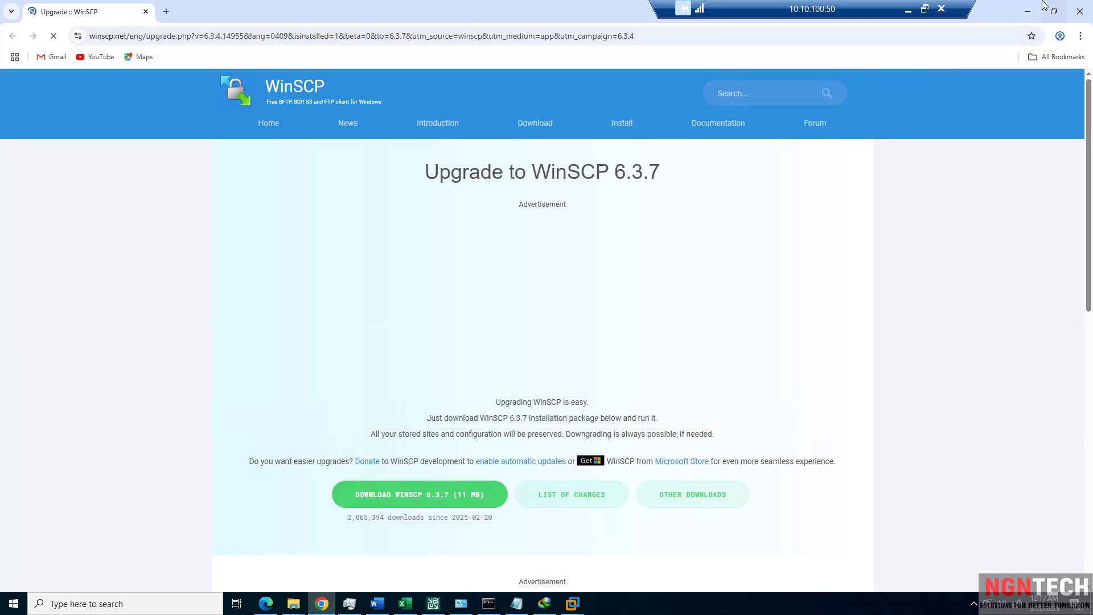
{"action": "left_click", "coordinate": [1028, 12]}
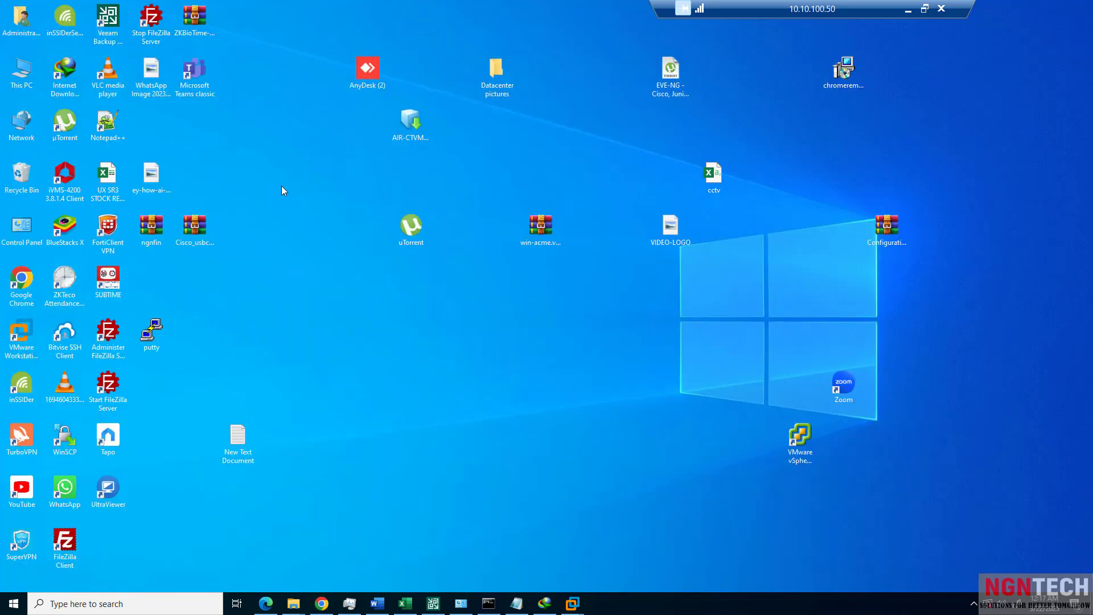
{"action": "left_click", "coordinate": [63, 442]}
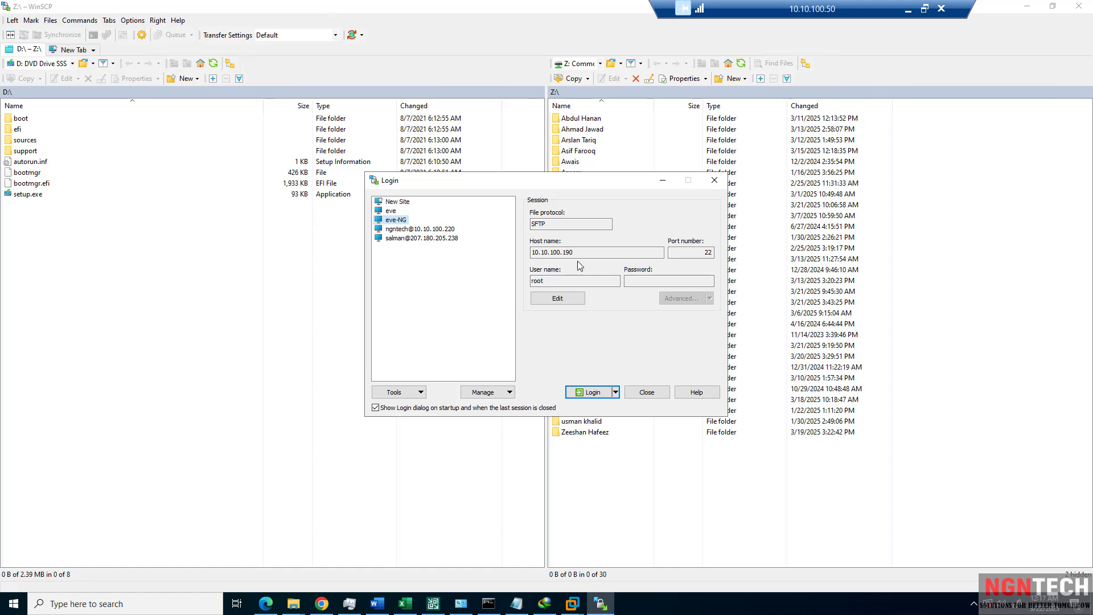
Log in to the saved eve-NG site at 10.10.100.190, reaching the root password prompt.
{"action": "left_click_drag", "start_coordinate": [575, 252], "coordinate": [533, 254]}
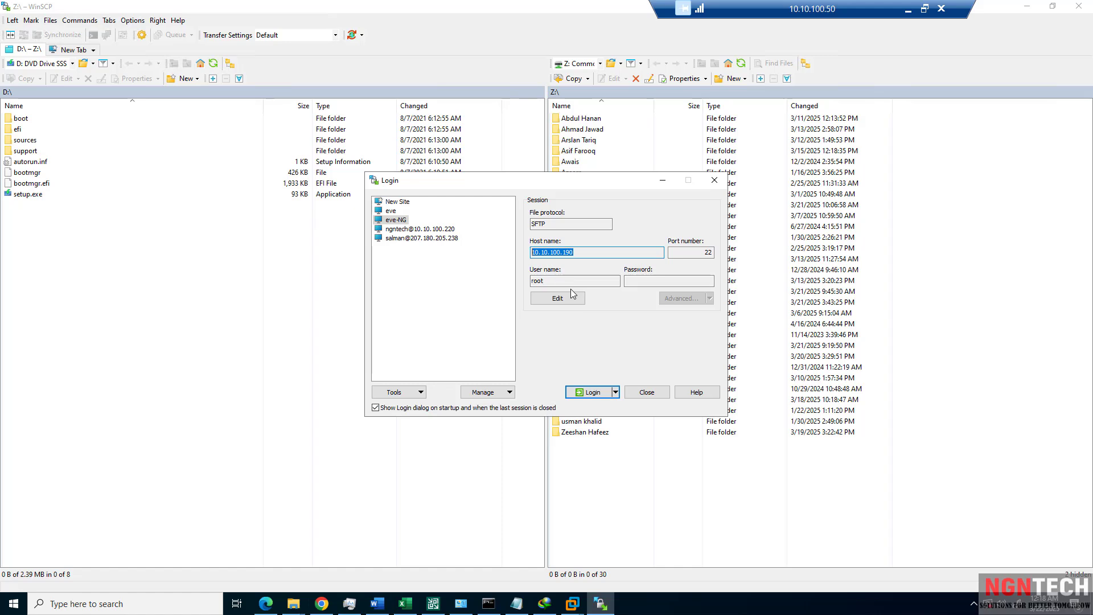
{"action": "left_click", "coordinate": [583, 392]}
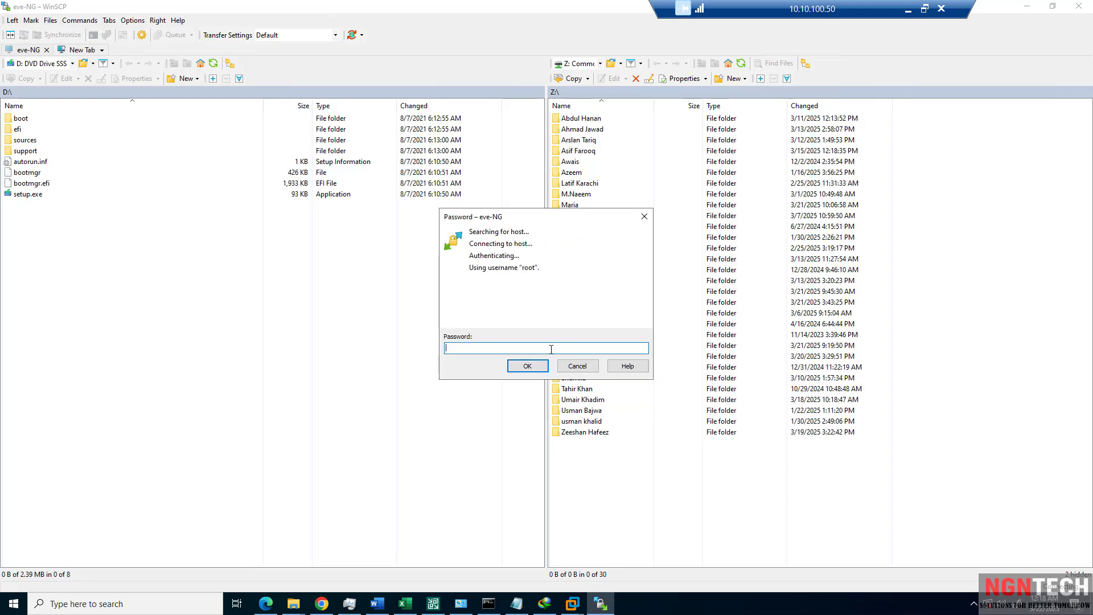
Submit the password, go up from the FMG image folder to /, then open /opt.
{"action": "key", "text": "Return"}
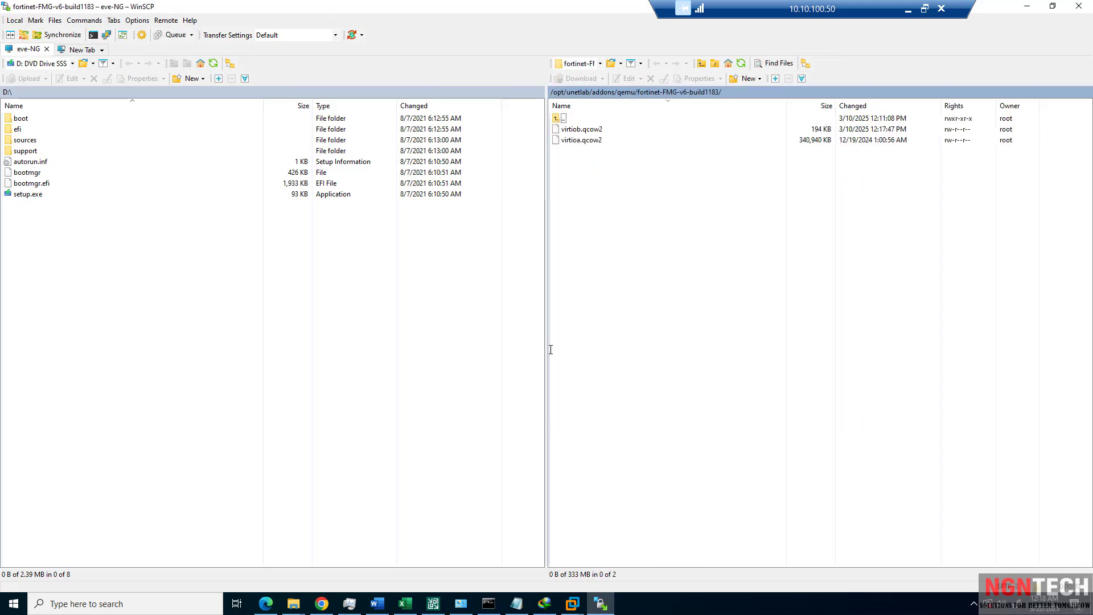
{"action": "double_click", "coordinate": [563, 118]}
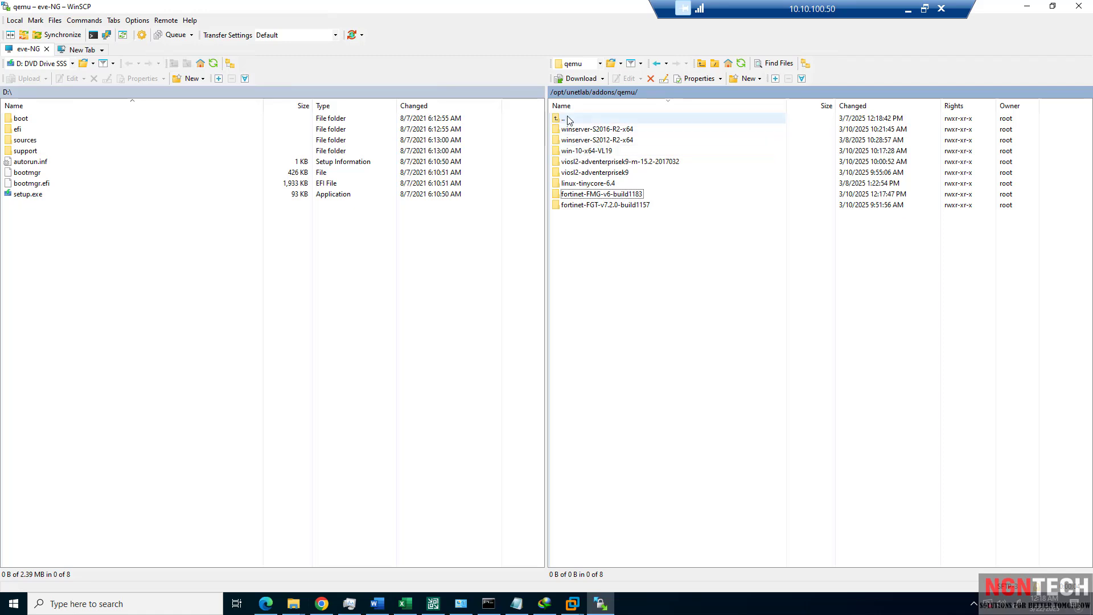
{"action": "double_click", "coordinate": [563, 119]}
{"action": "double_click", "coordinate": [563, 119]}
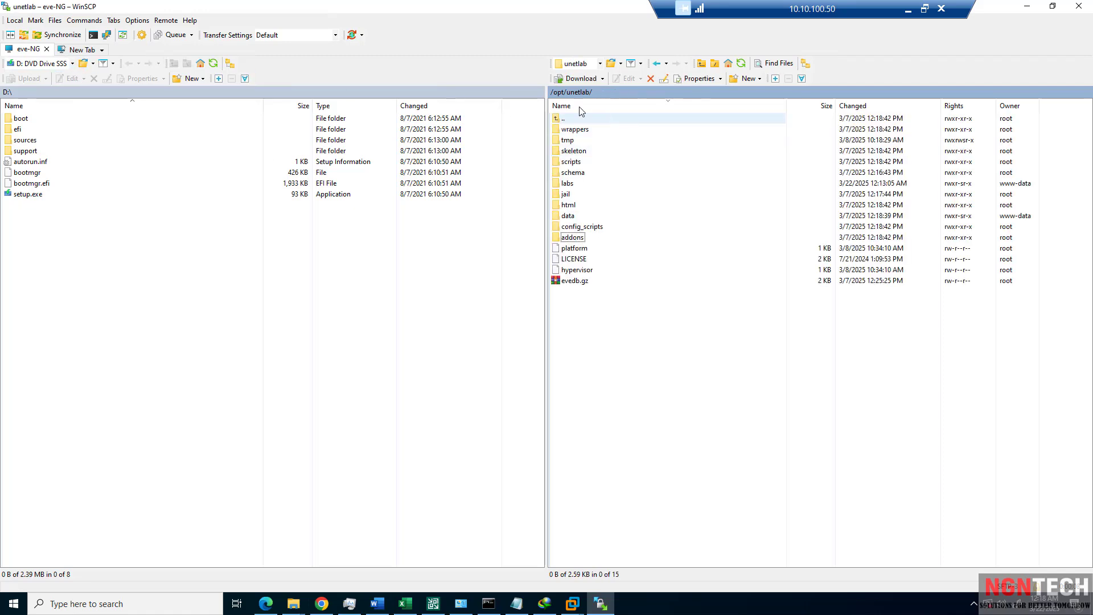
{"action": "double_click", "coordinate": [559, 119]}
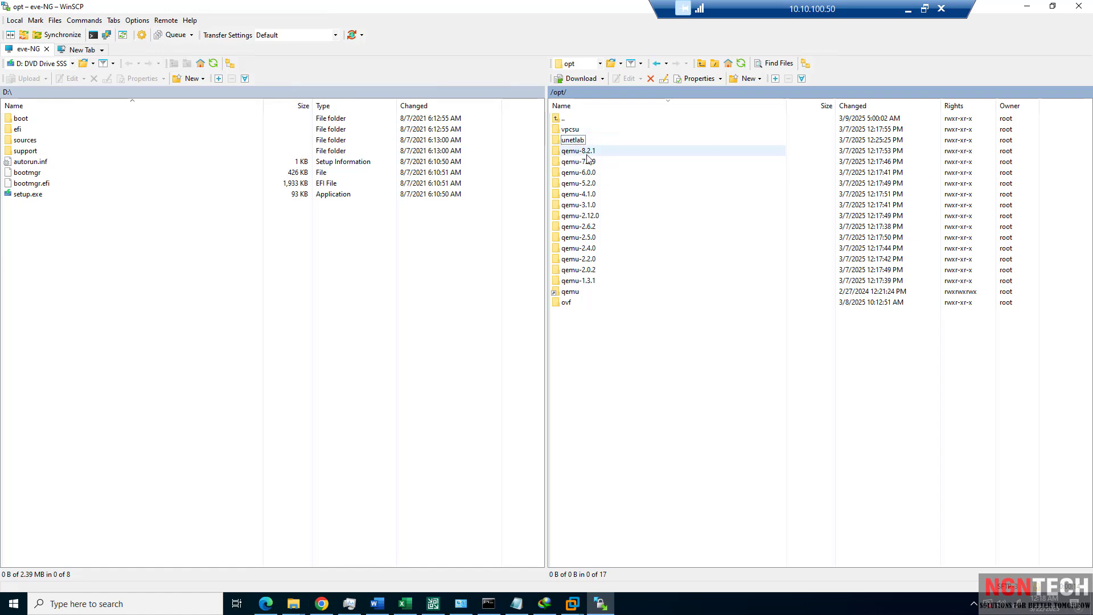
{"action": "double_click", "coordinate": [562, 120]}
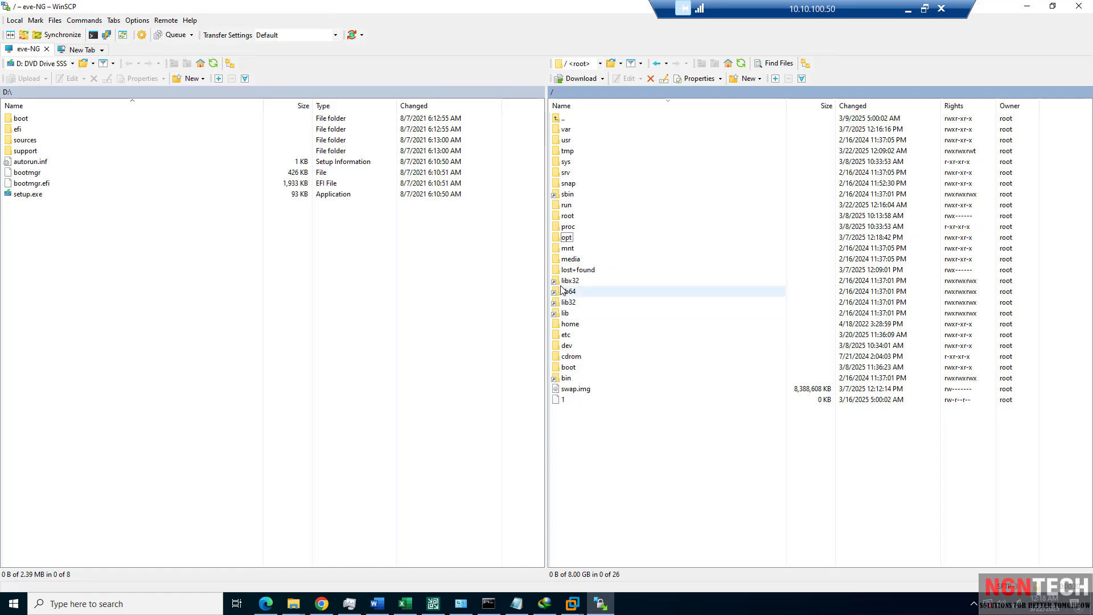
{"action": "double_click", "coordinate": [567, 238]}
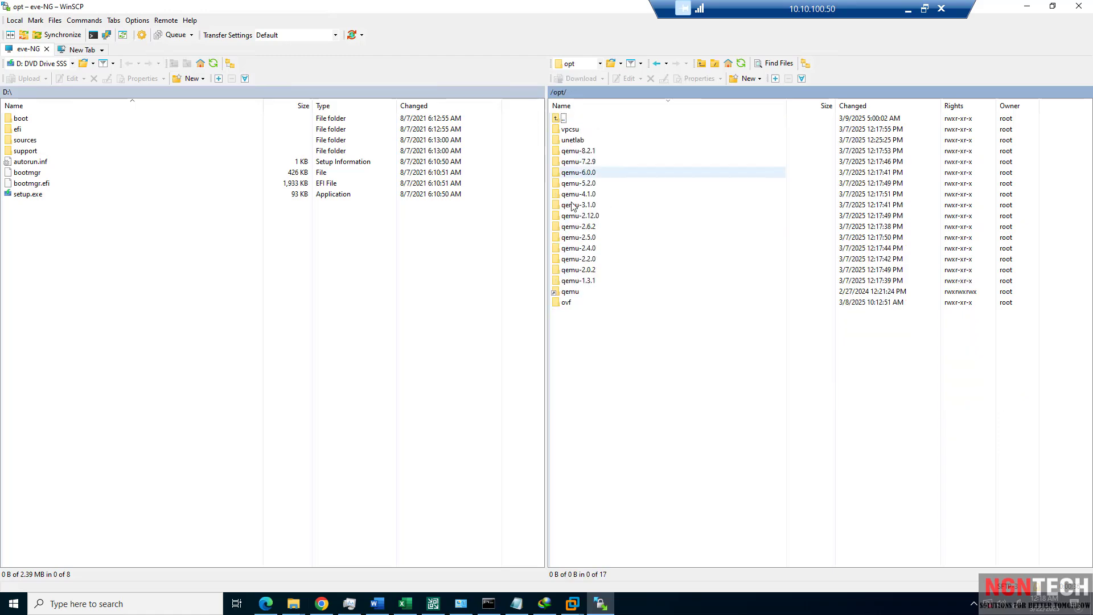
{"action": "left_click", "coordinate": [319, 609]}
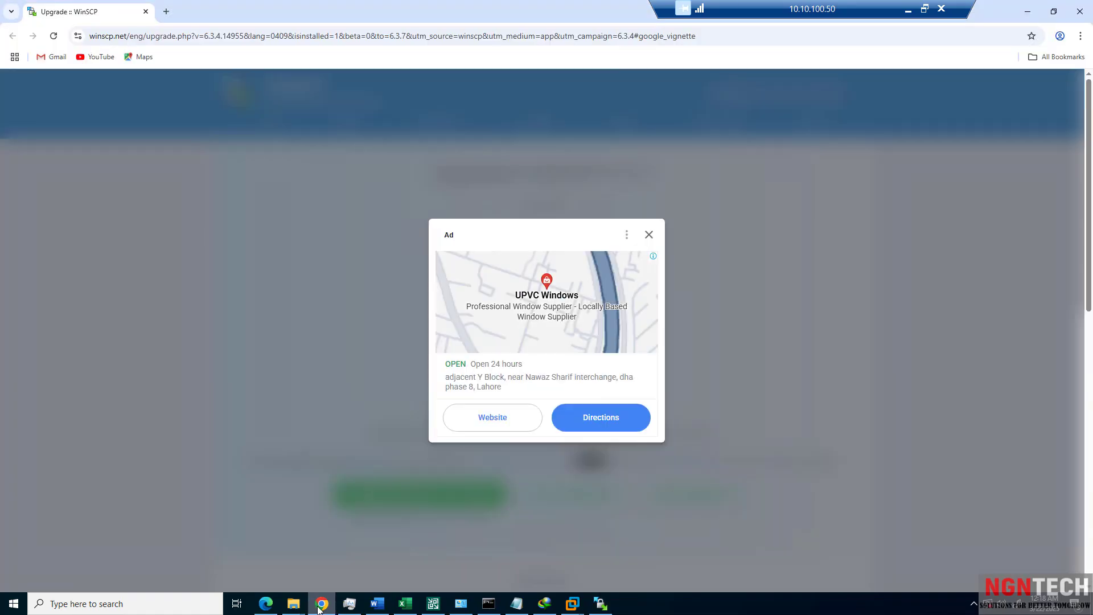
{"action": "left_click", "coordinate": [319, 609]}
{"action": "left_click", "coordinate": [268, 604]}
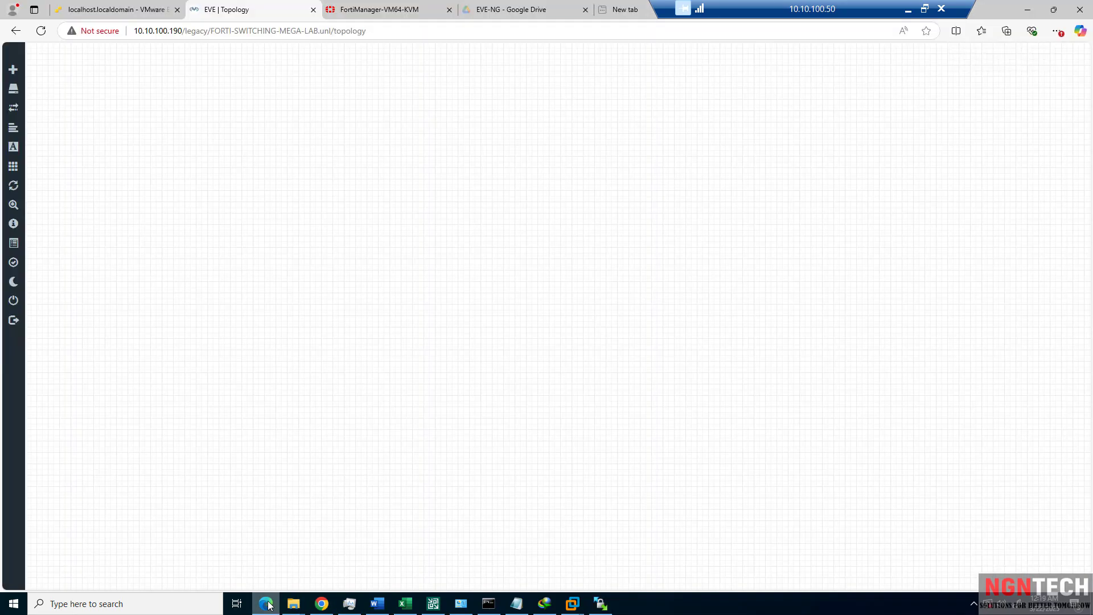
{"action": "left_click", "coordinate": [108, 10]}
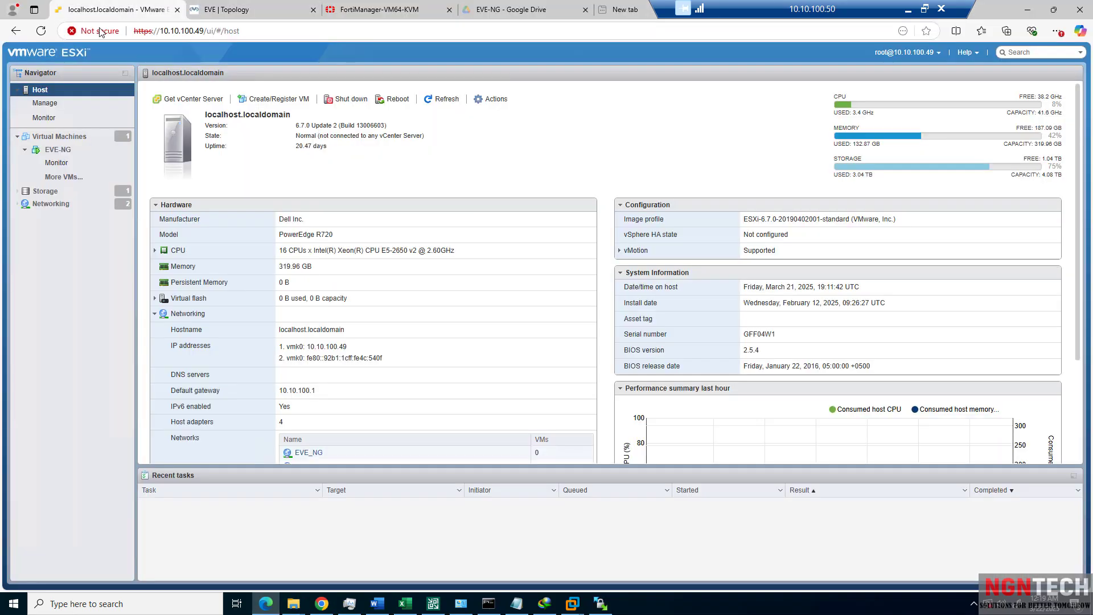
{"action": "left_click", "coordinate": [56, 149]}
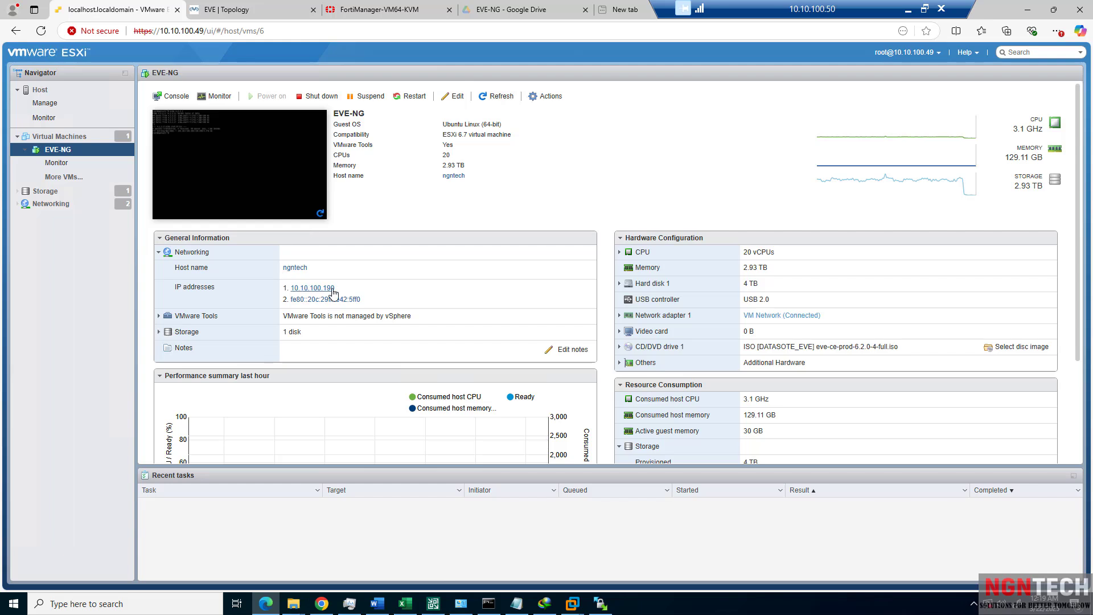
{"action": "left_click_drag", "start_coordinate": [344, 292], "coordinate": [291, 292]}
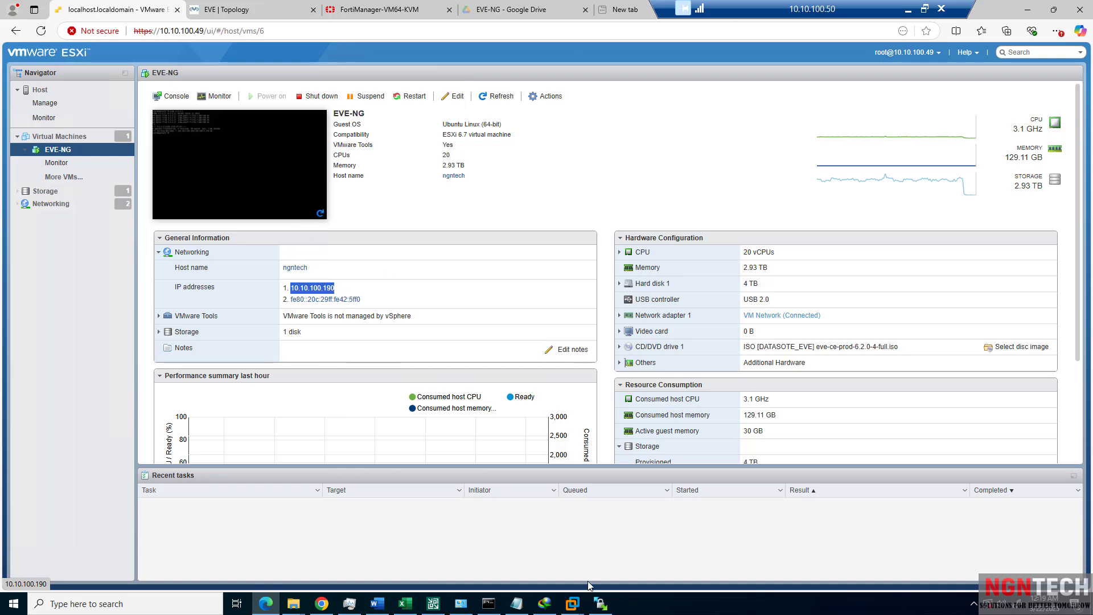
{"action": "left_click", "coordinate": [601, 603]}
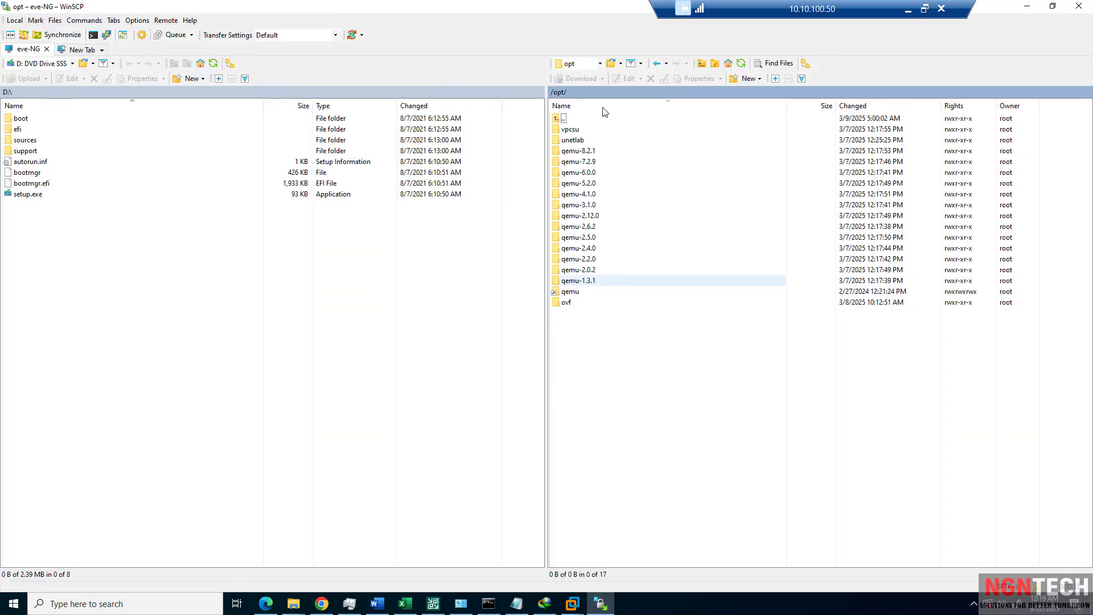
Open /opt/unetlab/addons, peeking into dynamips and back.
{"action": "double_click", "coordinate": [579, 144]}
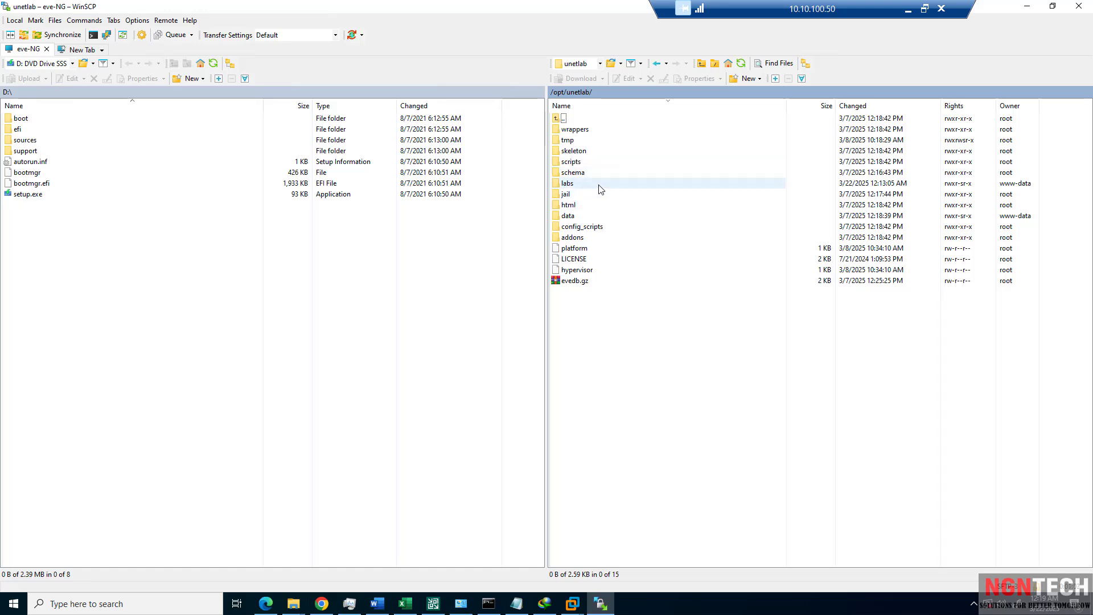
{"action": "left_click", "coordinate": [578, 241]}
{"action": "double_click", "coordinate": [579, 241]}
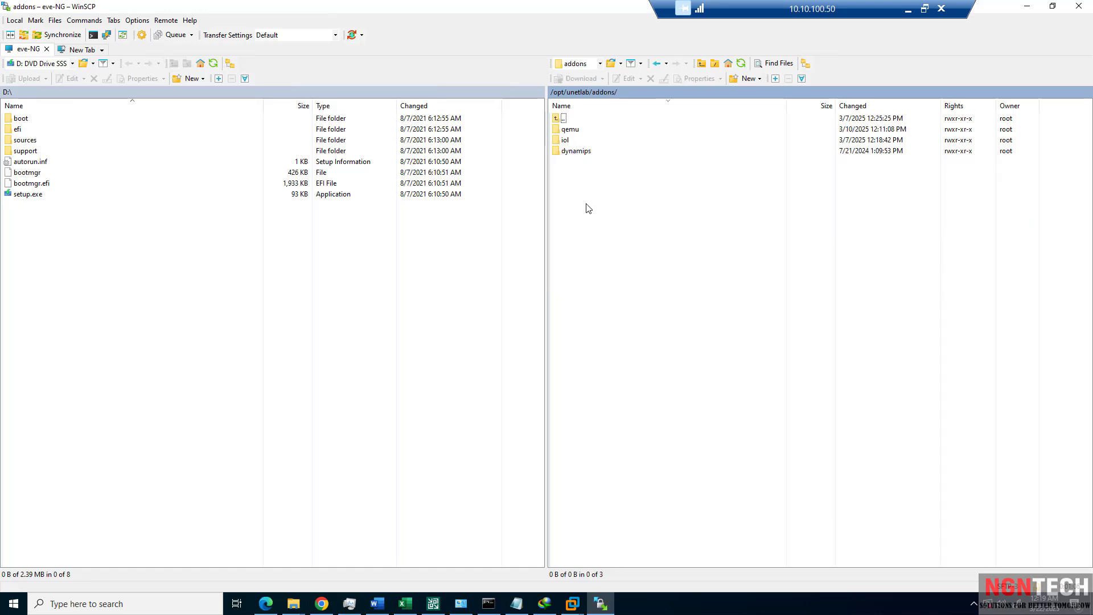
{"action": "left_click_drag", "start_coordinate": [600, 183], "coordinate": [566, 133]}
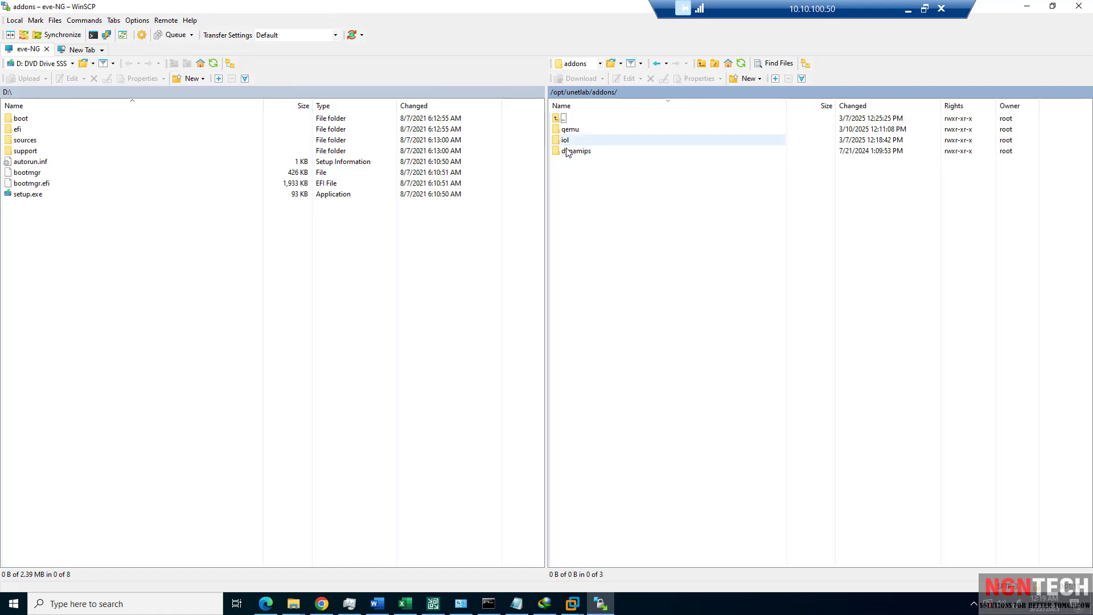
{"action": "double_click", "coordinate": [576, 152]}
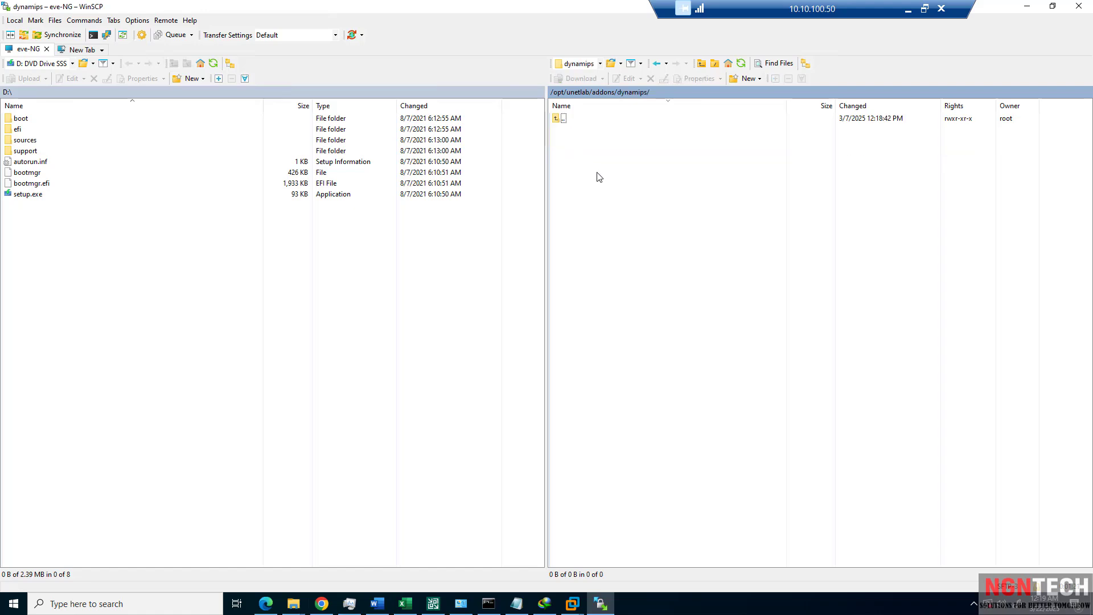
{"action": "double_click", "coordinate": [563, 119]}
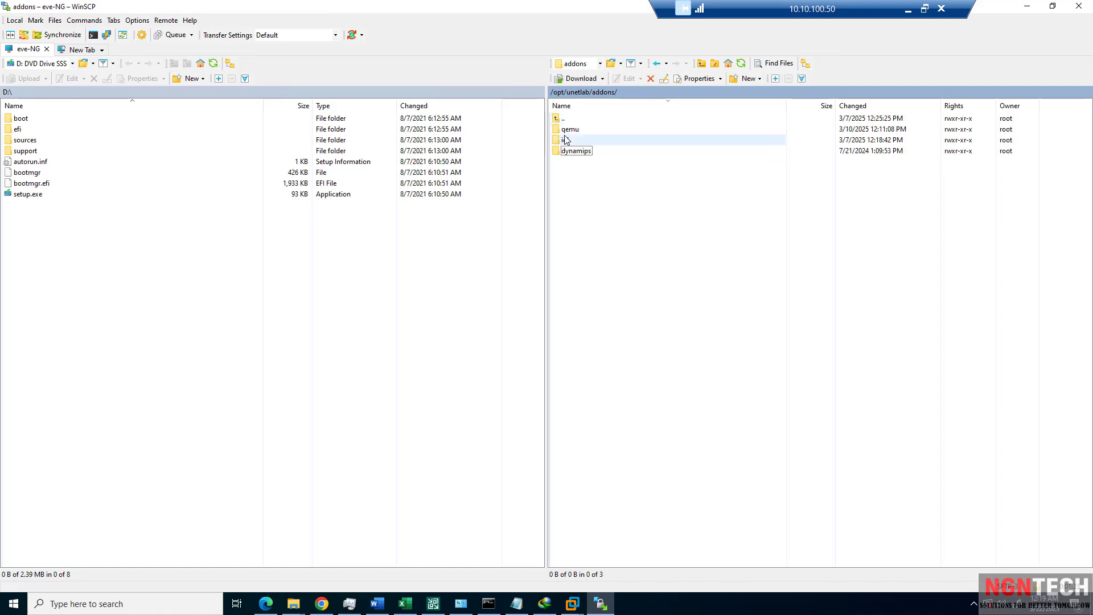
Open the qemu folder and review its eight image folders.
{"action": "double_click", "coordinate": [569, 129]}
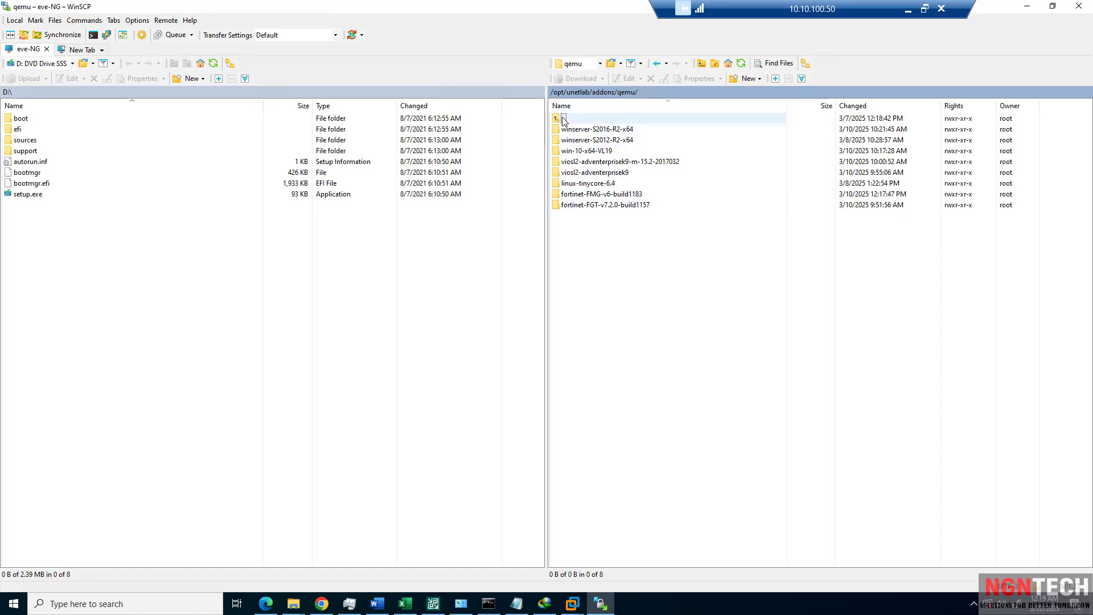
{"action": "left_click_drag", "start_coordinate": [638, 241], "coordinate": [593, 143]}
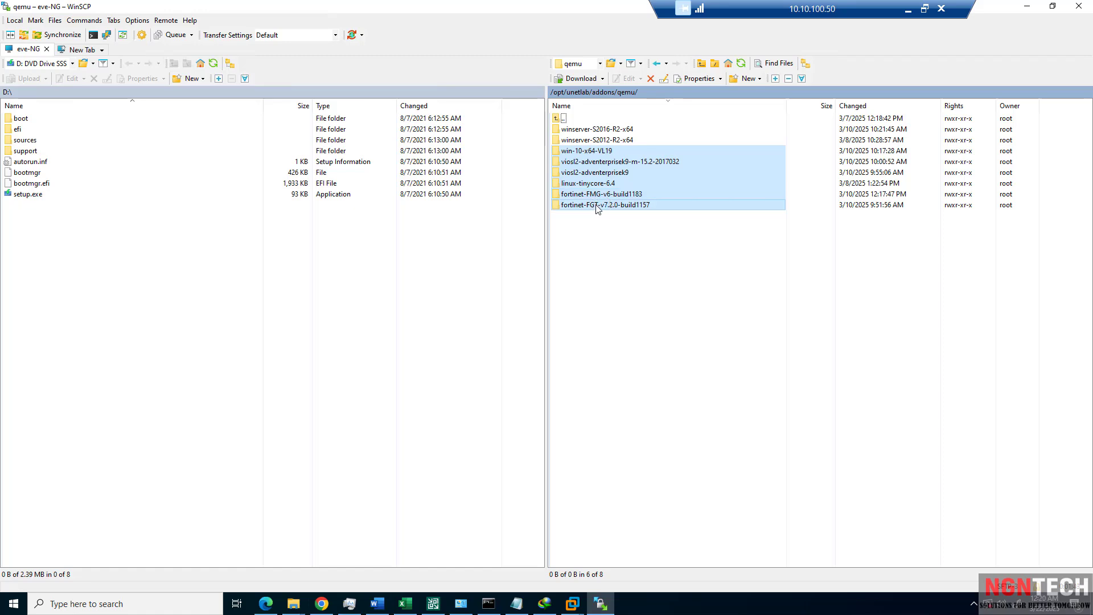
{"action": "left_click", "coordinate": [665, 240]}
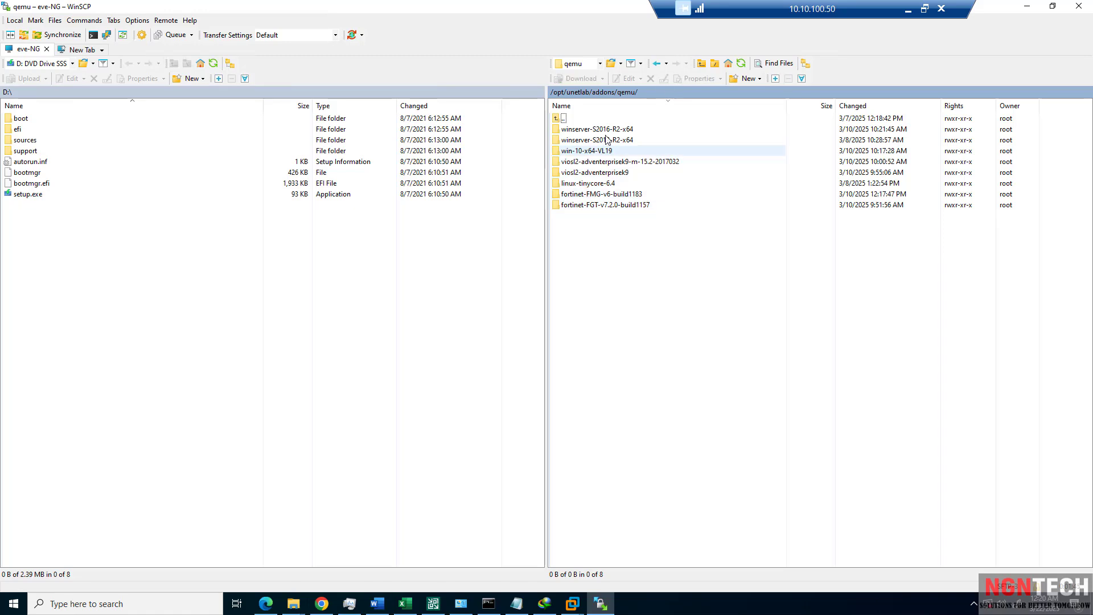
{"action": "double_click", "coordinate": [563, 121]}
{"action": "double_click", "coordinate": [569, 129]}
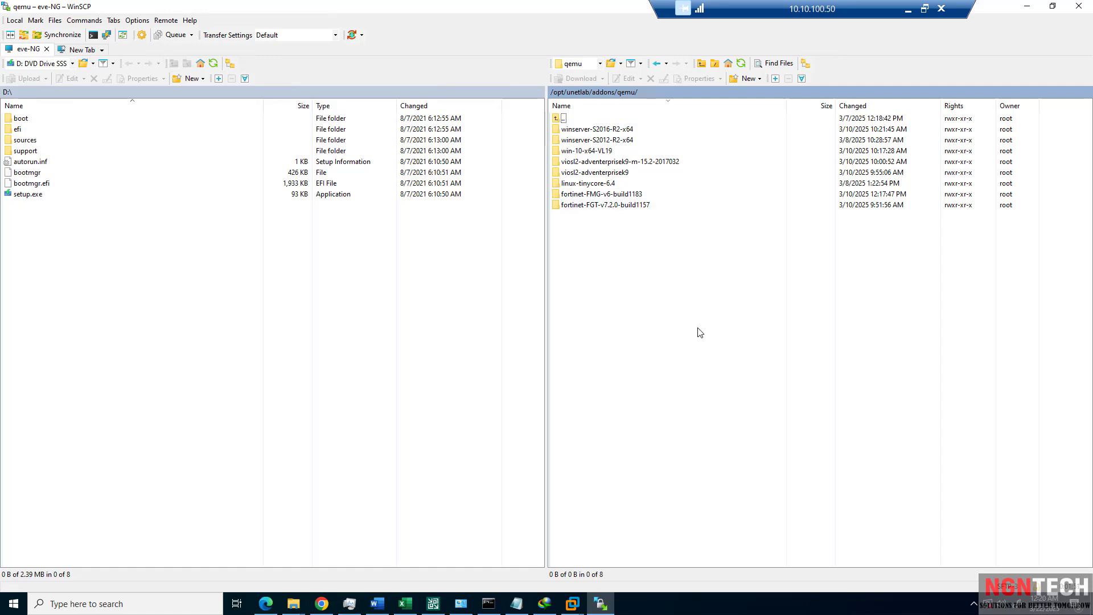
{"action": "mouse_move", "coordinate": [349, 603]}
{"action": "left_click", "coordinate": [912, 9]}
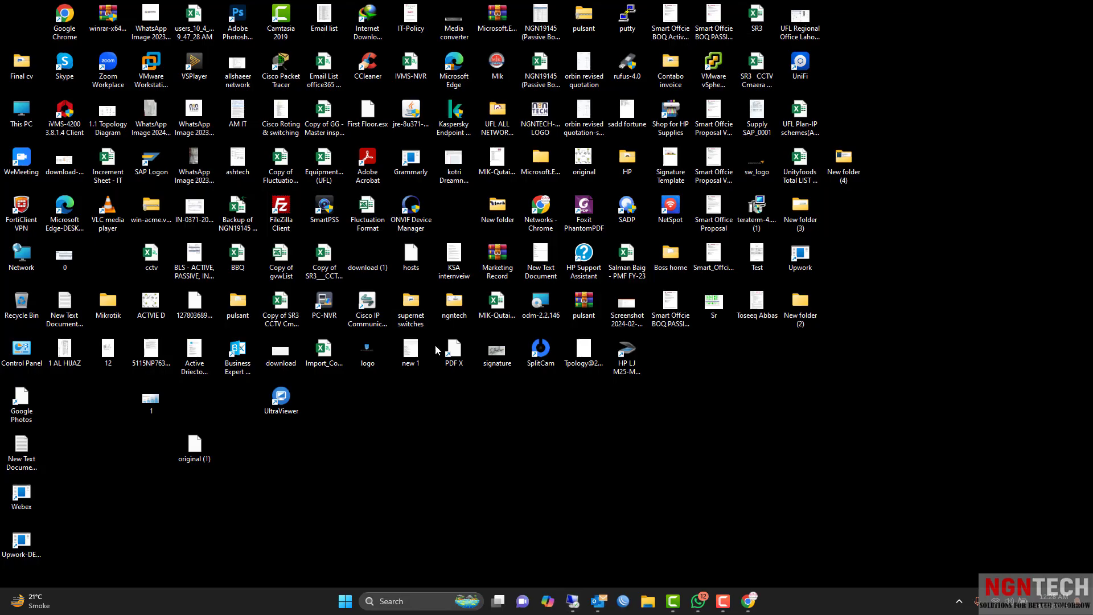
{"action": "mouse_move", "coordinate": [573, 603]}
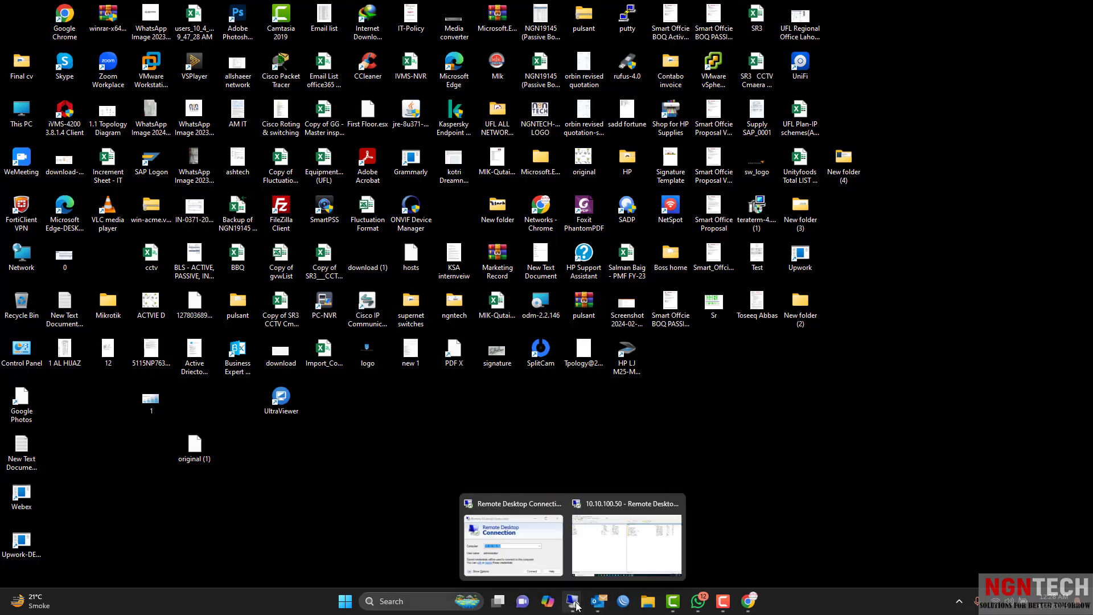
{"action": "left_click", "coordinate": [628, 531]}
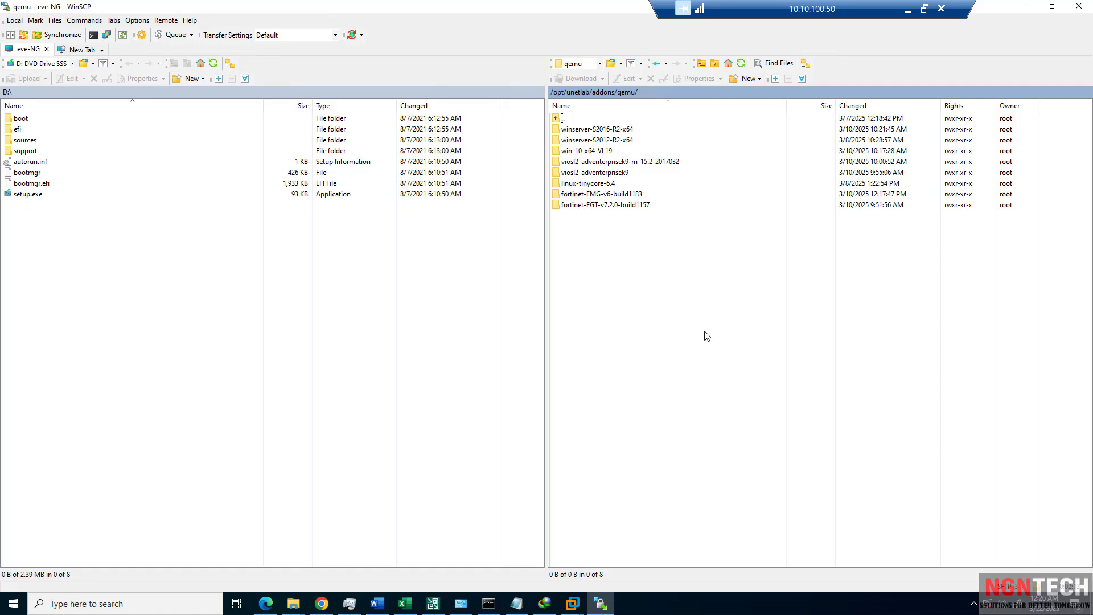
Re-sort the local panel by name and open the local E:\EVE-NG\EVE-FULL folder.
{"action": "left_click_drag", "start_coordinate": [815, 334], "coordinate": [548, 104]}
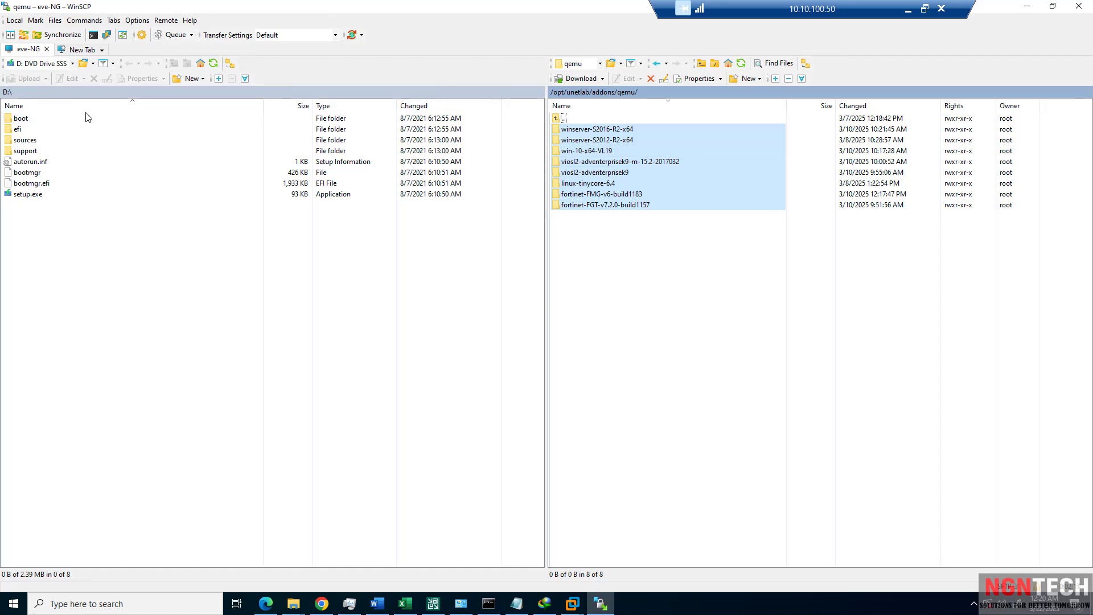
{"action": "left_click", "coordinate": [47, 106]}
{"action": "left_click", "coordinate": [45, 106]}
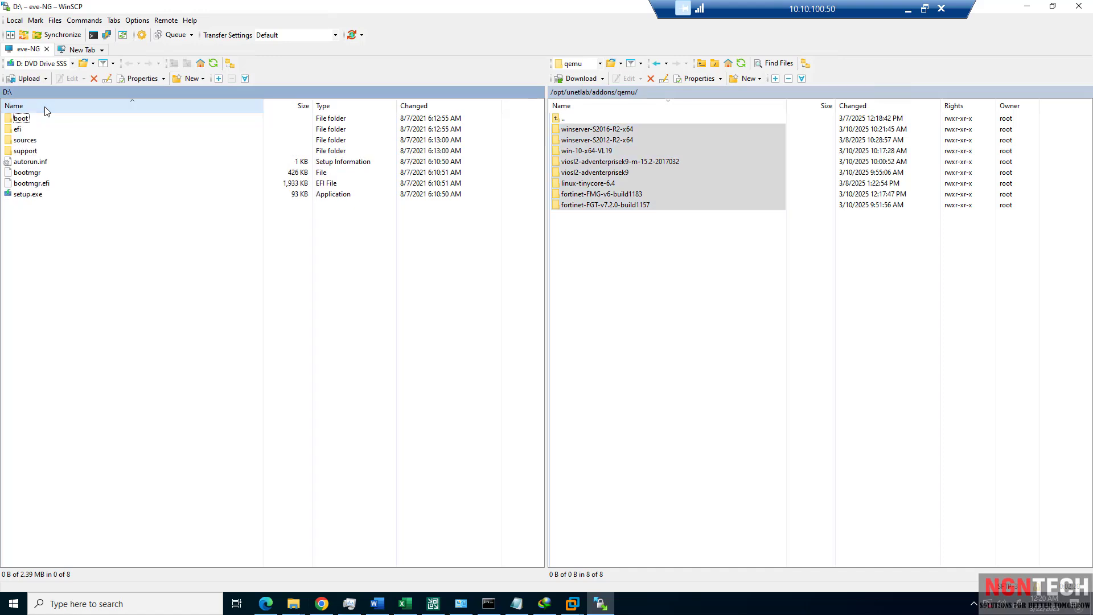
{"action": "left_click", "coordinate": [73, 63]}
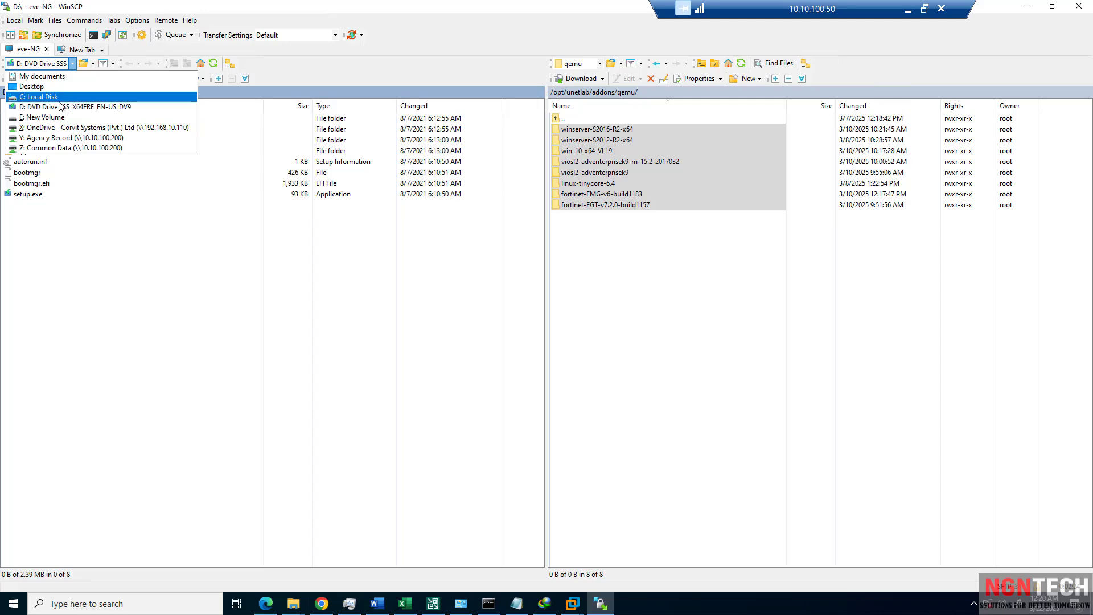
{"action": "left_click", "coordinate": [58, 107]}
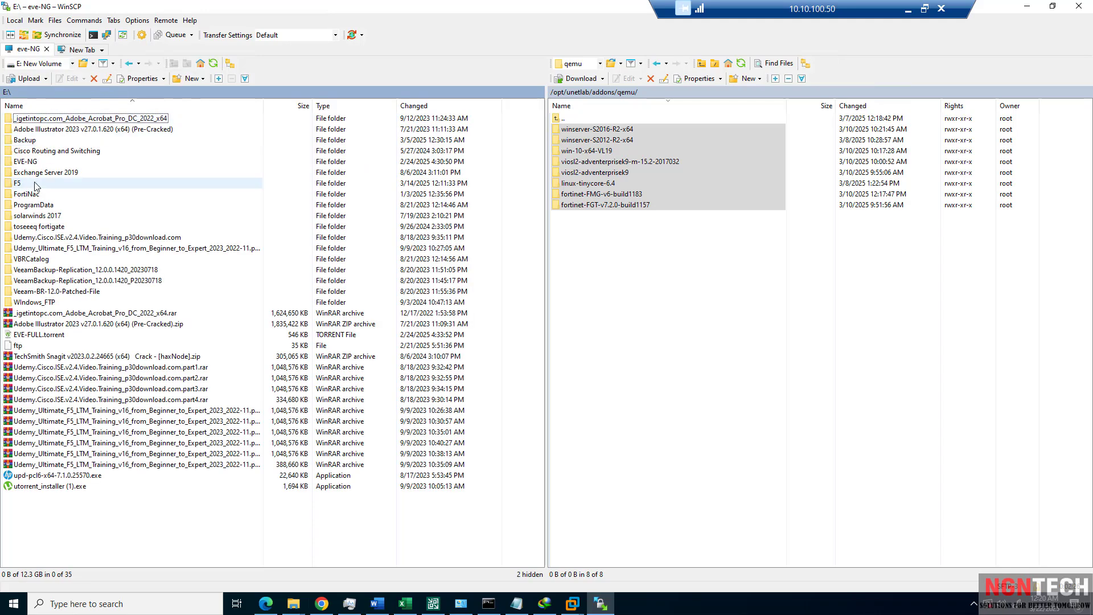
{"action": "double_click", "coordinate": [25, 162]}
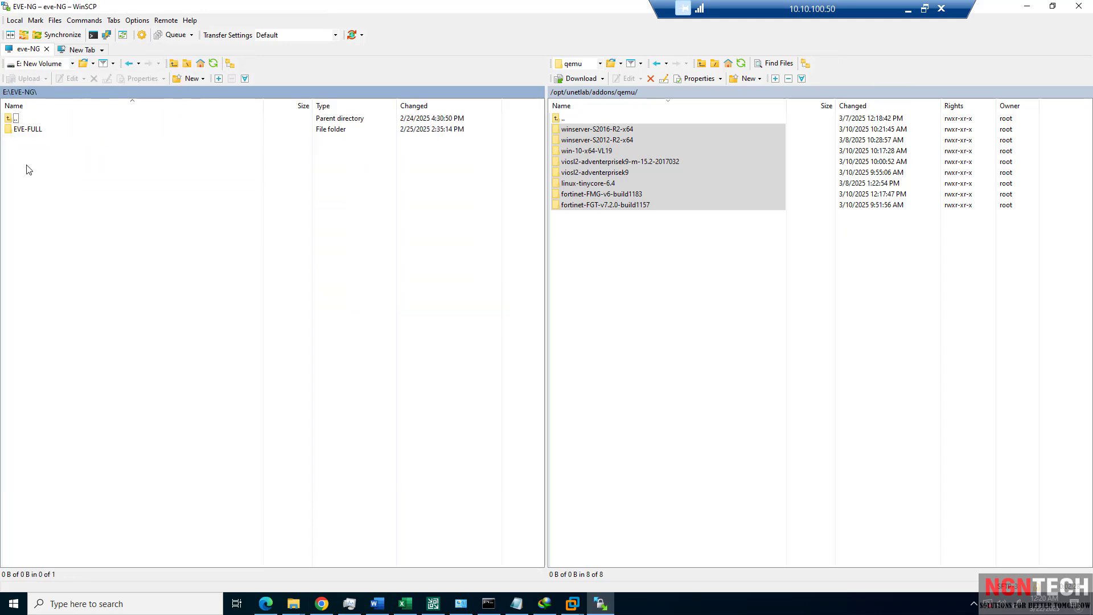
{"action": "left_click", "coordinate": [29, 131]}
{"action": "double_click", "coordinate": [27, 130]}
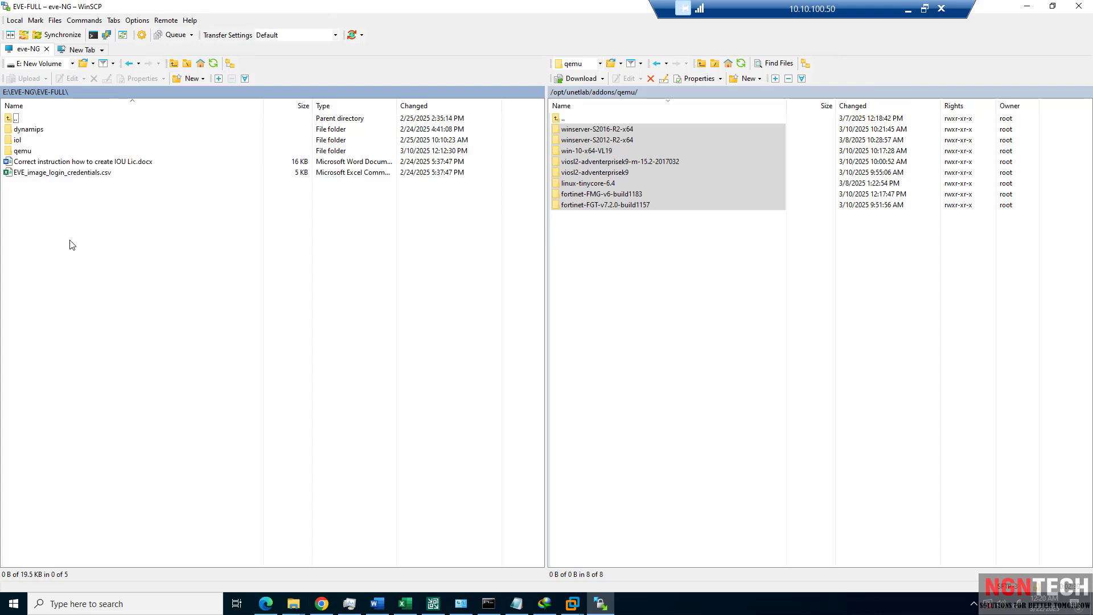
Browse the local qemu archives, including mikrotik-6.42.9.tar.gz, then return to EVE-FULL.
{"action": "double_click", "coordinate": [23, 150]}
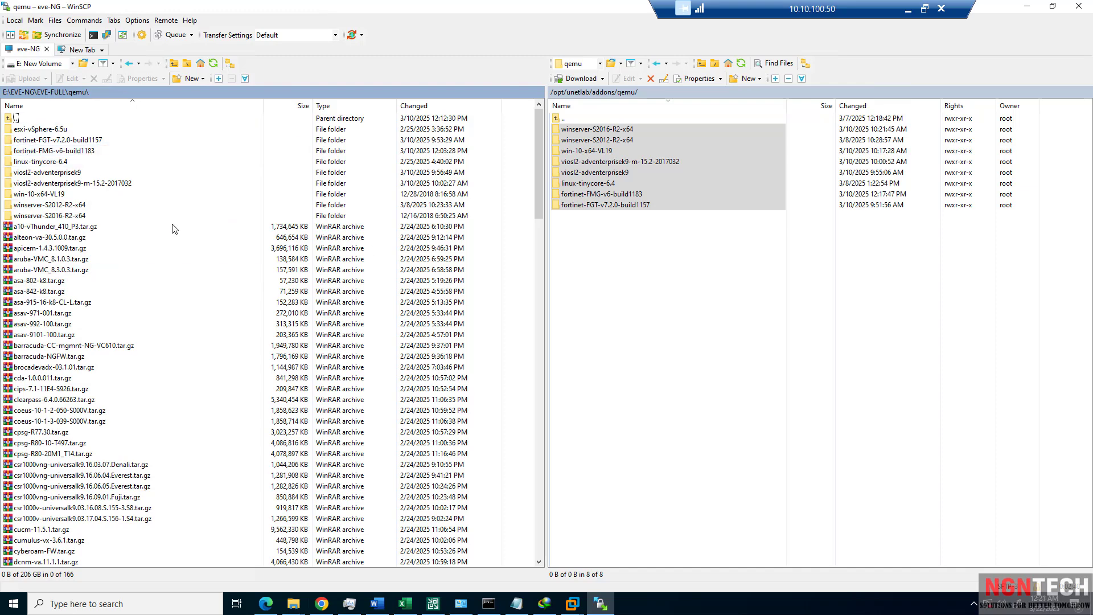
{"action": "scroll", "coordinate": [151, 292], "scroll_direction": "down", "scroll_amount": 2}
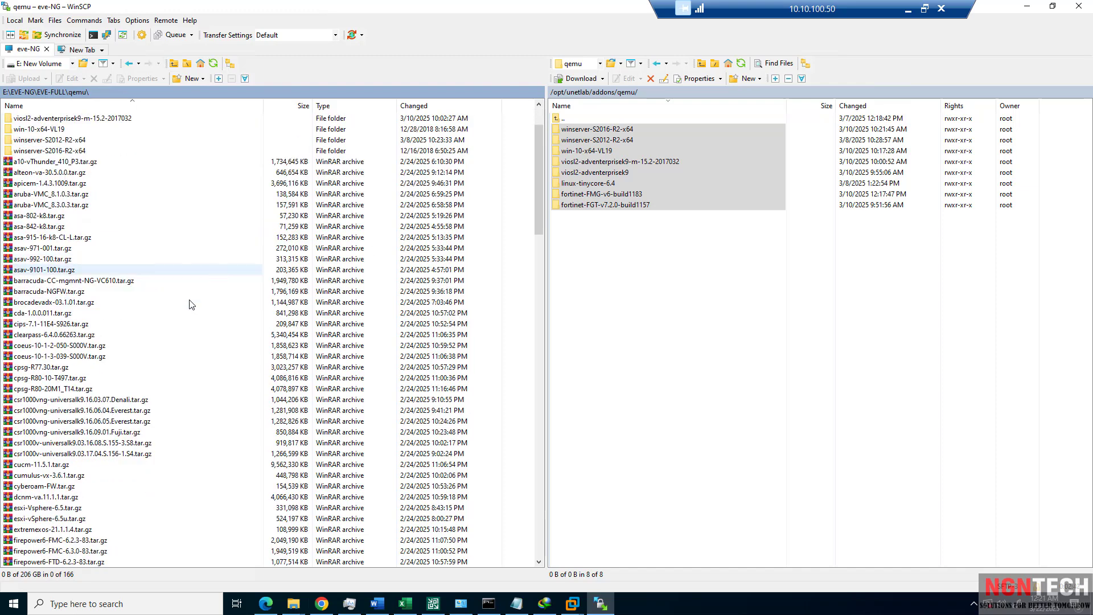
{"action": "scroll", "coordinate": [33, 529], "scroll_direction": "down", "scroll_amount": 4}
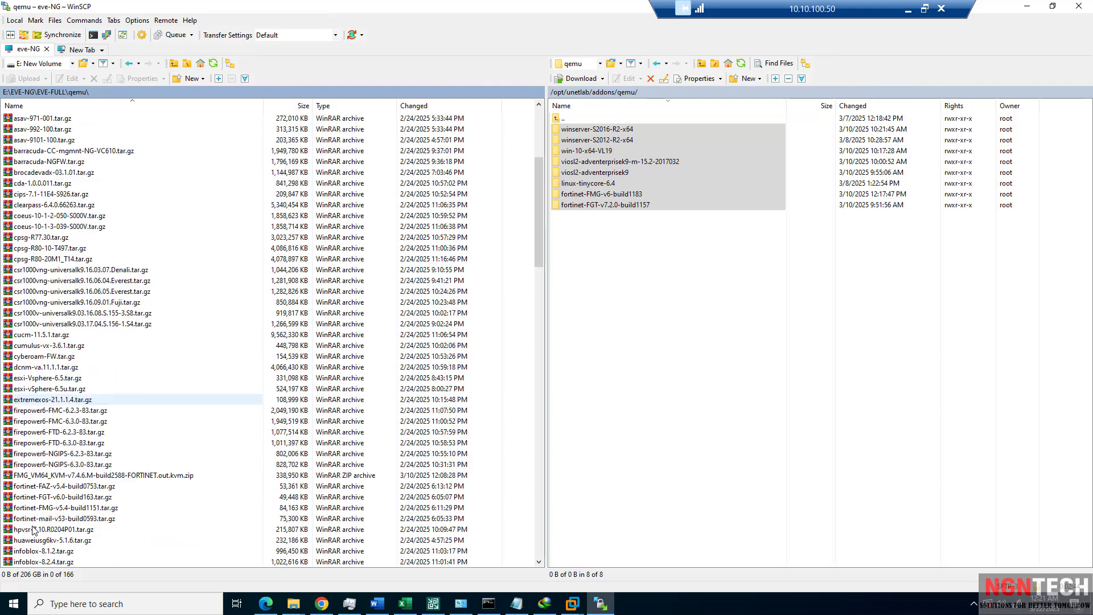
{"action": "scroll", "coordinate": [21, 349], "scroll_direction": "down", "scroll_amount": 6}
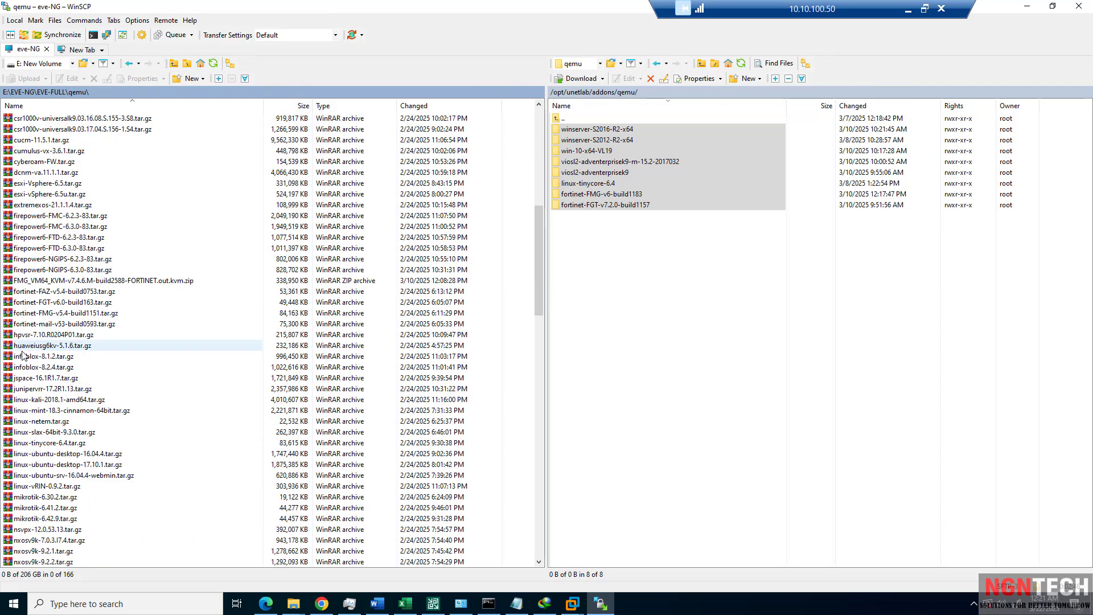
{"action": "left_click", "coordinate": [42, 519]}
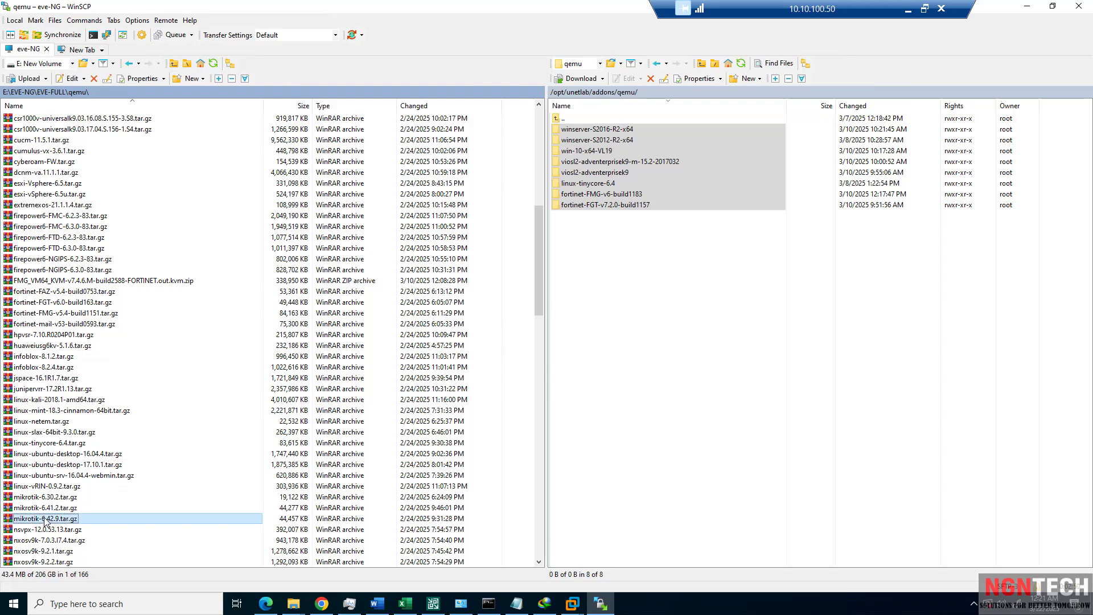
{"action": "scroll", "coordinate": [45, 519], "scroll_direction": "down", "scroll_amount": 6}
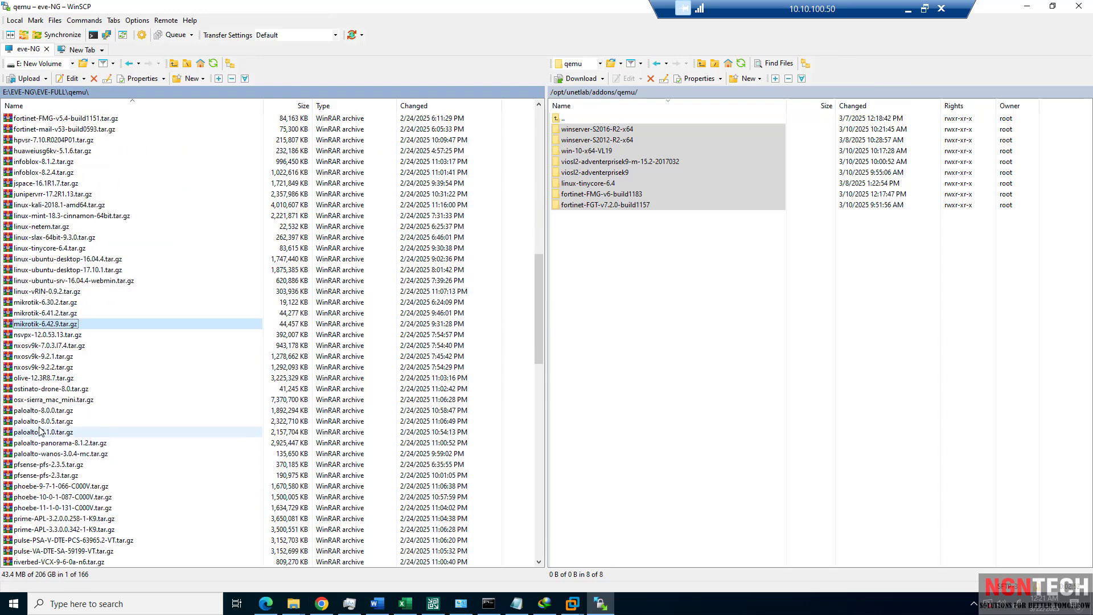
{"action": "scroll", "coordinate": [39, 432], "scroll_direction": "down", "scroll_amount": 5}
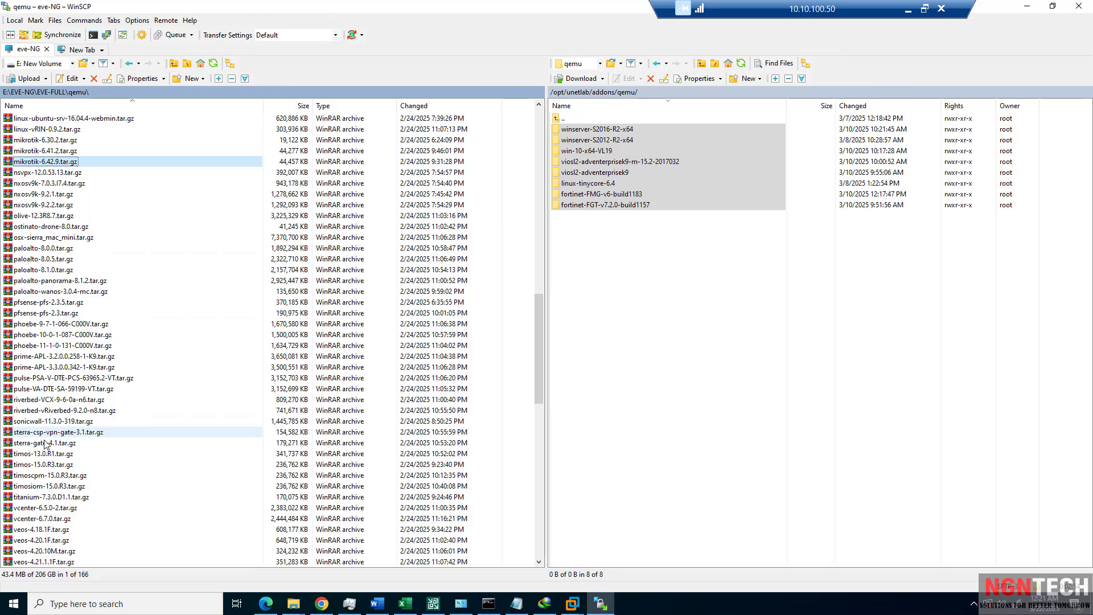
{"action": "scroll", "coordinate": [54, 450], "scroll_direction": "down", "scroll_amount": 17}
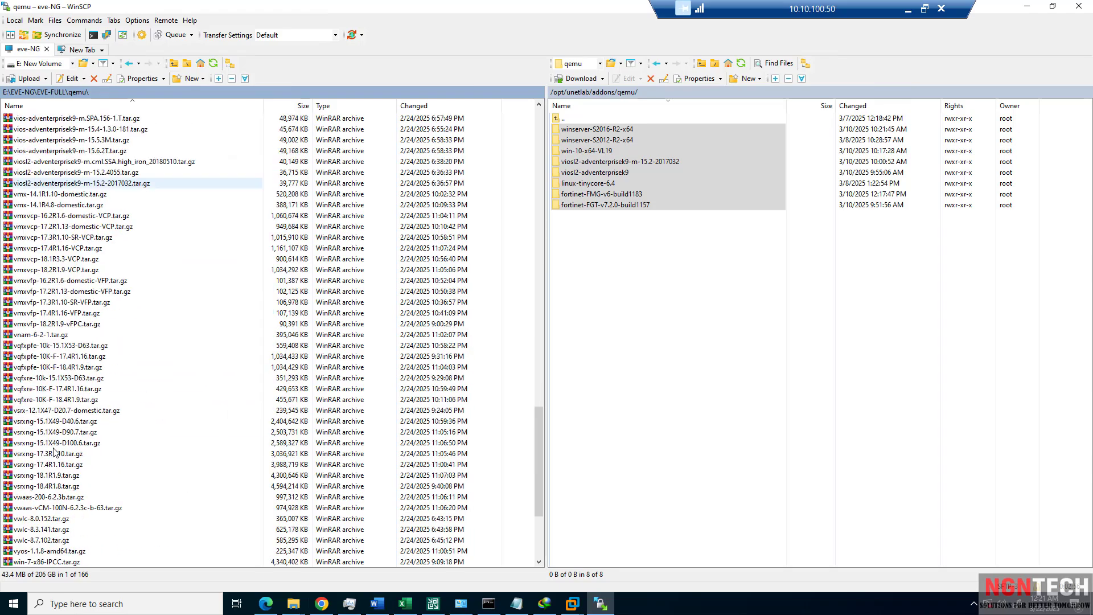
{"action": "scroll", "coordinate": [91, 357], "scroll_direction": "up", "scroll_amount": 20}
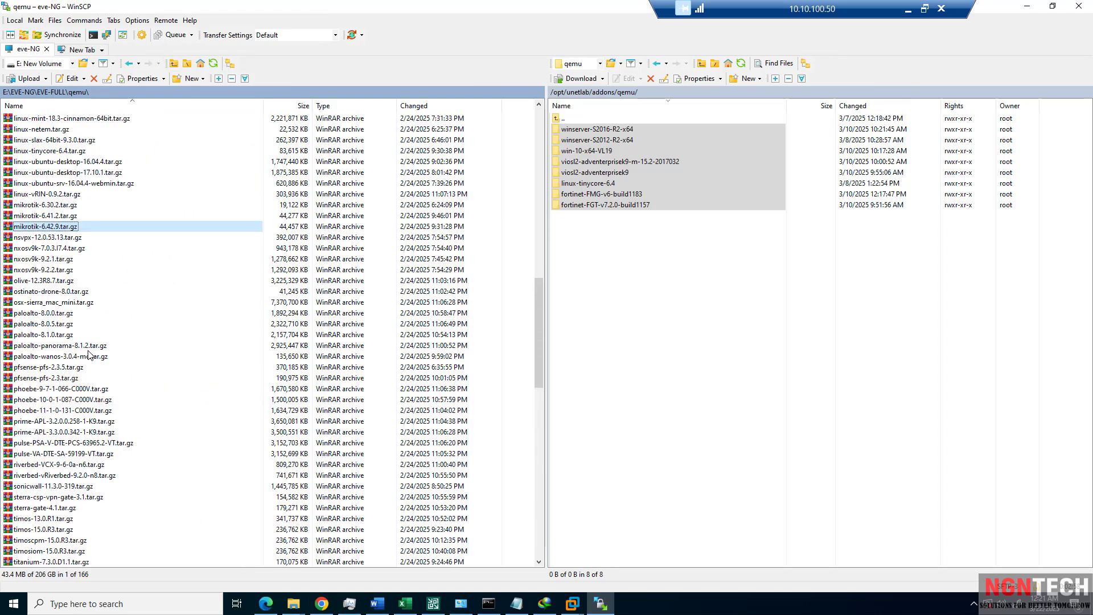
{"action": "scroll", "coordinate": [89, 355], "scroll_direction": "up", "scroll_amount": 1}
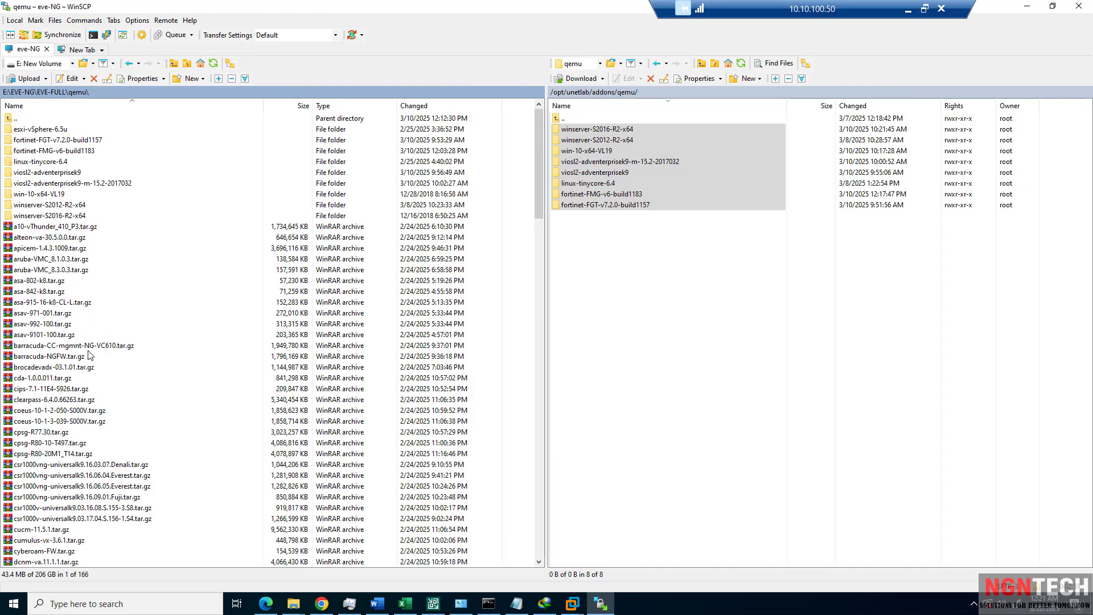
{"action": "double_click", "coordinate": [10, 119]}
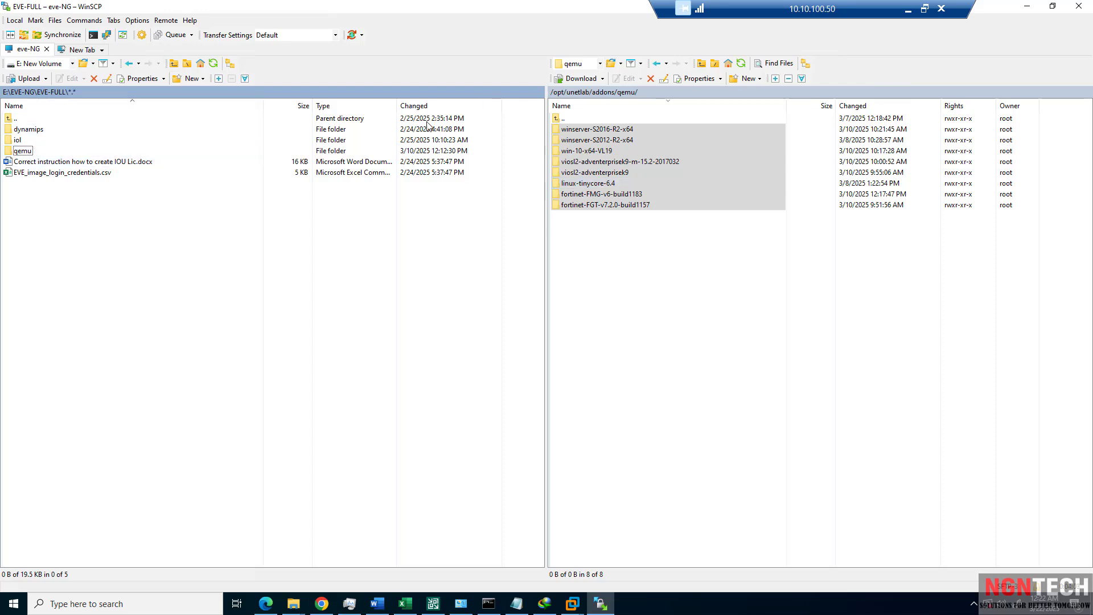
Minimize WinSCP to get back to the browser.
{"action": "left_click", "coordinate": [1027, 6]}
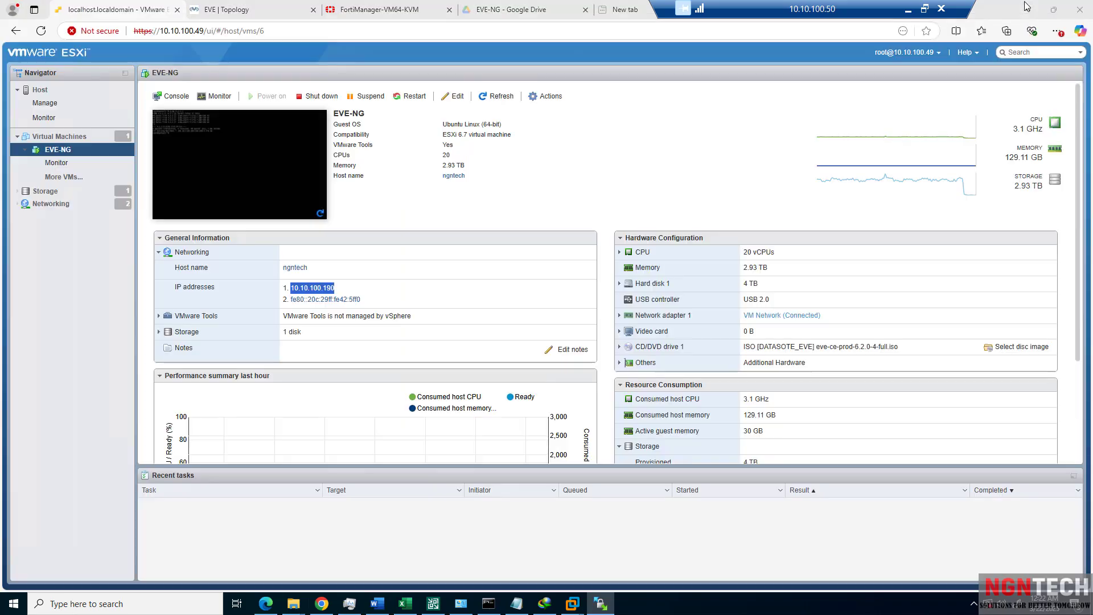
On the empty FORTI-SWITCHING-MEGA-LAB canvas, start adding a new Node from the add-object menu.
{"action": "left_click", "coordinate": [215, 15]}
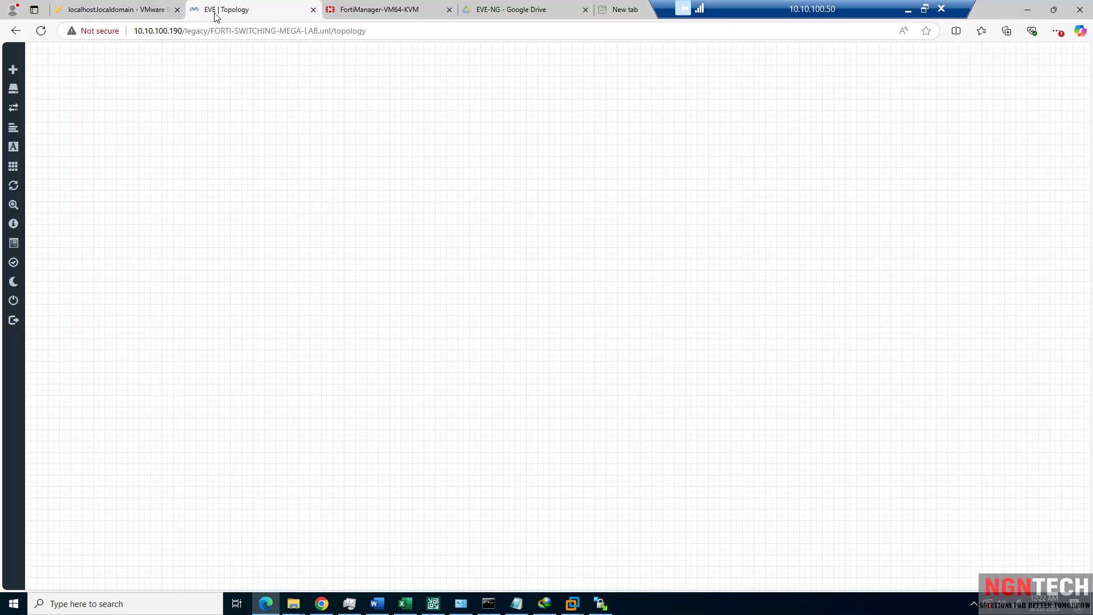
{"action": "right_click", "coordinate": [379, 132]}
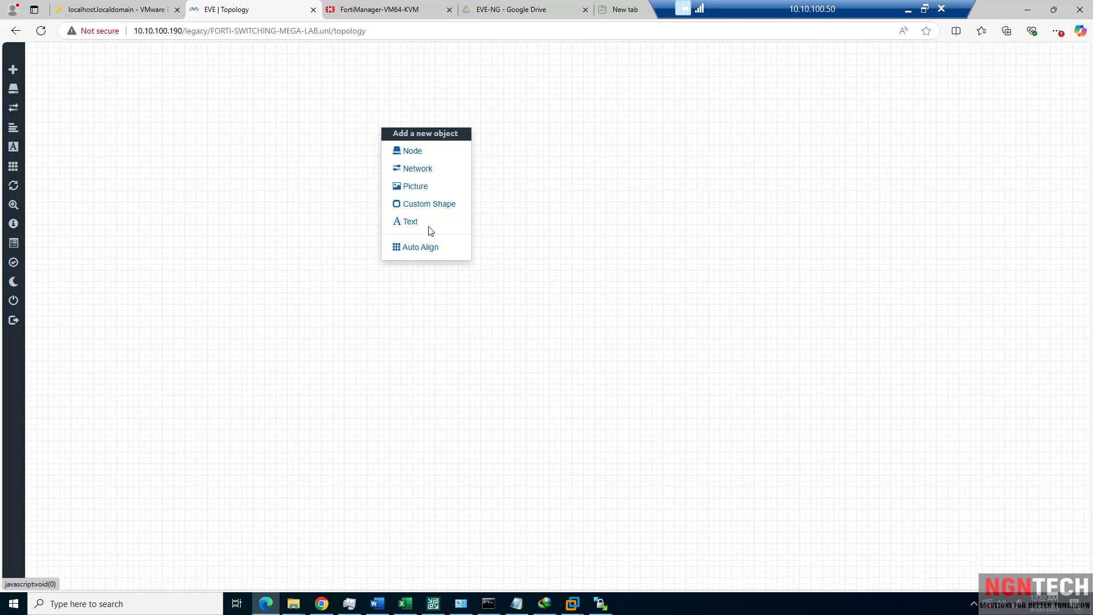
{"action": "left_click", "coordinate": [409, 150]}
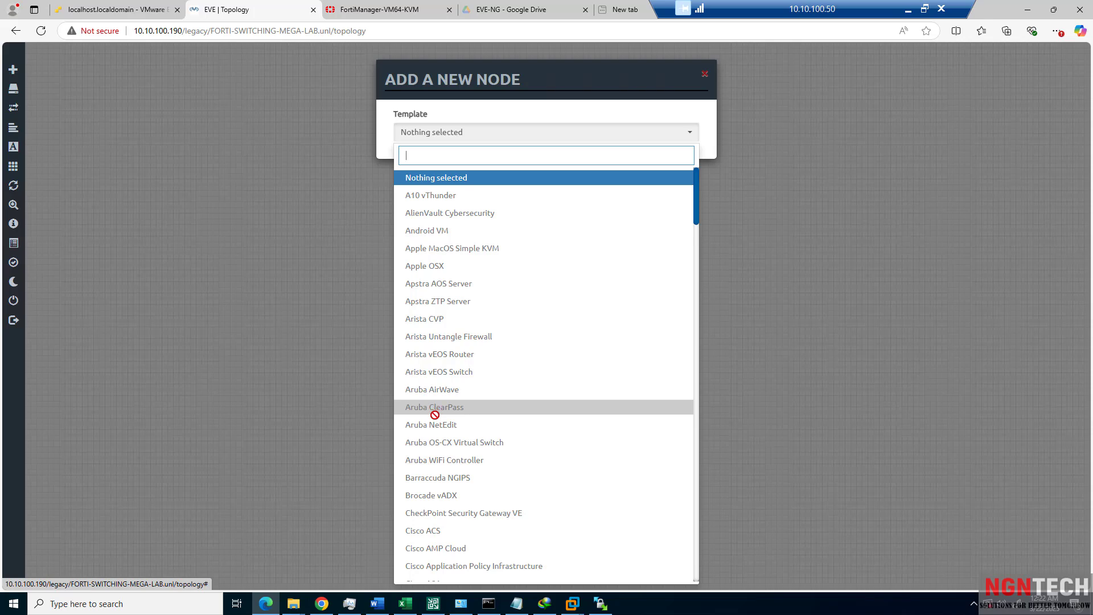
Scroll through the template list and choose Fortinet FortiGate as the node template.
{"action": "scroll", "coordinate": [450, 530], "scroll_direction": "down", "scroll_amount": 4}
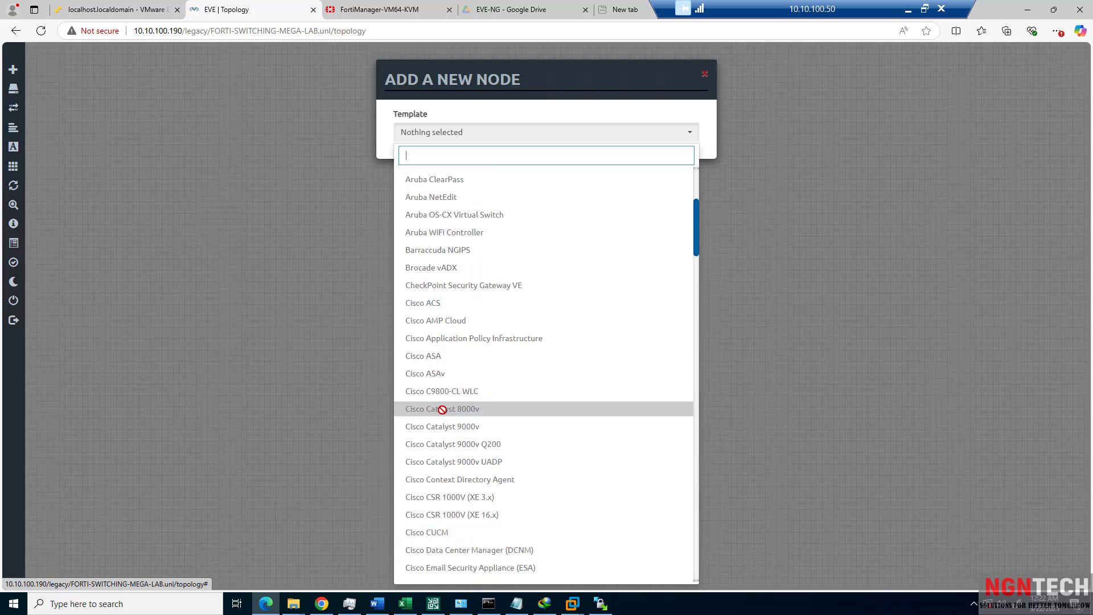
{"action": "scroll", "coordinate": [442, 395], "scroll_direction": "down", "scroll_amount": 4}
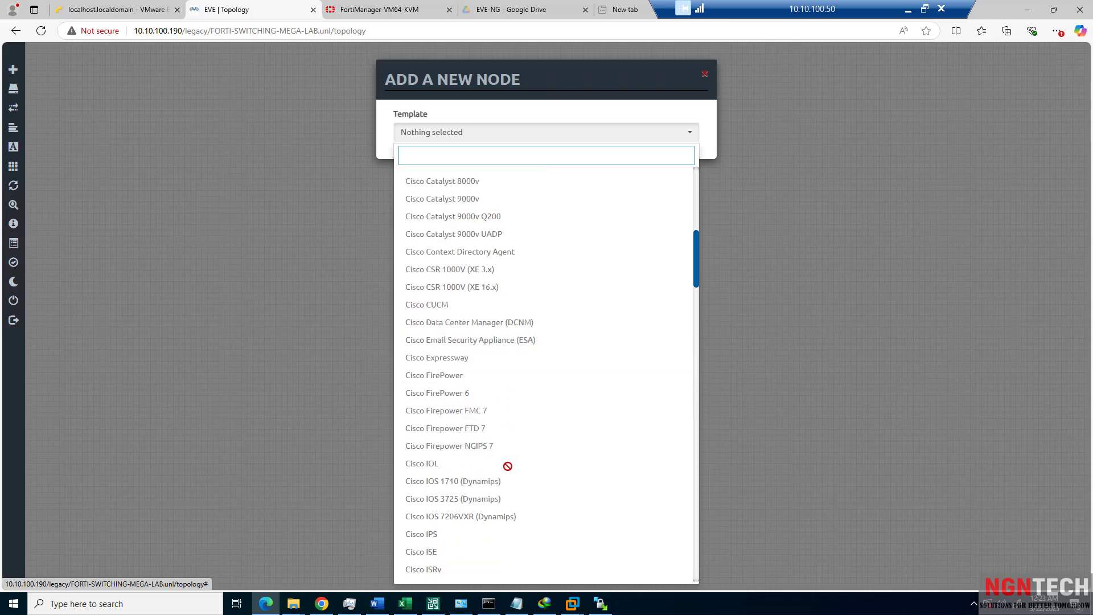
{"action": "scroll", "coordinate": [437, 434], "scroll_direction": "down", "scroll_amount": 4}
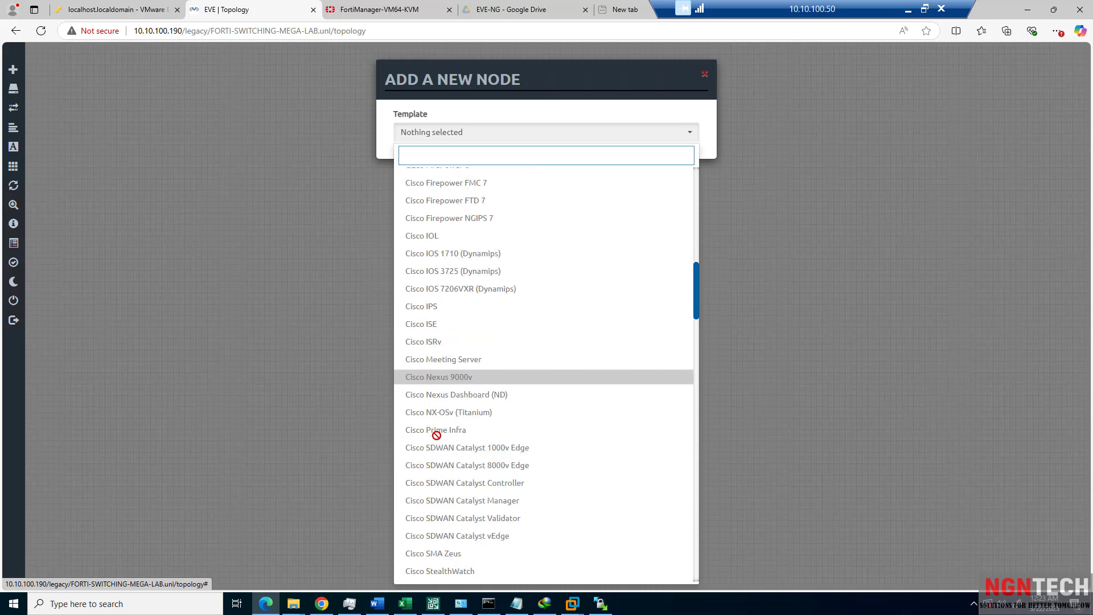
{"action": "scroll", "coordinate": [443, 418], "scroll_direction": "down", "scroll_amount": 3}
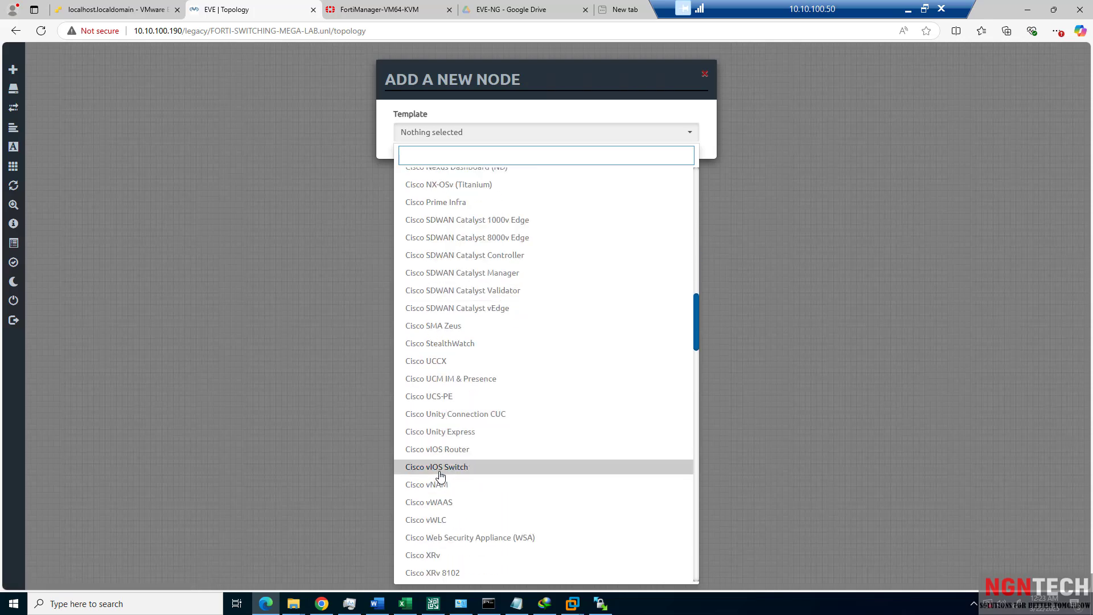
{"action": "scroll", "coordinate": [439, 469], "scroll_direction": "down", "scroll_amount": 8}
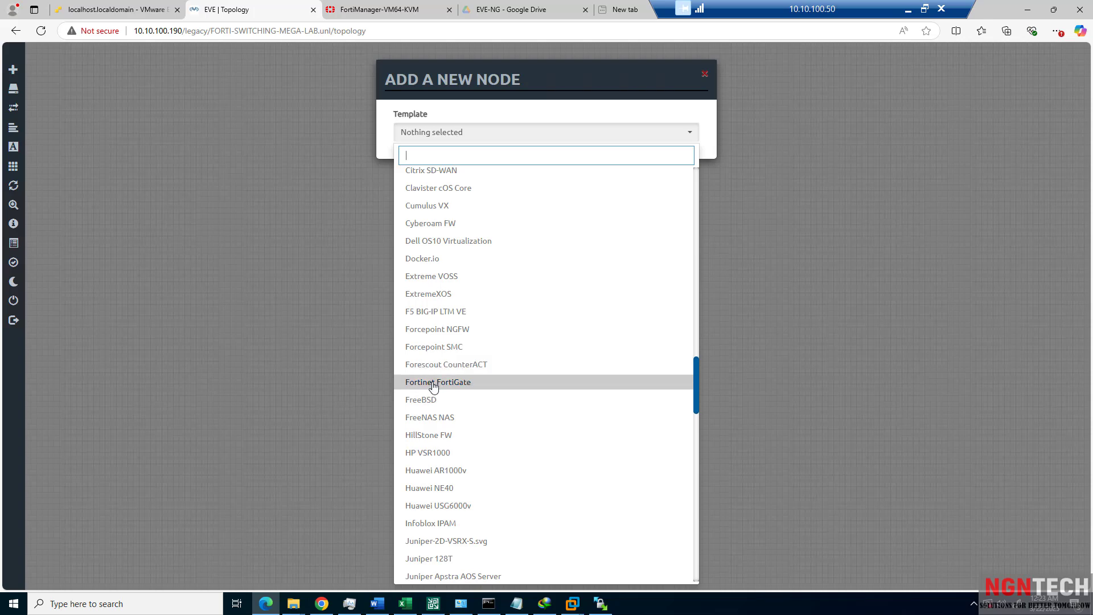
{"action": "left_click_drag", "start_coordinate": [478, 415], "coordinate": [437, 393]}
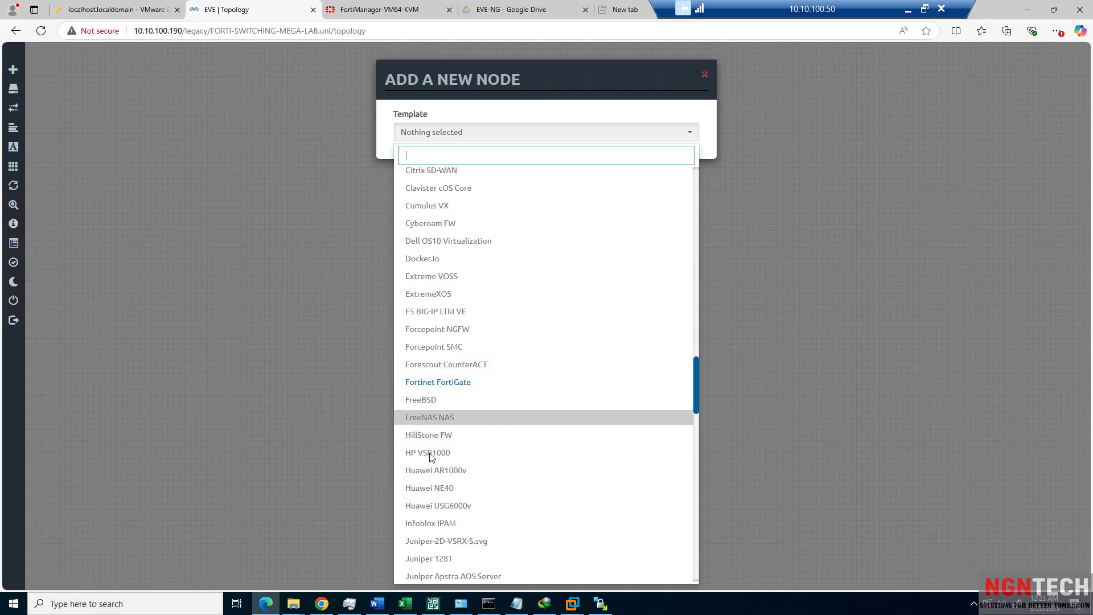
{"action": "scroll", "coordinate": [430, 454], "scroll_direction": "down", "scroll_amount": 3}
{"action": "scroll", "coordinate": [430, 454], "scroll_direction": "down", "scroll_amount": 6}
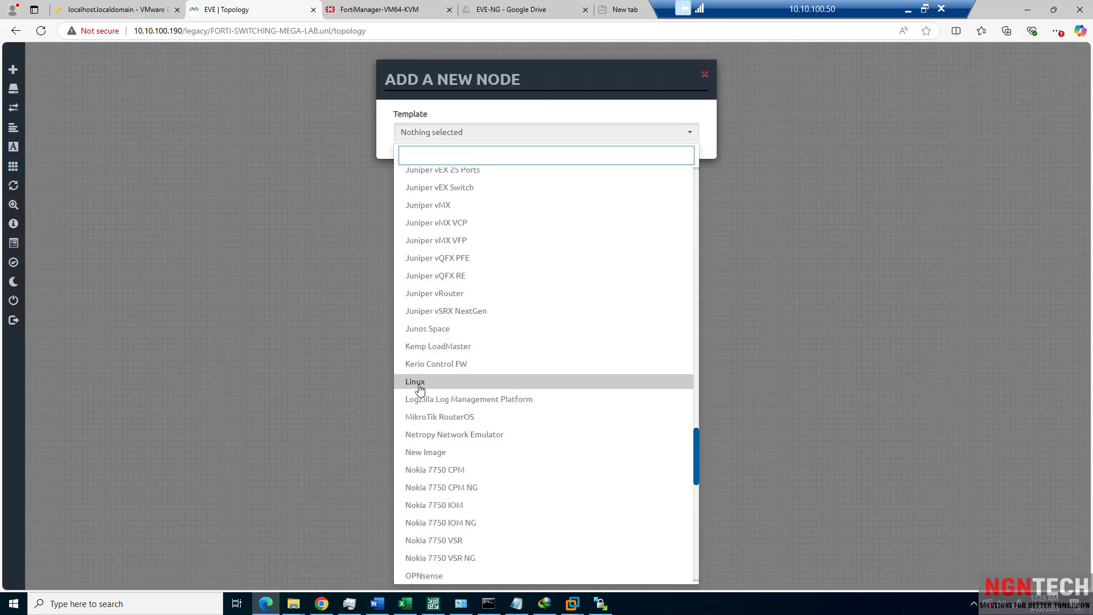
{"action": "scroll", "coordinate": [420, 389], "scroll_direction": "down", "scroll_amount": 12}
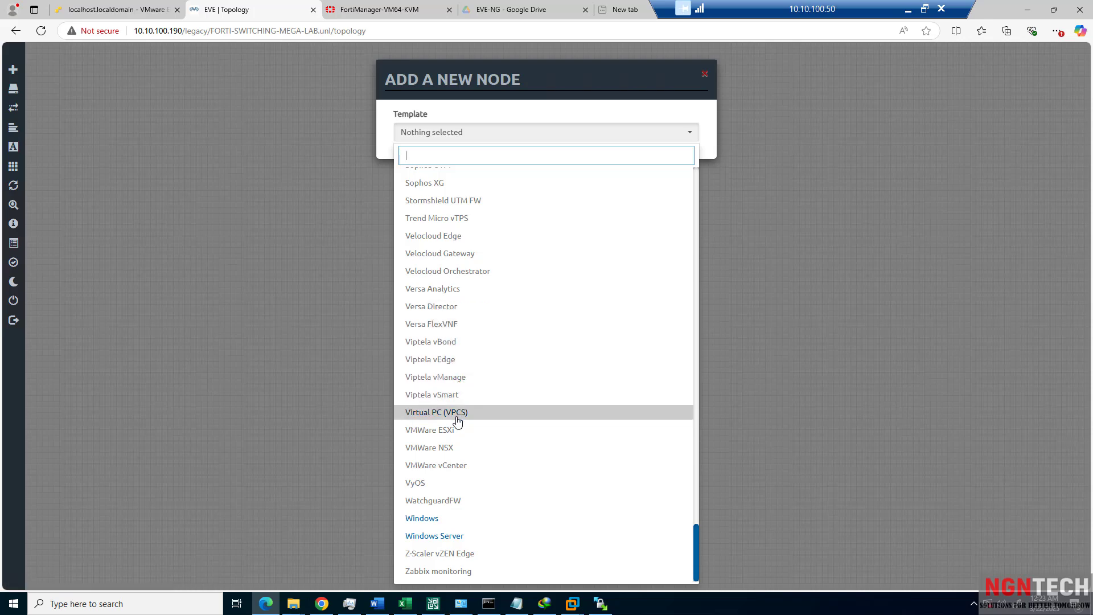
{"action": "scroll", "coordinate": [449, 456], "scroll_direction": "up", "scroll_amount": 10}
{"action": "scroll", "coordinate": [450, 460], "scroll_direction": "up", "scroll_amount": 15}
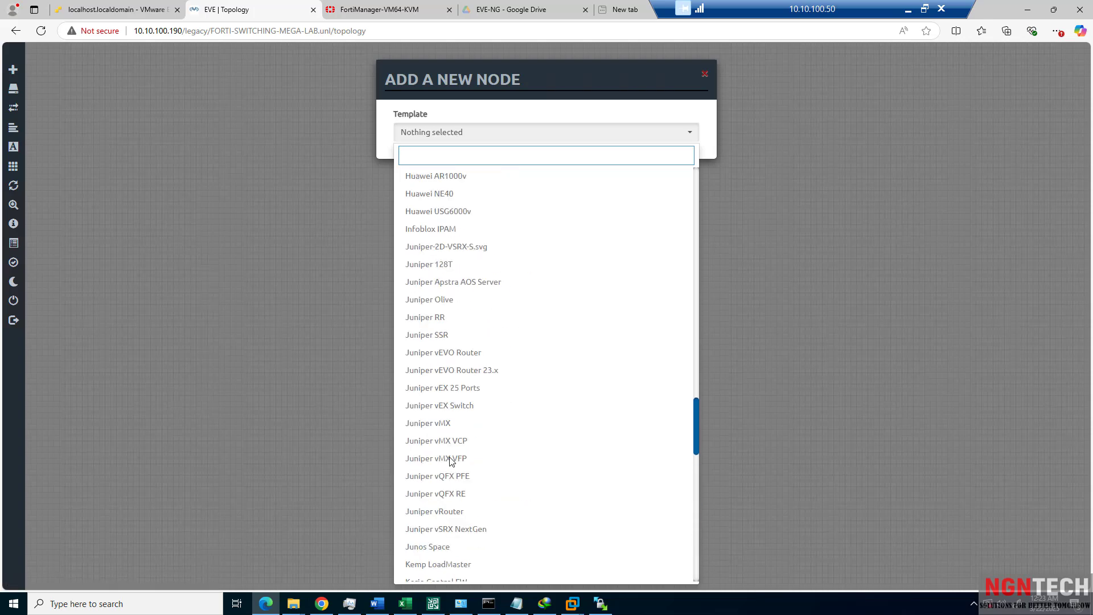
{"action": "scroll", "coordinate": [451, 459], "scroll_direction": "up", "scroll_amount": 15}
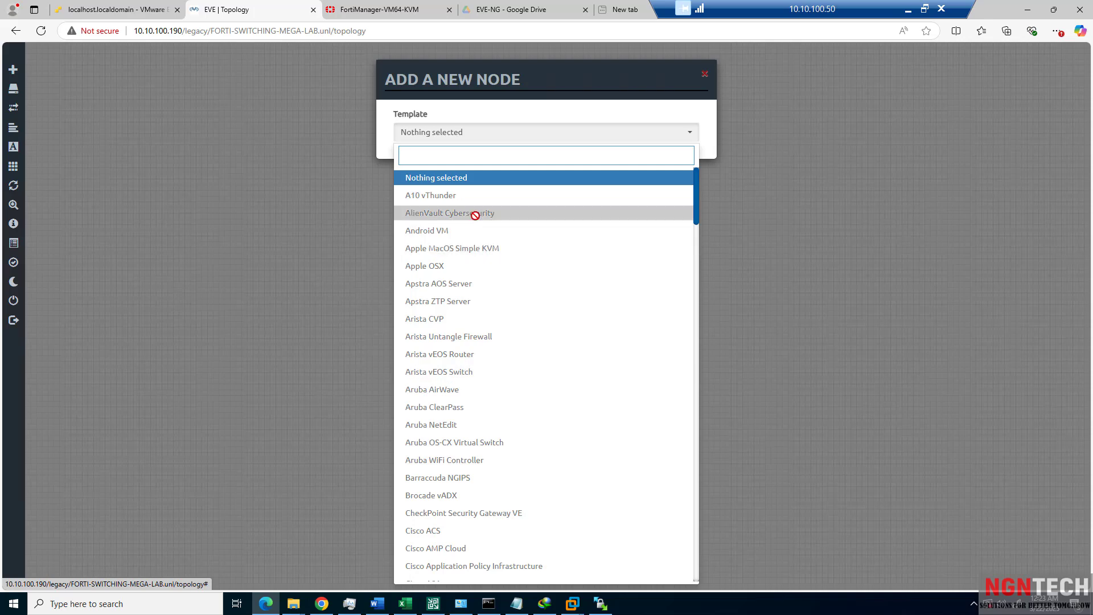
{"action": "scroll", "coordinate": [473, 337], "scroll_direction": "down", "scroll_amount": 10}
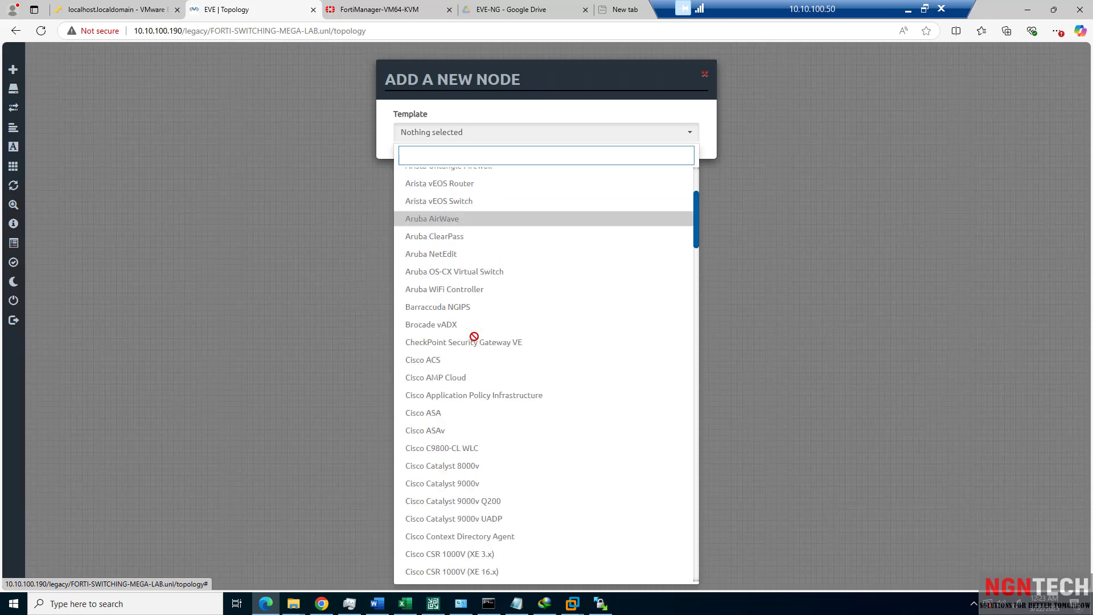
{"action": "scroll", "coordinate": [473, 336], "scroll_direction": "down", "scroll_amount": 8}
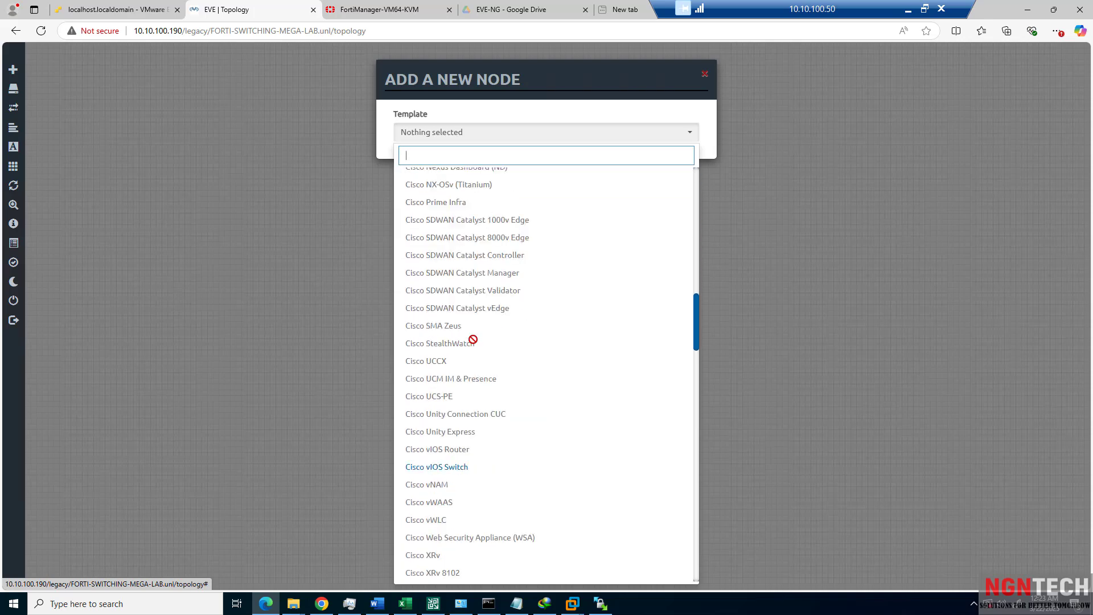
{"action": "scroll", "coordinate": [440, 477], "scroll_direction": "down", "scroll_amount": 9}
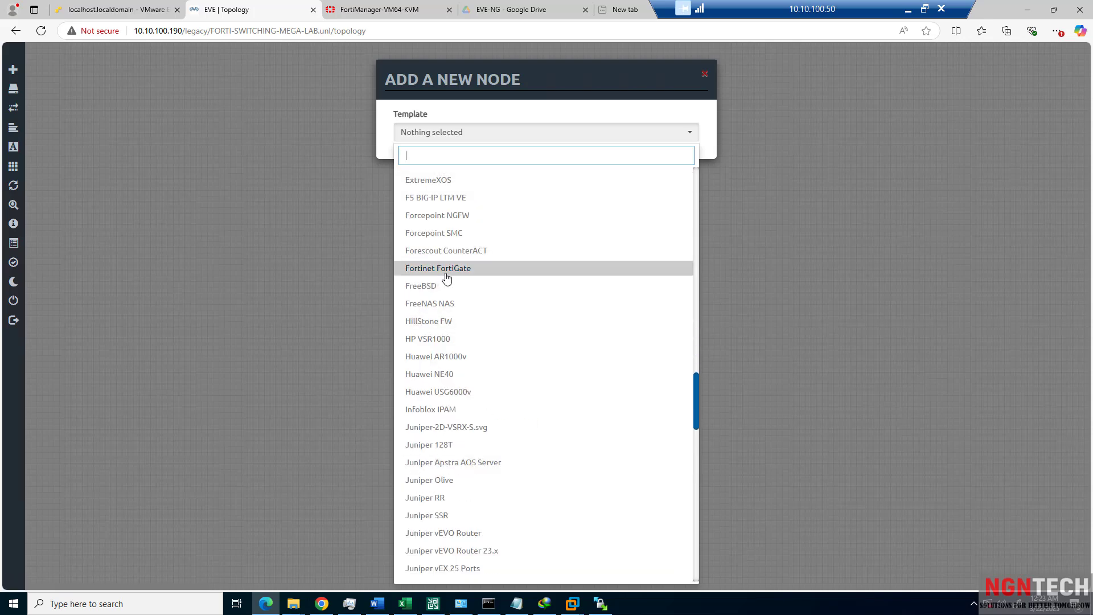
{"action": "left_click", "coordinate": [446, 278]}
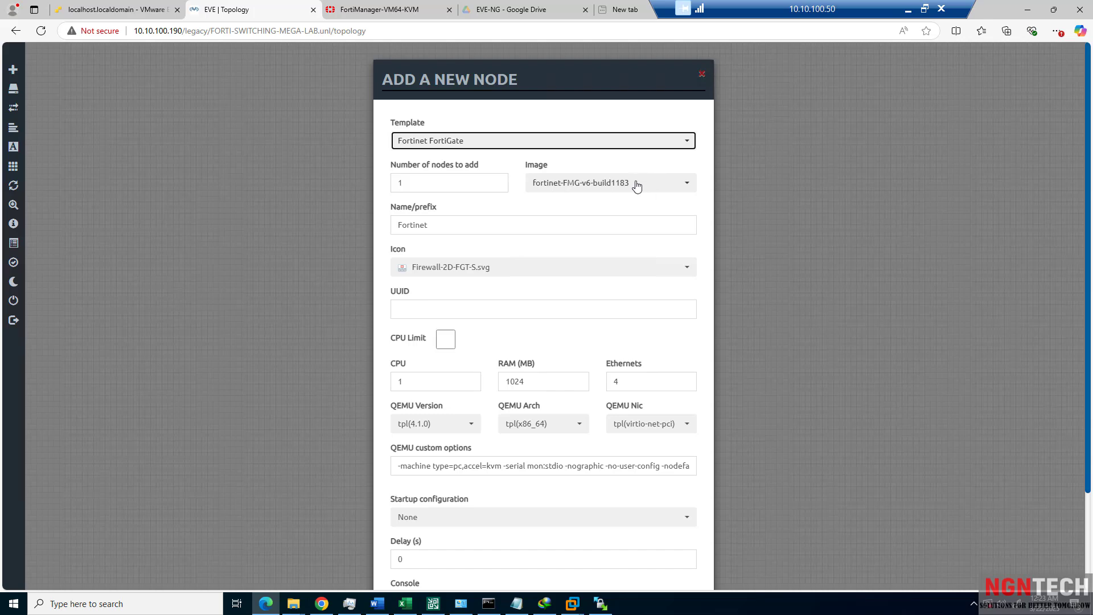
Switch the node image from the FMG build to fortinet-FGT-v7.2.0-build1157.
{"action": "left_click", "coordinate": [633, 183]}
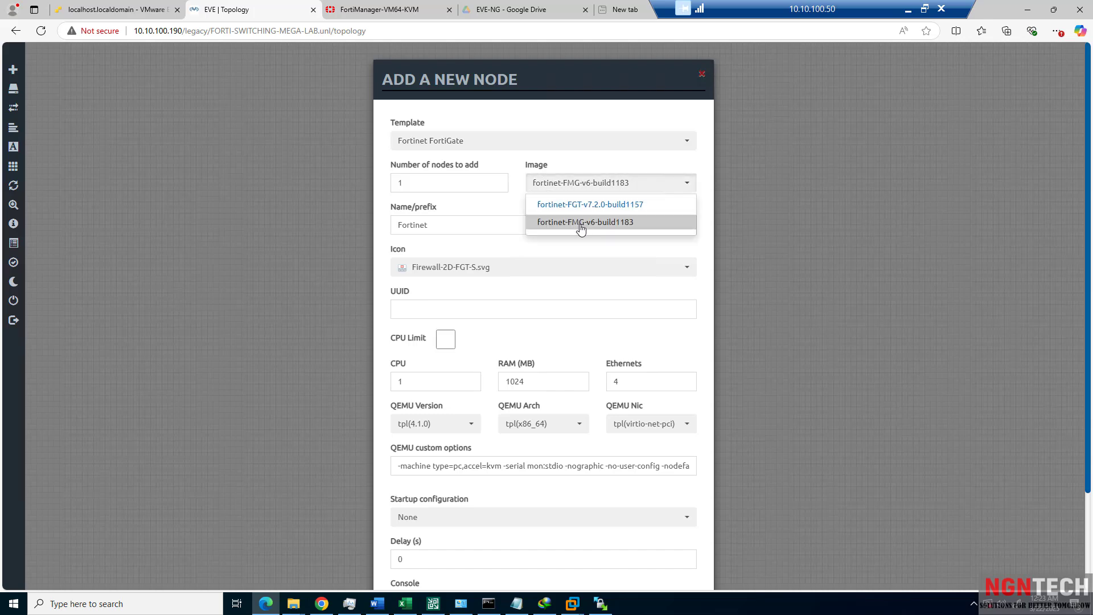
{"action": "left_click", "coordinate": [584, 206]}
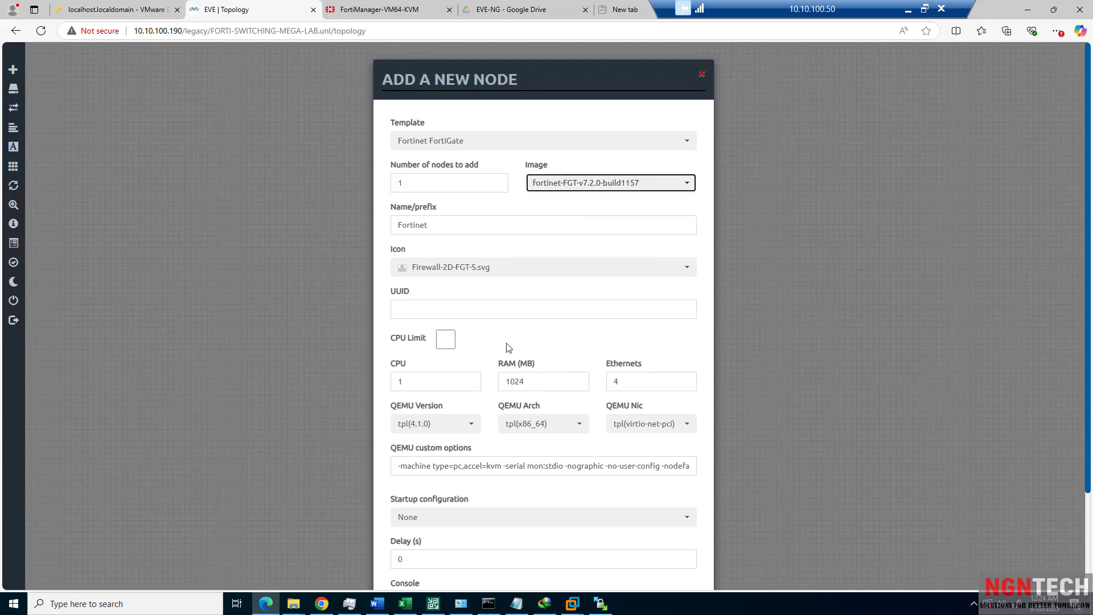
{"action": "scroll", "coordinate": [509, 346], "scroll_direction": "down", "scroll_amount": 2}
{"action": "scroll", "coordinate": [518, 336], "scroll_direction": "up", "scroll_amount": 2}
{"action": "left_click", "coordinate": [557, 182]}
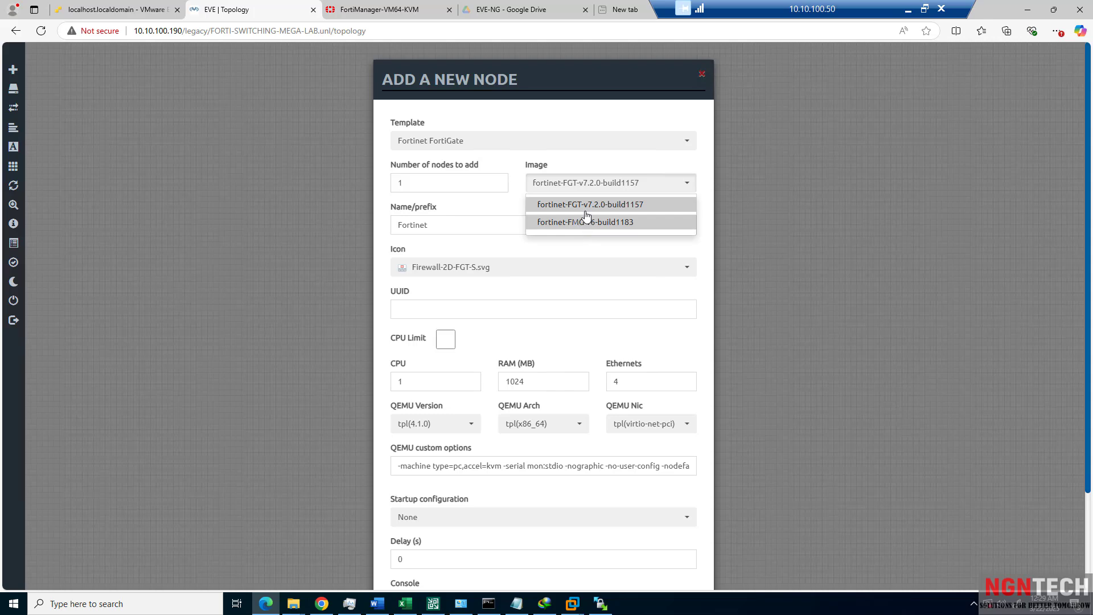
Keep the FGT v7.2.0 image, then cancel the Add a New Node dialog without adding the node.
{"action": "left_click", "coordinate": [588, 206]}
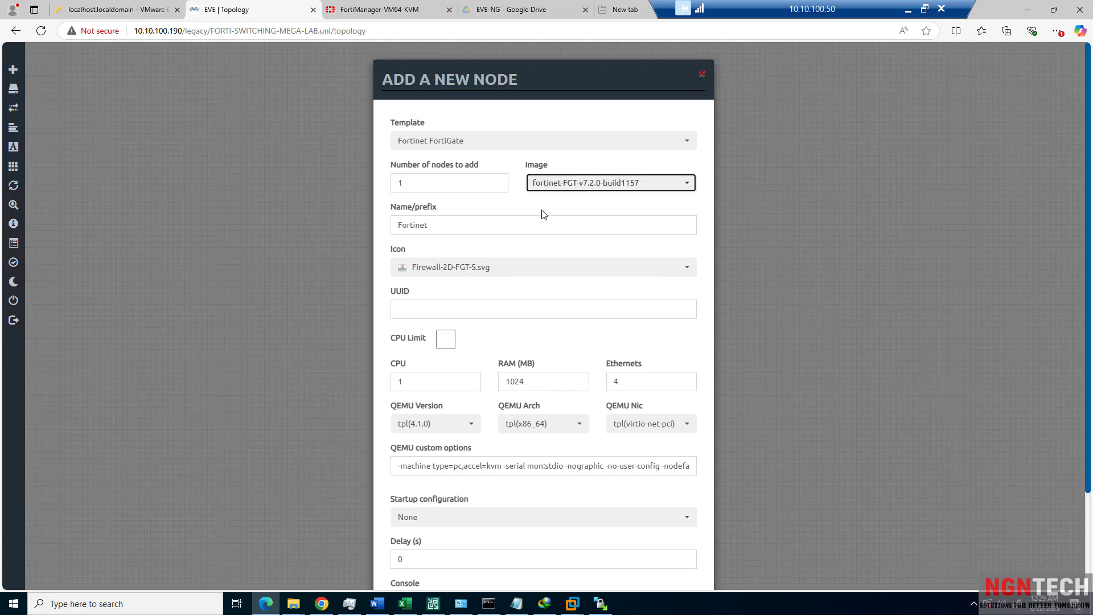
{"action": "scroll", "coordinate": [461, 400], "scroll_direction": "down", "scroll_amount": 2}
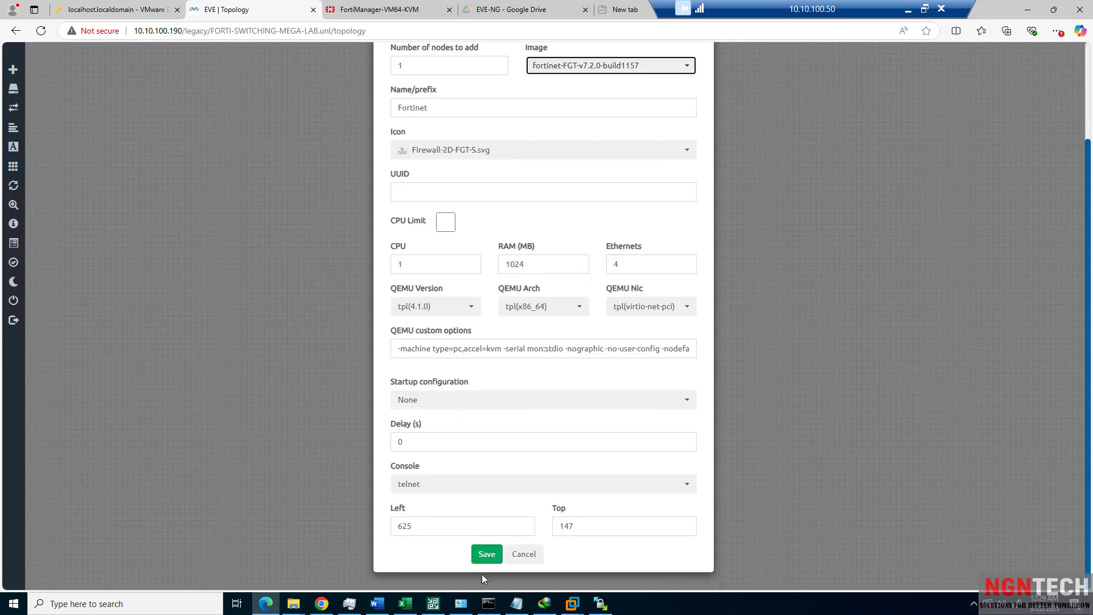
{"action": "left_click", "coordinate": [523, 554]}
Start adding a new network near the top of the canvas, with type Management(Cloud0).
{"action": "right_click", "coordinate": [297, 194]}
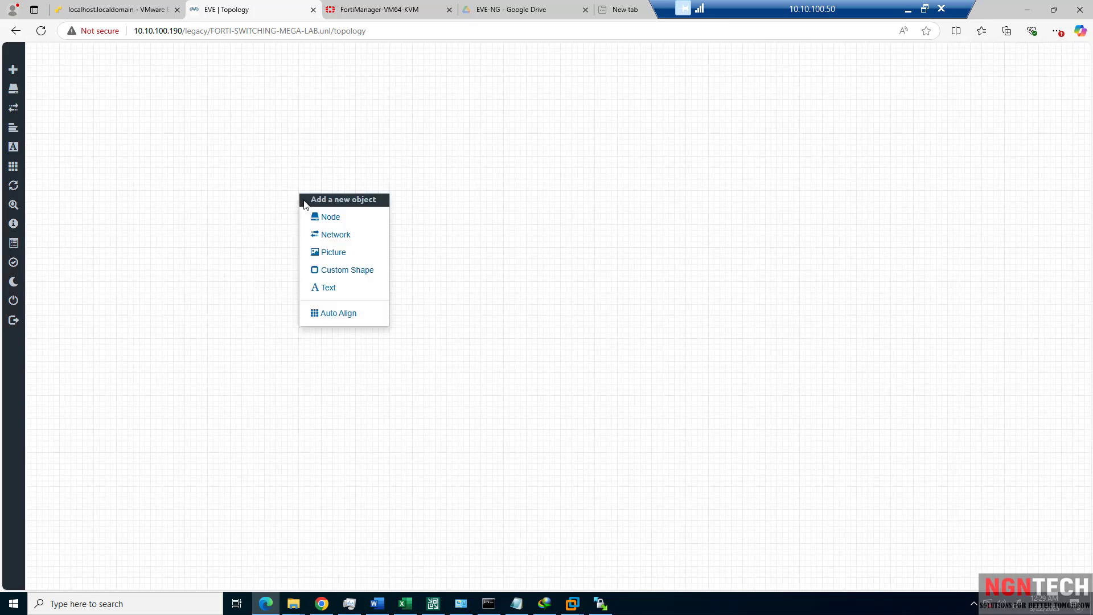
{"action": "right_click", "coordinate": [311, 120]}
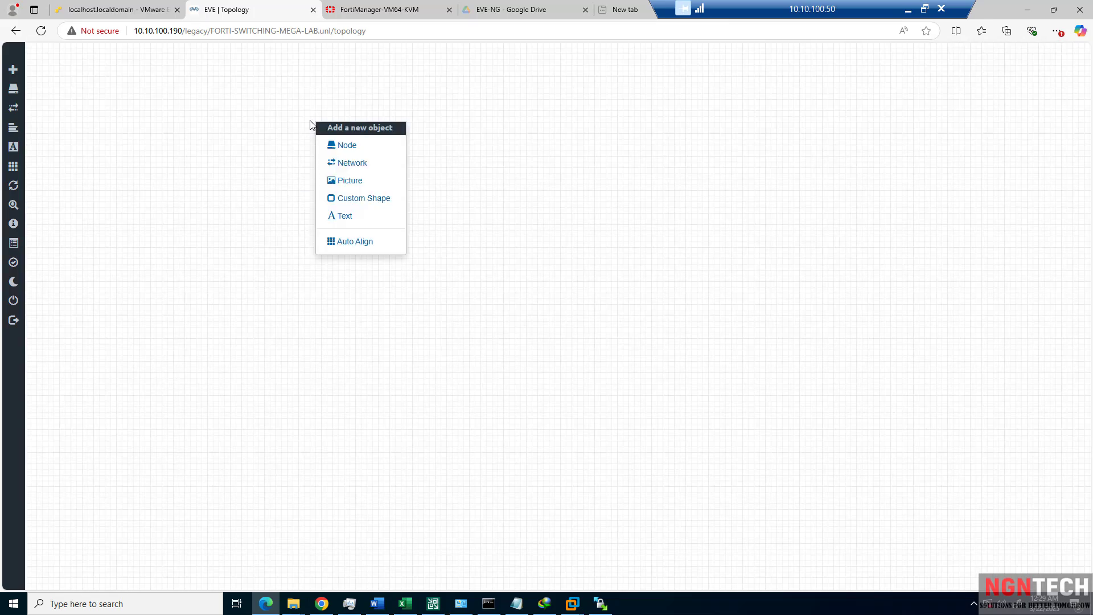
{"action": "left_click", "coordinate": [351, 165]}
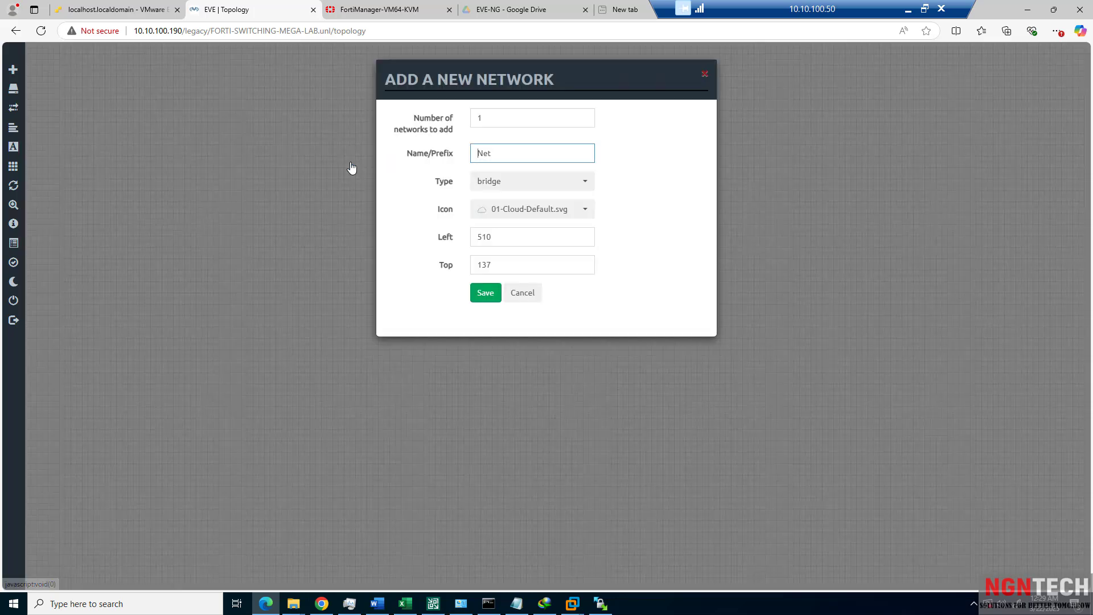
{"action": "left_click", "coordinate": [495, 184]}
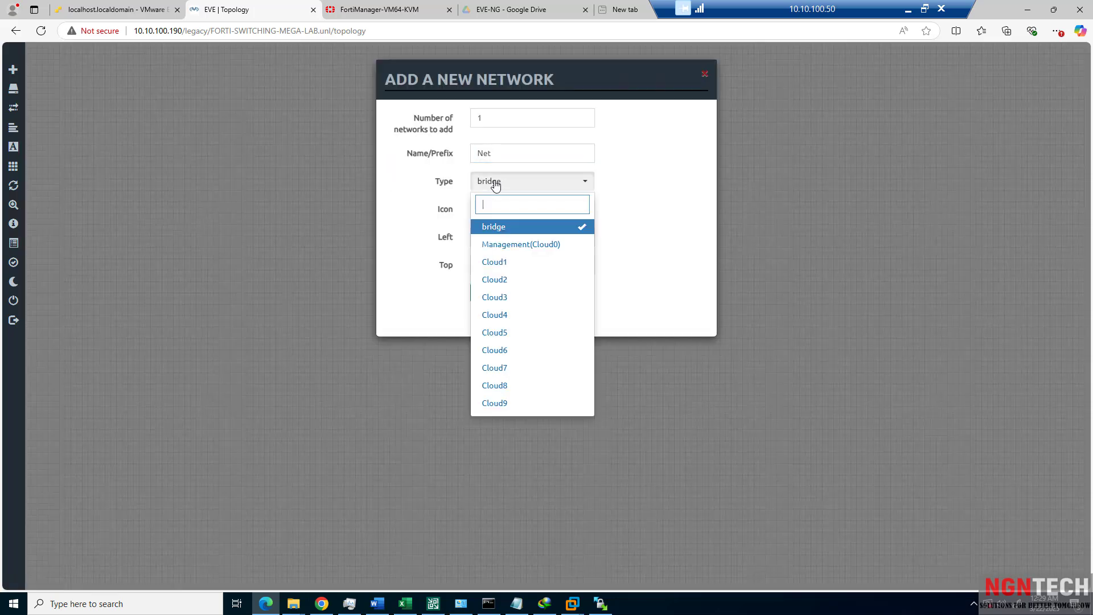
{"action": "left_click", "coordinate": [505, 246]}
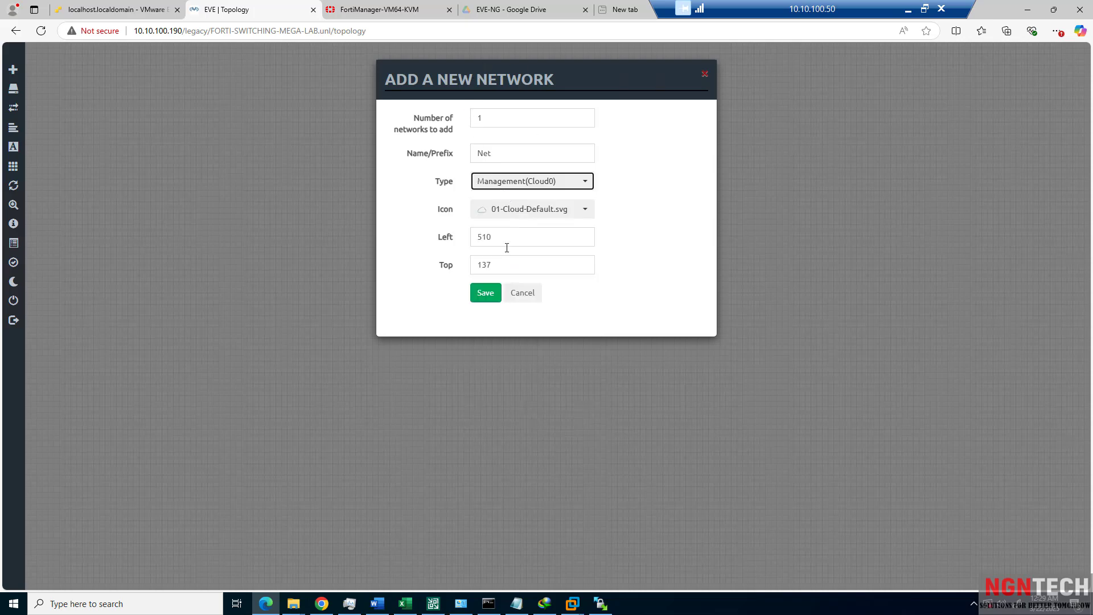
Name the cloud ISP-CIR-LINE, save it, and move it slightly higher on the canvas.
{"action": "double_click", "coordinate": [504, 150]}
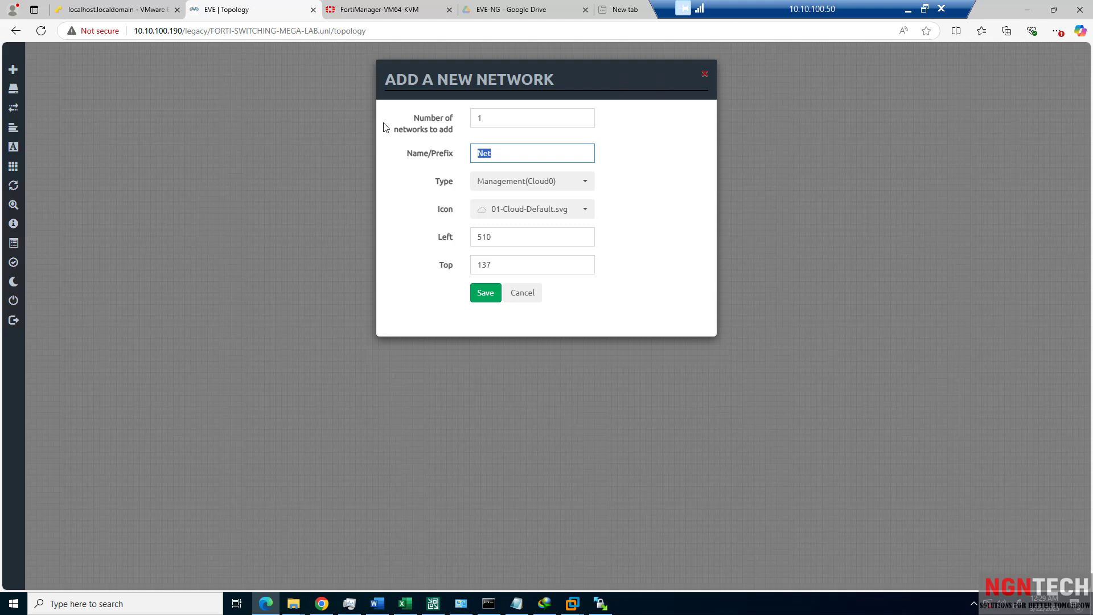
{"action": "type", "text": "ISP"}
{"action": "key", "text": "BackSpace"}
{"action": "key", "text": "BackSpace"}
{"action": "type", "text": "S"}
{"action": "key", "text": "Return"}
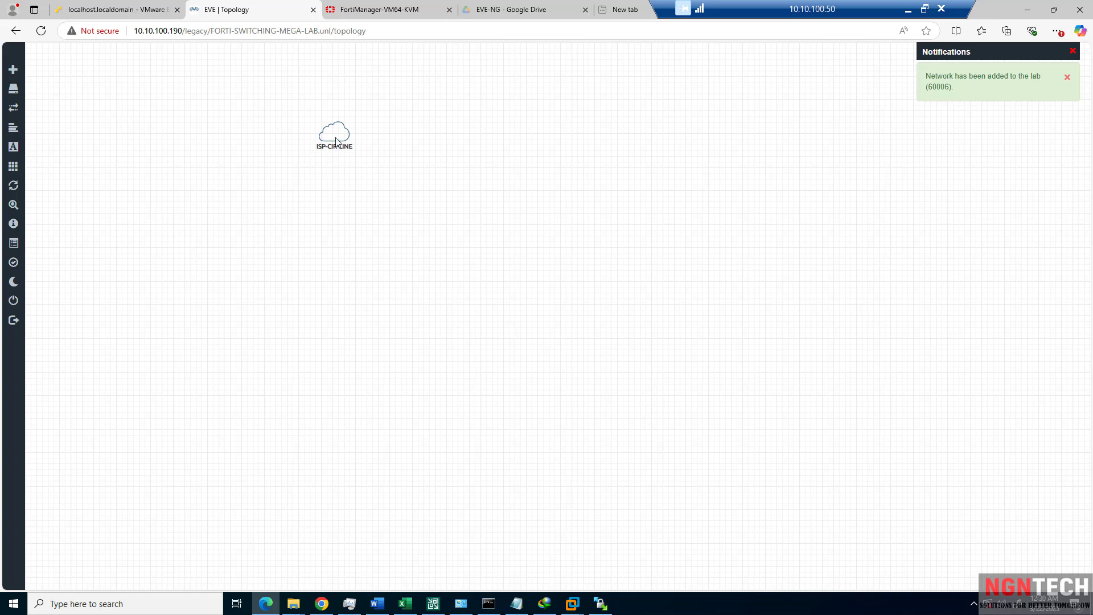
{"action": "left_click_drag", "start_coordinate": [336, 142], "coordinate": [337, 101]}
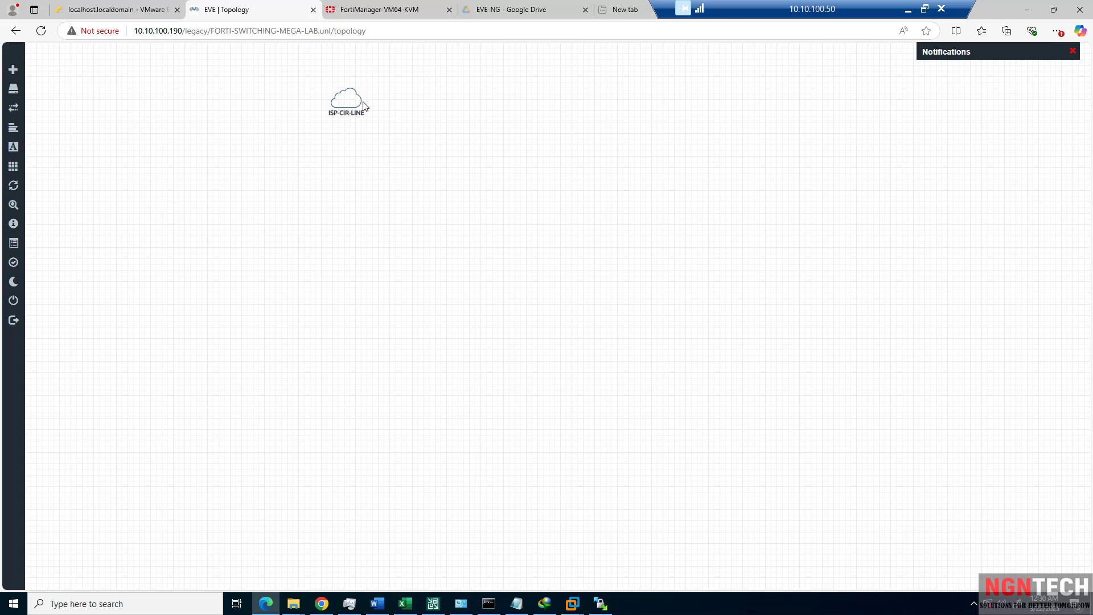
{"action": "right_click", "coordinate": [354, 178]}
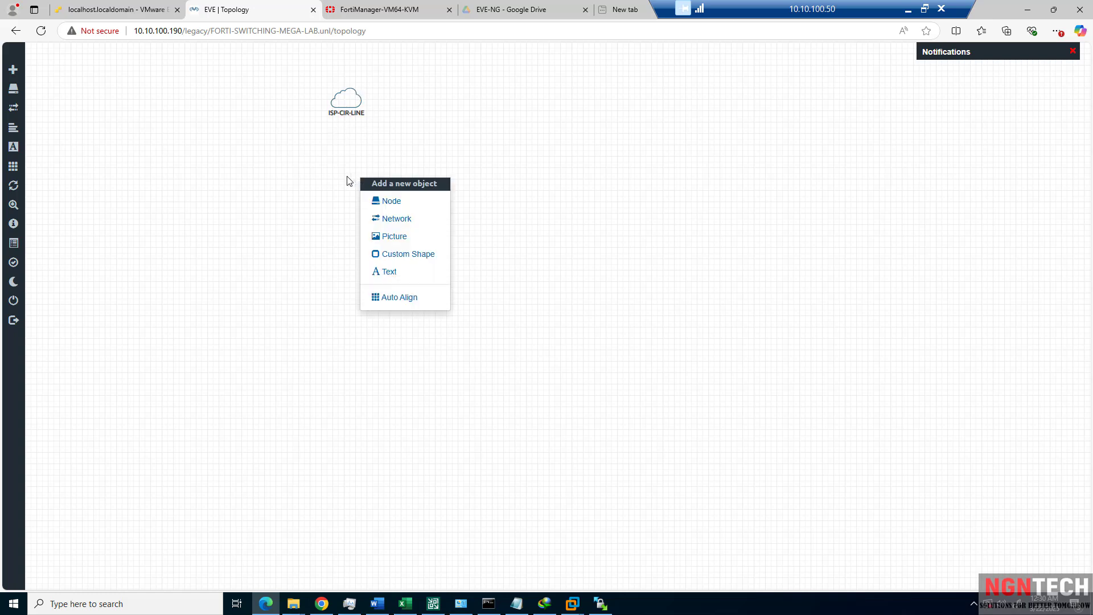
{"action": "left_click", "coordinate": [304, 175]}
In the ESXi Host Client, open the EVE-NG VM's Edit settings and review Network Adapter 1's VM Network.
{"action": "left_click", "coordinate": [120, 13]}
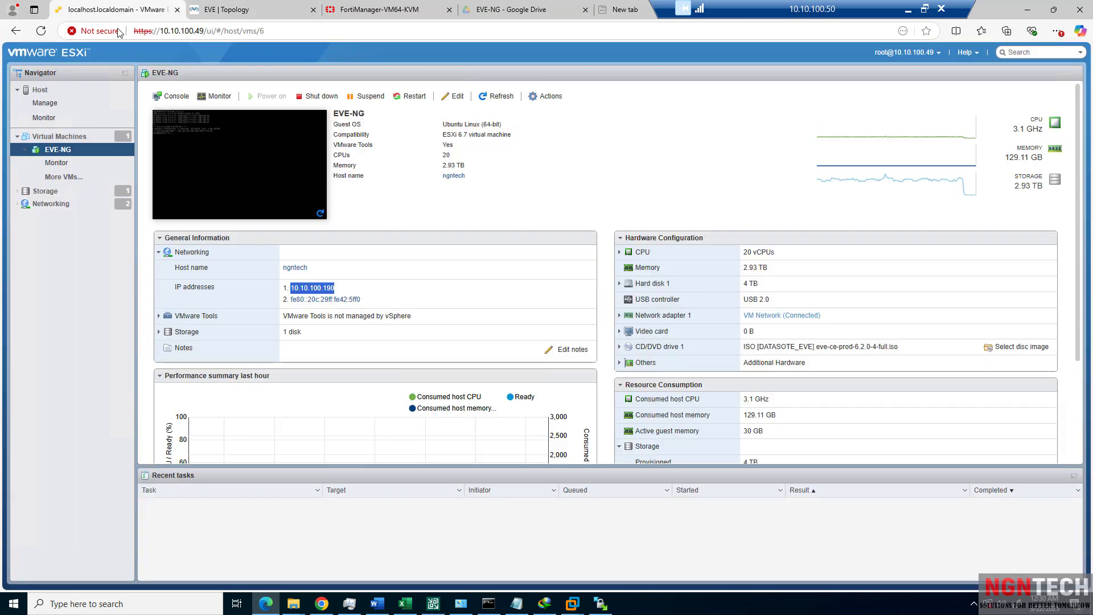
{"action": "left_click", "coordinate": [108, 192]}
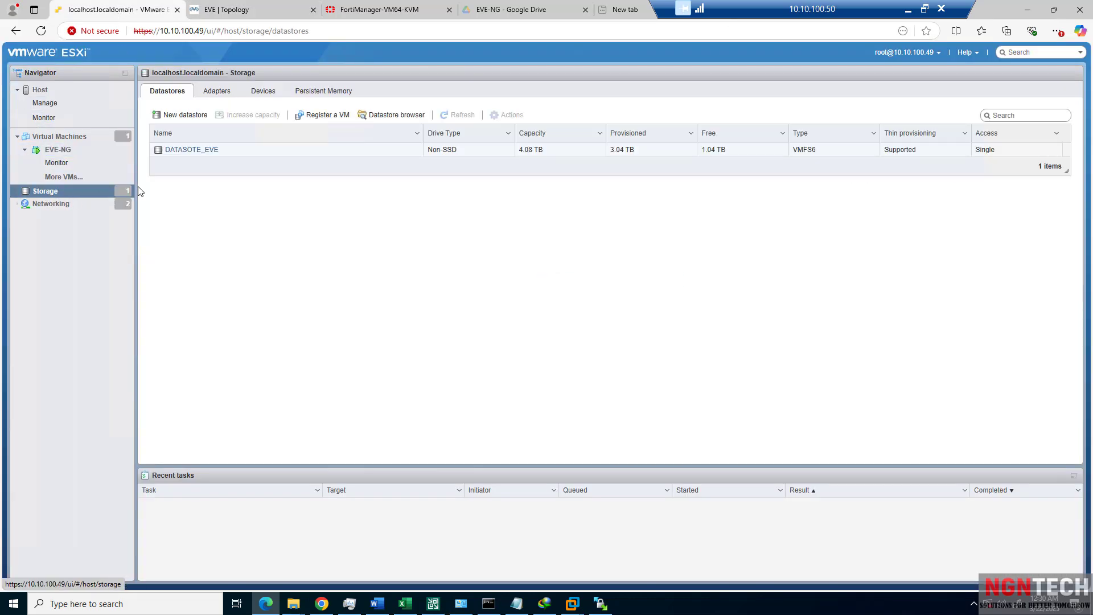
{"action": "left_click", "coordinate": [62, 149]}
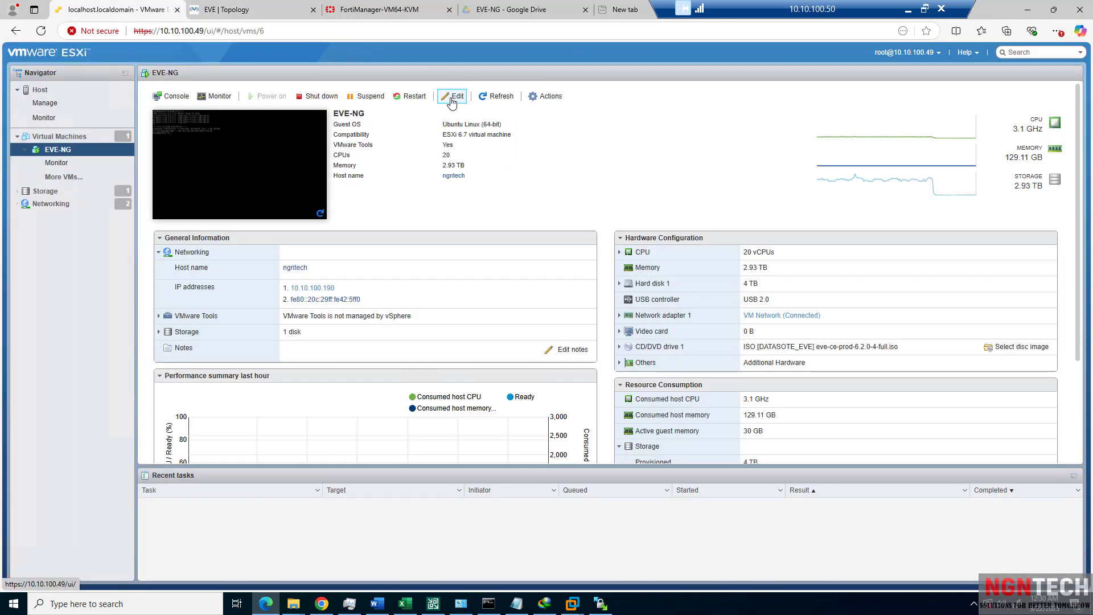
{"action": "left_click", "coordinate": [452, 98]}
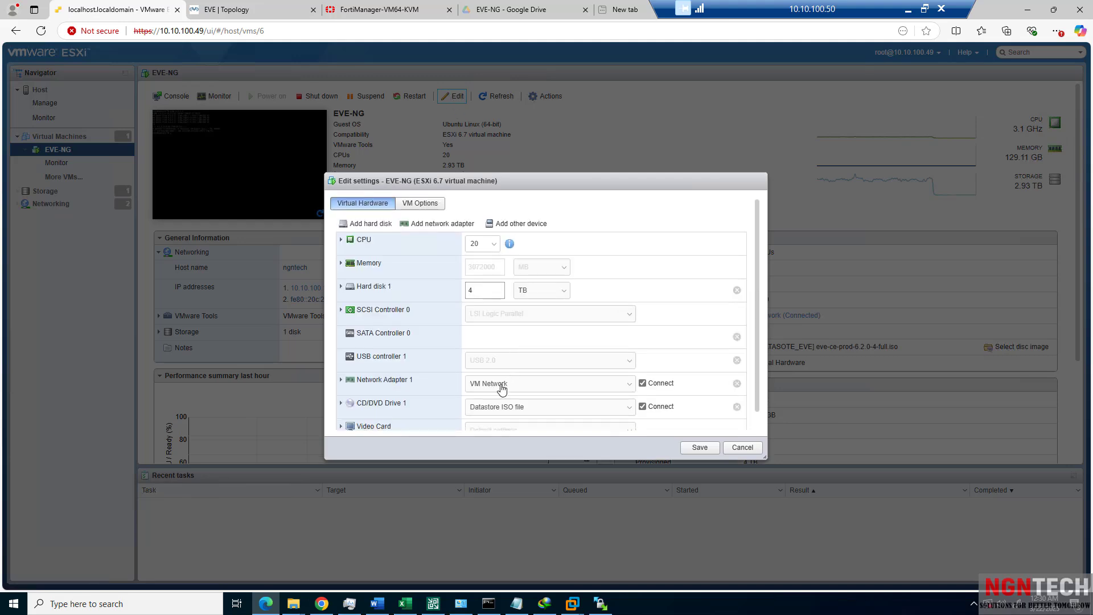
{"action": "left_click", "coordinate": [501, 388]}
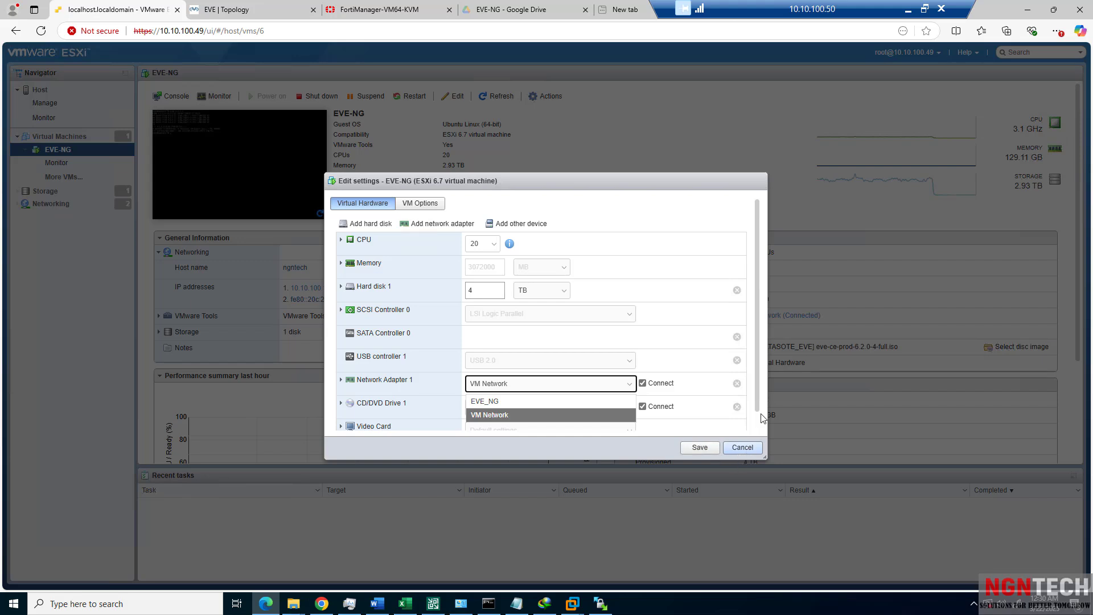
{"action": "double_click", "coordinate": [195, 32]}
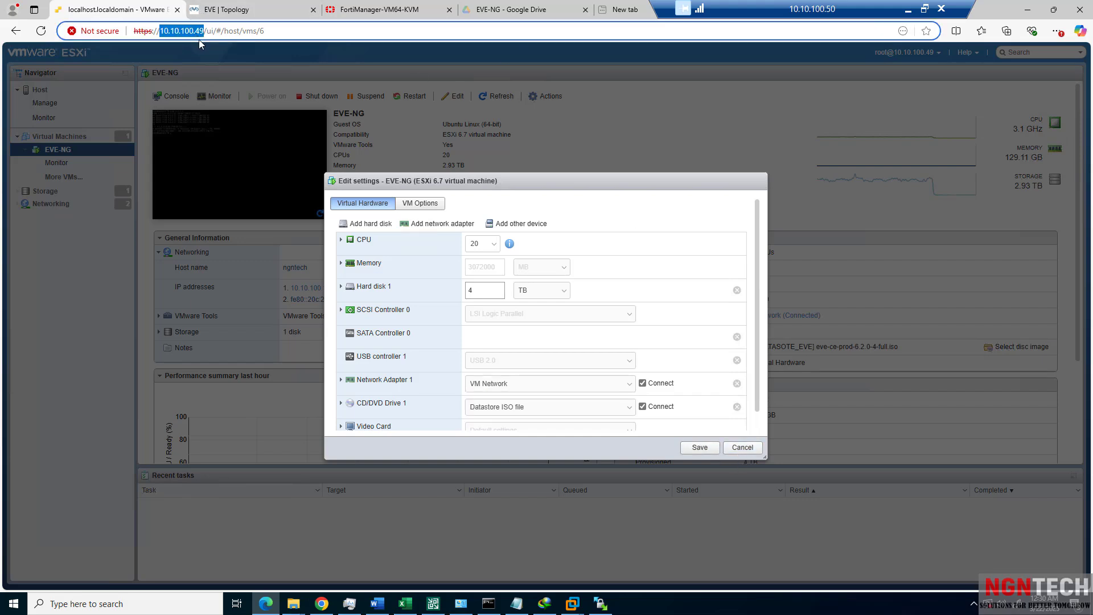
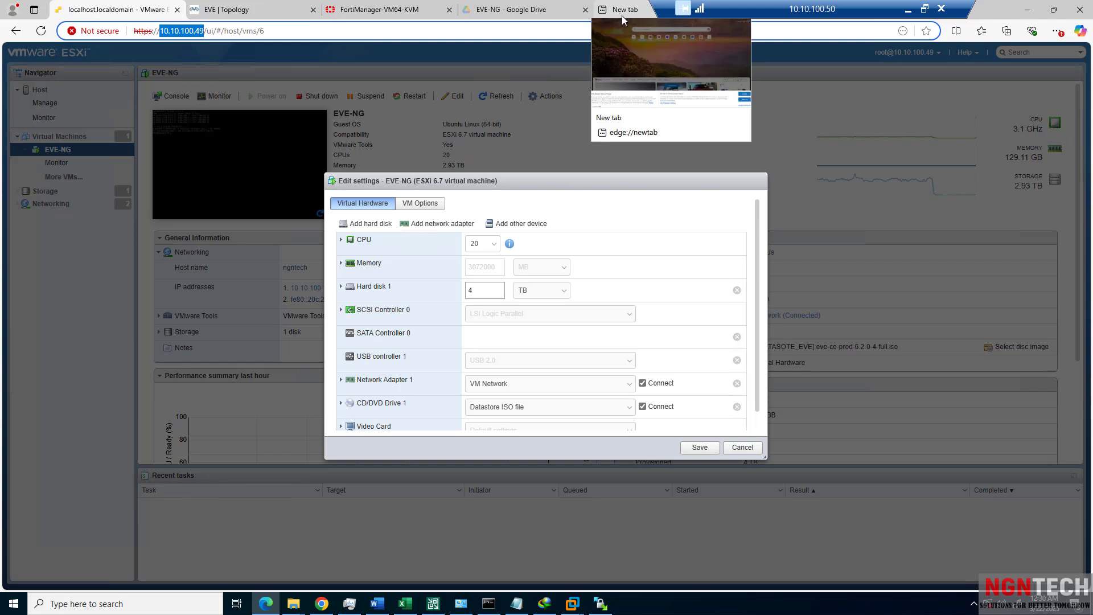
Add a Fortinet FortiGate node using the fortinet-FGT-v7.2.0-build1157 image to the lab.
{"action": "left_click", "coordinate": [254, 12]}
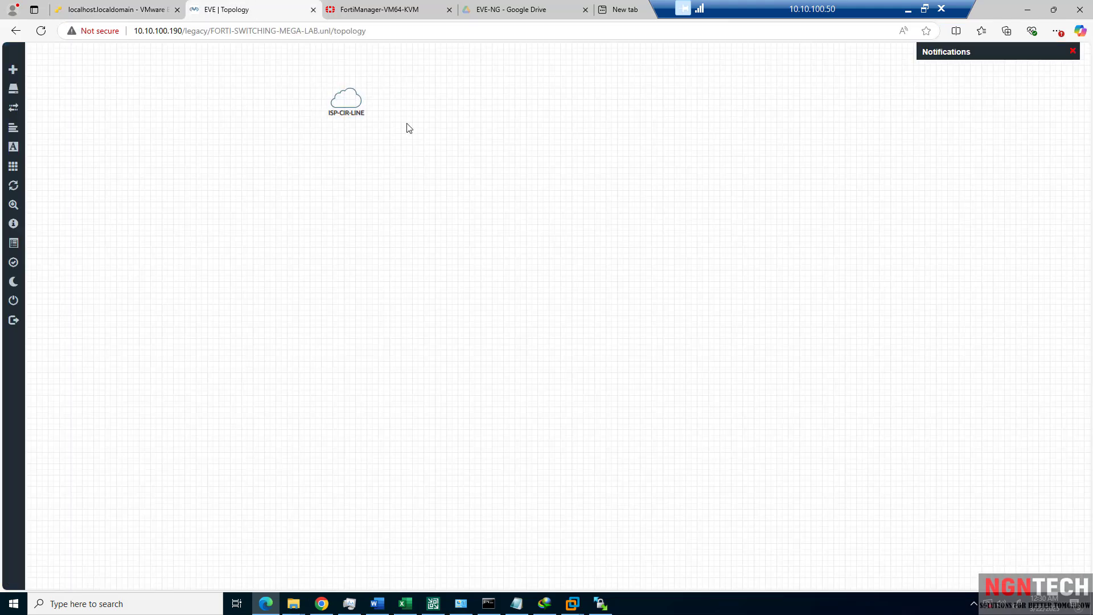
{"action": "left_click_drag", "start_coordinate": [359, 98], "coordinate": [387, 85]}
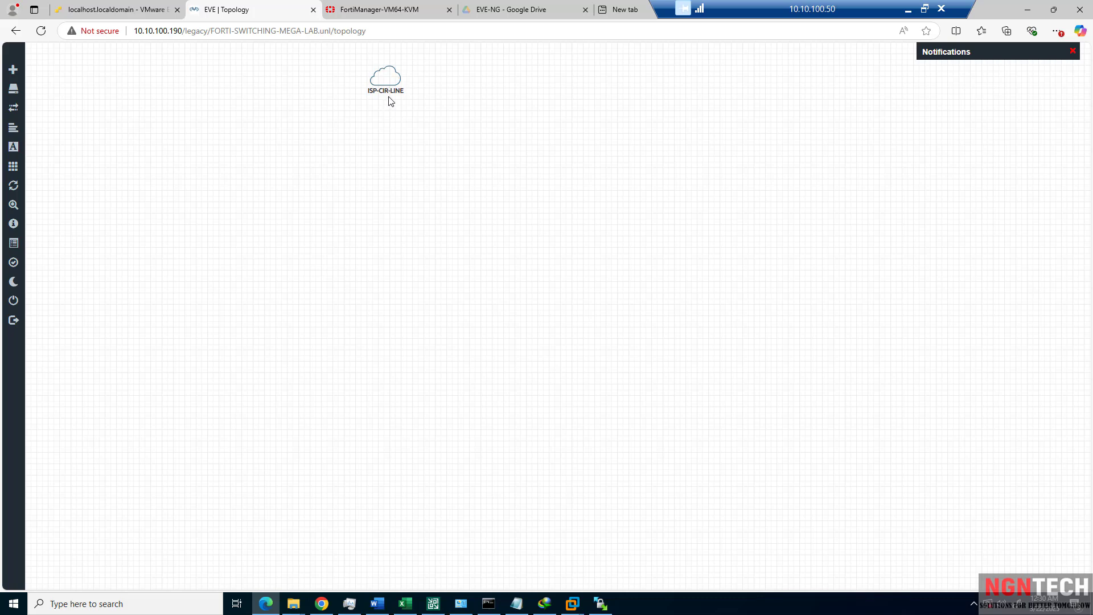
{"action": "right_click", "coordinate": [401, 175]}
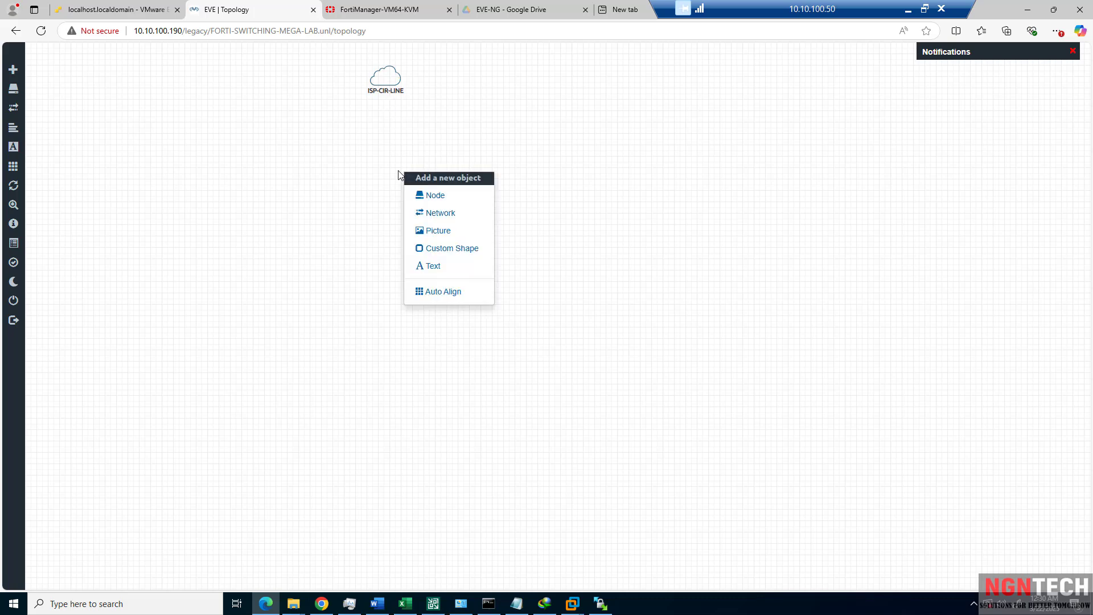
{"action": "left_click", "coordinate": [441, 203]}
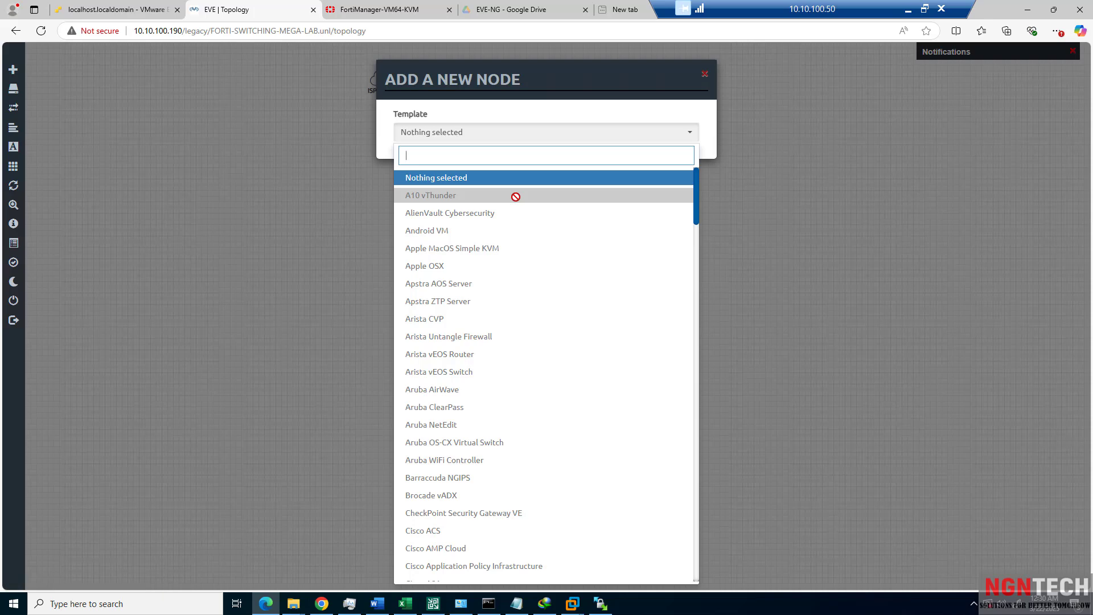
{"action": "type", "text": "fort"}
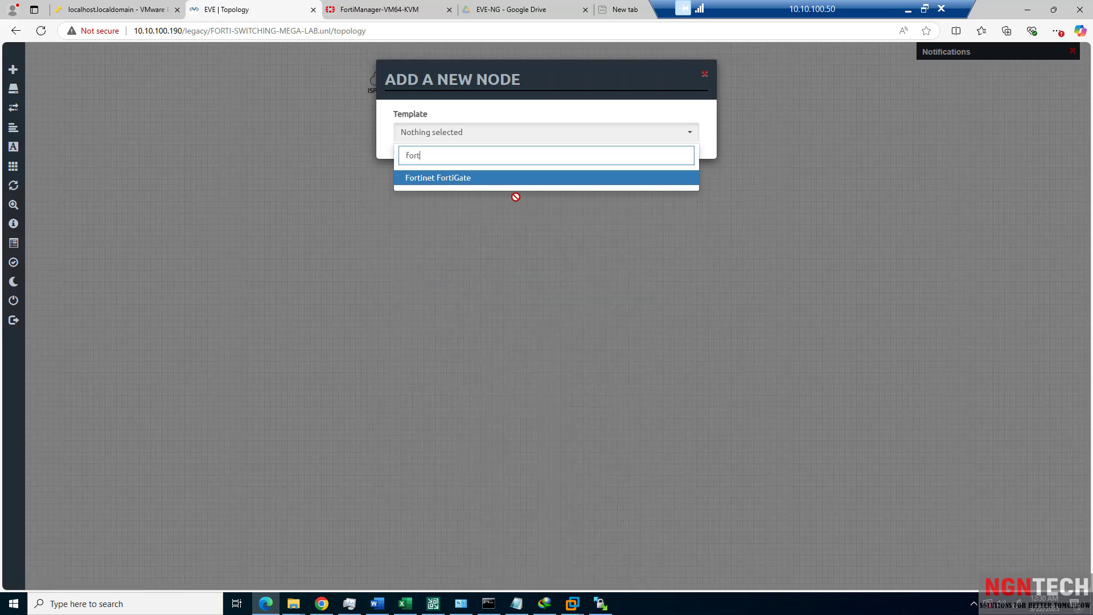
{"action": "left_click", "coordinate": [439, 178]}
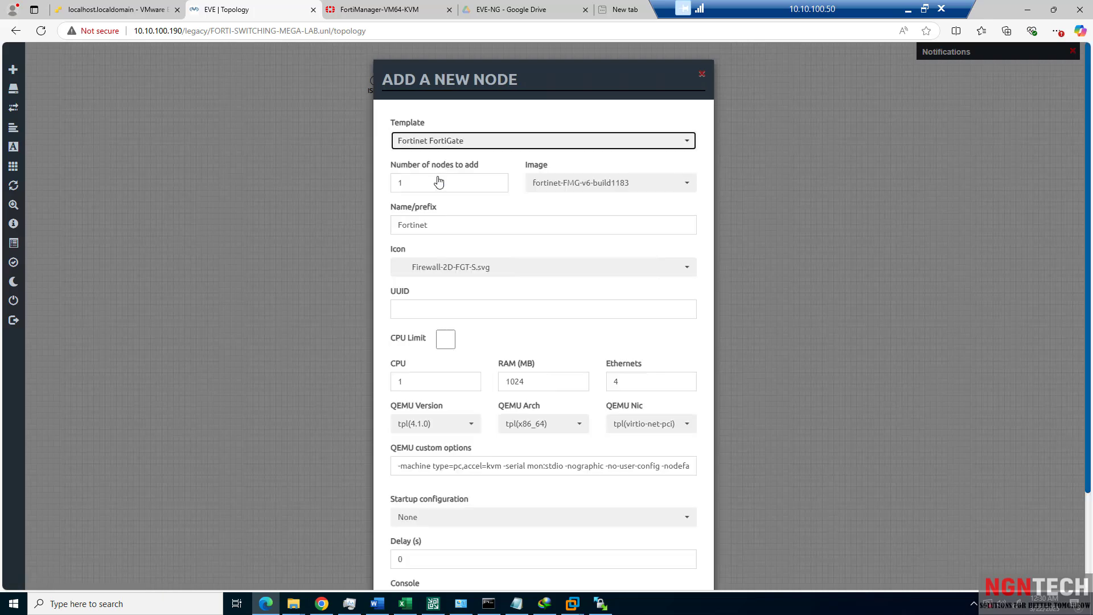
{"action": "left_click", "coordinate": [567, 182]}
{"action": "left_click", "coordinate": [579, 204]}
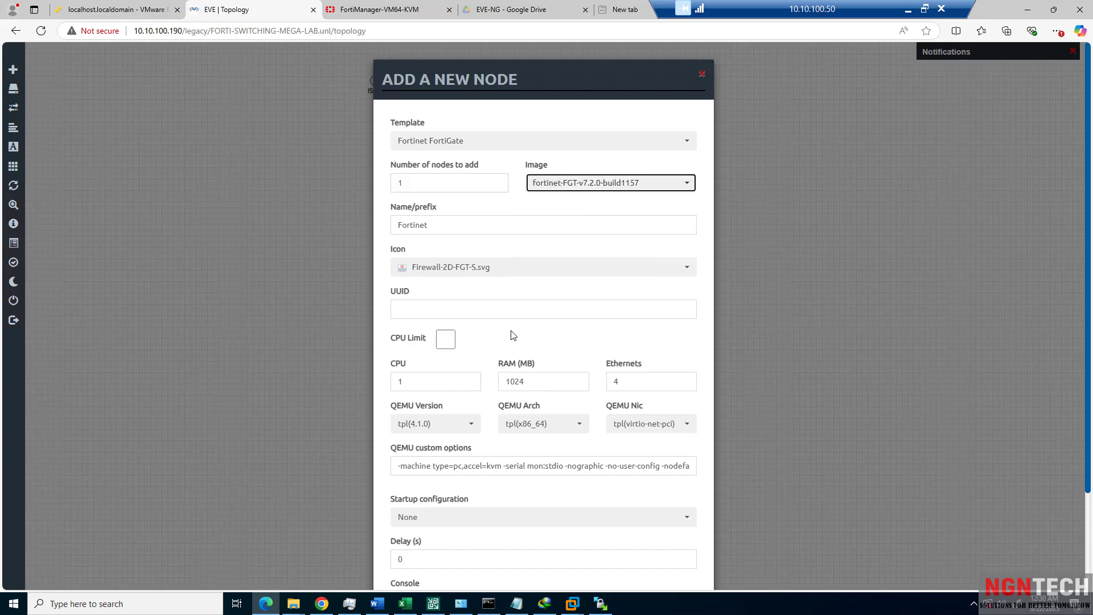
{"action": "scroll", "coordinate": [468, 406], "scroll_direction": "down", "scroll_amount": 2}
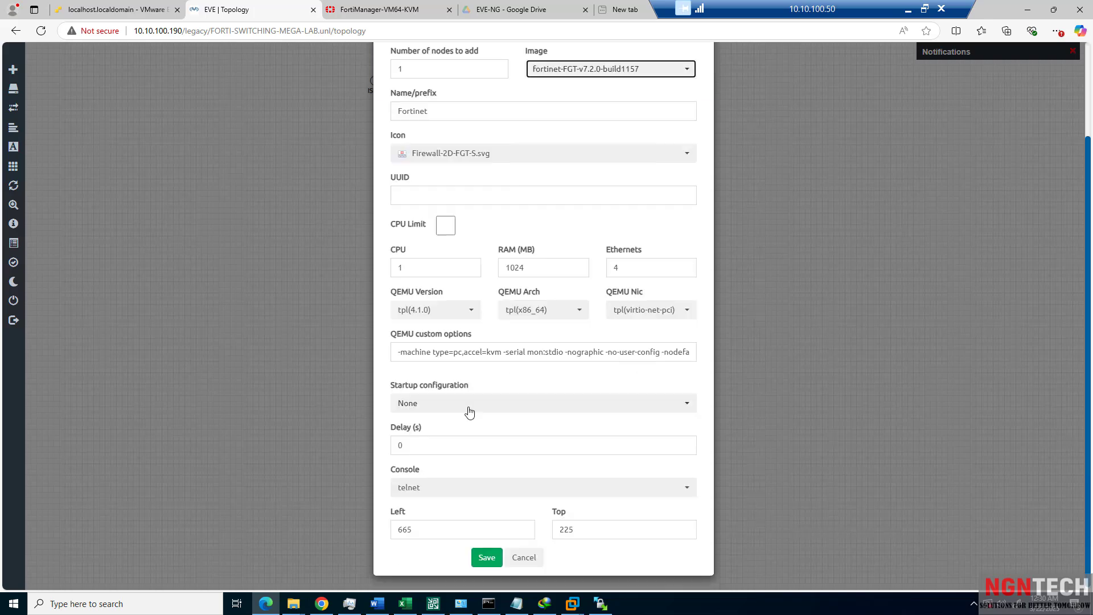
{"action": "left_click", "coordinate": [488, 559]}
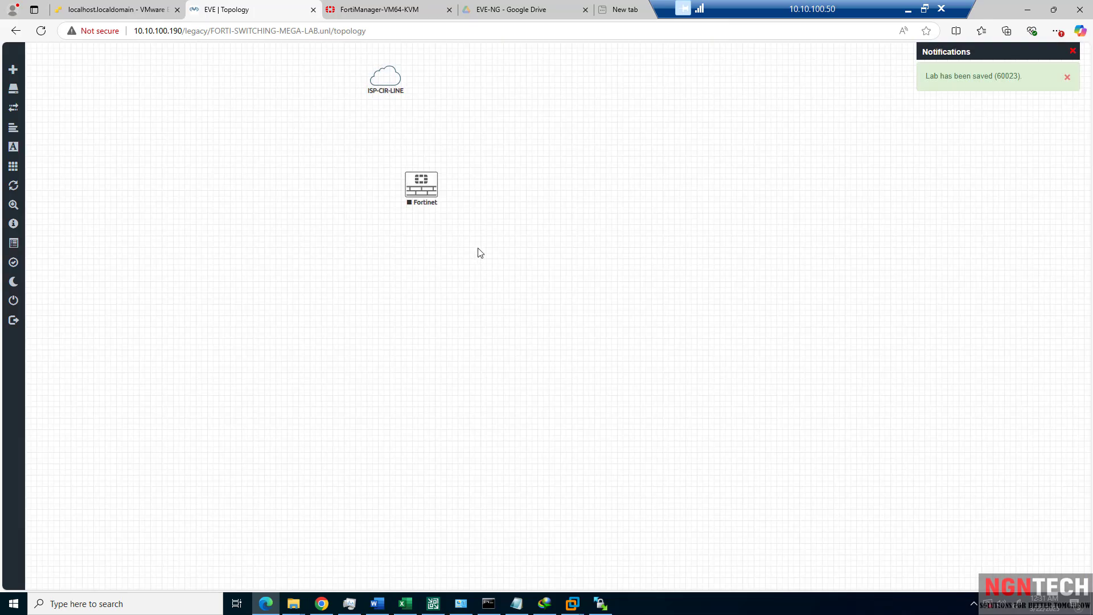
Position the Fortinet node directly below the ISP-CIR-LINE cloud.
{"action": "left_click_drag", "start_coordinate": [413, 180], "coordinate": [382, 157]}
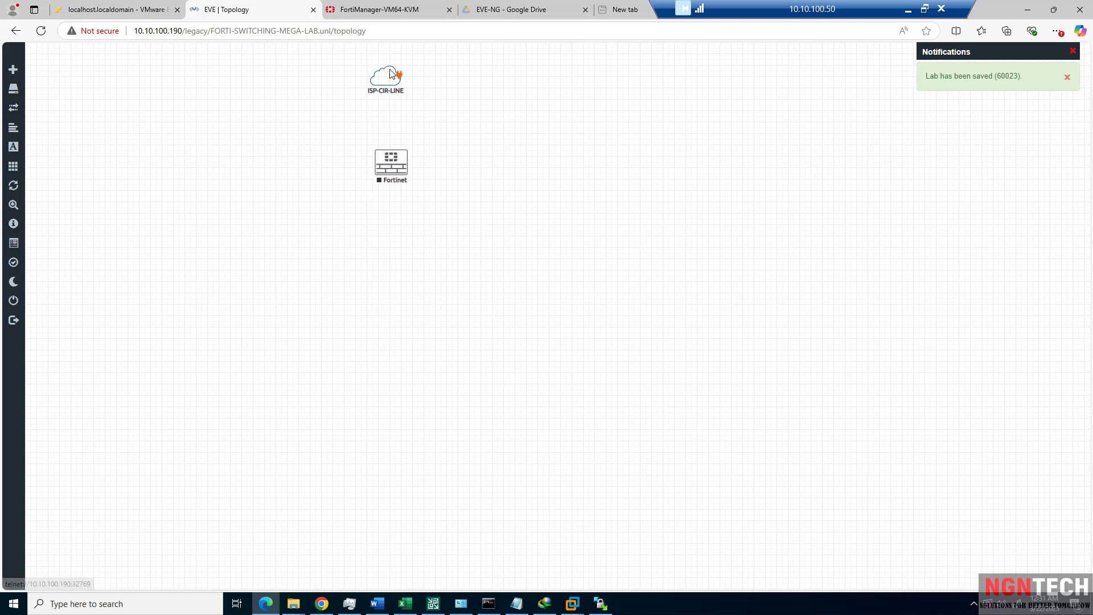
{"action": "left_click_drag", "start_coordinate": [385, 76], "coordinate": [352, 66]}
{"action": "left_click_drag", "start_coordinate": [387, 167], "coordinate": [348, 151]}
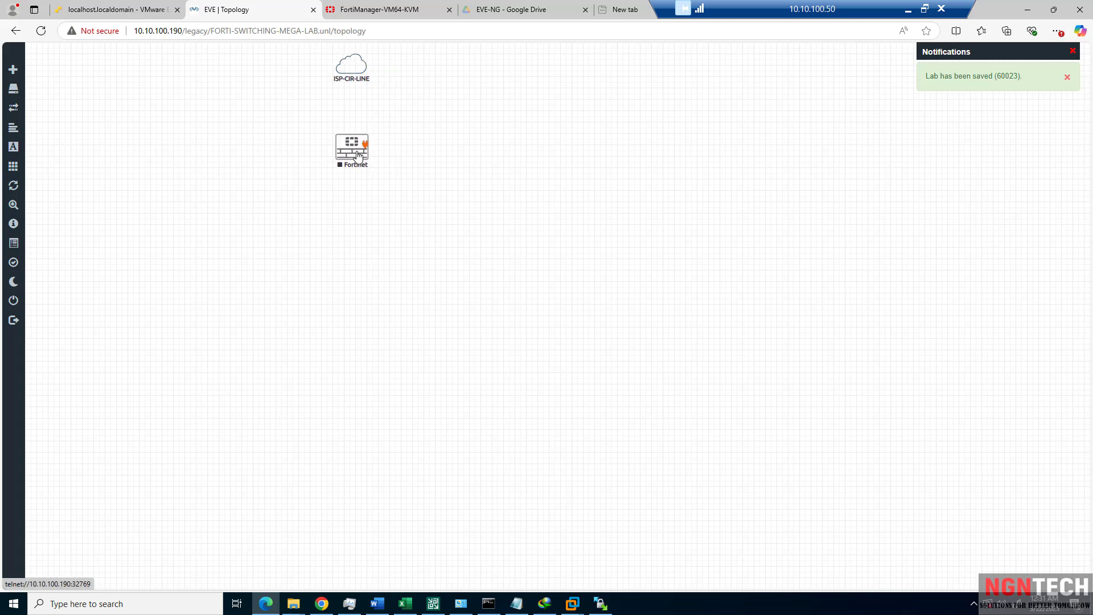
Add a DATACNTER-TIER-1 text label to the canvas.
{"action": "right_click", "coordinate": [419, 85]}
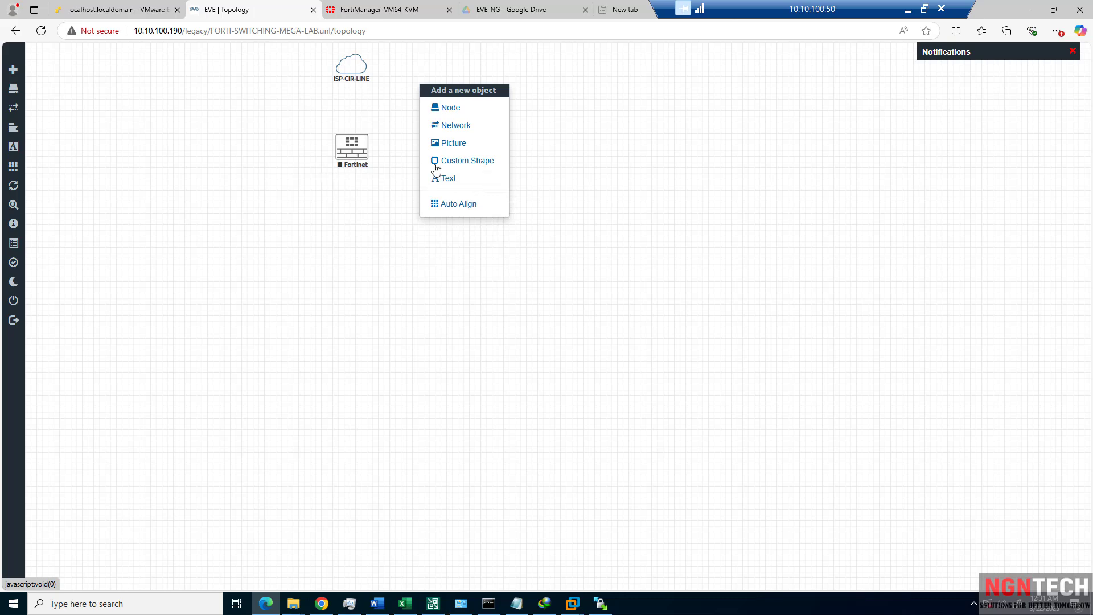
{"action": "left_click", "coordinate": [471, 181]}
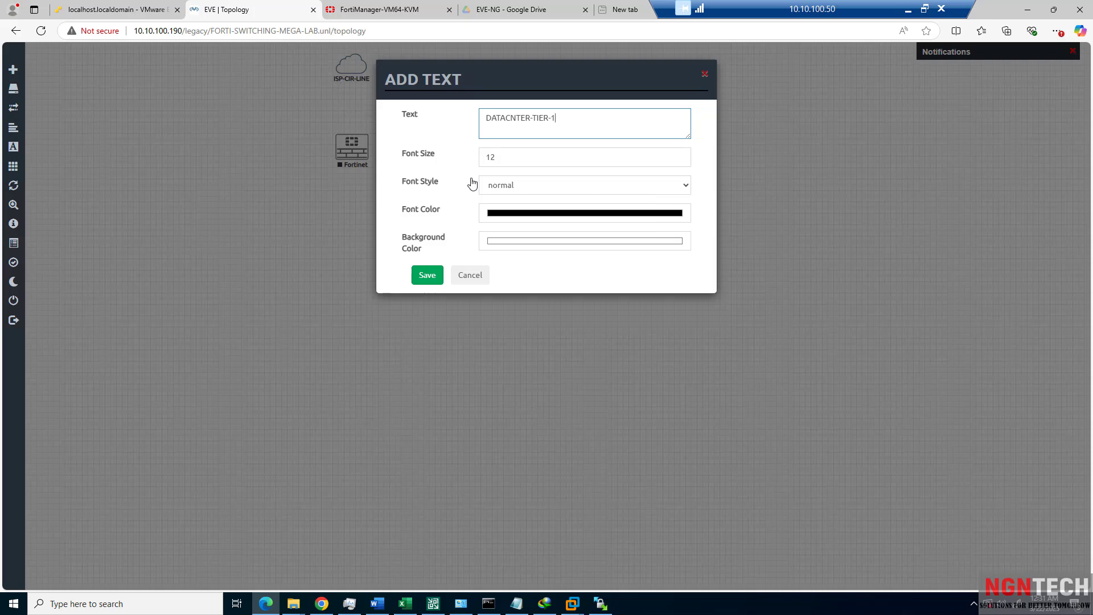
{"action": "left_click", "coordinate": [426, 277]}
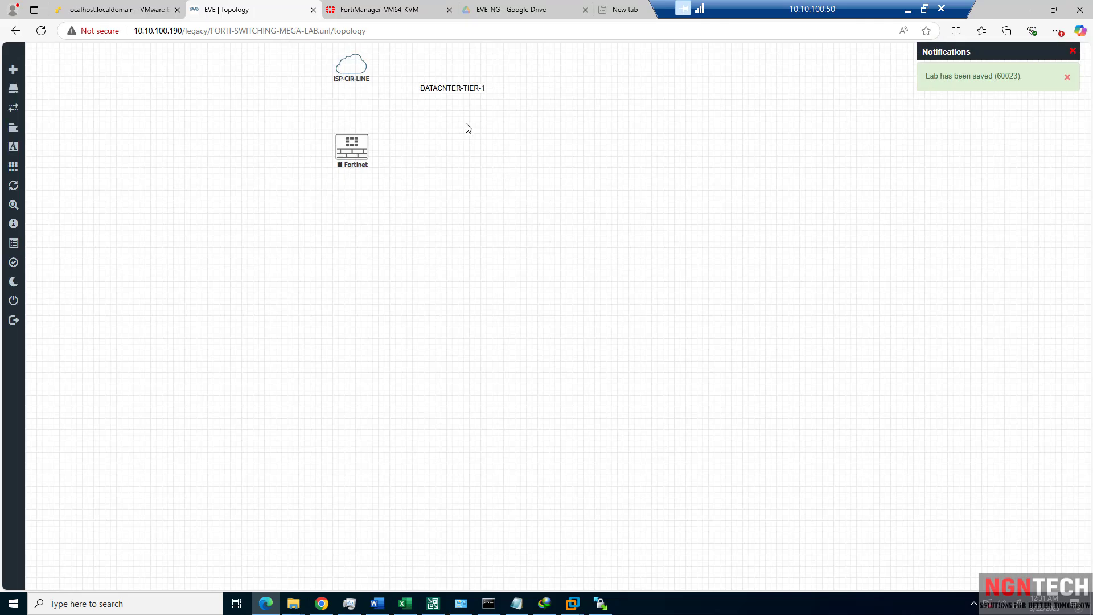
{"action": "left_click_drag", "start_coordinate": [454, 90], "coordinate": [452, 89]}
Change the DATACNTER-TIER-1 label's text colour.
{"action": "right_click", "coordinate": [452, 89]}
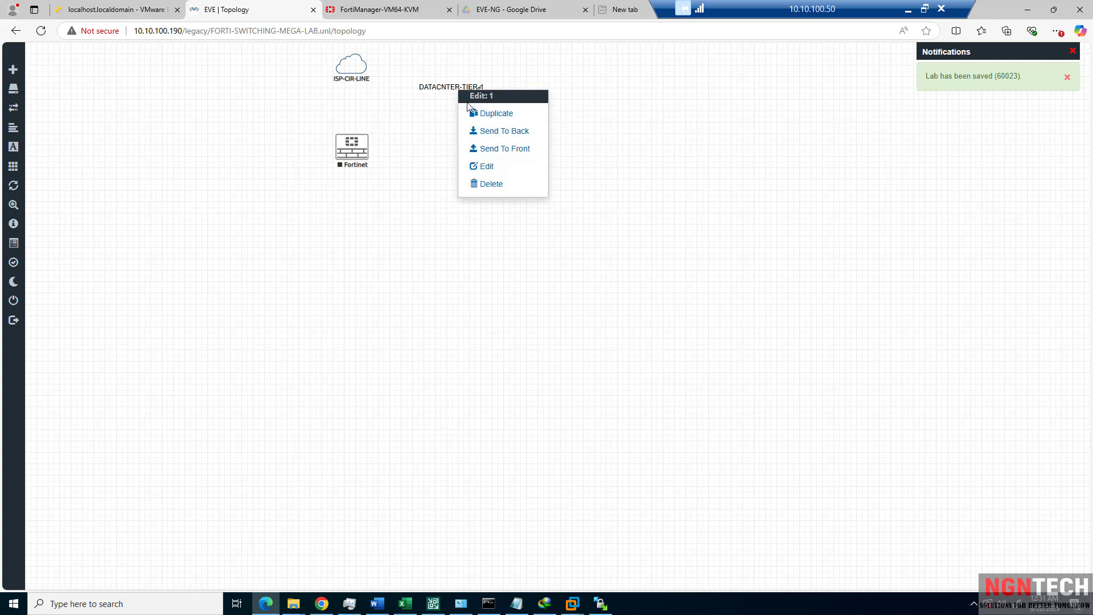
{"action": "left_click", "coordinate": [487, 166]}
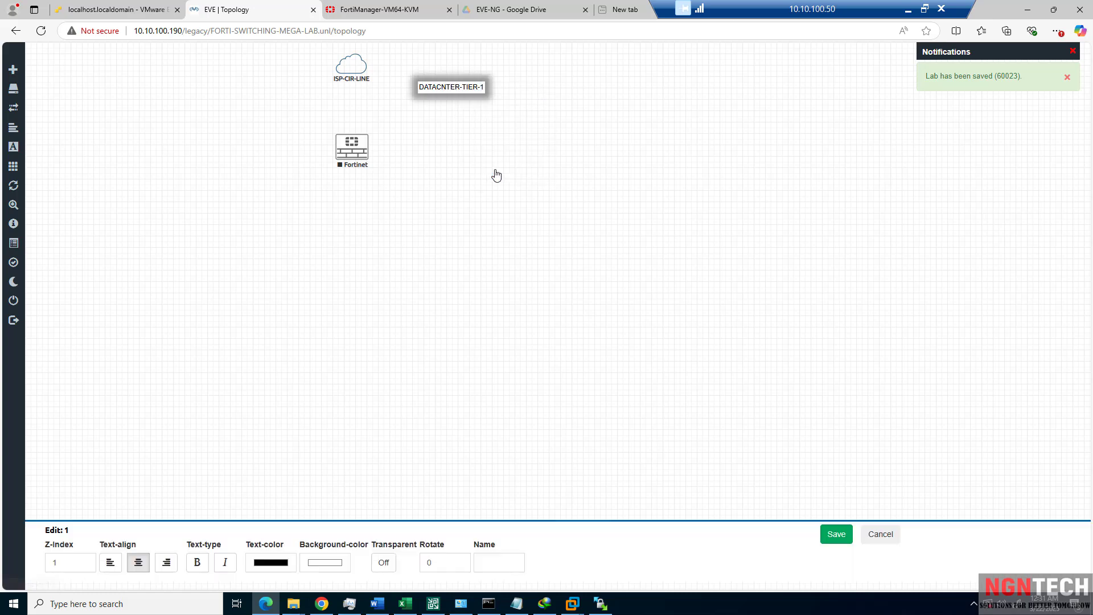
{"action": "left_click", "coordinate": [275, 570]}
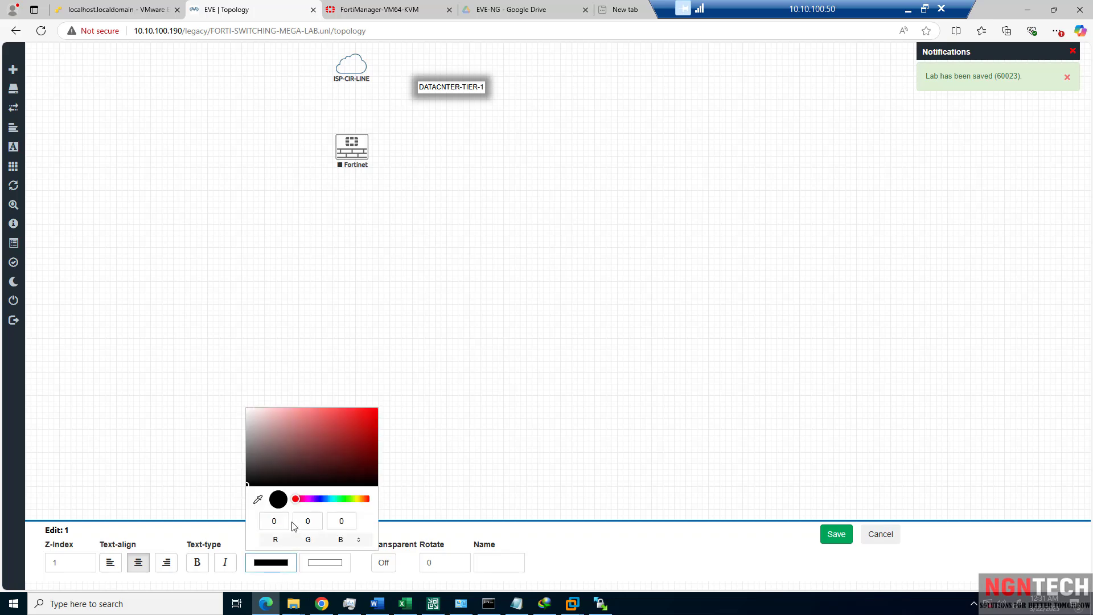
{"action": "left_click", "coordinate": [278, 473]}
{"action": "left_click", "coordinate": [847, 537]}
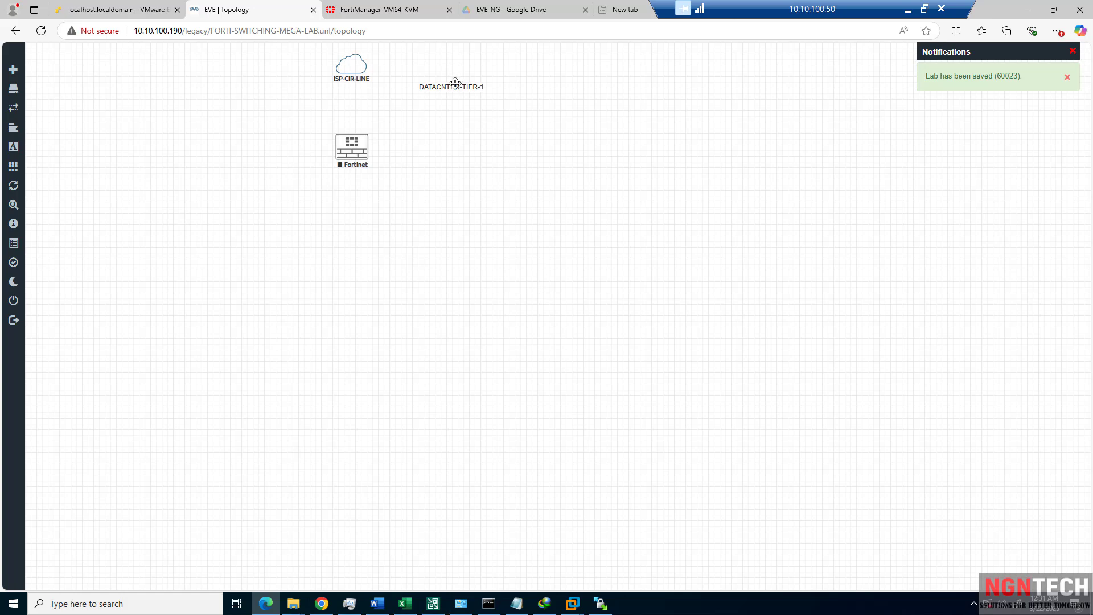
Move the label to the upper left and realign the cloud above the Fortinet node.
{"action": "left_click_drag", "start_coordinate": [456, 84], "coordinate": [230, 82]}
{"action": "left_click_drag", "start_coordinate": [237, 85], "coordinate": [223, 92]}
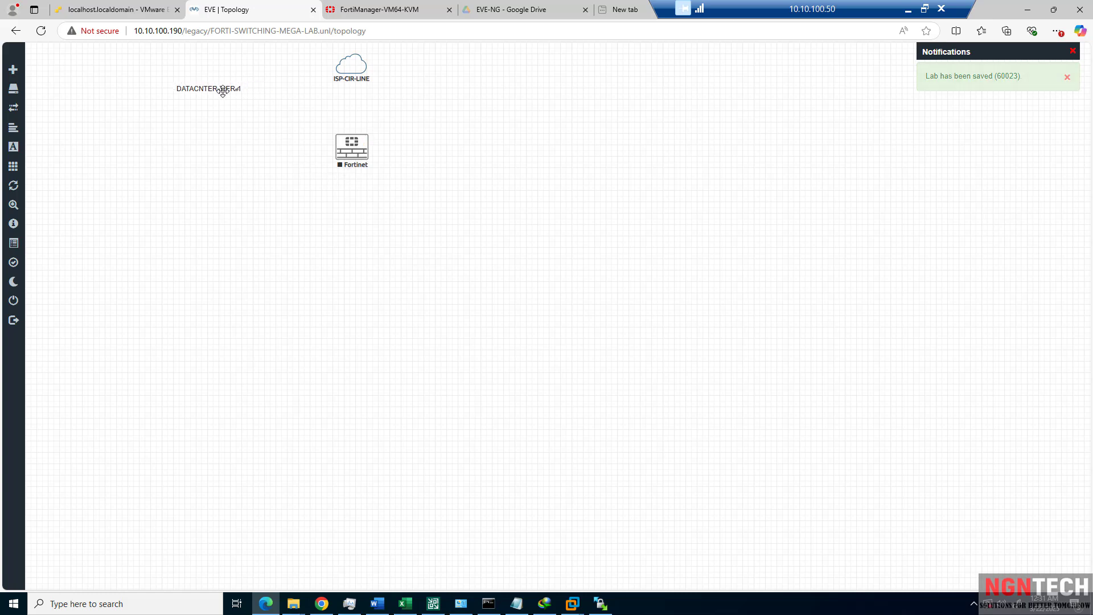
{"action": "left_click_drag", "start_coordinate": [343, 146], "coordinate": [329, 146]}
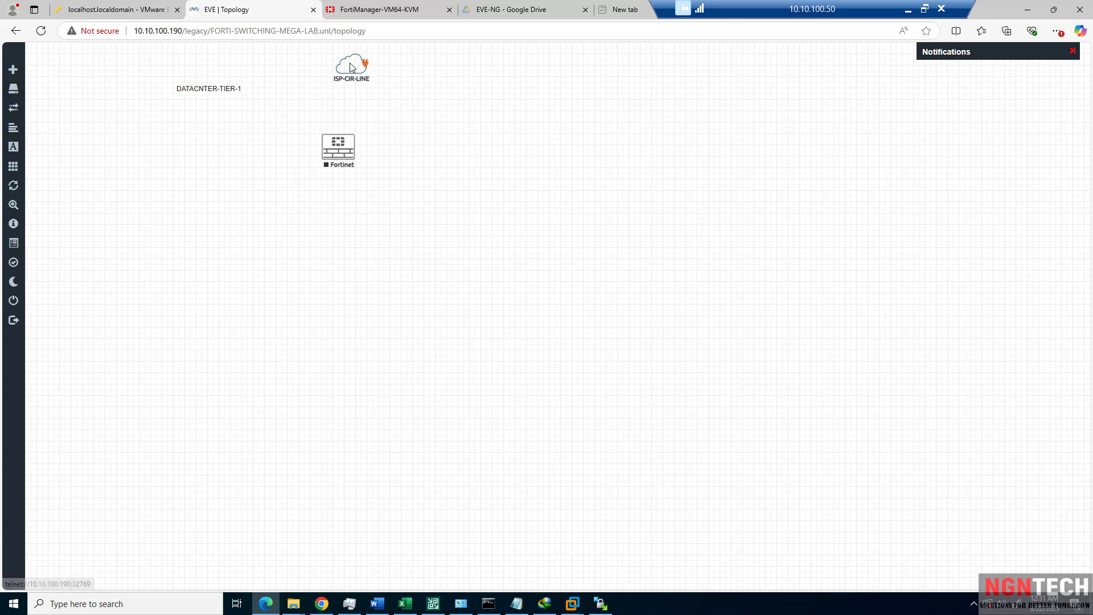
{"action": "left_click_drag", "start_coordinate": [351, 67], "coordinate": [326, 68]}
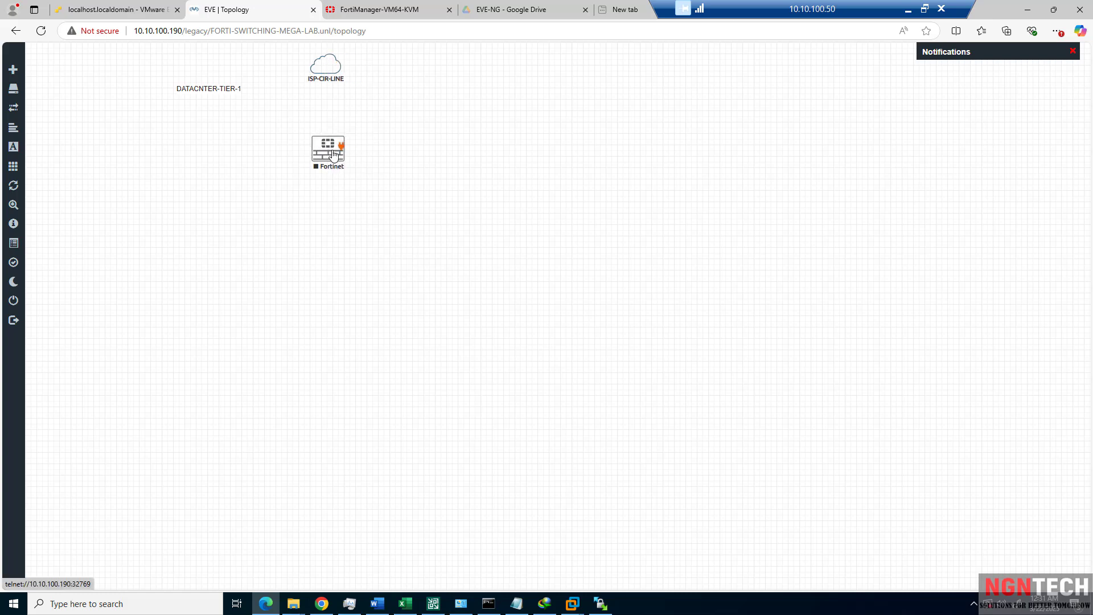
{"action": "mouse_move", "coordinate": [340, 68]}
{"action": "left_mouse_down"}
{"action": "mouse_move", "coordinate": [344, 97]}
{"action": "mouse_move", "coordinate": [346, 78]}
{"action": "left_mouse_up"}
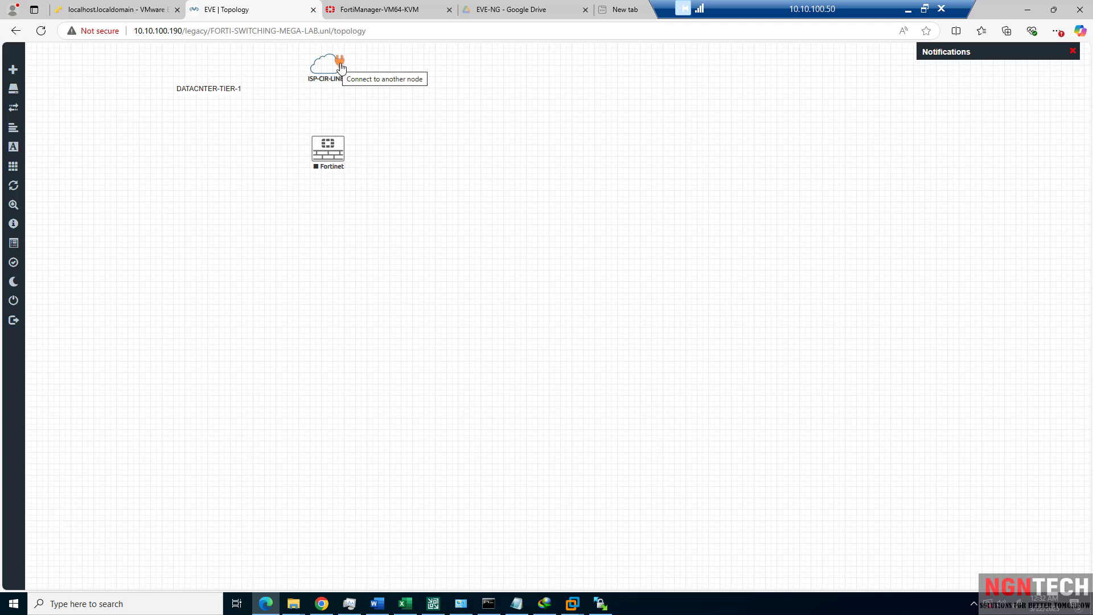
Connect the ISP-CIR-LINE cloud to Fortinet port1 and nudge the Fortinet node toward the cloud.
{"action": "left_click_drag", "start_coordinate": [340, 68], "coordinate": [342, 147]}
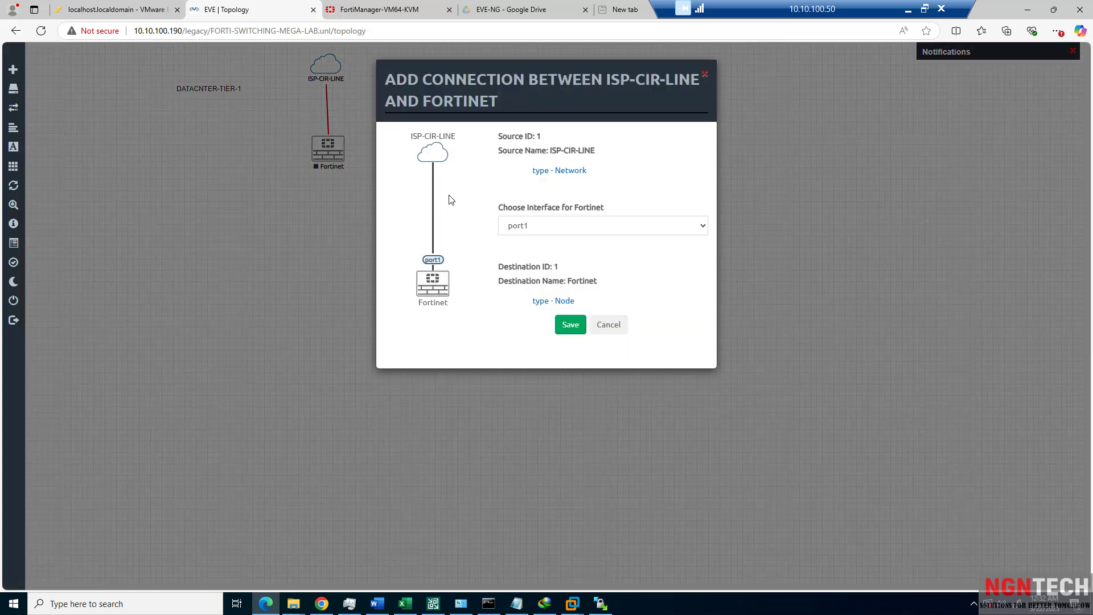
{"action": "left_click", "coordinate": [551, 226]}
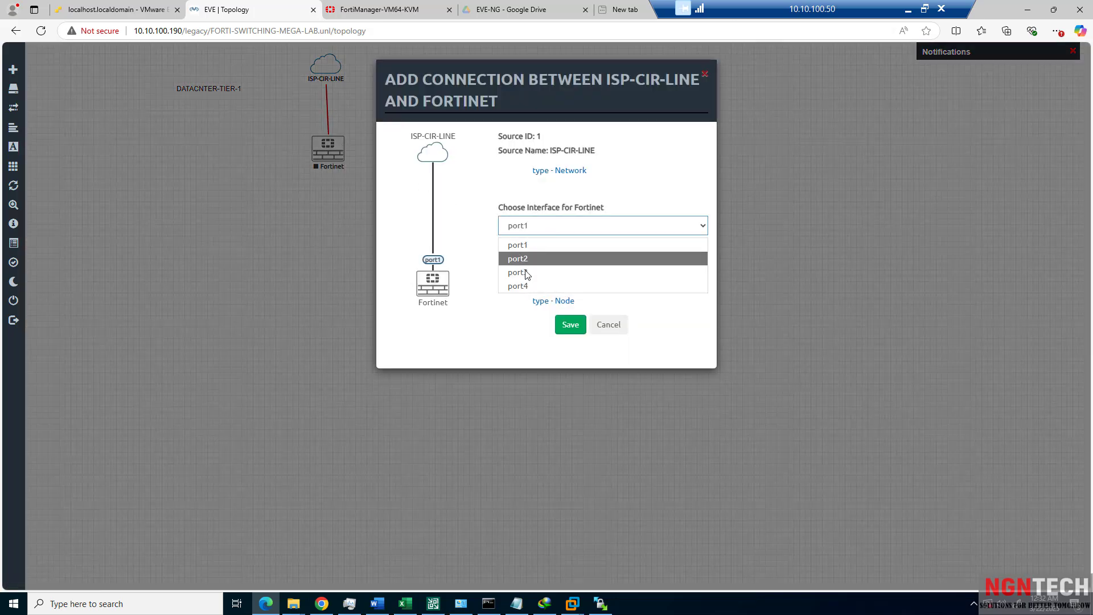
{"action": "left_click", "coordinate": [555, 246]}
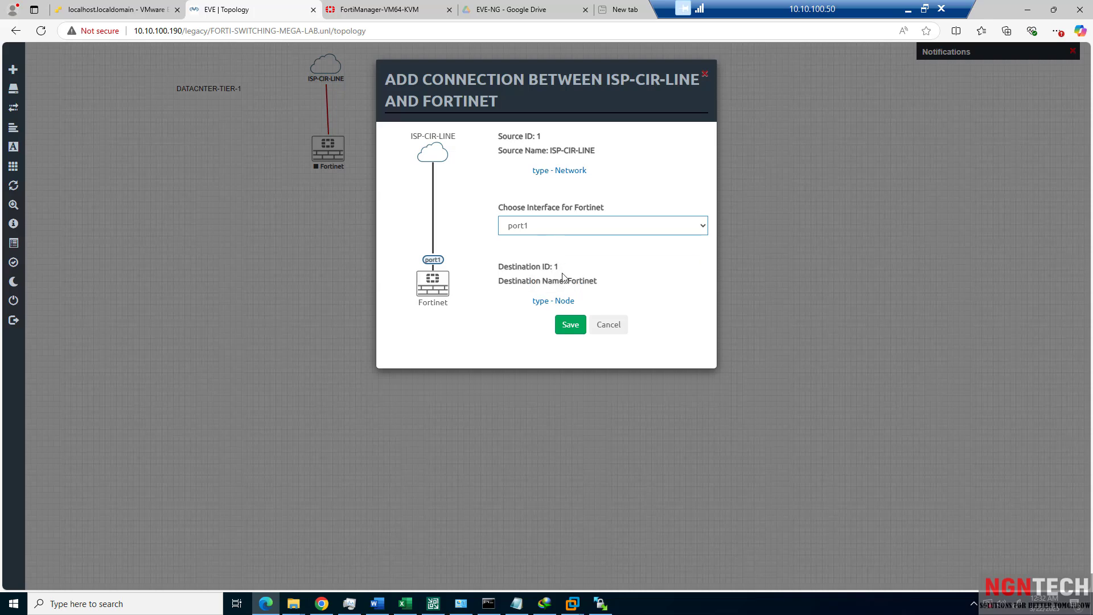
{"action": "left_click", "coordinate": [578, 332]}
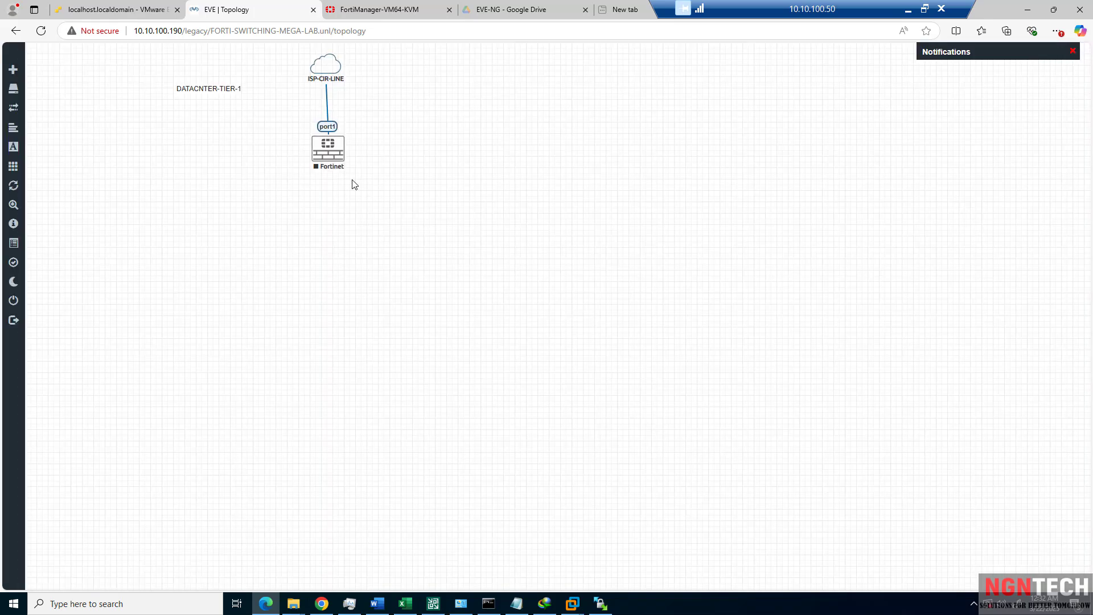
{"action": "left_click_drag", "start_coordinate": [327, 161], "coordinate": [325, 177]}
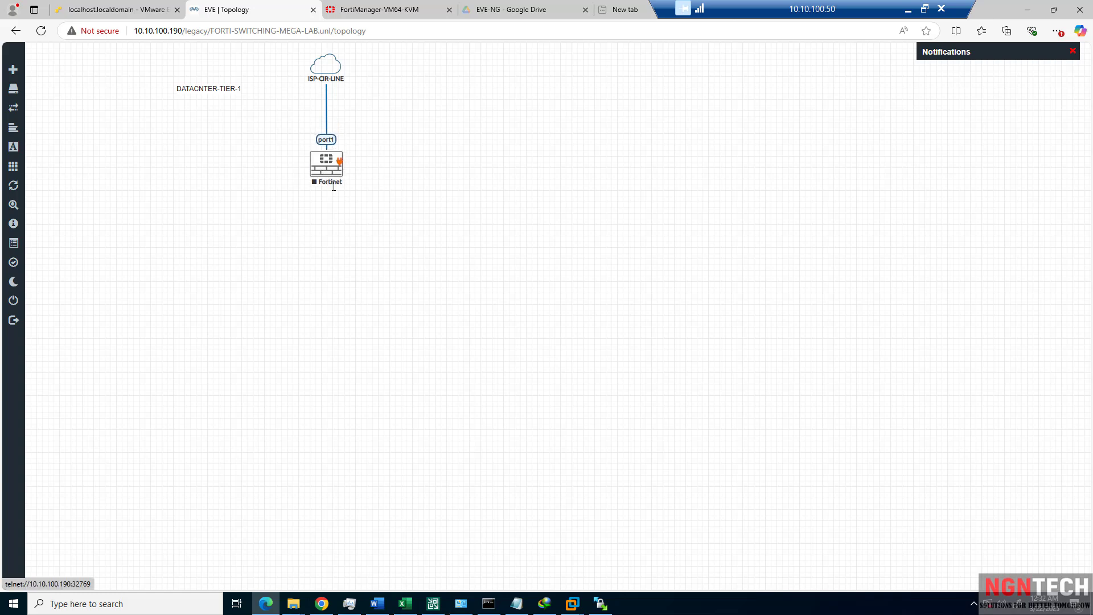
{"action": "left_click_drag", "start_coordinate": [332, 178], "coordinate": [336, 161]}
Add a Cisco vIOS Switch node (viosl2) with 4 CPUs and 4024 MB RAM under the Fortinet.
{"action": "right_click", "coordinate": [328, 214]}
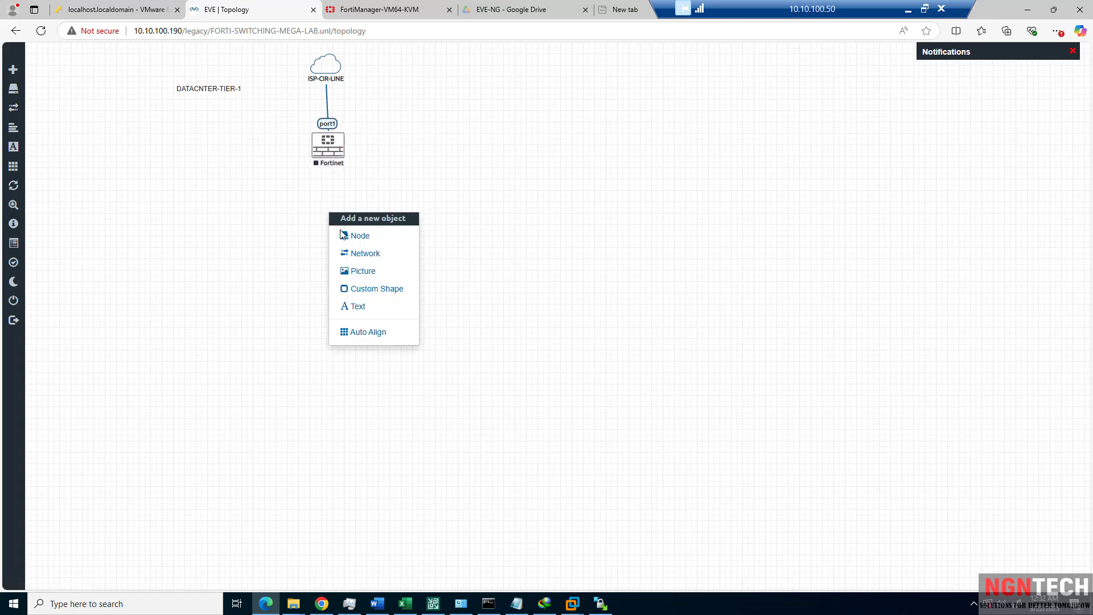
{"action": "left_click", "coordinate": [360, 236]}
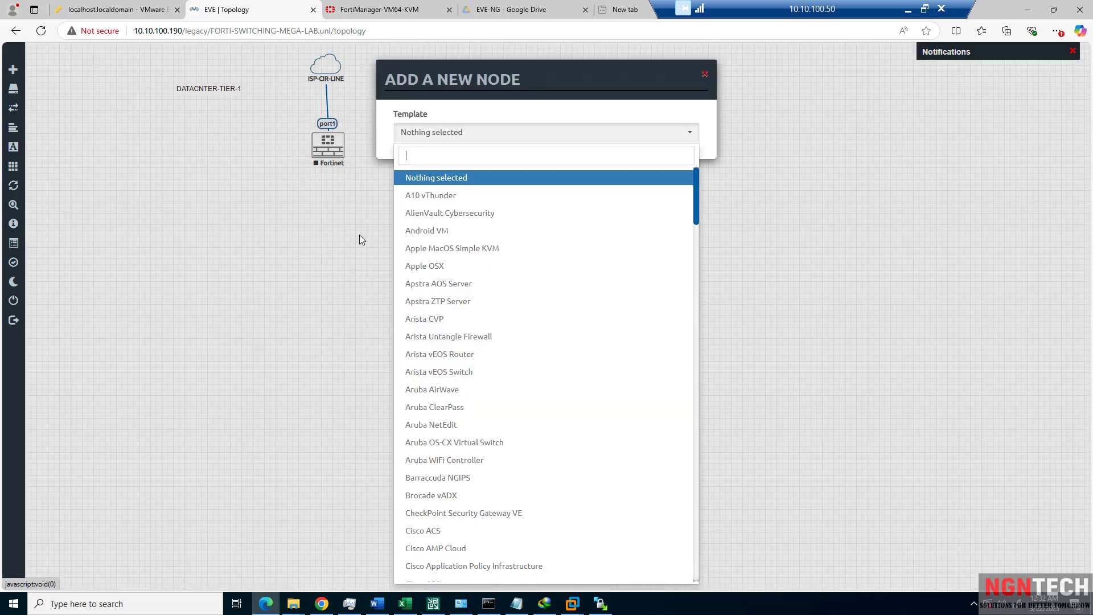
{"action": "type", "text": "sw"}
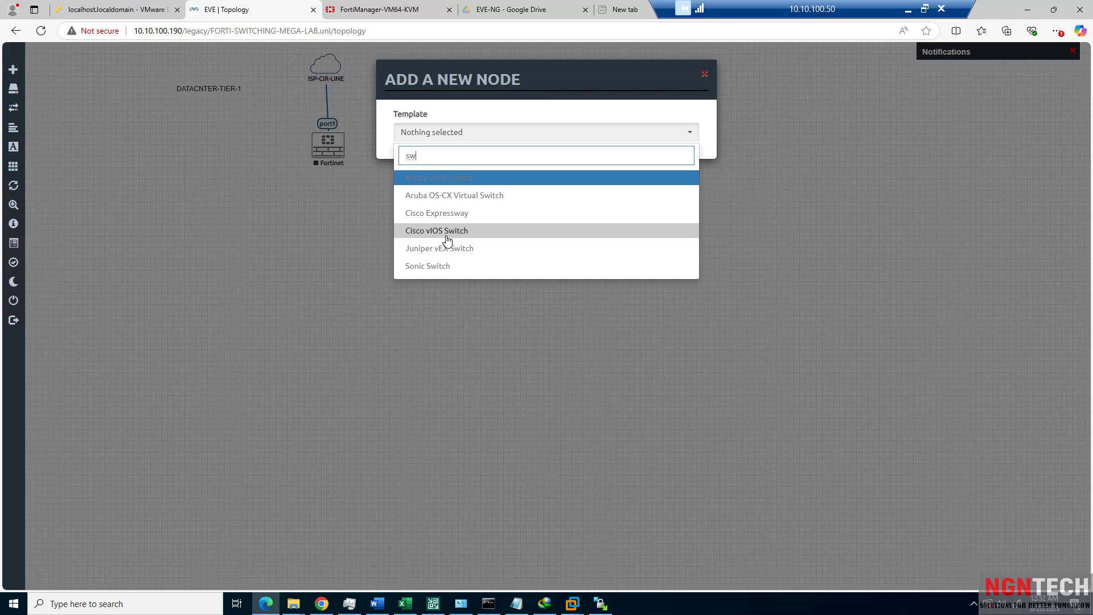
{"action": "left_click", "coordinate": [448, 231]}
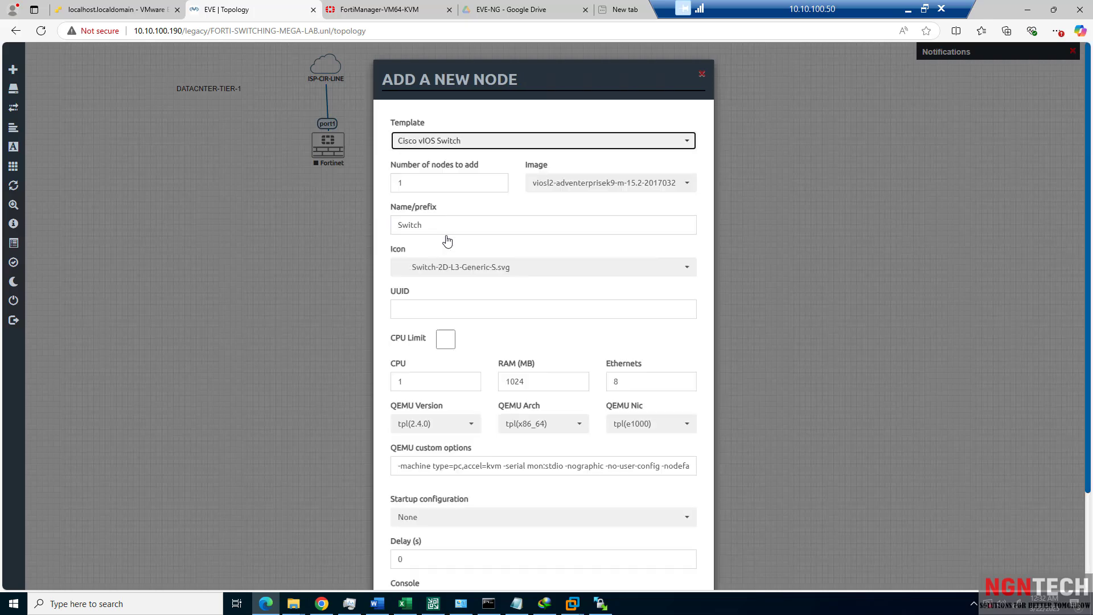
{"action": "left_click", "coordinate": [619, 183]}
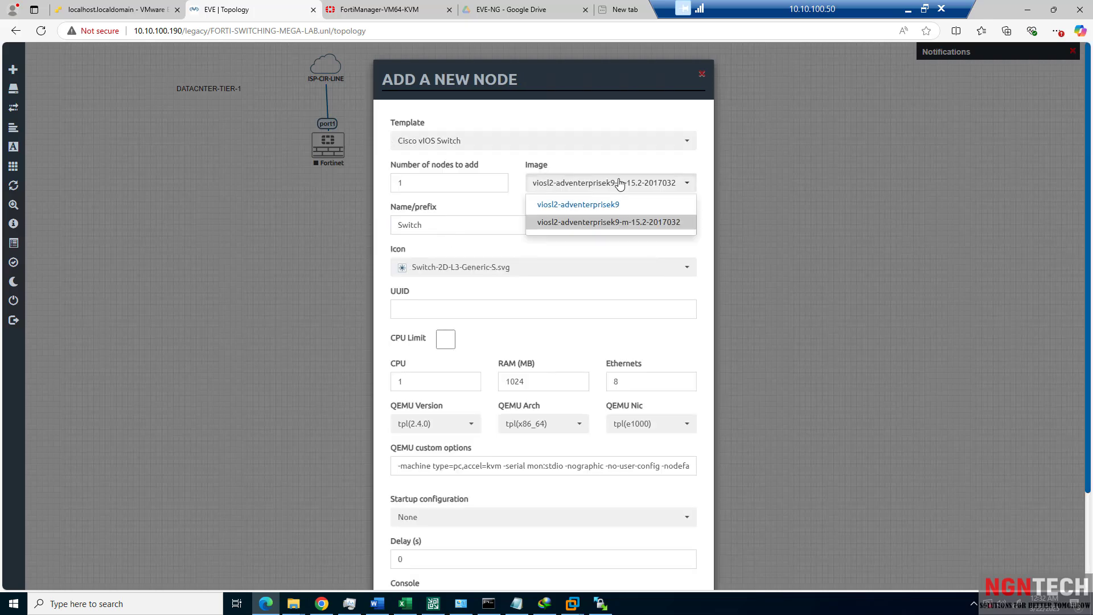
{"action": "left_click", "coordinate": [619, 183]}
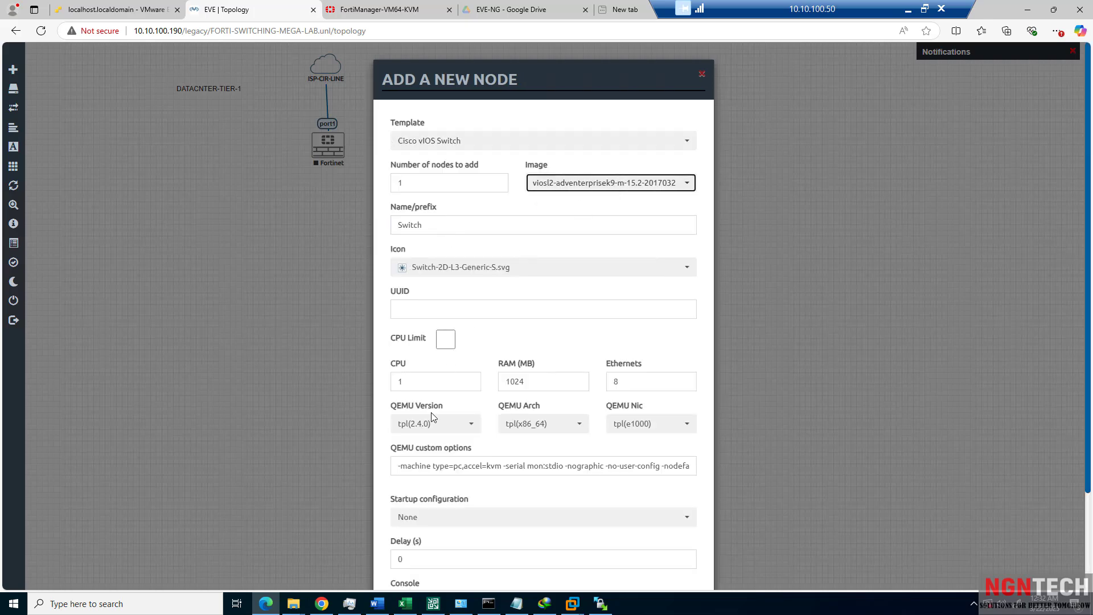
{"action": "scroll", "coordinate": [433, 416], "scroll_direction": "down", "scroll_amount": 2}
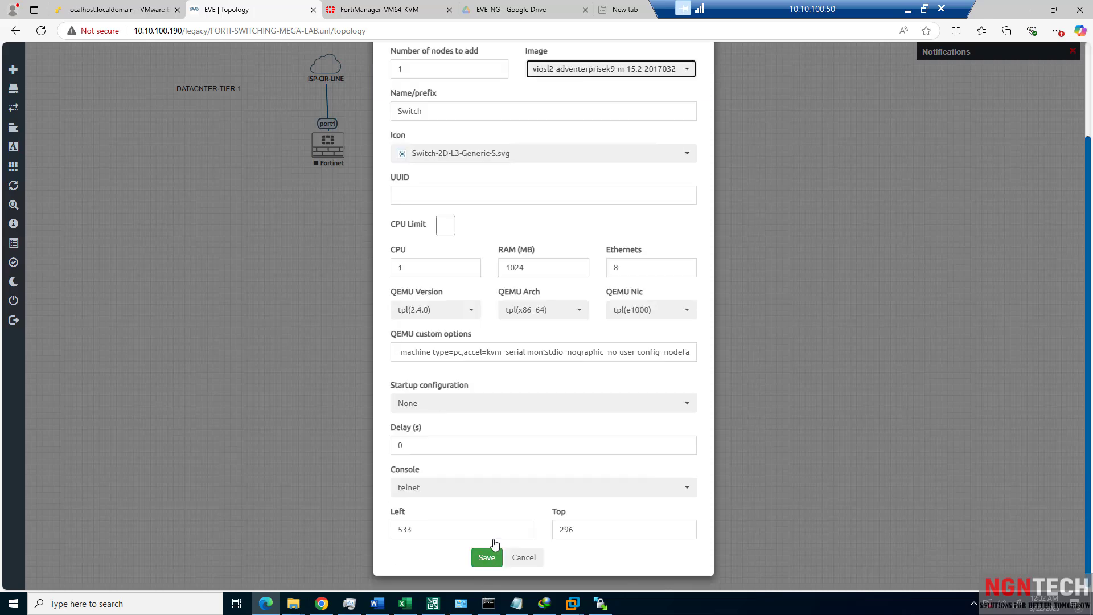
{"action": "double_click", "coordinate": [418, 267]}
{"action": "type", "text": "4"}
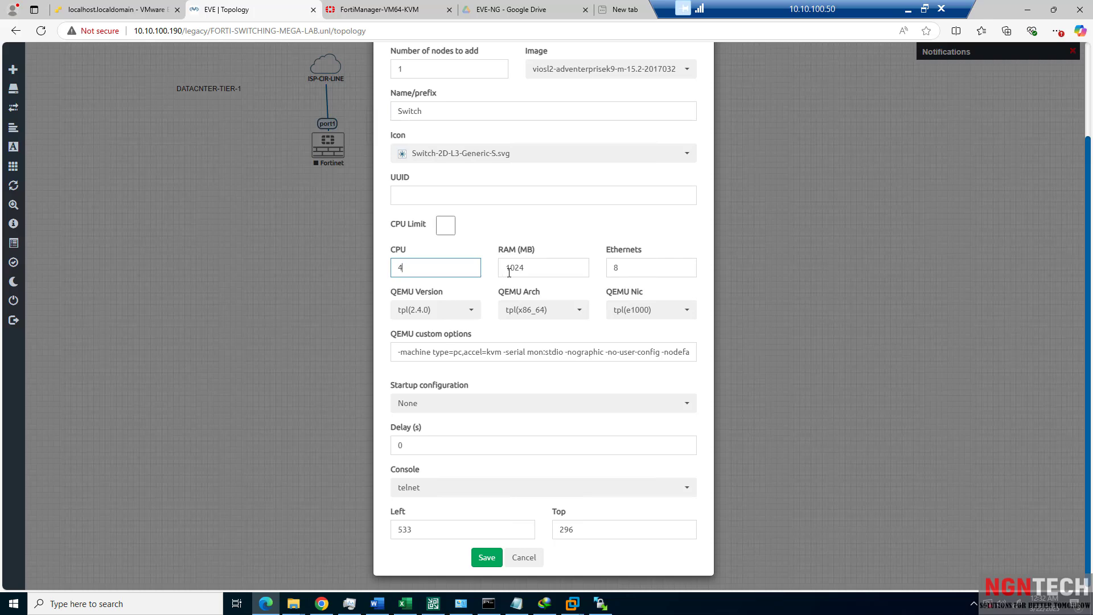
{"action": "left_click_drag", "start_coordinate": [509, 272], "coordinate": [506, 272]}
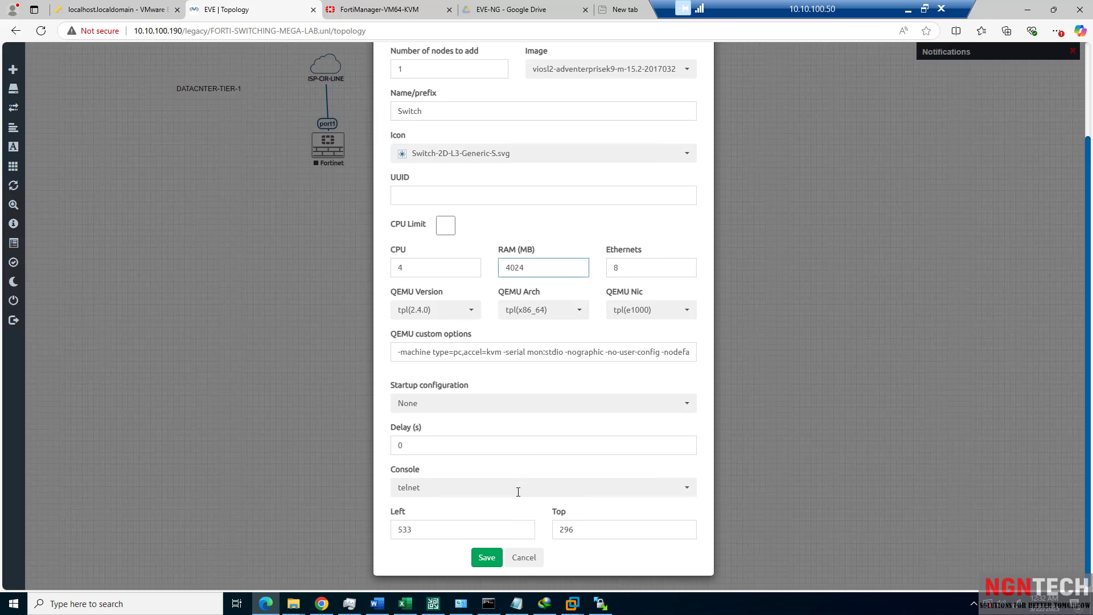
{"action": "left_click", "coordinate": [487, 557]}
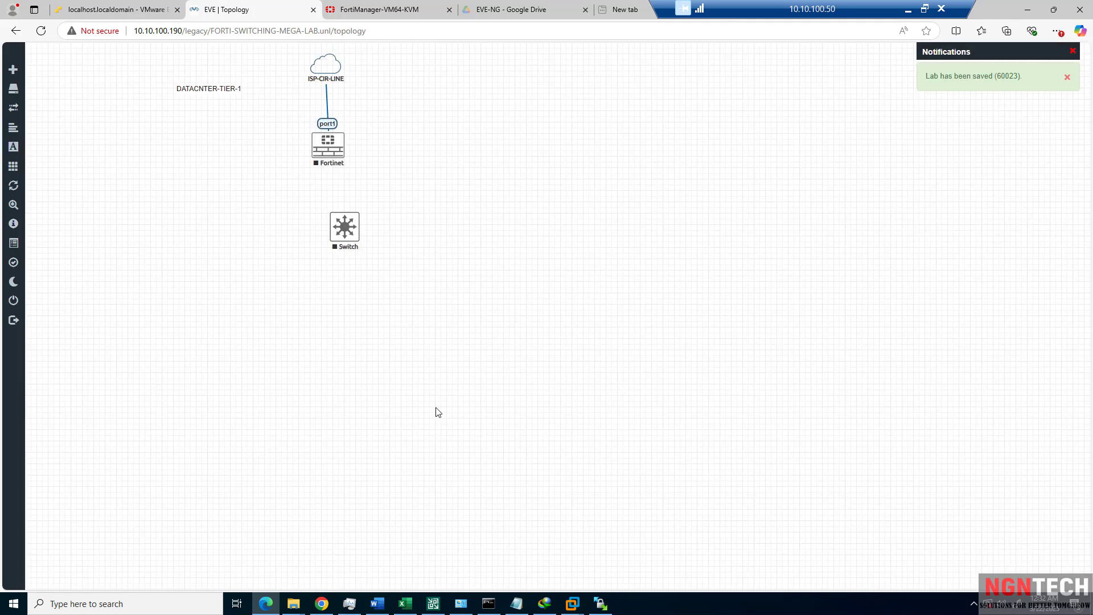
{"action": "left_click_drag", "start_coordinate": [339, 246], "coordinate": [326, 253]}
Add a Windows Server node with image winserver-S2012-R2-x64, 4 CPUs and 18192 MB RAM.
{"action": "right_click", "coordinate": [345, 365]}
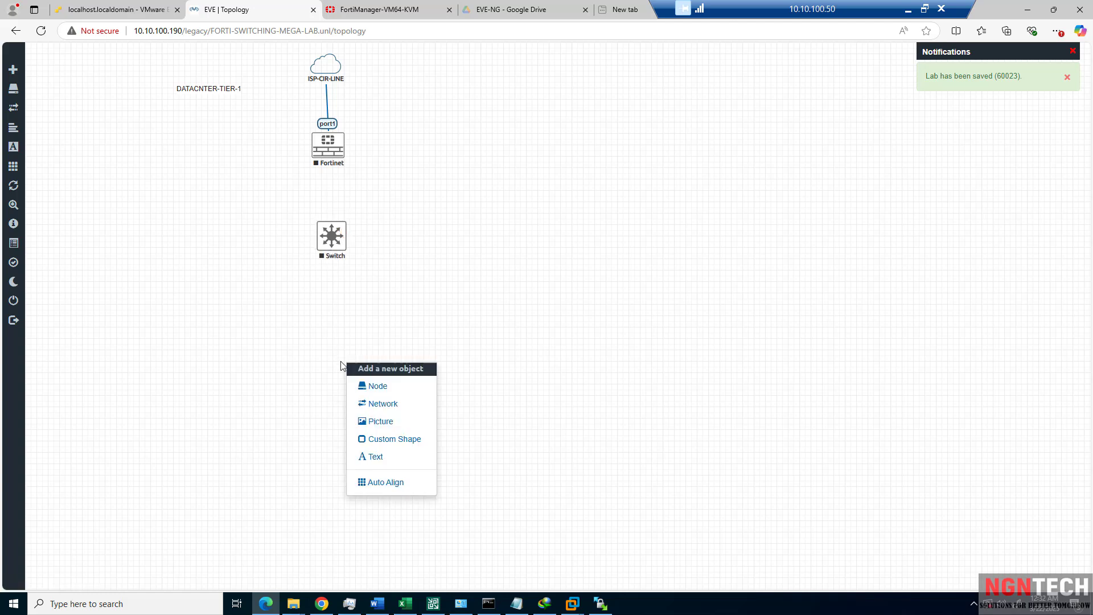
{"action": "left_click", "coordinate": [383, 391]}
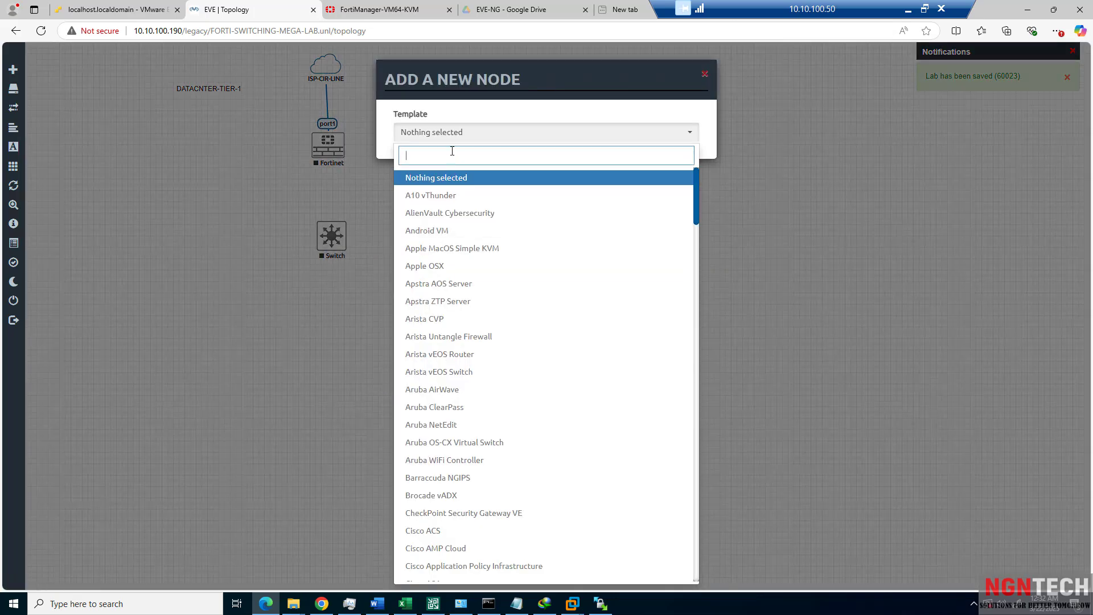
{"action": "type", "text": "win"}
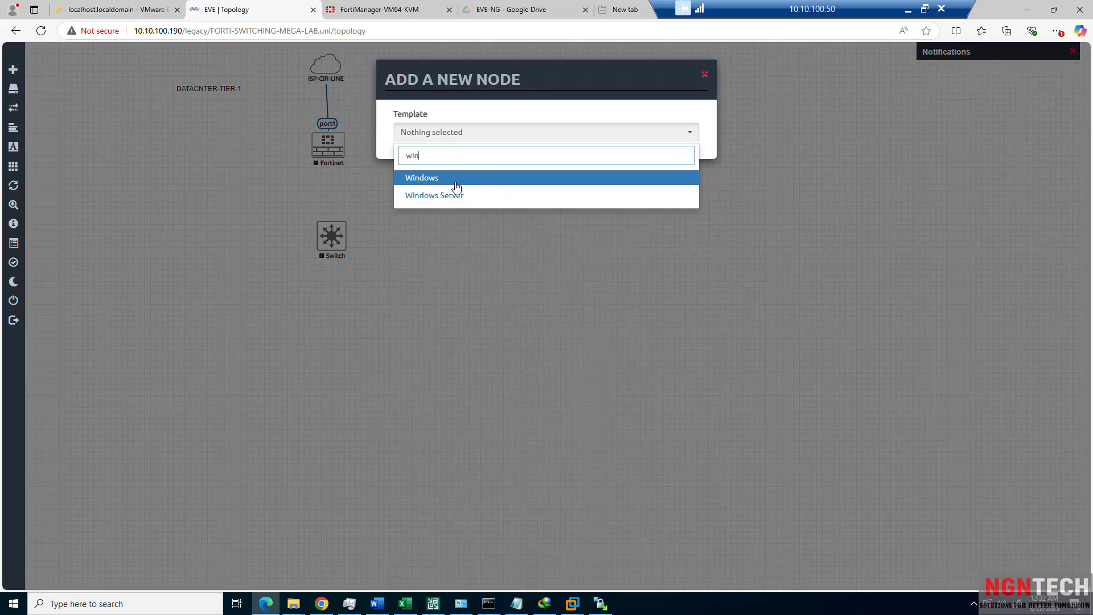
{"action": "left_click", "coordinate": [444, 197]}
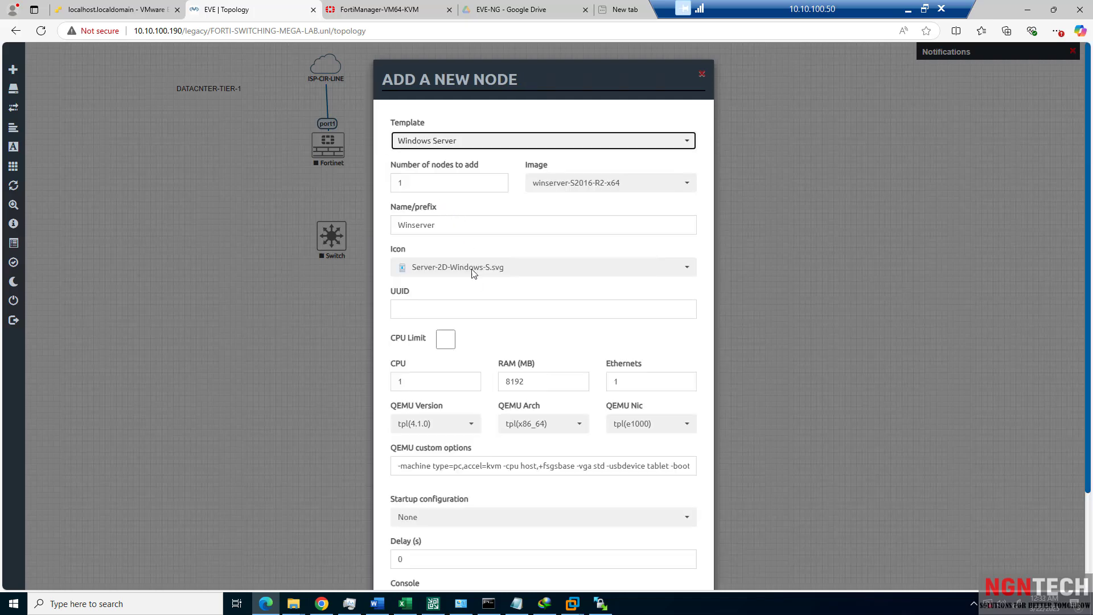
{"action": "left_click", "coordinate": [575, 191]}
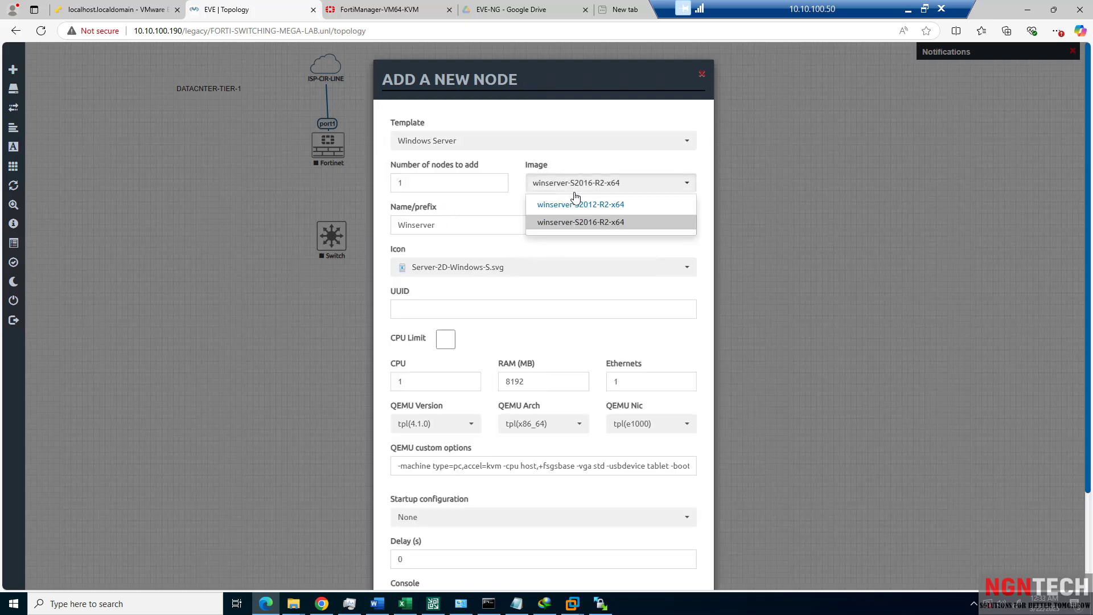
{"action": "left_click", "coordinate": [577, 206]}
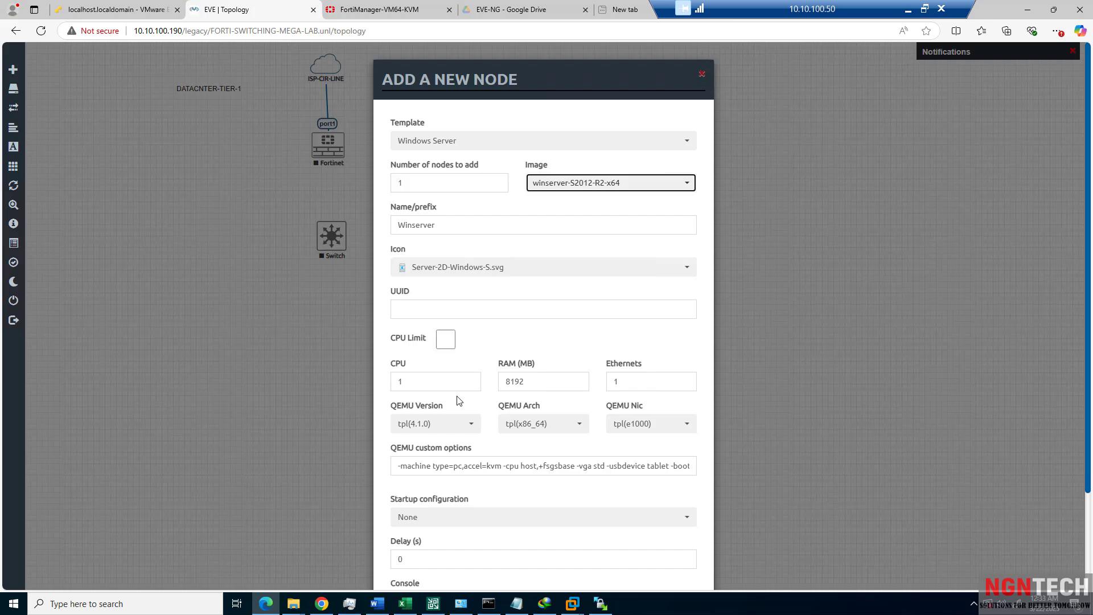
{"action": "double_click", "coordinate": [409, 376]}
{"action": "type", "text": "4"}
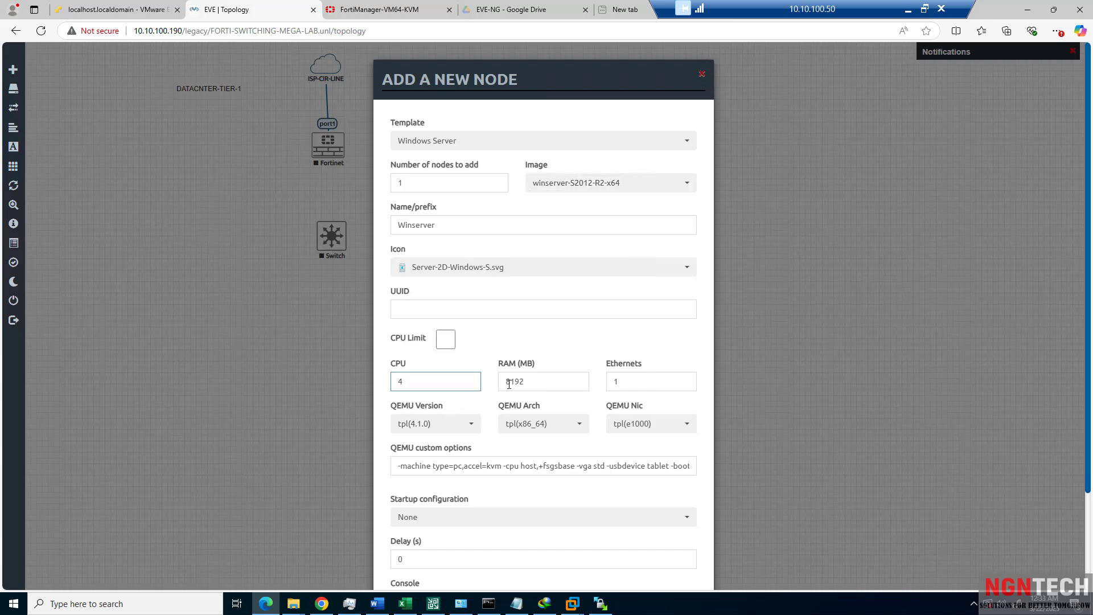
{"action": "left_click", "coordinate": [509, 382]}
{"action": "type", "text": "1"}
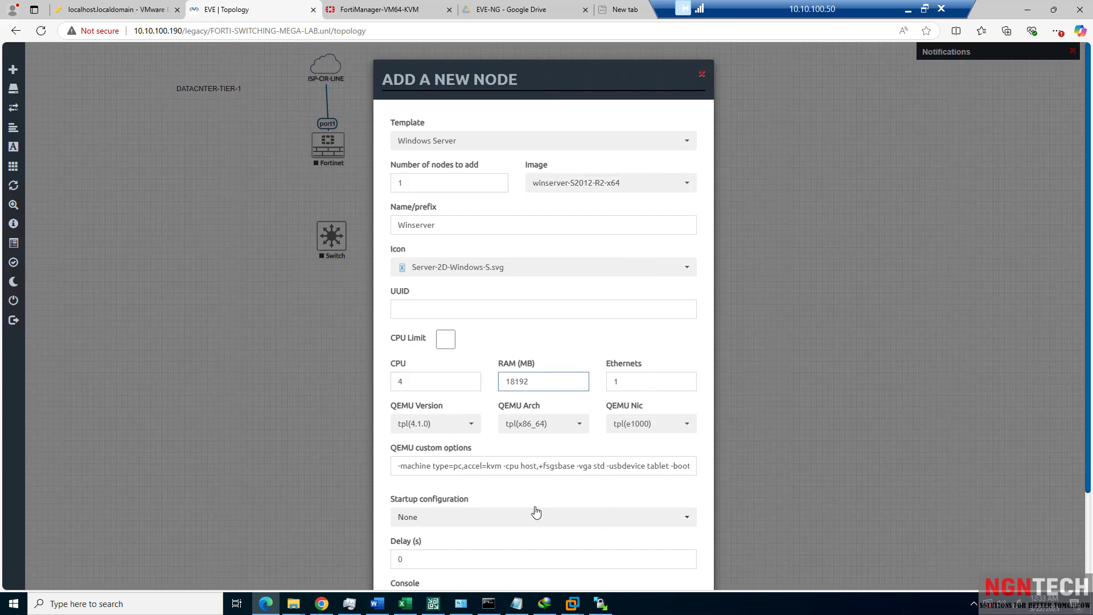
{"action": "scroll", "coordinate": [535, 509], "scroll_direction": "down", "scroll_amount": 2}
{"action": "left_click", "coordinate": [487, 554]}
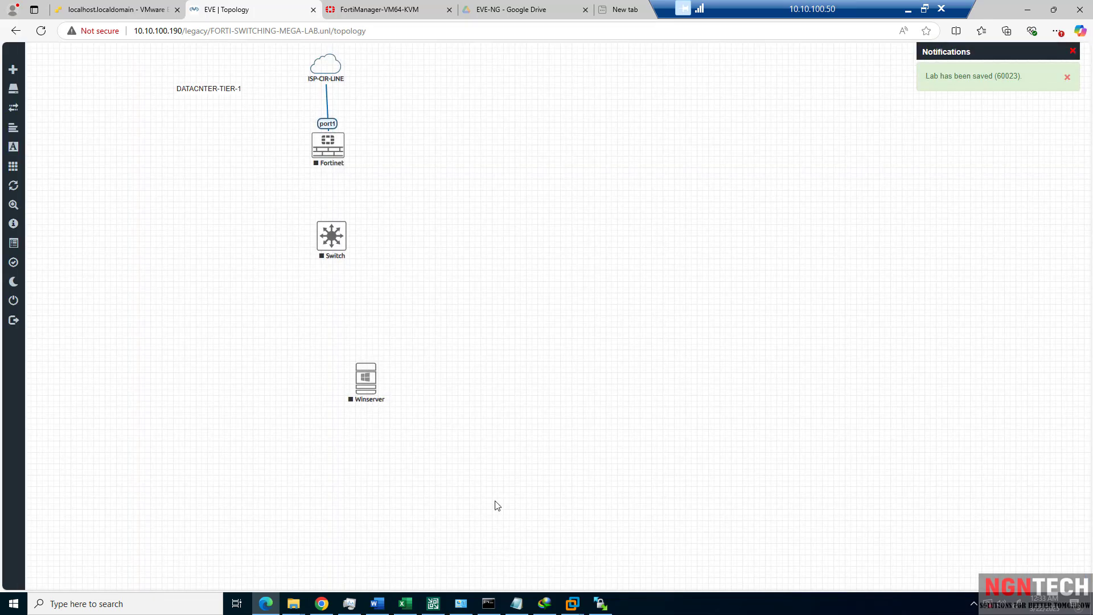
Place Winserver under the Switch and align the Fortinet and Switch vertically.
{"action": "left_click_drag", "start_coordinate": [372, 391], "coordinate": [349, 391]}
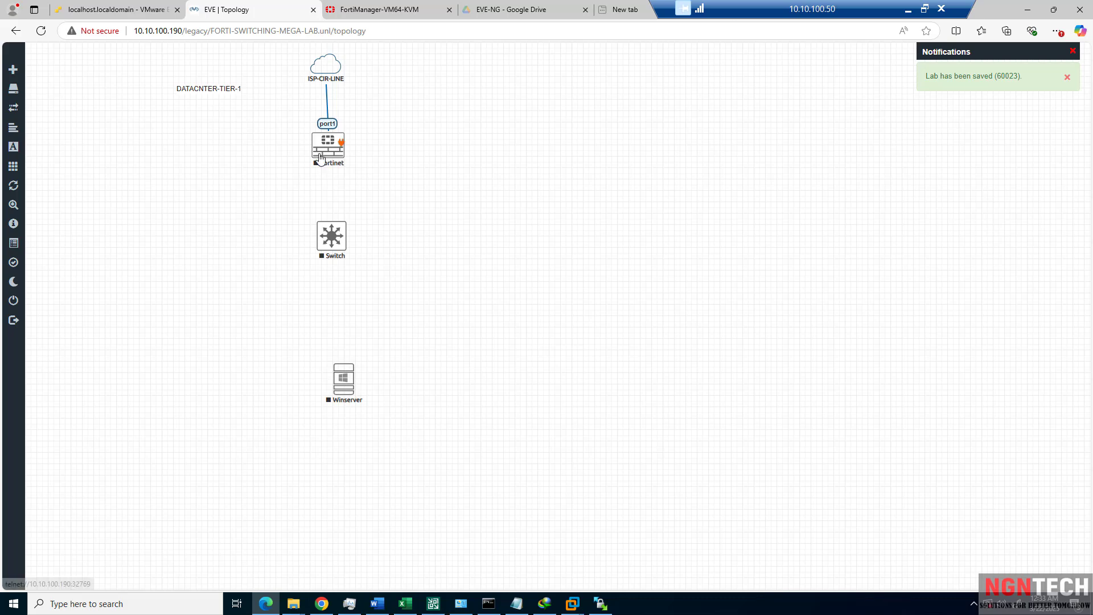
{"action": "left_click_drag", "start_coordinate": [320, 157], "coordinate": [321, 160]}
{"action": "left_click_drag", "start_coordinate": [323, 239], "coordinate": [321, 244]}
Start a bold text label with the ISP /30 address 10.10.100.91.
{"action": "right_click", "coordinate": [393, 127]}
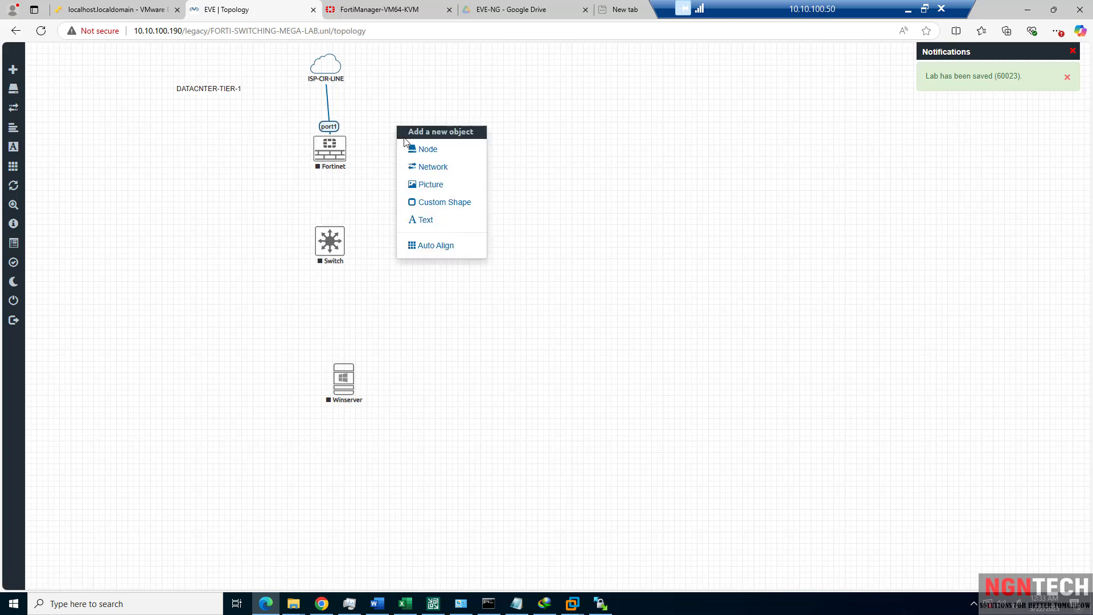
{"action": "left_click", "coordinate": [440, 221]}
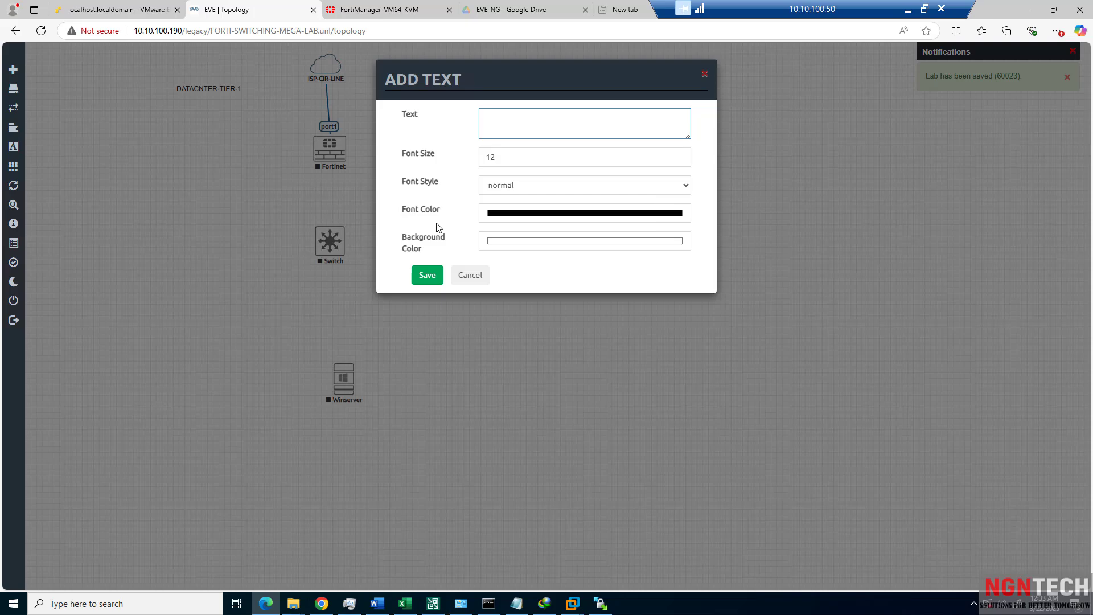
{"action": "type", "text": "ISP "}
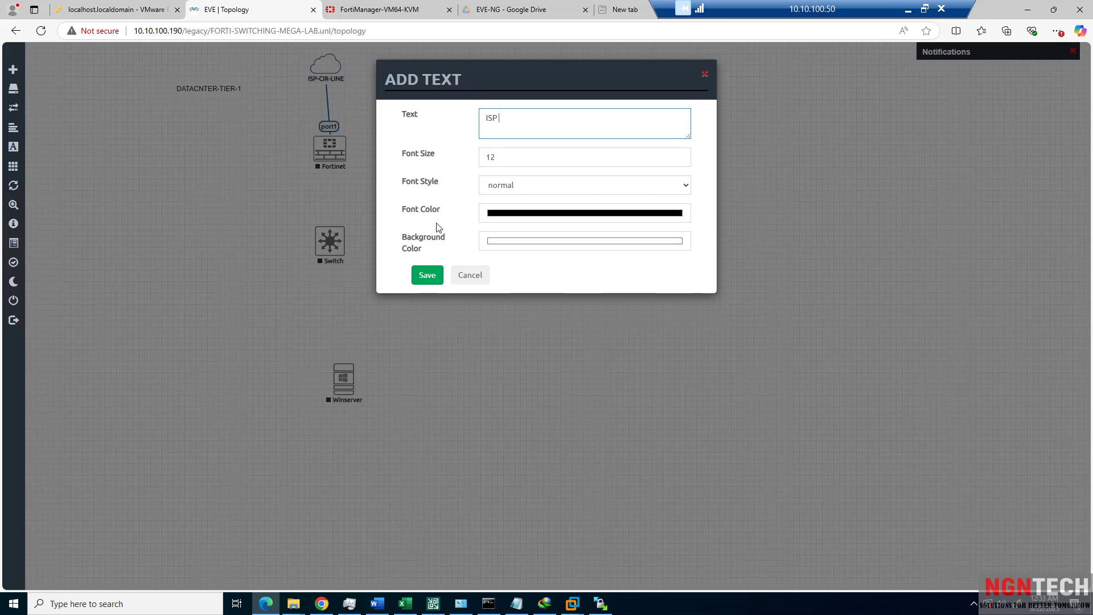
{"action": "type", "text": "-/30"}
{"action": "type", "text": "10.10.100.1"}
{"action": "type", "text": "91"}
{"action": "left_click", "coordinate": [493, 191]}
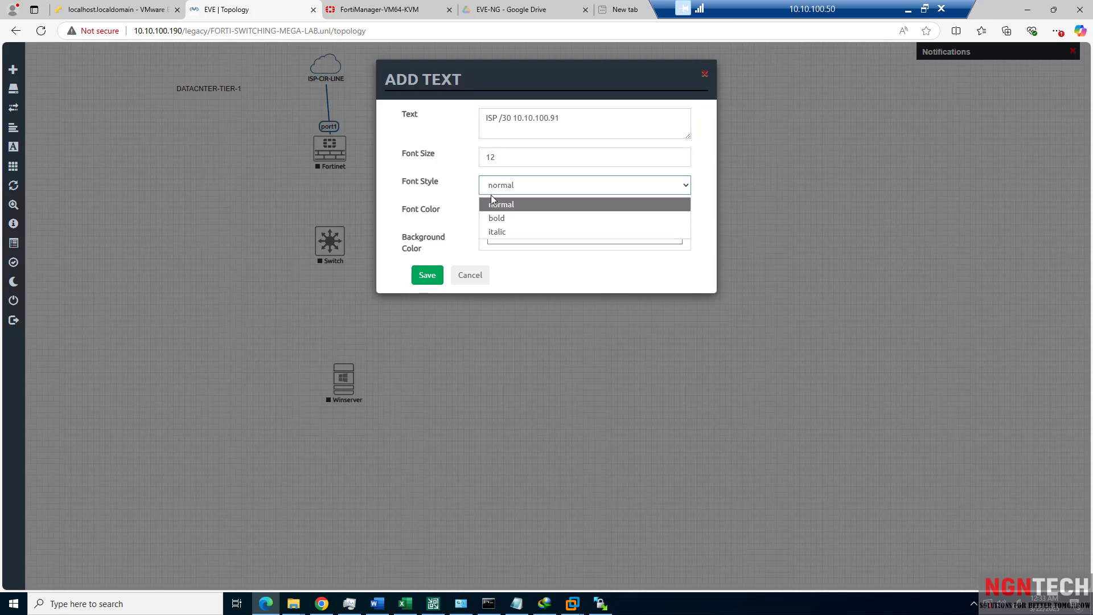
{"action": "left_click", "coordinate": [512, 220]}
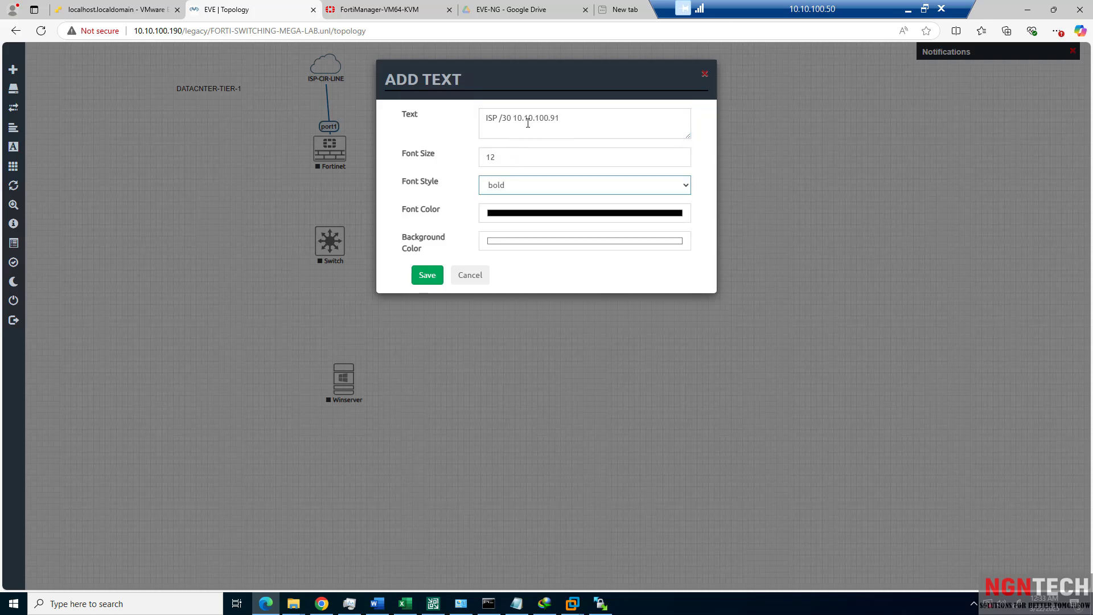
Edit the label to read exactly 10.10.100.91/30 and add it to the canvas.
{"action": "left_click_drag", "start_coordinate": [513, 118], "coordinate": [481, 119]}
{"action": "key", "text": "BackSpace"}
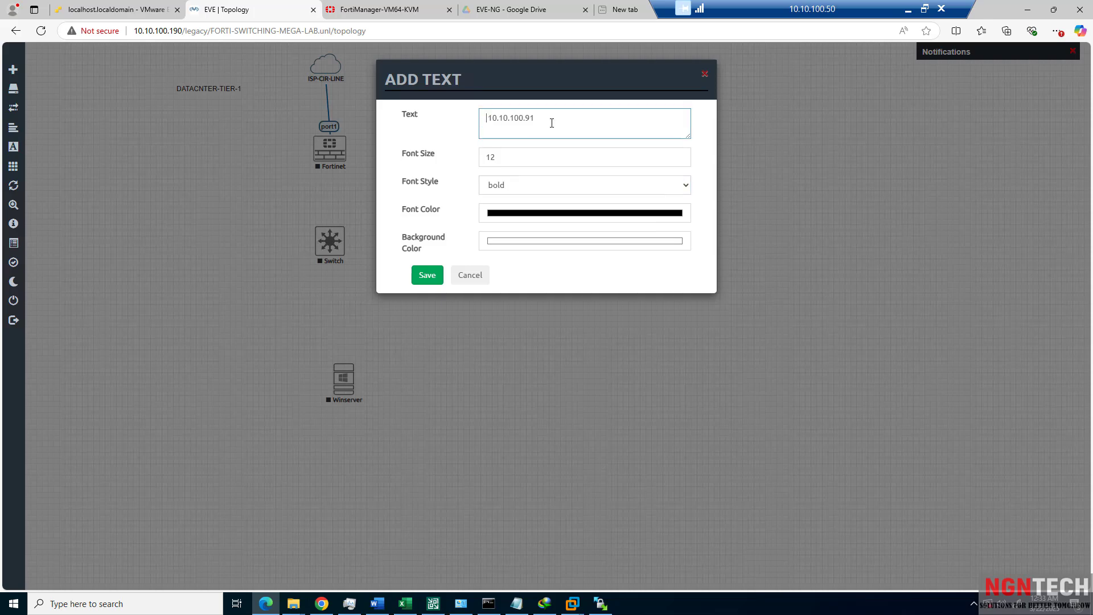
{"action": "left_click", "coordinate": [546, 119]}
{"action": "type", "text": "/30"}
{"action": "left_click", "coordinate": [489, 119]}
{"action": "key", "text": "BackSpace"}
{"action": "left_click", "coordinate": [428, 275]}
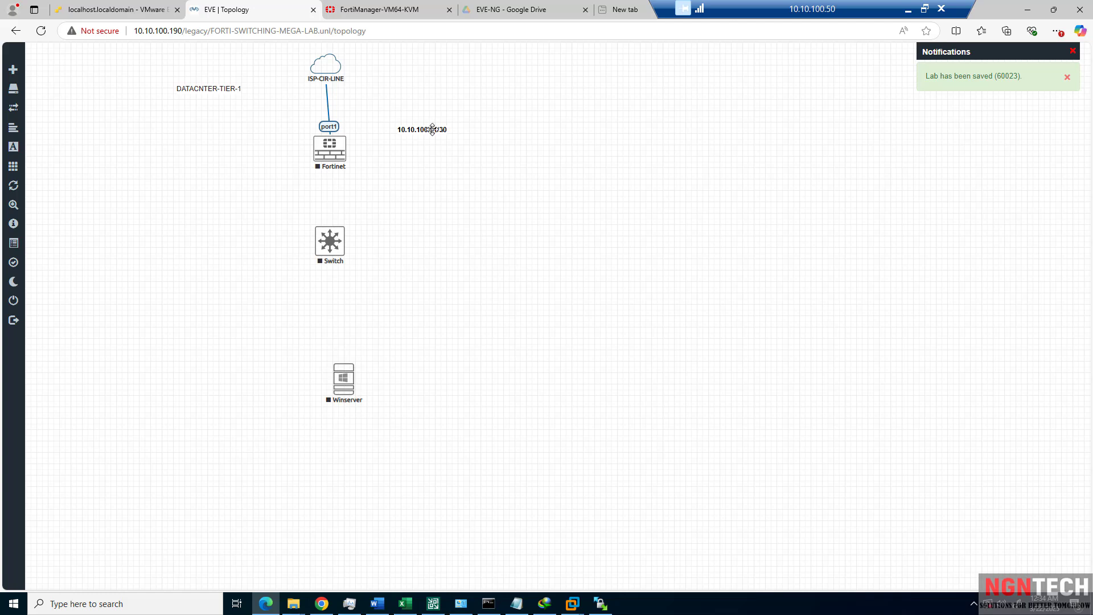
Move the label beside ISP-CIR-LINE and lengthen the cloud-to-Fortinet link.
{"action": "left_click_drag", "start_coordinate": [432, 130], "coordinate": [399, 82]}
{"action": "left_click_drag", "start_coordinate": [336, 157], "coordinate": [329, 174]}
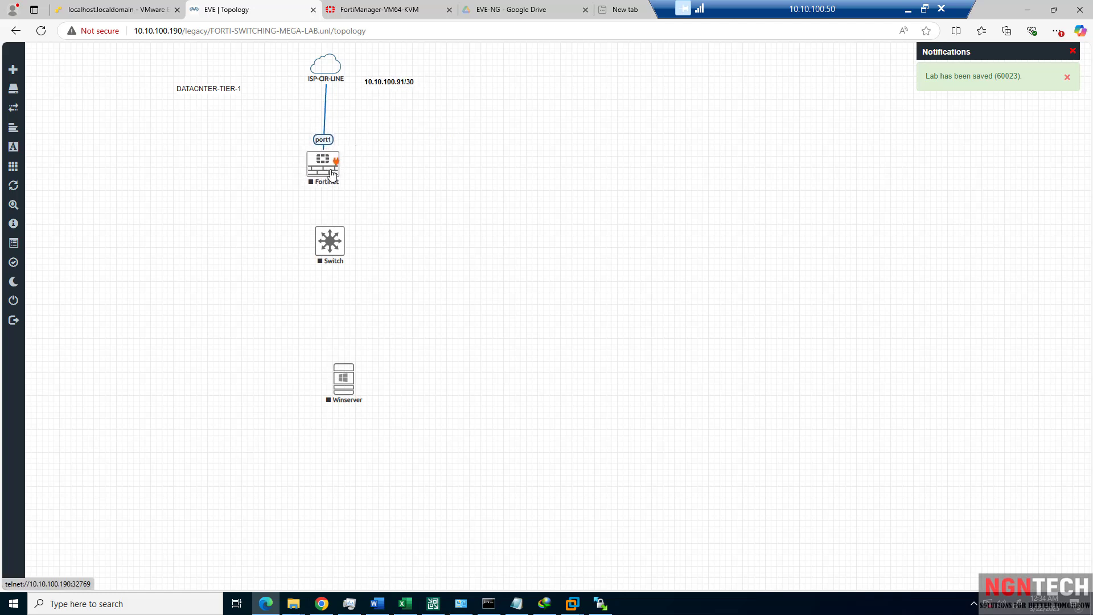
{"action": "left_click_drag", "start_coordinate": [325, 75], "coordinate": [321, 71]}
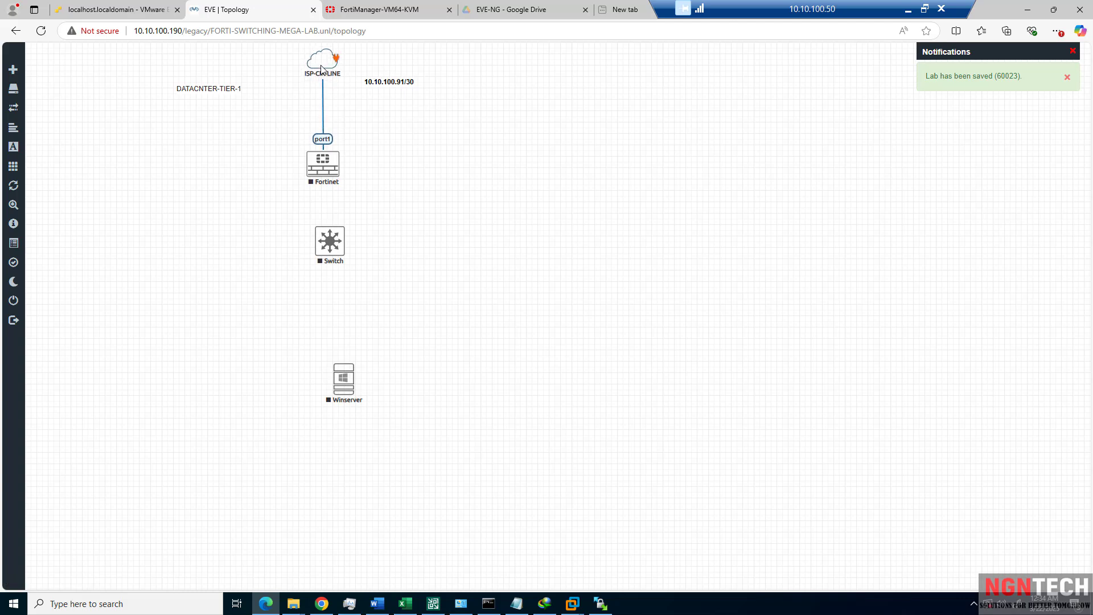
Add a default square custom shape and shrink it to a small rectangle over the port1 link.
{"action": "right_click", "coordinate": [344, 115]}
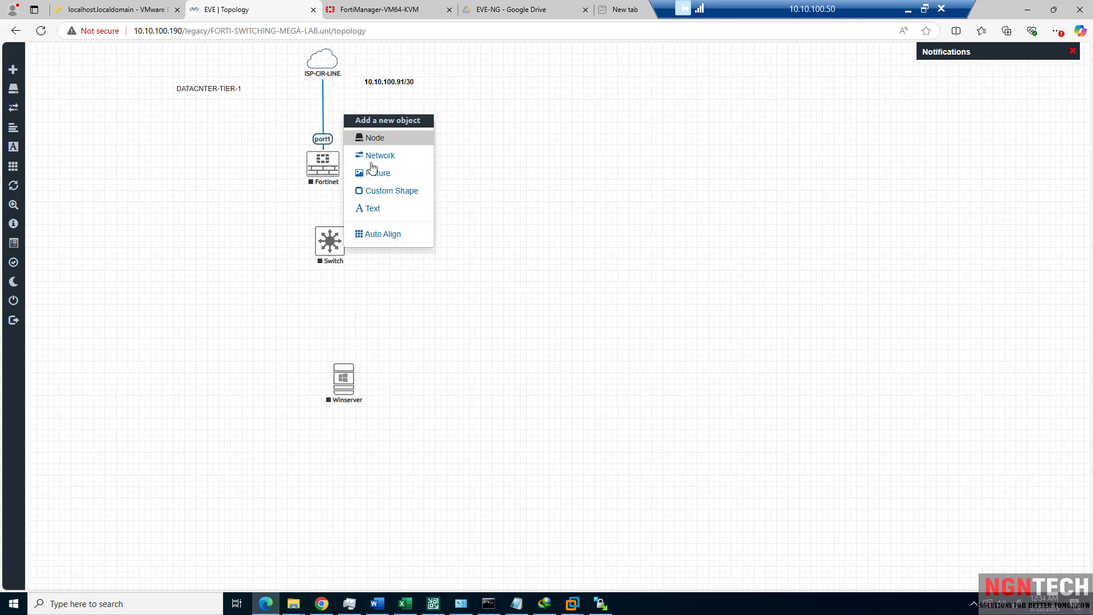
{"action": "left_click", "coordinate": [388, 192]}
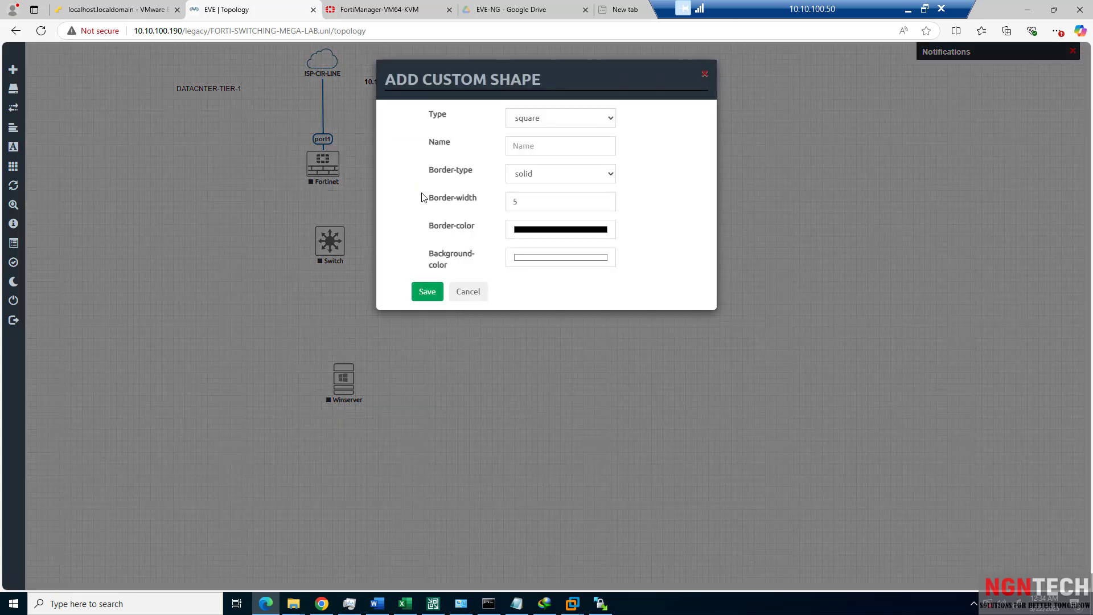
{"action": "left_click", "coordinate": [437, 292]}
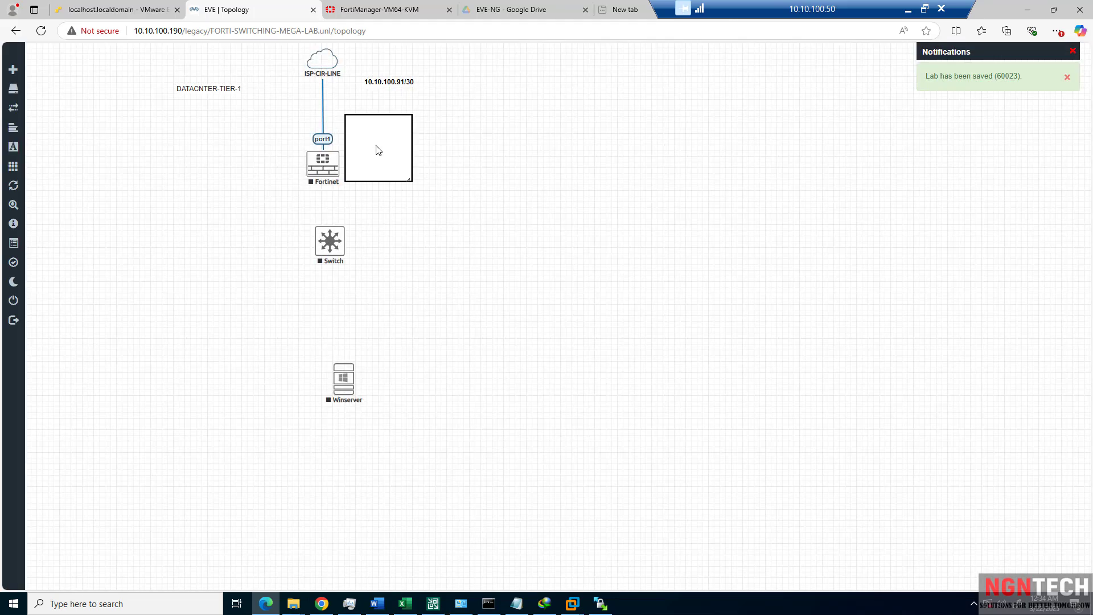
{"action": "left_click_drag", "start_coordinate": [375, 152], "coordinate": [328, 116]}
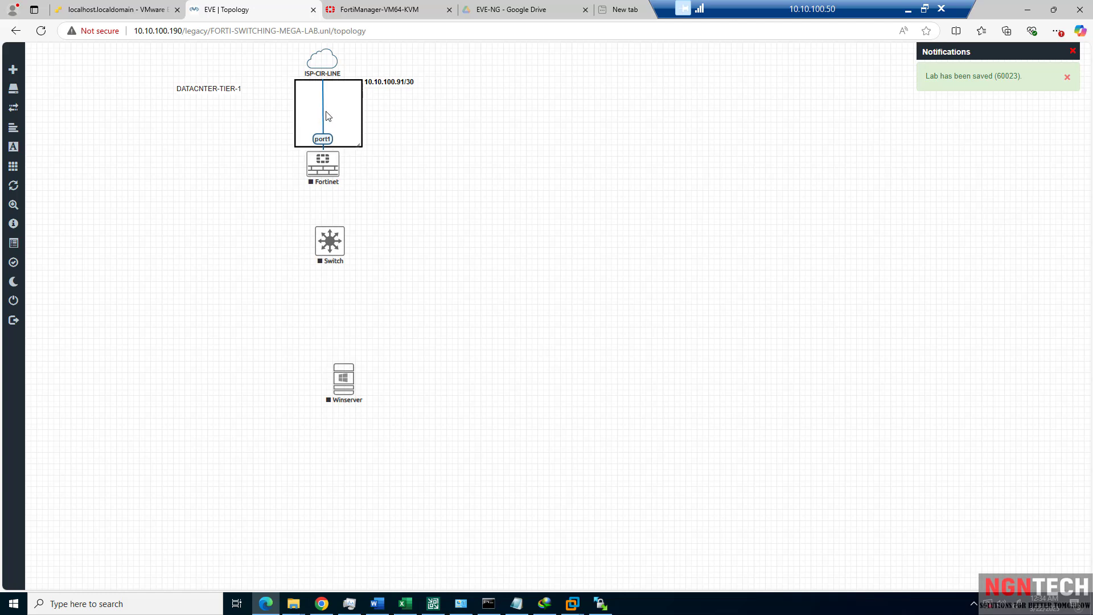
{"action": "left_click_drag", "start_coordinate": [361, 147], "coordinate": [330, 101]}
Nudge the rectangle down onto the link and shift Fortinet and Switch slightly lower.
{"action": "right_click", "coordinate": [330, 97]}
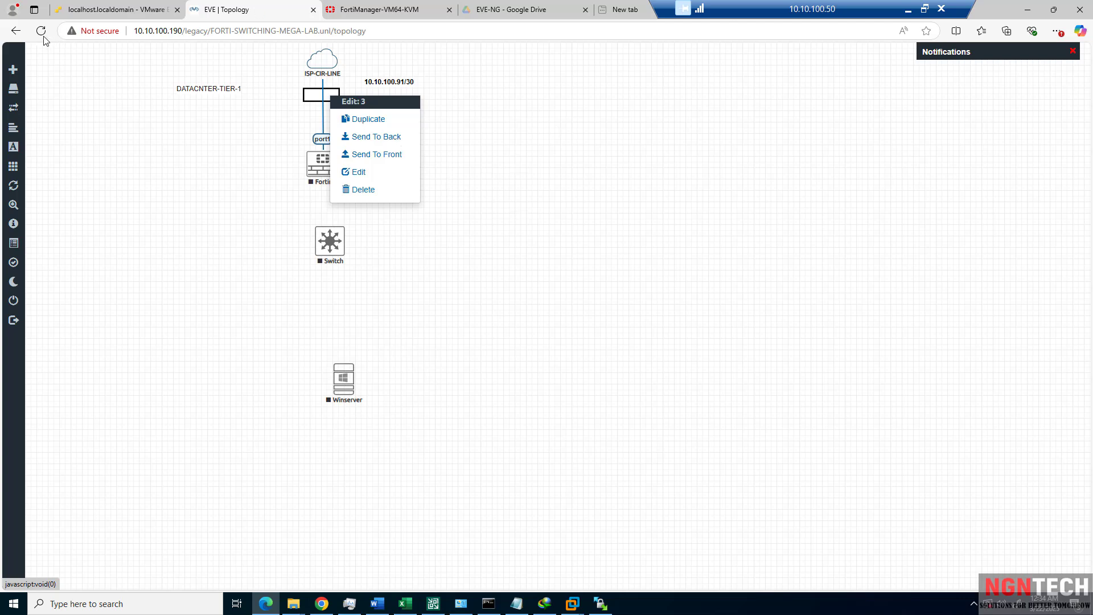
{"action": "left_click", "coordinate": [376, 154]}
{"action": "left_click", "coordinate": [1072, 51]}
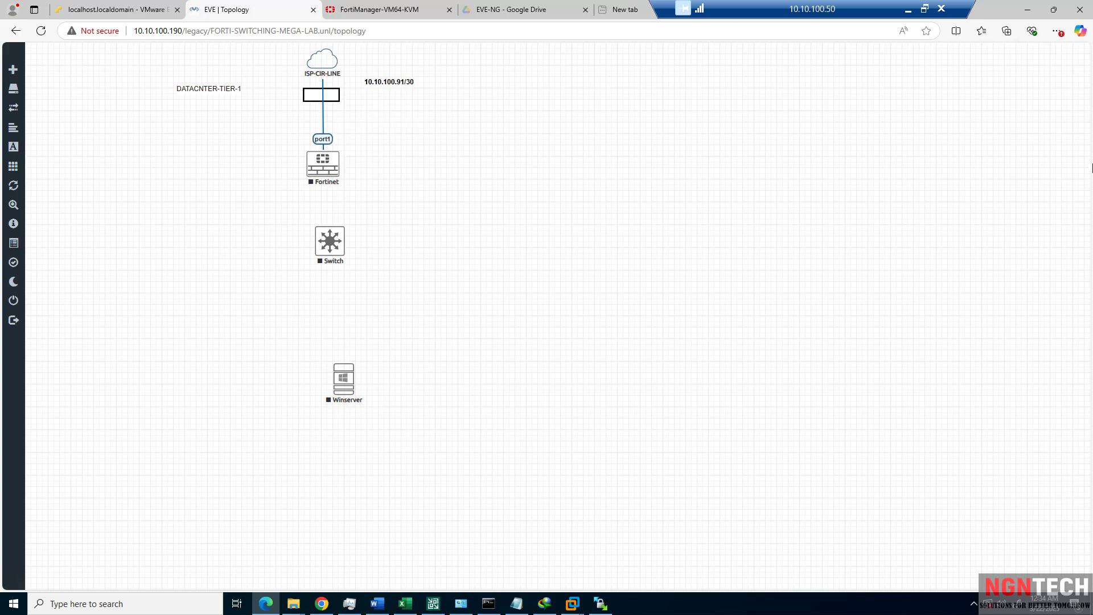
{"action": "right_click", "coordinate": [381, 122]}
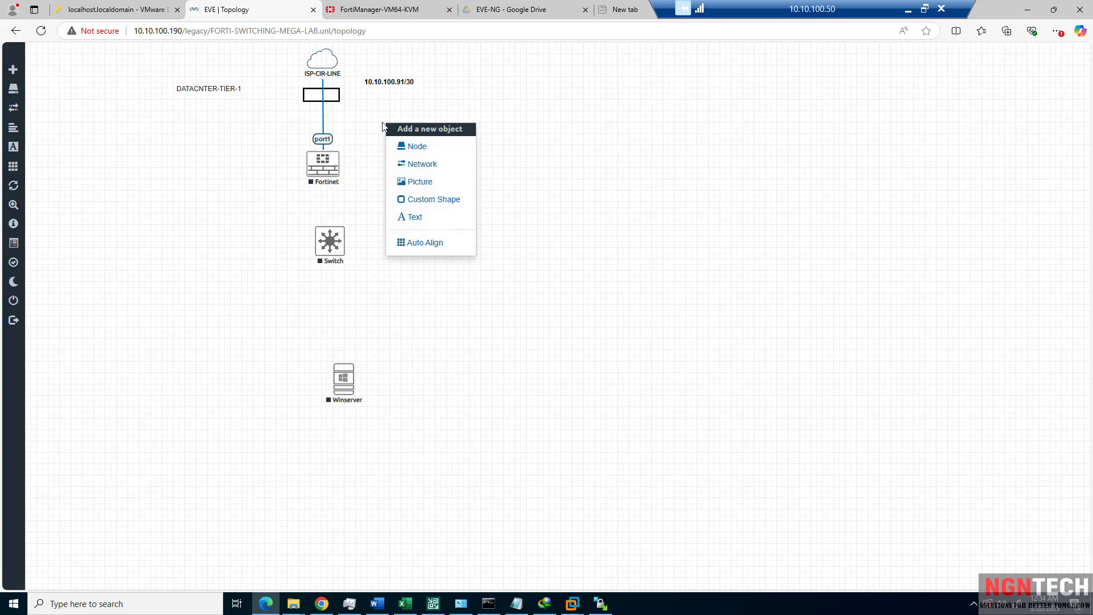
{"action": "left_click", "coordinate": [604, 177]}
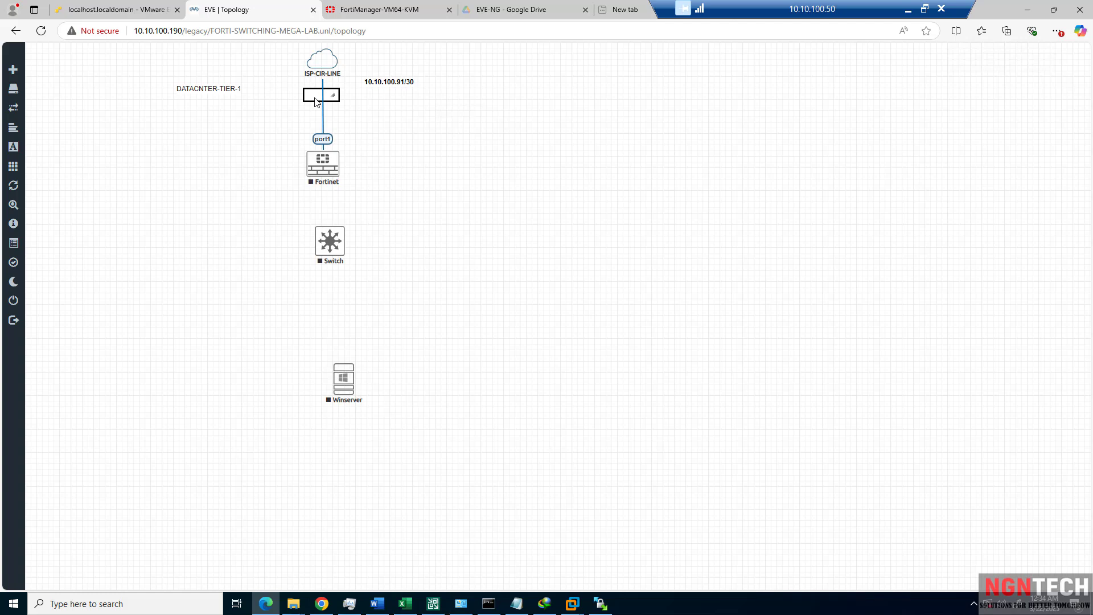
{"action": "left_click_drag", "start_coordinate": [314, 100], "coordinate": [314, 112]}
{"action": "left_click_drag", "start_coordinate": [329, 164], "coordinate": [328, 176]}
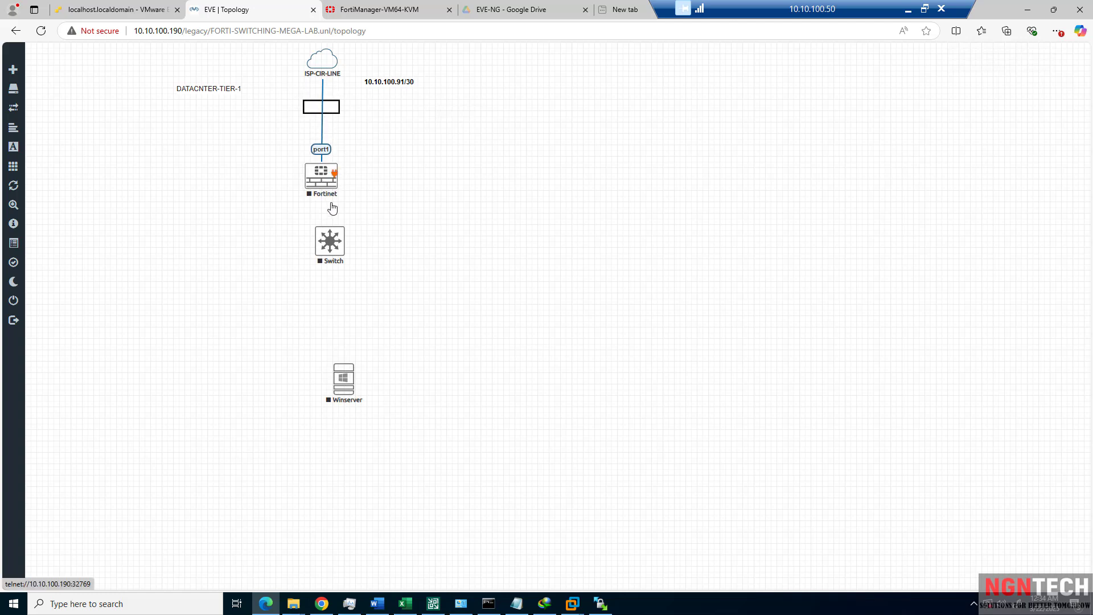
{"action": "left_click_drag", "start_coordinate": [331, 256], "coordinate": [330, 261]}
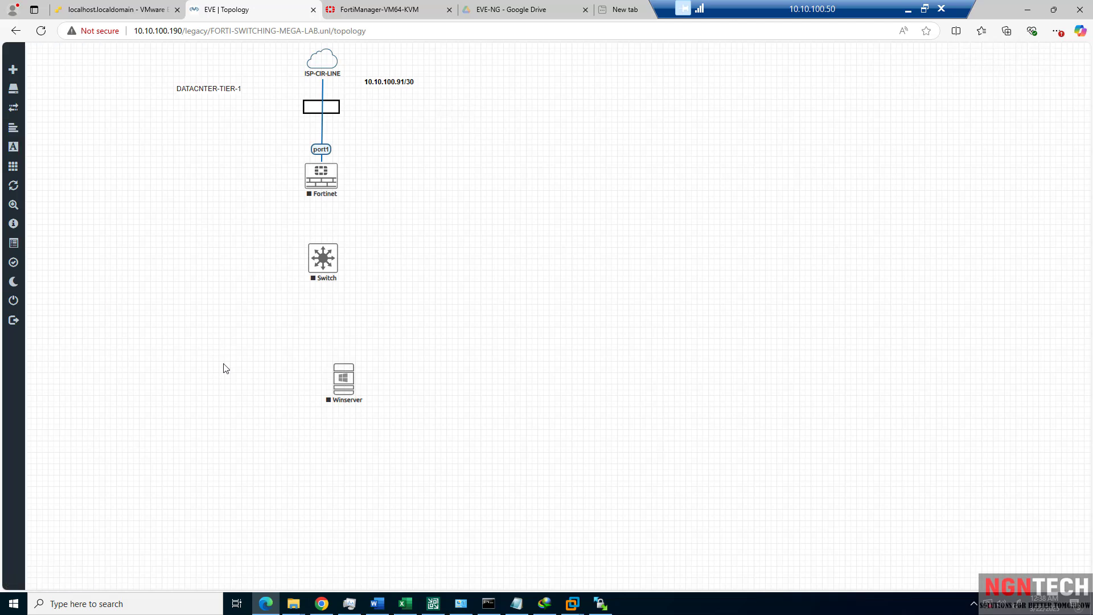
Shift the Fortinet, Switch and Winserver nodes slightly lower on the canvas.
{"action": "mouse_move", "coordinate": [322, 284]}
{"action": "left_click_drag", "start_coordinate": [330, 190], "coordinate": [331, 202]}
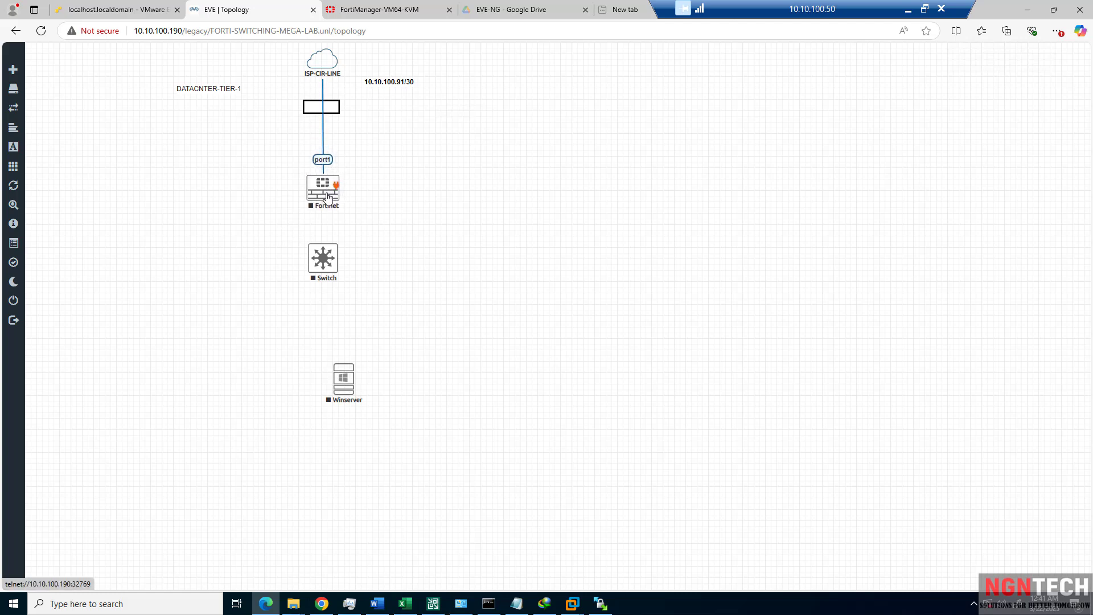
{"action": "left_click_drag", "start_coordinate": [327, 261], "coordinate": [326, 277]}
{"action": "left_click_drag", "start_coordinate": [347, 393], "coordinate": [335, 405]}
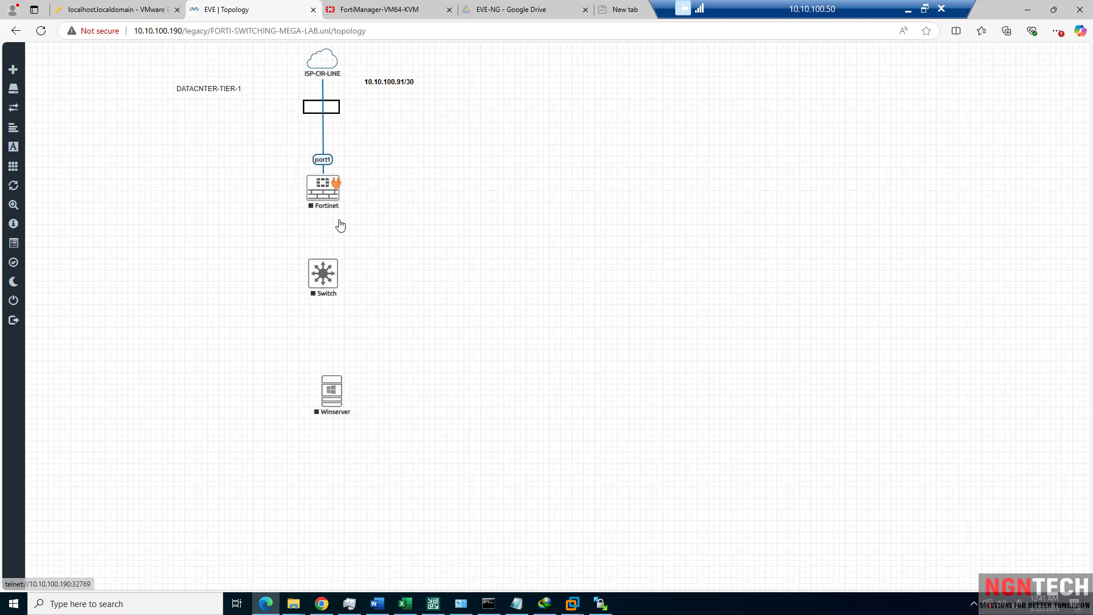
Link Fortinet port4 to the Switch's Gi0/0 interface.
{"action": "left_click_drag", "start_coordinate": [337, 186], "coordinate": [340, 273]}
{"action": "left_click", "coordinate": [514, 214]}
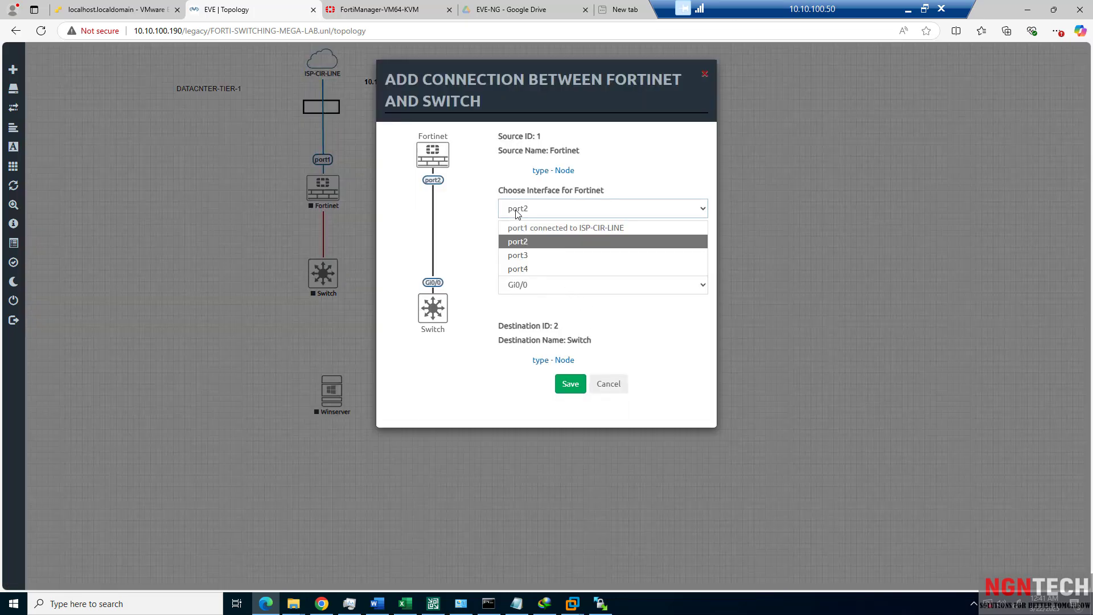
{"action": "left_click", "coordinate": [529, 267]}
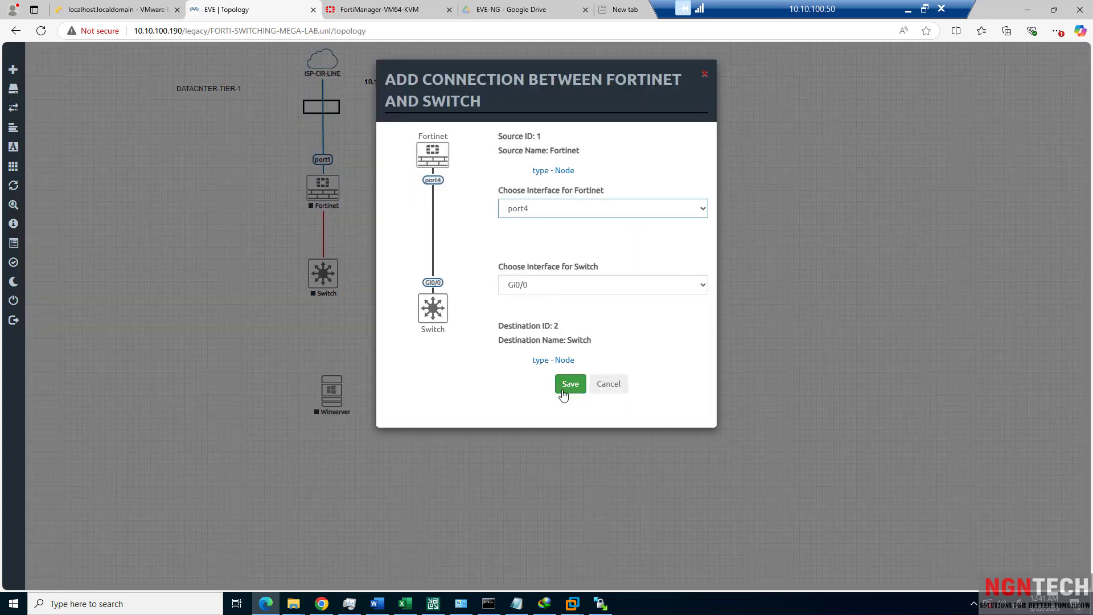
{"action": "left_click", "coordinate": [522, 292]}
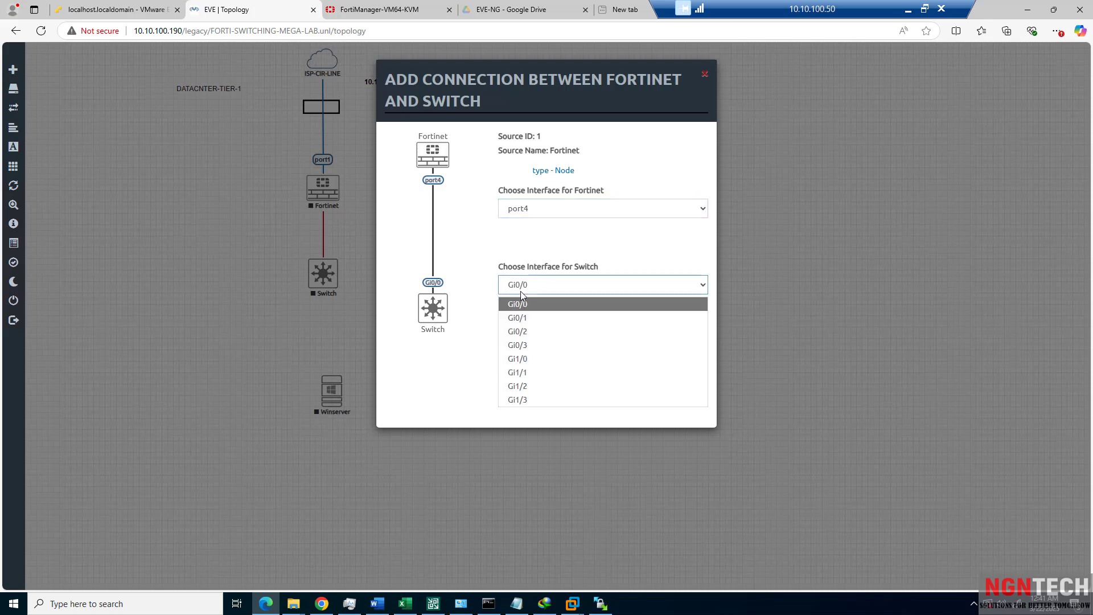
{"action": "left_click", "coordinate": [522, 293]}
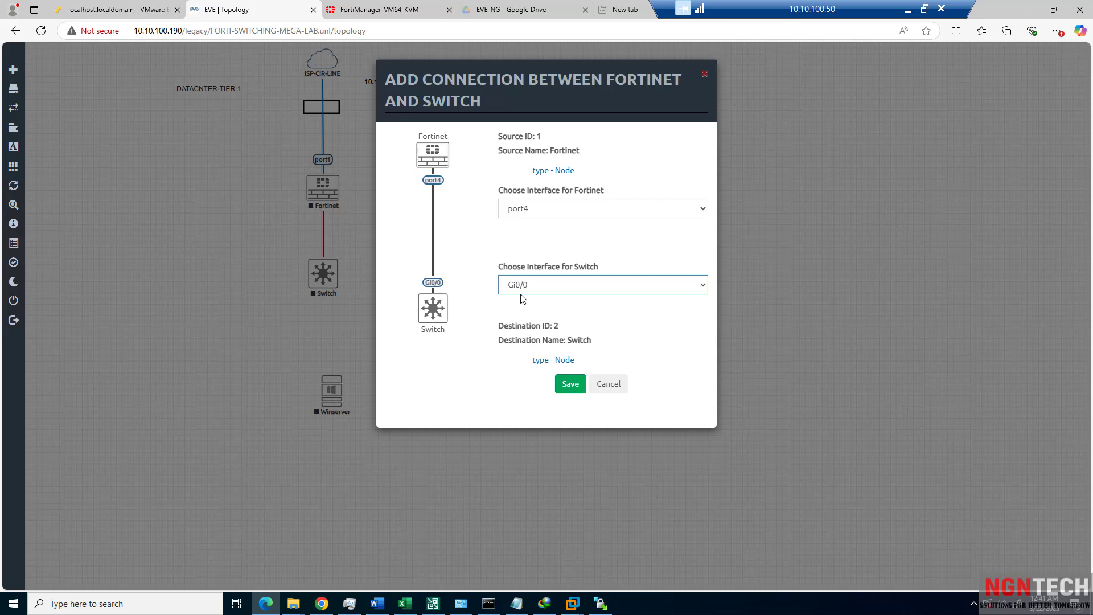
{"action": "left_click", "coordinate": [570, 384]}
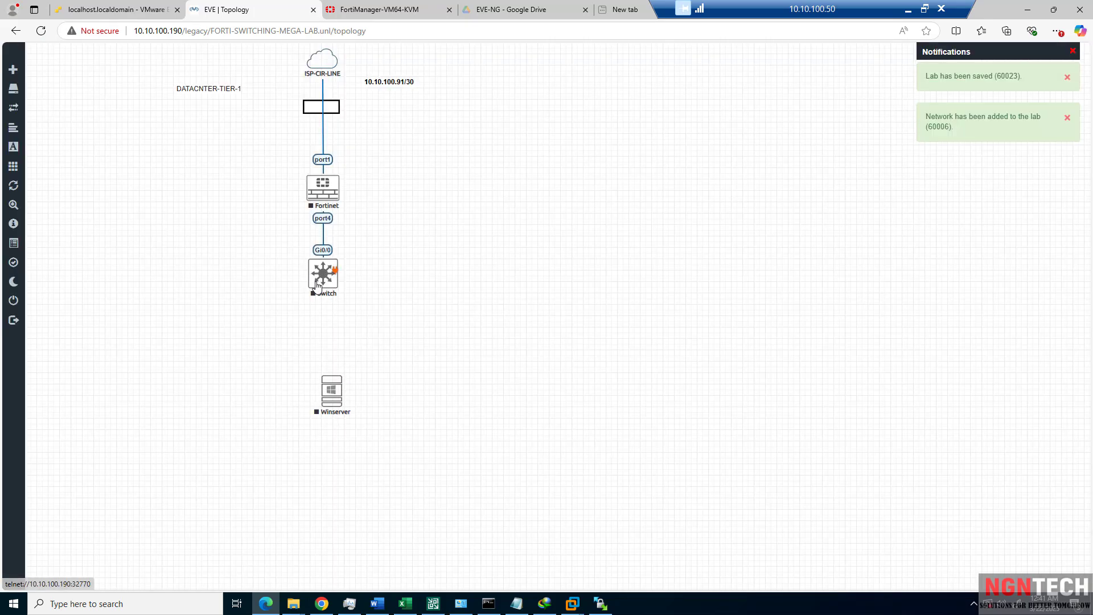
Lower the Switch and Winserver, then add a second Cisco vIOS Switch with default settings.
{"action": "left_click_drag", "start_coordinate": [318, 279], "coordinate": [319, 297]}
{"action": "left_click_drag", "start_coordinate": [332, 396], "coordinate": [332, 450]}
{"action": "right_click", "coordinate": [254, 387]}
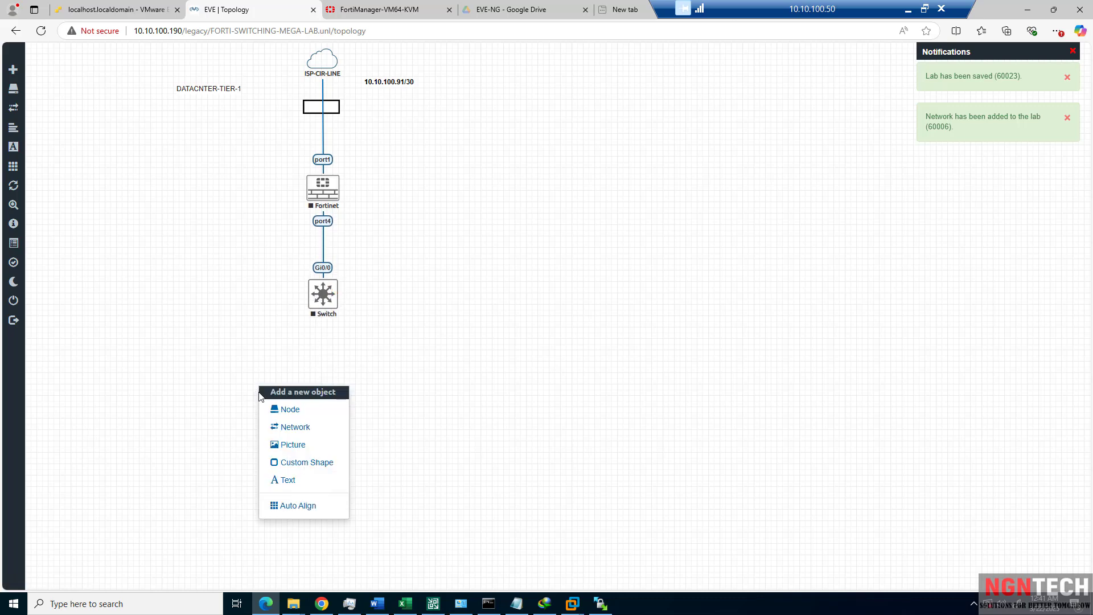
{"action": "left_click", "coordinate": [288, 409]}
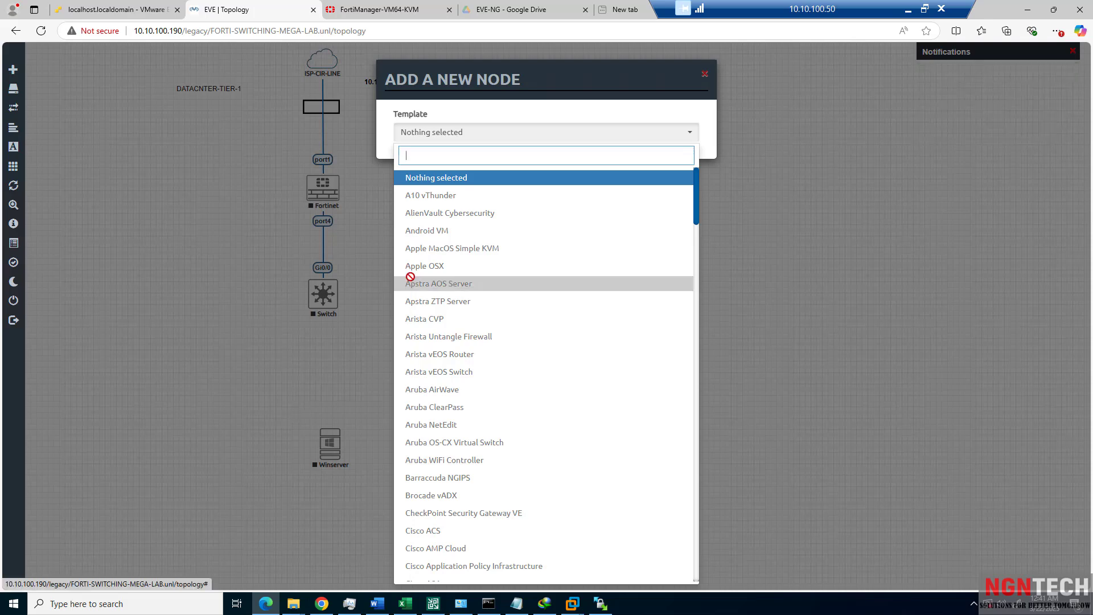
{"action": "type", "text": "cisc"}
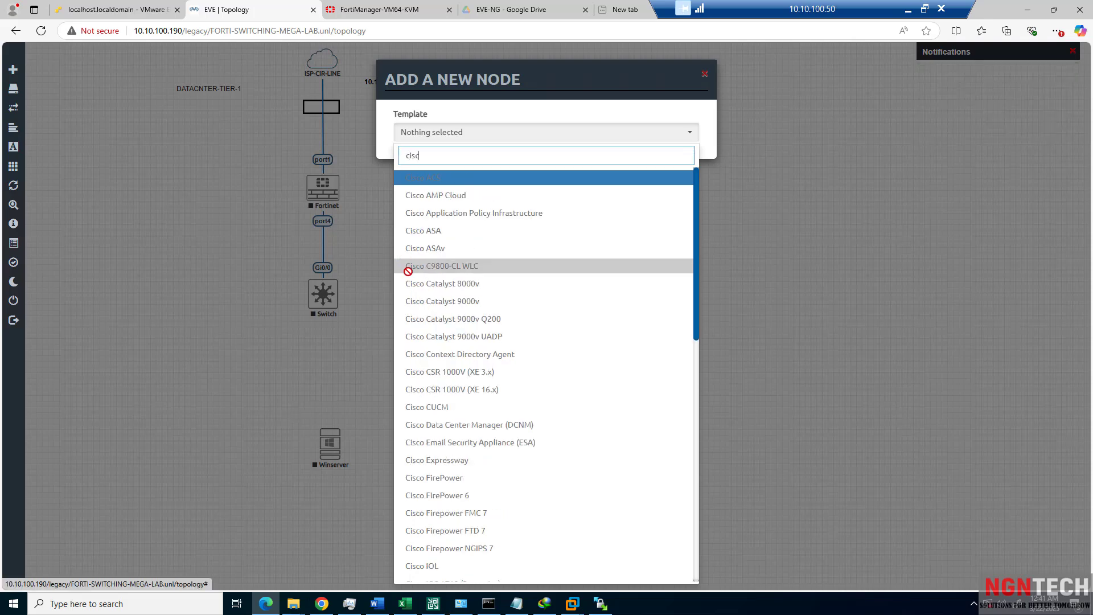
{"action": "scroll", "coordinate": [443, 409], "scroll_direction": "down", "scroll_amount": 12}
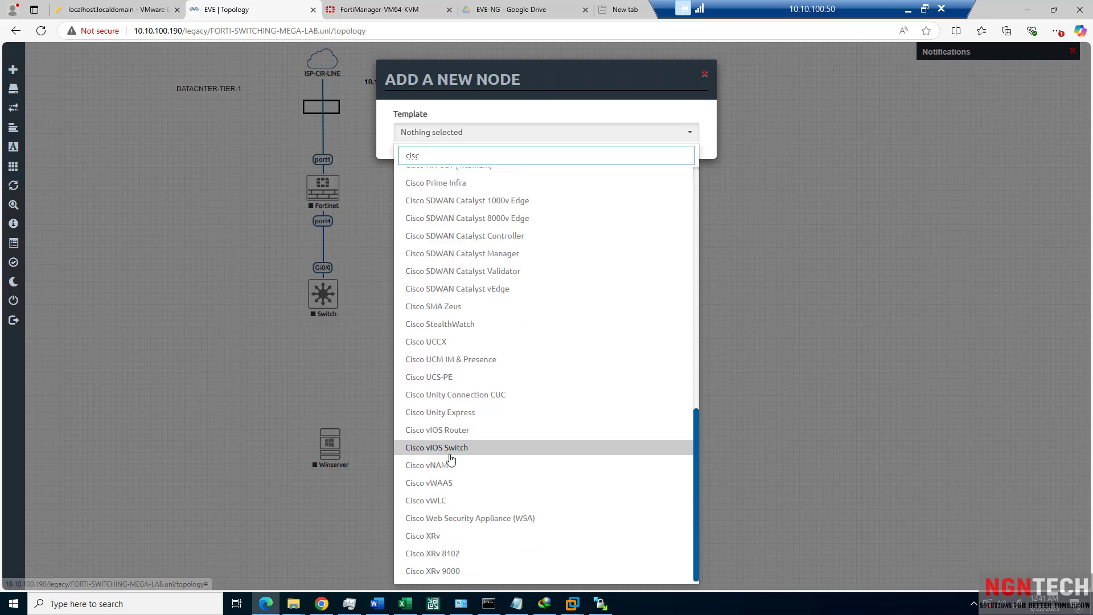
{"action": "left_click", "coordinate": [457, 449]}
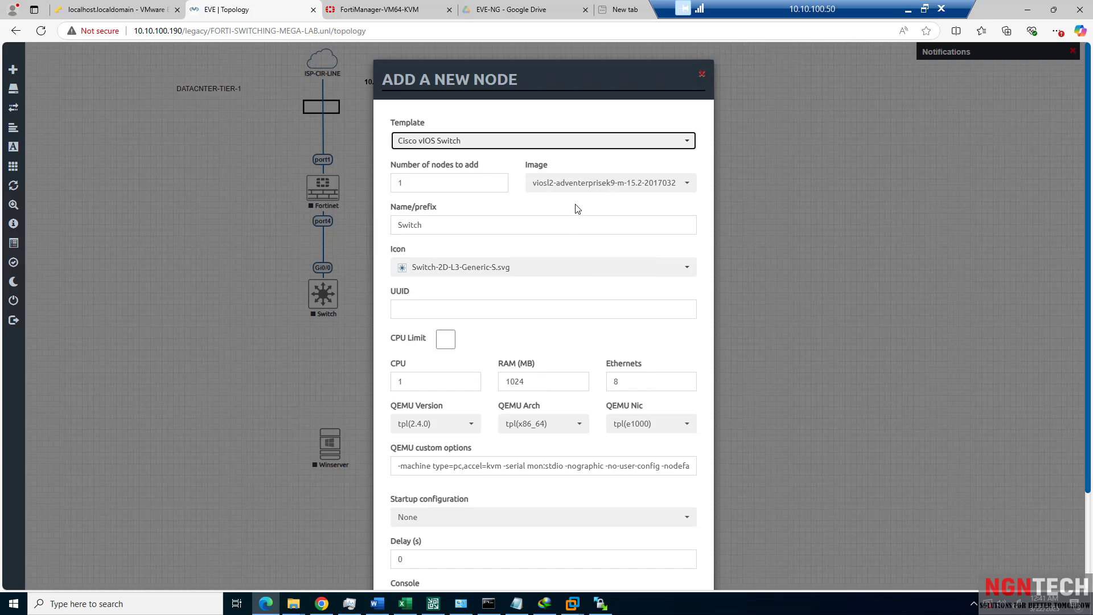
{"action": "scroll", "coordinate": [441, 463], "scroll_direction": "down", "scroll_amount": 2}
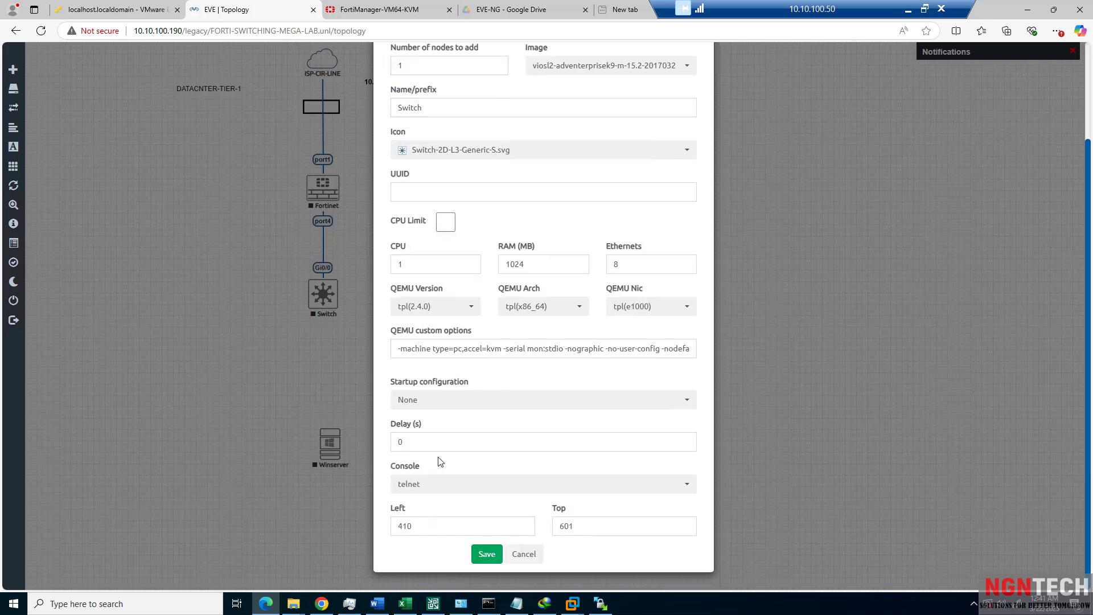
{"action": "left_click", "coordinate": [487, 554]}
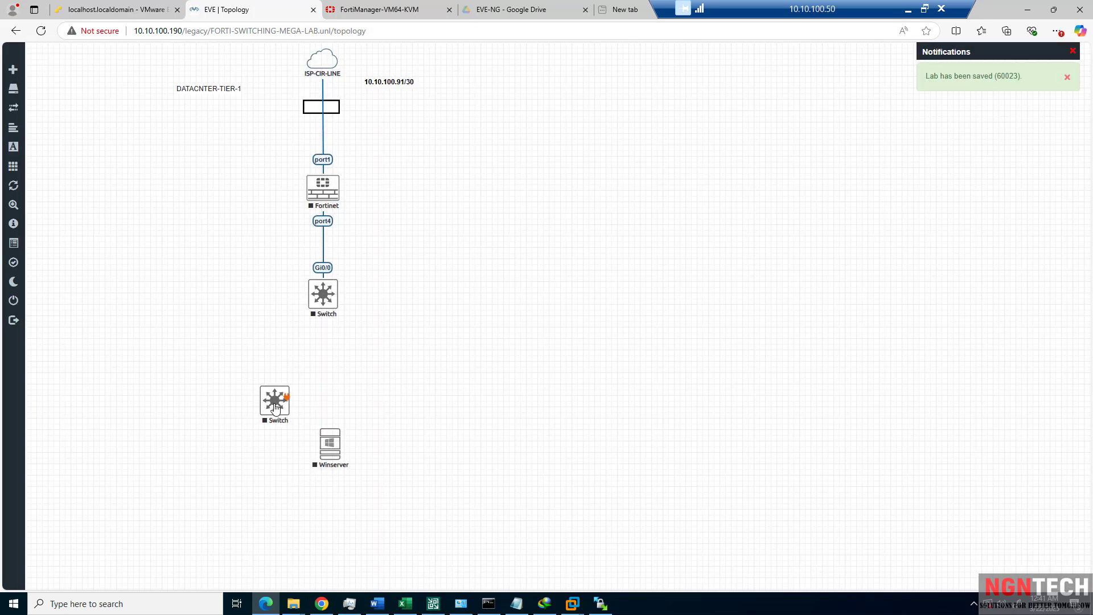
Move the new switch left, lower Winserver, and link Gi1/3 on both switches.
{"action": "left_click_drag", "start_coordinate": [274, 405], "coordinate": [192, 408]}
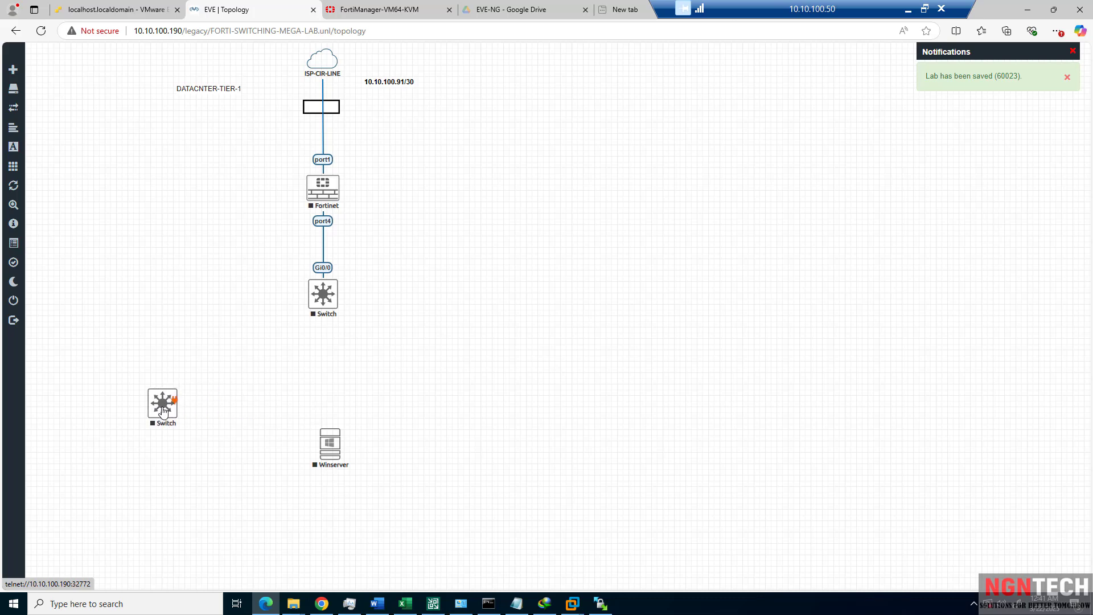
{"action": "left_click_drag", "start_coordinate": [324, 445], "coordinate": [335, 471]}
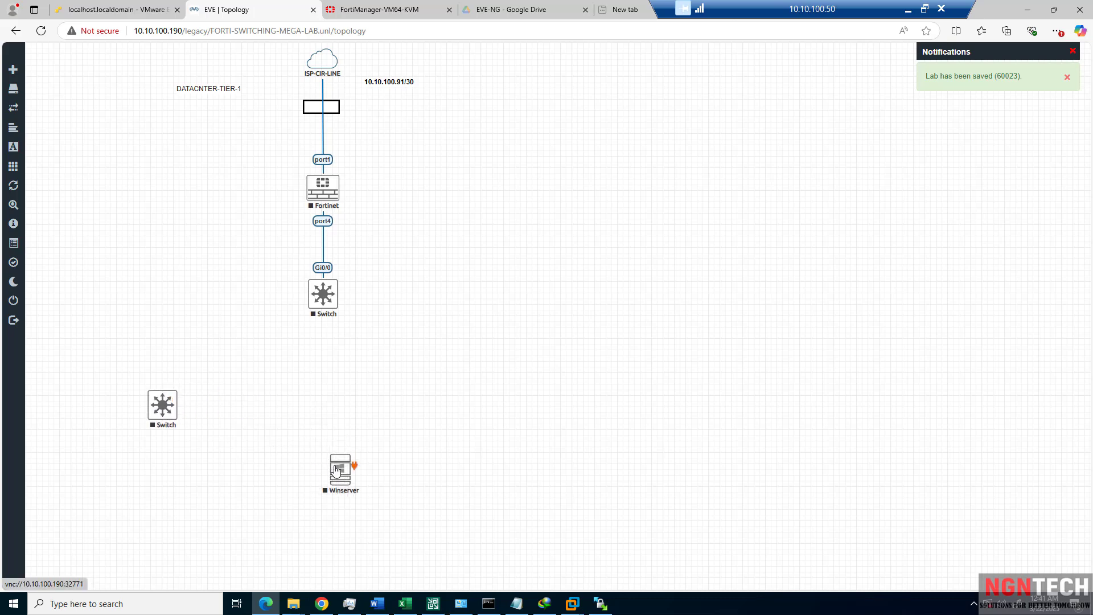
{"action": "left_click_drag", "start_coordinate": [334, 291], "coordinate": [179, 395]}
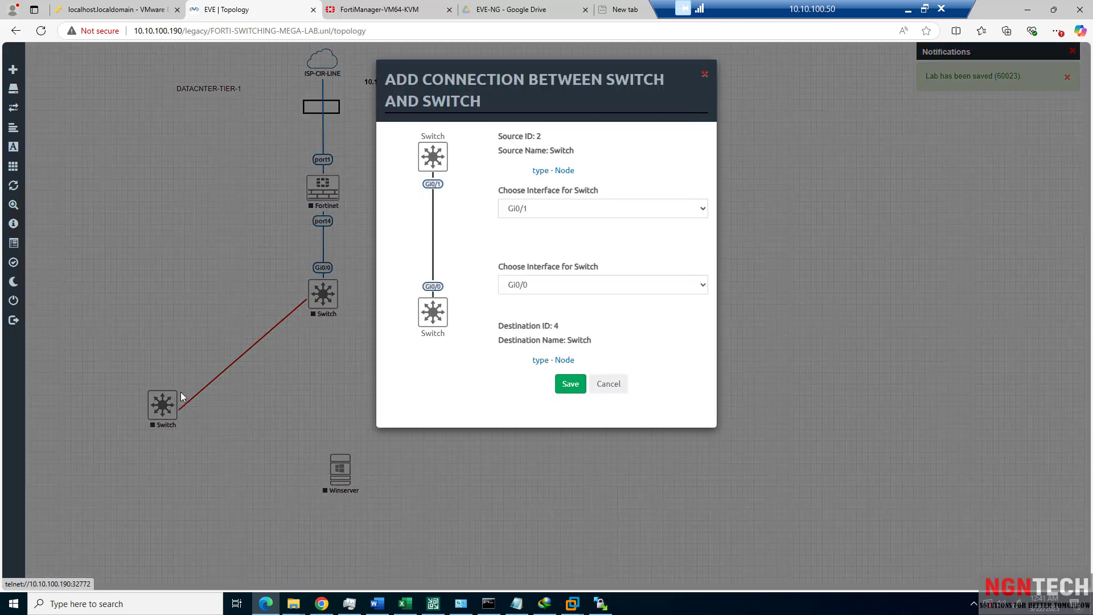
{"action": "left_click", "coordinate": [550, 218]}
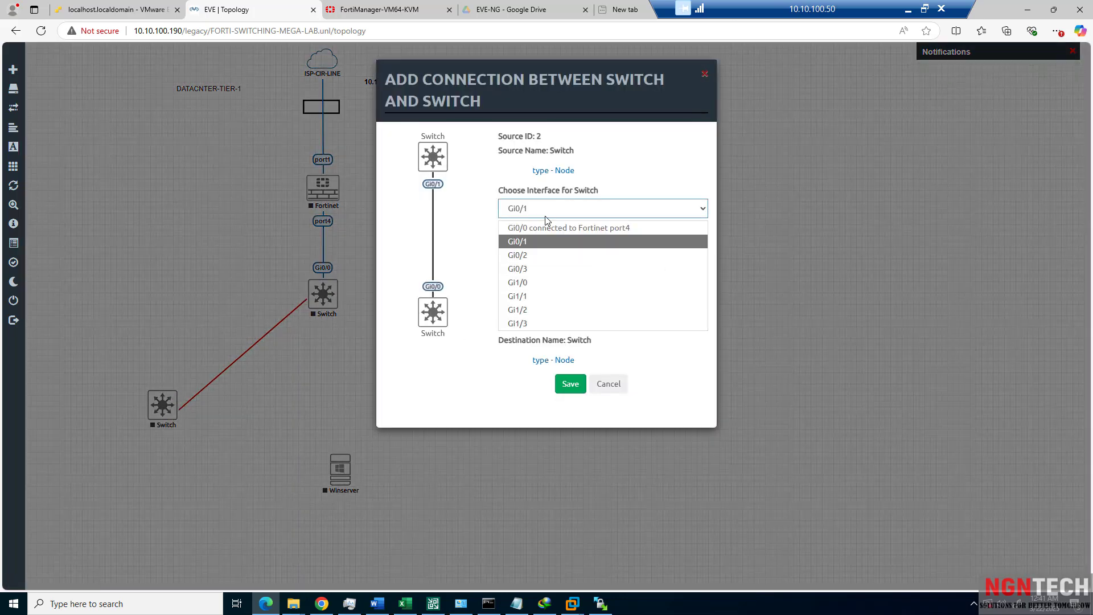
{"action": "left_click", "coordinate": [526, 323]}
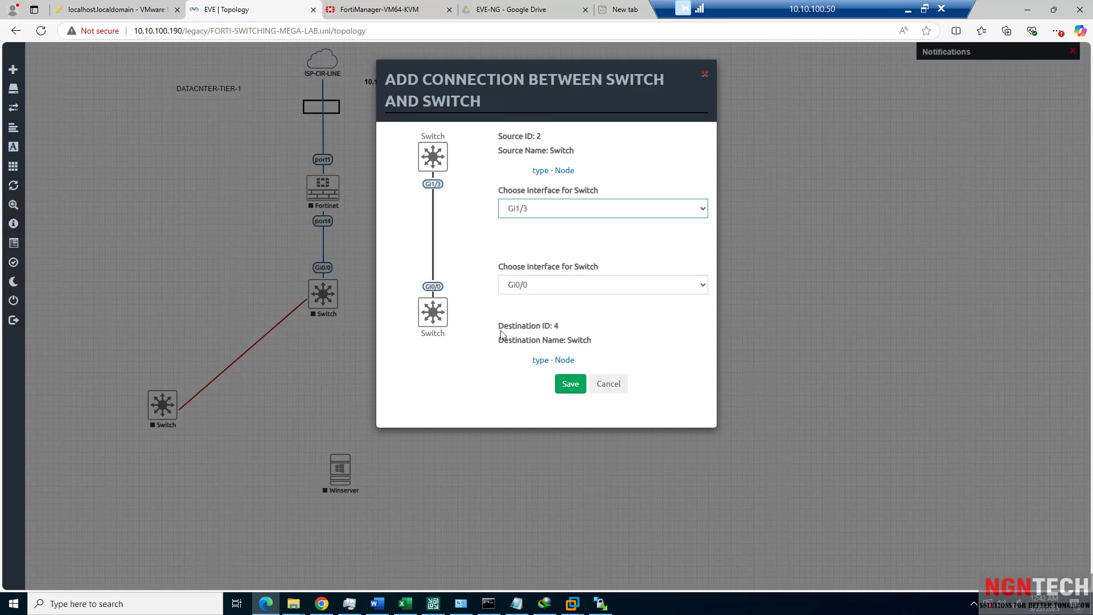
{"action": "left_click", "coordinate": [518, 288]}
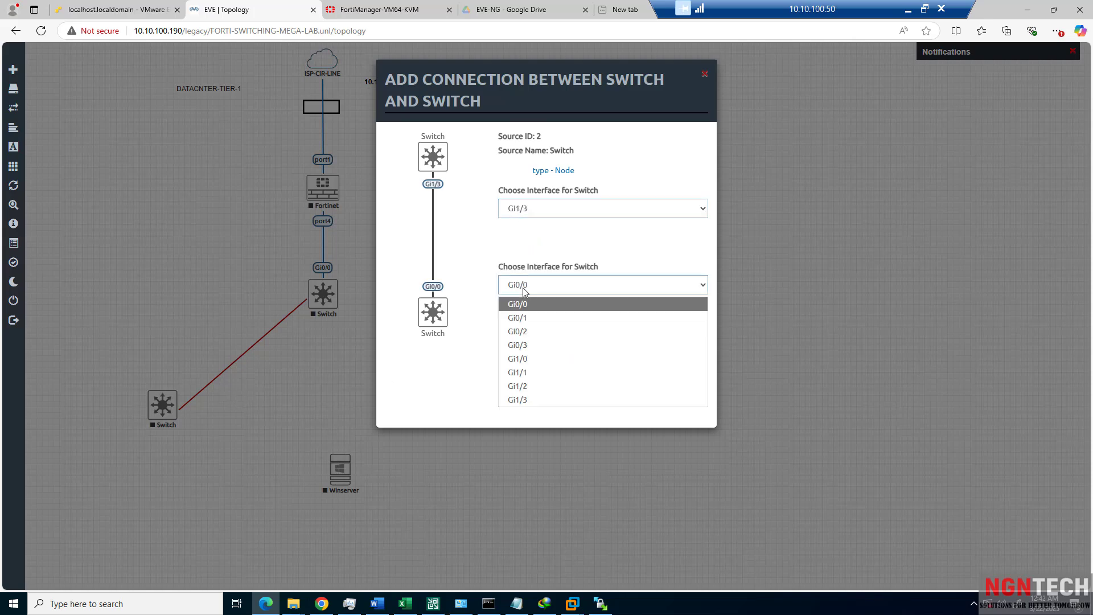
{"action": "left_click", "coordinate": [521, 399]}
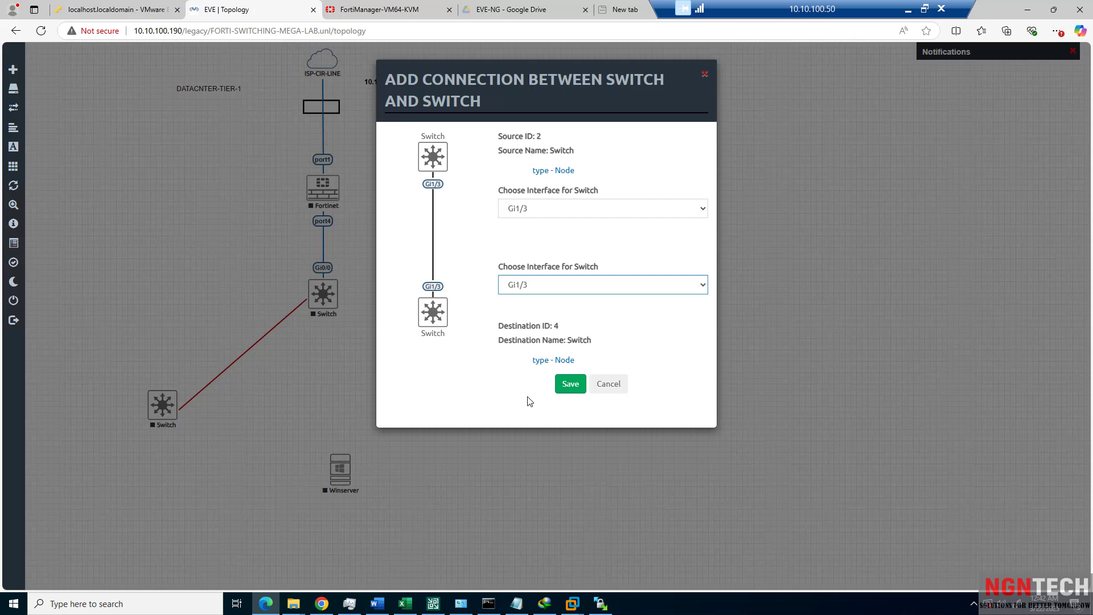
{"action": "left_click", "coordinate": [565, 386]}
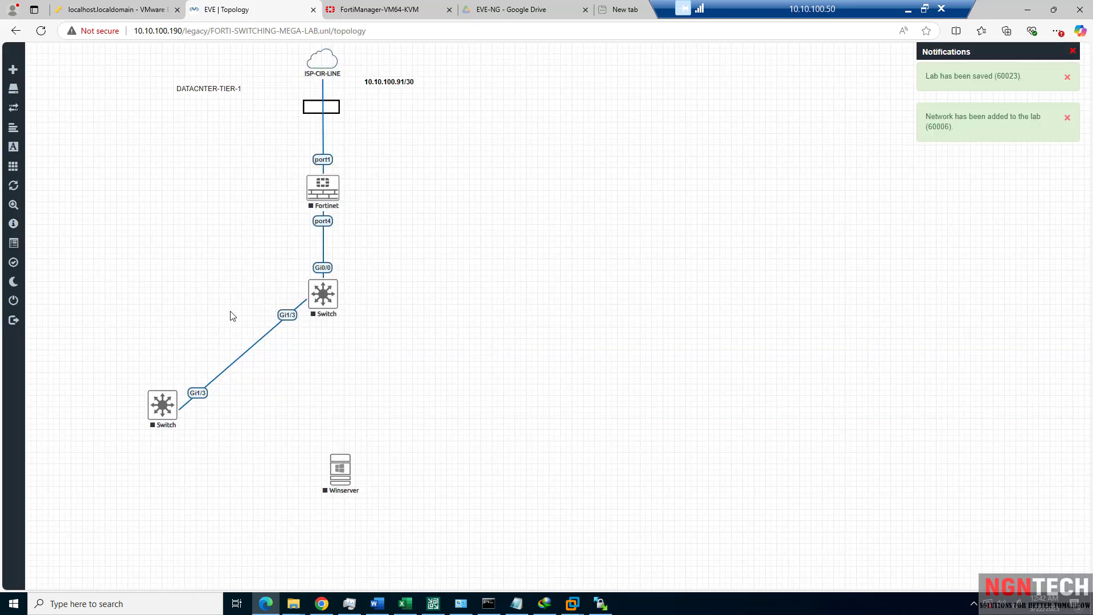
Move the second Switch level with the first and Auto Align the topology.
{"action": "left_click_drag", "start_coordinate": [141, 428], "coordinate": [116, 315]}
{"action": "right_click", "coordinate": [149, 347]}
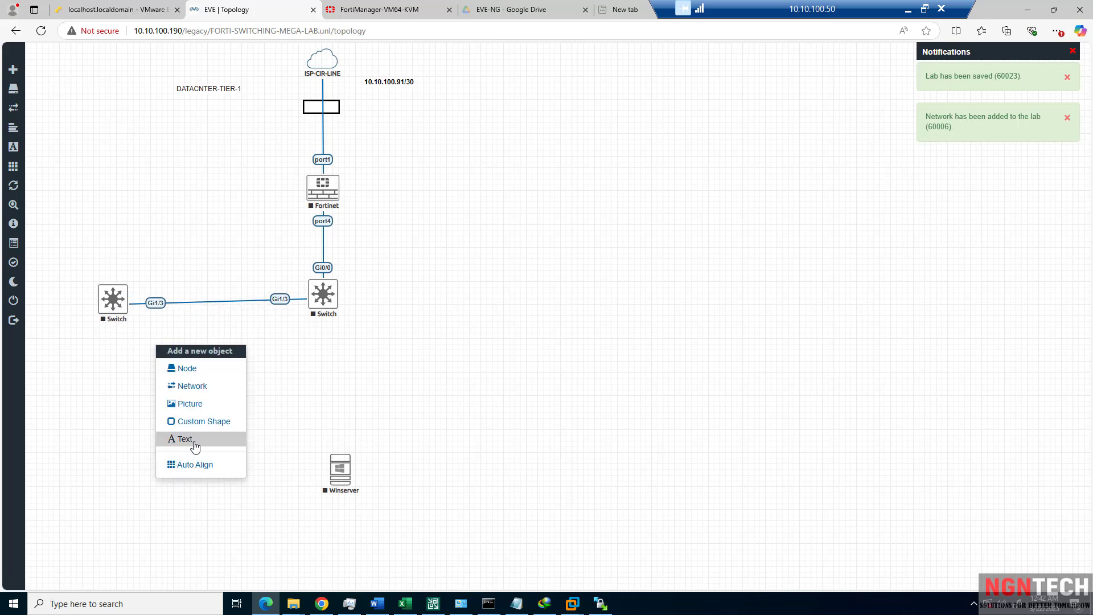
{"action": "left_click", "coordinate": [203, 468]}
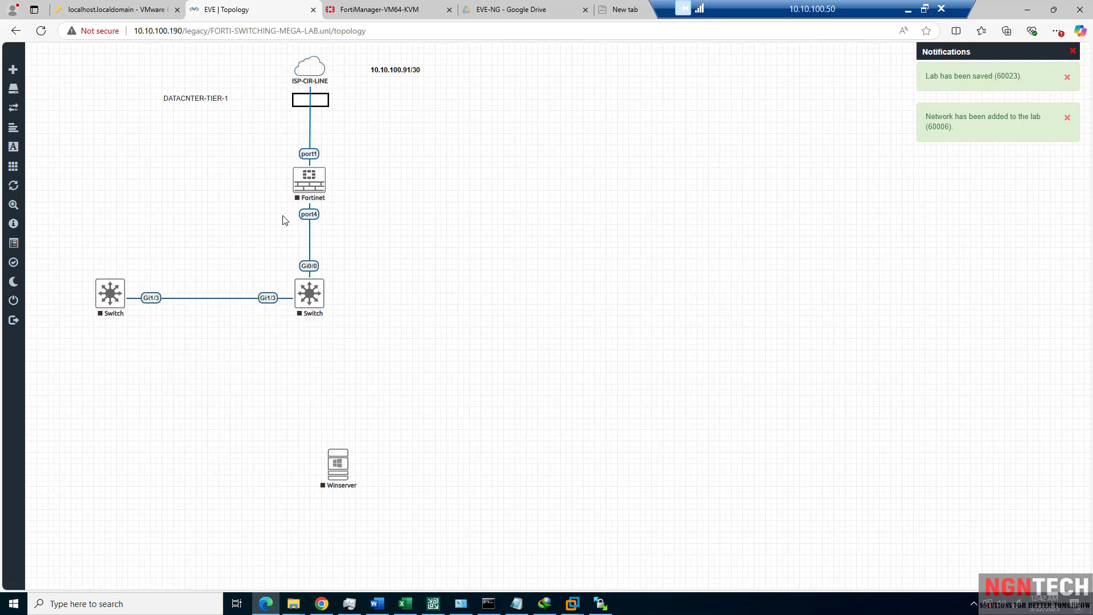
Place Winserver near the left Switch and start a link between them.
{"action": "left_click_drag", "start_coordinate": [328, 463], "coordinate": [192, 488]}
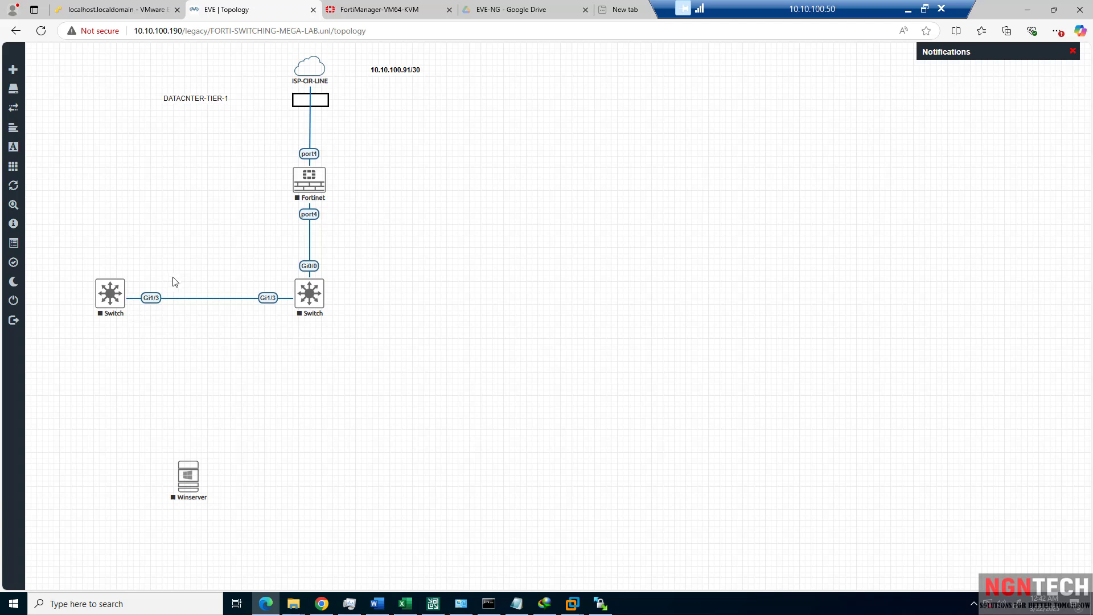
{"action": "left_click_drag", "start_coordinate": [187, 486], "coordinate": [174, 464]}
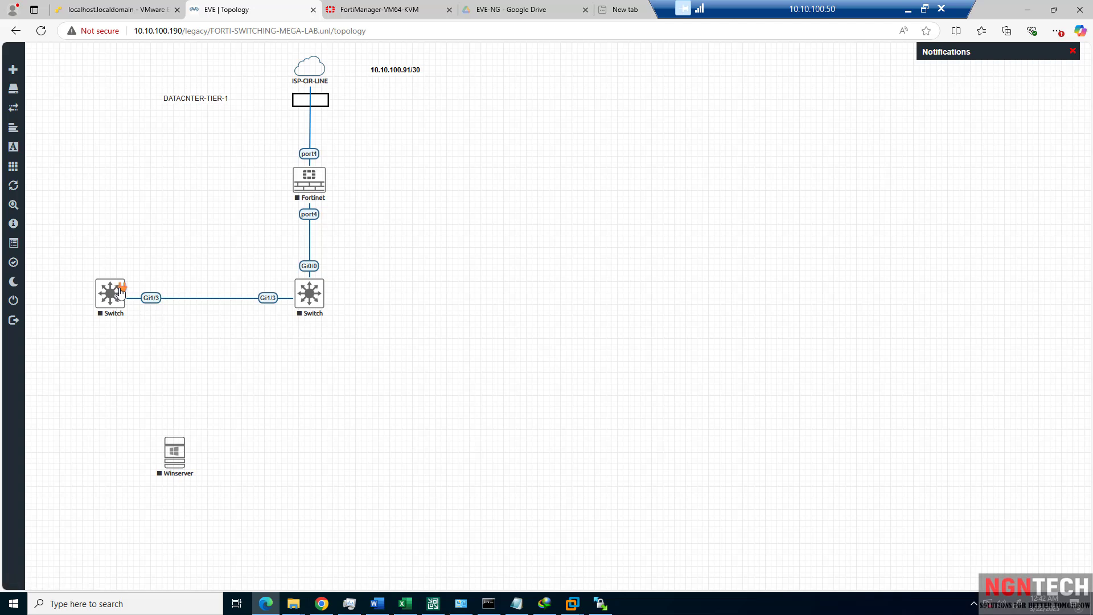
{"action": "left_click_drag", "start_coordinate": [120, 293], "coordinate": [196, 447]}
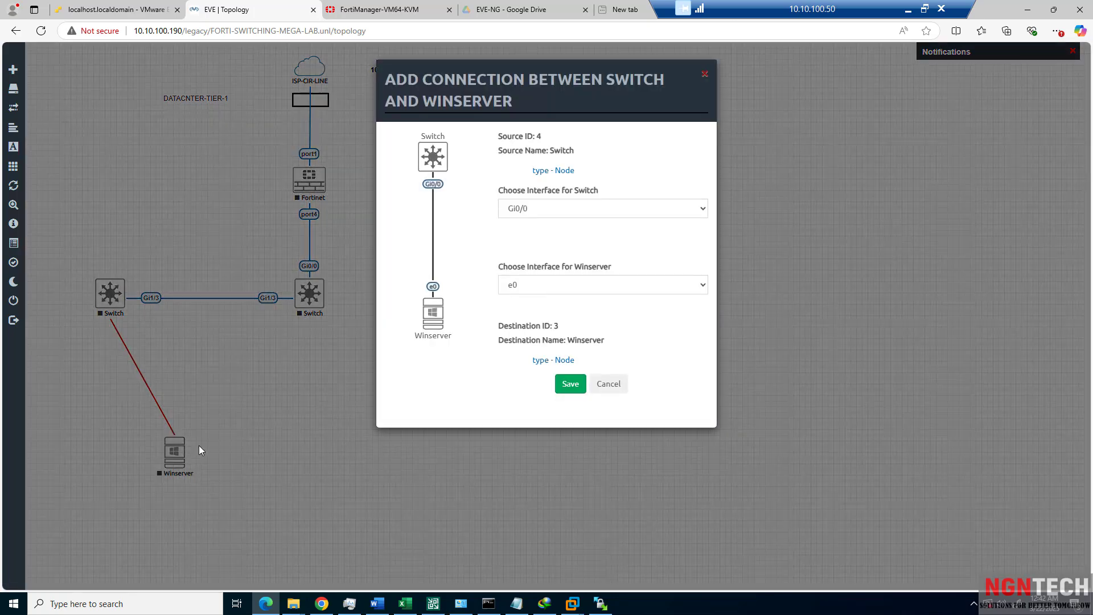
Save the link from the left Switch's Gi0/0 to Winserver's e0, then set Winserver directly beneath the Switch.
{"action": "left_click", "coordinate": [531, 213]}
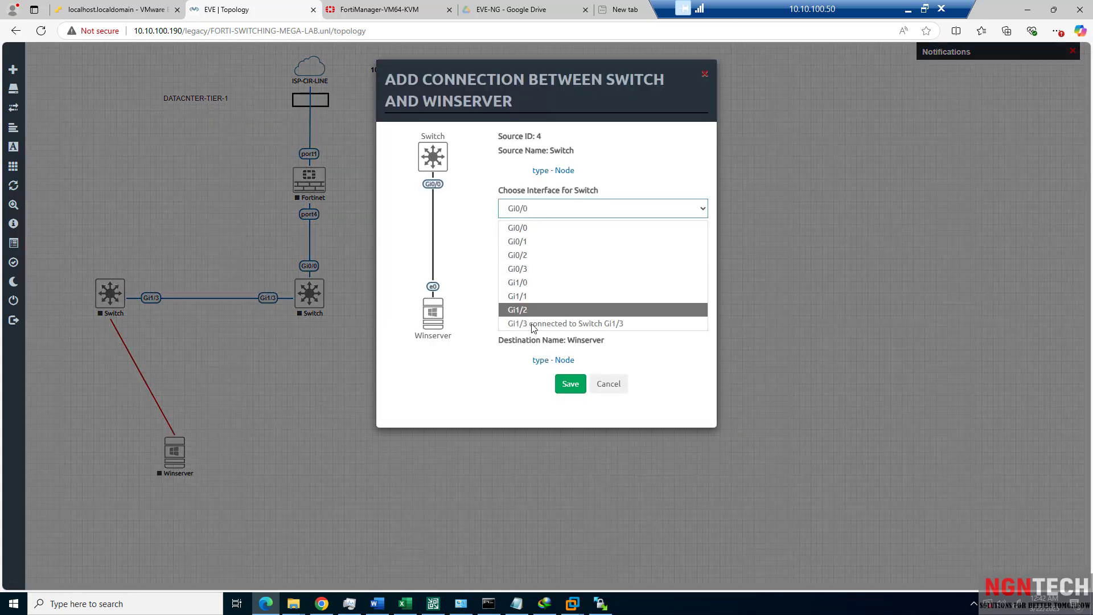
{"action": "left_click", "coordinate": [535, 228]}
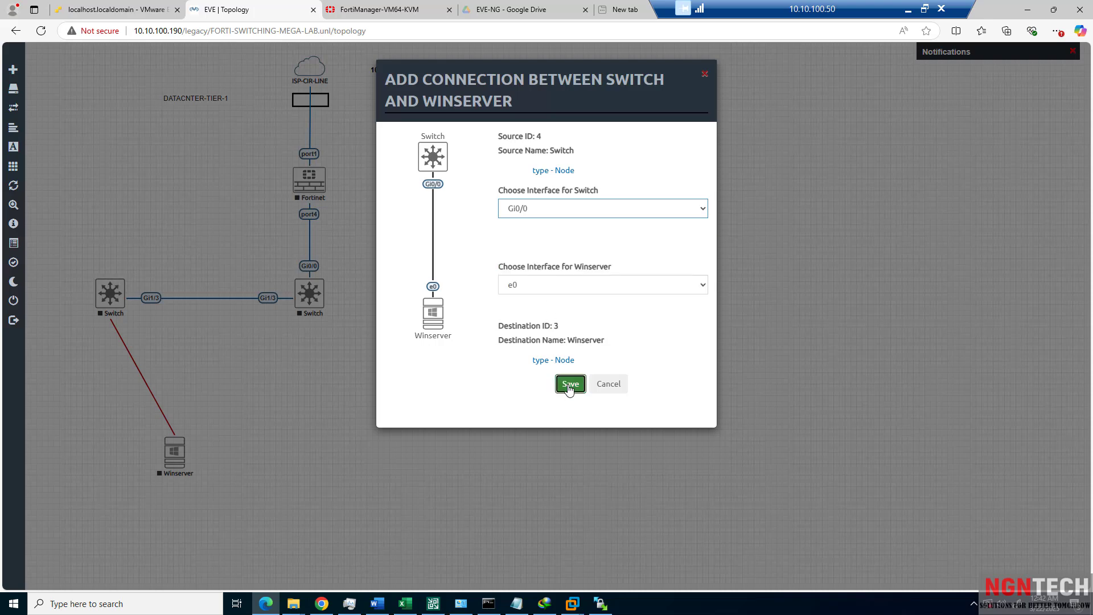
{"action": "left_click", "coordinate": [570, 384]}
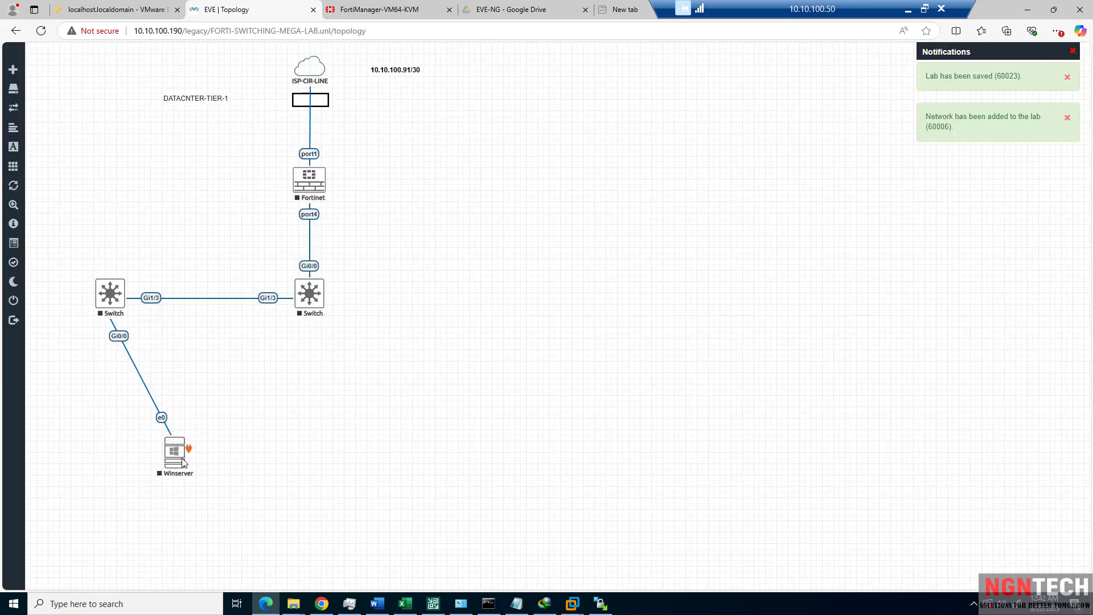
{"action": "left_click_drag", "start_coordinate": [182, 453], "coordinate": [117, 480]}
Add a new node from the Linux template to the lab.
{"action": "right_click", "coordinate": [265, 476]}
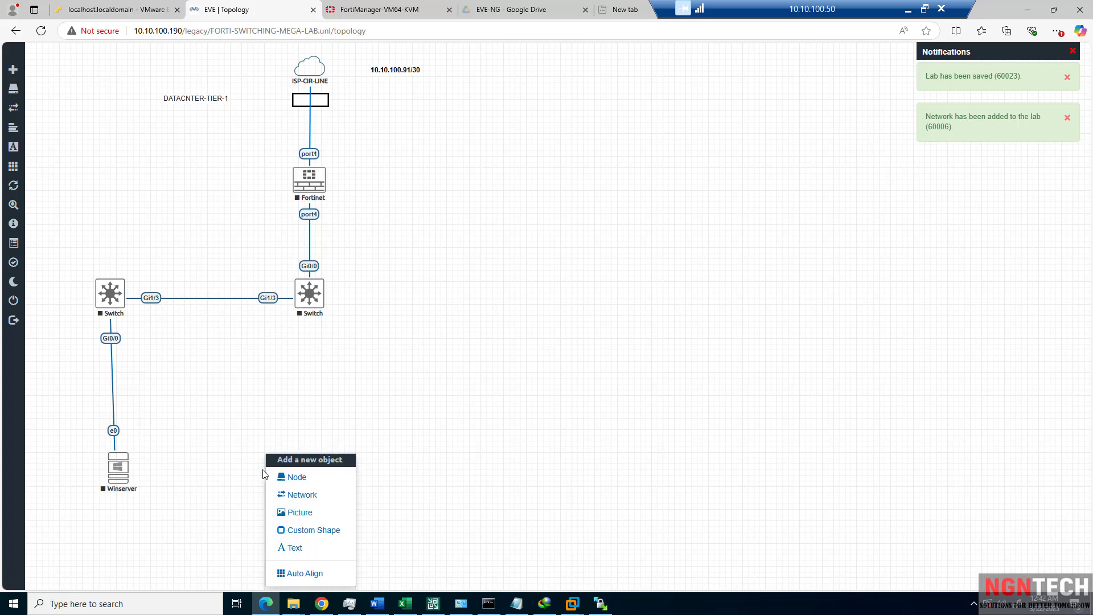
{"action": "left_click", "coordinate": [293, 478]}
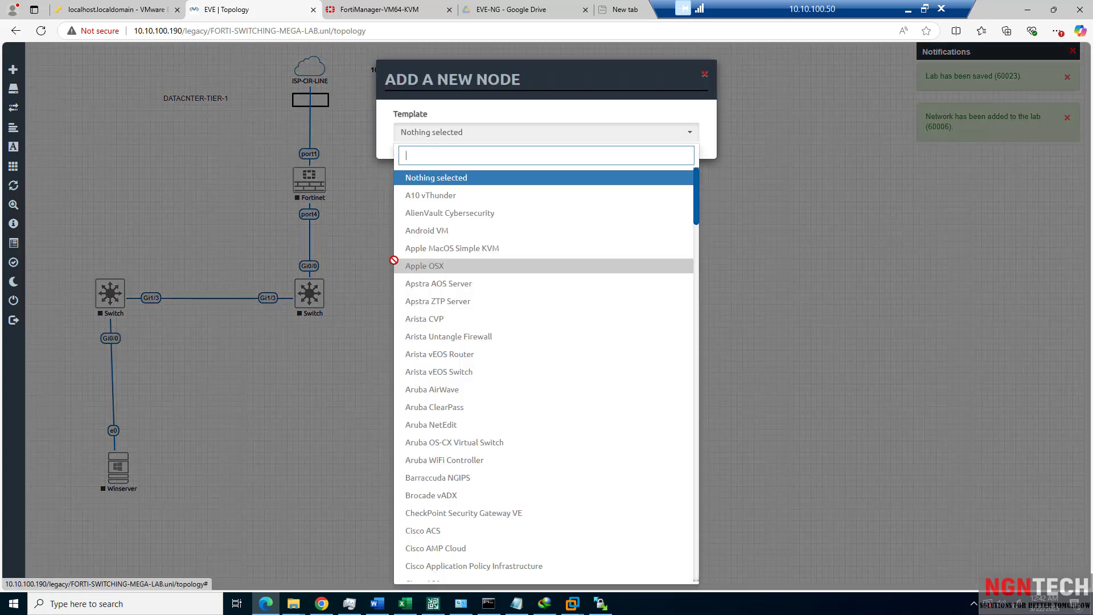
{"action": "type", "text": "lin"}
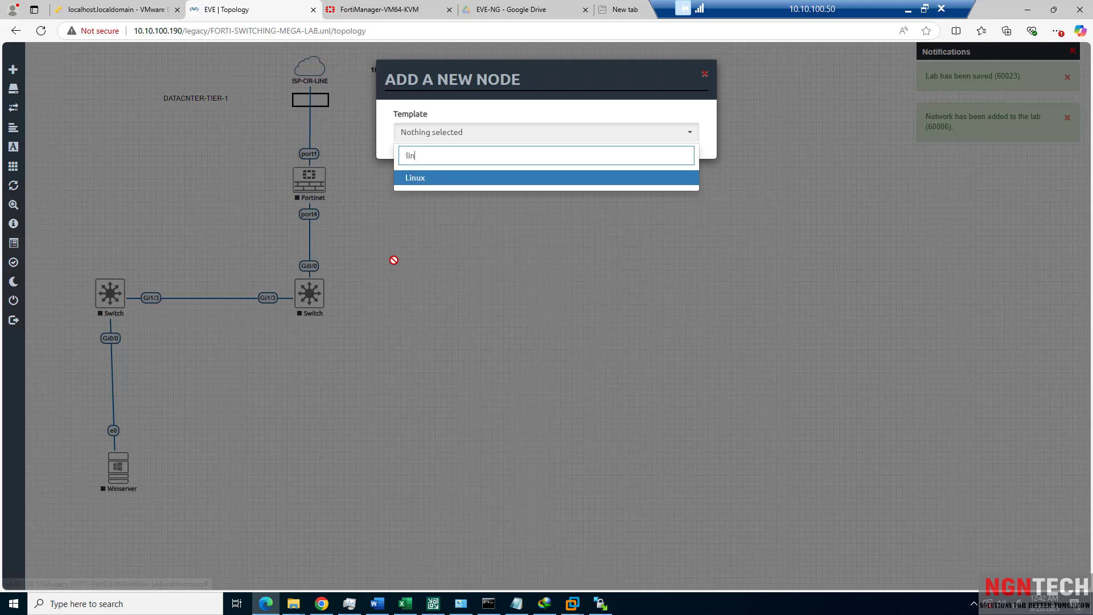
{"action": "left_click", "coordinate": [425, 178]}
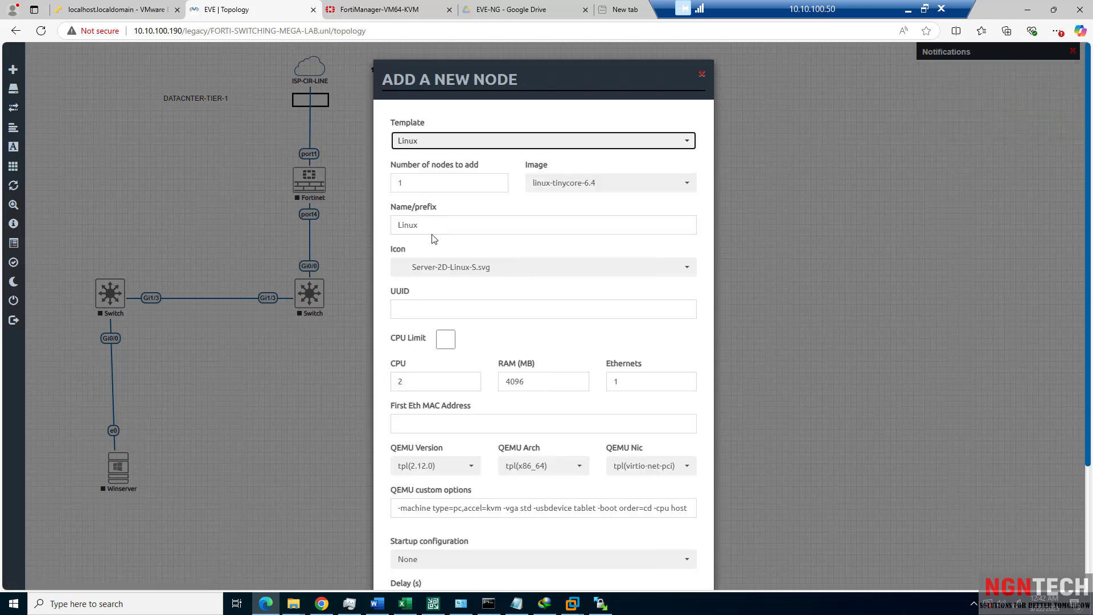
{"action": "scroll", "coordinate": [407, 316], "scroll_direction": "down", "scroll_amount": 3}
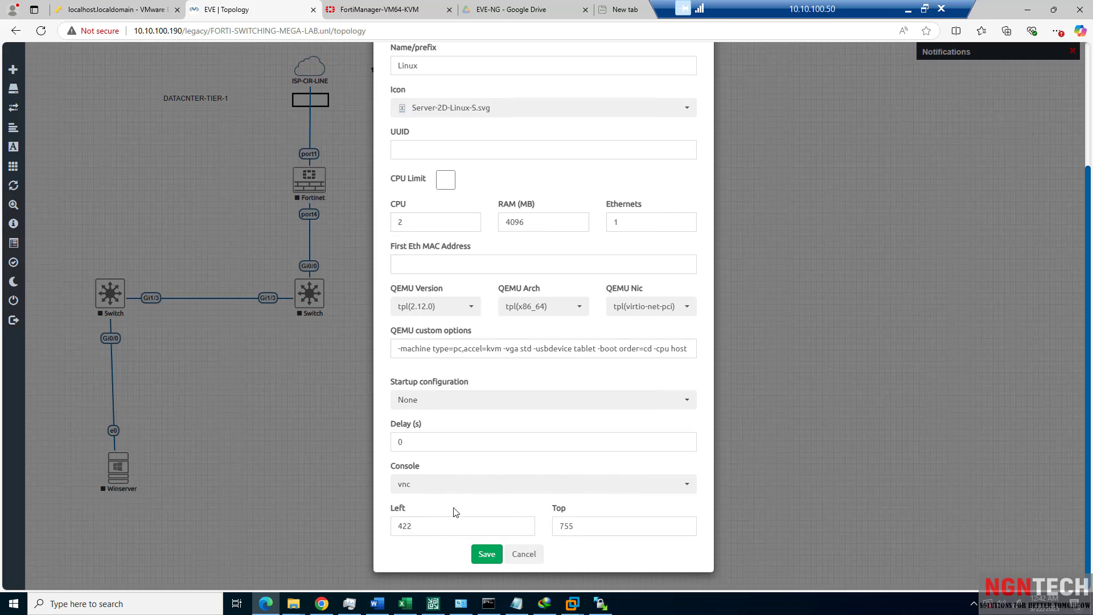
{"action": "left_click", "coordinate": [487, 554]}
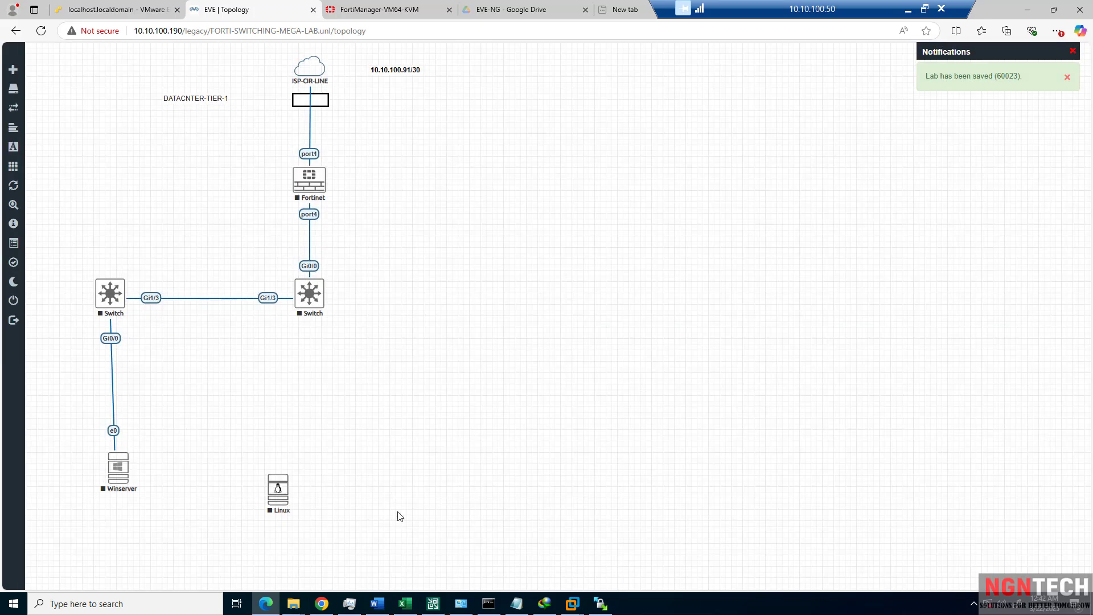
Shift the Linux node right and start a link from the right Switch to it.
{"action": "left_click_drag", "start_coordinate": [291, 484], "coordinate": [319, 484]}
{"action": "mouse_move", "coordinate": [314, 300]}
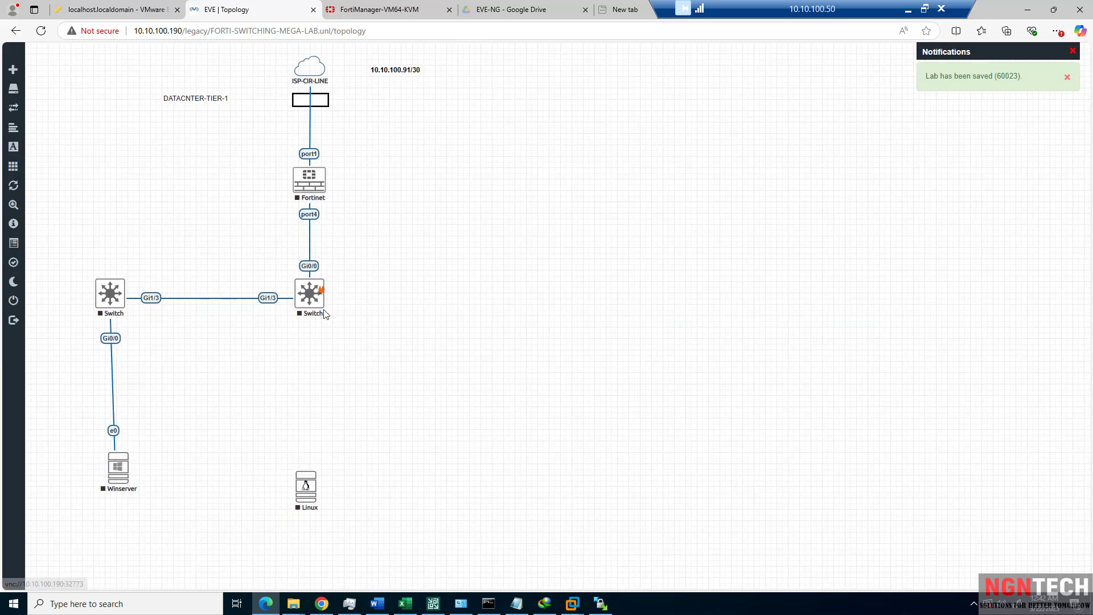
{"action": "left_click_drag", "start_coordinate": [320, 291], "coordinate": [336, 325]}
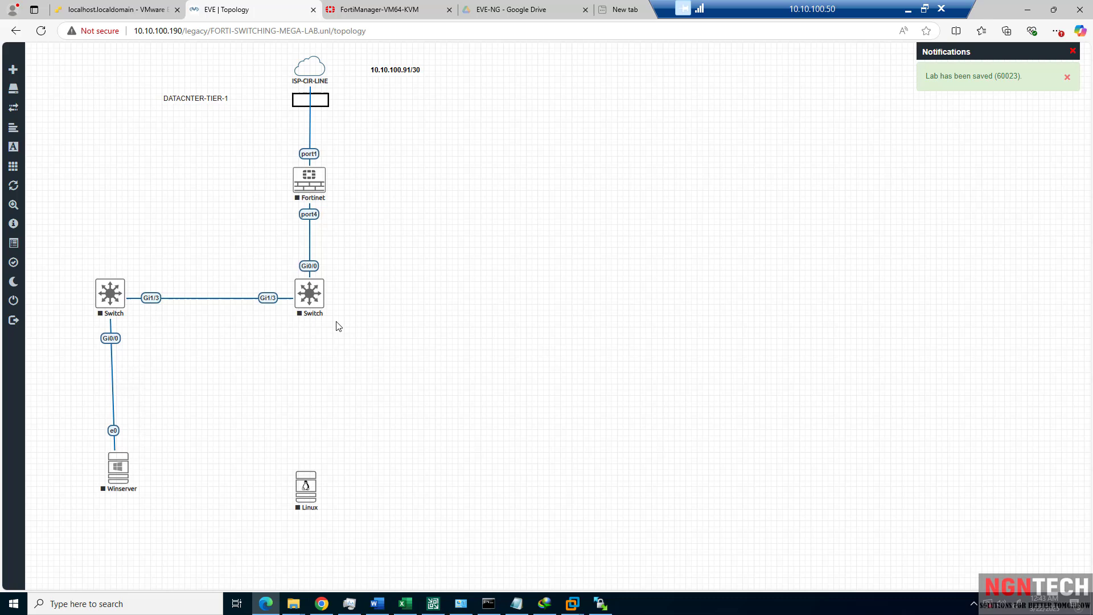
Start a new node and choose the Cisco vIOS Switch template.
{"action": "right_click", "coordinate": [447, 303]}
{"action": "left_click", "coordinate": [478, 328]}
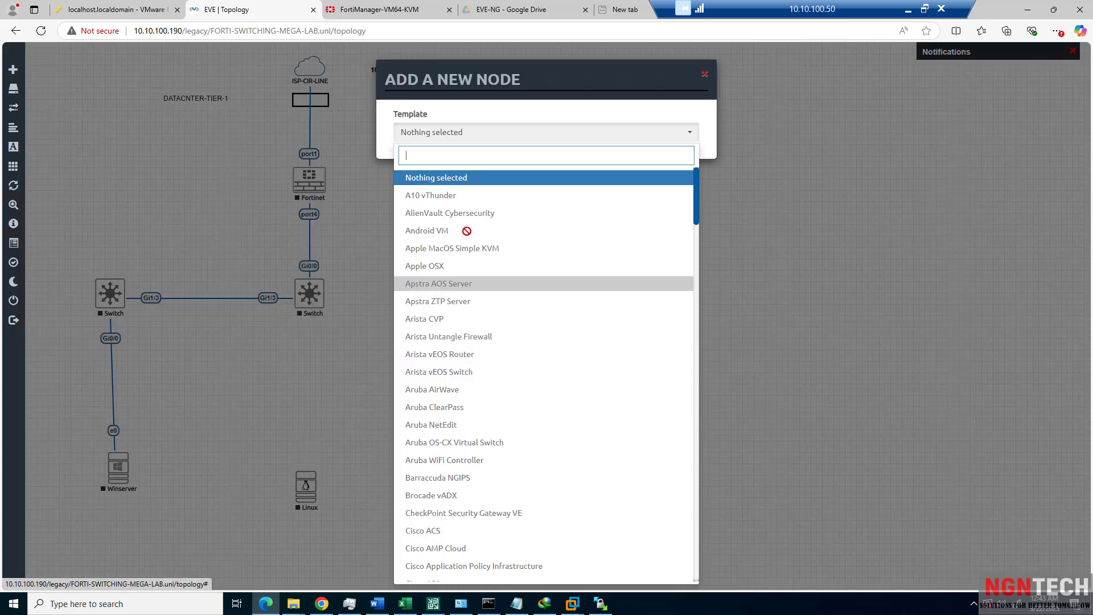
{"action": "type", "text": "cisc"}
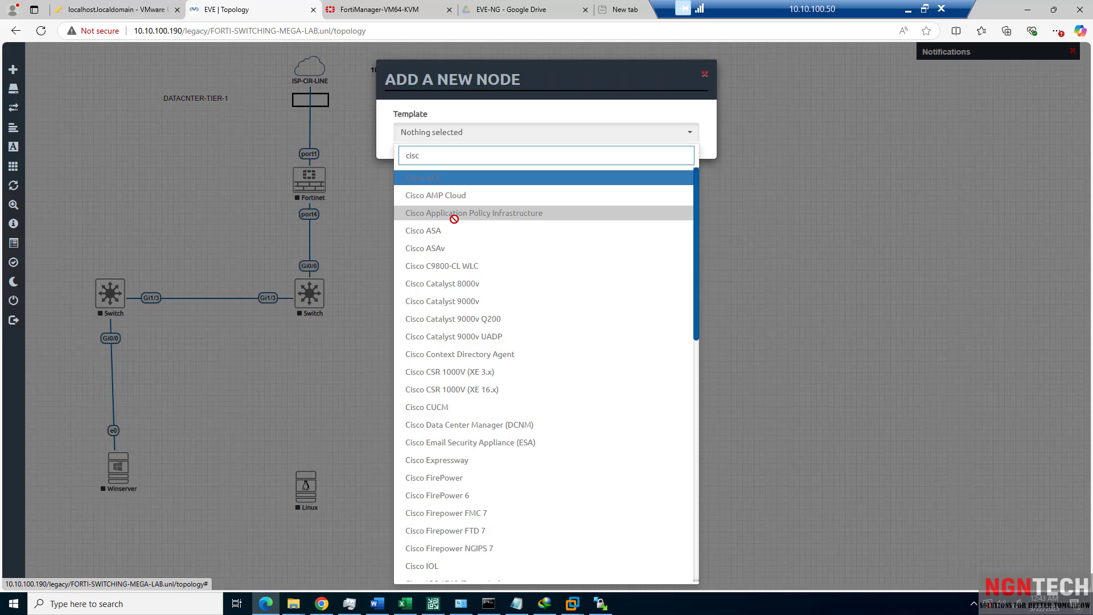
{"action": "key", "text": "BackSpace"}
{"action": "key", "text": "BackSpace"}
{"action": "key", "text": "BackSpace"}
{"action": "type", "text": "i"}
{"action": "type", "text": "co"}
{"action": "scroll", "coordinate": [463, 391], "scroll_direction": "down", "scroll_amount": 4}
{"action": "scroll", "coordinate": [462, 391], "scroll_direction": "down", "scroll_amount": 7}
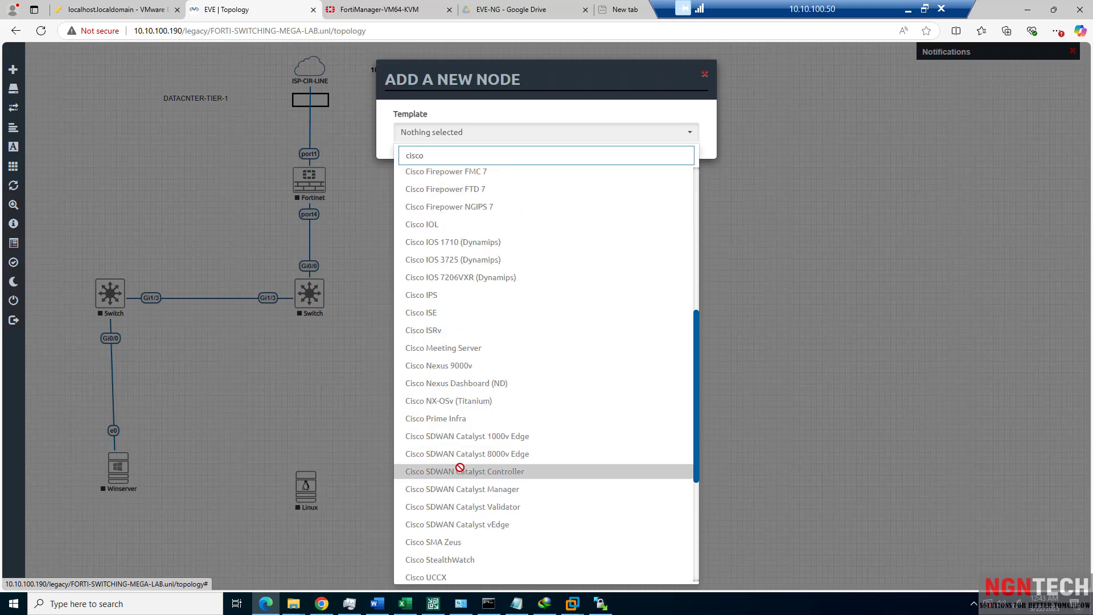
{"action": "left_click", "coordinate": [453, 447]}
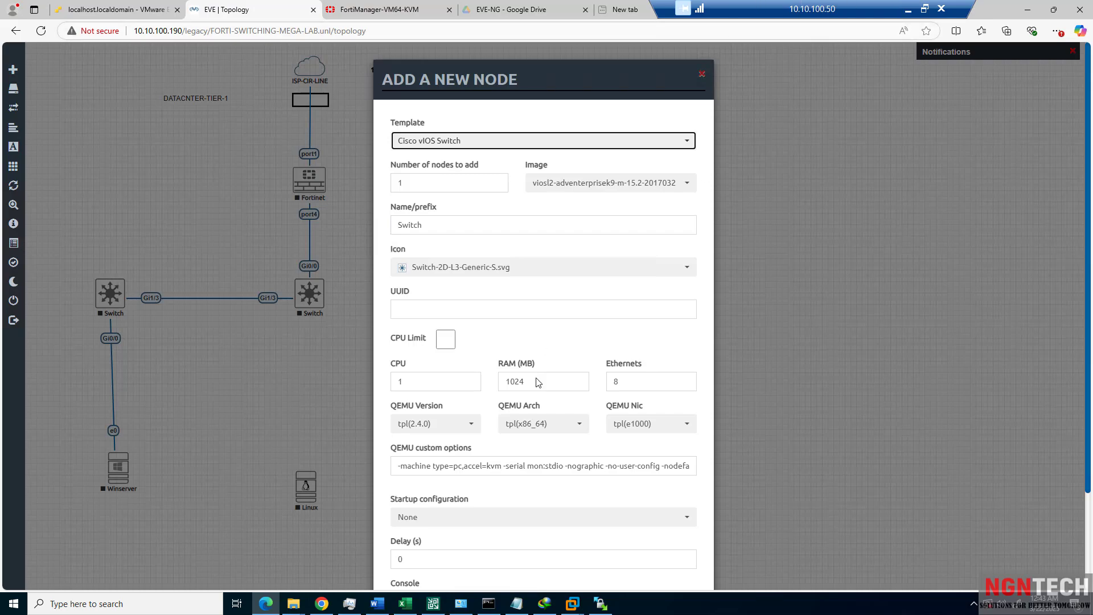
Return to the remote session and save the new Cisco vIOS Switch node.
{"action": "left_click", "coordinate": [908, 9]}
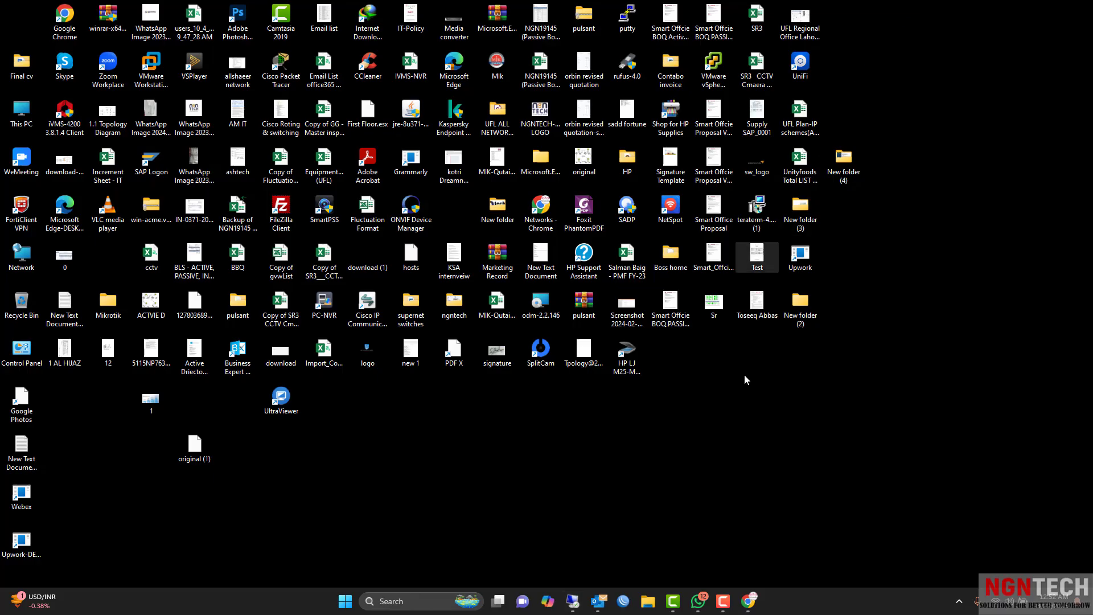
{"action": "left_click", "coordinate": [730, 608]}
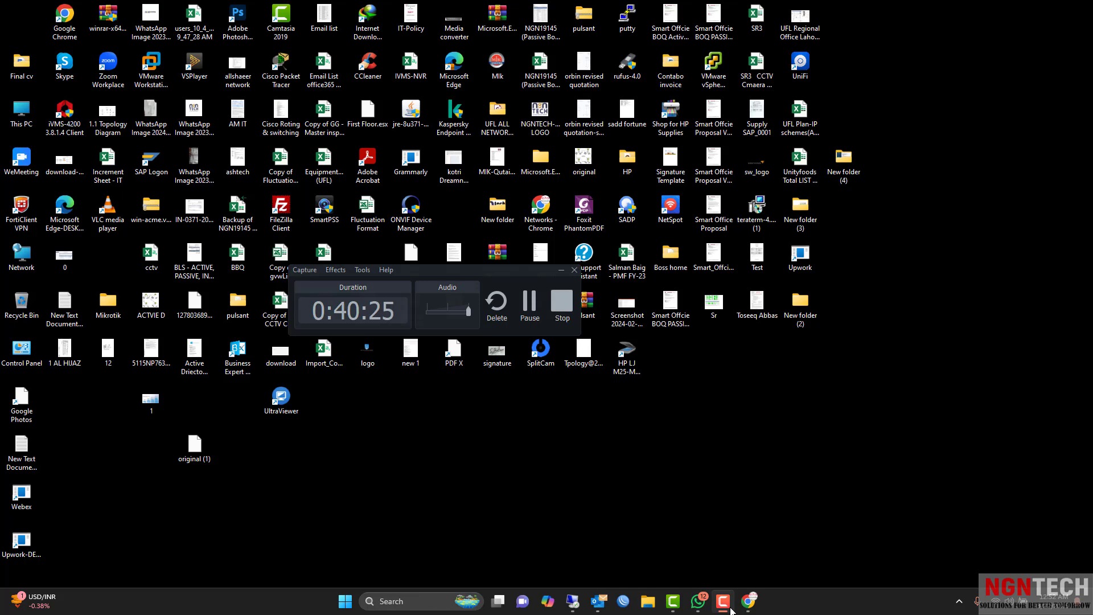
{"action": "left_click", "coordinate": [730, 608]}
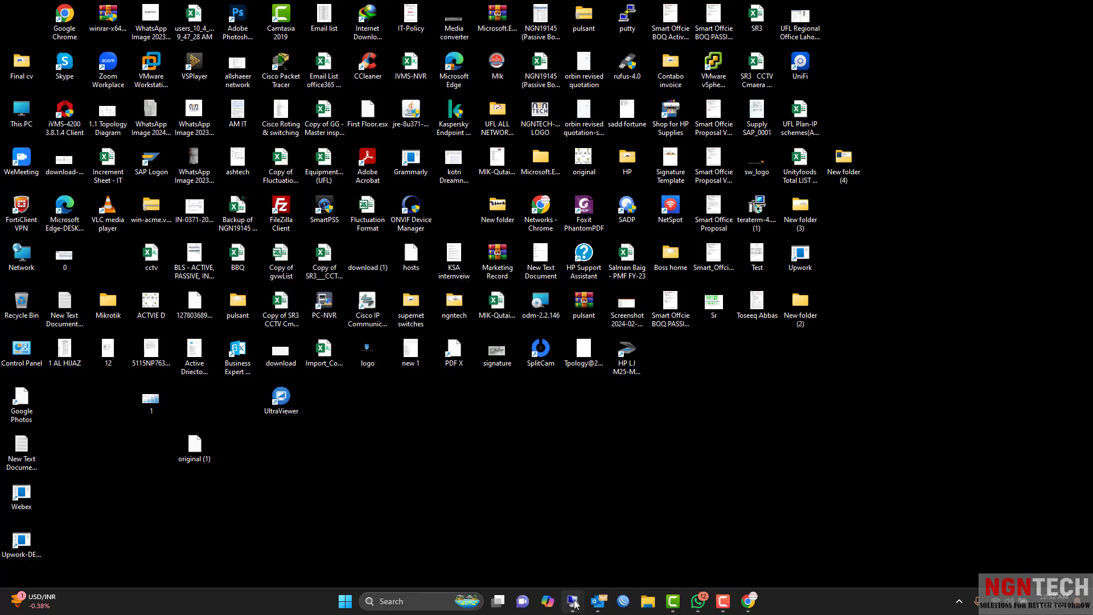
{"action": "mouse_move", "coordinate": [572, 603]}
{"action": "left_click", "coordinate": [622, 555]}
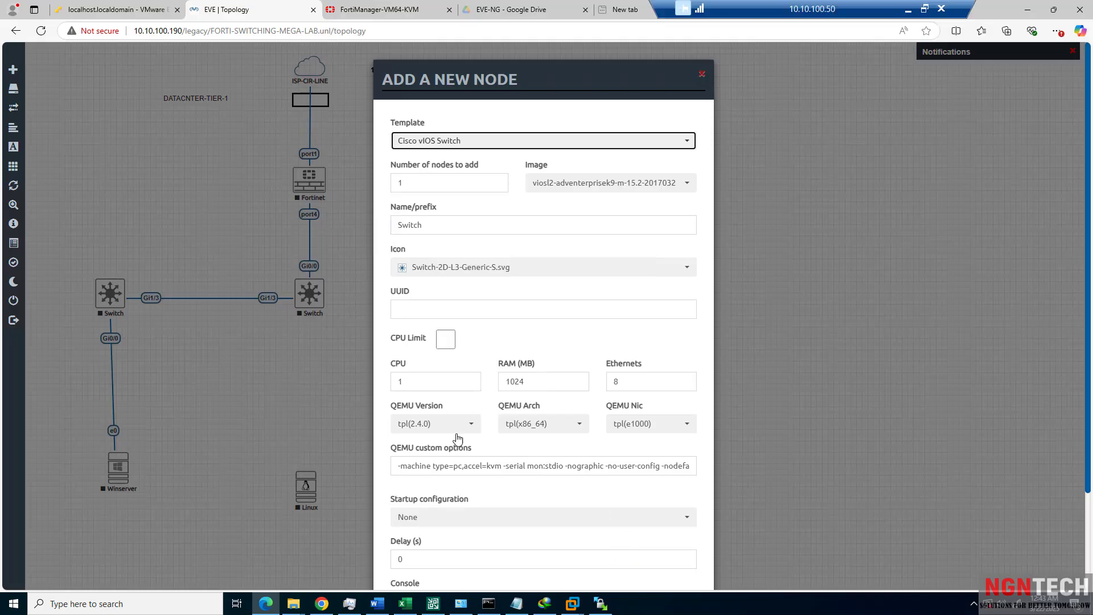
{"action": "scroll", "coordinate": [449, 456], "scroll_direction": "down", "scroll_amount": 2}
{"action": "left_click", "coordinate": [483, 556]}
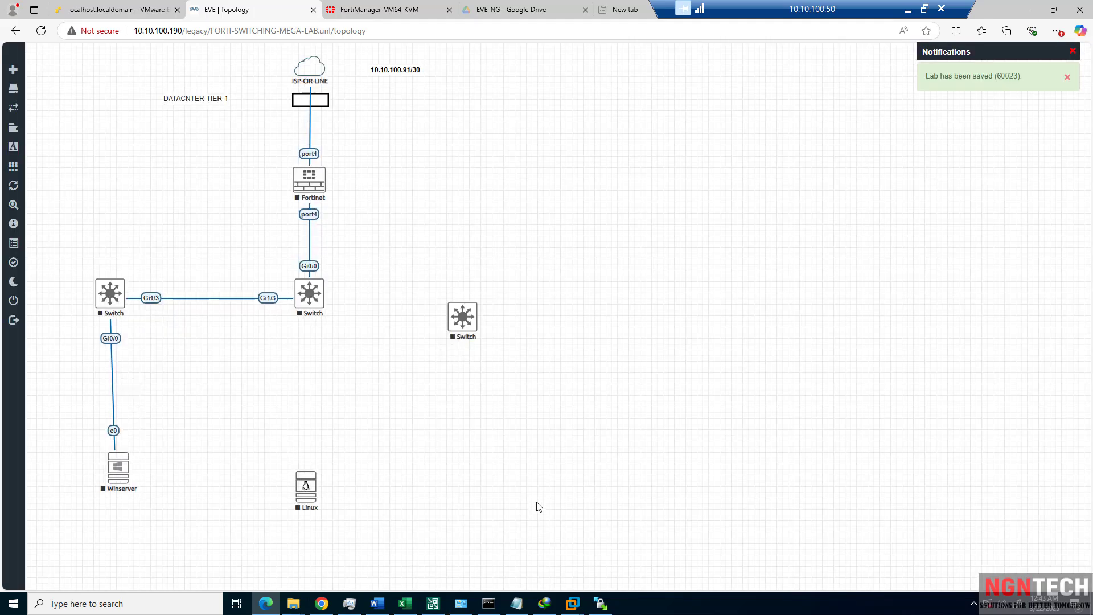
Reposition the Linux node and new switch, then link the new switch's Gi1/3 to the central switch's Gi0/2.
{"action": "left_click_drag", "start_coordinate": [306, 501], "coordinate": [447, 502]}
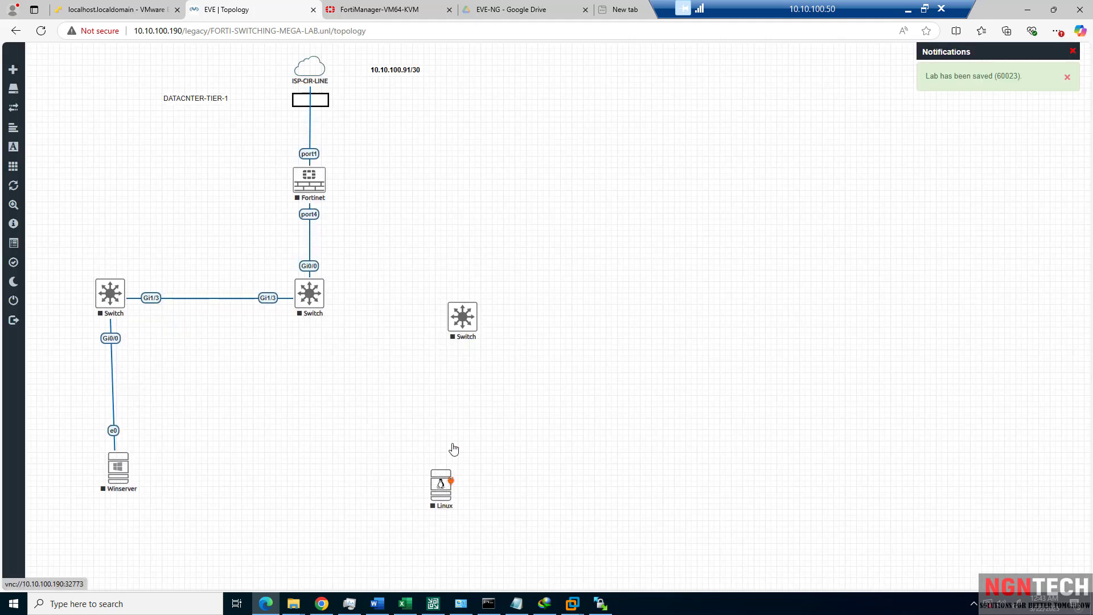
{"action": "left_click_drag", "start_coordinate": [467, 322], "coordinate": [319, 295]}
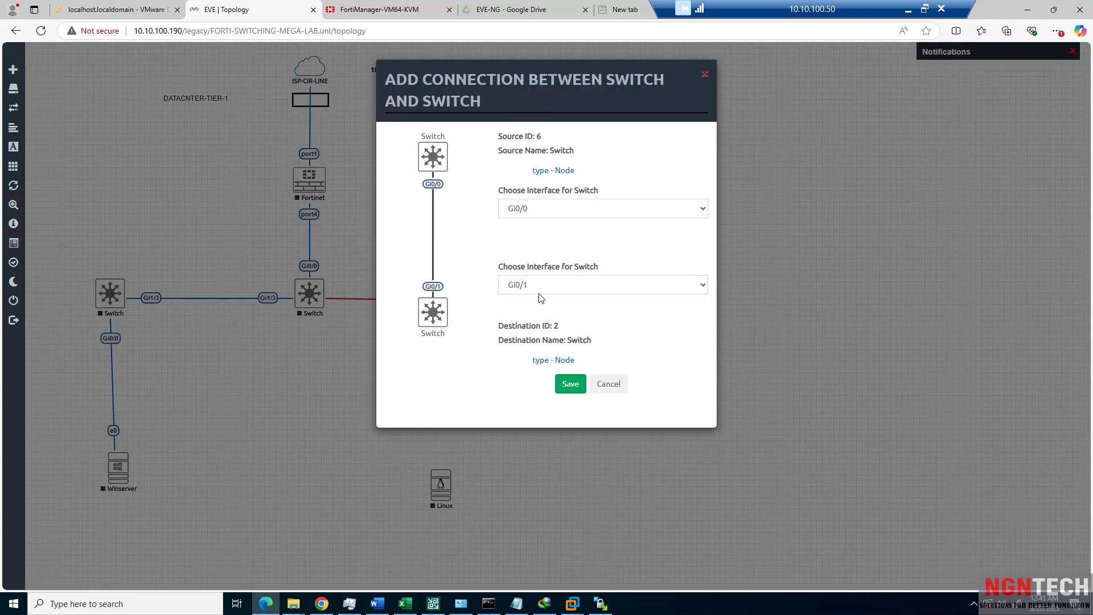
{"action": "left_click", "coordinate": [543, 209]}
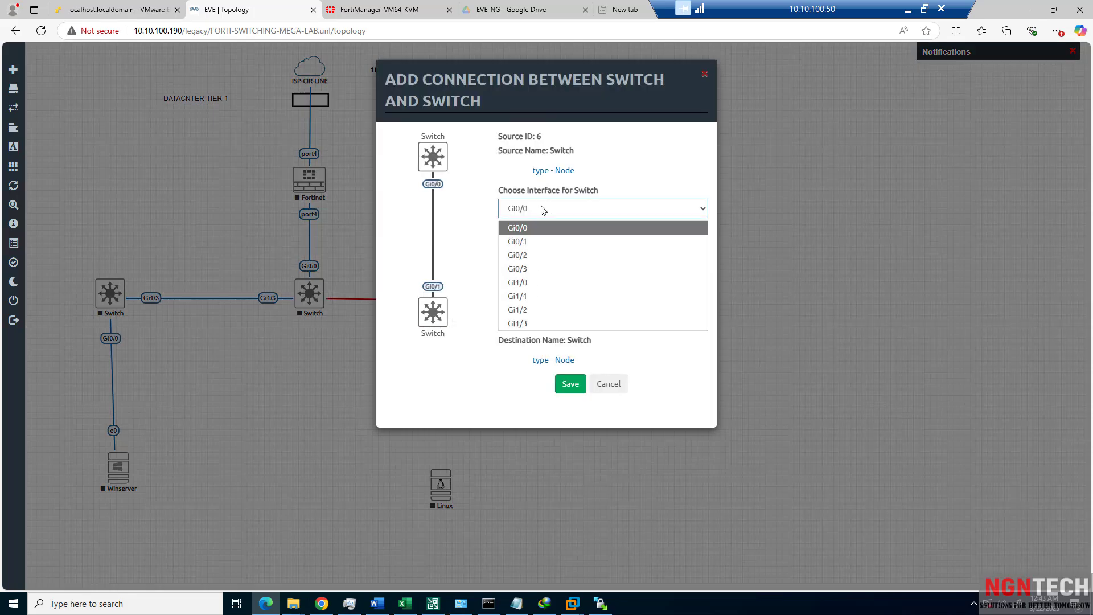
{"action": "left_click", "coordinate": [531, 322]}
{"action": "left_click", "coordinate": [528, 292]}
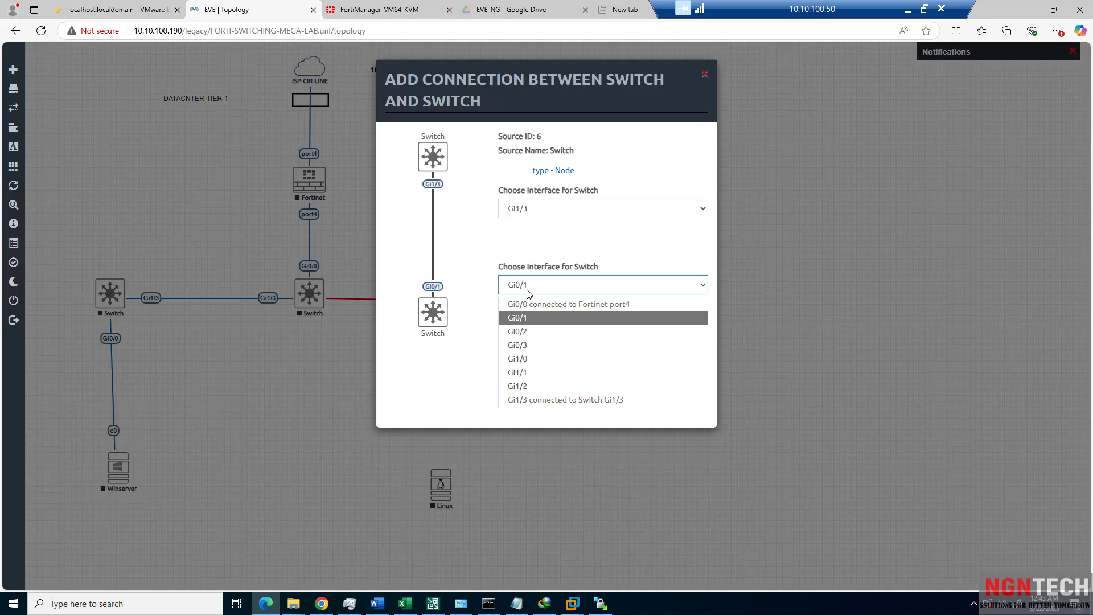
{"action": "left_click", "coordinate": [534, 330]}
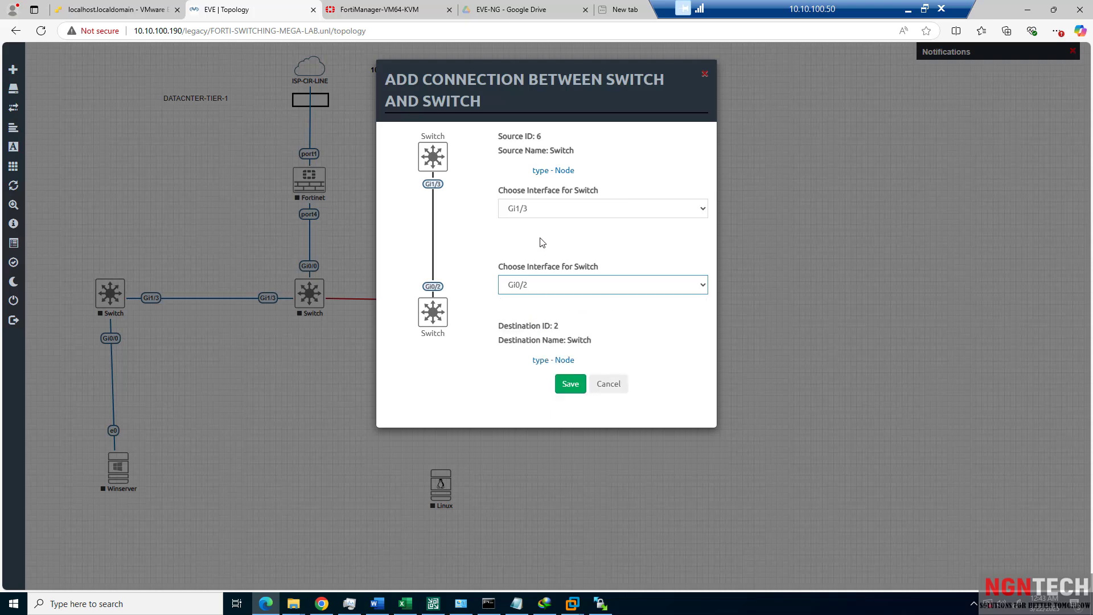
{"action": "left_click", "coordinate": [532, 210]}
{"action": "left_click", "coordinate": [532, 252]}
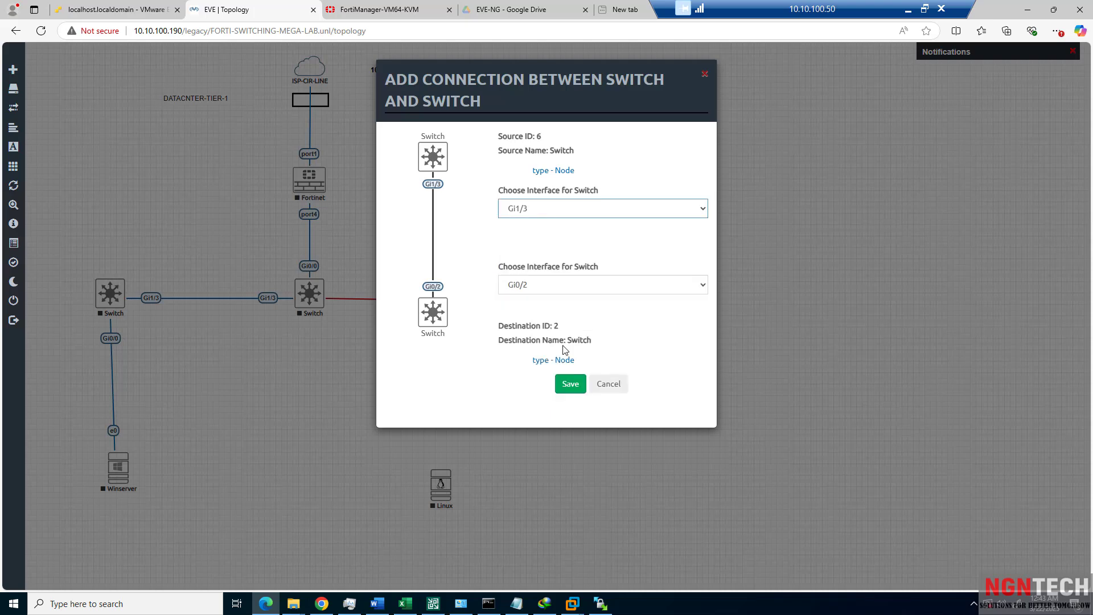
{"action": "left_click", "coordinate": [571, 384]}
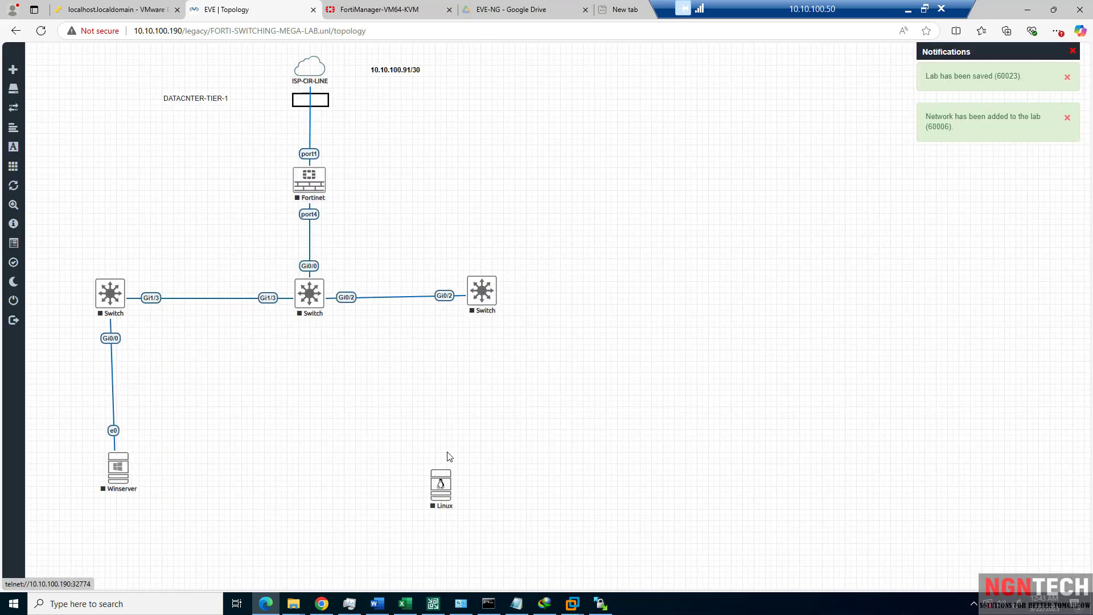
Move Linux under the new switch and link the switch's Gi0/0 to Linux's e0.
{"action": "left_click_drag", "start_coordinate": [442, 481], "coordinate": [491, 463]}
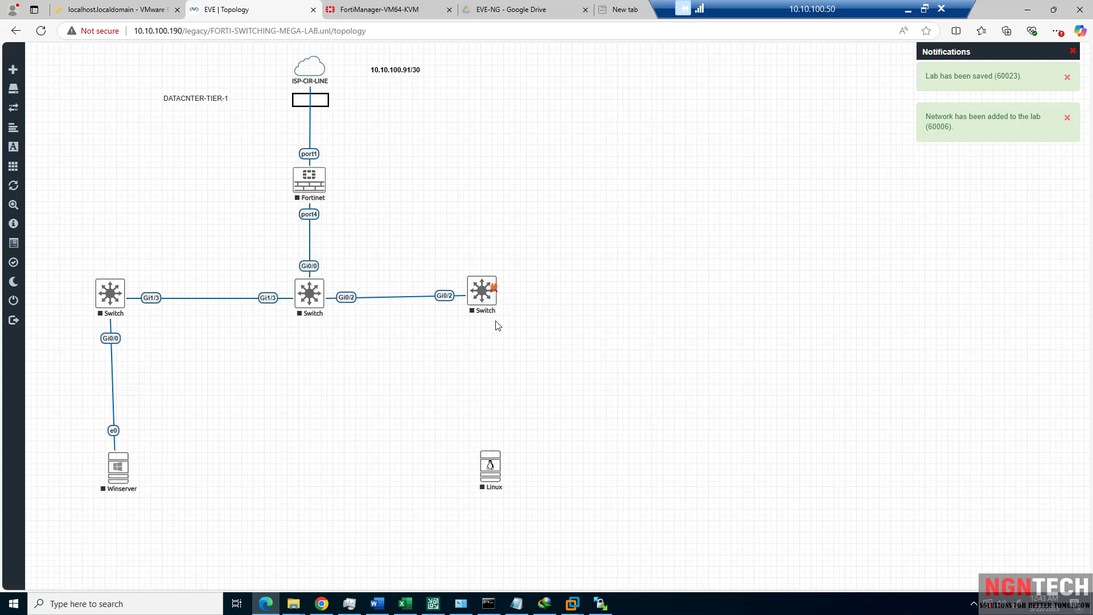
{"action": "left_click_drag", "start_coordinate": [494, 288], "coordinate": [503, 468]}
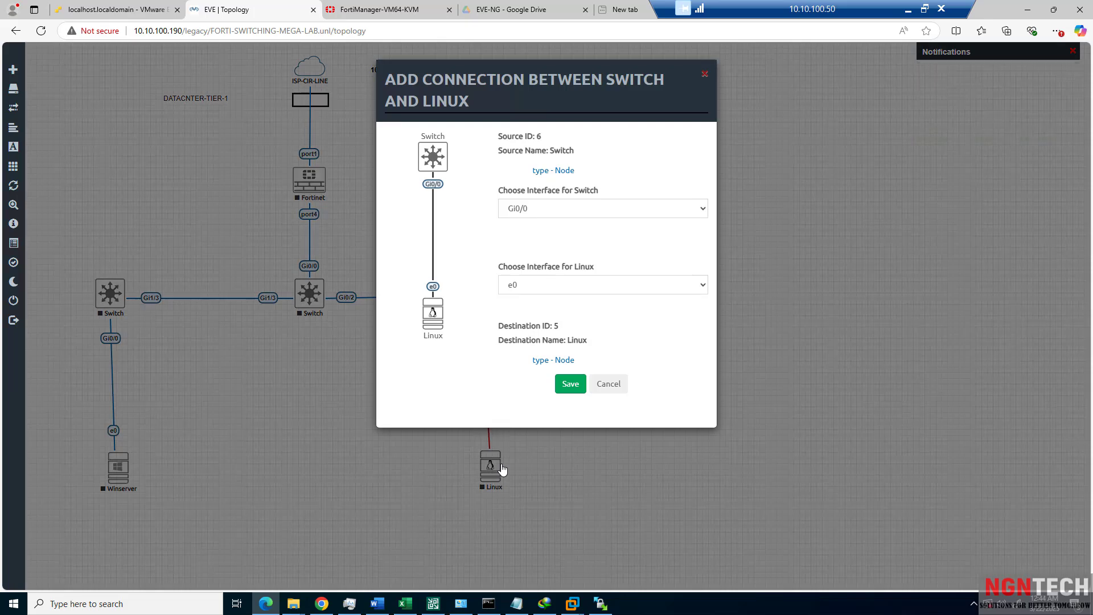
{"action": "left_click", "coordinate": [573, 391]}
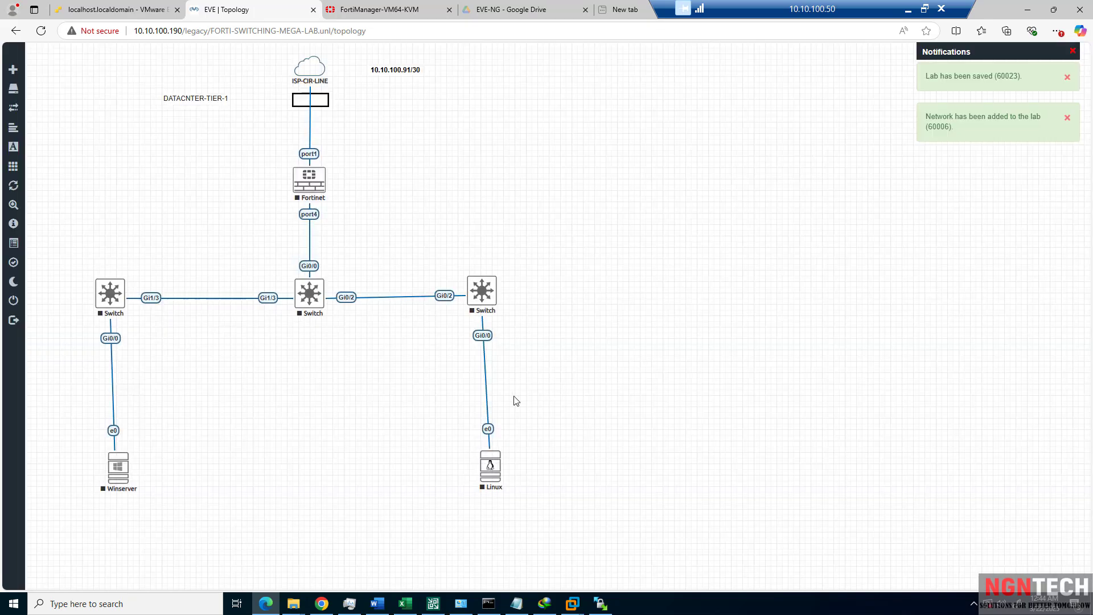
Auto Align all nodes and links, then nudge the DATACNTER-TIER-1 label slightly upward.
{"action": "right_click", "coordinate": [311, 345]}
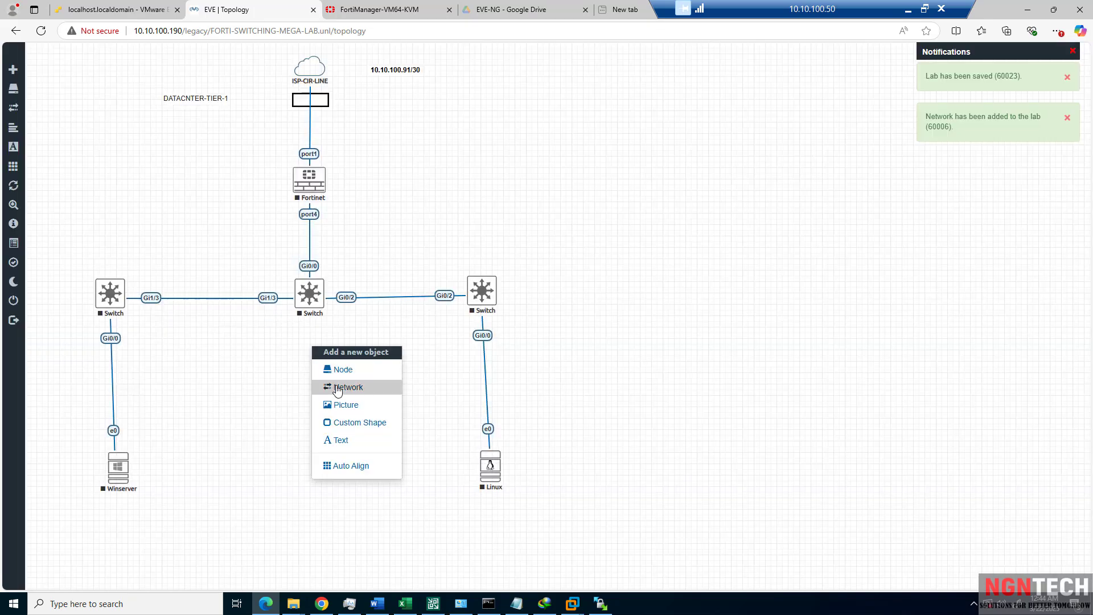
{"action": "left_click", "coordinate": [365, 471]}
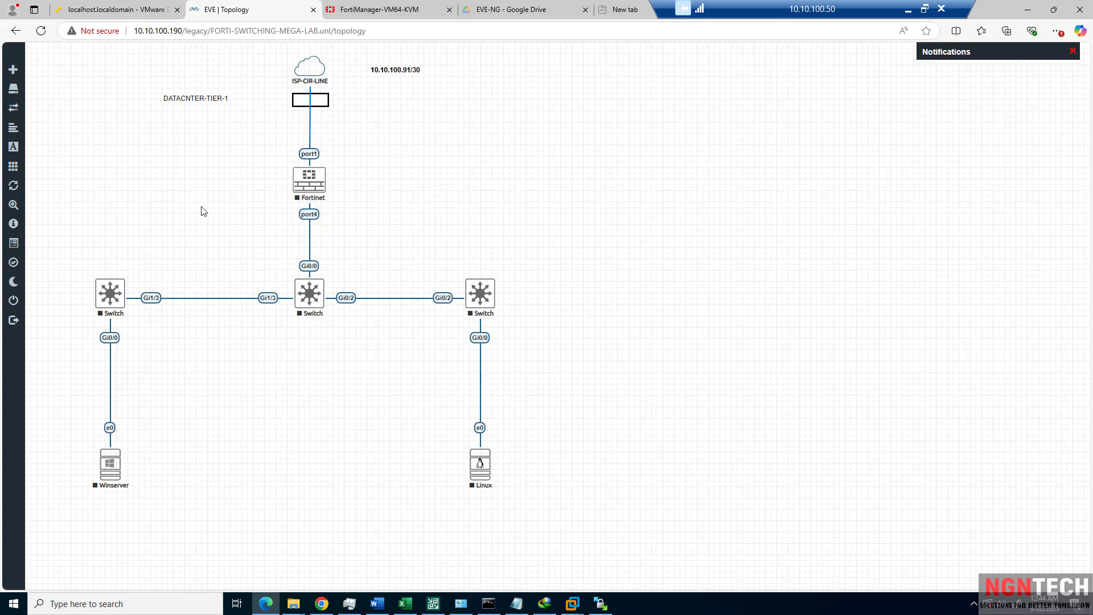
{"action": "left_click", "coordinate": [207, 98]}
{"action": "left_click_drag", "start_coordinate": [204, 94], "coordinate": [203, 90]}
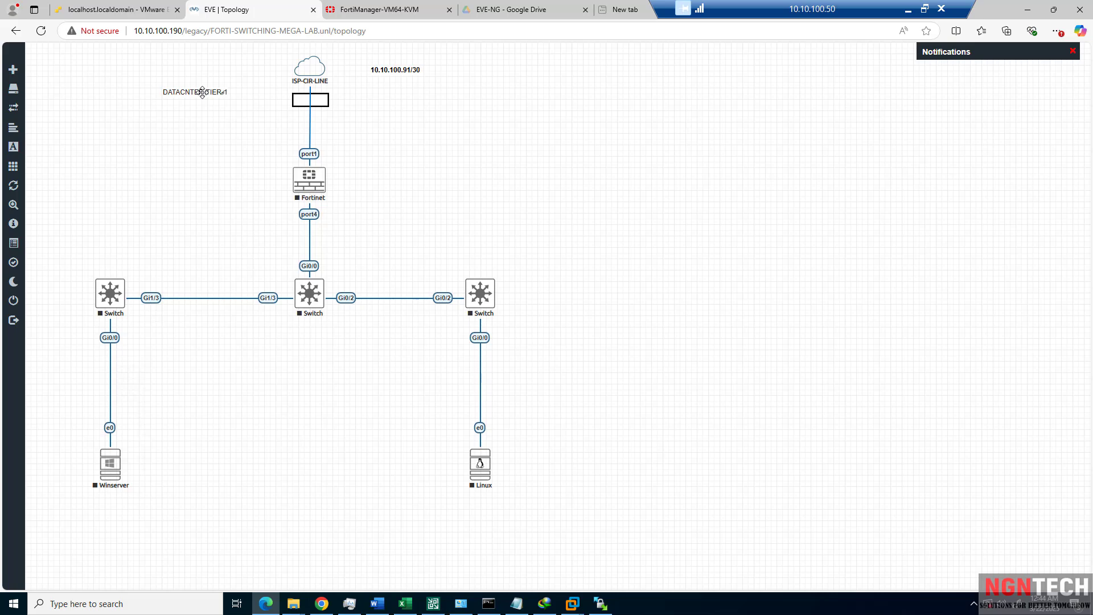
Start the Fortinet node, then start the selected Switch, Winserver and Linux nodes together.
{"action": "right_click", "coordinate": [308, 182]}
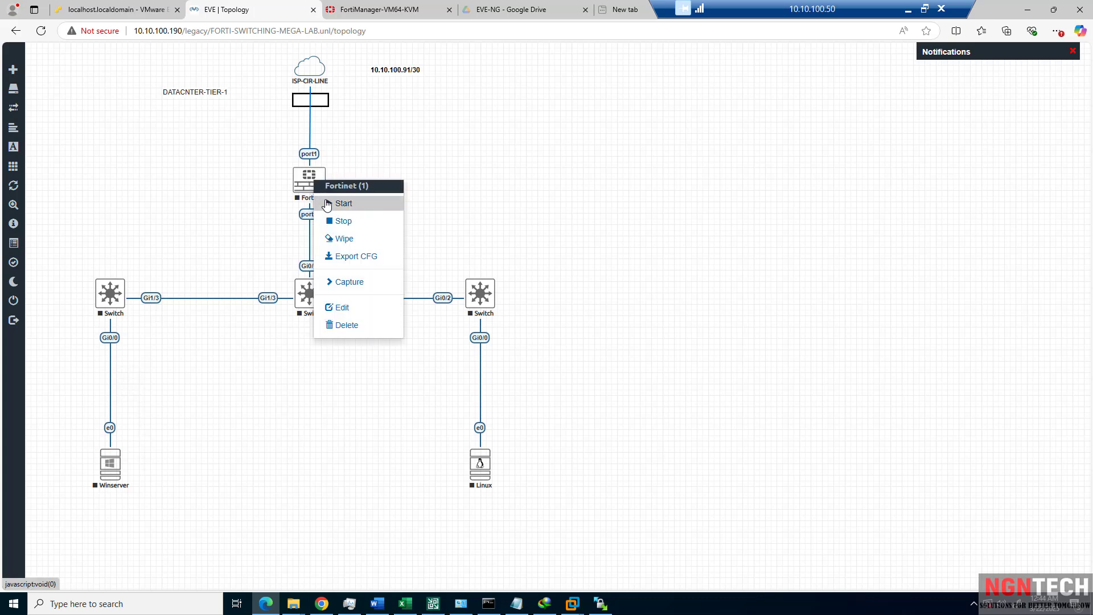
{"action": "left_click", "coordinate": [326, 204]}
{"action": "left_click_drag", "start_coordinate": [588, 265], "coordinate": [66, 496]}
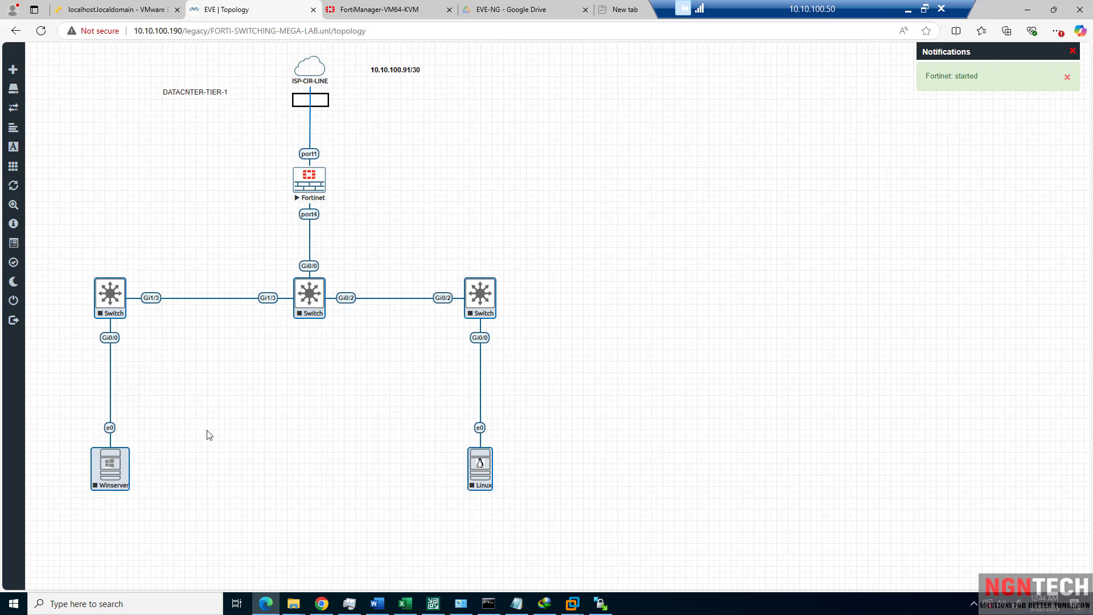
{"action": "right_click", "coordinate": [307, 303]}
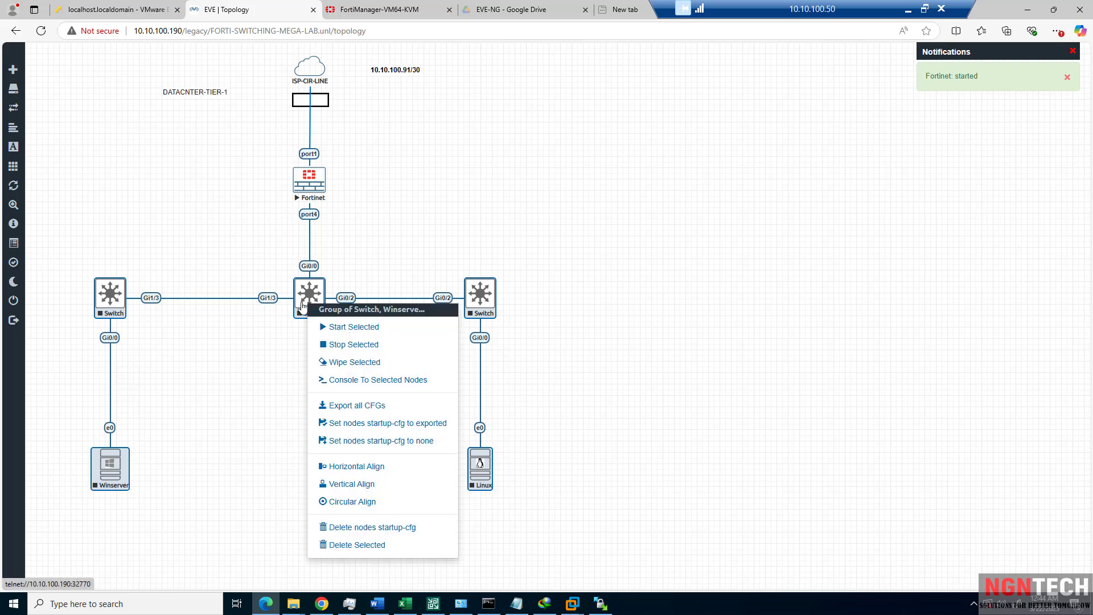
{"action": "left_click", "coordinate": [336, 329]}
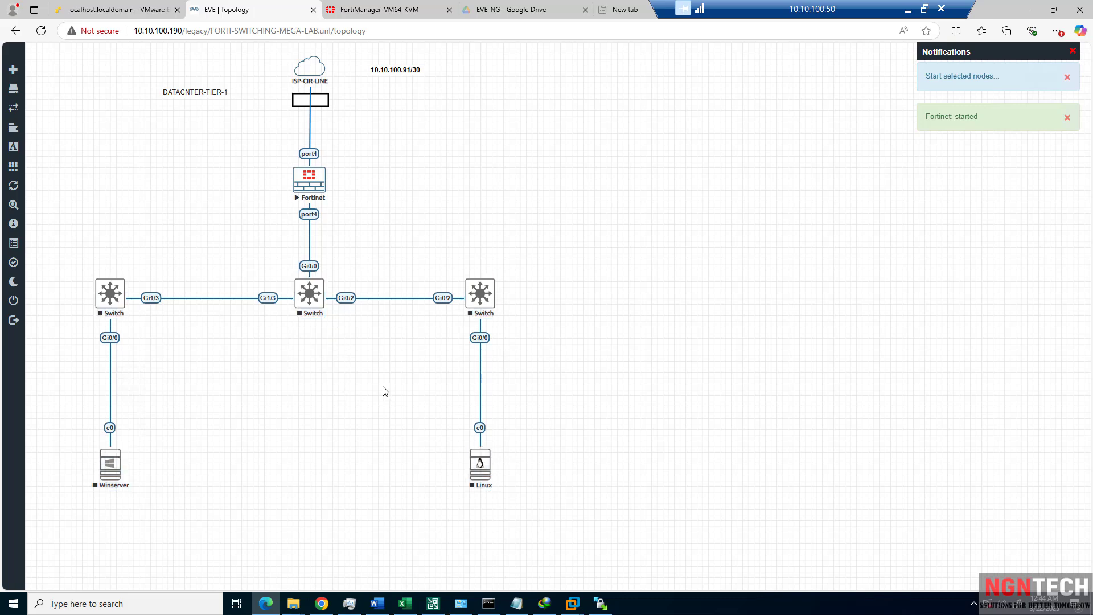
Cancel the EVE-NG VM settings edit, view the ESXi Host summary, and return to the EVE-NG topology.
{"action": "left_click", "coordinate": [113, 10]}
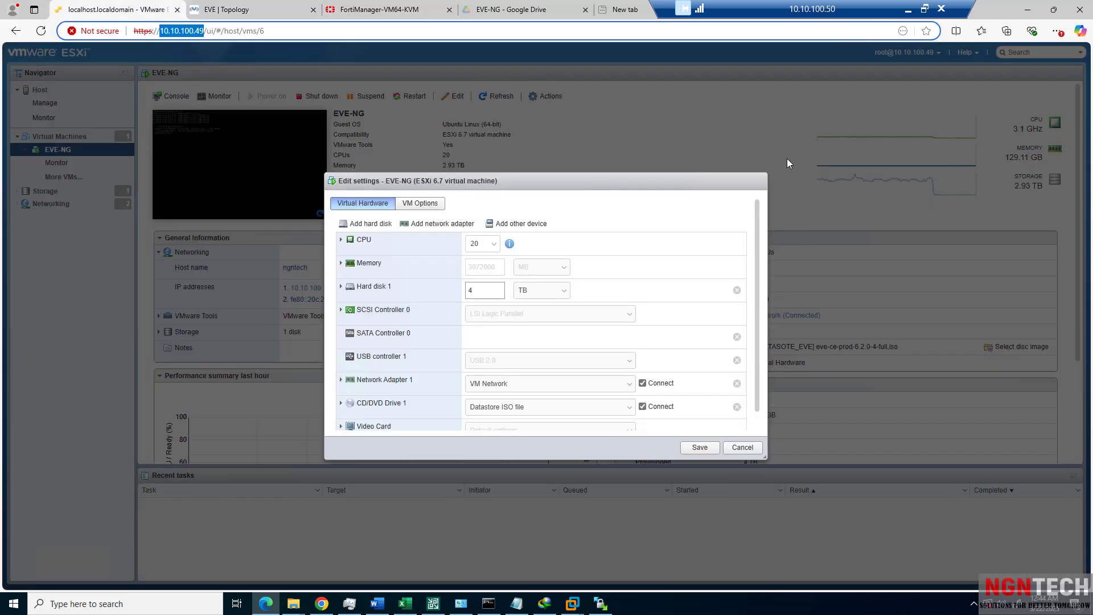
{"action": "left_click", "coordinate": [741, 447]}
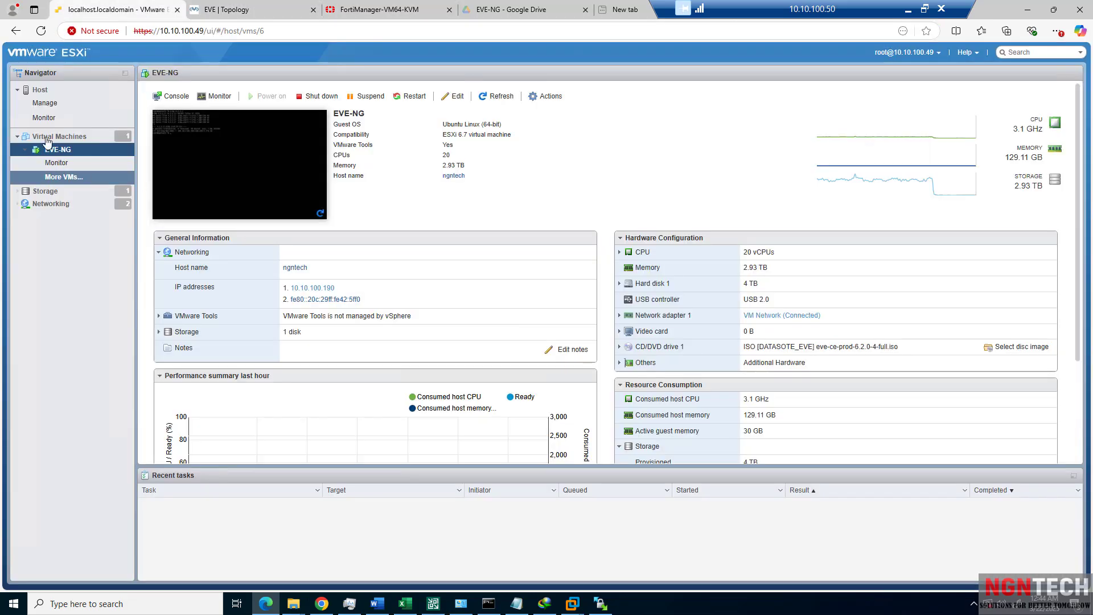
{"action": "left_click", "coordinate": [38, 92]}
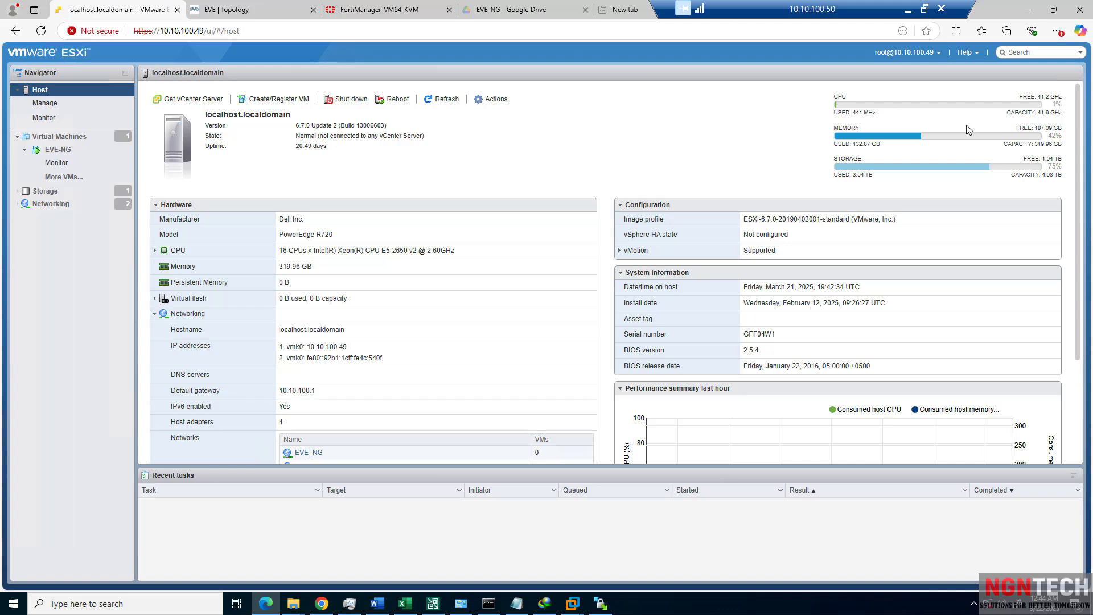
{"action": "left_click", "coordinate": [277, 15]}
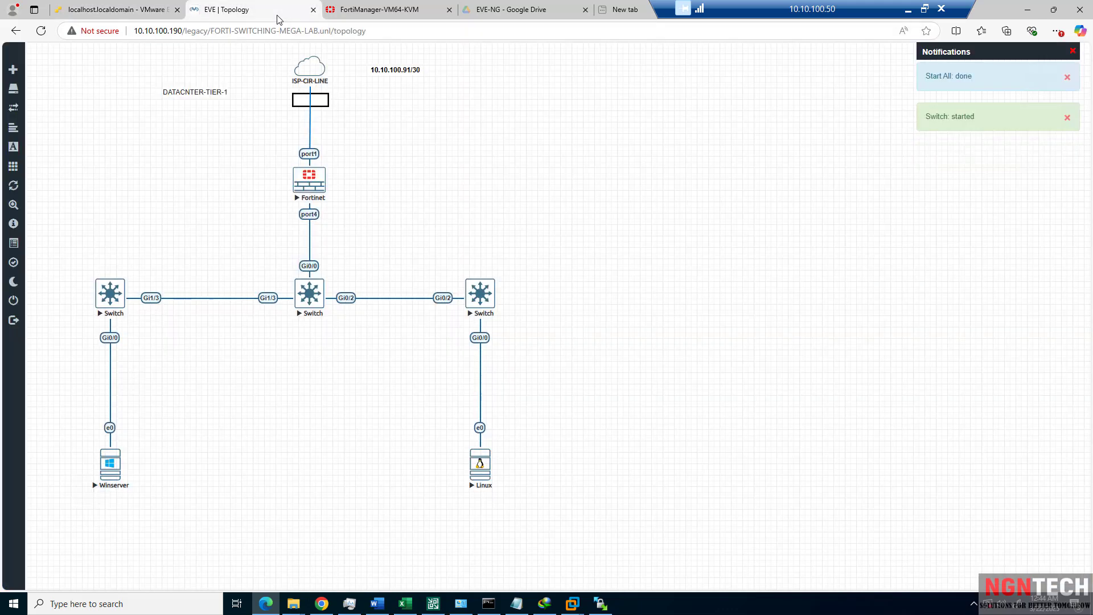
Open the Fortinet node's telnet console and realign the Fortinet node above the central switch.
{"action": "left_click", "coordinate": [302, 190]}
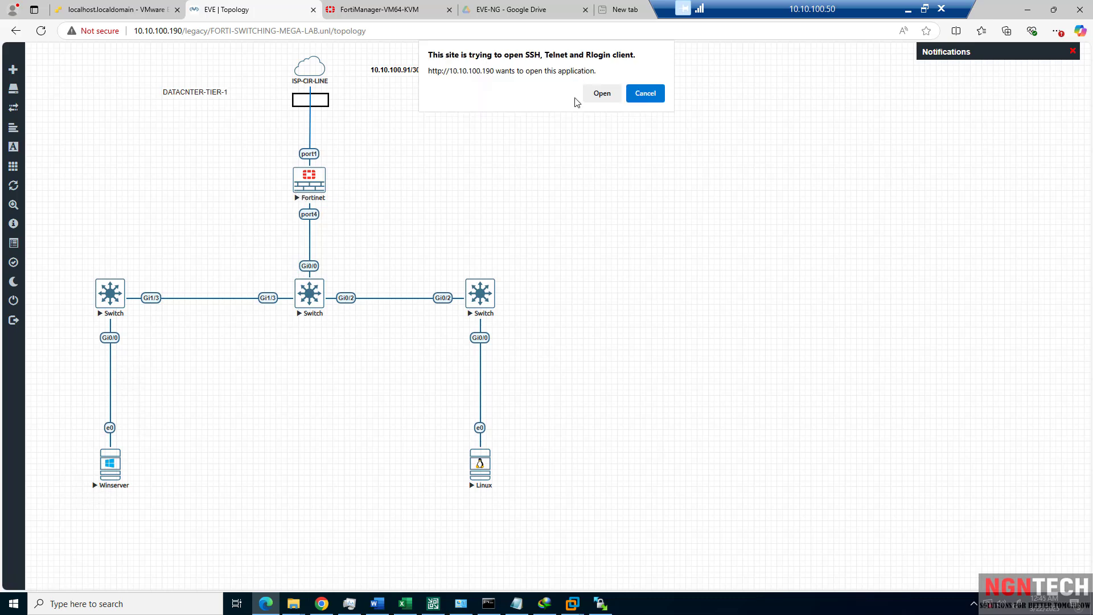
{"action": "left_click", "coordinate": [601, 92]}
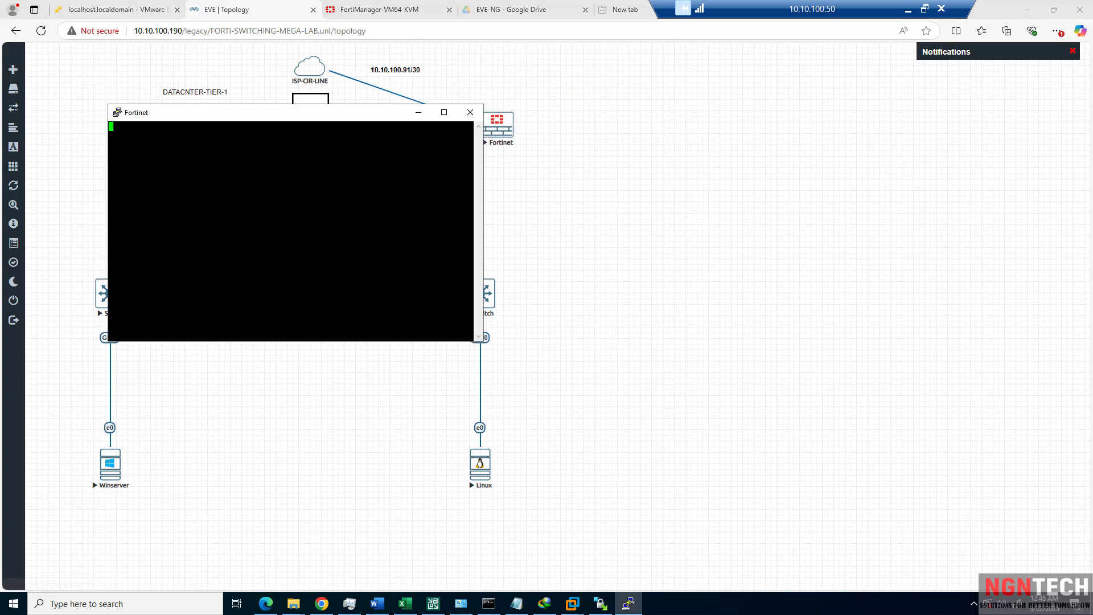
{"action": "left_click_drag", "start_coordinate": [298, 113], "coordinate": [573, 251]}
{"action": "left_click_drag", "start_coordinate": [328, 180], "coordinate": [299, 192]}
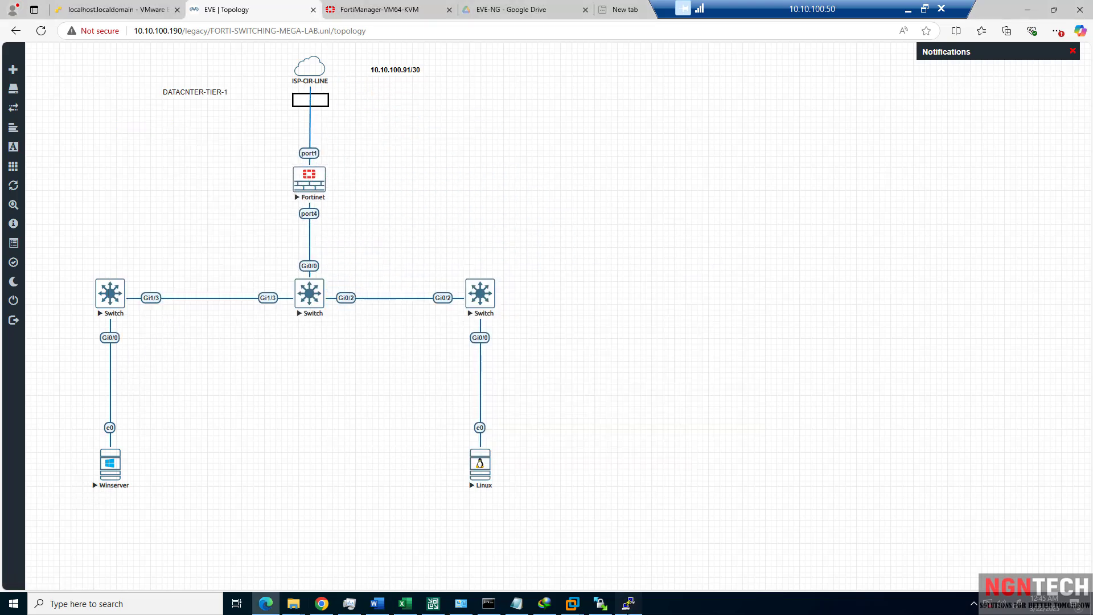
{"action": "left_click", "coordinate": [630, 603]}
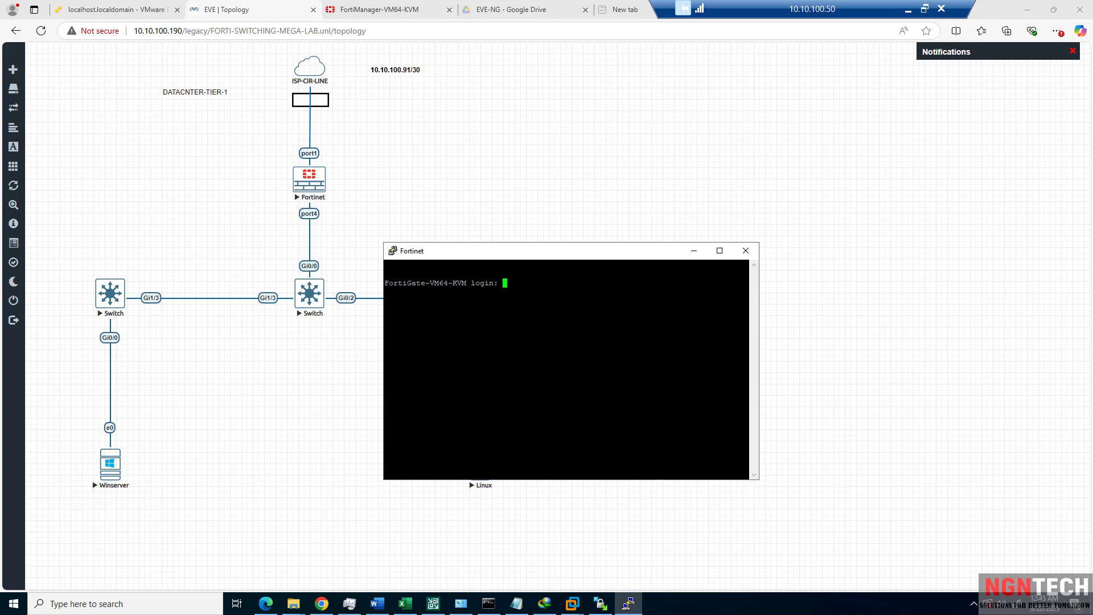
Log in as admin, set a new password, and enlarge and raise the console window.
{"action": "type", "text": "admin"}
{"action": "key", "text": "Return"}
{"action": "key", "text": "Return"}
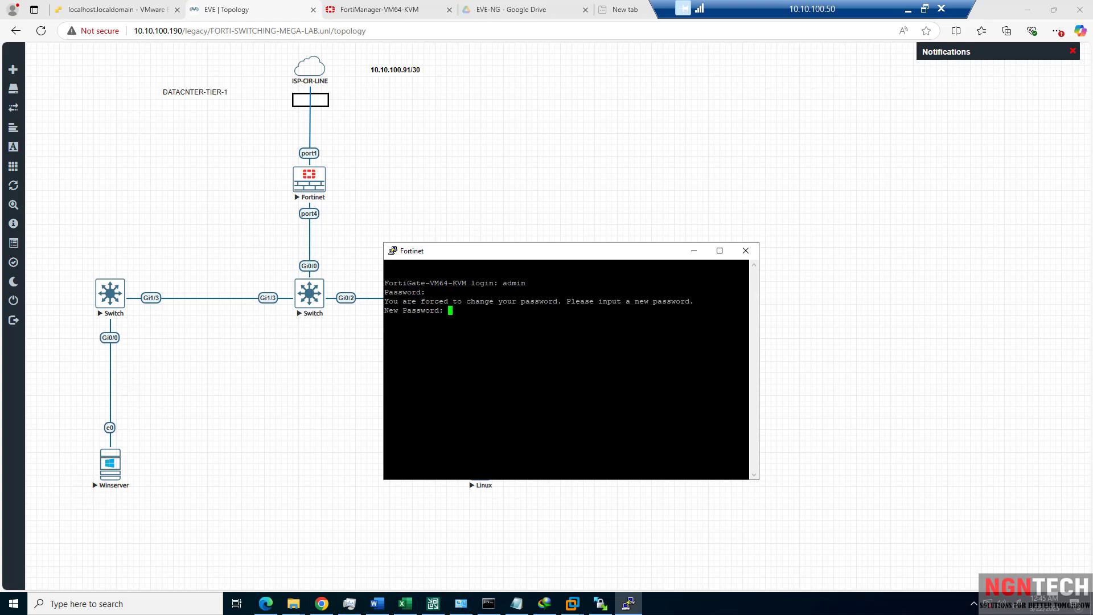
{"action": "key", "text": "Return"}
{"action": "key", "text": "Return"}
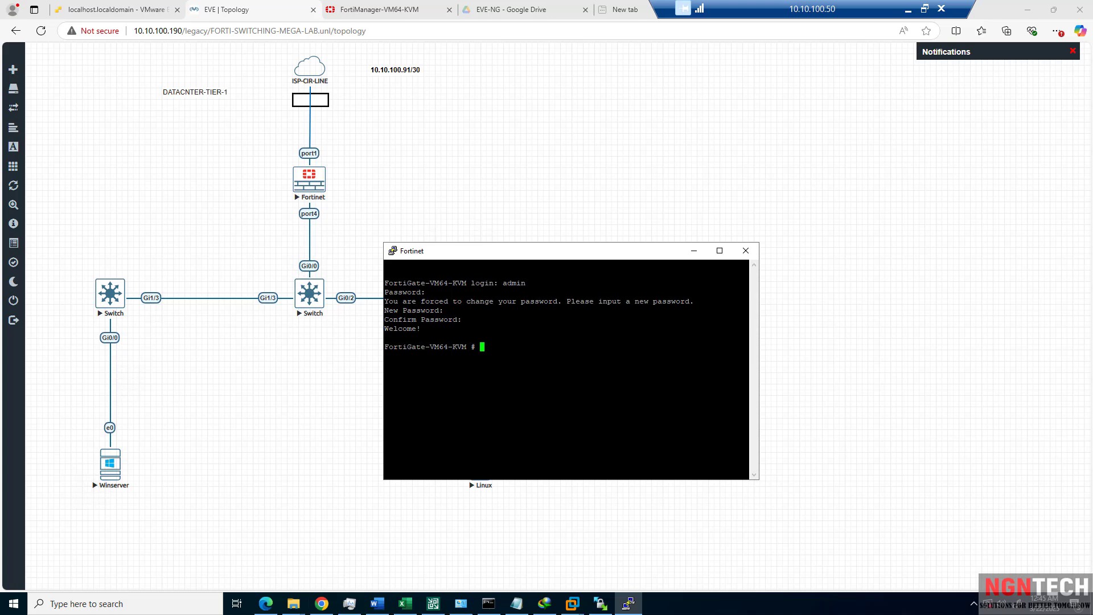
{"action": "left_click_drag", "start_coordinate": [740, 349], "coordinate": [391, 291]}
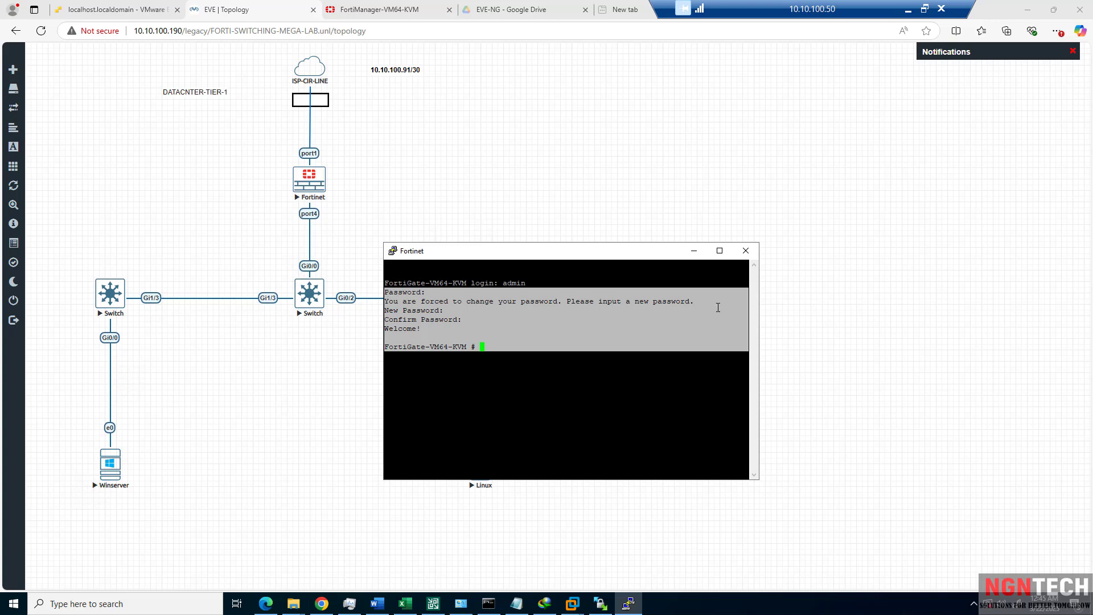
{"action": "left_click_drag", "start_coordinate": [758, 480], "coordinate": [966, 527]}
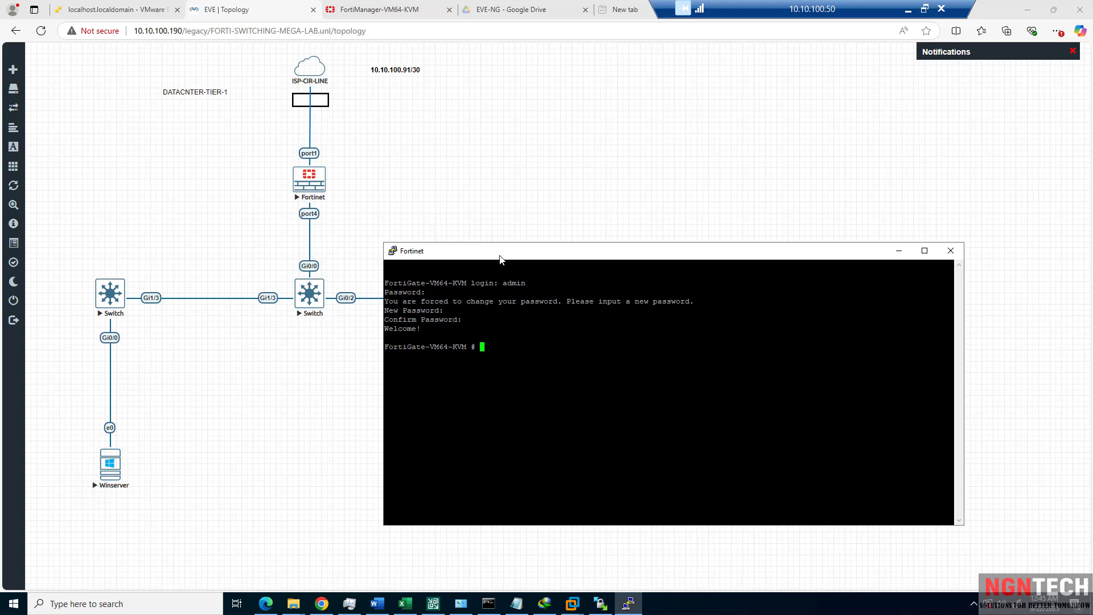
{"action": "left_click_drag", "start_coordinate": [500, 257], "coordinate": [496, 182]}
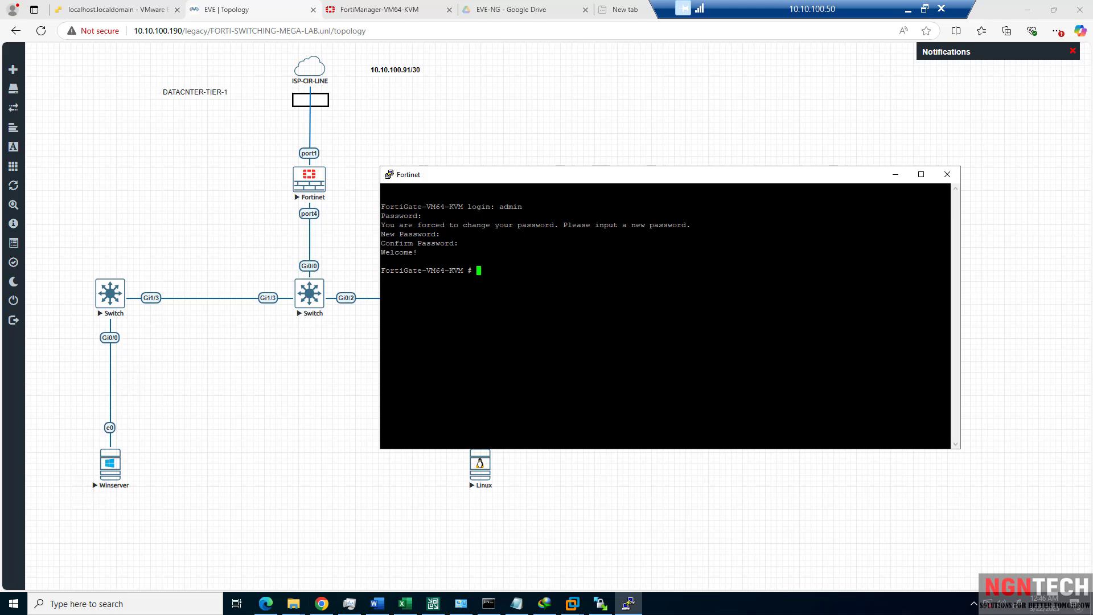
{"action": "type", "text": "show"}
{"action": "type", "text": "int"}
{"action": "key", "text": "BackSpace"}
{"action": "key", "text": "BackSpace"}
{"action": "key", "text": "BackSpace"}
{"action": "key", "text": "BackSpace"}
{"action": "key", "text": "BackSpace"}
{"action": "key", "text": "BackSpace"}
{"action": "key", "text": "BackSpace"}
{"action": "key", "text": "BackSpace"}
{"action": "type", "text": "show"}
{"action": "key", "text": "BackSpace"}
{"action": "key", "text": "BackSpace"}
{"action": "key", "text": "BackSpace"}
{"action": "key", "text": "BackSpace"}
{"action": "key", "text": "BackSpace"}
{"action": "type", "text": "show con"}
{"action": "key", "text": "BackSpace"}
{"action": "key", "text": "BackSpace"}
{"action": "key", "text": "BackSpace"}
{"action": "key", "text": "BackSpace"}
{"action": "key", "text": "BackSpace"}
{"action": "key", "text": "BackSpace"}
{"action": "key", "text": "BackSpace"}
{"action": "key", "text": "BackSpace"}
List the FortiGate's show options and system interfaces, highlighting port1 on DHCP.
{"action": "type", "text": "show"}
{"action": "key", "text": "Return"}
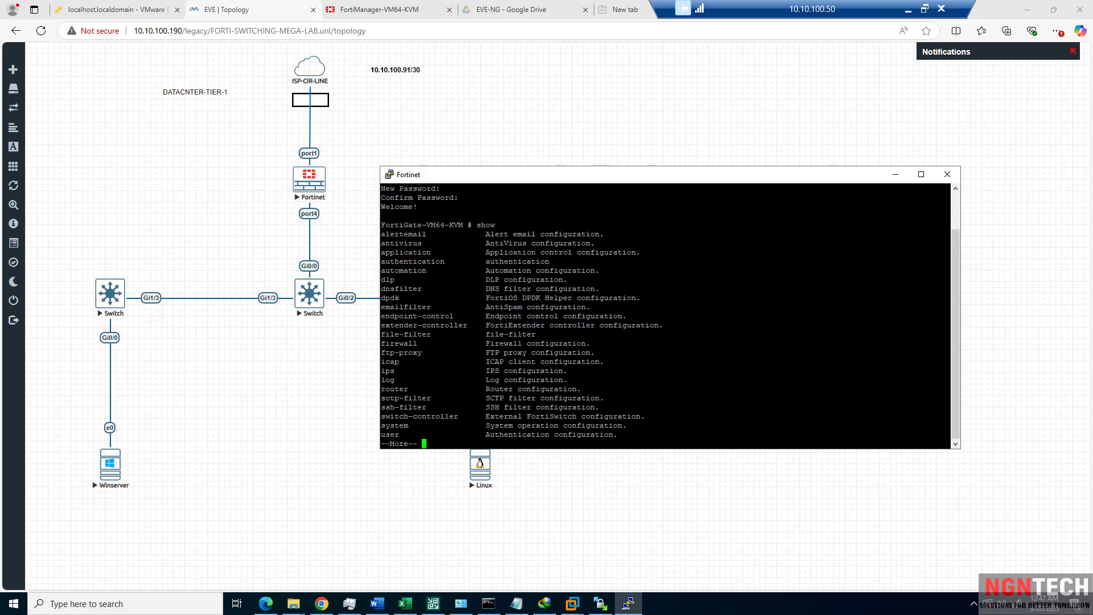
{"action": "key", "text": "space"}
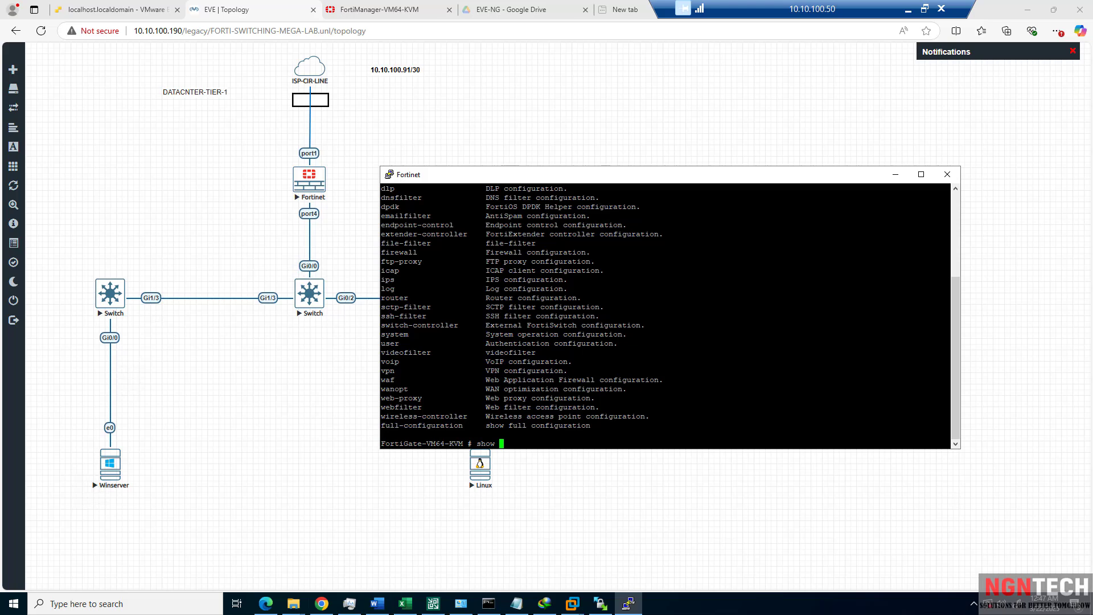
{"action": "type", "text": "system interface"}
{"action": "key", "text": "question"}
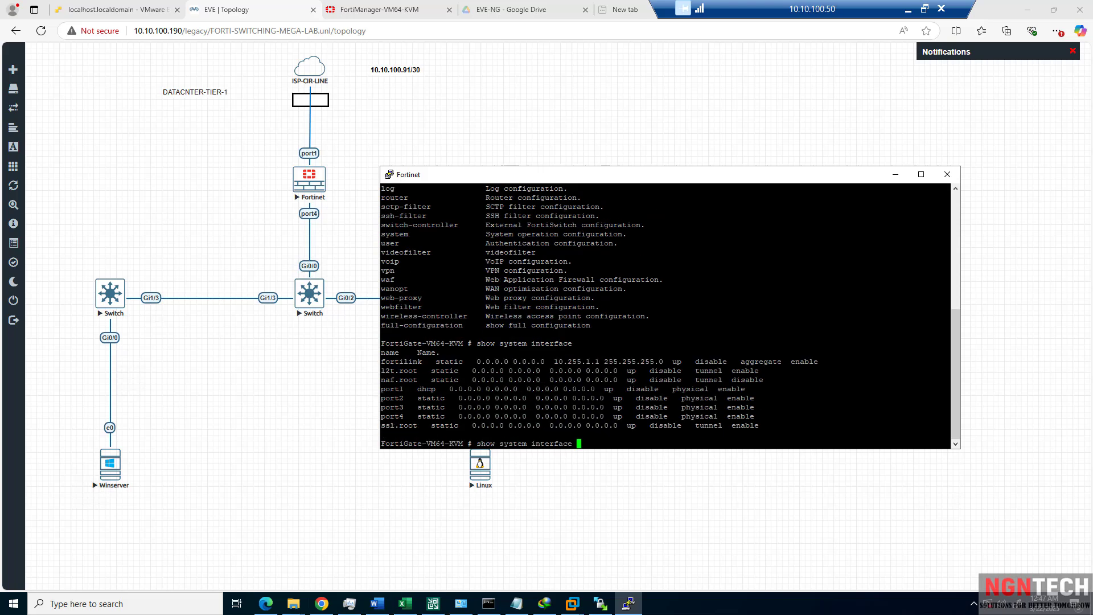
{"action": "left_click_drag", "start_coordinate": [945, 427], "coordinate": [499, 389]}
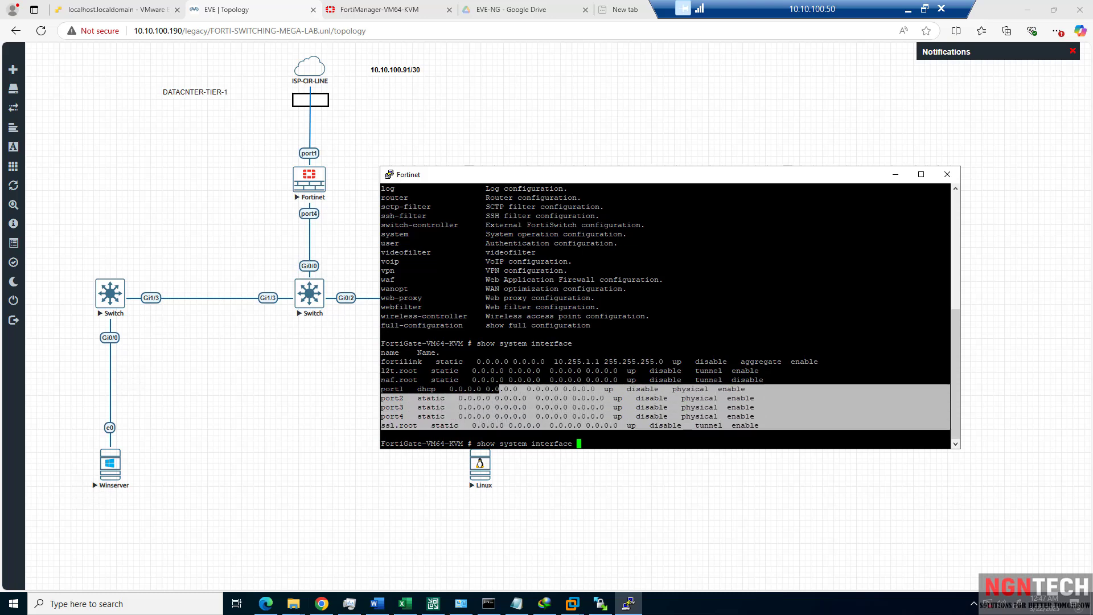
{"action": "left_click_drag", "start_coordinate": [381, 389], "coordinate": [756, 417]}
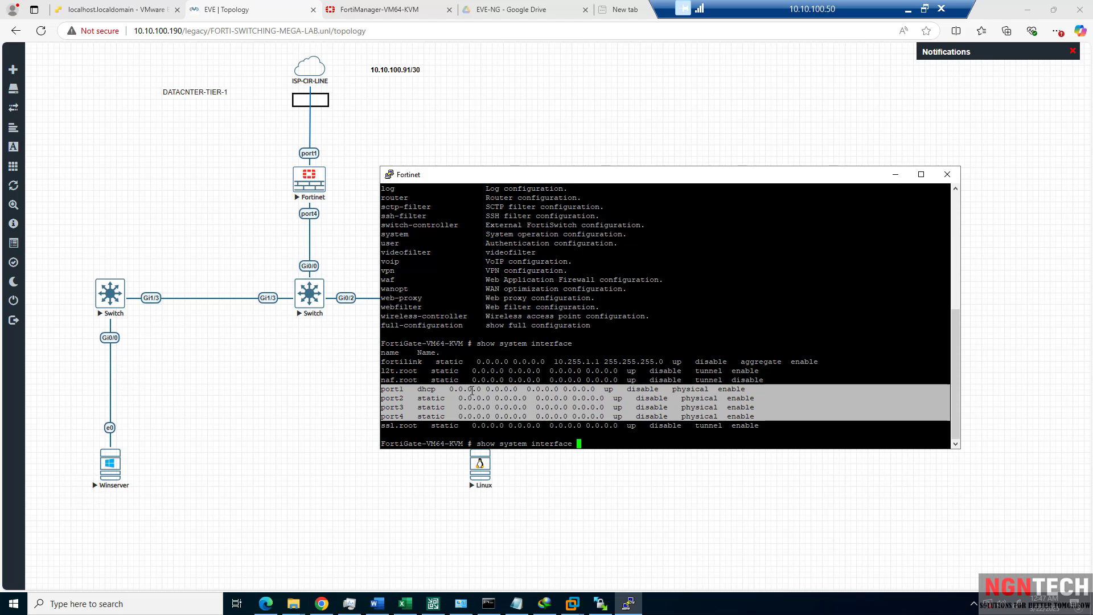
Enter interface configuration mode with 'config system interface'.
{"action": "key", "text": "BackSpace"}
{"action": "key", "text": "BackSpace"}
{"action": "key", "text": "BackSpace"}
{"action": "key", "text": "BackSpace"}
{"action": "key", "text": "BackSpace"}
{"action": "key", "text": "BackSpace"}
{"action": "key", "text": "BackSpace"}
{"action": "key", "text": "BackSpace"}
{"action": "key", "text": "BackSpace"}
{"action": "key", "text": "BackSpace"}
{"action": "key", "text": "BackSpace"}
{"action": "key", "text": "BackSpace"}
{"action": "key", "text": "BackSpace"}
{"action": "key", "text": "BackSpace"}
{"action": "key", "text": "BackSpace"}
{"action": "key", "text": "BackSpace"}
{"action": "key", "text": "BackSpace"}
{"action": "key", "text": "BackSpace"}
{"action": "key", "text": "BackSpace"}
{"action": "key", "text": "BackSpace"}
{"action": "type", "text": "config"}
{"action": "type", "text": "system i"}
{"action": "key", "text": "Tab"}
{"action": "key", "text": "Return"}
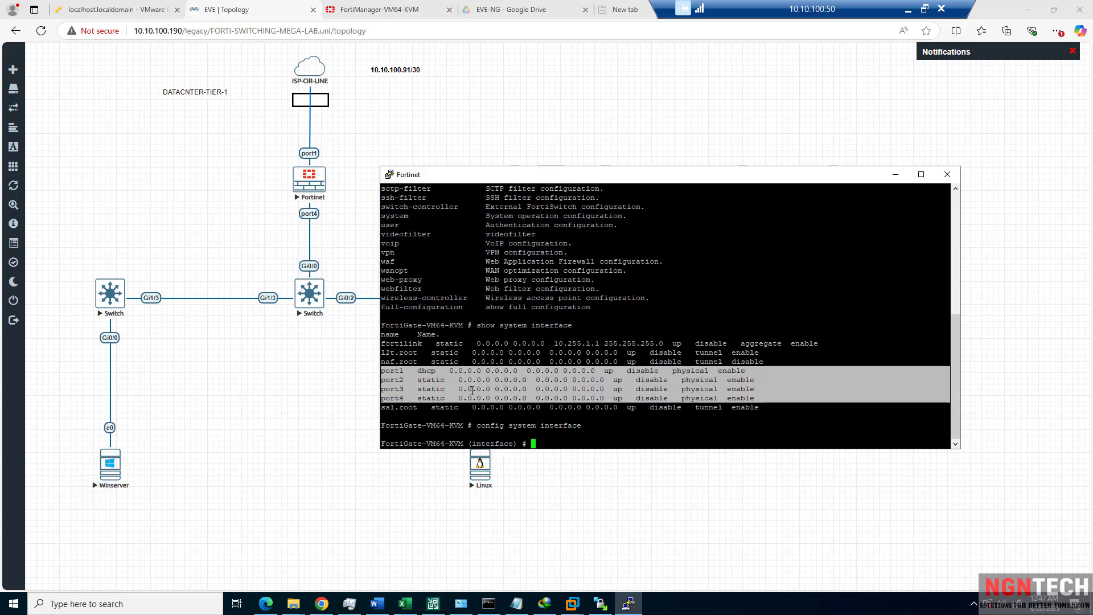
Set port1 to static mode with IP 10.10.100.91 255.255.255.0 and save it.
{"action": "type", "text": "edit port1"}
{"action": "key", "text": "Return"}
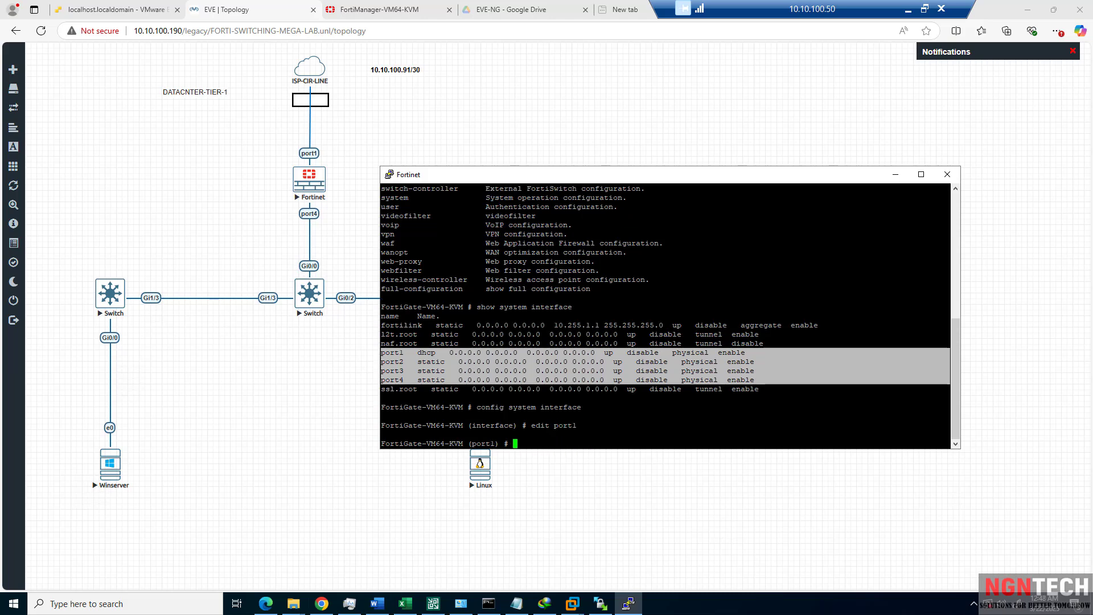
{"action": "type", "text": "set mode"}
{"action": "type", "text": "static"}
{"action": "key", "text": "Return"}
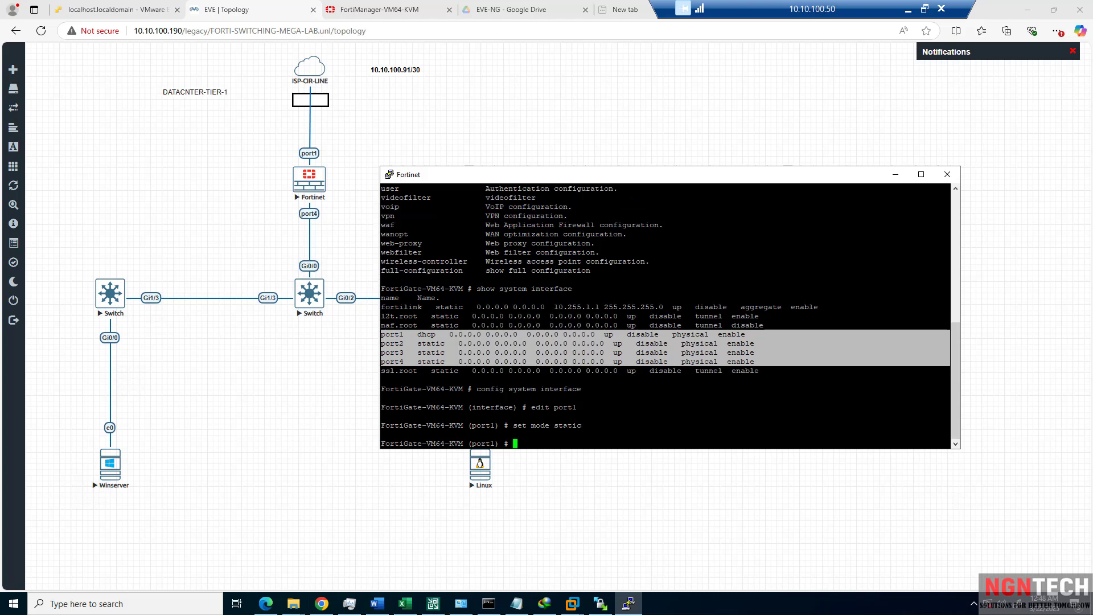
{"action": "type", "text": "set ip 1"}
{"action": "type", "text": "0."}
{"action": "type", "text": "10.100.91"}
{"action": "type", "text": " 255.255.255"}
{"action": "type", "text": ".2"}
{"action": "key", "text": "BackSpace"}
{"action": "type", "text": ".0"}
{"action": "key", "text": "BackSpace"}
{"action": "key", "text": "BackSpace"}
{"action": "type", "text": "0"}
{"action": "key", "text": "Return"}
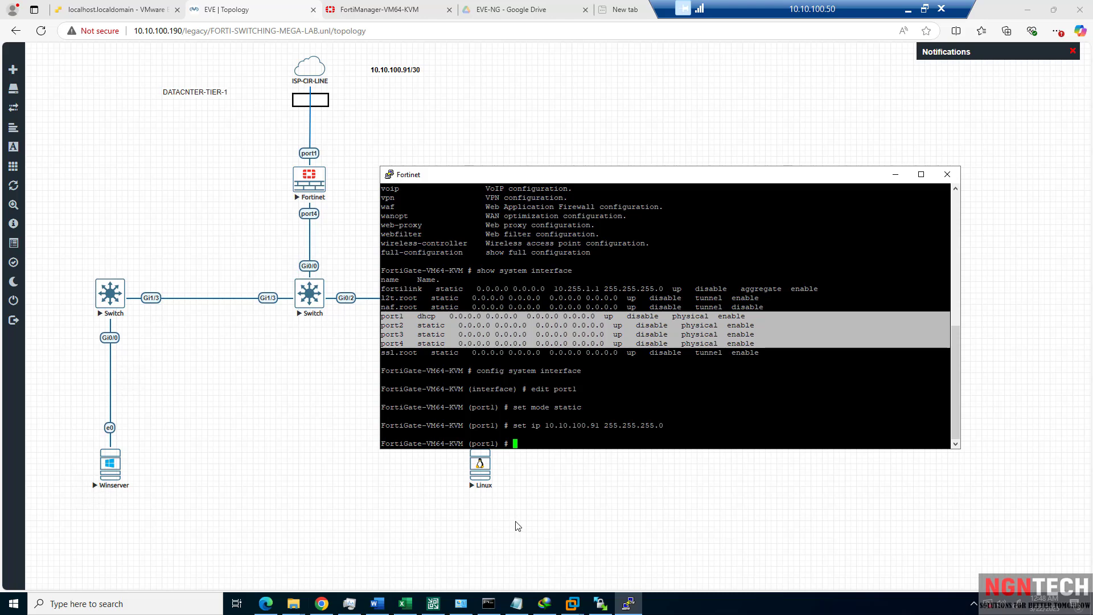
{"action": "type", "text": "end"}
{"action": "key", "text": "Return"}
Verify port1's new address with 'show system interface'.
{"action": "type", "text": "show "}
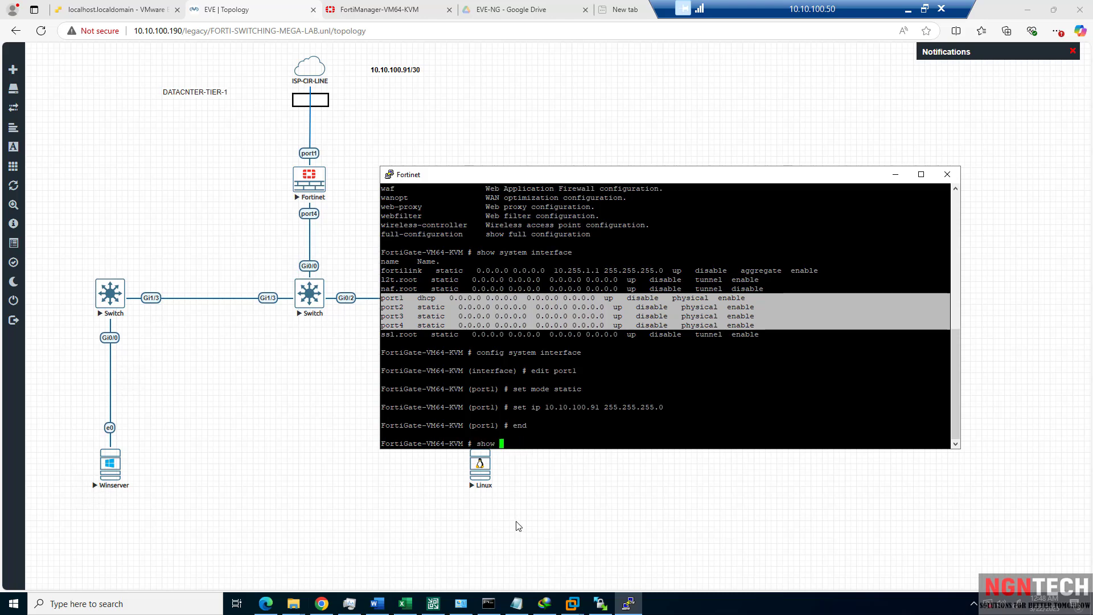
{"action": "type", "text": "system interface"}
{"action": "key", "text": "Return"}
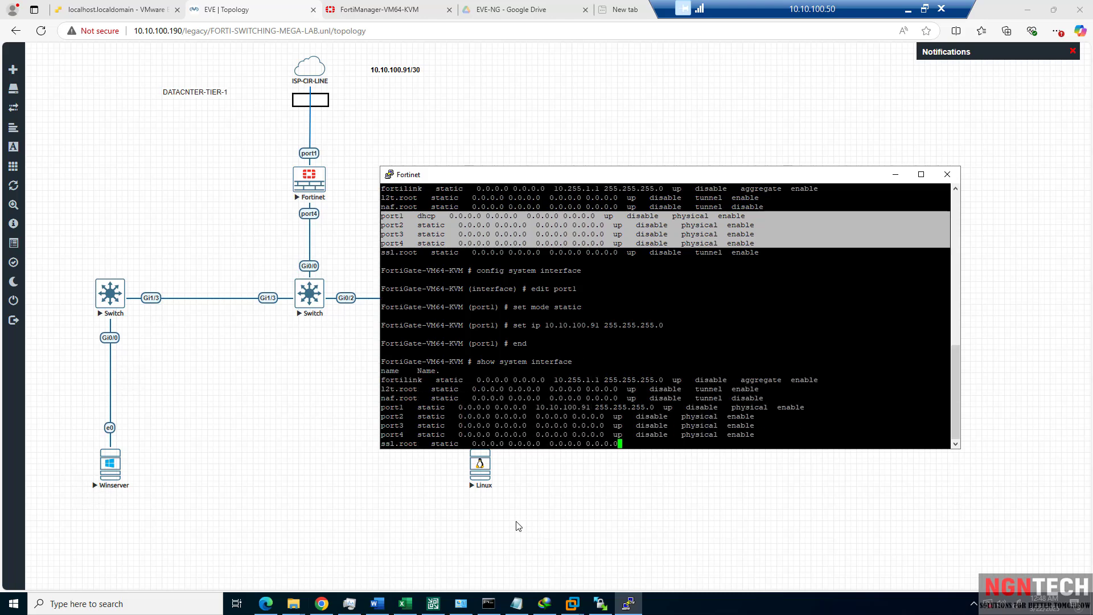
{"action": "key", "text": "Up"}
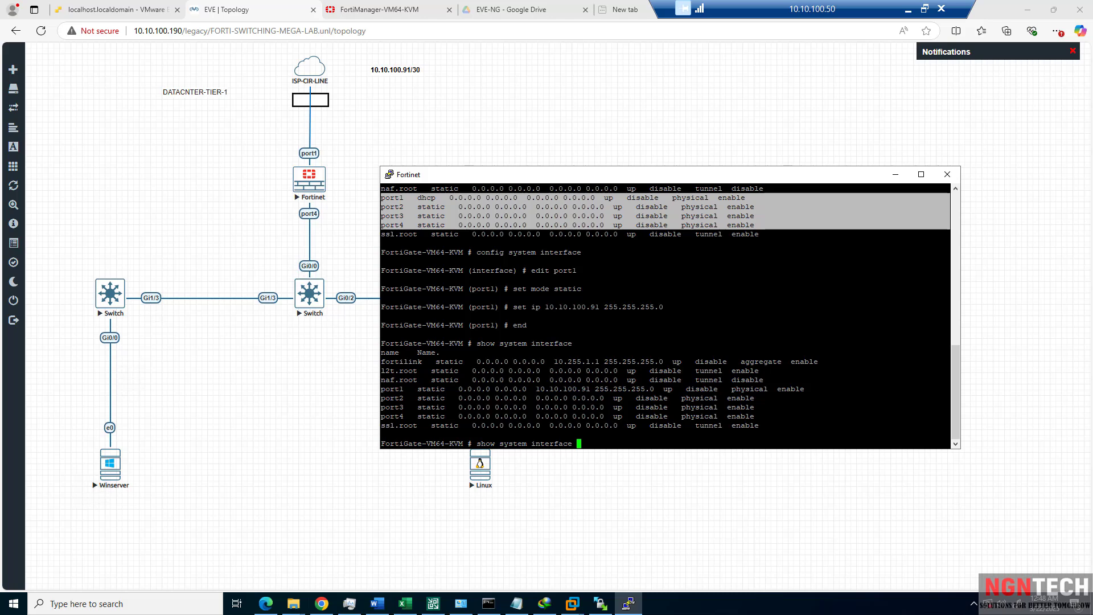
{"action": "left_click_drag", "start_coordinate": [804, 389], "coordinate": [382, 390]}
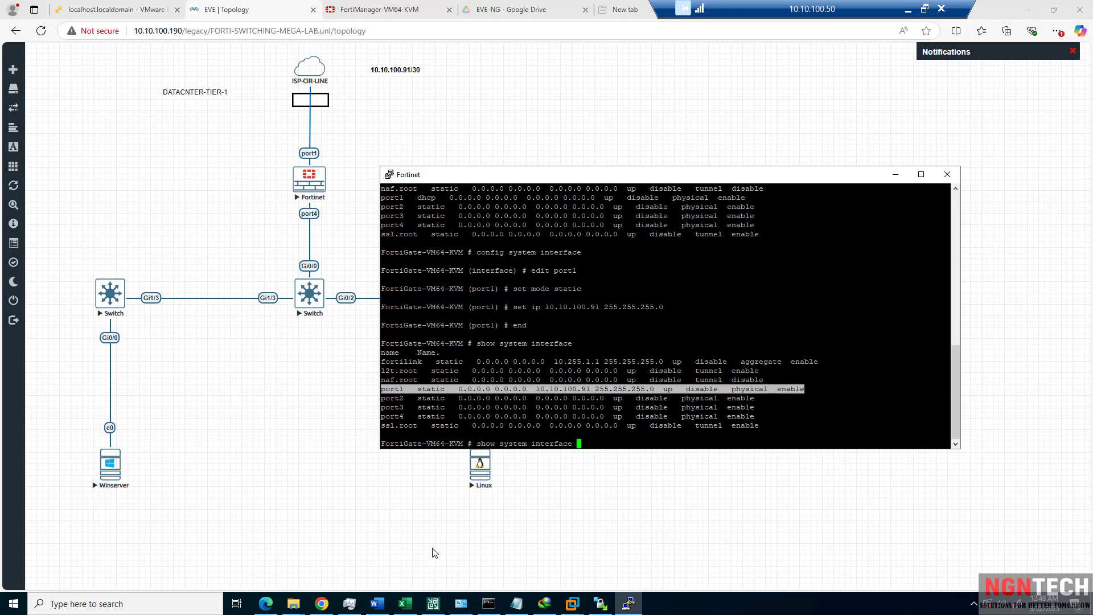
Stop the running ping and clear the Command Prompt screen with cls.
{"action": "left_click", "coordinate": [489, 603]}
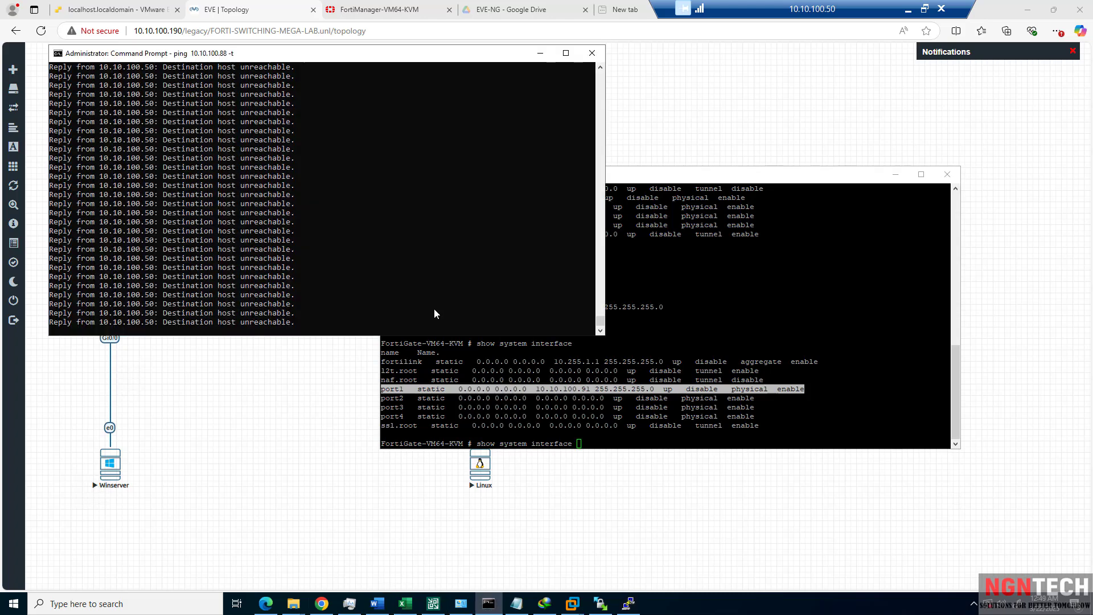
{"action": "key", "text": "ctrl+c"}
{"action": "type", "text": "pi"}
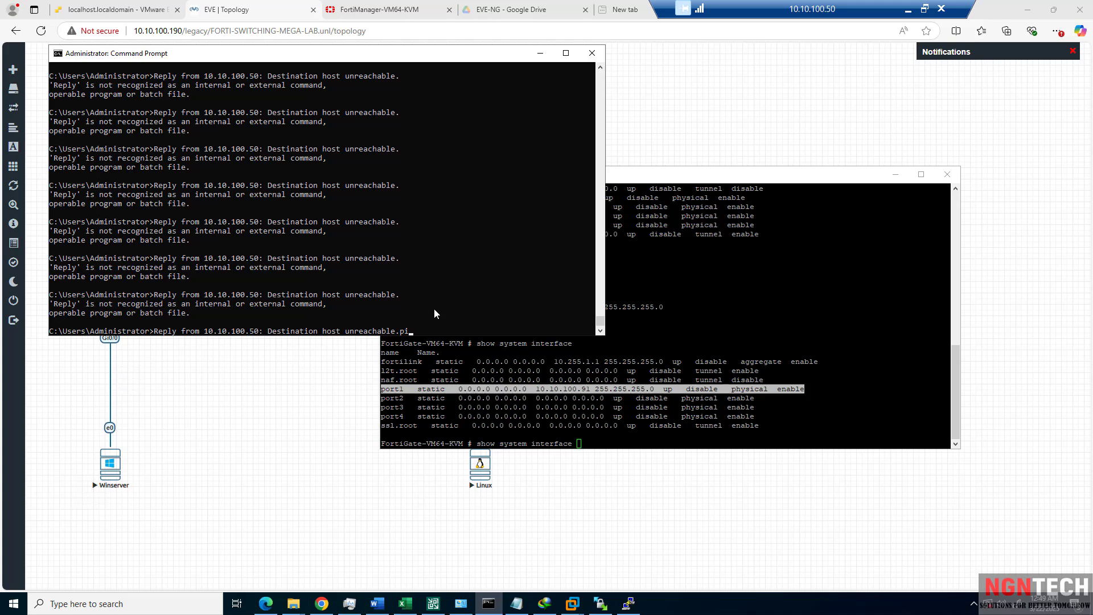
{"action": "key", "text": "Escape"}
{"action": "type", "text": "cls"}
{"action": "key", "text": "Return"}
{"action": "type", "text": "cd/c"}
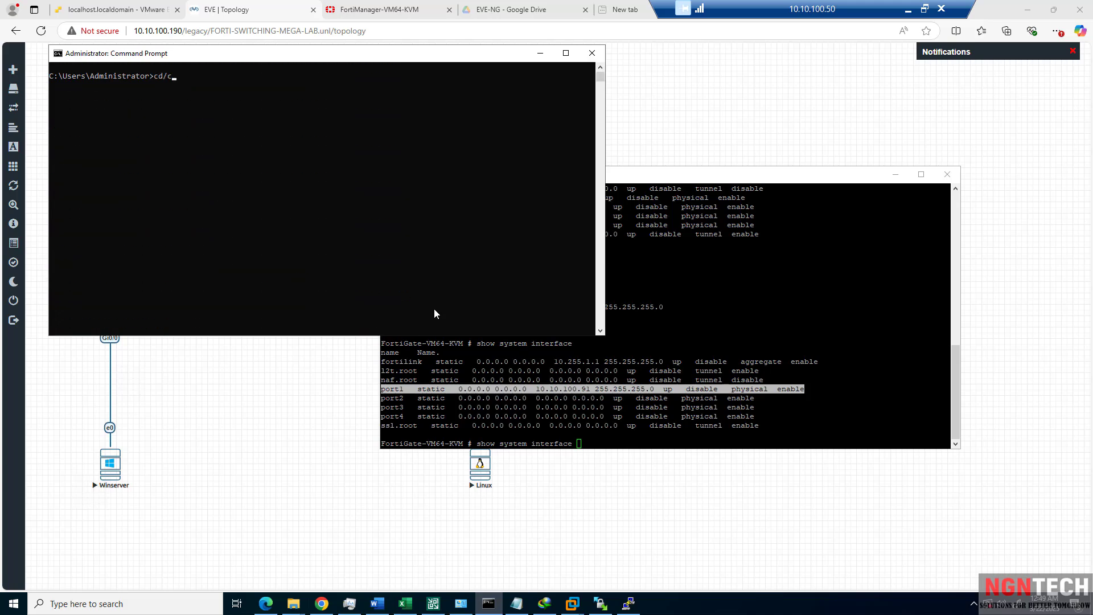
{"action": "type", "text": "l"}
{"action": "key", "text": "Return"}
{"action": "type", "text": "sls"}
{"action": "key", "text": "BackSpace"}
{"action": "key", "text": "BackSpace"}
{"action": "key", "text": "BackSpace"}
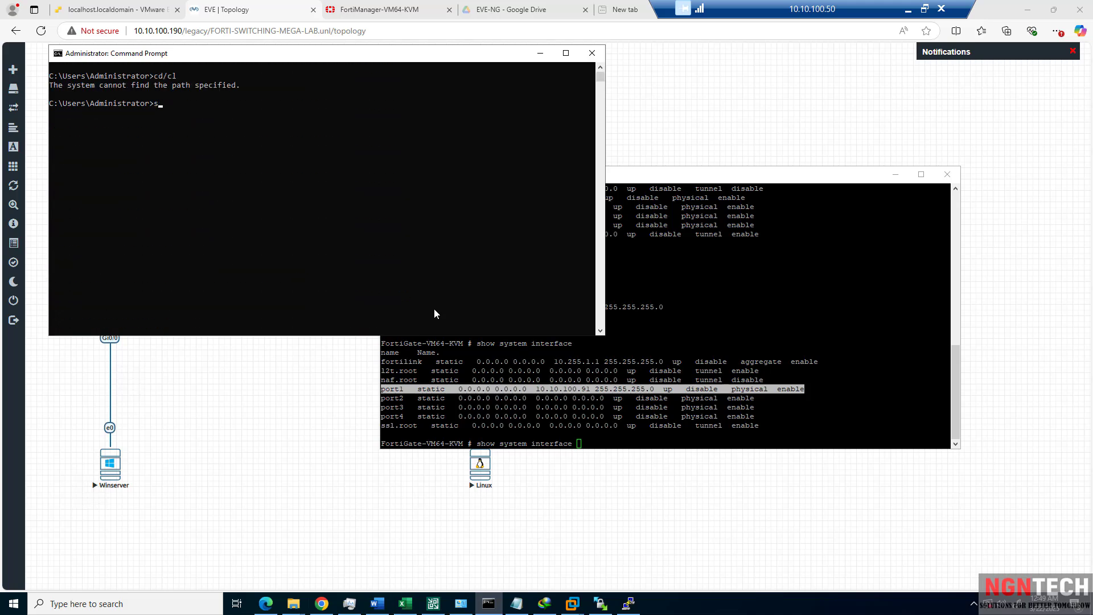
{"action": "type", "text": "cls"}
{"action": "key", "text": "Return"}
Start a continuous ping to 10.10.100.91 with 'ping 10.10.100.91 -t'.
{"action": "type", "text": "ping "}
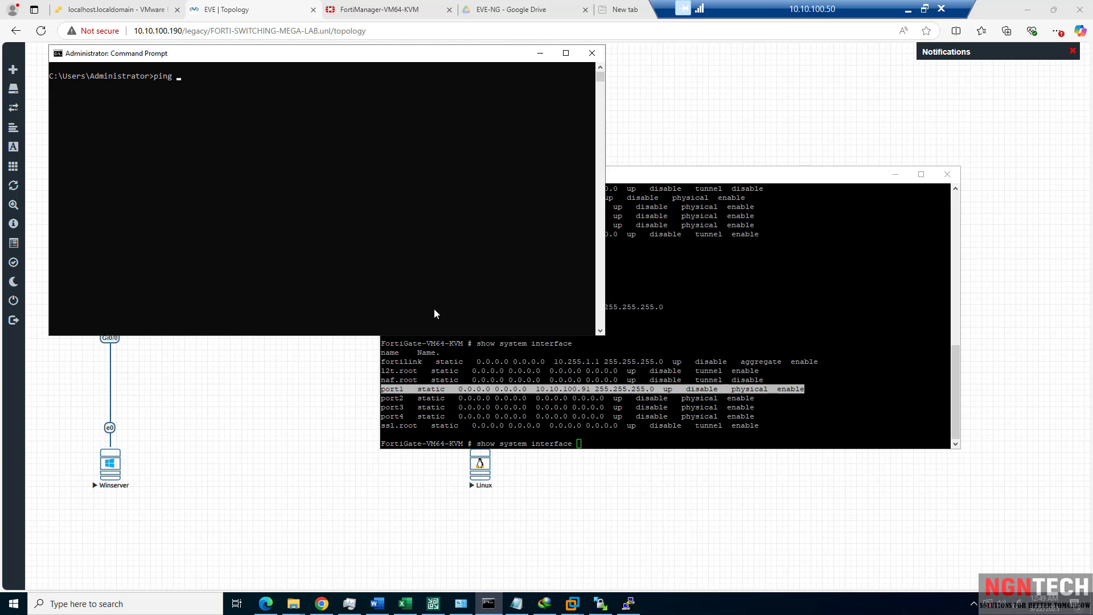
{"action": "type", "text": "10.10.100.91 -t"}
{"action": "key", "text": "Return"}
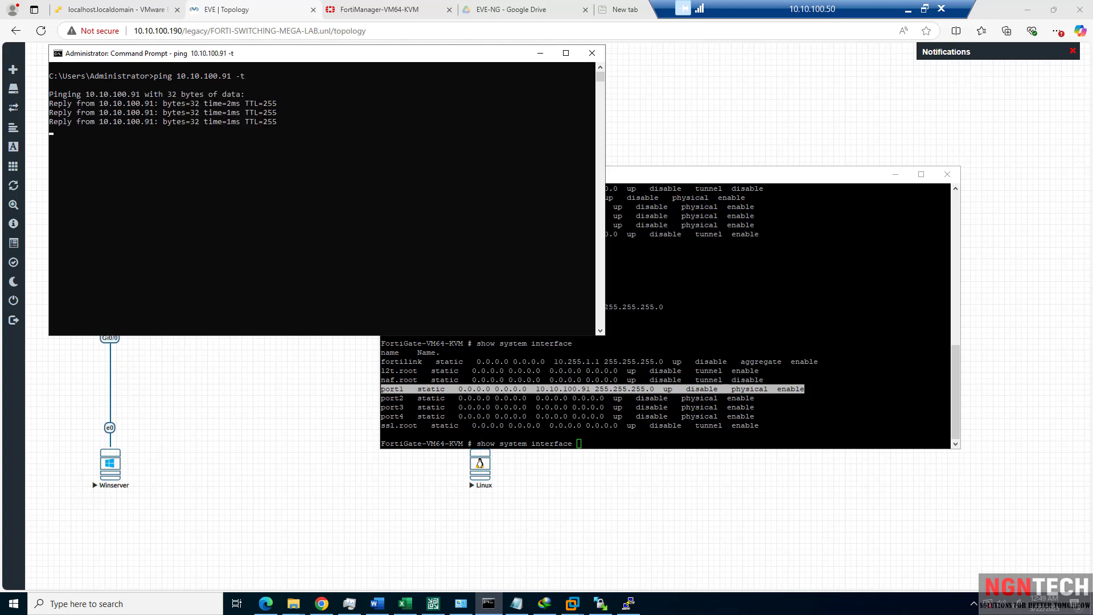
Enter port1's settings on the FortiGate console via 'config system interface' and 'edit port1'.
{"action": "left_click", "coordinate": [565, 402]}
{"action": "key", "text": "BackSpace"}
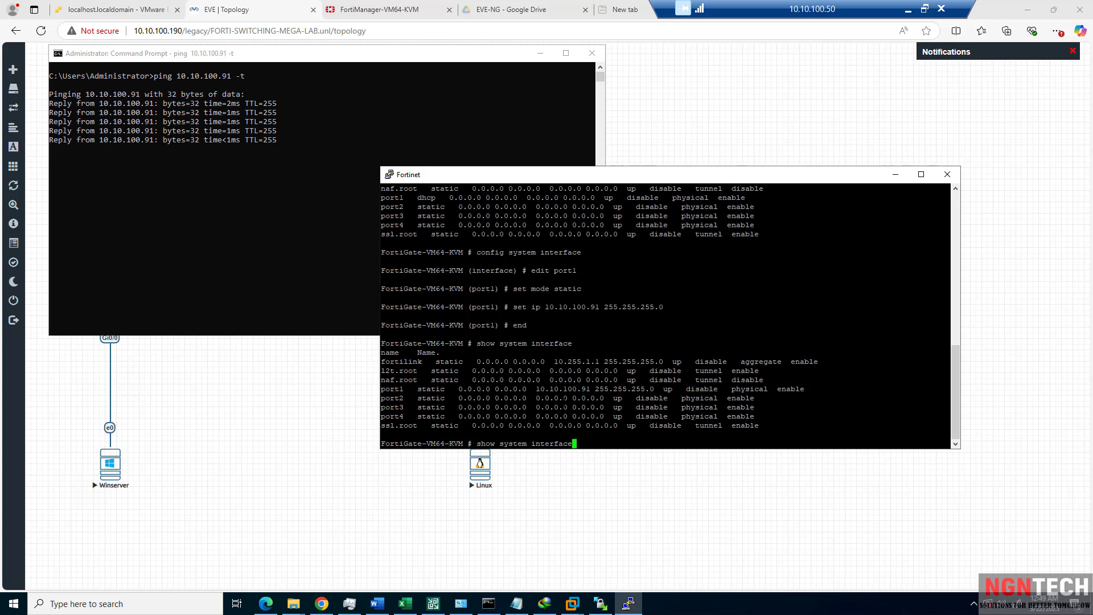
{"action": "key", "text": "BackSpace"}
{"action": "key", "text": "BackSpace"}
{"action": "key", "text": "BackSpace"}
{"action": "key", "text": "BackSpace"}
{"action": "key", "text": "BackSpace"}
{"action": "key", "text": "BackSpace"}
{"action": "key", "text": "BackSpace"}
{"action": "key", "text": "BackSpace"}
{"action": "key", "text": "BackSpace"}
{"action": "key", "text": "BackSpace"}
{"action": "key", "text": "BackSpace"}
{"action": "key", "text": "BackSpace"}
{"action": "key", "text": "BackSpace"}
{"action": "key", "text": "BackSpace"}
{"action": "key", "text": "BackSpace"}
{"action": "key", "text": "BackSpace"}
{"action": "key", "text": "BackSpace"}
{"action": "key", "text": "BackSpace"}
{"action": "key", "text": "BackSpace"}
{"action": "key", "text": "BackSpace"}
{"action": "type", "text": "co"}
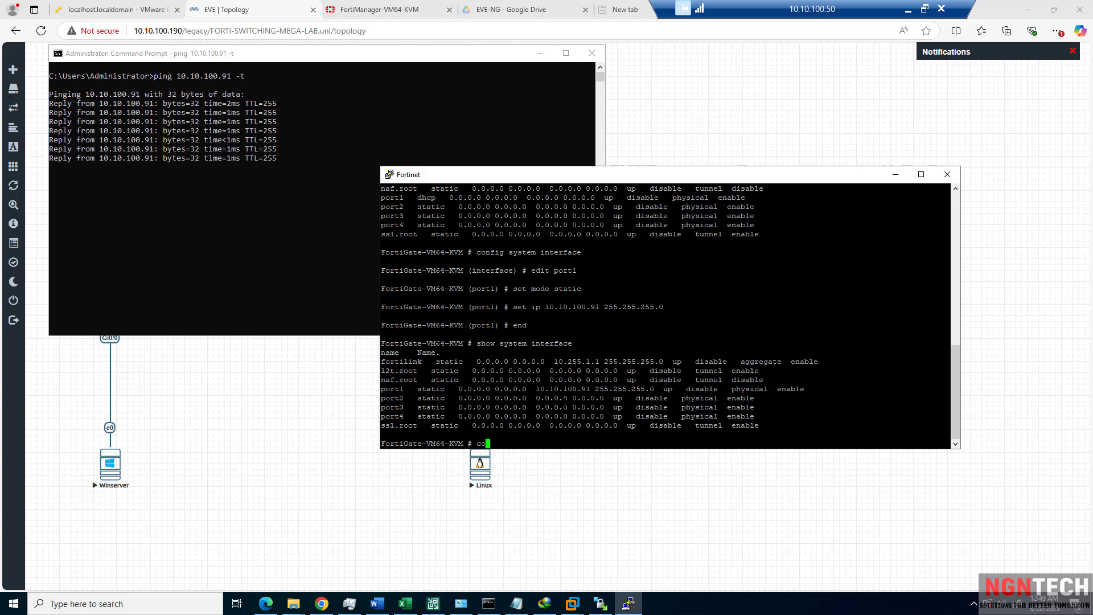
{"action": "type", "text": "nfig system interface"}
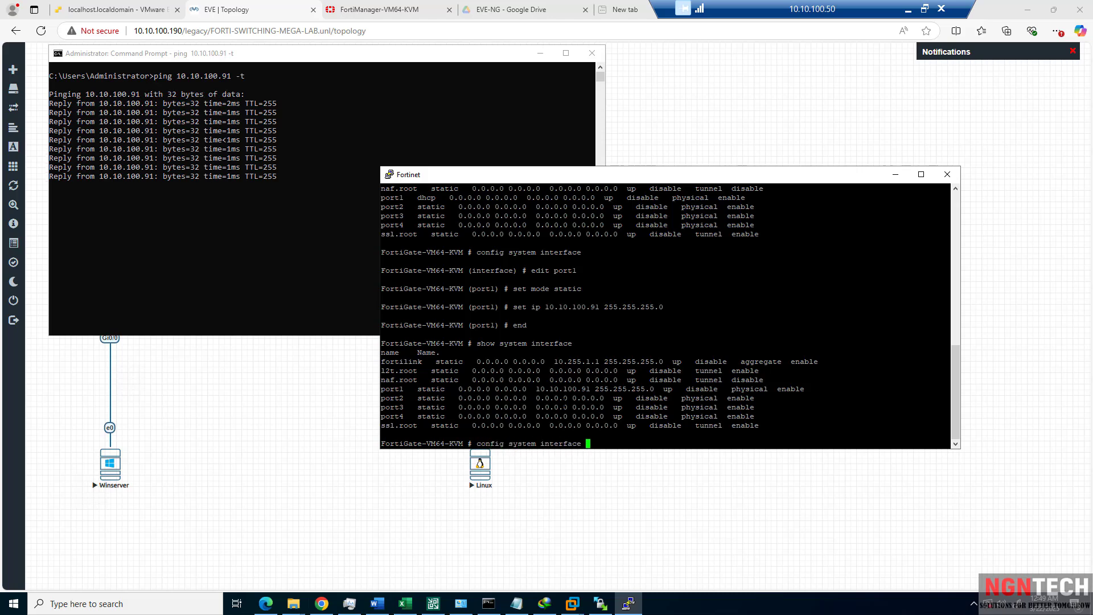
{"action": "key", "text": "Return"}
{"action": "type", "text": "edit port1"}
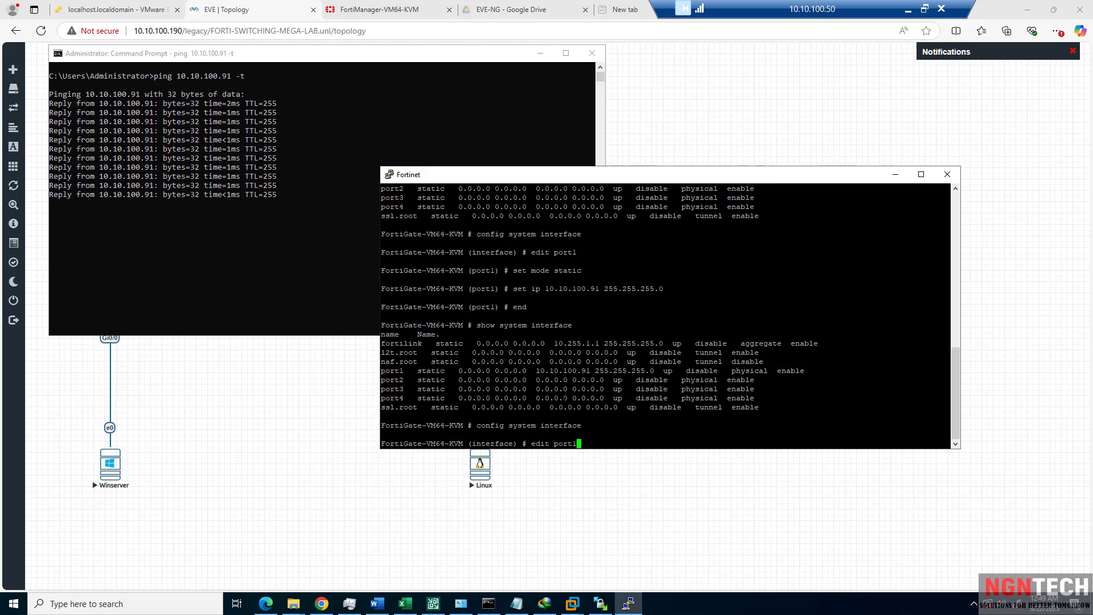
{"action": "key", "text": "Return"}
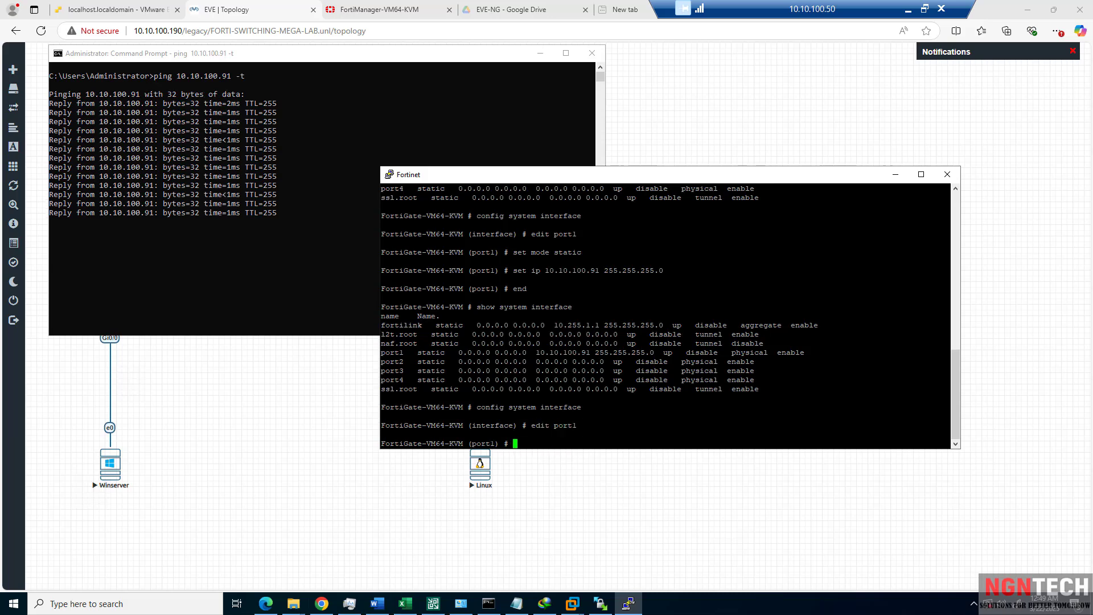
List port1's available commands with ?, then exit to the main prompt with 'end'.
{"action": "key", "text": "question"}
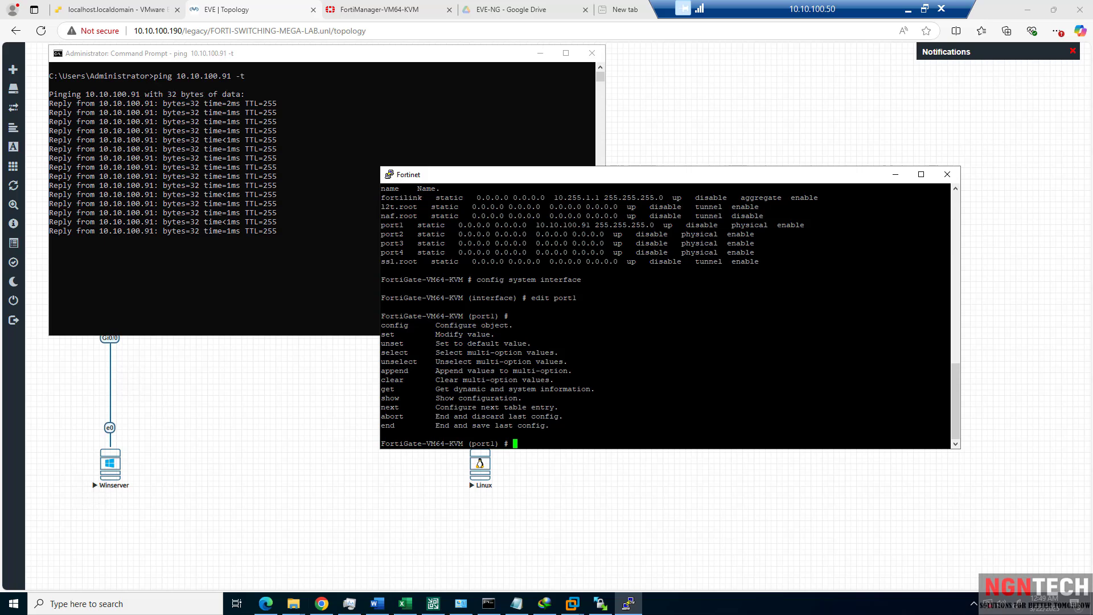
{"action": "type", "text": "s"}
{"action": "key", "text": "BackSpace"}
{"action": "type", "text": "u"}
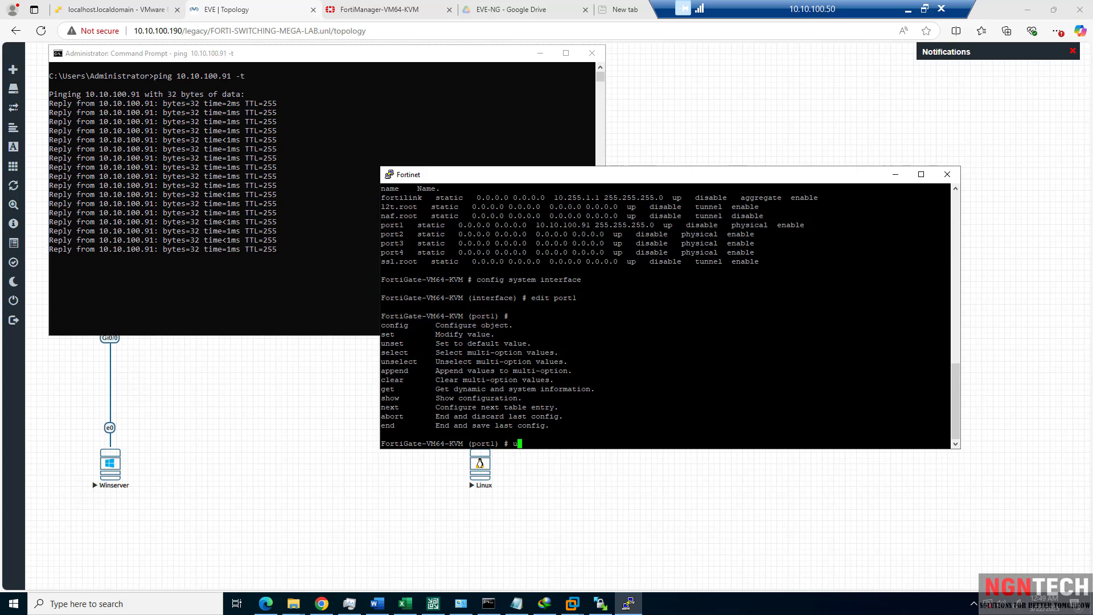
{"action": "key", "text": "BackSpace"}
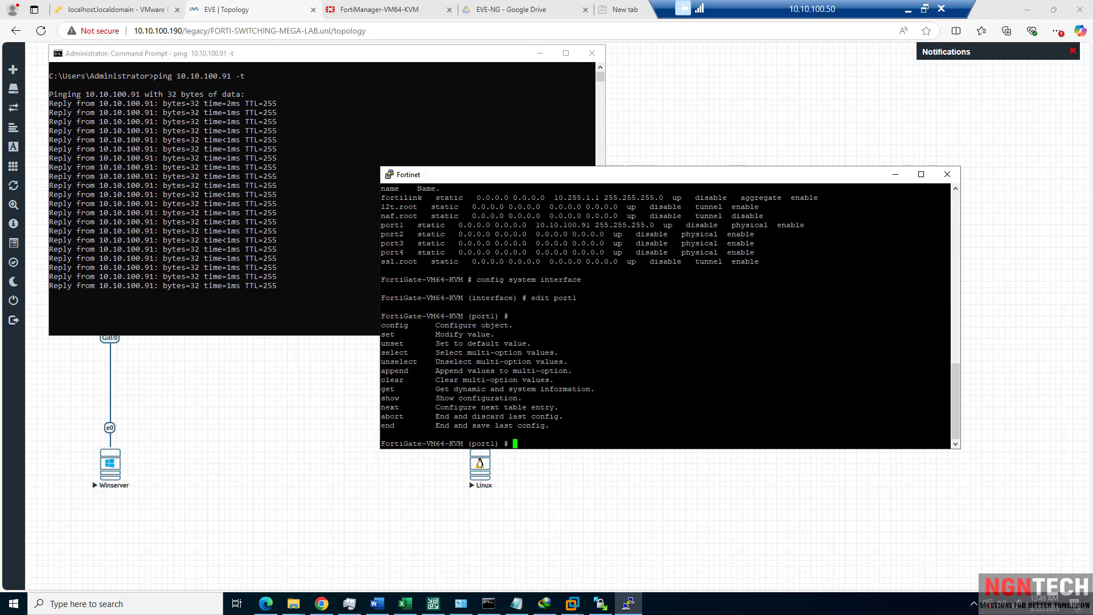
{"action": "type", "text": "end"}
{"action": "key", "text": "Return"}
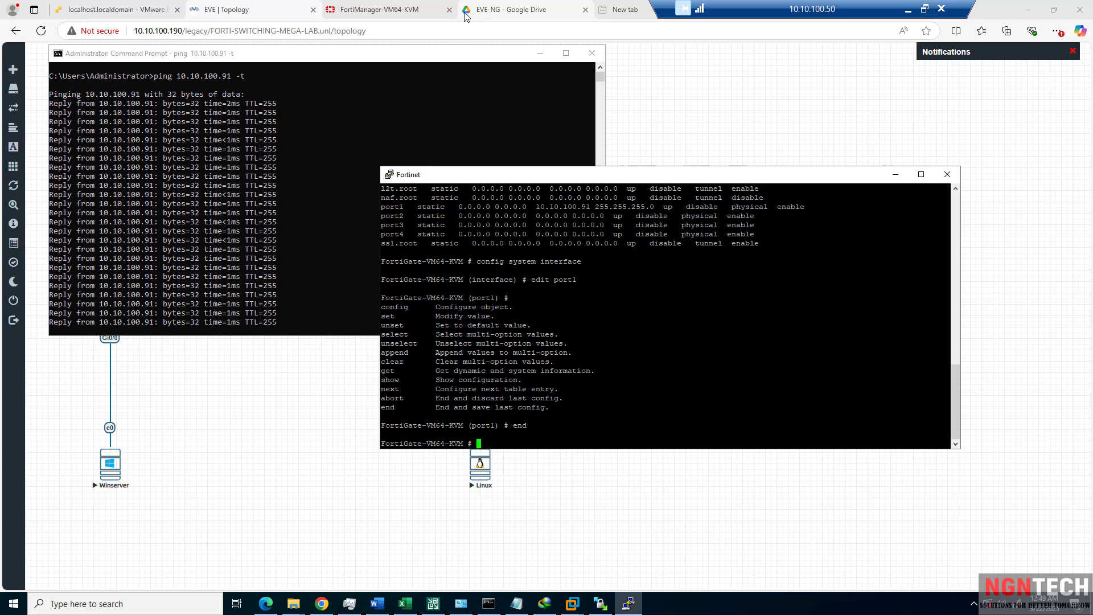
{"action": "left_click", "coordinate": [407, 16]}
Load the FortiGate web page at 10.10.100.91 in the browser.
{"action": "left_click", "coordinate": [406, 16]}
{"action": "left_click", "coordinate": [285, 31]}
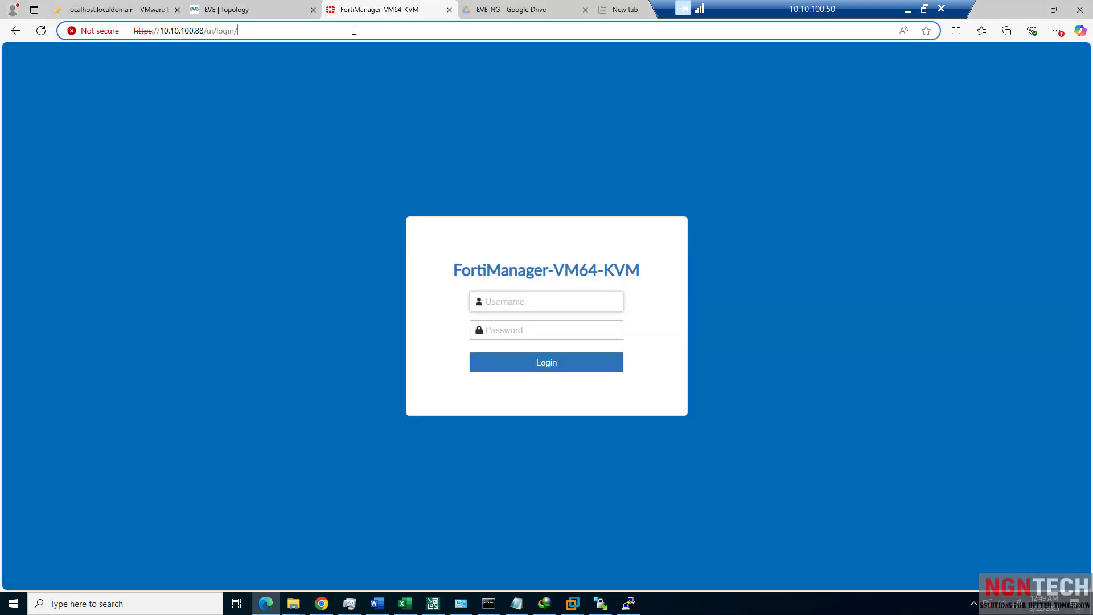
{"action": "type", "text": "101"}
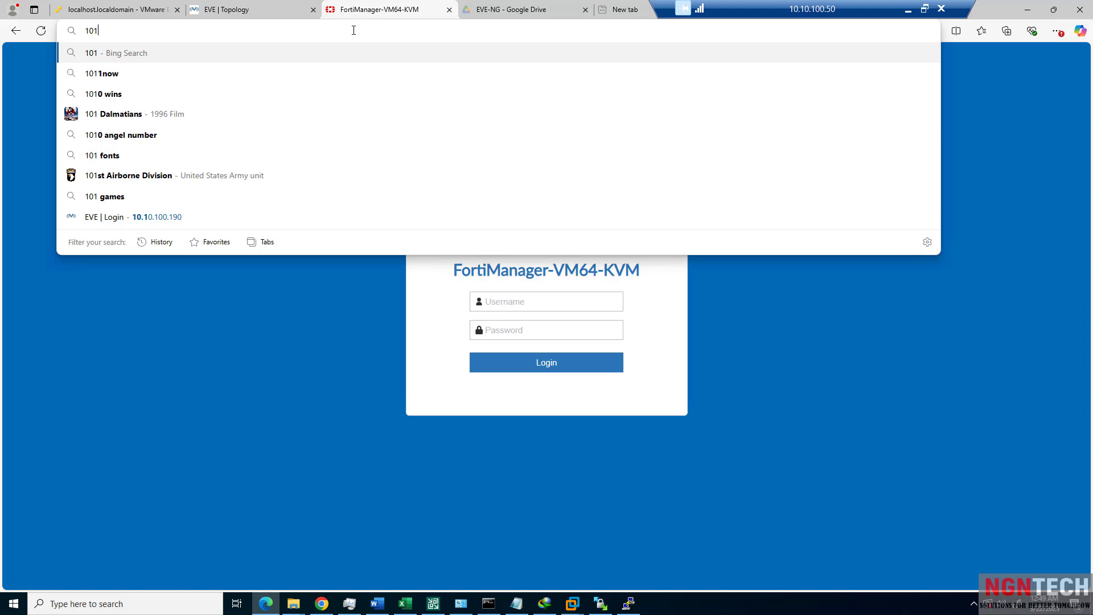
{"action": "key", "text": "BackSpace"}
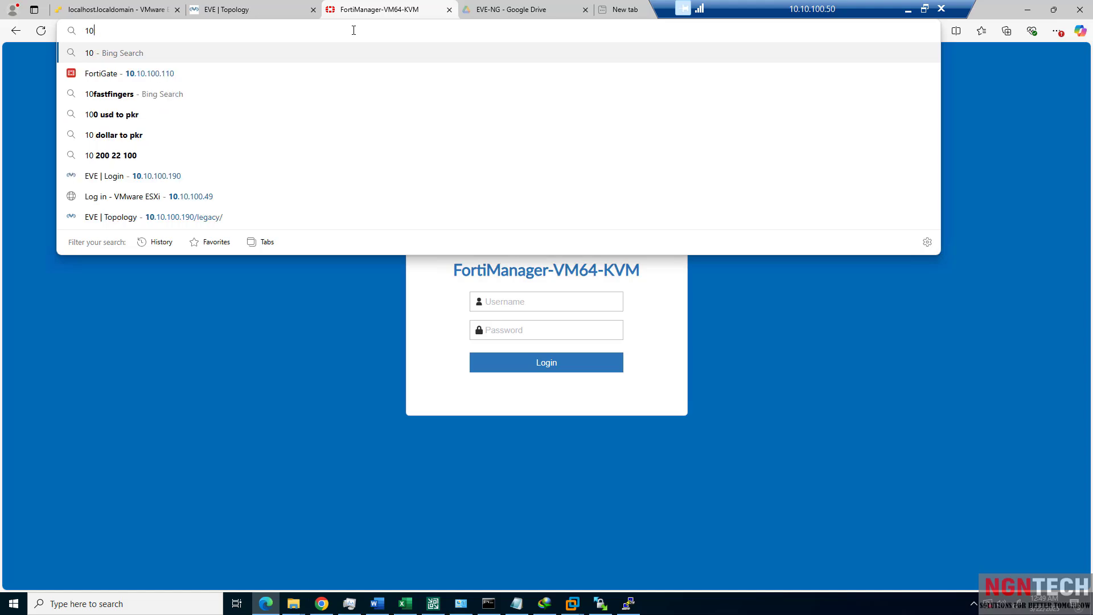
{"action": "type", "text": ".10.100."}
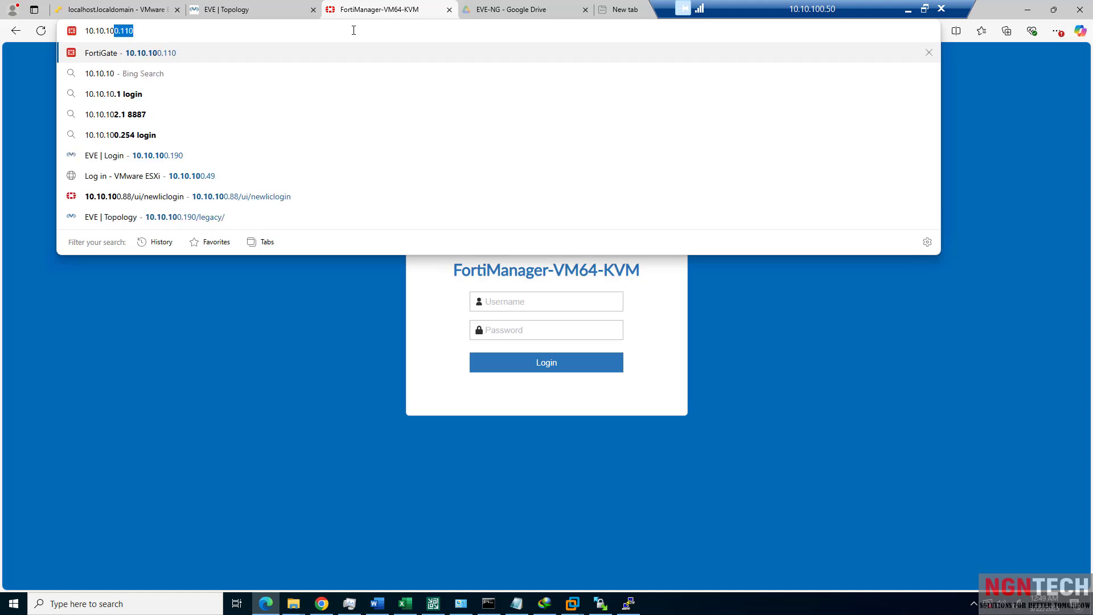
{"action": "type", "text": "91"}
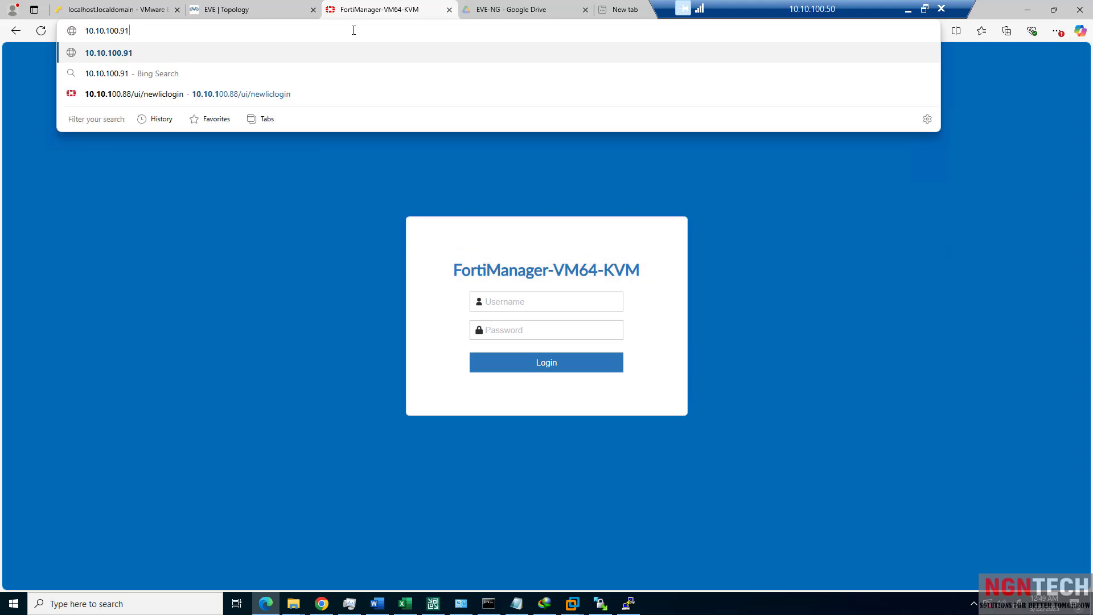
{"action": "key", "text": "Return"}
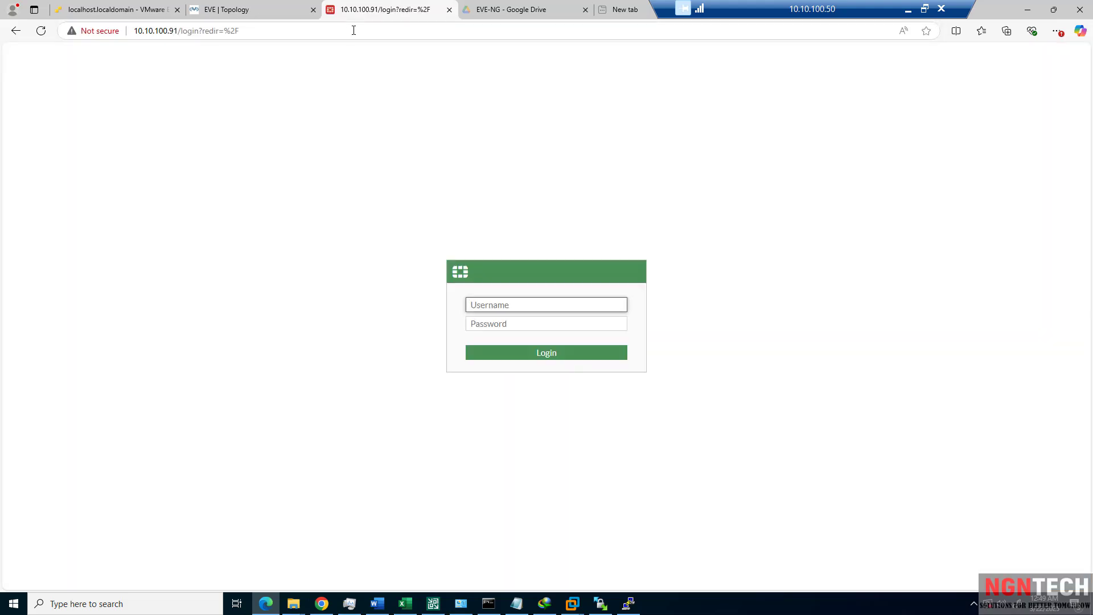
Log in as admin with the administrator password.
{"action": "type", "text": "admin"}
{"action": "key", "text": "Tab"}
{"action": "type", "text": "******"}
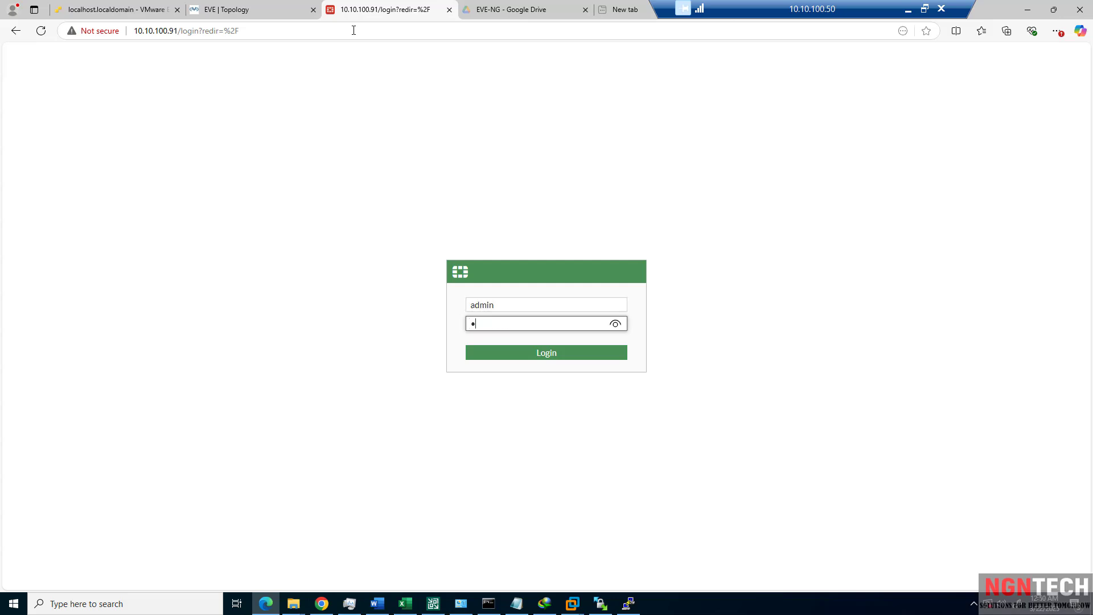
{"action": "type", "text": "***"}
{"action": "key", "text": "Return"}
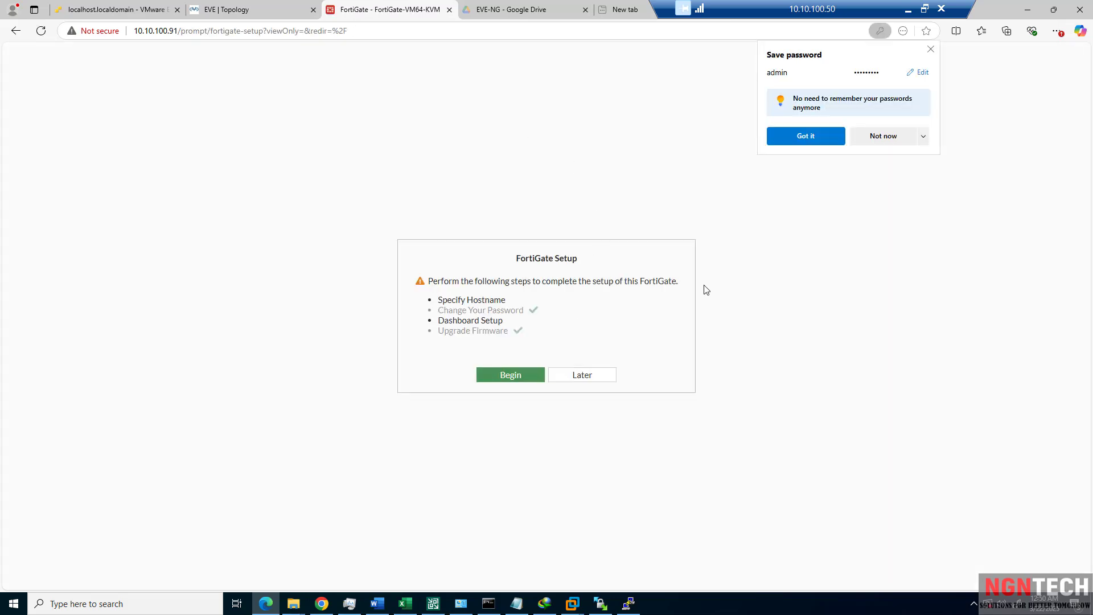
Set the hostname to HEAD-OFFICE in the setup wizard and accept the Optimal dashboard.
{"action": "left_click", "coordinate": [811, 137]}
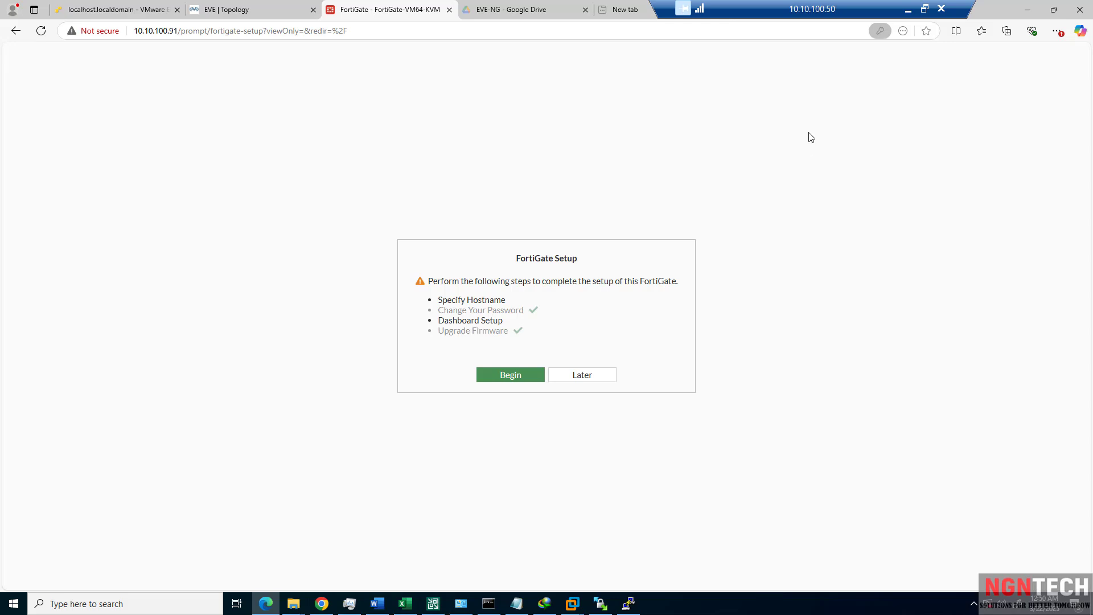
{"action": "left_click", "coordinate": [500, 378]}
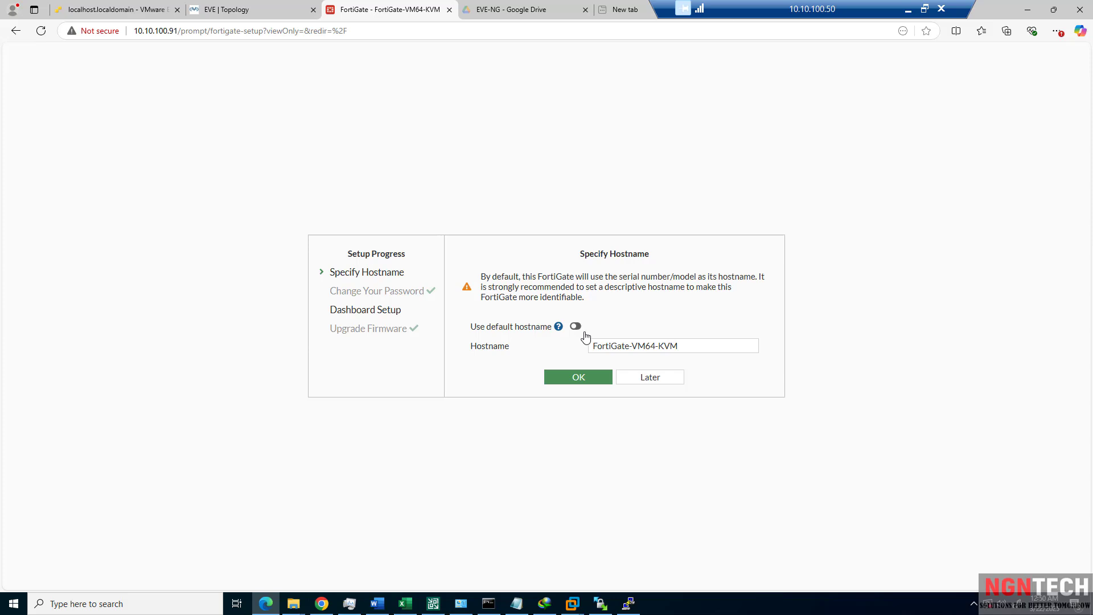
{"action": "left_click_drag", "start_coordinate": [682, 348], "coordinate": [634, 352]}
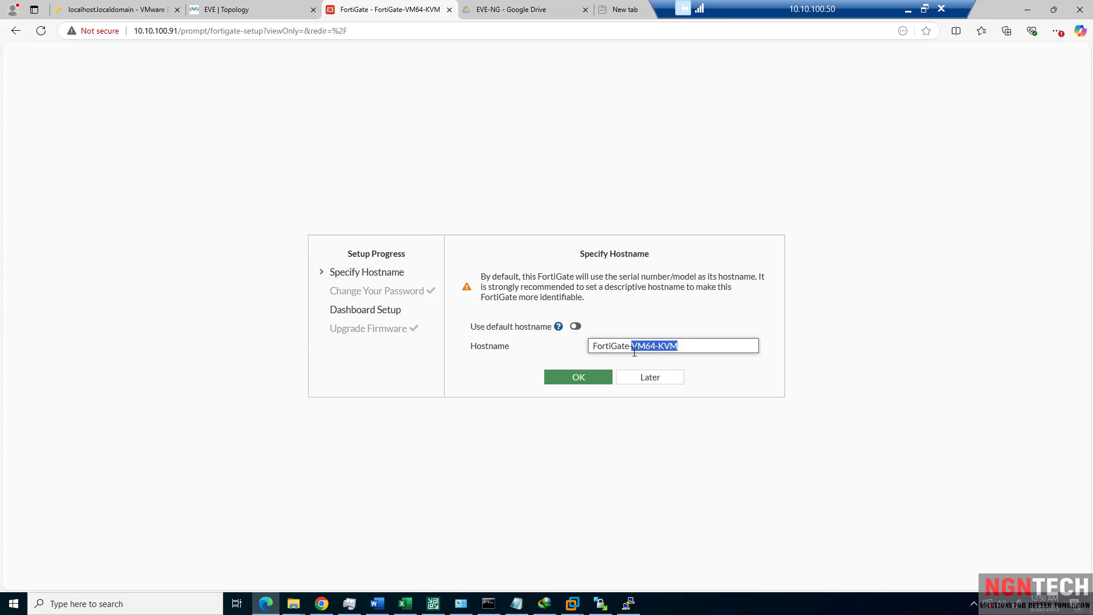
{"action": "key", "text": "BackSpace"}
{"action": "key", "text": "BackSpace"}
{"action": "key", "text": "BackSpace"}
{"action": "key", "text": "BackSpace"}
{"action": "key", "text": "BackSpace"}
{"action": "key", "text": "BackSpace"}
{"action": "key", "text": "BackSpace"}
{"action": "key", "text": "BackSpace"}
{"action": "key", "text": "BackSpace"}
{"action": "key", "text": "BackSpace"}
{"action": "type", "text": "HEAD-OFFICE"}
{"action": "key", "text": "Return"}
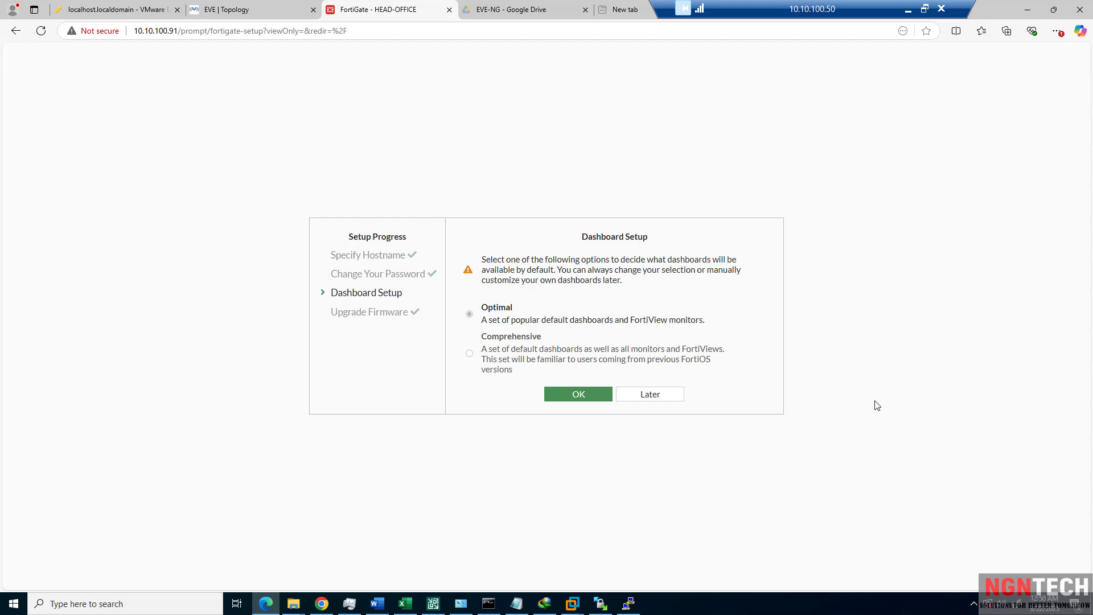
{"action": "left_click", "coordinate": [585, 393]}
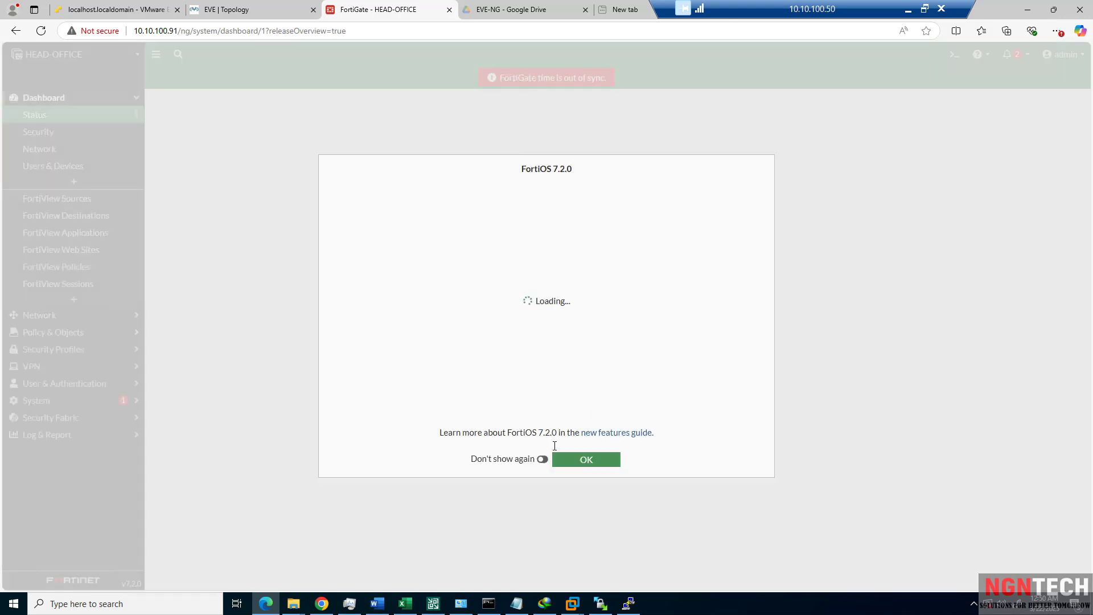
Dismiss the FortiOS 7.2.0 notice permanently and open the Network > Interfaces list.
{"action": "left_click", "coordinate": [543, 459]}
{"action": "left_click", "coordinate": [573, 465]}
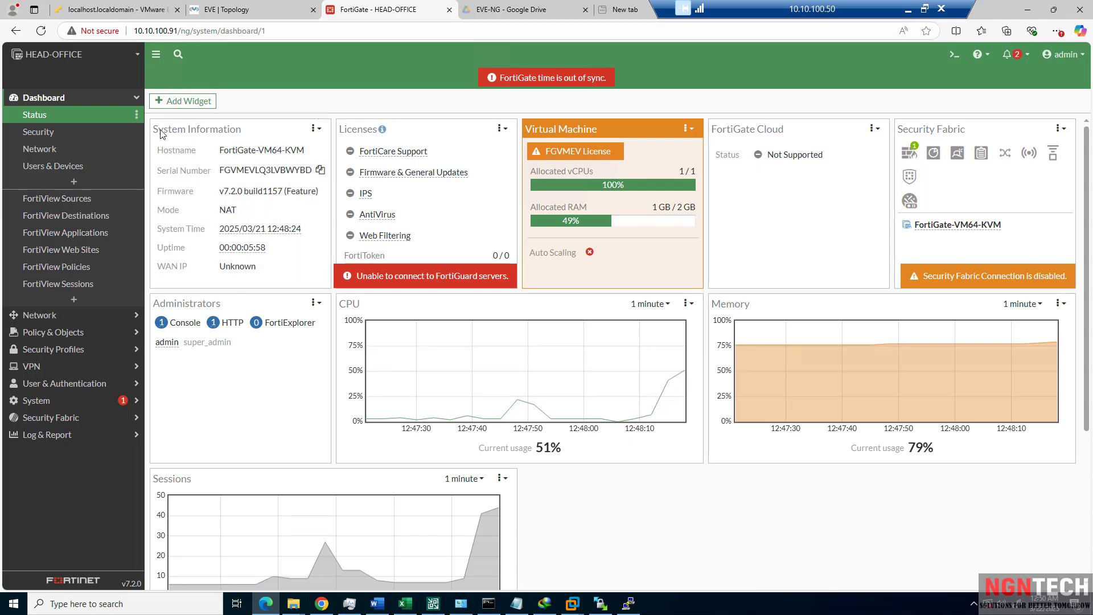
{"action": "left_click", "coordinate": [221, 9]}
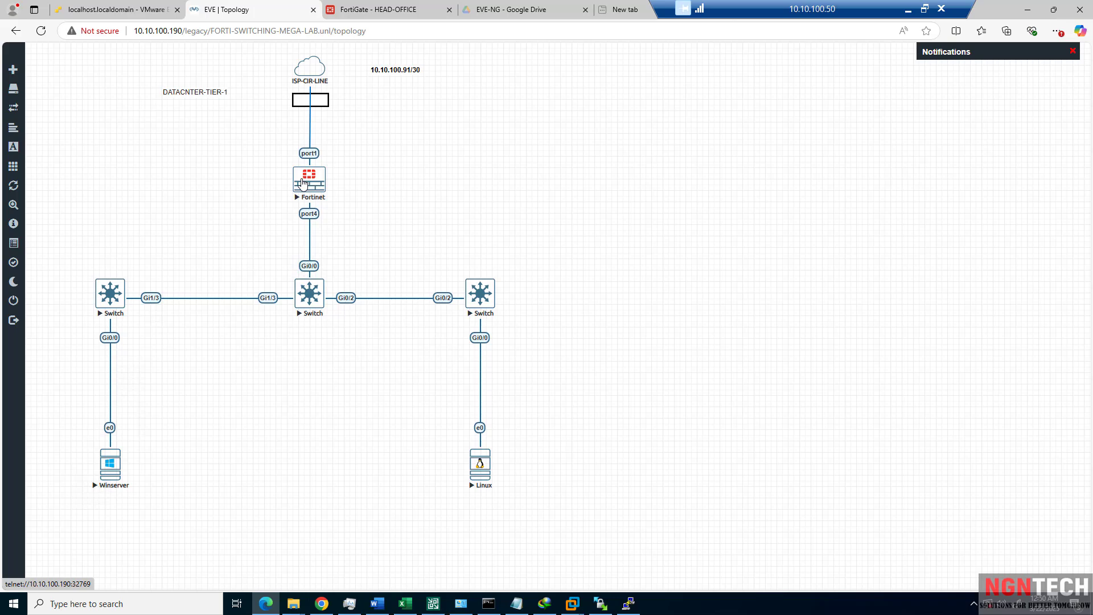
{"action": "left_click", "coordinate": [373, 11]}
{"action": "left_click", "coordinate": [47, 315]}
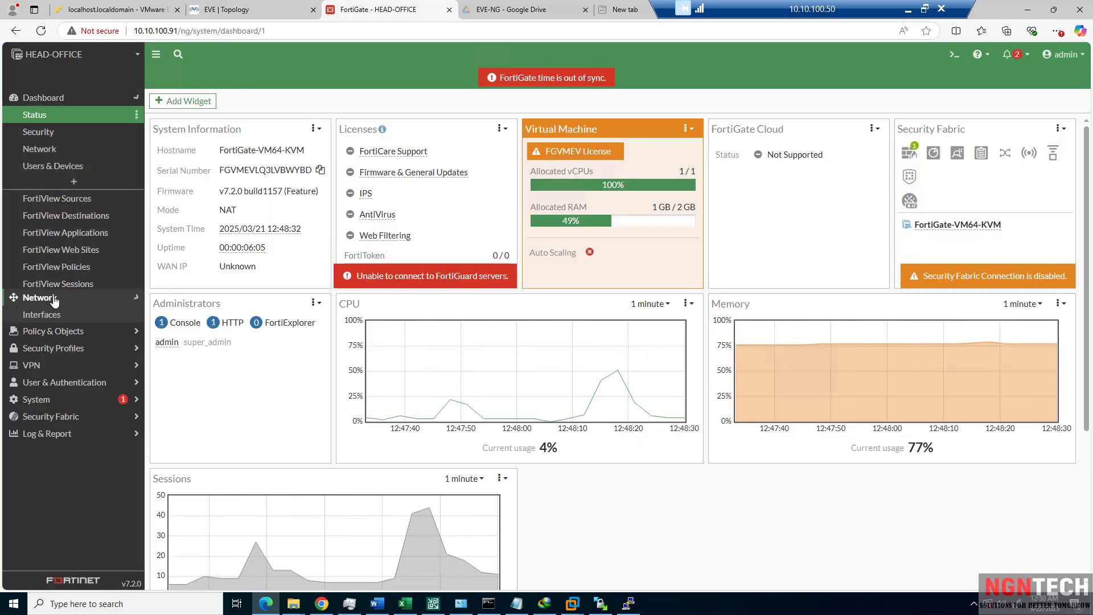
{"action": "left_click", "coordinate": [46, 136]}
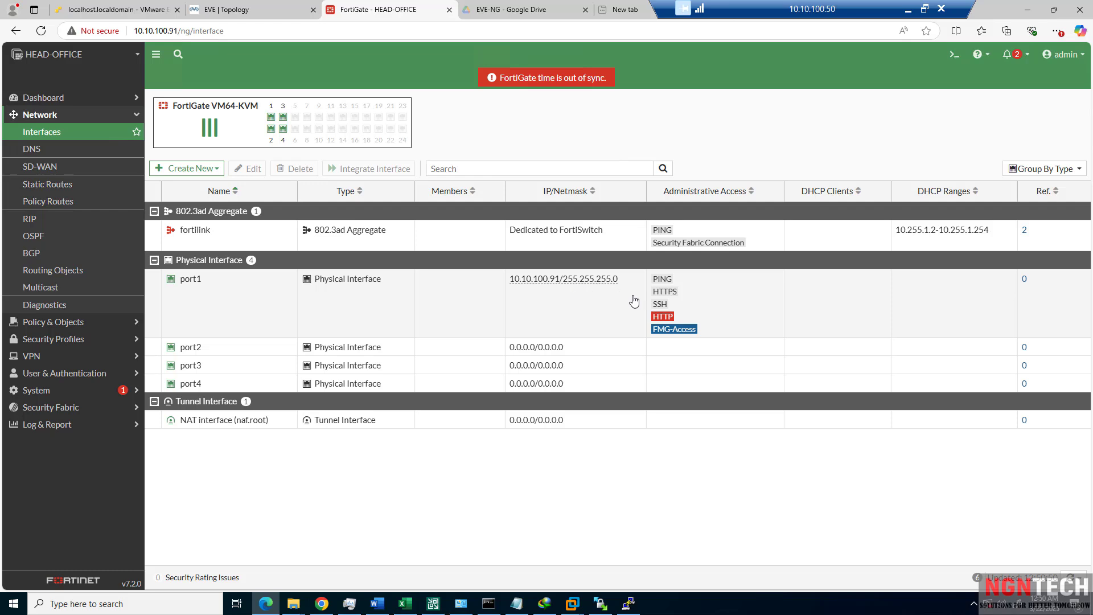
Remove PING from port1's administrative access, keeping HTTPS, SSH, HTTP and FMG-Access, and save.
{"action": "double_click", "coordinate": [558, 311]}
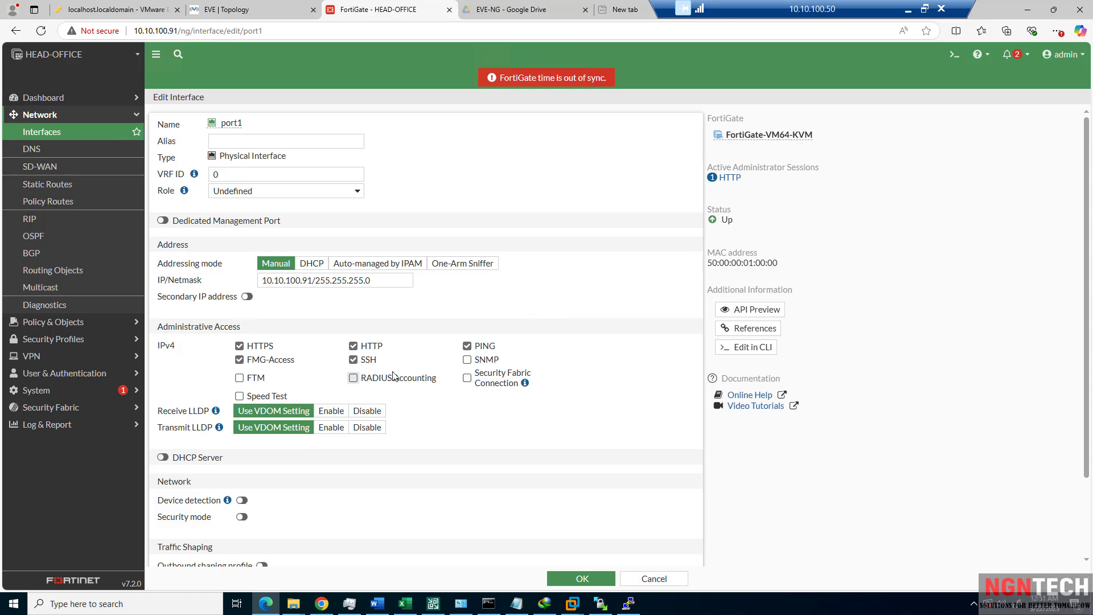
{"action": "left_click", "coordinate": [485, 348]}
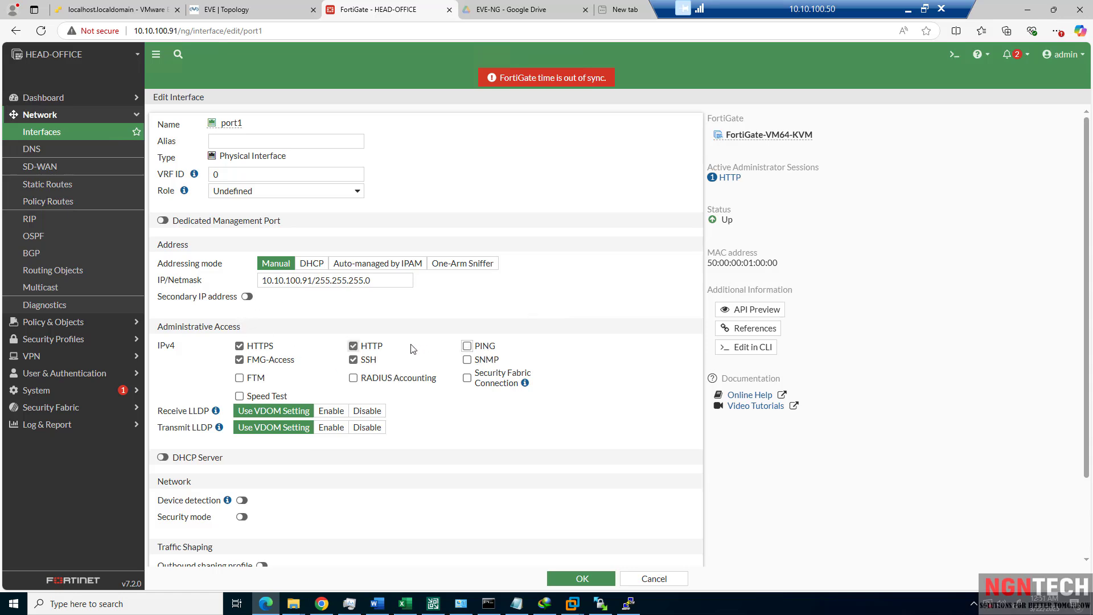
{"action": "left_click", "coordinate": [266, 349]}
{"action": "left_click", "coordinate": [263, 349]}
{"action": "left_click", "coordinate": [583, 578]}
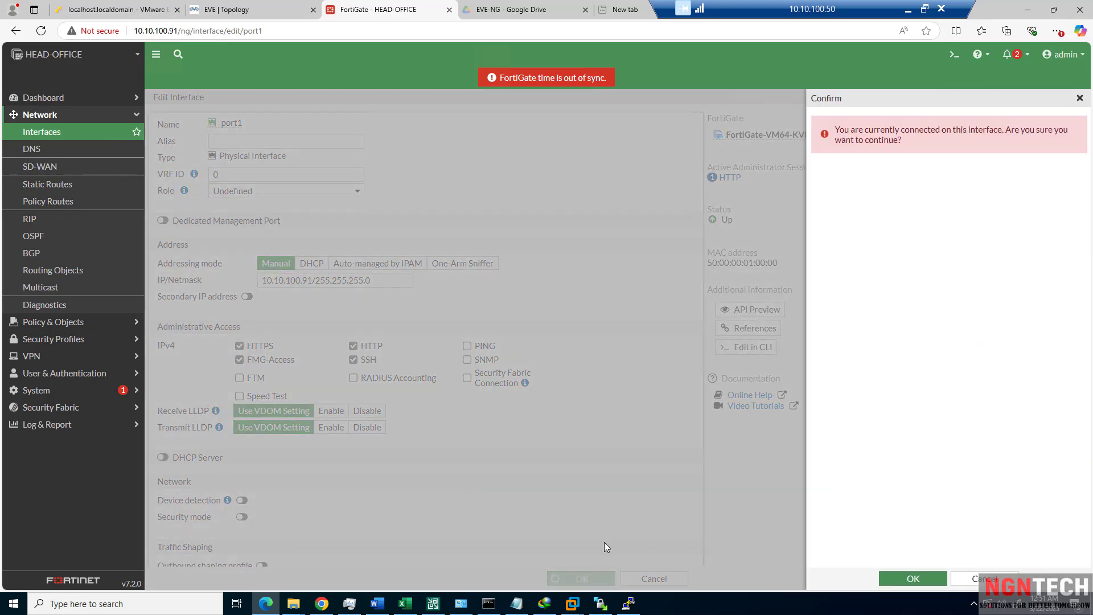
{"action": "left_click", "coordinate": [917, 580]}
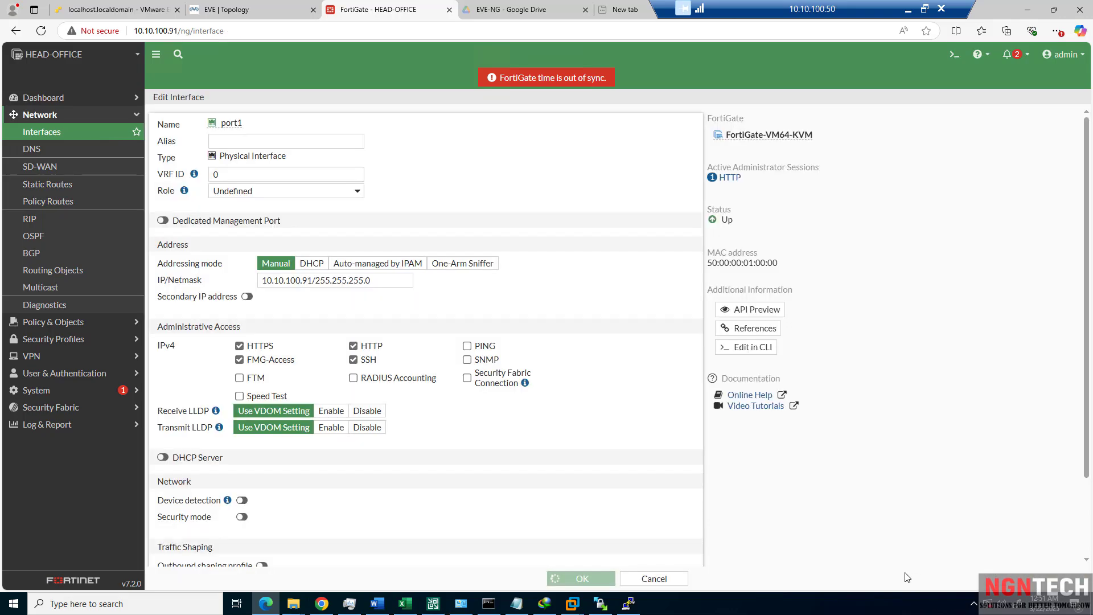
{"action": "left_click", "coordinate": [489, 607]}
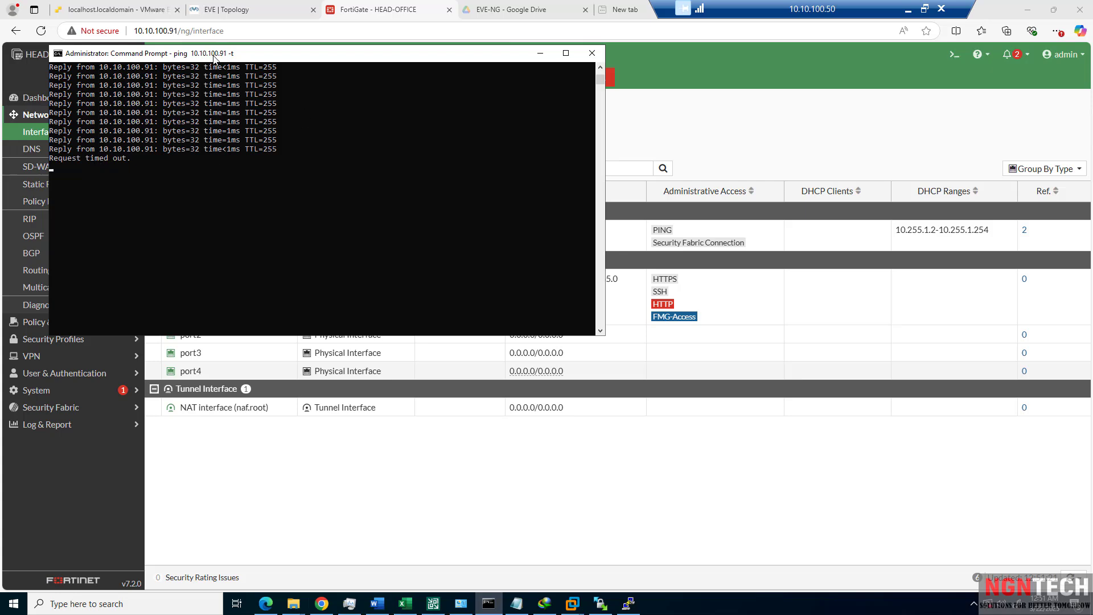
Check that the ping to 10.10.100.91 now times out, then return to the FortiGate interfaces.
{"action": "left_click_drag", "start_coordinate": [215, 57], "coordinate": [330, 87]}
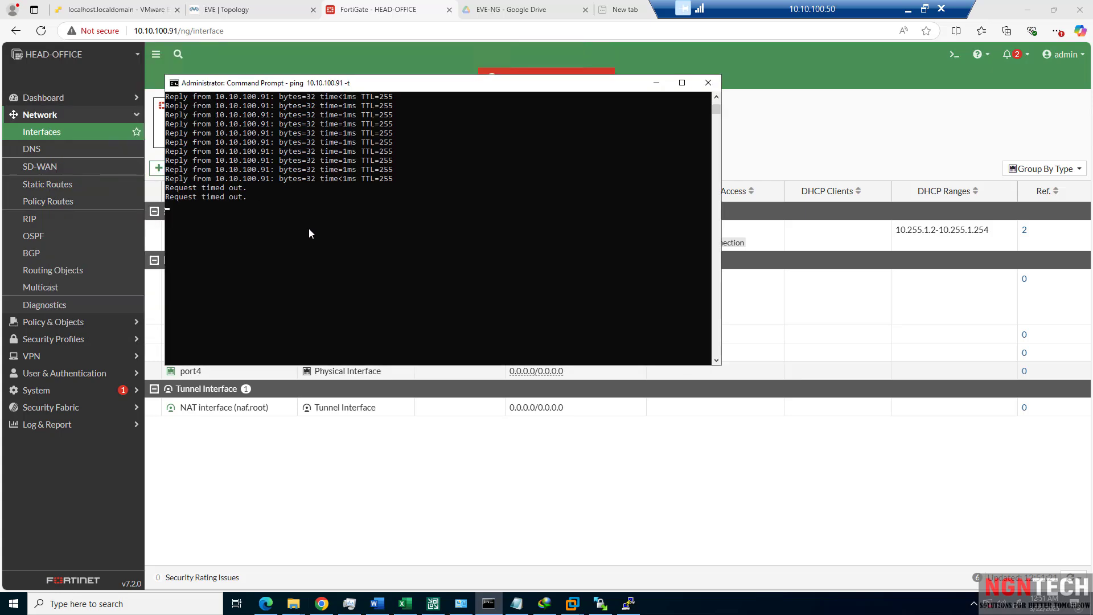
{"action": "left_click", "coordinate": [256, 484]}
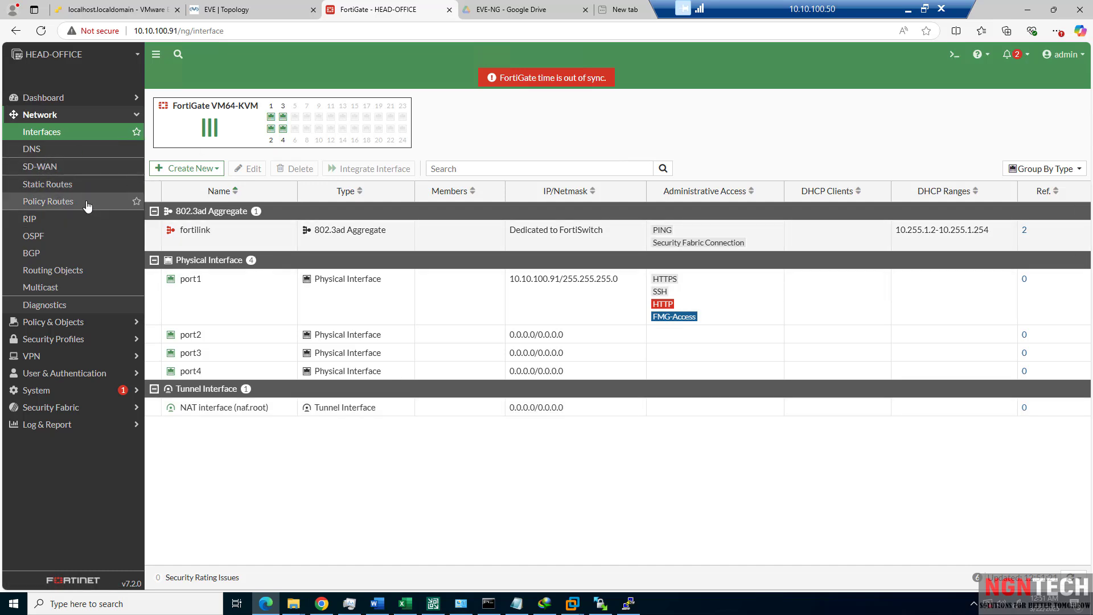
Start a new static route under Network > Static Routes, then switch to the EVE topology.
{"action": "left_click", "coordinate": [56, 188]}
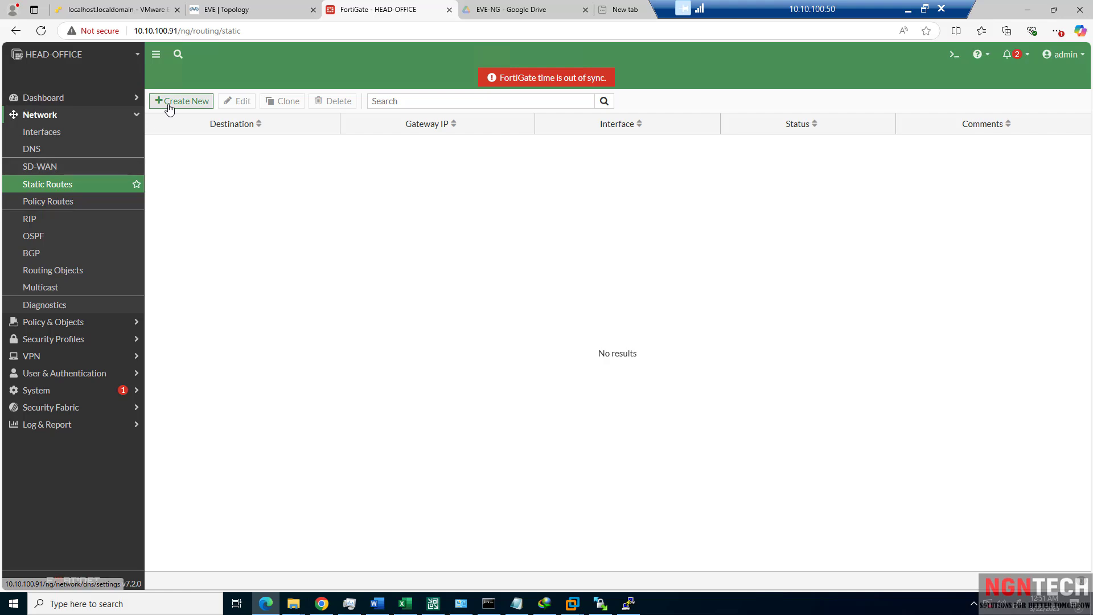
{"action": "left_click", "coordinate": [193, 104]}
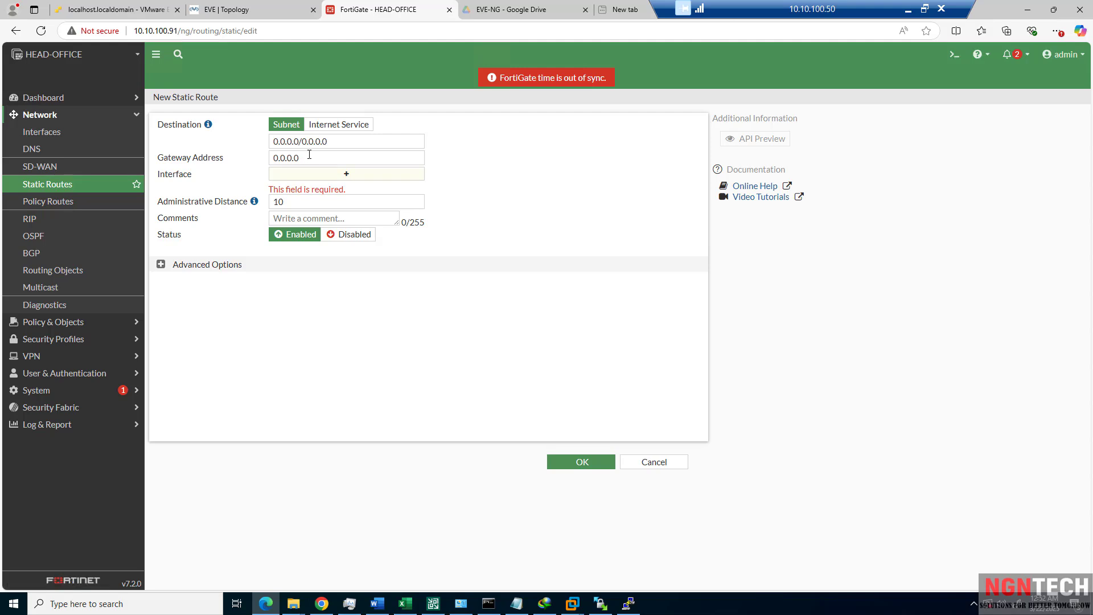
{"action": "left_click", "coordinate": [238, 10]}
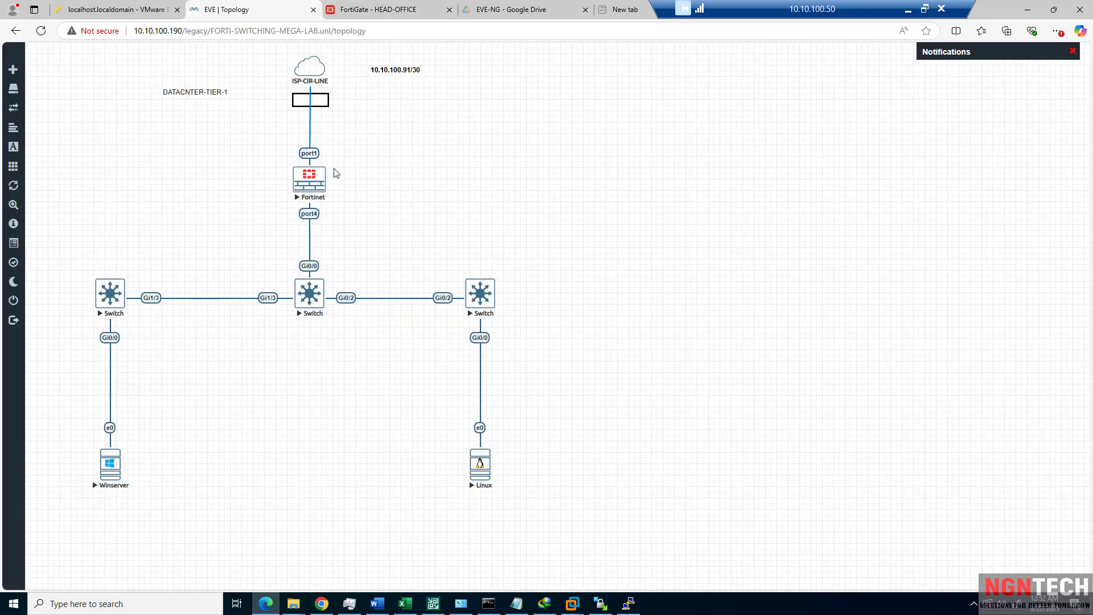
{"action": "left_click", "coordinate": [176, 599]}
{"action": "left_click", "coordinate": [908, 8]}
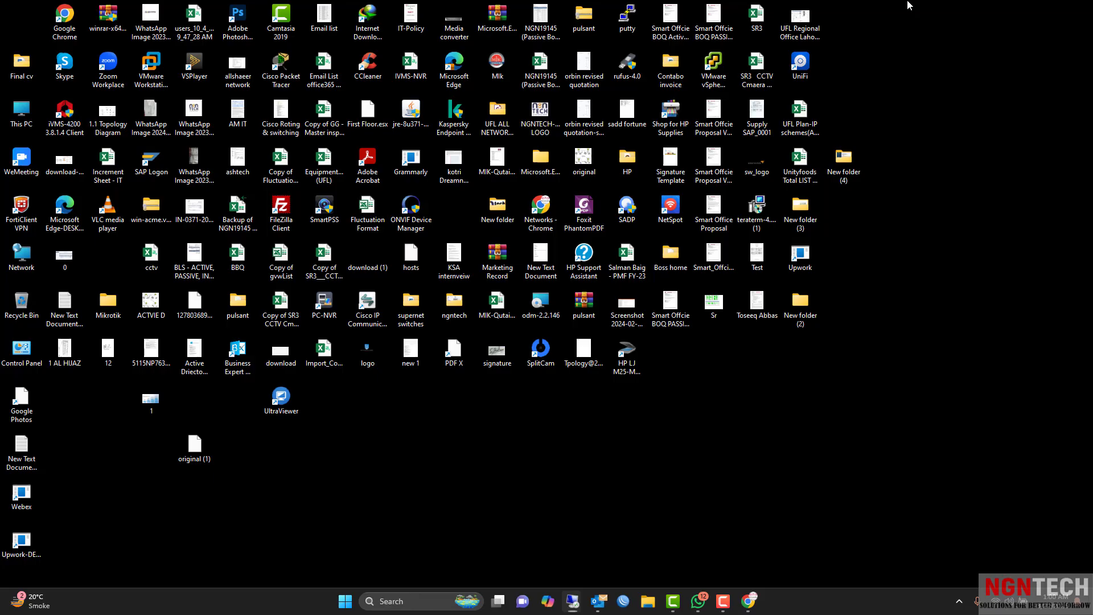
{"action": "left_click", "coordinate": [388, 601]}
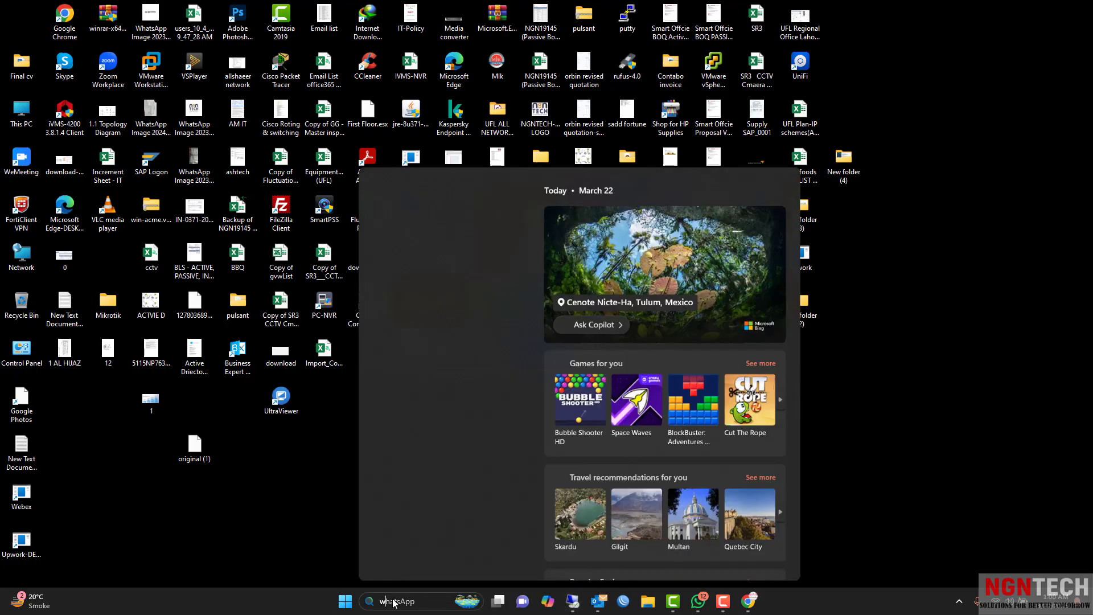
{"action": "type", "text": "white"}
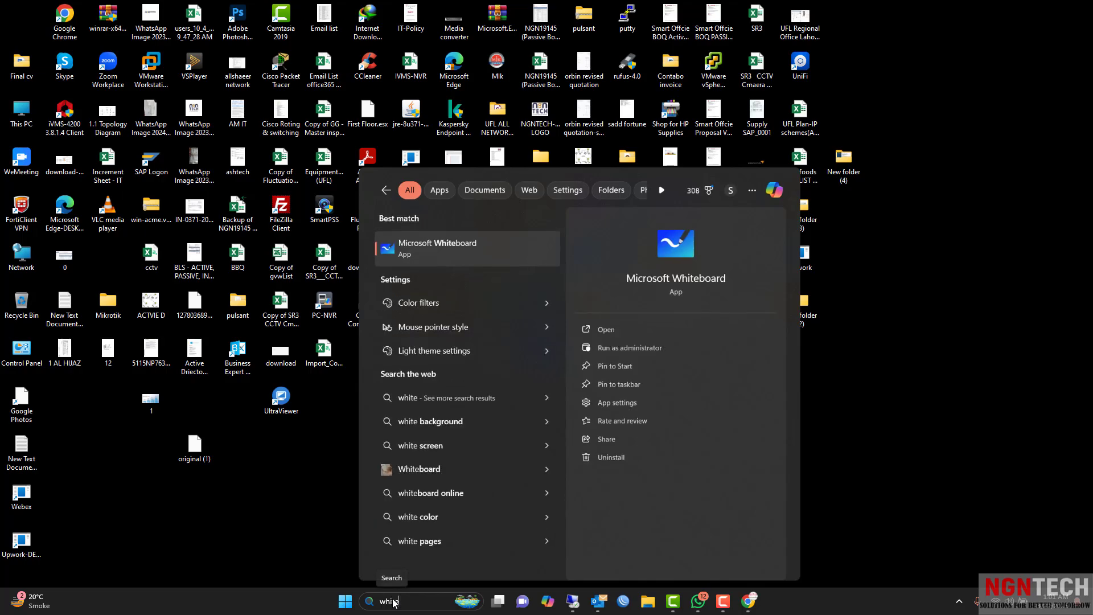
{"action": "key", "text": "Escape"}
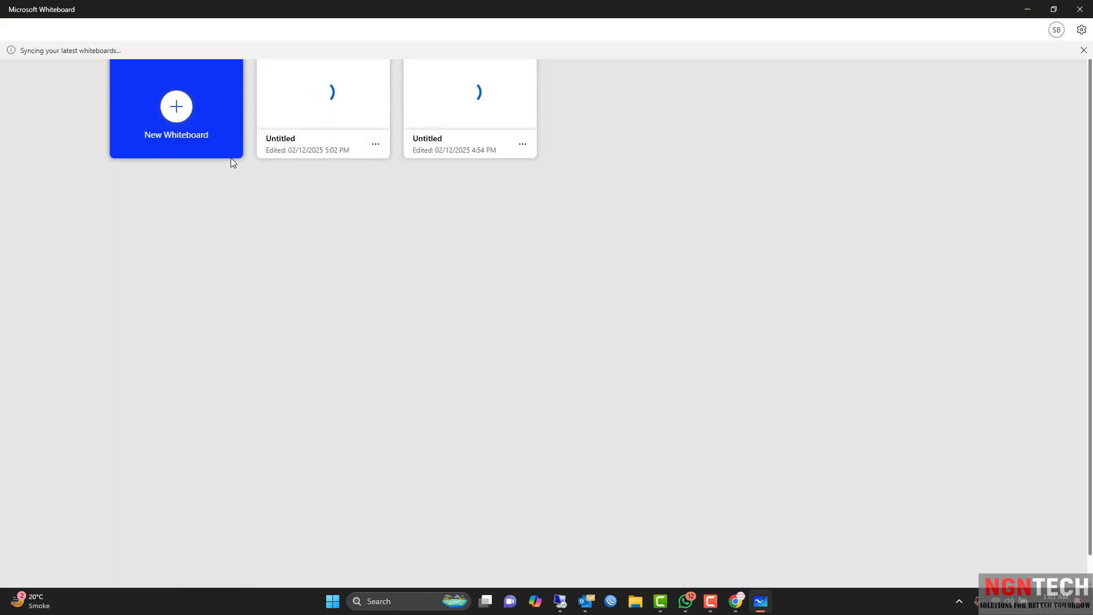
{"action": "left_click", "coordinate": [203, 141]}
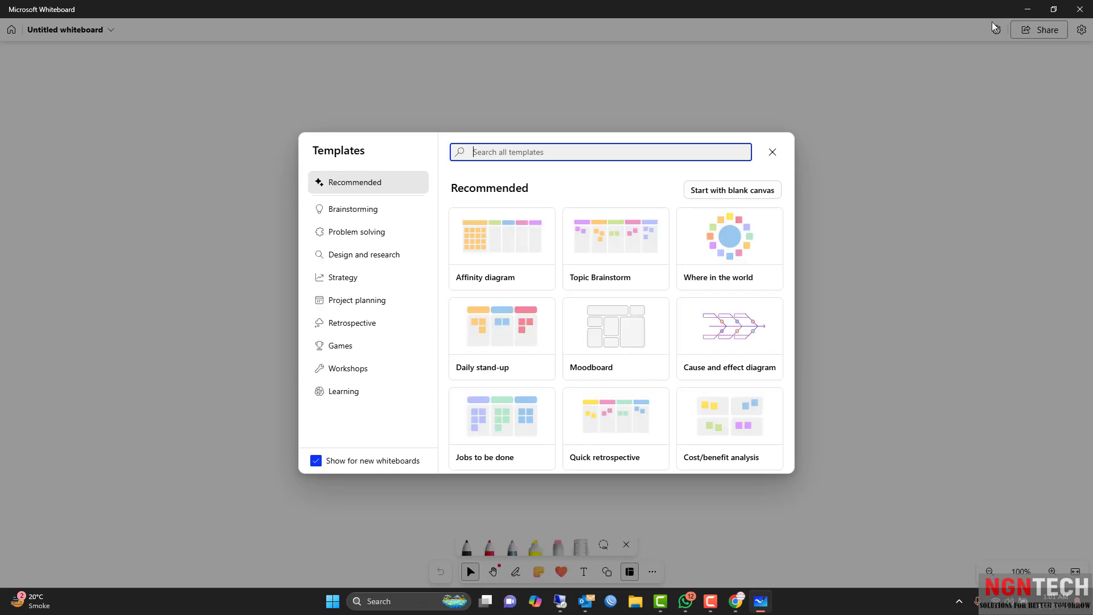
{"action": "left_click", "coordinate": [1081, 9]}
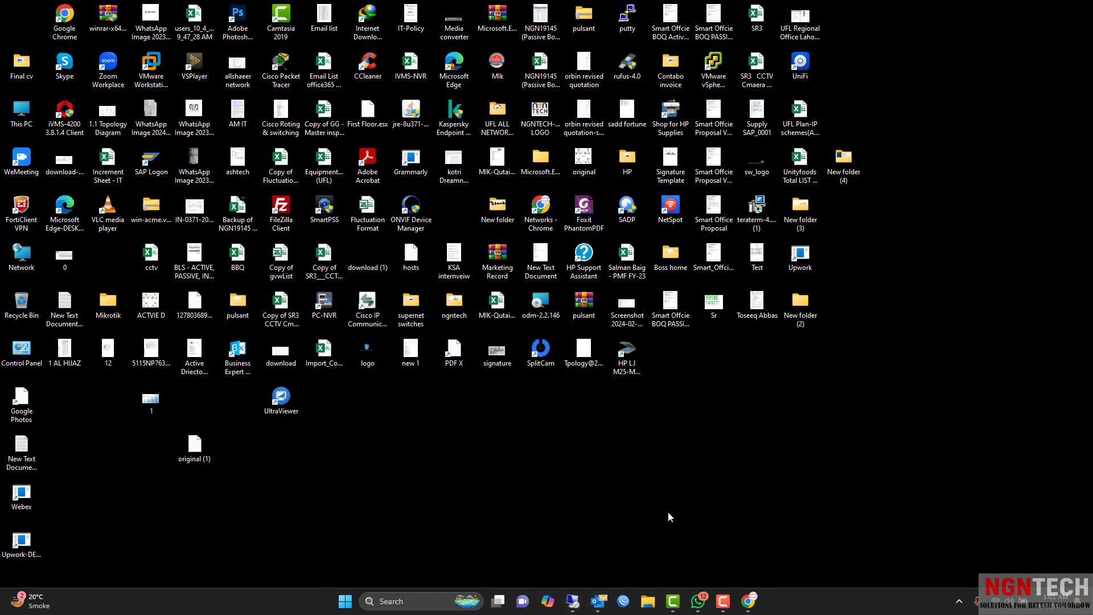
{"action": "mouse_move", "coordinate": [573, 601]}
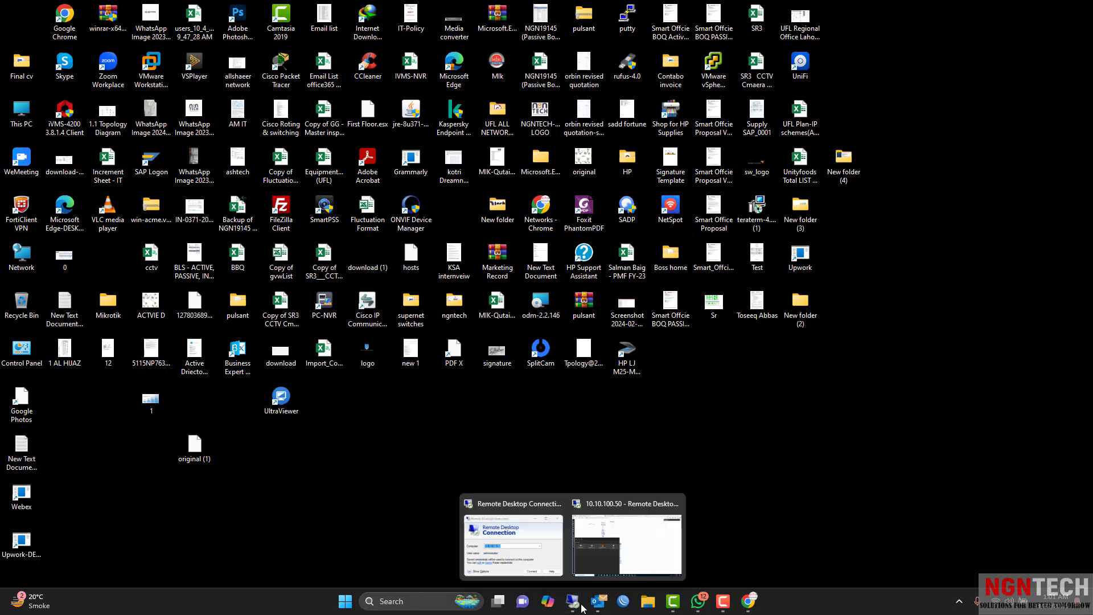
{"action": "left_click", "coordinate": [642, 539]}
{"action": "left_click", "coordinate": [442, 178]}
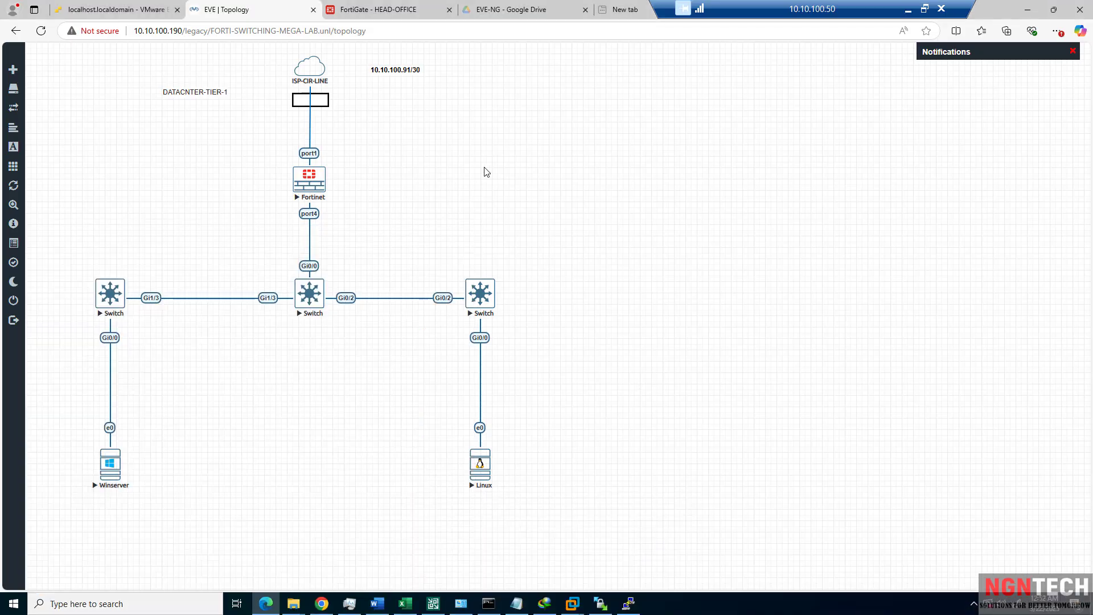
{"action": "left_click", "coordinate": [380, 13]}
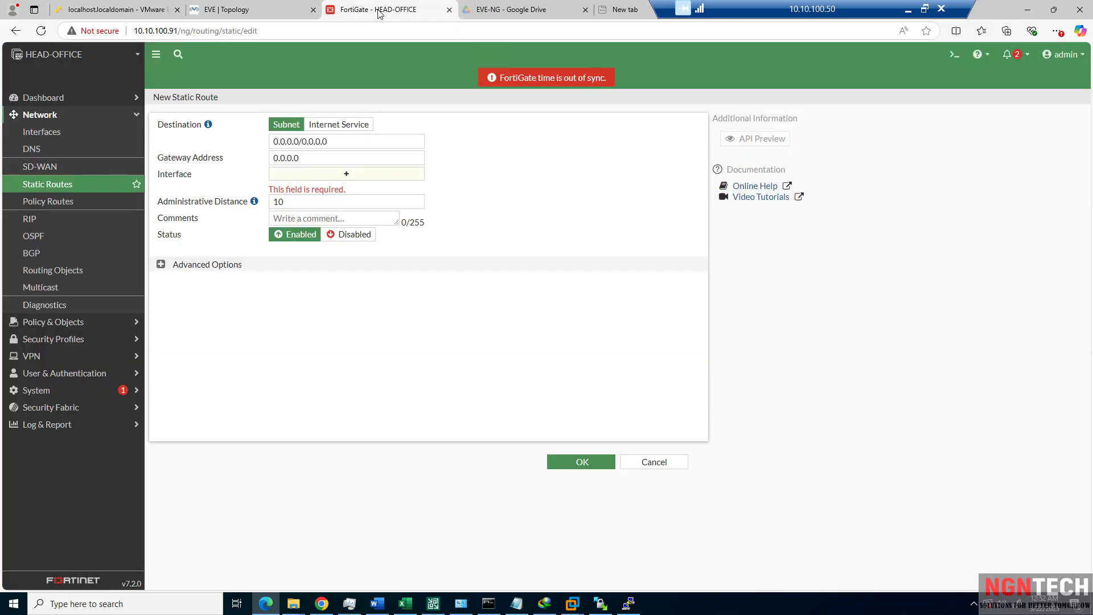
{"action": "left_click", "coordinate": [276, 8]}
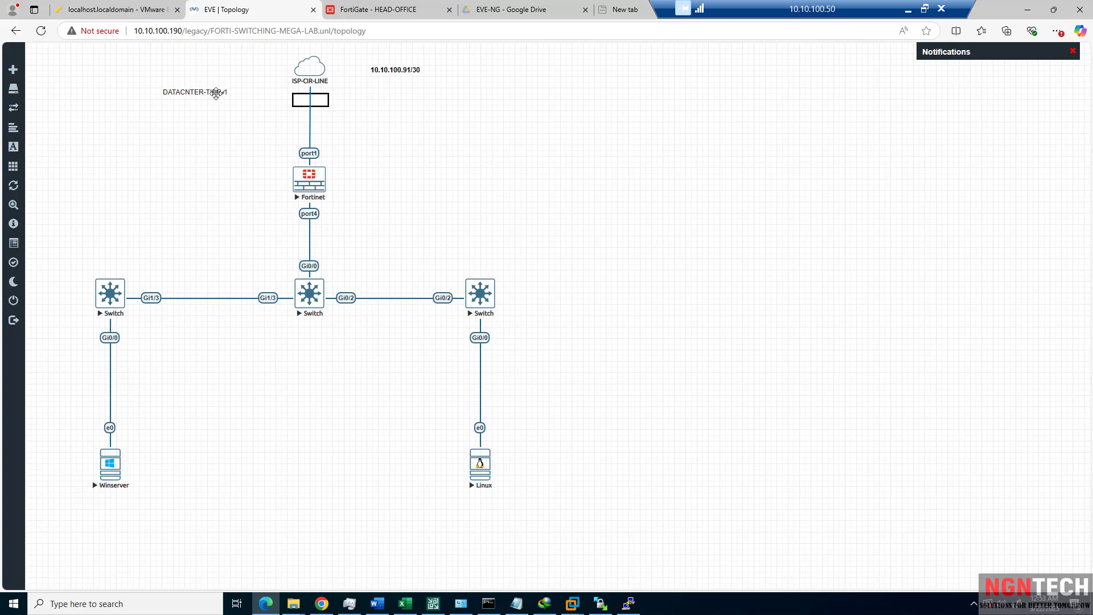
{"action": "right_click", "coordinate": [373, 180]}
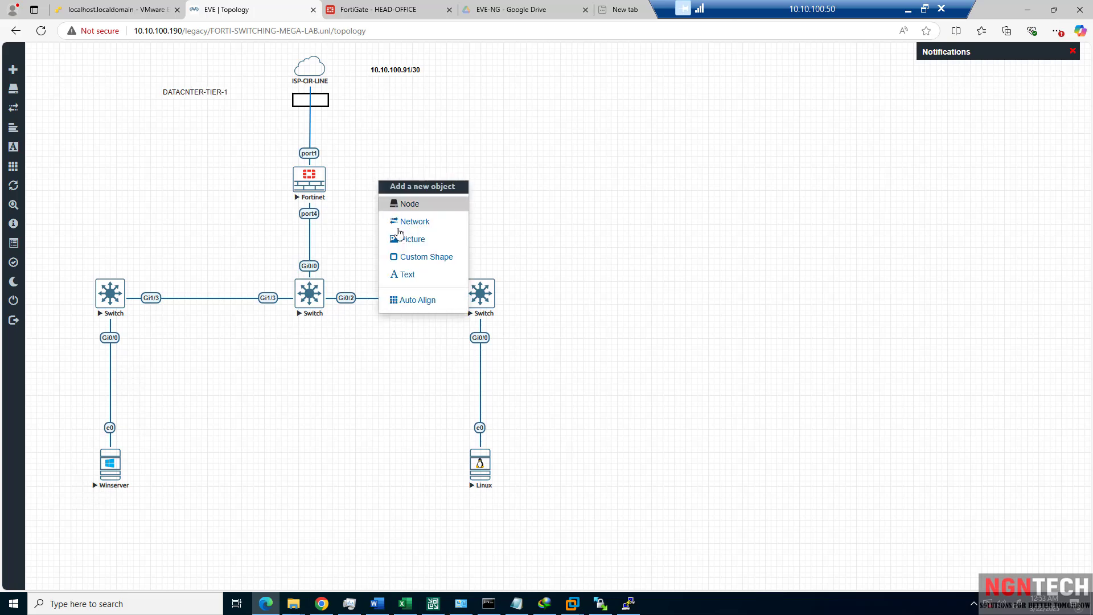
{"action": "left_click", "coordinate": [547, 227]}
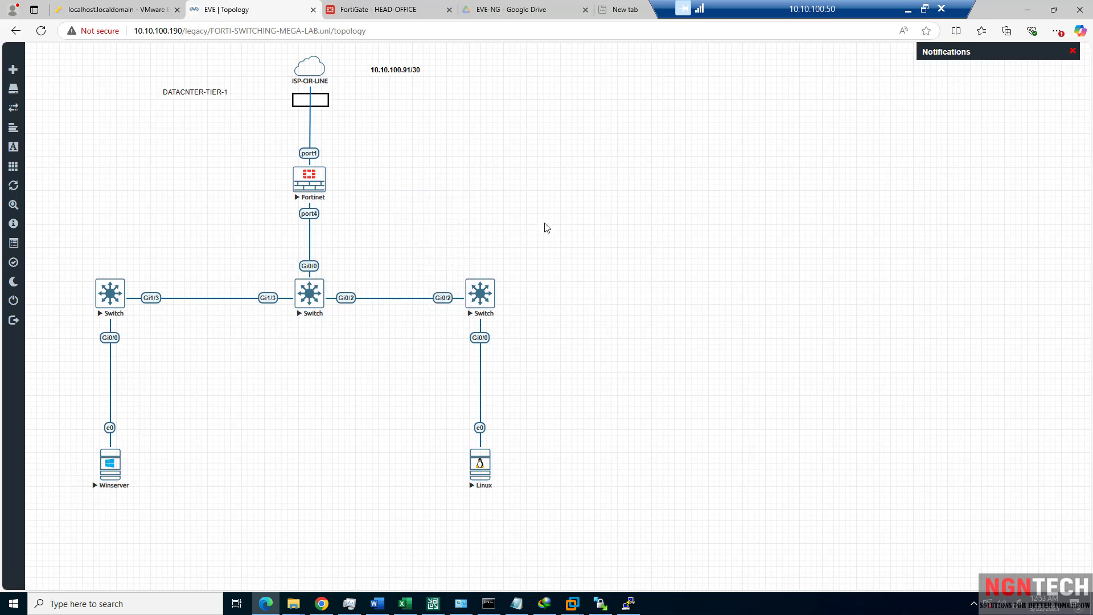
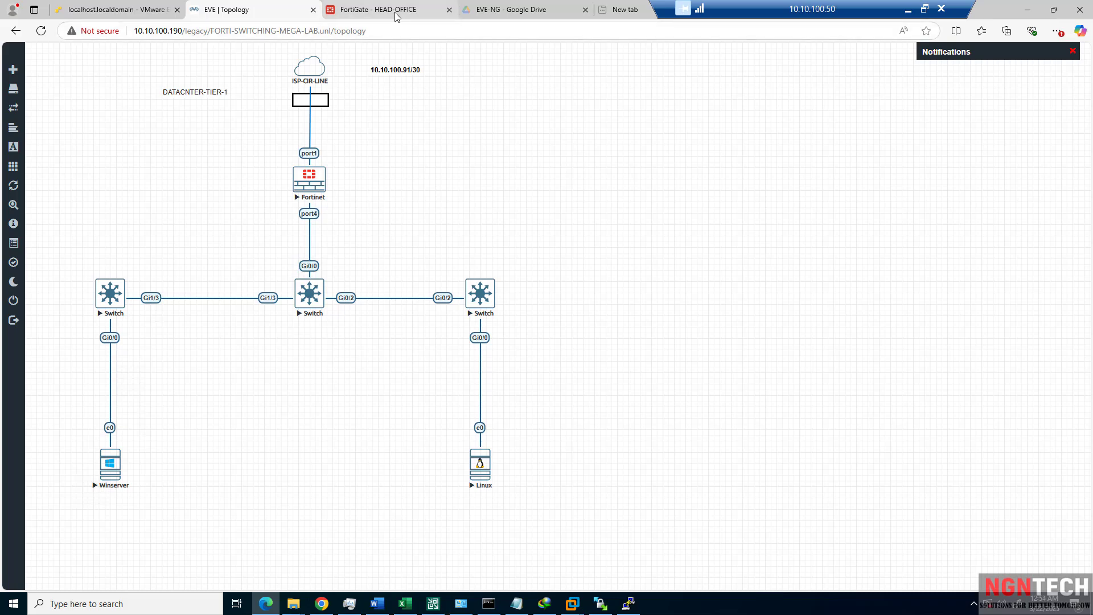
In the FortiGate New Static Route form, enter gateway 10.10.100.1 so port1 fills in as the interface.
{"action": "mouse_move", "coordinate": [396, 13]}
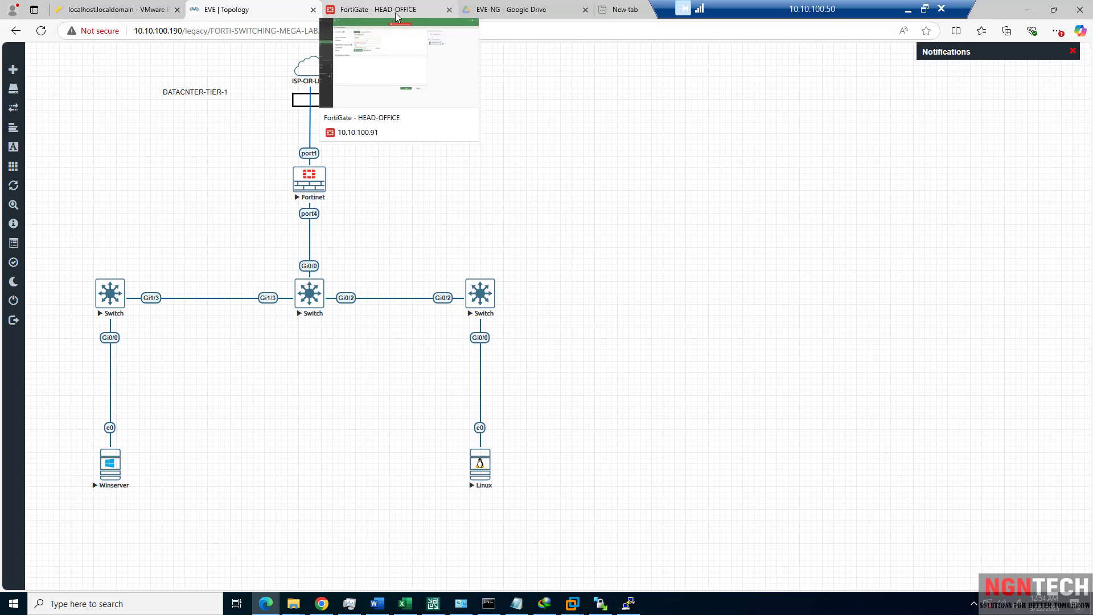
{"action": "left_click", "coordinate": [395, 13]}
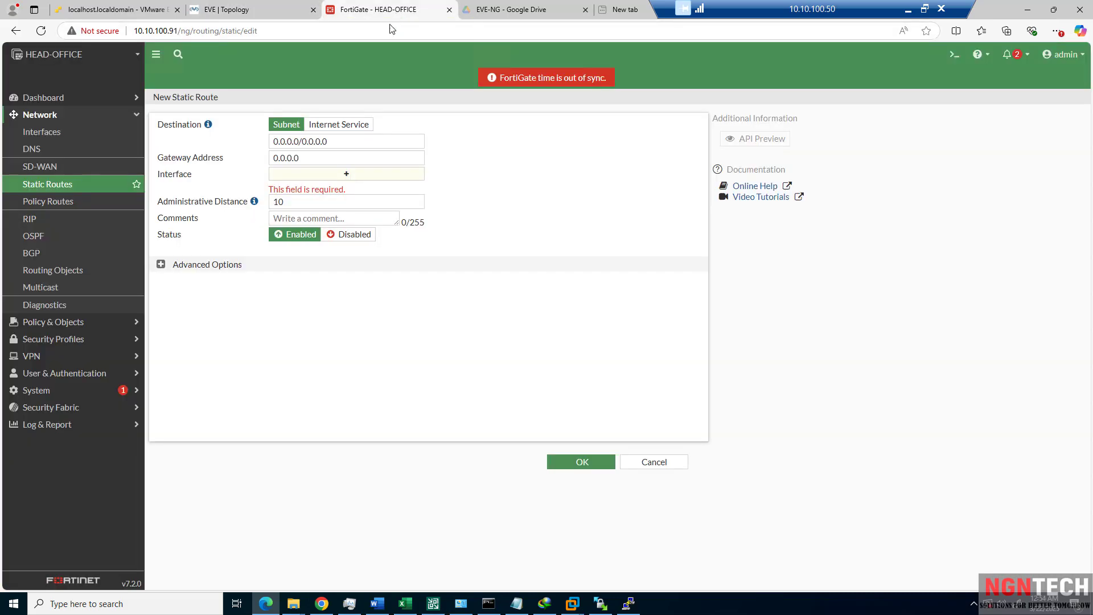
{"action": "double_click", "coordinate": [328, 160]}
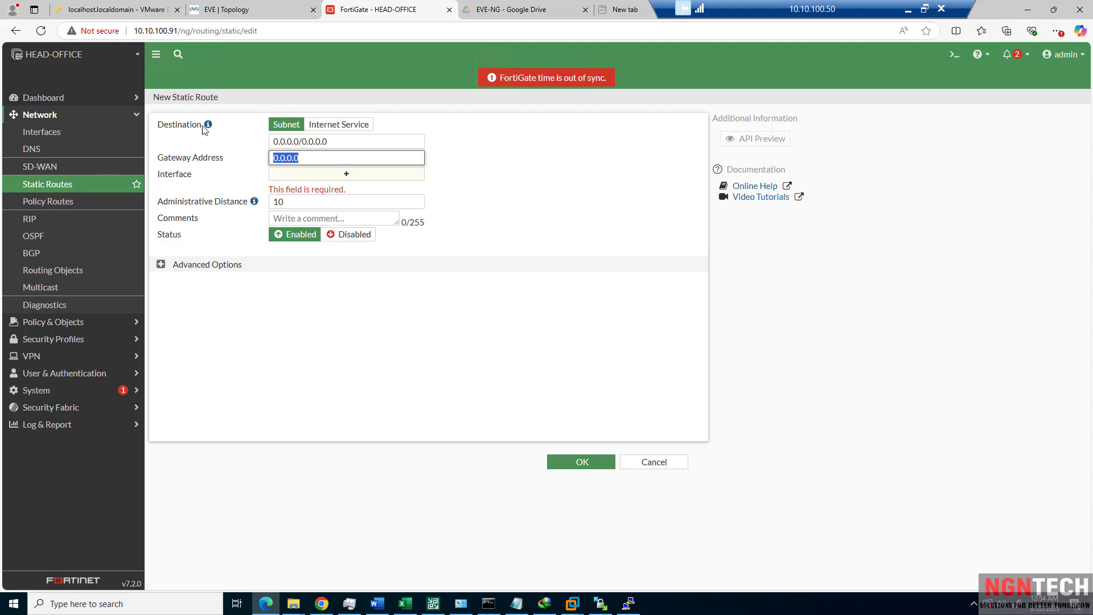
{"action": "left_click", "coordinate": [337, 141]}
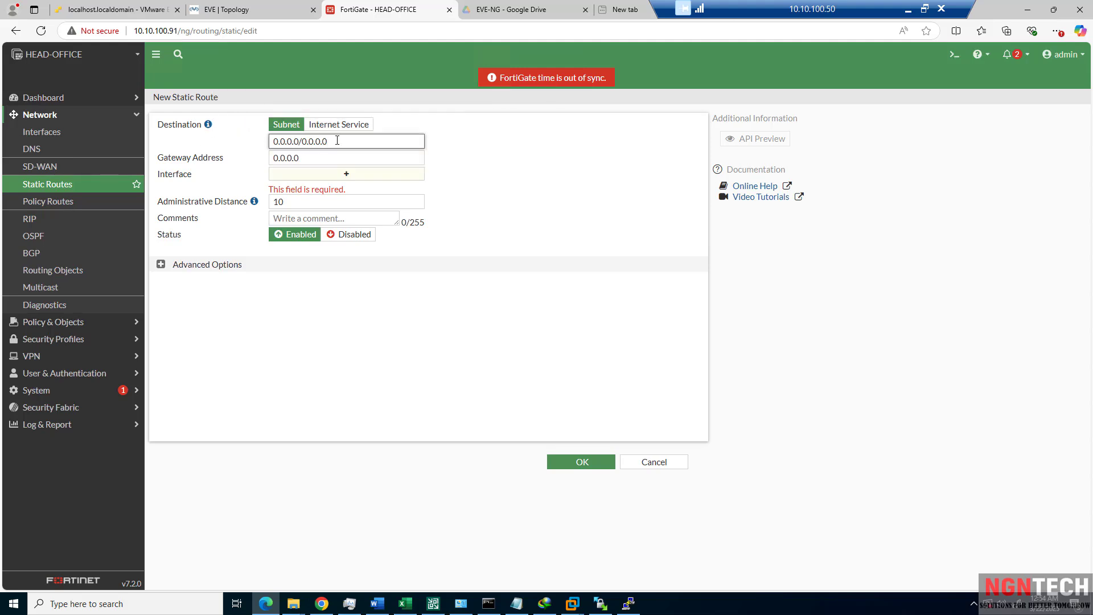
{"action": "left_click_drag", "start_coordinate": [337, 141], "coordinate": [274, 140]}
{"action": "left_click_drag", "start_coordinate": [334, 141], "coordinate": [276, 142]}
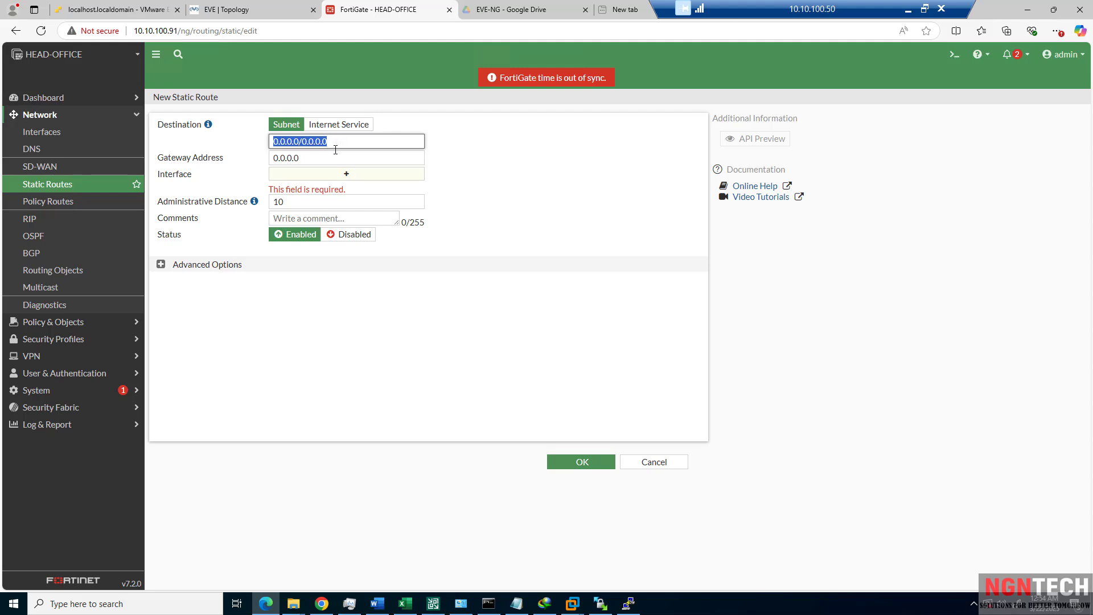
{"action": "left_click_drag", "start_coordinate": [332, 158], "coordinate": [246, 160]}
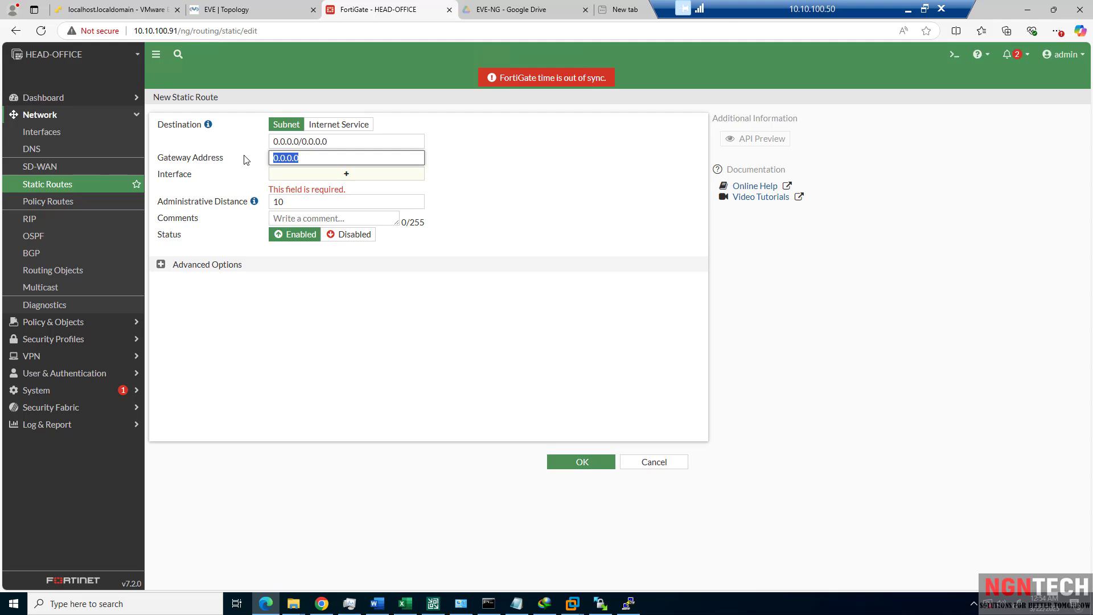
{"action": "type", "text": "10.10.100.1"}
{"action": "left_click", "coordinate": [534, 210]}
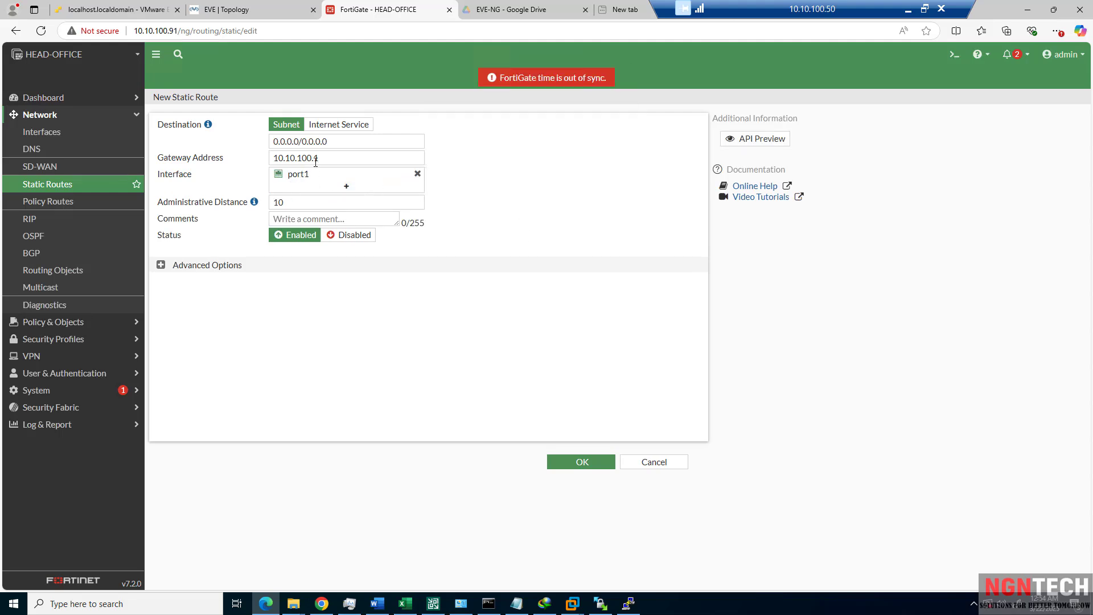
Briefly alter the gateway's third octet, restore 10.10.100.1, and save the 0.0.0.0/0 route.
{"action": "mouse_move", "coordinate": [313, 162]}
{"action": "left_mouse_down"}
{"action": "mouse_move", "coordinate": [329, 162]}
{"action": "mouse_move", "coordinate": [301, 163]}
{"action": "left_mouse_up"}
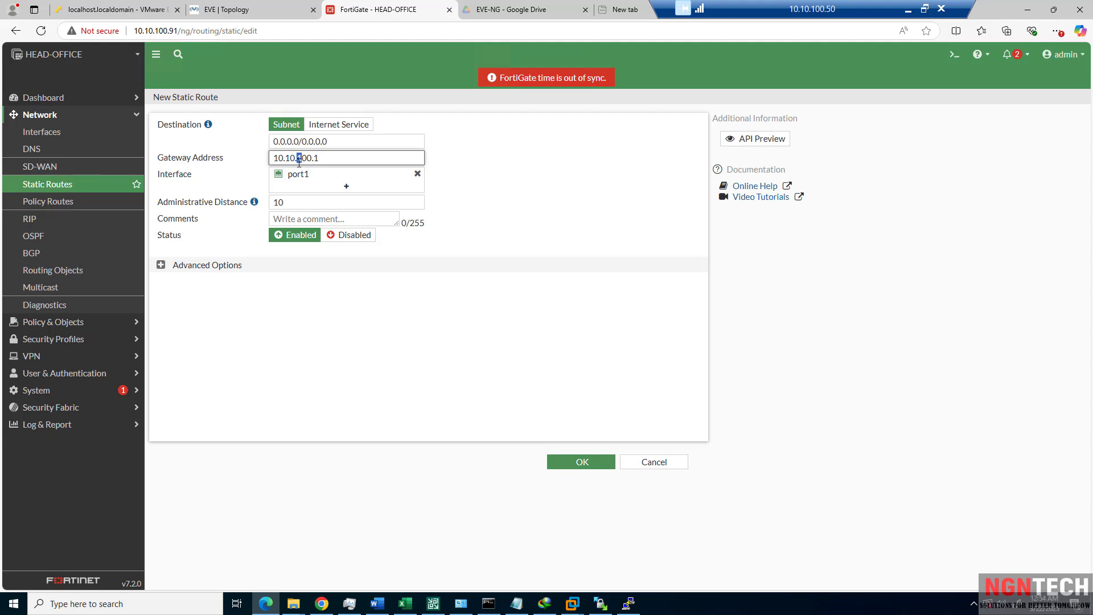
{"action": "type", "text": "2"}
{"action": "left_click_drag", "start_coordinate": [426, 186], "coordinate": [430, 184]}
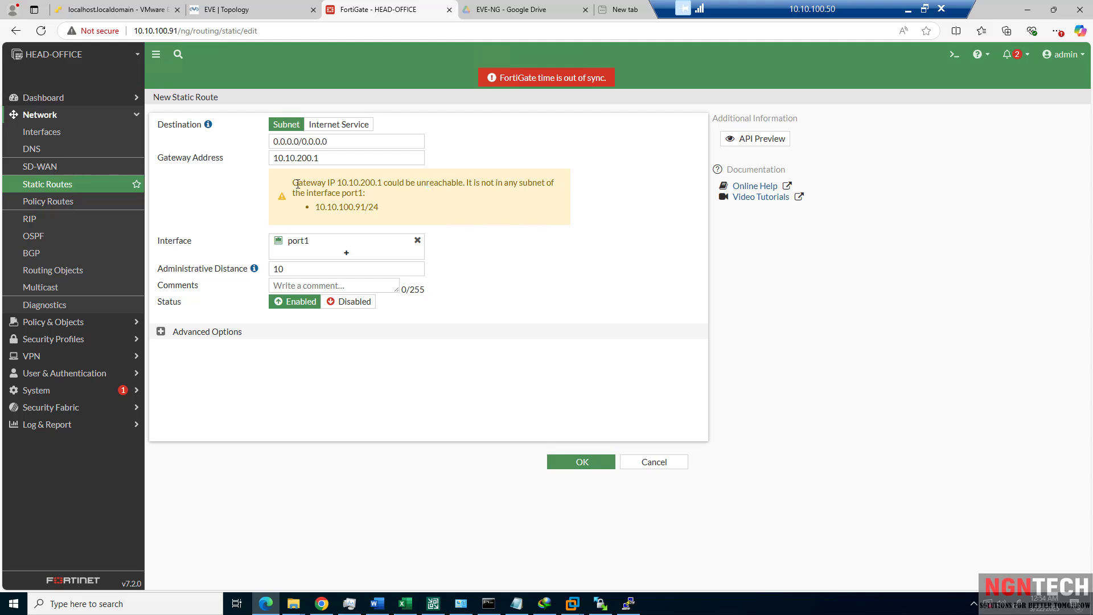
{"action": "left_click_drag", "start_coordinate": [297, 183], "coordinate": [380, 213]}
{"action": "left_click", "coordinate": [487, 206]}
{"action": "left_click", "coordinate": [302, 159]}
{"action": "left_click_drag", "start_coordinate": [301, 160], "coordinate": [298, 162]}
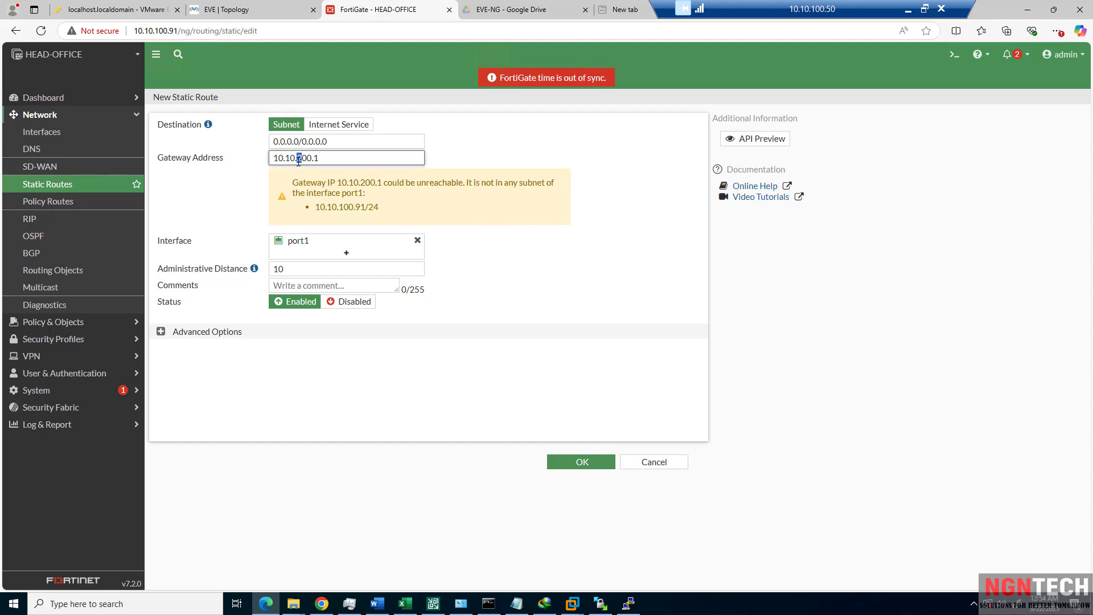
{"action": "type", "text": "1"}
{"action": "left_click", "coordinate": [485, 251]}
{"action": "mouse_move", "coordinate": [284, 182]}
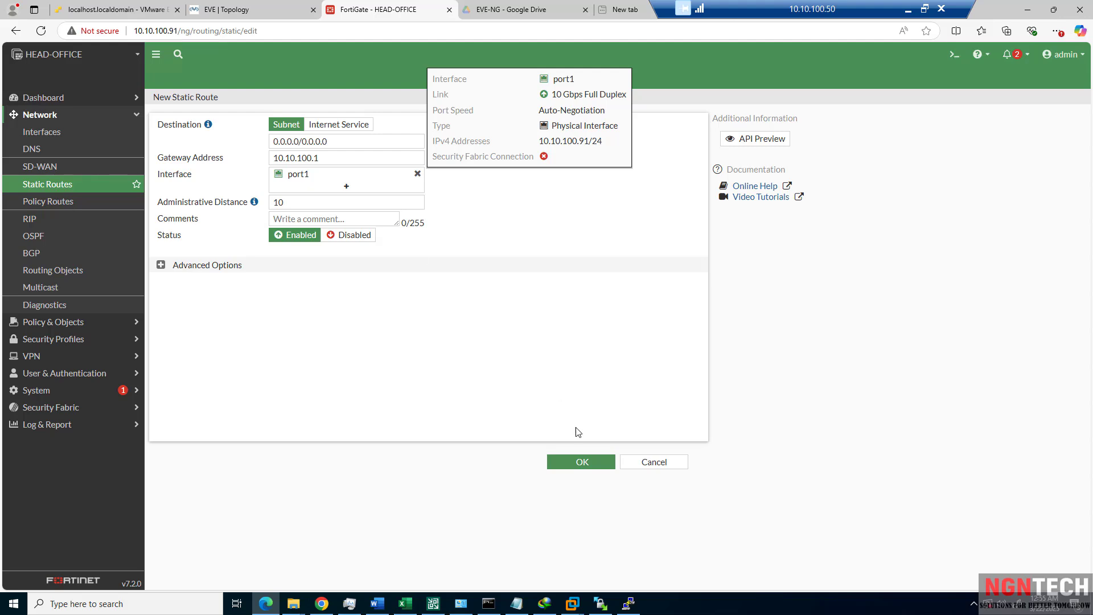
{"action": "left_click", "coordinate": [587, 462]}
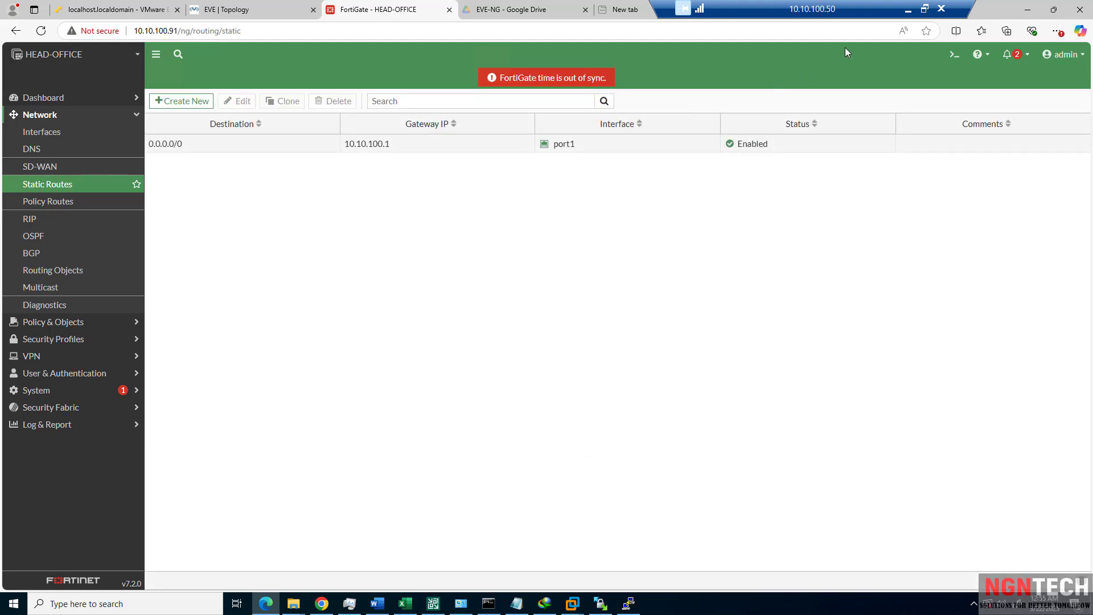
{"action": "left_click", "coordinate": [954, 54]}
{"action": "type", "text": "ex"}
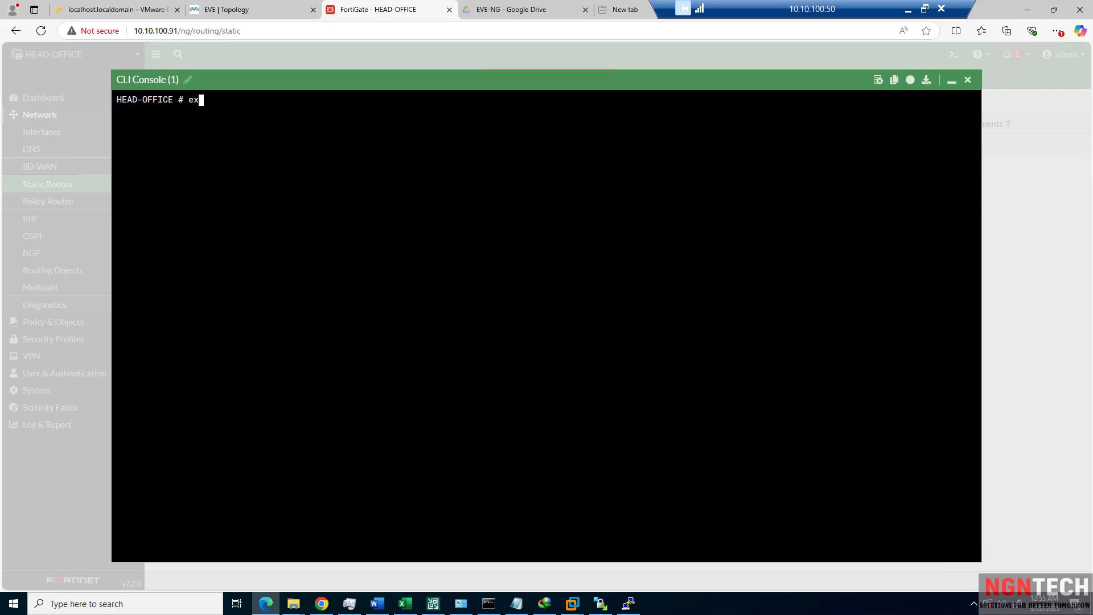
{"action": "key", "text": "Tab"}
{"action": "type", "text": "ping 10.10.100.1"}
{"action": "key", "text": "Return"}
{"action": "key", "text": "ctrl+c"}
{"action": "key", "text": "Up"}
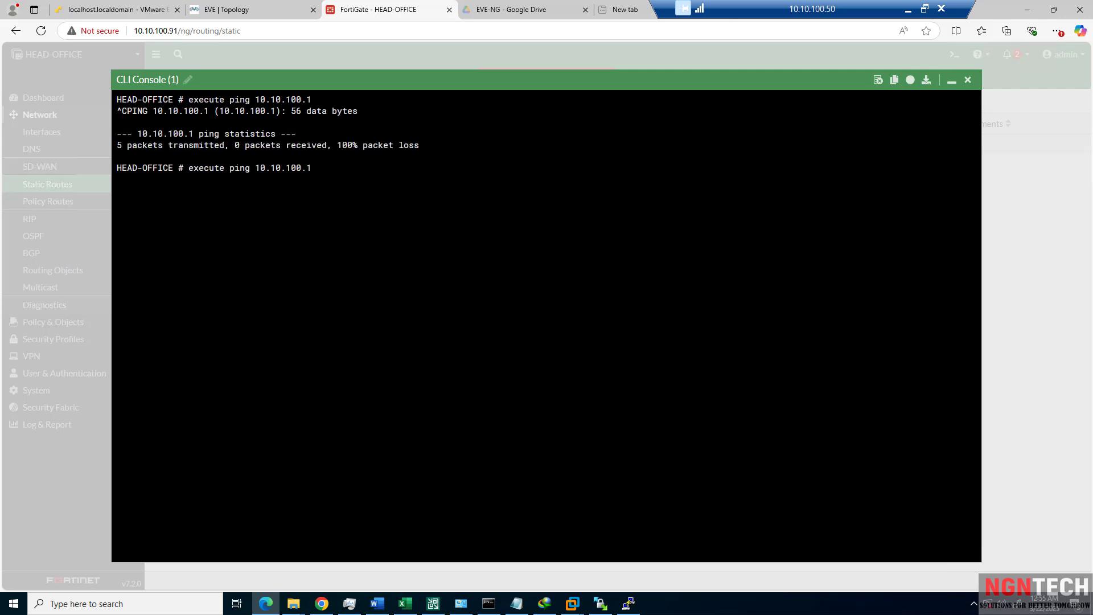
{"action": "key", "text": "BackSpace"}
{"action": "type", "text": "30"}
{"action": "key", "text": "Return"}
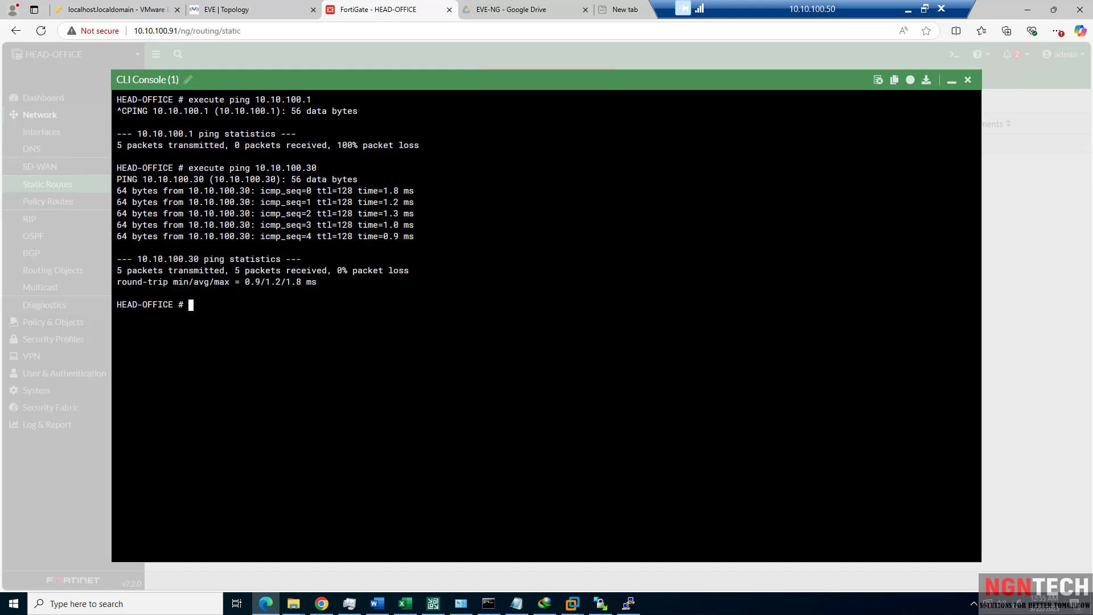
{"action": "type", "text": "execute ping 8.8.8.8"}
{"action": "key", "text": "Return"}
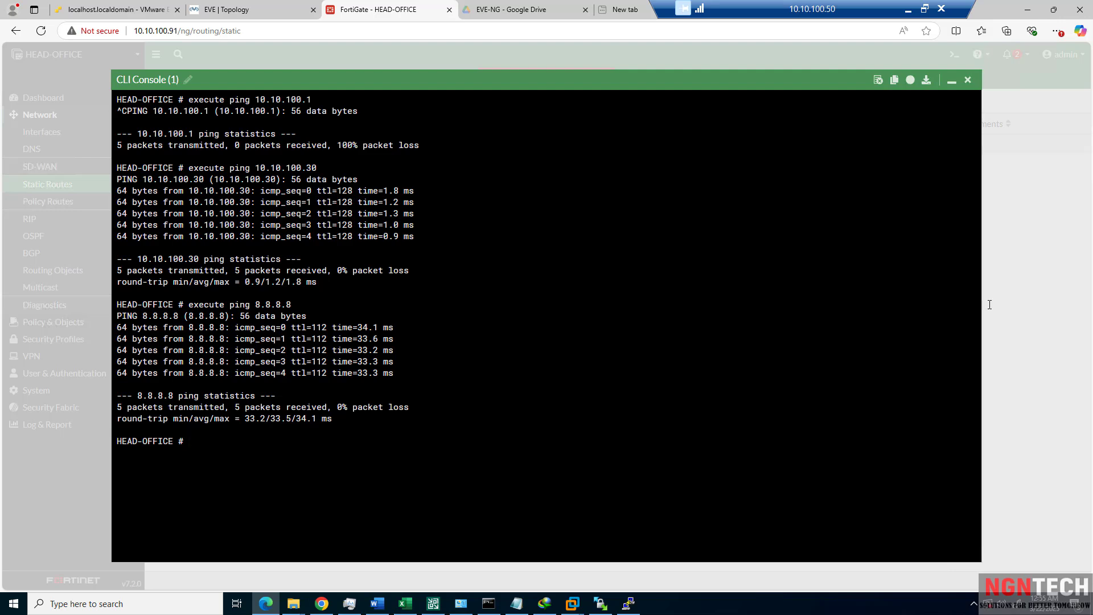
{"action": "left_click", "coordinate": [967, 79]}
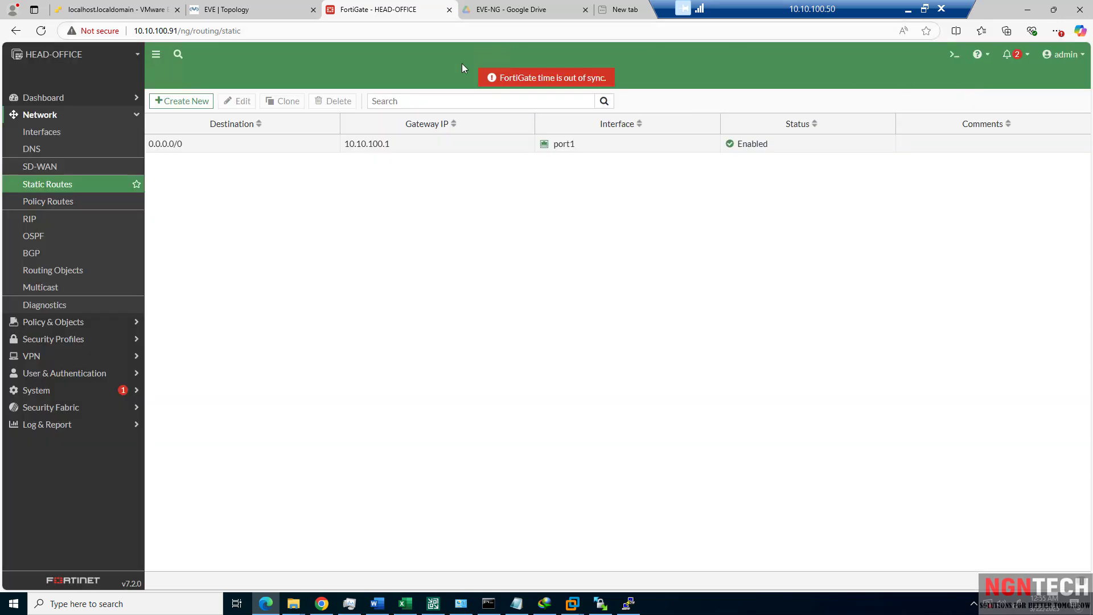
Edit port1 and set its role to WAN, signing back in with the saved admin login when the session expires.
{"action": "left_click", "coordinate": [37, 134]}
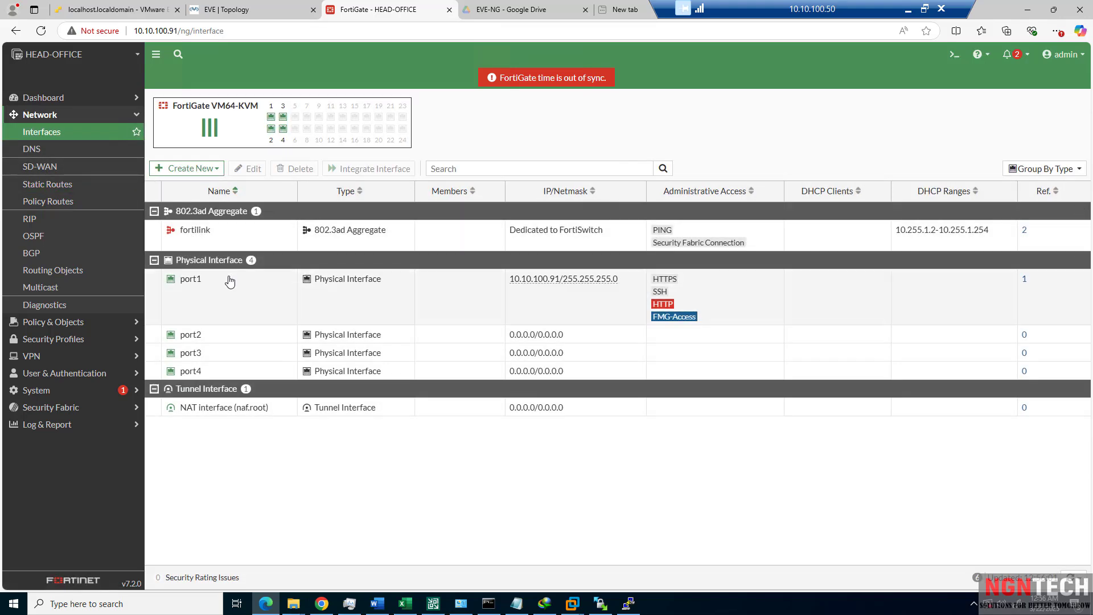
{"action": "right_click", "coordinate": [226, 280]}
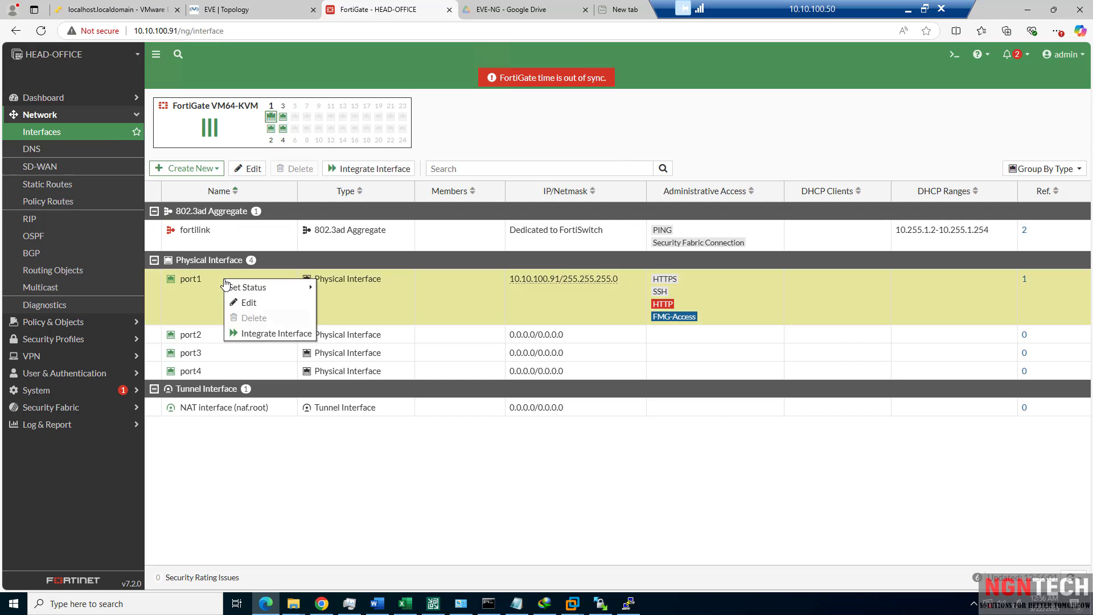
{"action": "left_click", "coordinate": [267, 302]}
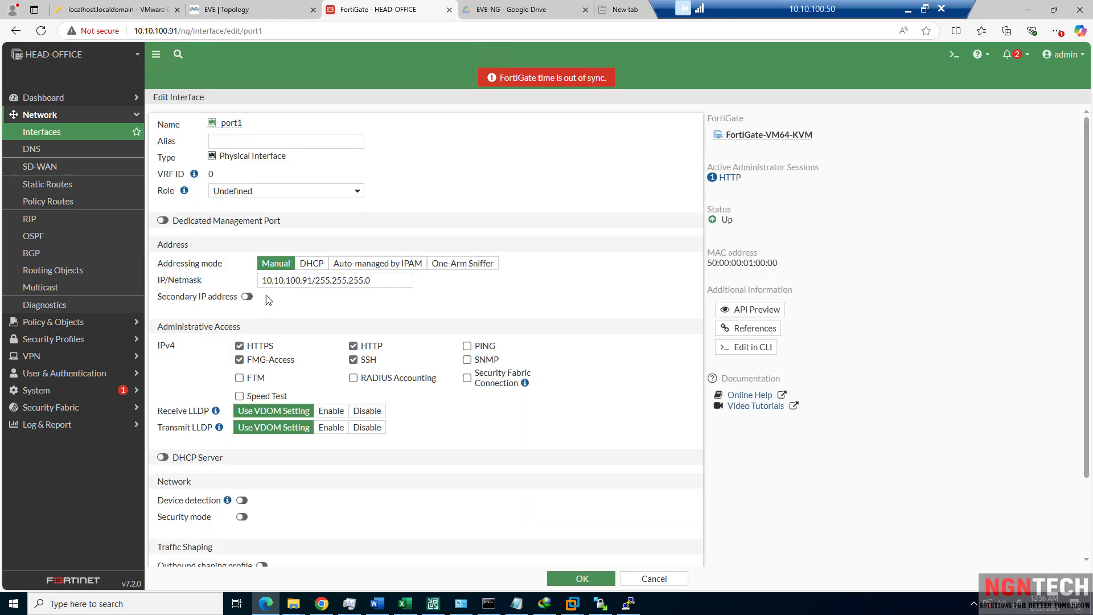
{"action": "left_click", "coordinate": [265, 191]}
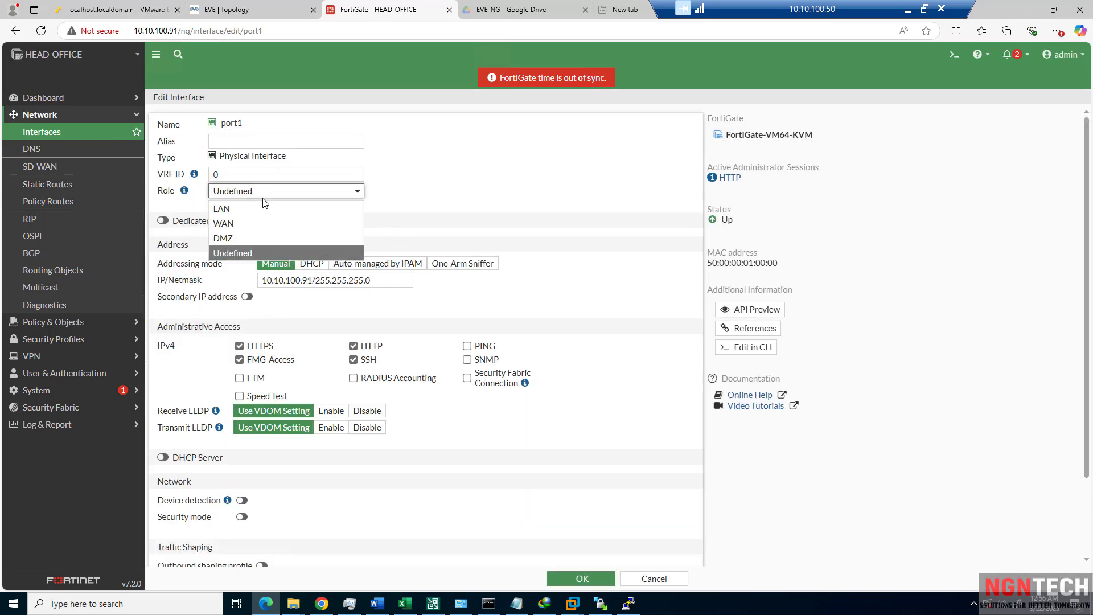
{"action": "left_click", "coordinate": [258, 222]}
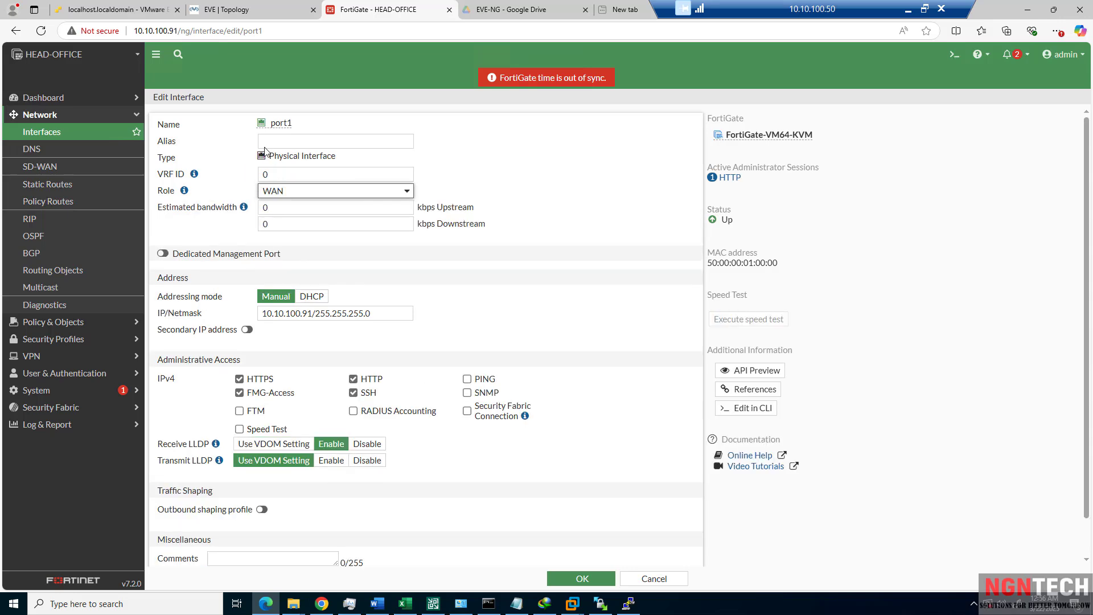
{"action": "left_click", "coordinate": [287, 141]}
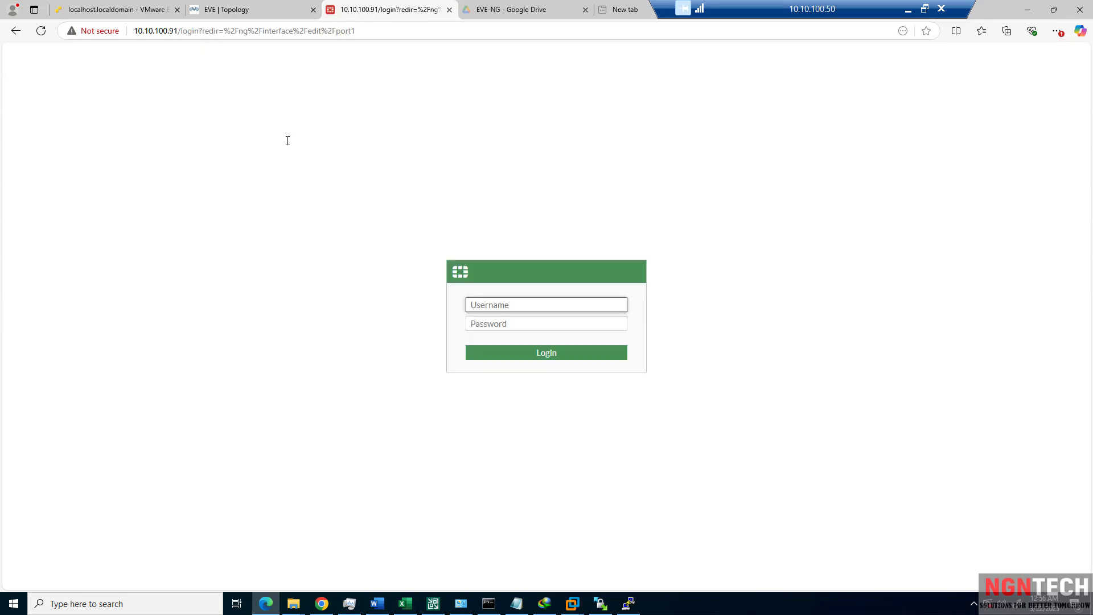
{"action": "type", "text": "adnbunn"}
{"action": "key", "text": "BackSpace"}
{"action": "key", "text": "BackSpace"}
{"action": "key", "text": "BackSpace"}
{"action": "key", "text": "BackSpace"}
{"action": "key", "text": "BackSpace"}
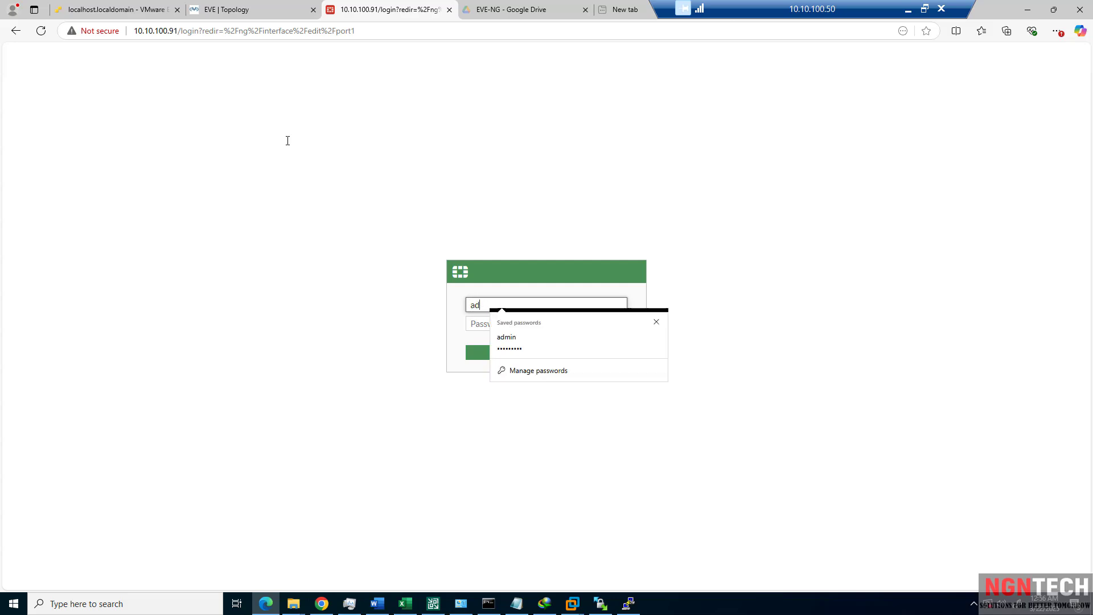
{"action": "key", "text": "Down"}
{"action": "key", "text": "Return"}
{"action": "key", "text": "Return"}
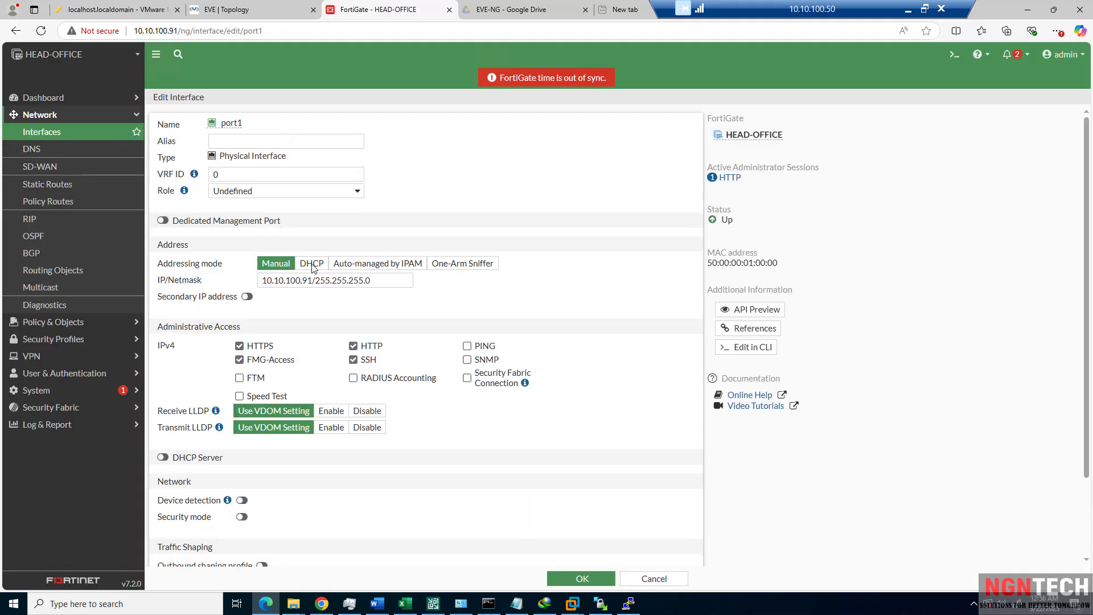
Set port1's role to WAN with alias ISP-CIR-LINE-WAN and save.
{"action": "left_click", "coordinate": [262, 192]}
{"action": "left_click", "coordinate": [265, 227]}
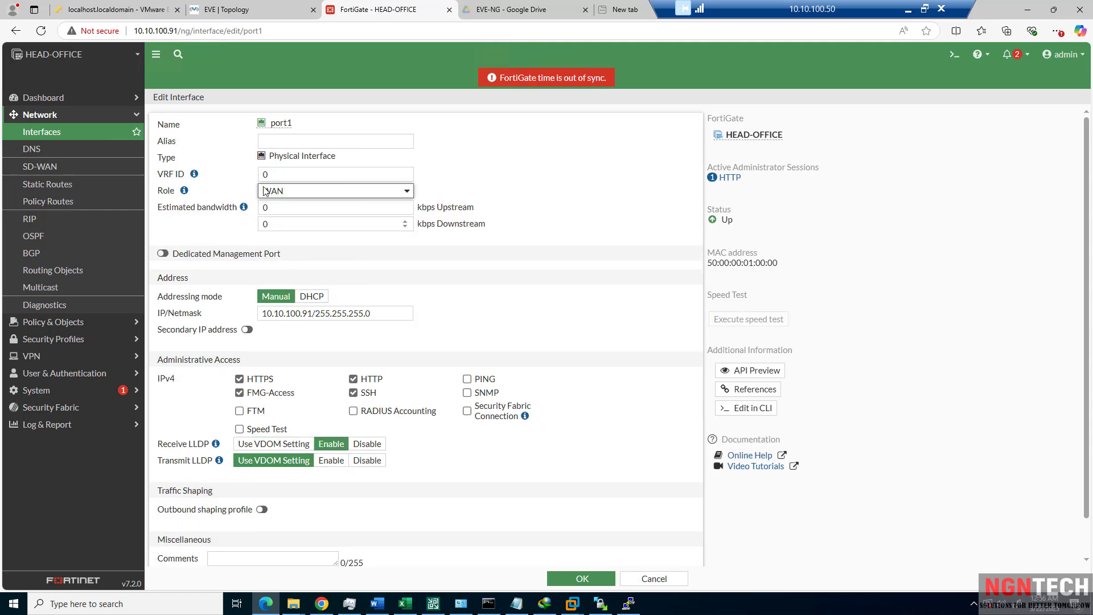
{"action": "left_click", "coordinate": [289, 144]}
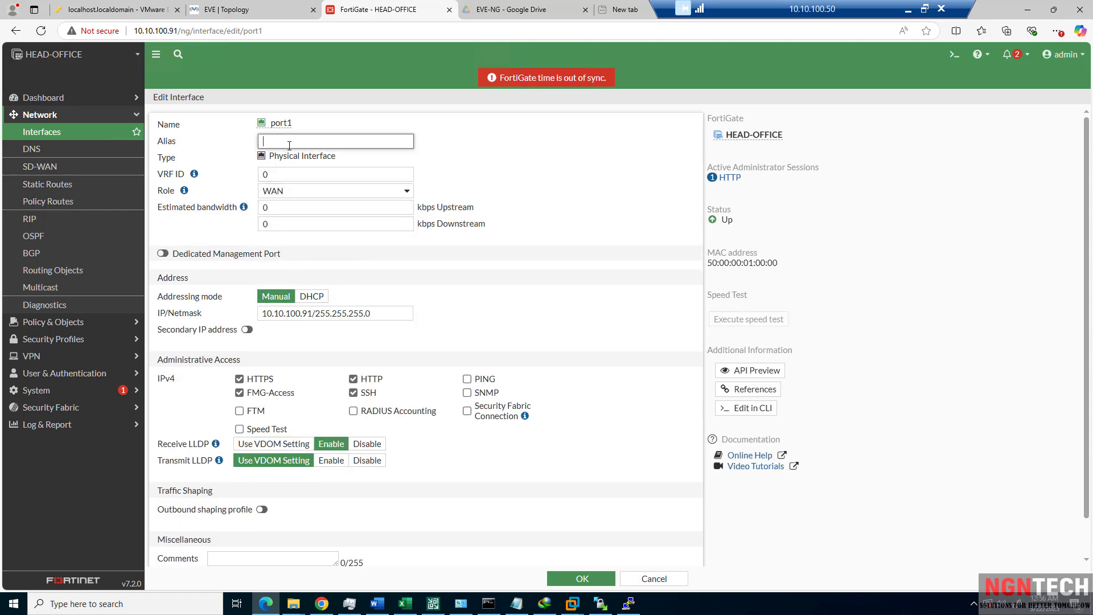
{"action": "type", "text": "IS"}
{"action": "type", "text": "P-CIR-LIN"}
{"action": "key", "text": "BackSpace"}
{"action": "key", "text": "BackSpace"}
{"action": "type", "text": "LINR"}
{"action": "key", "text": "BackSpace"}
{"action": "type", "text": "E-WAN"}
{"action": "left_click", "coordinate": [580, 581]}
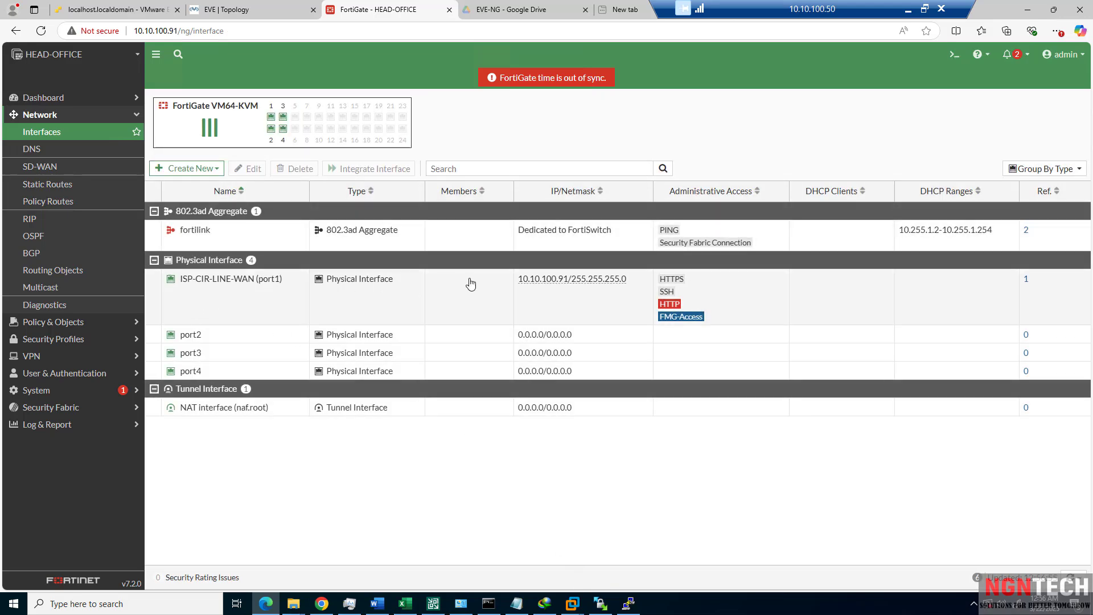
Open port4, set its role to LAN and alias LAN-NETWORK, with transmit LLDP at the VDOM default.
{"action": "mouse_move", "coordinate": [533, 283]}
{"action": "left_click", "coordinate": [245, 9]}
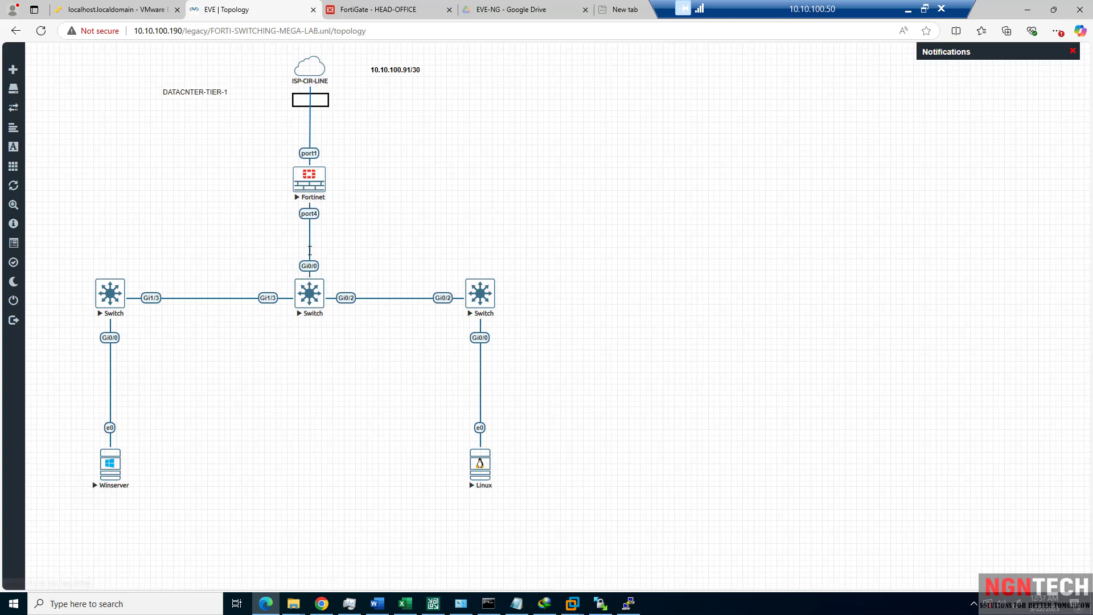
{"action": "left_click", "coordinate": [385, 13]}
{"action": "double_click", "coordinate": [199, 375]}
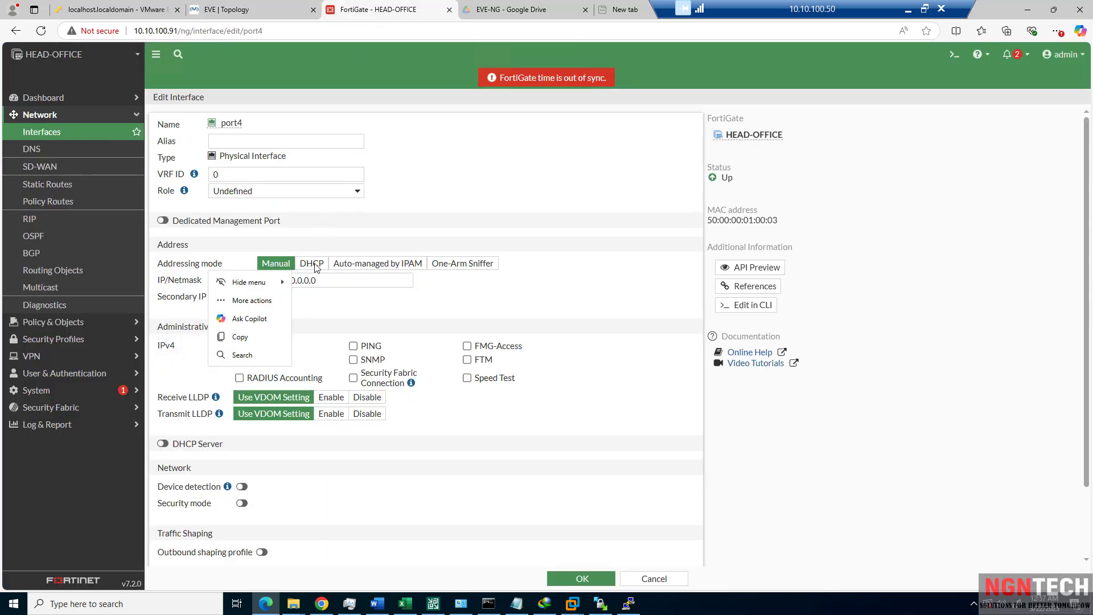
{"action": "left_click", "coordinate": [279, 192]}
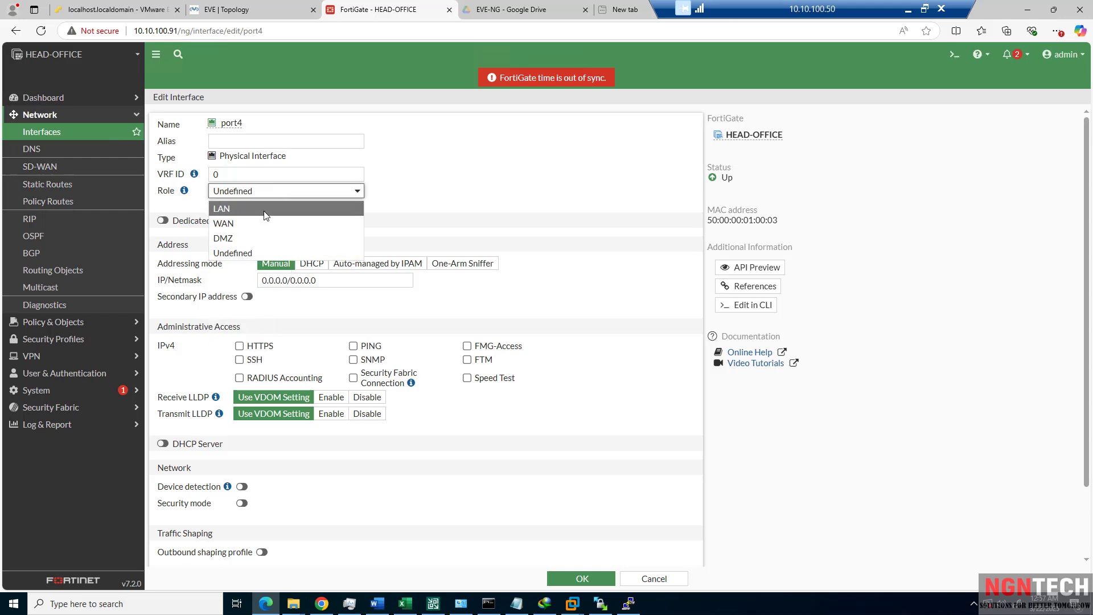
{"action": "left_click", "coordinate": [266, 209]}
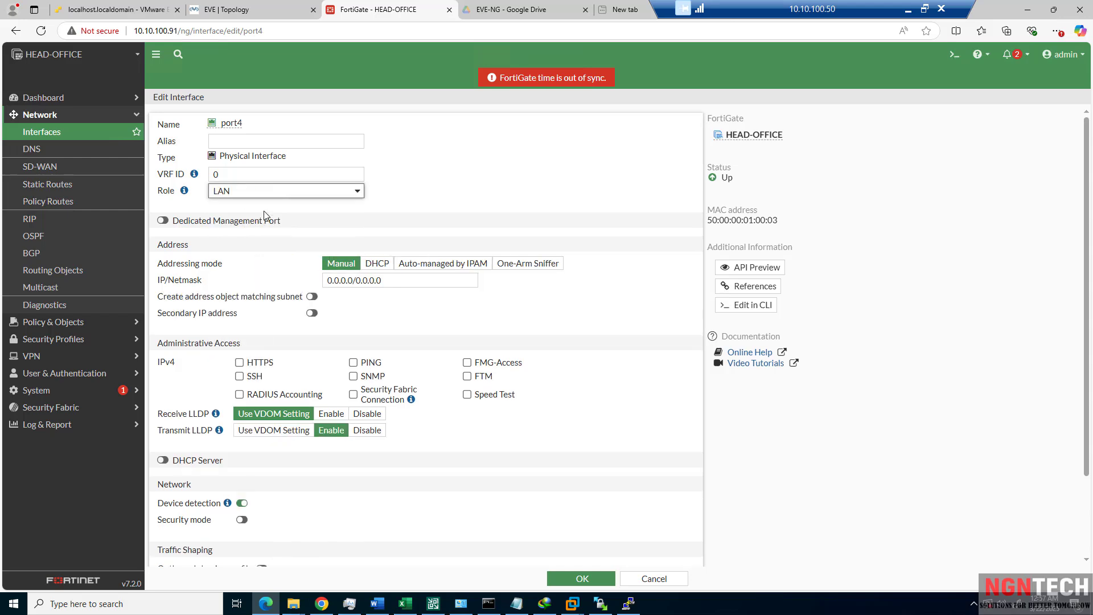
{"action": "left_click", "coordinate": [272, 142]}
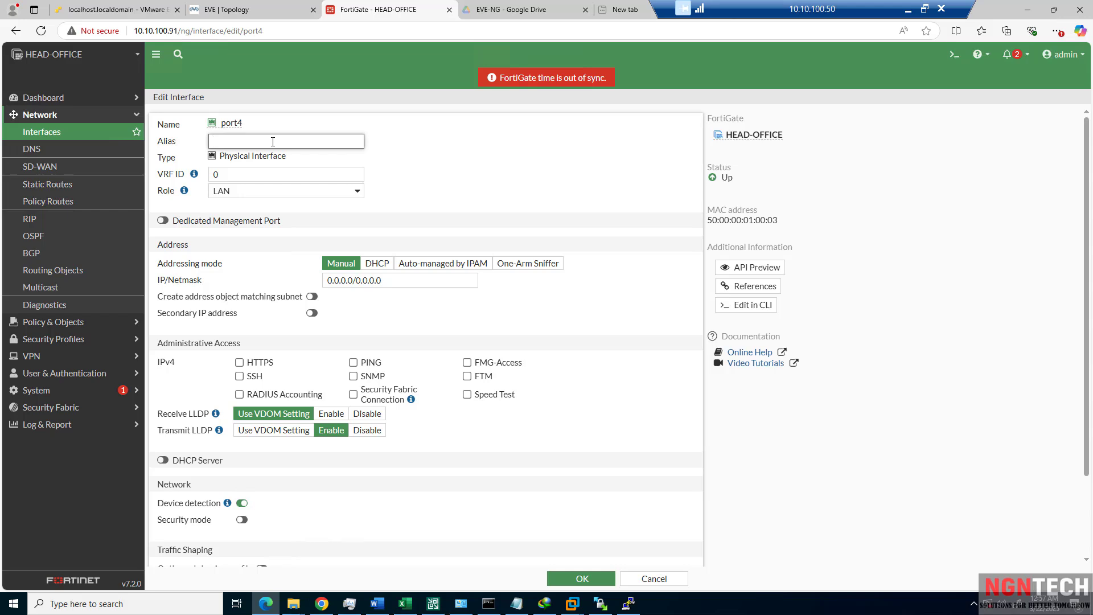
{"action": "type", "text": "LAN-NETWORK"}
{"action": "left_click", "coordinate": [276, 431]}
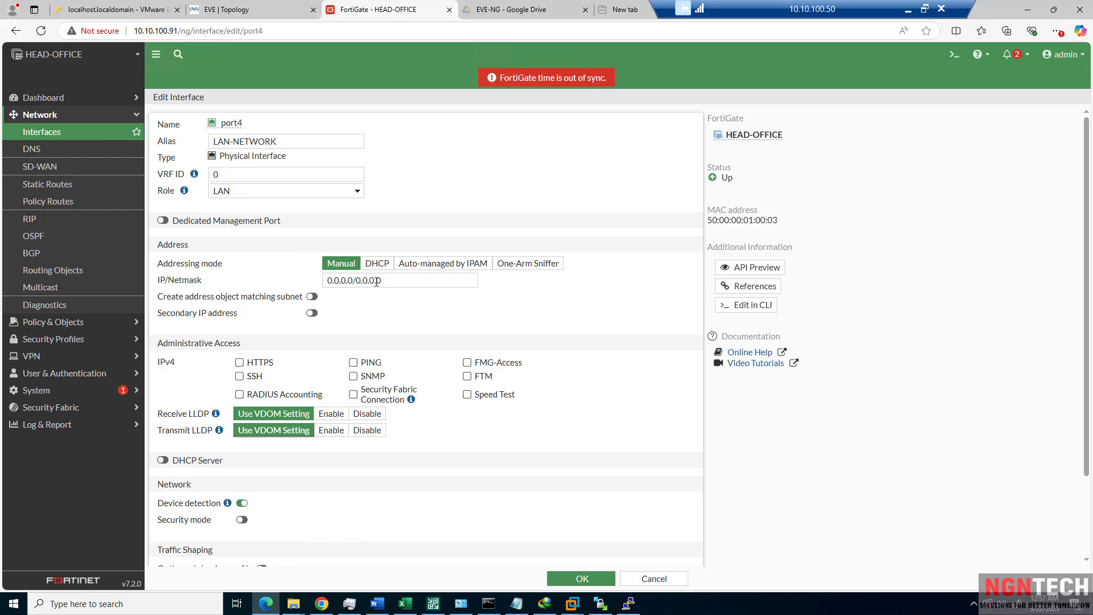
Give port4 the address 10.0.10.1/24 and save the interface.
{"action": "left_click_drag", "start_coordinate": [376, 281], "coordinate": [292, 279]}
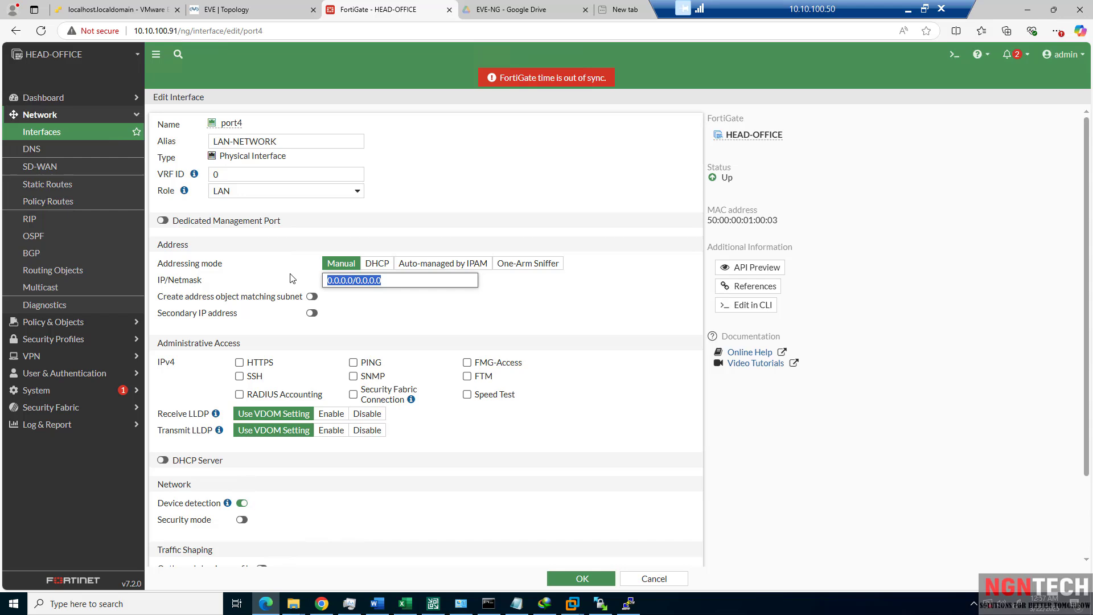
{"action": "type", "text": "10."}
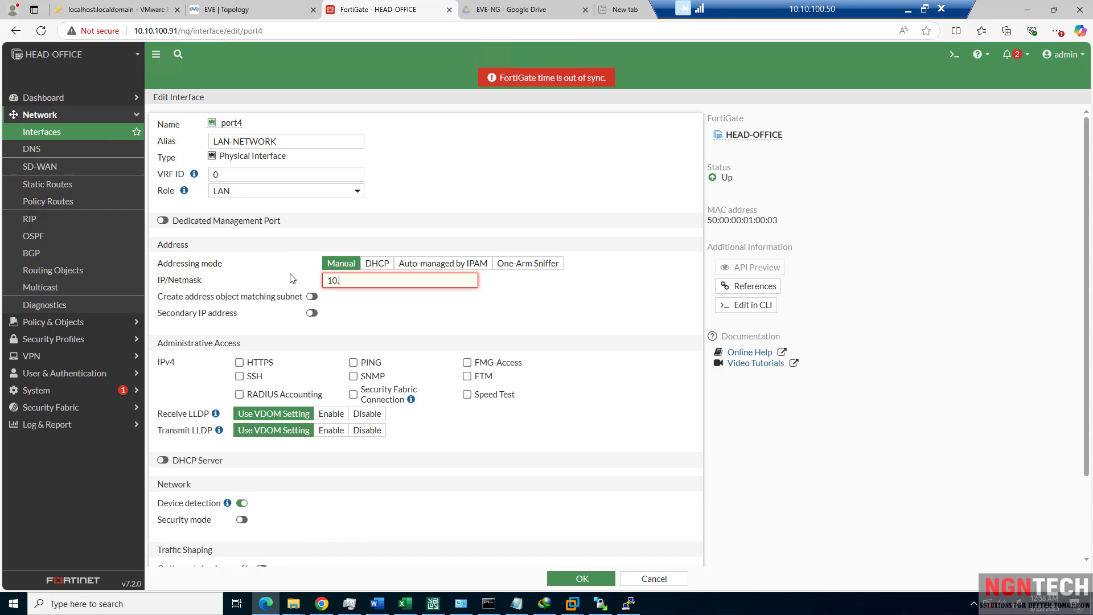
{"action": "type", "text": "0.10.1/24"}
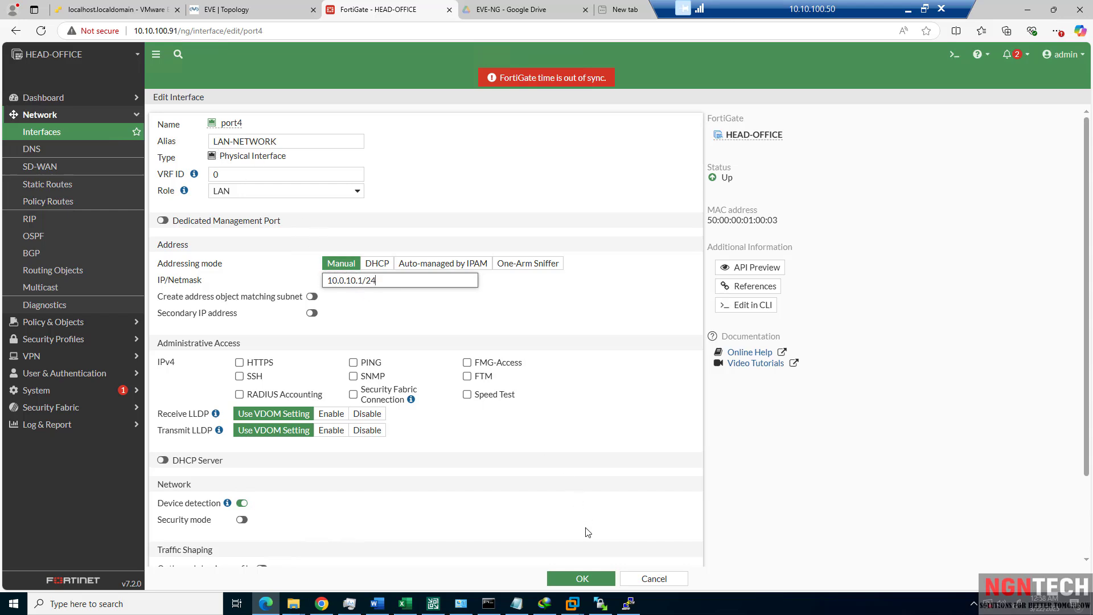
{"action": "left_click", "coordinate": [583, 579]}
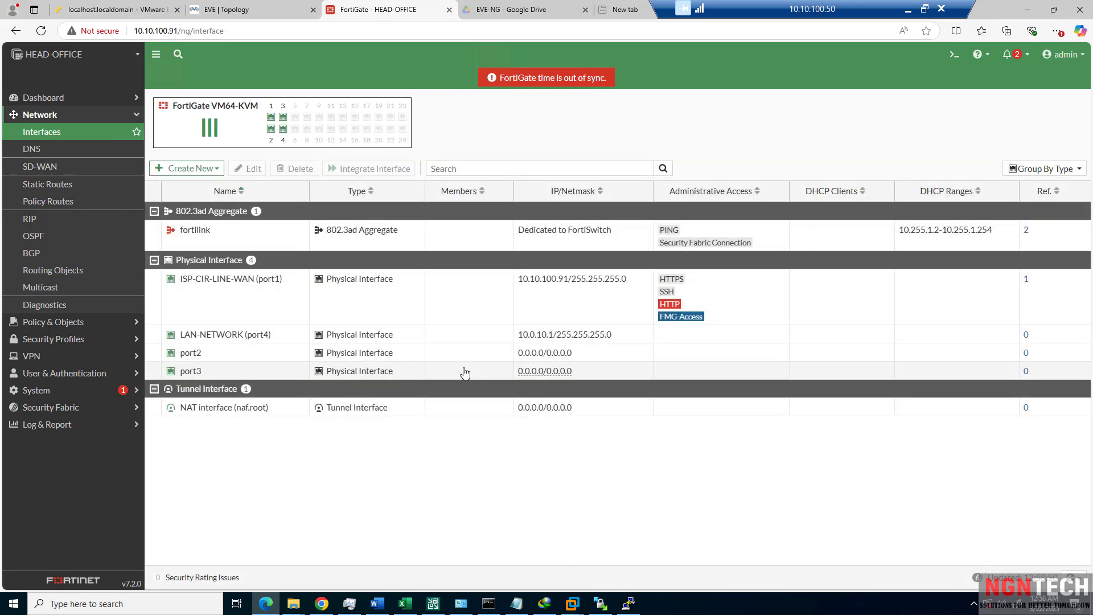
Reopen LAN-NETWORK (port4), enable its DHCP server, and toggle Dedicated Management Port on then off.
{"action": "left_click", "coordinate": [225, 338]}
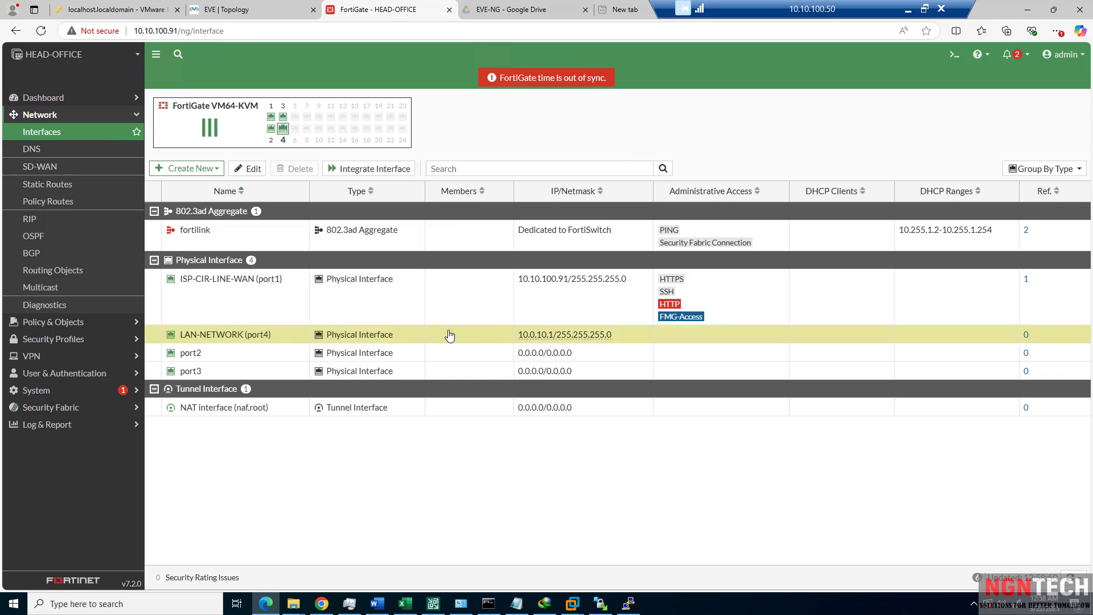
{"action": "double_click", "coordinate": [232, 340]}
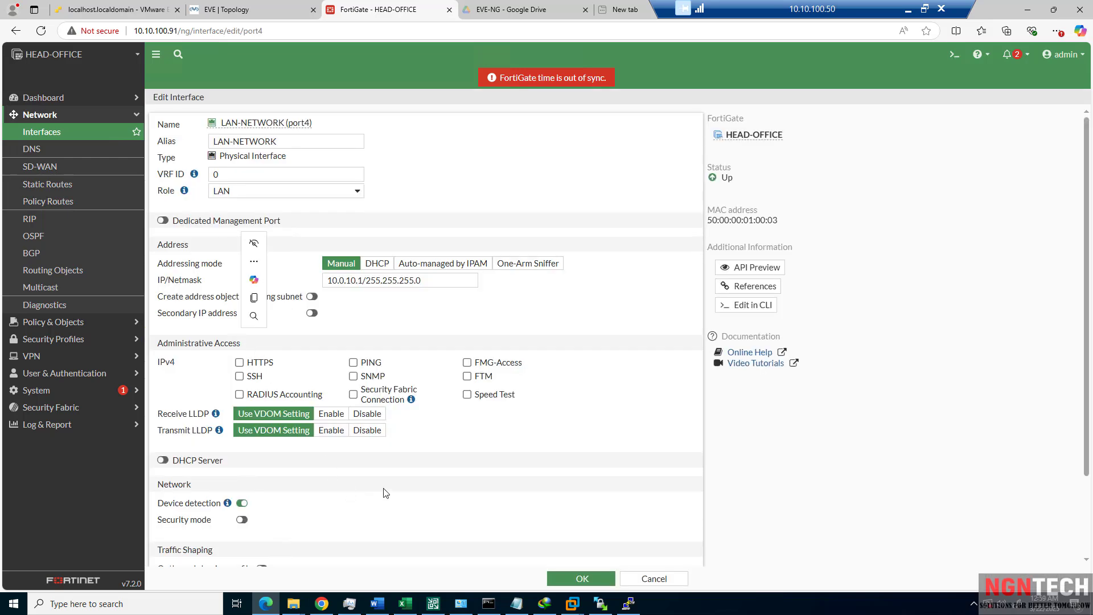
{"action": "left_click", "coordinate": [163, 460]}
{"action": "scroll", "coordinate": [170, 464], "scroll_direction": "down", "scroll_amount": 3}
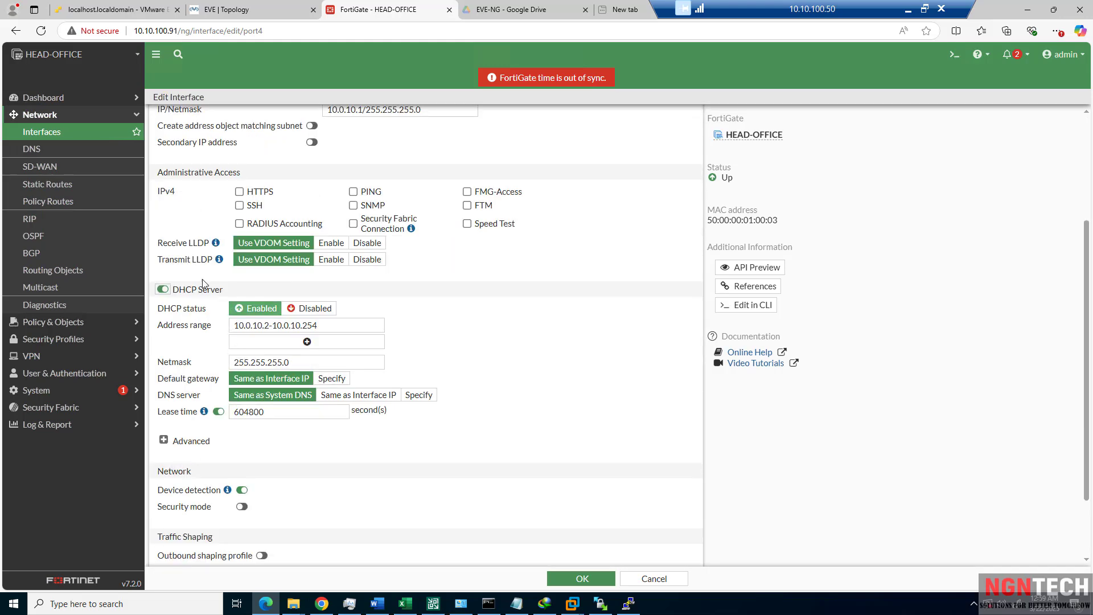
{"action": "scroll", "coordinate": [222, 362], "scroll_direction": "up", "scroll_amount": 3}
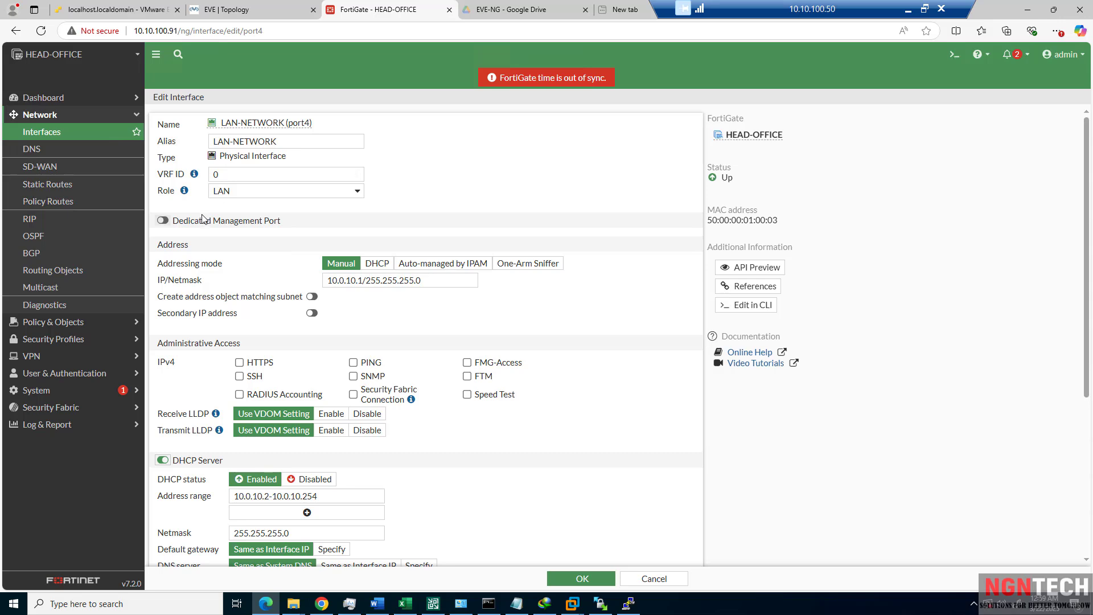
{"action": "left_click", "coordinate": [170, 223]}
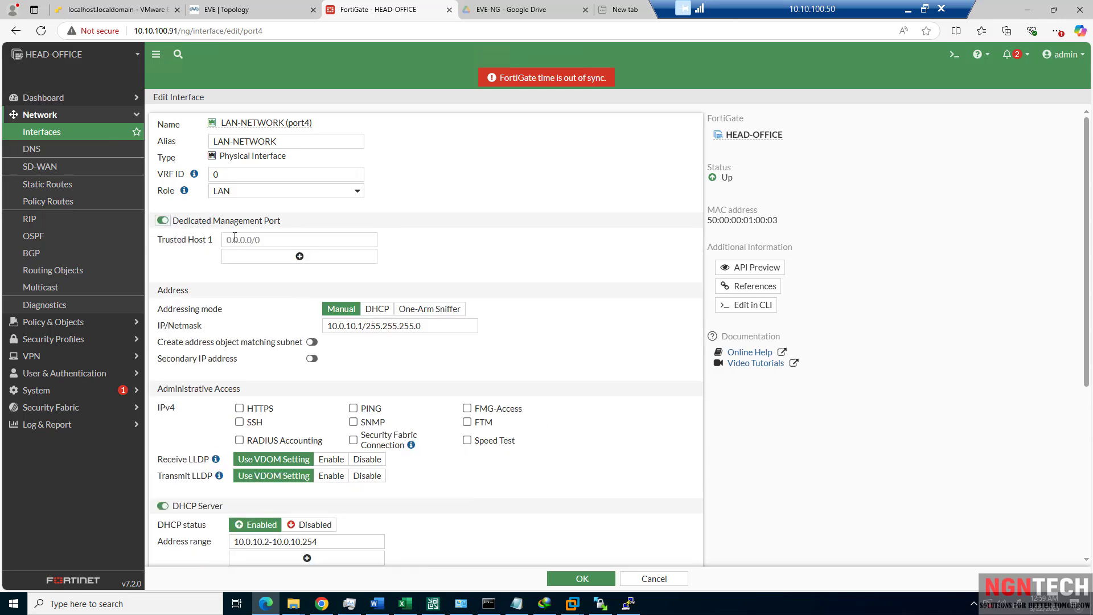
{"action": "left_click", "coordinate": [164, 221]}
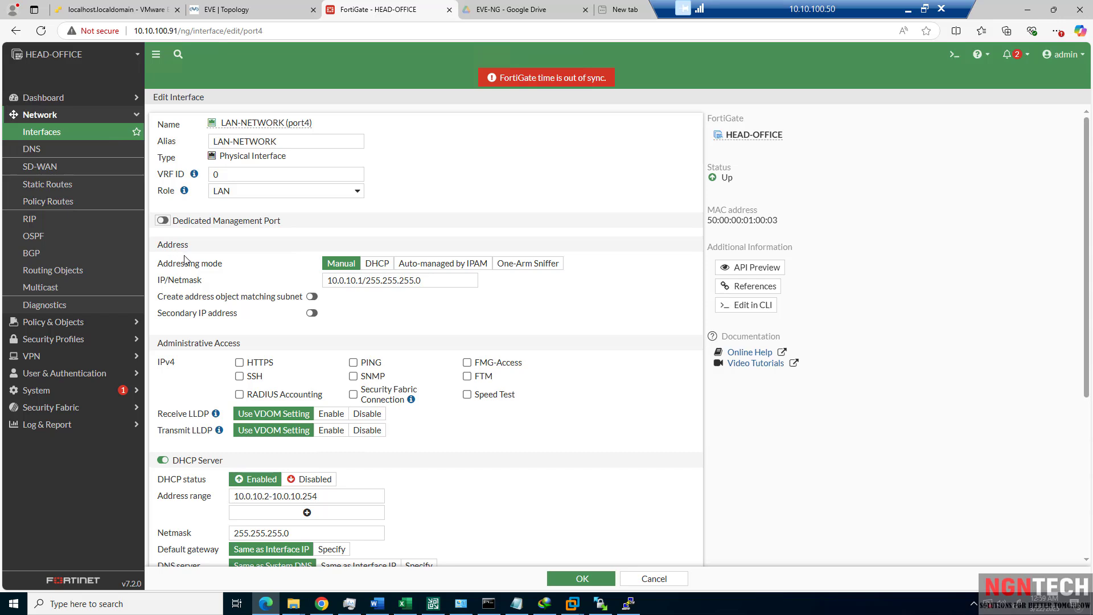
{"action": "left_click_drag", "start_coordinate": [422, 280], "coordinate": [363, 269]}
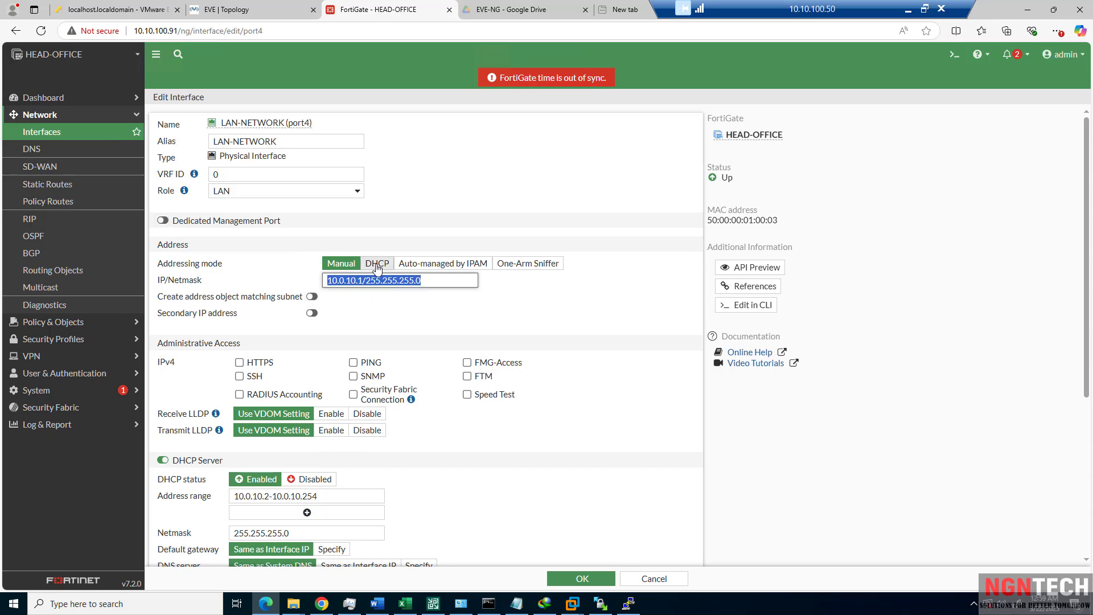
{"action": "left_click", "coordinate": [377, 265]}
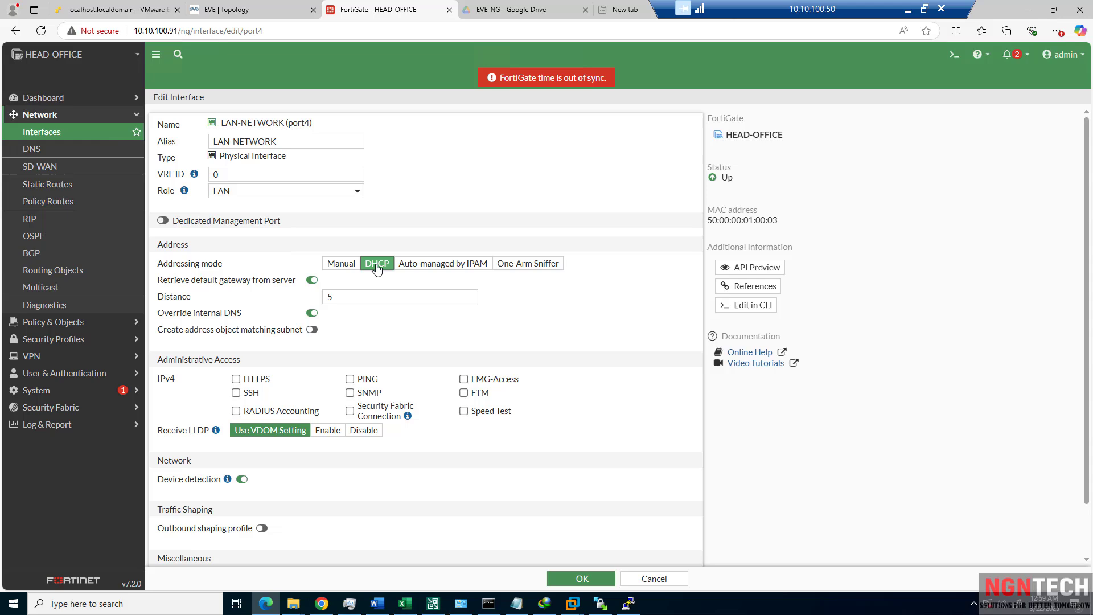
{"action": "left_click", "coordinate": [452, 265]}
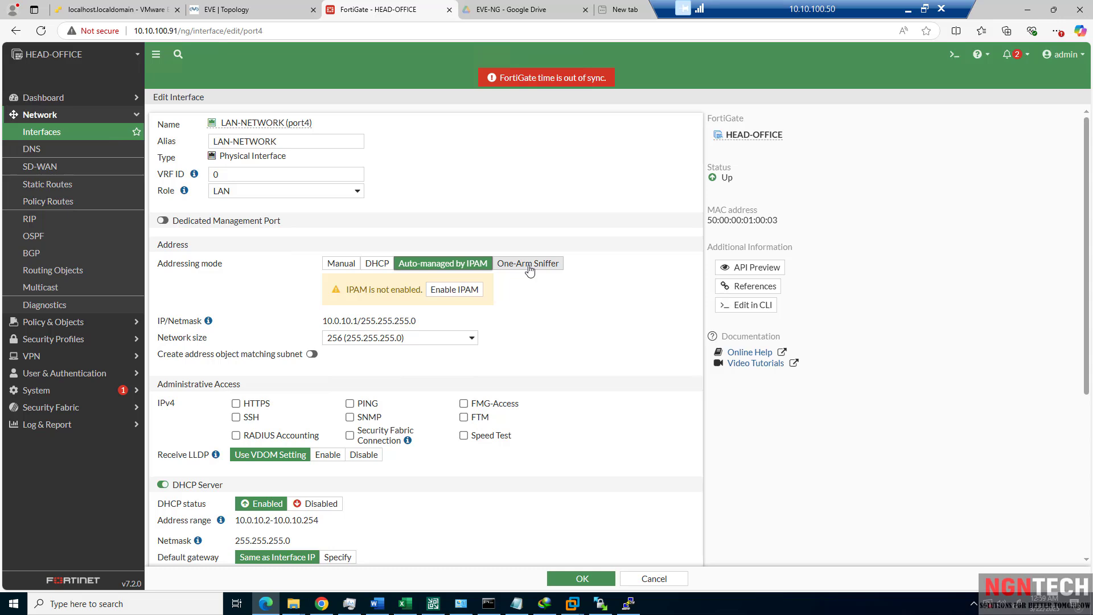
{"action": "left_click", "coordinate": [529, 265]}
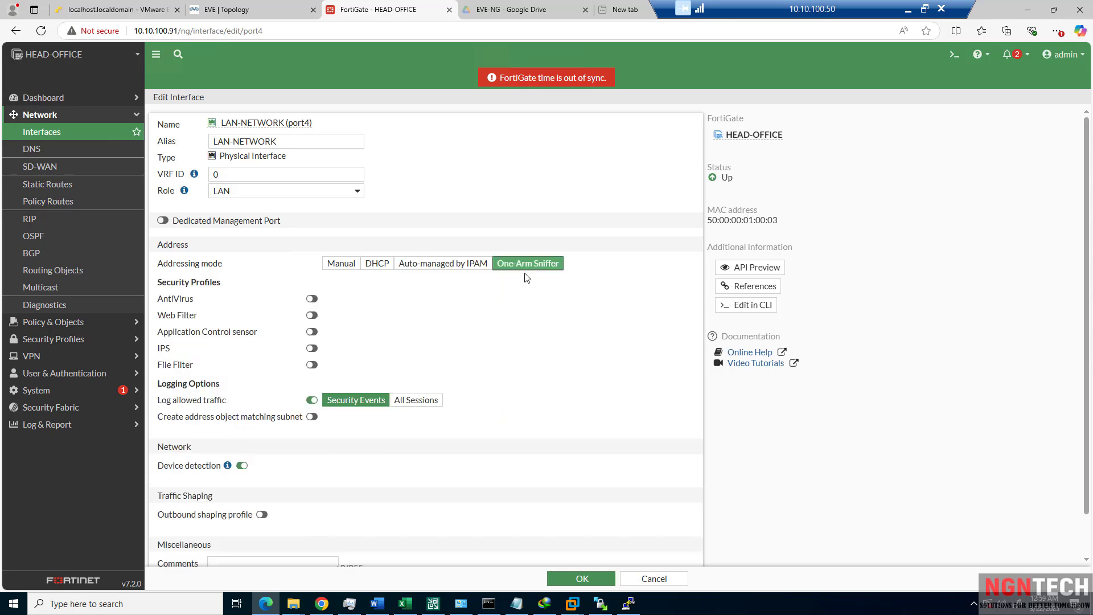
{"action": "left_click", "coordinate": [342, 265]}
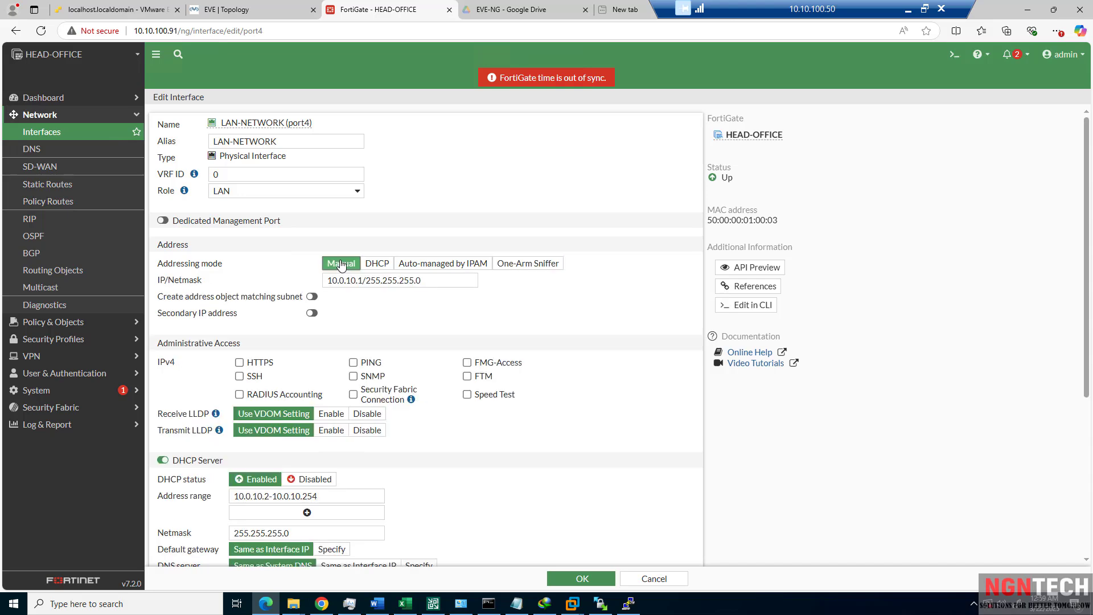
{"action": "left_click_drag", "start_coordinate": [423, 281], "coordinate": [326, 286]}
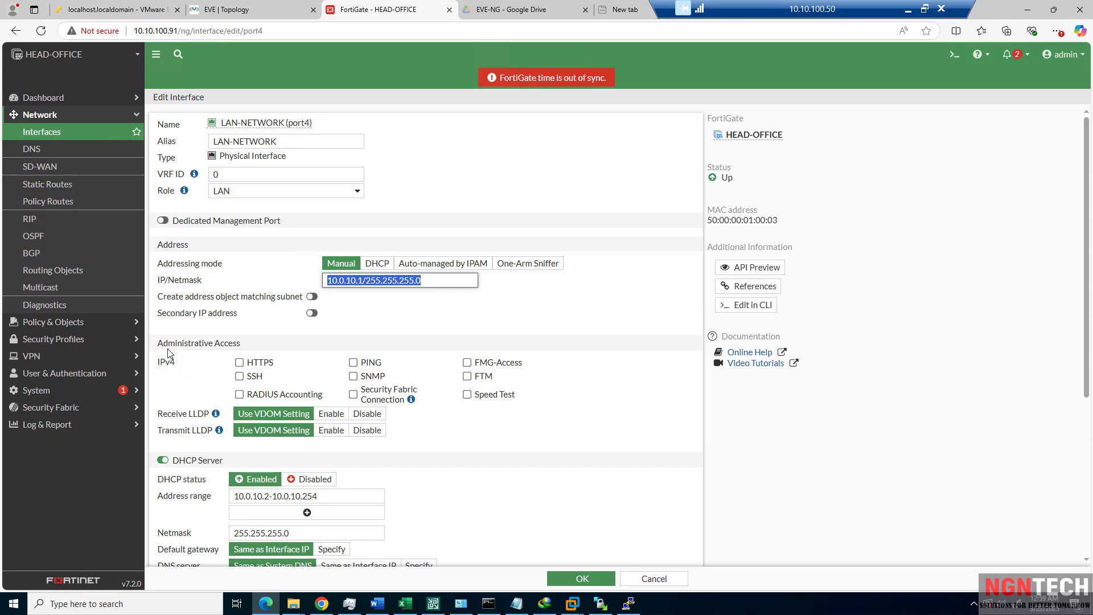
Allow HTTPS administrative access on the LAN-NETWORK interface and scroll to the DHCP settings.
{"action": "left_click", "coordinate": [240, 364]}
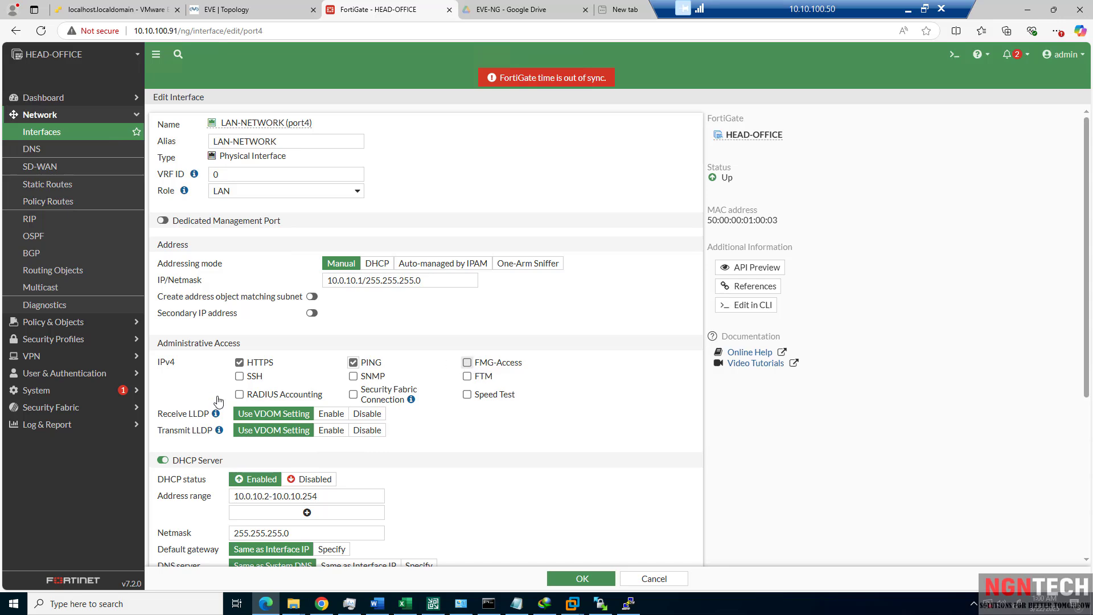
{"action": "scroll", "coordinate": [219, 402], "scroll_direction": "down", "scroll_amount": 2}
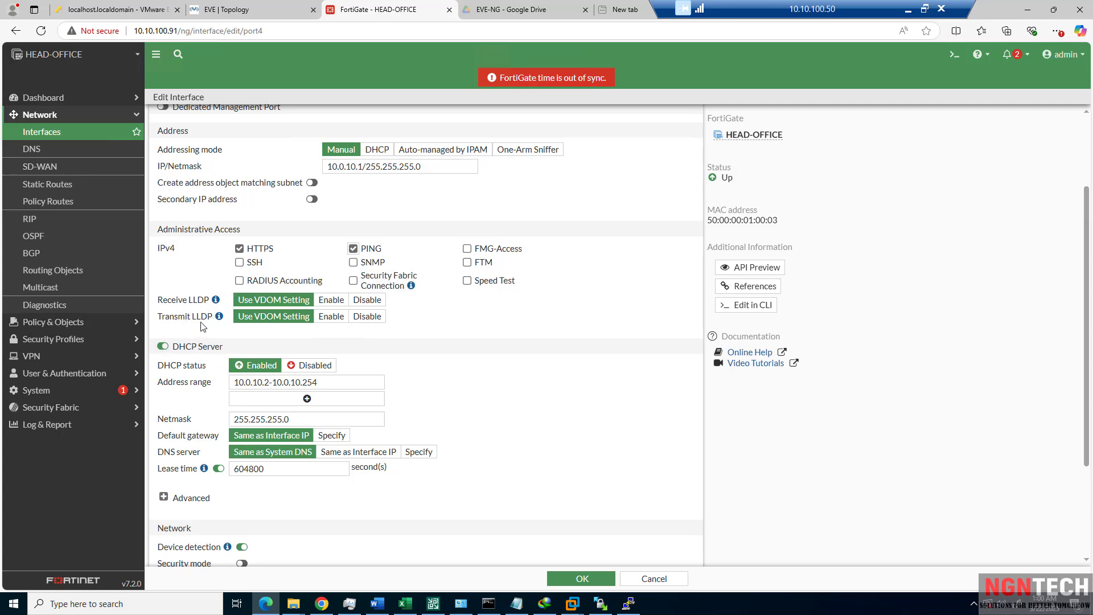
{"action": "mouse_move", "coordinate": [218, 319]}
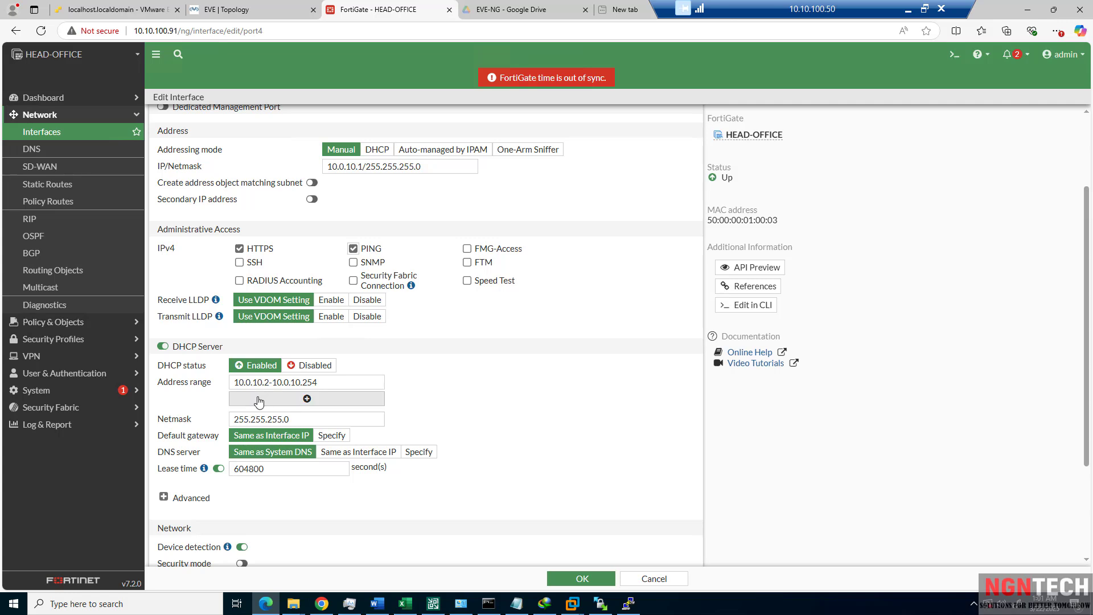
Change the DHCP range start to 10.0.10.100, keeping the default gateway as the interface IP.
{"action": "left_click_drag", "start_coordinate": [318, 382], "coordinate": [220, 387]}
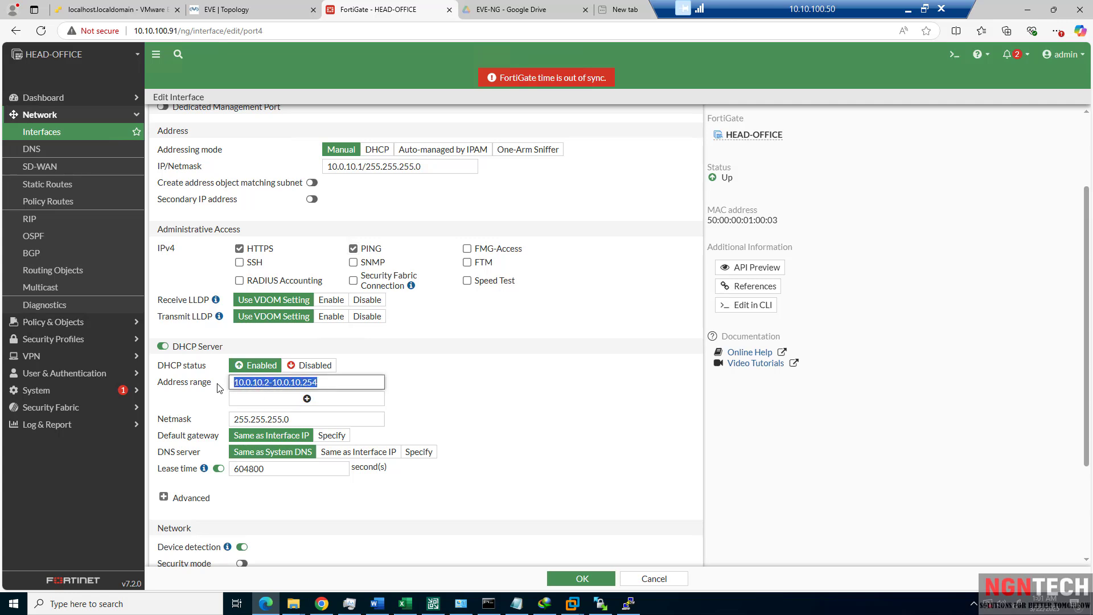
{"action": "left_click", "coordinate": [272, 382]}
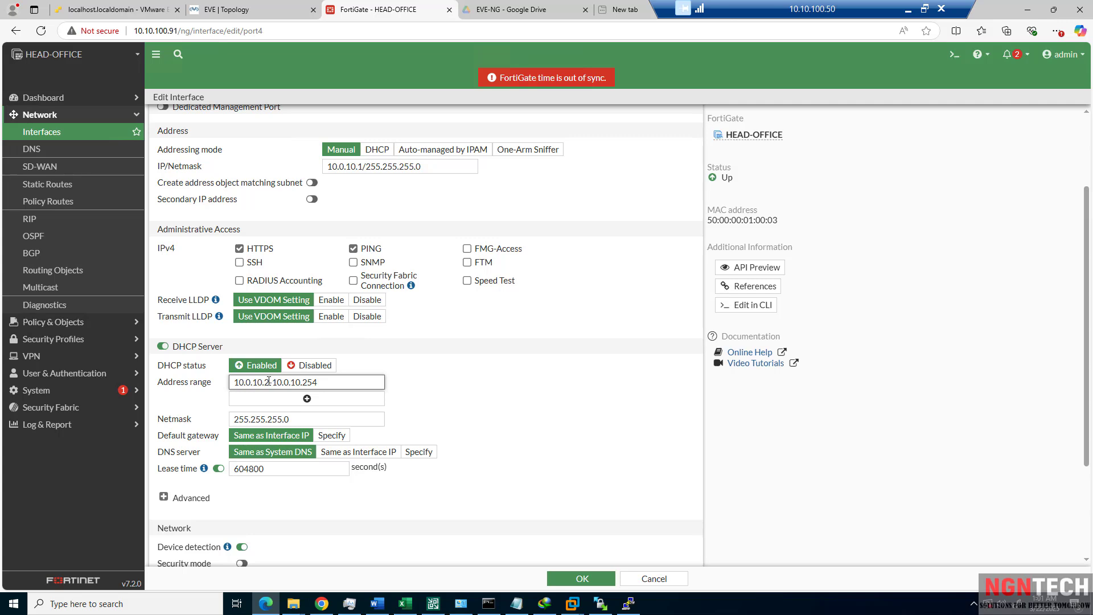
{"action": "left_click_drag", "start_coordinate": [235, 382], "coordinate": [276, 384]}
{"action": "left_click_drag", "start_coordinate": [366, 167], "coordinate": [326, 173]}
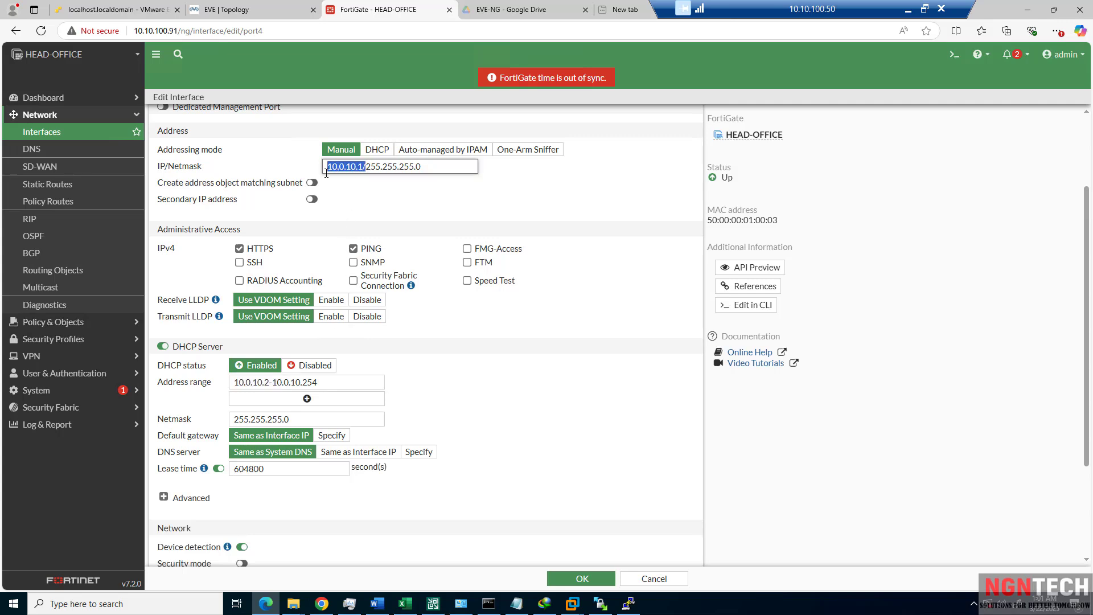
{"action": "left_click_drag", "start_coordinate": [330, 383], "coordinate": [265, 384]}
{"action": "left_click", "coordinate": [268, 383]}
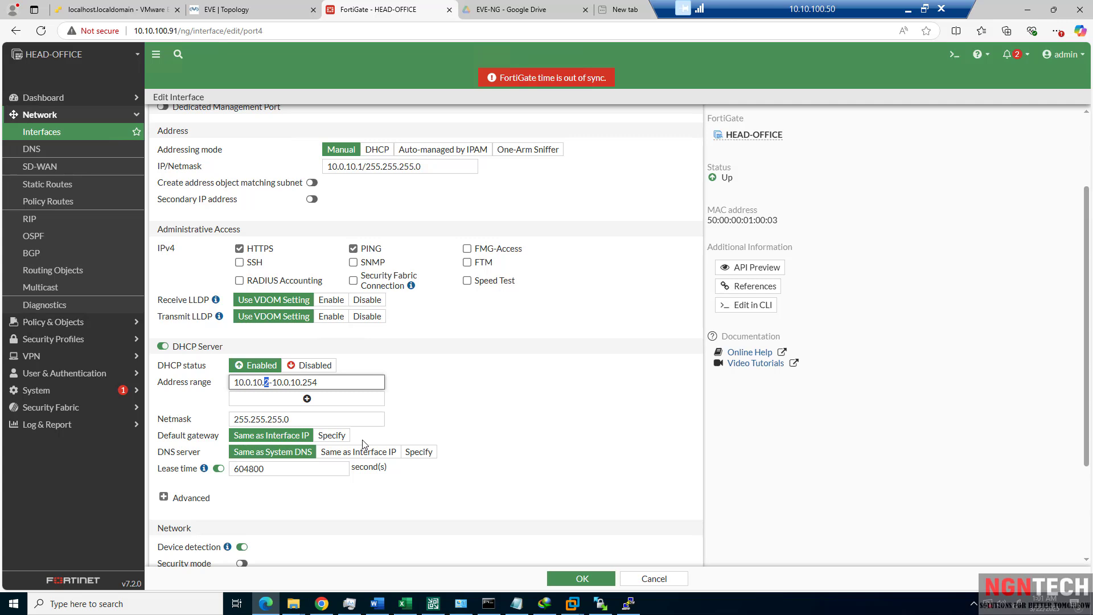
{"action": "type", "text": "100"}
{"action": "left_click", "coordinate": [331, 436]}
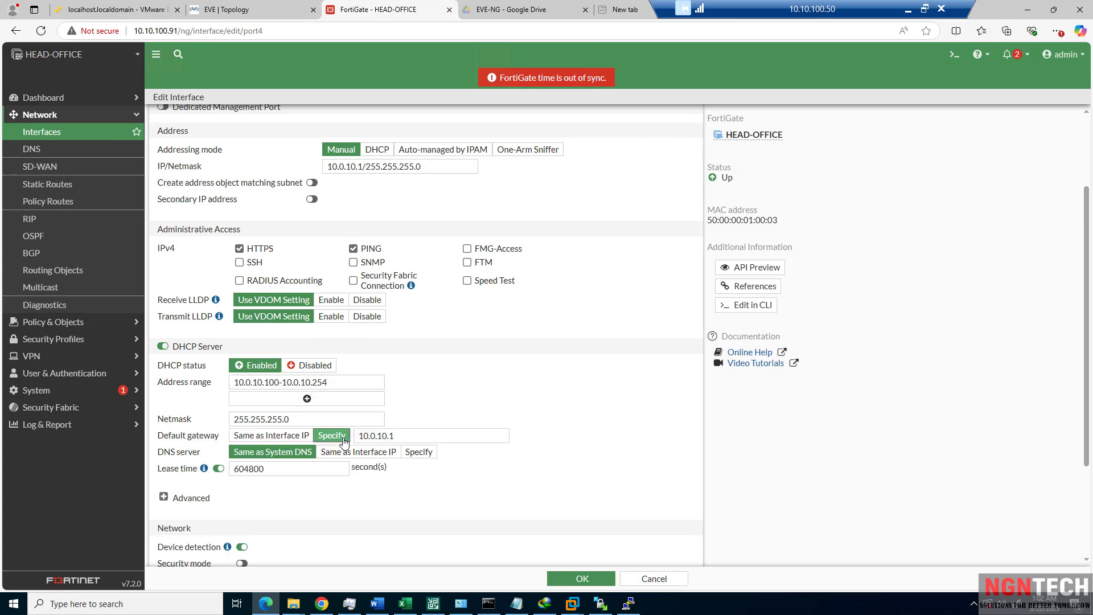
{"action": "left_click", "coordinate": [271, 436]}
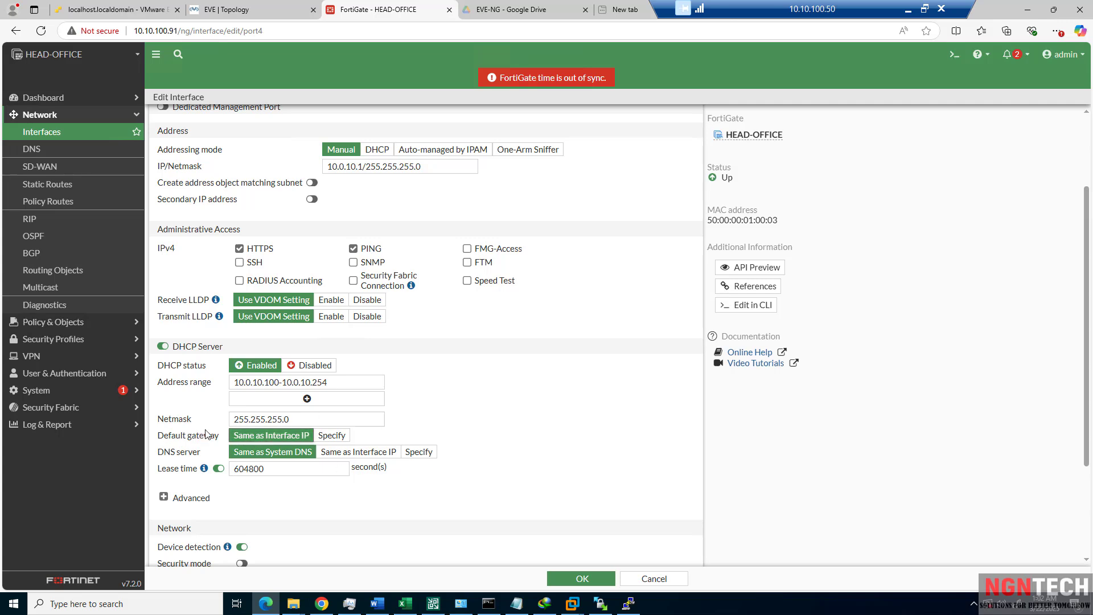
Specify DHCP DNS servers 8.8.8.8, 1.1.1.1 and 10.10.100.40.
{"action": "left_click", "coordinate": [422, 453]}
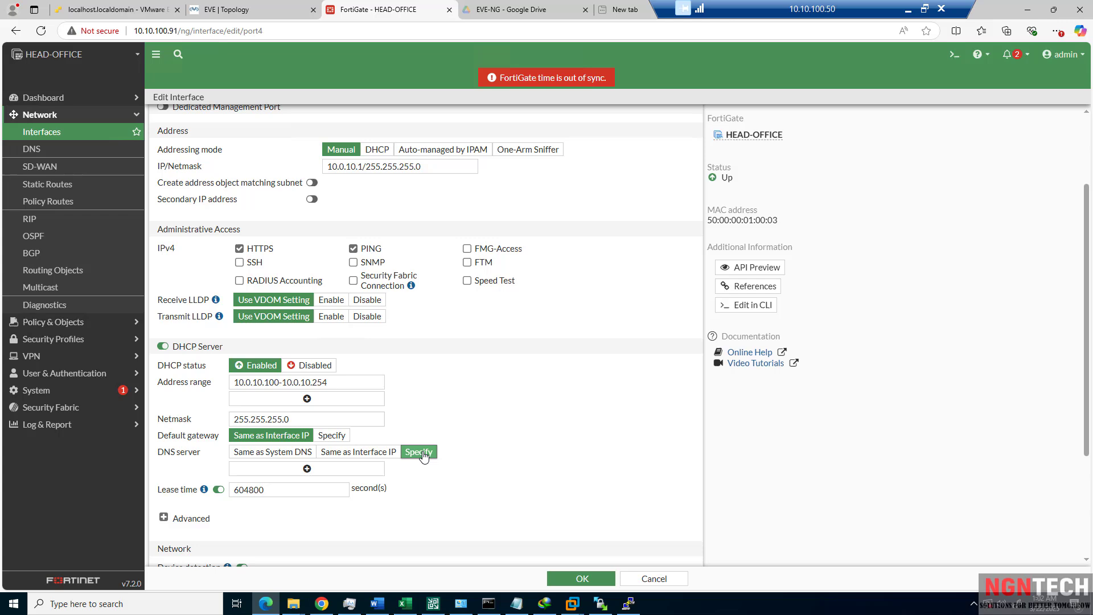
{"action": "left_click", "coordinate": [300, 469]}
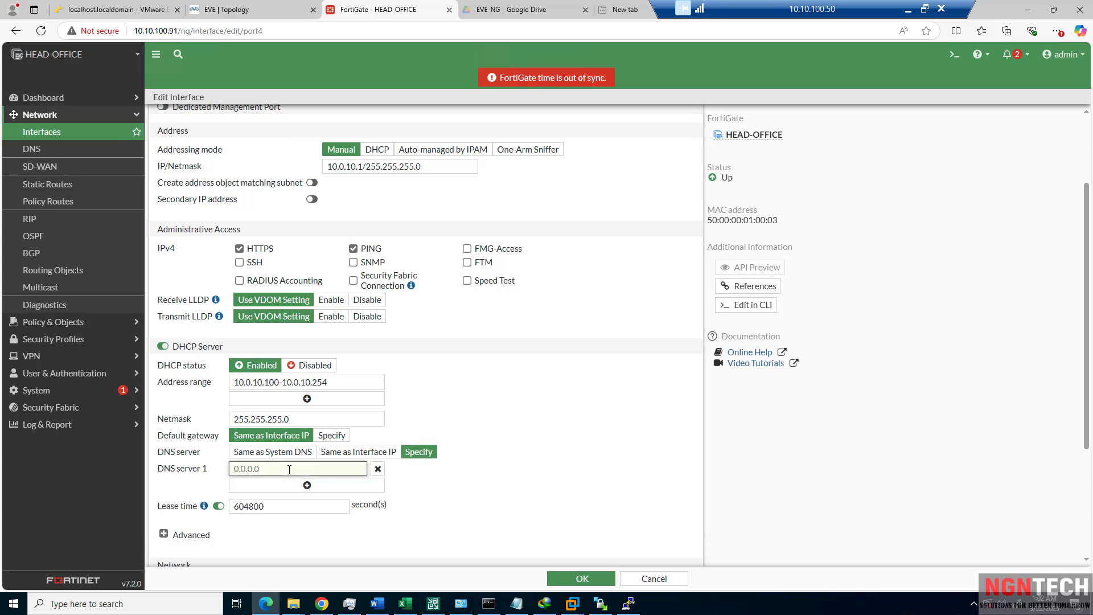
{"action": "type", "text": "8.8.8.8"}
{"action": "left_click", "coordinate": [317, 489]}
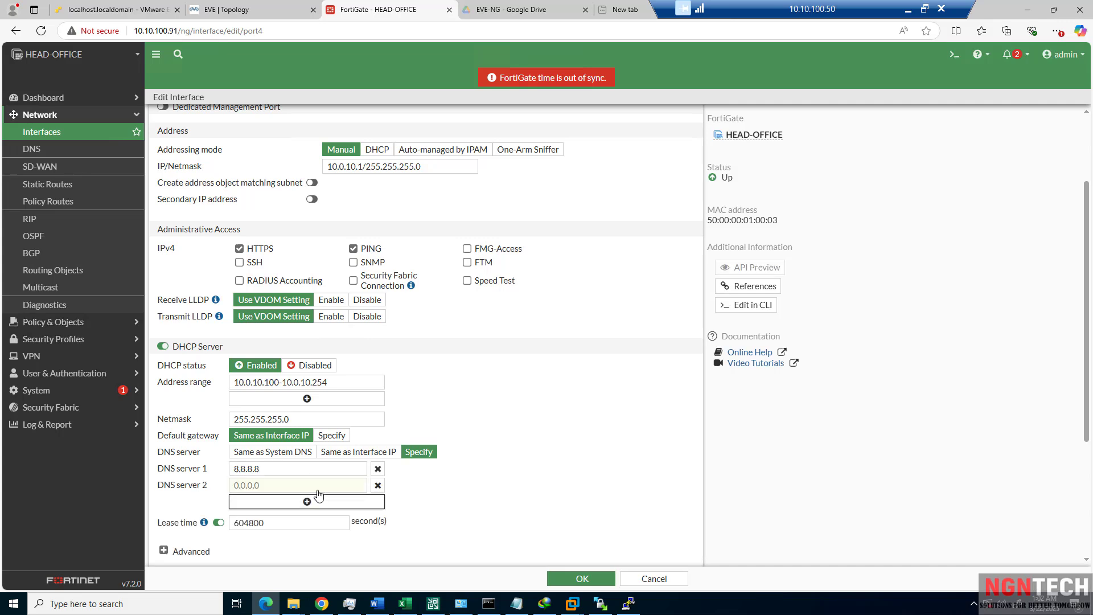
{"action": "left_click", "coordinate": [315, 489]}
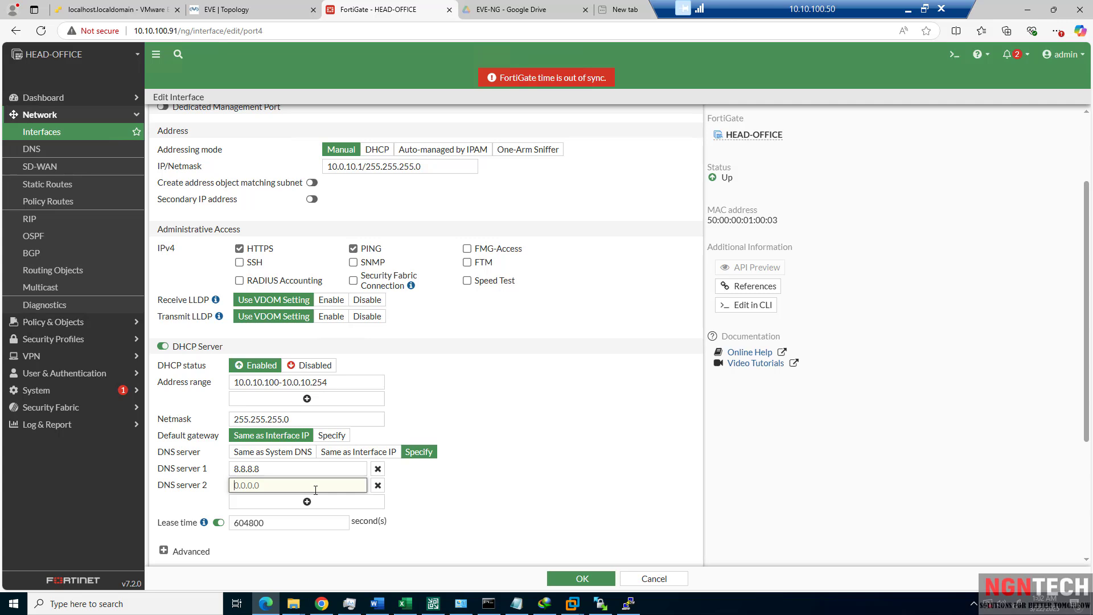
{"action": "type", "text": "1.1.1.1"}
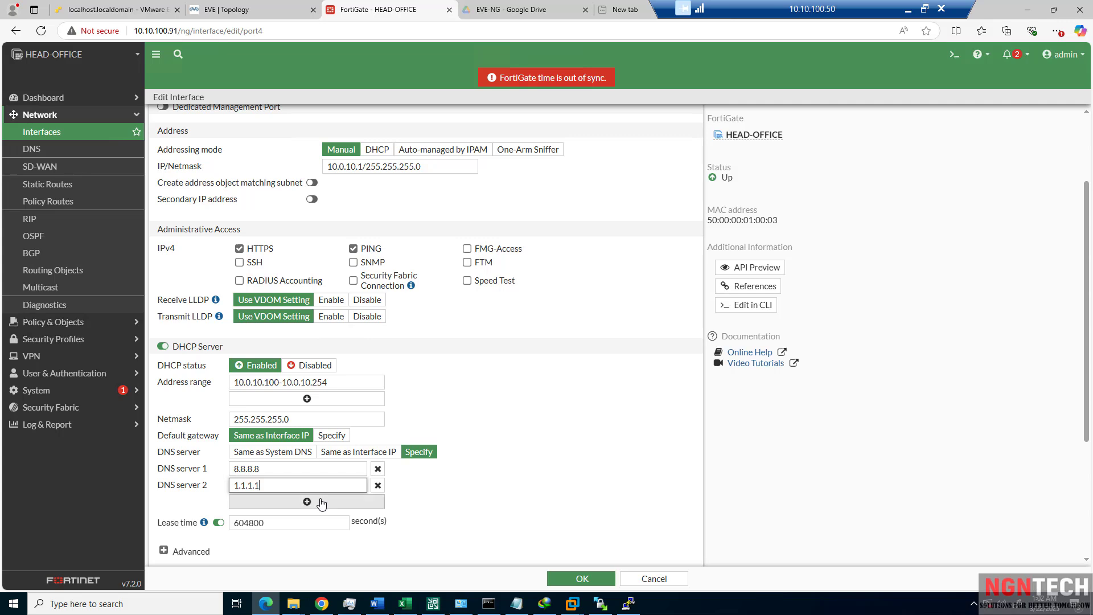
{"action": "left_click", "coordinate": [307, 502]}
{"action": "type", "text": "1"}
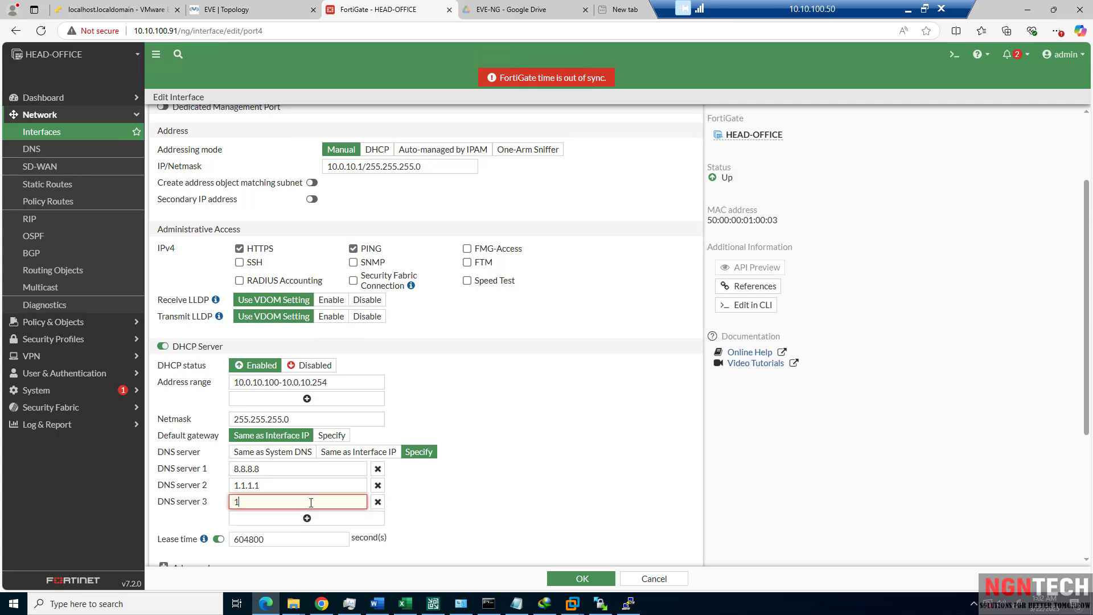
{"action": "type", "text": "0.10.100.40"}
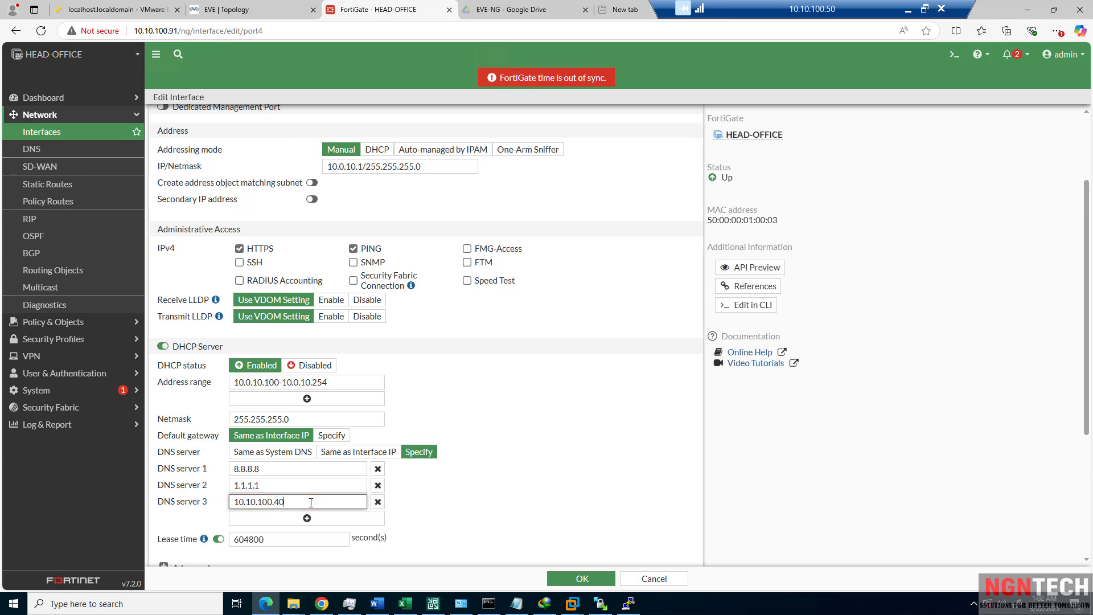
{"action": "left_click", "coordinate": [458, 516]}
Toggle the DHCP lease time off and back on, leaving it at 604800 seconds.
{"action": "scroll", "coordinate": [456, 513], "scroll_direction": "down", "scroll_amount": 2}
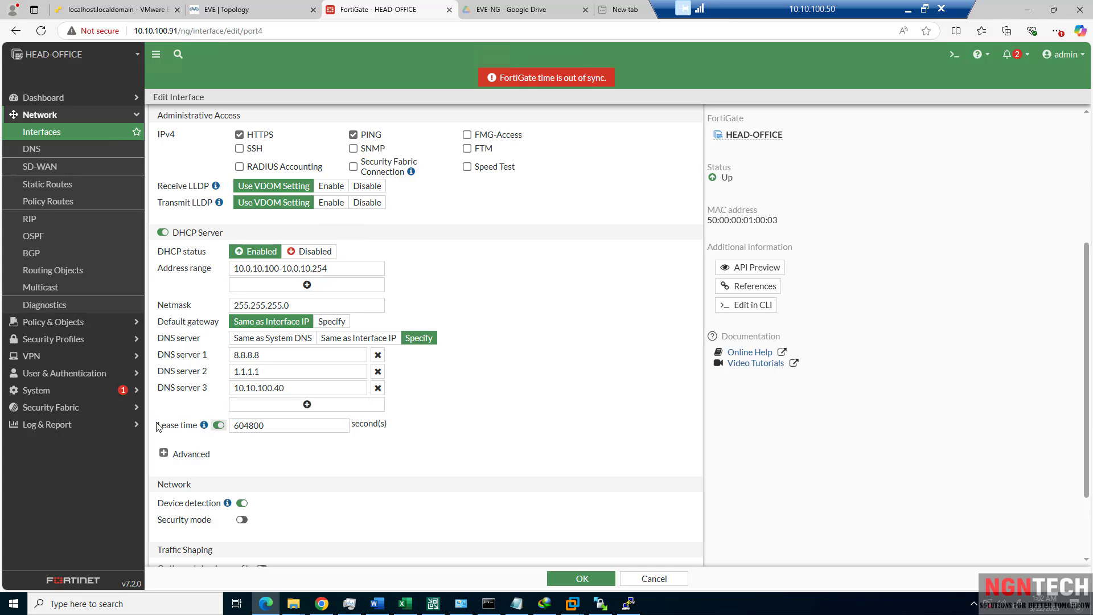
{"action": "left_click_drag", "start_coordinate": [167, 426], "coordinate": [183, 426]}
{"action": "left_click", "coordinate": [193, 428]}
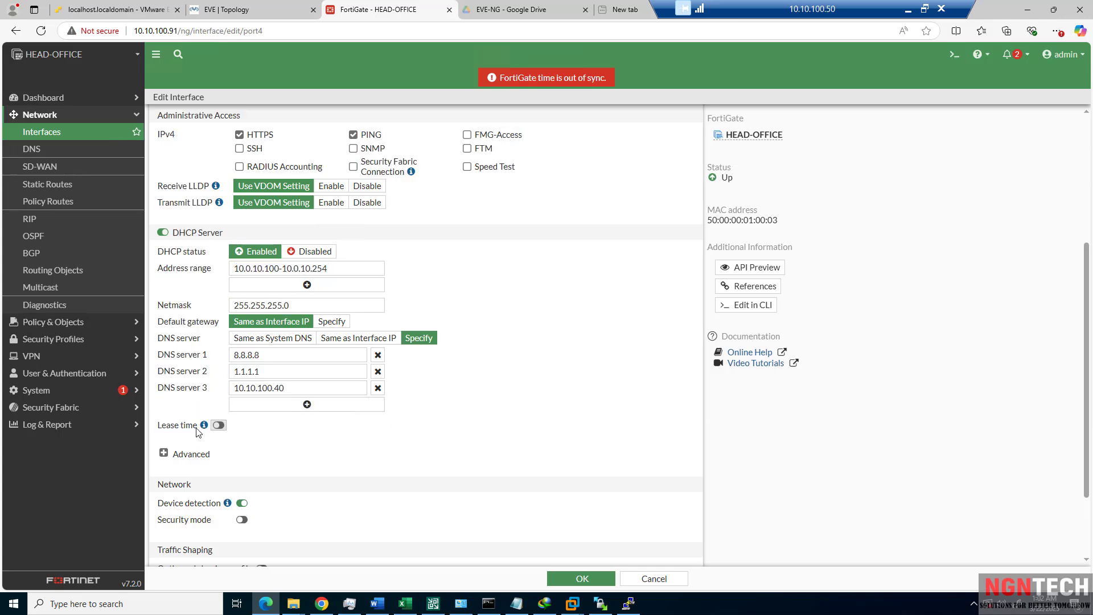
{"action": "left_click", "coordinate": [217, 426]}
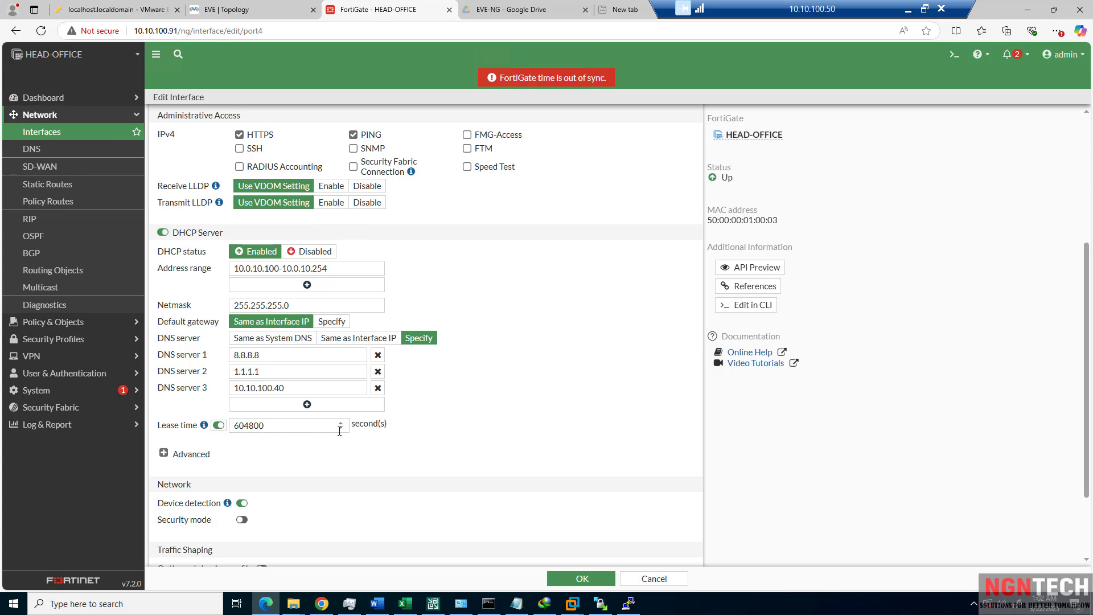
{"action": "left_click_drag", "start_coordinate": [388, 423], "coordinate": [255, 434]}
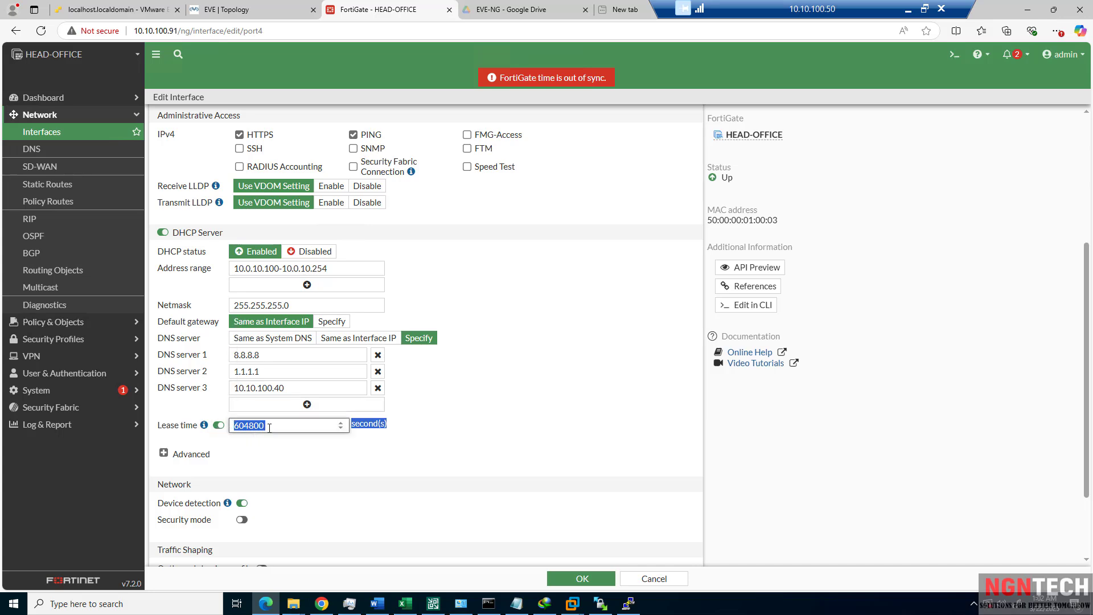
{"action": "left_click", "coordinate": [273, 428]}
{"action": "double_click", "coordinate": [248, 427]}
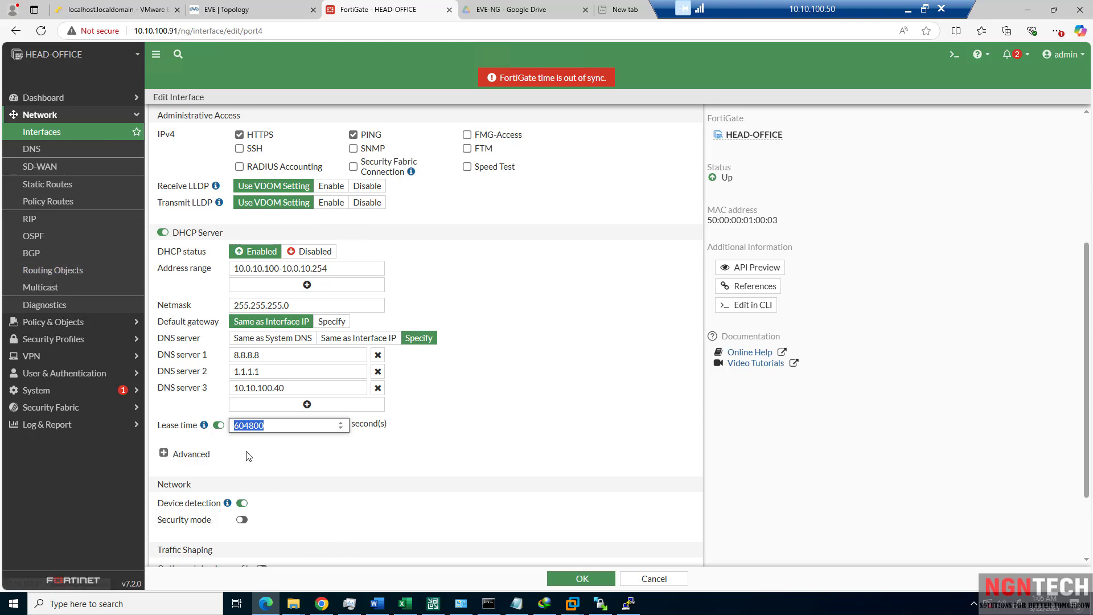
{"action": "left_click", "coordinate": [234, 425]}
{"action": "scroll", "coordinate": [175, 450], "scroll_direction": "down", "scroll_amount": 2}
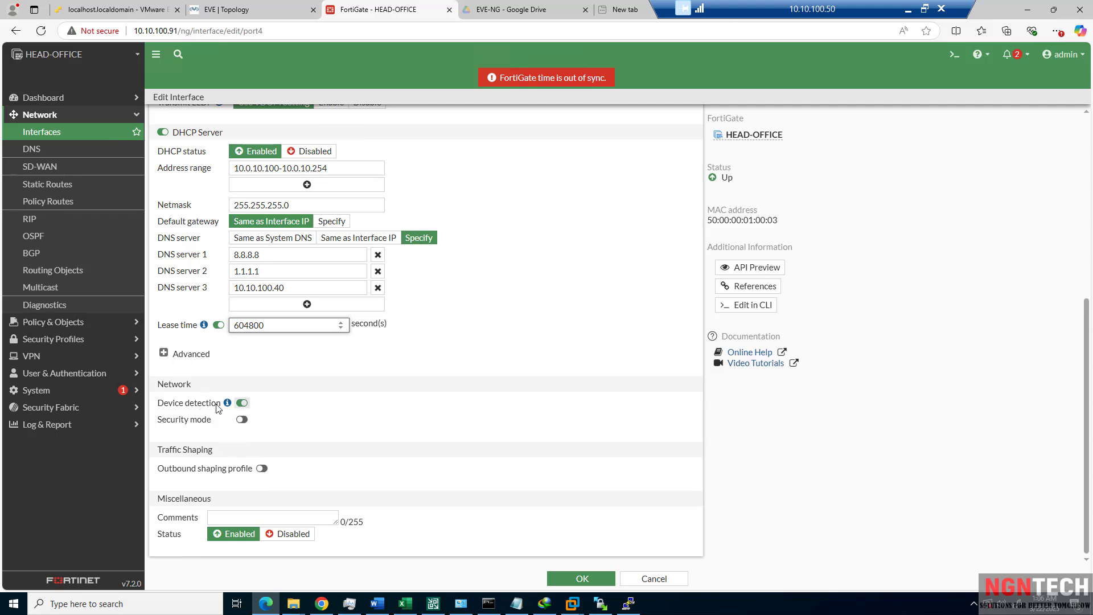
Expand, collapse and re-expand the Advanced DHCP options for port4.
{"action": "left_click", "coordinate": [164, 353]}
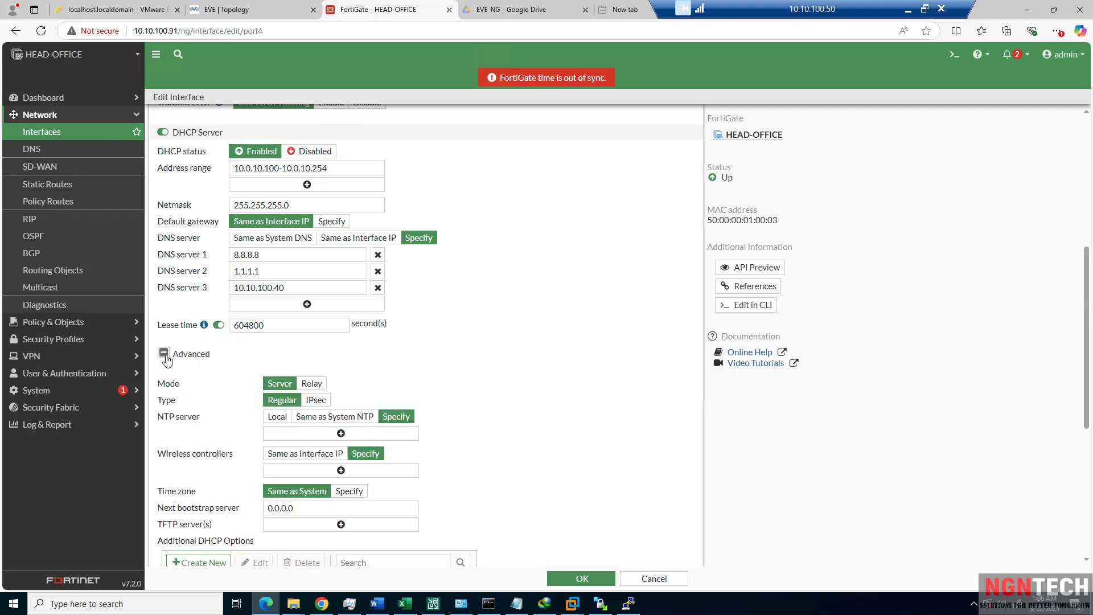
{"action": "left_click", "coordinate": [165, 355]}
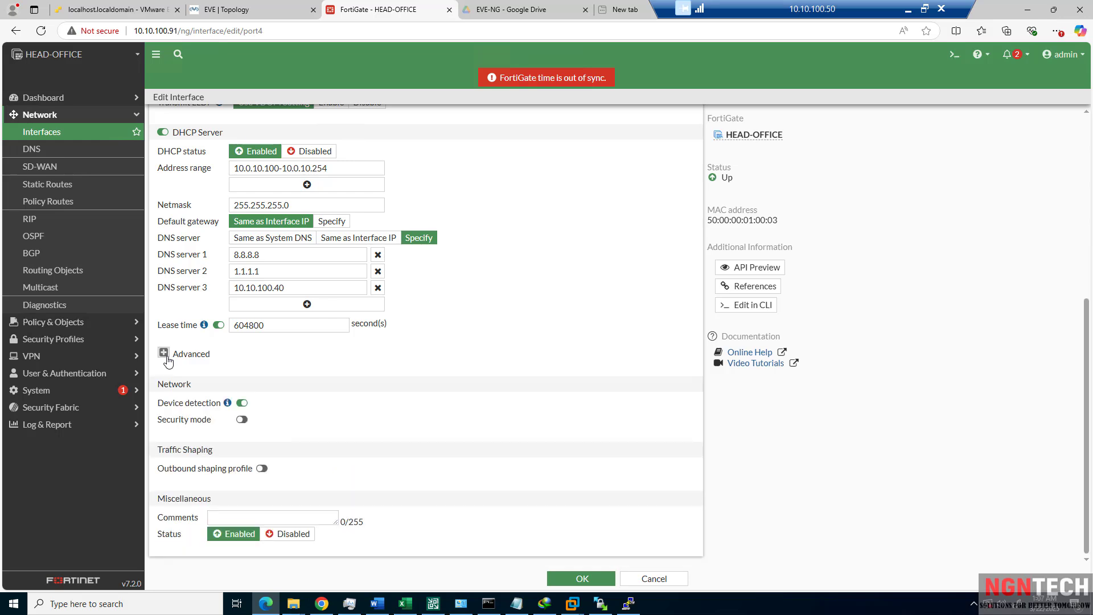
{"action": "left_click", "coordinate": [164, 354]}
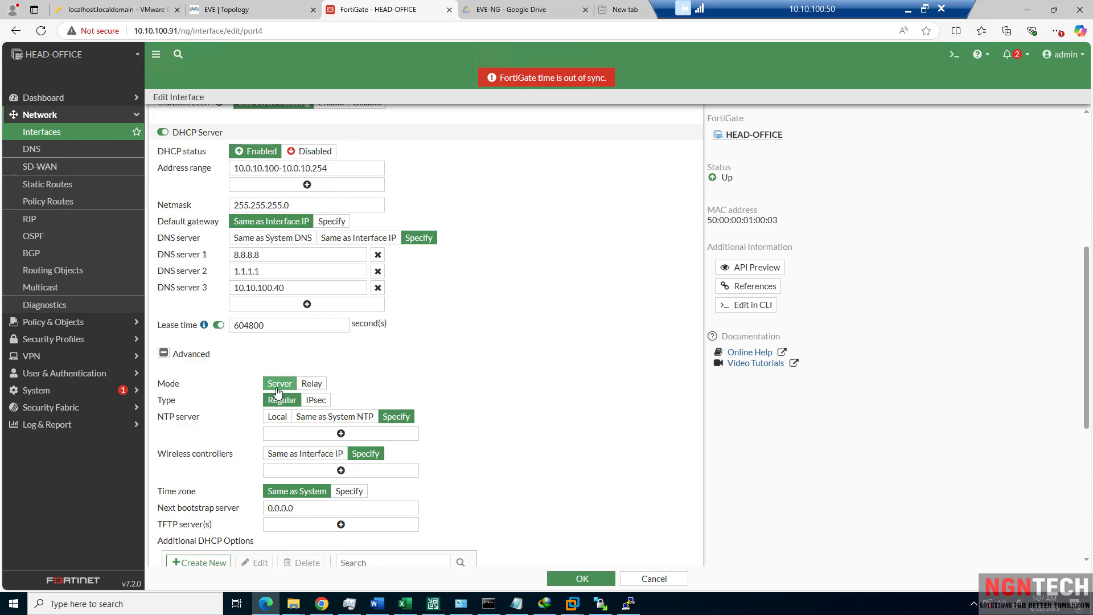
Try Relay mode and click into the DHCP Server IP box, then return Mode to Server.
{"action": "left_click", "coordinate": [311, 385]}
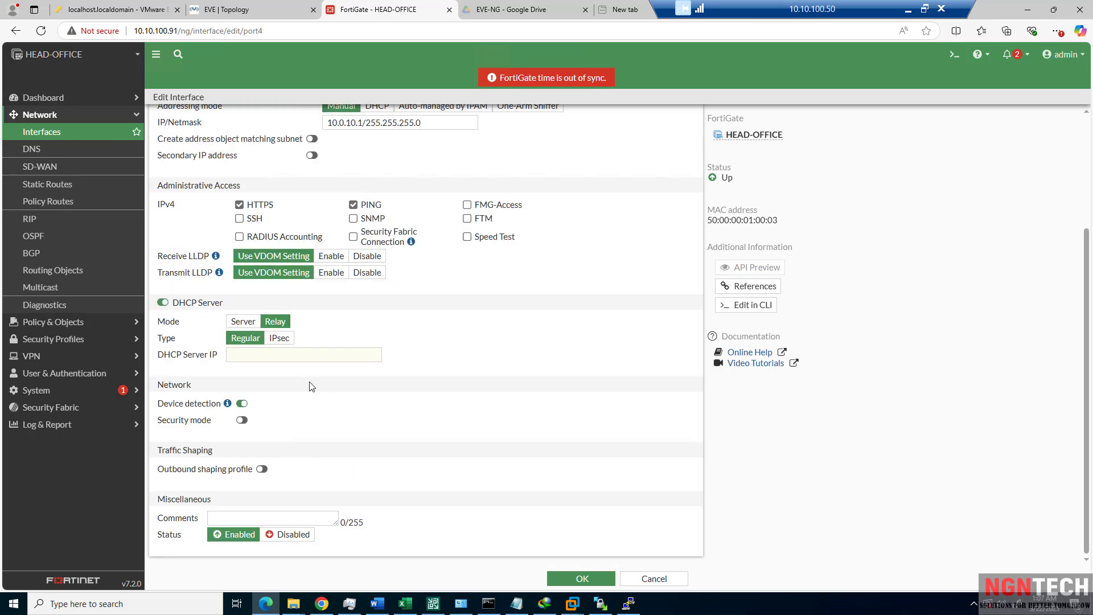
{"action": "left_click", "coordinate": [243, 356]}
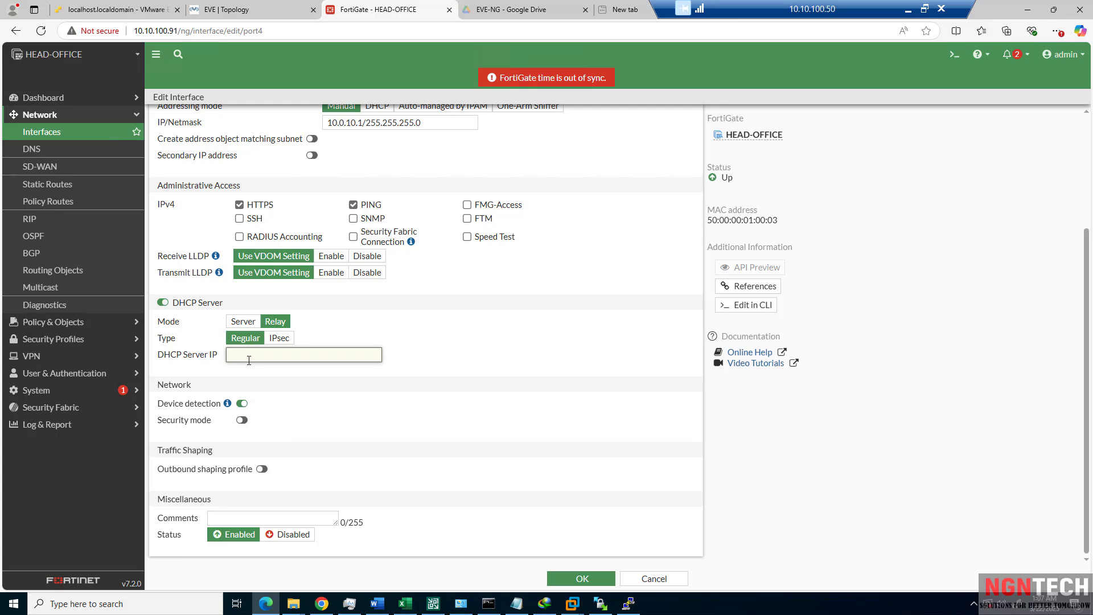
{"action": "left_click", "coordinate": [238, 322]}
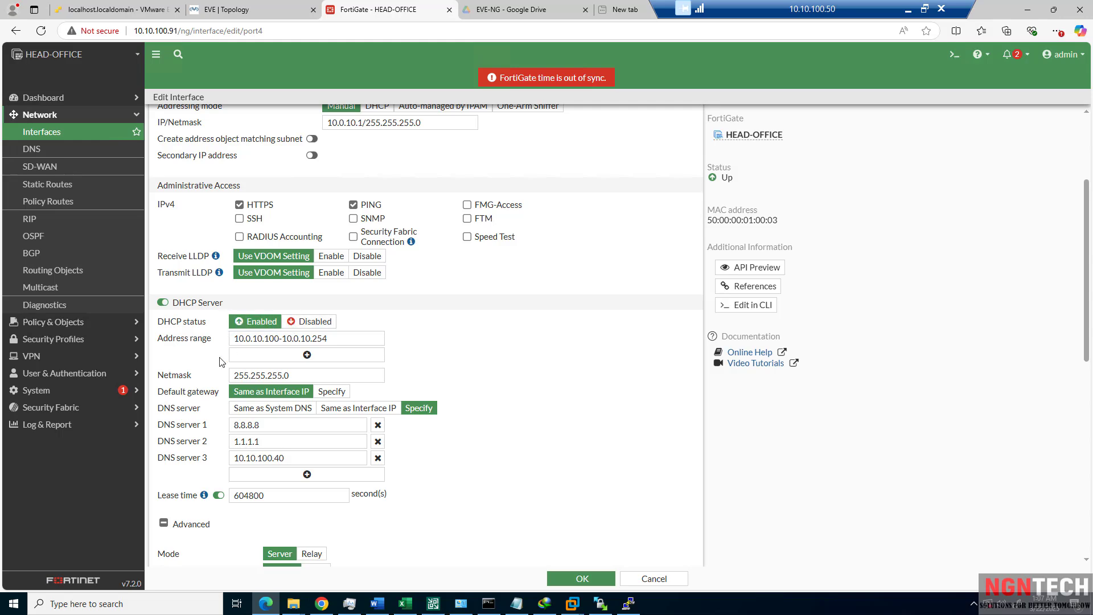
Switch port4's DHCP mode to Relay again and click into the empty DHCP Server IP box.
{"action": "scroll", "coordinate": [222, 364], "scroll_direction": "down", "scroll_amount": 3}
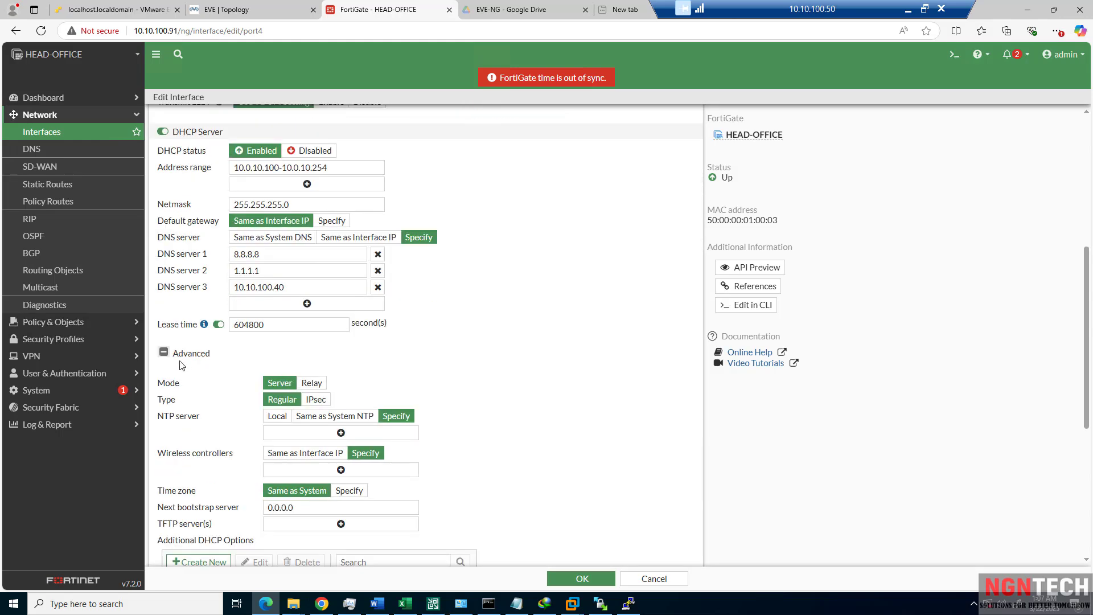
{"action": "left_click", "coordinate": [311, 383]}
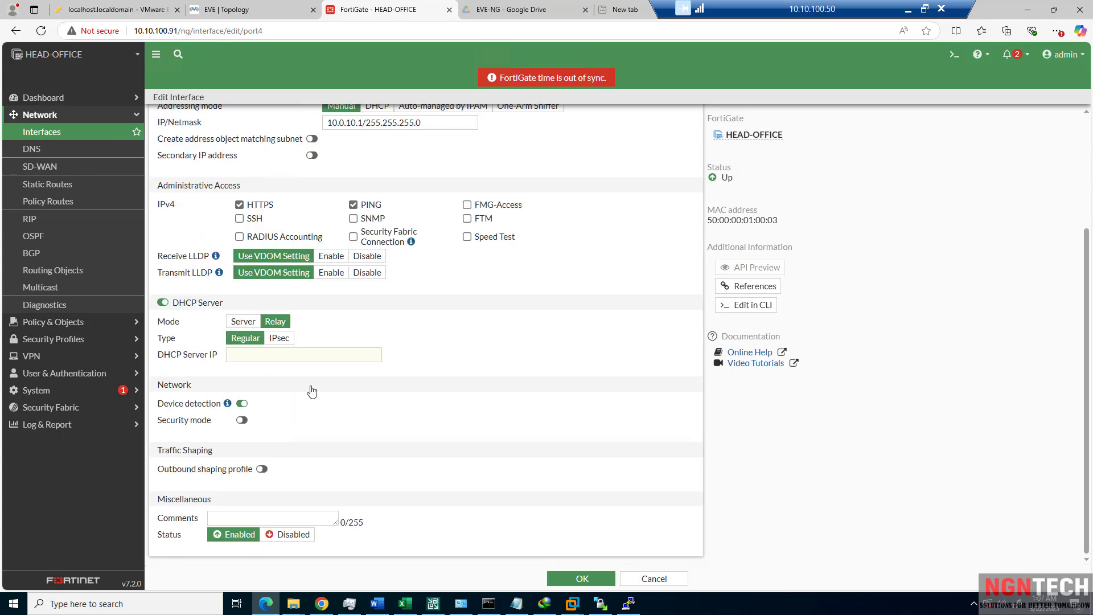
{"action": "left_click", "coordinate": [287, 358]}
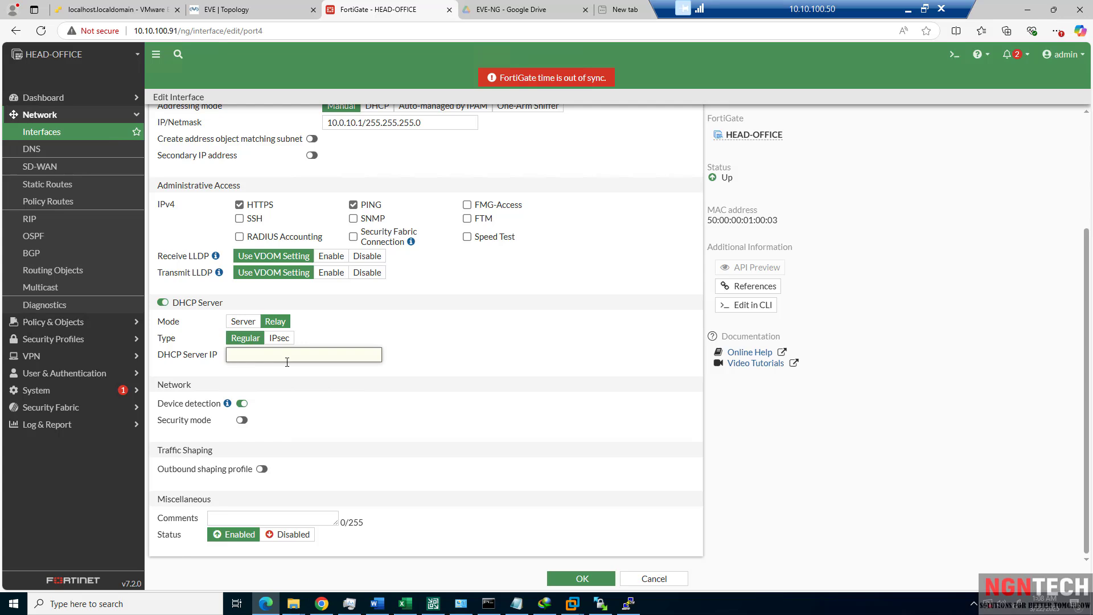
Switch port4's DHCP service to Server mode, keeping the DHCP type Regular.
{"action": "left_click", "coordinate": [244, 322]}
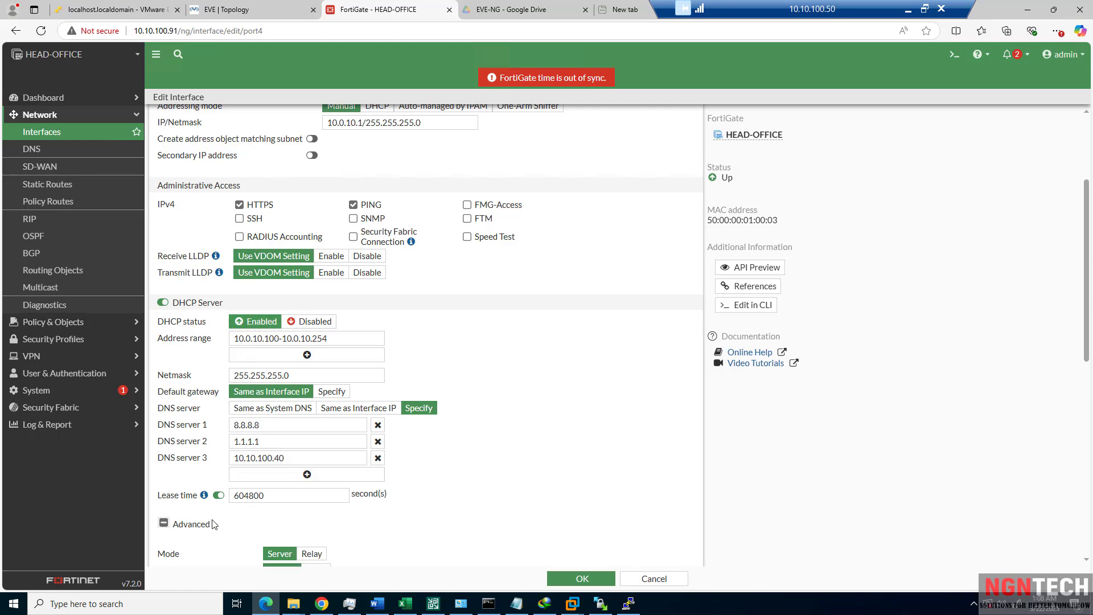
{"action": "scroll", "coordinate": [251, 516], "scroll_direction": "down", "scroll_amount": 1}
{"action": "scroll", "coordinate": [251, 515], "scroll_direction": "down", "scroll_amount": 3}
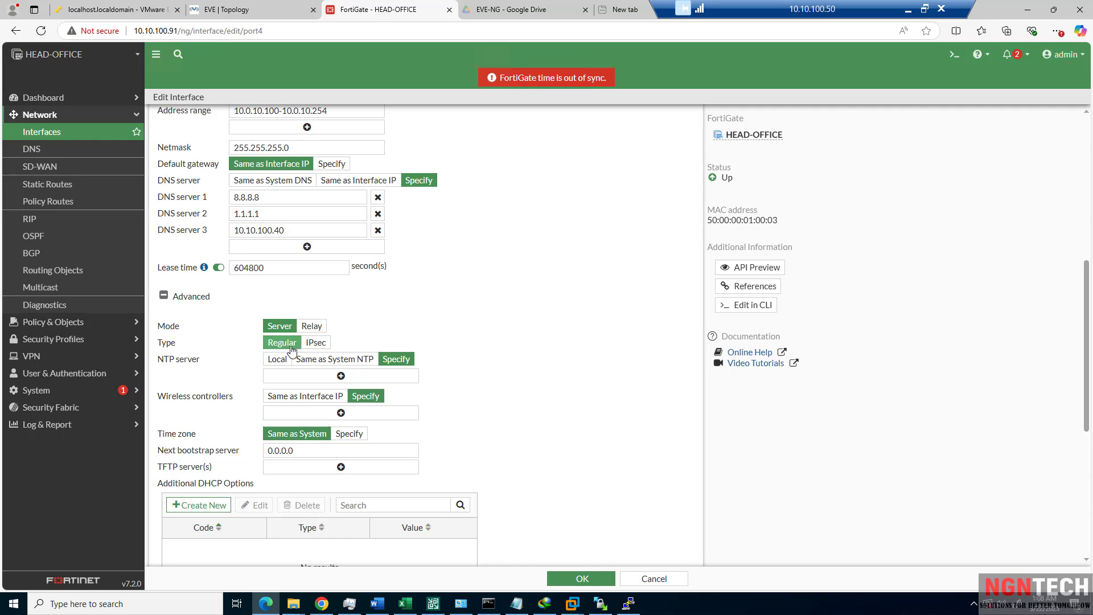
{"action": "left_click", "coordinate": [320, 344]}
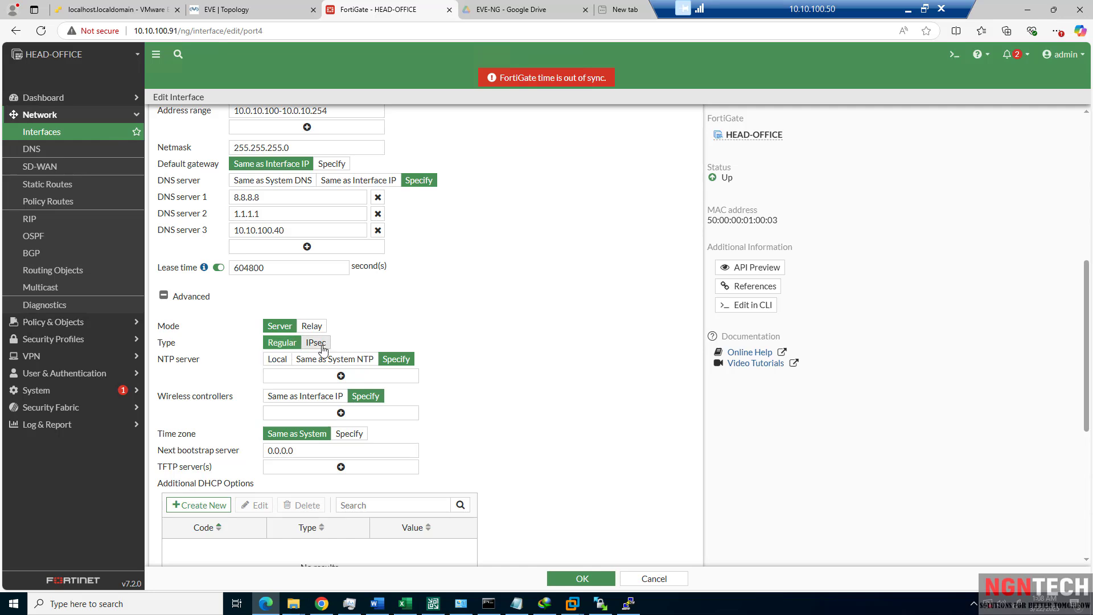
{"action": "left_click", "coordinate": [282, 343]}
Try the local, system and specify NTP server choices, leaving it on Specify.
{"action": "triple_click", "coordinate": [174, 362]}
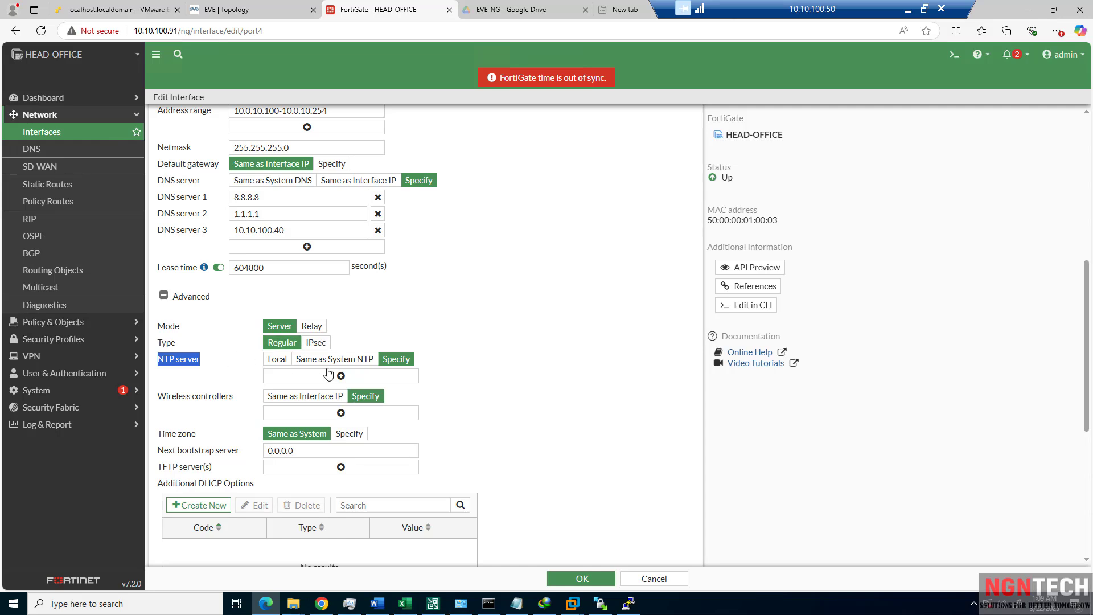
{"action": "left_click", "coordinate": [278, 360]}
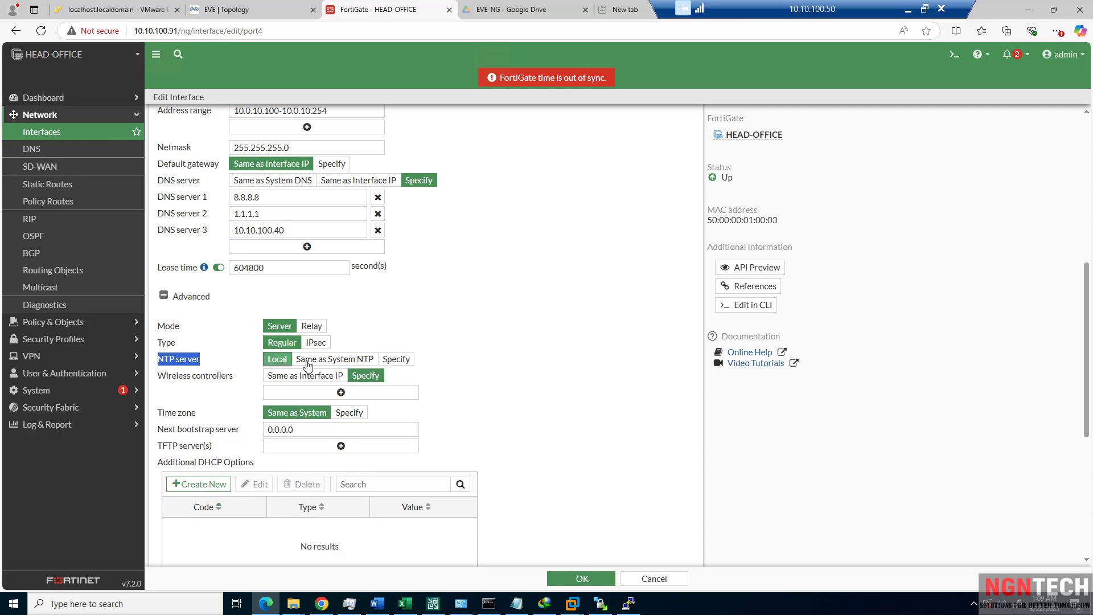
{"action": "left_click", "coordinate": [340, 364]}
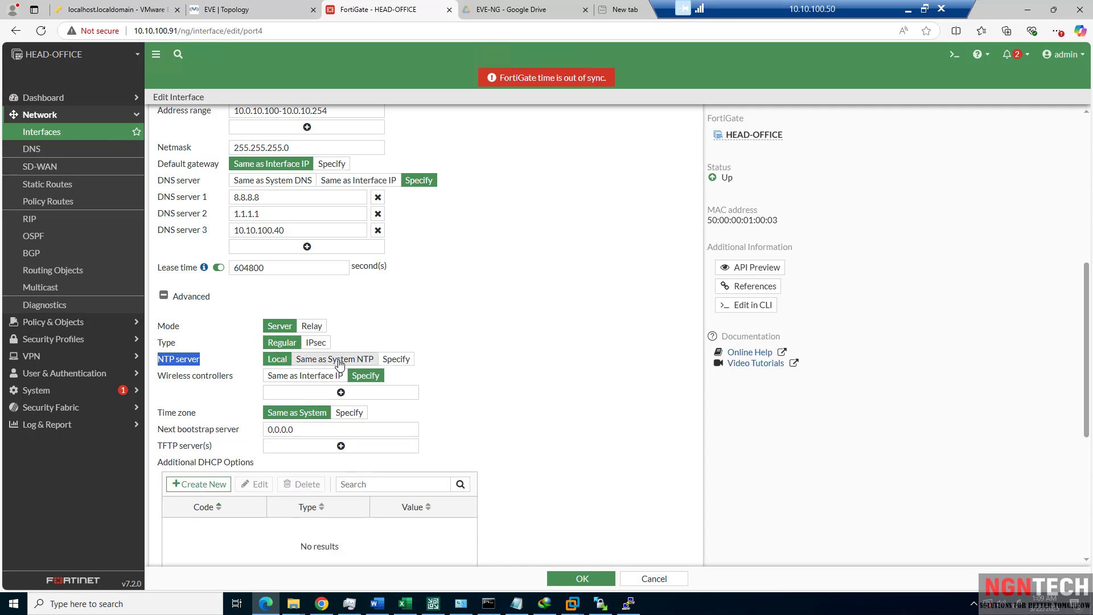
{"action": "left_click", "coordinate": [398, 361]}
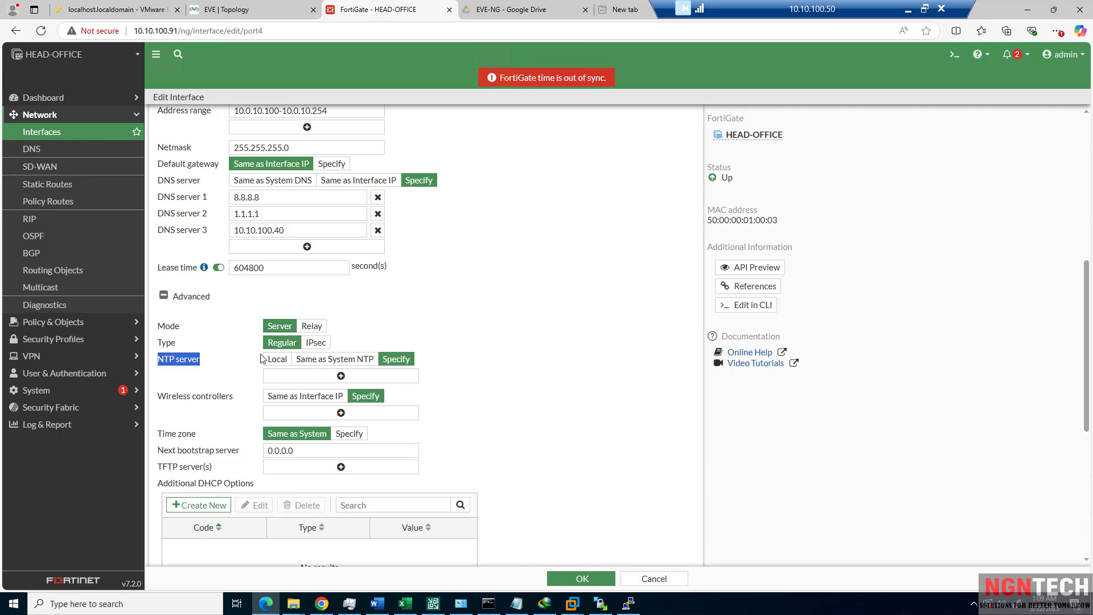
{"action": "left_click", "coordinate": [277, 360]}
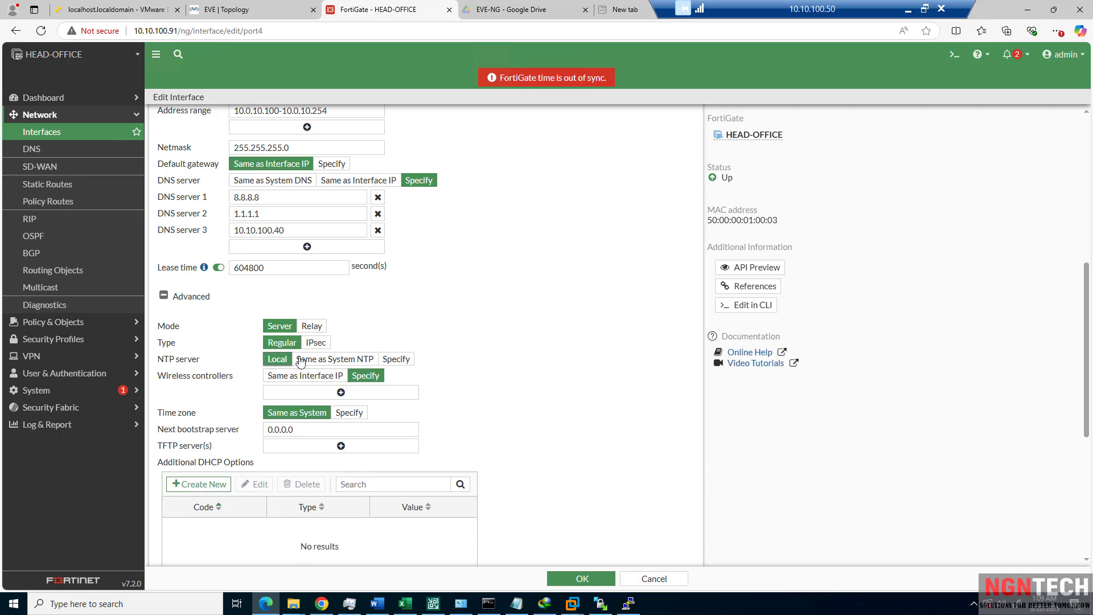
{"action": "left_click", "coordinate": [383, 361]}
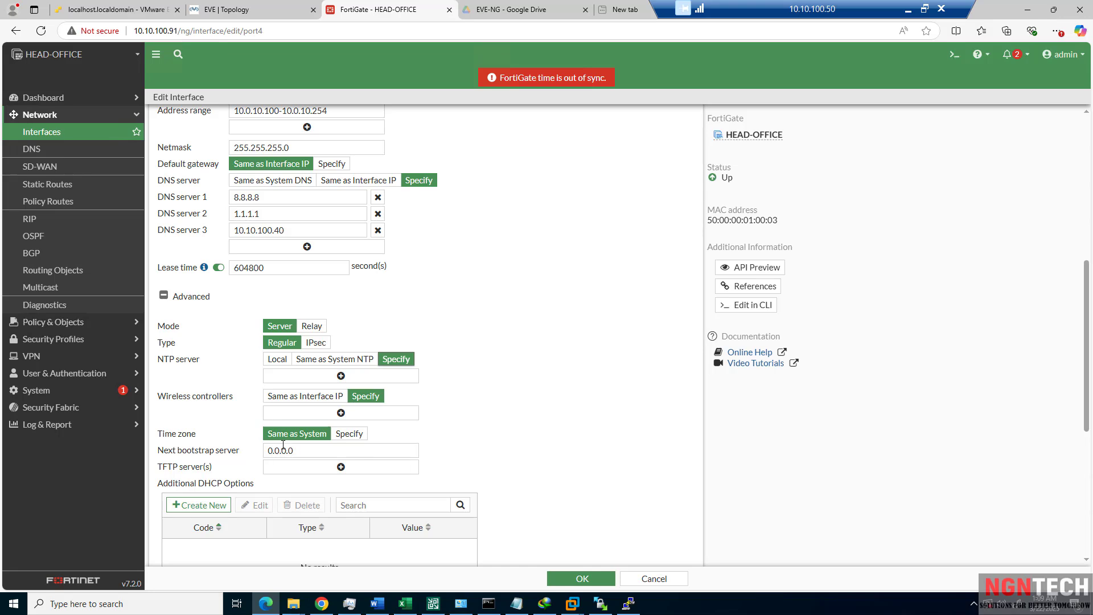
{"action": "scroll", "coordinate": [282, 450], "scroll_direction": "down", "scroll_amount": 2}
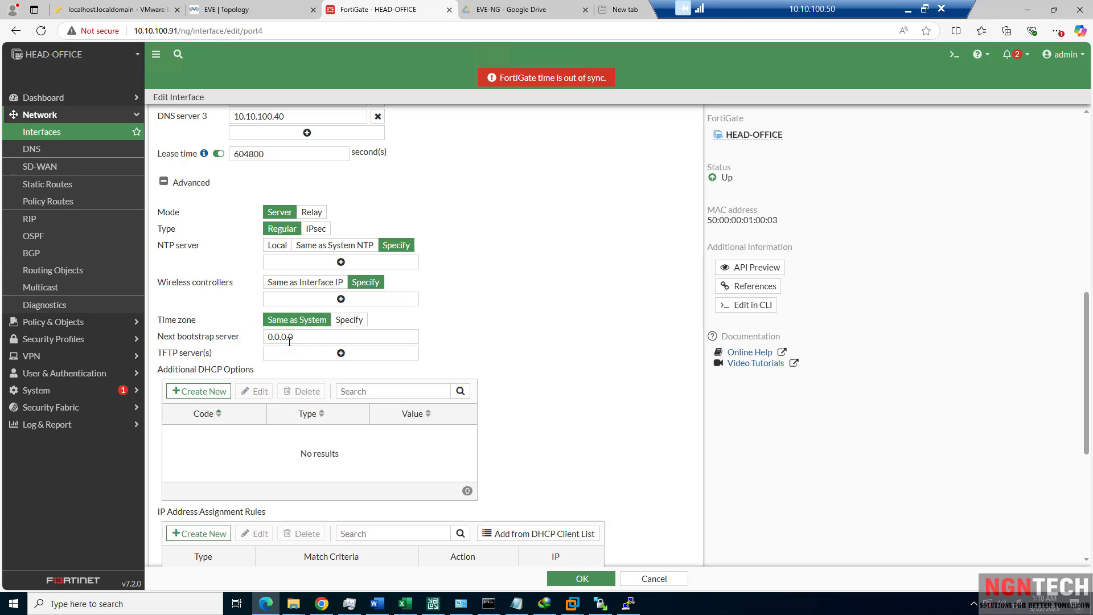
{"action": "left_click_drag", "start_coordinate": [312, 341], "coordinate": [273, 336]}
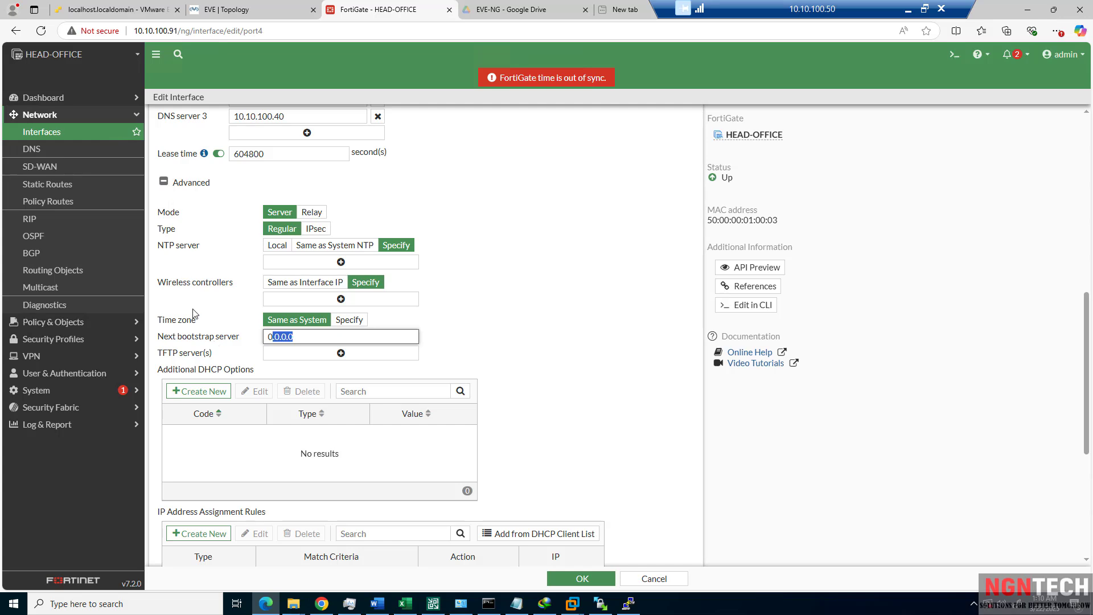
{"action": "left_click", "coordinate": [164, 182]}
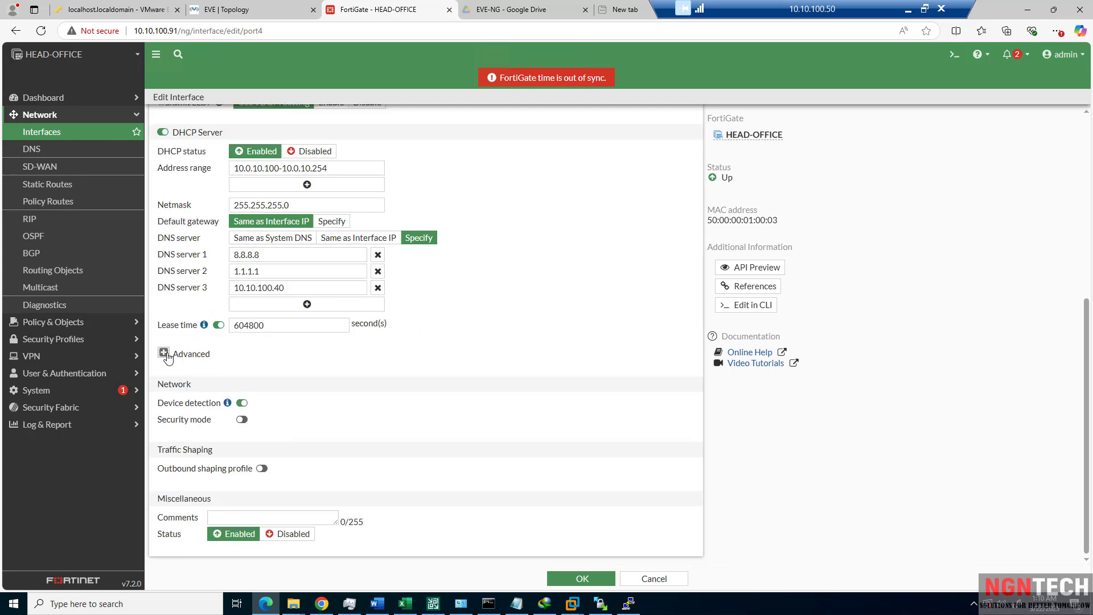
{"action": "left_click", "coordinate": [164, 354]}
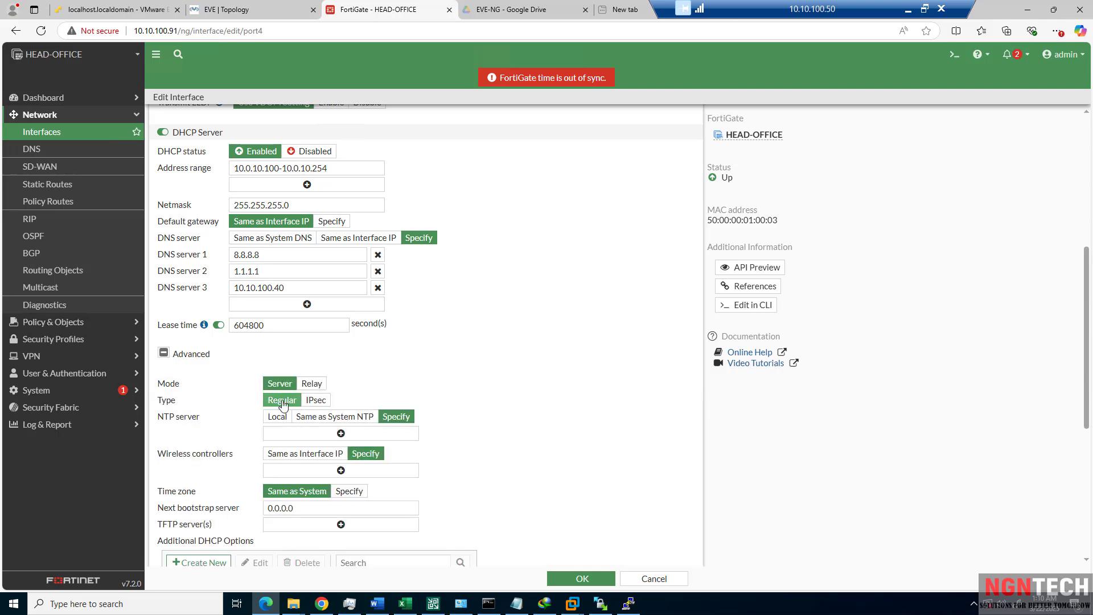
{"action": "scroll", "coordinate": [279, 409], "scroll_direction": "down", "scroll_amount": 1}
{"action": "scroll", "coordinate": [279, 409], "scroll_direction": "down", "scroll_amount": 1}
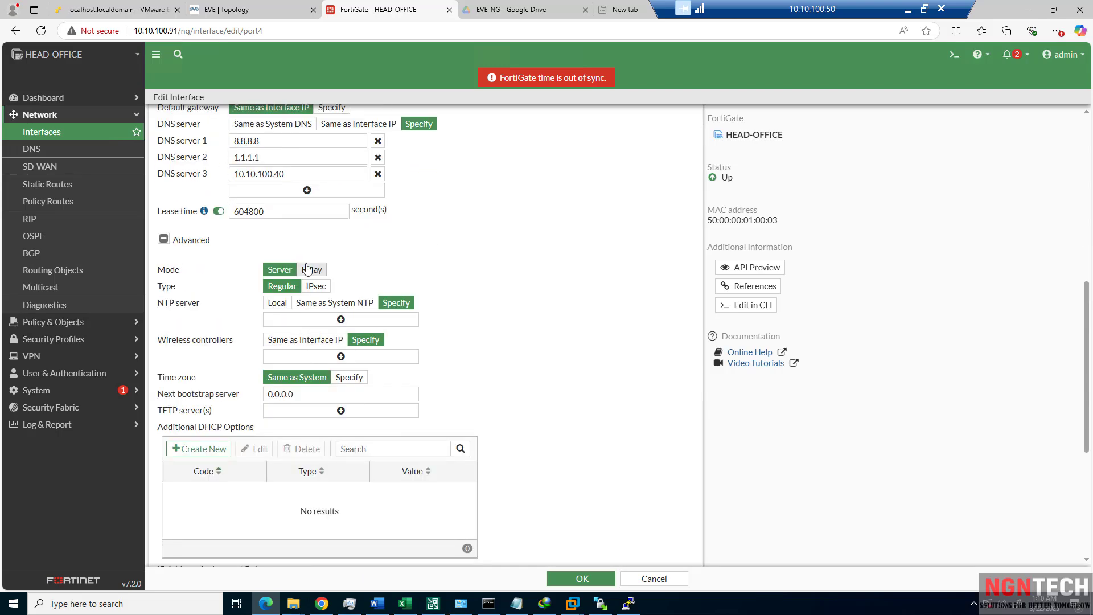
{"action": "scroll", "coordinate": [207, 341], "scroll_direction": "down", "scroll_amount": 3}
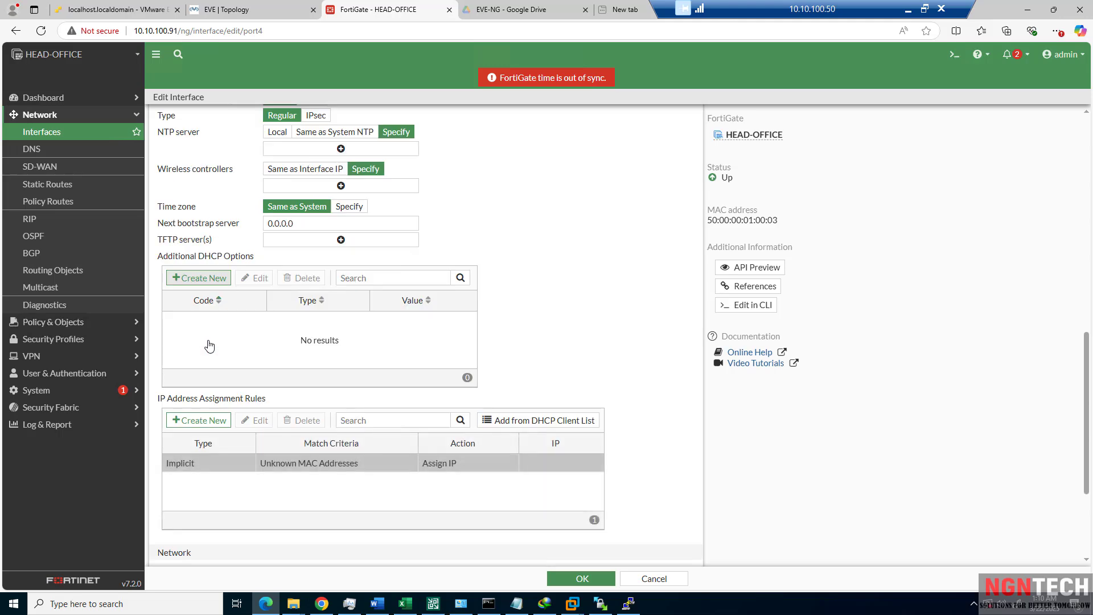
{"action": "scroll", "coordinate": [173, 216], "scroll_direction": "up", "scroll_amount": 1}
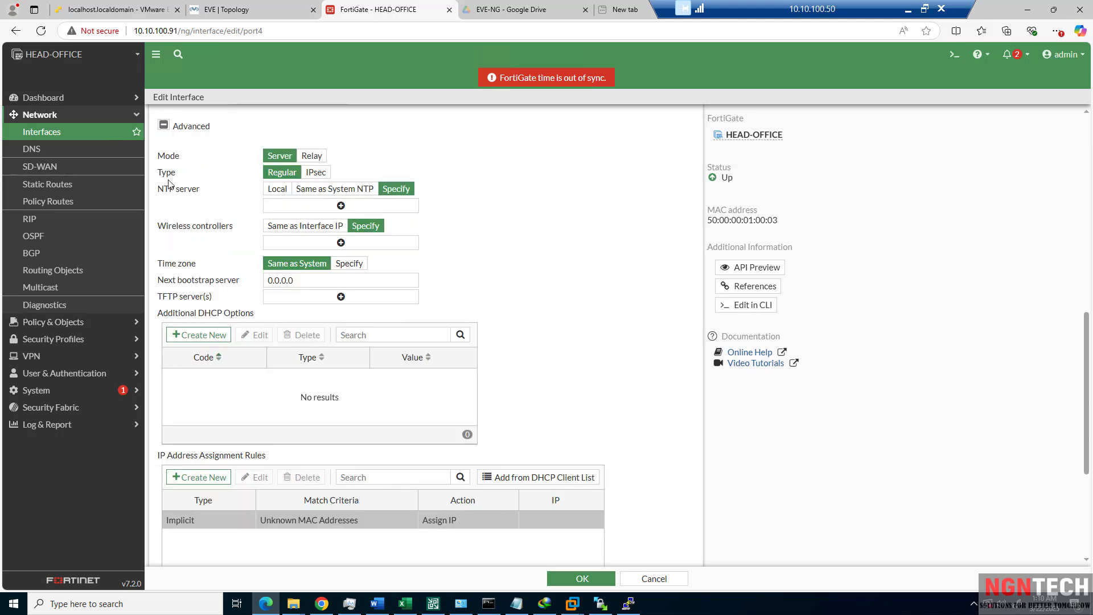
{"action": "left_click", "coordinate": [163, 126]}
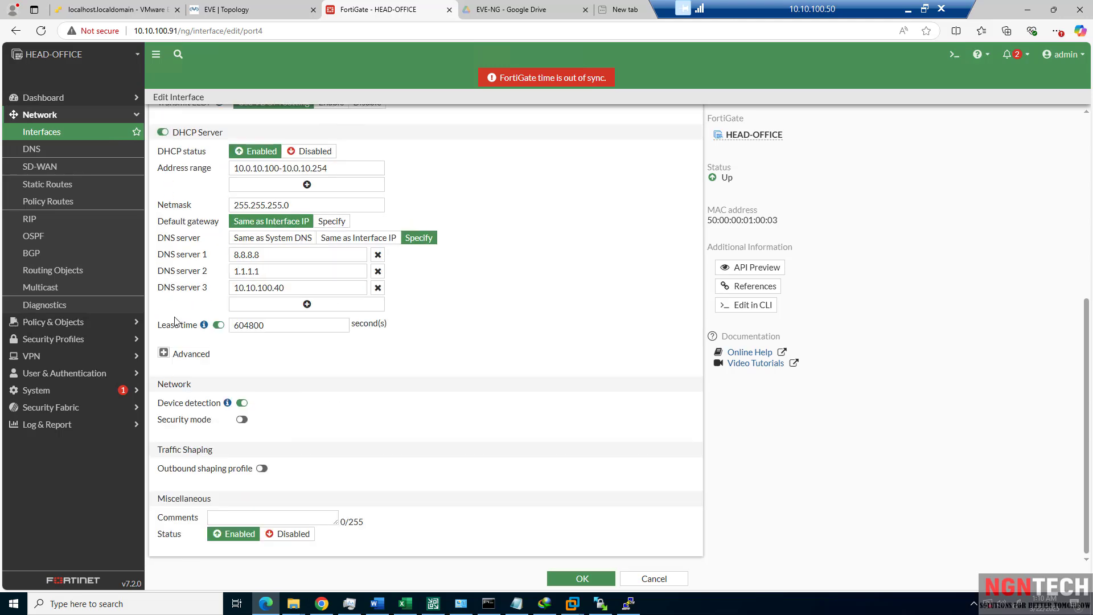
{"action": "left_click", "coordinate": [163, 353]}
{"action": "scroll", "coordinate": [175, 357], "scroll_direction": "down", "scroll_amount": 4}
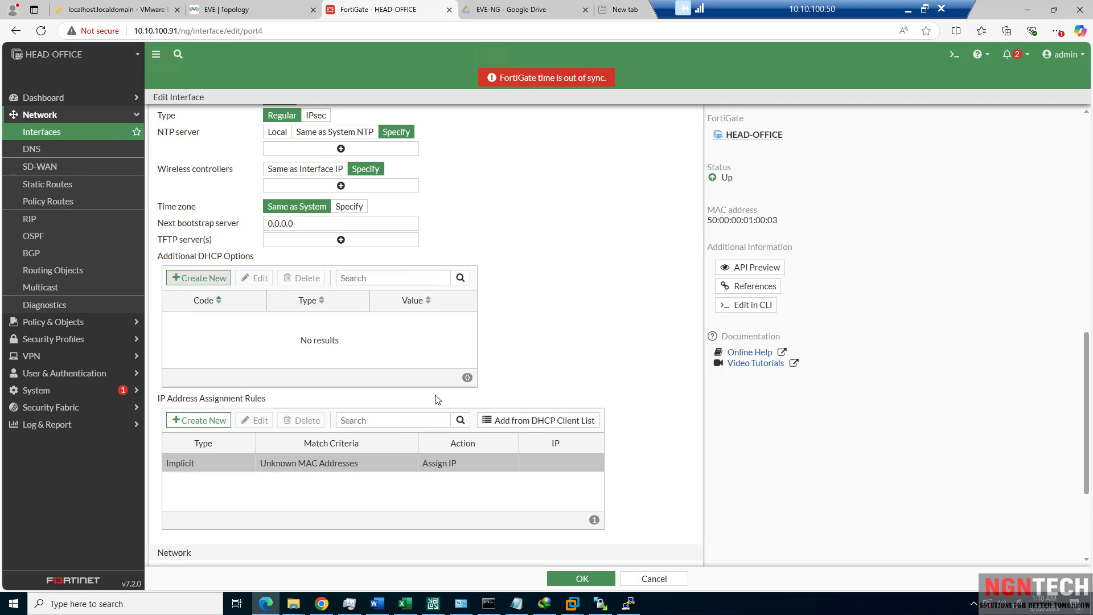
Enable security mode on port4 and view its Captive Portal mode choice.
{"action": "scroll", "coordinate": [206, 495], "scroll_direction": "down", "scroll_amount": 3}
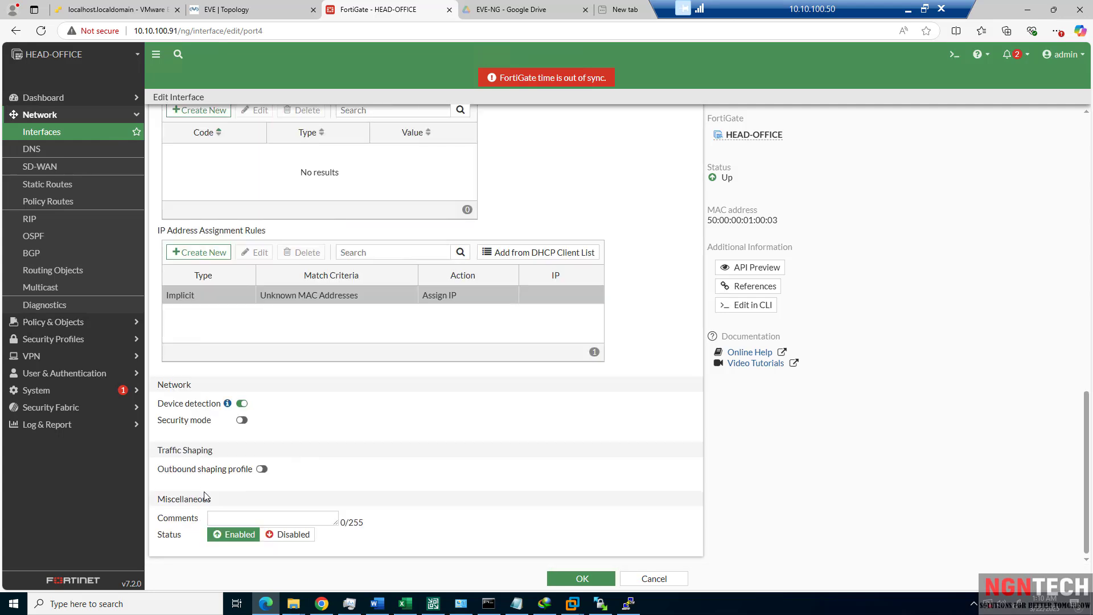
{"action": "left_click", "coordinate": [242, 420]}
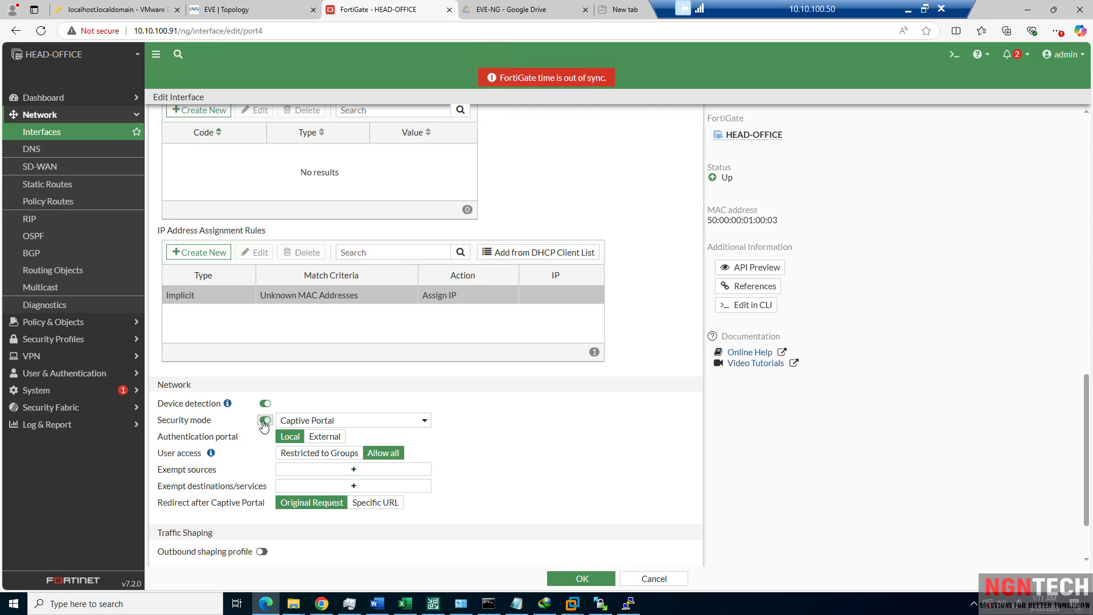
{"action": "left_click", "coordinate": [322, 423]}
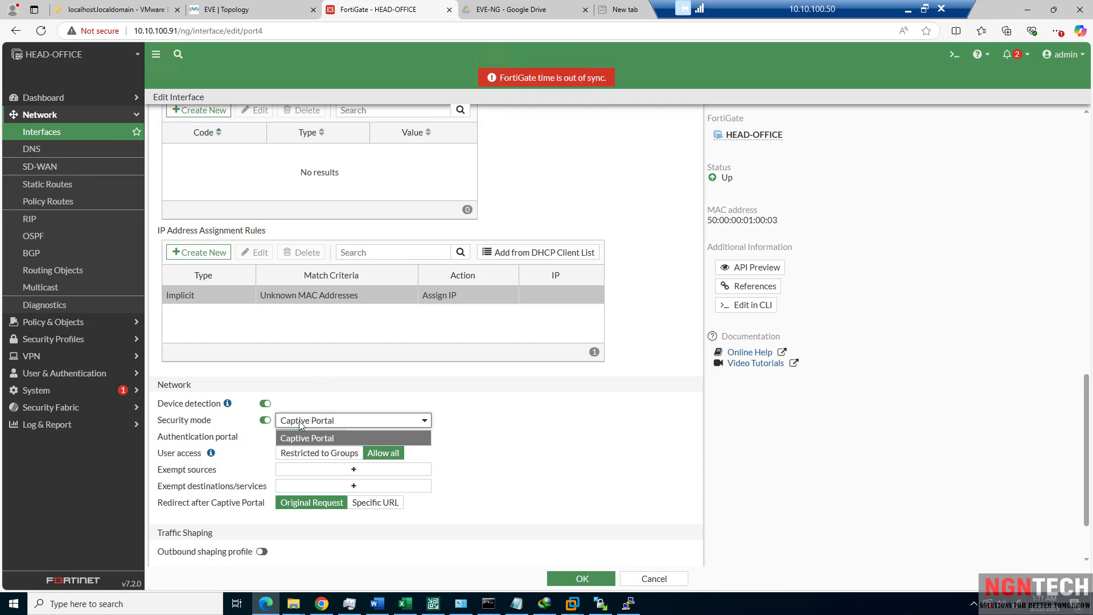
Turn port4's security mode back off.
{"action": "left_click", "coordinate": [265, 420]}
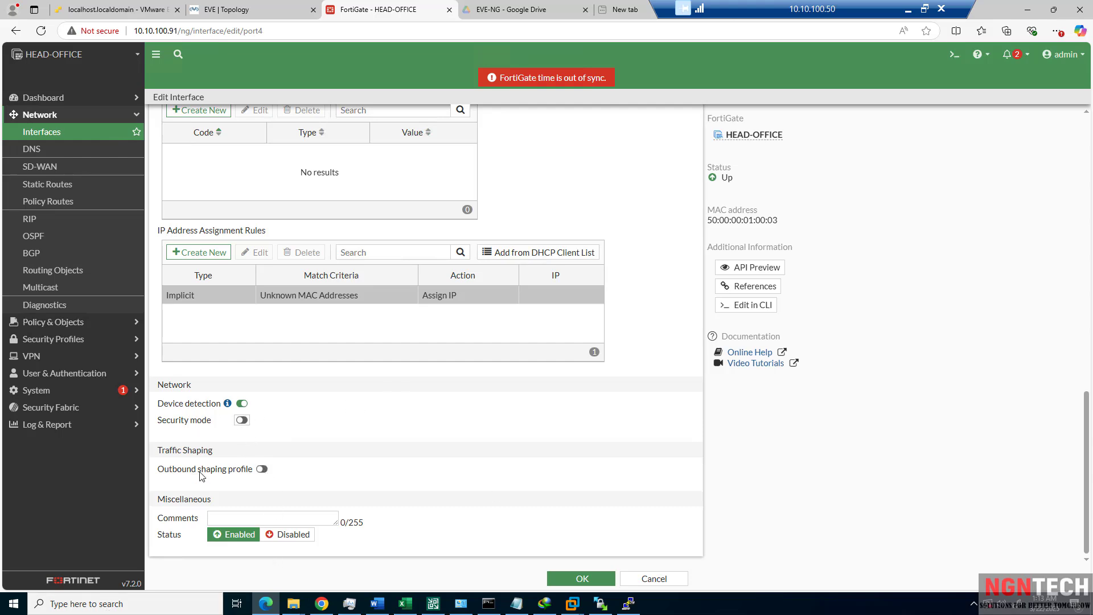
{"action": "left_click_drag", "start_coordinate": [158, 450], "coordinate": [255, 473]}
{"action": "left_click", "coordinate": [260, 470]}
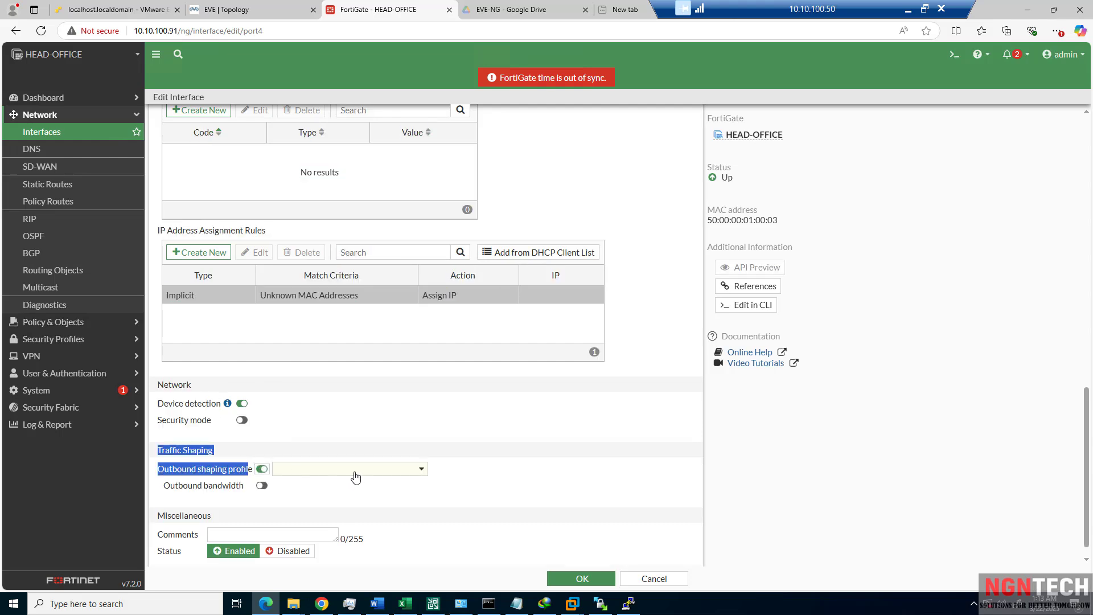
Enable the outbound shaping profile on port4, whose profile list has no entries.
{"action": "left_click", "coordinate": [468, 427]}
{"action": "left_click", "coordinate": [386, 475]}
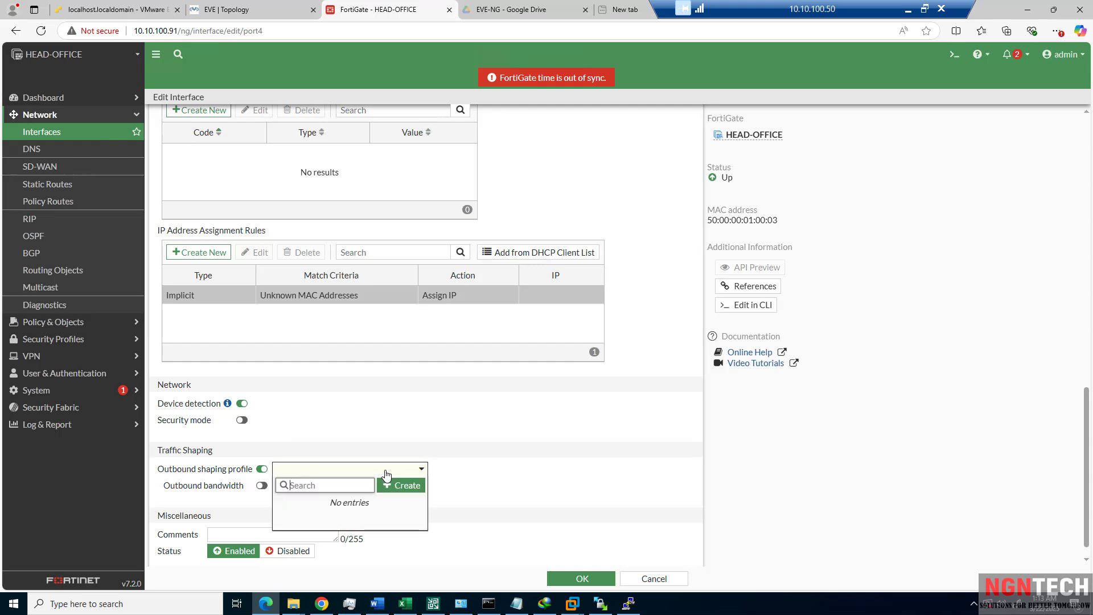
{"action": "left_click", "coordinate": [404, 436]}
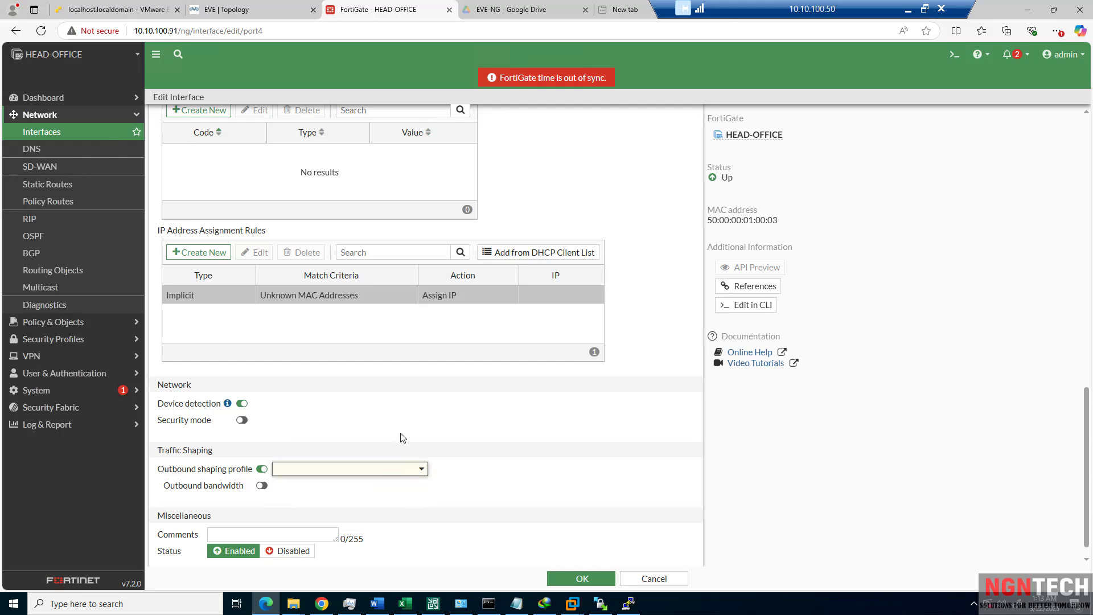
{"action": "left_click", "coordinate": [261, 469]}
{"action": "left_click", "coordinate": [261, 469]}
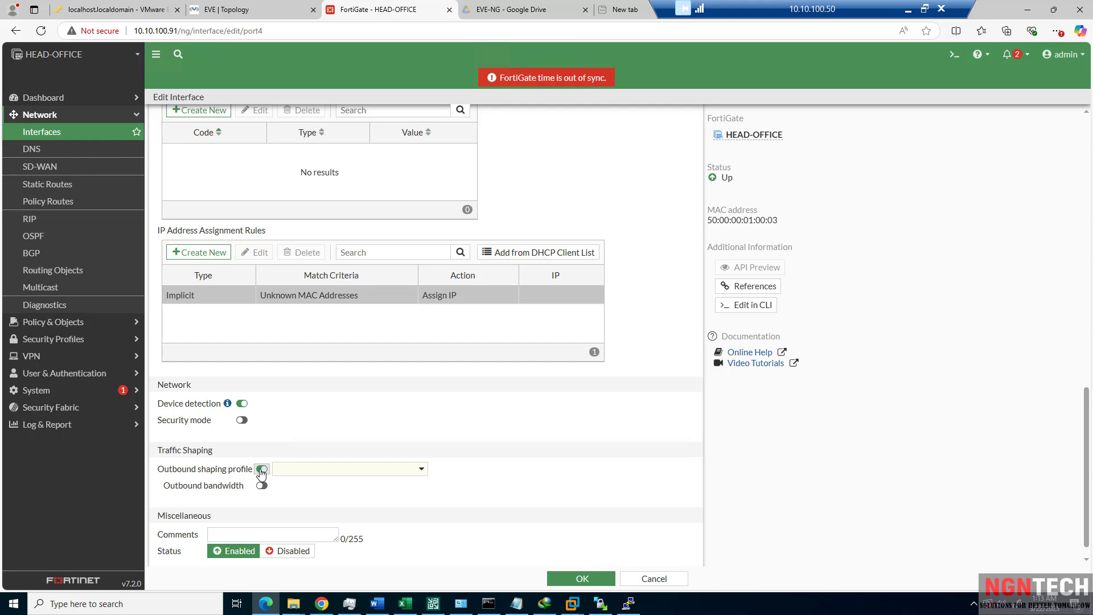
Browse the Security Profiles, System, Policy & Objects and Dashboard sidebar menus.
{"action": "left_click", "coordinate": [72, 339]}
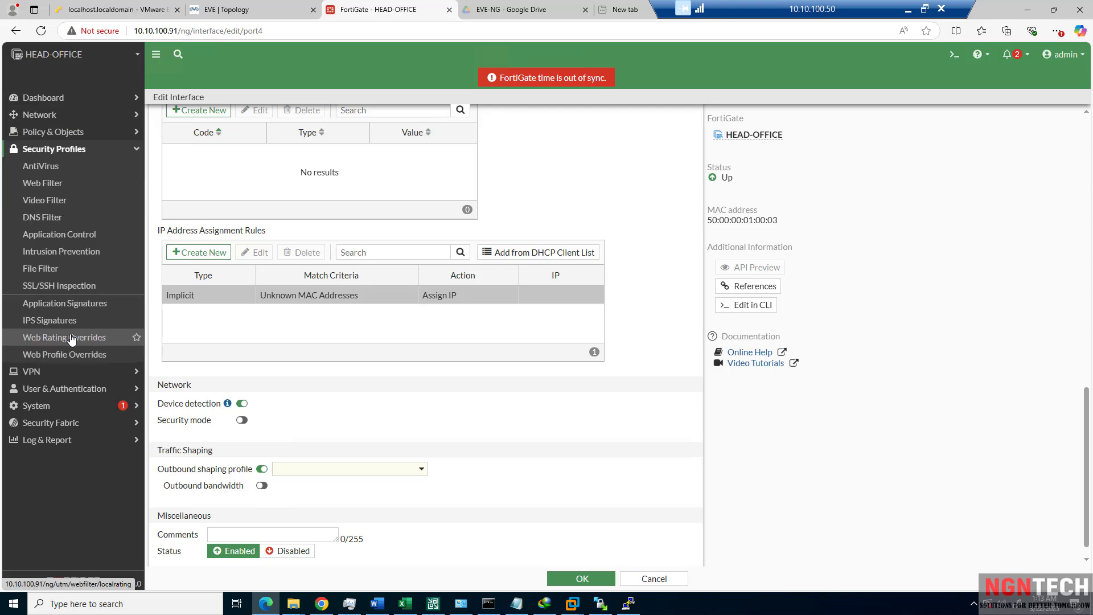
{"action": "left_click", "coordinate": [61, 406]}
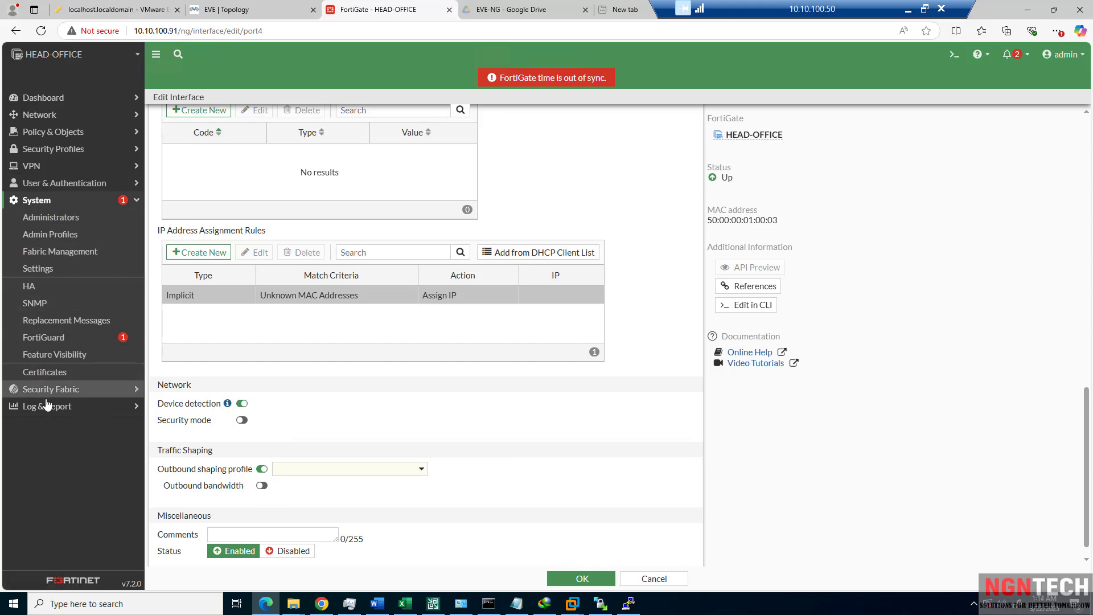
{"action": "left_click", "coordinate": [51, 150]}
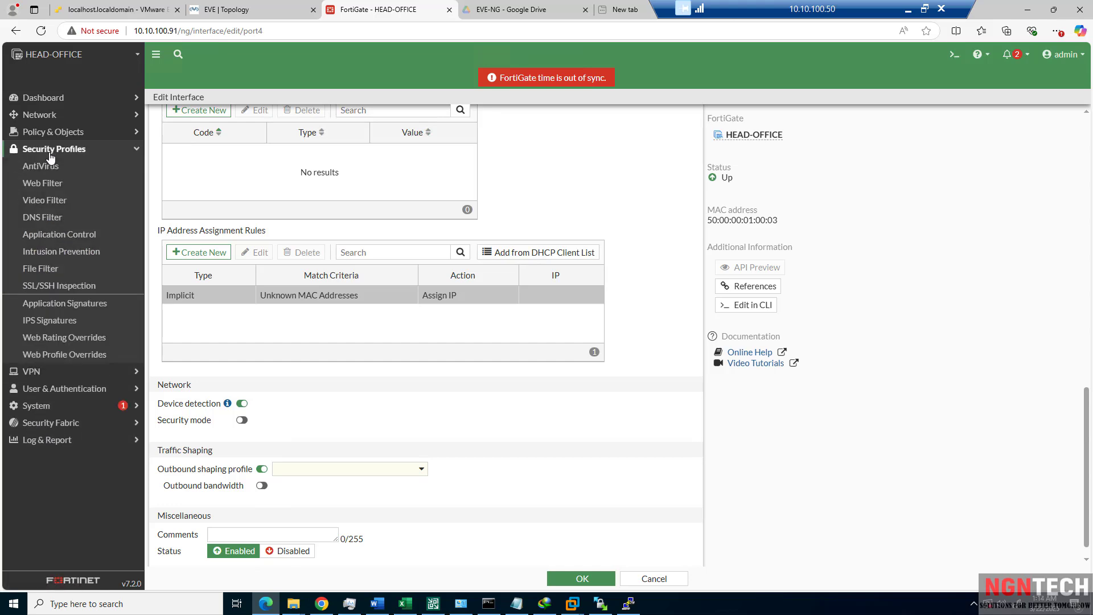
{"action": "left_click", "coordinate": [51, 148]}
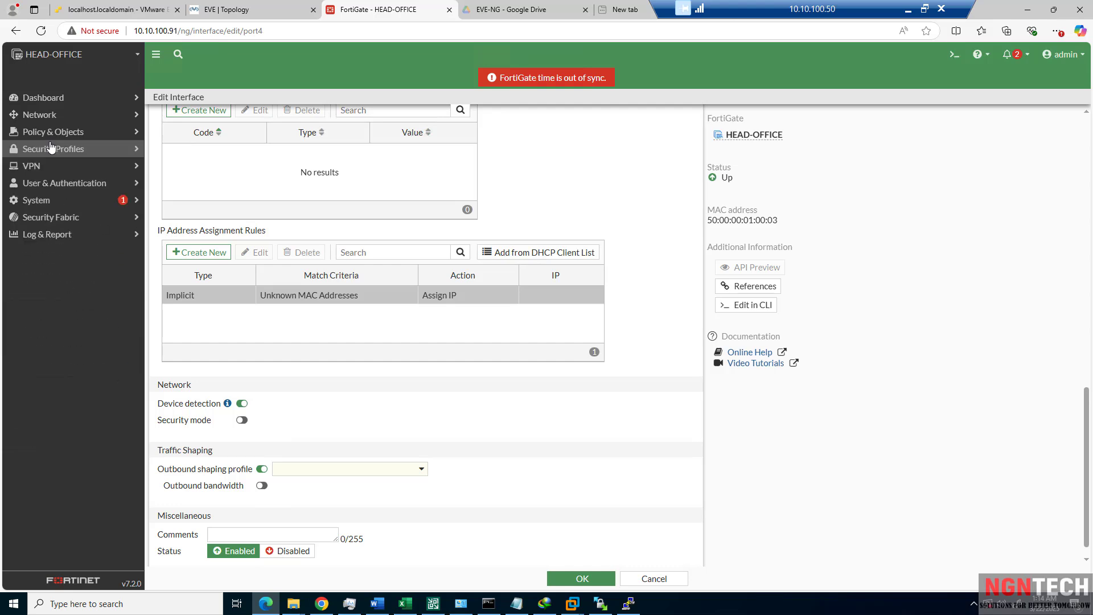
{"action": "left_click", "coordinate": [53, 135]}
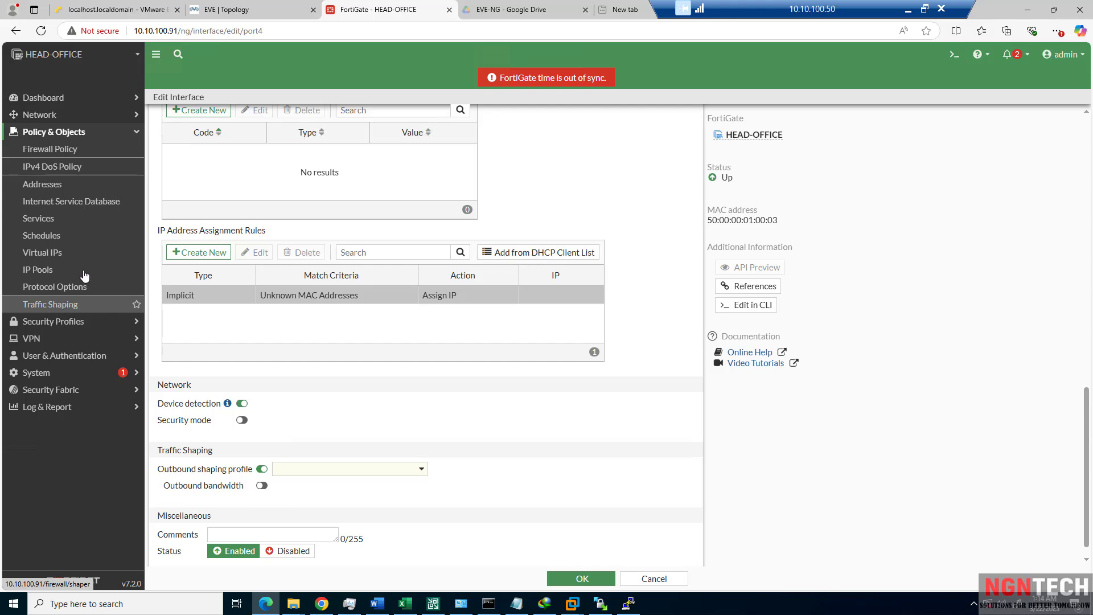
{"action": "left_click", "coordinate": [63, 104]}
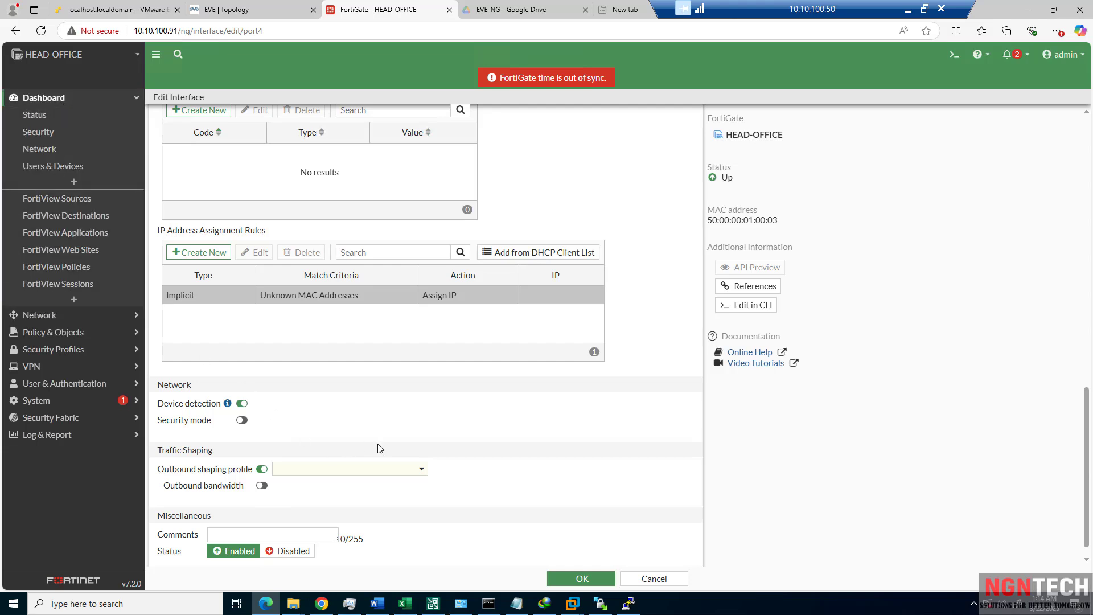
Disable outbound shaping, save port4's settings with OK, and return to the EVE-NG topology.
{"action": "scroll", "coordinate": [369, 447], "scroll_direction": "down", "scroll_amount": 1}
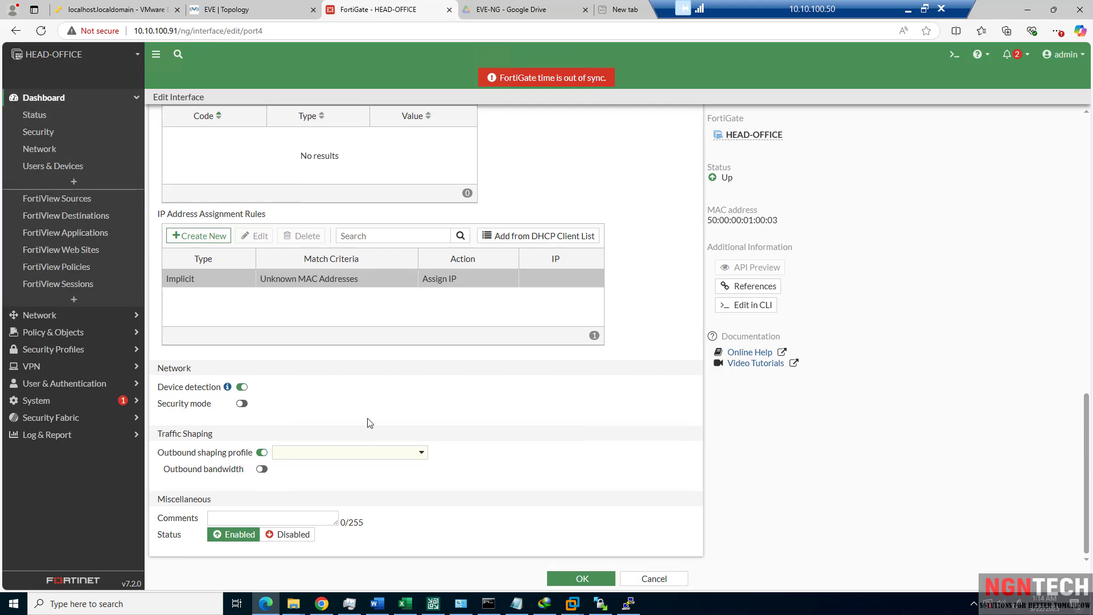
{"action": "left_click", "coordinate": [262, 453]}
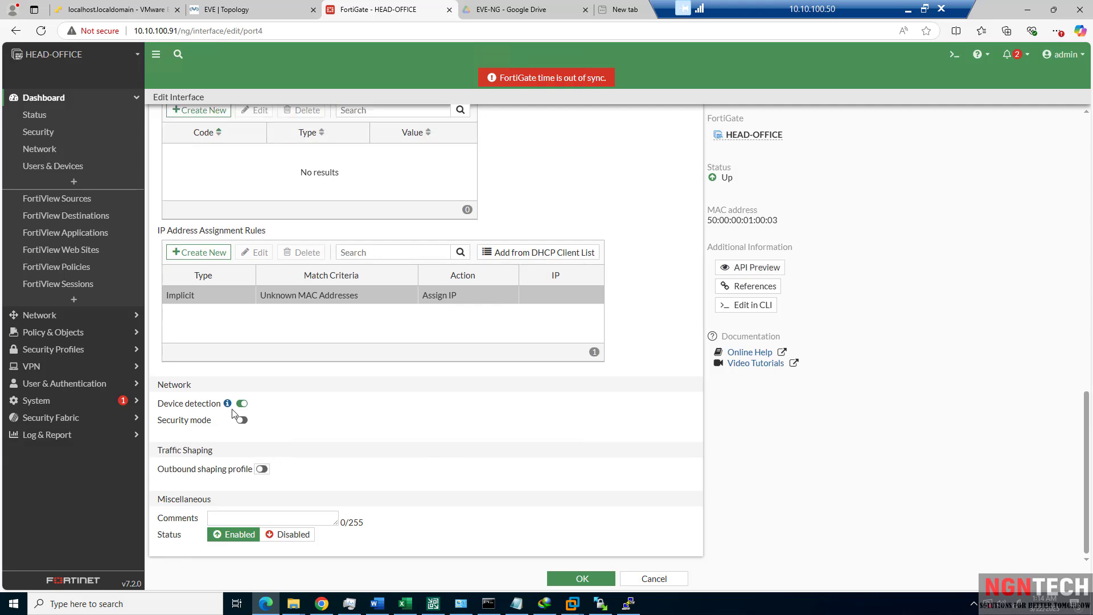
{"action": "left_click", "coordinate": [573, 578]}
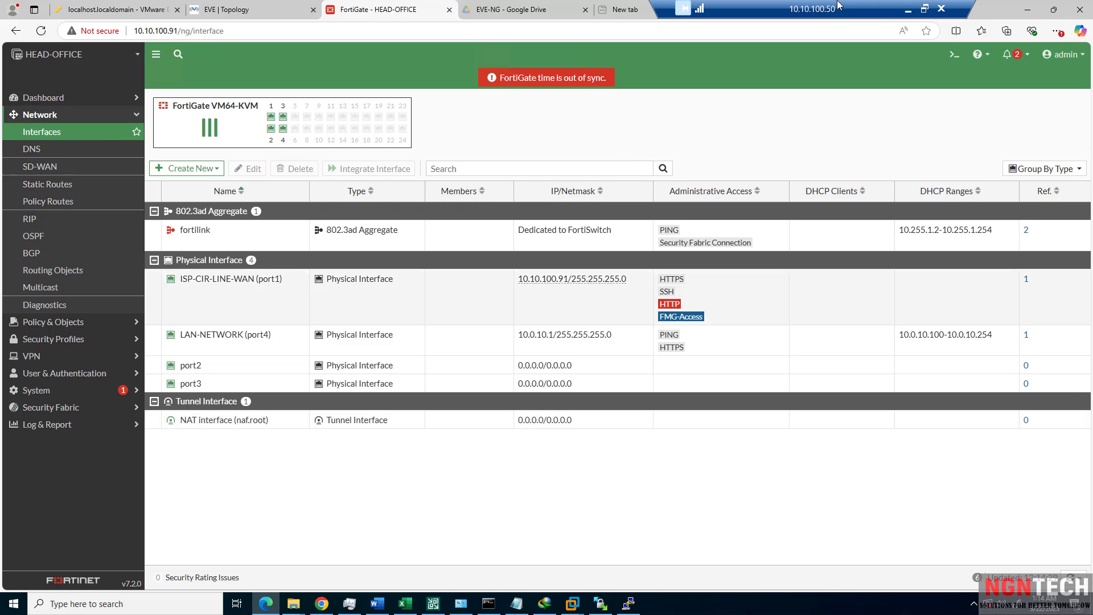
{"action": "left_click", "coordinate": [251, 13]}
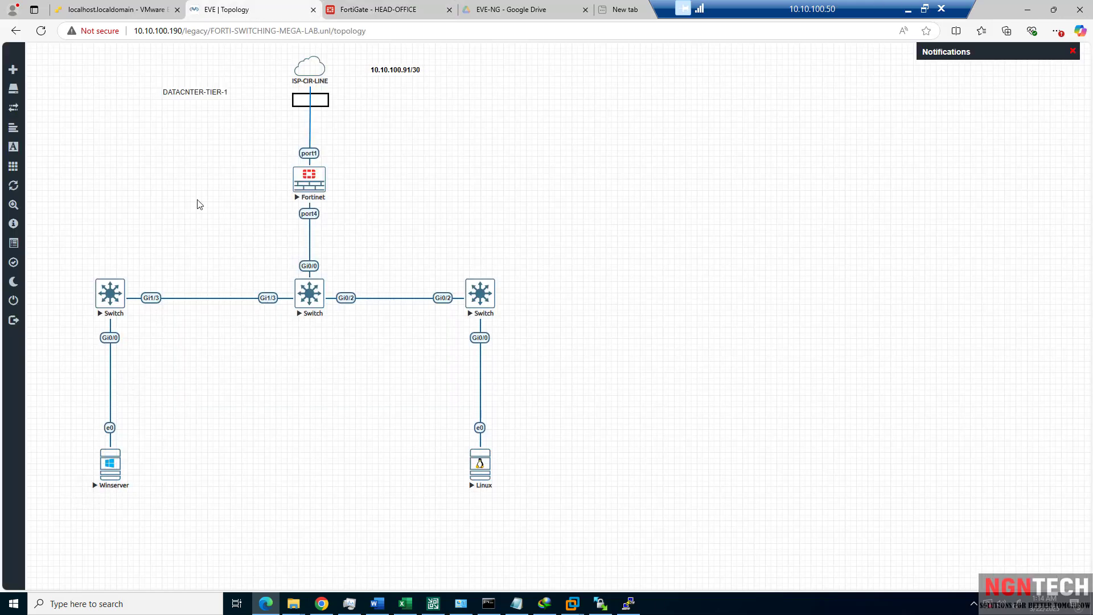
Open the Winserver console and sign in with the administrator password.
{"action": "left_click", "coordinate": [111, 469]}
{"action": "left_click", "coordinate": [592, 97]}
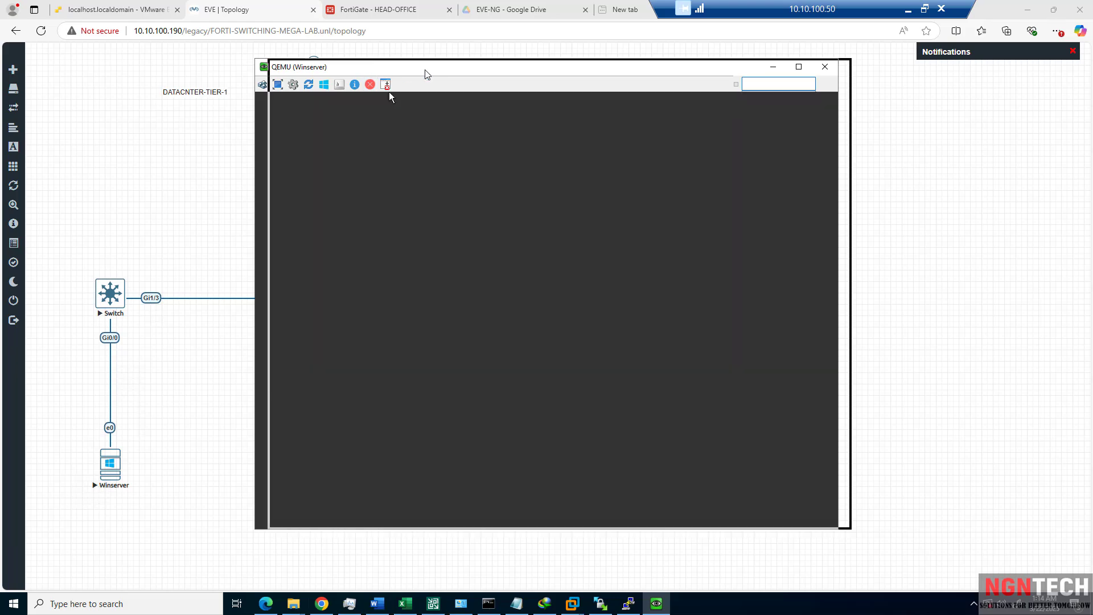
{"action": "left_click_drag", "start_coordinate": [427, 73], "coordinate": [586, 73]}
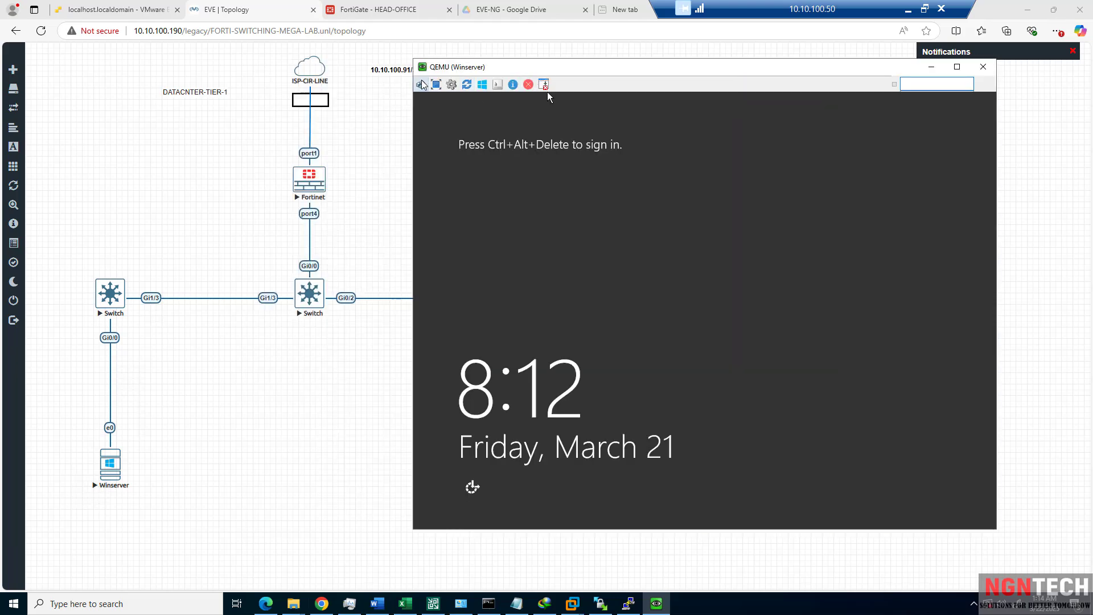
{"action": "left_click", "coordinate": [547, 88]}
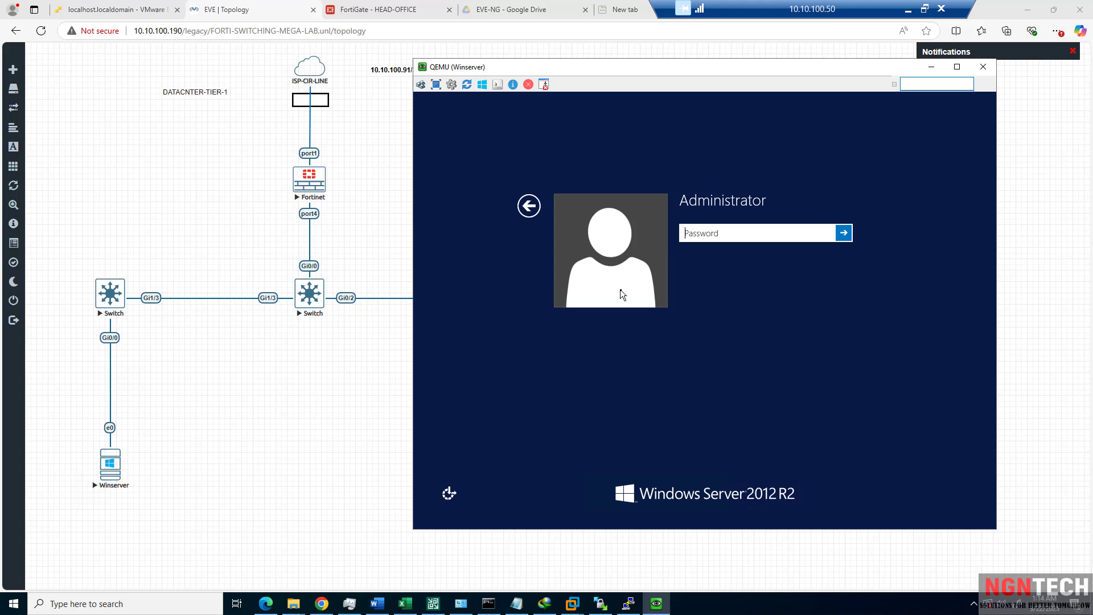
{"action": "type", "text": "•••••••"}
{"action": "key", "text": "Return"}
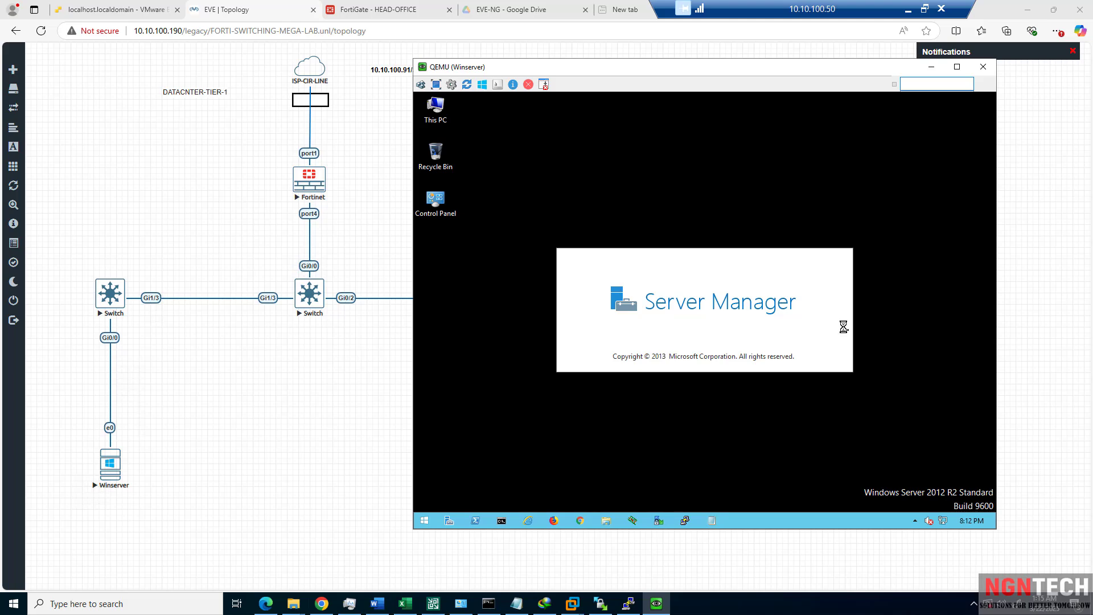
Bring the Winserver console back to the front and move Server Manager fully into view.
{"action": "left_click", "coordinate": [288, 365]}
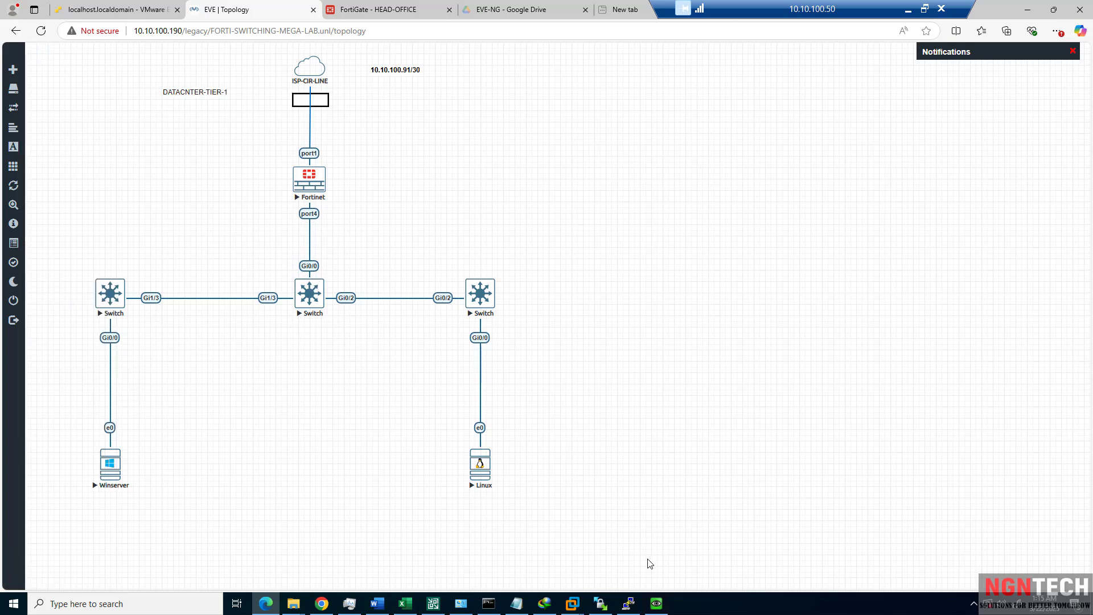
{"action": "left_click", "coordinate": [657, 603]}
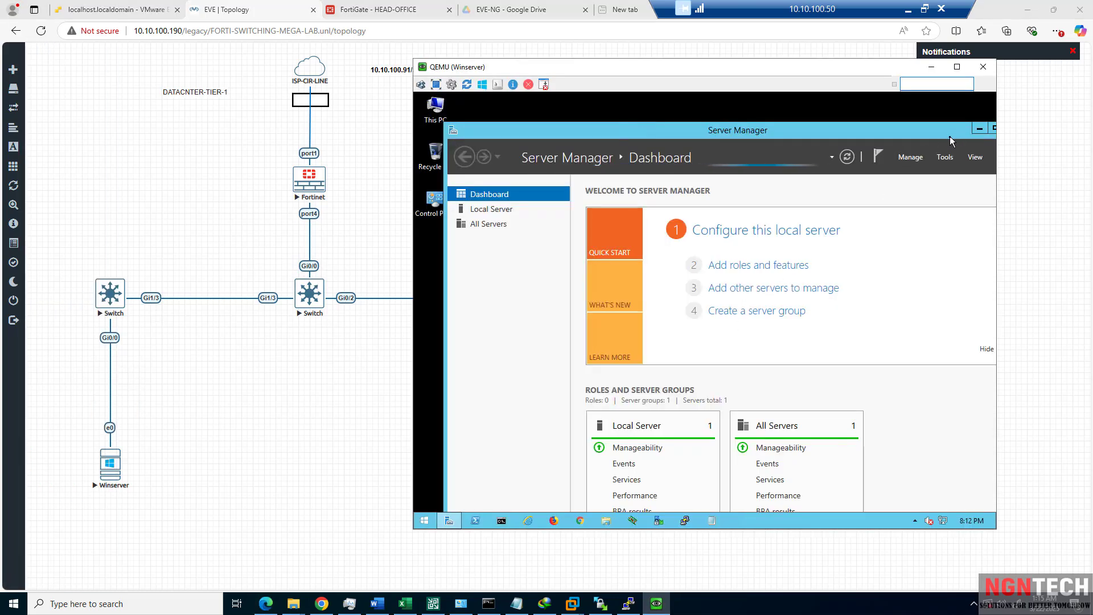
{"action": "left_click_drag", "start_coordinate": [938, 132], "coordinate": [835, 118]}
Minimize Server Manager and open the Network and Sharing Center from the tray.
{"action": "left_click", "coordinate": [877, 115]}
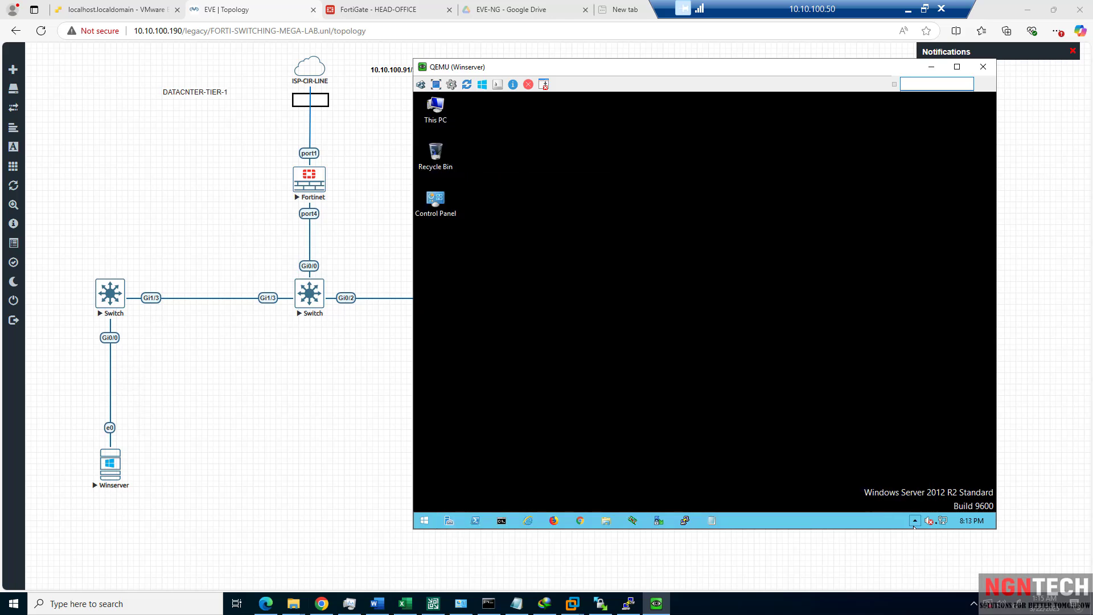
{"action": "right_click", "coordinate": [942, 520]}
{"action": "left_click", "coordinate": [940, 513]}
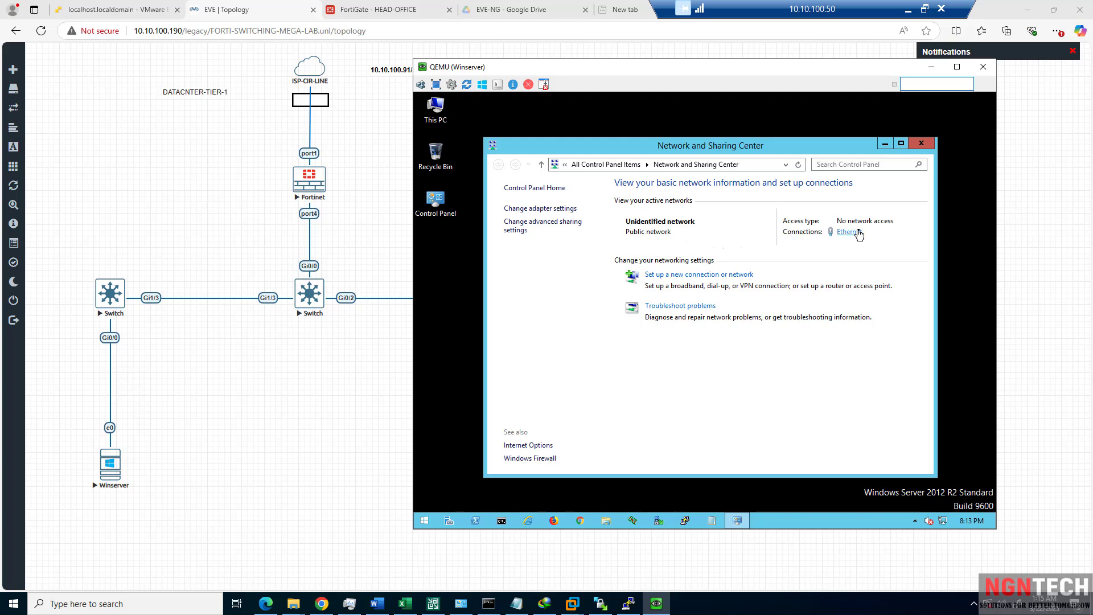
Check the Ethernet details (169.254.147.86, no network access), then return to the topology.
{"action": "left_click", "coordinate": [850, 233]}
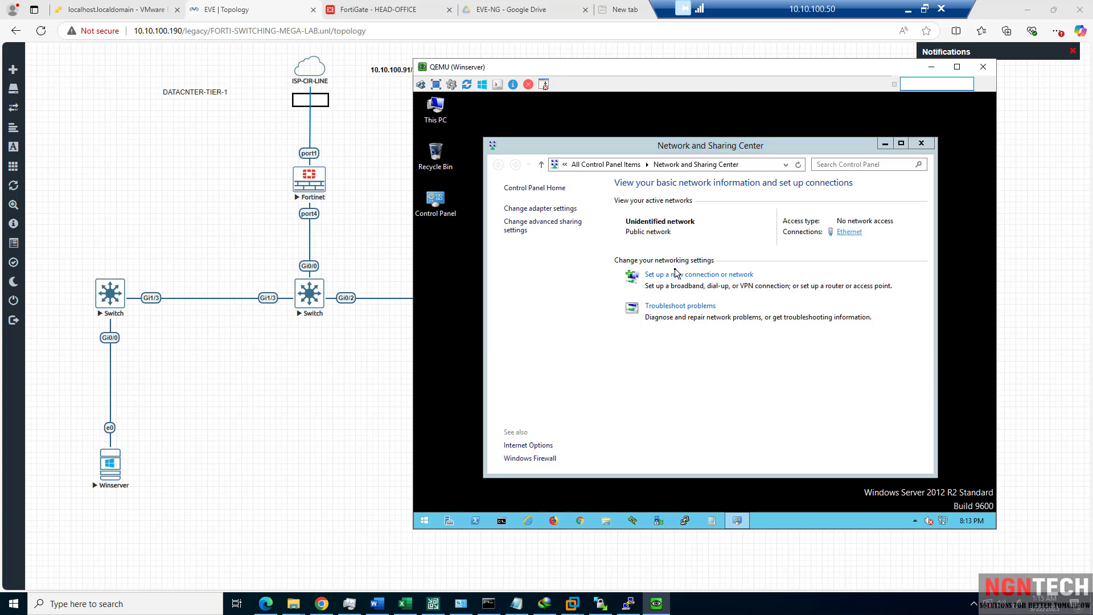
{"action": "left_click", "coordinate": [649, 298]}
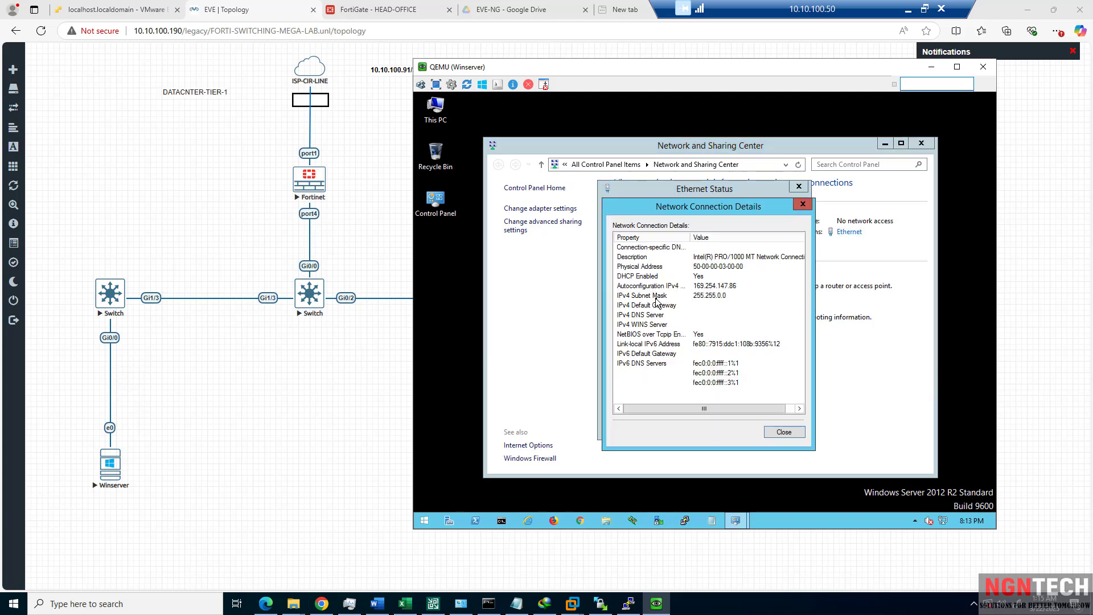
{"action": "left_click", "coordinate": [786, 435]}
{"action": "left_click", "coordinate": [781, 426]}
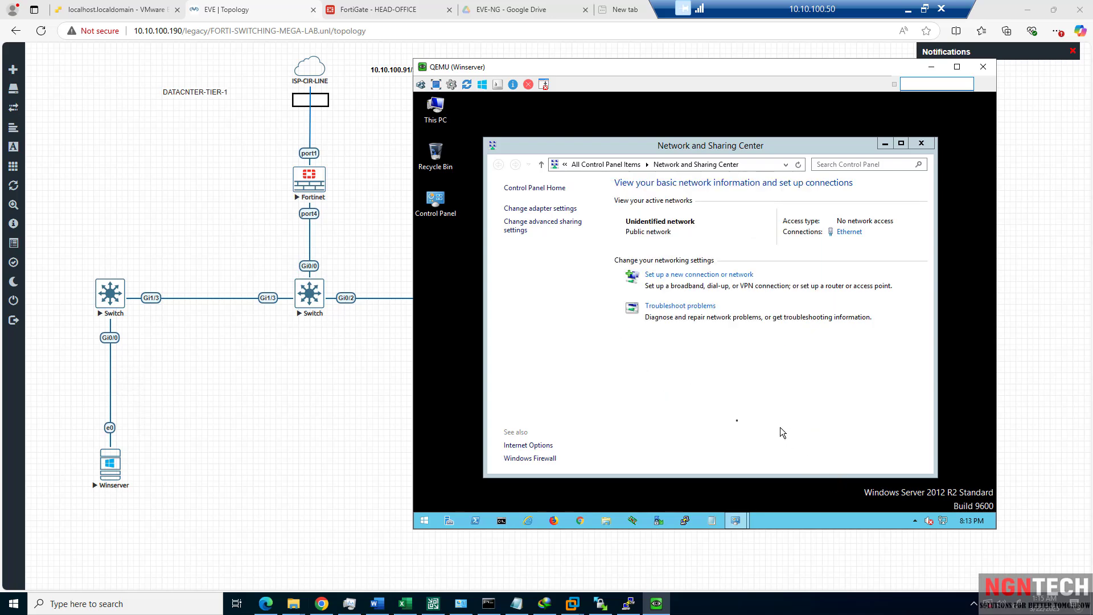
{"action": "left_click", "coordinate": [358, 386]}
Open a PuTTY telnet console to the middle switch and get a prompt.
{"action": "right_click", "coordinate": [310, 300]}
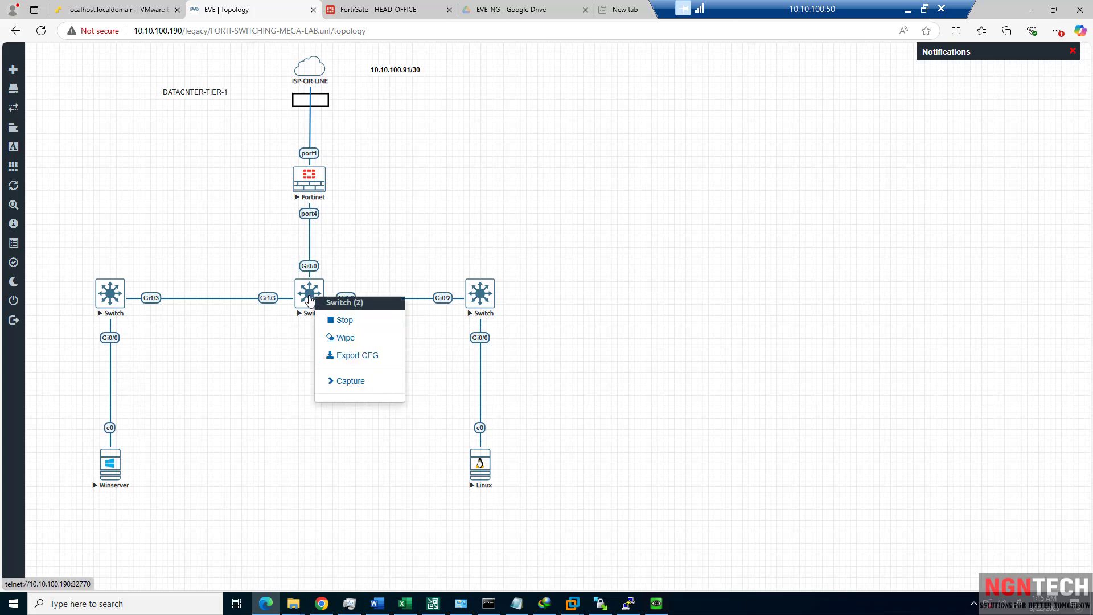
{"action": "left_click", "coordinate": [310, 300]}
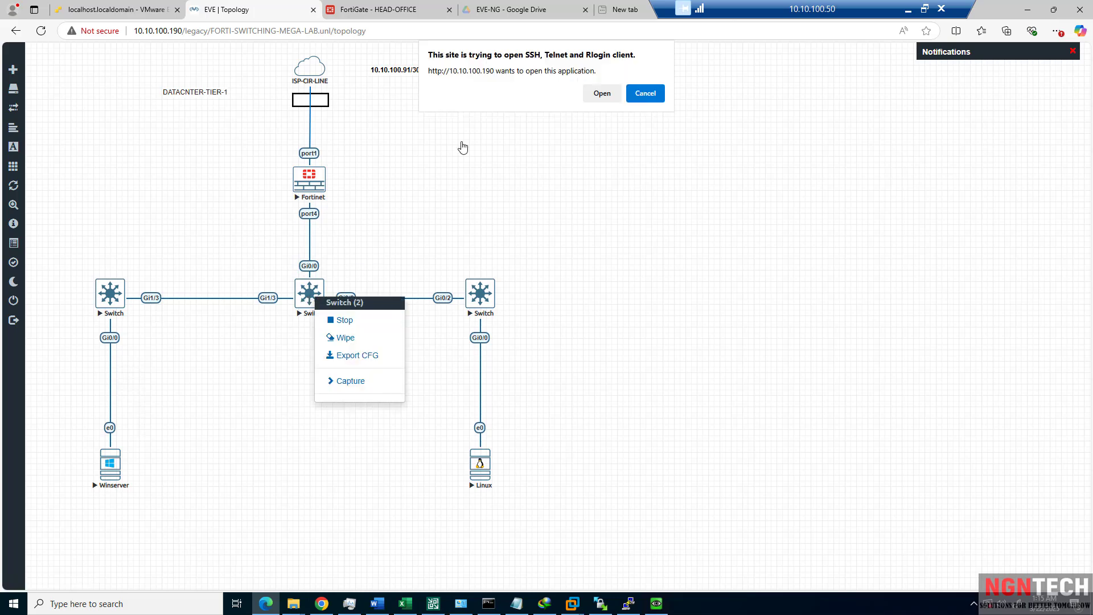
{"action": "left_click", "coordinate": [602, 93]}
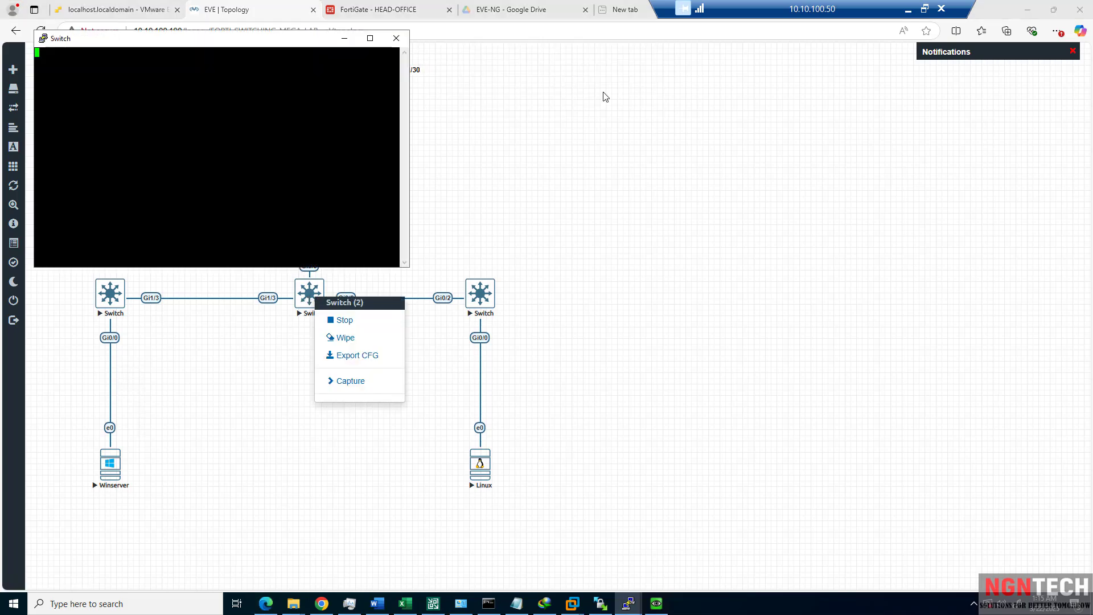
{"action": "left_click_drag", "start_coordinate": [180, 41], "coordinate": [738, 128]}
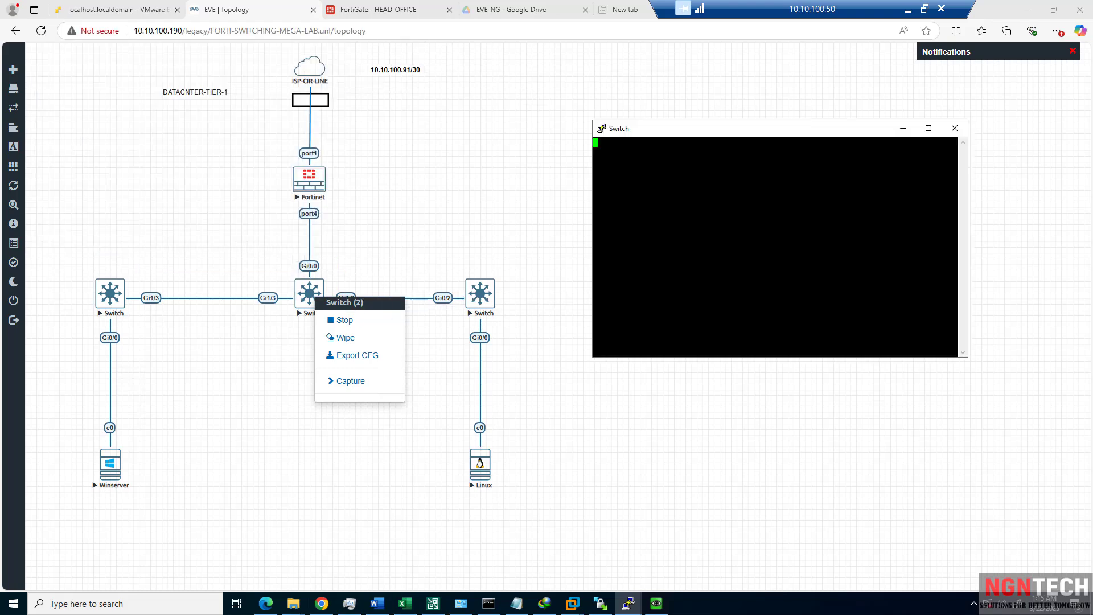
{"action": "key", "text": "Return"}
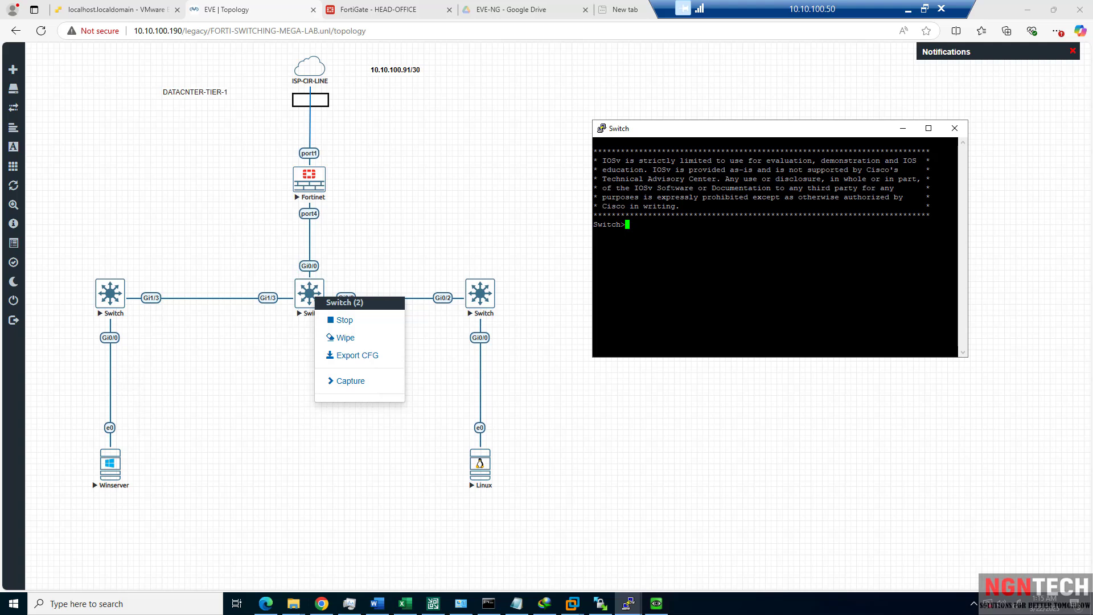
Set the middle switch's hostname to CORE-SWITCH via en, conf t, hostname, end.
{"action": "type", "text": "en"}
{"action": "key", "text": "Return"}
{"action": "type", "text": "conf t"}
{"action": "key", "text": "Return"}
{"action": "type", "text": "hps"}
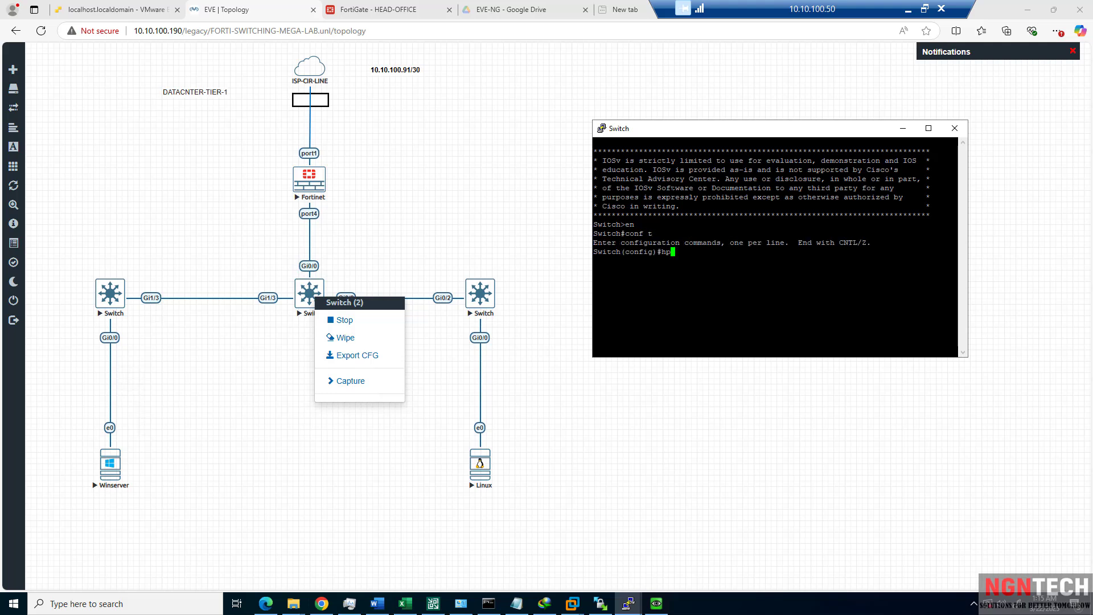
{"action": "key", "text": "Tab"}
{"action": "key", "text": "BackSpace"}
{"action": "key", "text": "BackSpace"}
{"action": "type", "text": "ot"}
{"action": "key", "text": "Tab"}
{"action": "key", "text": "BackSpace"}
{"action": "type", "text": "s"}
{"action": "key", "text": "Tab"}
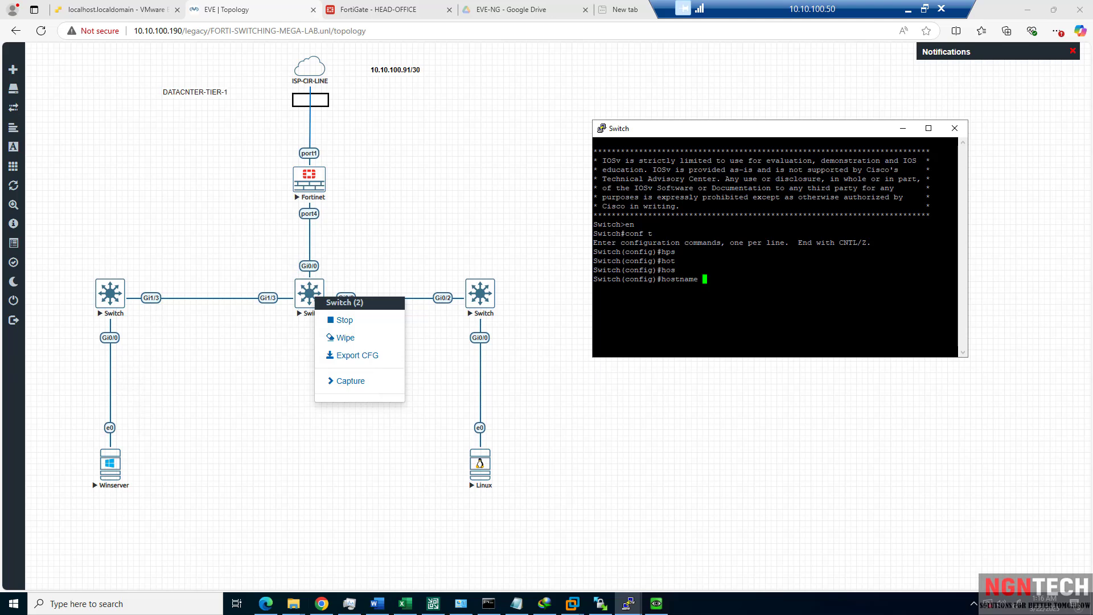
{"action": "type", "text": "CORE-SWITCH"}
{"action": "key", "text": "Return"}
{"action": "type", "text": "end"}
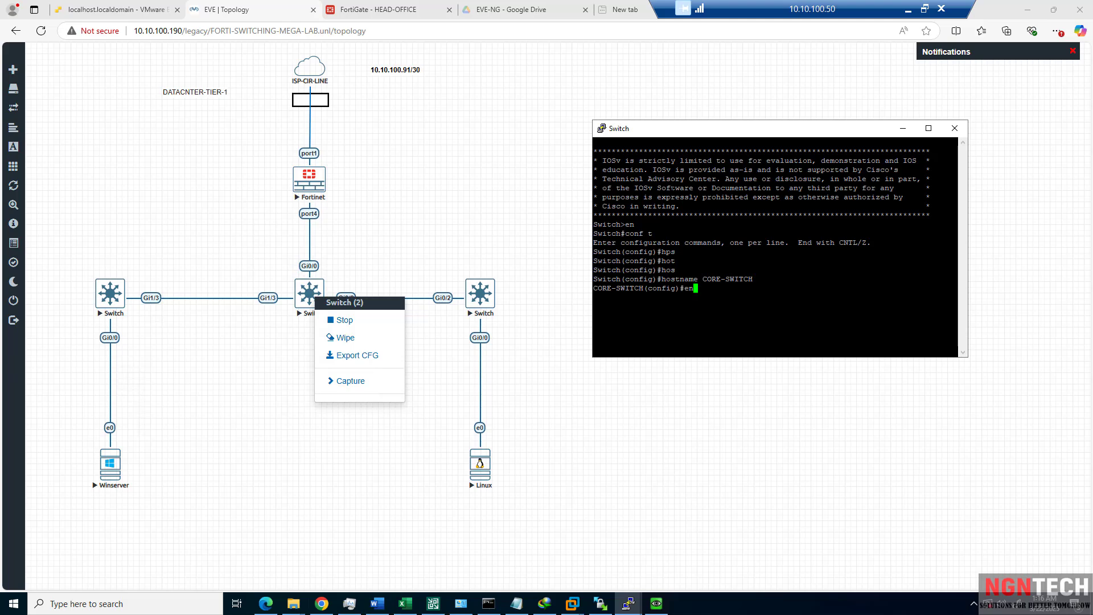
{"action": "key", "text": "Return"}
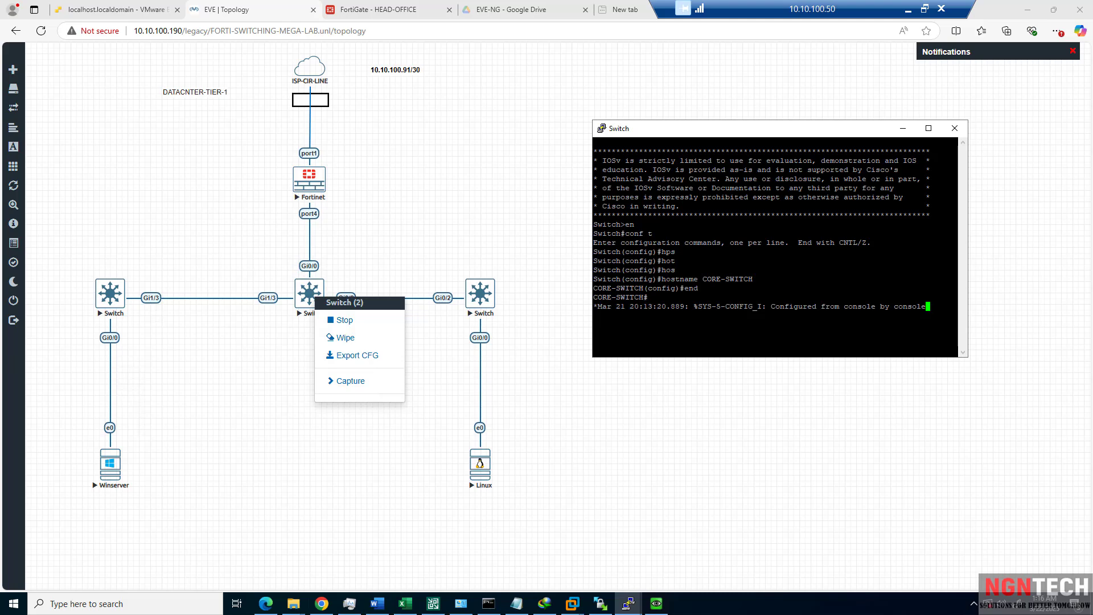
Run show cdp neighbors on CORE-SWITCH.
{"action": "key", "text": "Return"}
{"action": "type", "text": "show"}
{"action": "key", "text": "Tab"}
{"action": "type", "text": "cdp"}
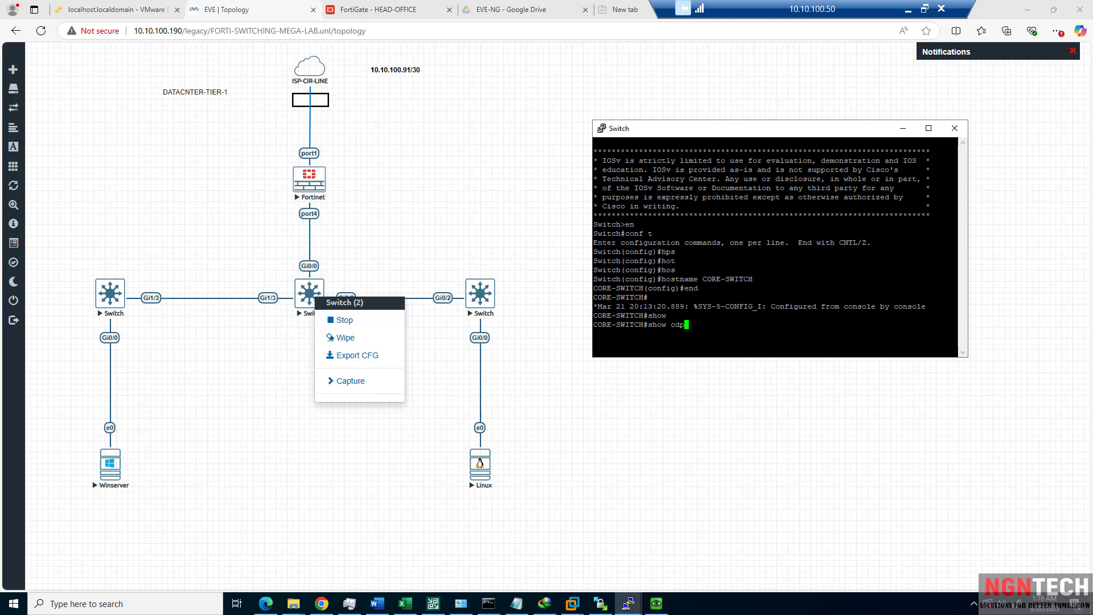
{"action": "key", "text": "Tab"}
{"action": "type", "text": "ne"}
{"action": "key", "text": "Tab"}
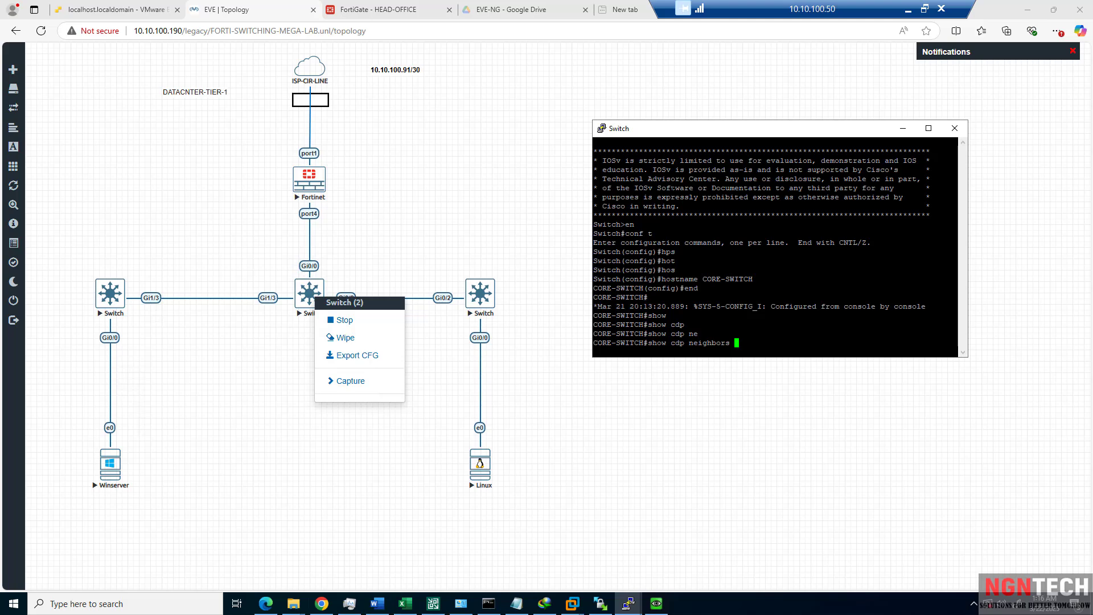
{"action": "key", "text": "Return"}
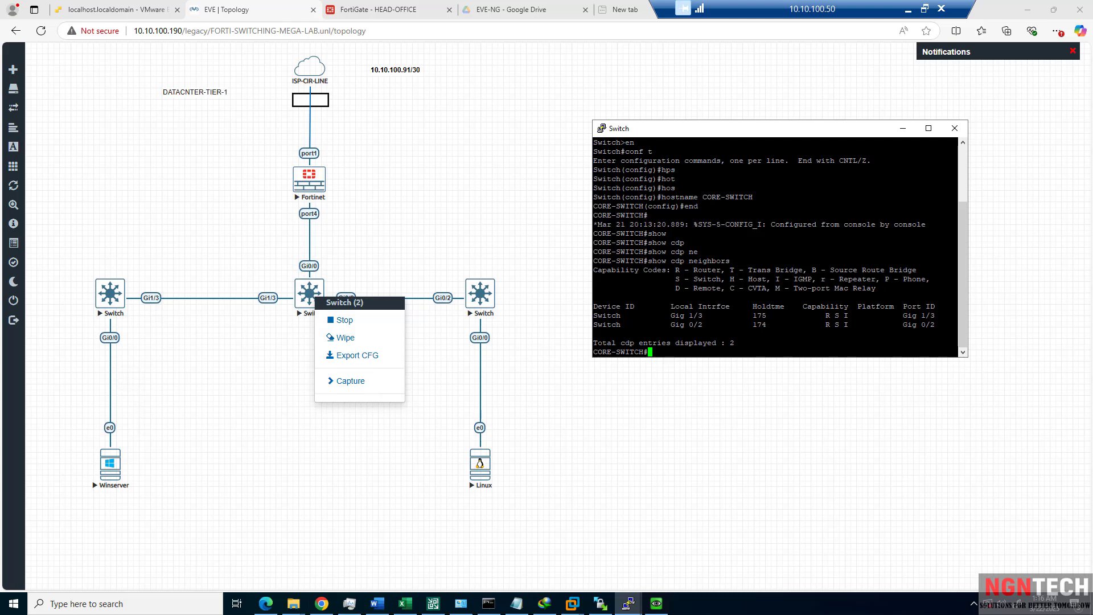
Highlight the two CDP neighbor rows, both still named Switch.
{"action": "left_click", "coordinate": [403, 254]}
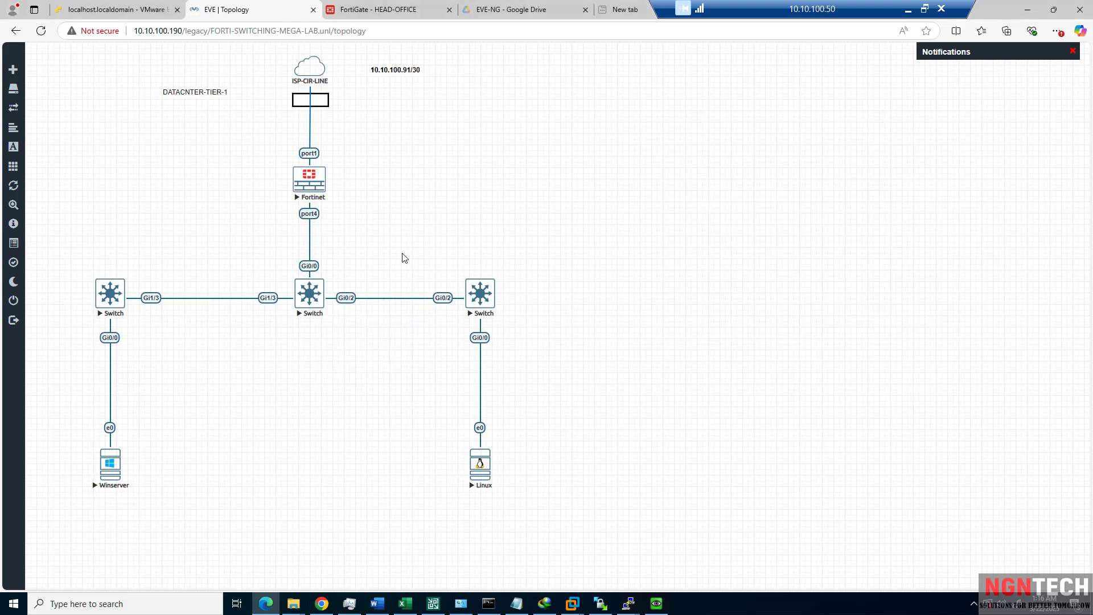
{"action": "mouse_move", "coordinate": [628, 603]}
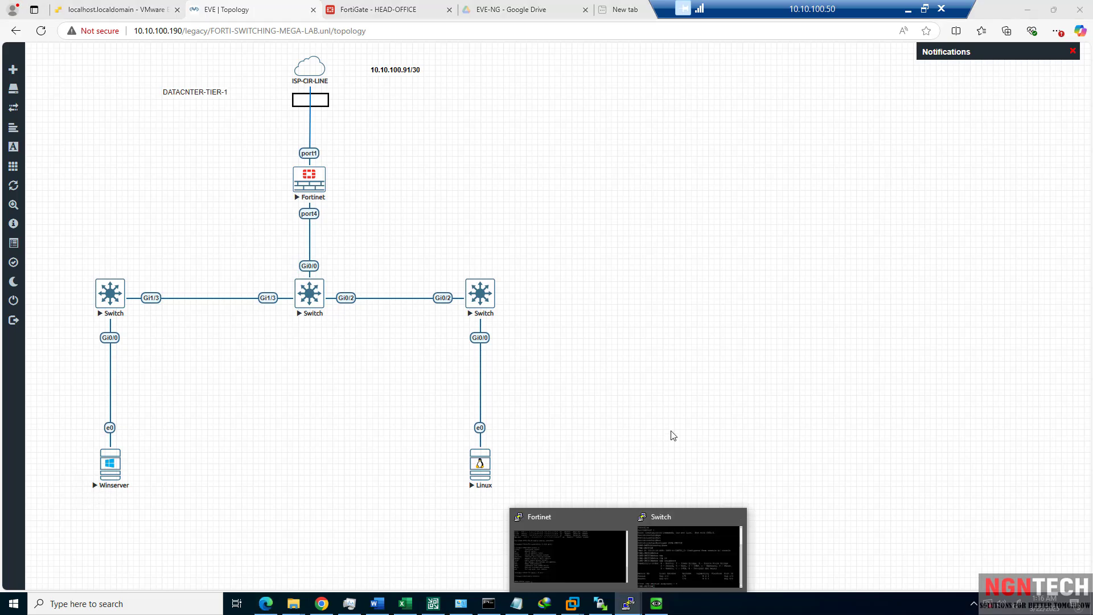
{"action": "left_click", "coordinate": [666, 542]}
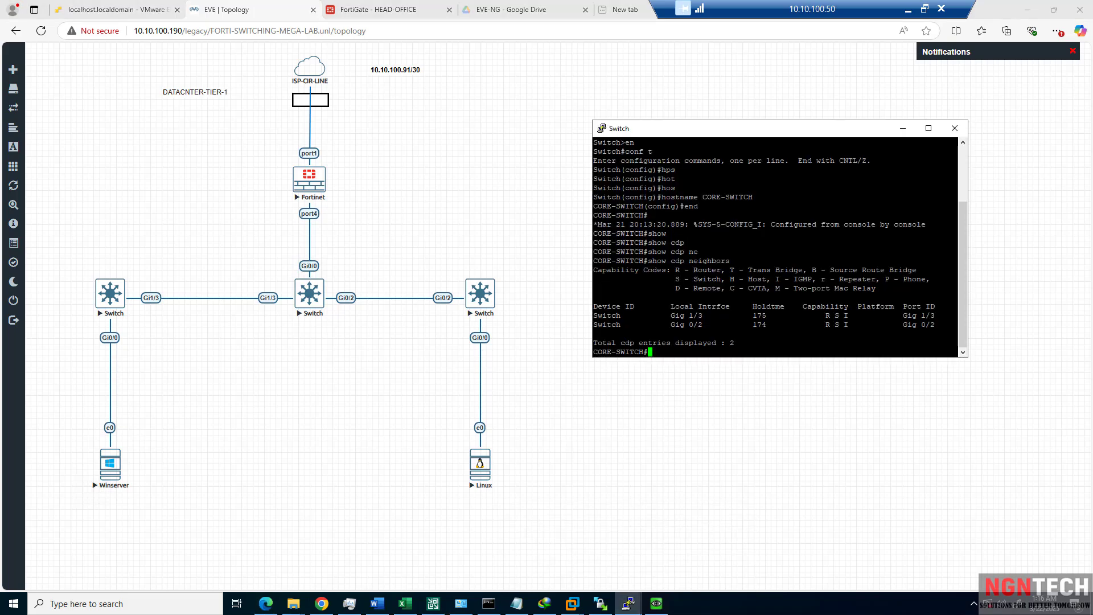
{"action": "left_click_drag", "start_coordinate": [957, 328], "coordinate": [595, 315]}
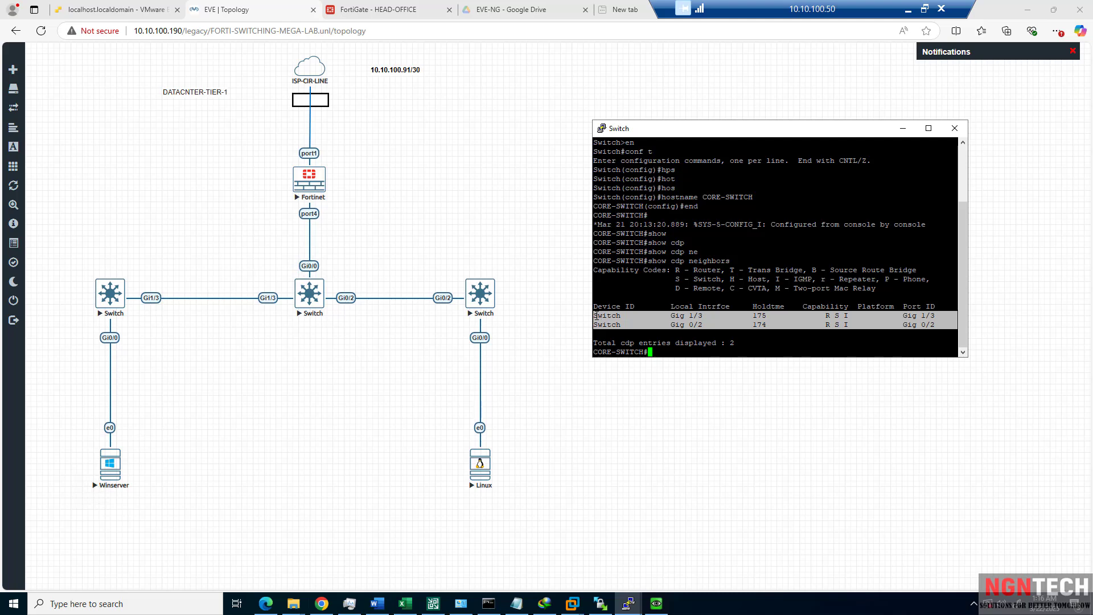
{"action": "left_click", "coordinate": [669, 327]}
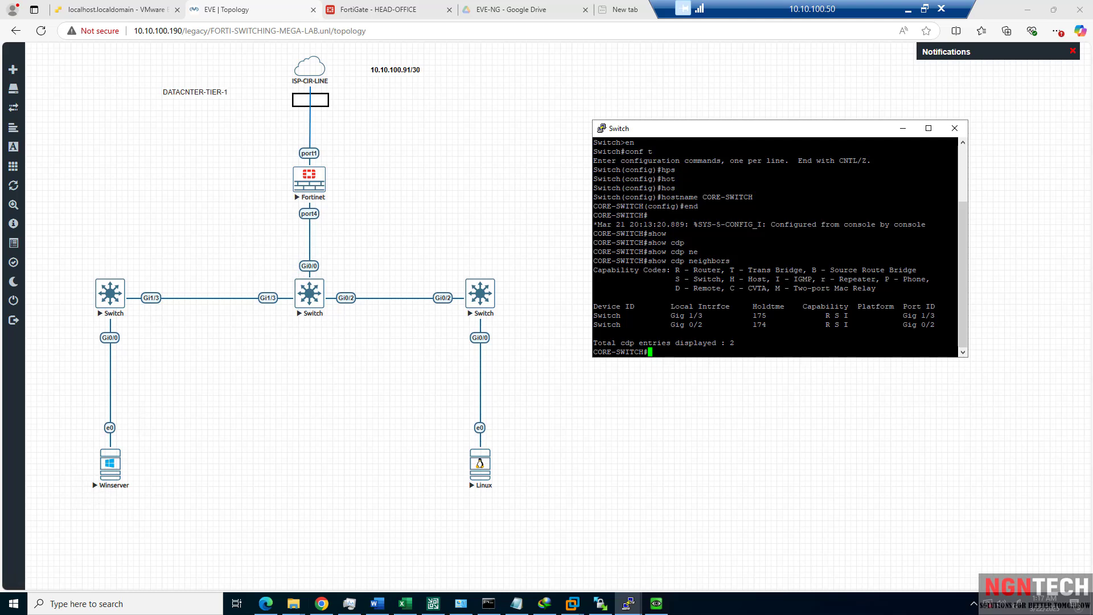
{"action": "left_click_drag", "start_coordinate": [707, 325], "coordinate": [595, 320]}
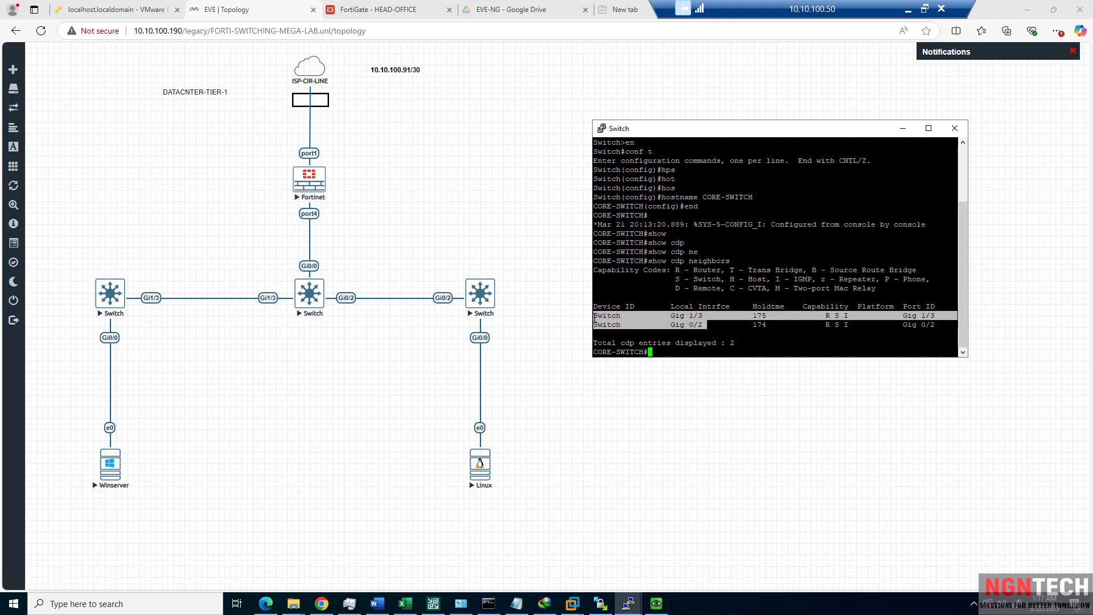
Open a PuTTY telnet console to the right-hand switch and get a prompt.
{"action": "left_click", "coordinate": [480, 293]}
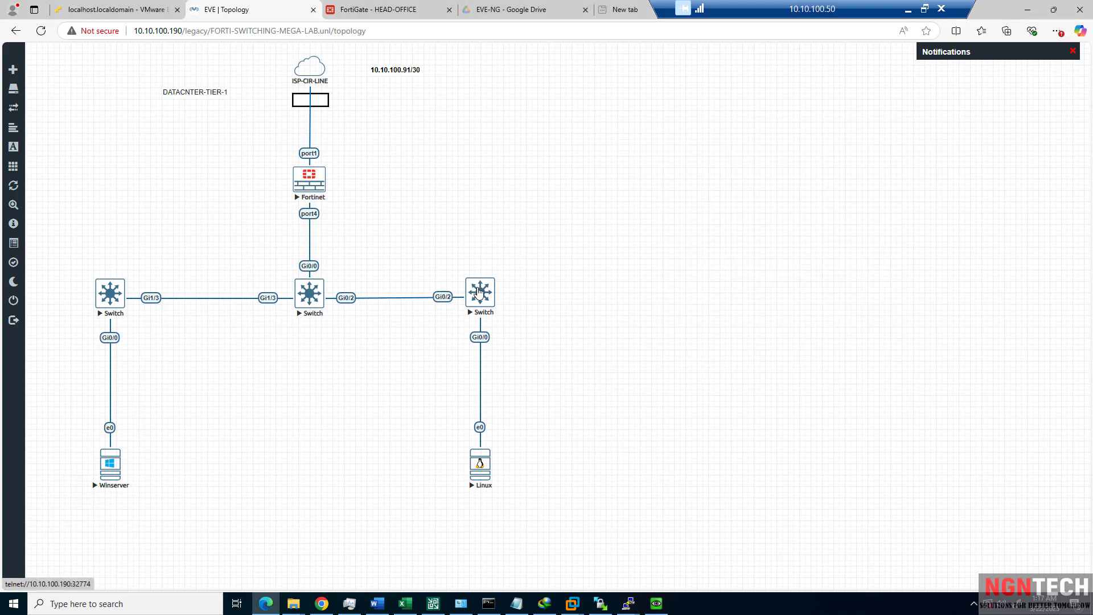
{"action": "right_click", "coordinate": [323, 312]}
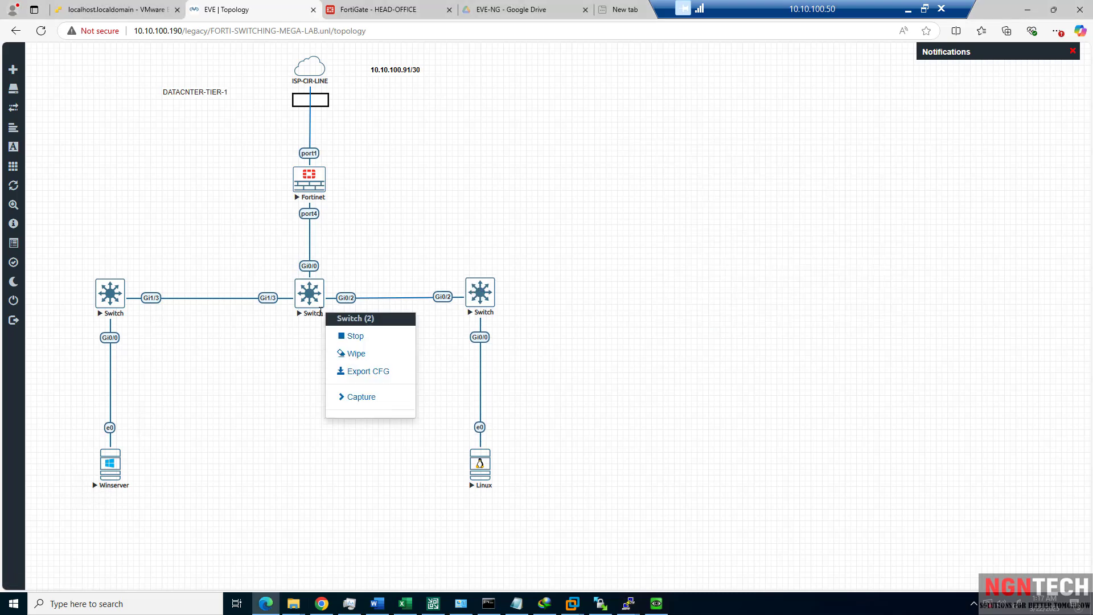
{"action": "right_click", "coordinate": [316, 305]}
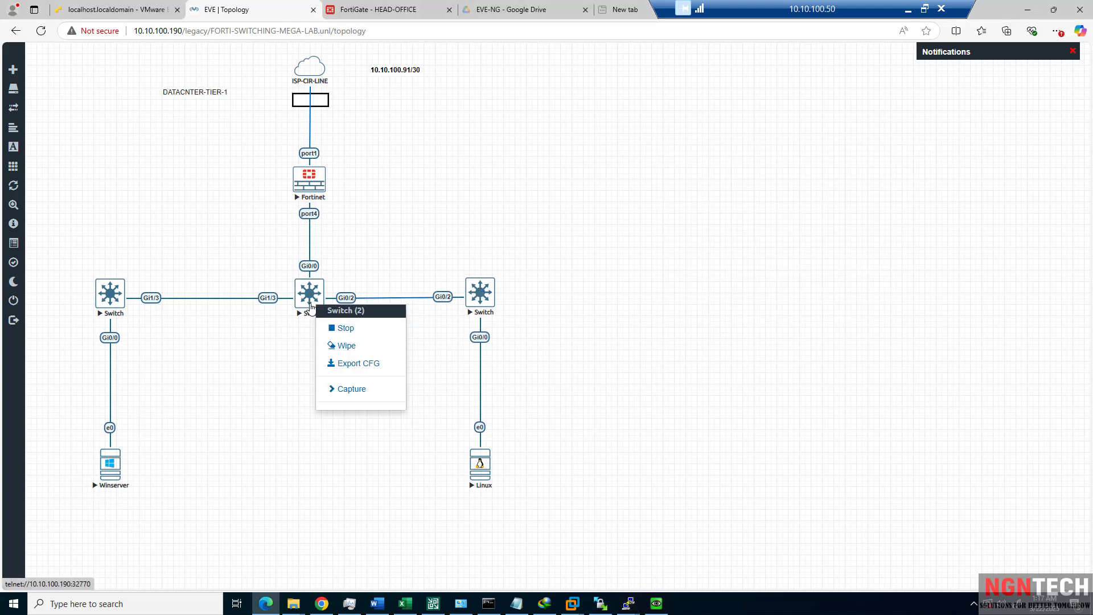
{"action": "left_click", "coordinate": [297, 387]}
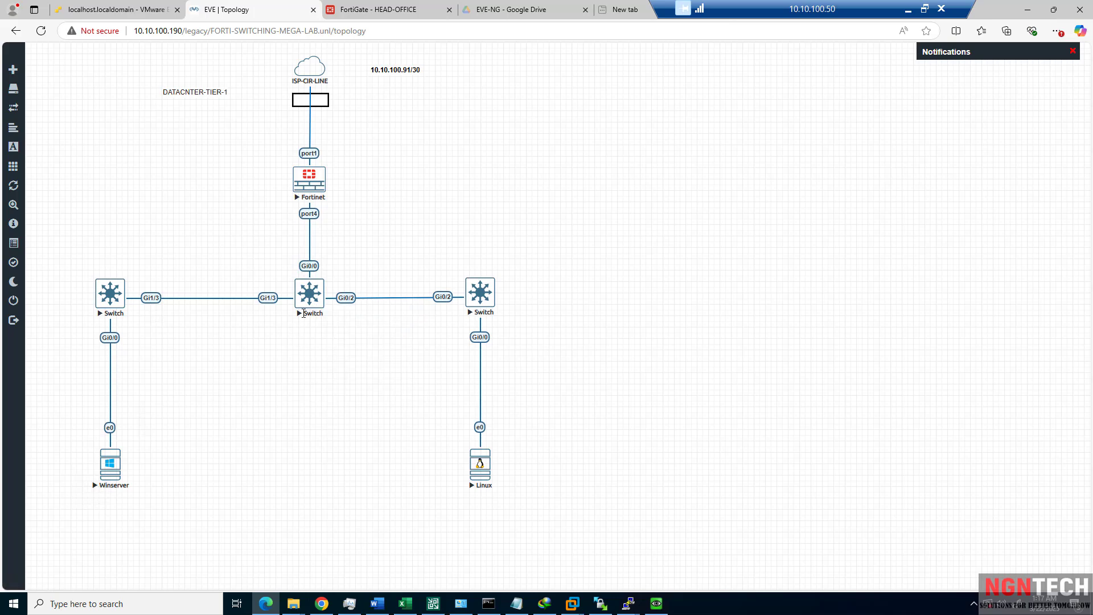
{"action": "right_click", "coordinate": [311, 302]}
{"action": "right_click", "coordinate": [484, 292]}
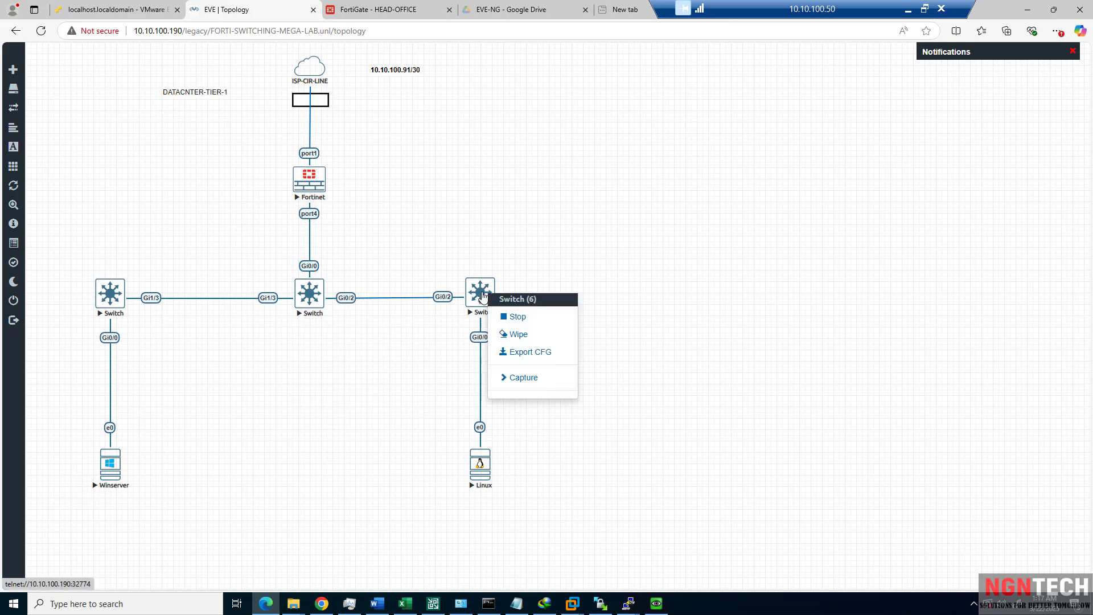
{"action": "left_click", "coordinate": [470, 298]}
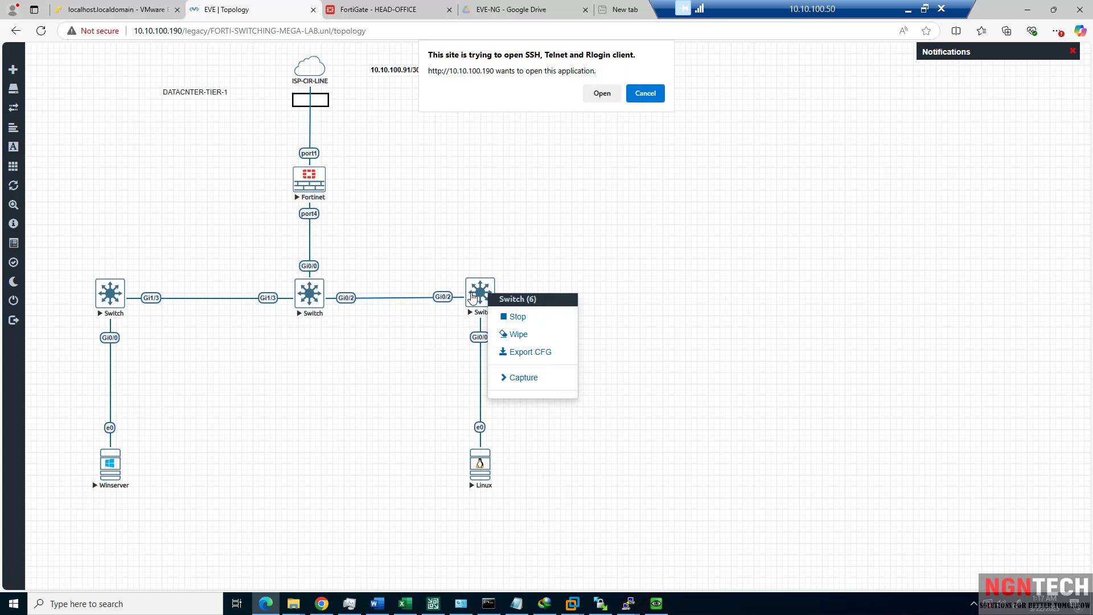
{"action": "left_click", "coordinate": [608, 99]}
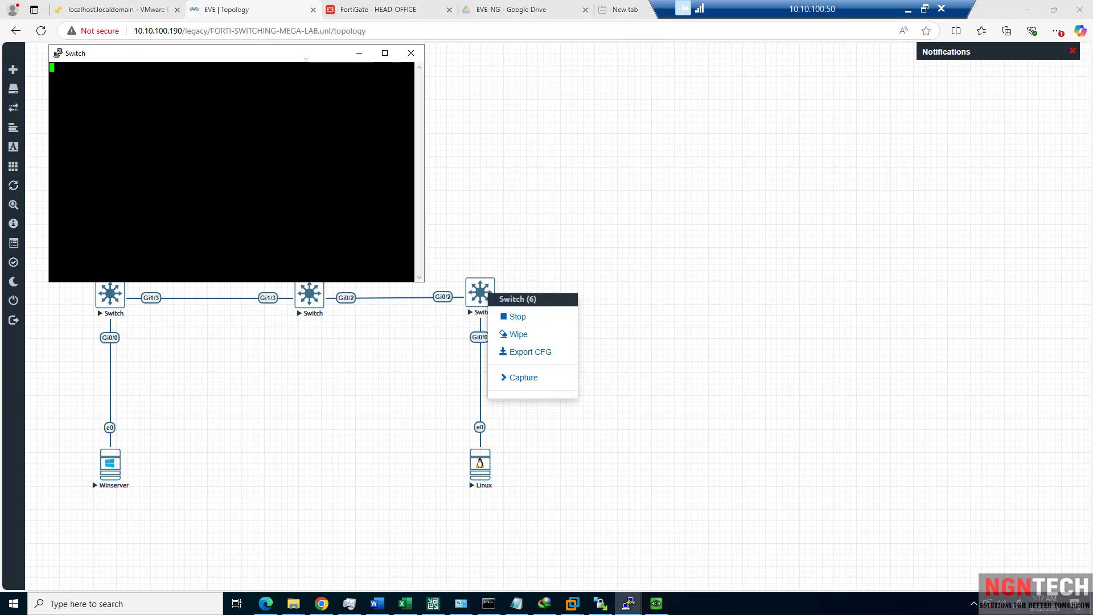
{"action": "left_click_drag", "start_coordinate": [391, 60], "coordinate": [818, 99]}
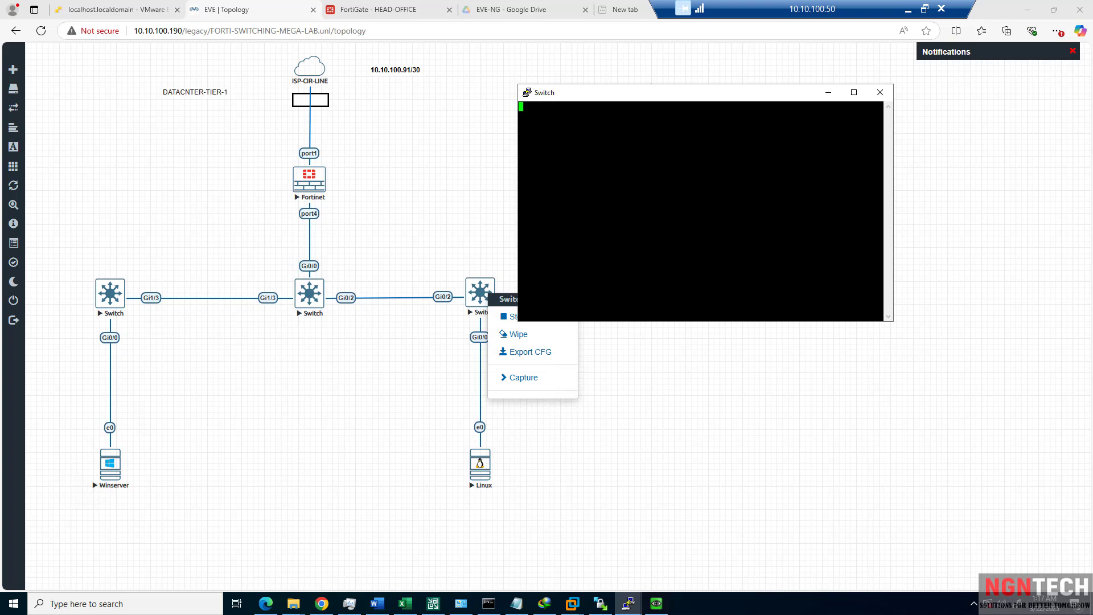
{"action": "key", "text": "Return"}
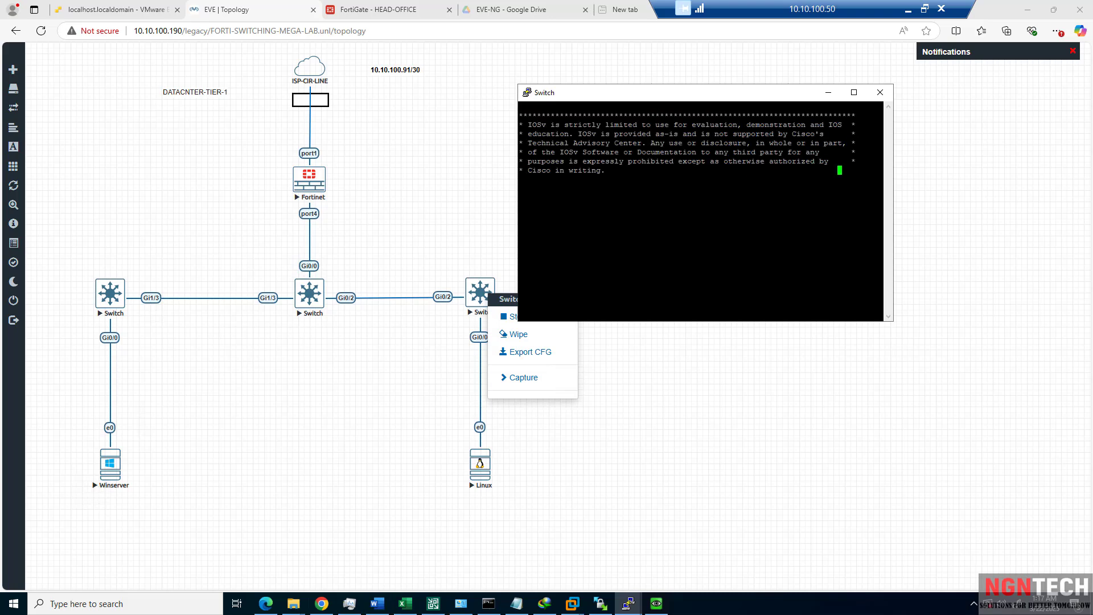
Set the right switch's hostname to ACESS-SWITCH-1 and copy the new name.
{"action": "type", "text": "en"}
{"action": "key", "text": "Return"}
{"action": "type", "text": "conf t"}
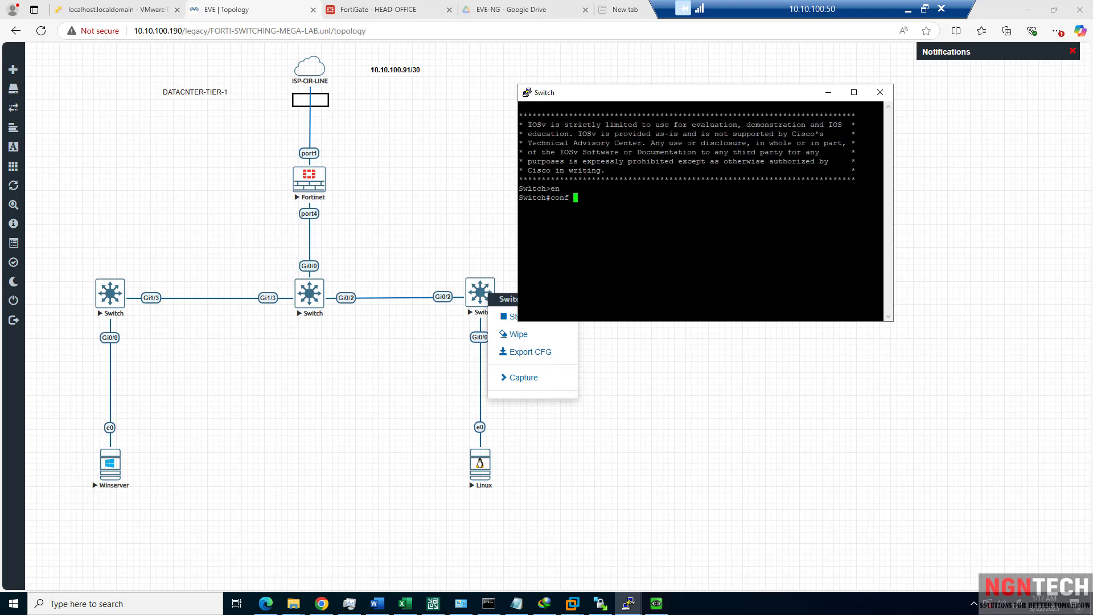
{"action": "key", "text": "Return"}
{"action": "type", "text": "hos"}
{"action": "key", "text": "Tab"}
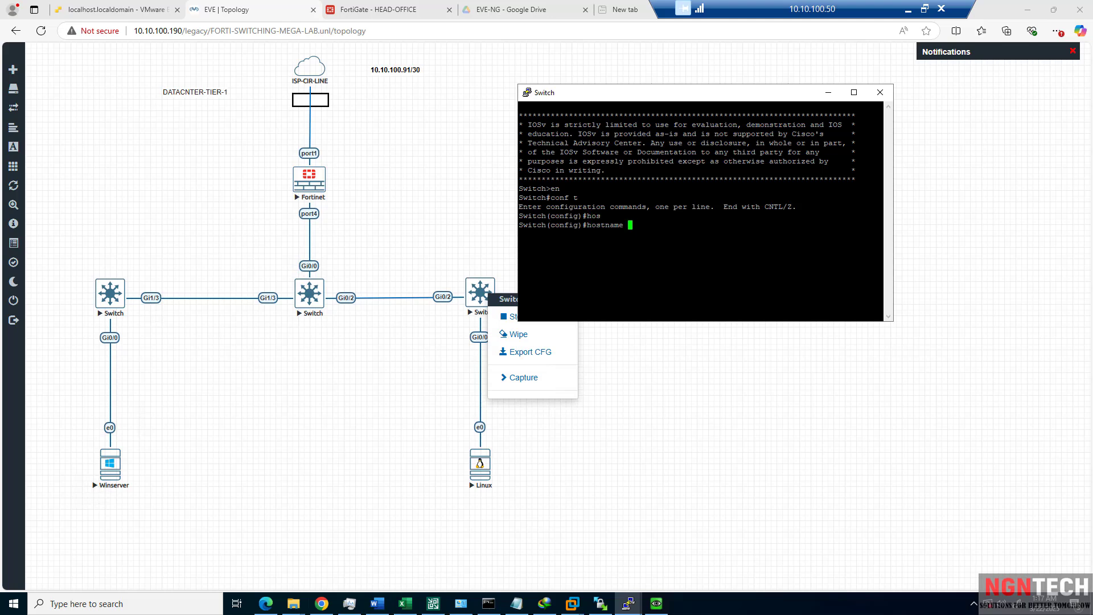
{"action": "type", "text": "ACESS-SWITCH-1"}
{"action": "key", "text": "Return"}
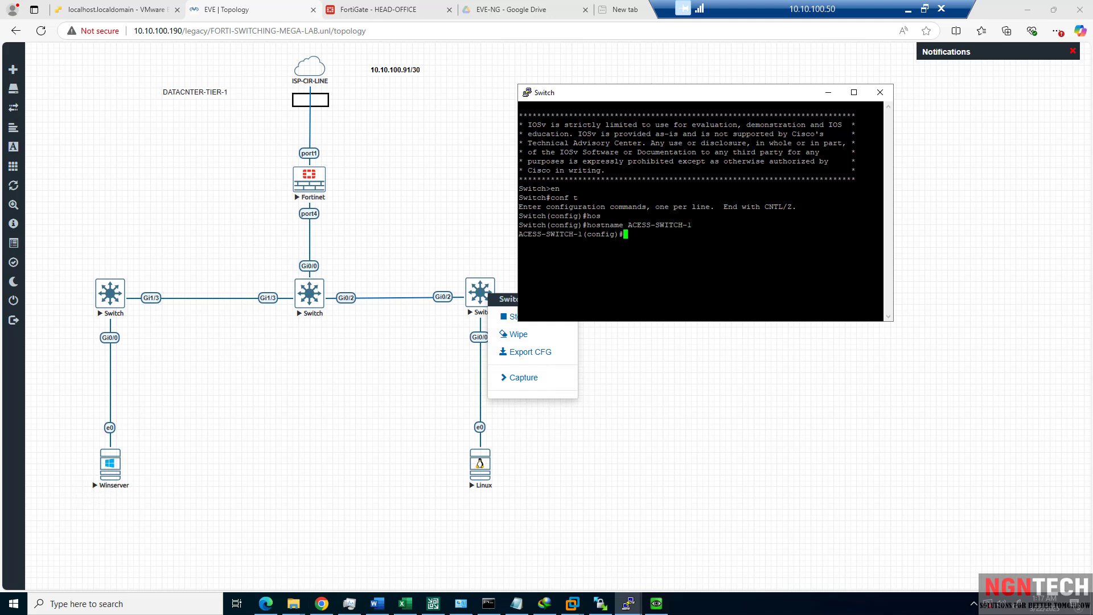
{"action": "left_click_drag", "start_coordinate": [587, 234], "coordinate": [519, 234]}
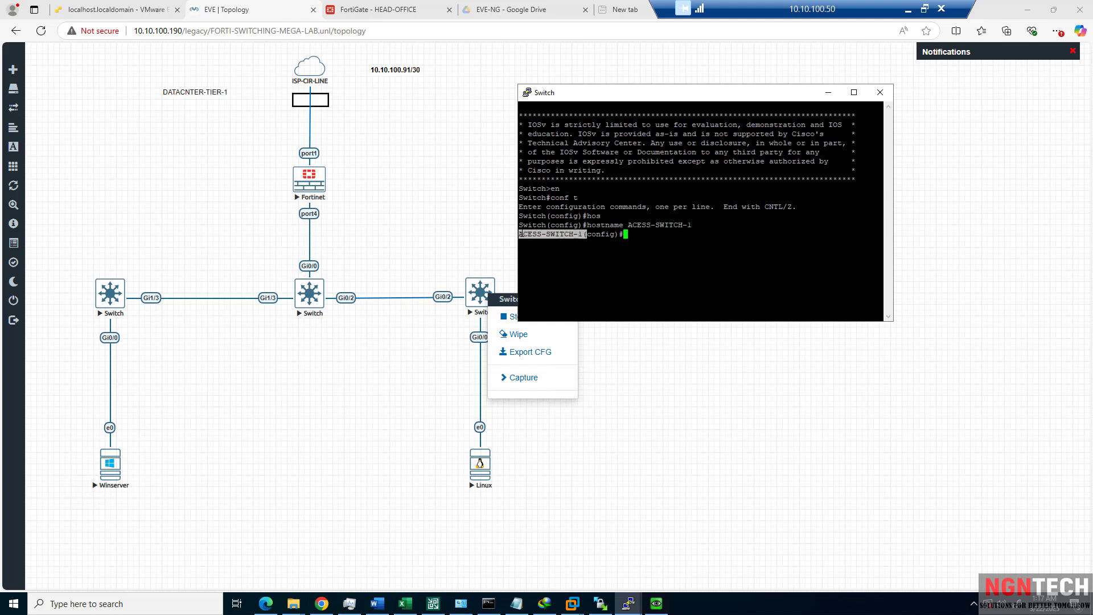
Add a text label ACESS-SWITCH-1 above the right-hand switch.
{"action": "left_click", "coordinate": [469, 233]}
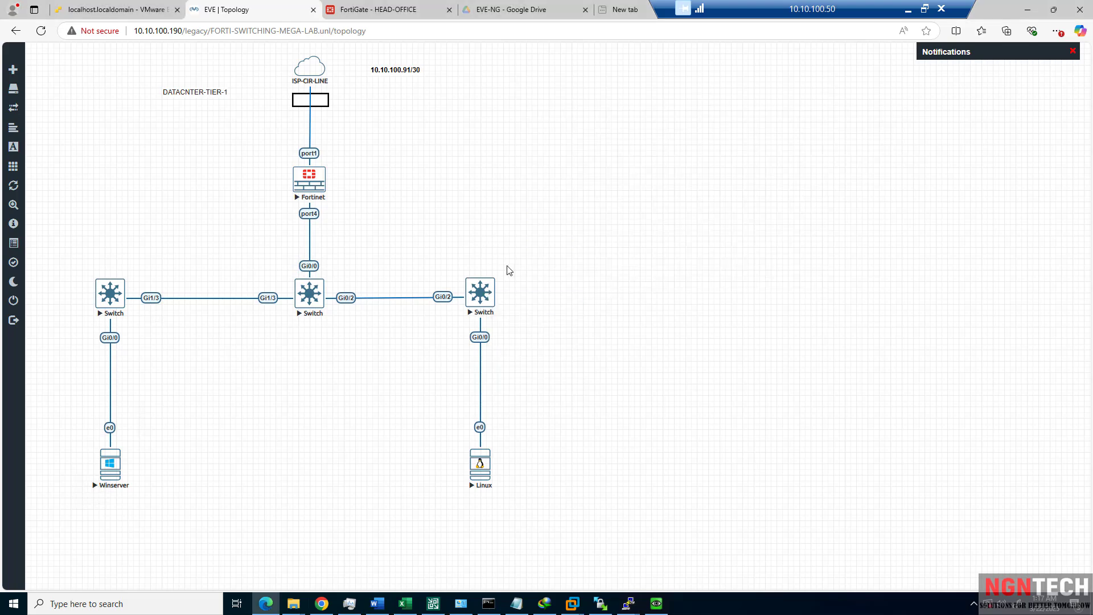
{"action": "right_click", "coordinate": [511, 267]}
{"action": "left_click", "coordinate": [548, 359]}
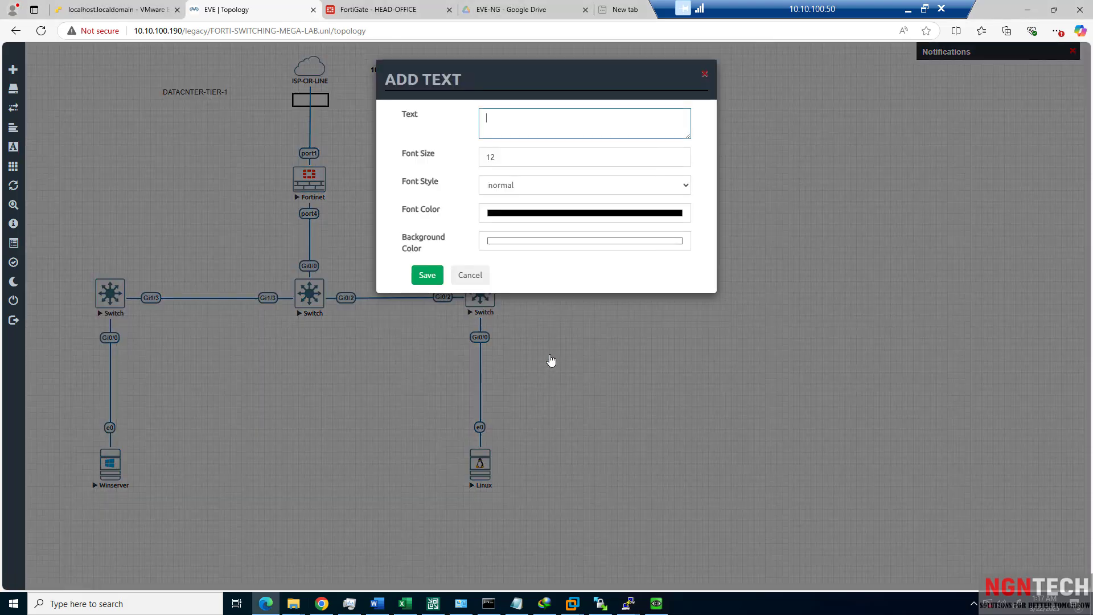
{"action": "type", "text": "ACESS-SWITCH-1("}
{"action": "left_click", "coordinate": [427, 276]}
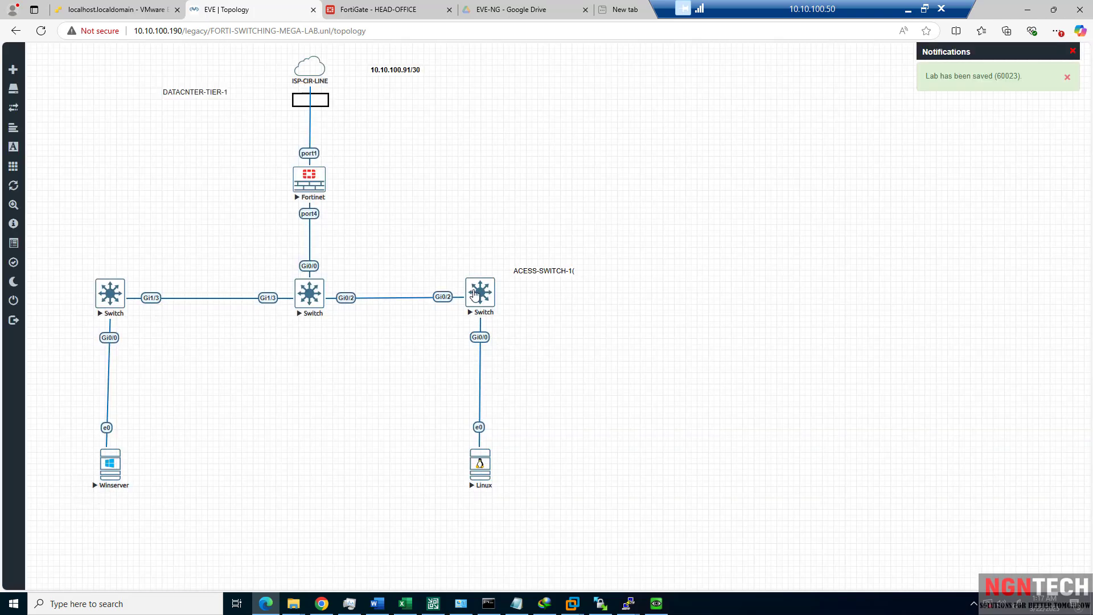
{"action": "left_click_drag", "start_coordinate": [540, 267], "coordinate": [479, 272]}
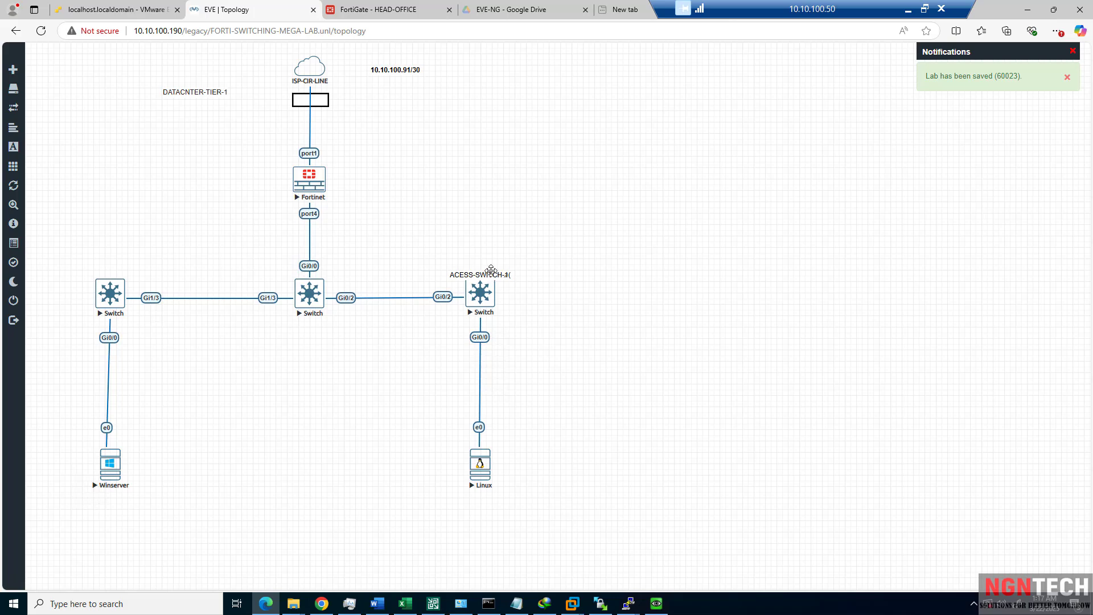
{"action": "double_click", "coordinate": [489, 274]}
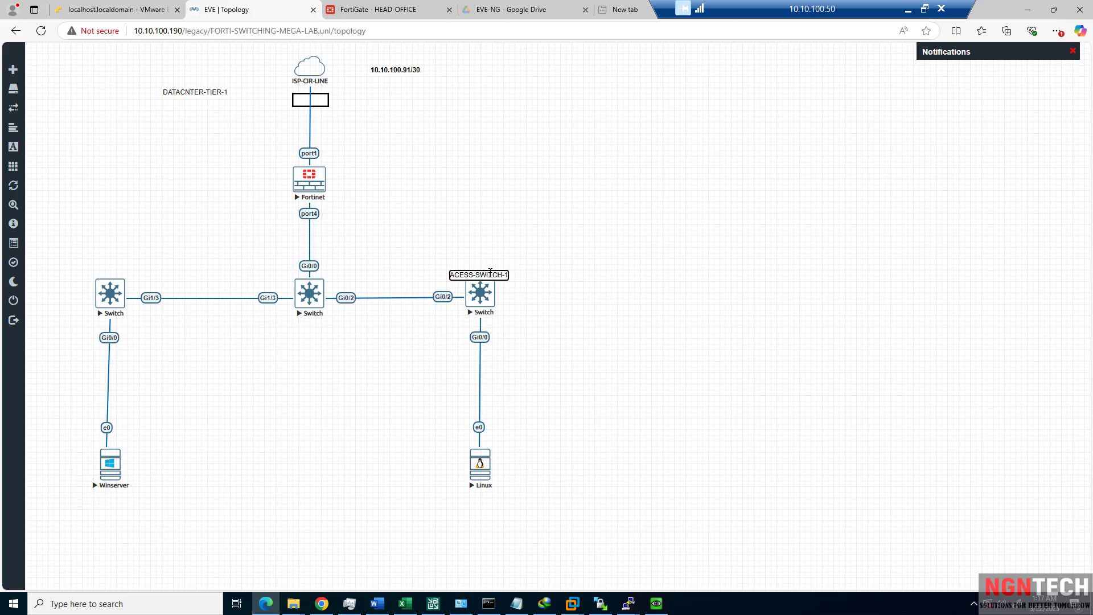
{"action": "key", "text": "Return"}
{"action": "left_click", "coordinate": [542, 257]}
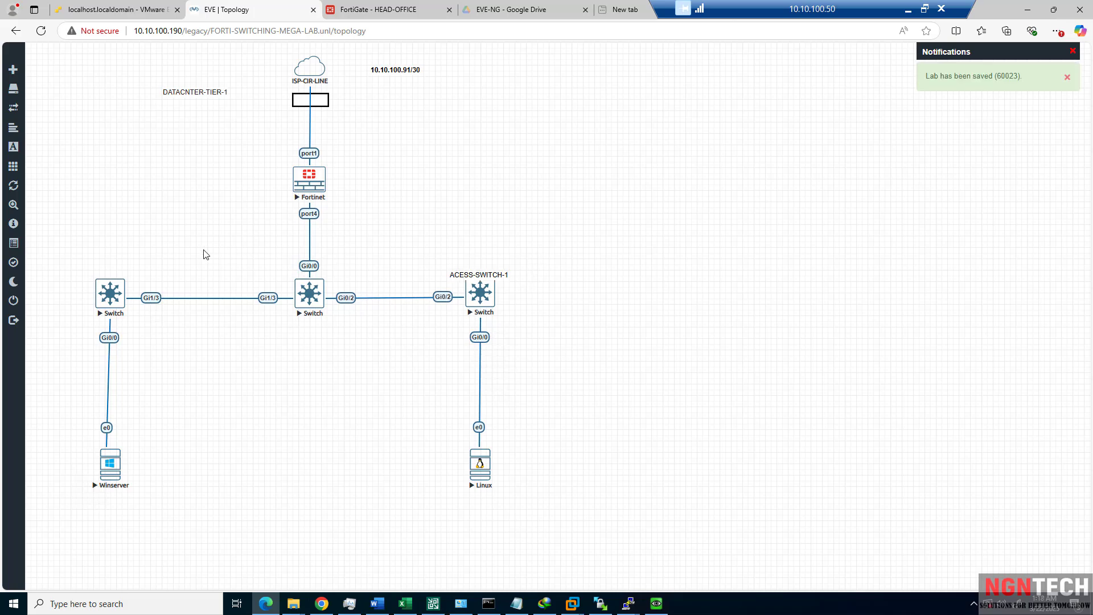
Duplicate the label above the left switch and change it to ACESS-SWITCH-2.
{"action": "right_click", "coordinate": [453, 277]}
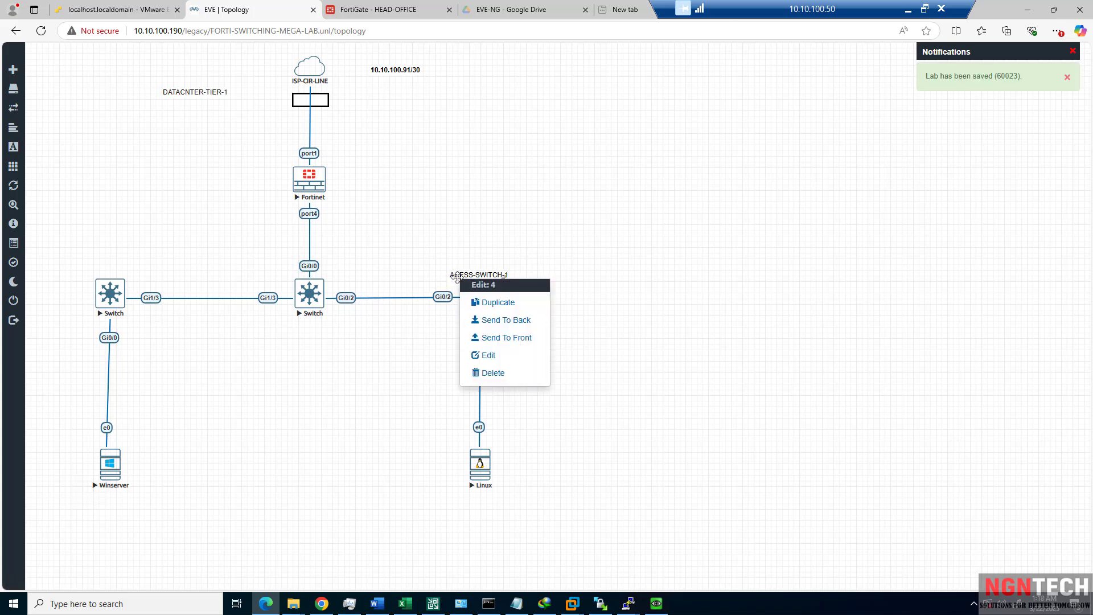
{"action": "left_click", "coordinate": [484, 302]}
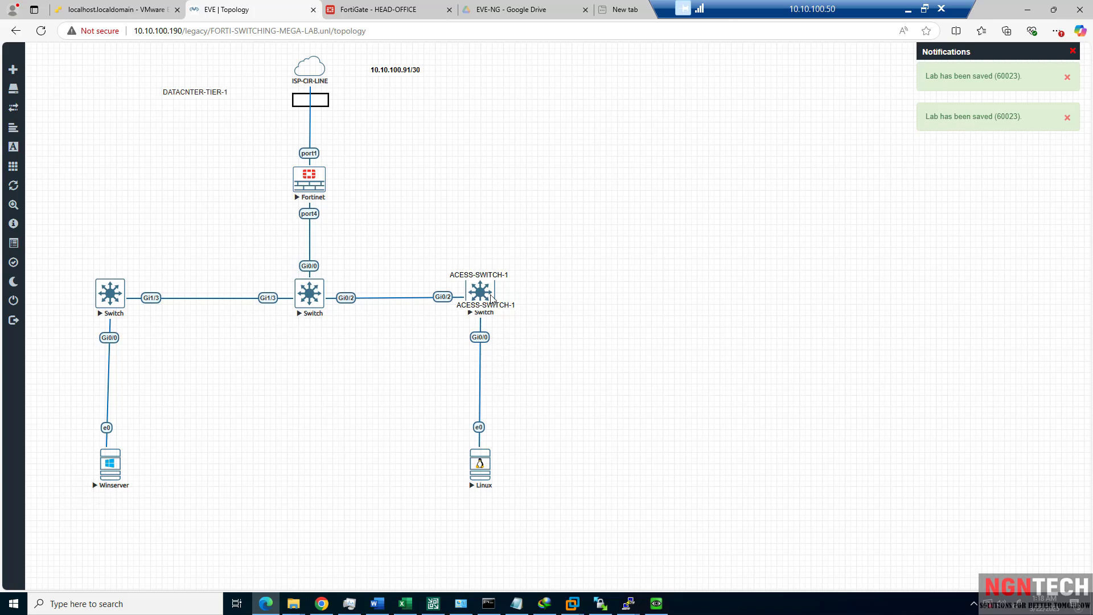
{"action": "left_click_drag", "start_coordinate": [477, 309], "coordinate": [121, 267]}
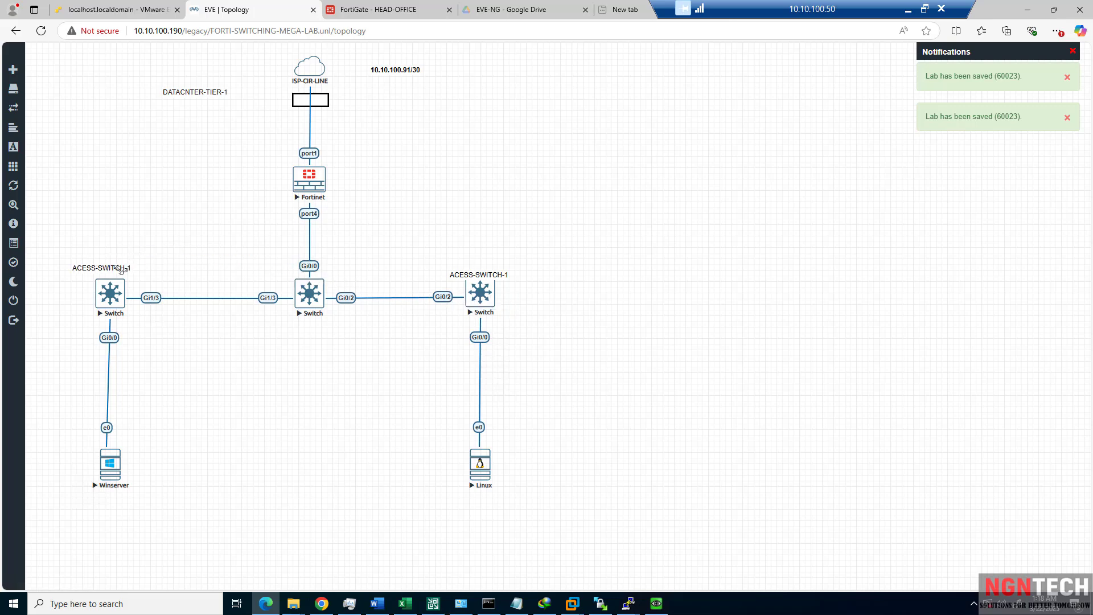
{"action": "double_click", "coordinate": [120, 269]}
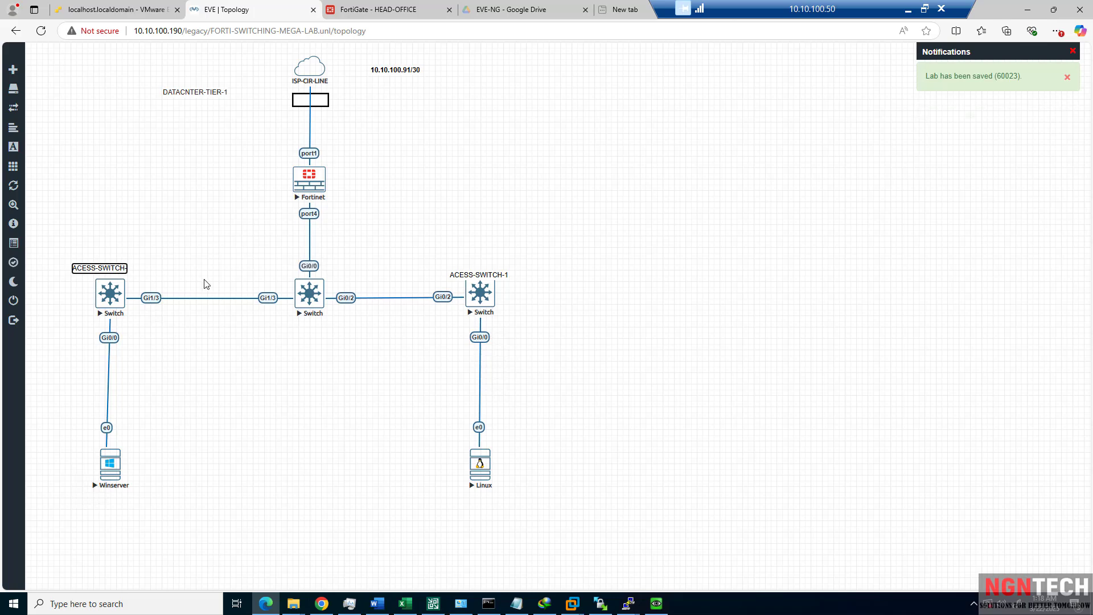
{"action": "type", "text": "2"}
{"action": "key", "text": "Return"}
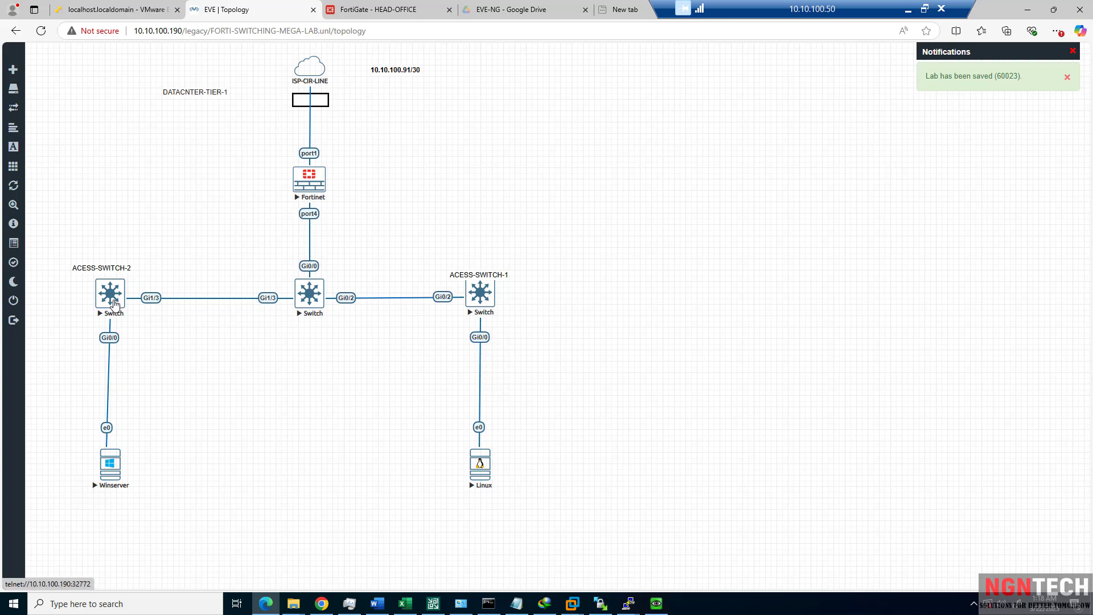
Open a console on the left switch and enter privileged mode with 'en'.
{"action": "left_click", "coordinate": [114, 304]}
{"action": "left_click", "coordinate": [602, 94]}
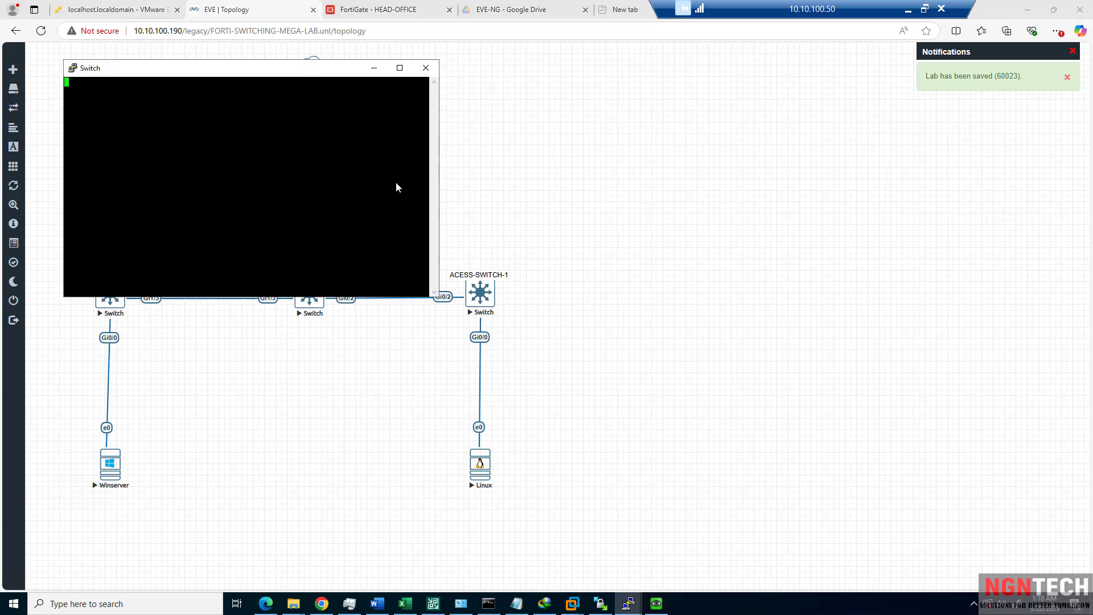
{"action": "left_click_drag", "start_coordinate": [269, 75], "coordinate": [427, 117]}
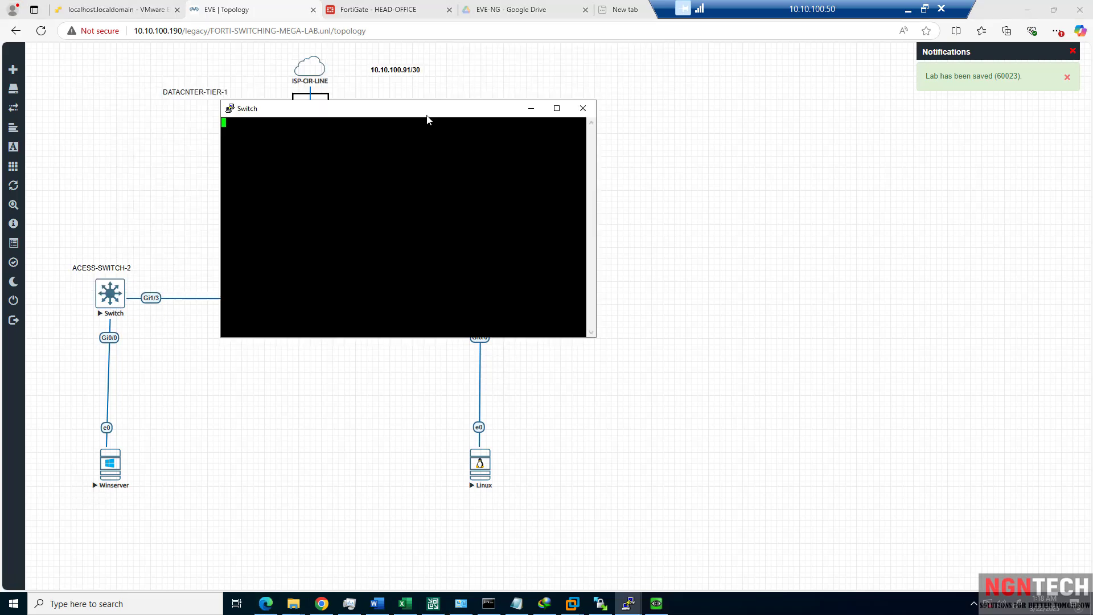
{"action": "key", "text": "Return"}
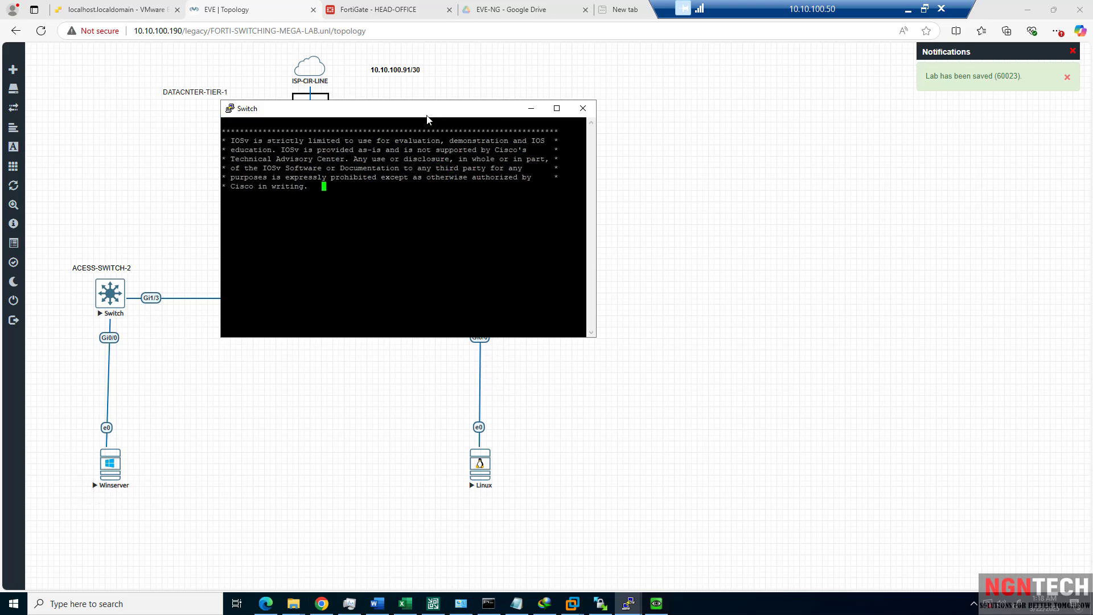
{"action": "type", "text": "con"}
{"action": "key", "text": "BackSpace"}
{"action": "key", "text": "BackSpace"}
{"action": "key", "text": "BackSpace"}
{"action": "type", "text": "en"}
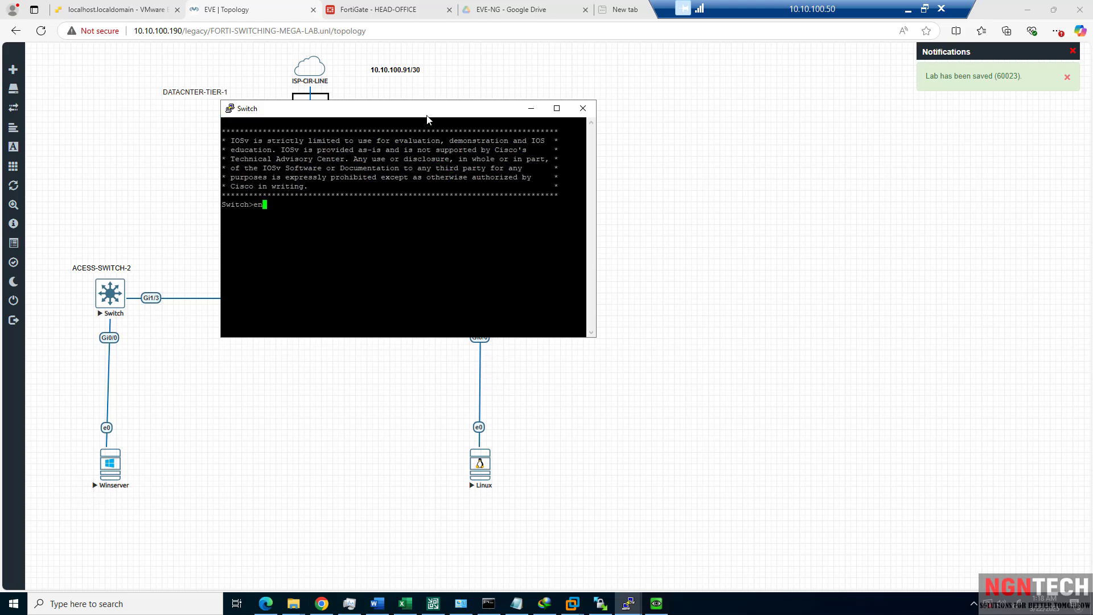
{"action": "key", "text": "Return"}
In global configuration mode, set the switch hostname to ACESS-SWITCH-2.
{"action": "type", "text": "conf tch#conf"}
{"action": "key", "text": "Return"}
{"action": "type", "text": "hos"}
{"action": "key", "text": "Tab"}
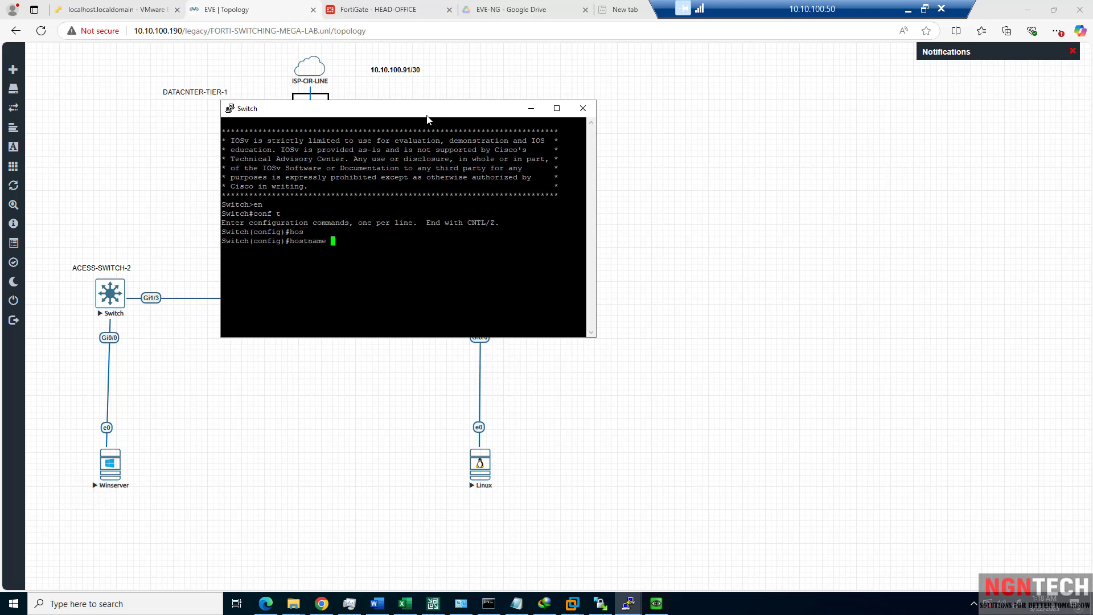
{"action": "type", "text": "ACESS-SWITCH-1("}
{"action": "key", "text": "BackSpace"}
{"action": "key", "text": "BackSpace"}
{"action": "type", "text": "2"}
{"action": "key", "text": "Return"}
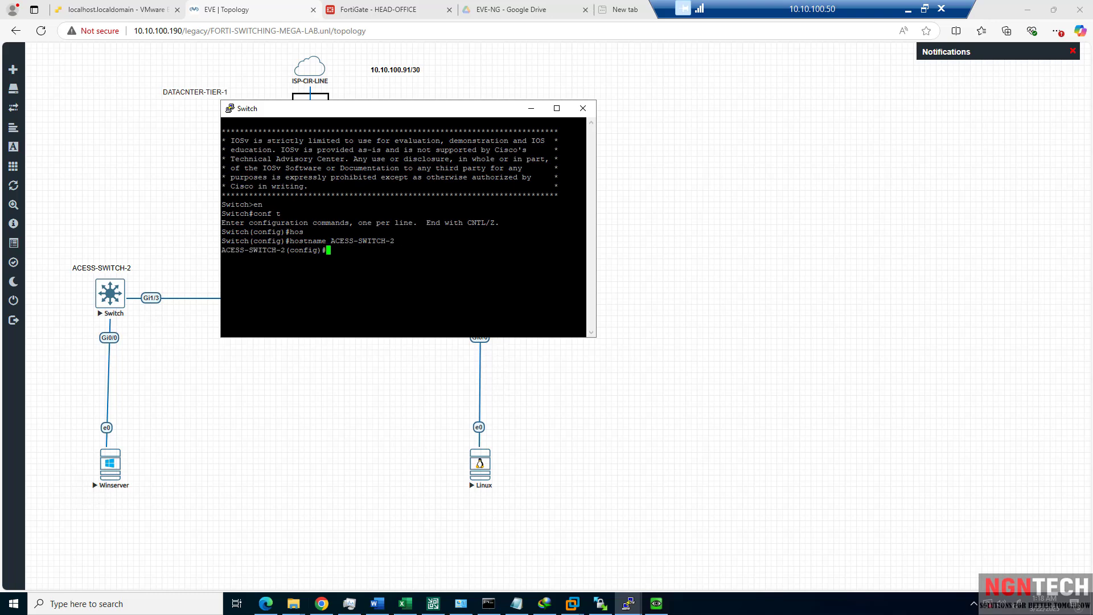
Leave config mode, then nudge the ACESS-SWITCH-1 label above its switch on the topology.
{"action": "type", "text": "end"}
{"action": "key", "text": "Return"}
{"action": "type", "text": "wr"}
{"action": "key", "text": "Return"}
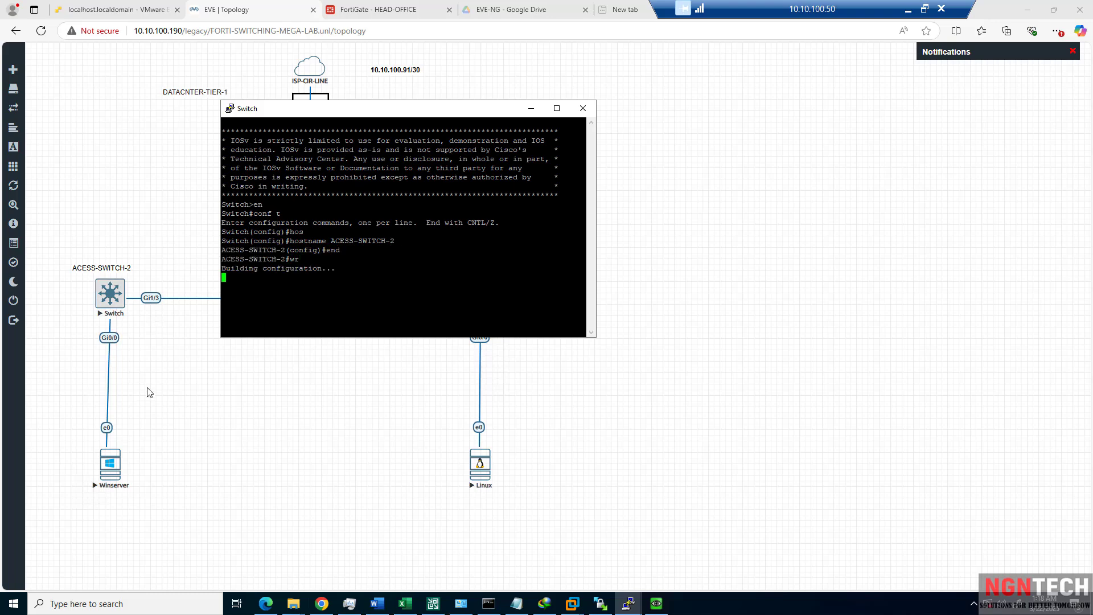
{"action": "left_click", "coordinate": [149, 393]}
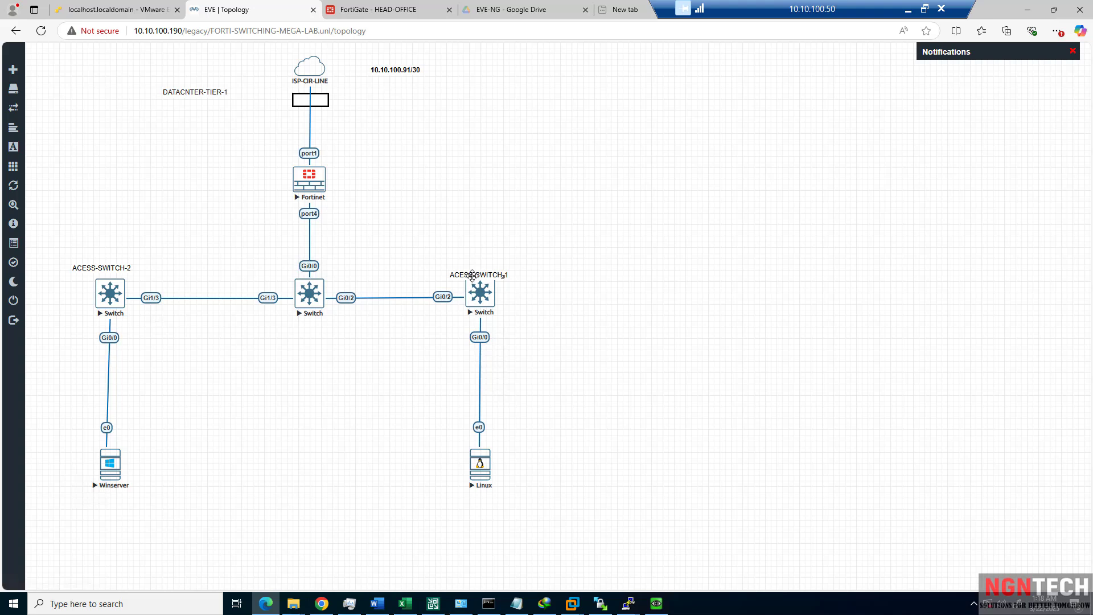
{"action": "left_click_drag", "start_coordinate": [472, 276], "coordinate": [474, 270]}
Close two of the open switch console sessions.
{"action": "left_click", "coordinate": [629, 603]}
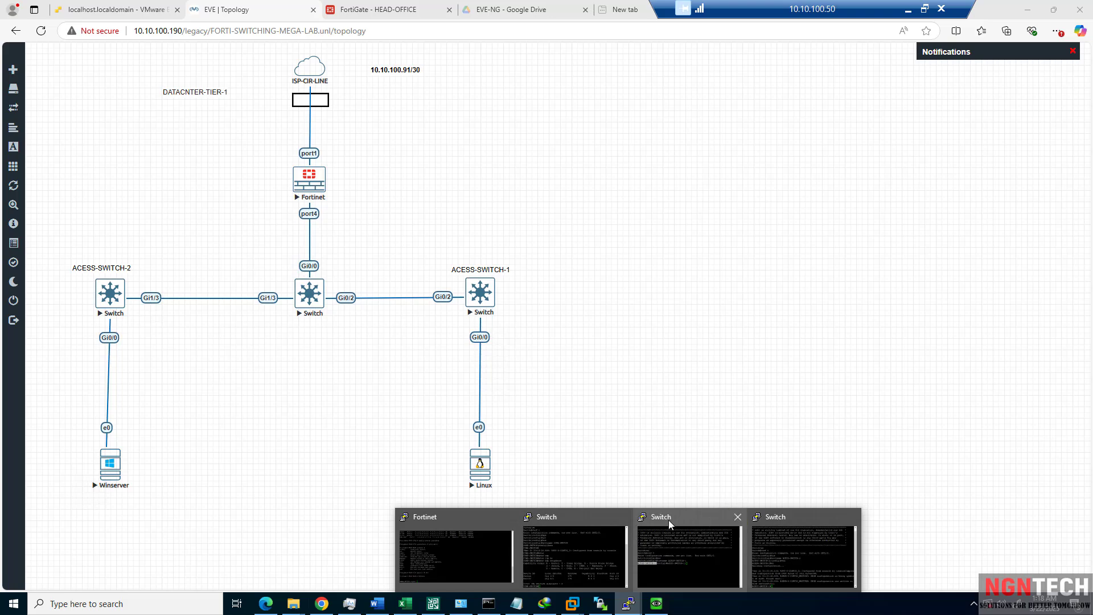
{"action": "left_click", "coordinate": [623, 517]}
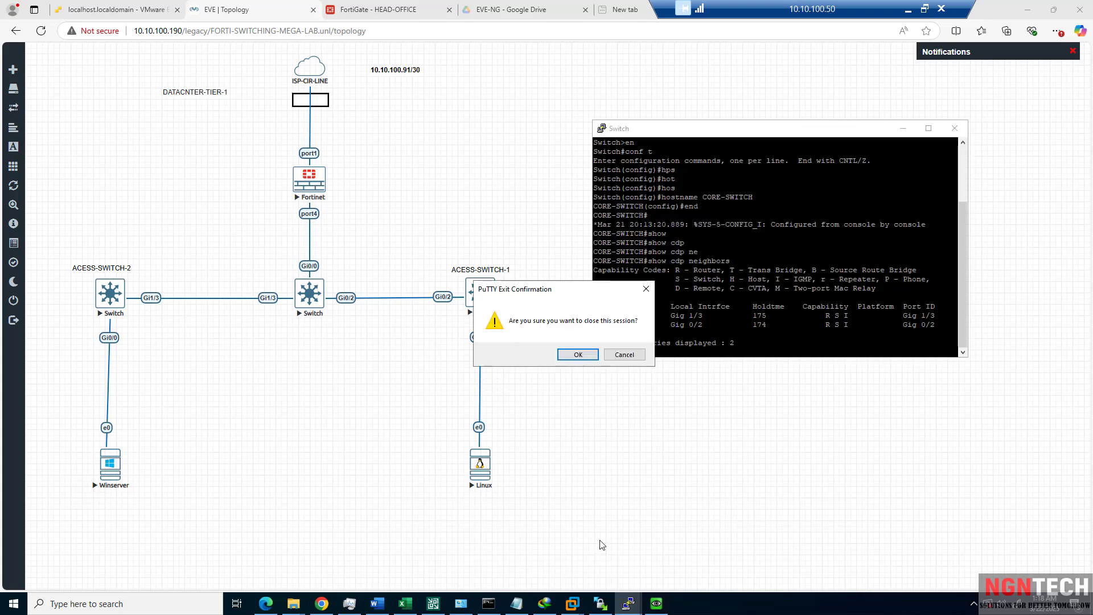
{"action": "left_click", "coordinate": [578, 355]}
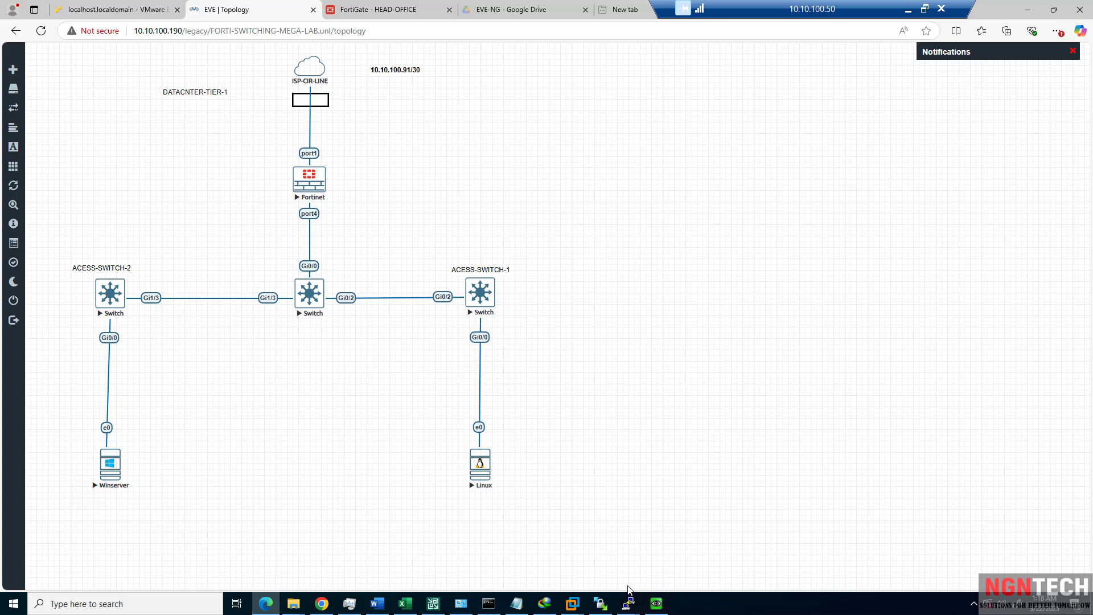
{"action": "mouse_move", "coordinate": [628, 598]}
{"action": "left_click", "coordinate": [681, 517]}
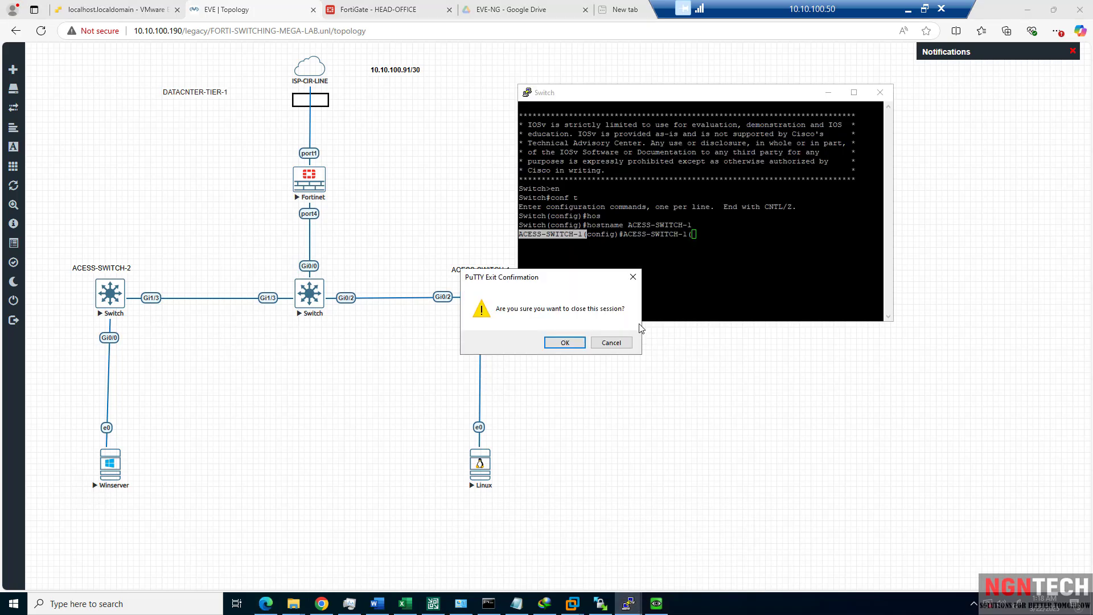
{"action": "left_click", "coordinate": [570, 343]}
Save ACESS-SWITCH-2's configuration with 'wr' and close its console.
{"action": "mouse_move", "coordinate": [629, 599]}
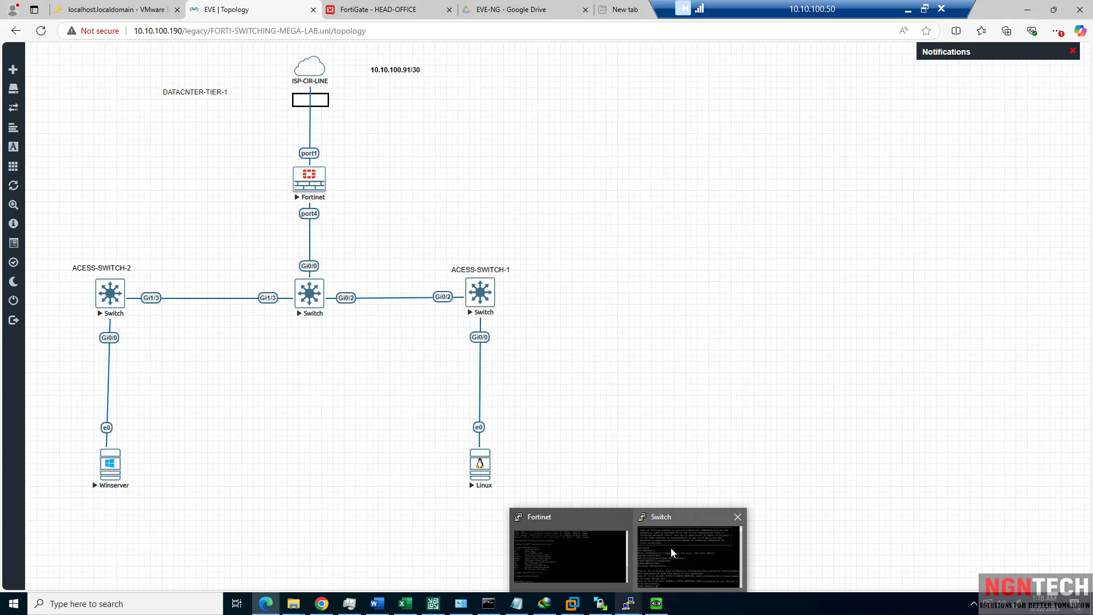
{"action": "left_click", "coordinate": [670, 551]}
{"action": "type", "text": "wr"}
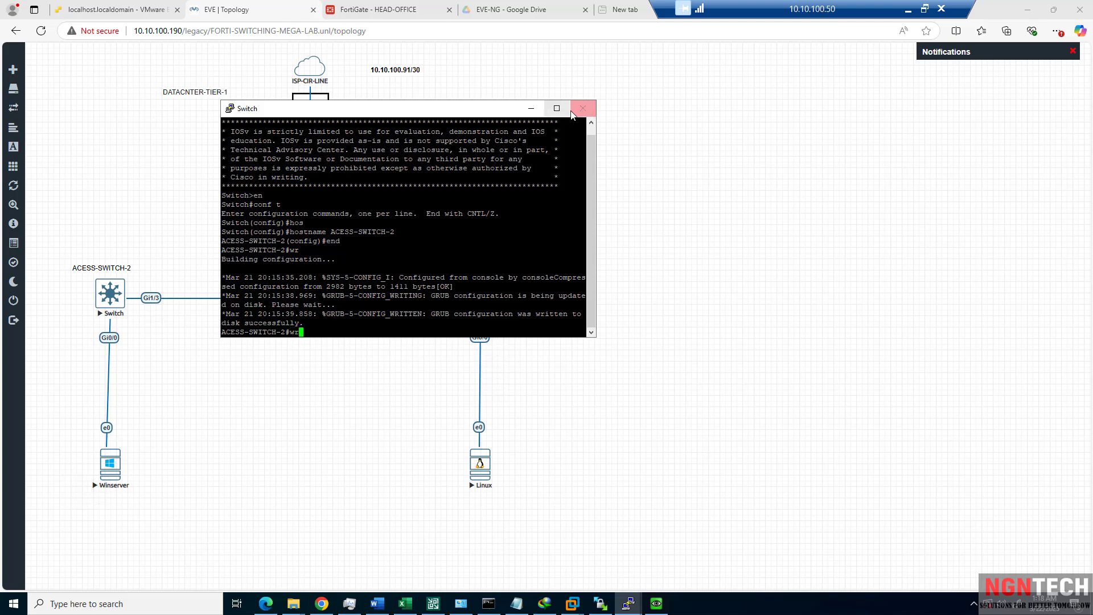
{"action": "key", "text": "Return"}
{"action": "left_click", "coordinate": [584, 113]}
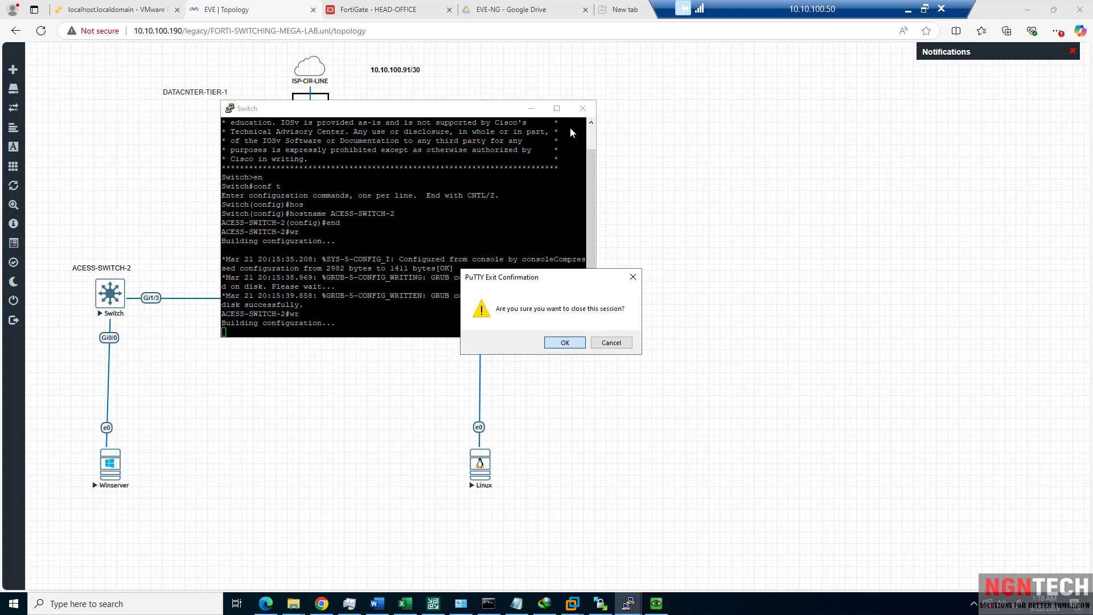
{"action": "left_click", "coordinate": [569, 343]}
Close the FortiGate console session.
{"action": "left_click", "coordinate": [629, 604]}
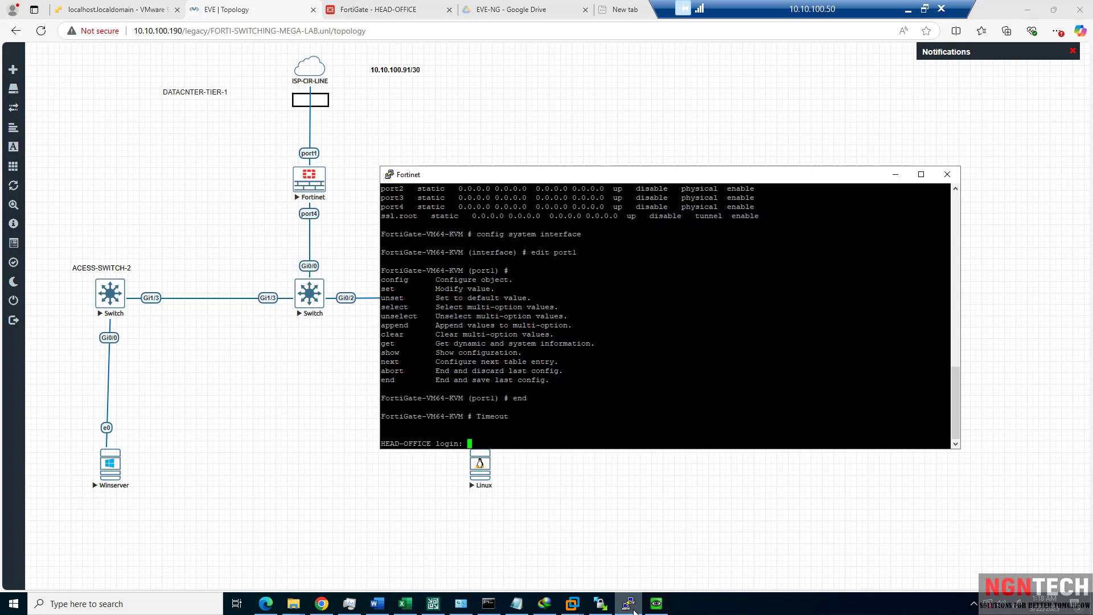
{"action": "left_click", "coordinate": [947, 174]}
{"action": "left_click", "coordinate": [564, 343]}
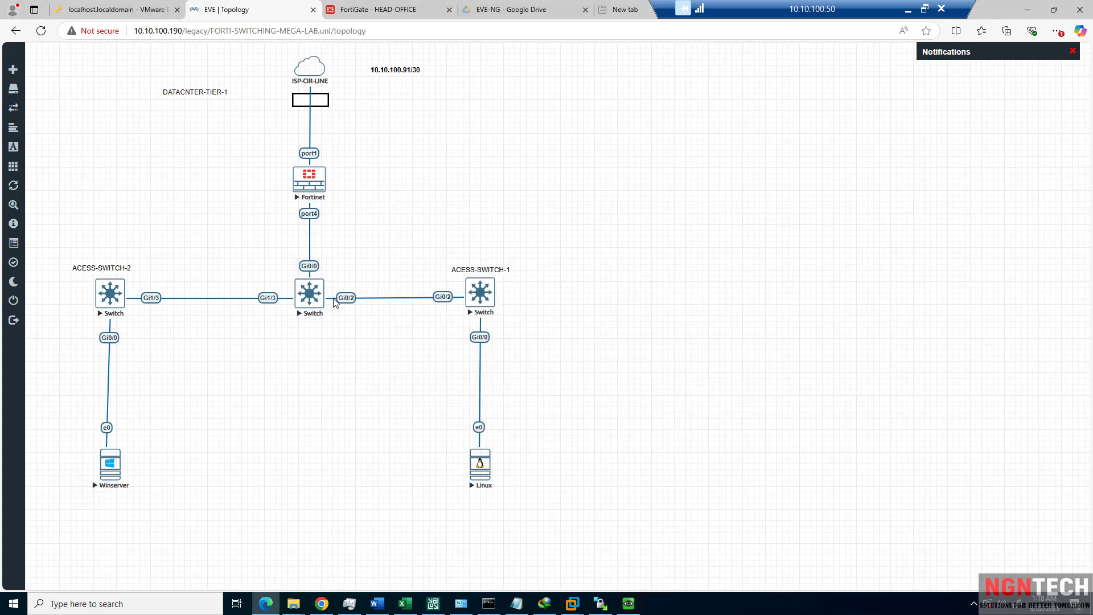
Open the core switch console and run 'show cdp neighbors'.
{"action": "left_click", "coordinate": [314, 300]}
{"action": "left_click", "coordinate": [602, 92]}
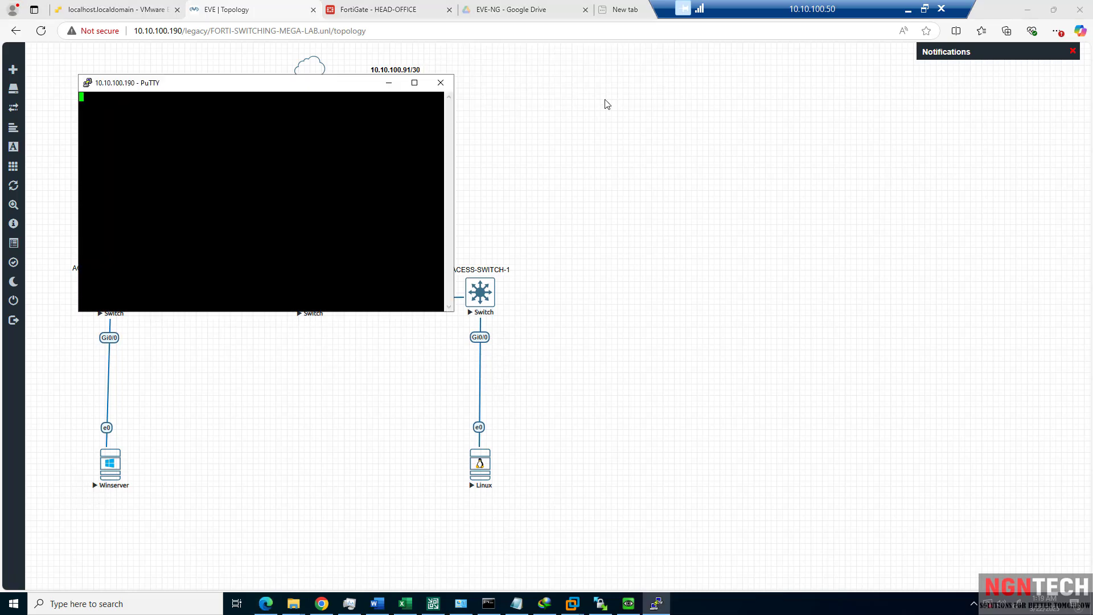
{"action": "left_click_drag", "start_coordinate": [302, 90], "coordinate": [564, 98]}
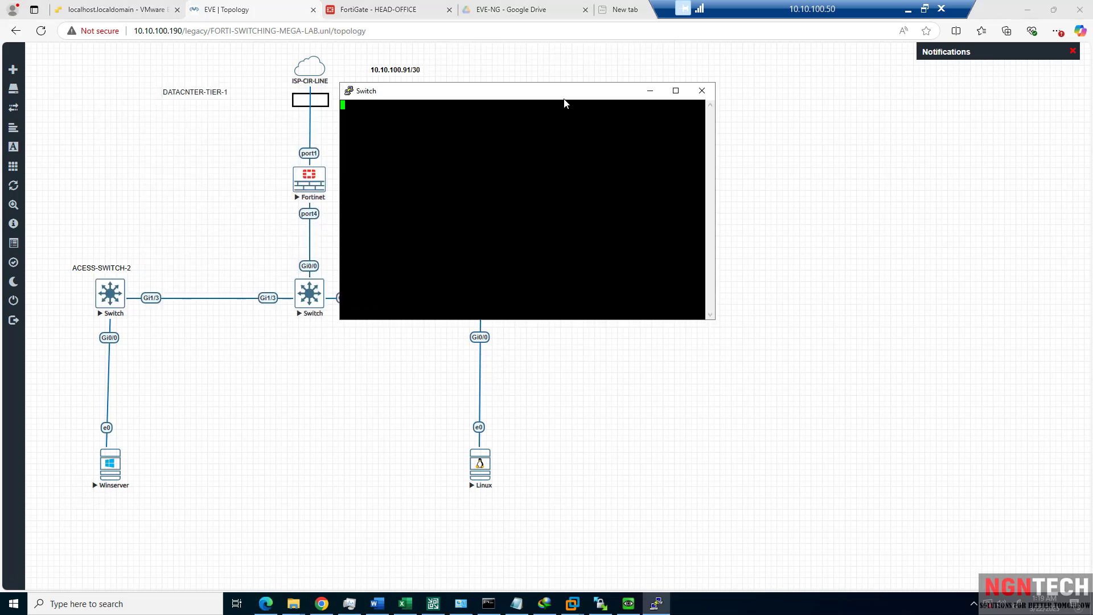
{"action": "type", "text": "show"}
{"action": "key", "text": "Tab"}
{"action": "type", "text": "cdp"}
{"action": "key", "text": "Tab"}
{"action": "type", "text": "ne"}
{"action": "key", "text": "Tab"}
{"action": "key", "text": "Return"}
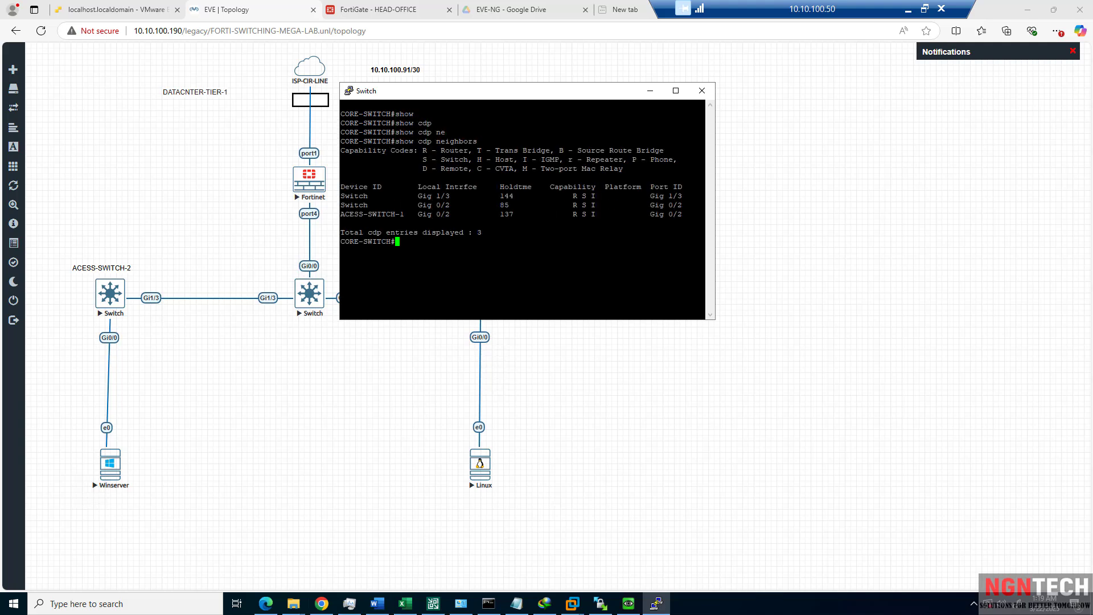
{"action": "left_click_drag", "start_coordinate": [495, 102], "coordinate": [681, 121]}
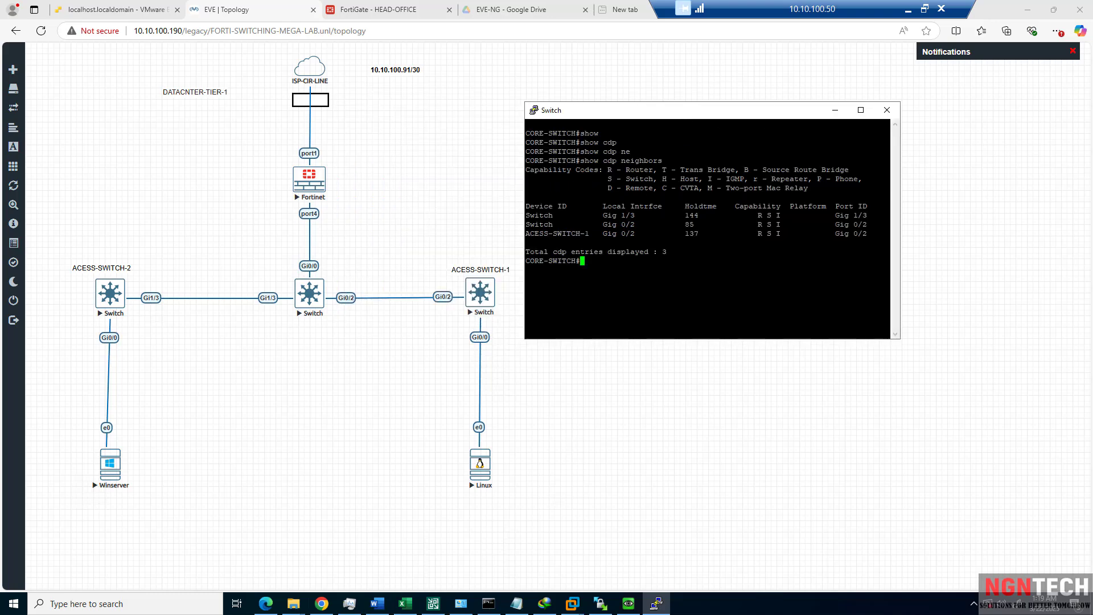
{"action": "key", "text": "Return"}
{"action": "key", "text": "Return"}
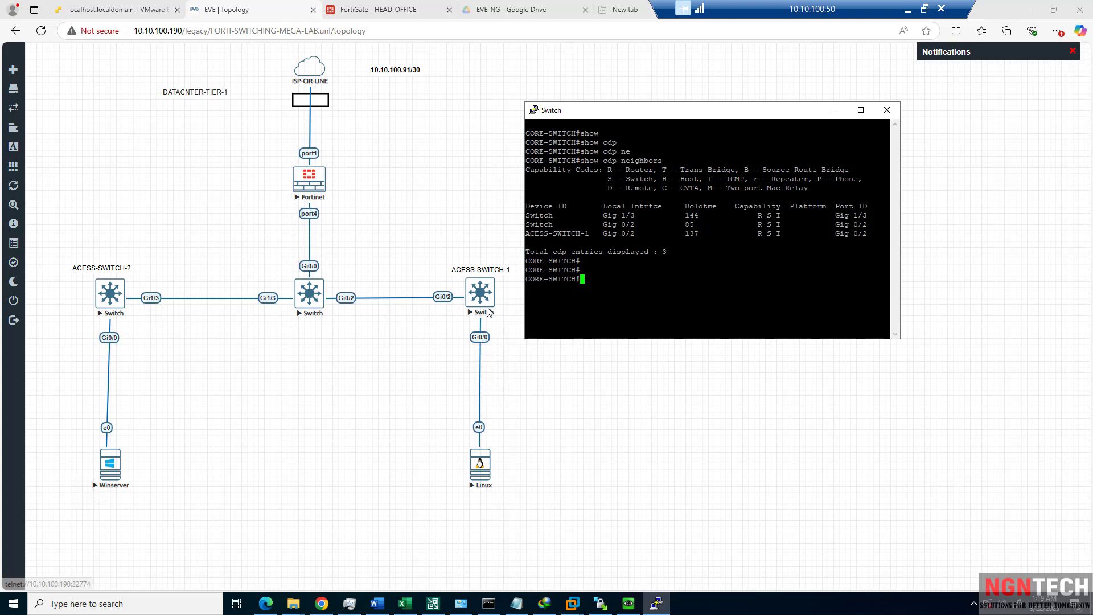
Save ACESS-SWITCH-2's configuration with 'wr' and close its console.
{"action": "left_click", "coordinate": [105, 294]}
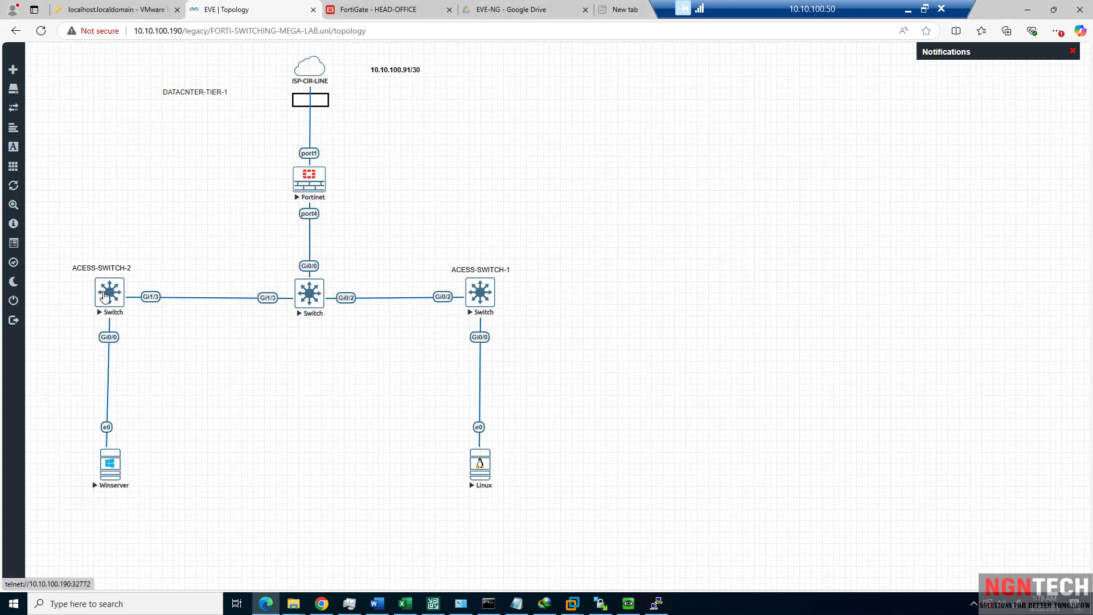
{"action": "left_click", "coordinate": [105, 295]}
{"action": "left_click", "coordinate": [602, 93]}
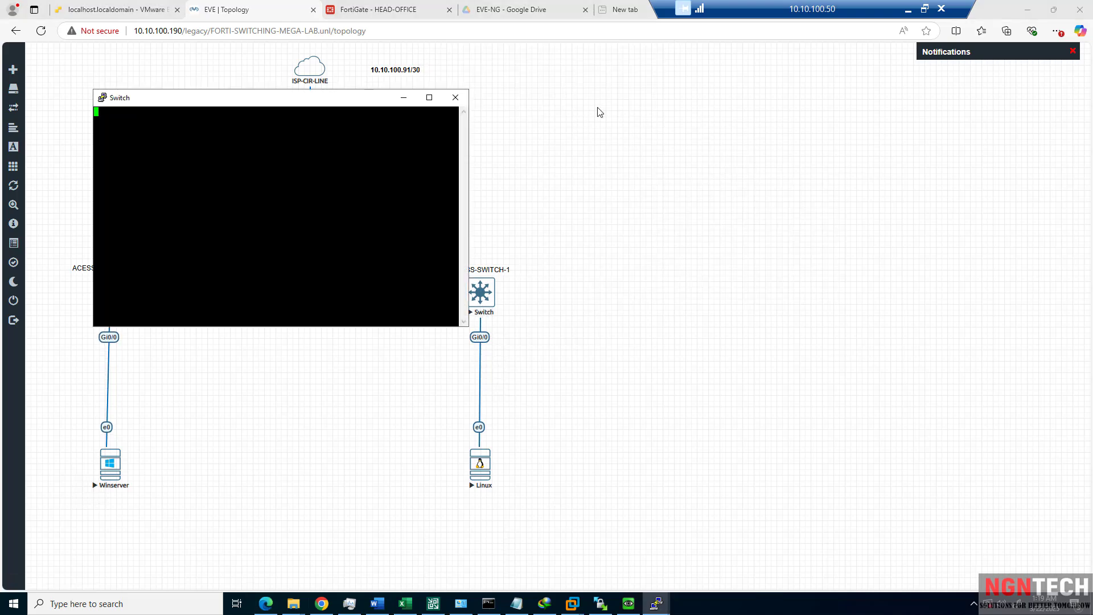
{"action": "key", "text": "Return"}
{"action": "type", "text": "wr"}
{"action": "key", "text": "Return"}
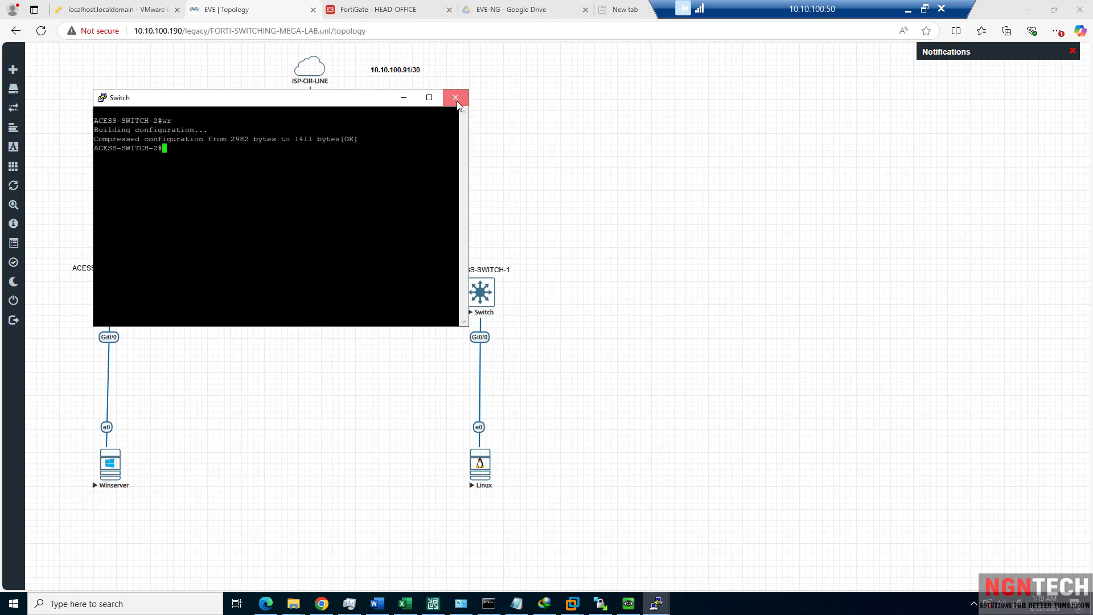
{"action": "left_click", "coordinate": [457, 103]}
{"action": "key", "text": "Return"}
On ACESS-SWITCH-1 run 'end' and 'wr' to save, then close its console.
{"action": "left_click", "coordinate": [480, 289]}
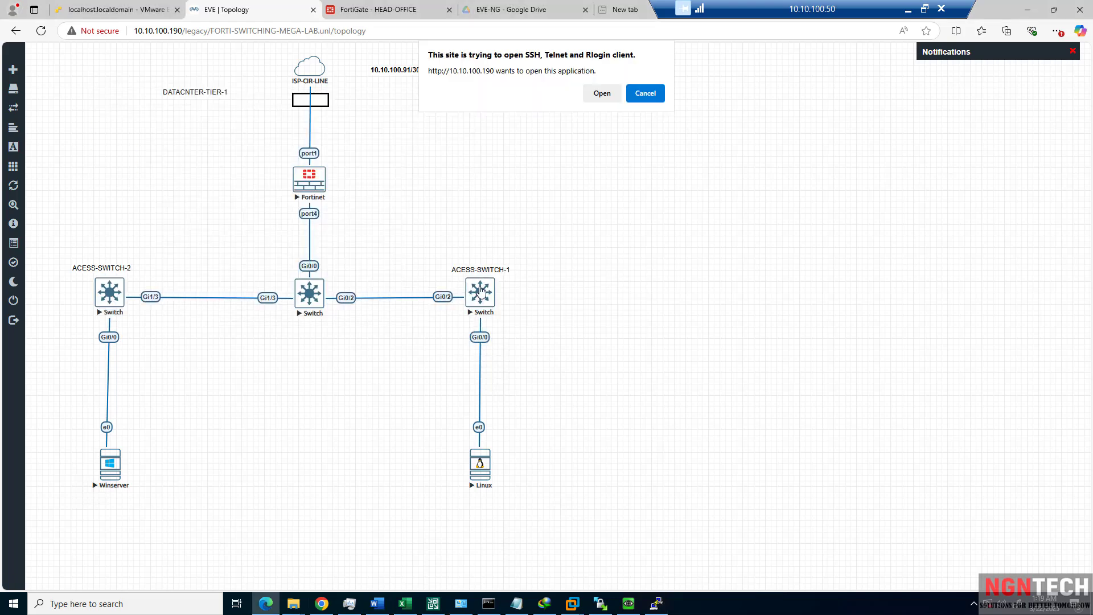
{"action": "left_click", "coordinate": [603, 94]}
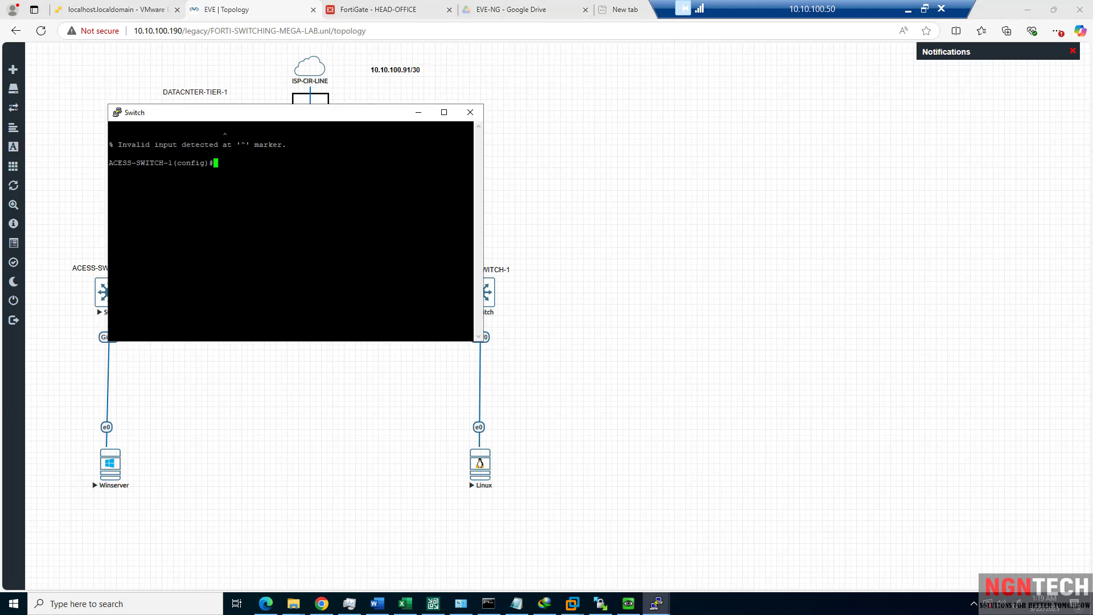
{"action": "type", "text": "end"}
{"action": "key", "text": "Return"}
{"action": "type", "text": "wr"}
{"action": "key", "text": "Return"}
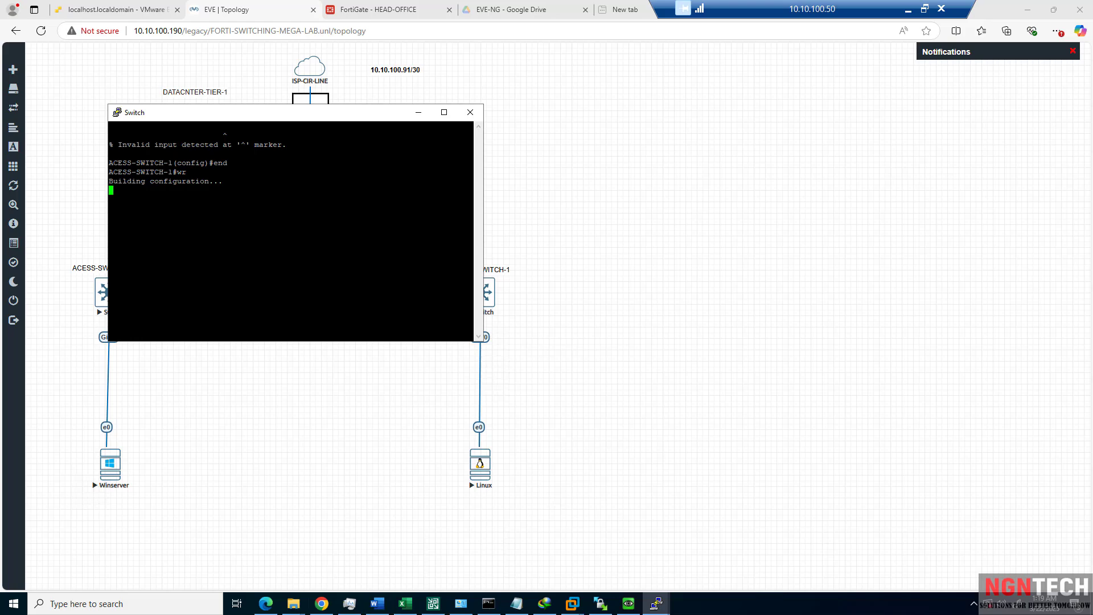
{"action": "left_click", "coordinate": [476, 116]}
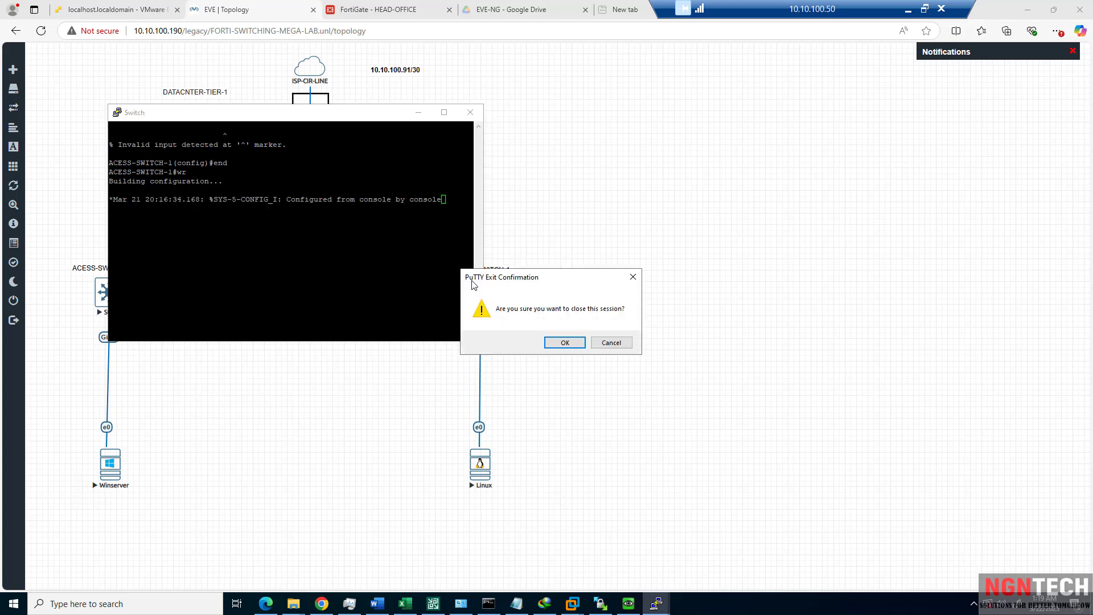
{"action": "left_click", "coordinate": [565, 343]}
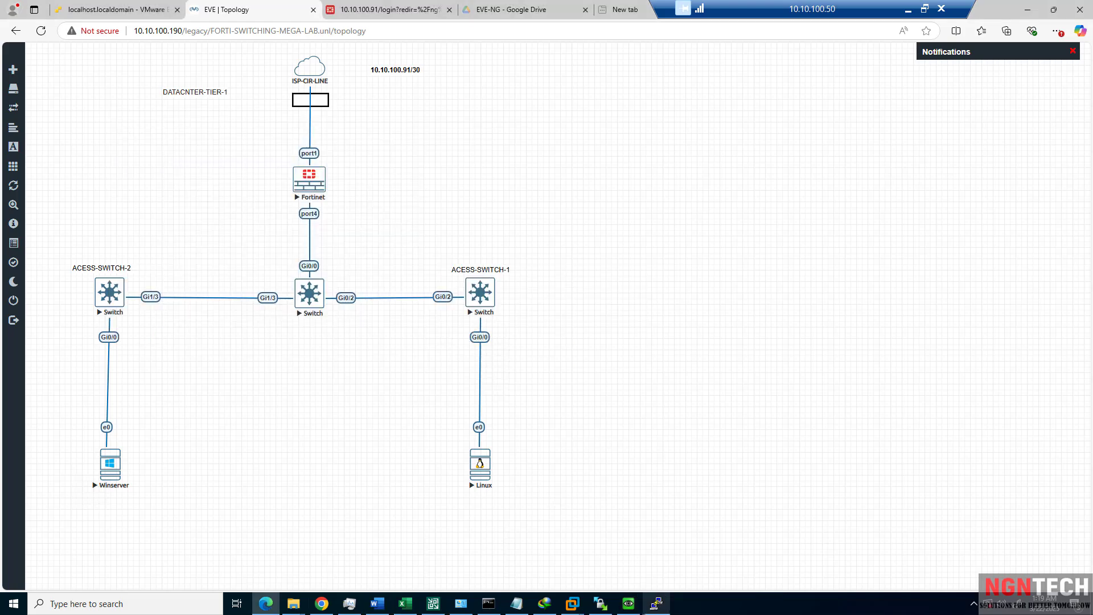
{"action": "mouse_move", "coordinate": [644, 613]}
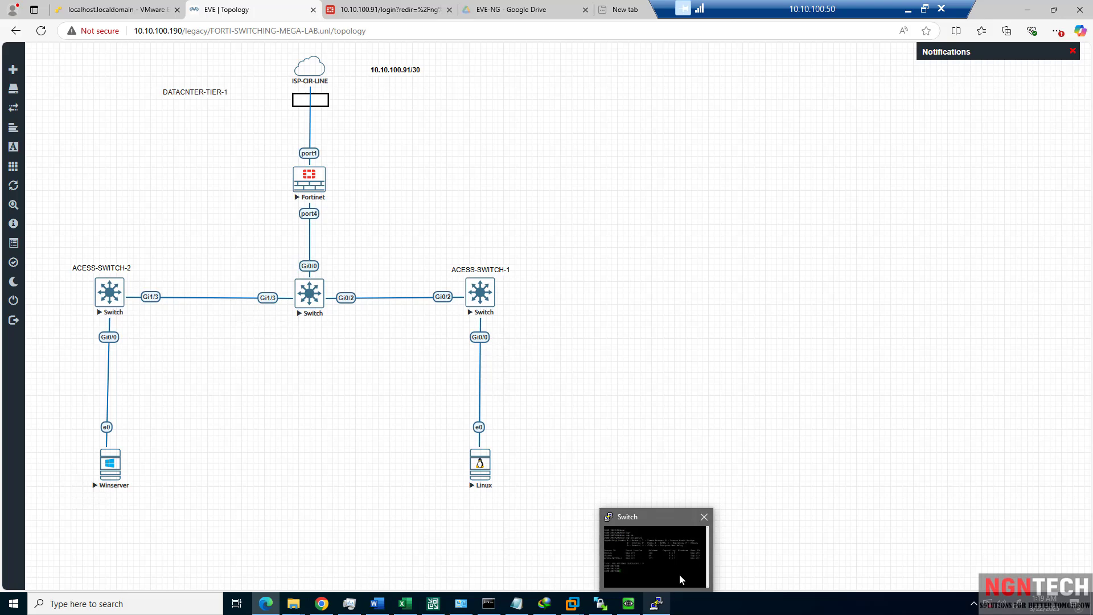
Rerun 'show cdp neighbors' on CORE-SWITCH and highlight the ACESS-SWITCH-1 and ACESS-SWITCH-2 rows.
{"action": "left_click", "coordinate": [657, 604]}
{"action": "key", "text": "Up"}
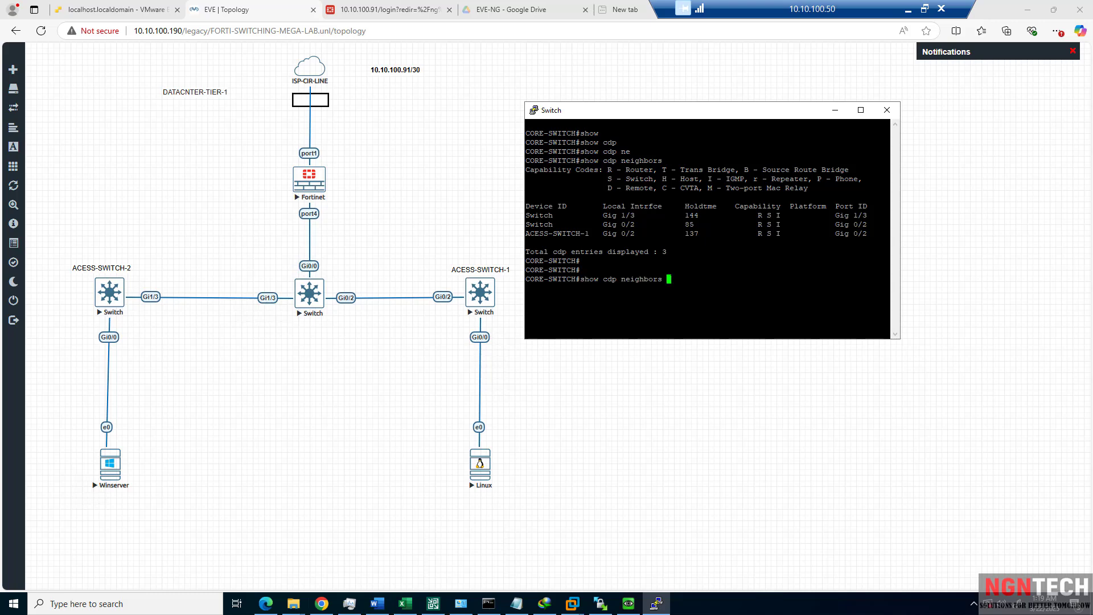
{"action": "key", "text": "Return"}
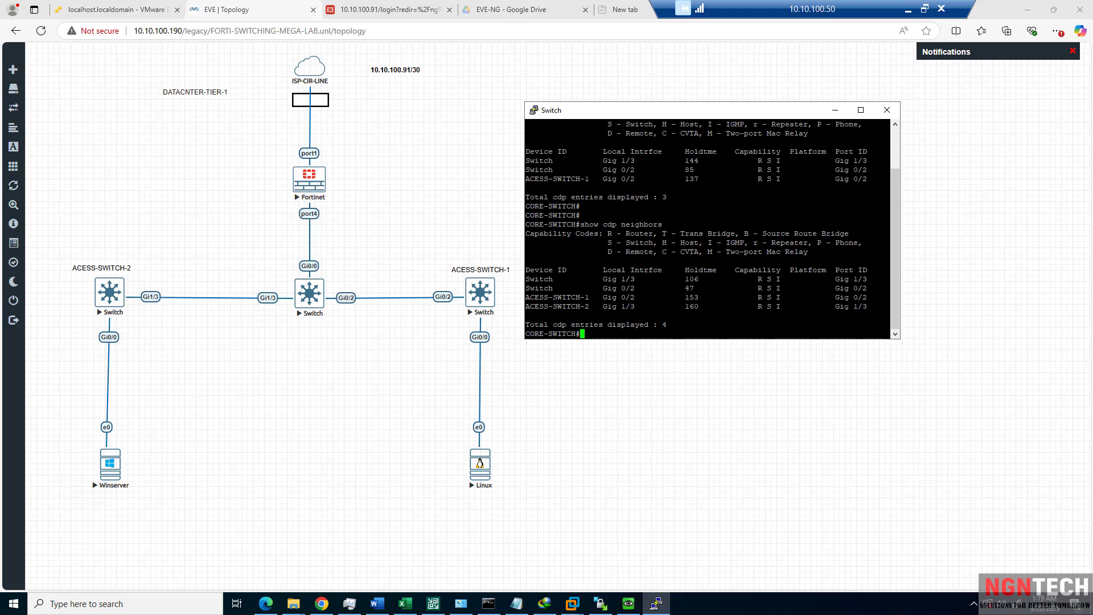
{"action": "left_click_drag", "start_coordinate": [888, 307], "coordinate": [530, 298]}
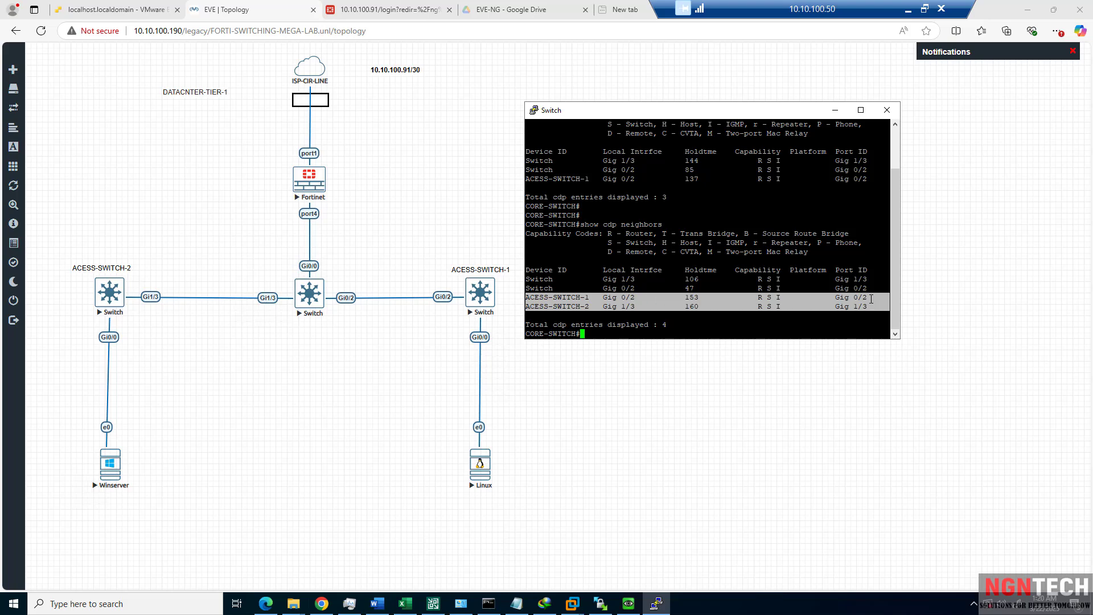
{"action": "left_click_drag", "start_coordinate": [871, 299], "coordinate": [524, 296]}
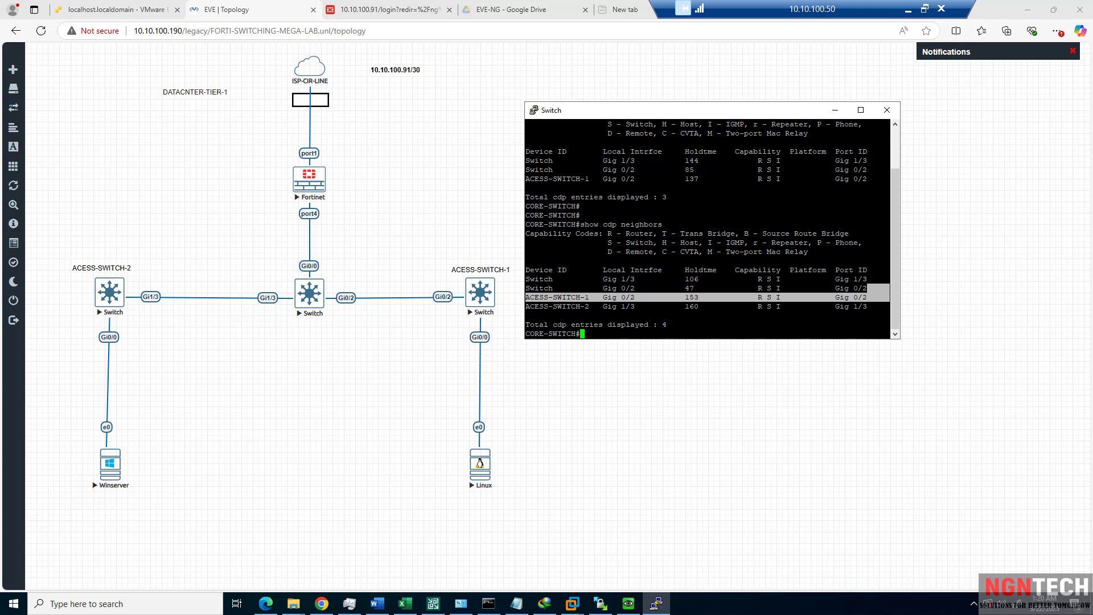
{"action": "left_click_drag", "start_coordinate": [890, 306], "coordinate": [523, 306]}
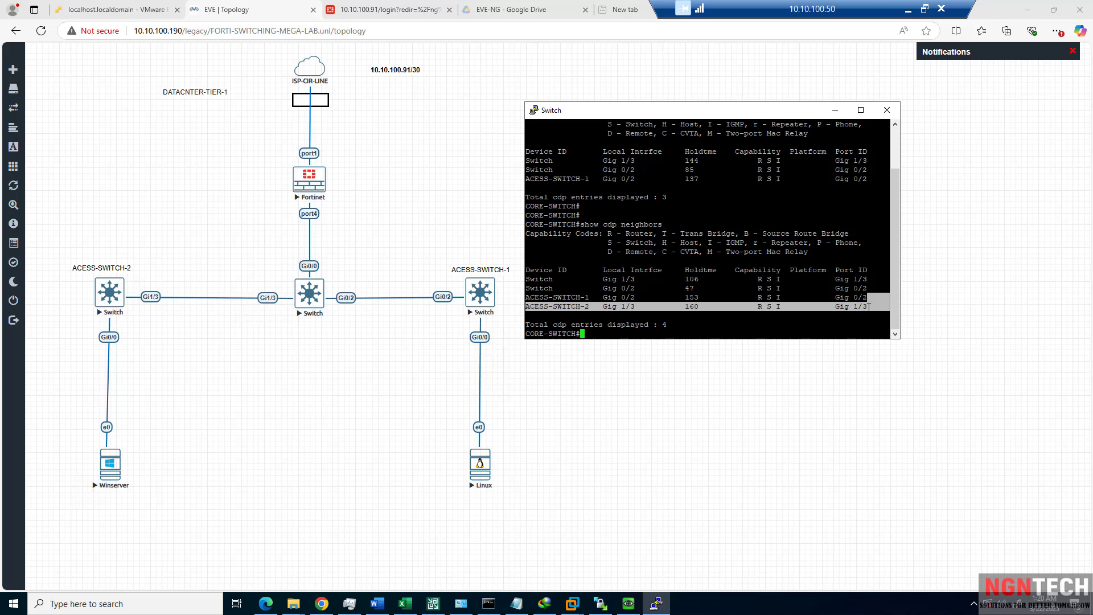
{"action": "left_click", "coordinate": [528, 308]}
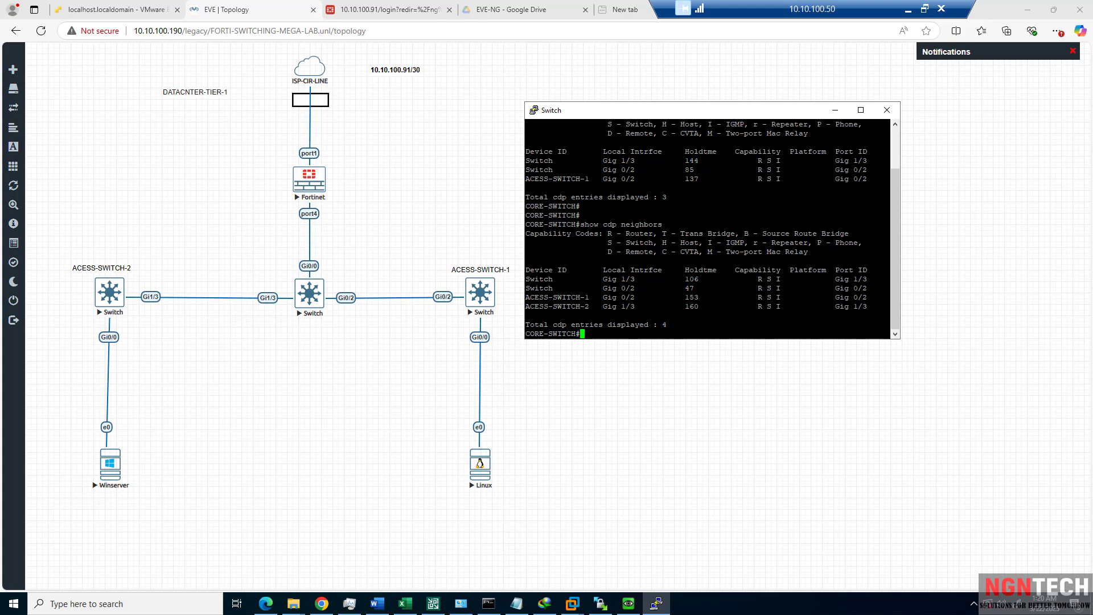
On CORE-SWITCH, run 'show running-config interface gigabitEthernet 0/0' to display its configuration.
{"action": "type", "text": "sho"}
{"action": "key", "text": "Tab"}
{"action": "type", "text": "run"}
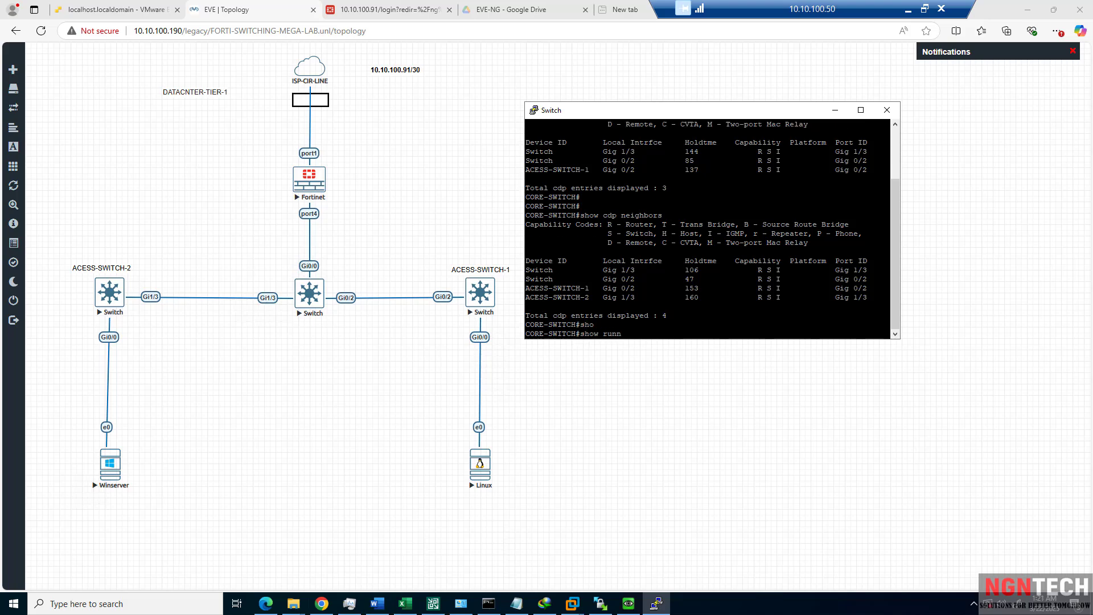
{"action": "key", "text": "Tab"}
{"action": "type", "text": "in"}
{"action": "key", "text": "Tab"}
{"action": "type", "text": "gi"}
{"action": "key", "text": "Tab"}
{"action": "type", "text": "gi"}
{"action": "key", "text": "Tab"}
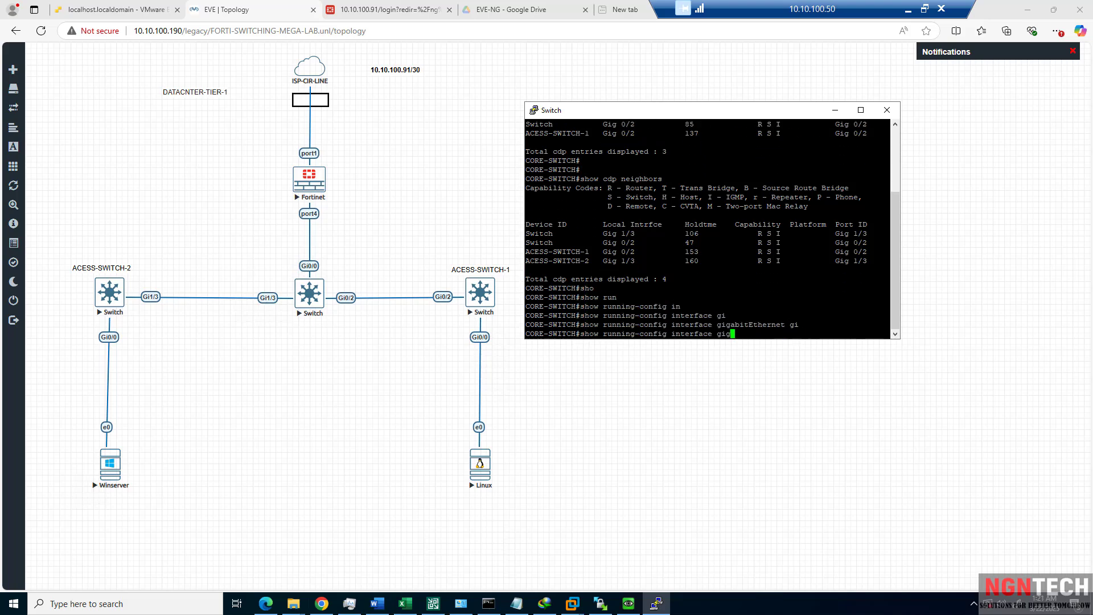
{"action": "type", "text": "0"}
{"action": "key", "text": "BackSpace"}
{"action": "key", "text": "BackSpace"}
{"action": "key", "text": "BackSpace"}
{"action": "type", "text": "0/0"}
{"action": "key", "text": "Return"}
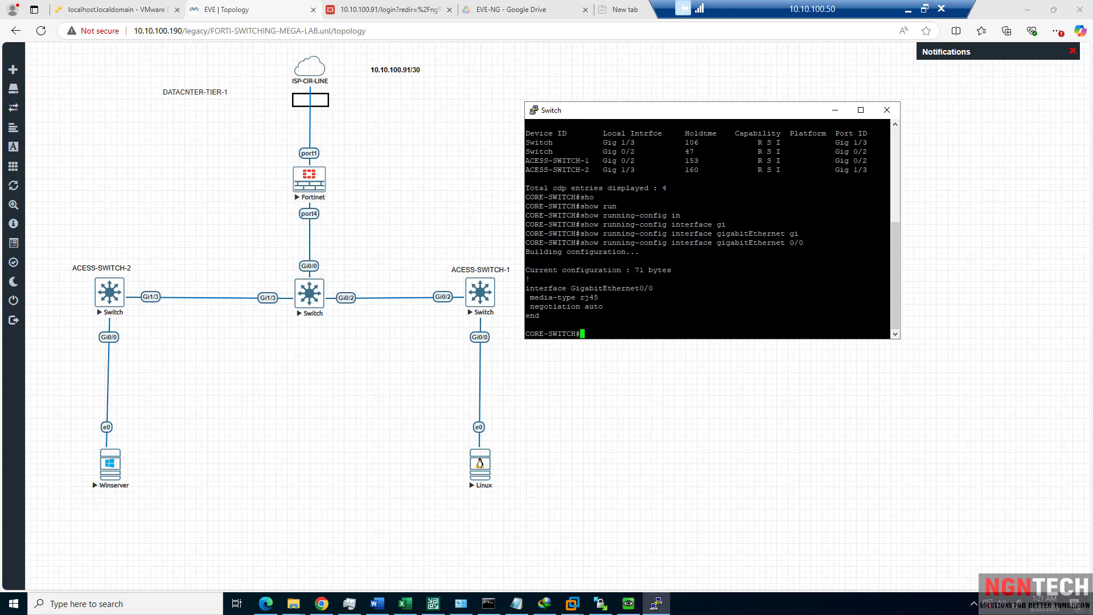
Attempt 'show vlan brief', which gets submitted in a malformed form.
{"action": "type", "text": "show"}
{"action": "key", "text": "Tab"}
{"action": "type", "text": "v"}
{"action": "key", "text": "Tab"}
{"action": "type", "text": "l b"}
{"action": "key", "text": "BackSpace"}
{"action": "key", "text": "BackSpace"}
{"action": "key", "text": "BackSpace"}
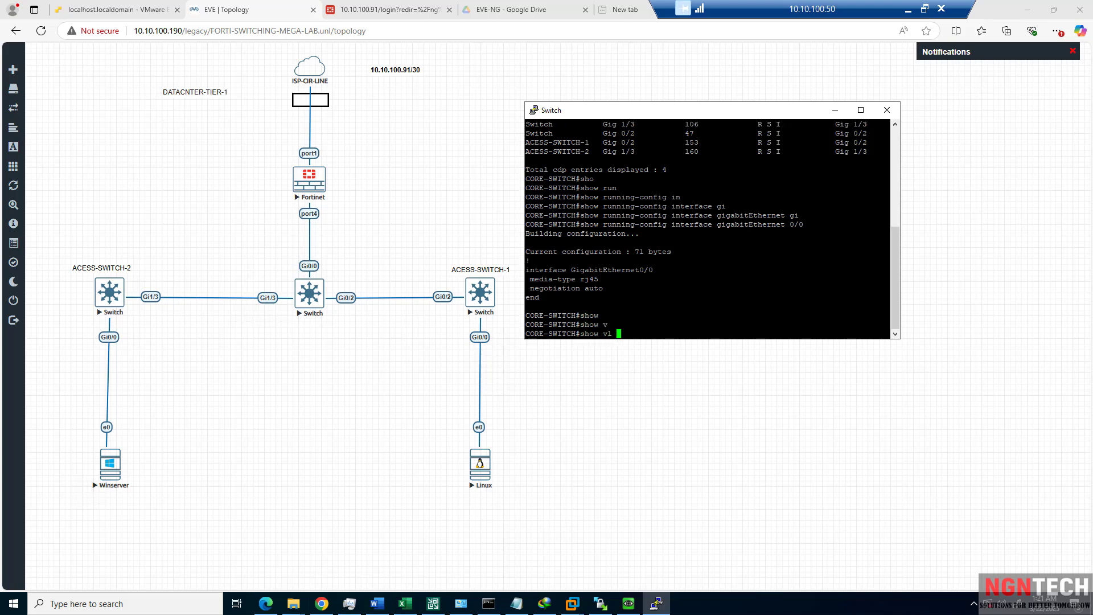
{"action": "type", "text": "la"}
{"action": "key", "text": "Tab"}
{"action": "type", "text": "br"}
{"action": "key", "text": "Tab"}
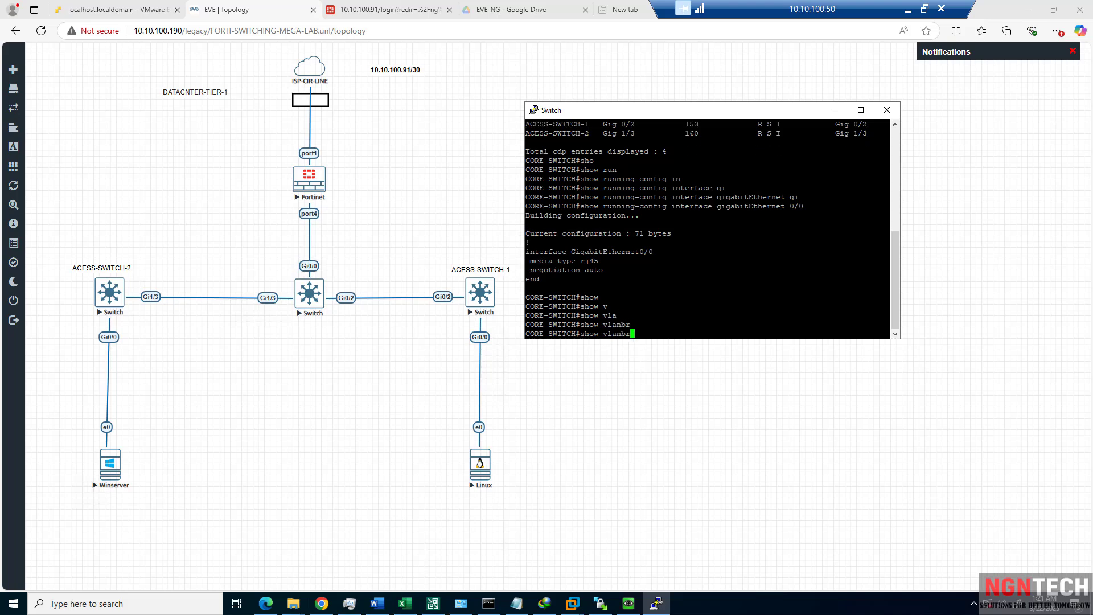
{"action": "key", "text": "Return"}
Run 'show vlan brief', showing only VLAN 1 holding ports Gi0/0–Gi1/3.
{"action": "type", "text": "s"}
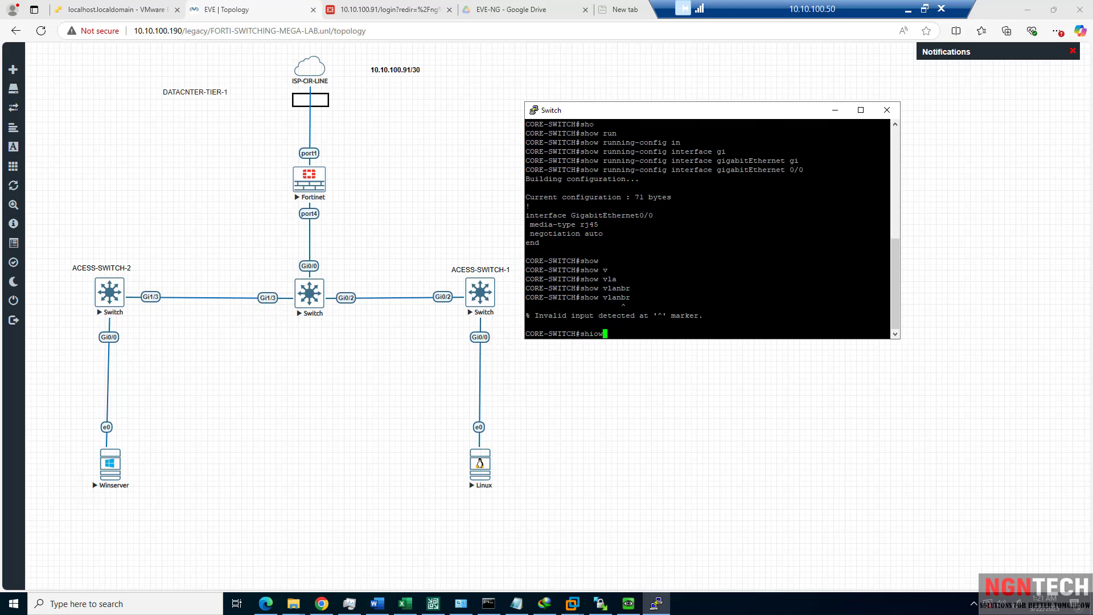
{"action": "type", "text": "how"}
{"action": "key", "text": "Tab"}
{"action": "type", "text": "vl"}
{"action": "key", "text": "Tab"}
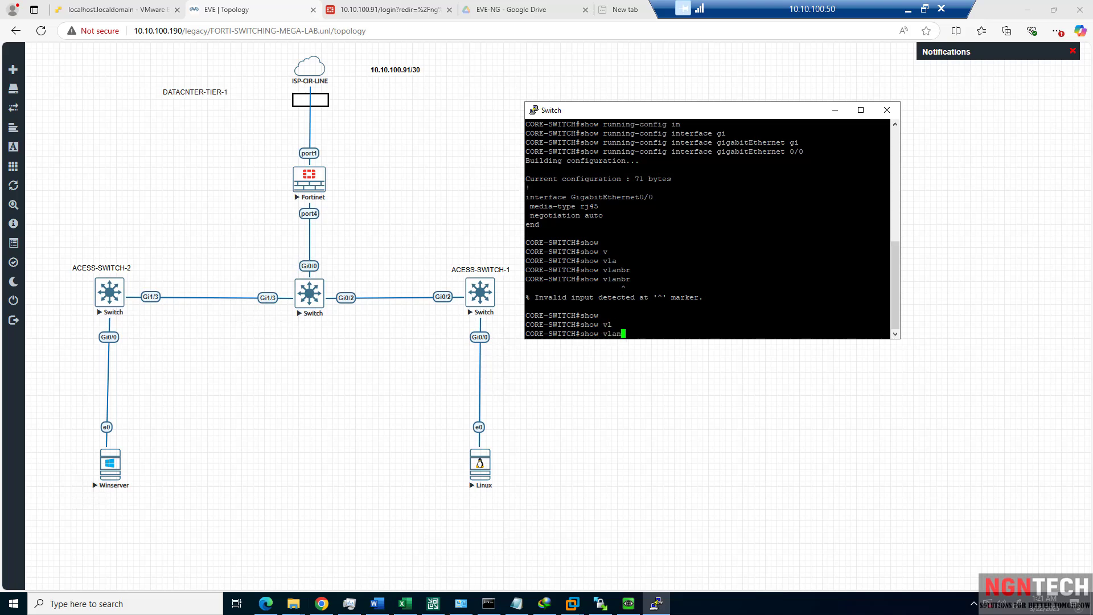
{"action": "type", "text": "an br"}
{"action": "key", "text": "Tab"}
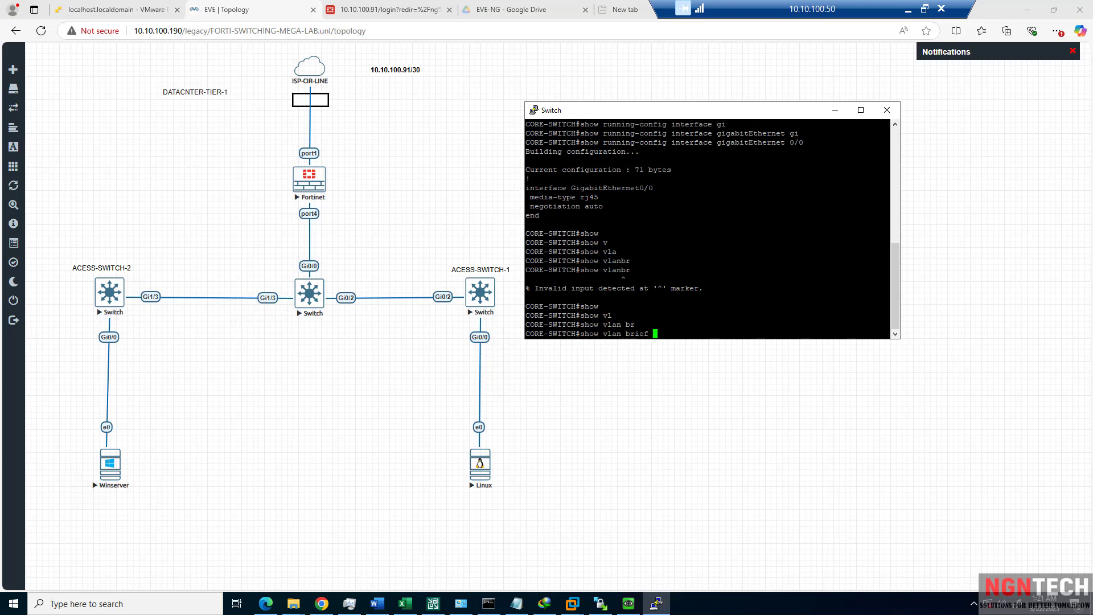
{"action": "key", "text": "Return"}
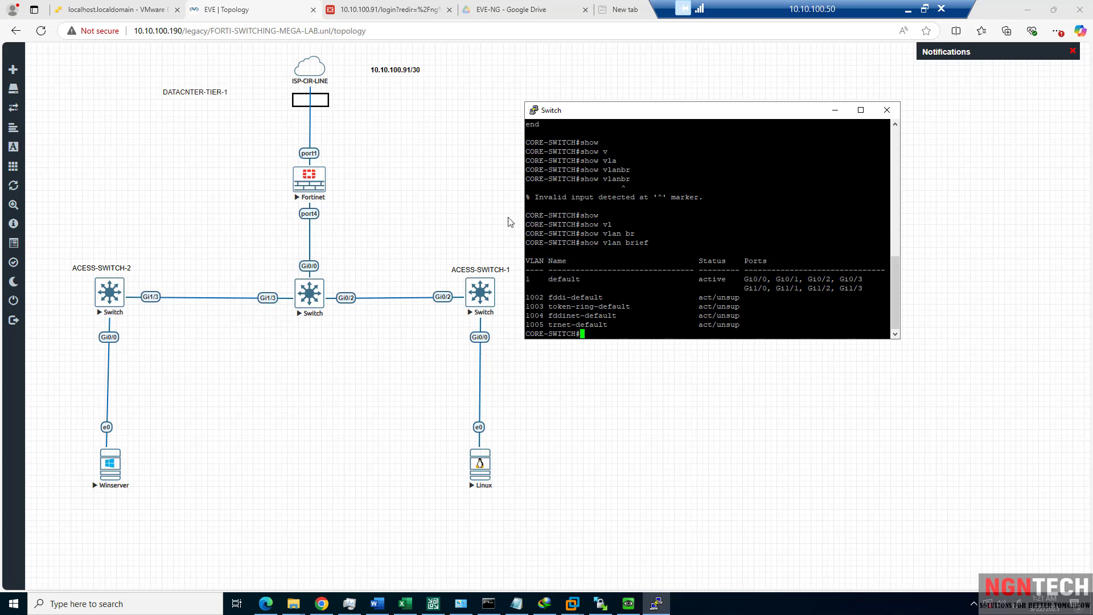
Open the Winserver node's console and dismiss the network discovery prompt.
{"action": "left_click", "coordinate": [114, 468]}
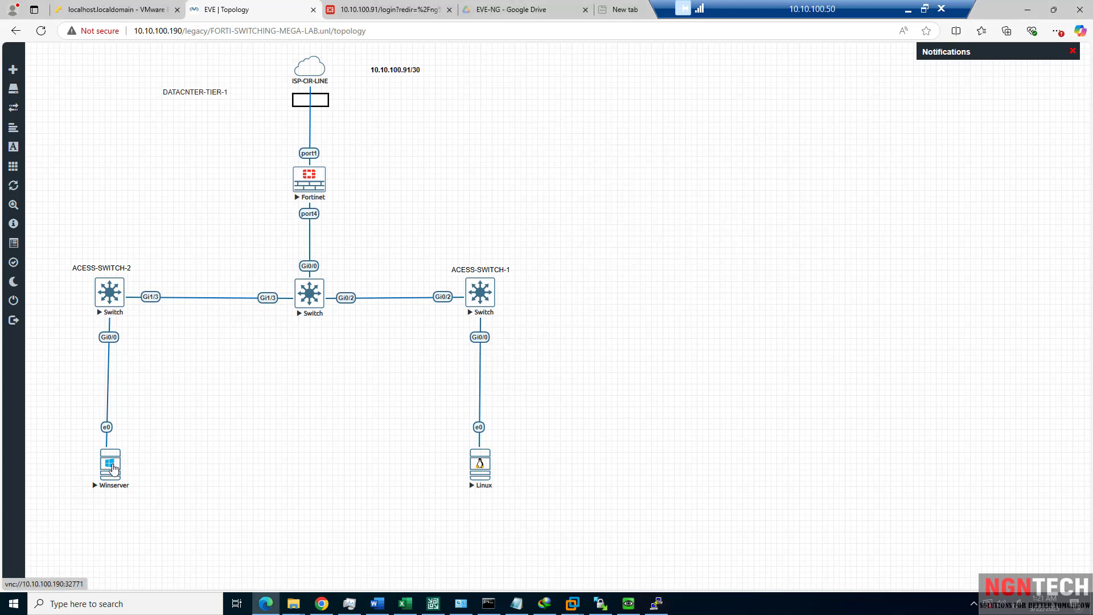
{"action": "left_click", "coordinate": [114, 468]}
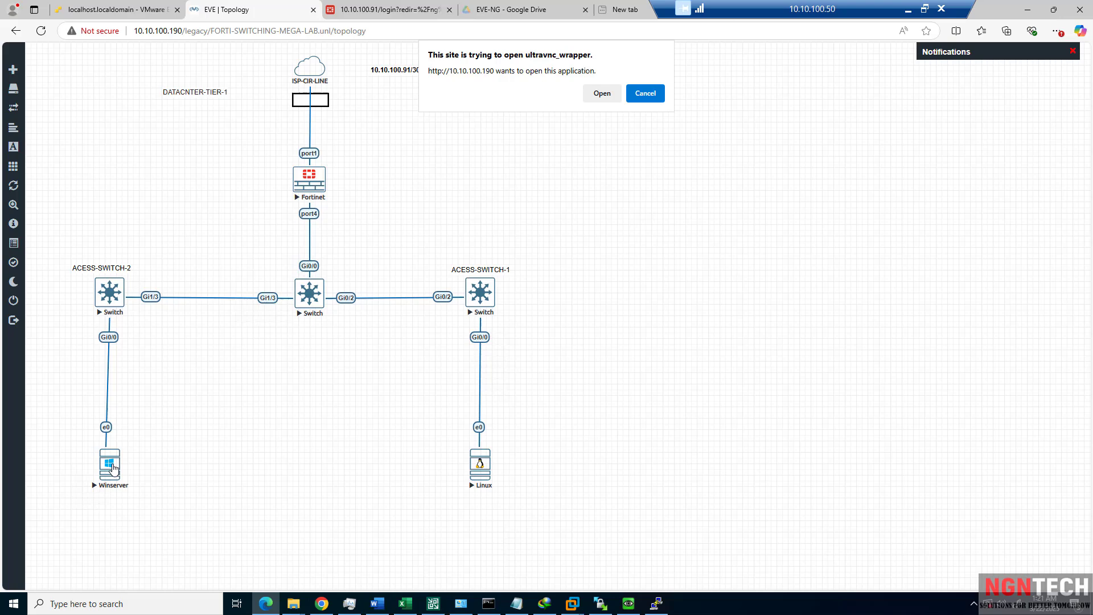
{"action": "left_click", "coordinate": [592, 93]}
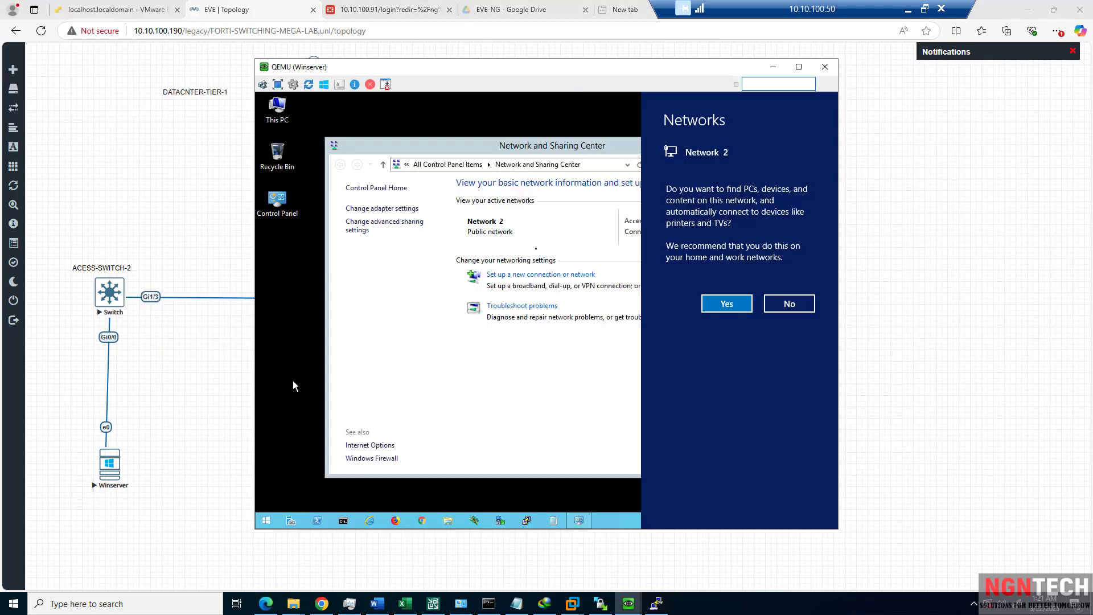
{"action": "left_click", "coordinate": [535, 249]}
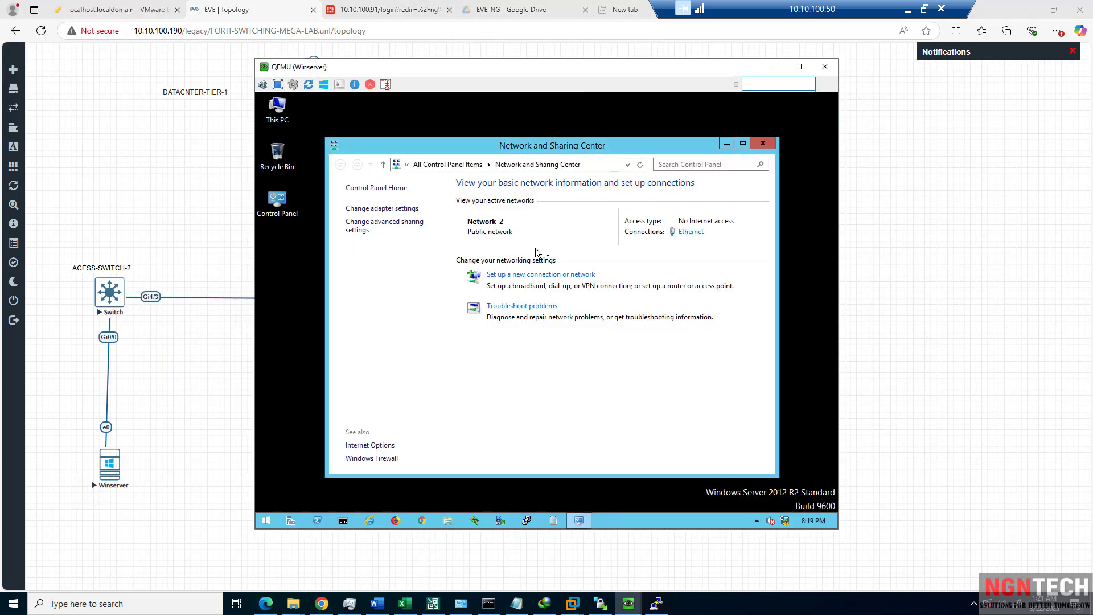
Show the Ethernet connection details: IPv4 10.0.10.101, gateway and DHCP server 10.0.10.1.
{"action": "left_click", "coordinate": [728, 144]}
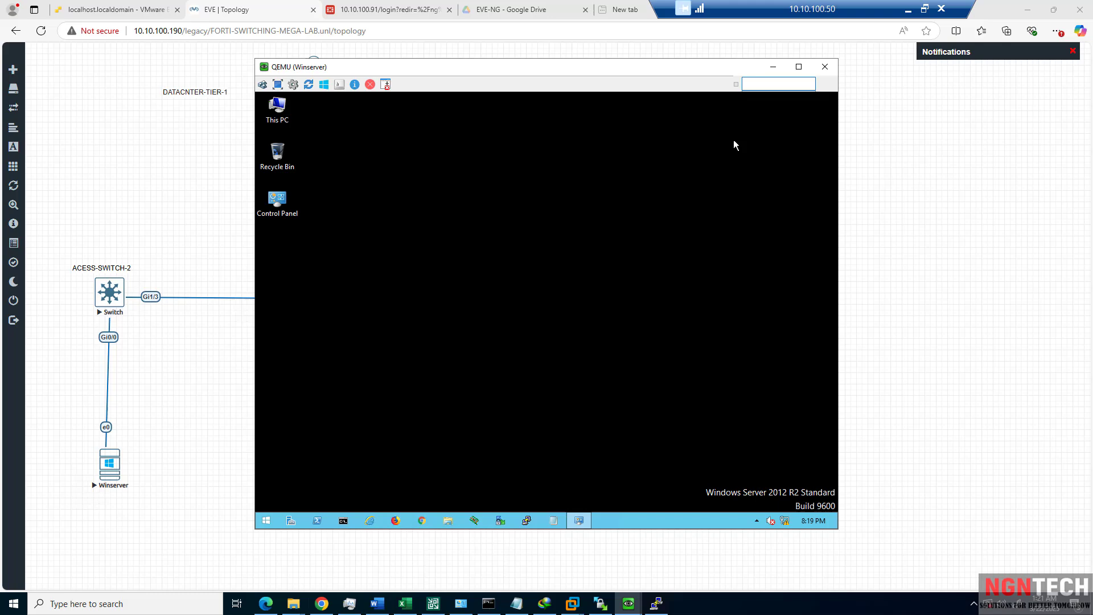
{"action": "left_click", "coordinate": [581, 520]}
{"action": "left_click", "coordinate": [584, 521]}
{"action": "left_click", "coordinate": [587, 522]}
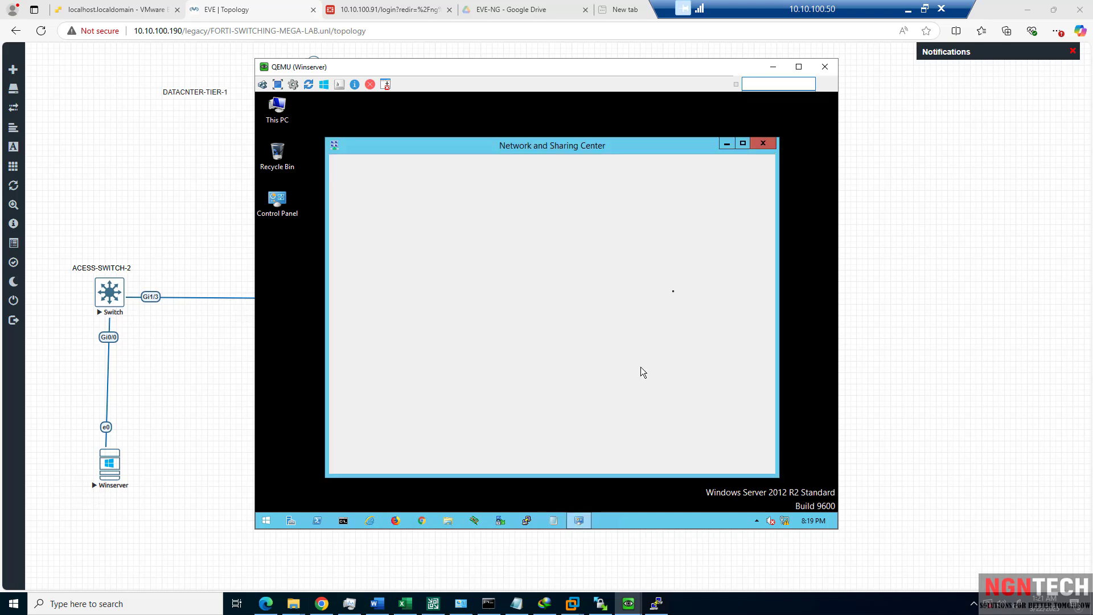
{"action": "left_click", "coordinate": [691, 232]}
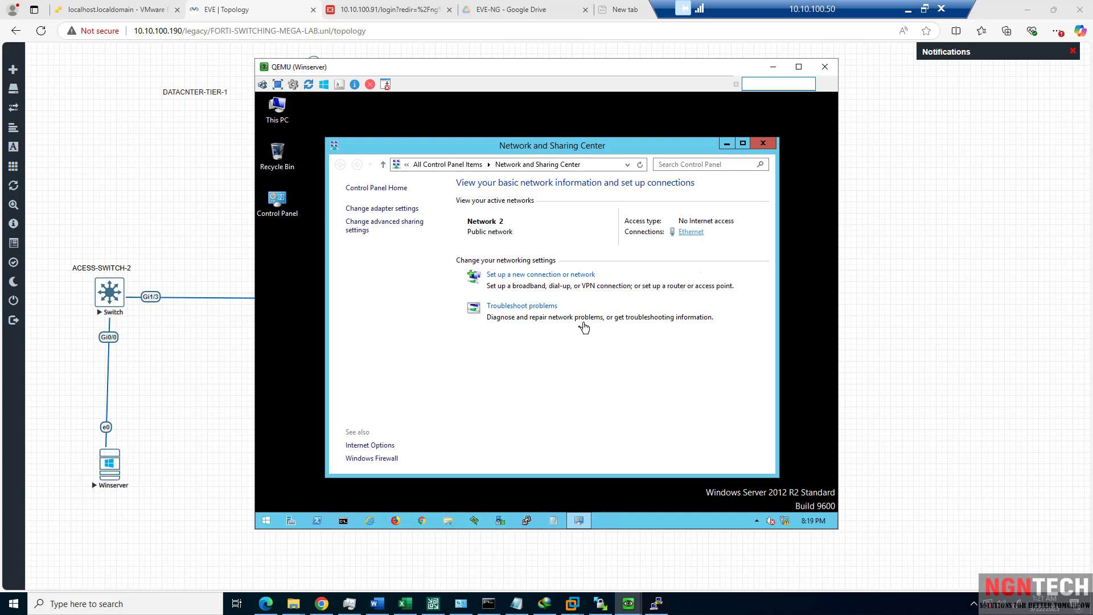
{"action": "left_click", "coordinate": [493, 301]}
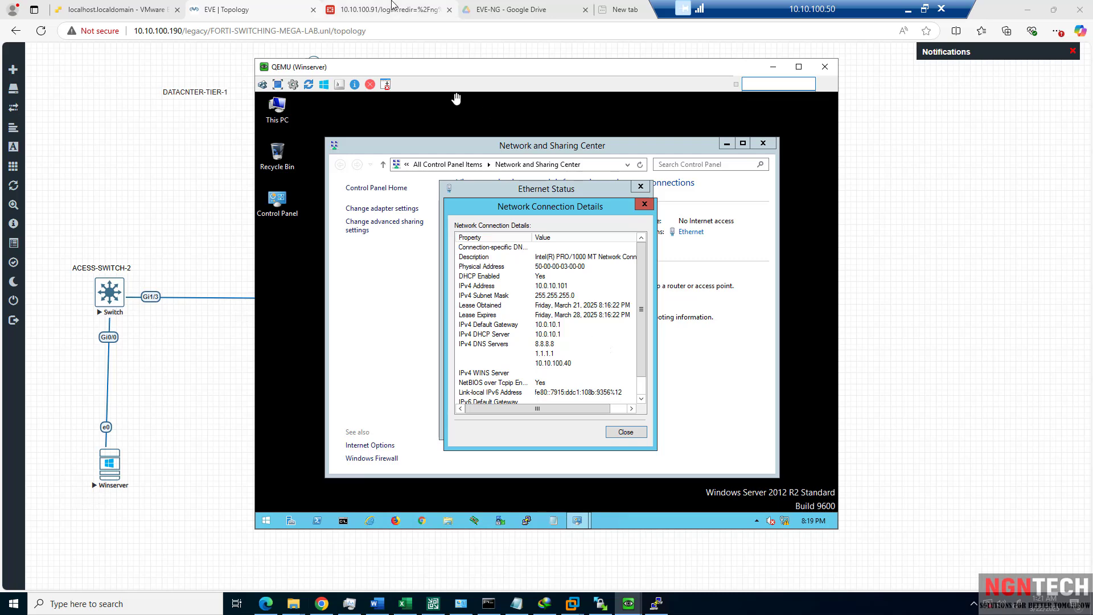
{"action": "left_click_drag", "start_coordinate": [428, 70], "coordinate": [666, 54]}
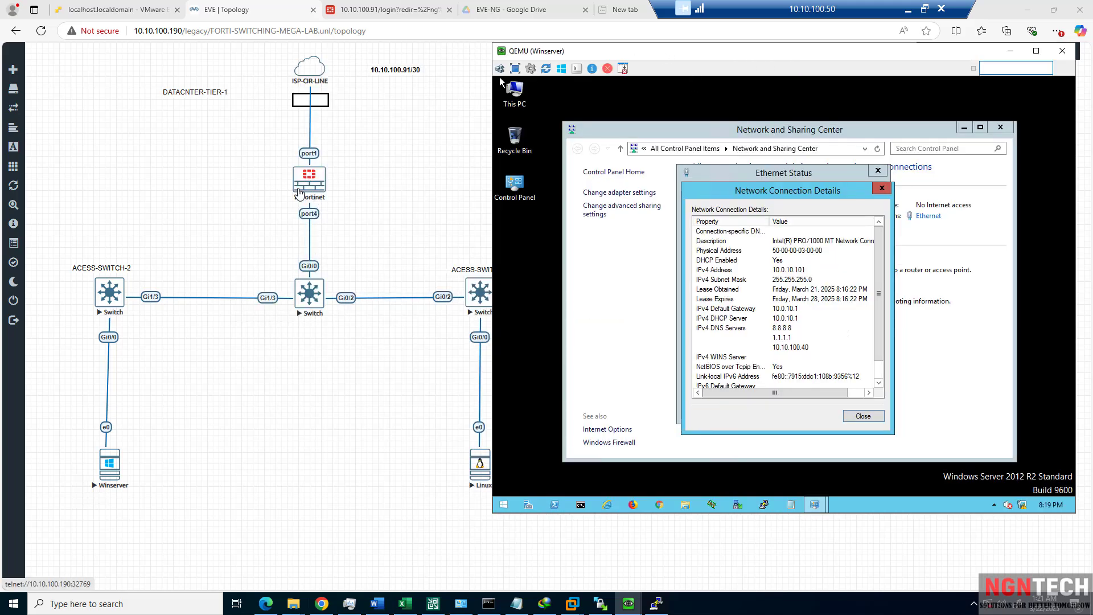
Add a new text object to the topology canvas reading 10.0.10.0/24.
{"action": "right_click", "coordinate": [227, 180]}
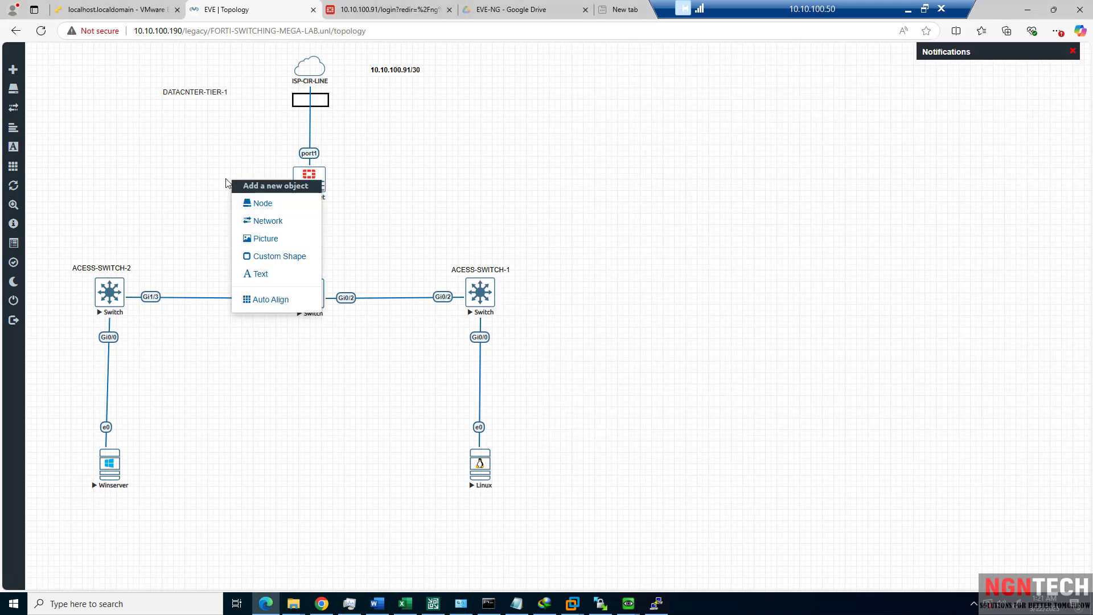
{"action": "left_click", "coordinate": [262, 274]}
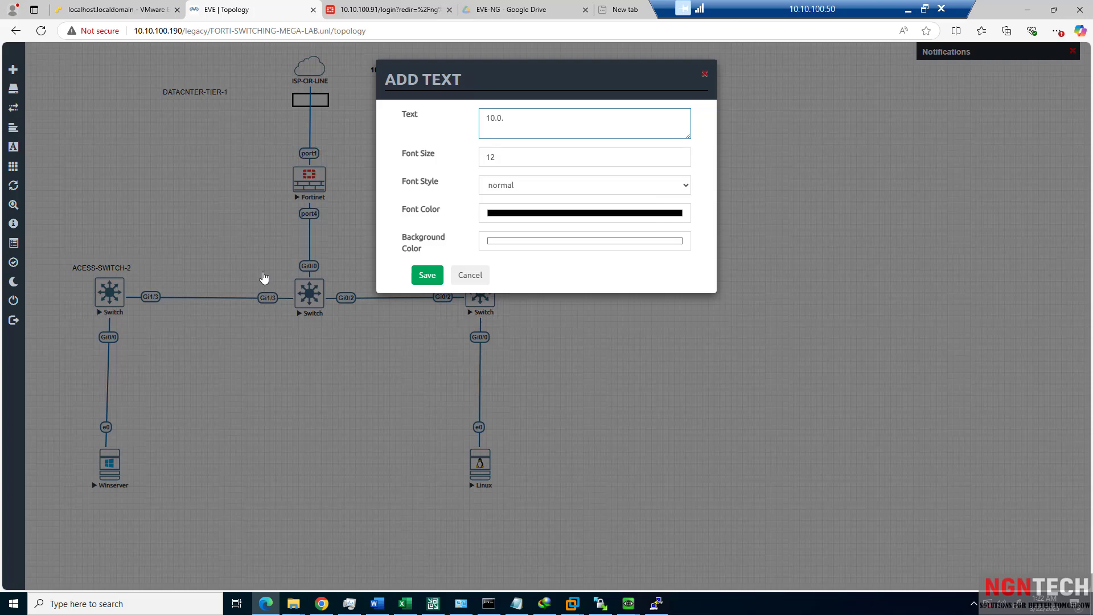
{"action": "type", "text": "10.0.10.0/24"}
{"action": "left_click", "coordinate": [388, 10]}
Sign back into the FortiGate web UI with the saved login, then return to the topology.
{"action": "left_click", "coordinate": [536, 325]}
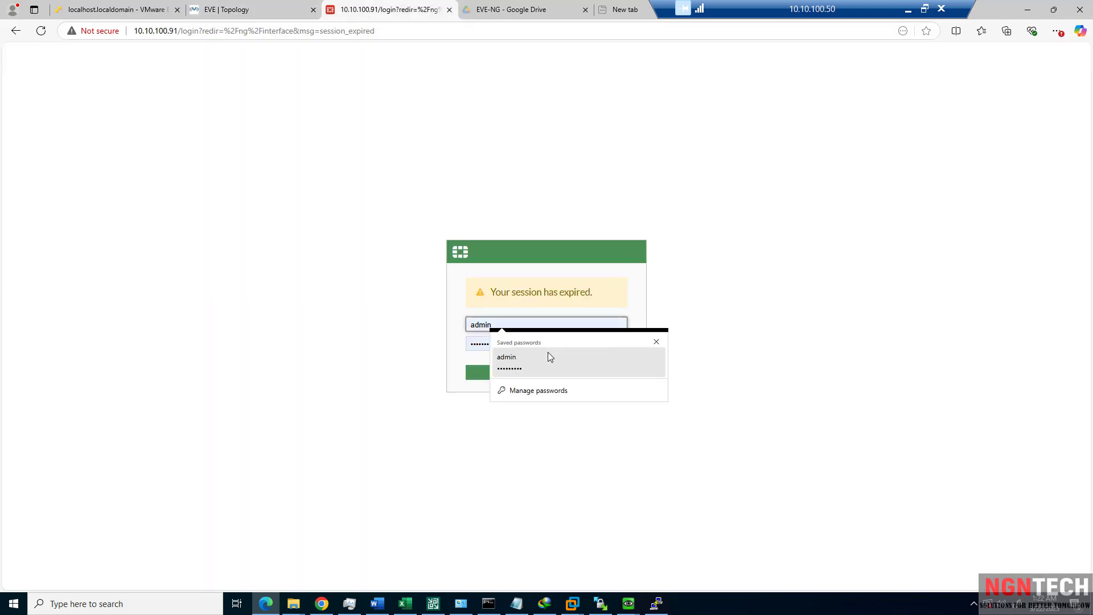
{"action": "left_click", "coordinate": [547, 352]}
{"action": "left_click", "coordinate": [547, 376]}
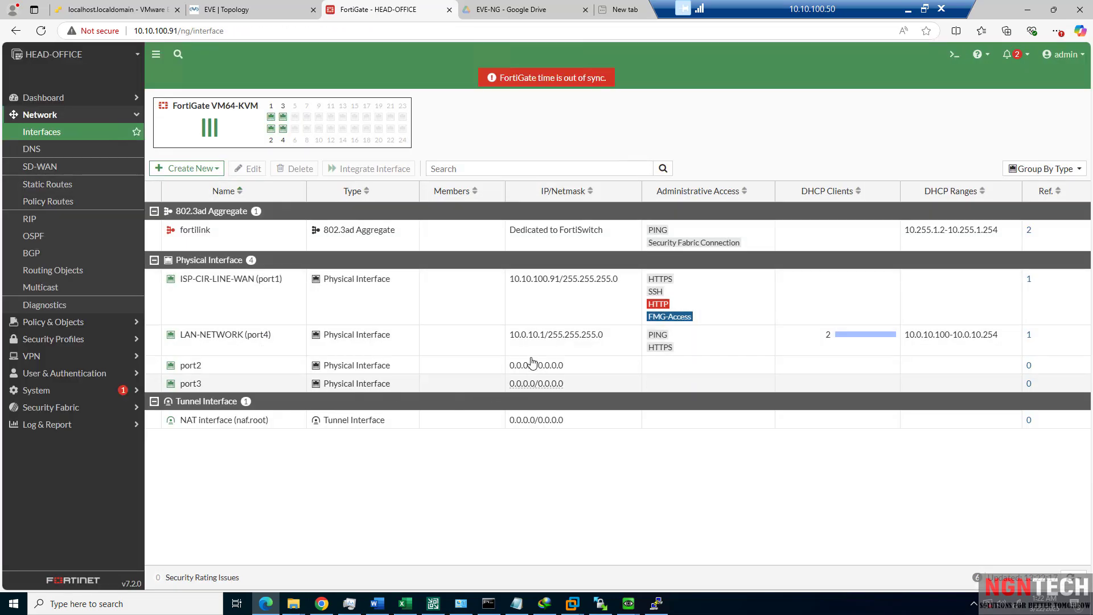
{"action": "left_click", "coordinate": [249, 11]}
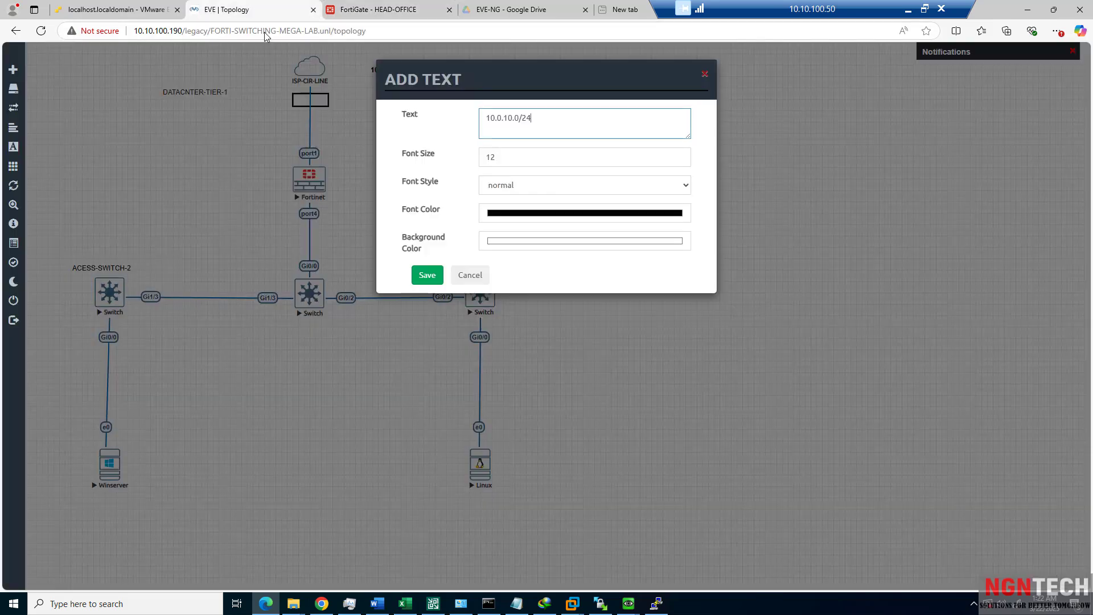
Save the 10.0.10.0/24 label in bold and place it left of the Fortinet node.
{"action": "left_click", "coordinate": [495, 186]}
{"action": "left_click", "coordinate": [509, 218]}
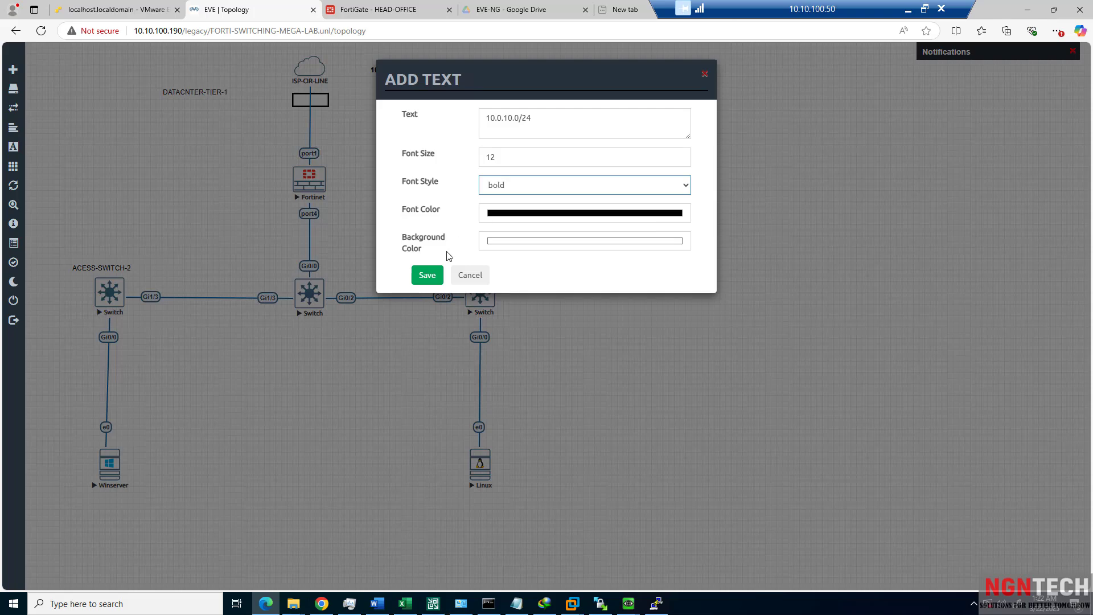
{"action": "left_click", "coordinate": [428, 278]}
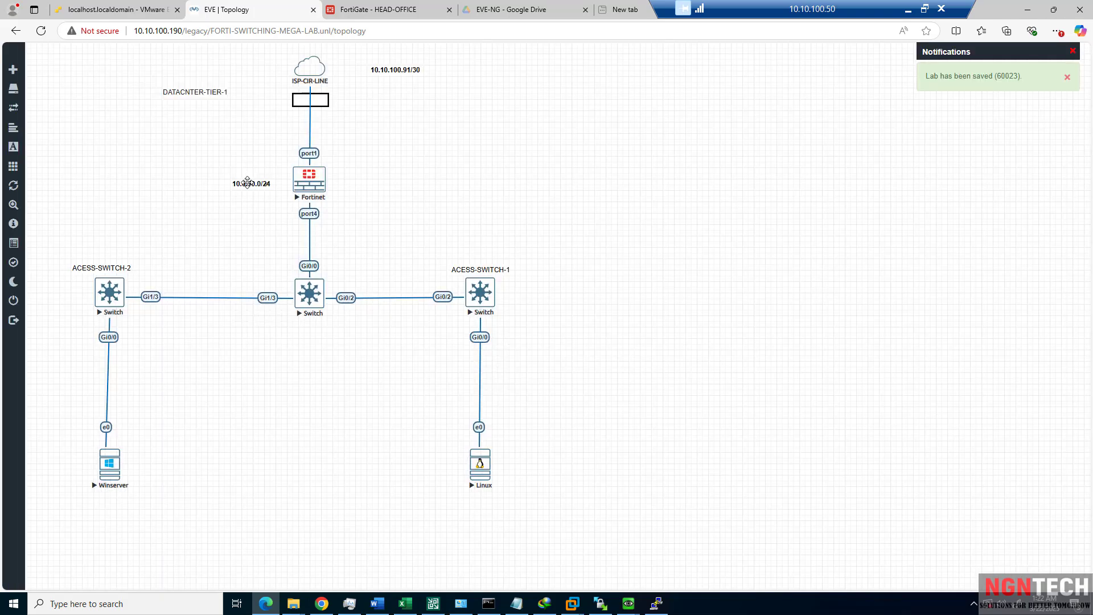
{"action": "left_click_drag", "start_coordinate": [246, 181], "coordinate": [219, 171]}
{"action": "right_click", "coordinate": [220, 171]}
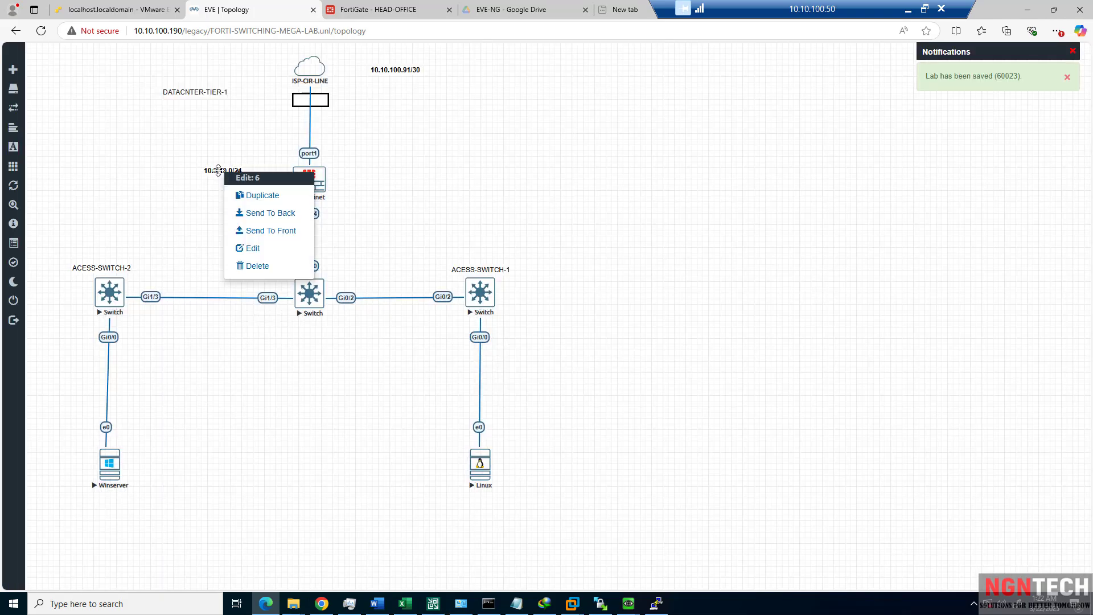
{"action": "left_click", "coordinate": [253, 248]}
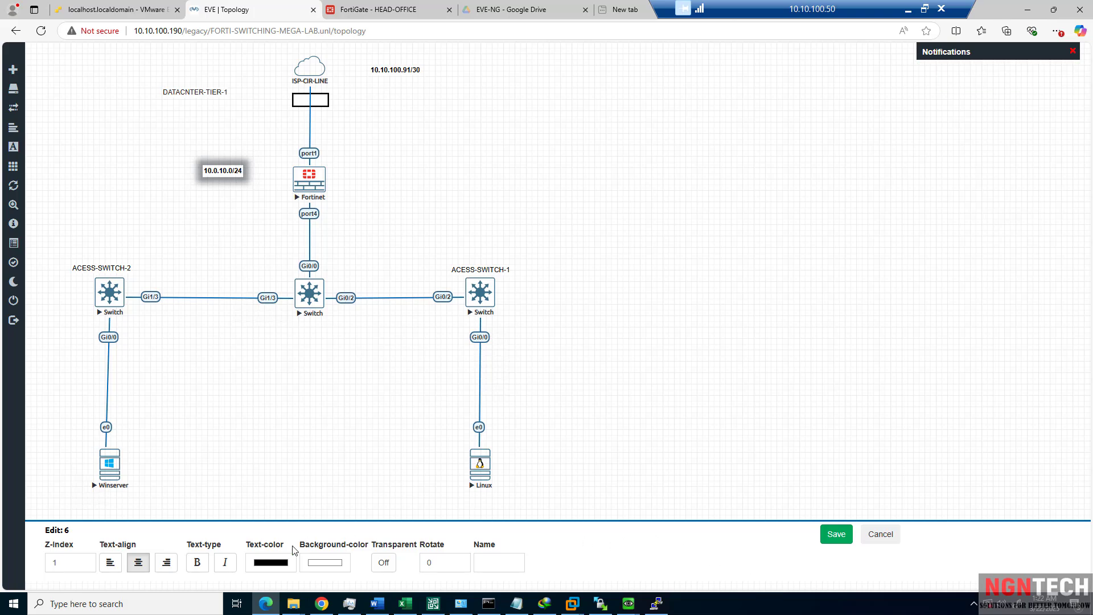
{"action": "left_click", "coordinate": [828, 541]}
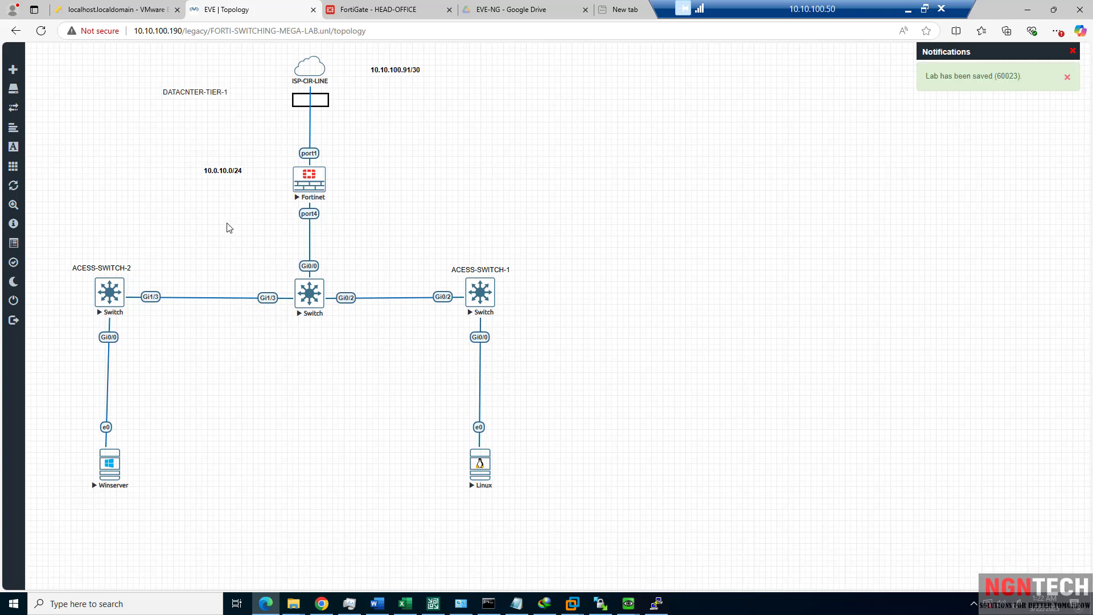
Add a 'DHCP' text label and position it alongside the 10.0.10.0/24 label.
{"action": "right_click", "coordinate": [199, 174]}
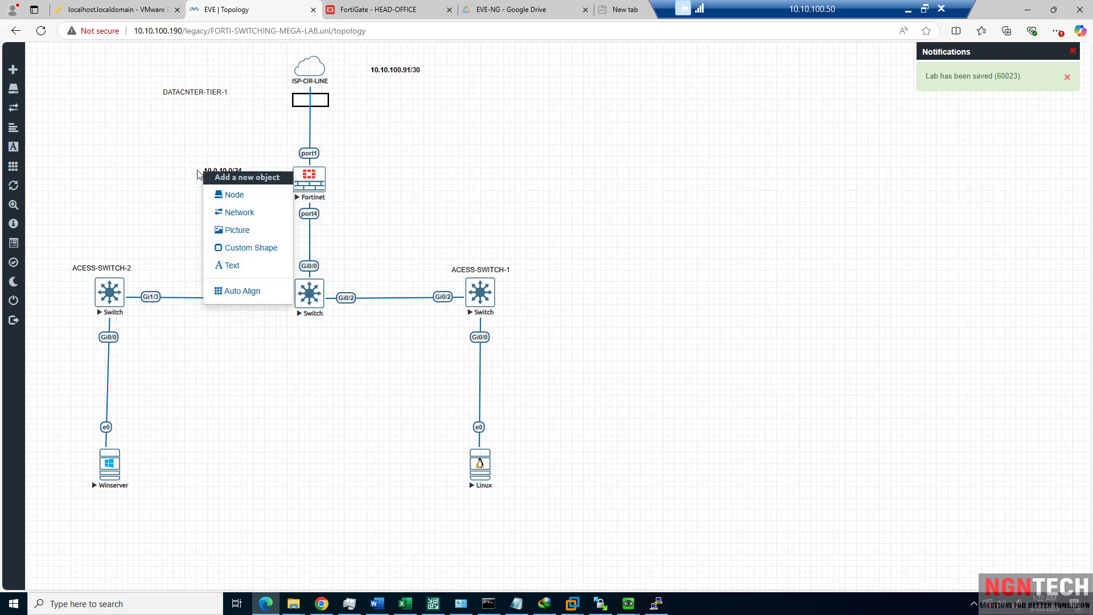
{"action": "left_click", "coordinate": [231, 265]}
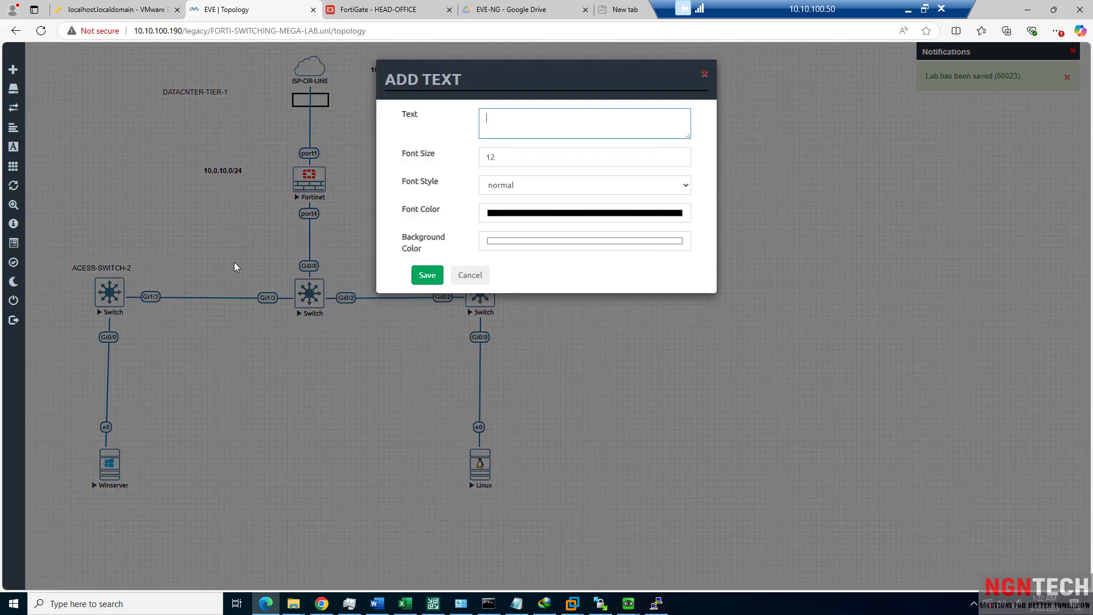
{"action": "type", "text": "DH"}
{"action": "key", "text": "BackSpace"}
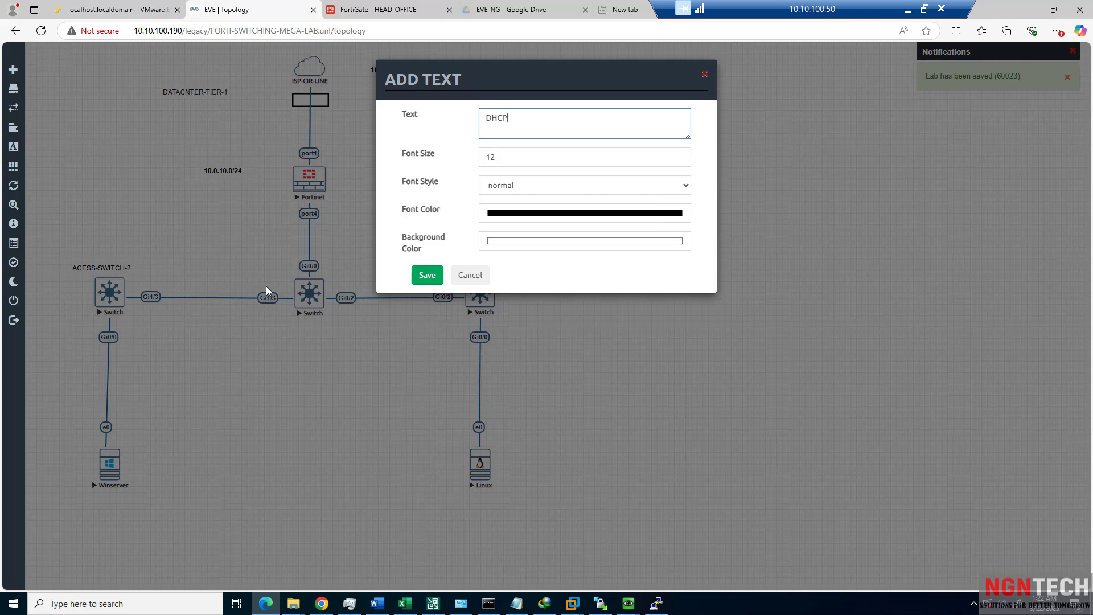
{"action": "left_click", "coordinate": [427, 275]}
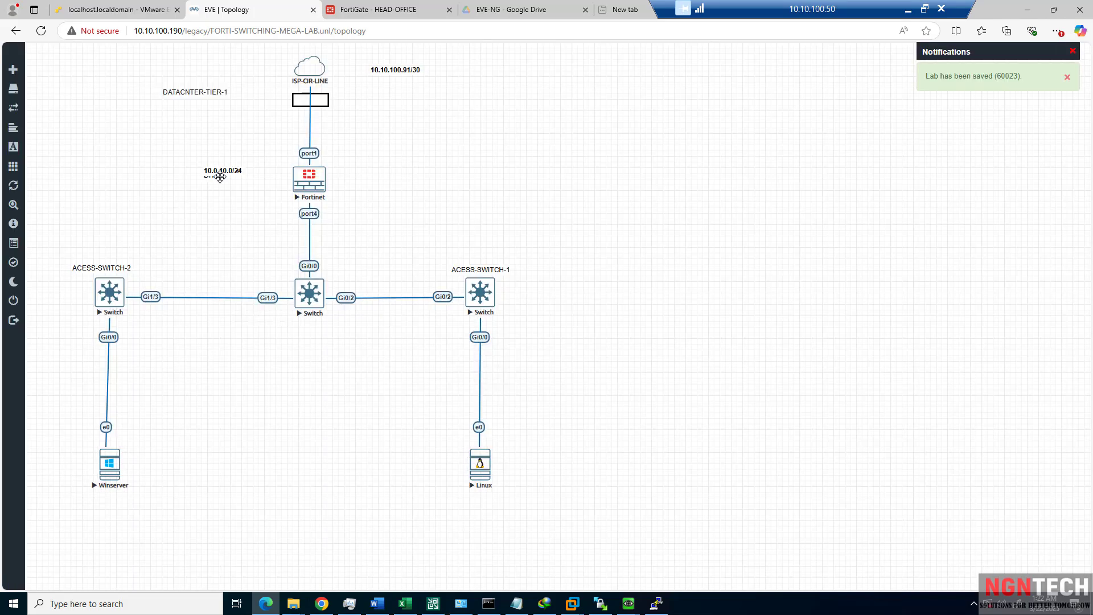
{"action": "left_click_drag", "start_coordinate": [216, 170], "coordinate": [213, 165]}
{"action": "mouse_move", "coordinate": [209, 175]}
{"action": "left_mouse_down"}
{"action": "mouse_move", "coordinate": [219, 175]}
{"action": "mouse_move", "coordinate": [215, 154]}
{"action": "mouse_move", "coordinate": [260, 190]}
{"action": "mouse_move", "coordinate": [252, 177]}
{"action": "mouse_move", "coordinate": [262, 180]}
{"action": "left_mouse_up"}
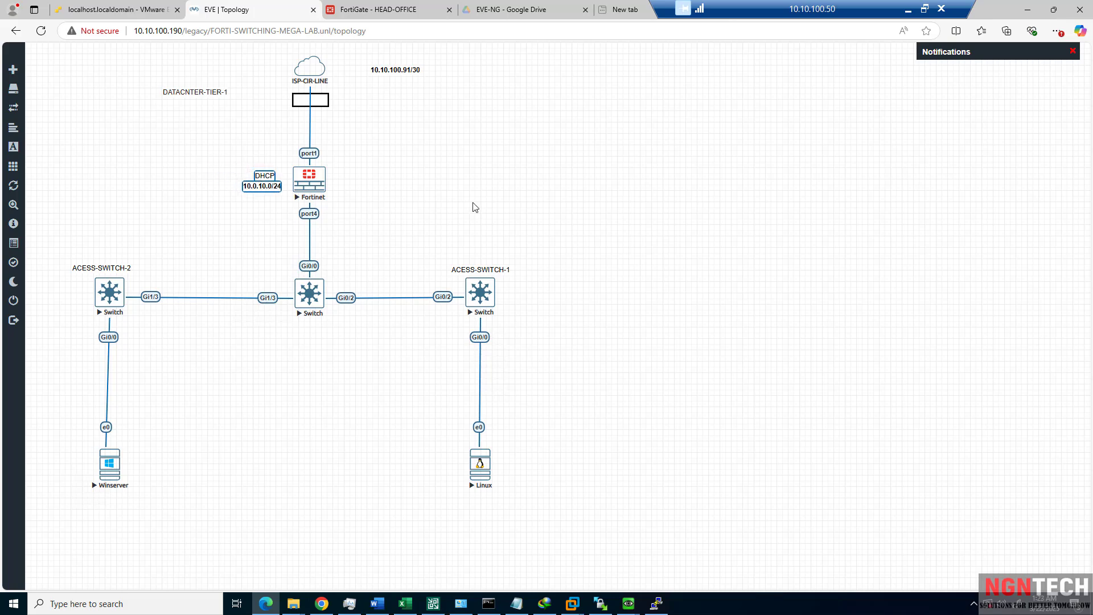
{"action": "left_click", "coordinate": [475, 205]}
Open the Linux host console and set eth0 to use DHCP in Tiny Core's network settings.
{"action": "right_click", "coordinate": [491, 478]}
{"action": "left_click", "coordinate": [491, 477]}
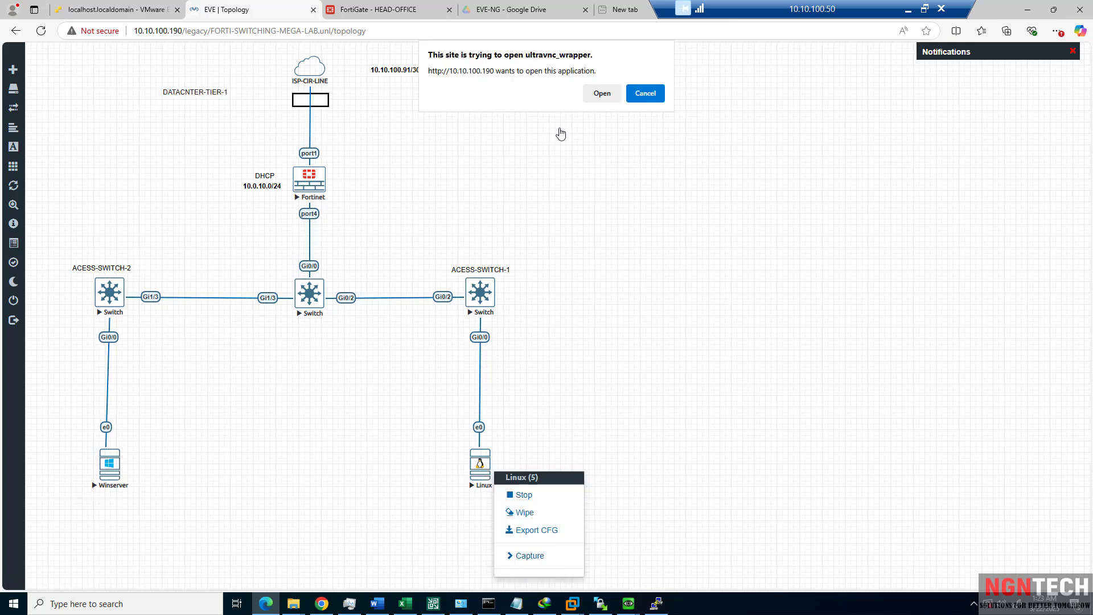
{"action": "left_click", "coordinate": [590, 97]}
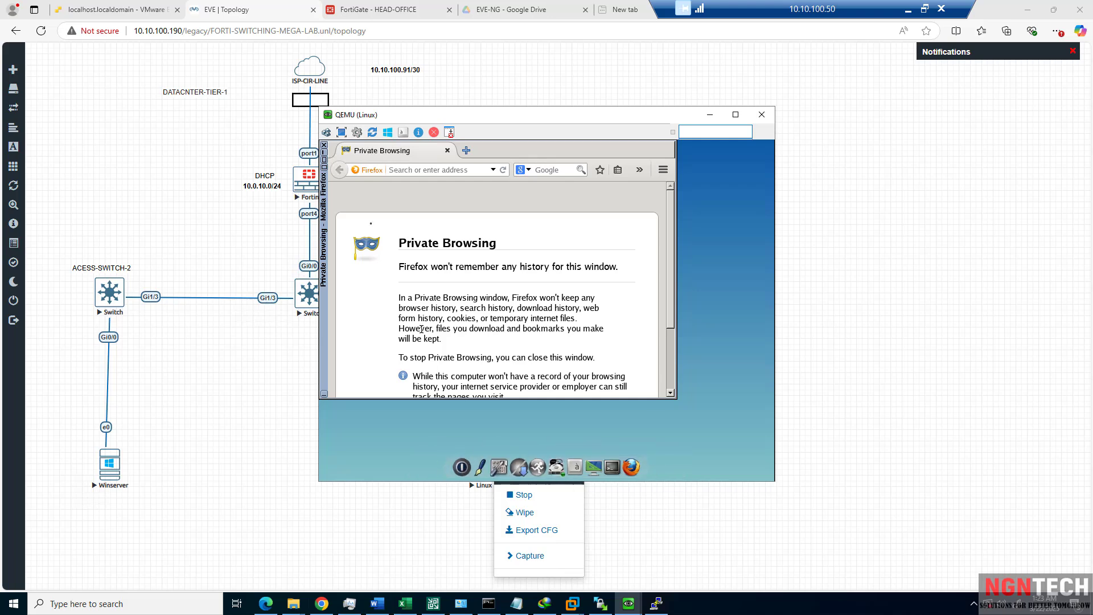
{"action": "left_click", "coordinate": [503, 479]}
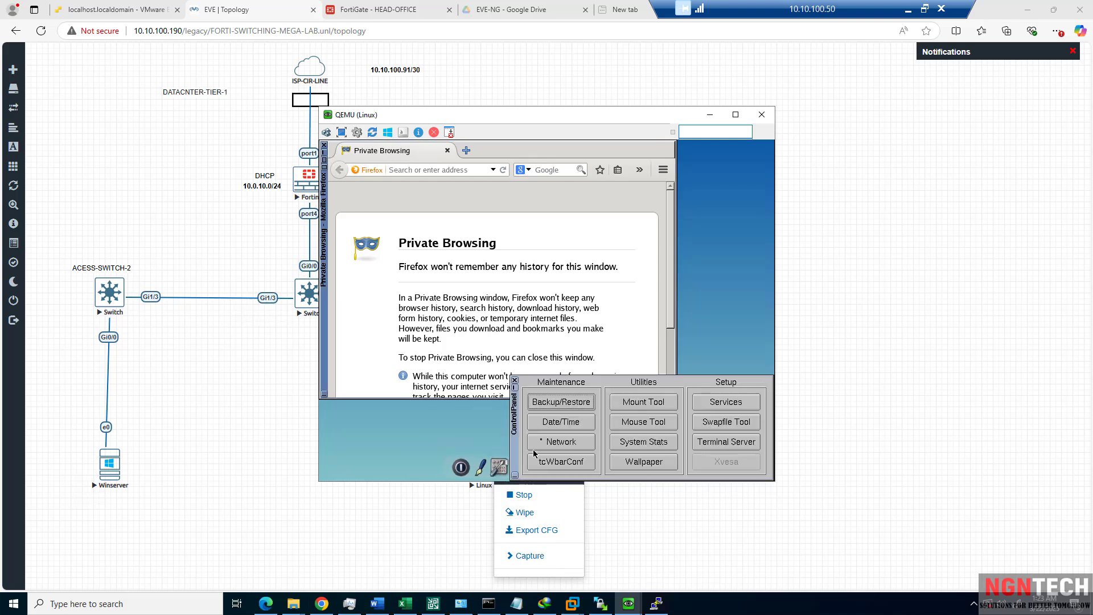
{"action": "left_click", "coordinate": [575, 442]}
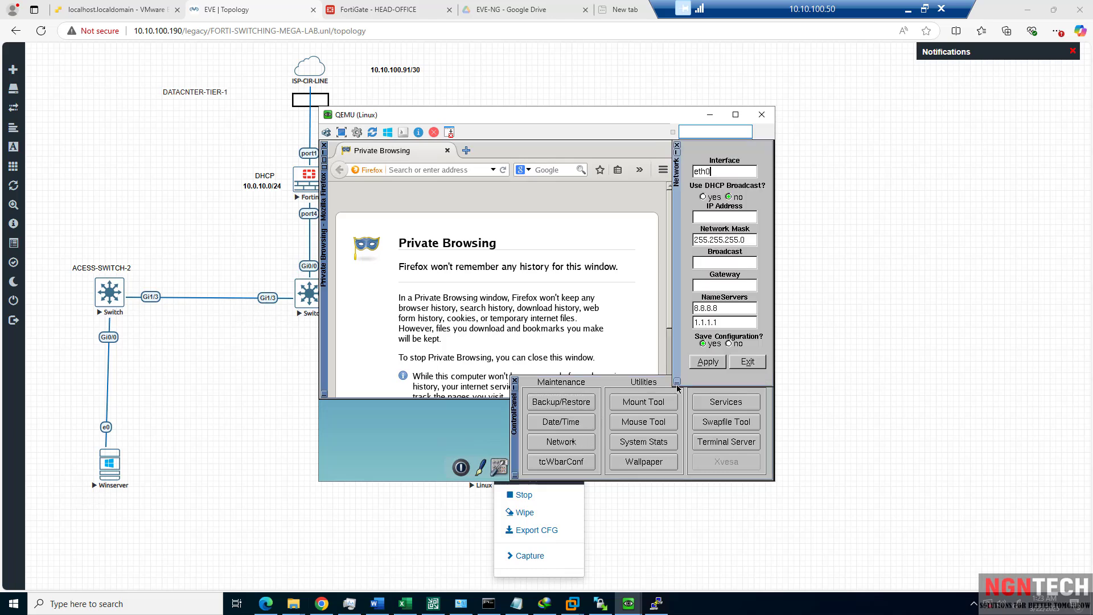
{"action": "left_click", "coordinate": [703, 197]}
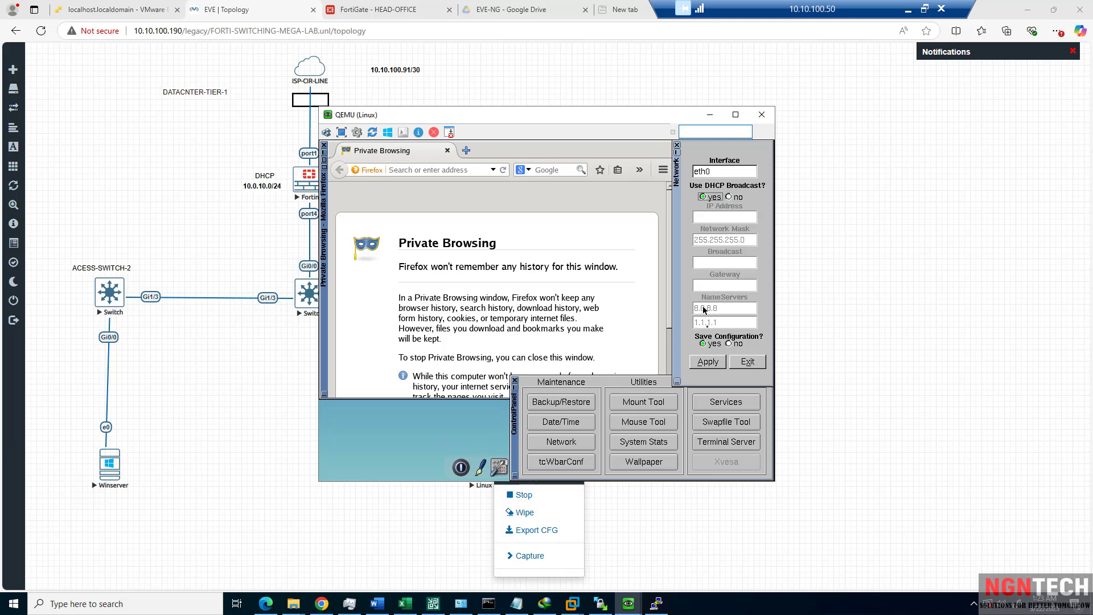
{"action": "left_click", "coordinate": [712, 361]}
{"action": "left_click", "coordinate": [746, 365]}
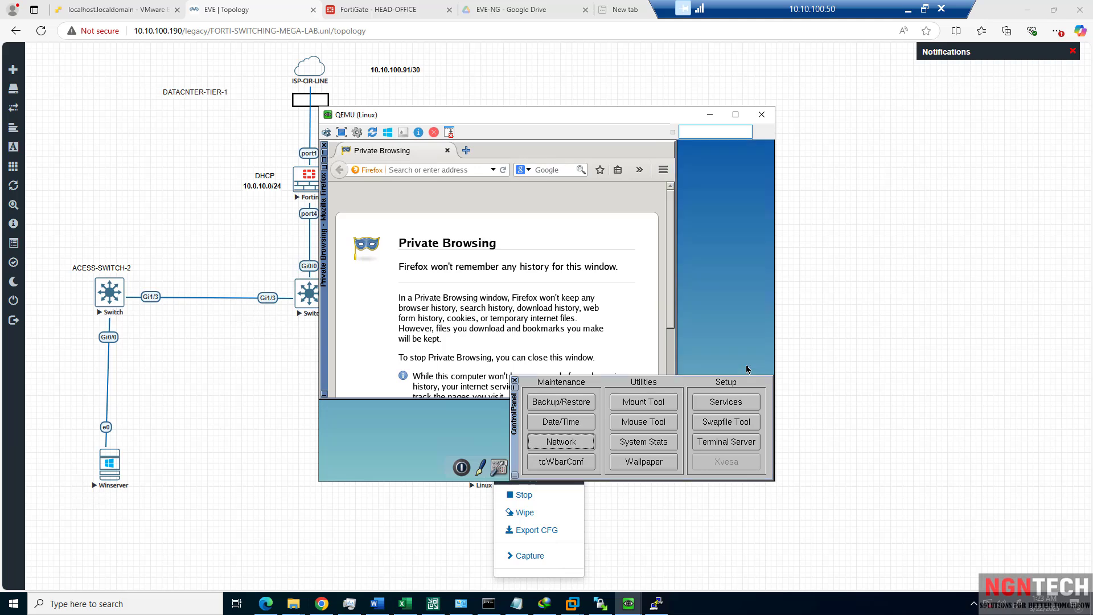
Run the Tiny Core terminal server setup, answering the boot device and overwrite prompts.
{"action": "left_click", "coordinate": [720, 442]}
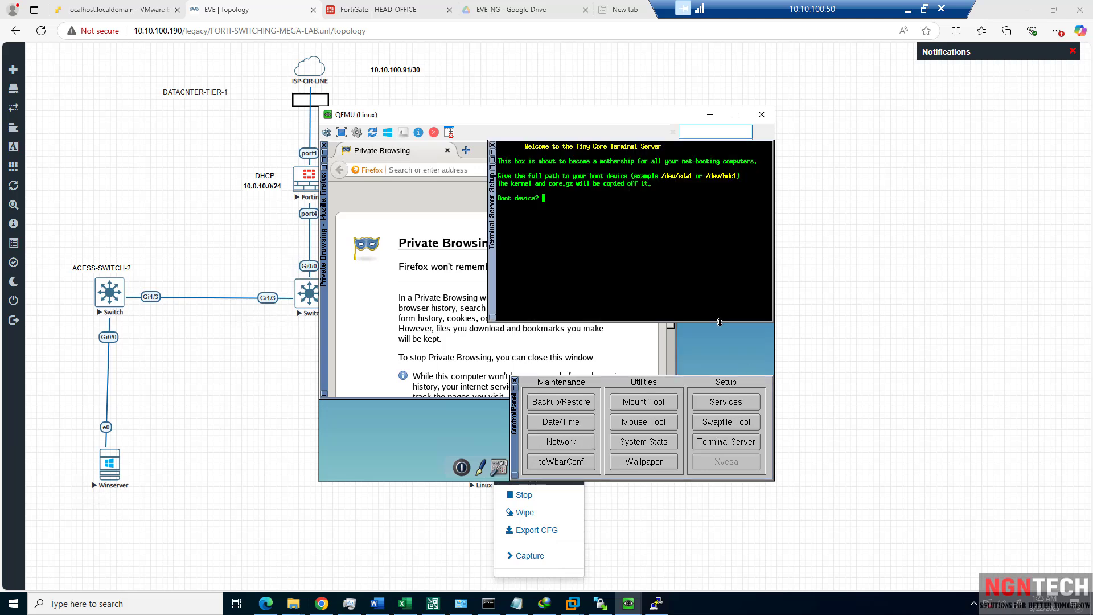
{"action": "key", "text": "Return"}
{"action": "key", "text": "Return"}
{"action": "key", "text": "Return"}
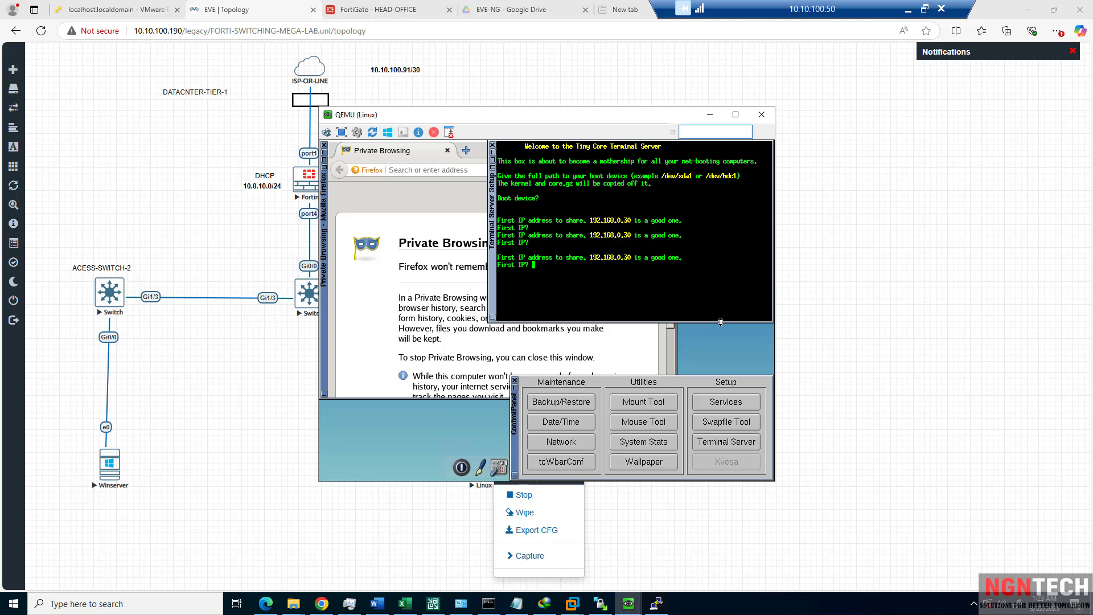
{"action": "key", "text": "ctrl+c"}
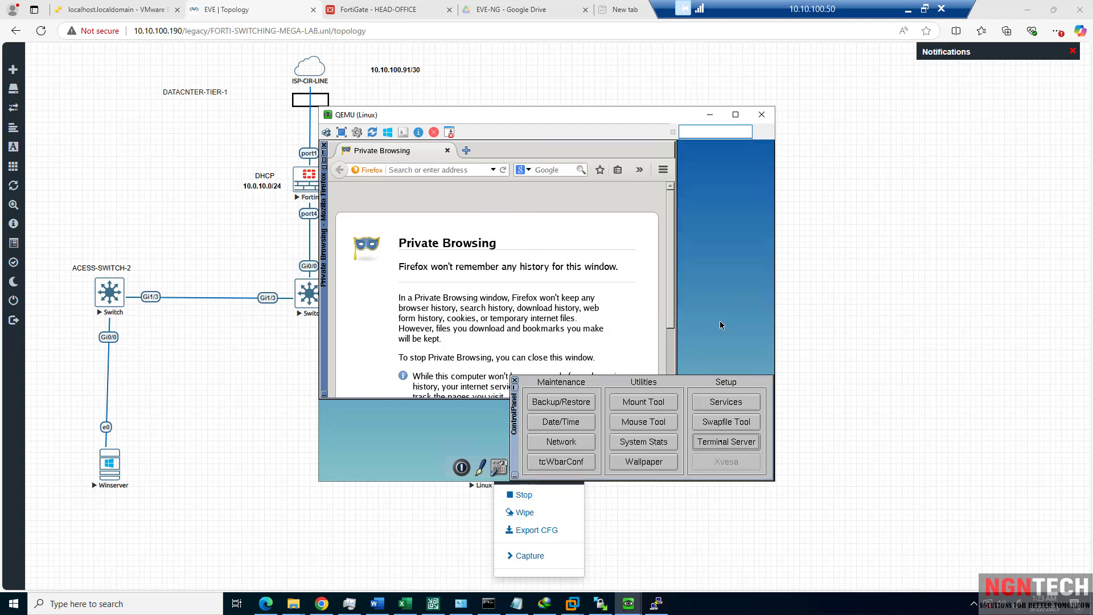
{"action": "left_click", "coordinate": [713, 436]}
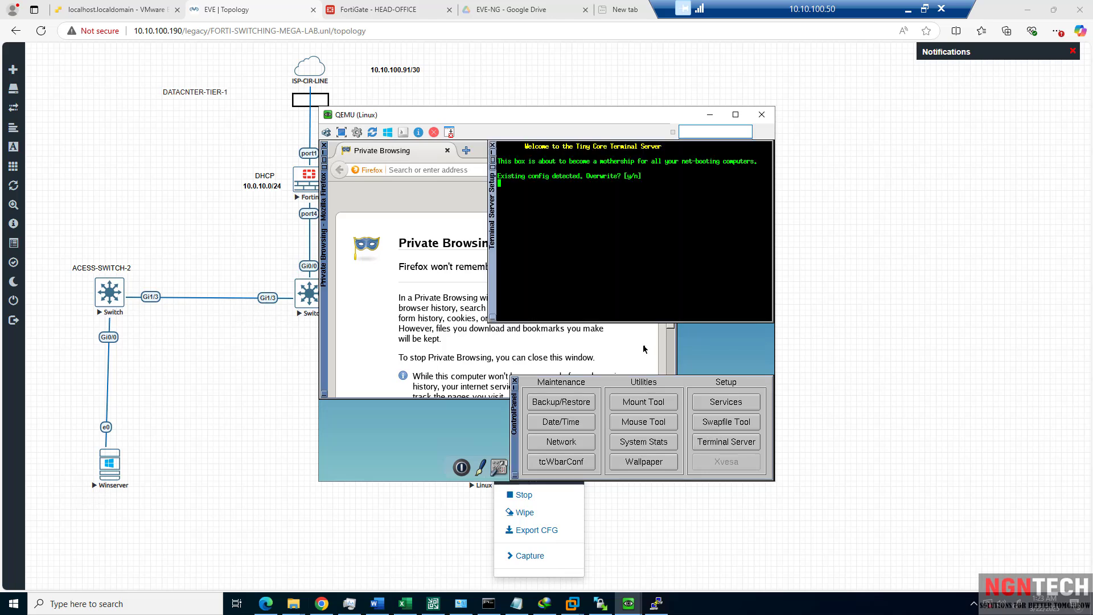
{"action": "type", "text": "y"}
{"action": "key", "text": "Return"}
{"action": "key", "text": "Return"}
{"action": "key", "text": "Return"}
{"action": "key", "text": "Return"}
{"action": "key", "text": "Return"}
{"action": "key", "text": "Return"}
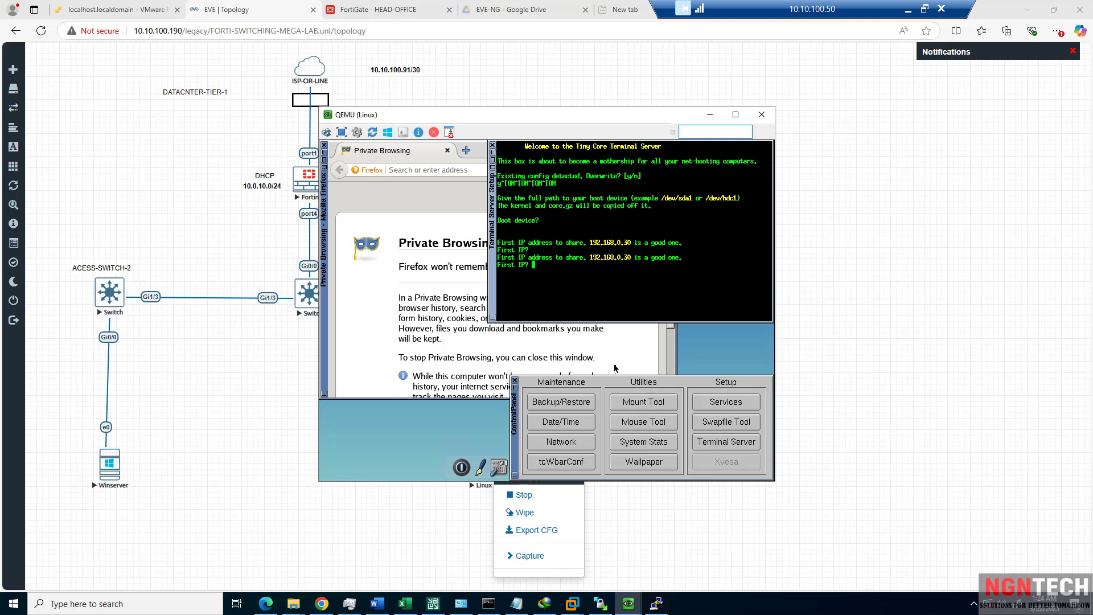
{"action": "key", "text": "ctrl+c"}
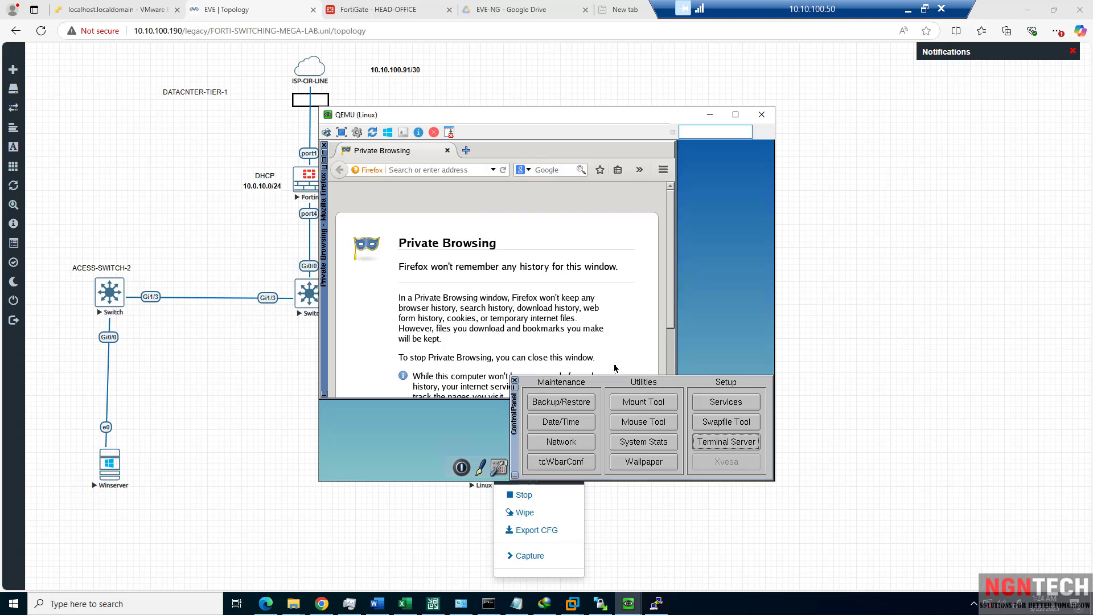
Bring the Linux console back and reapply the DHCP setting on eth0.
{"action": "right_click", "coordinate": [459, 424]}
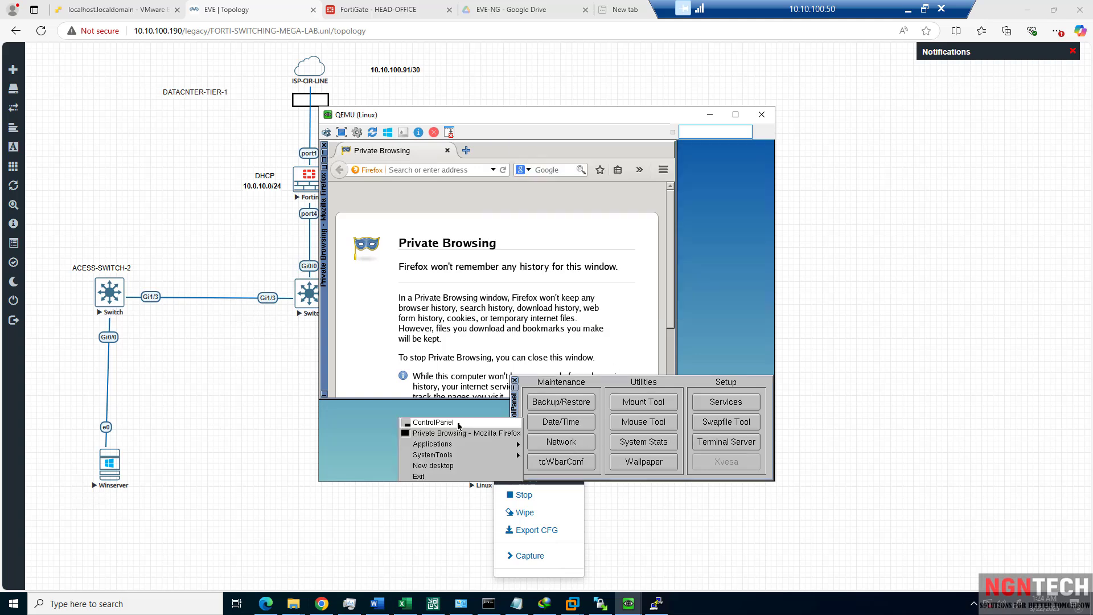
{"action": "left_click", "coordinate": [451, 435]}
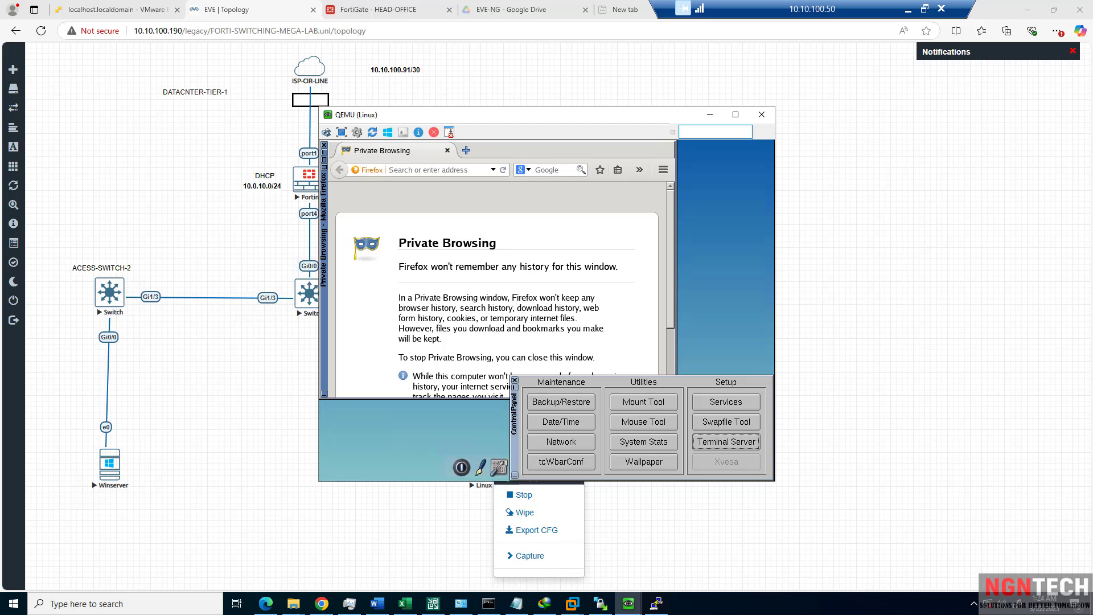
{"action": "left_click", "coordinate": [845, 348]}
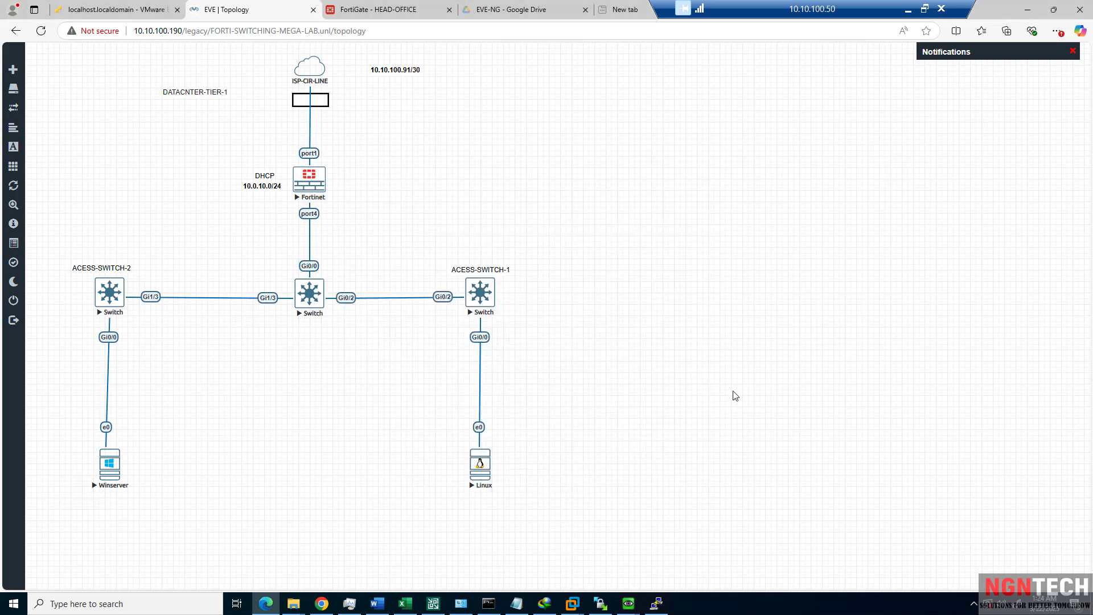
{"action": "left_click", "coordinate": [629, 604]}
{"action": "left_click", "coordinate": [700, 552]}
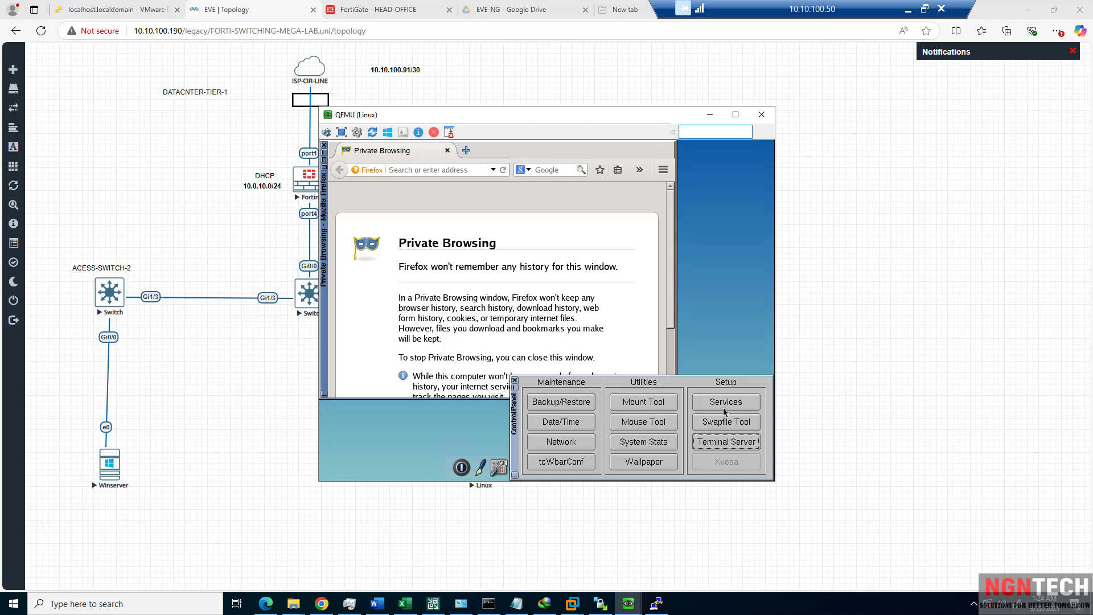
{"action": "left_click", "coordinate": [579, 443]}
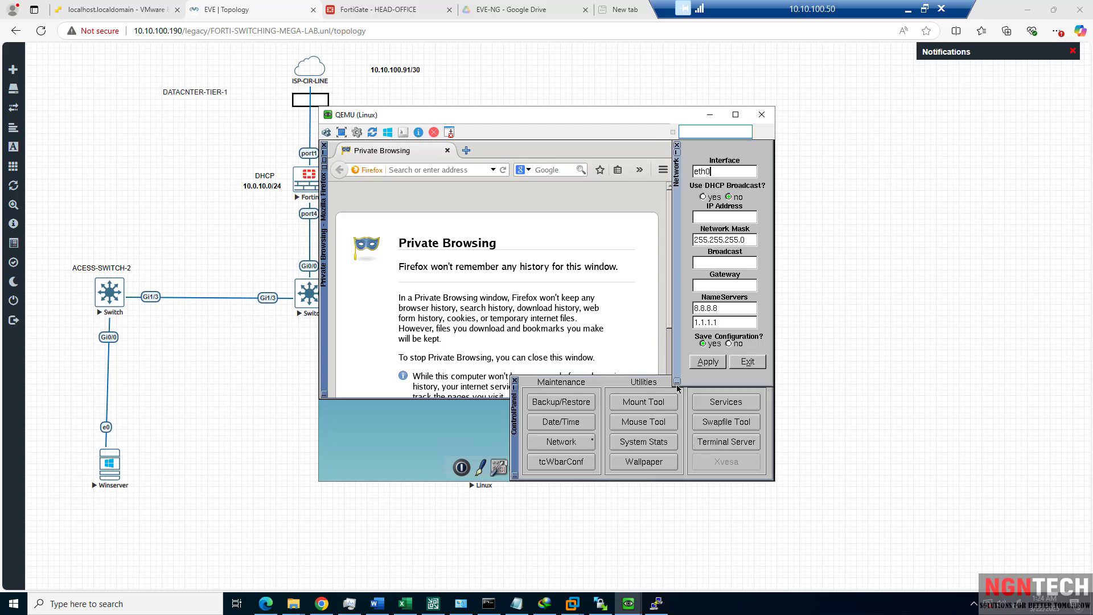
{"action": "left_click", "coordinate": [702, 197]}
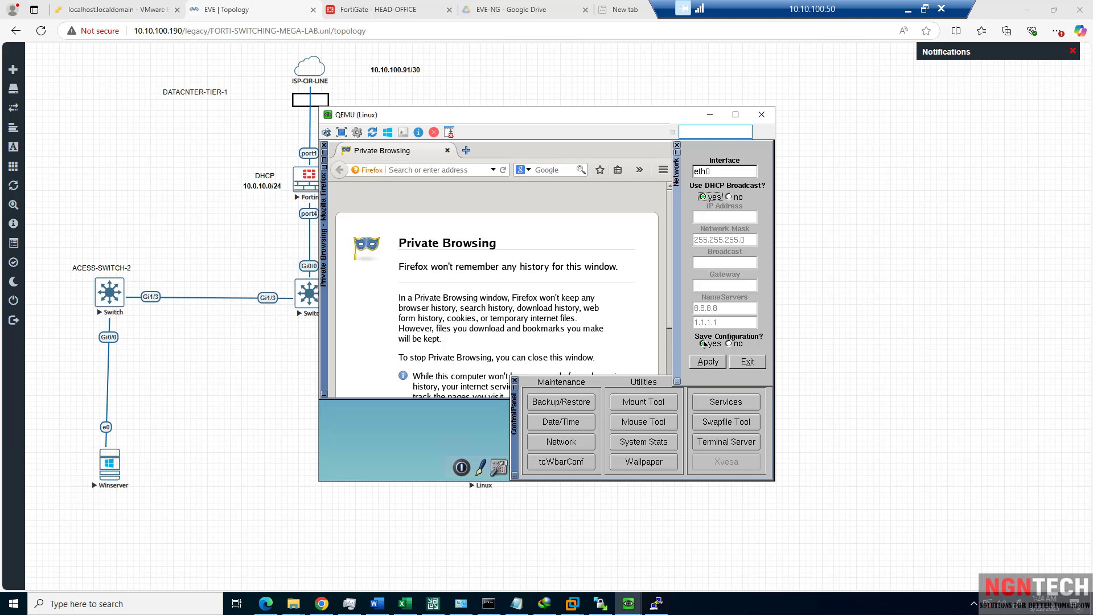
{"action": "left_click", "coordinate": [714, 363]}
{"action": "left_click", "coordinate": [751, 366]}
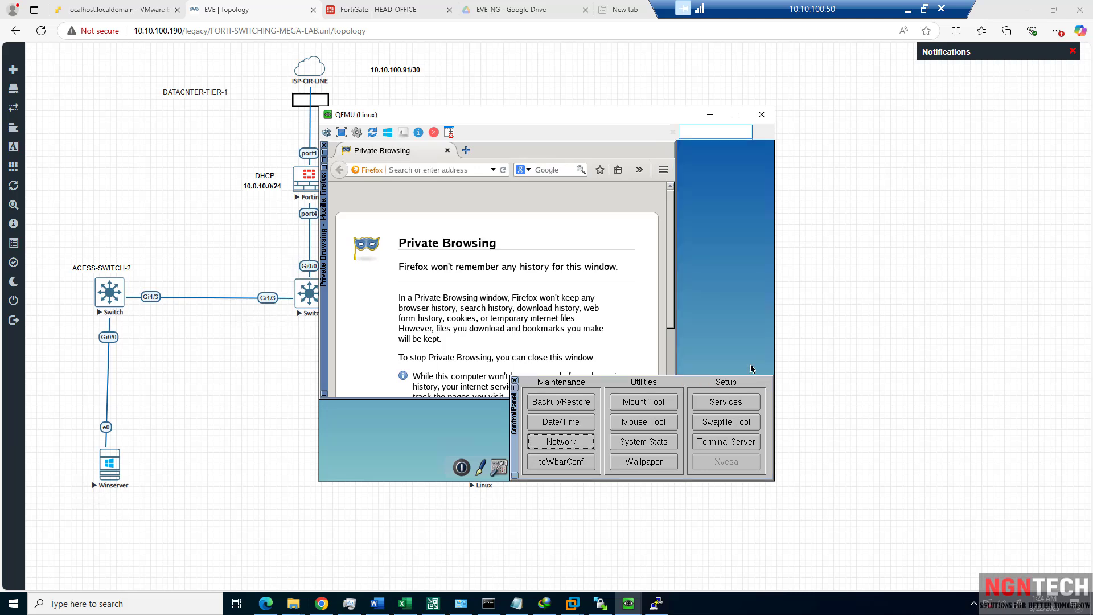
Rerun the terminal server setup confirming overwrite with 'y', and close Firefox.
{"action": "left_click", "coordinate": [729, 442]}
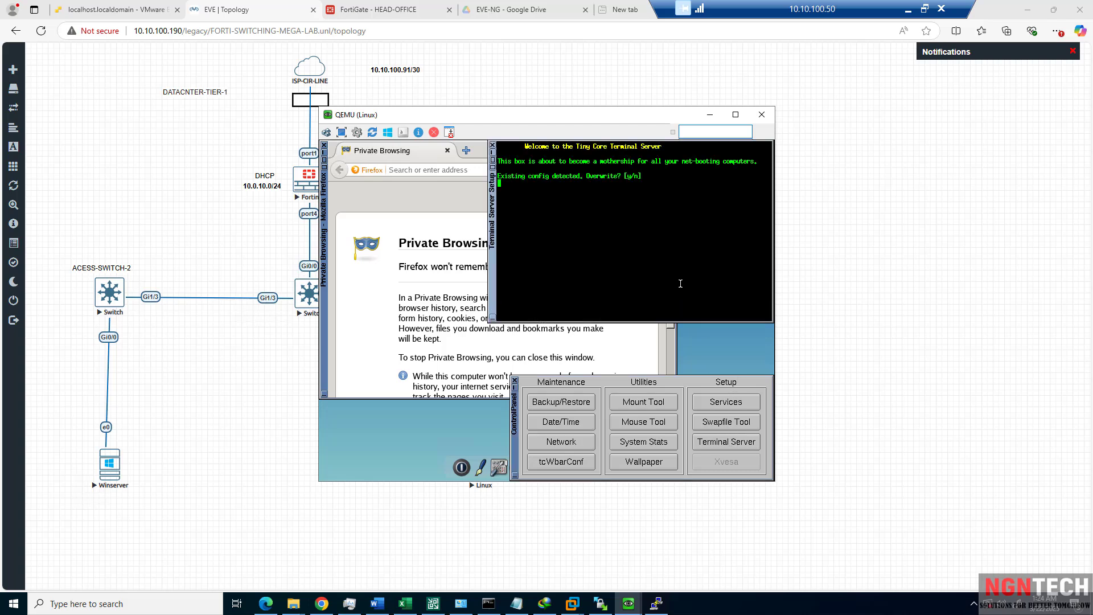
{"action": "key", "text": "y"}
{"action": "type", "text": "y"}
{"action": "key", "text": "Return"}
{"action": "key", "text": "Return"}
{"action": "key", "text": "Return"}
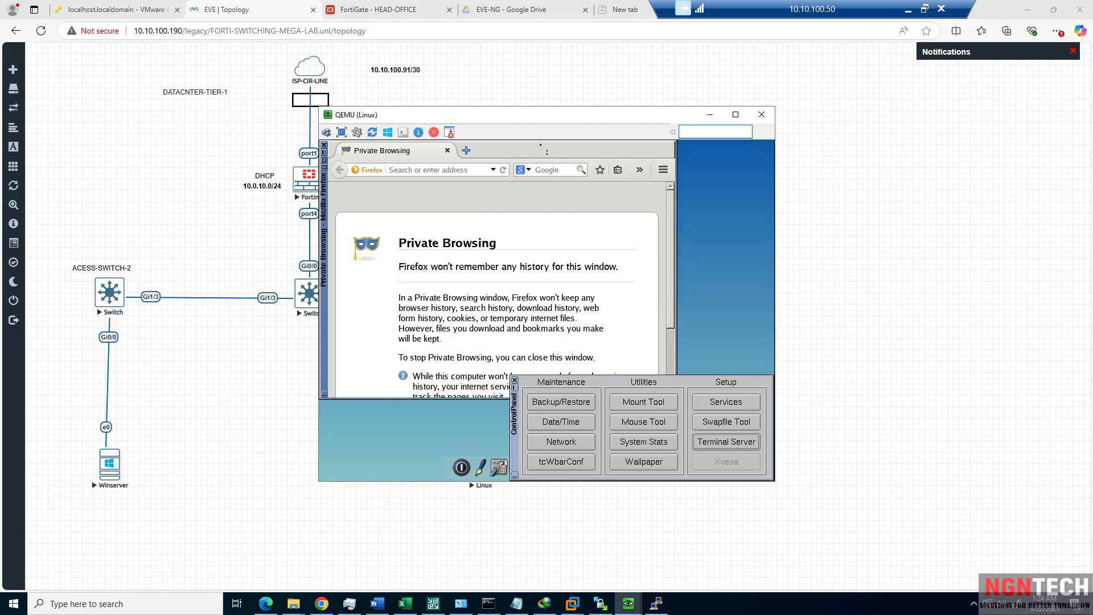
{"action": "left_click", "coordinate": [326, 146]}
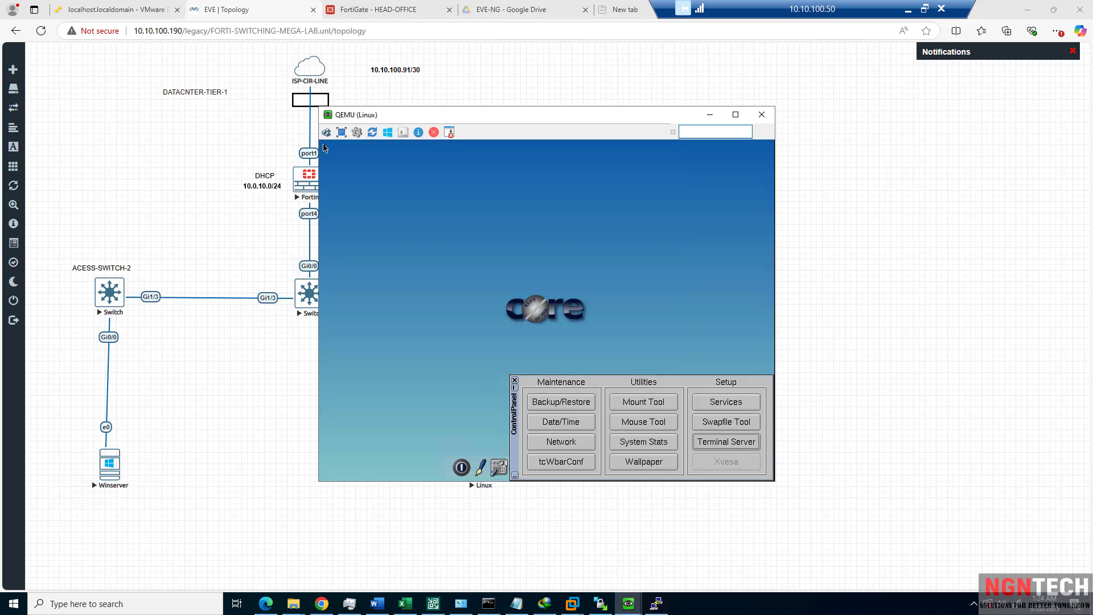
Run ifconfig in a Linux terminal, confirming eth0 got DHCP address 10.0.10.100.
{"action": "left_click", "coordinate": [515, 381]}
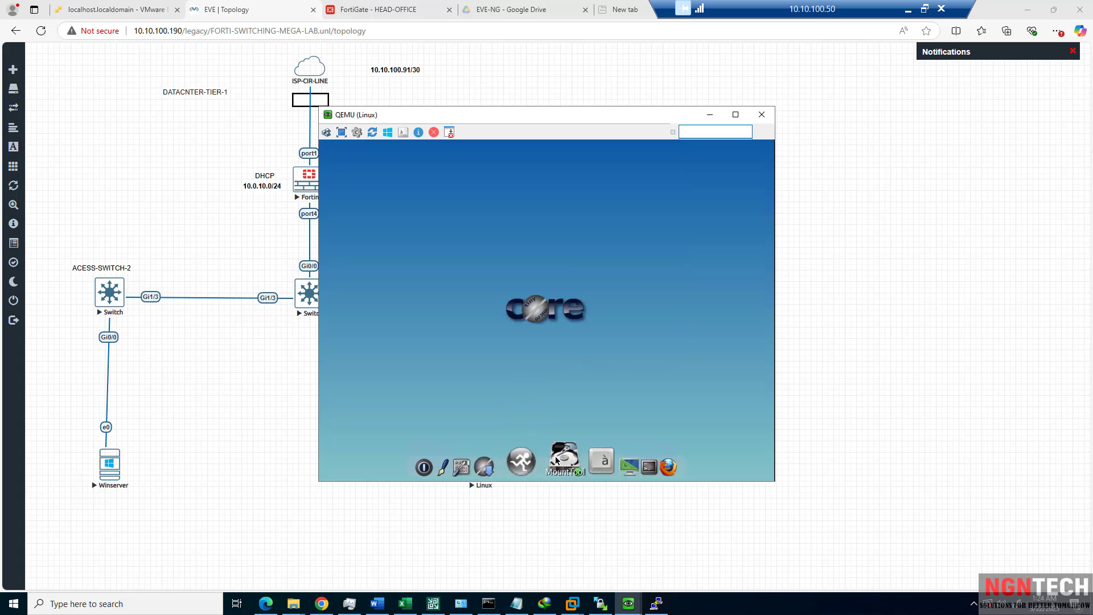
{"action": "left_click", "coordinate": [620, 470]}
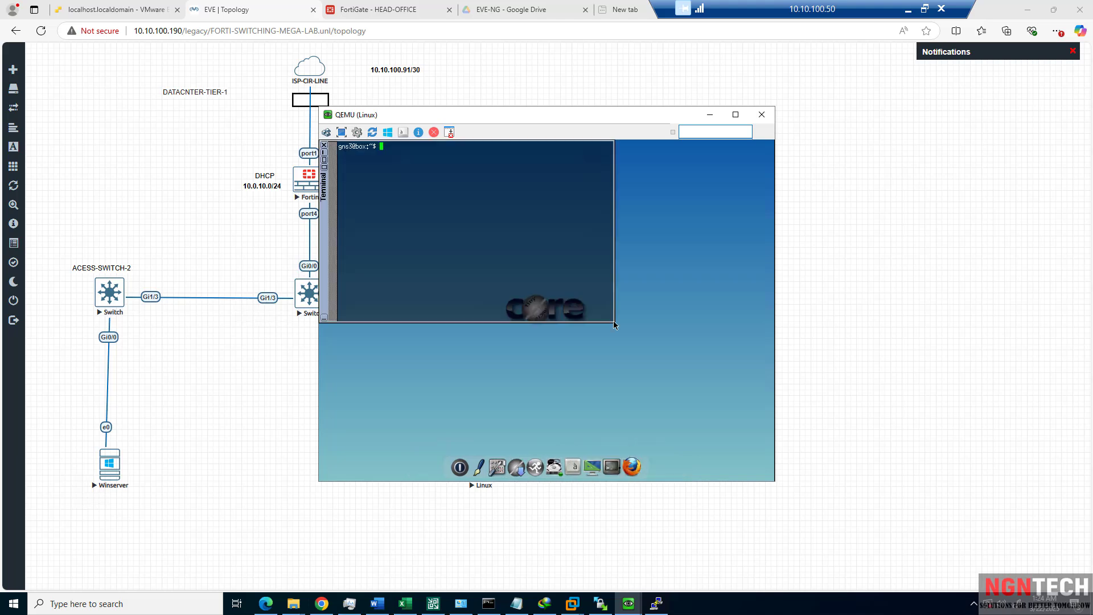
{"action": "type", "text": "ifconfig"}
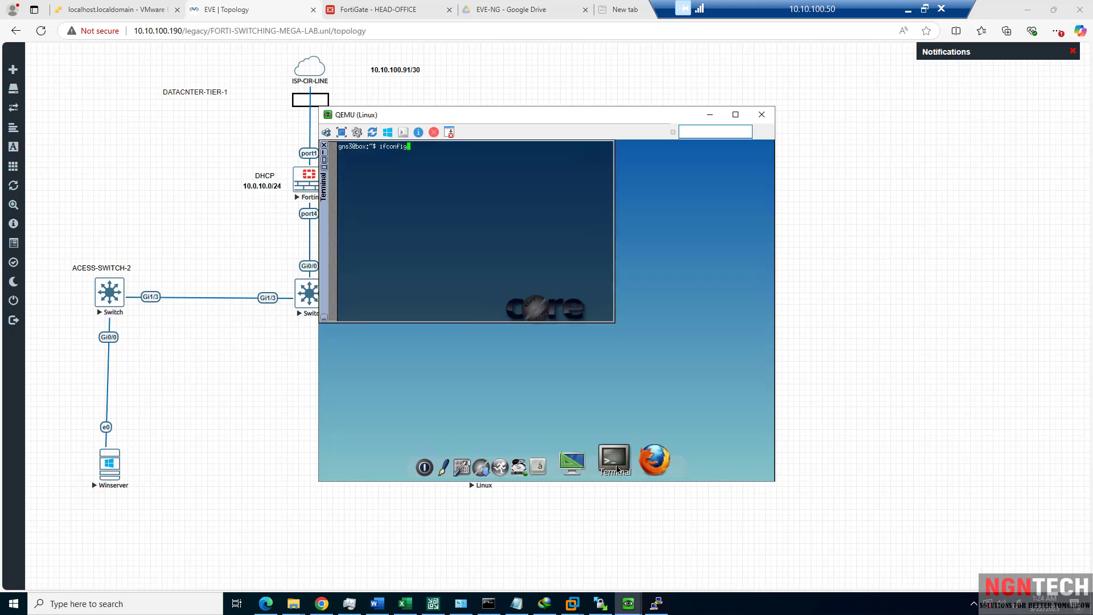
{"action": "key", "text": "Return"}
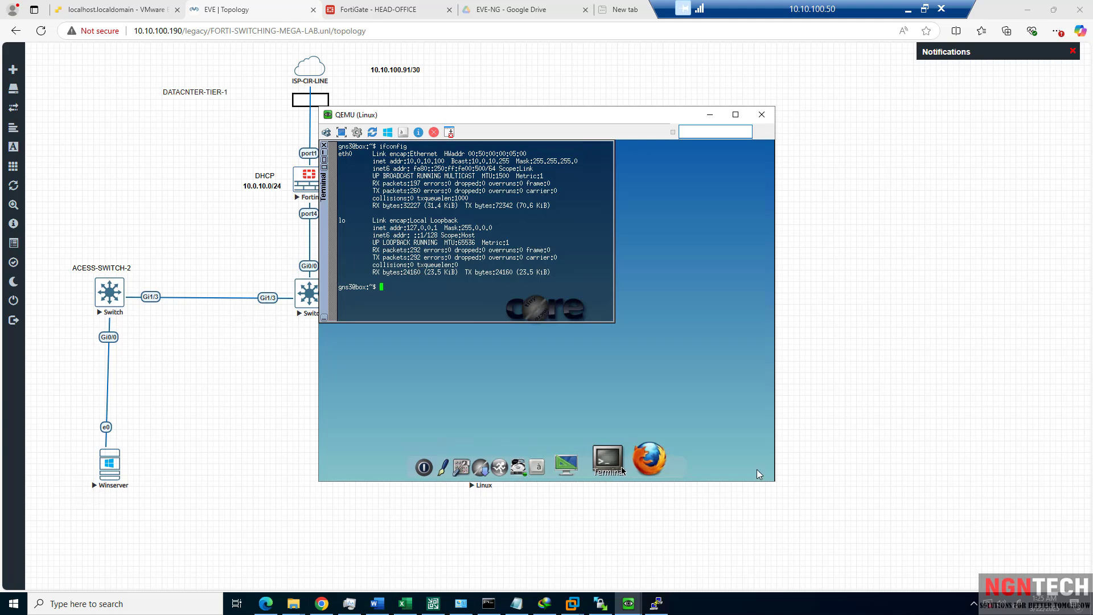
{"action": "left_click_drag", "start_coordinate": [442, 161], "coordinate": [394, 162]}
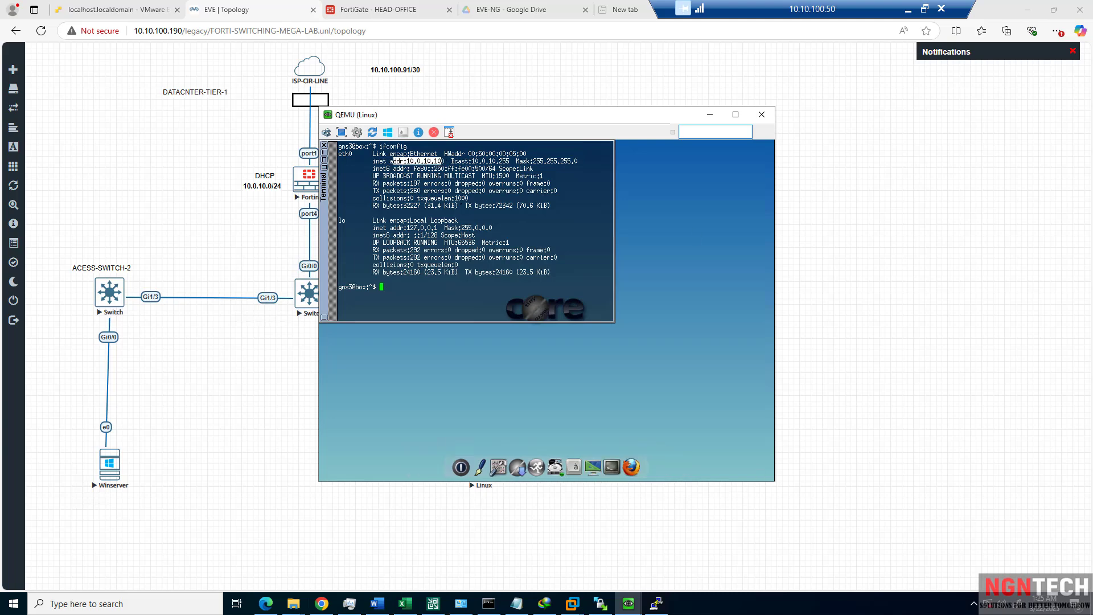
Ping the Winserver at 10.0.10.101 from the Linux host and watch the replies.
{"action": "left_click", "coordinate": [628, 603]}
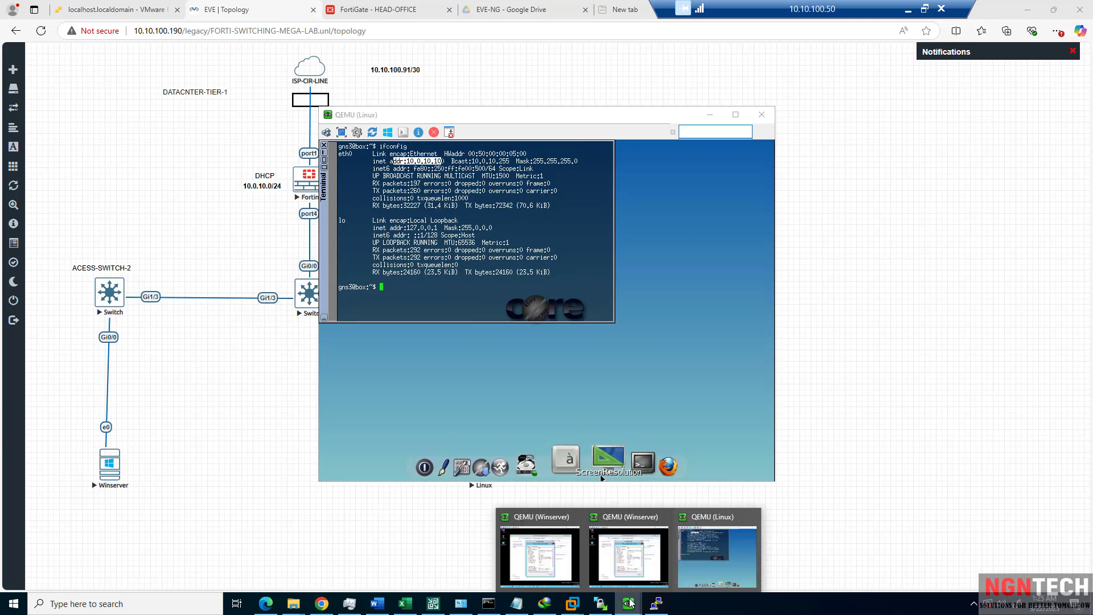
{"action": "left_click", "coordinate": [614, 570]}
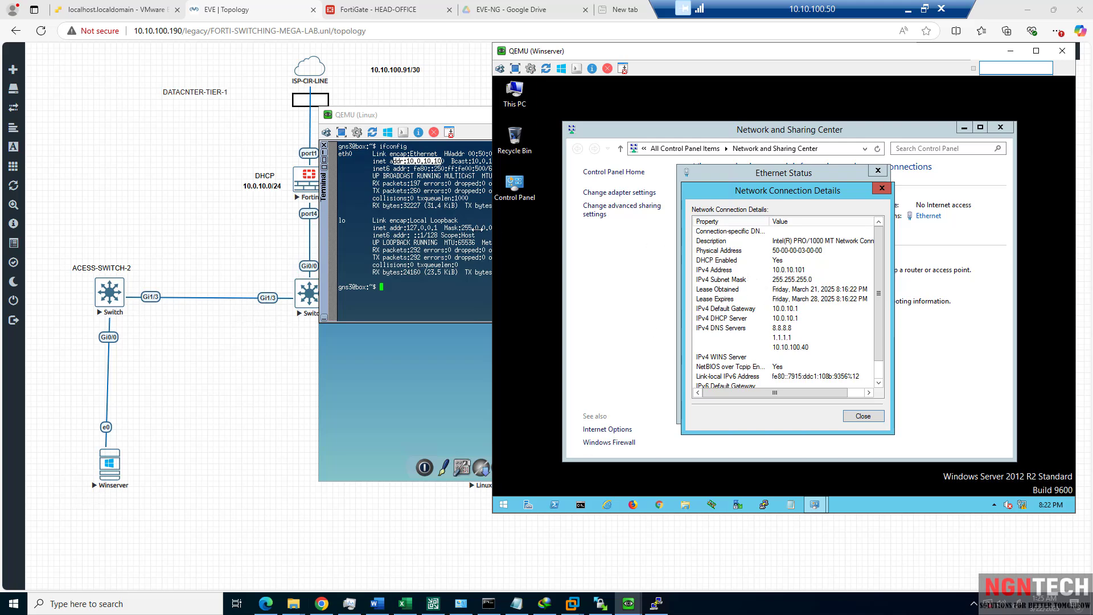
{"action": "left_click", "coordinate": [490, 228]}
{"action": "type", "text": "p"}
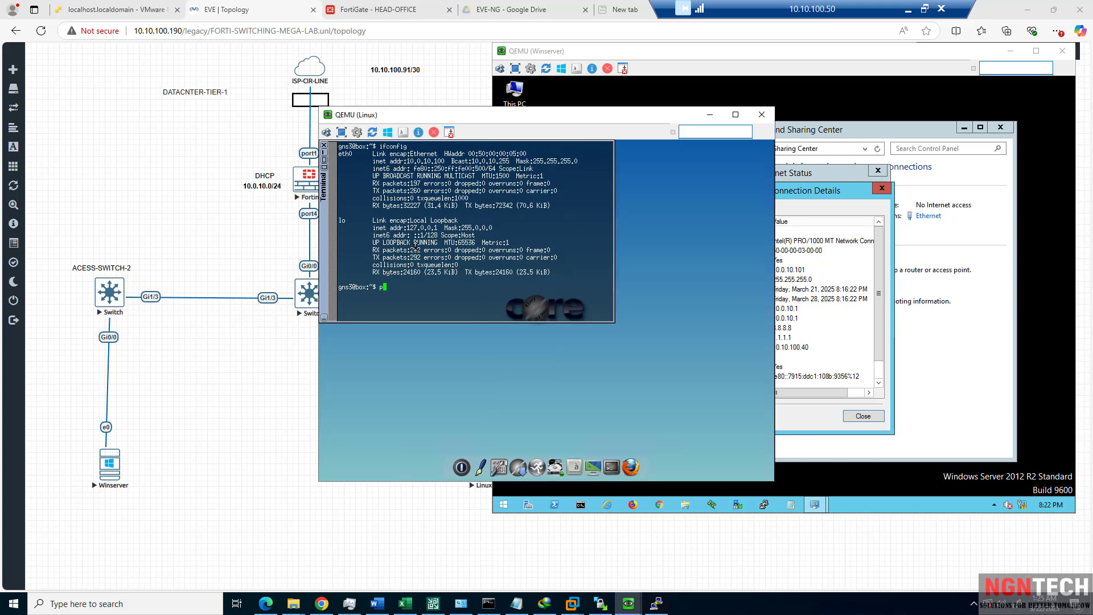
{"action": "type", "text": "ing 10.0.10.101"}
{"action": "key", "text": "Return"}
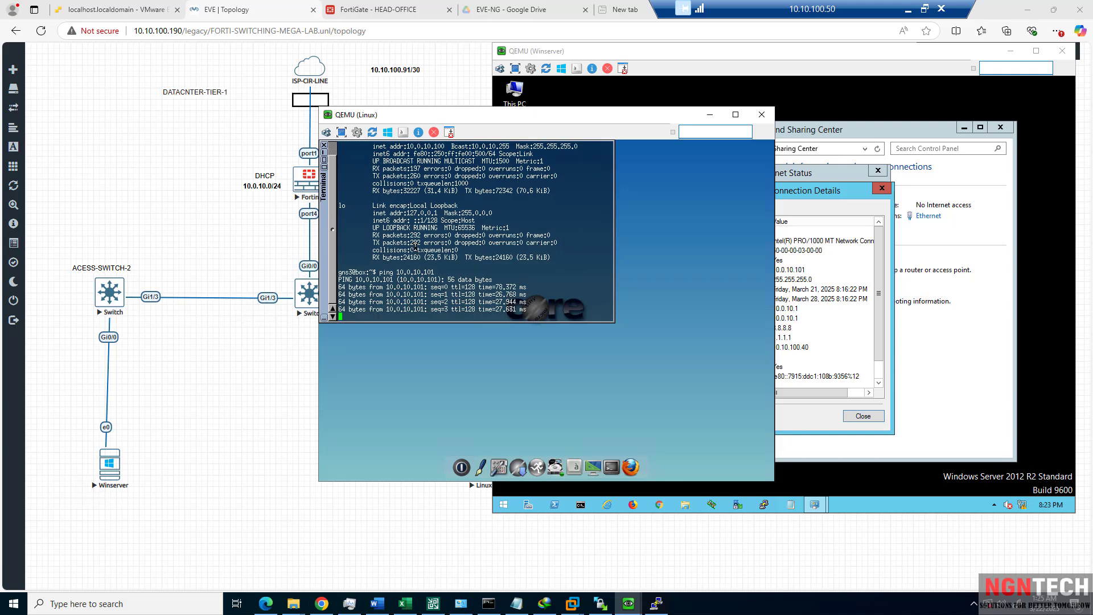
{"action": "left_click_drag", "start_coordinate": [667, 116], "coordinate": [823, 146]}
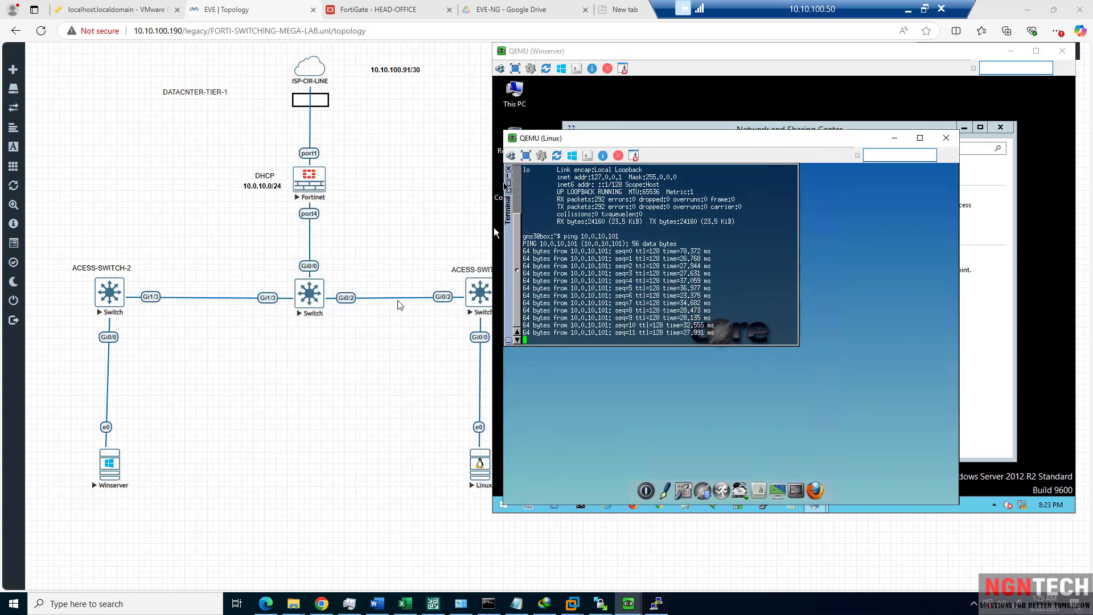
Close the Winserver's connection details and run ipconfig in a command prompt.
{"action": "left_click", "coordinate": [493, 227]}
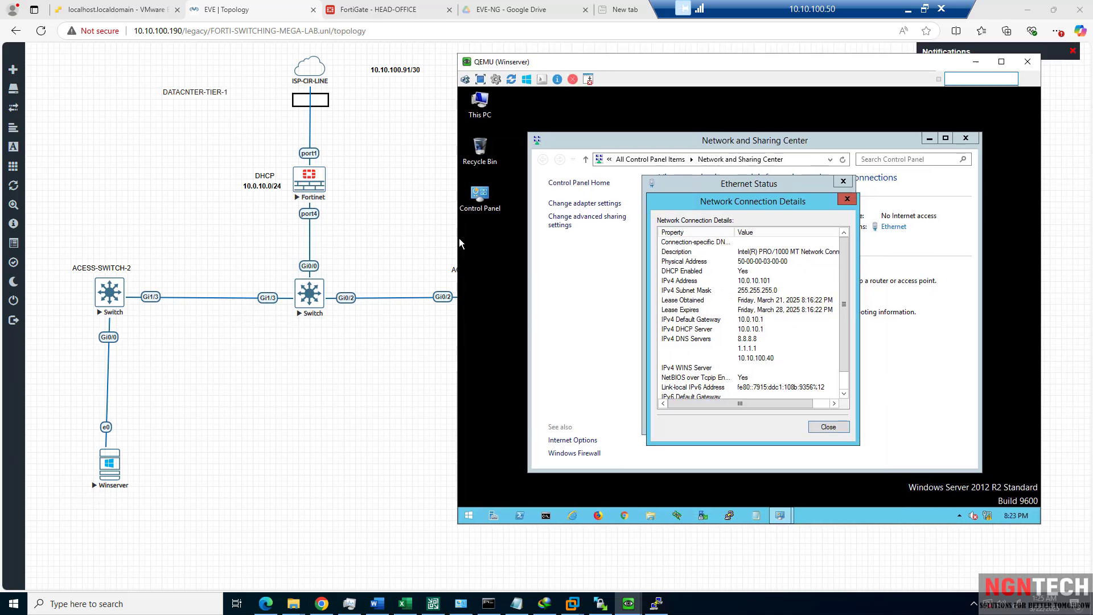
{"action": "left_click", "coordinate": [461, 236]}
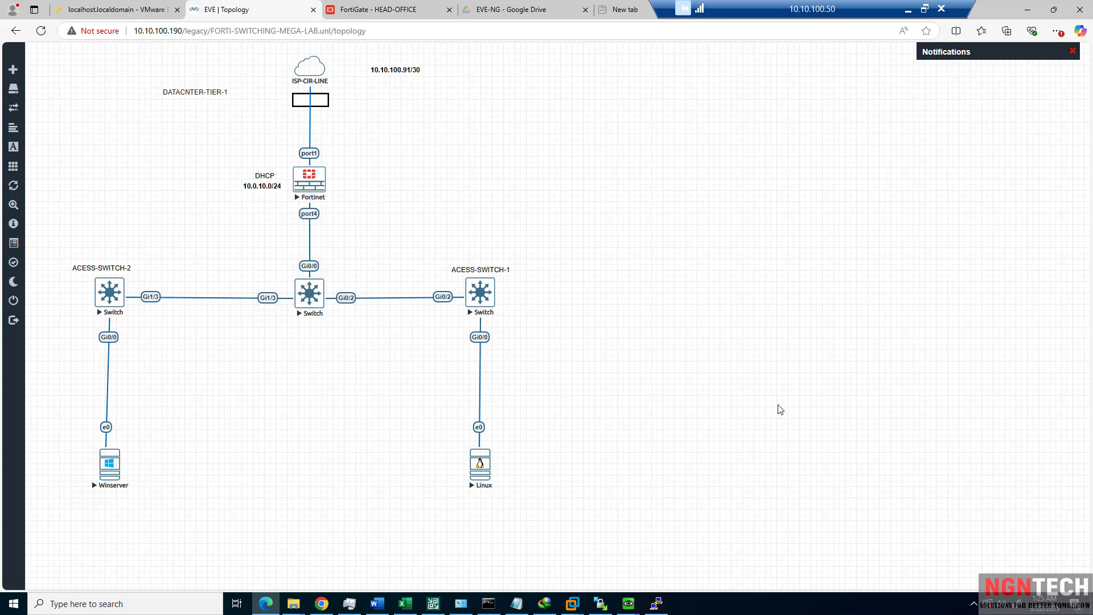
{"action": "mouse_move", "coordinate": [628, 608]}
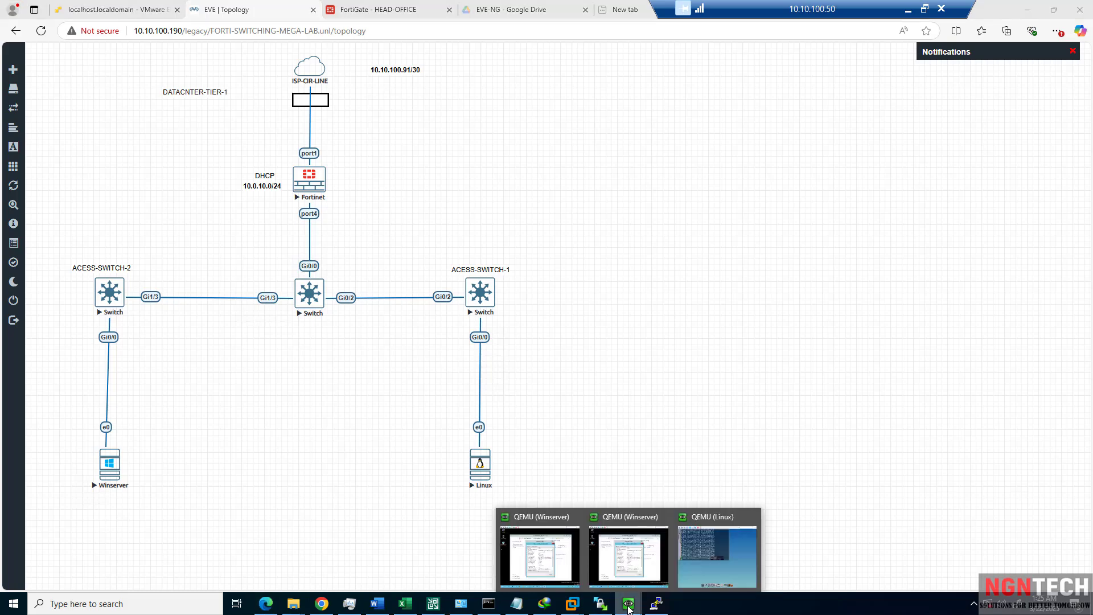
{"action": "left_click", "coordinate": [706, 555]}
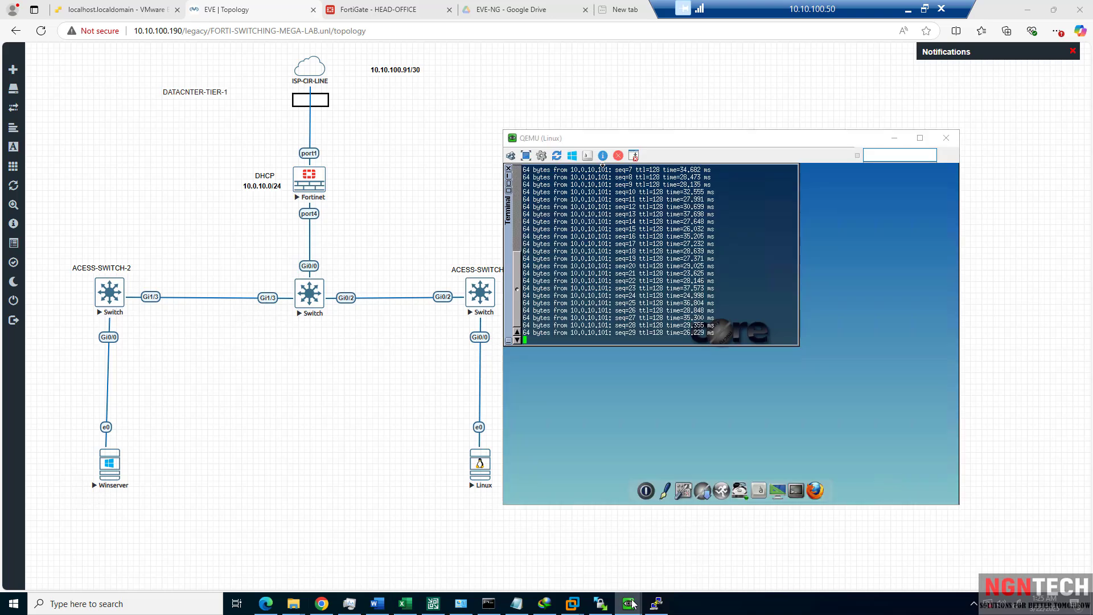
{"action": "left_click", "coordinate": [629, 552]}
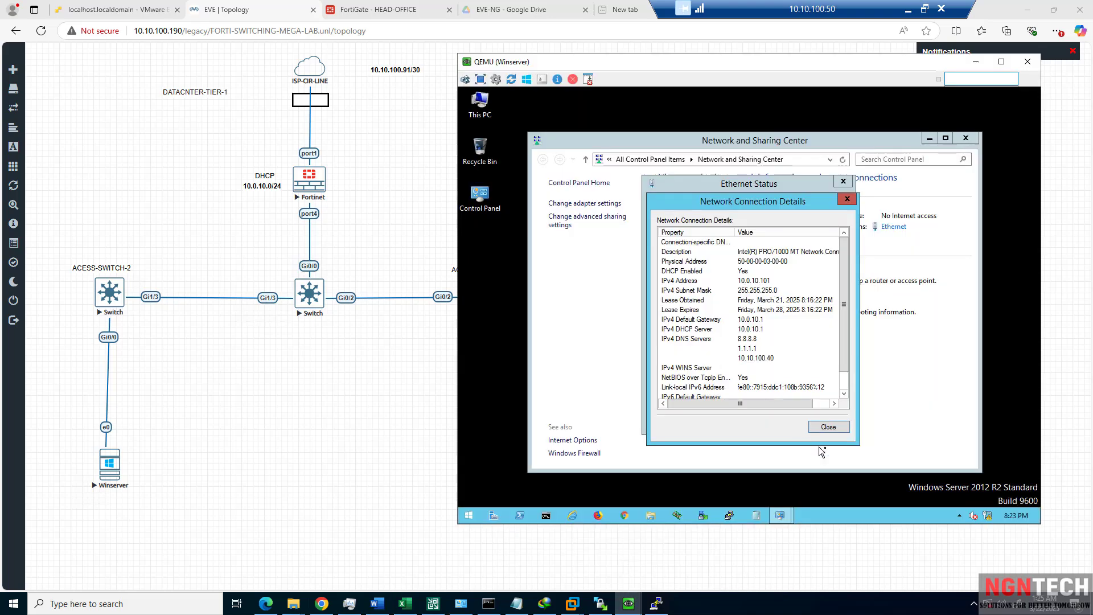
{"action": "left_click", "coordinate": [829, 427]}
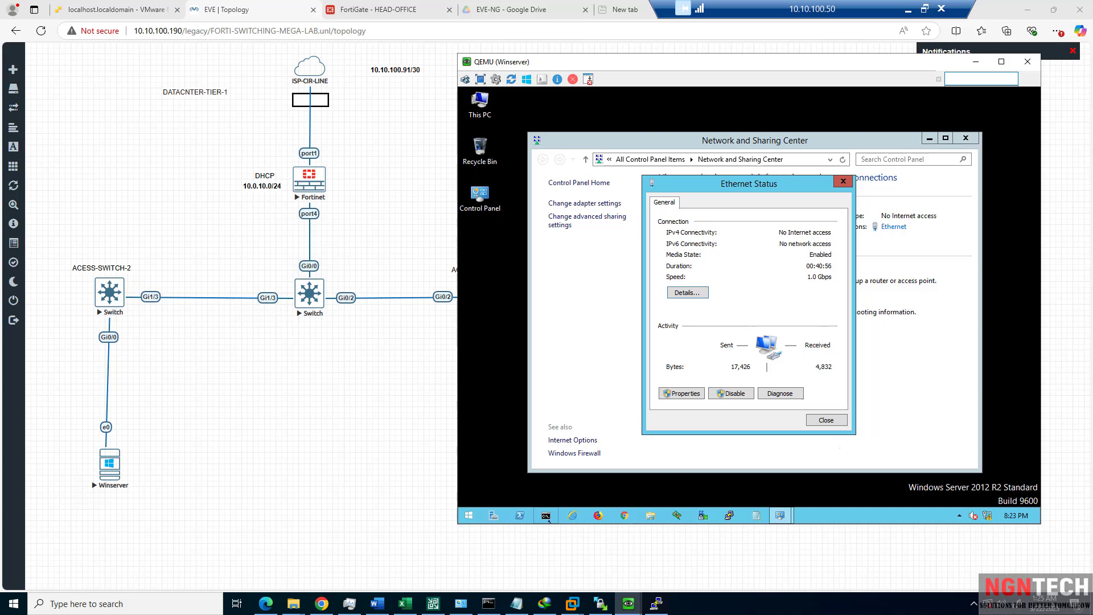
{"action": "left_click", "coordinate": [547, 516]}
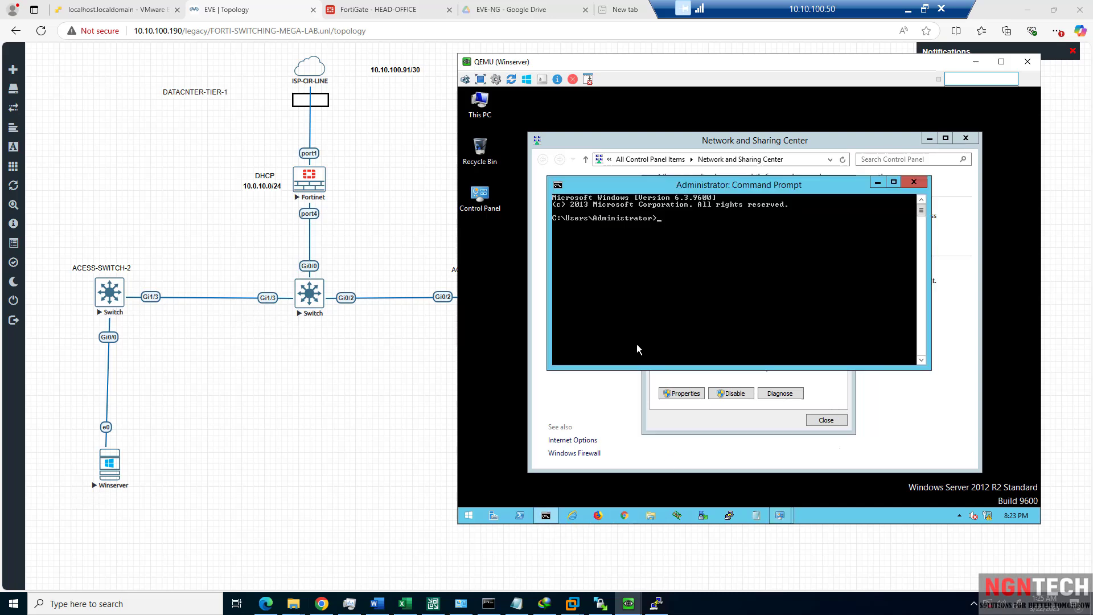
{"action": "type", "text": "icp"}
{"action": "key", "text": "BackSpace"}
{"action": "key", "text": "BackSpace"}
{"action": "type", "text": "config"}
{"action": "key", "text": "Return"}
Ping the Linux host at 10.0.10.100, then start a continuous ping with -t.
{"action": "type", "text": "ping 10."}
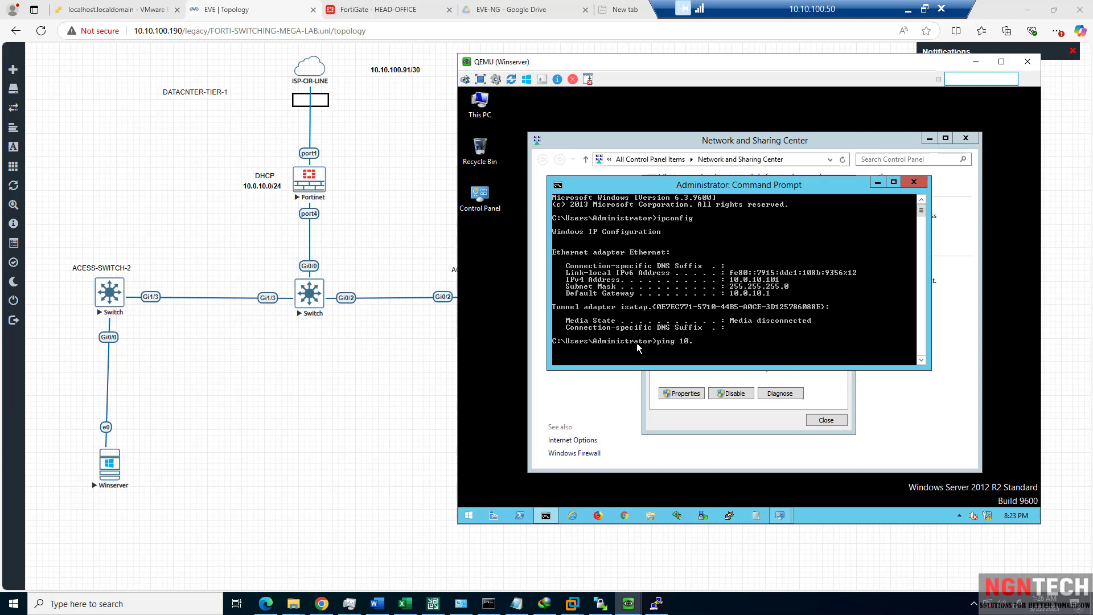
{"action": "type", "text": "0.10.100"}
{"action": "key", "text": "Return"}
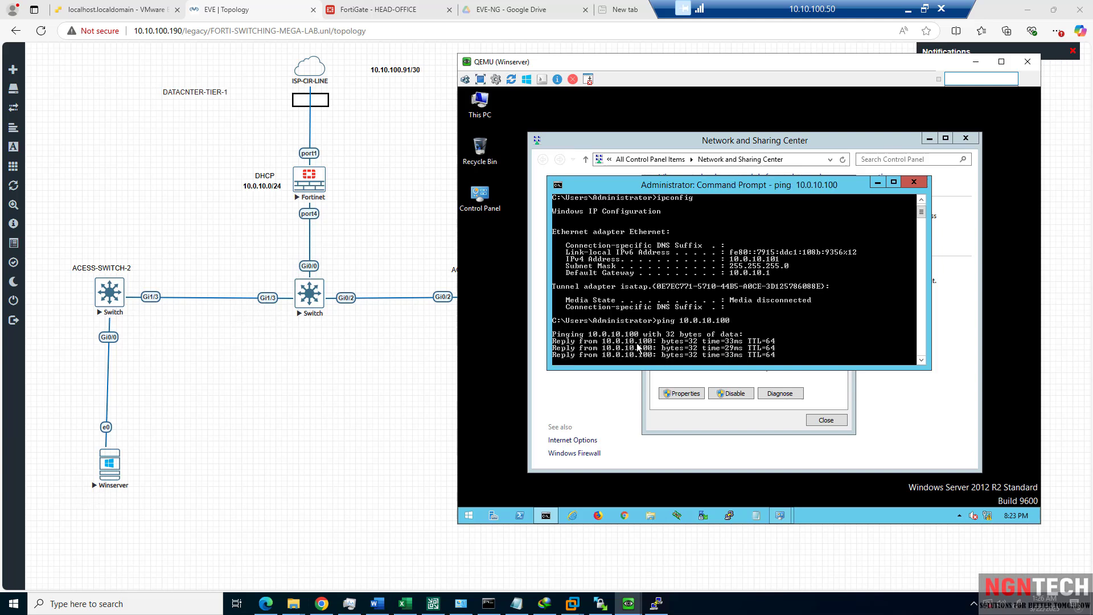
{"action": "key", "text": "Up"}
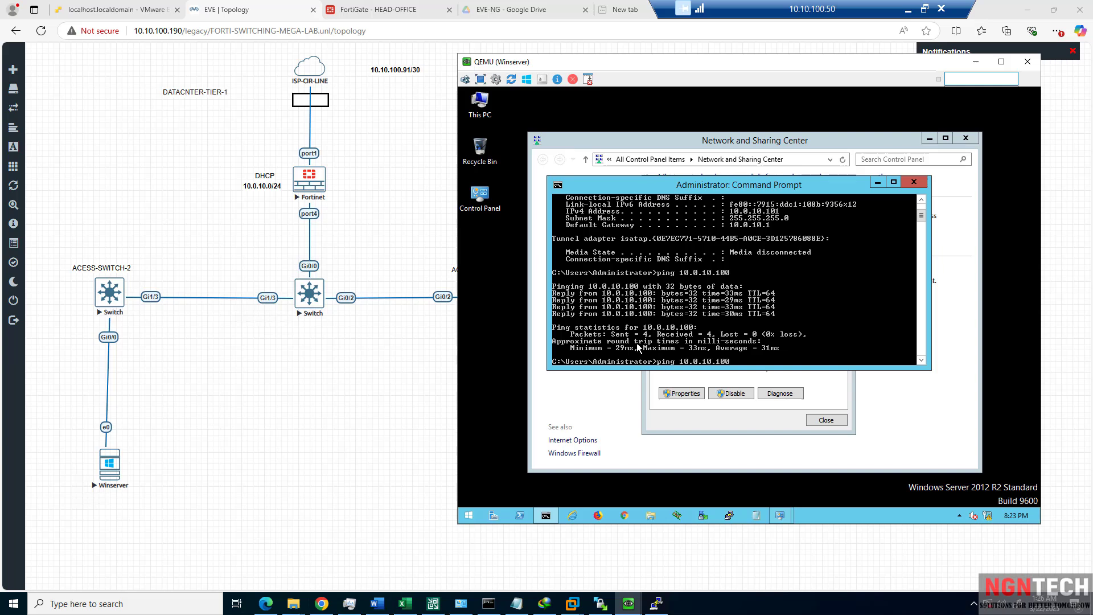
{"action": "type", "text": "-t"}
{"action": "key", "text": "Return"}
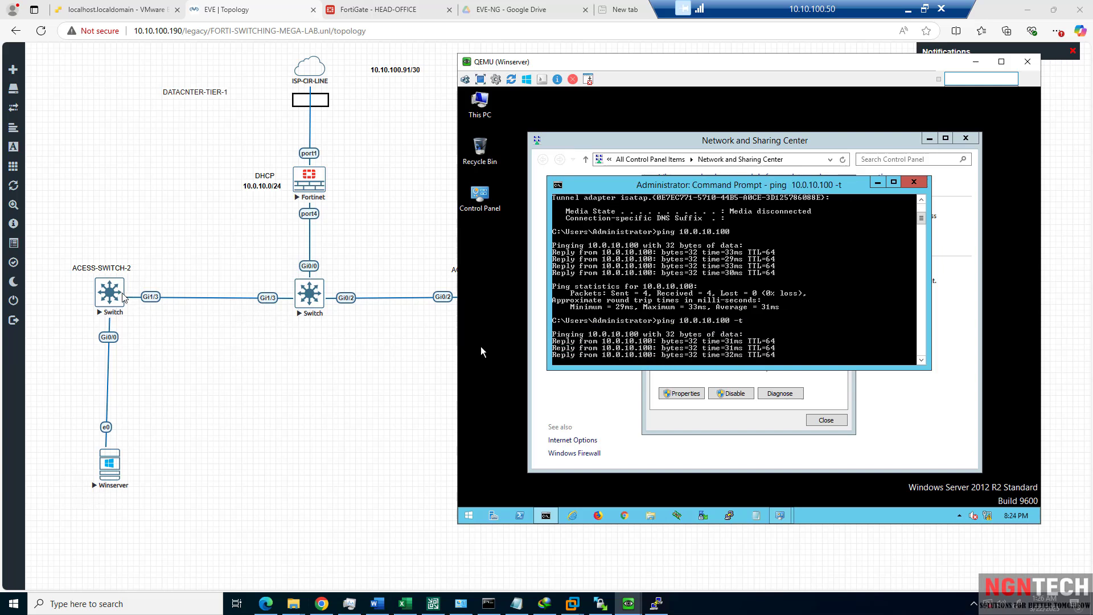
{"action": "key", "text": "alt+Tab"}
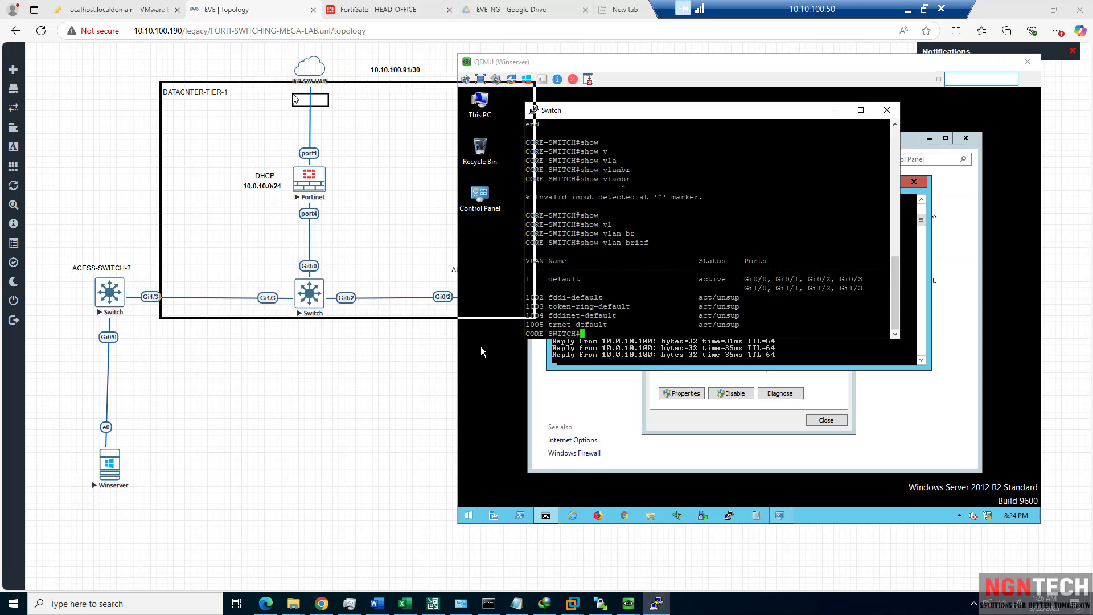
Administratively shut down interface GigabitEthernet0/2 on the core switch.
{"action": "left_click_drag", "start_coordinate": [263, 95], "coordinate": [281, 364]}
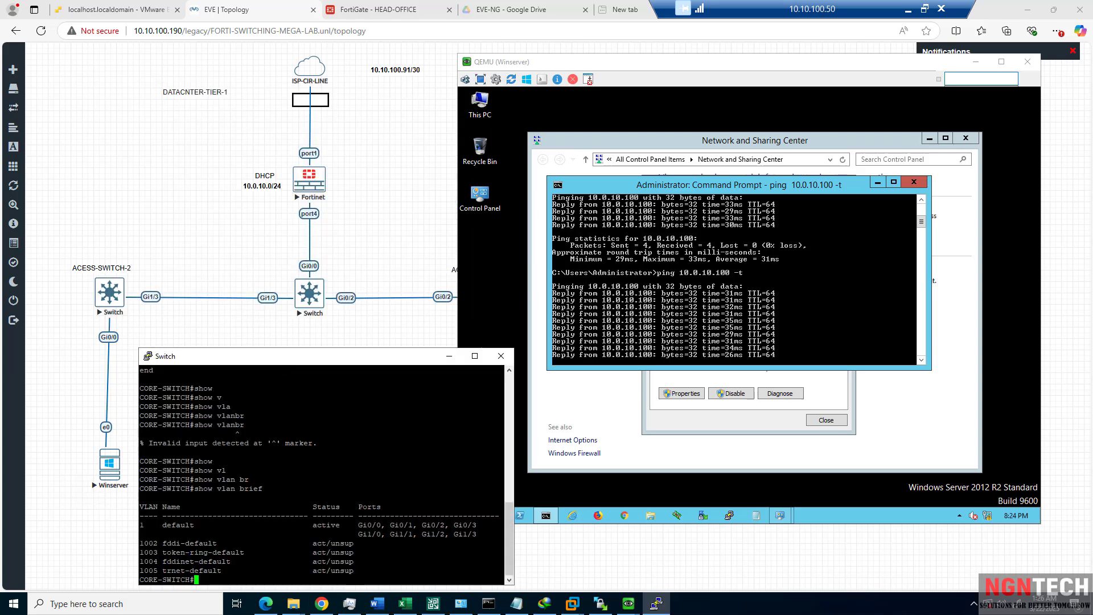
{"action": "type", "text": "conf t"}
{"action": "key", "text": "Return"}
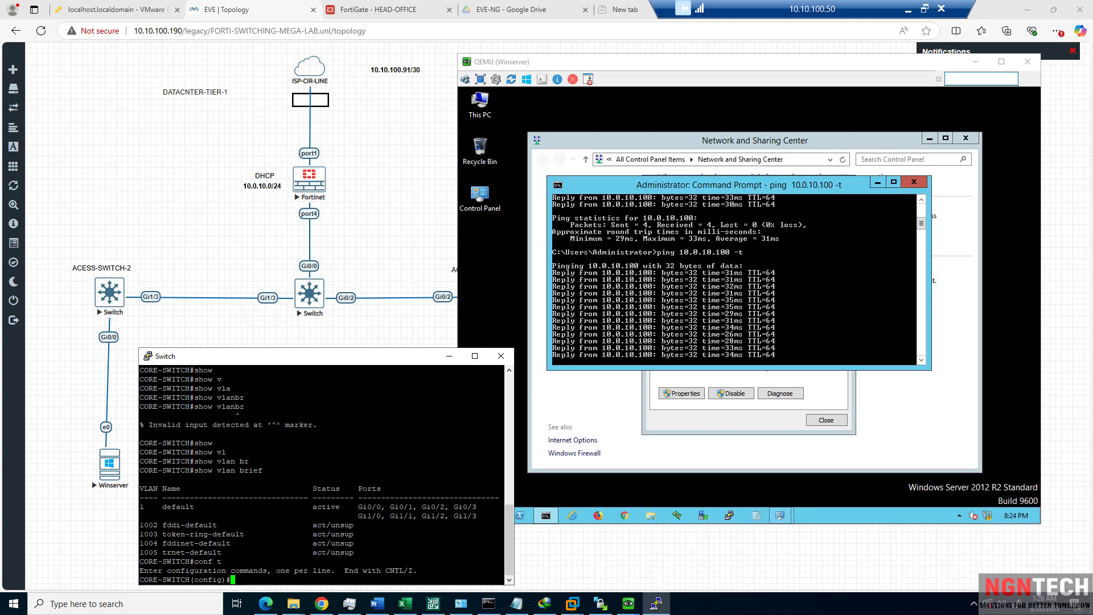
{"action": "type", "text": "in"}
{"action": "key", "text": "Tab"}
{"action": "type", "text": "gi"}
{"action": "key", "text": "Tab"}
{"action": "type", "text": "0"}
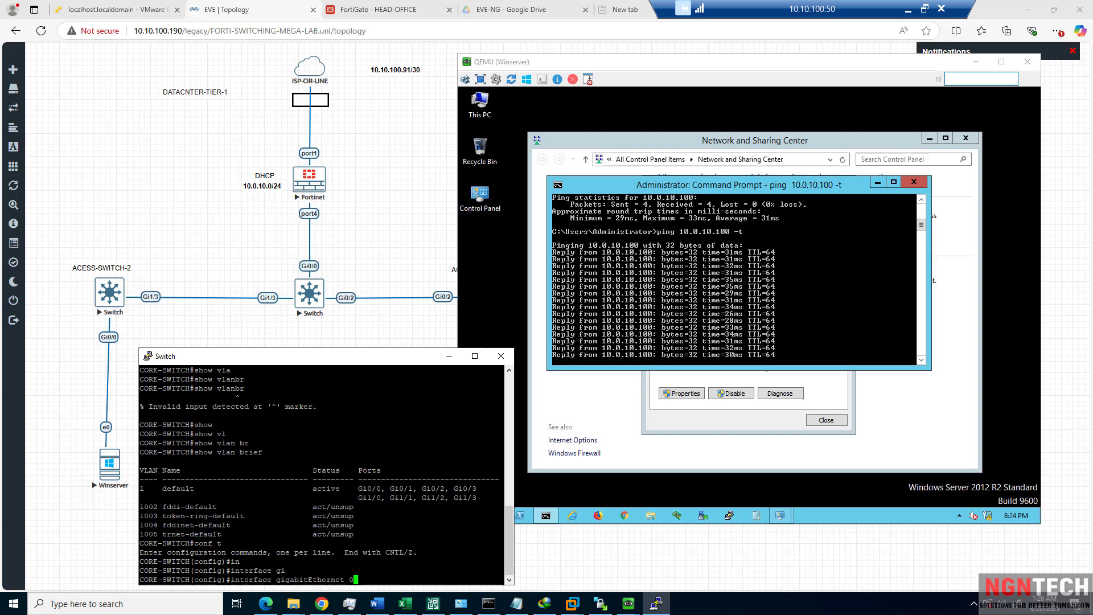
{"action": "type", "text": "/2"}
{"action": "key", "text": "Return"}
{"action": "type", "text": "h"}
{"action": "key", "text": "Tab"}
{"action": "key", "text": "Return"}
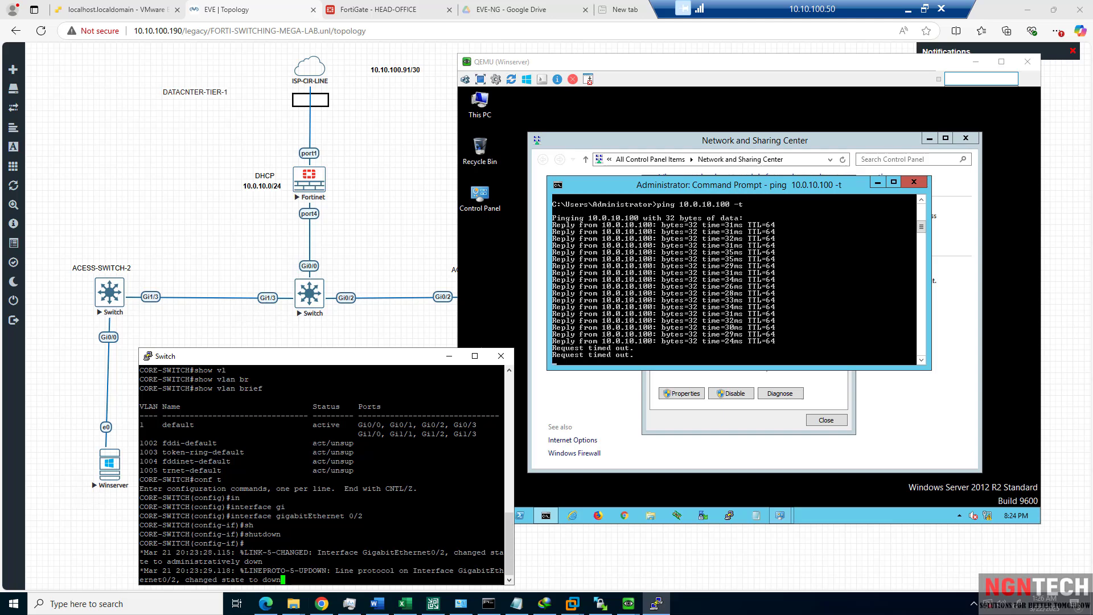
{"action": "key", "text": "Return"}
Run show ip interface brief and highlight Gi0/2's administratively down row.
{"action": "type", "text": "end"}
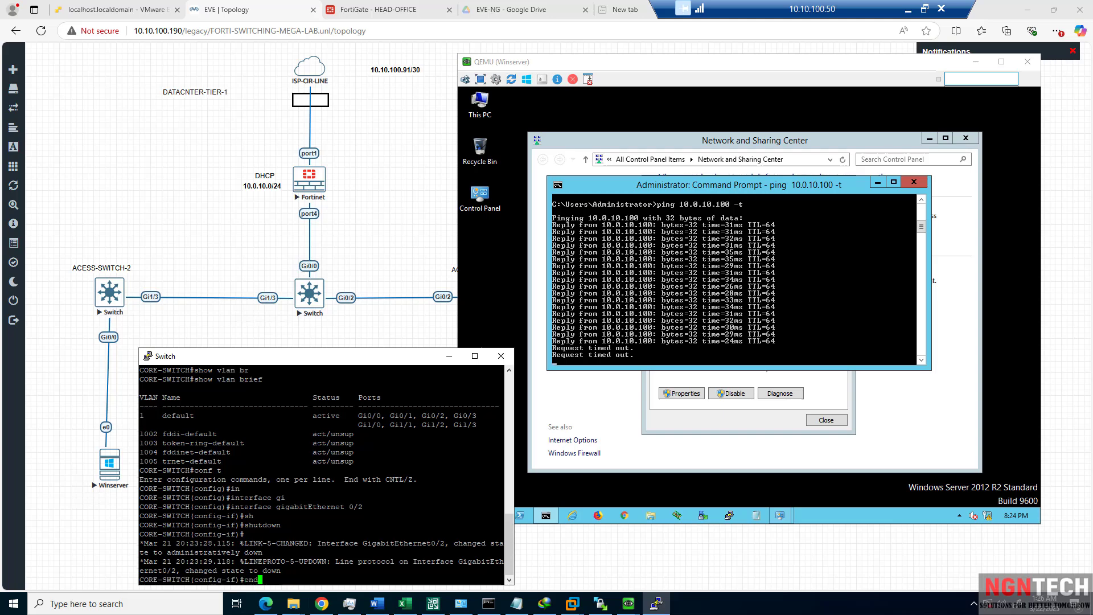
{"action": "key", "text": "Return"}
{"action": "type", "text": "show ip interface br"}
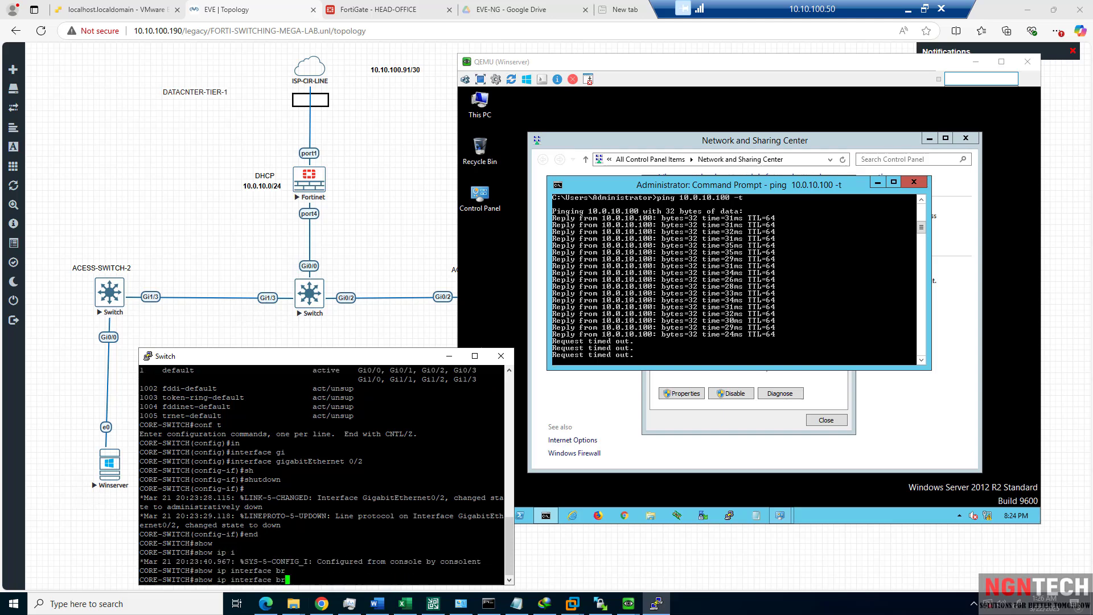
{"action": "key", "text": "Tab"}
{"action": "key", "text": "Return"}
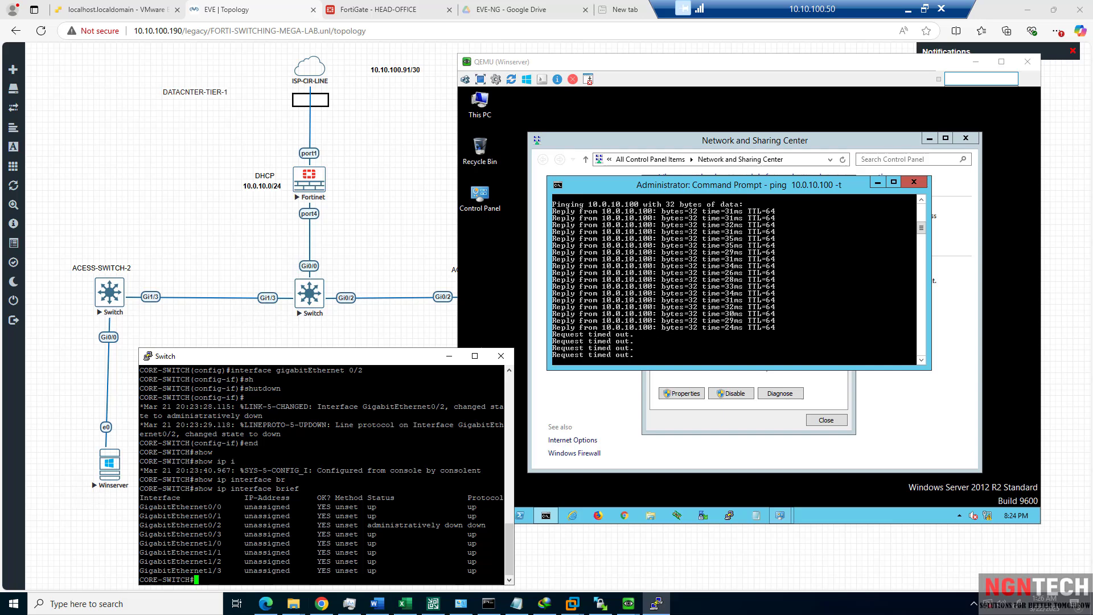
{"action": "left_click_drag", "start_coordinate": [488, 525], "coordinate": [138, 526]}
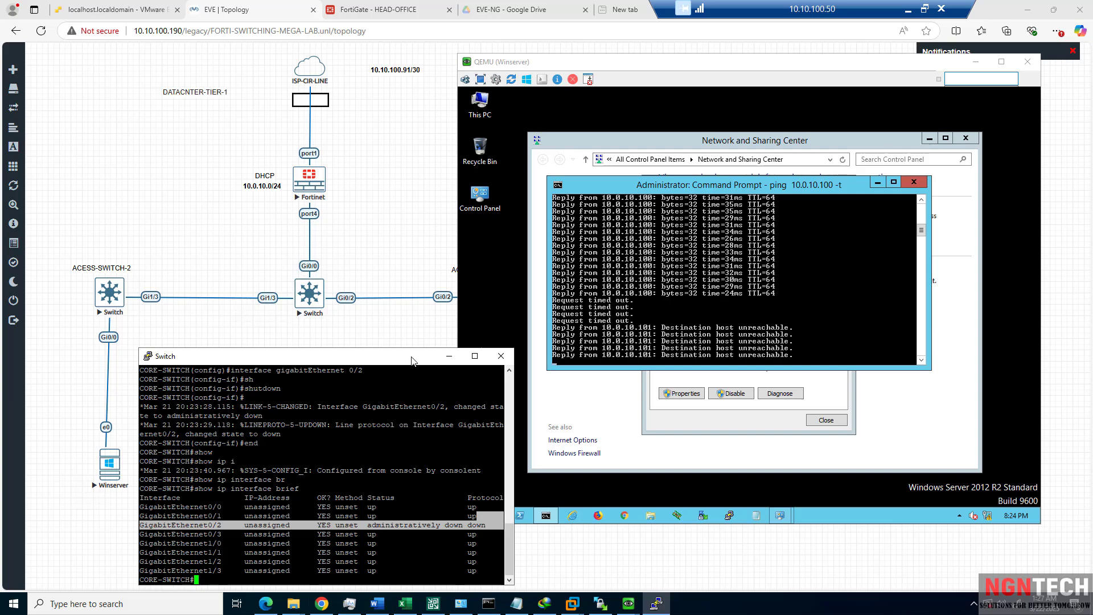
{"action": "left_click_drag", "start_coordinate": [400, 291], "coordinate": [401, 291]}
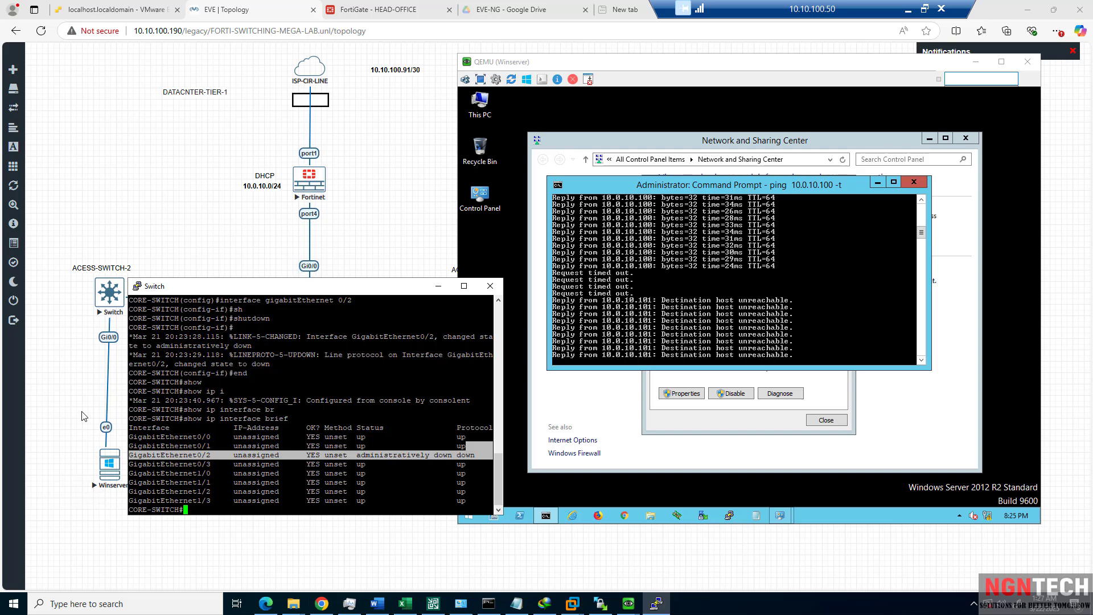
Re-enable GigabitEthernet0/2 on the core switch with no shutdown.
{"action": "type", "text": "conf t"}
{"action": "key", "text": "Return"}
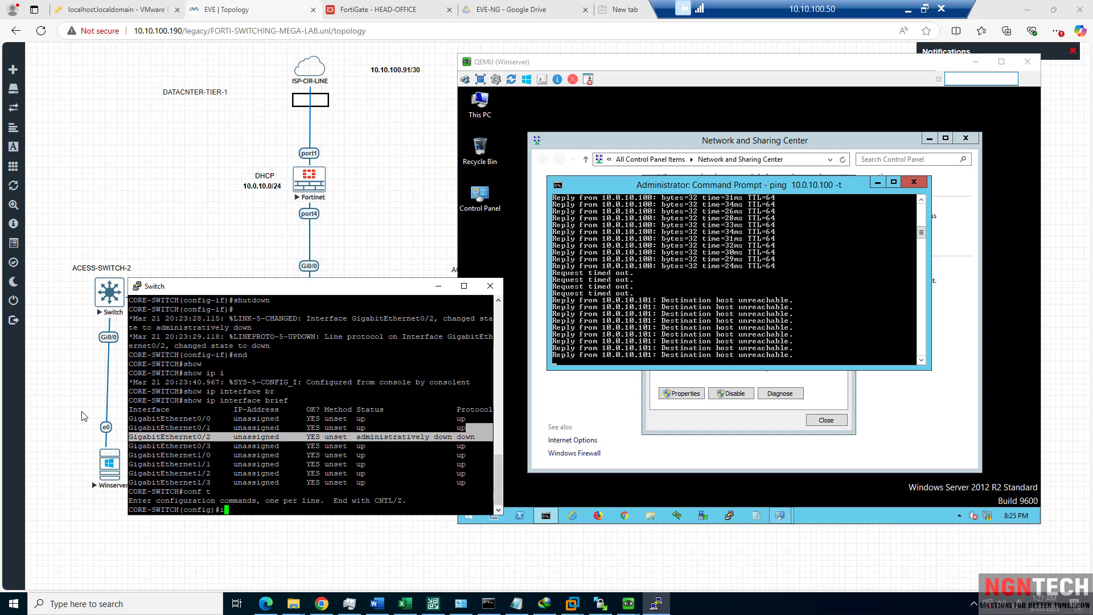
{"action": "type", "text": "in"}
{"action": "key", "text": "Tab"}
{"action": "type", "text": "gi"}
{"action": "key", "text": "Tab"}
{"action": "type", "text": "0/2"}
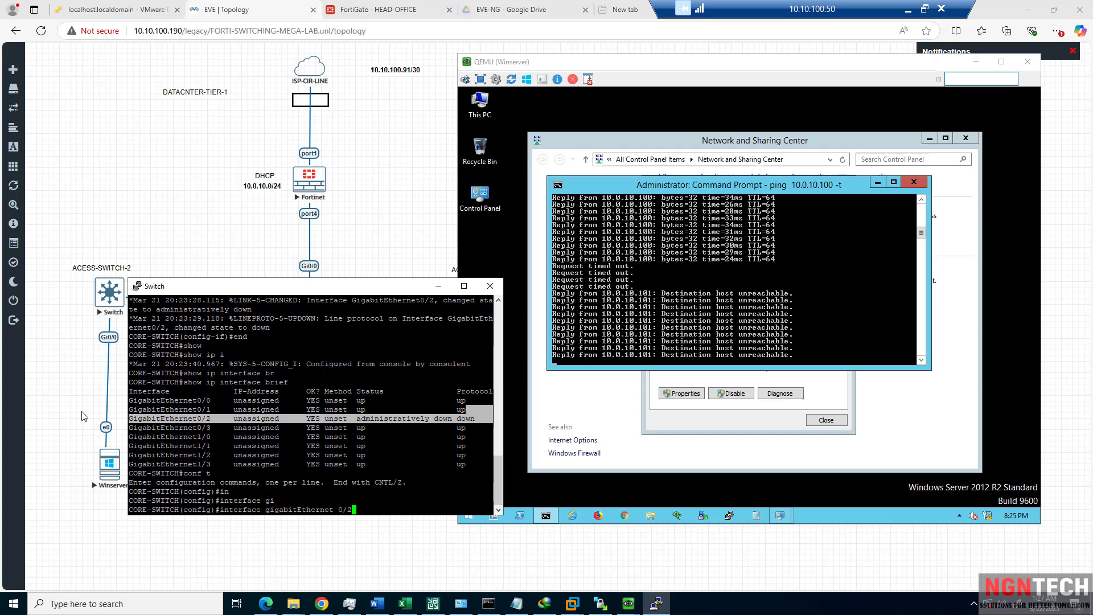
{"action": "key", "text": "Return"}
{"action": "type", "text": "no sh"}
{"action": "key", "text": "Tab"}
{"action": "key", "text": "Return"}
Exit configuration mode and write the switch configuration with wr.
{"action": "type", "text": "end"}
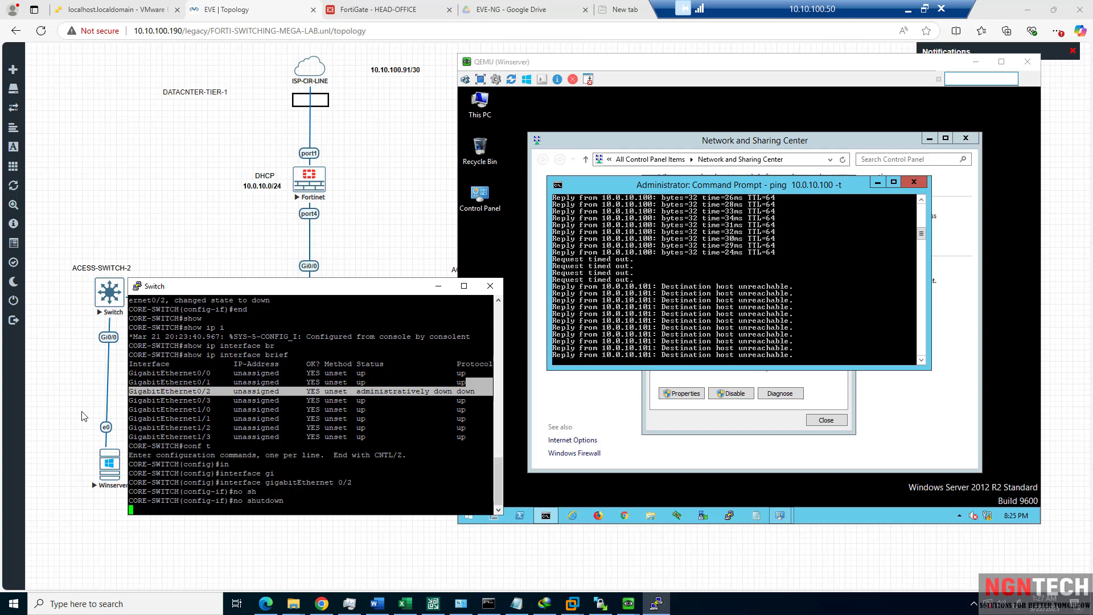
{"action": "key", "text": "Return"}
{"action": "type", "text": "wr"}
{"action": "key", "text": "Return"}
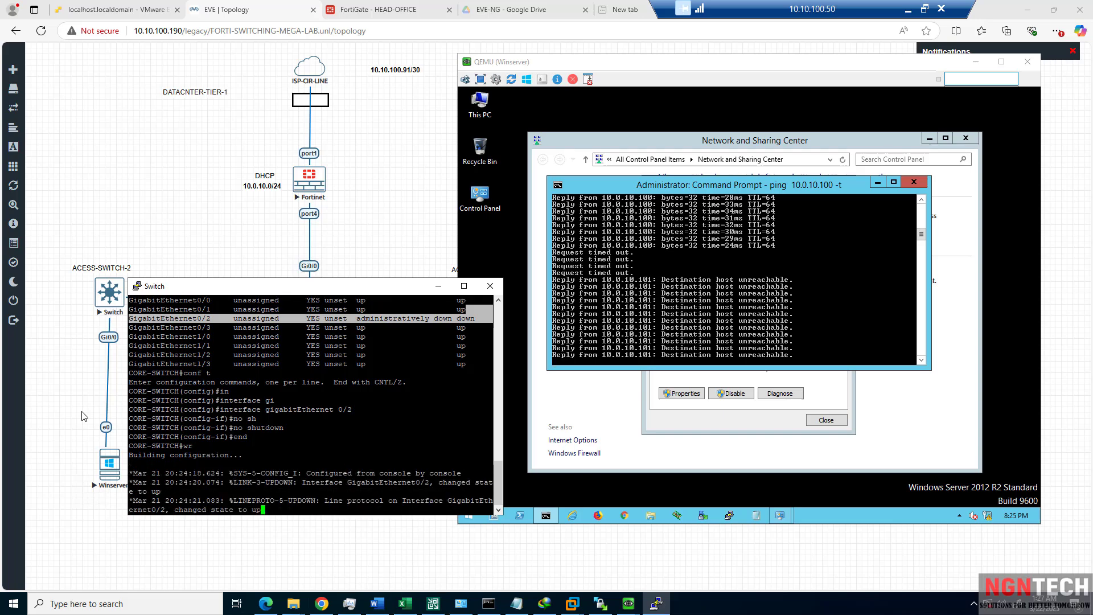
{"action": "key", "text": "Return"}
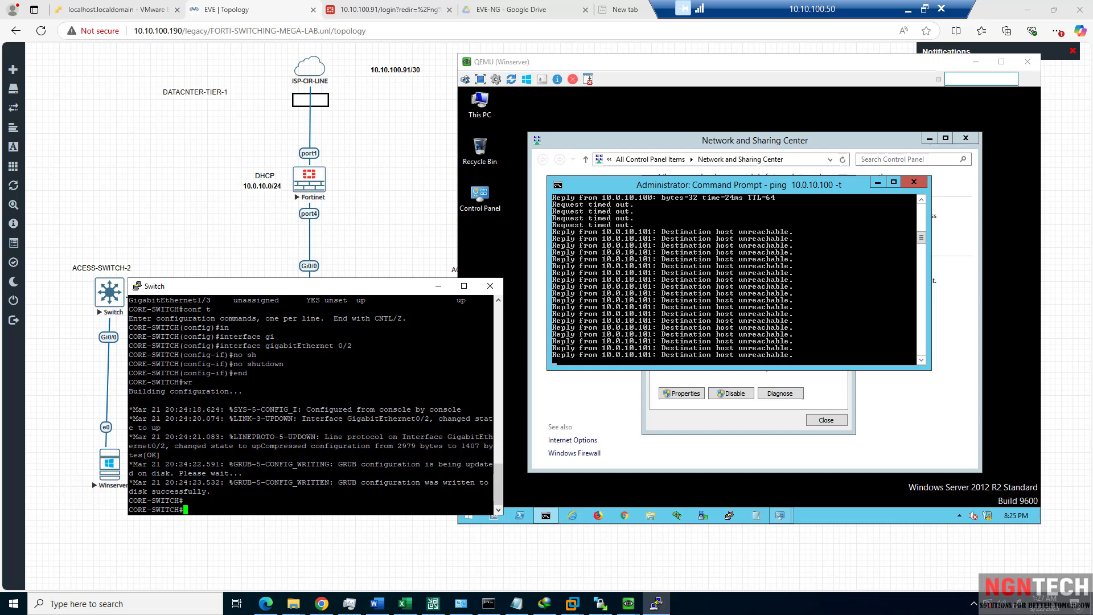
List CORE-SWITCH interface status with show ip interface brief.
{"action": "type", "text": "chow"}
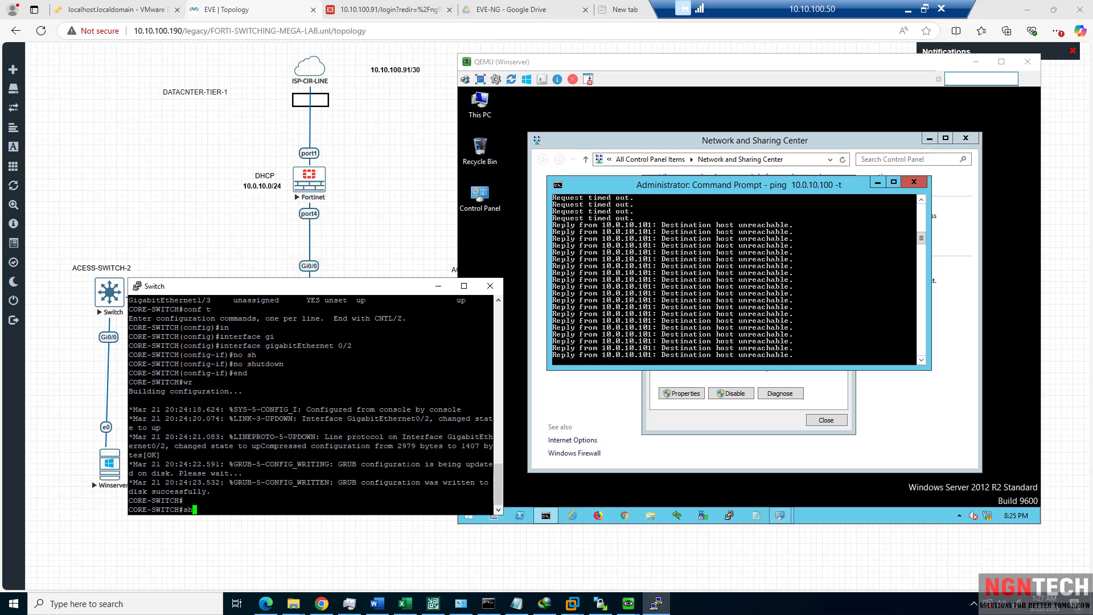
{"action": "key", "text": "Return"}
{"action": "type", "text": "show ip int"}
{"action": "key", "text": "Tab"}
{"action": "type", "text": "rb"}
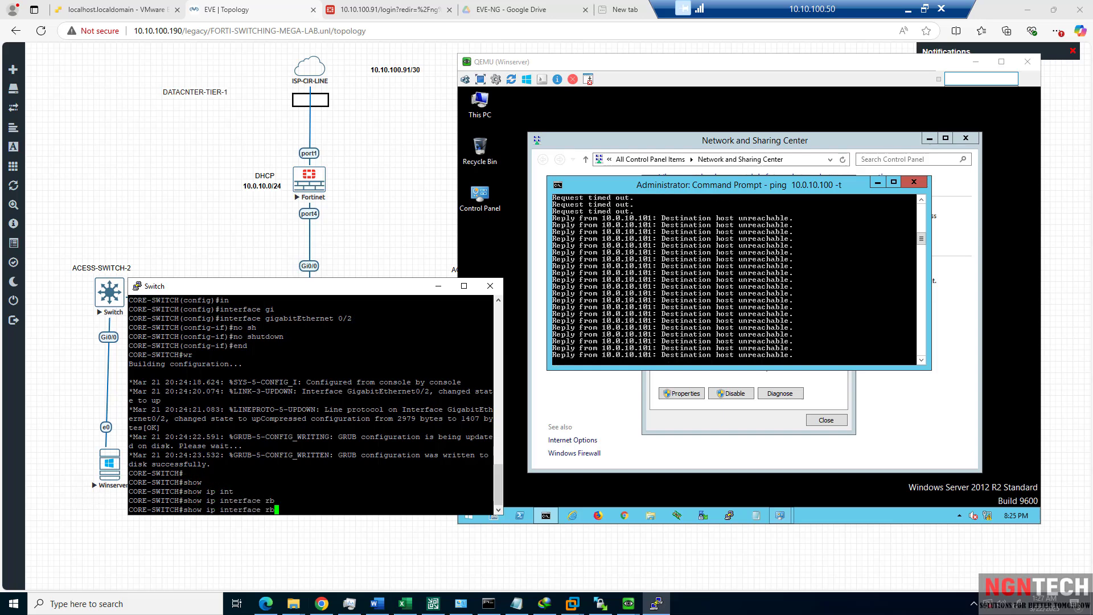
{"action": "key", "text": "Return"}
{"action": "type", "text": "show"}
{"action": "key", "text": "Return"}
{"action": "type", "text": "show ip int"}
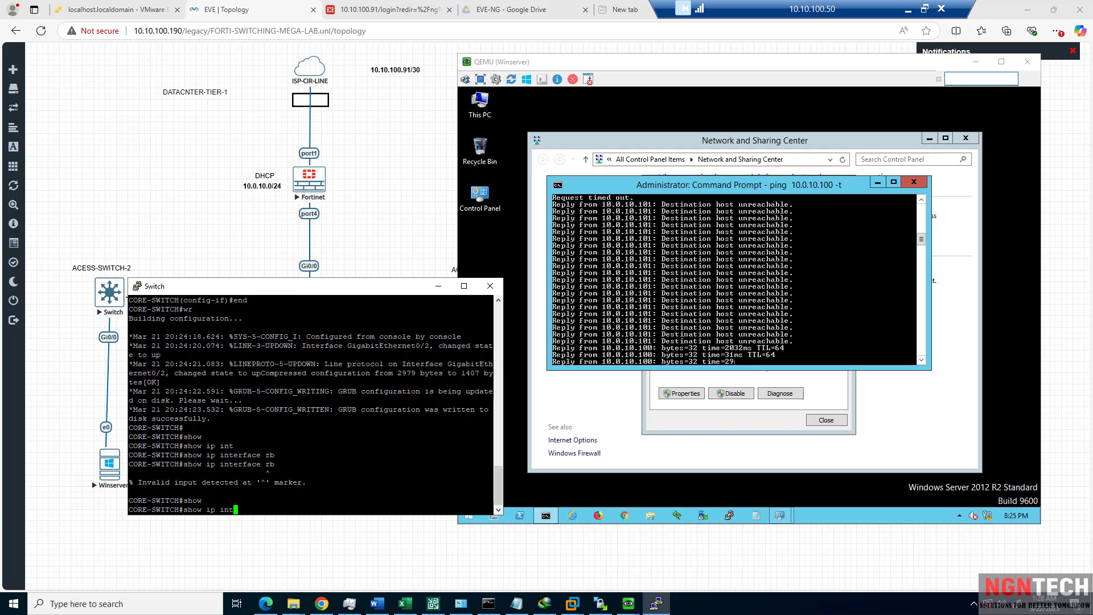
{"action": "key", "text": "Tab"}
{"action": "type", "text": "br"}
{"action": "key", "text": "Tab"}
{"action": "key", "text": "Return"}
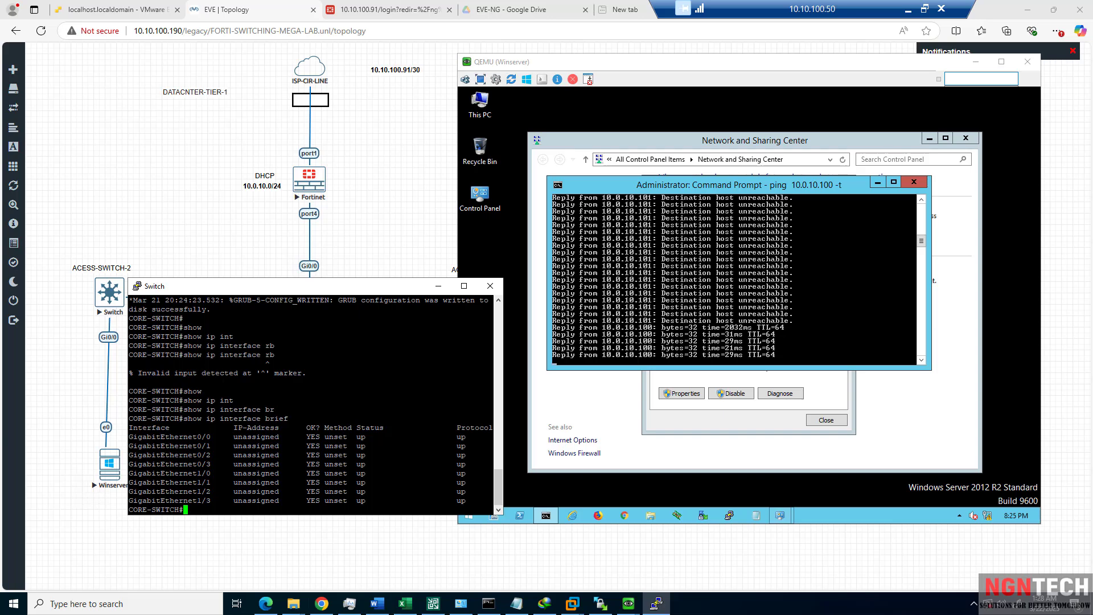
Shut down interface GigabitEthernet0/2 from global configuration mode.
{"action": "type", "text": "conf t"}
{"action": "key", "text": "Return"}
{"action": "type", "text": "in"}
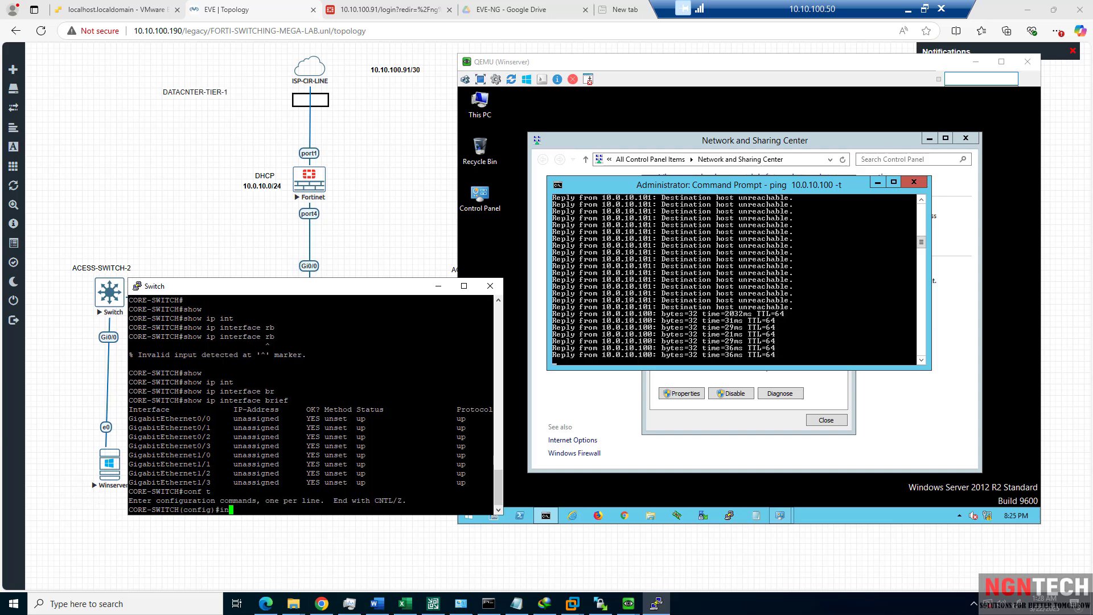
{"action": "key", "text": "Tab"}
{"action": "type", "text": "gi"}
{"action": "key", "text": "Tab"}
{"action": "type", "text": "0/2"}
{"action": "key", "text": "Return"}
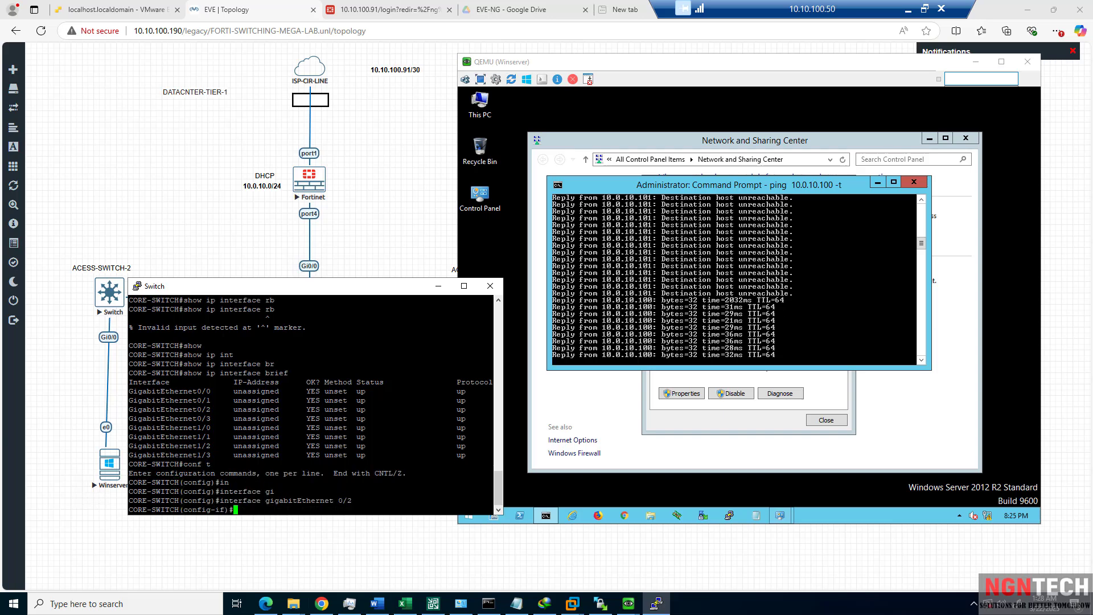
{"action": "type", "text": "sh"}
{"action": "key", "text": "Tab"}
{"action": "key", "text": "Return"}
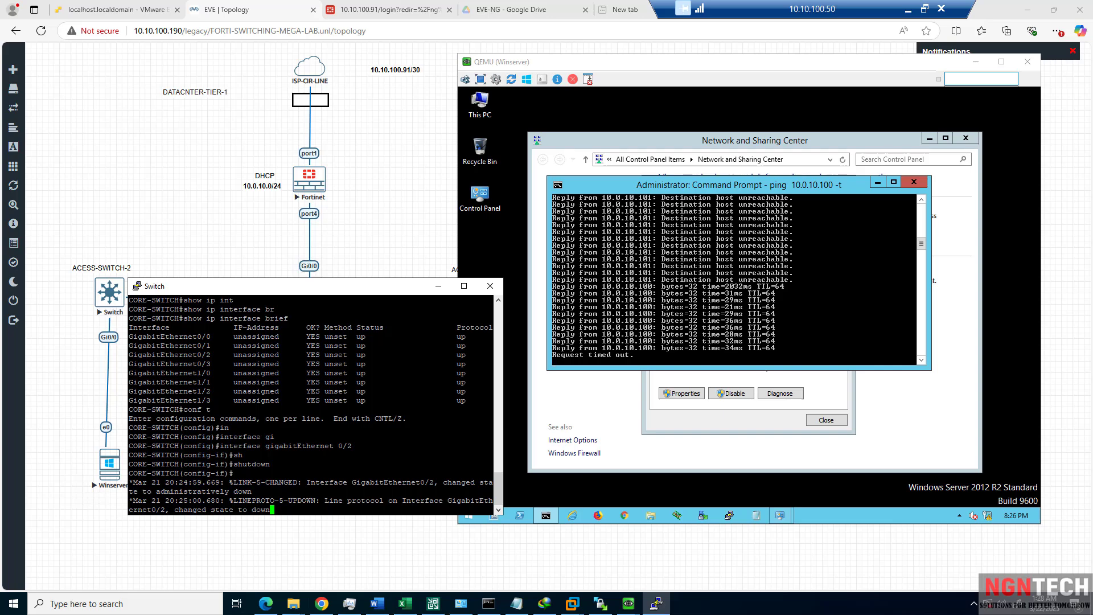
{"action": "key", "text": "Return"}
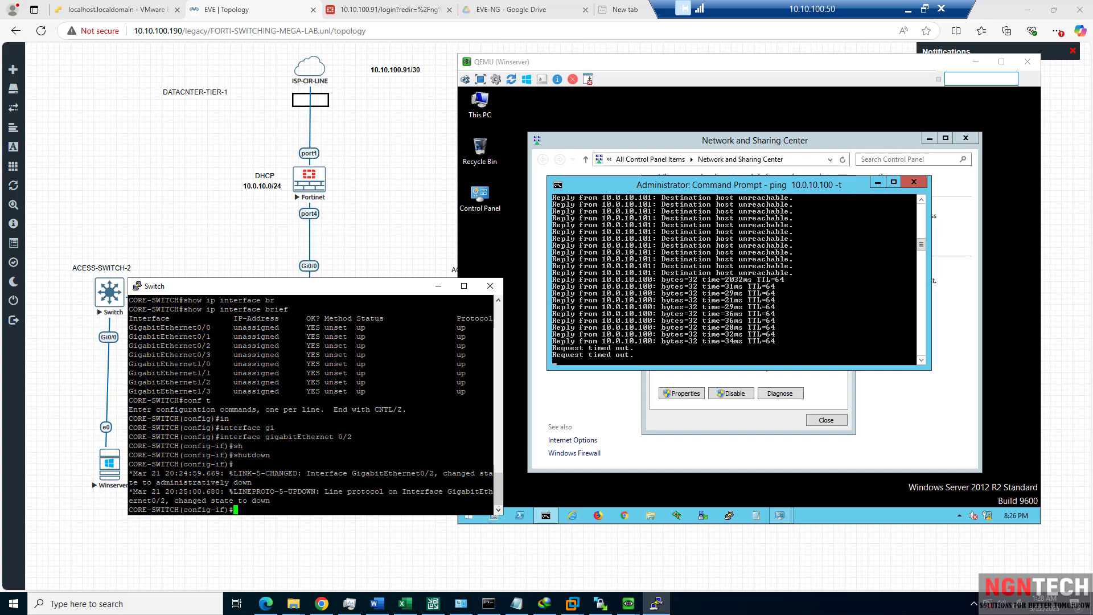
Enable spanning-tree portfast on GigabitEthernet0/2.
{"action": "type", "text": "spa"}
{"action": "key", "text": "Tab"}
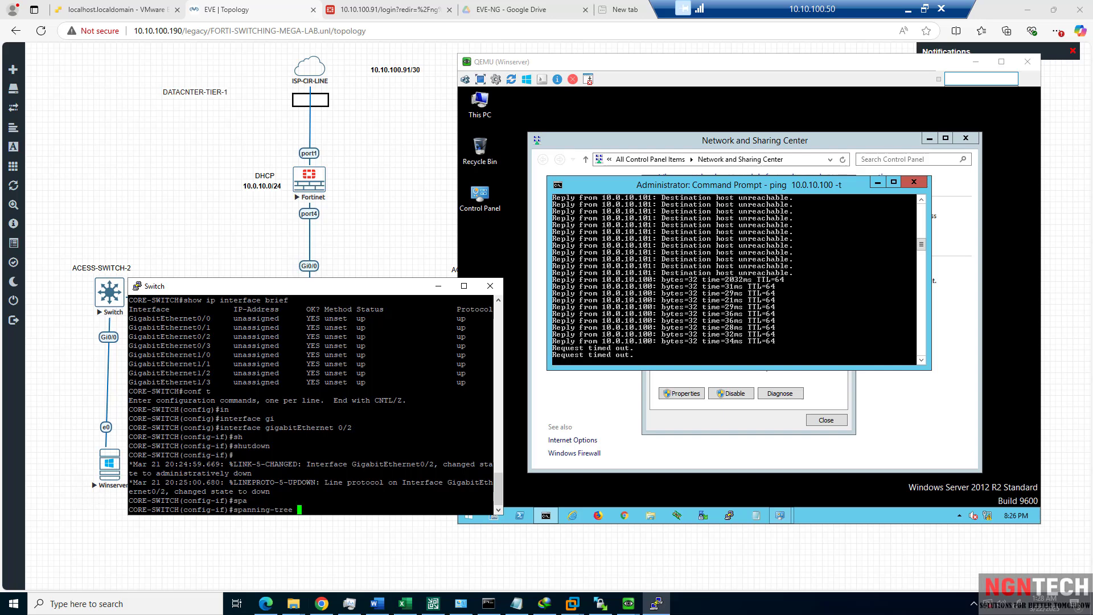
{"action": "type", "text": "po"}
{"action": "key", "text": "Tab"}
{"action": "type", "text": "rtf"}
{"action": "key", "text": "Tab"}
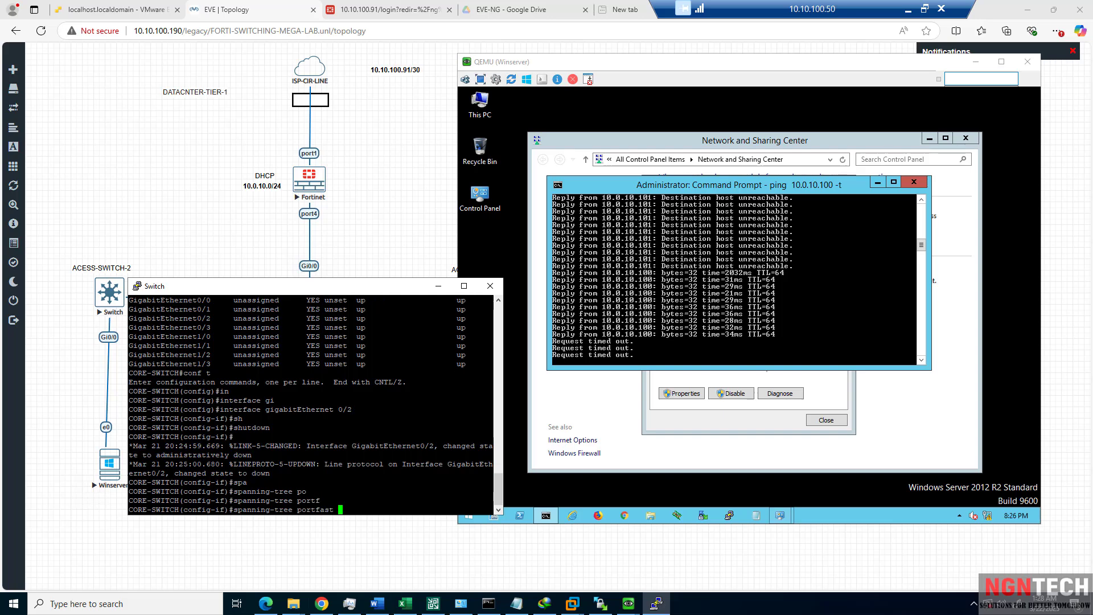
{"action": "key", "text": "Return"}
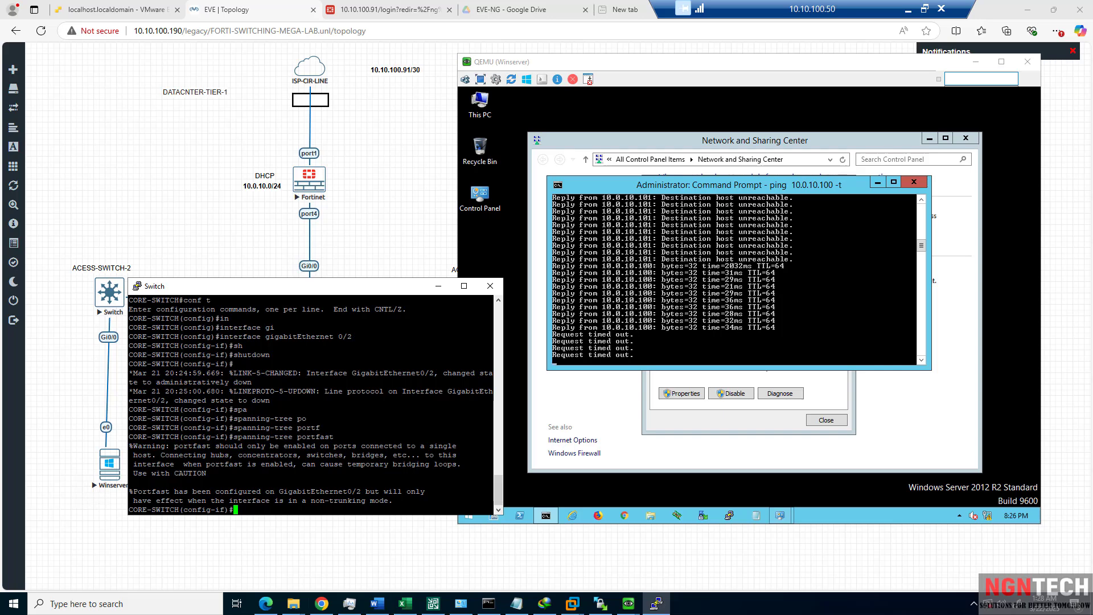
Bring GigabitEthernet0/2 back up with no shutdown and leave configuration mode.
{"action": "type", "text": "no sh"}
{"action": "key", "text": "Tab"}
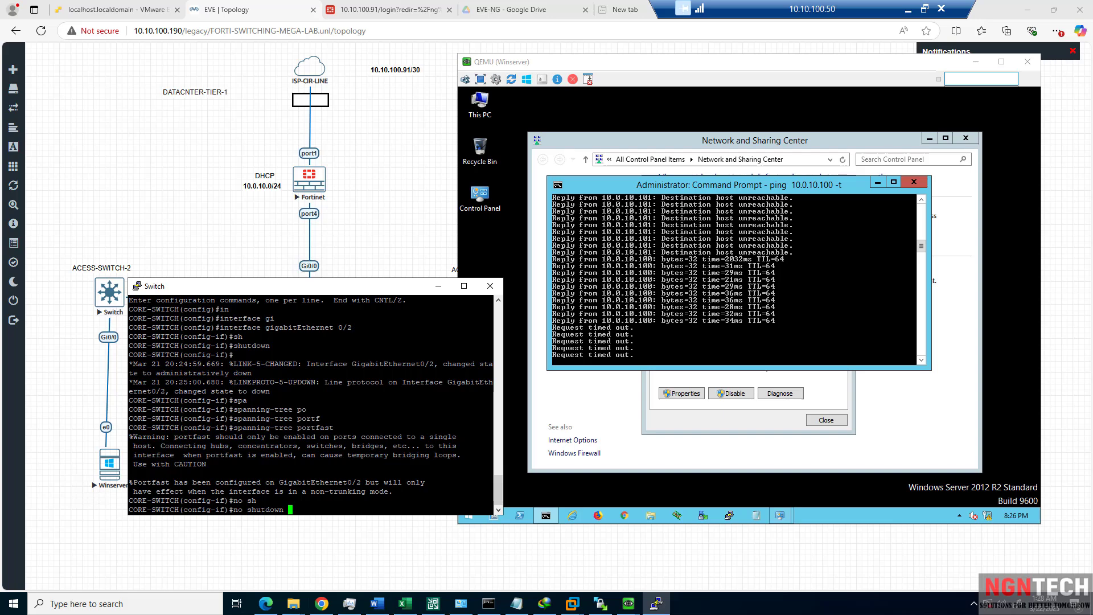
{"action": "key", "text": "Return"}
{"action": "type", "text": "end"}
{"action": "key", "text": "Return"}
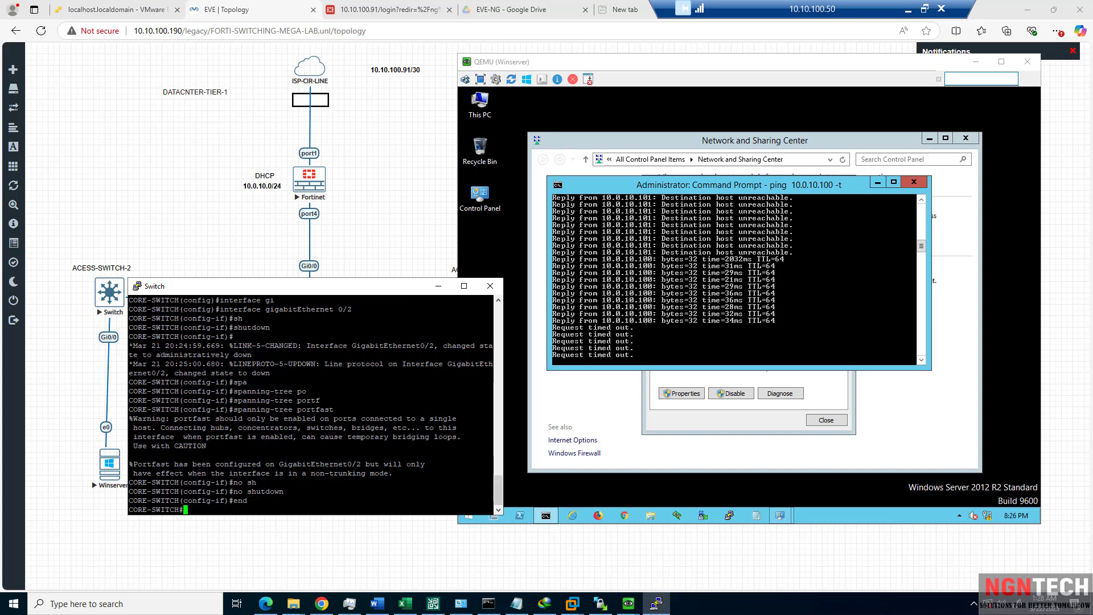
Write the CORE-SWITCH running configuration to memory with wr.
{"action": "type", "text": "wr"}
{"action": "key", "text": "Return"}
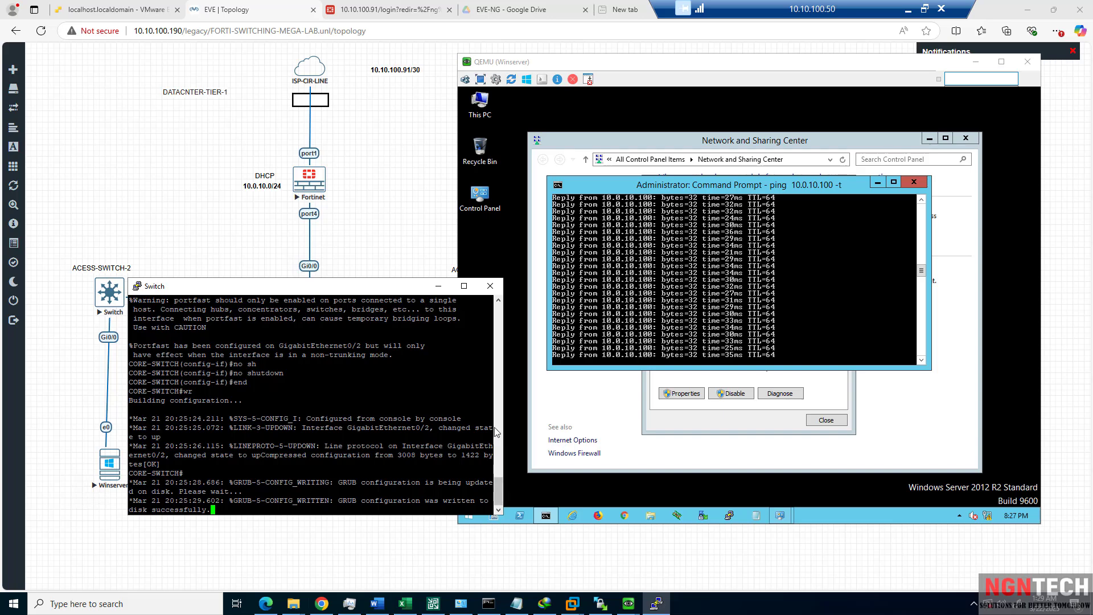
Stop the Winserver's continuous ping and clear the prompt at the C:\ root.
{"action": "left_click", "coordinate": [481, 346]}
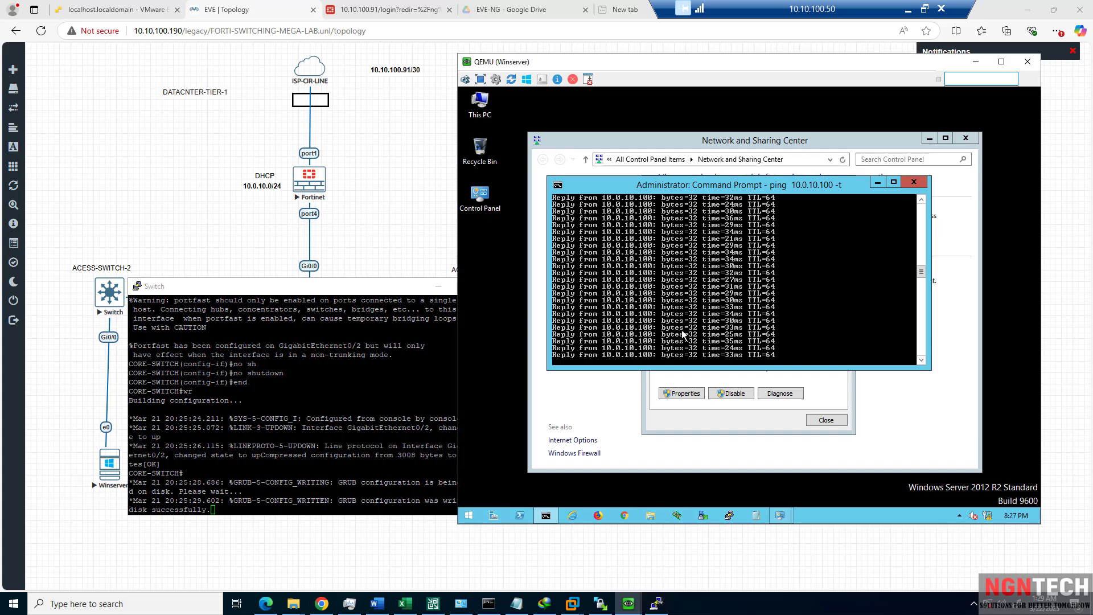
{"action": "key", "text": "ctrl+c"}
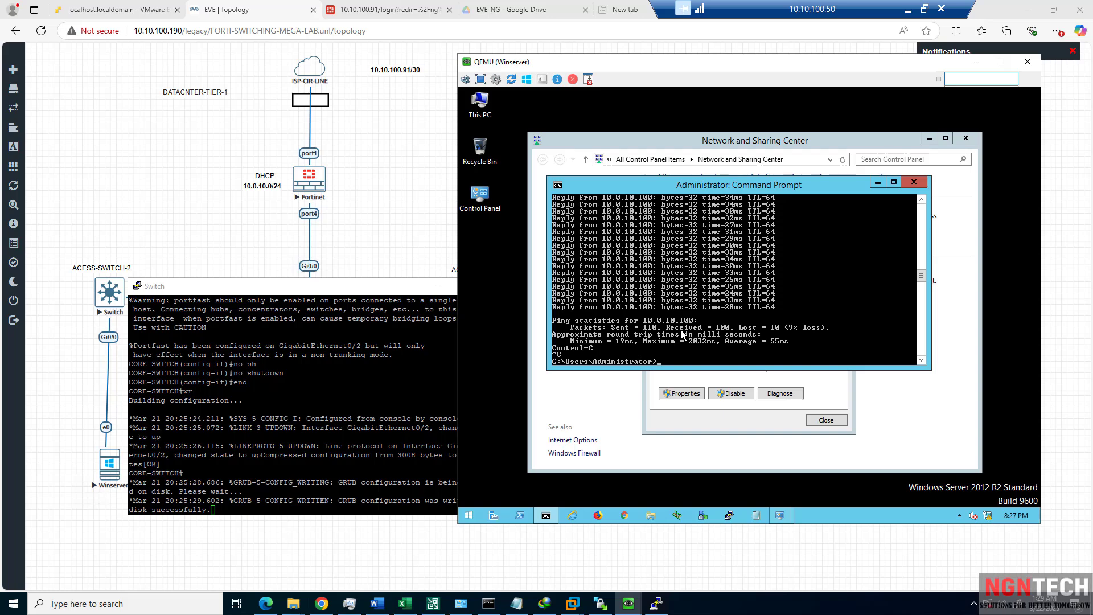
{"action": "type", "text": "cls"}
{"action": "key", "text": "Return"}
{"action": "type", "text": "cd\\"}
{"action": "key", "text": "Return"}
{"action": "type", "text": "cls"}
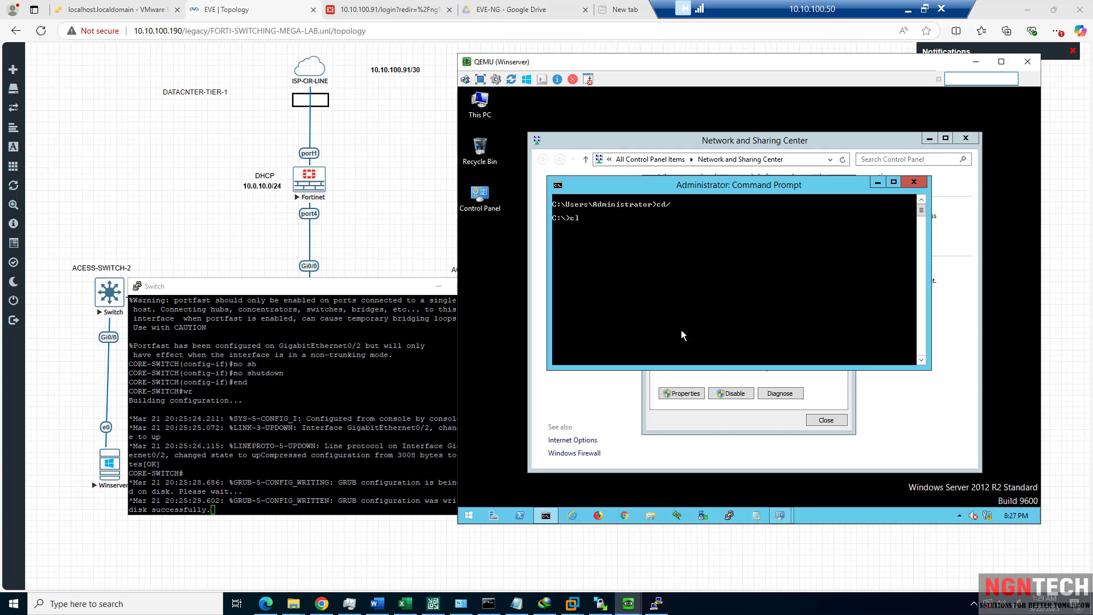
{"action": "key", "text": "Return"}
Ping 8.8.8.8 (no reply) and gateway 10.0.10.1, then run tracert -d 4.2.2.2.
{"action": "type", "text": "ping 8.8.8.8"}
{"action": "key", "text": "Return"}
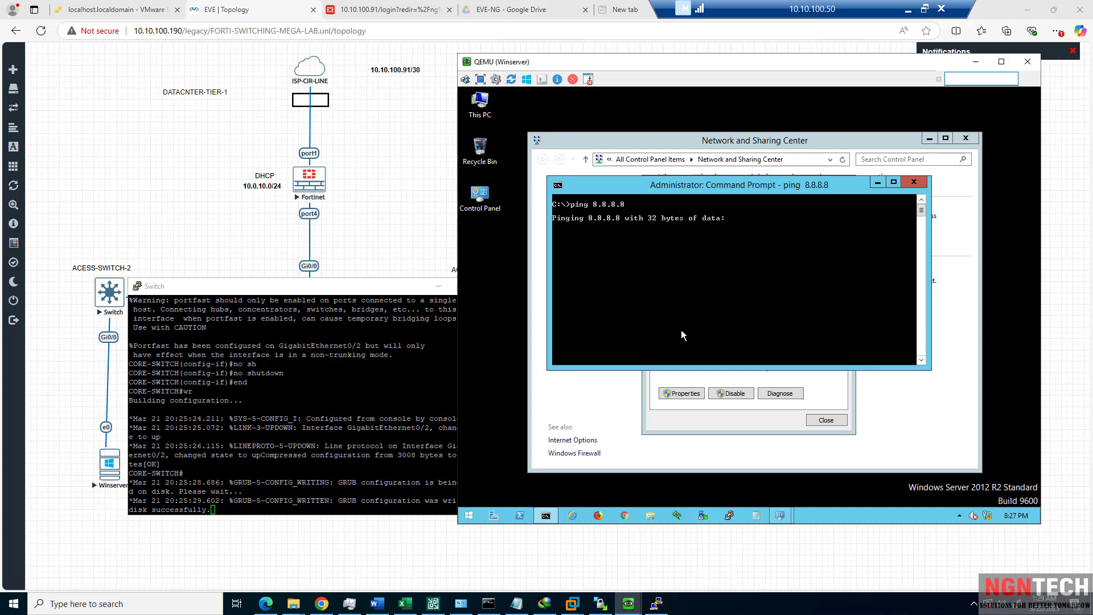
{"action": "key", "text": "ctrl+c"}
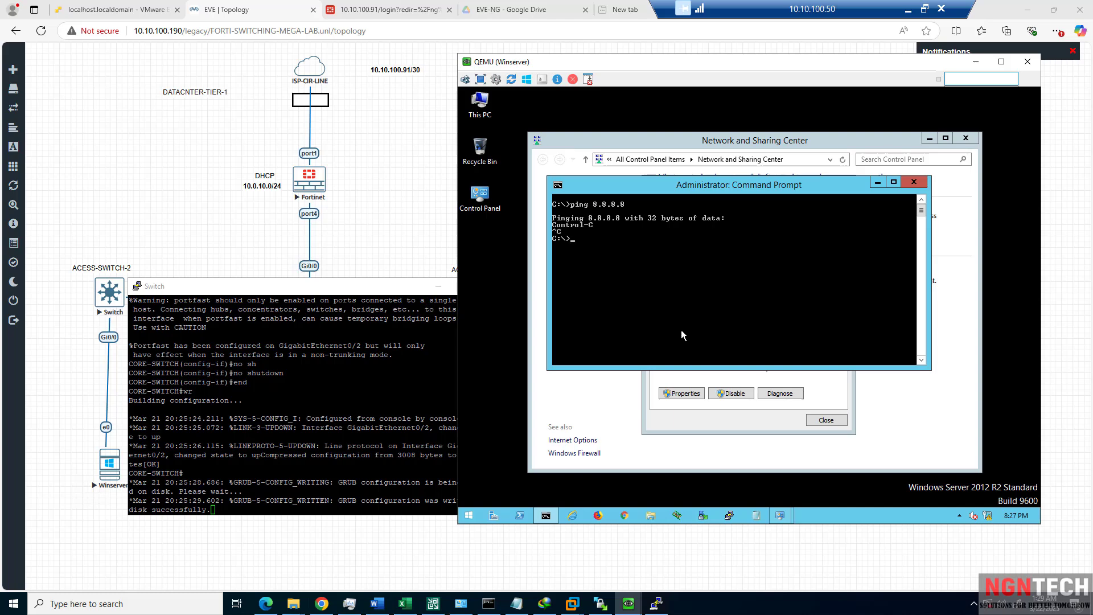
{"action": "type", "text": "ping 10."}
{"action": "type", "text": "0.10."}
{"action": "key", "text": "Return"}
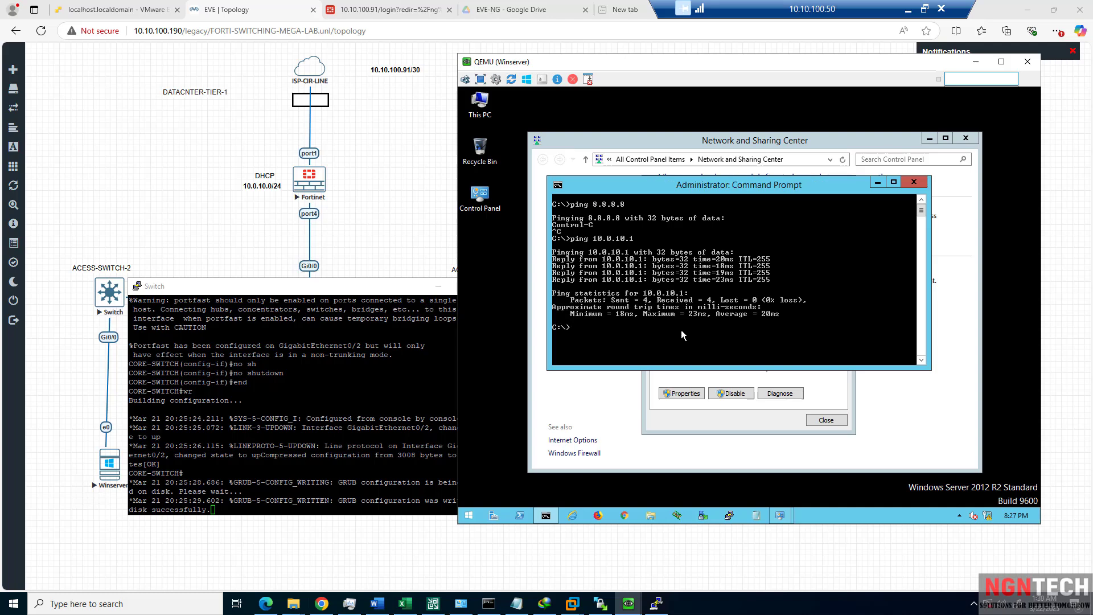
{"action": "type", "text": "tracert -d 4.2.2.2"}
{"action": "key", "text": "Return"}
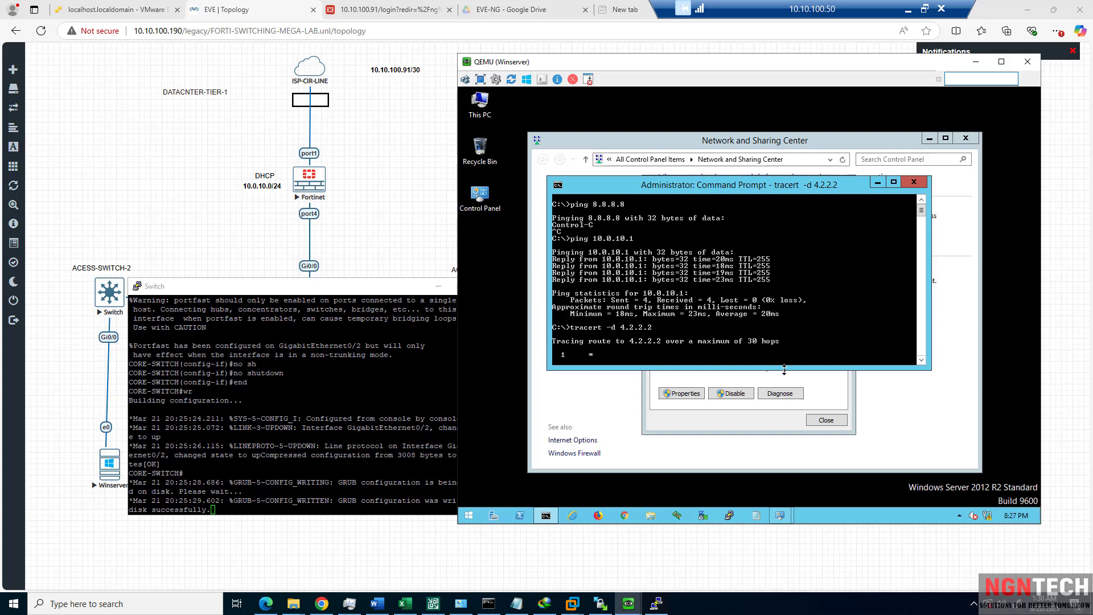
Log back in to the FortiGate web UI with the saved credentials.
{"action": "left_click", "coordinate": [408, 10]}
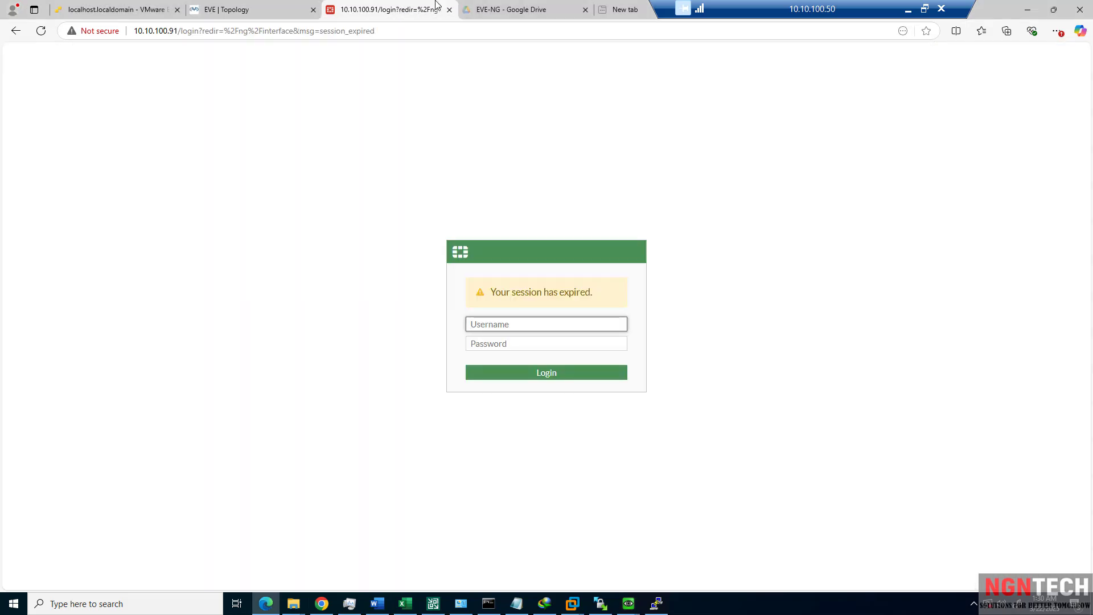
{"action": "left_click", "coordinate": [551, 326]}
{"action": "left_click", "coordinate": [564, 357]}
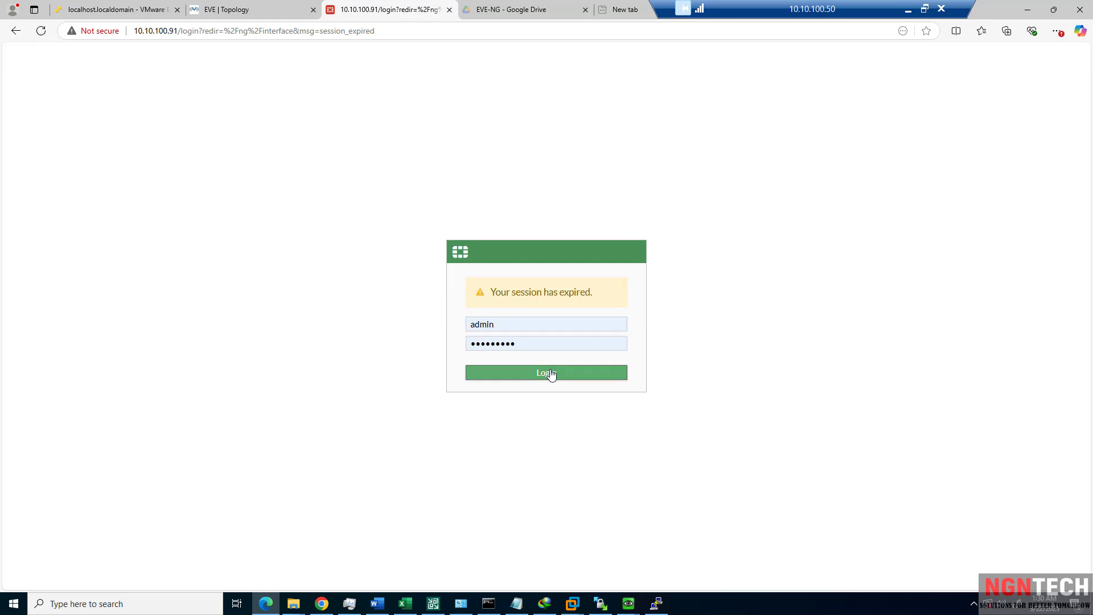
{"action": "left_click", "coordinate": [549, 373]}
{"action": "left_click", "coordinate": [566, 353]}
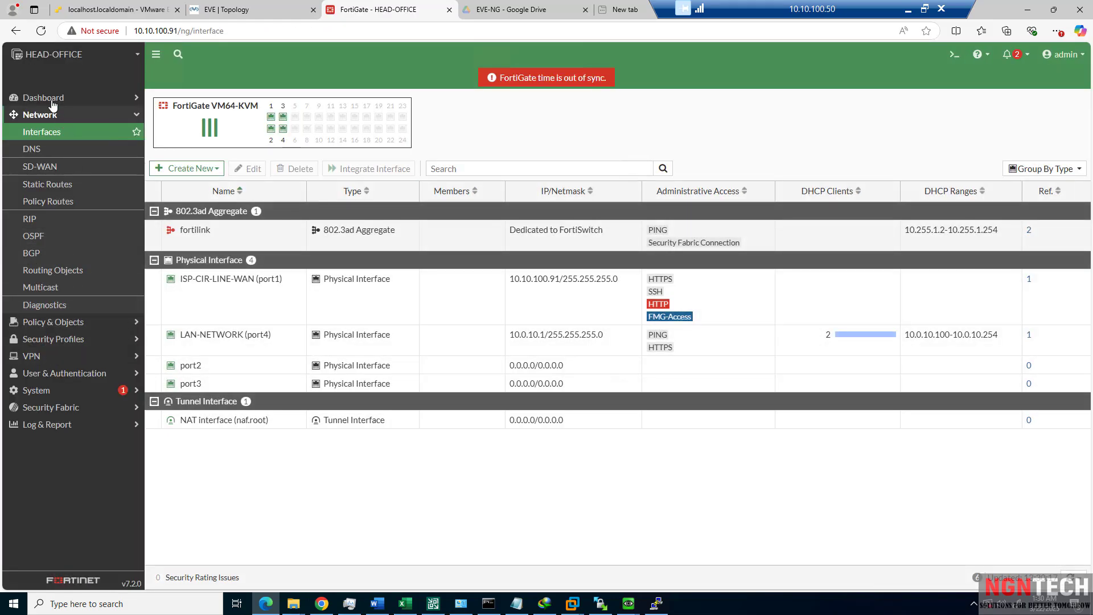
Add a DHCP monitor to the dashboard and view the DHCP Monitor page.
{"action": "left_click", "coordinate": [50, 98]}
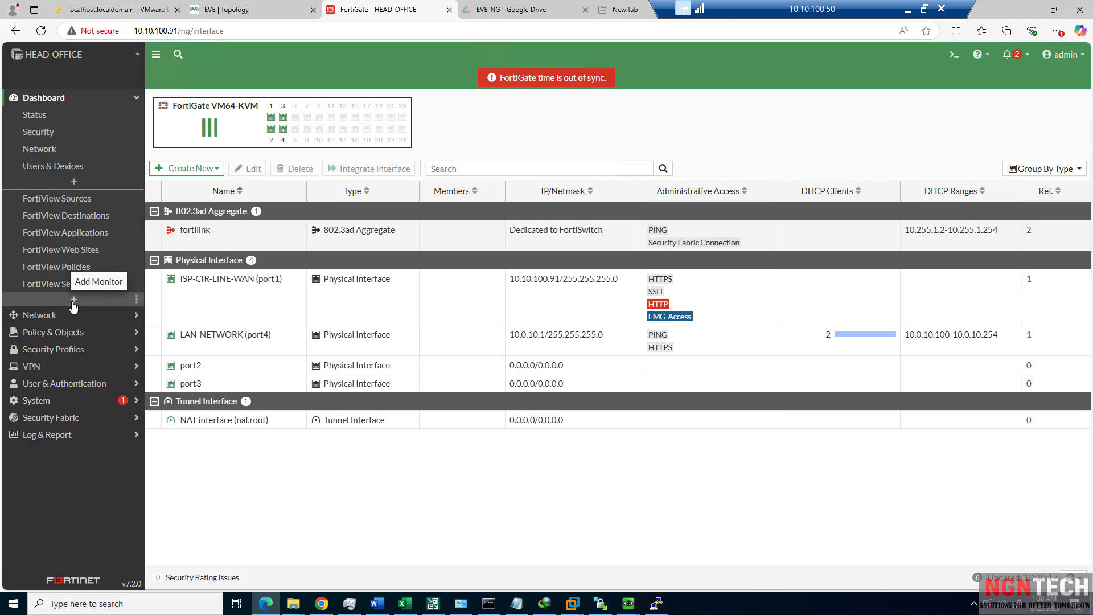
{"action": "left_click", "coordinate": [73, 301]}
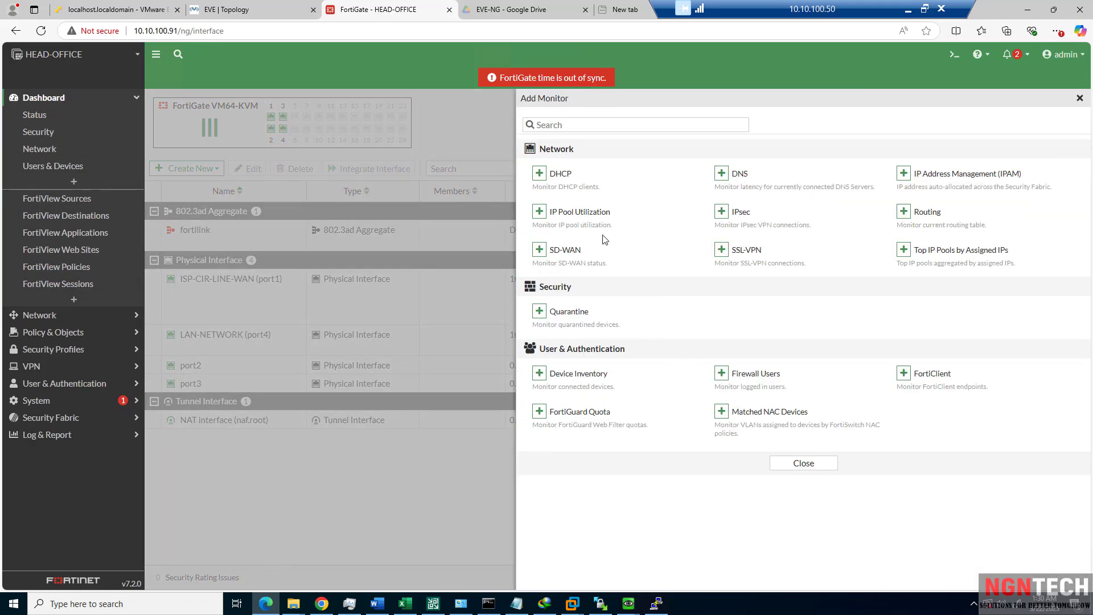
{"action": "left_click", "coordinate": [538, 174]}
{"action": "left_click", "coordinate": [743, 187]}
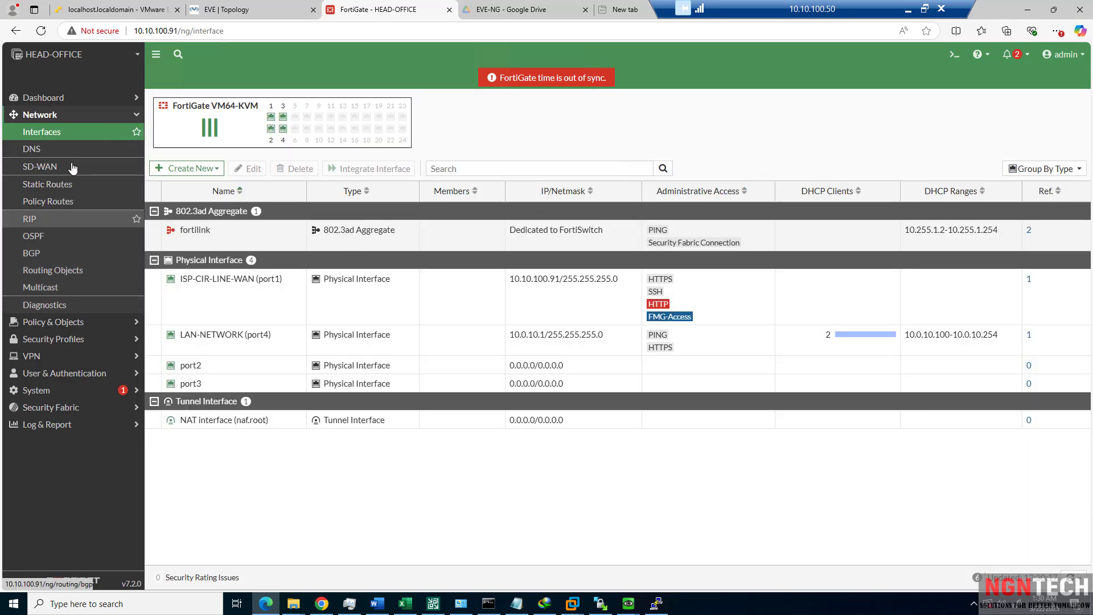
{"action": "left_click", "coordinate": [57, 114]}
{"action": "left_click", "coordinate": [59, 99]}
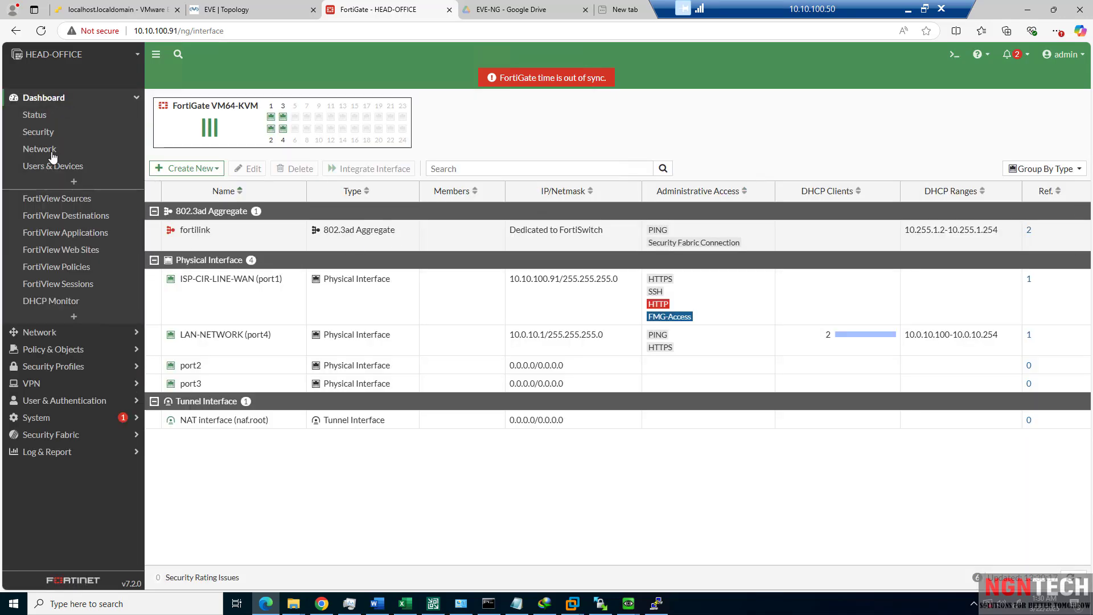
{"action": "left_click", "coordinate": [50, 302]}
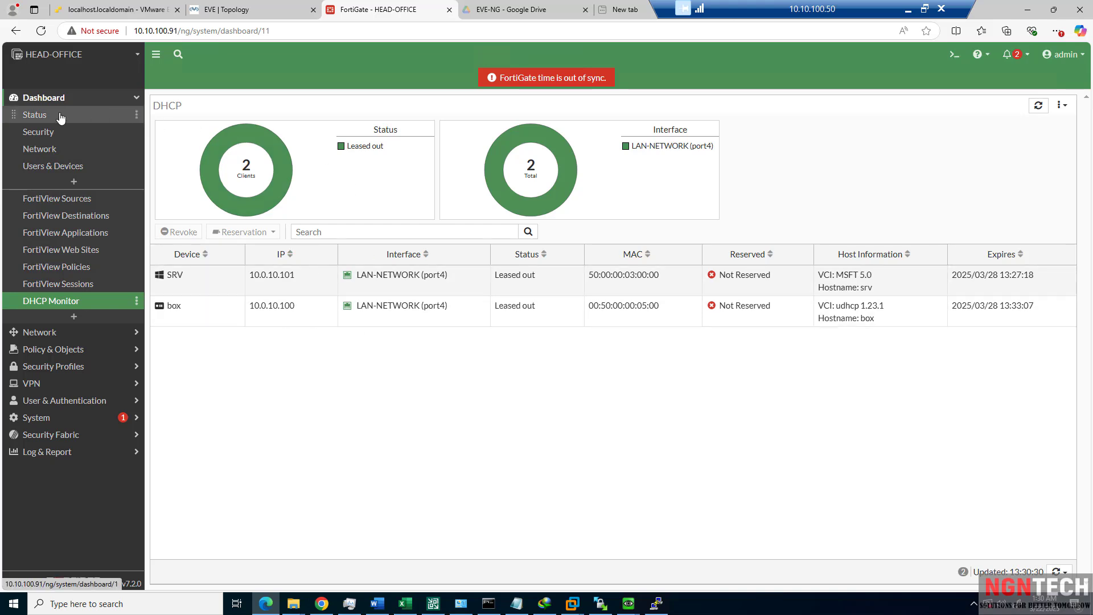
Open the Firewall Policy list under Policy & Objects.
{"action": "left_click", "coordinate": [50, 198]}
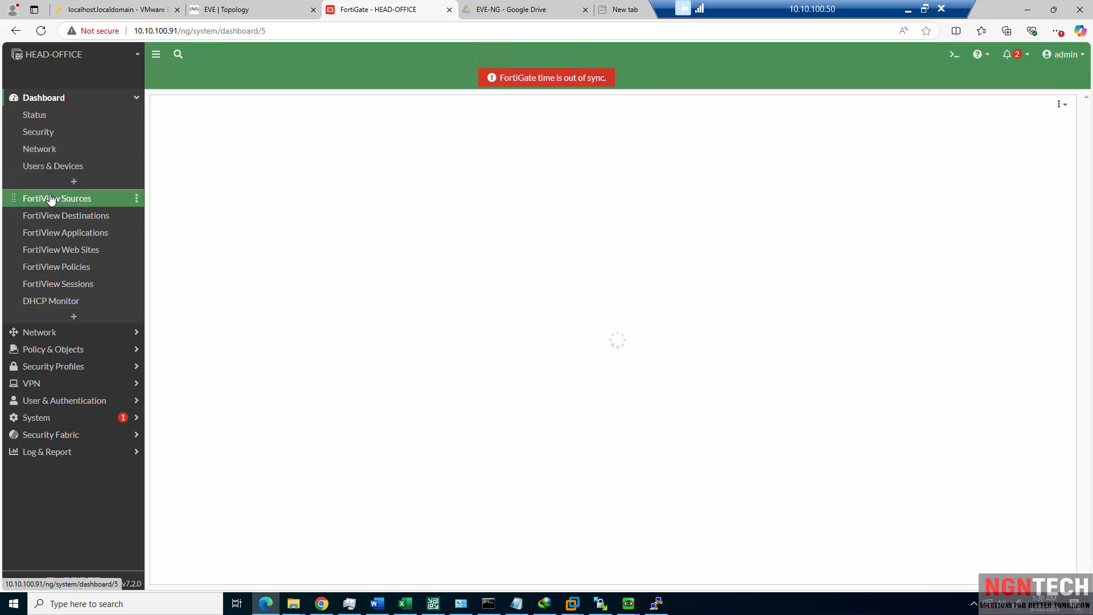
{"action": "left_click", "coordinate": [51, 352]}
{"action": "left_click", "coordinate": [50, 151]}
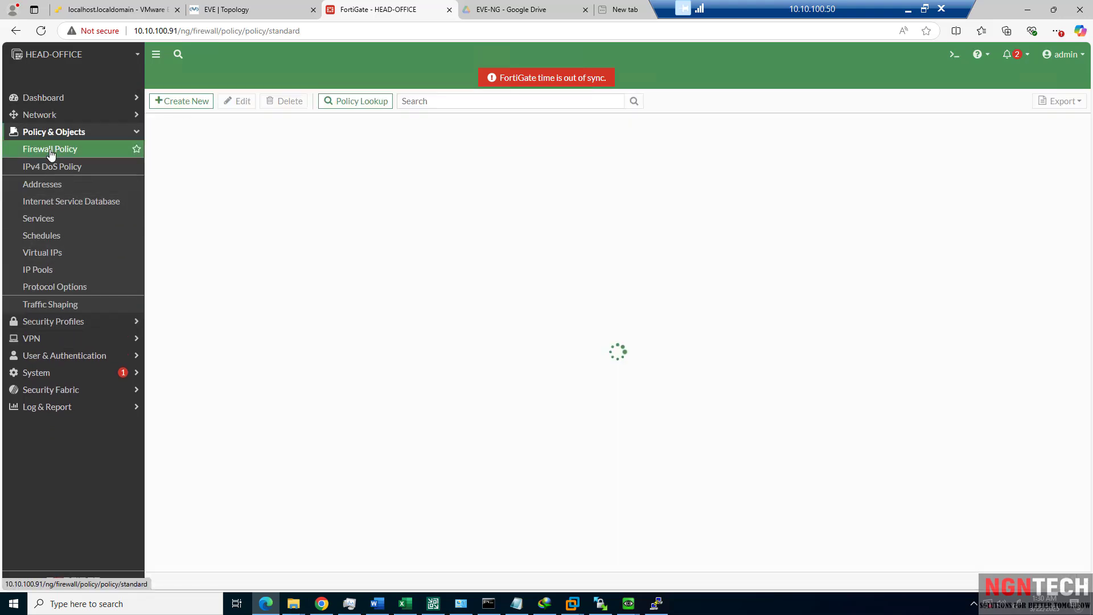
Start a new policy named NAT-POLICY with incoming interface LAN-NETWORK (port4).
{"action": "left_click", "coordinate": [192, 102]}
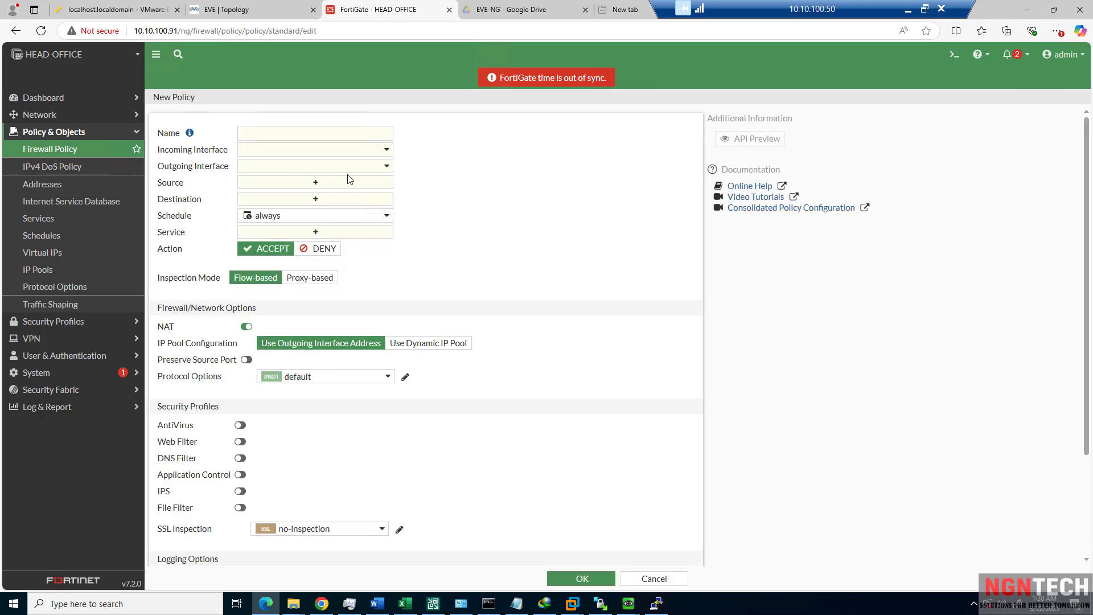
{"action": "left_click", "coordinate": [310, 132]}
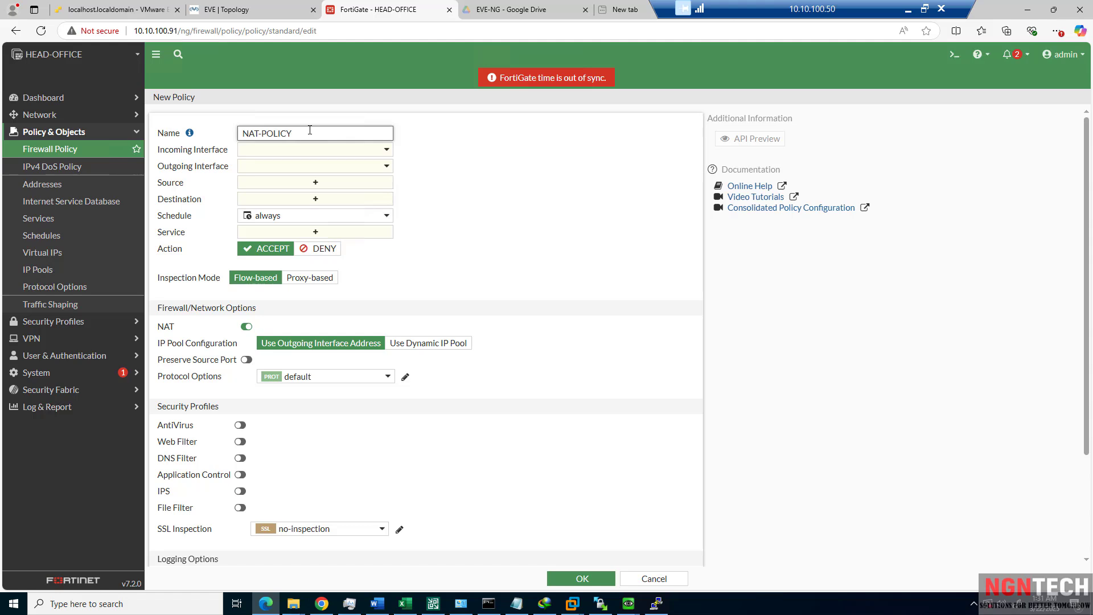
{"action": "left_click", "coordinate": [319, 151]}
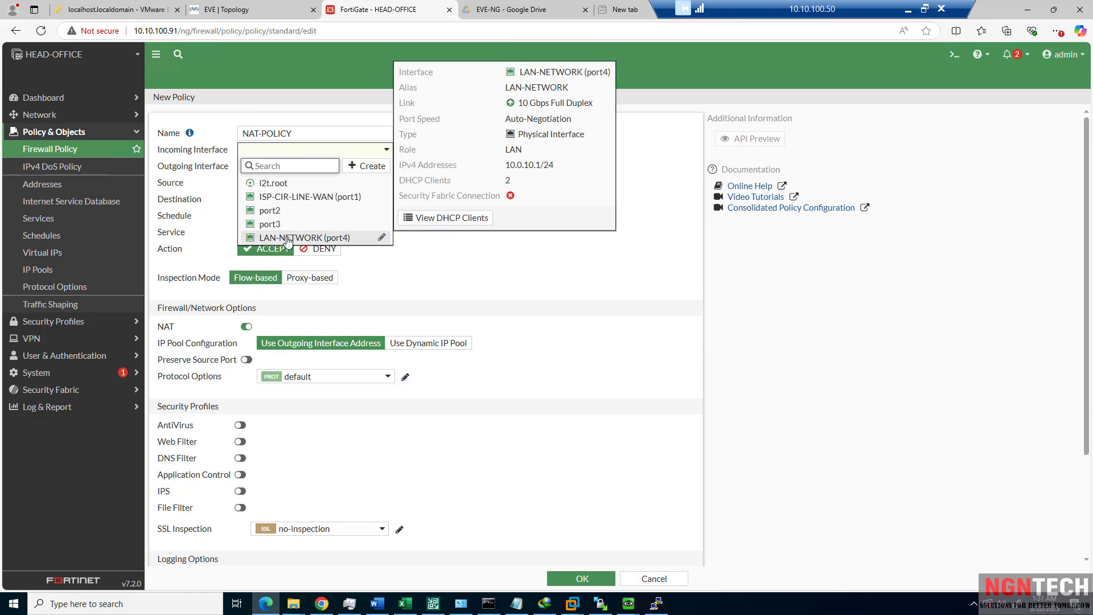
{"action": "left_click", "coordinate": [288, 238]}
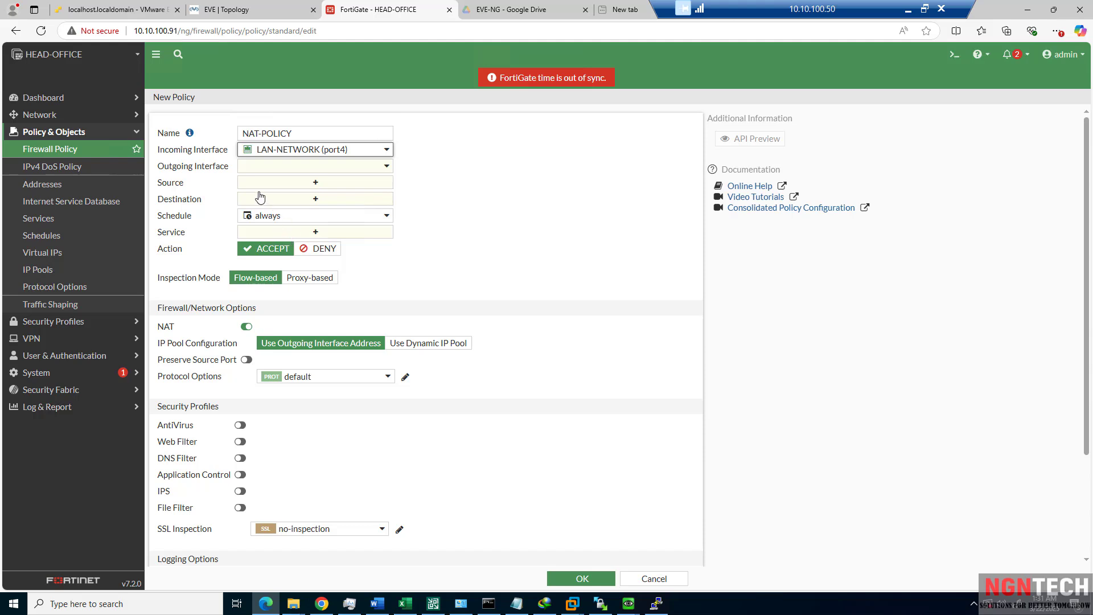
Set outgoing interface ISP-CIR-LINE-WAN (port1) with source and destination 'all'.
{"action": "left_click", "coordinate": [270, 169]}
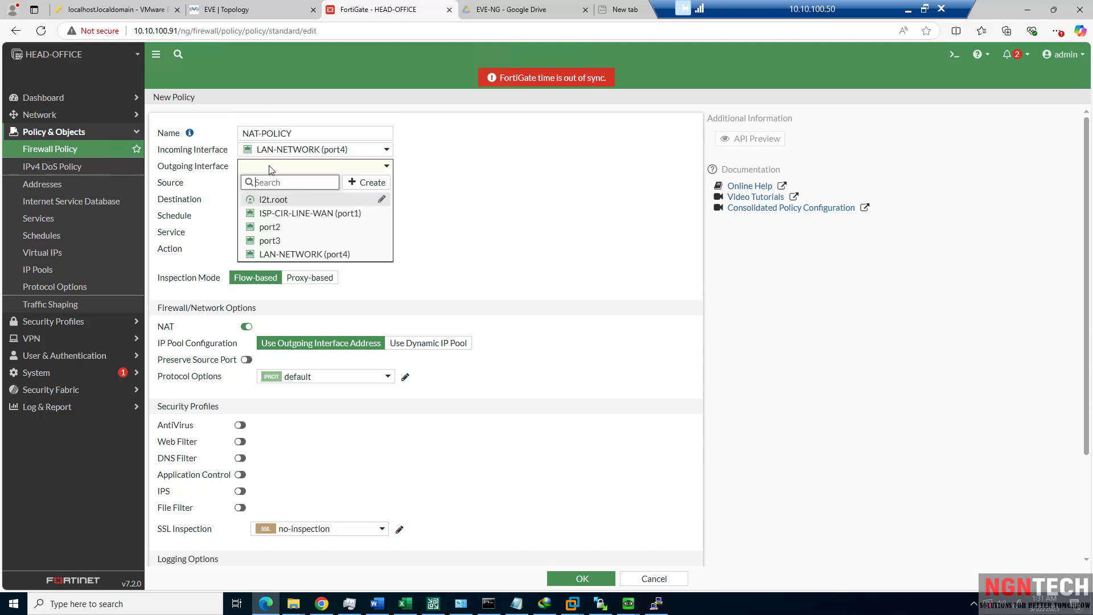
{"action": "left_click", "coordinate": [282, 214]}
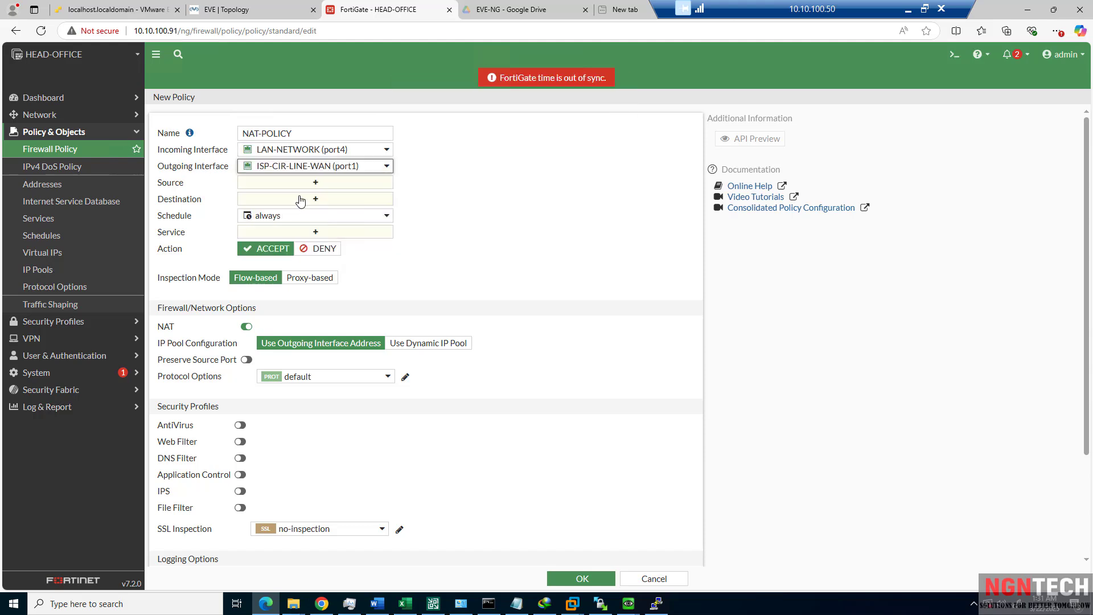
{"action": "left_click", "coordinate": [302, 185]}
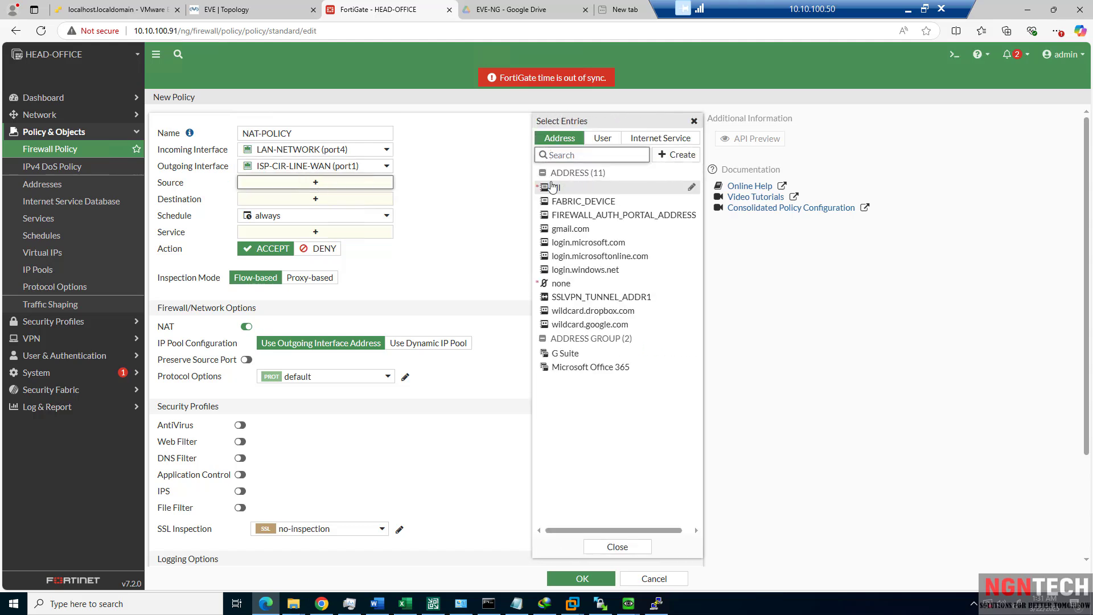
{"action": "left_click", "coordinate": [552, 186]}
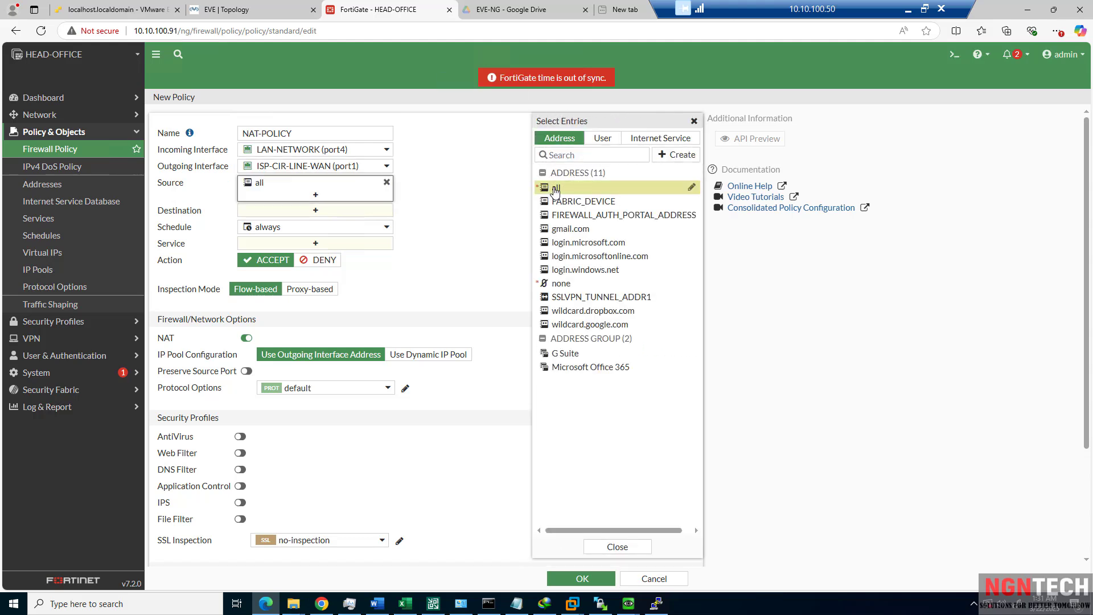
{"action": "left_click", "coordinate": [335, 218]}
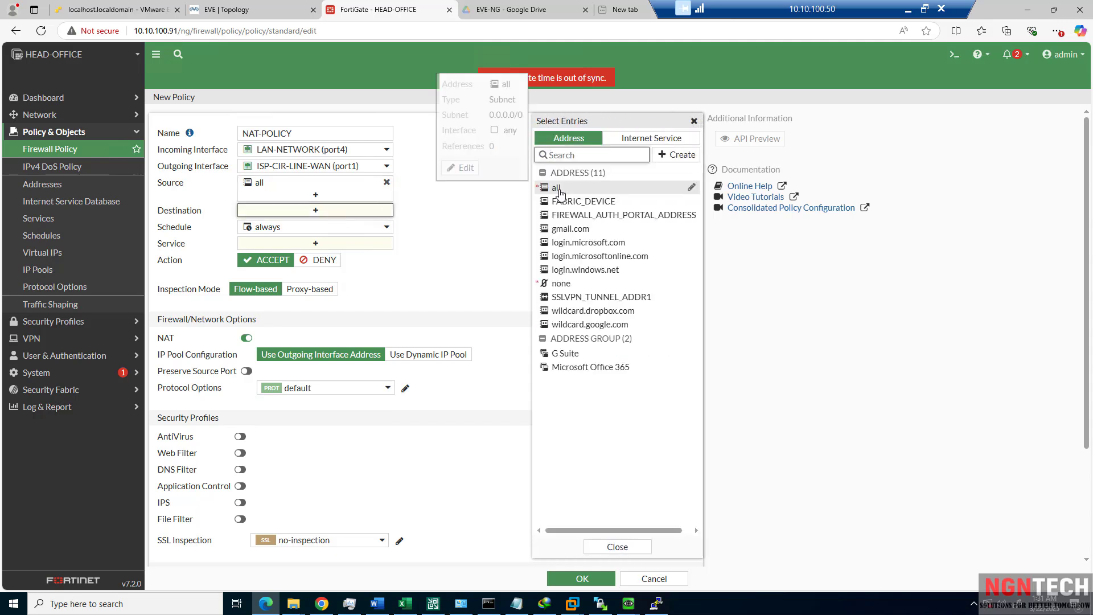
{"action": "left_click", "coordinate": [555, 188]}
{"action": "left_click", "coordinate": [321, 258]}
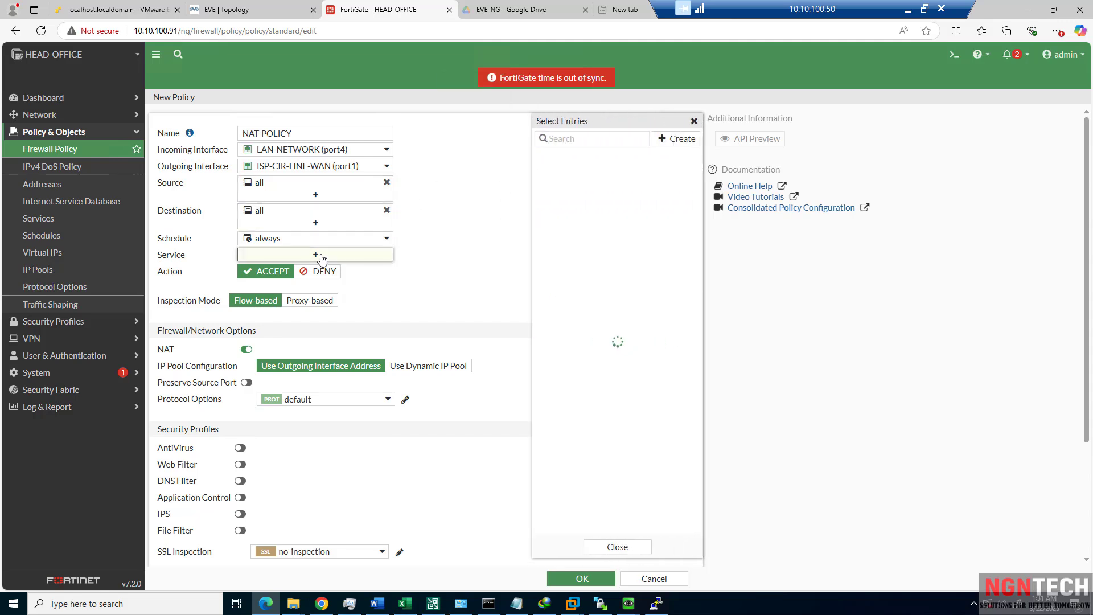
Find and select ALL in the NAT-POLICY Service entries list.
{"action": "mouse_move", "coordinate": [567, 186]}
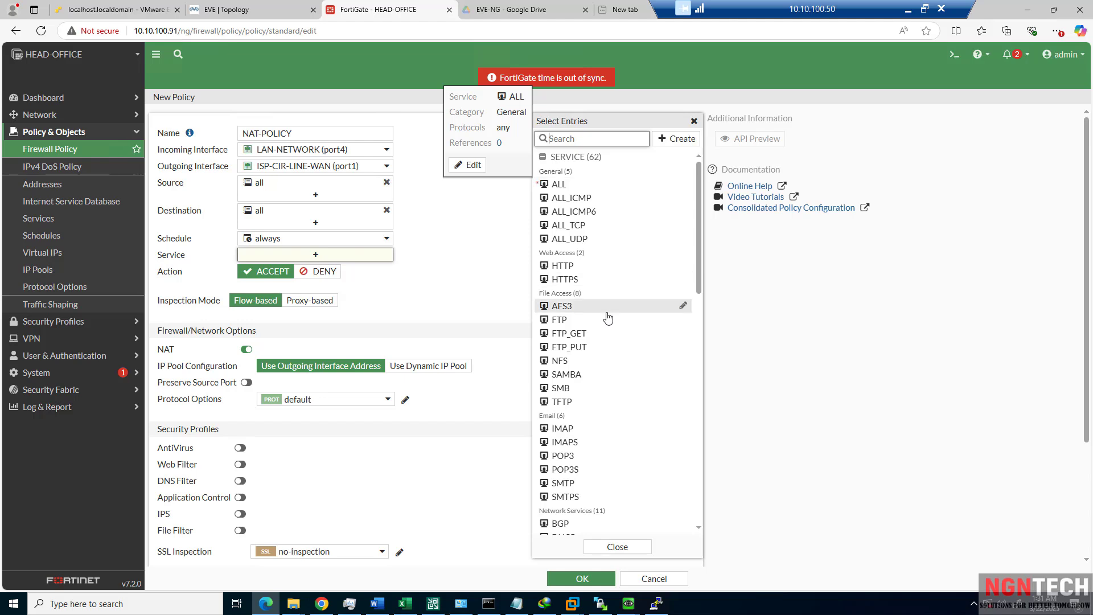
{"action": "scroll", "coordinate": [613, 307], "scroll_direction": "down", "scroll_amount": 3}
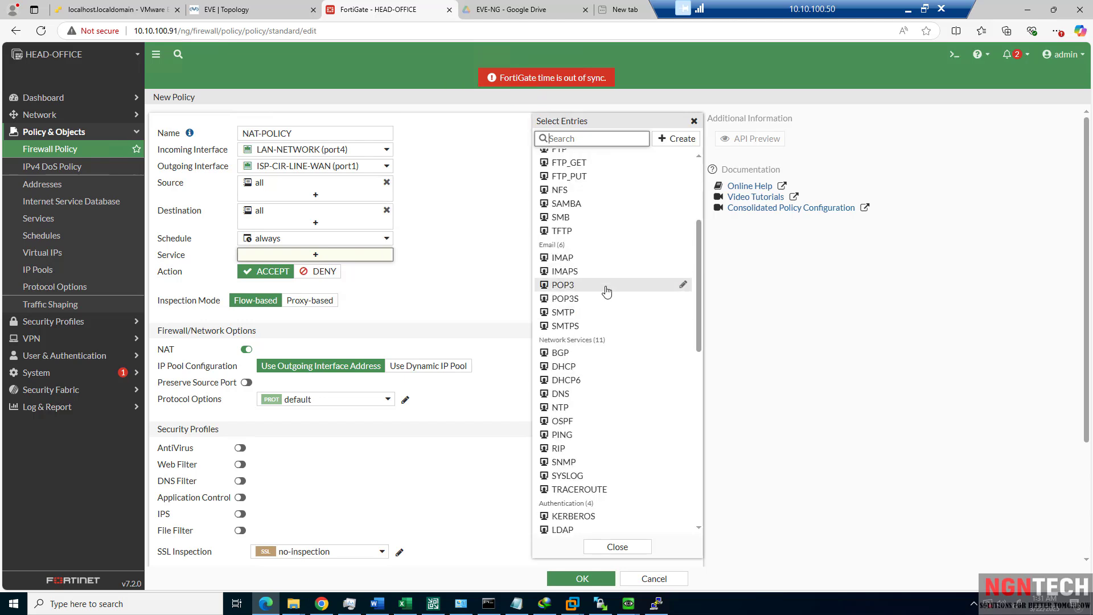
{"action": "scroll", "coordinate": [607, 302], "scroll_direction": "down", "scroll_amount": 3}
{"action": "scroll", "coordinate": [606, 302], "scroll_direction": "down", "scroll_amount": 9}
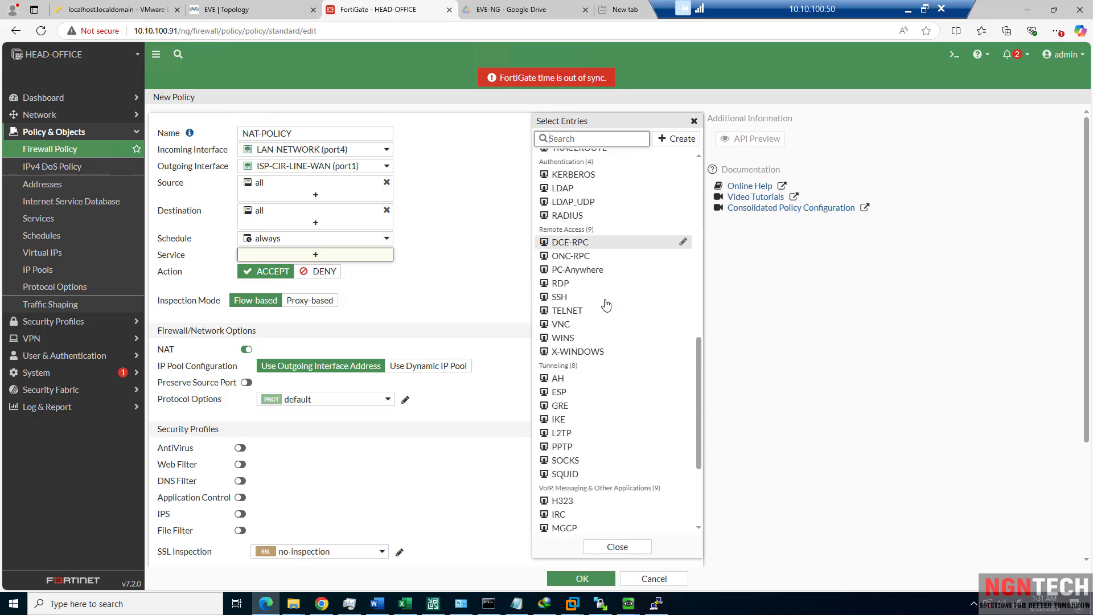
{"action": "scroll", "coordinate": [607, 307], "scroll_direction": "up", "scroll_amount": 5}
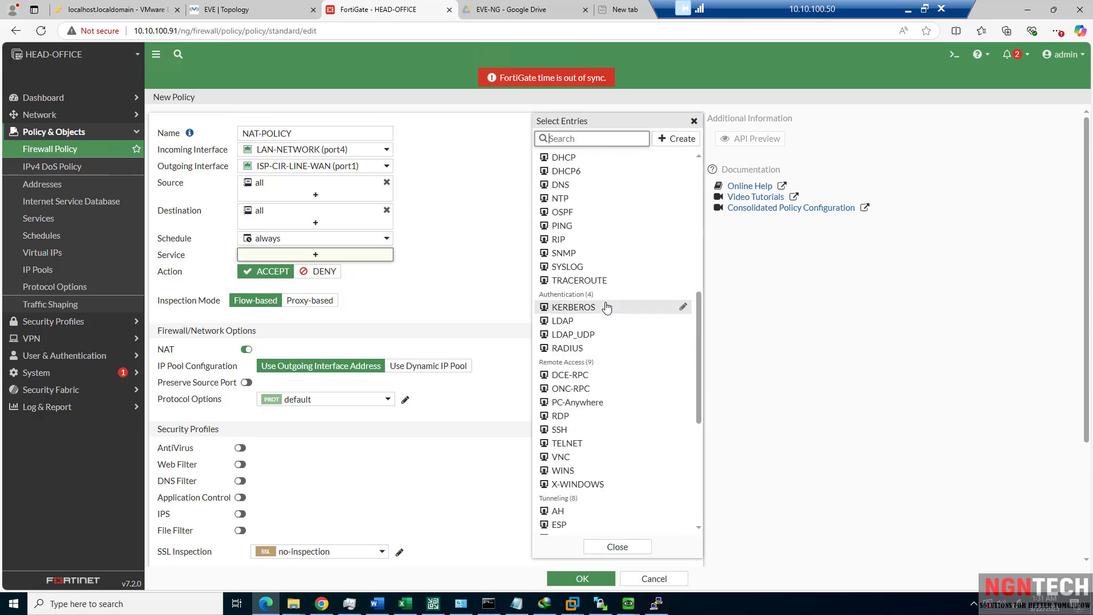
{"action": "scroll", "coordinate": [607, 308], "scroll_direction": "up", "scroll_amount": 5}
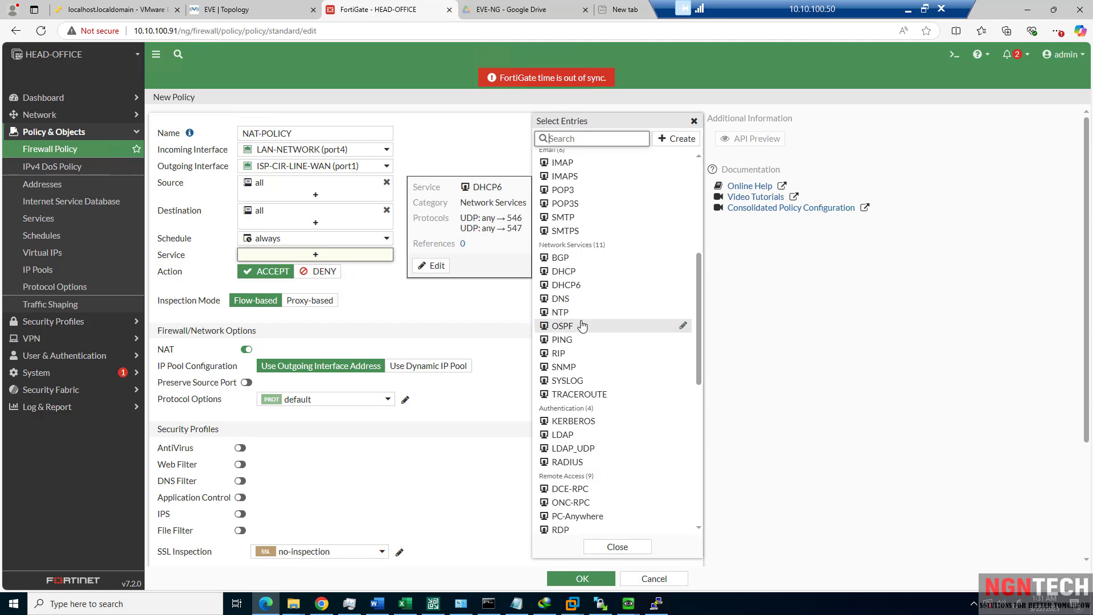
{"action": "scroll", "coordinate": [578, 262], "scroll_direction": "up", "scroll_amount": 3}
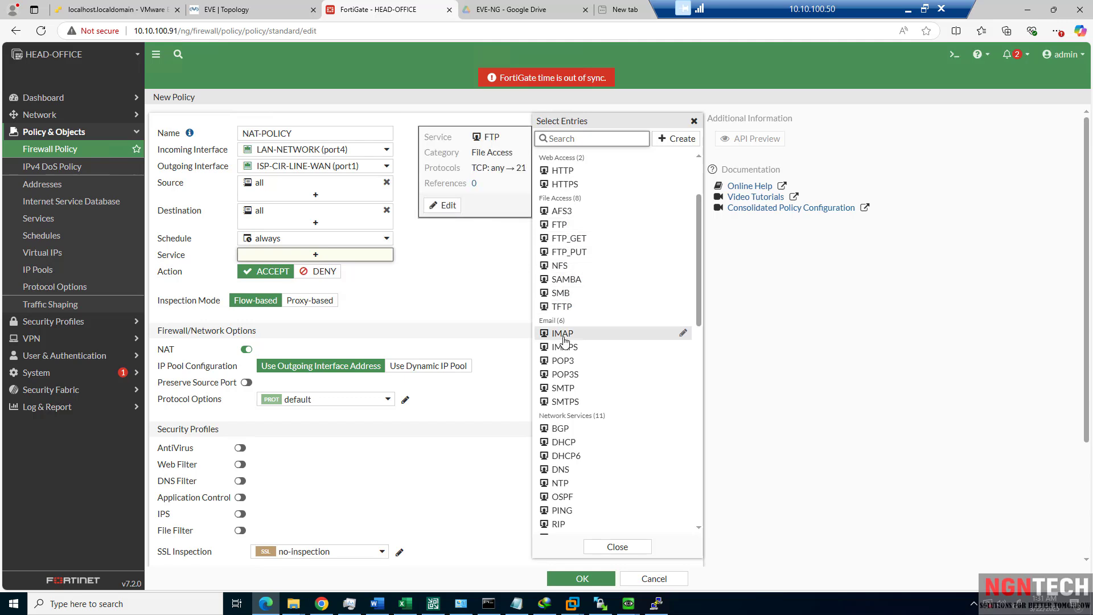
{"action": "scroll", "coordinate": [572, 356], "scroll_direction": "down", "scroll_amount": 3}
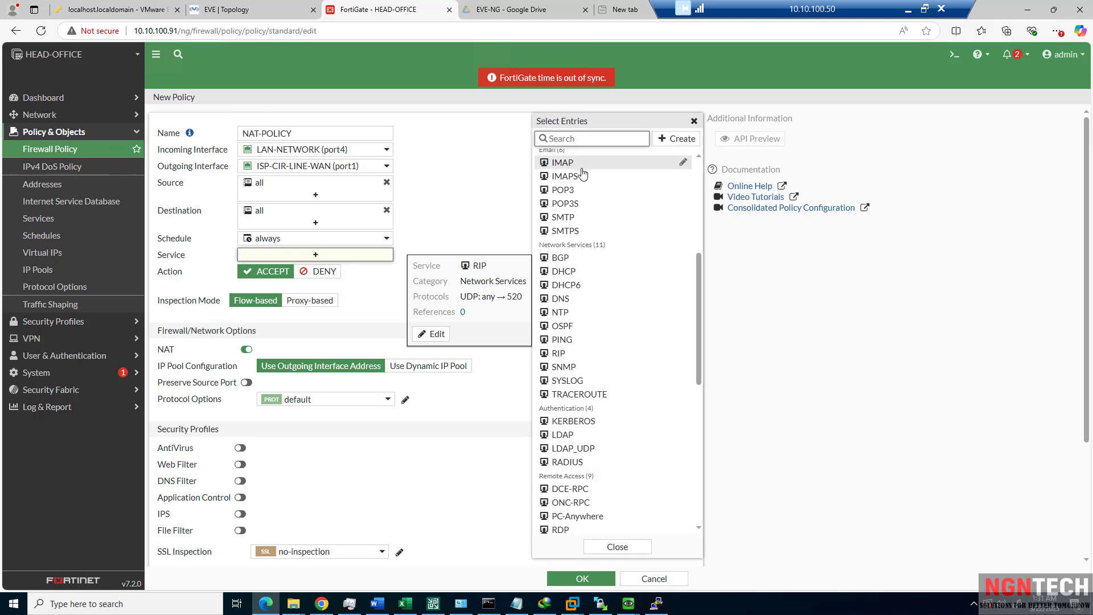
{"action": "left_click", "coordinate": [591, 139]}
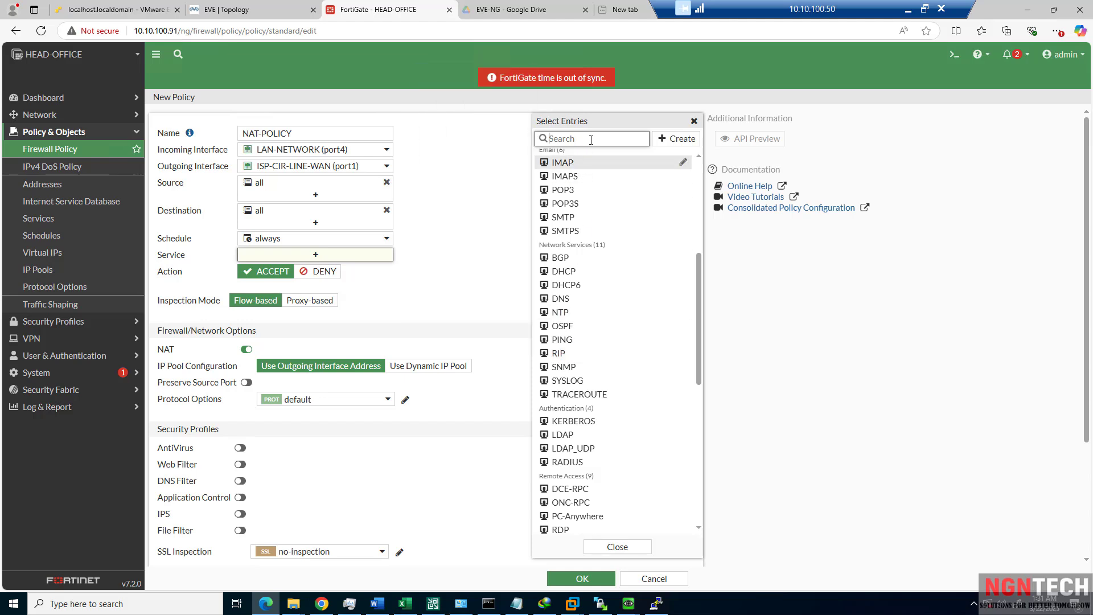
{"action": "scroll", "coordinate": [581, 387], "scroll_direction": "down", "scroll_amount": 4}
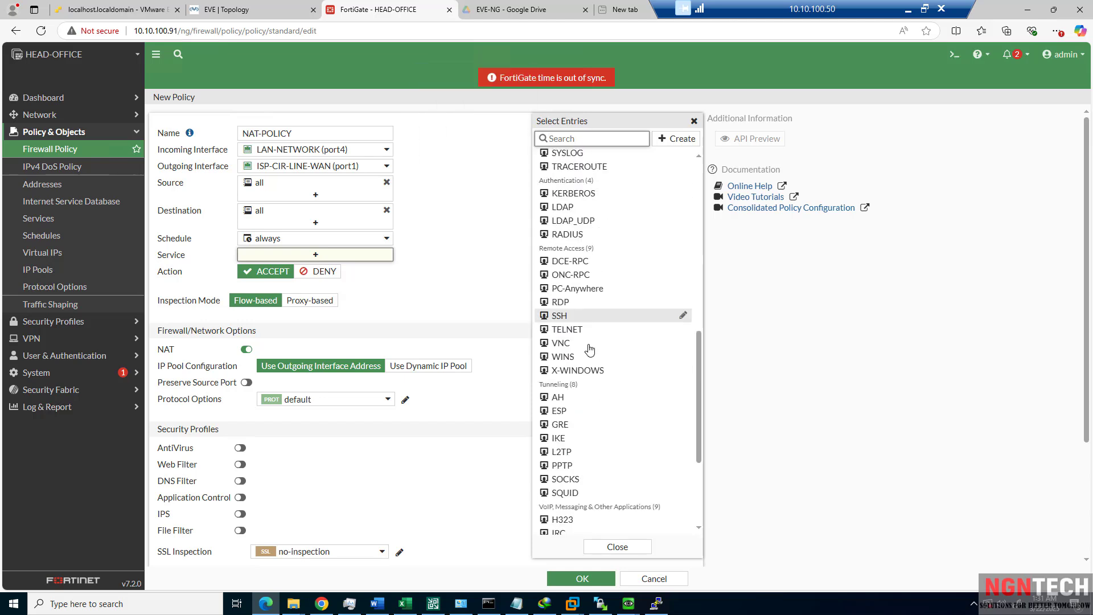
{"action": "scroll", "coordinate": [576, 435], "scroll_direction": "down", "scroll_amount": 3}
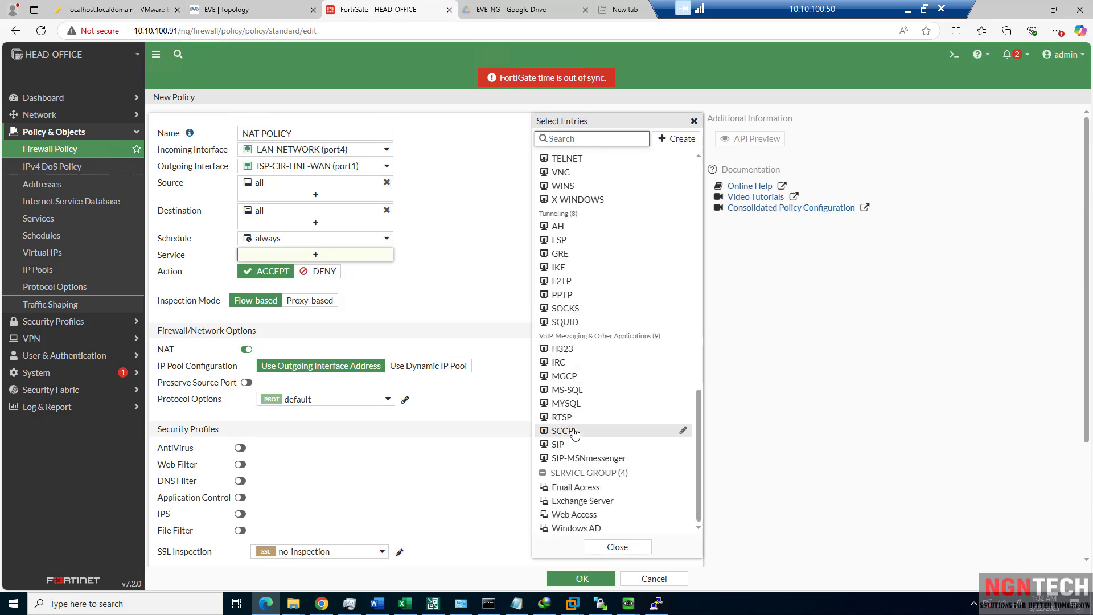
{"action": "scroll", "coordinate": [573, 437], "scroll_direction": "down", "scroll_amount": 2}
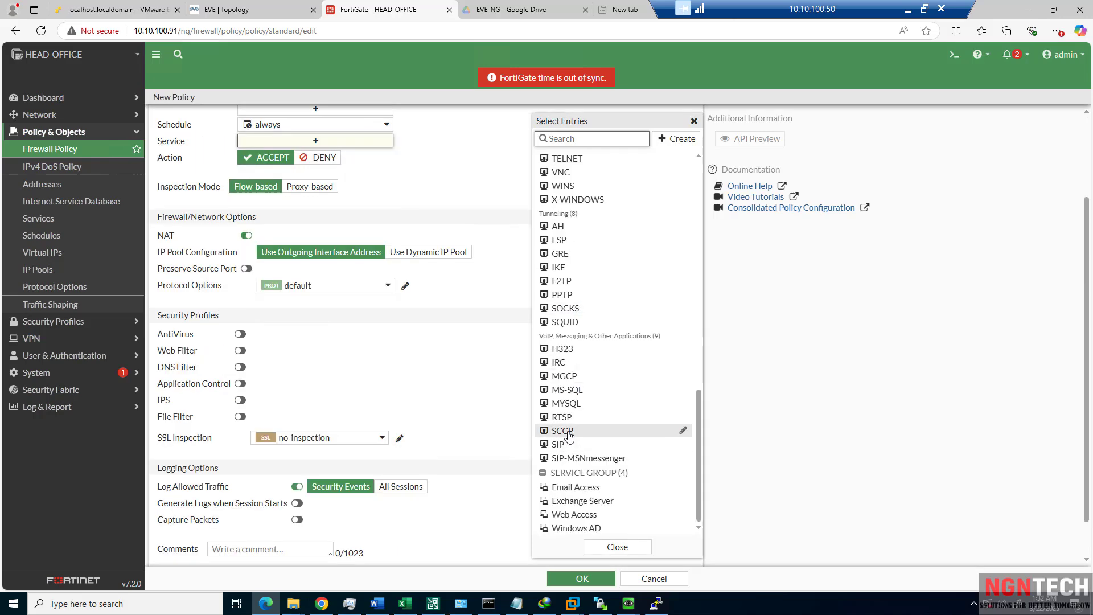
{"action": "scroll", "coordinate": [569, 435], "scroll_direction": "up", "scroll_amount": 4}
{"action": "scroll", "coordinate": [569, 436], "scroll_direction": "up", "scroll_amount": 8}
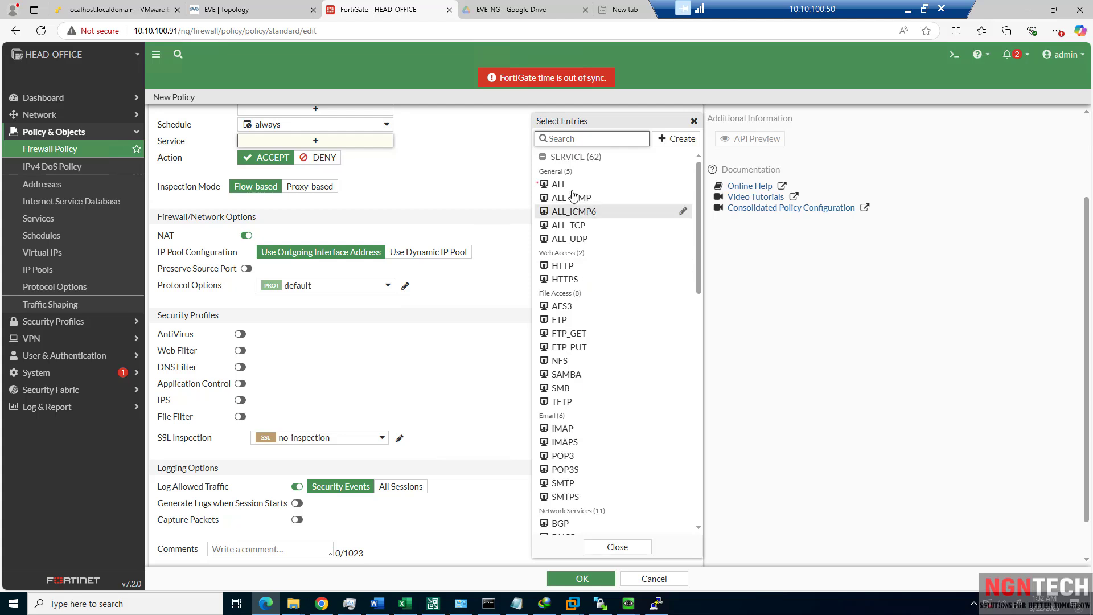
{"action": "left_click", "coordinate": [560, 185]}
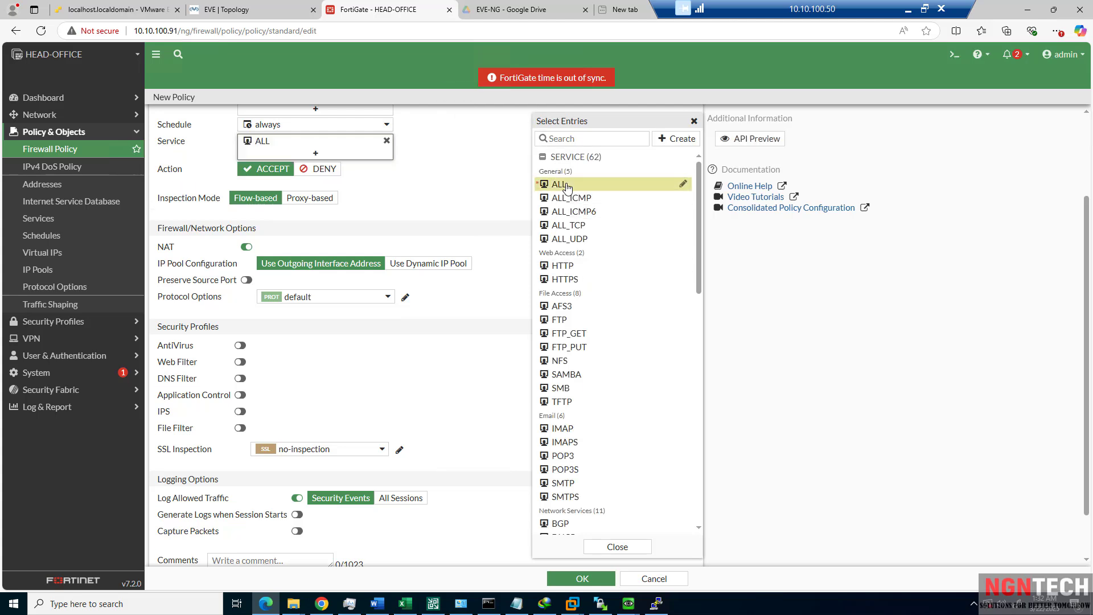
{"action": "left_click", "coordinate": [486, 219]}
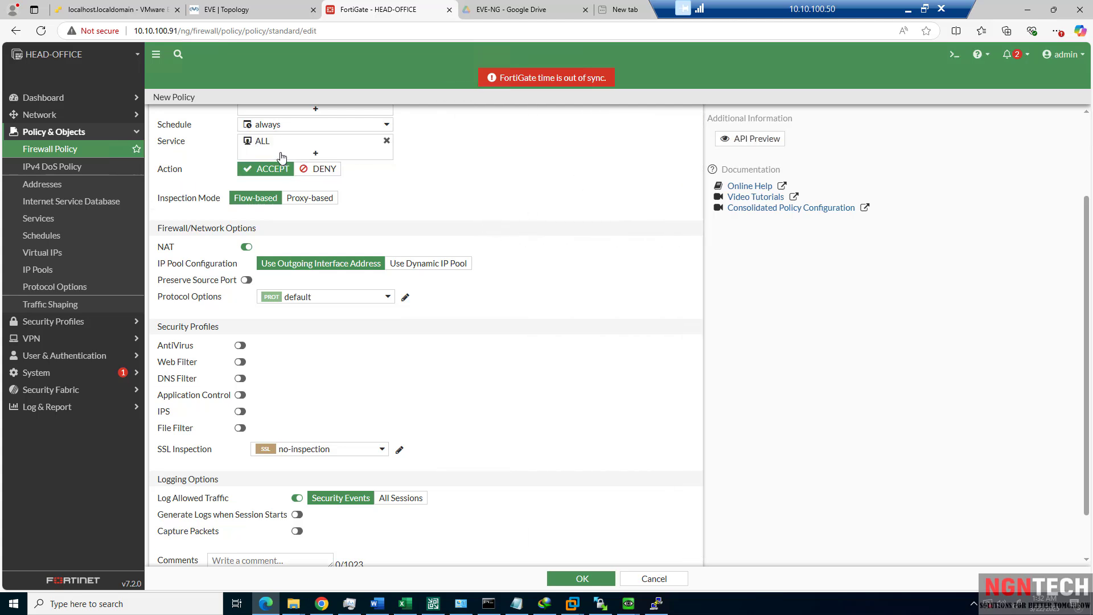
{"action": "left_click", "coordinate": [258, 146]}
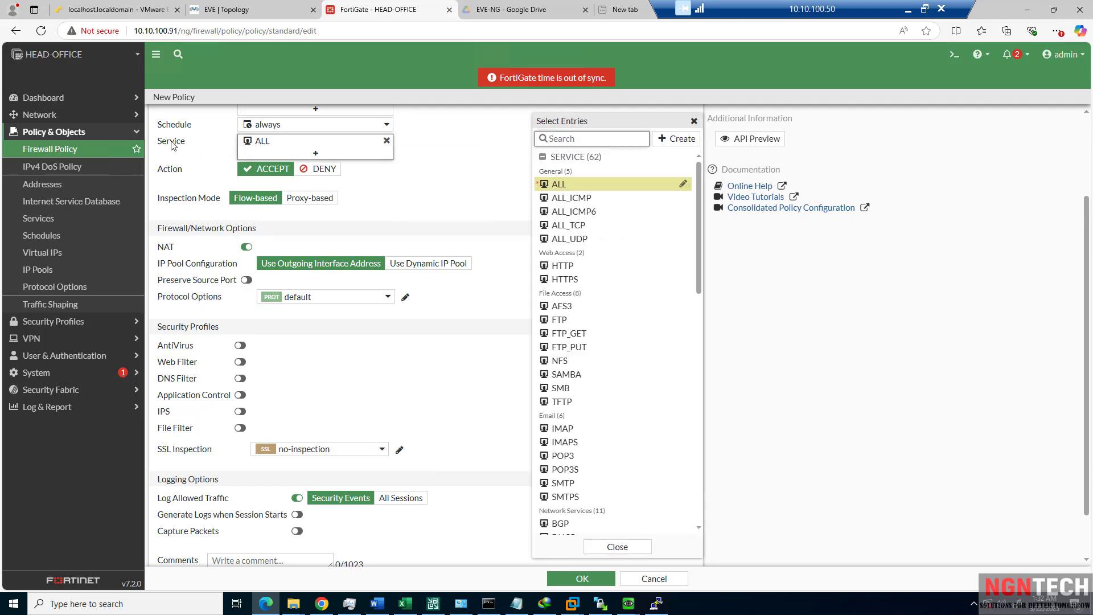
{"action": "left_click", "coordinate": [483, 243]}
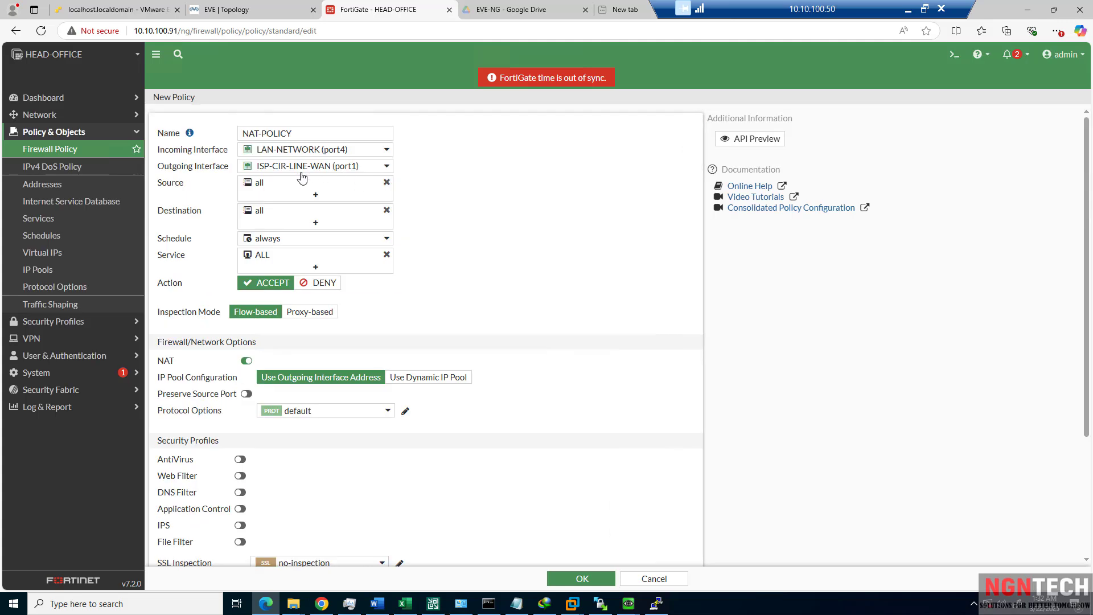
{"action": "mouse_move", "coordinate": [257, 260]}
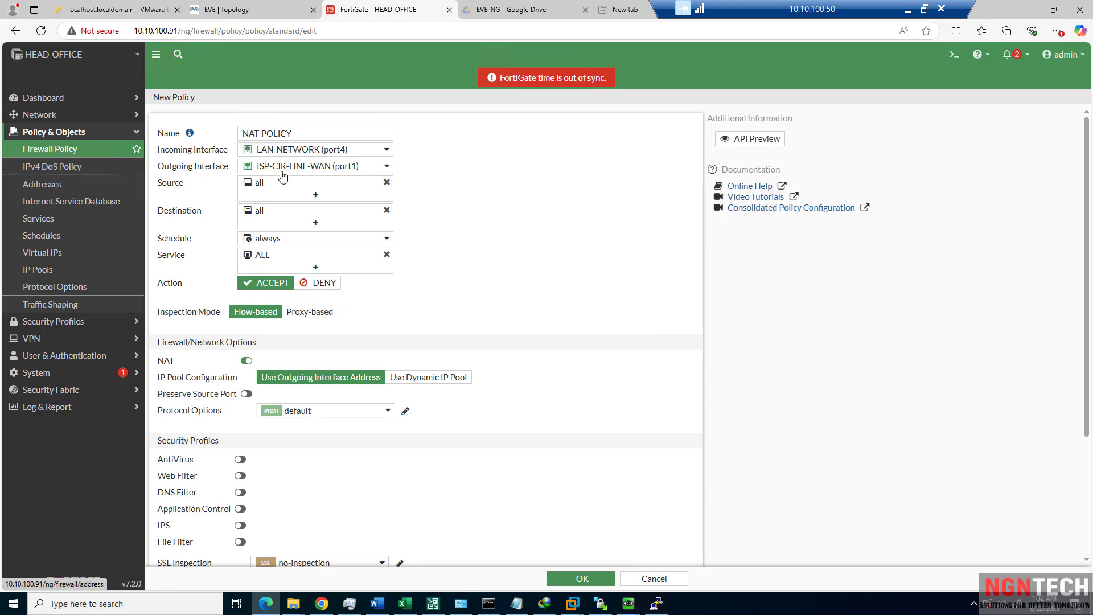
{"action": "left_click", "coordinate": [288, 245]}
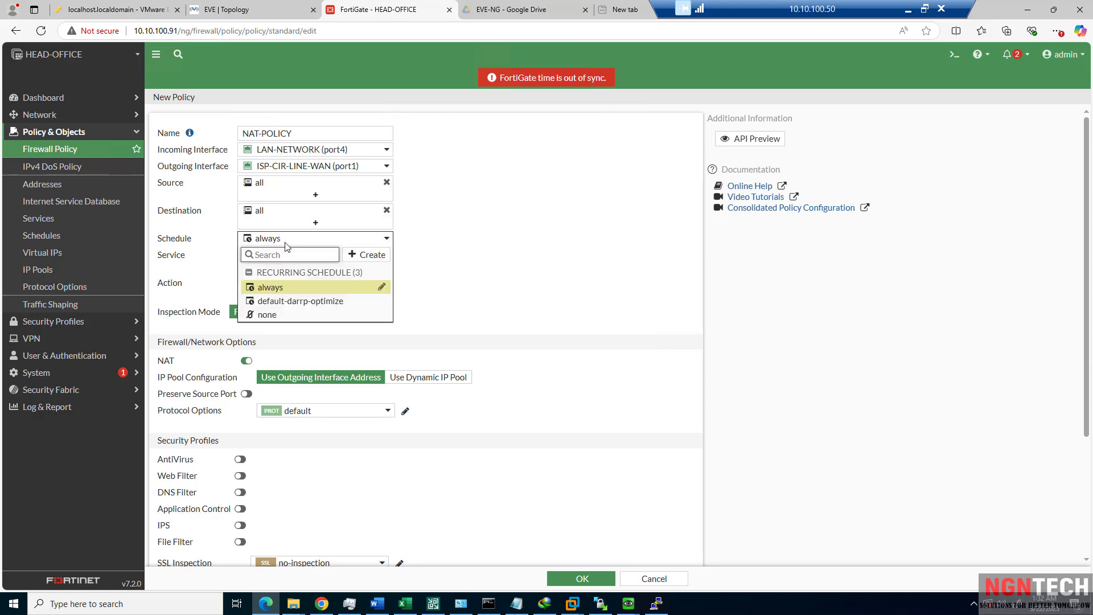
{"action": "left_click", "coordinate": [376, 261]}
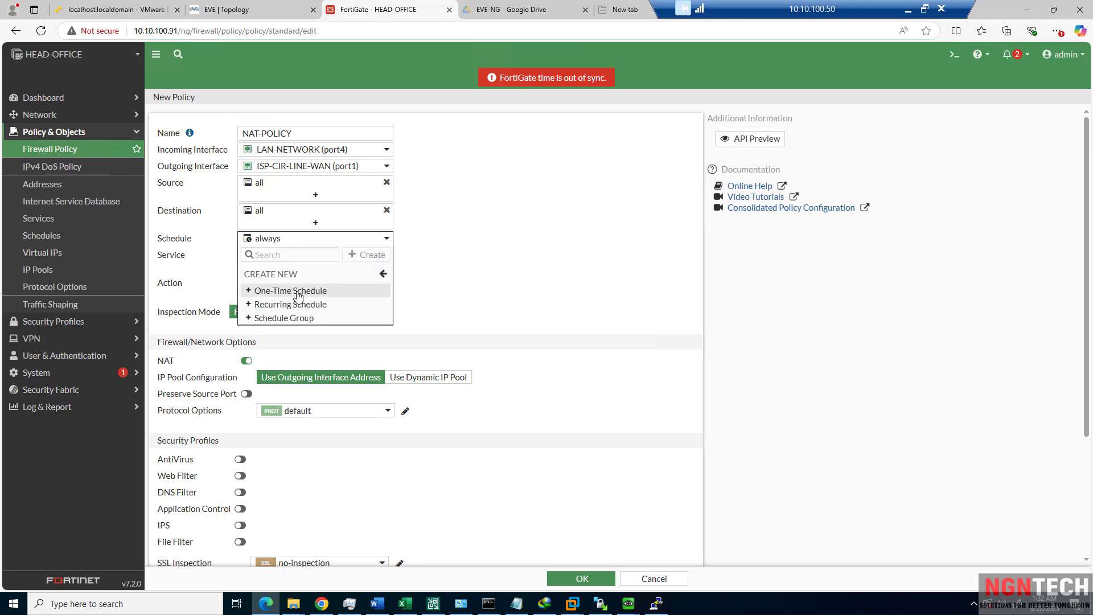
{"action": "left_click", "coordinate": [539, 248]}
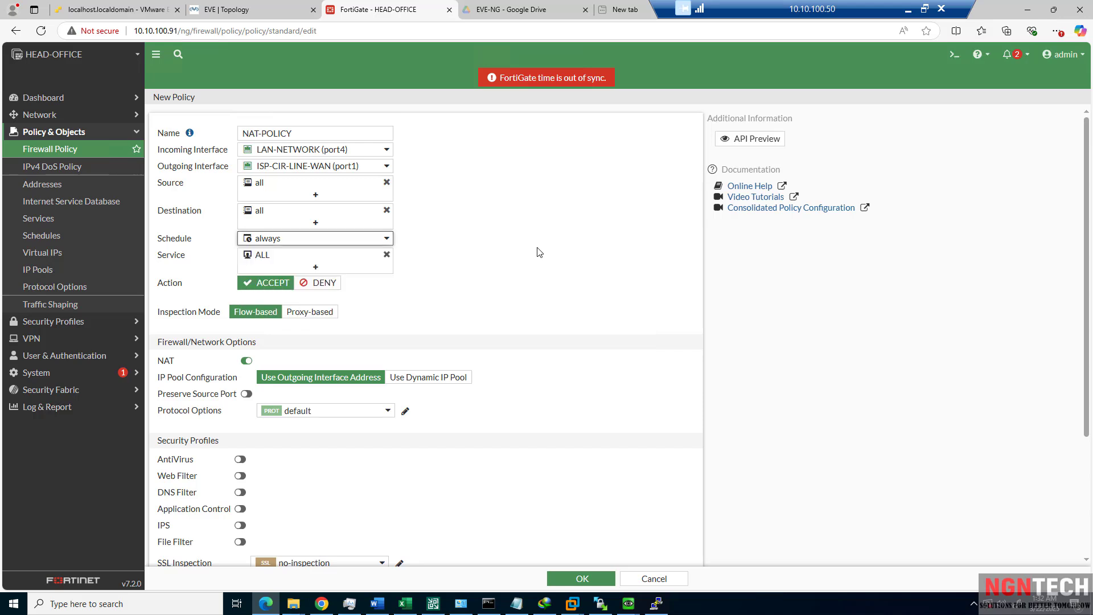
{"action": "left_click", "coordinate": [271, 242]}
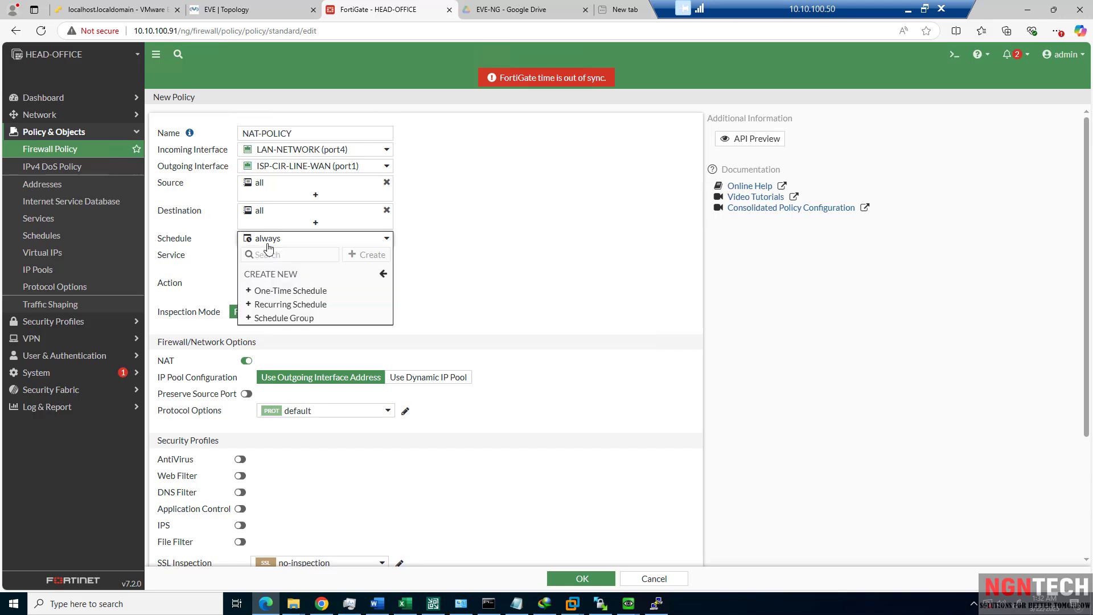
{"action": "left_click", "coordinate": [382, 274]}
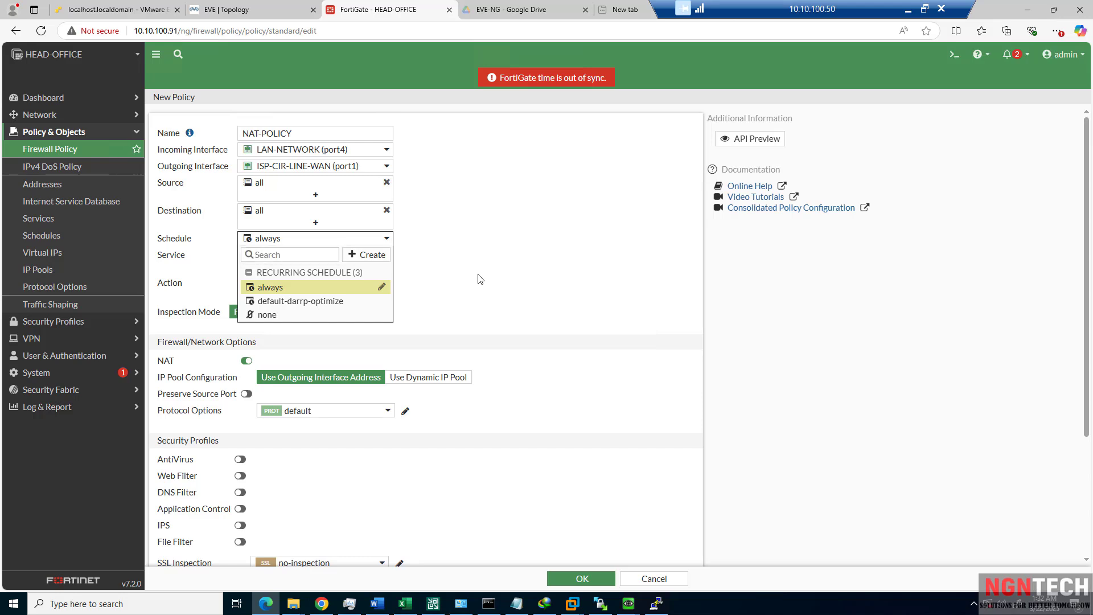
{"action": "left_click", "coordinate": [450, 272]}
{"action": "left_click", "coordinate": [286, 244]}
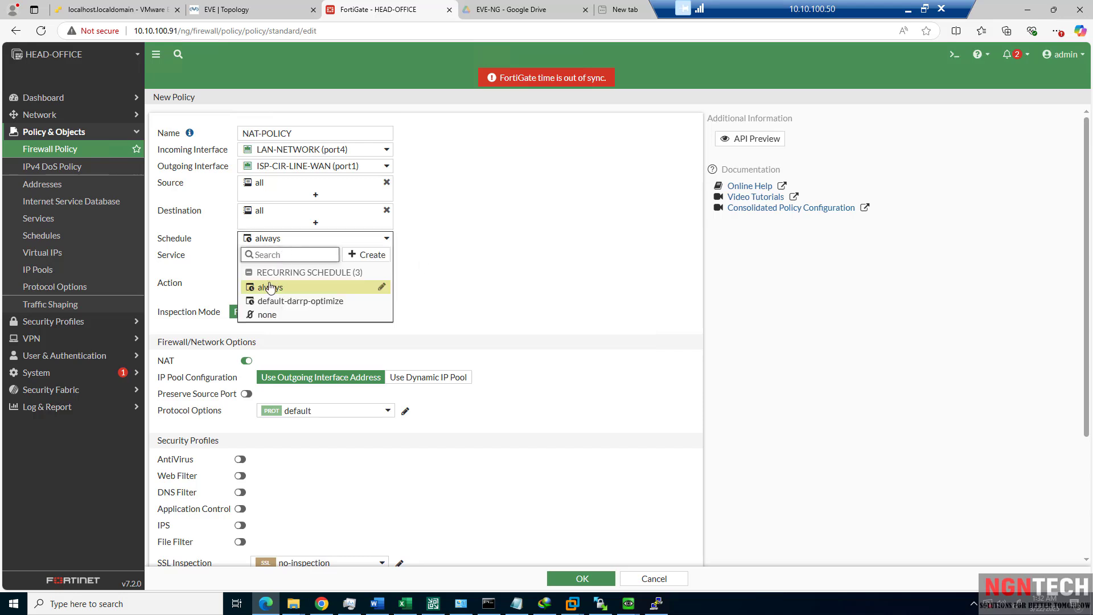
{"action": "left_click", "coordinate": [503, 258]}
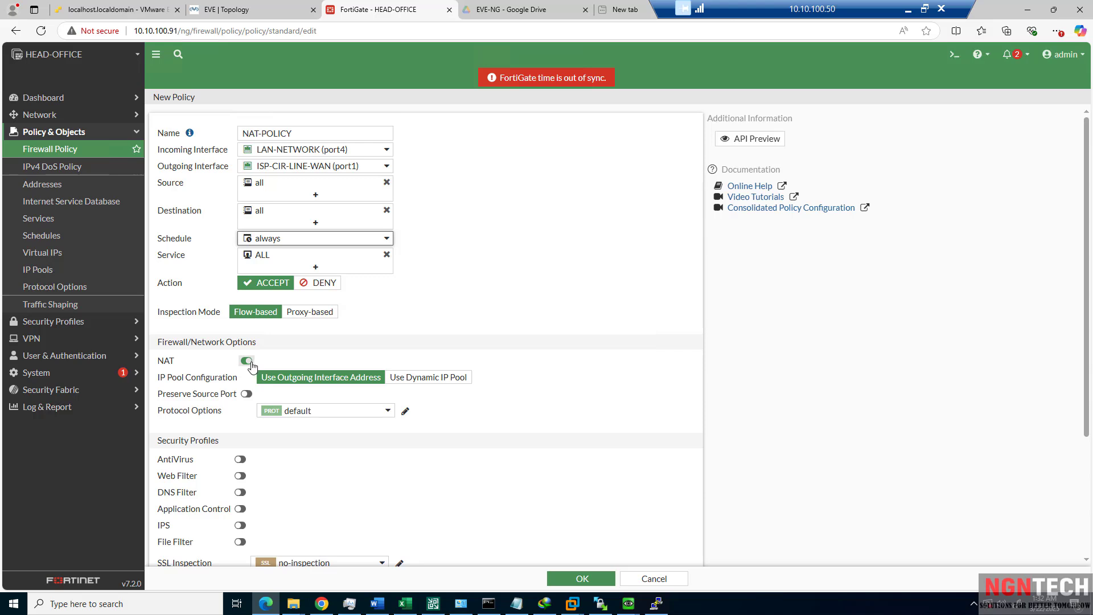
{"action": "left_click", "coordinate": [266, 238]}
Keep schedule always and no-inspection SSL, log all sessions, and save NAT-POLICY.
{"action": "left_click", "coordinate": [463, 307]}
{"action": "scroll", "coordinate": [463, 311], "scroll_direction": "down", "scroll_amount": 3}
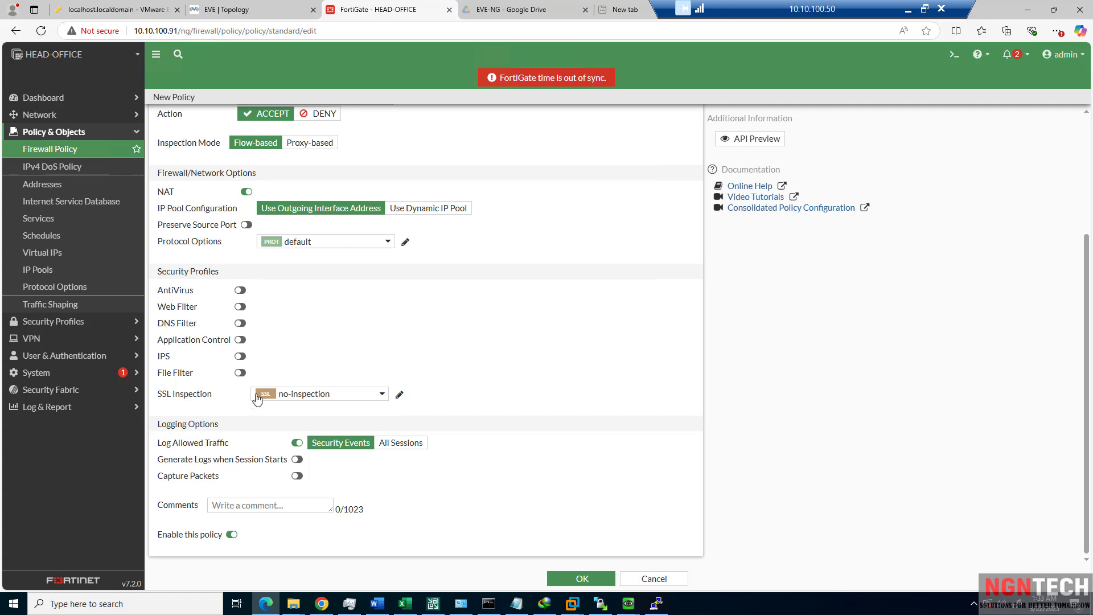
{"action": "left_click", "coordinate": [330, 398]}
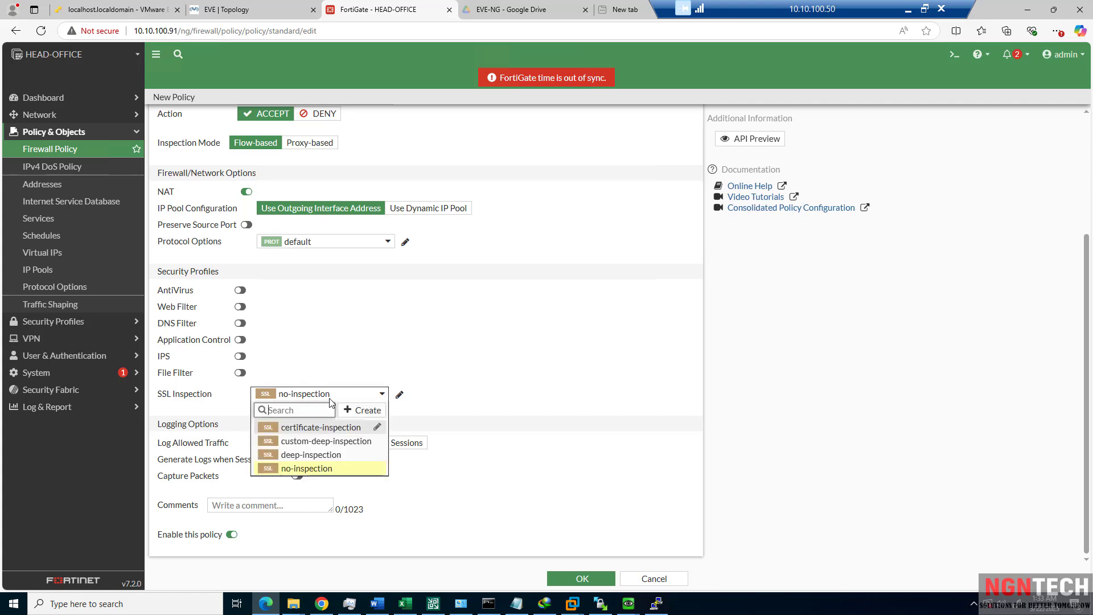
{"action": "left_click", "coordinate": [442, 356]}
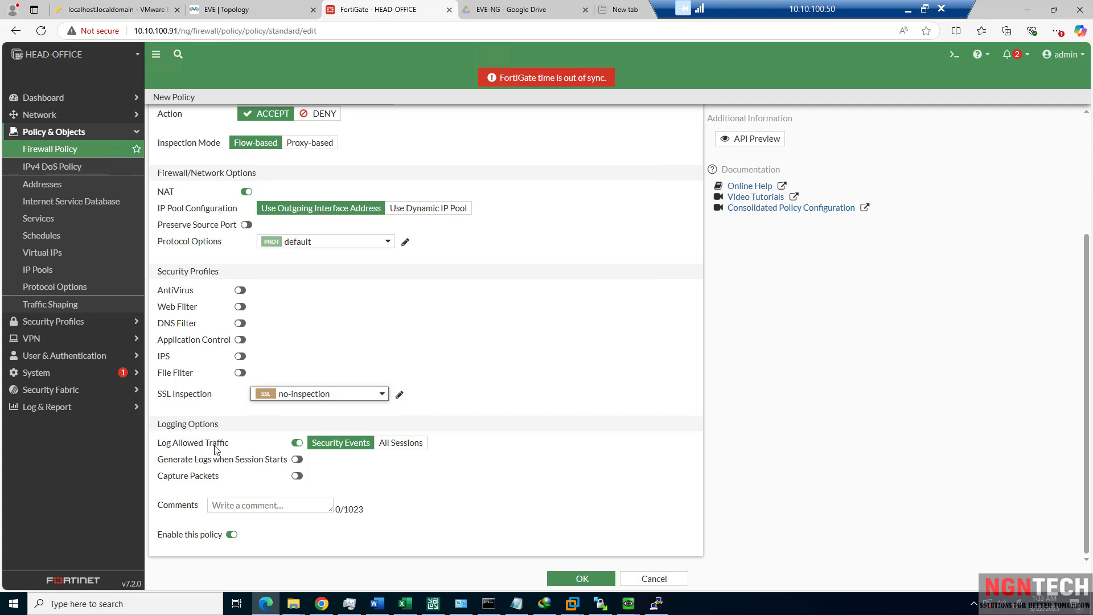
{"action": "left_click", "coordinate": [402, 448]}
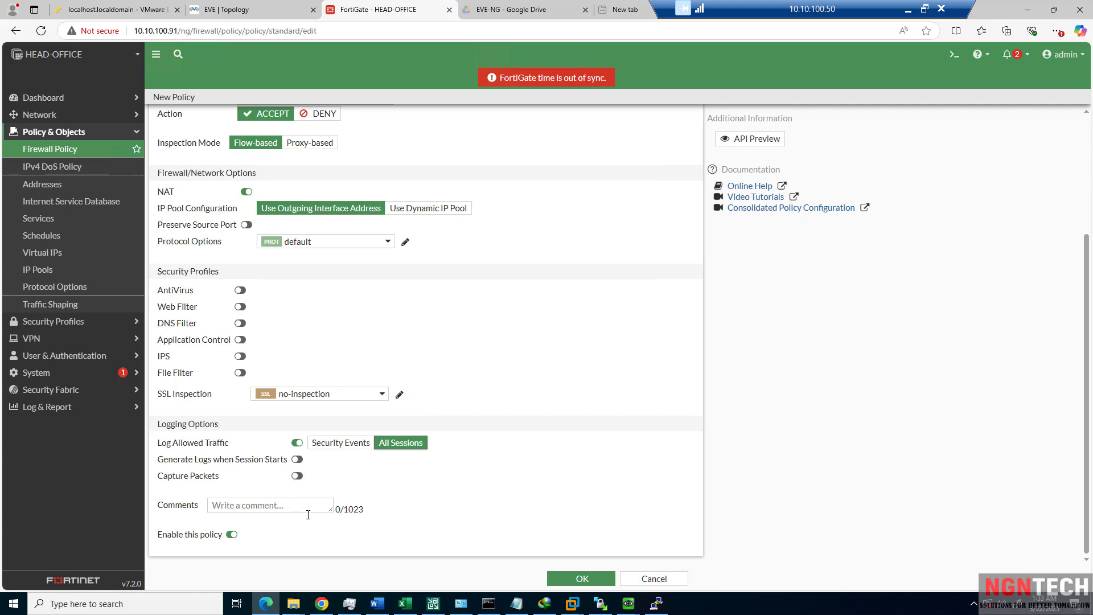
{"action": "left_click", "coordinate": [578, 578]}
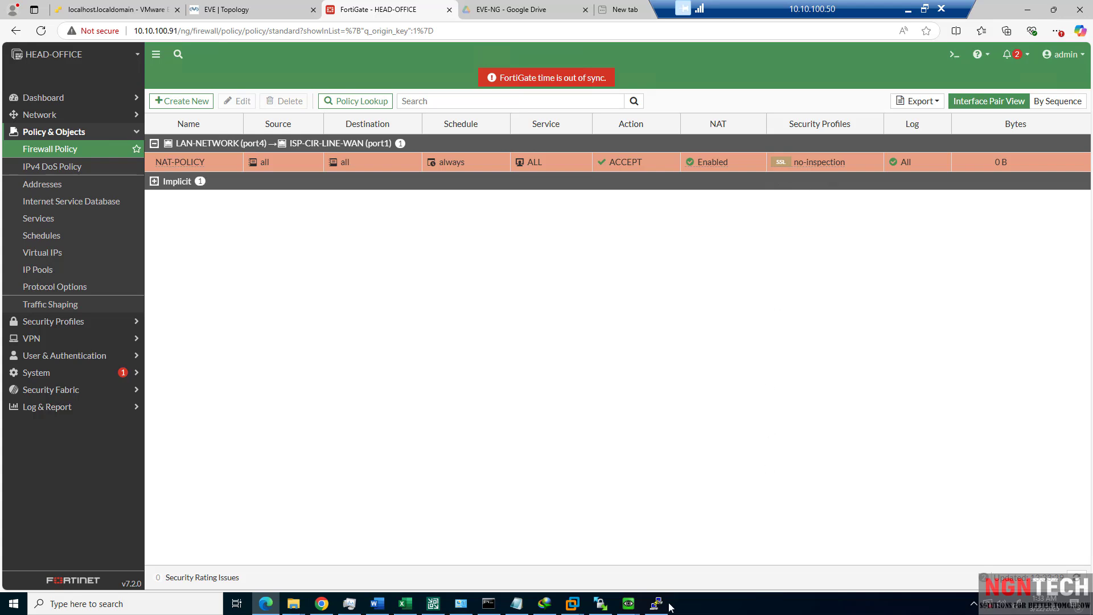
Stop the traceroute on the Windows server and ping 8.8.8.8, which times out.
{"action": "mouse_move", "coordinate": [630, 605]}
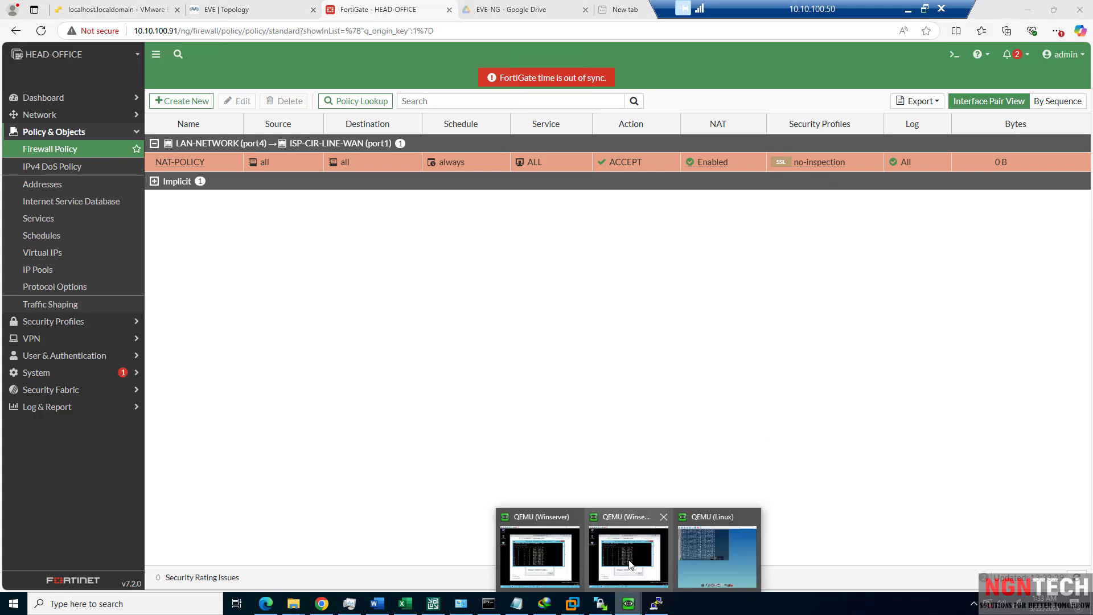
{"action": "left_click", "coordinate": [629, 565]}
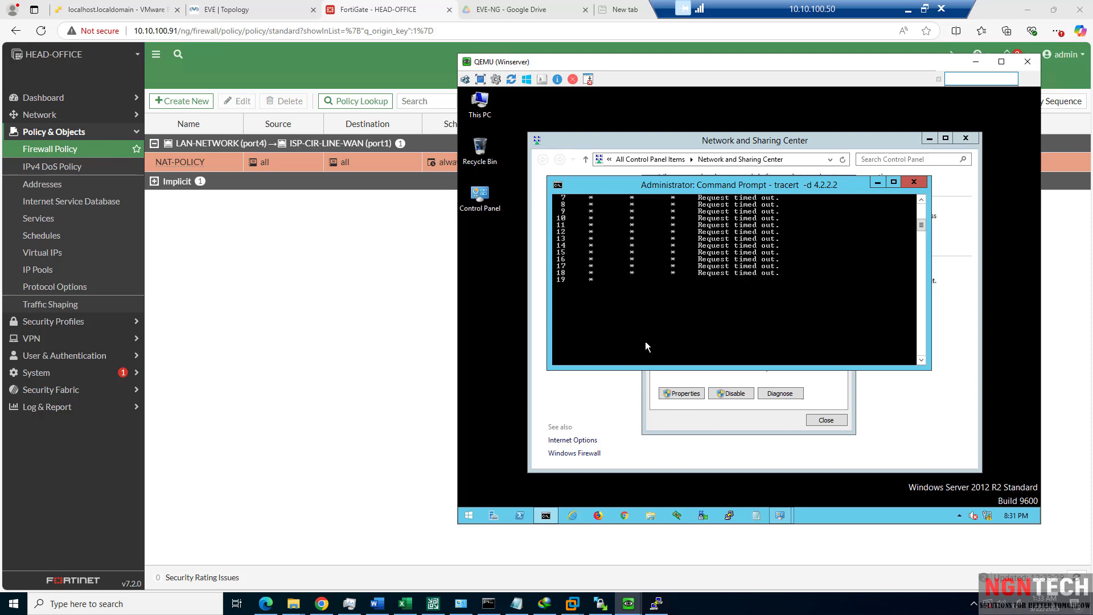
{"action": "key", "text": "ctrl+c"}
{"action": "type", "text": "ping 10.0.10.1"}
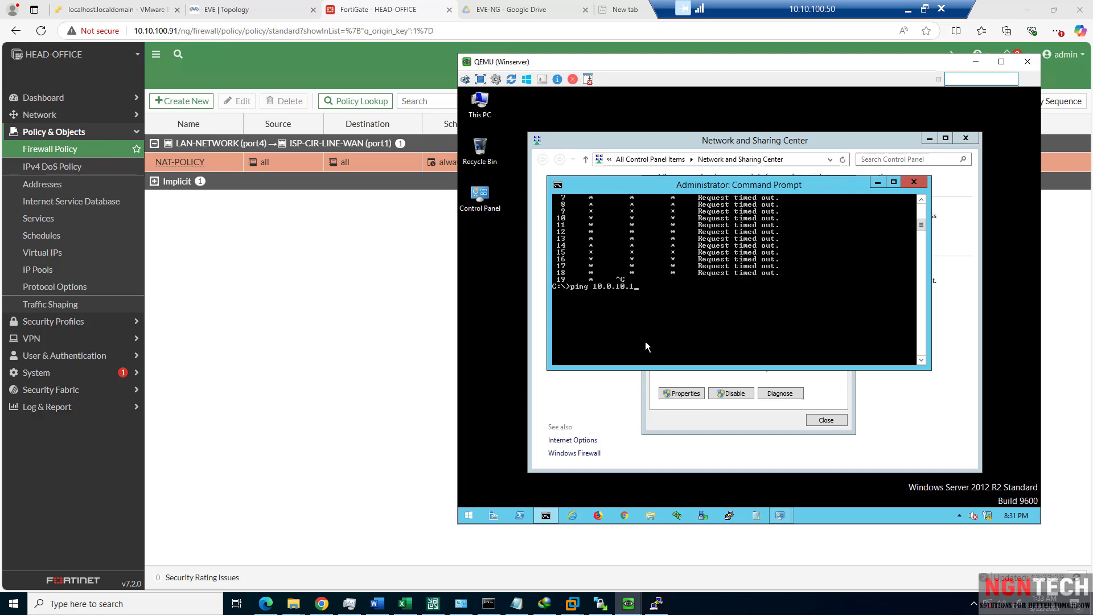
{"action": "key", "text": "Up"}
{"action": "key", "text": "Return"}
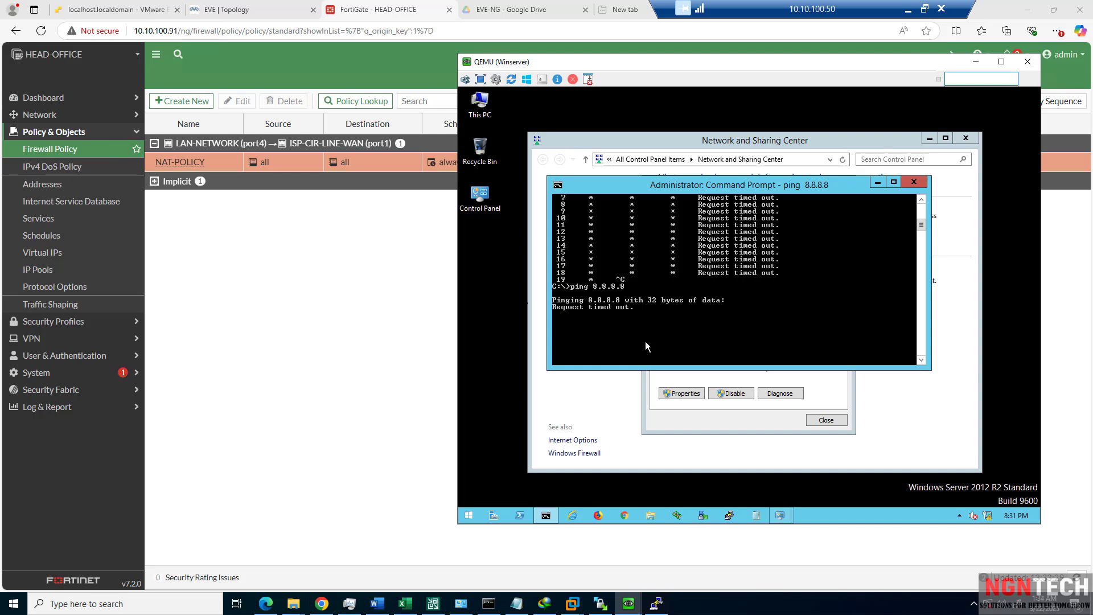
Reload the FortiGate firewall policy list without changing NAT-POLICY.
{"action": "right_click", "coordinate": [179, 163]}
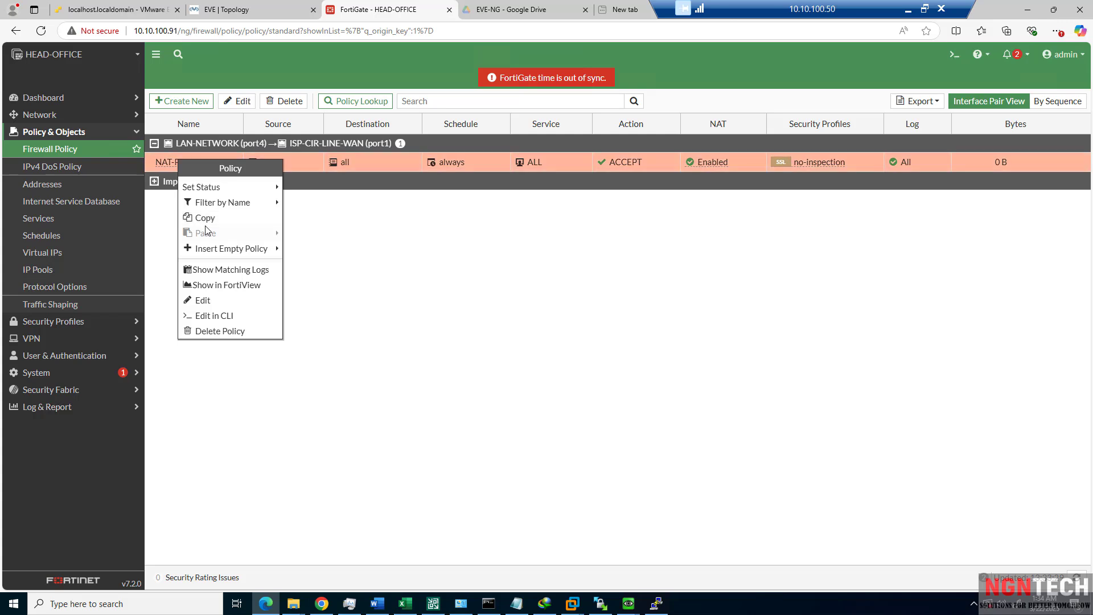
{"action": "mouse_move", "coordinate": [232, 201]}
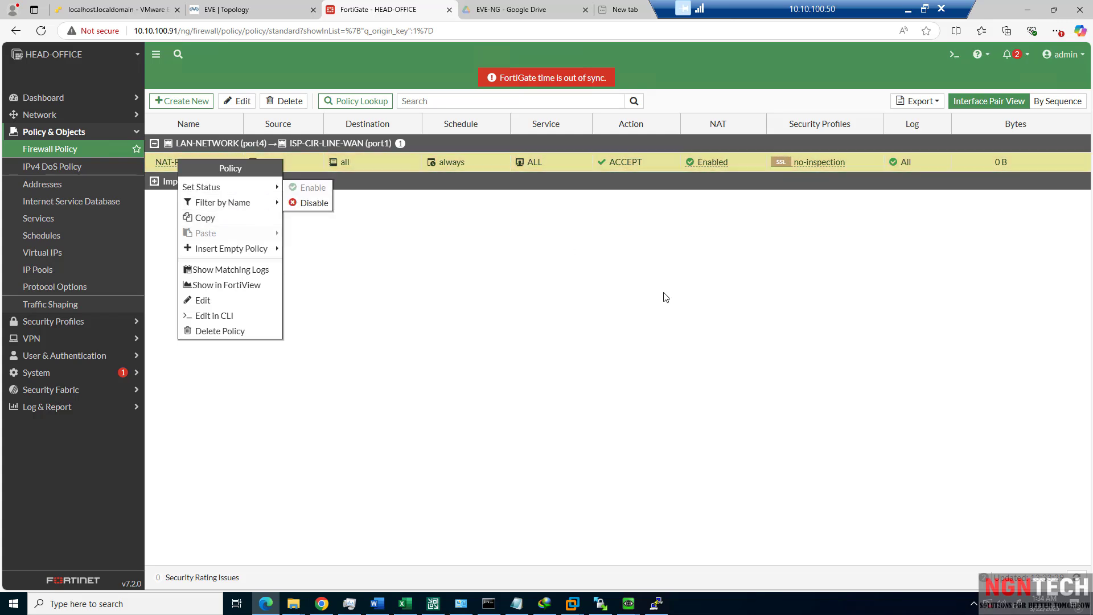
{"action": "left_click", "coordinate": [73, 151]}
{"action": "left_click", "coordinate": [74, 153]}
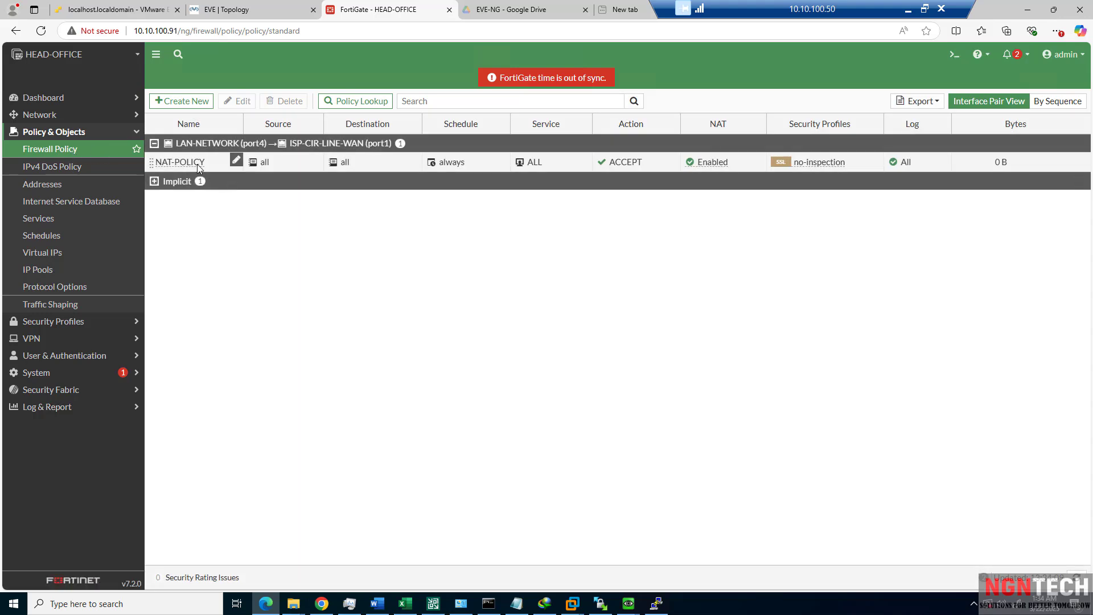
Set NAT-POLICY's schedule to none and save the policy.
{"action": "double_click", "coordinate": [198, 165]}
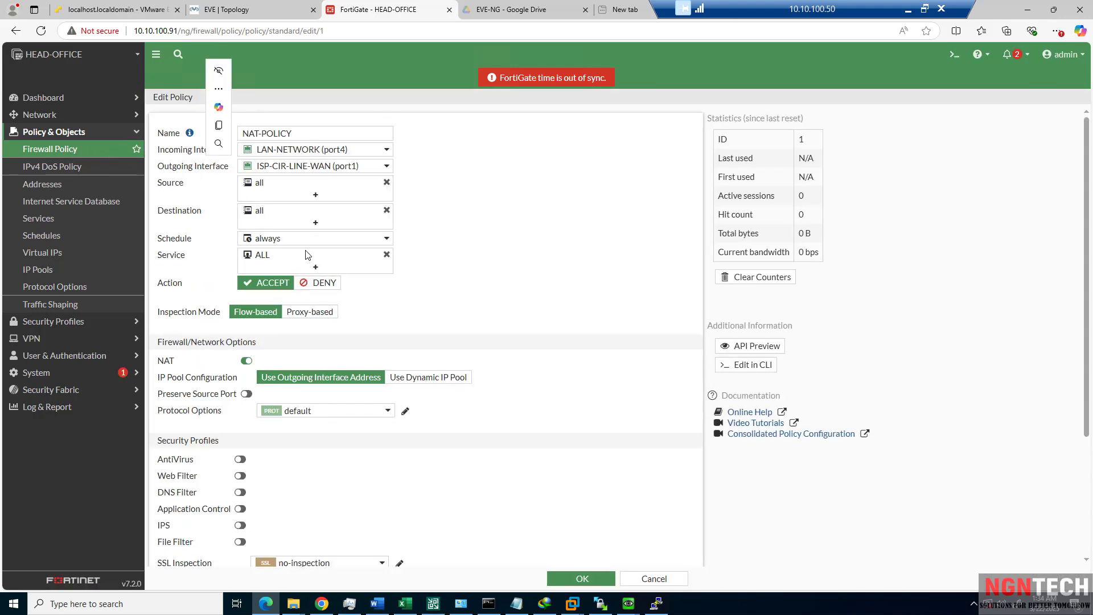
{"action": "left_click", "coordinate": [317, 239]}
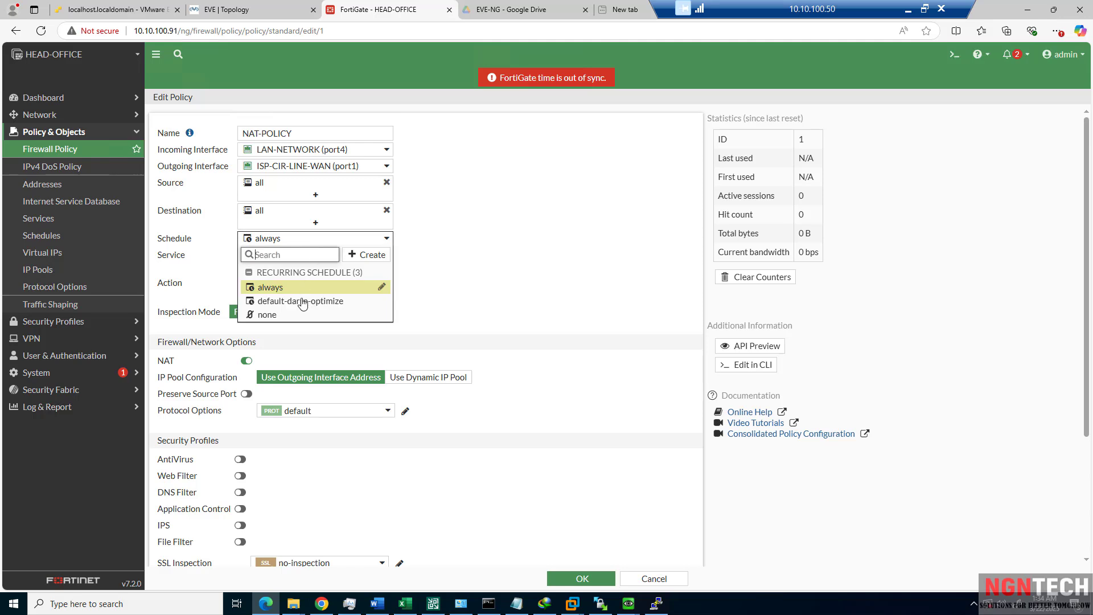
{"action": "left_click", "coordinate": [304, 312]}
{"action": "left_click", "coordinate": [494, 283]}
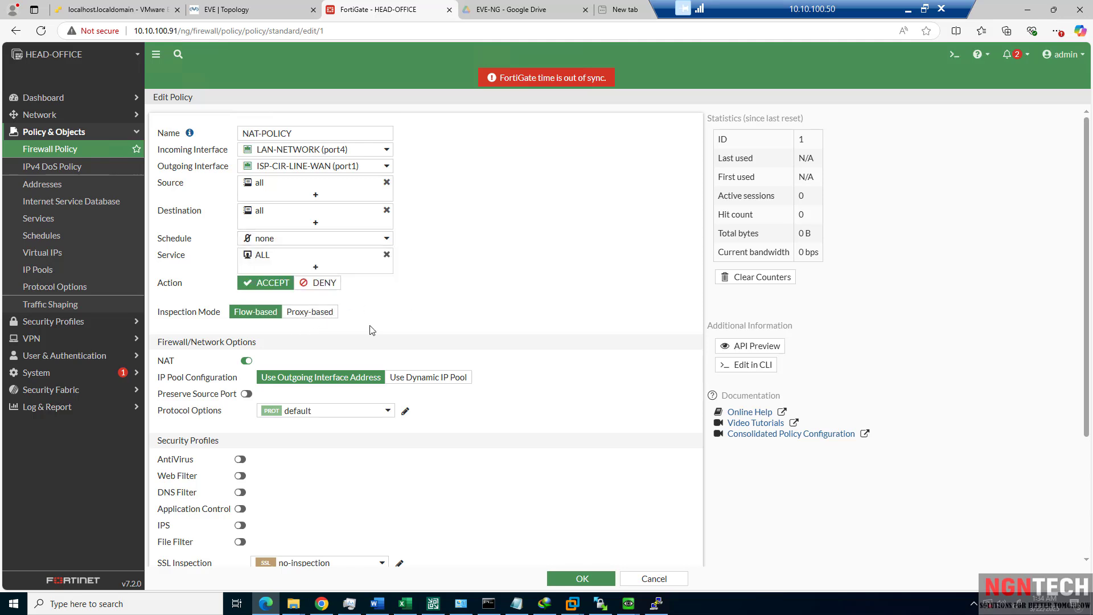
{"action": "left_click", "coordinate": [580, 579]}
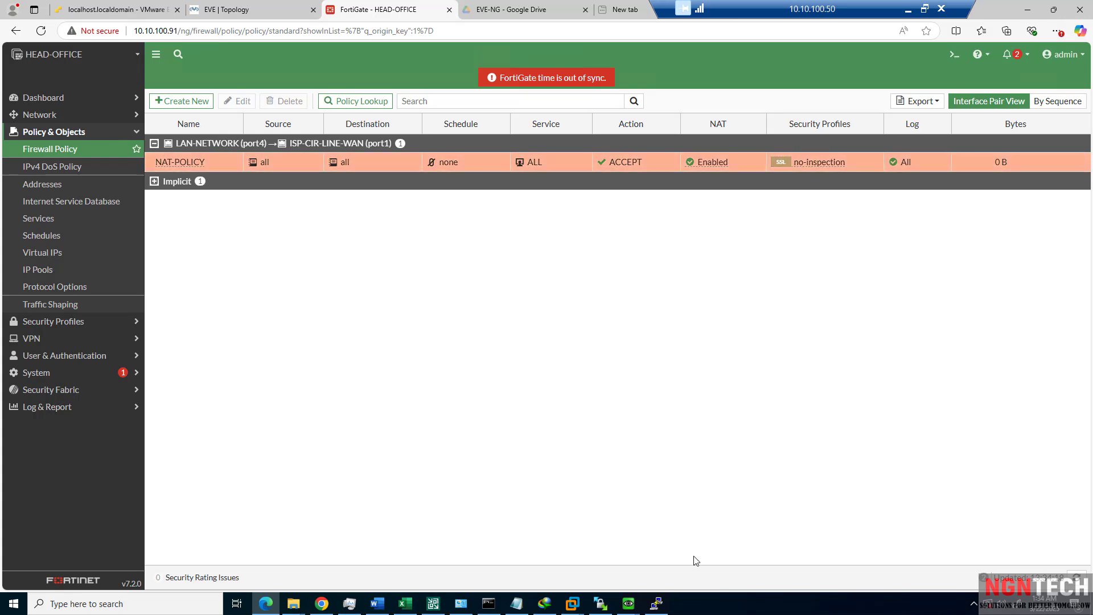
Rerun ping 8.8.8.8 on the Windows server, then go back to the policy list.
{"action": "mouse_move", "coordinate": [629, 605]}
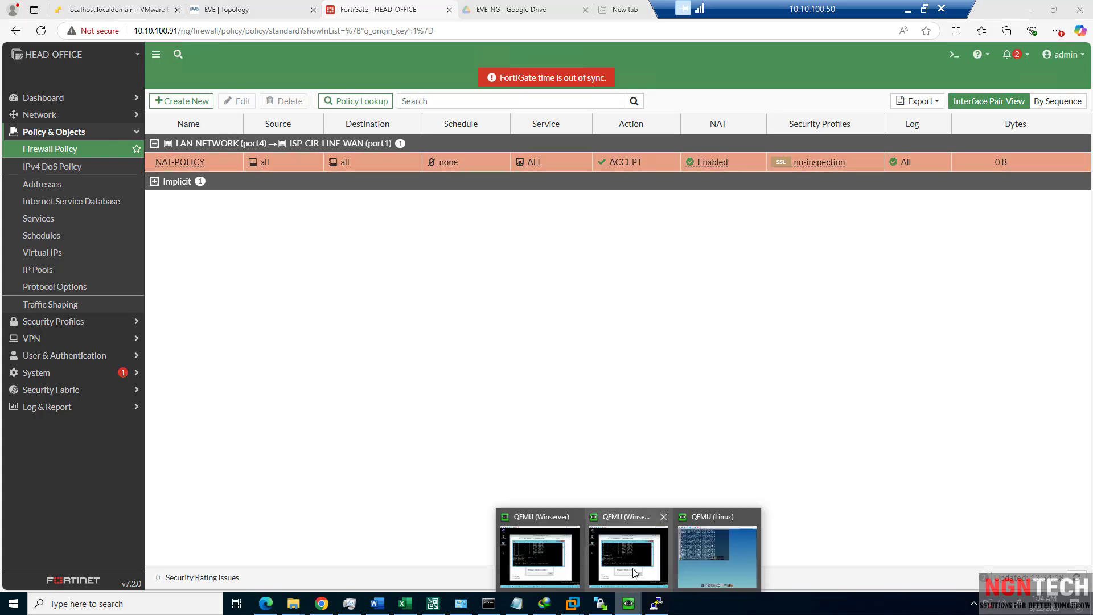
{"action": "left_click", "coordinate": [637, 554]}
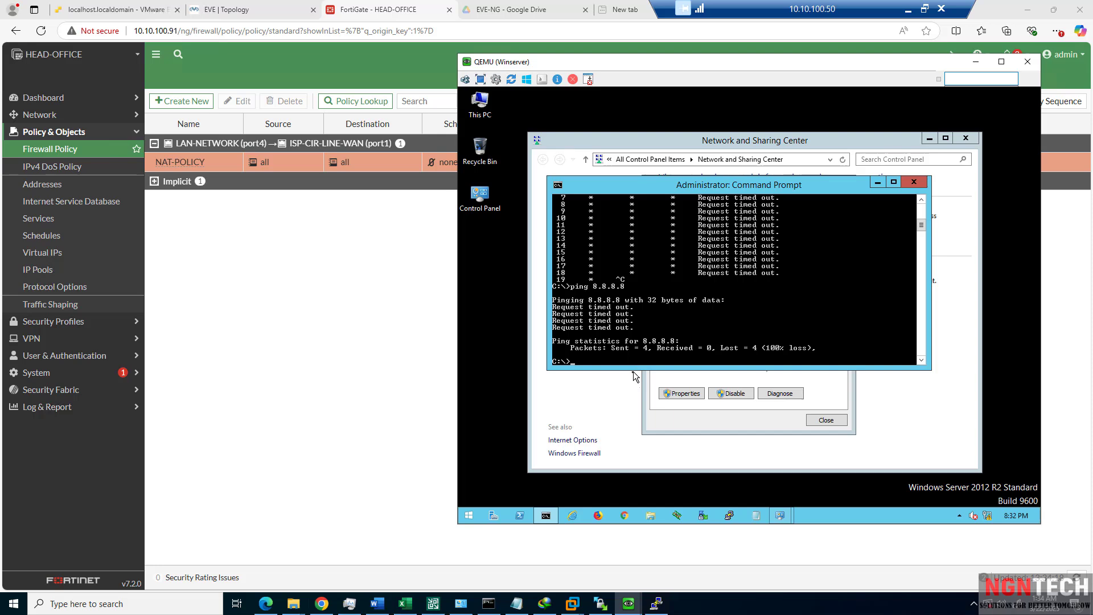
{"action": "key", "text": "Up"}
{"action": "key", "text": "Return"}
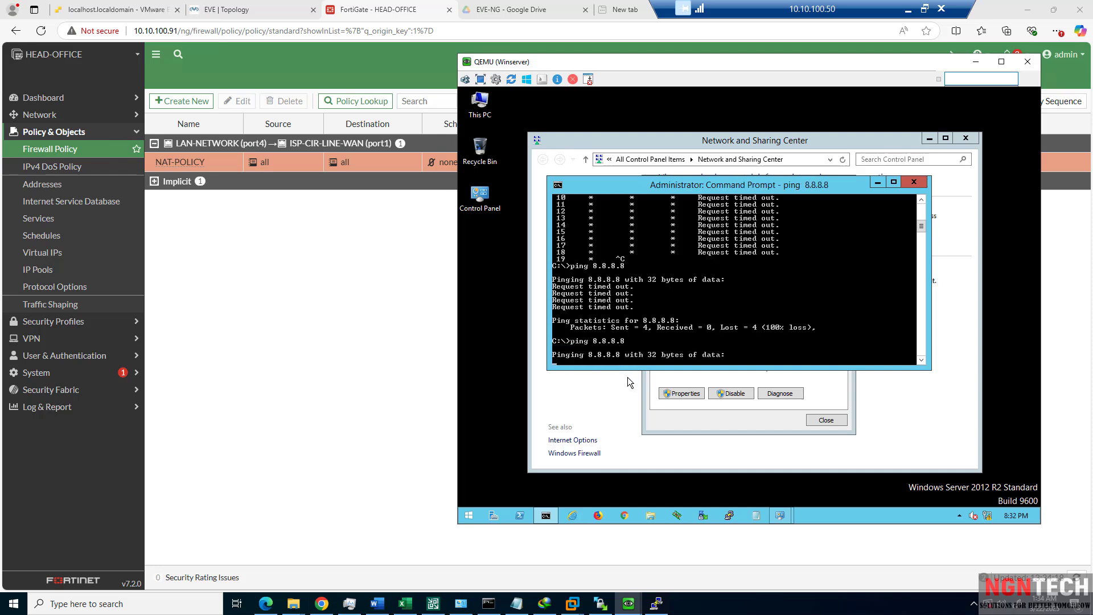
{"action": "left_click", "coordinate": [394, 345]}
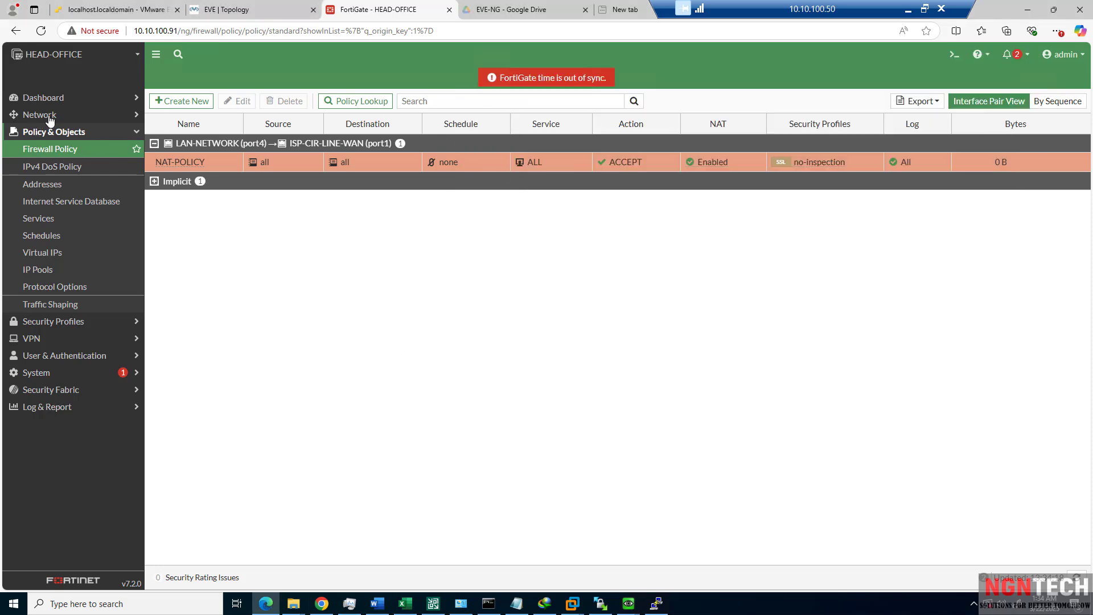
Reopen NAT-POLICY, then run execute ping 4.2.2.2 from the FortiGate CLI console, getting ~133 ms replies.
{"action": "double_click", "coordinate": [175, 162]}
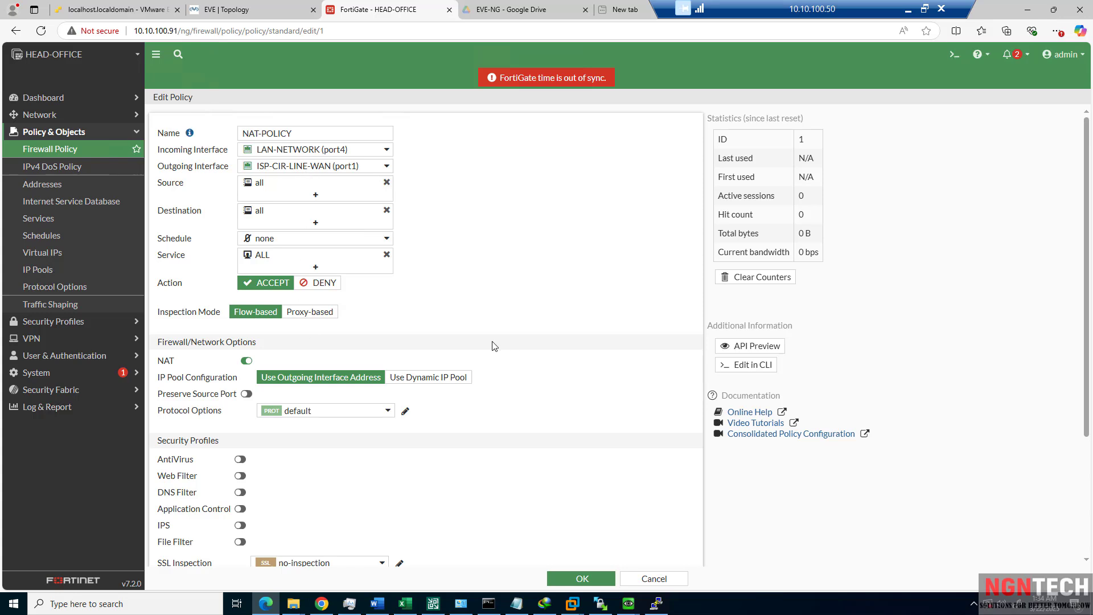
{"action": "scroll", "coordinate": [254, 372], "scroll_direction": "down", "scroll_amount": 3}
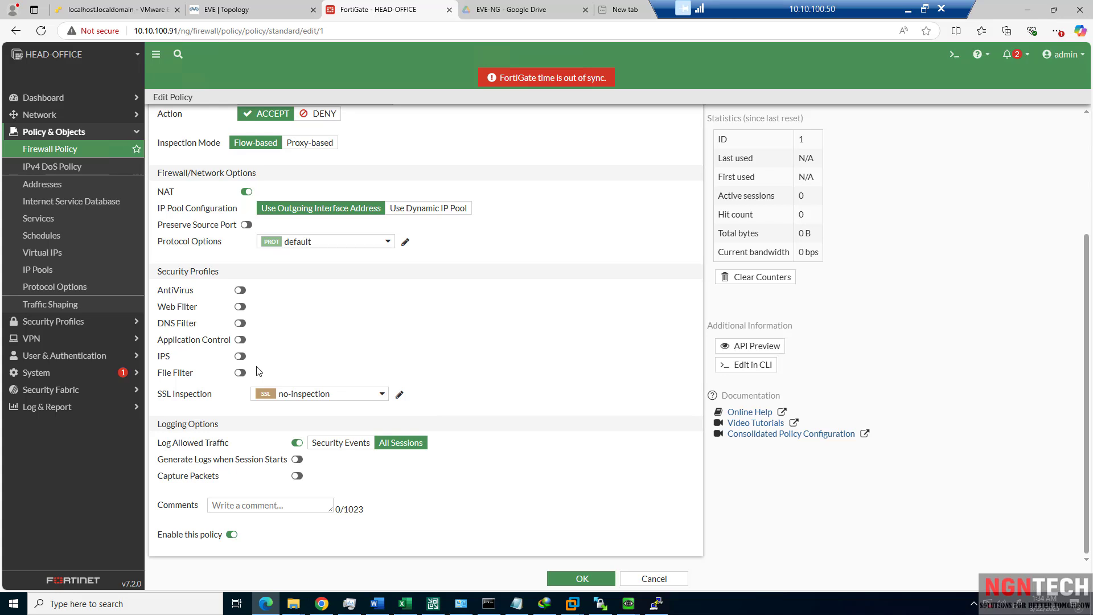
{"action": "left_click", "coordinate": [44, 98]}
{"action": "left_click", "coordinate": [955, 55]}
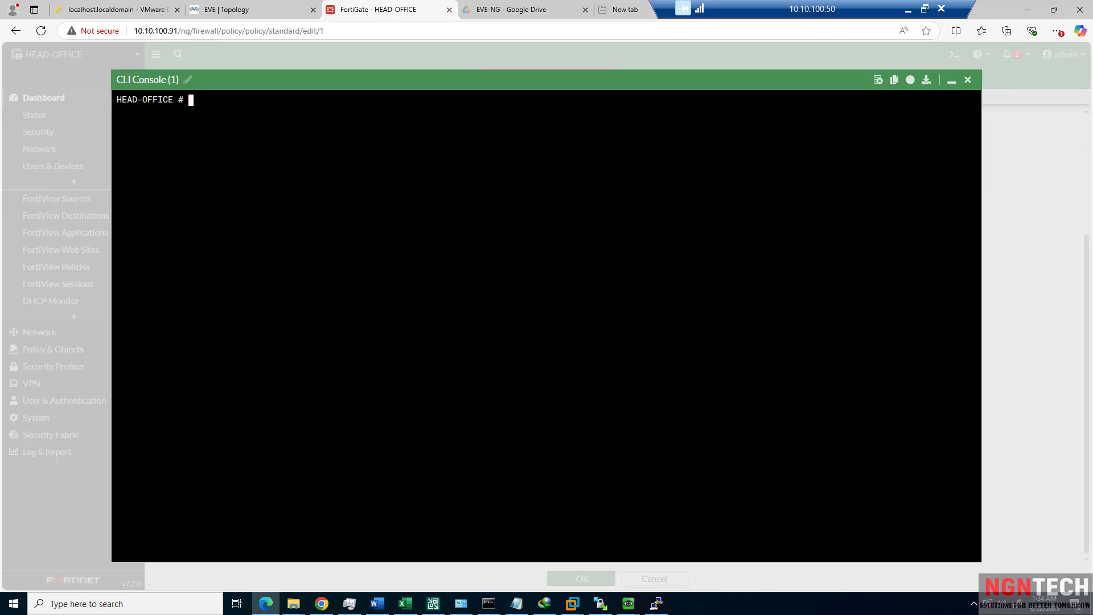
{"action": "type", "text": "execute ping 4.2.2.2"}
{"action": "key", "text": "Return"}
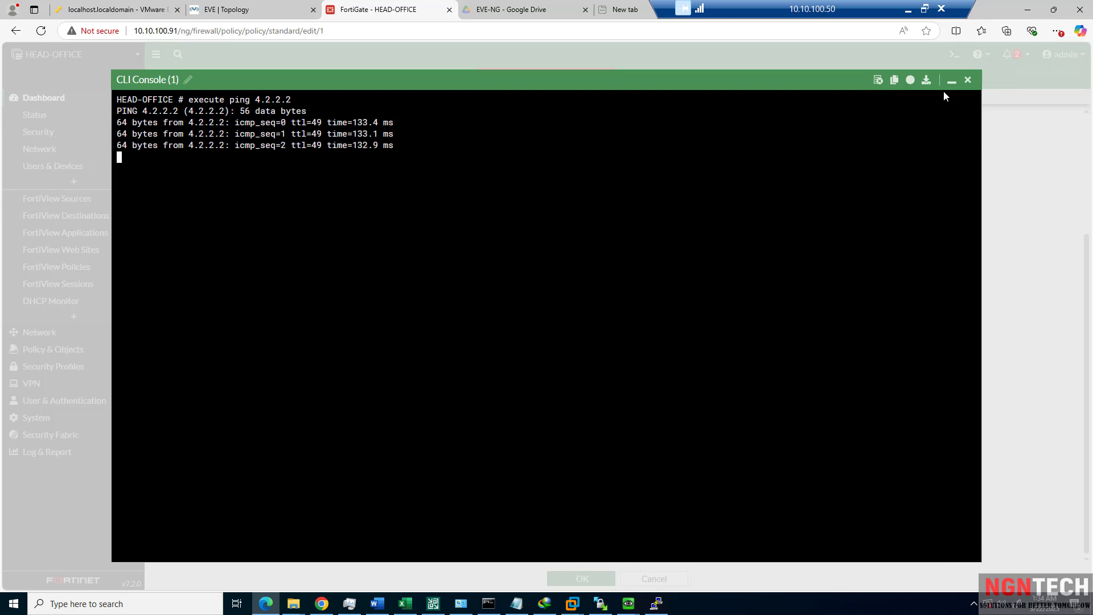
{"action": "left_click", "coordinate": [967, 80]}
Disable the Windows server's Ethernet adapter and enable it again from the adapter list.
{"action": "mouse_move", "coordinate": [641, 606]}
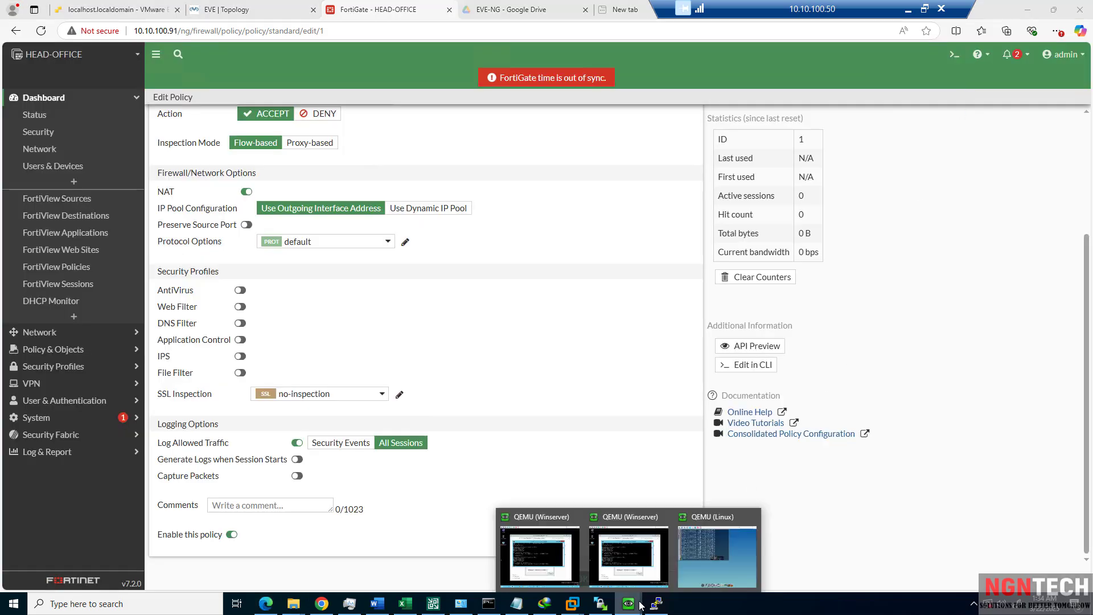
{"action": "left_click", "coordinate": [640, 585]}
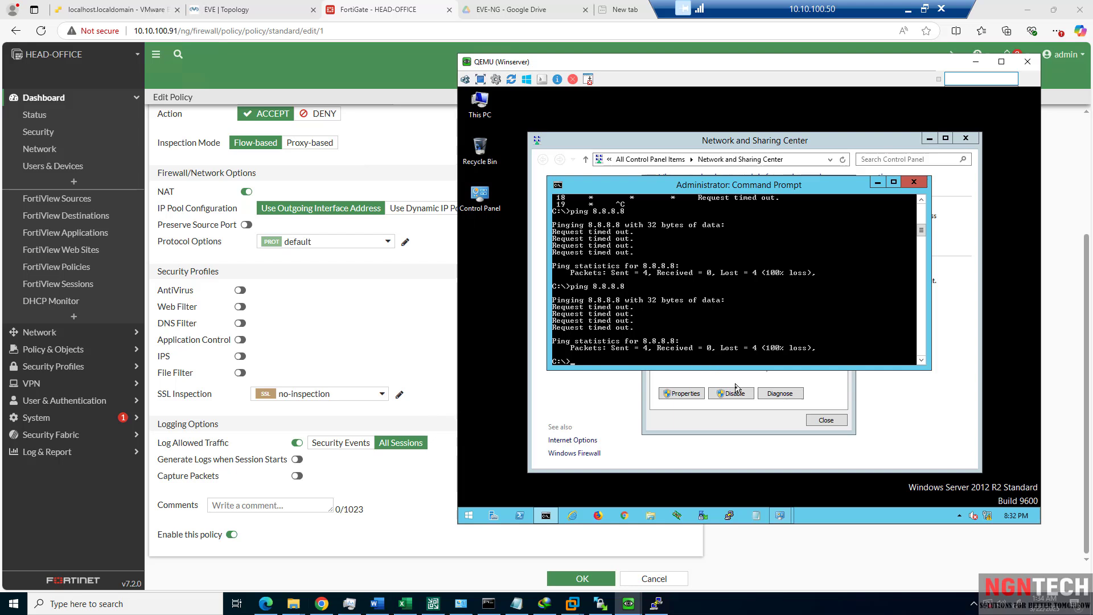
{"action": "left_click", "coordinate": [734, 394]}
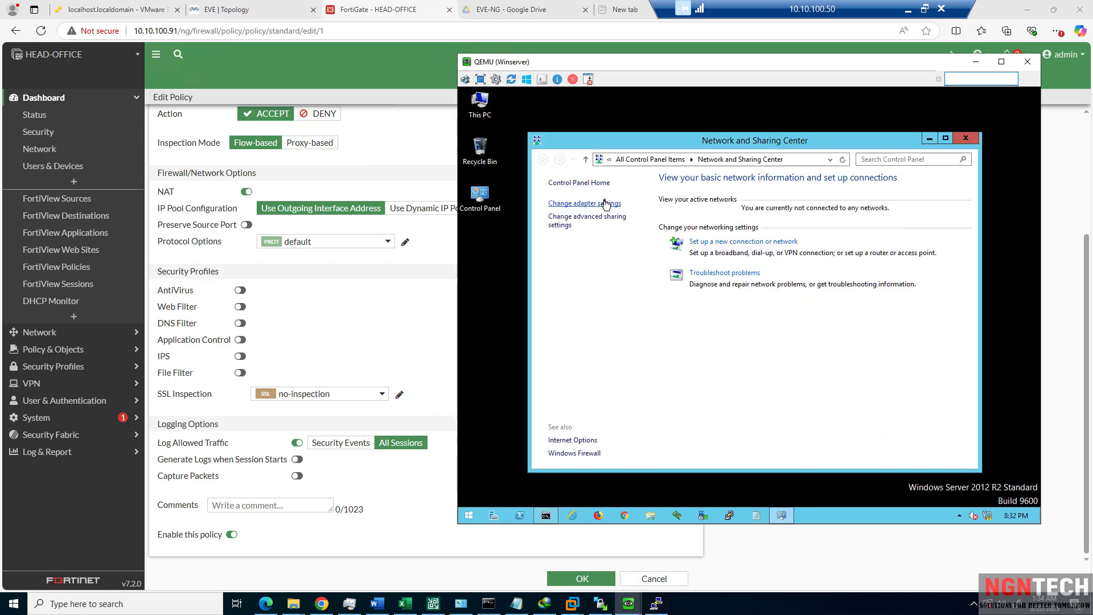
{"action": "left_click", "coordinate": [605, 204]}
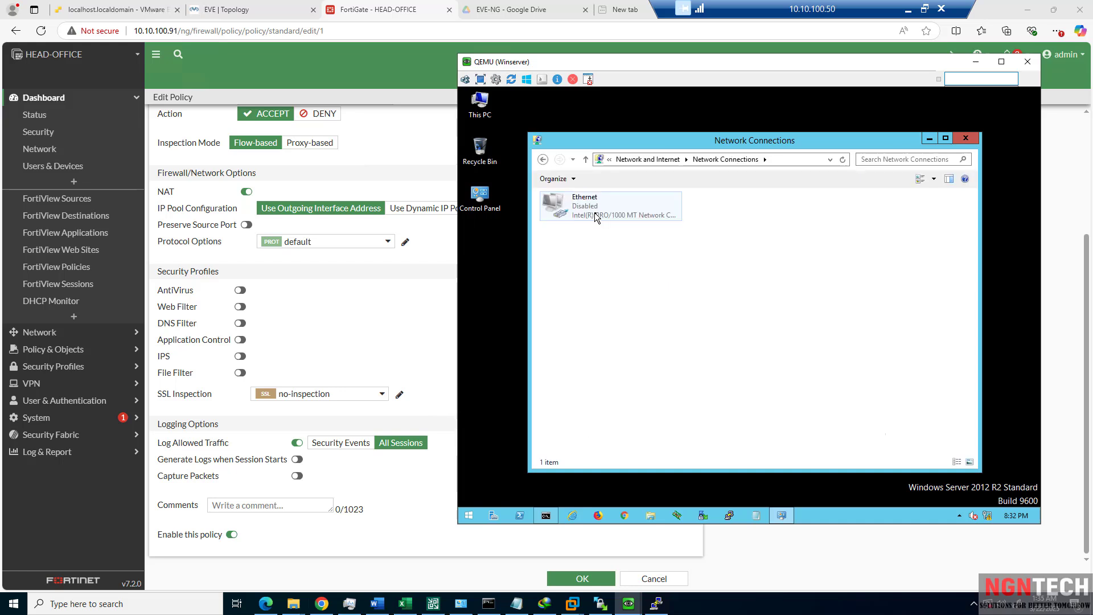
{"action": "right_click", "coordinate": [596, 217]}
{"action": "left_click", "coordinate": [613, 221]}
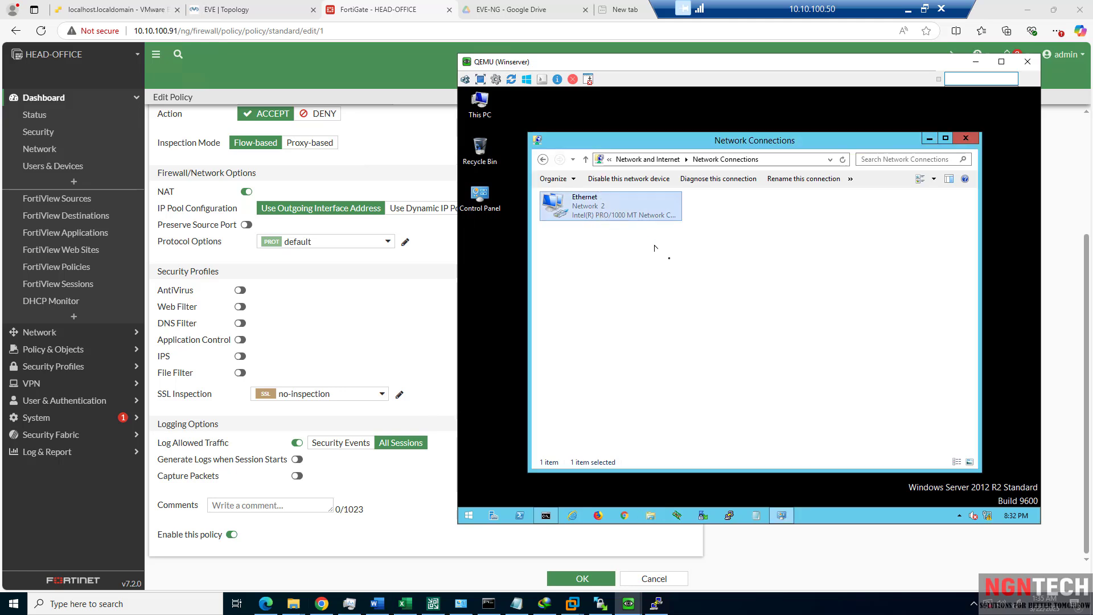
Check the adapter status and load ping.eu in the guest Chrome.
{"action": "key", "text": "Return"}
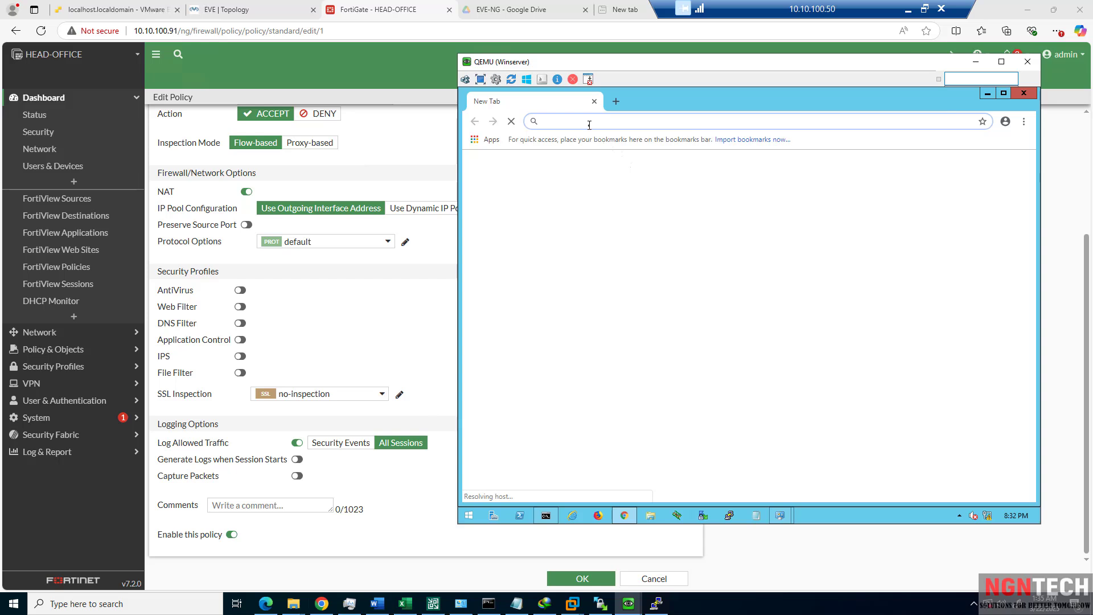
{"action": "type", "text": "ping.eu"}
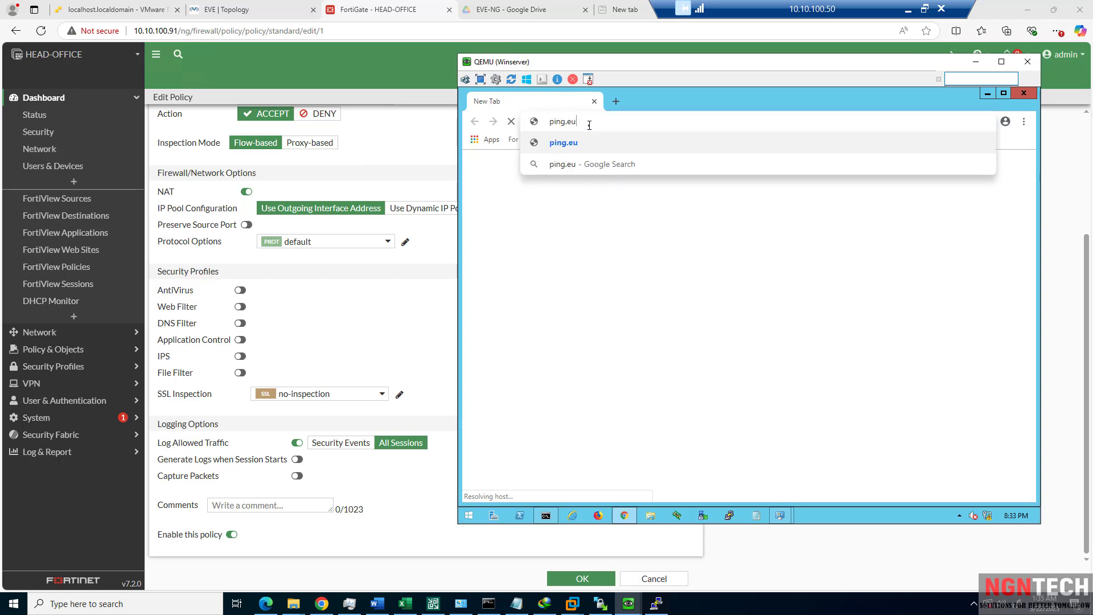
{"action": "key", "text": "Return"}
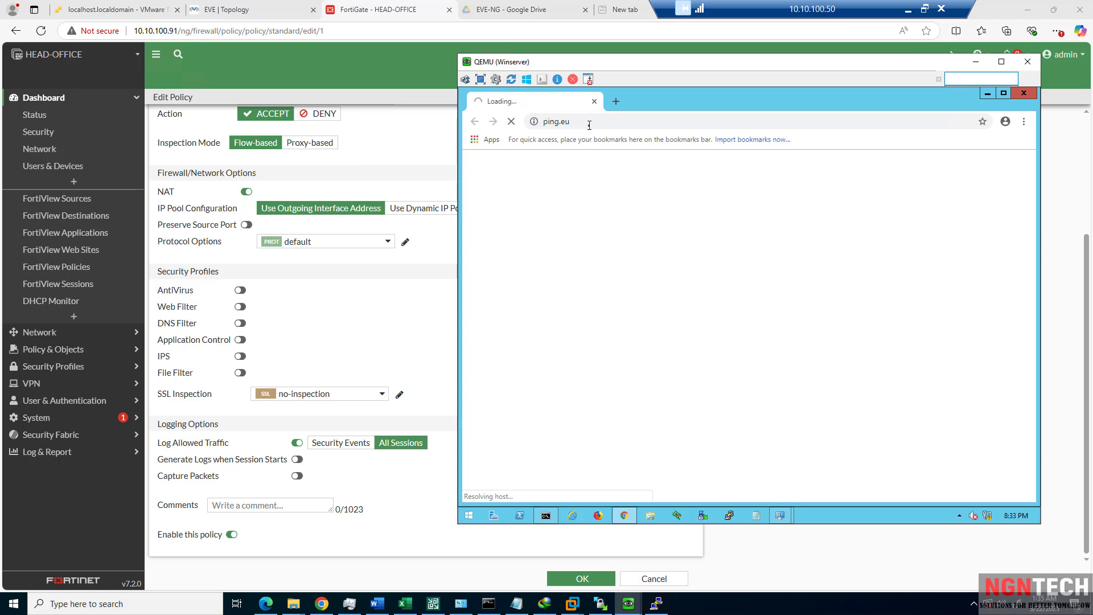
Delete the old NAT-POLICY rule from the firewall policy list.
{"action": "left_click", "coordinate": [97, 349]}
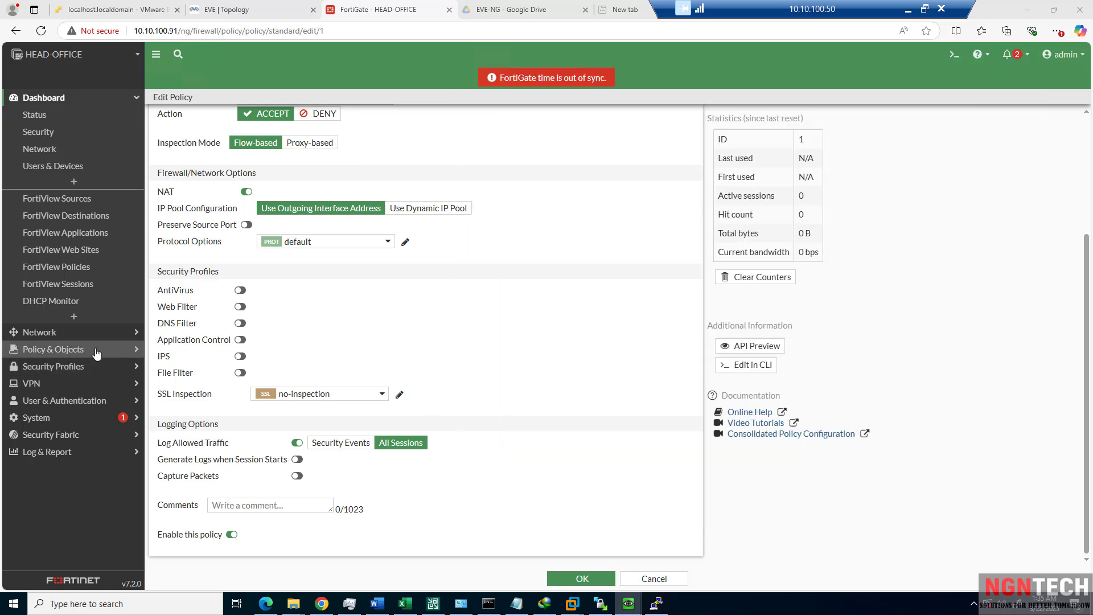
{"action": "left_click", "coordinate": [43, 157]}
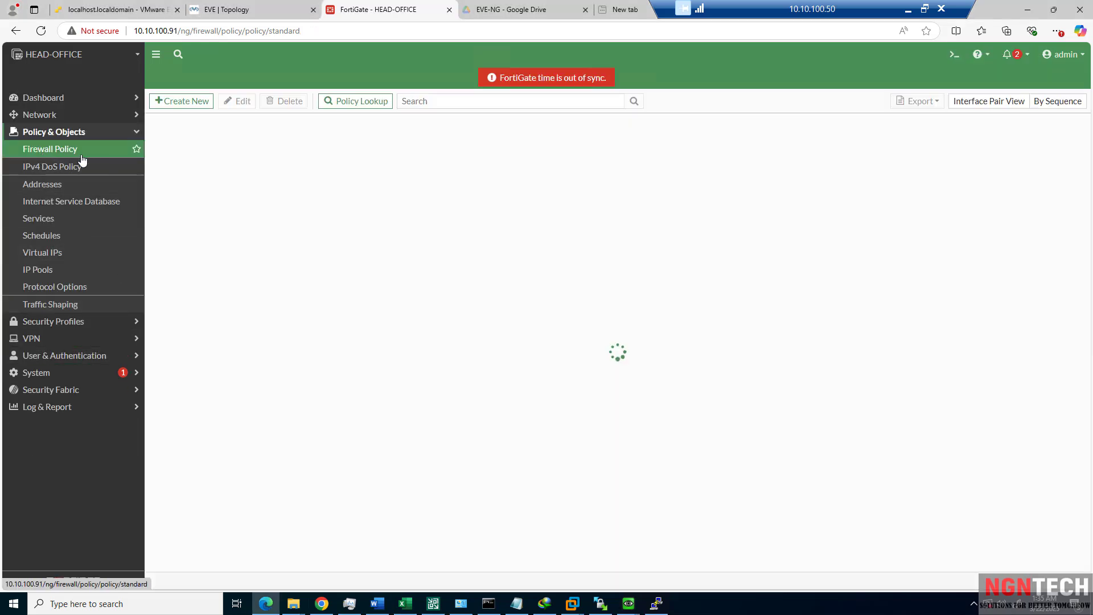
{"action": "right_click", "coordinate": [236, 165]}
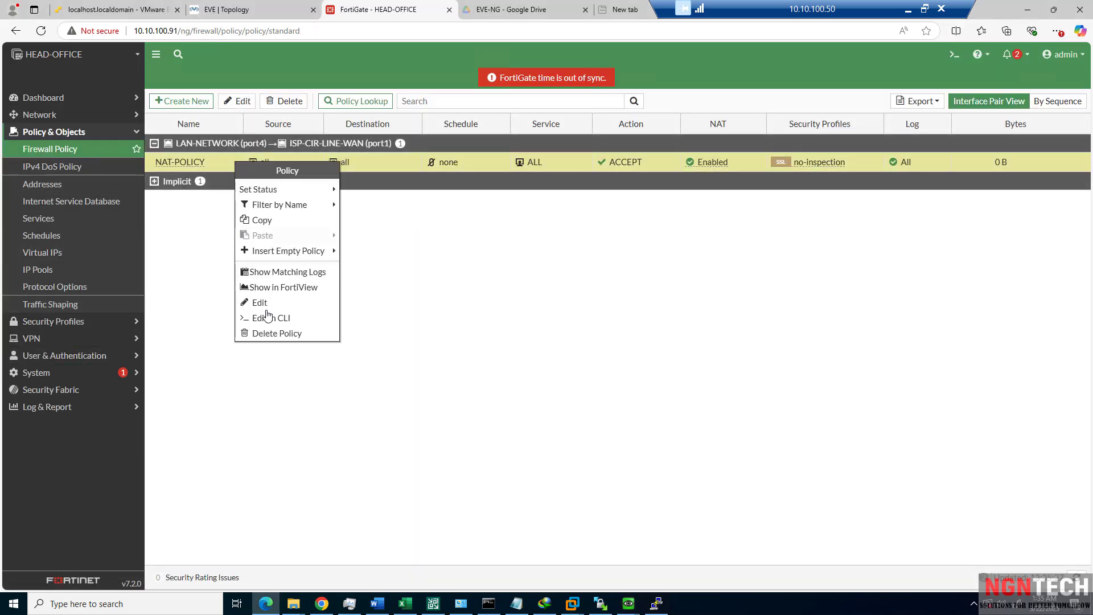
{"action": "left_click", "coordinate": [270, 333]}
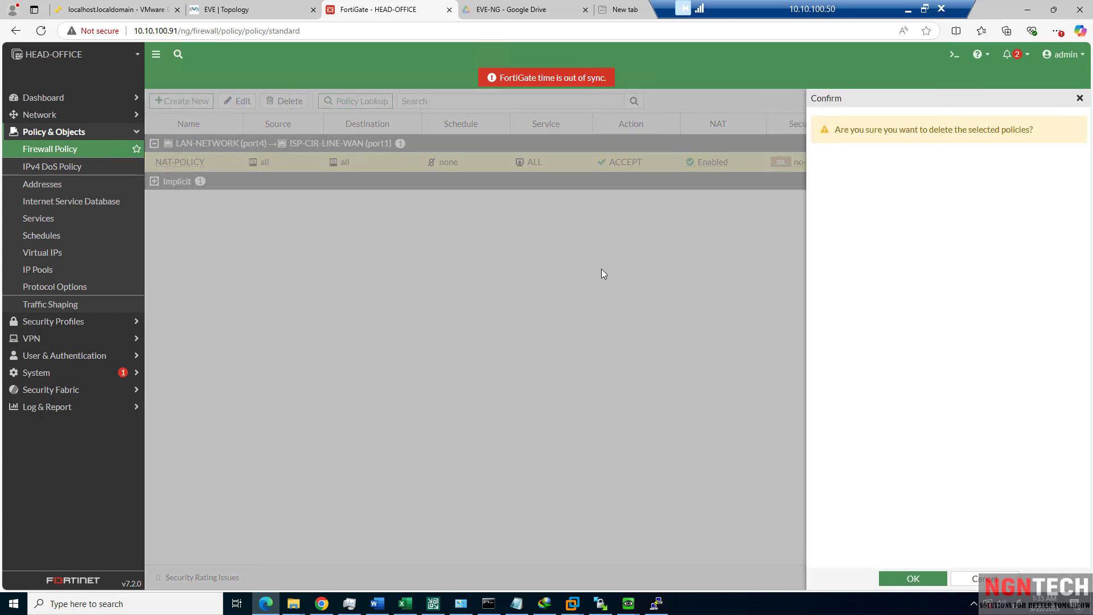
{"action": "left_click", "coordinate": [918, 580]}
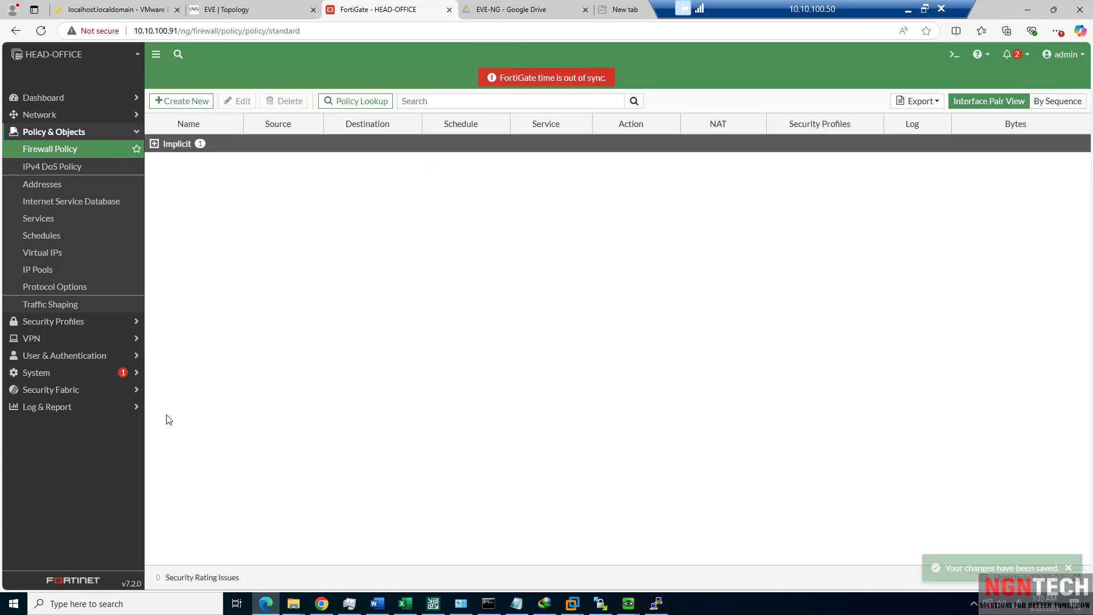
Start a new policy NAT-POLCIY from LAN-NETWORK (port4) to ISP-CIR-LINE-WAN (port1).
{"action": "left_click", "coordinate": [183, 100]}
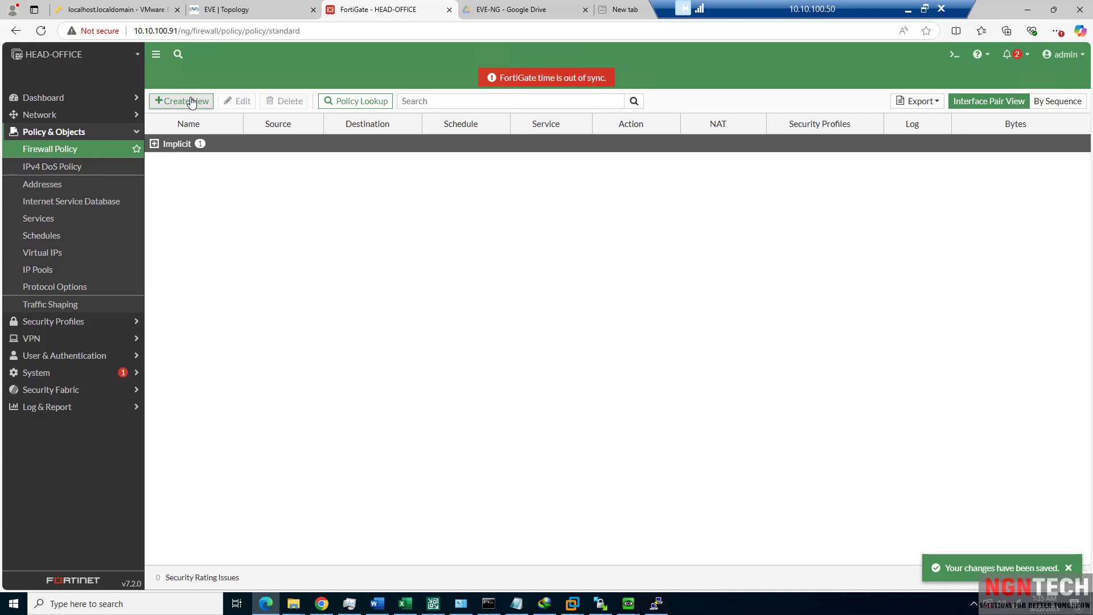
{"action": "left_click", "coordinate": [281, 135]}
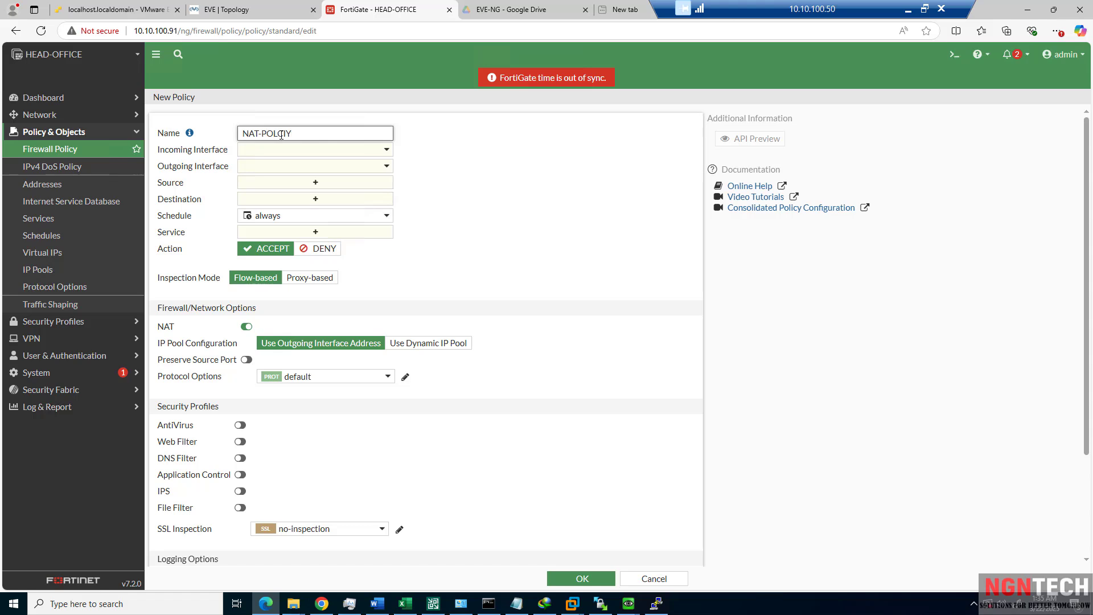
{"action": "left_click", "coordinate": [257, 149]}
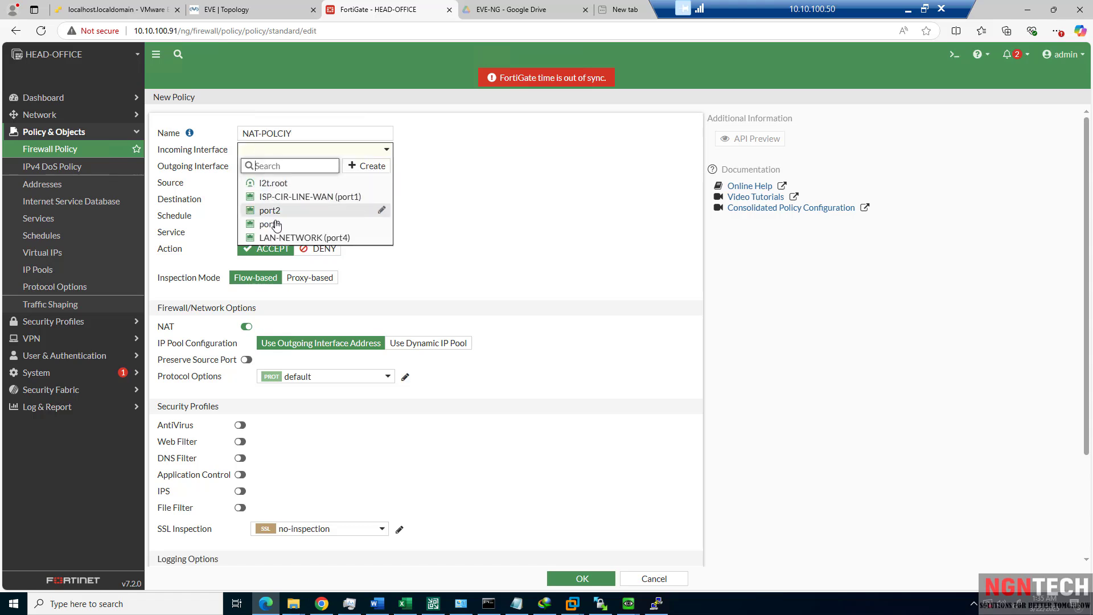
{"action": "left_click", "coordinate": [285, 239]}
{"action": "left_click", "coordinate": [282, 166]}
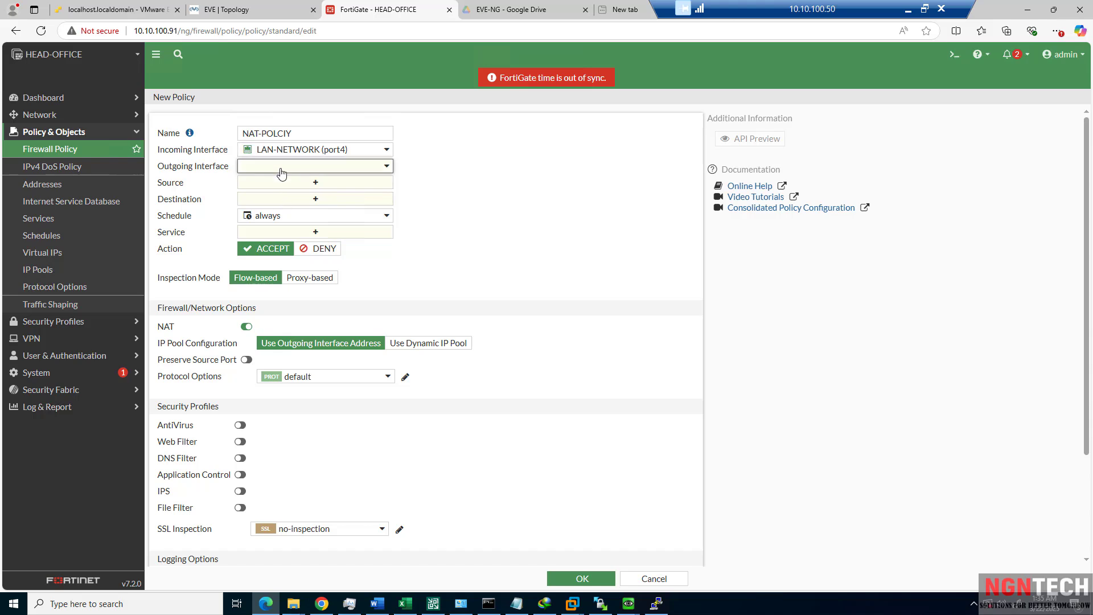
{"action": "left_click", "coordinate": [292, 214]}
Set source and destination to all and service to ALL, then save the NAT policy.
{"action": "left_click", "coordinate": [290, 183]}
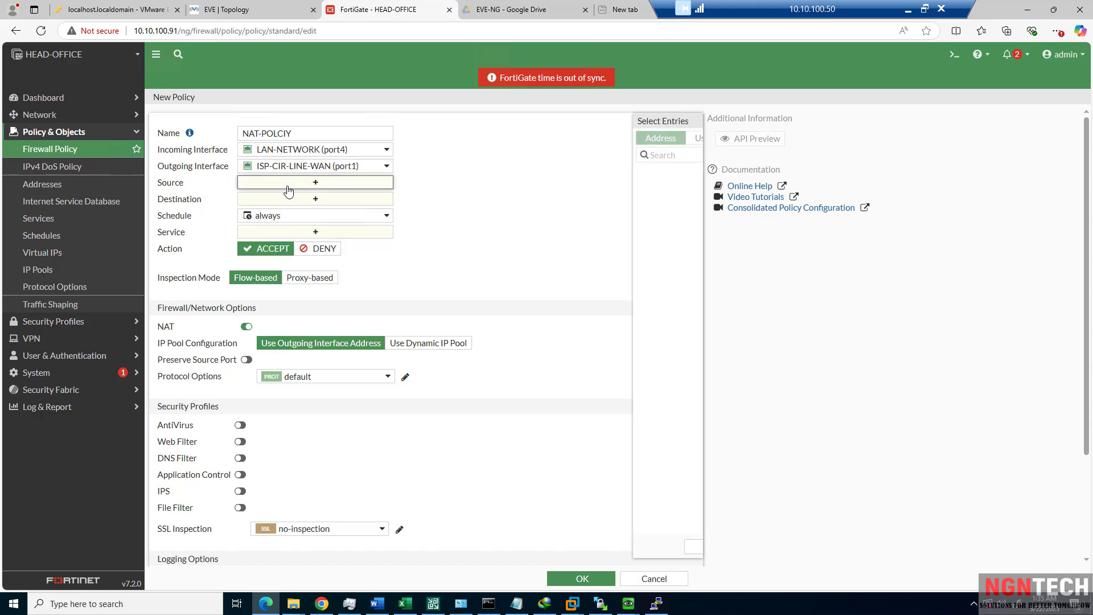
{"action": "left_click", "coordinate": [573, 189]}
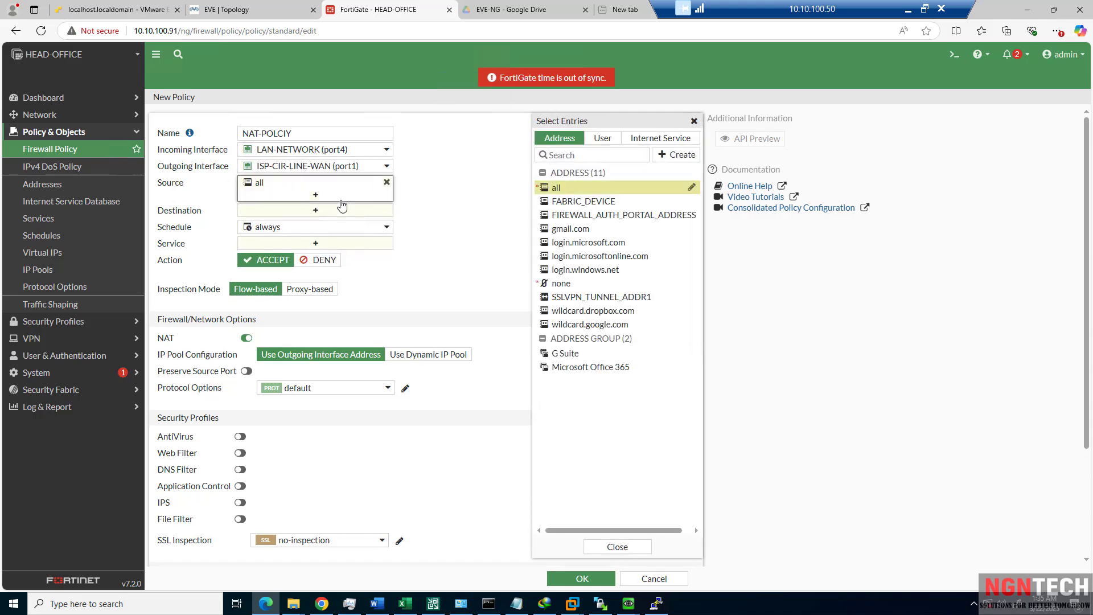
{"action": "left_click", "coordinate": [344, 211]}
{"action": "left_click", "coordinate": [571, 189]}
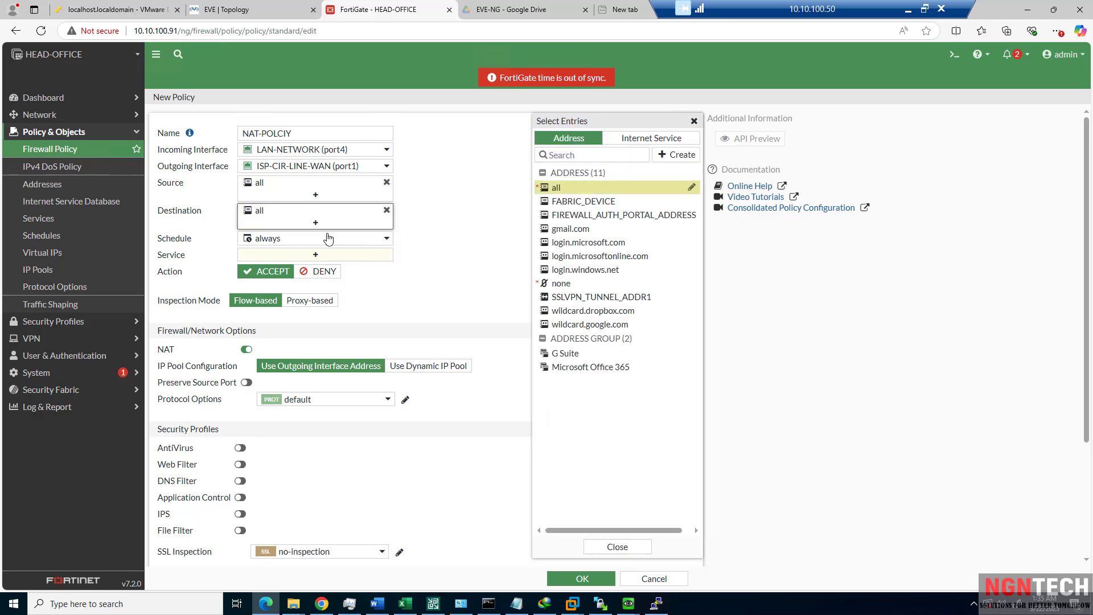
{"action": "left_click", "coordinate": [307, 257]}
{"action": "left_click", "coordinate": [552, 188]}
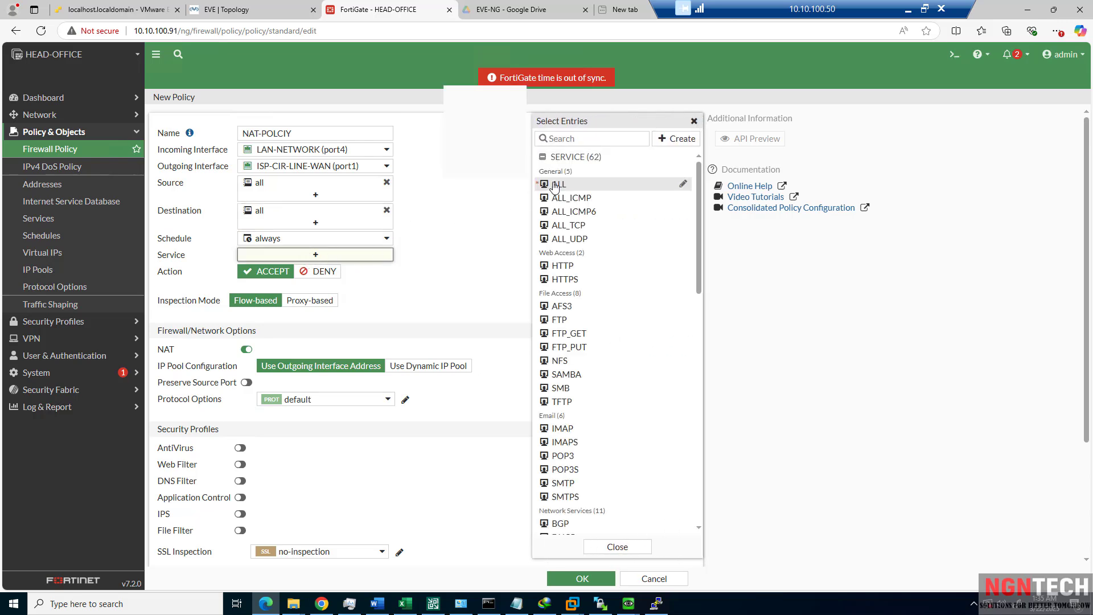
{"action": "left_click", "coordinate": [399, 360]}
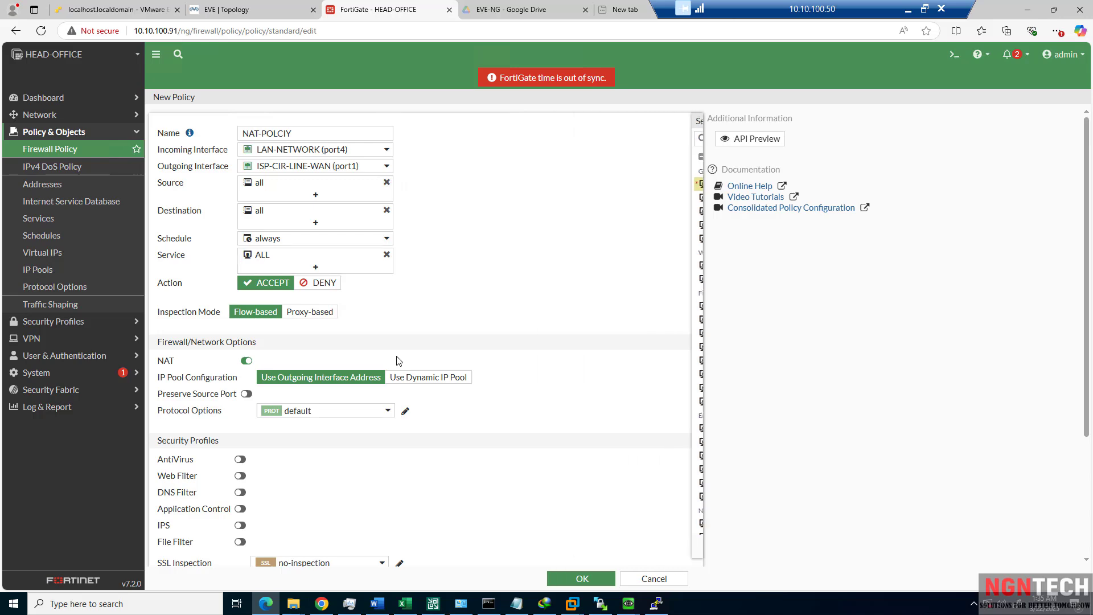
{"action": "scroll", "coordinate": [504, 509], "scroll_direction": "down", "scroll_amount": 3}
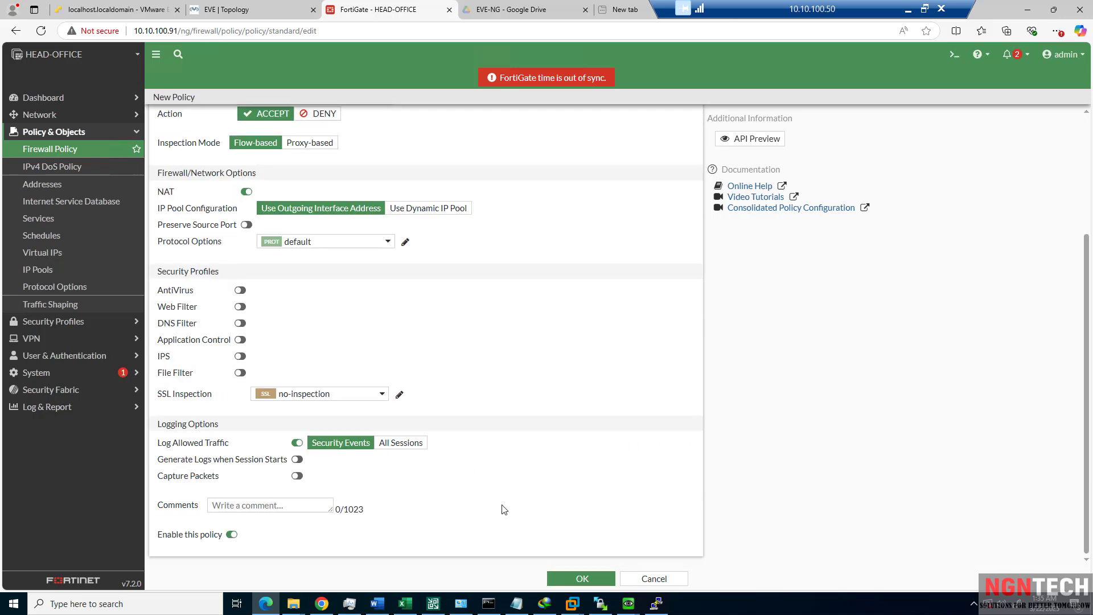
{"action": "left_click", "coordinate": [569, 577]}
Reload the test site on Winserver and inspect the Ethernet connection details and DNS servers.
{"action": "mouse_move", "coordinate": [628, 610]}
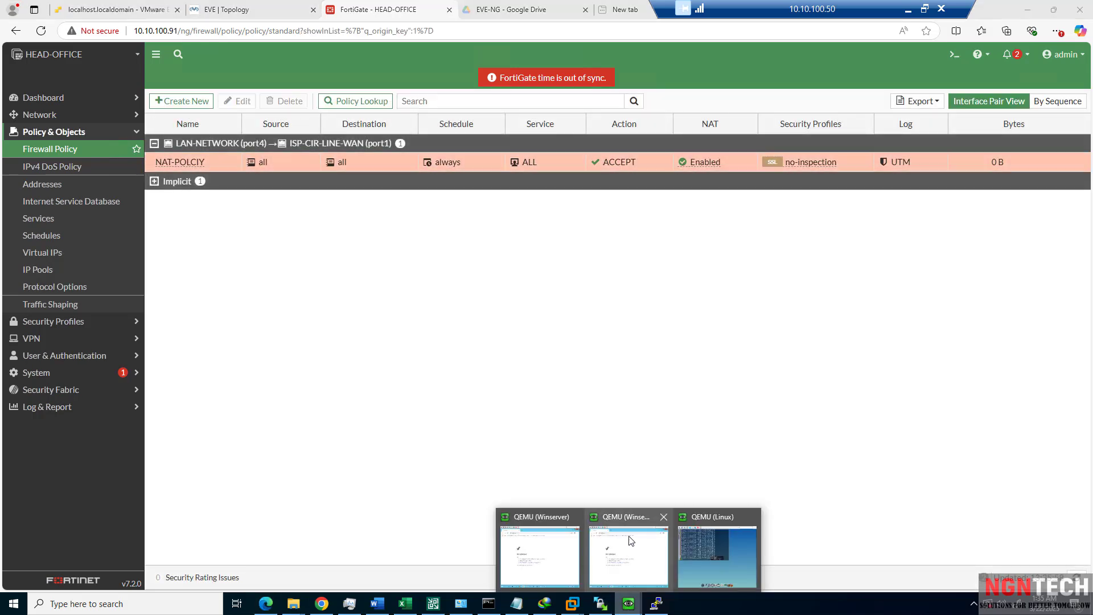
{"action": "left_click", "coordinate": [670, 538]}
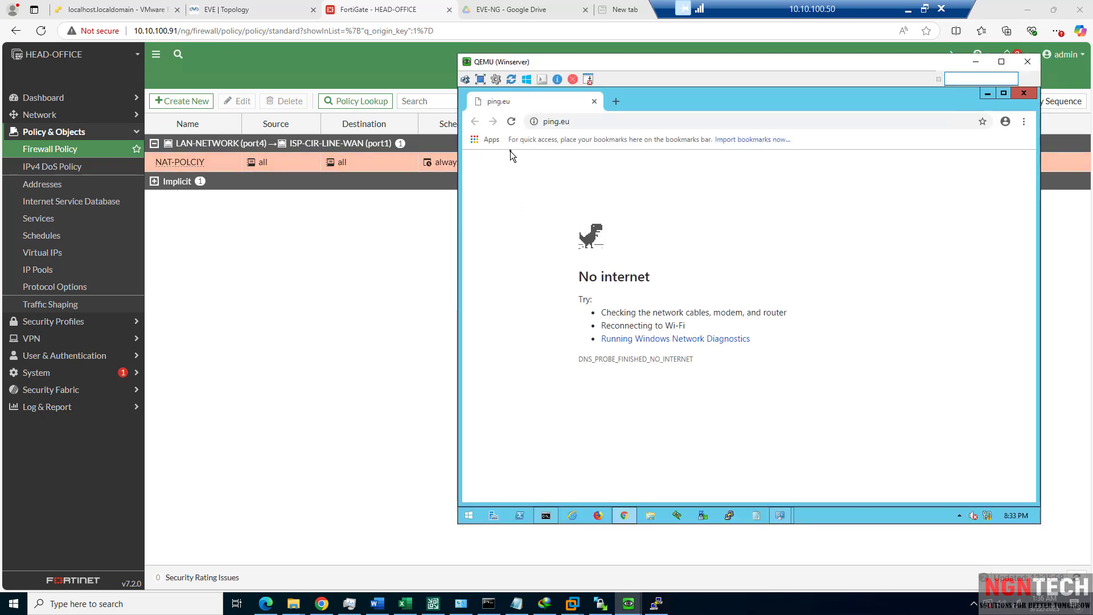
{"action": "left_click", "coordinate": [511, 126]}
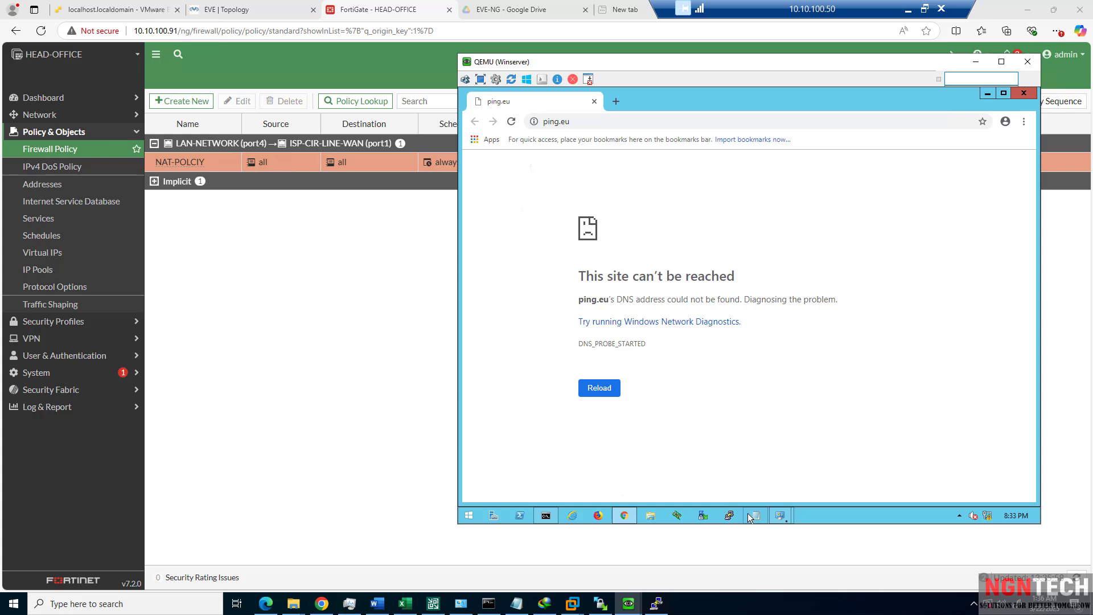
{"action": "mouse_move", "coordinate": [780, 515]}
{"action": "left_click", "coordinate": [818, 442]}
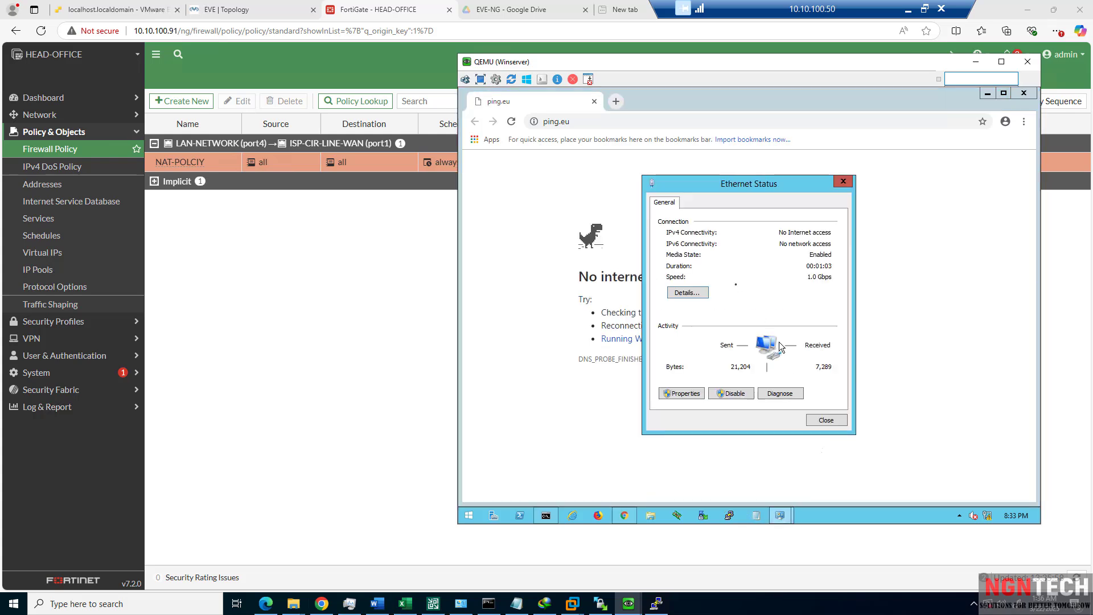
{"action": "left_click", "coordinate": [689, 292]}
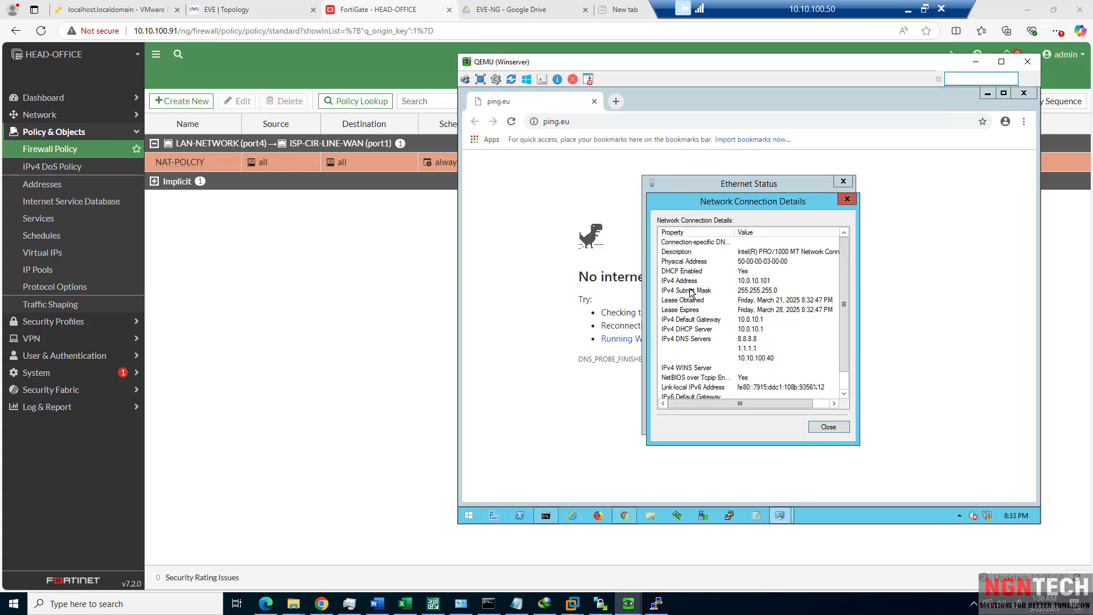
{"action": "left_click", "coordinate": [761, 348]}
{"action": "left_click", "coordinate": [826, 426]}
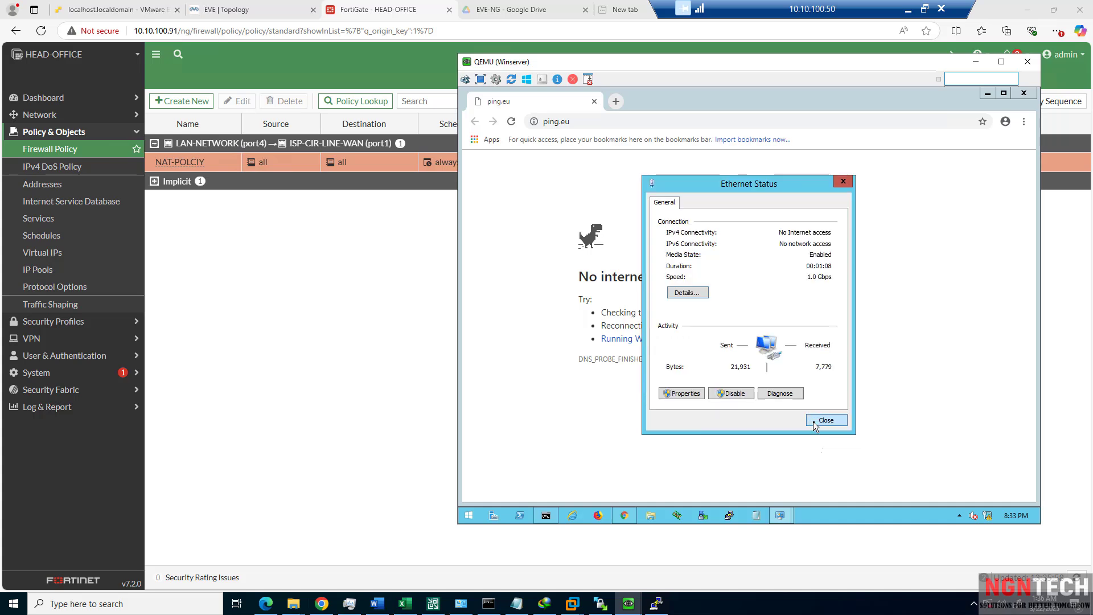
Rerun ping 8.8.8.8 in the command prompt, which still times out.
{"action": "left_click", "coordinate": [547, 516]}
{"action": "key", "text": "Up"}
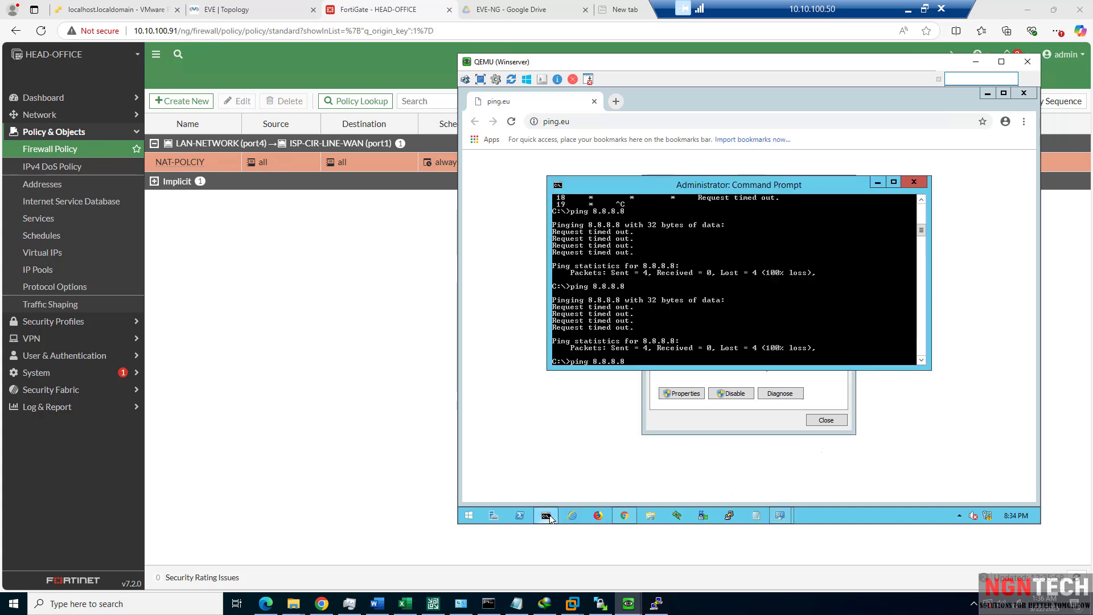
{"action": "key", "text": "Return"}
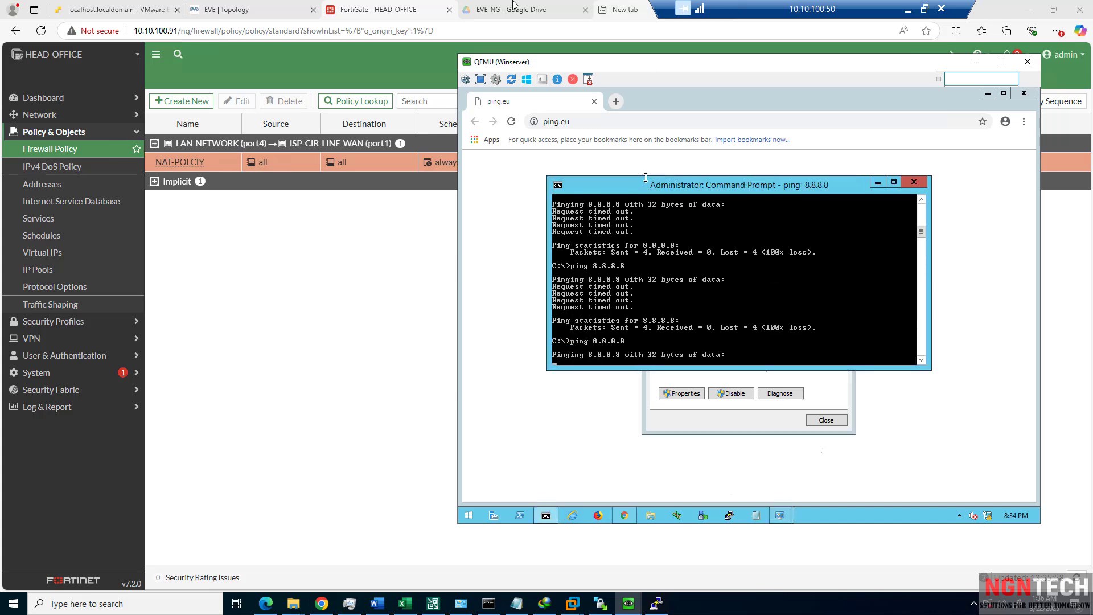
{"action": "left_click", "coordinate": [62, 116]}
Review the 0.0.0.0/0 default route and the NAT-POLCIY rule.
{"action": "left_click", "coordinate": [54, 191]}
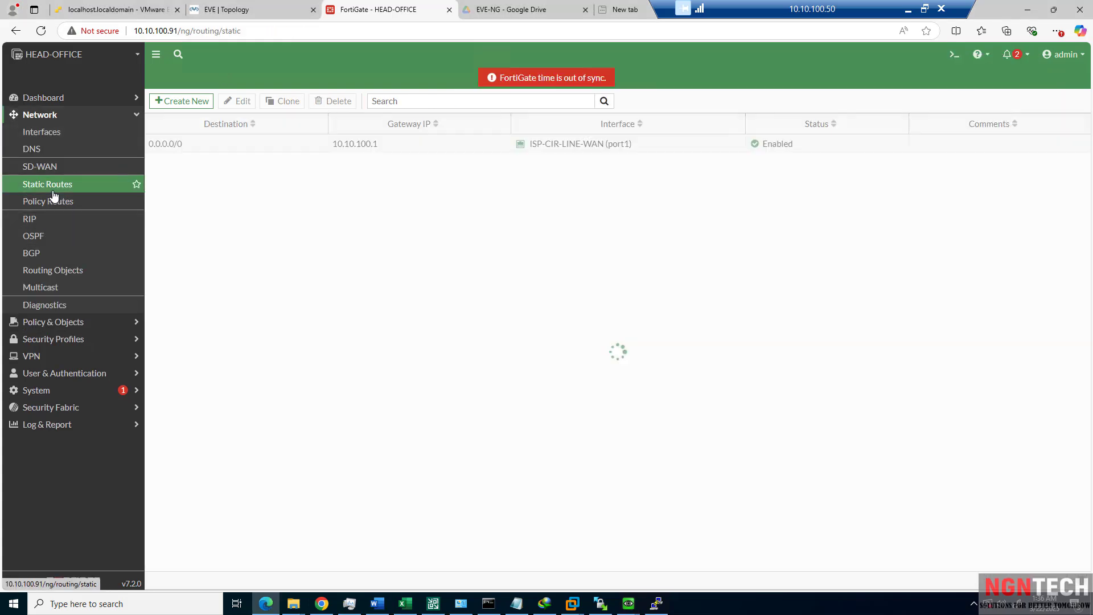
{"action": "double_click", "coordinate": [254, 150]}
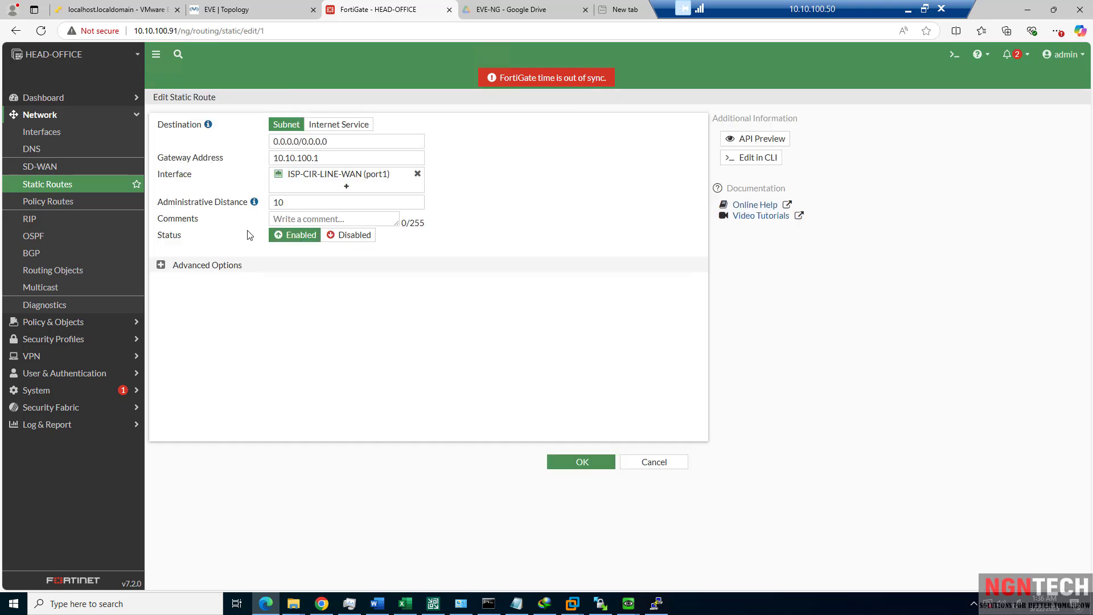
{"action": "left_click", "coordinate": [32, 323]}
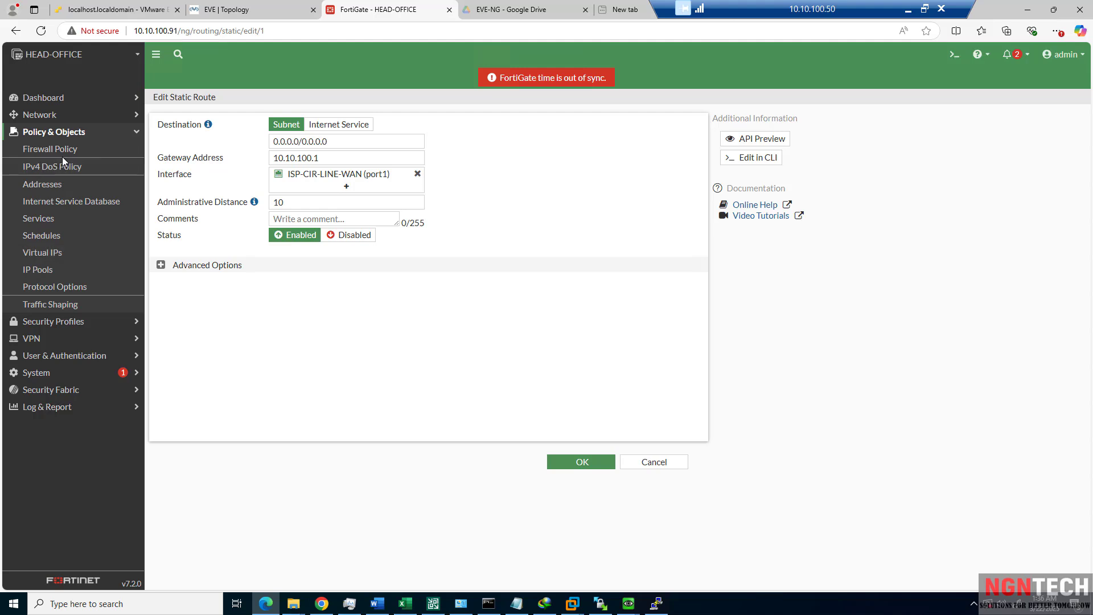
{"action": "left_click", "coordinate": [64, 152]}
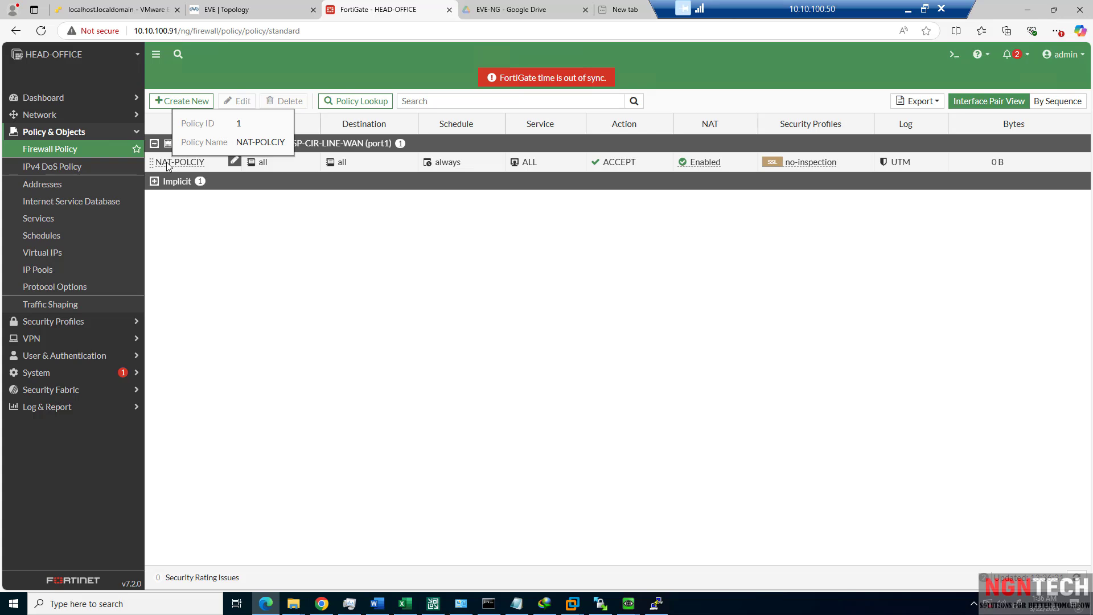
{"action": "left_click", "coordinate": [167, 162]}
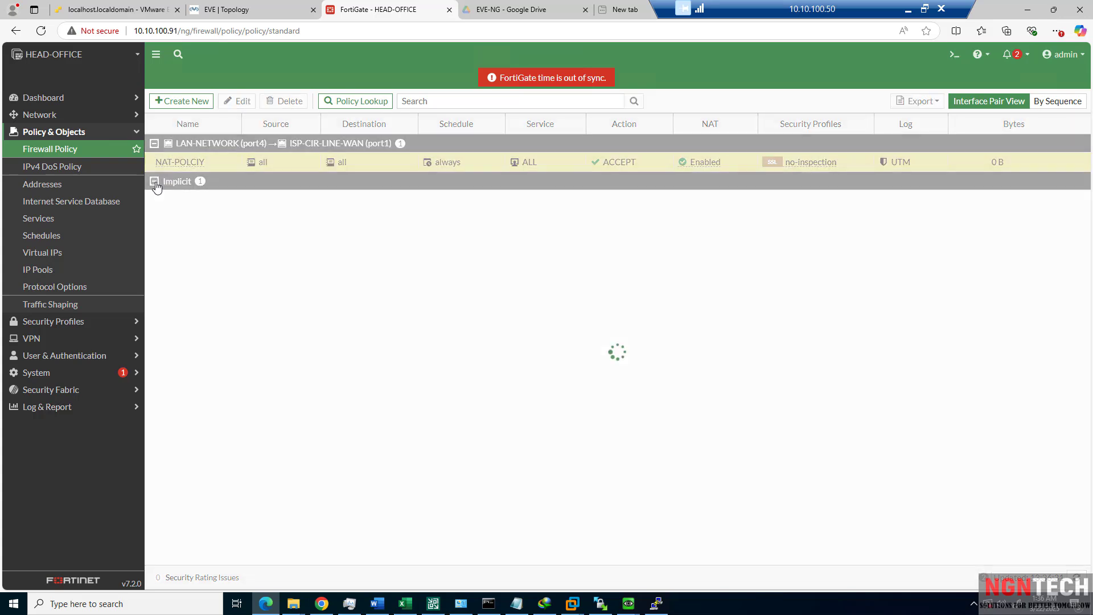
{"action": "double_click", "coordinate": [176, 163]}
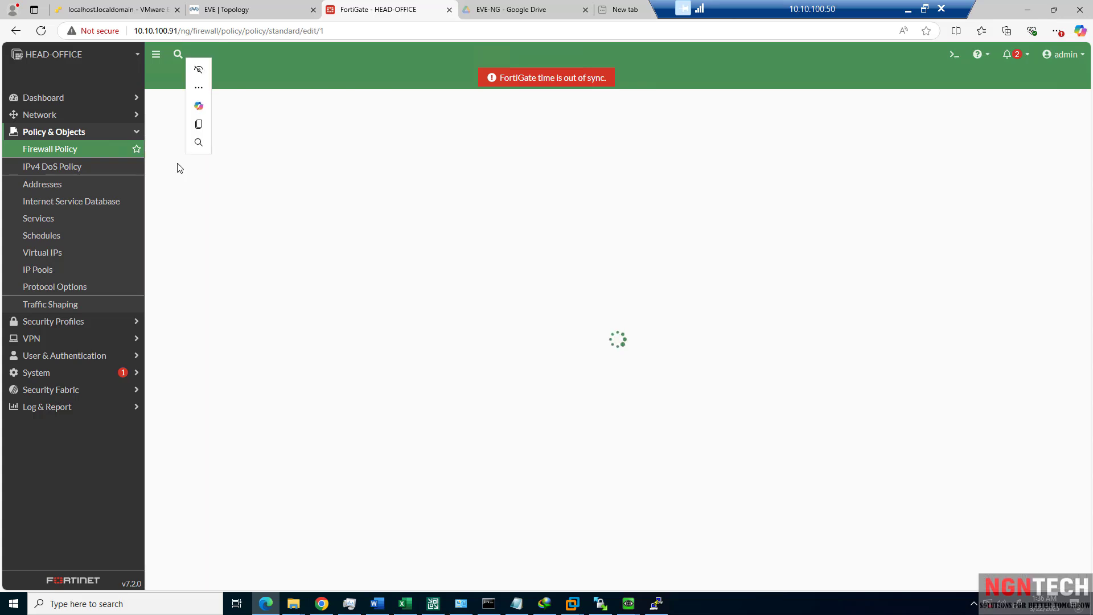
Open LAN-NETWORK (port4) and expand its advanced DHCP options down to Additional DHCP Options.
{"action": "left_click", "coordinate": [40, 115]}
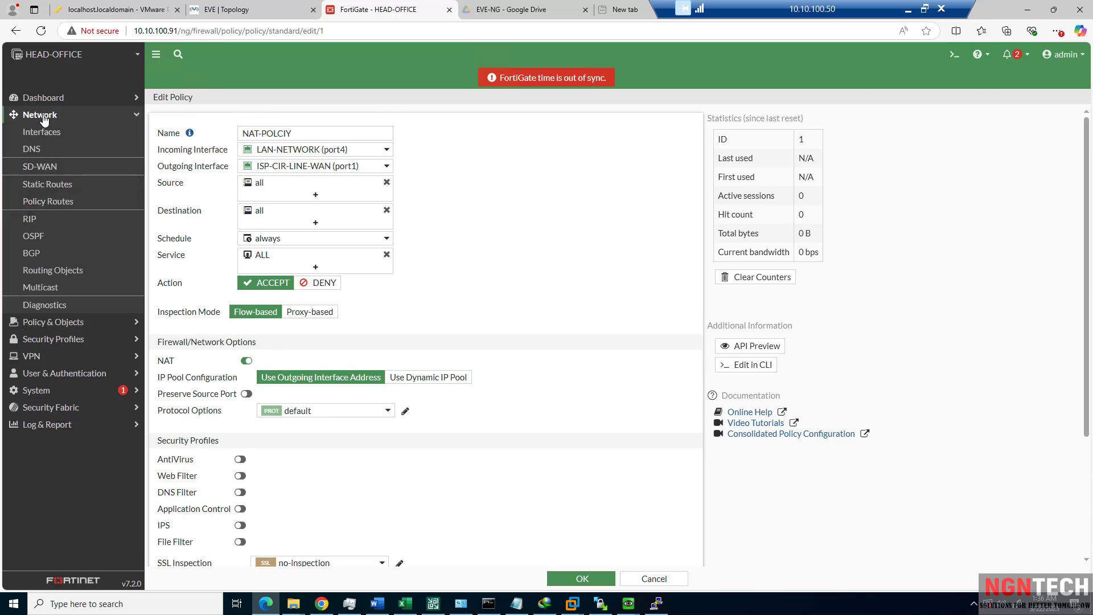
{"action": "left_click", "coordinate": [46, 131]}
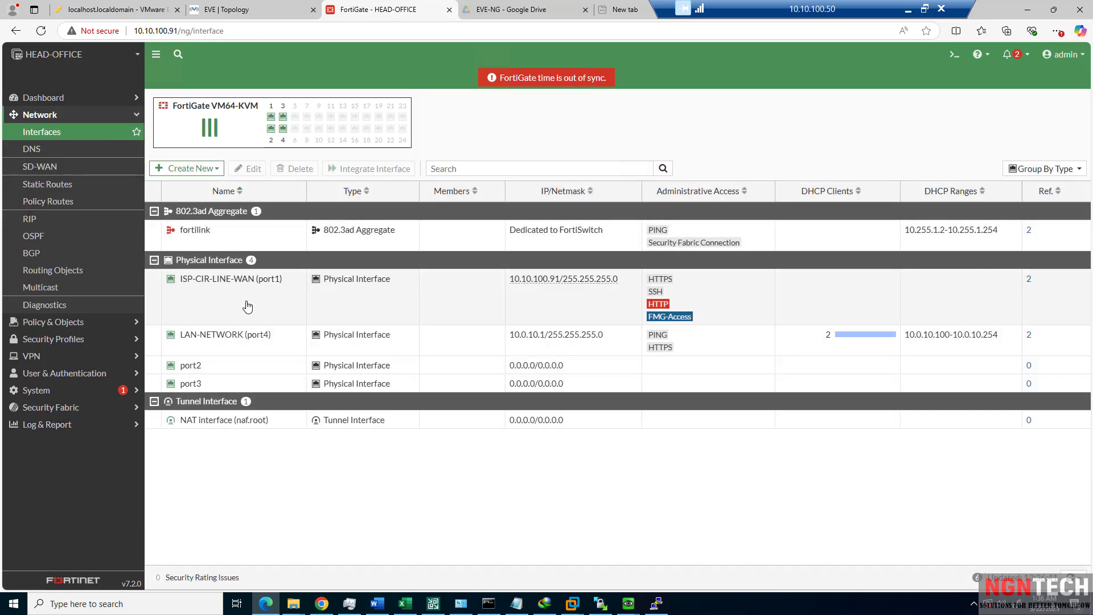
{"action": "double_click", "coordinate": [227, 349]}
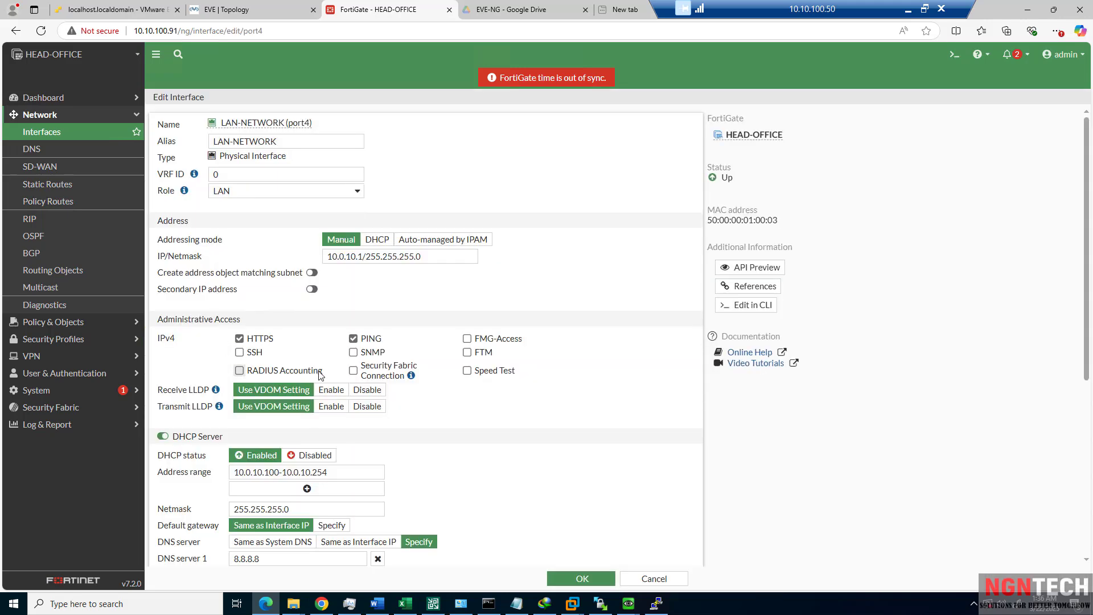
{"action": "scroll", "coordinate": [315, 386], "scroll_direction": "down", "scroll_amount": 3}
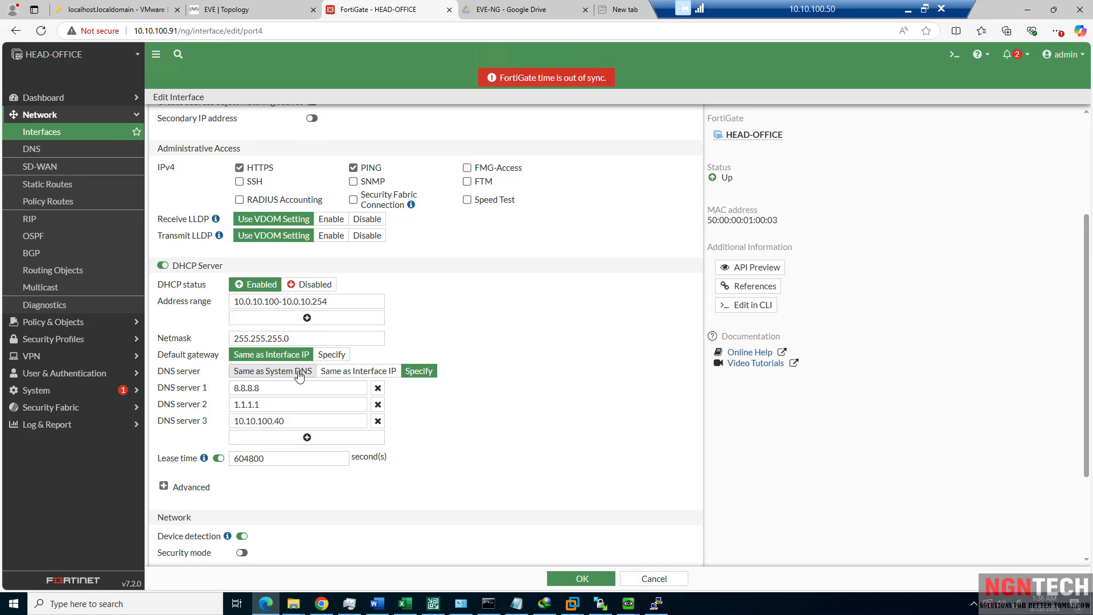
{"action": "scroll", "coordinate": [386, 478], "scroll_direction": "down", "scroll_amount": 2}
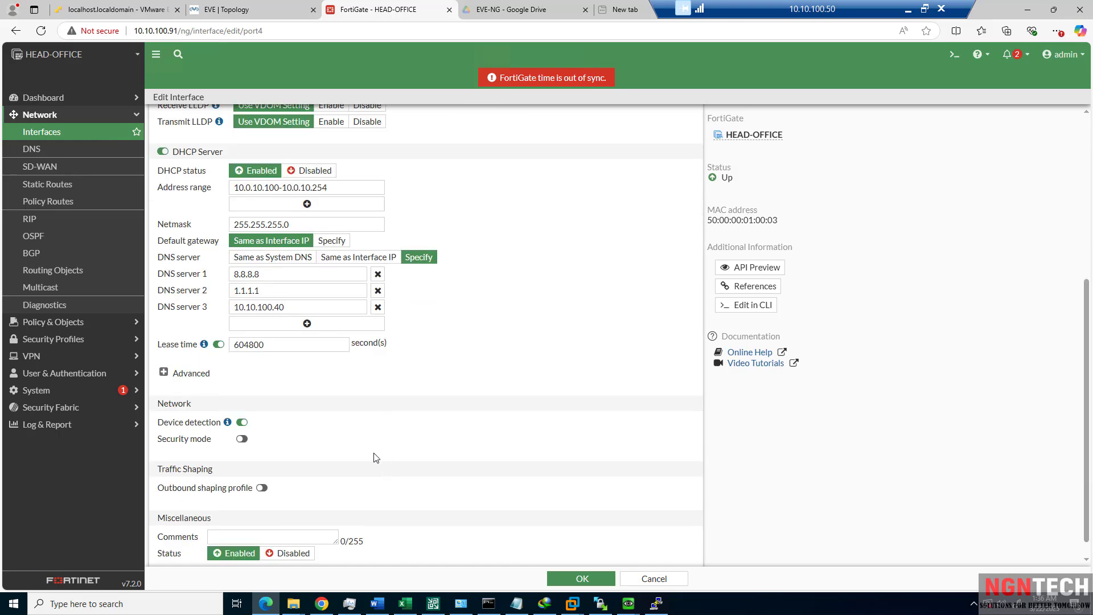
{"action": "scroll", "coordinate": [336, 456], "scroll_direction": "up", "scroll_amount": 1}
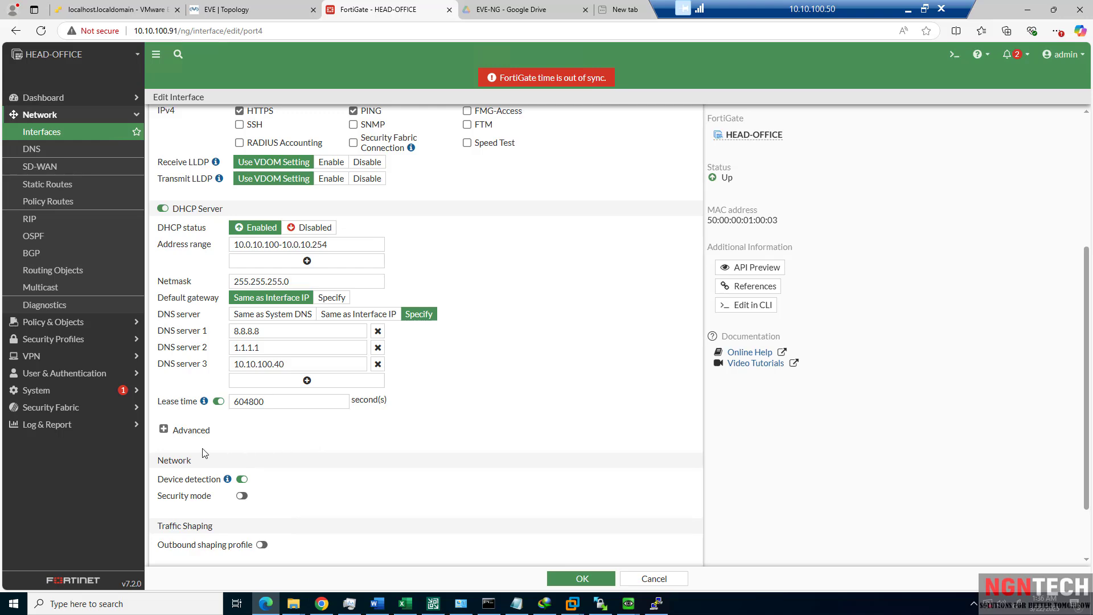
{"action": "left_click", "coordinate": [163, 430]}
{"action": "scroll", "coordinate": [170, 439], "scroll_direction": "down", "scroll_amount": 1}
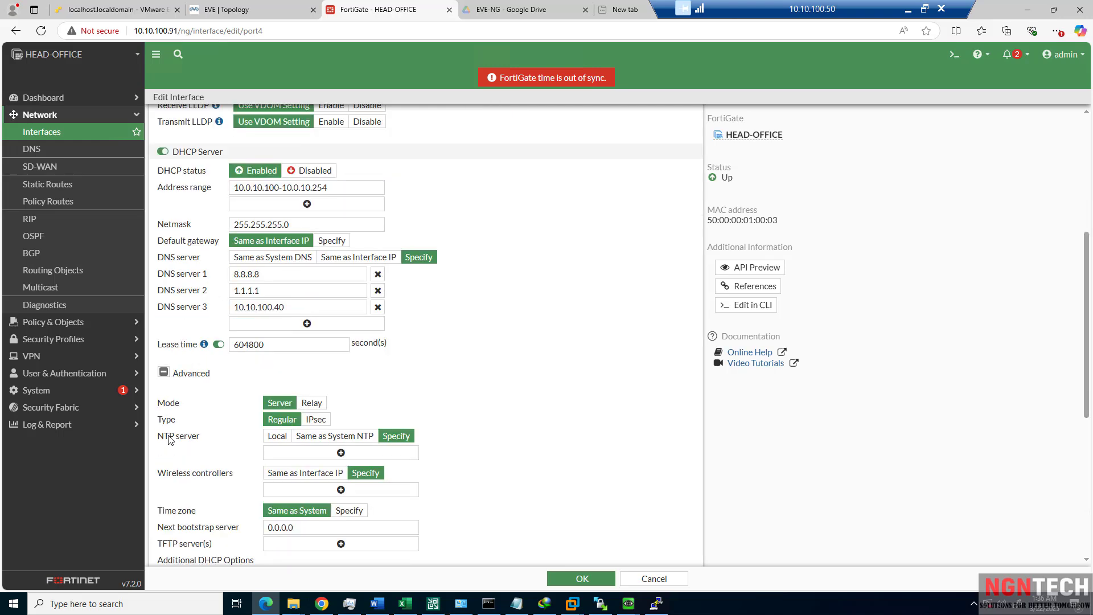
{"action": "scroll", "coordinate": [220, 474], "scroll_direction": "down", "scroll_amount": 2}
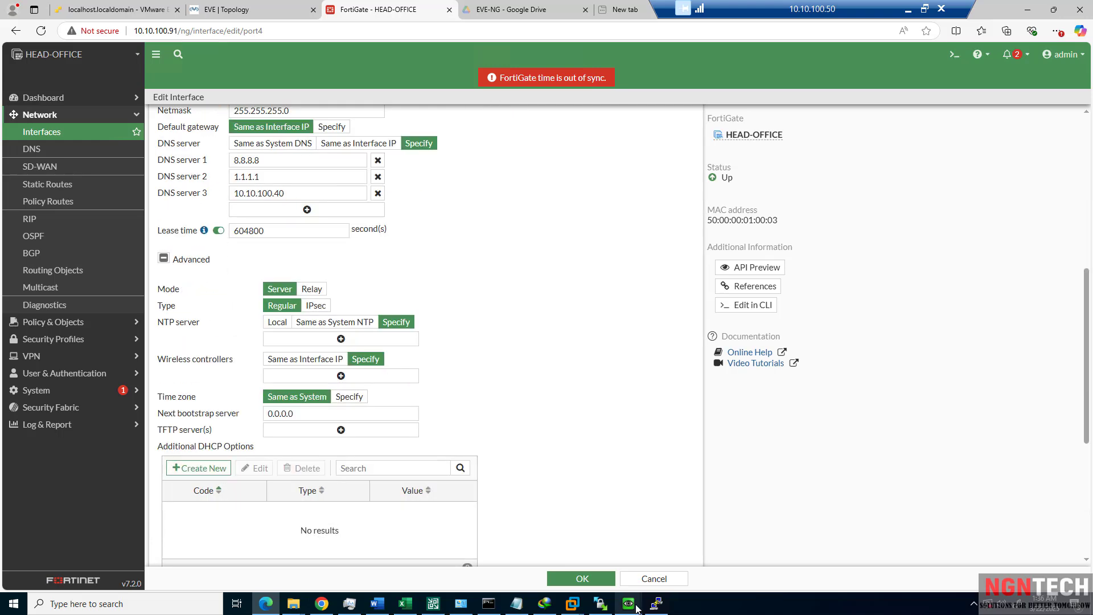
{"action": "left_click", "coordinate": [612, 605]}
Stop the running ping to 10.0.10.101 on the Linux host's console.
{"action": "mouse_move", "coordinate": [630, 603]}
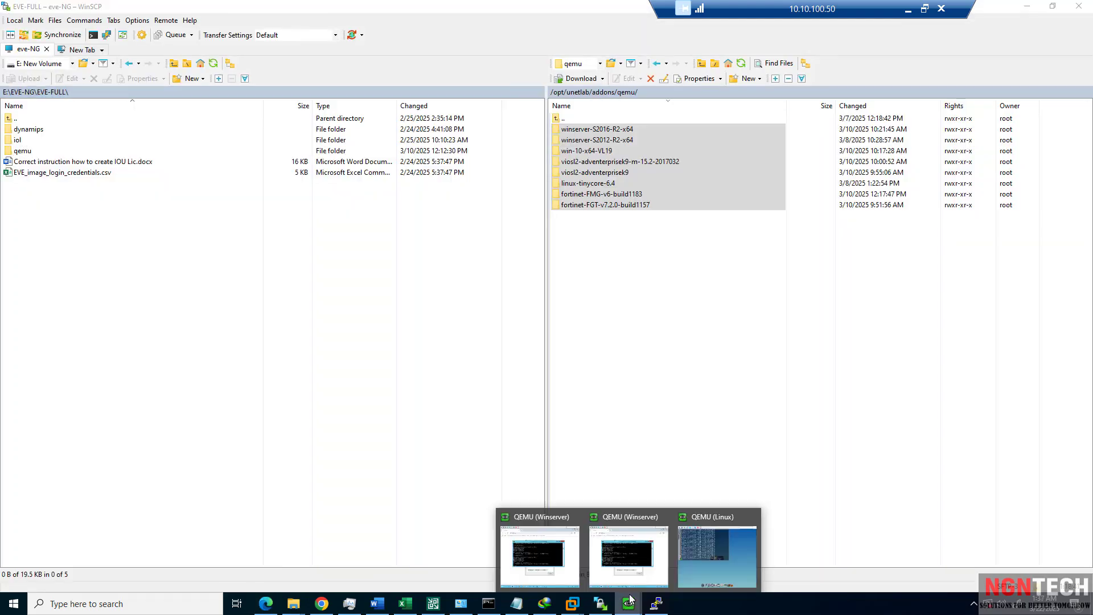
{"action": "left_click", "coordinate": [636, 567]}
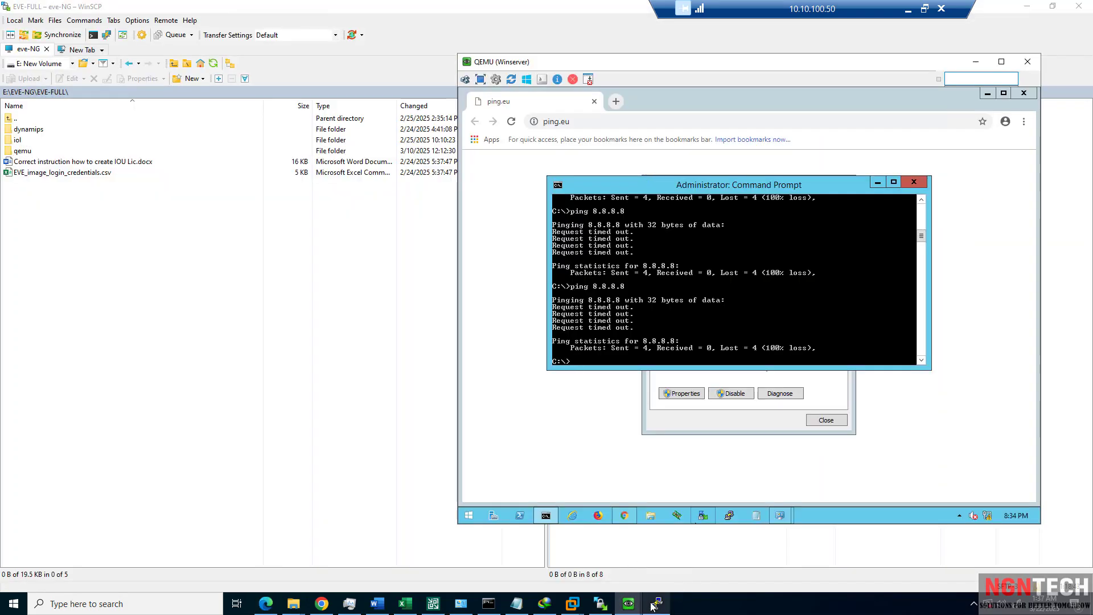
{"action": "left_click", "coordinate": [699, 545]}
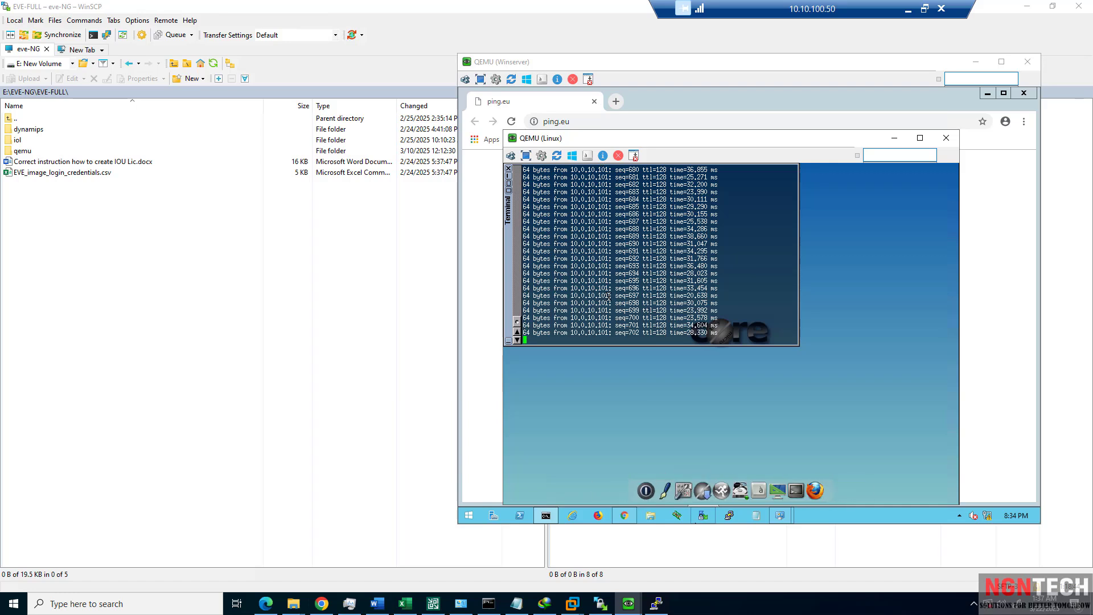
{"action": "key", "text": "ctrl+c"}
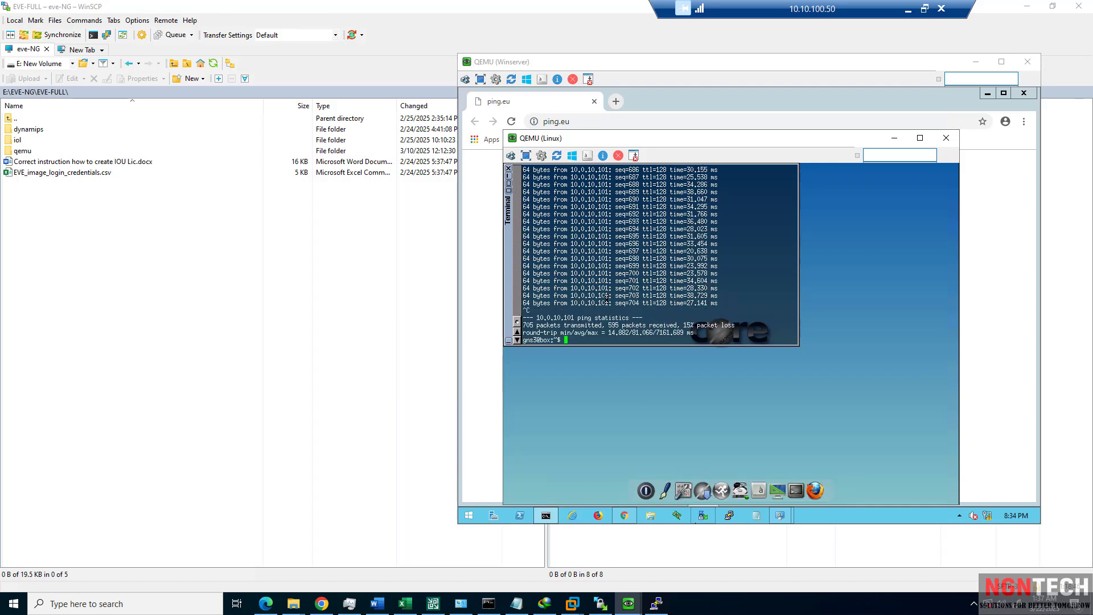
{"action": "key", "text": "Return"}
{"action": "key", "text": "Return"}
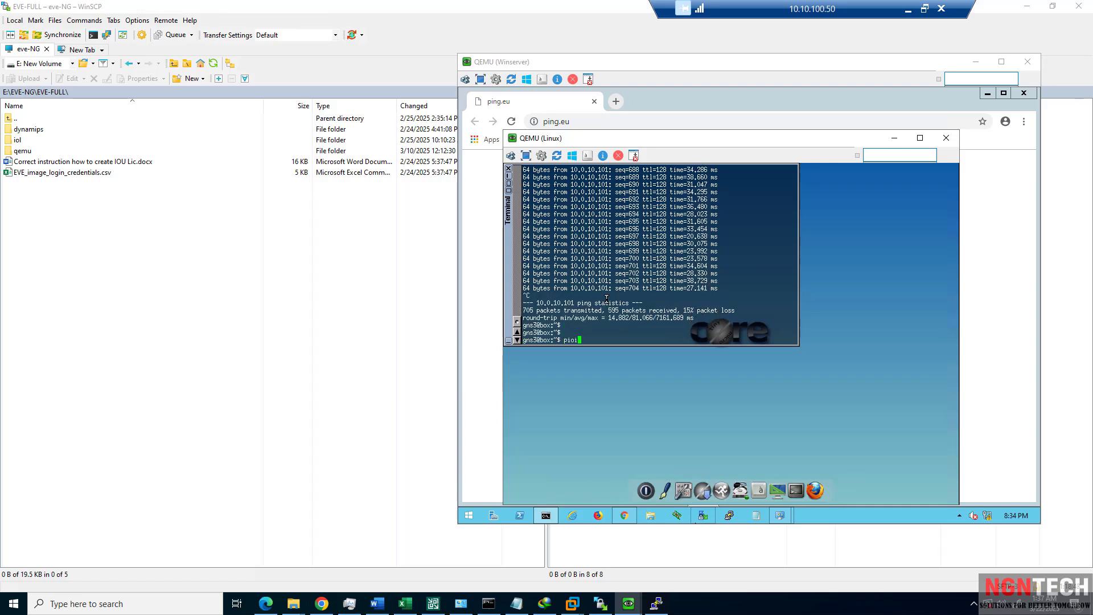
Ping 4.2.2.2 from the Linux host (no replies), then minimize the QEMU and WinSCP windows.
{"action": "type", "text": "pioi"}
{"action": "key", "text": "BackSpace"}
{"action": "key", "text": "BackSpace"}
{"action": "key", "text": "Return"}
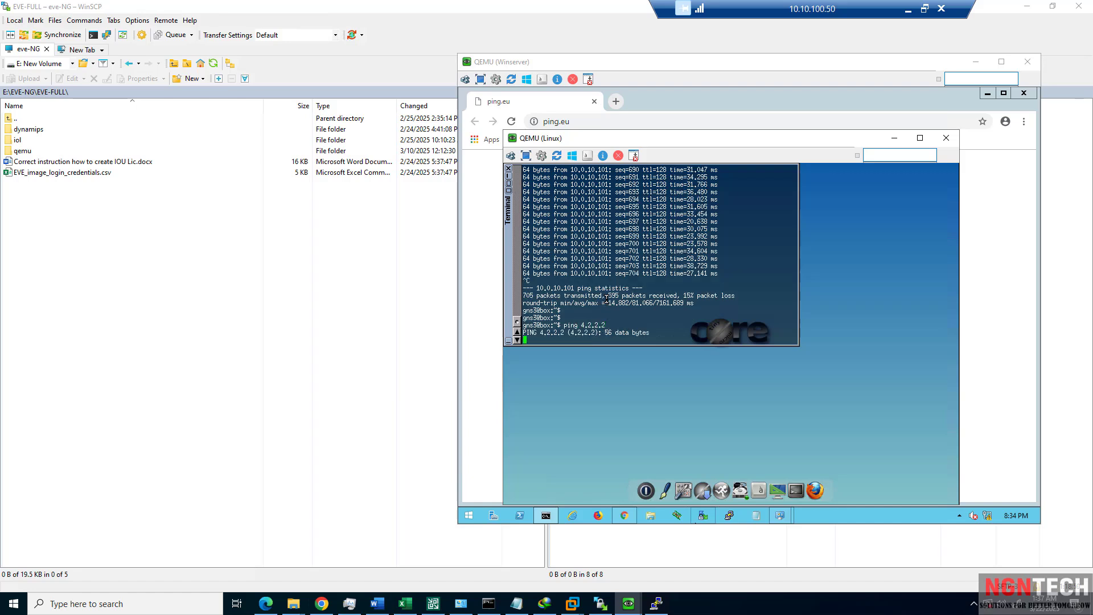
{"action": "key", "text": "ctrl+c"}
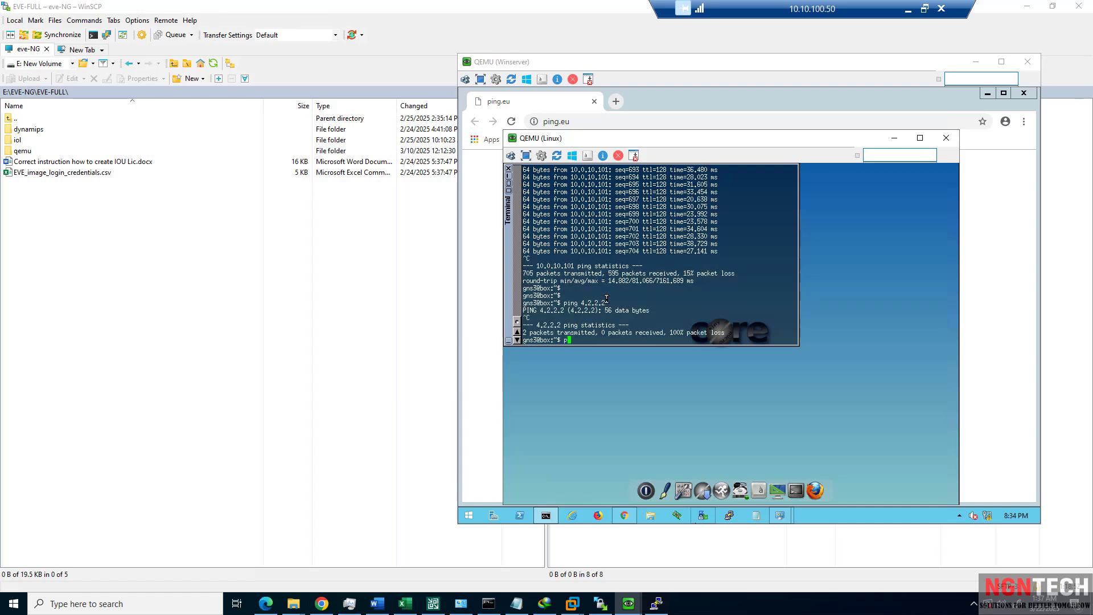
{"action": "type", "text": "ping 4.2.2.2"}
{"action": "key", "text": "Return"}
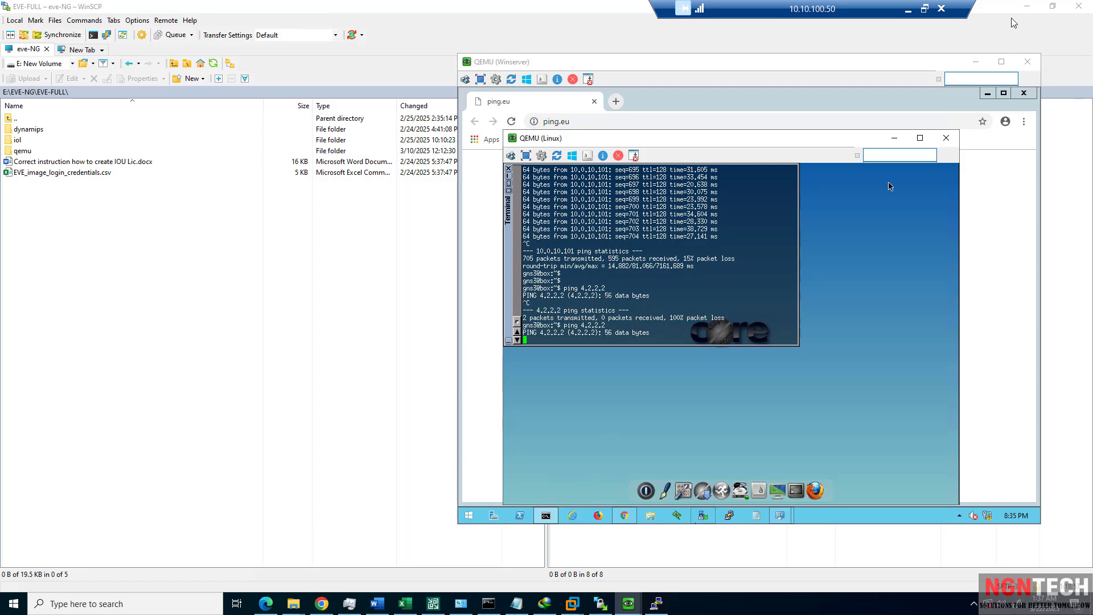
{"action": "left_click", "coordinate": [976, 62]}
{"action": "left_click", "coordinate": [1027, 7]}
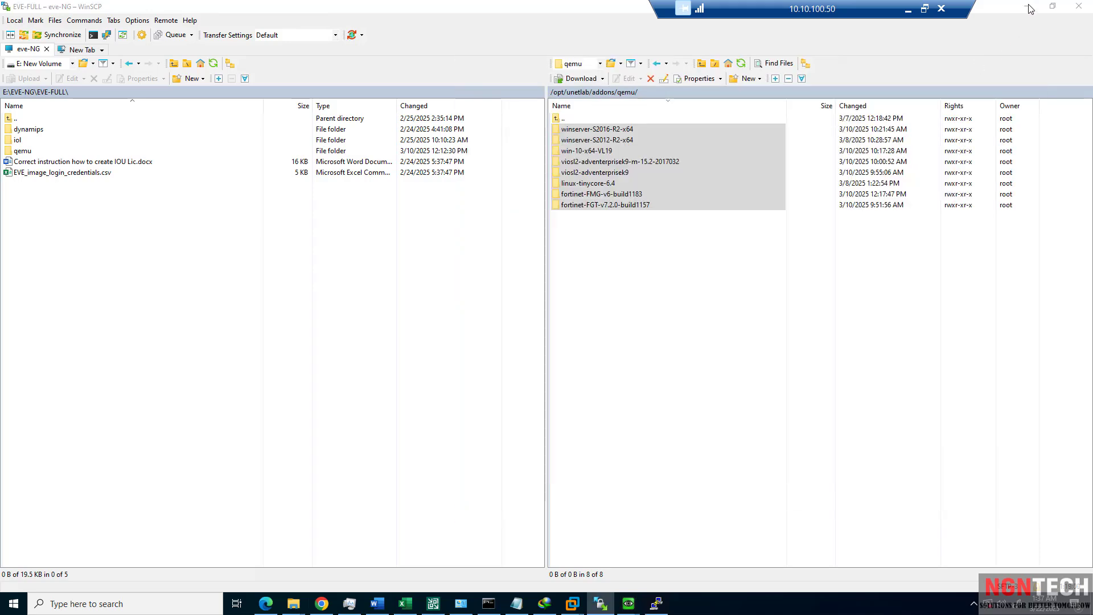
Delete the existing 0.0.0.0/0 default static route.
{"action": "left_click", "coordinate": [390, 282]}
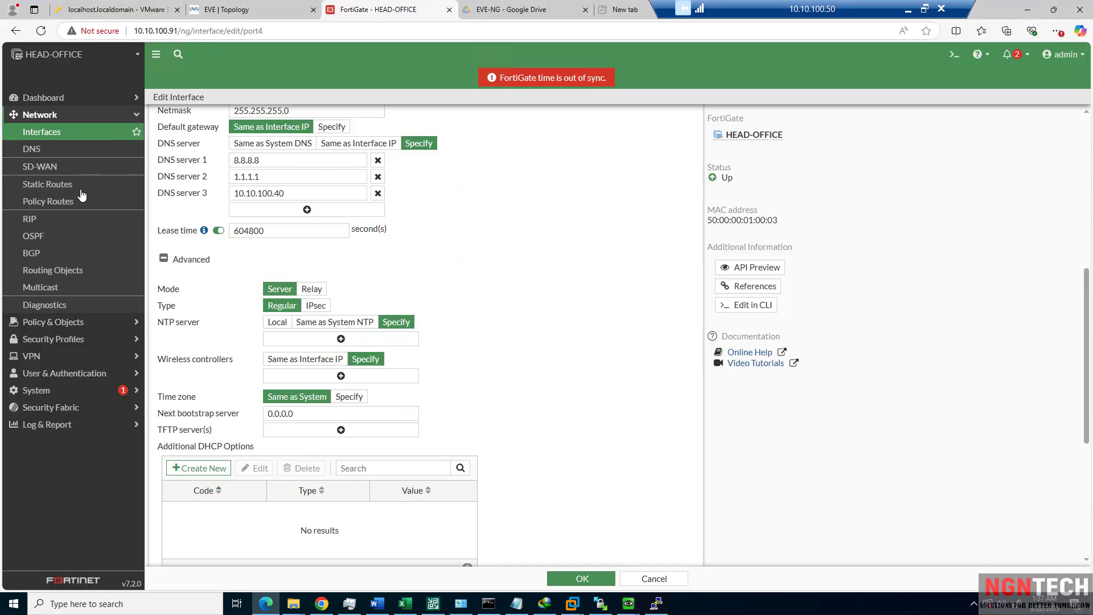
{"action": "left_click", "coordinate": [52, 191]}
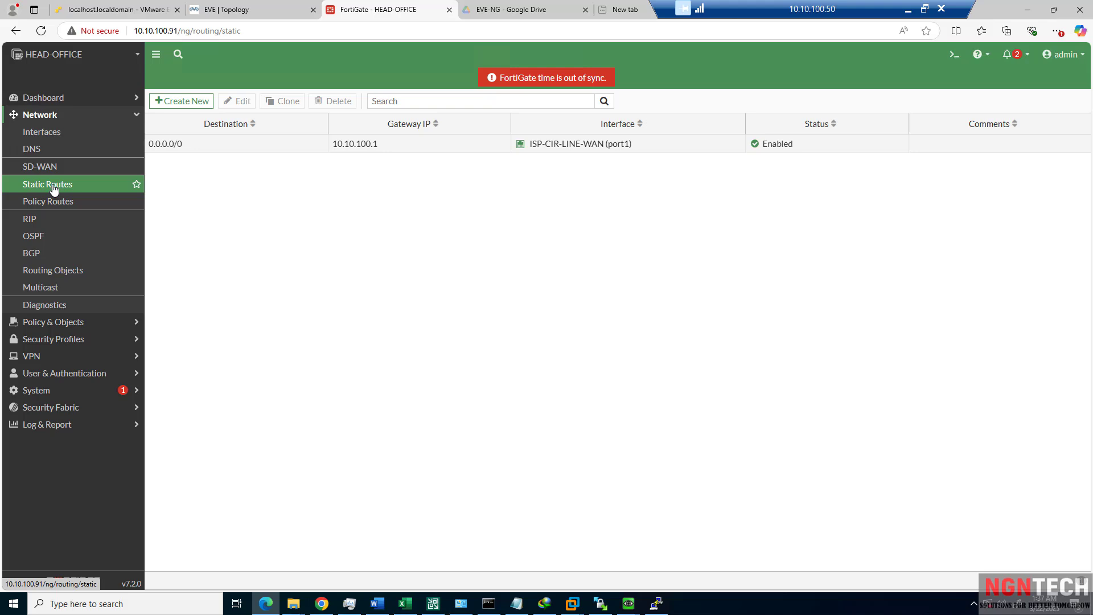
{"action": "left_click", "coordinate": [233, 146]}
{"action": "left_click", "coordinate": [320, 102]}
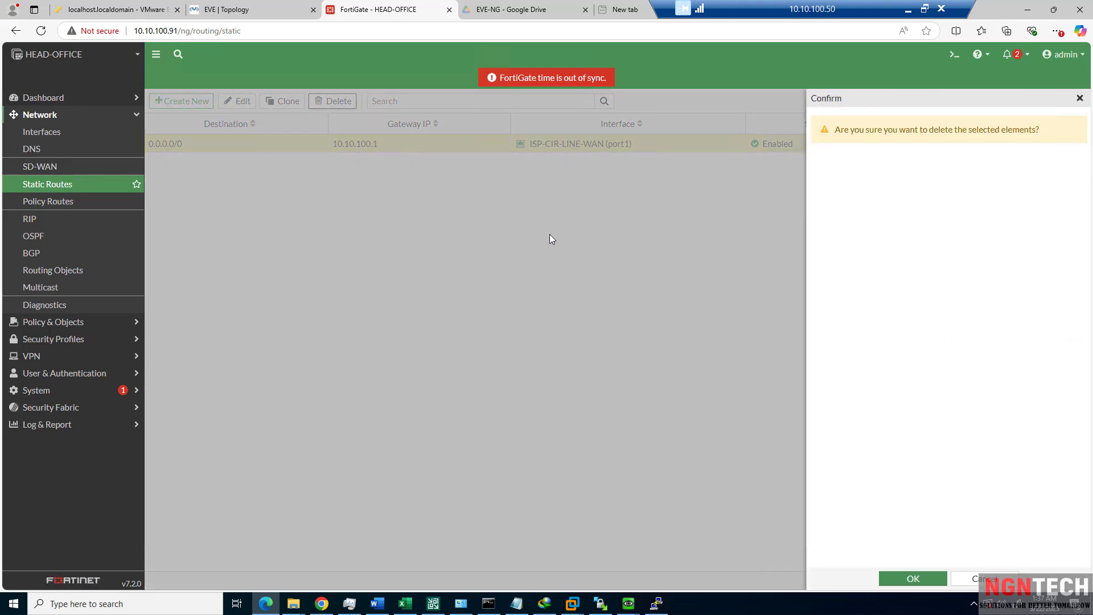
{"action": "left_click", "coordinate": [912, 578]}
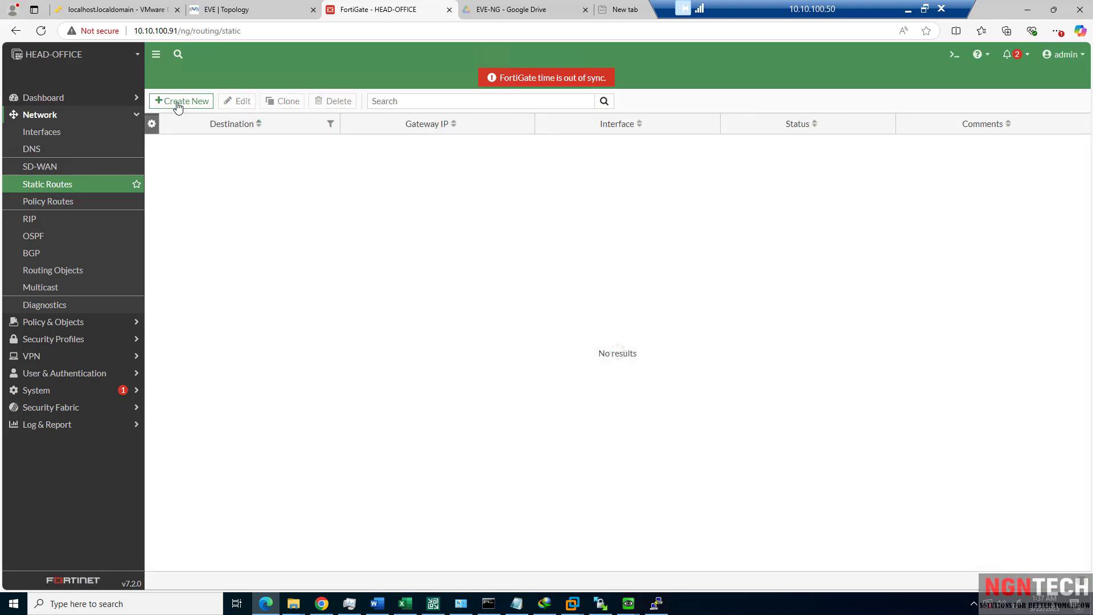
Create a new default route via gateway 10.10.100.1 on ISP-CIR-LINE-WAN (port1).
{"action": "left_click", "coordinate": [177, 105]}
{"action": "left_click", "coordinate": [346, 174]}
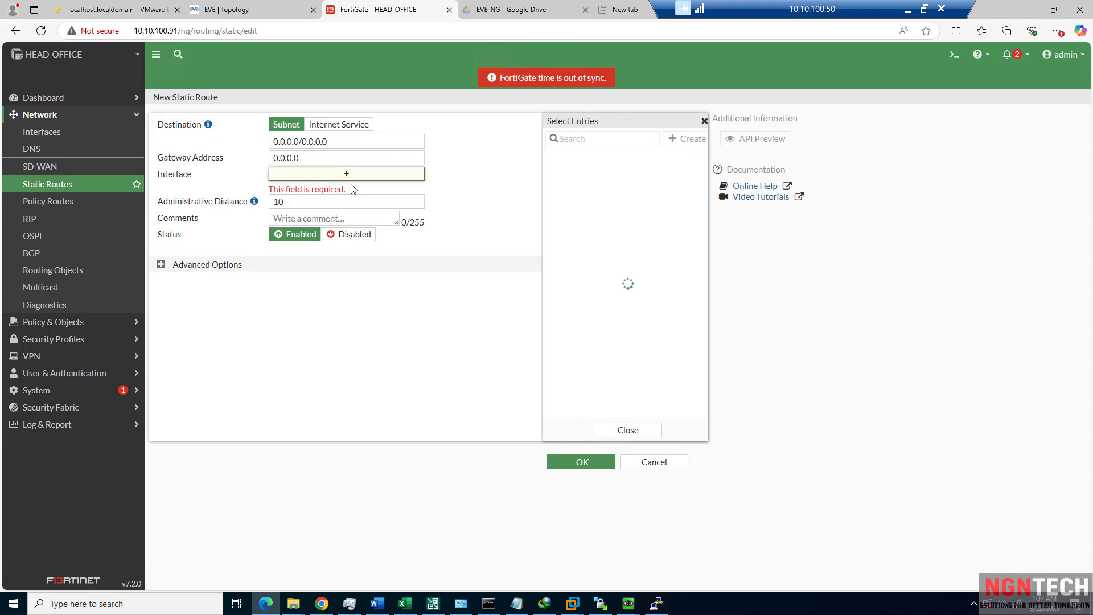
{"action": "left_click", "coordinate": [599, 171]}
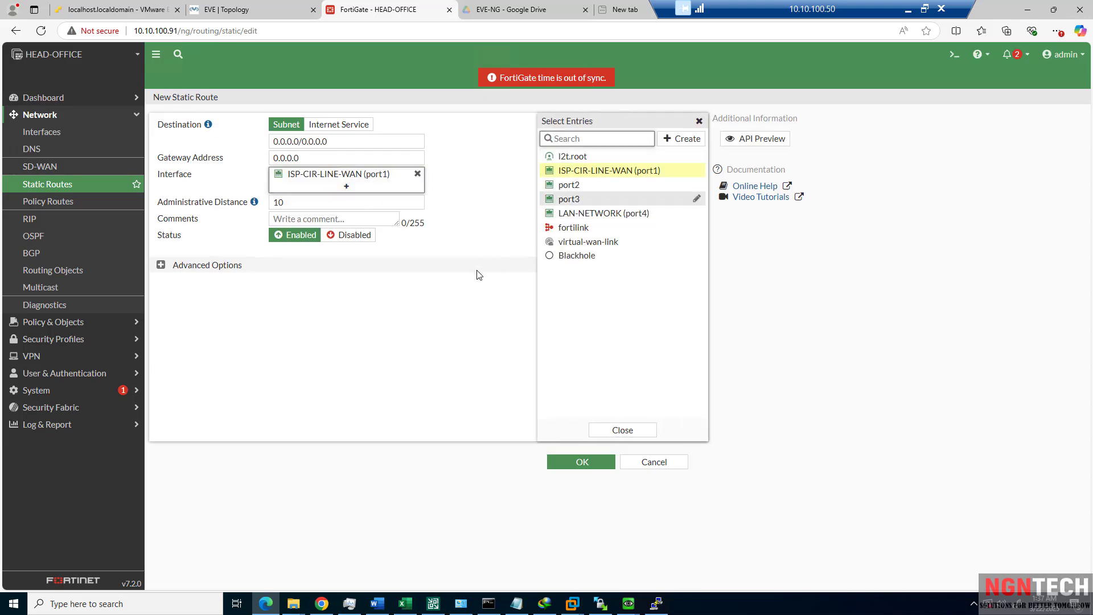
{"action": "left_click", "coordinate": [347, 158]}
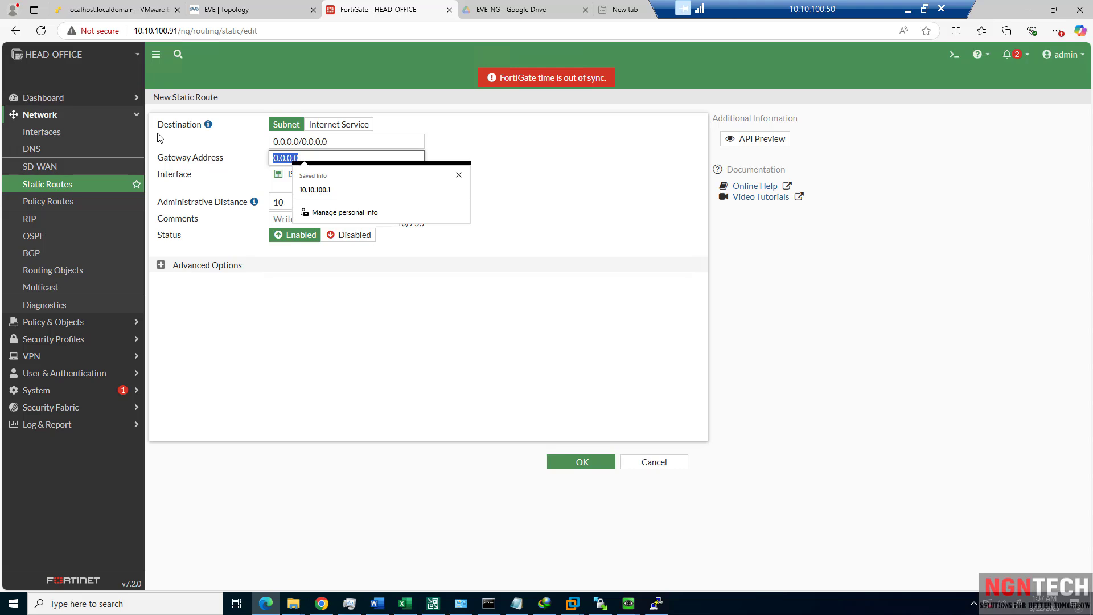
{"action": "type", "text": "10.10.100.1"}
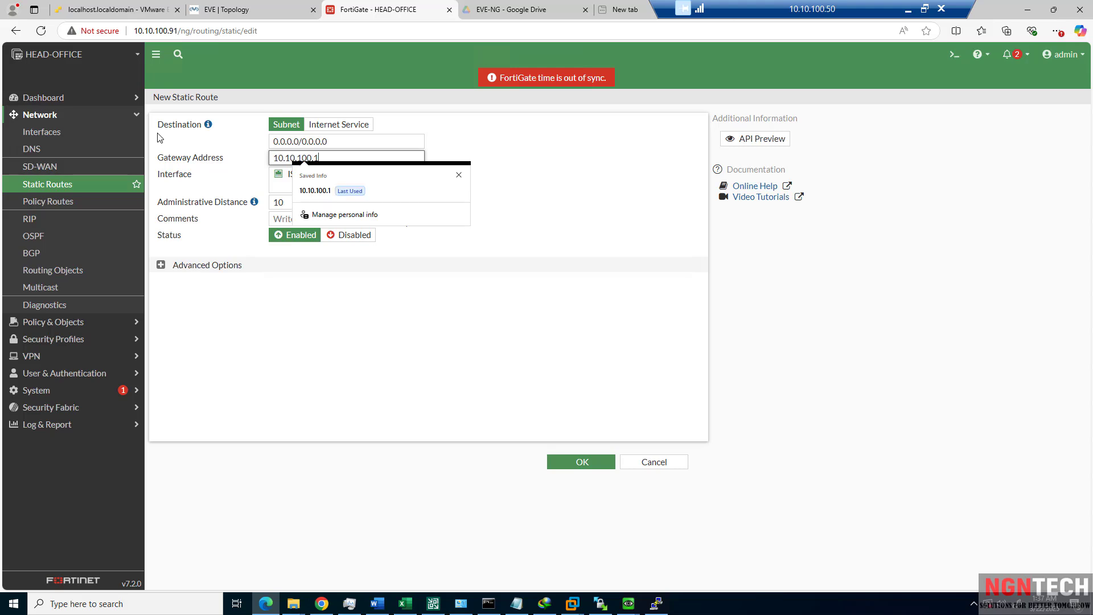
{"action": "left_click", "coordinate": [260, 289]}
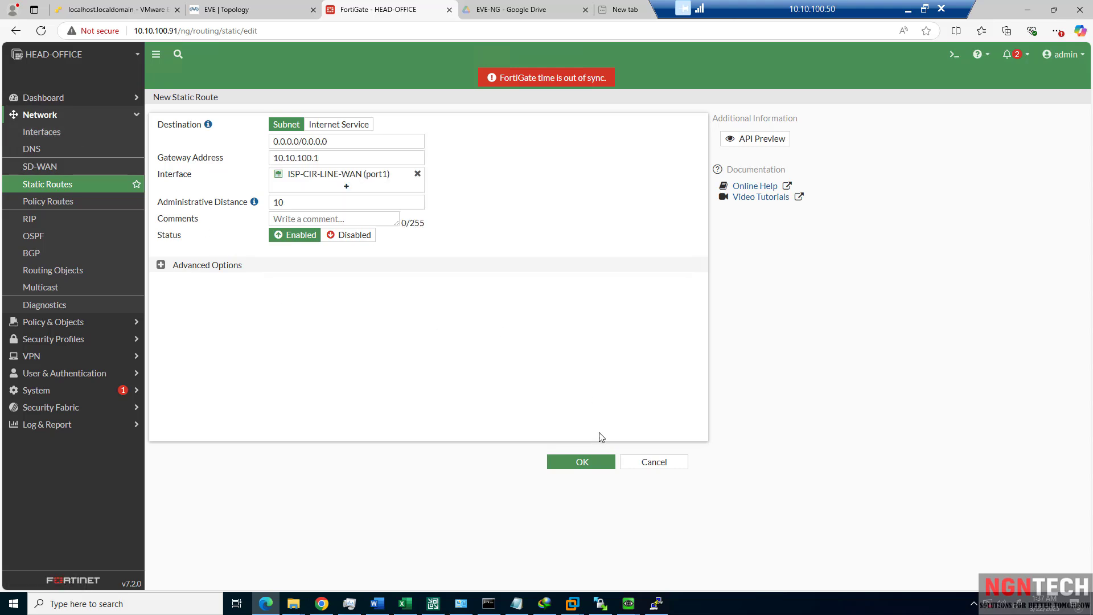
{"action": "left_click", "coordinate": [582, 463]}
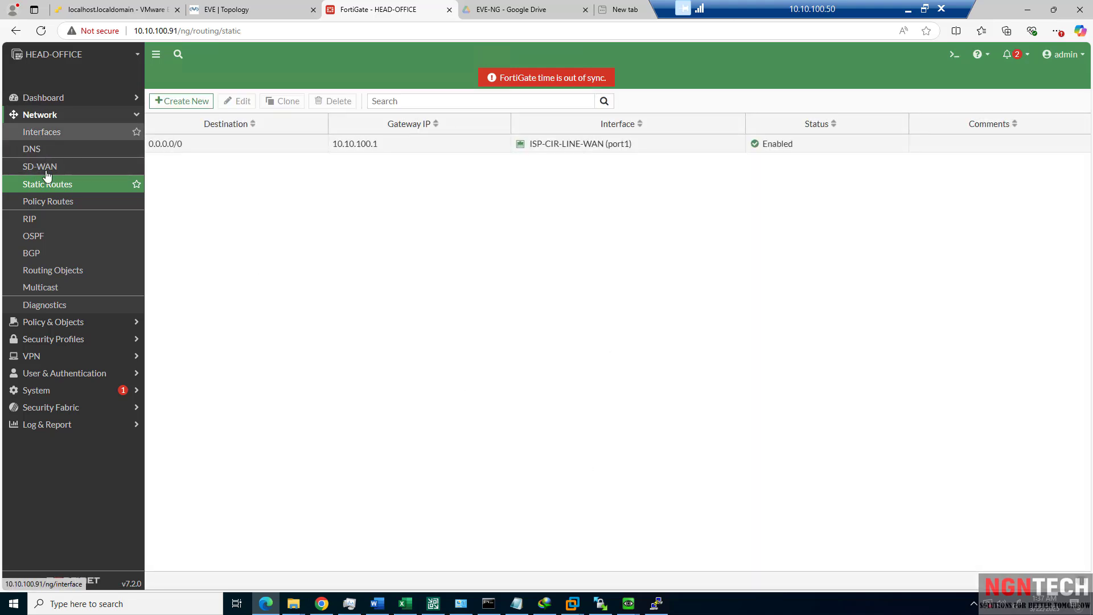
Open NAT-POLCIY (port4 to port1, NAT enabled) for editing from the Firewall Policy list.
{"action": "left_click", "coordinate": [41, 140]}
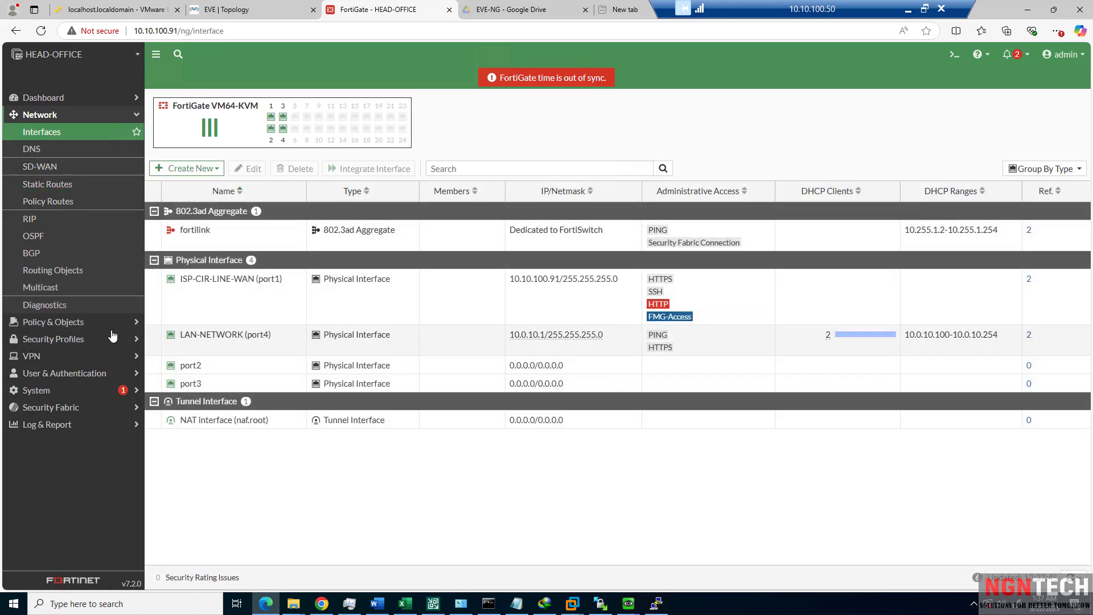
{"action": "left_click", "coordinate": [78, 324]}
{"action": "left_click", "coordinate": [43, 149]}
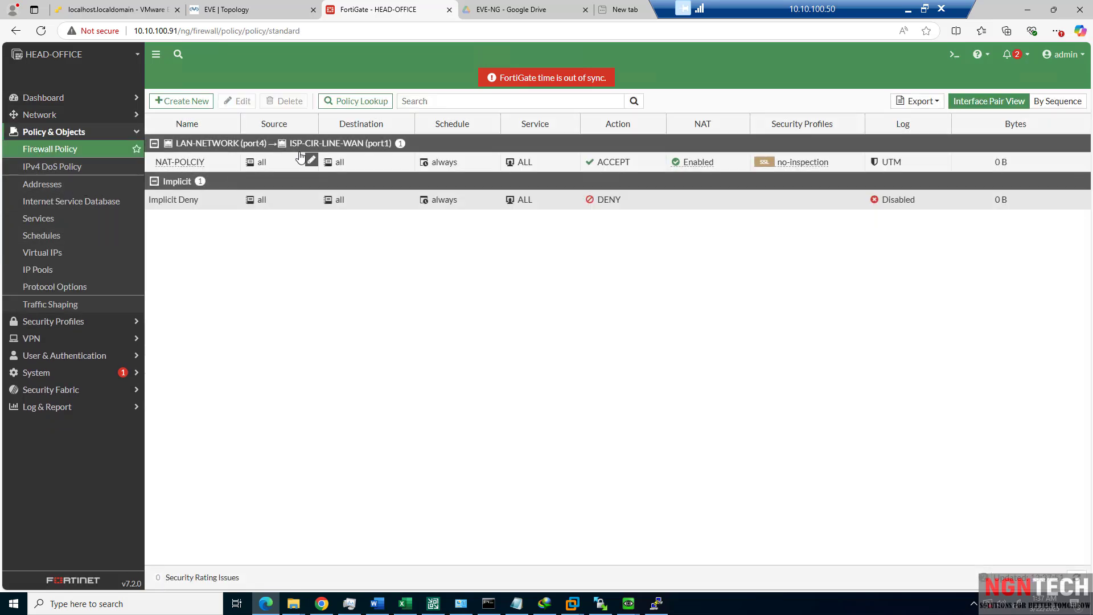
{"action": "left_click", "coordinate": [196, 164]}
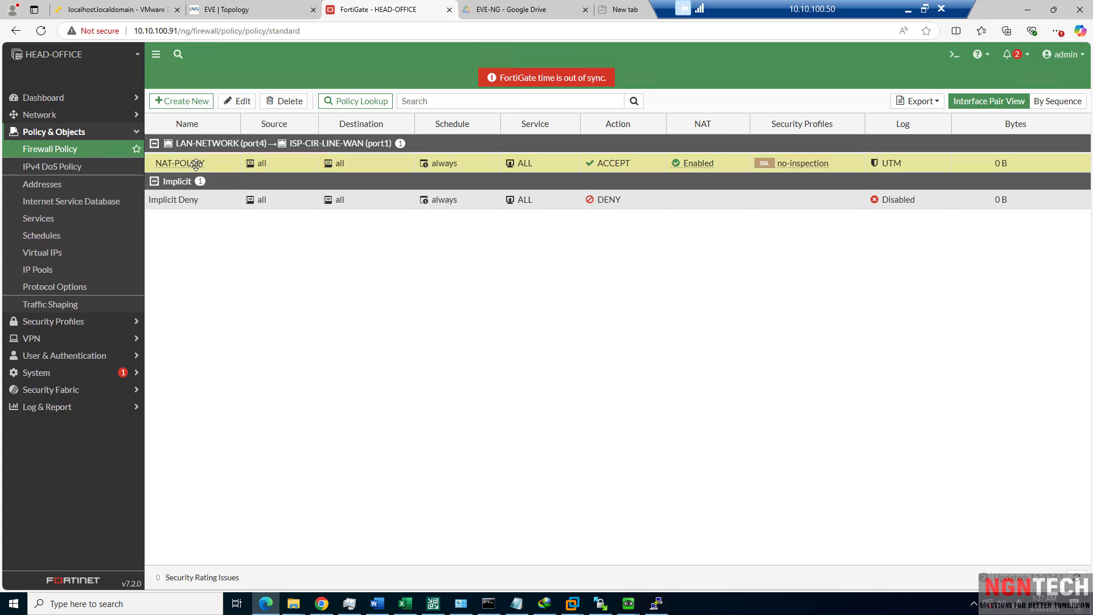
{"action": "left_click", "coordinate": [243, 102]}
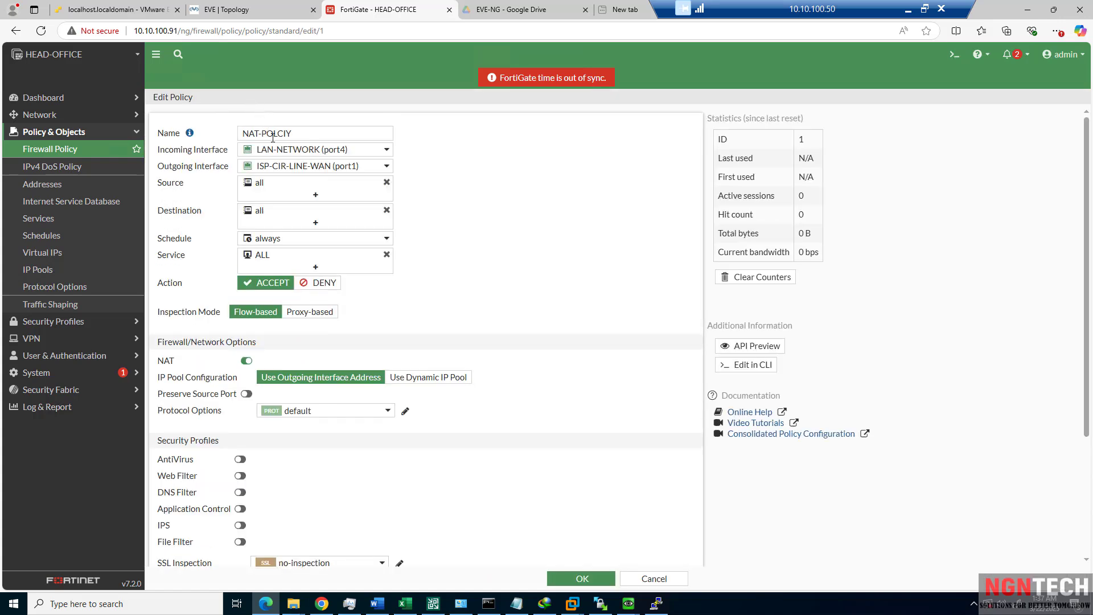
{"action": "mouse_move", "coordinate": [286, 155]}
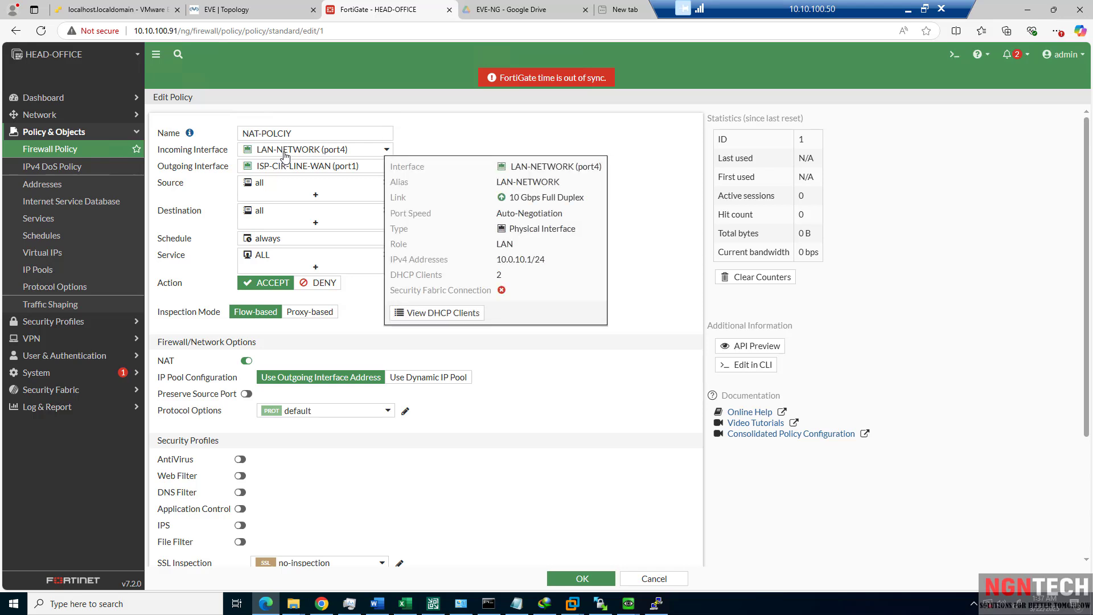
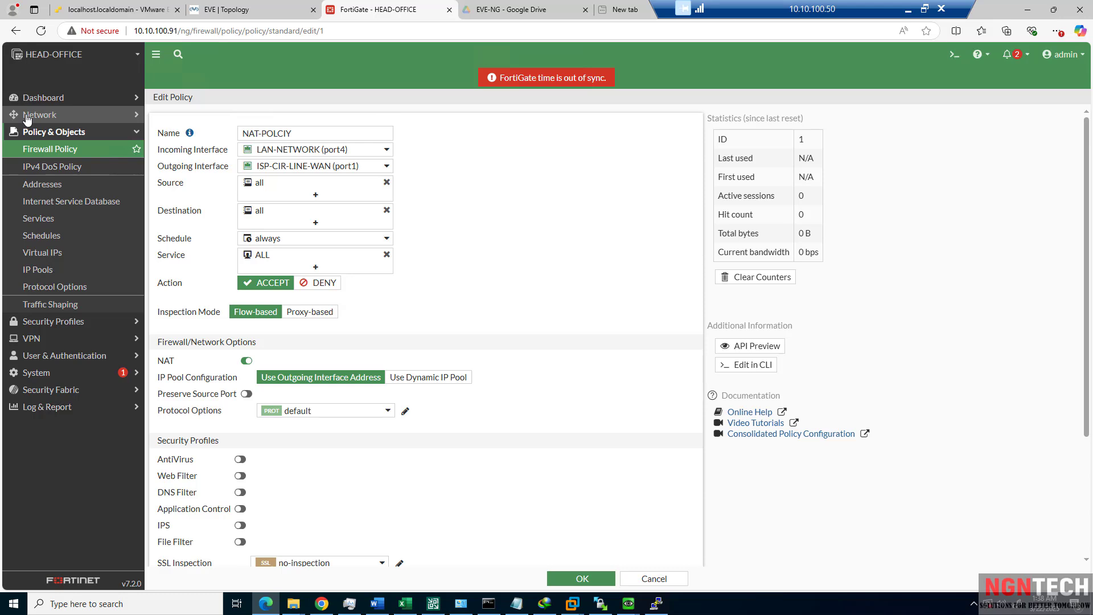
Set NAT-POLCIY's incoming interface to port1 (ISP-CIR-LINE-WAN) and outgoing to port4 (LAN-NETWORK), then save.
{"action": "left_click", "coordinate": [269, 152]}
{"action": "left_click", "coordinate": [280, 195]}
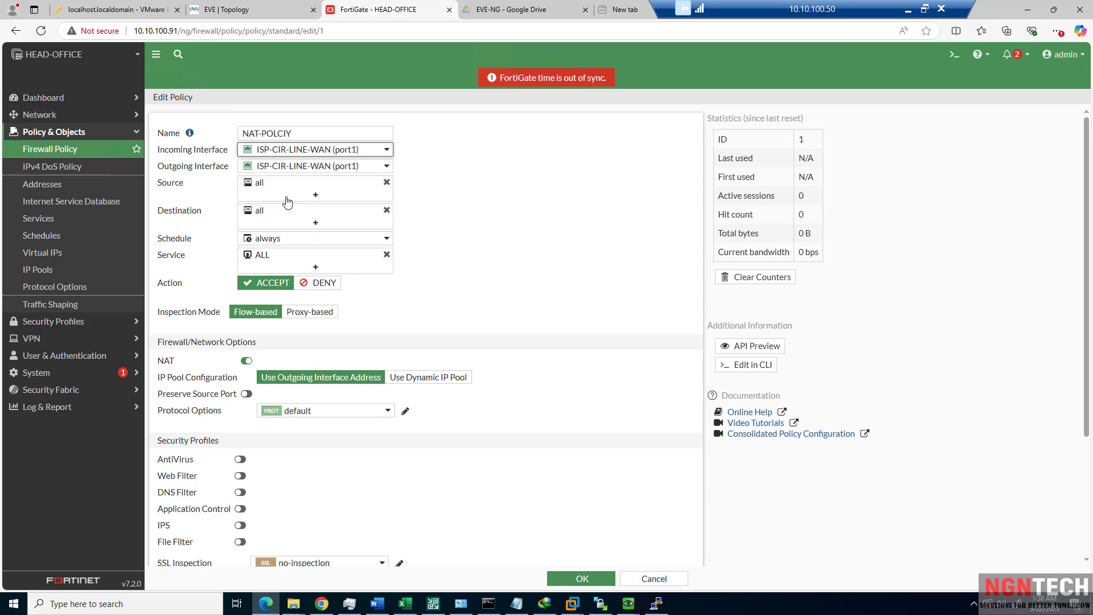
{"action": "left_click", "coordinate": [362, 166]}
{"action": "left_click", "coordinate": [296, 254]}
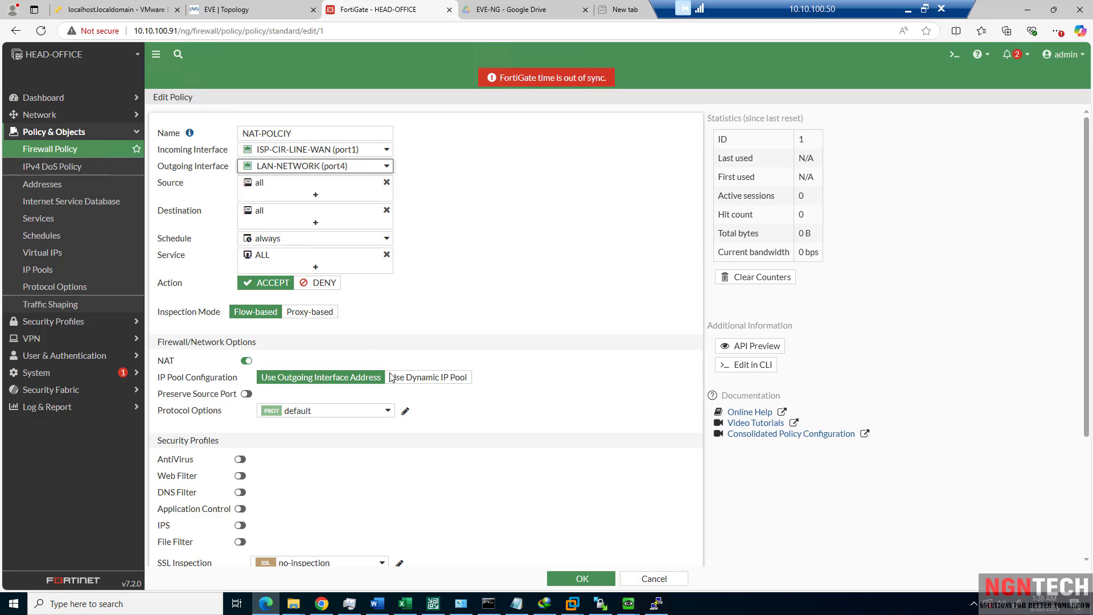
{"action": "left_click", "coordinate": [581, 579]}
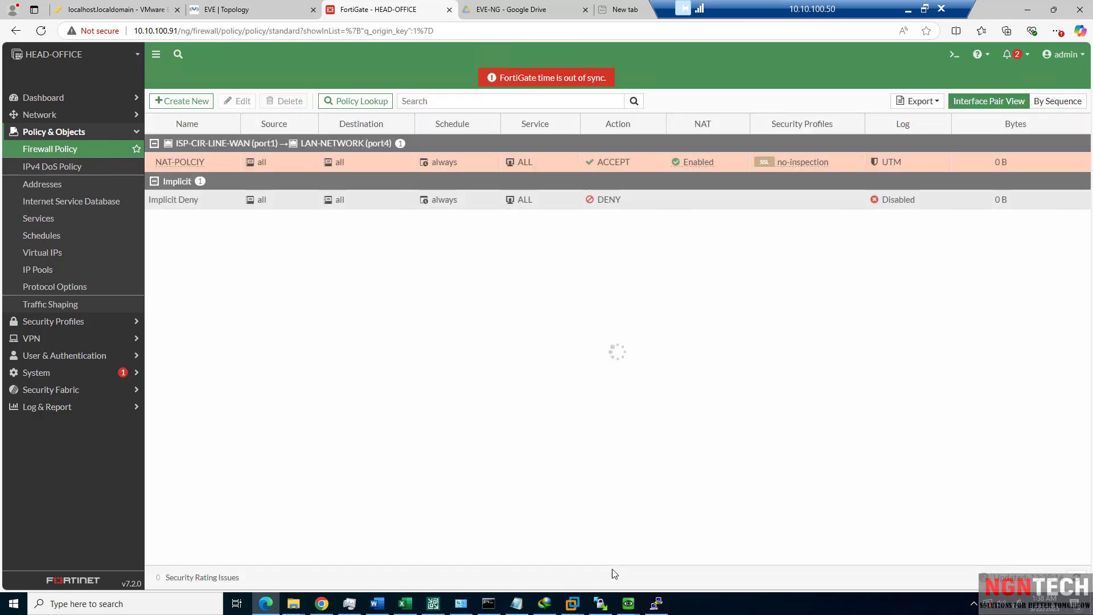
Rerun ping 8.8.8.8 in the Winserver Command Prompt.
{"action": "mouse_move", "coordinate": [628, 605]}
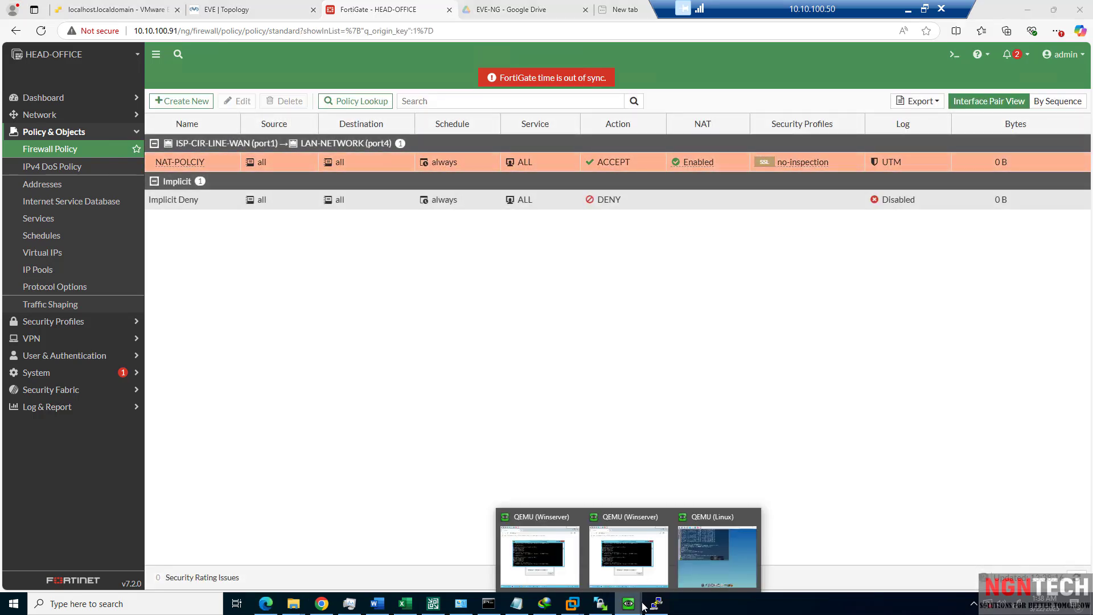
{"action": "left_click", "coordinate": [687, 523]}
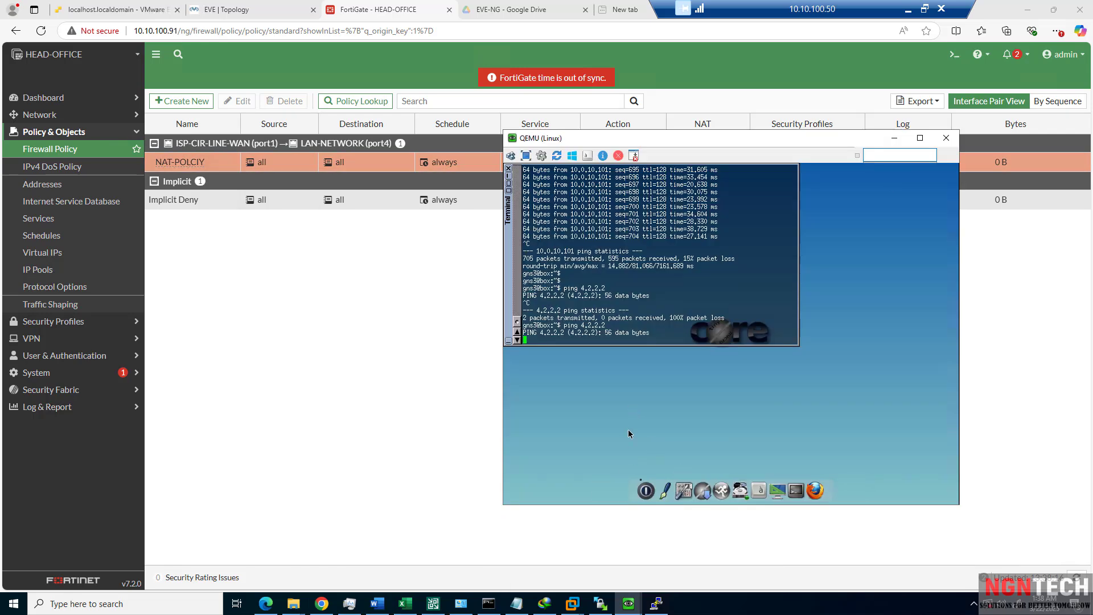
{"action": "mouse_move", "coordinate": [655, 602]}
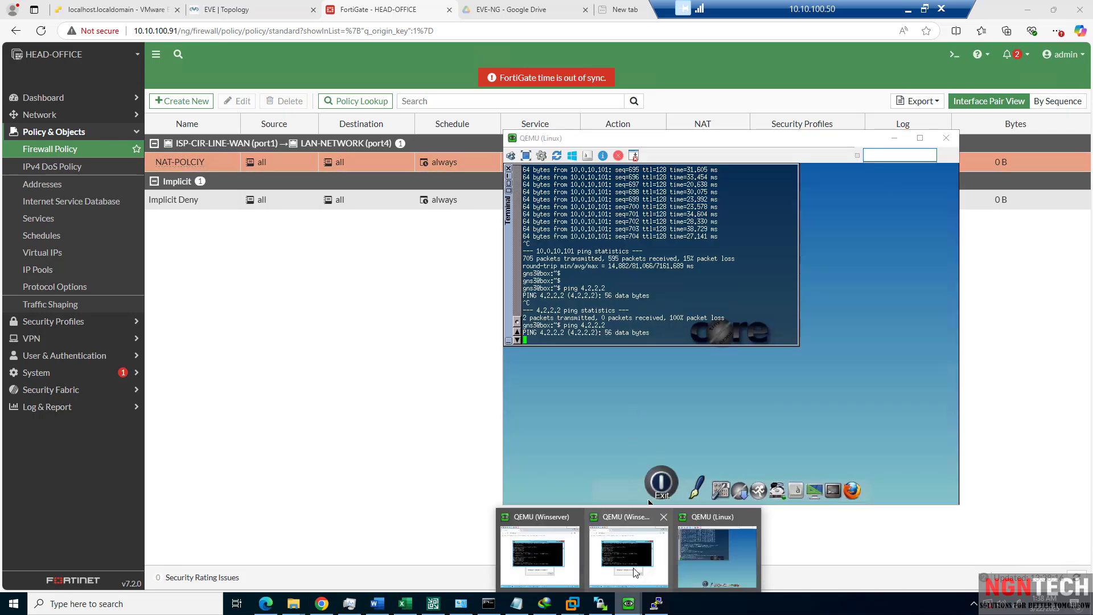
{"action": "left_click", "coordinate": [635, 569]}
{"action": "type", "text": "ping 8.8.8.8"}
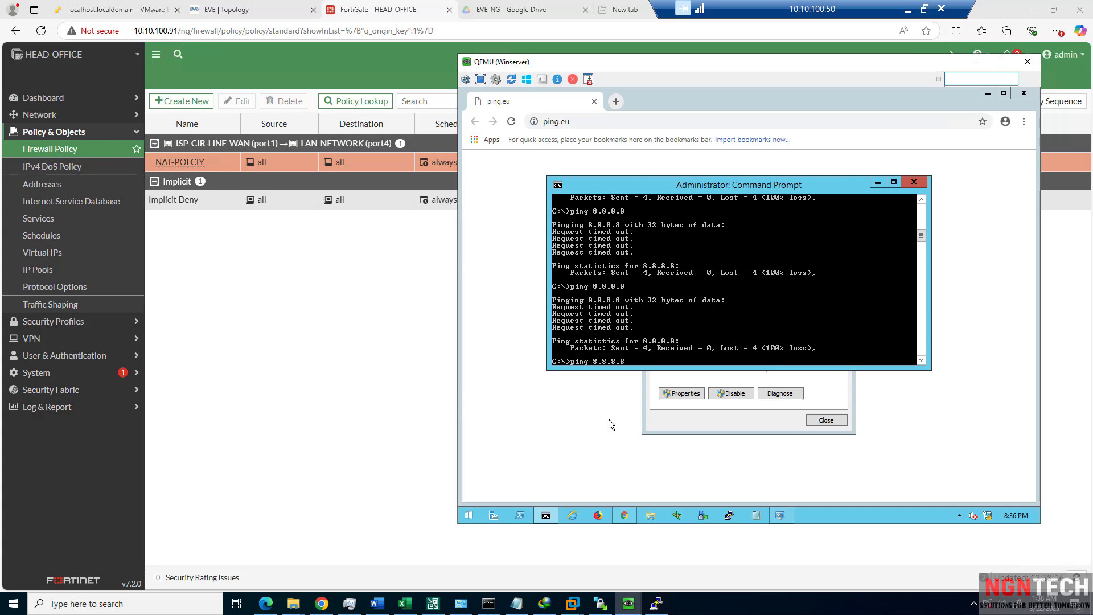
{"action": "key", "text": "Return"}
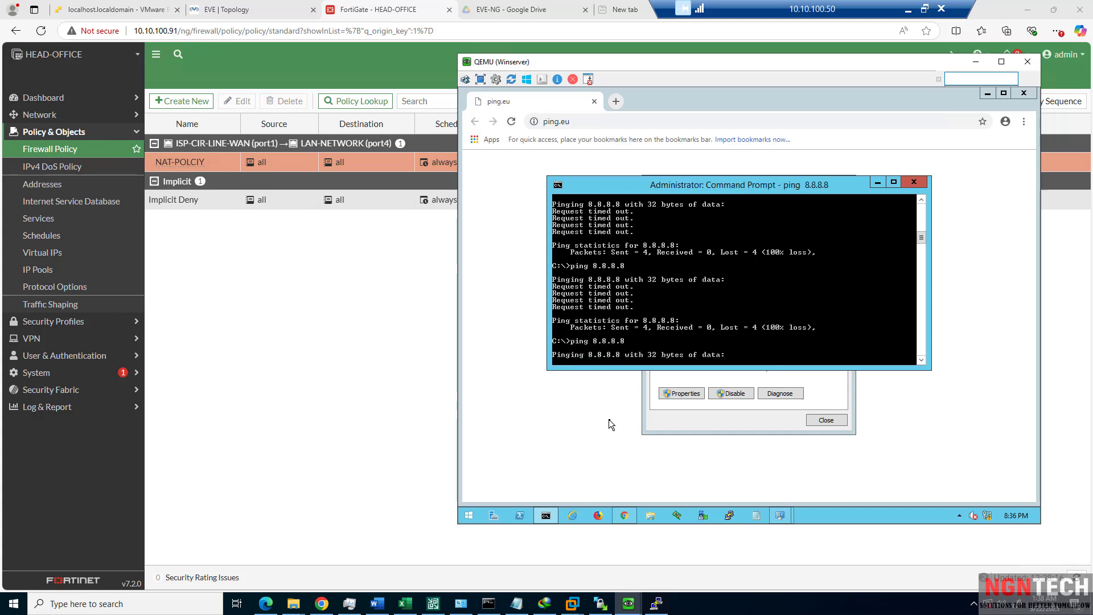
Check the Ethernet adapter details showing 10.0.10.101 with gateway 10.0.10.1.
{"action": "left_click", "coordinate": [698, 421]}
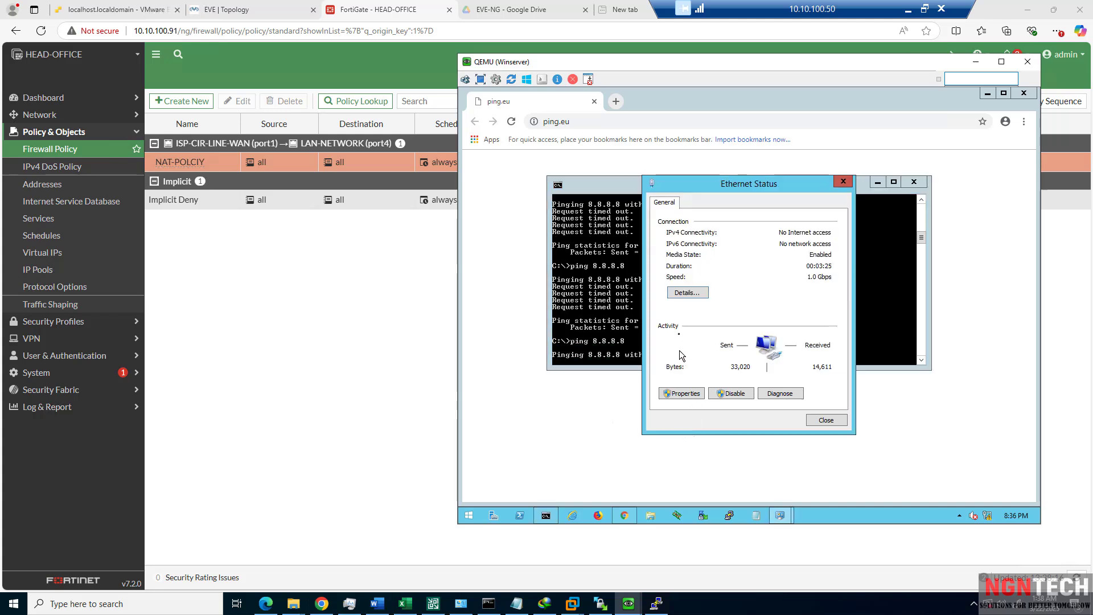
{"action": "left_click", "coordinate": [685, 294]}
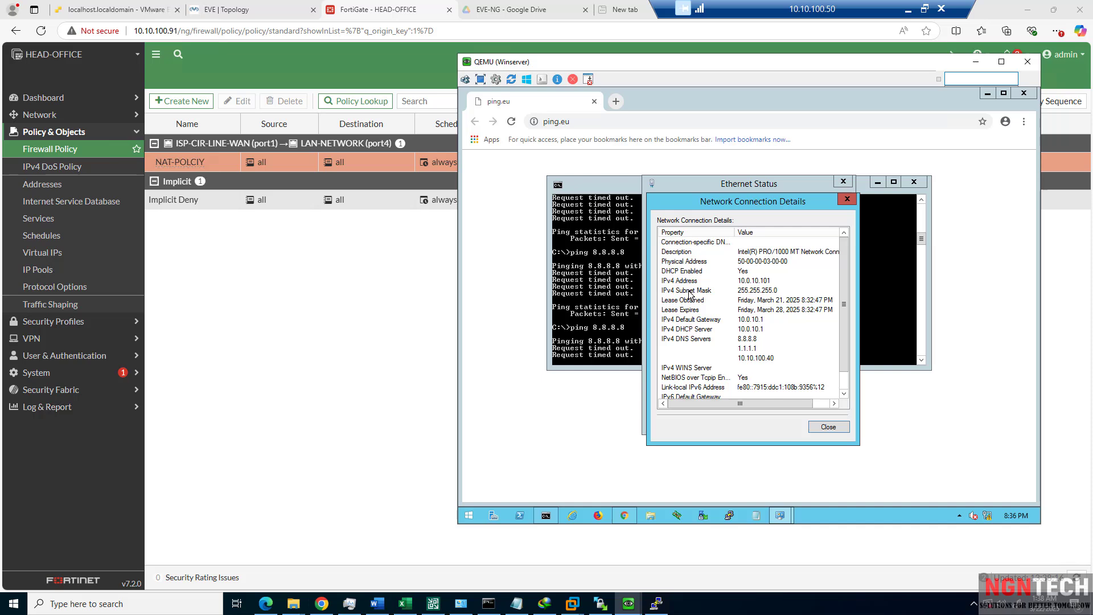
{"action": "left_click", "coordinate": [609, 317]}
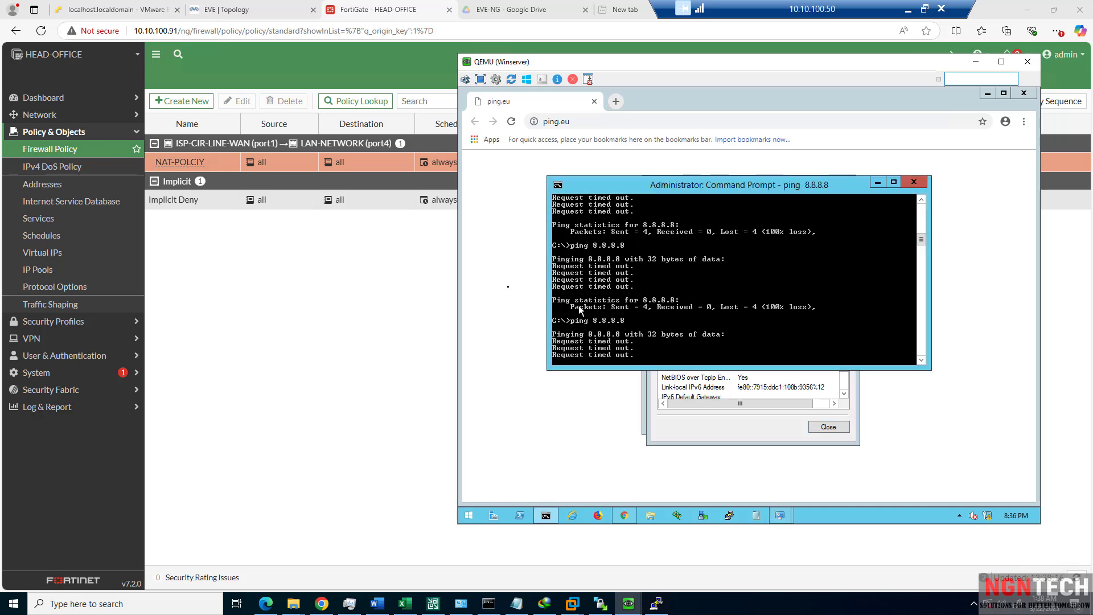
Bounce LAN-NETWORK (port4) by disabling and re-enabling it from Network > Interfaces.
{"action": "left_click", "coordinate": [32, 120]}
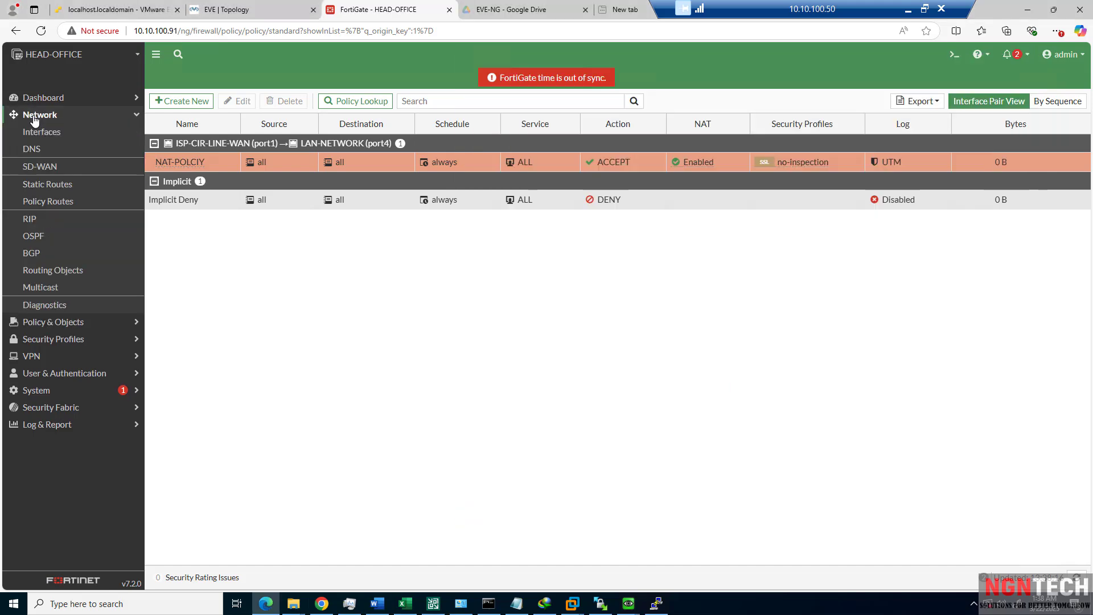
{"action": "left_click", "coordinate": [73, 132]}
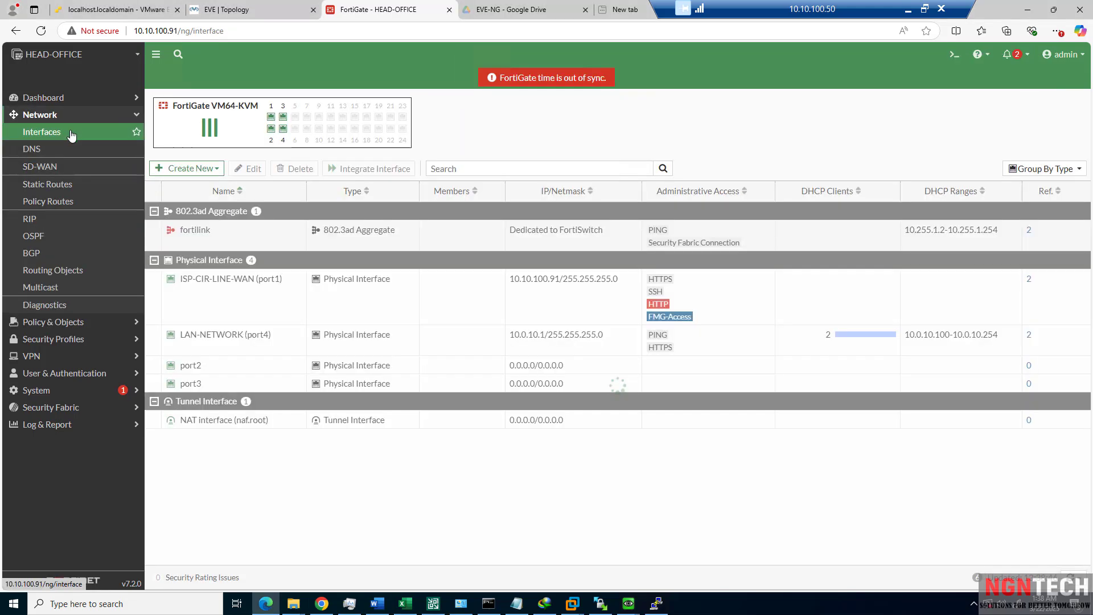
{"action": "right_click", "coordinate": [207, 332]}
{"action": "mouse_move", "coordinate": [253, 348]}
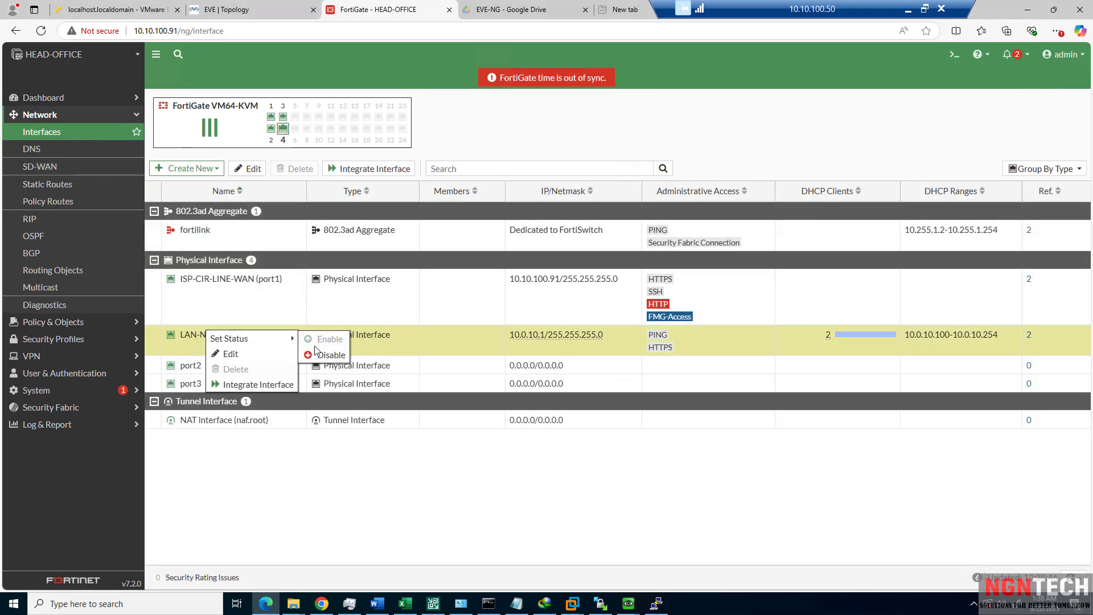
{"action": "left_click", "coordinate": [325, 355]}
{"action": "right_click", "coordinate": [255, 338]}
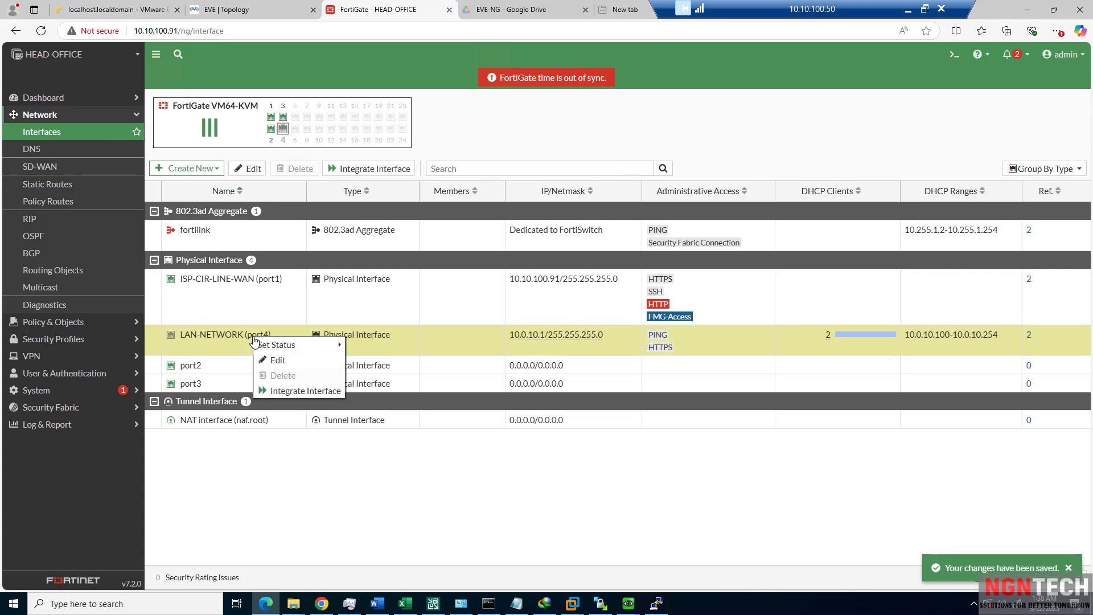
{"action": "mouse_move", "coordinate": [289, 348]}
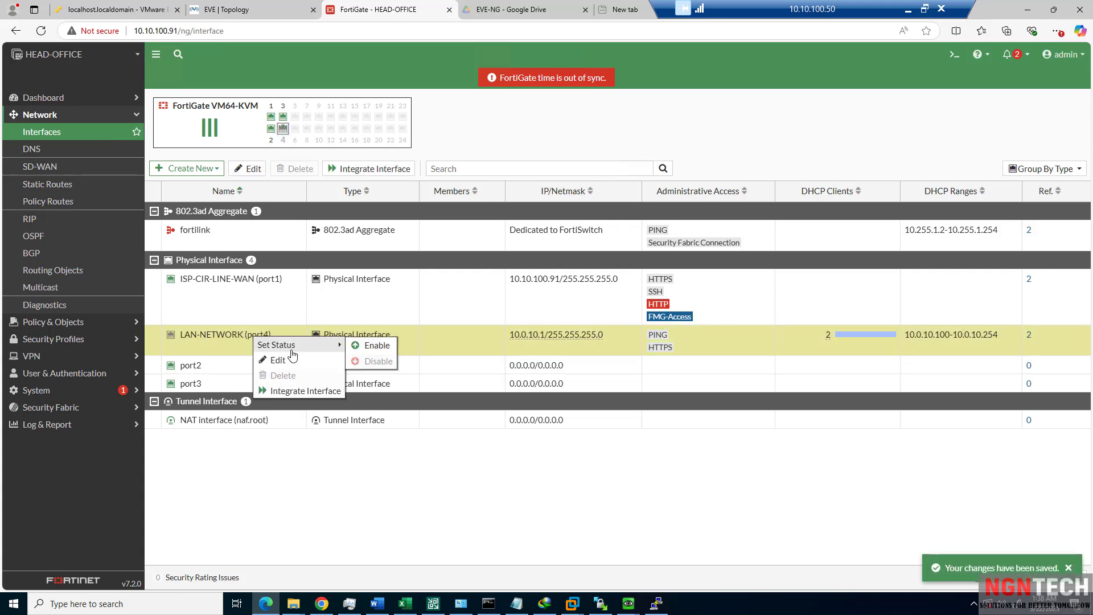
{"action": "left_click", "coordinate": [376, 345]}
{"action": "left_click", "coordinate": [250, 11]}
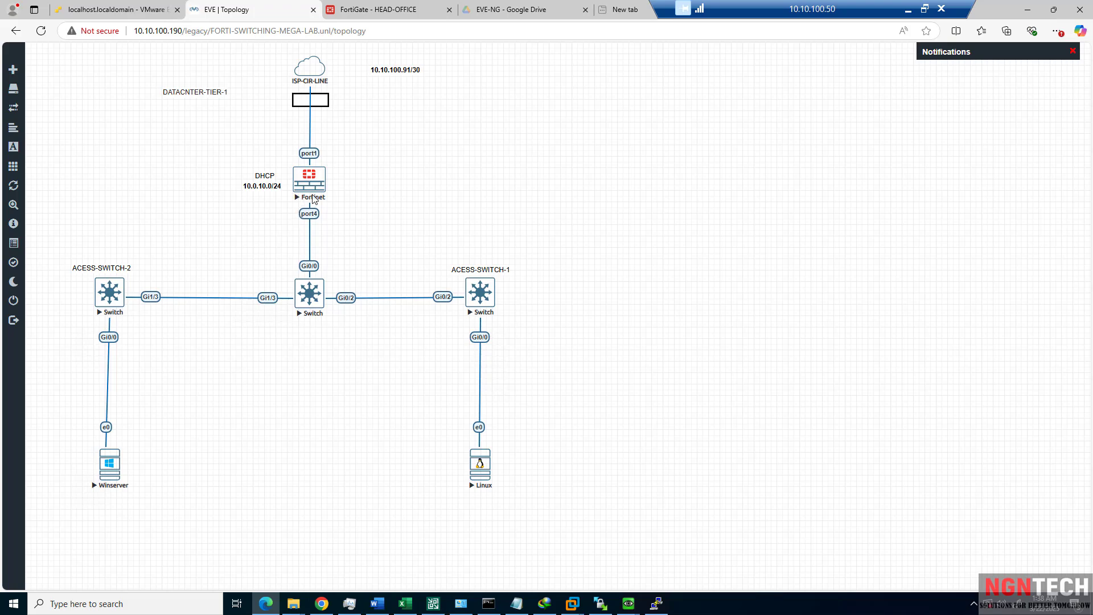
Enable ip routing on CORE-SWITCH from its telnet console with conf t.
{"action": "left_click", "coordinate": [336, 11]}
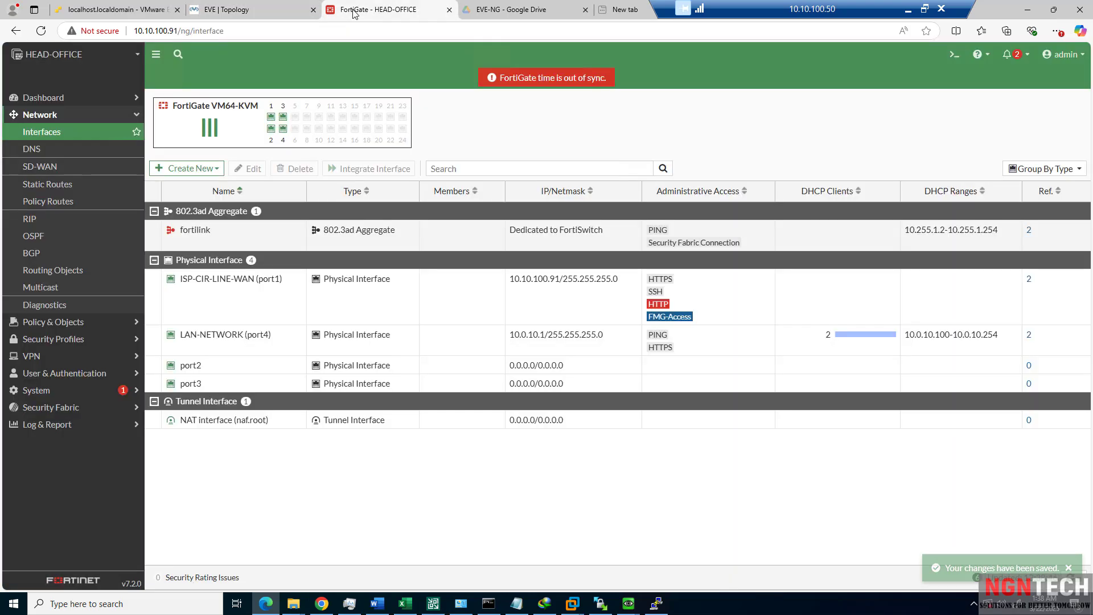
{"action": "left_click", "coordinate": [262, 12]}
{"action": "left_click", "coordinate": [309, 293]}
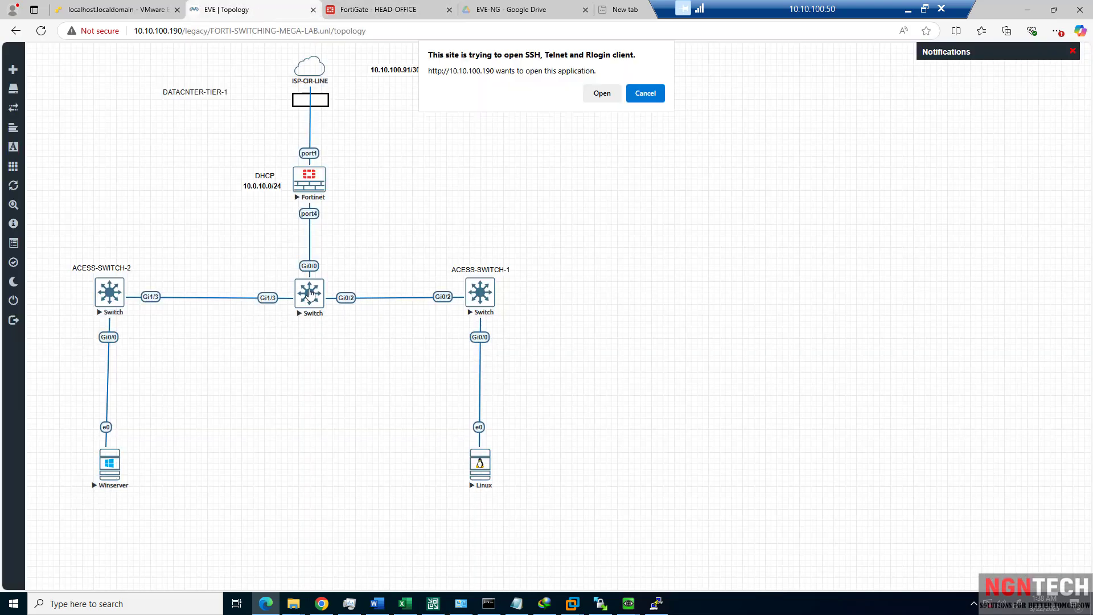
{"action": "left_click", "coordinate": [614, 102]}
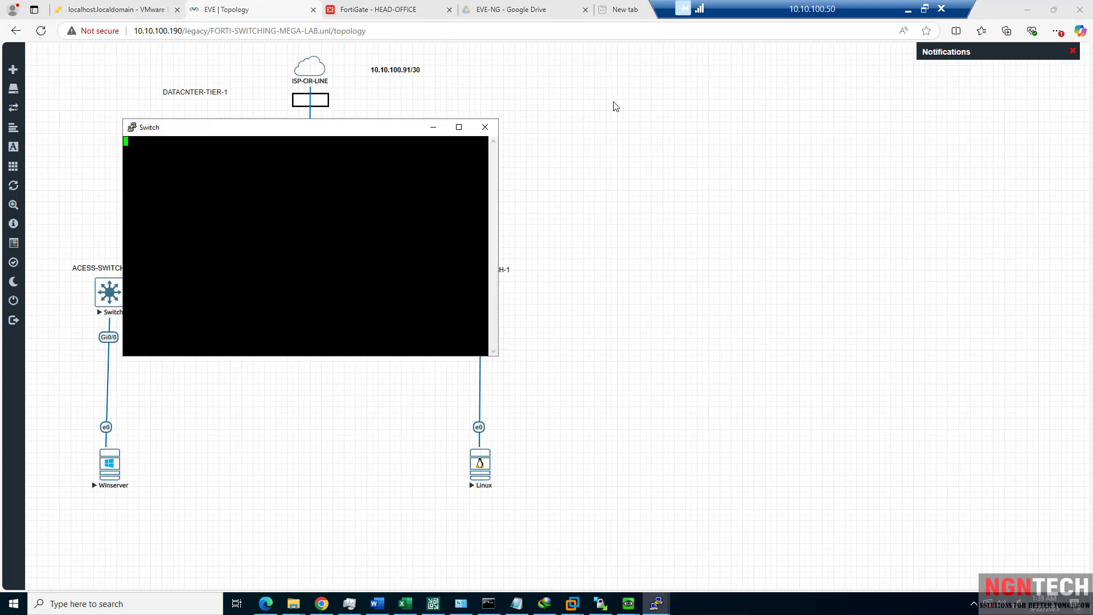
{"action": "key", "text": "Return"}
{"action": "key", "text": "Return"}
{"action": "key", "text": "Return"}
{"action": "type", "text": "c"}
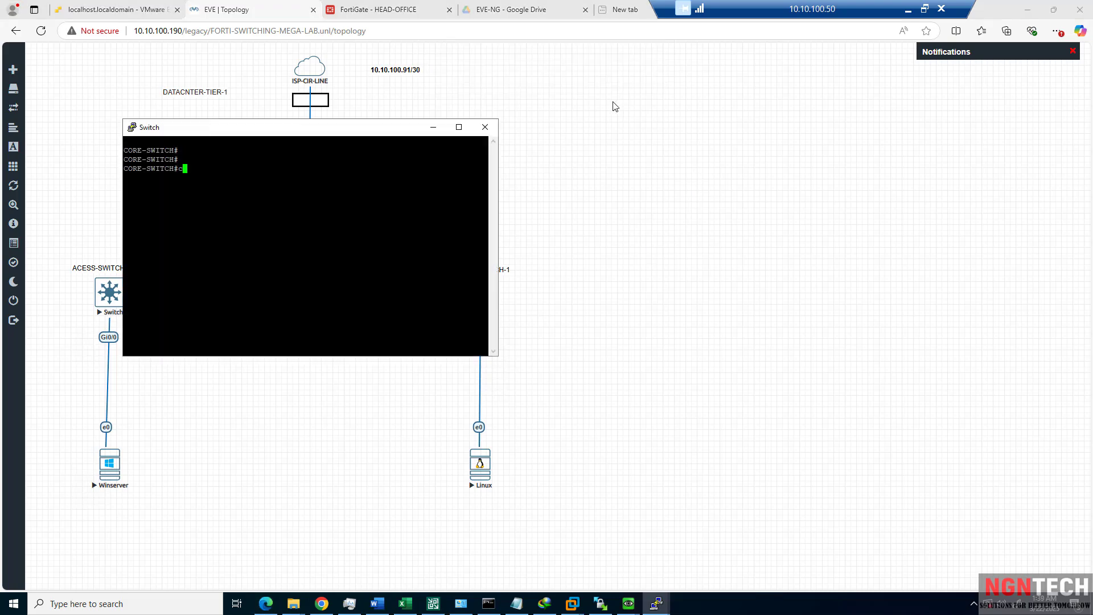
{"action": "type", "text": "onf t"}
{"action": "key", "text": "Return"}
{"action": "type", "text": "ip ro"}
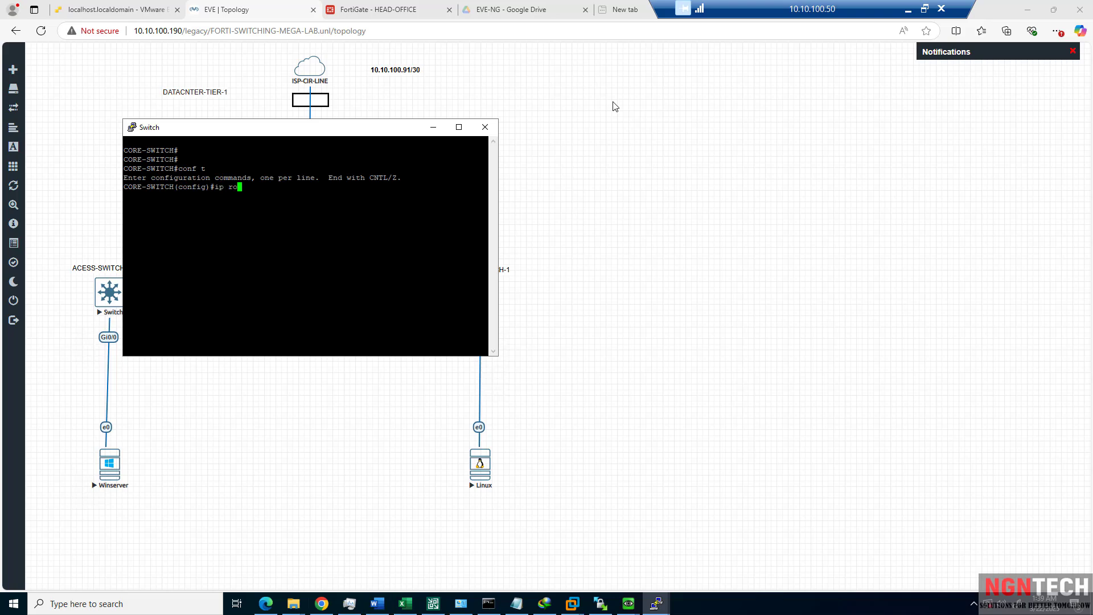
{"action": "key", "text": "Tab"}
{"action": "type", "text": "uti"}
{"action": "key", "text": "Tab"}
{"action": "key", "text": "Return"}
{"action": "key", "text": "Return"}
{"action": "key", "text": "Return"}
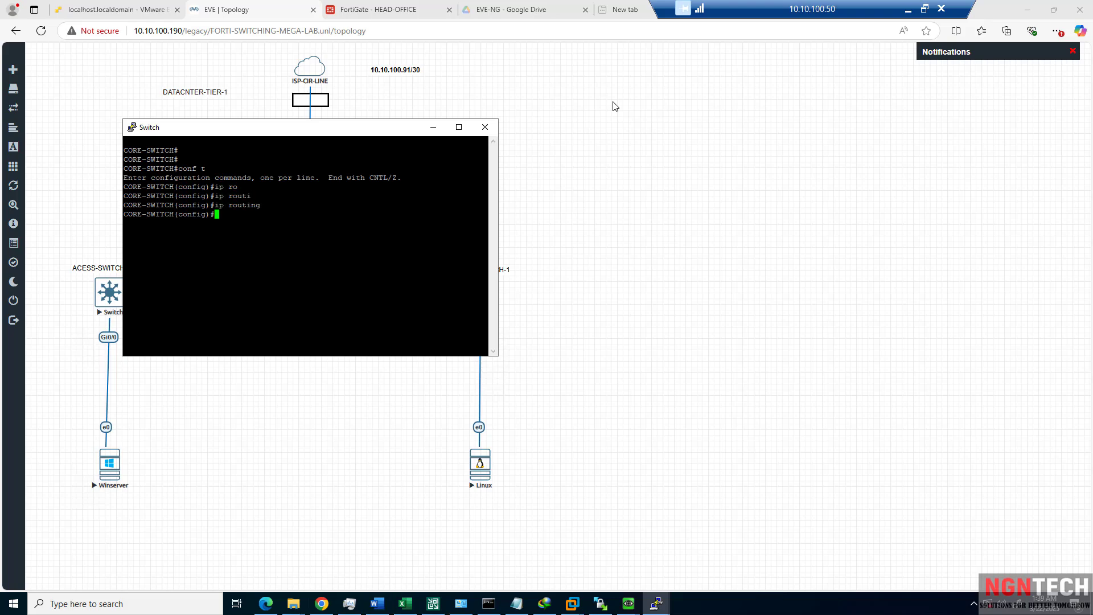
Start a continuous 'ping 8.8.8.8 -t' on Winserver, then open ACESS-SWITCH-1's console.
{"action": "mouse_move", "coordinate": [626, 602]}
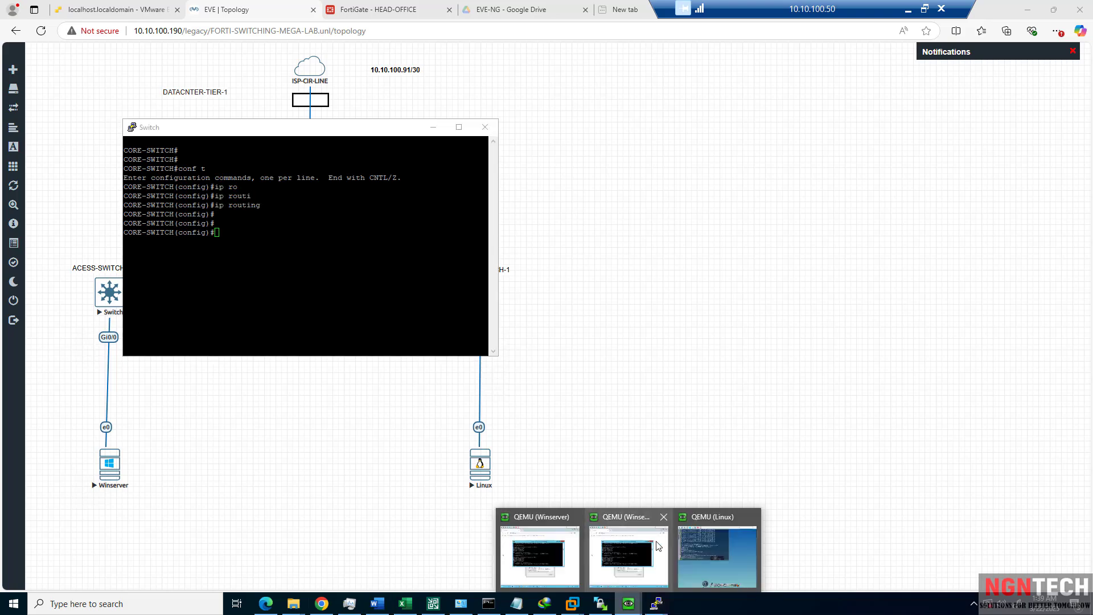
{"action": "left_click", "coordinate": [732, 543]}
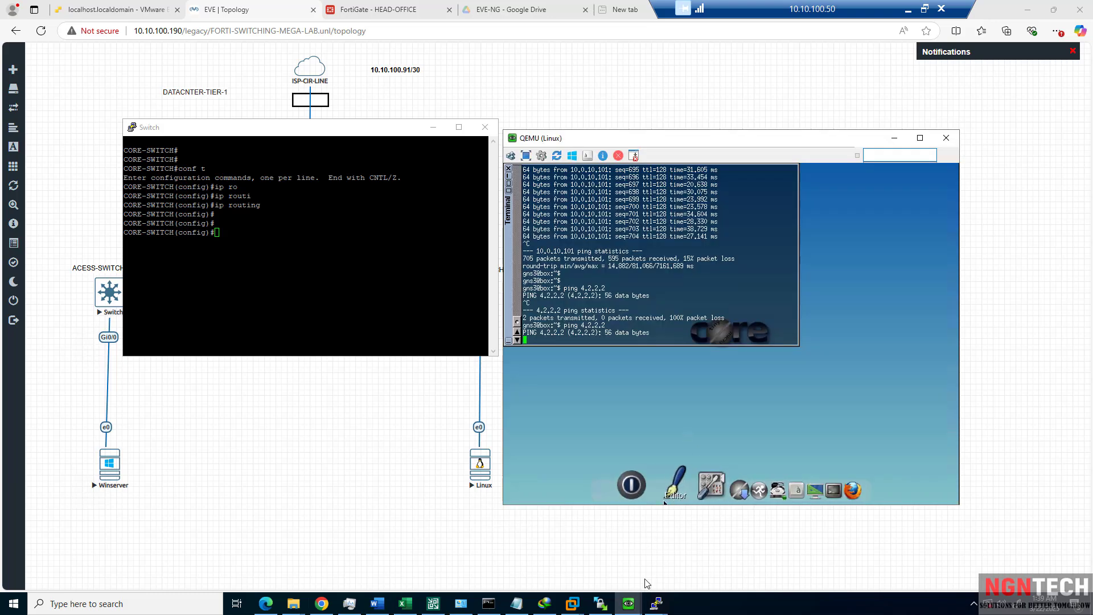
{"action": "mouse_move", "coordinate": [629, 603]}
{"action": "left_click", "coordinate": [628, 555]}
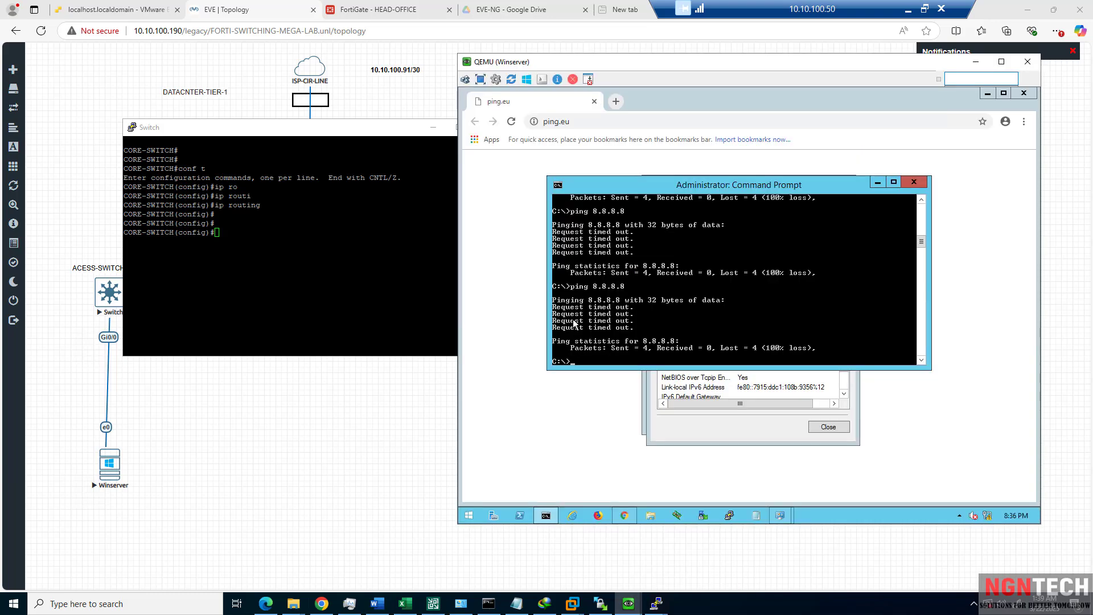
{"action": "key", "text": "Up"}
{"action": "key", "text": "Return"}
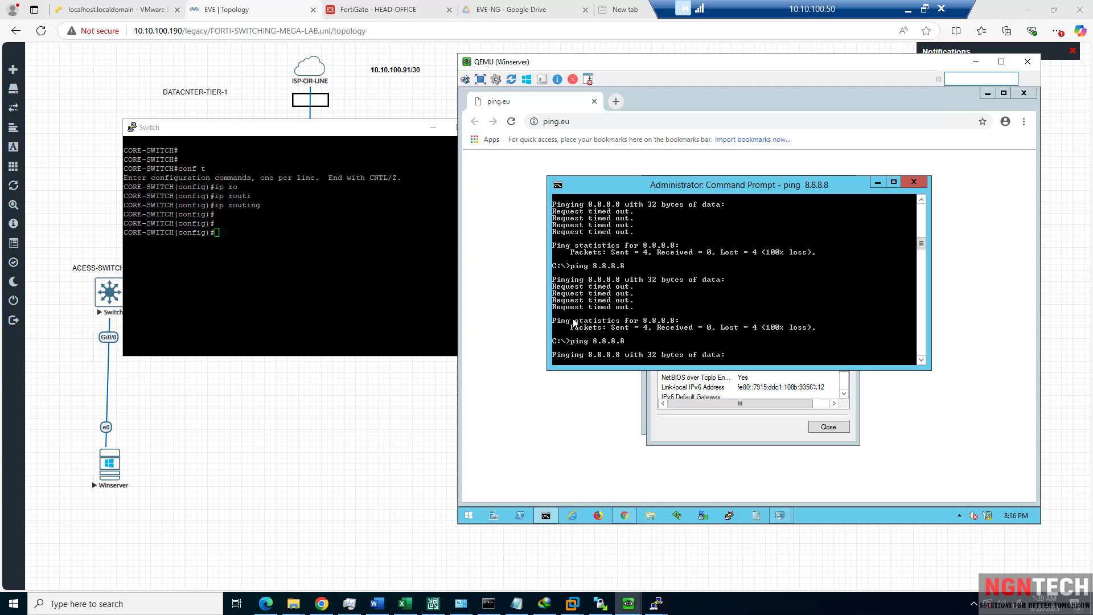
{"action": "key", "text": "ctrl+c"}
{"action": "key", "text": "Up"}
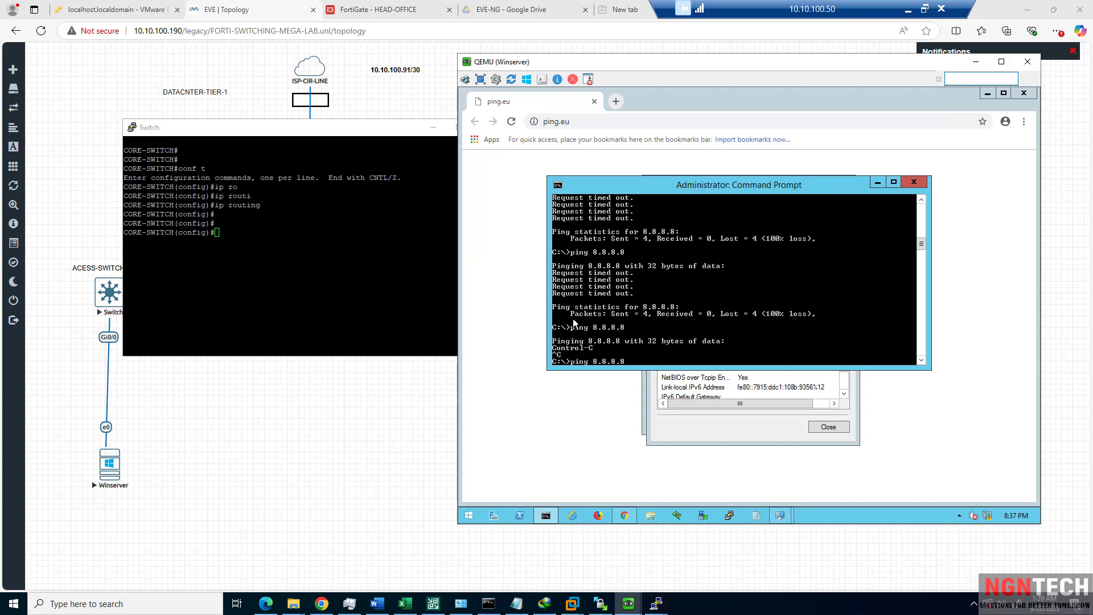
{"action": "type", "text": "-t"}
{"action": "key", "text": "Return"}
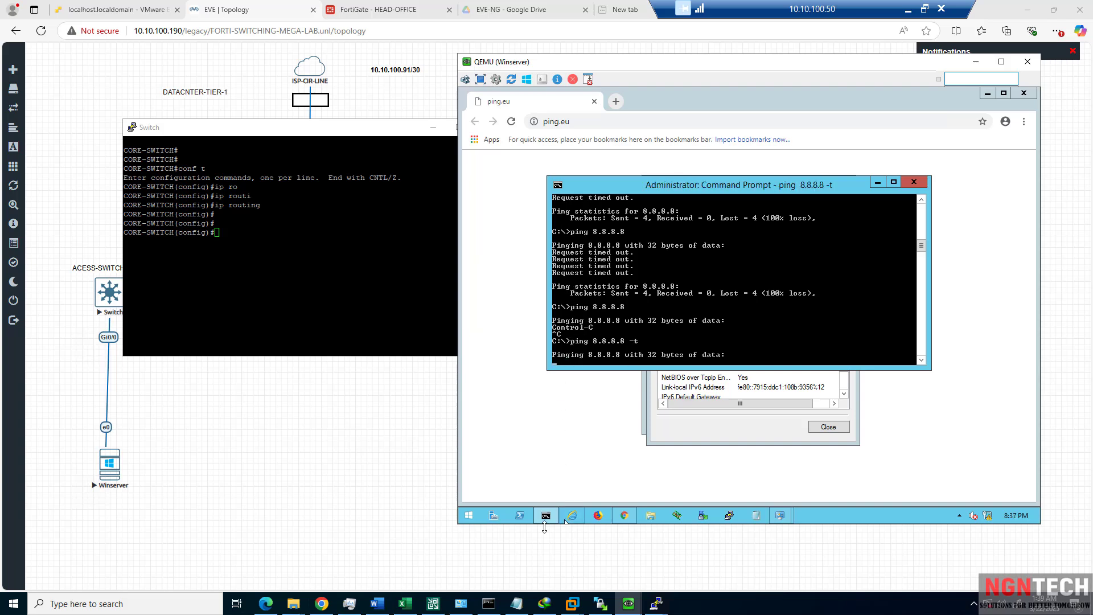
{"action": "left_click", "coordinate": [413, 499]}
{"action": "left_click", "coordinate": [484, 289]}
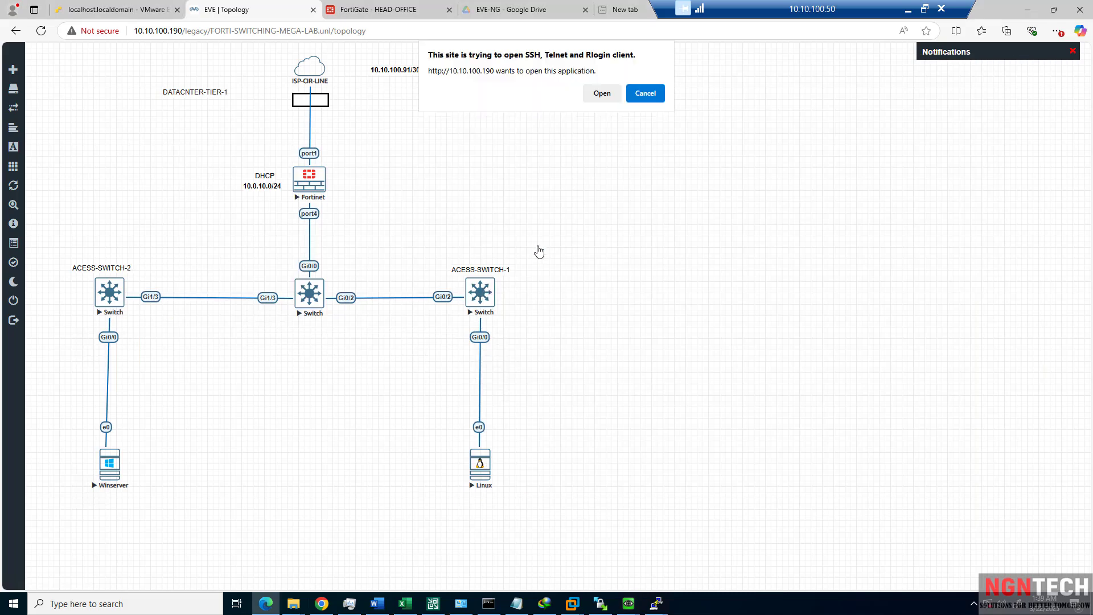
Enable ip routing on ACESS-SWITCH-1 via conf t.
{"action": "left_click", "coordinate": [609, 91]}
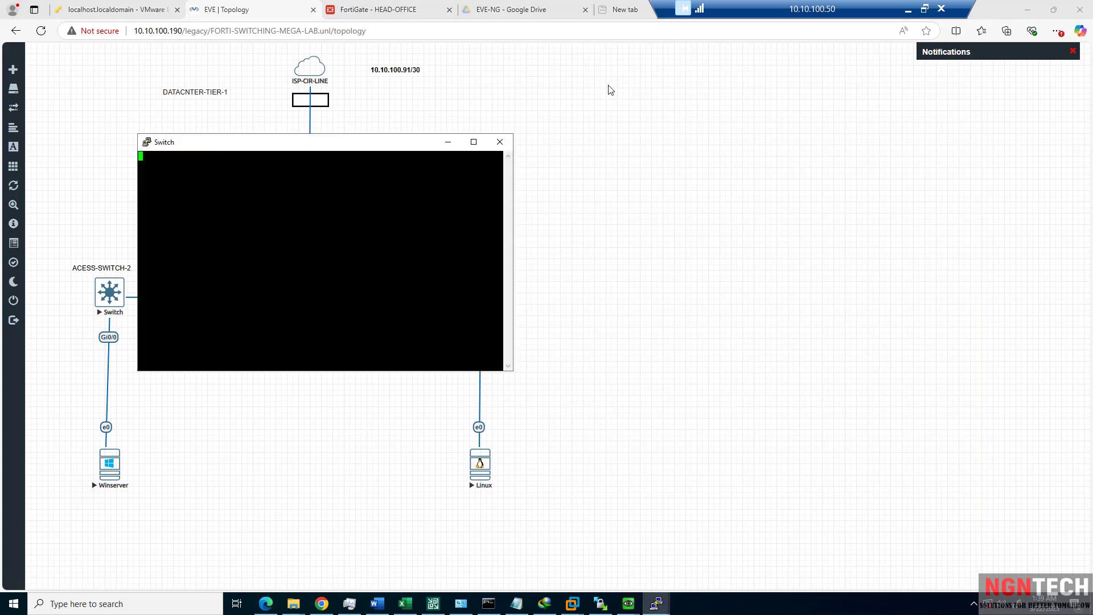
{"action": "key", "text": "Return"}
{"action": "type", "text": "con"}
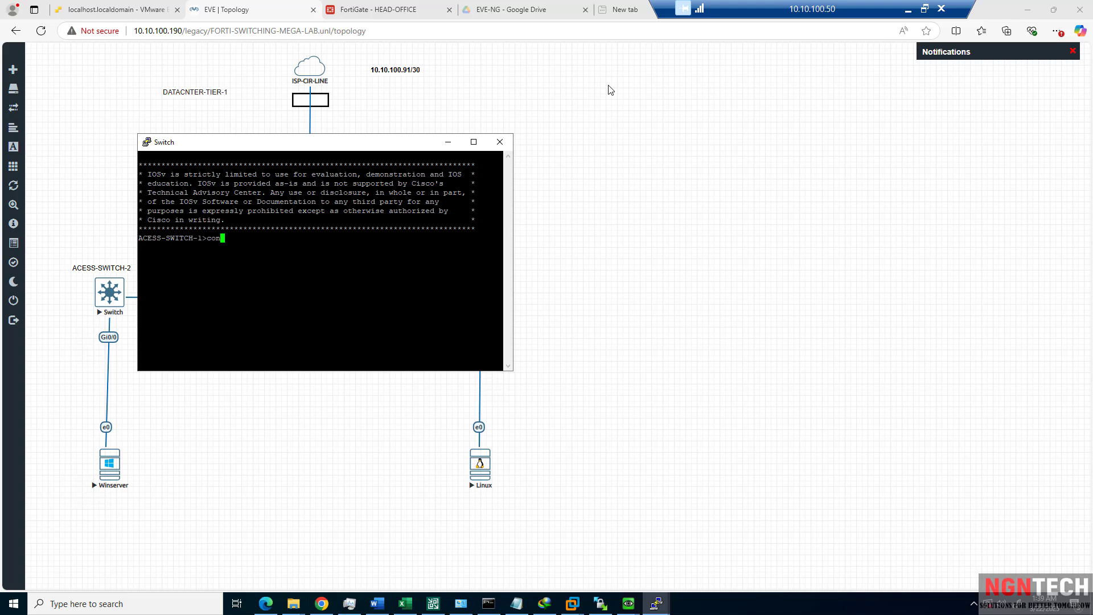
{"action": "type", "text": "n"}
{"action": "key", "text": "Return"}
{"action": "type", "text": "conf t"}
{"action": "key", "text": "Return"}
{"action": "type", "text": "ip routin"}
{"action": "key", "text": "Tab"}
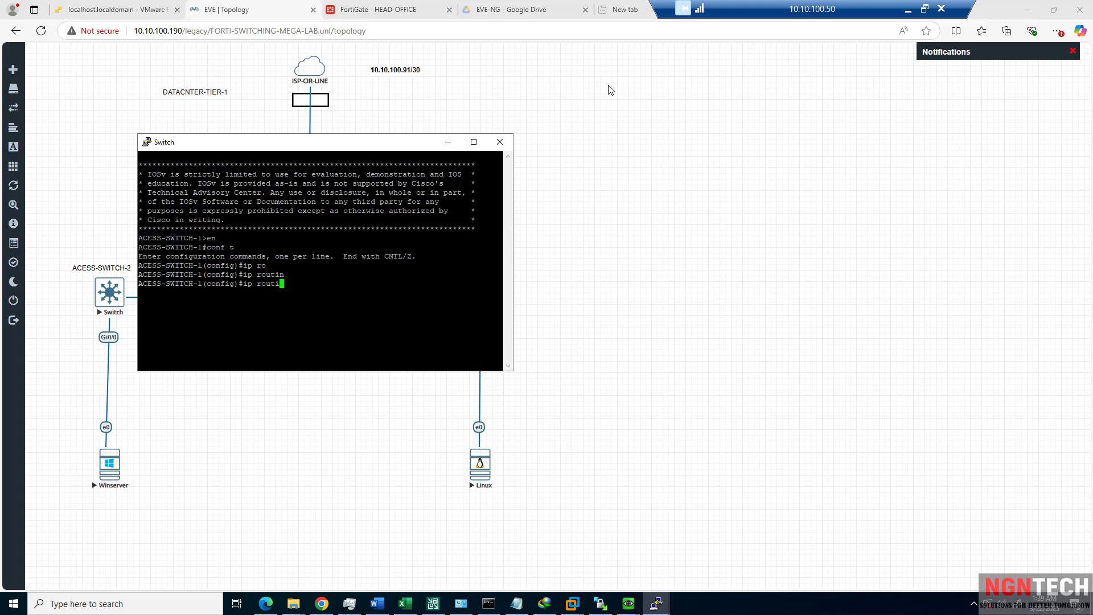
{"action": "key", "text": "Return"}
Telnet into ACESS-SWITCH-2 and enable ip routing with en, conf t, ip routing.
{"action": "left_click", "coordinate": [91, 289]}
{"action": "left_click", "coordinate": [108, 297]}
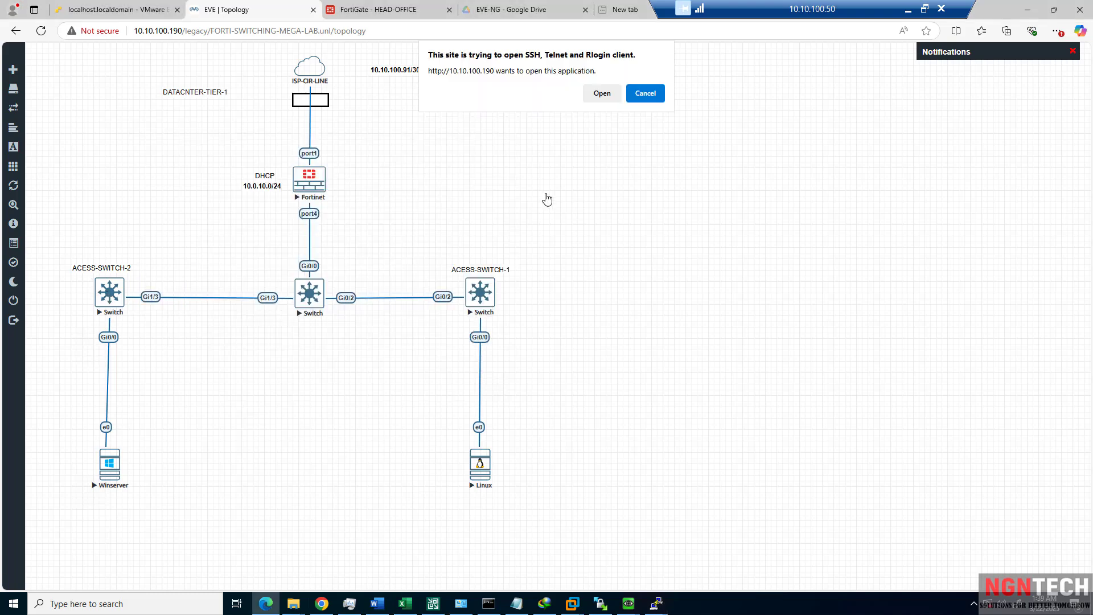
{"action": "left_click", "coordinate": [595, 95]}
{"action": "left_click", "coordinate": [401, 163]}
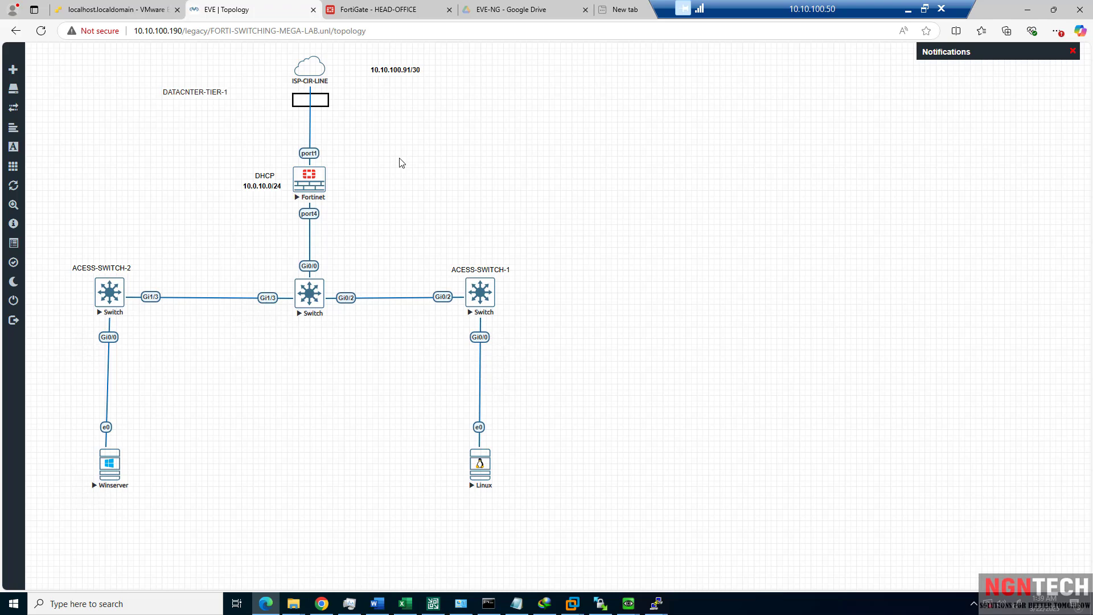
{"action": "left_click", "coordinate": [118, 310]}
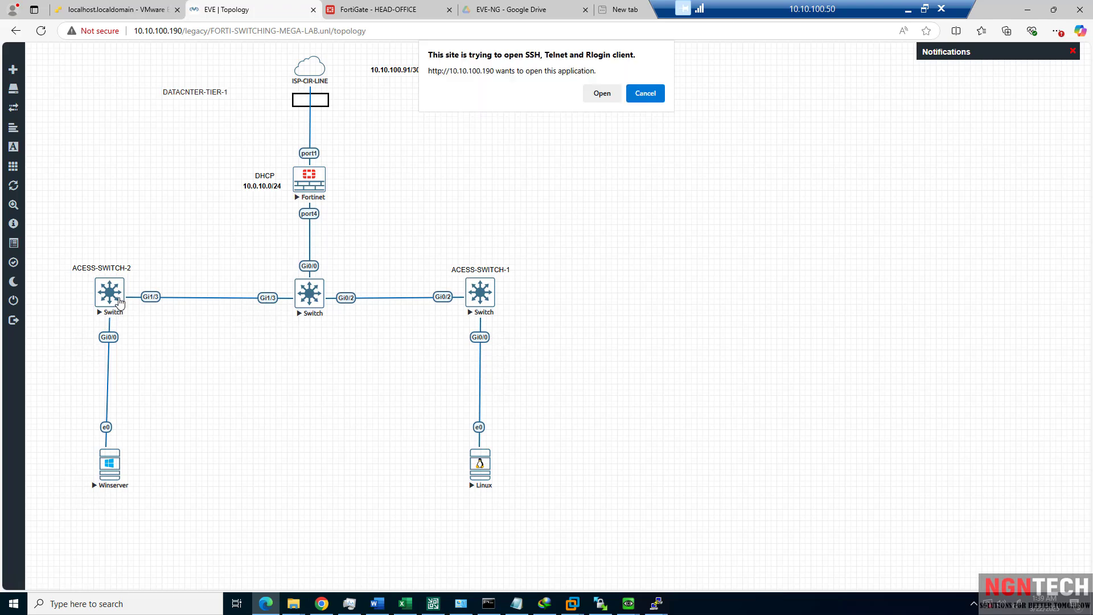
{"action": "left_click", "coordinate": [599, 101]}
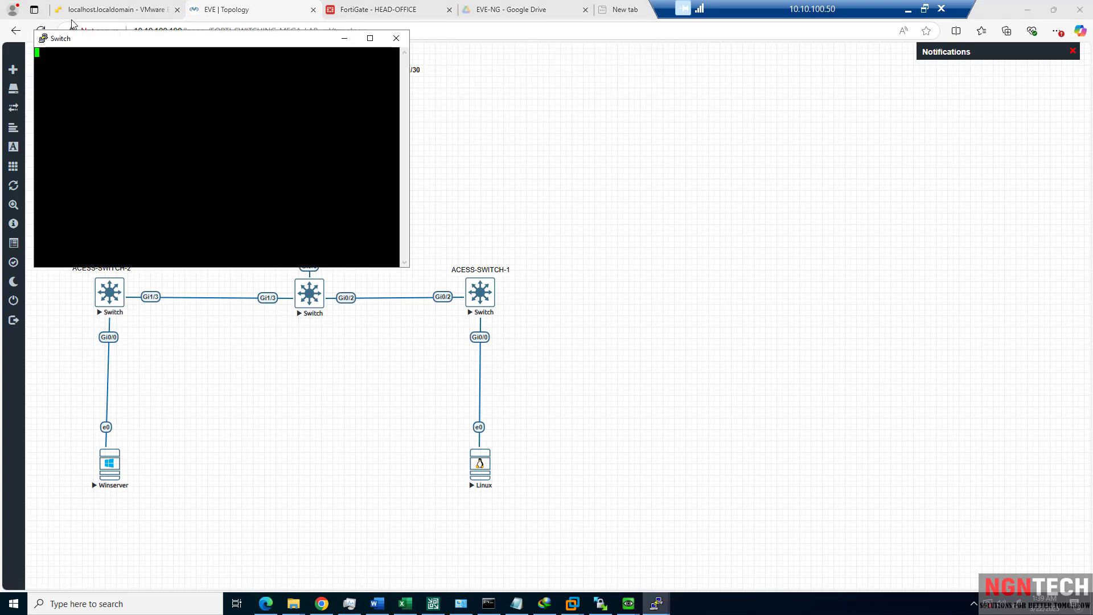
{"action": "key", "text": "Return"}
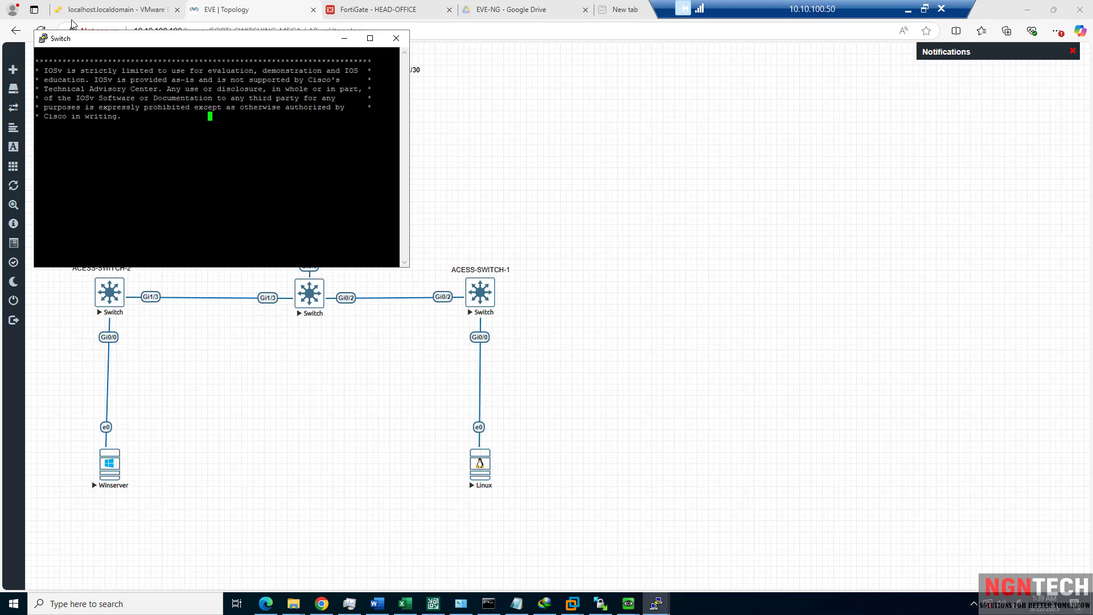
{"action": "type", "text": "en"}
{"action": "key", "text": "Return"}
{"action": "type", "text": "conf "}
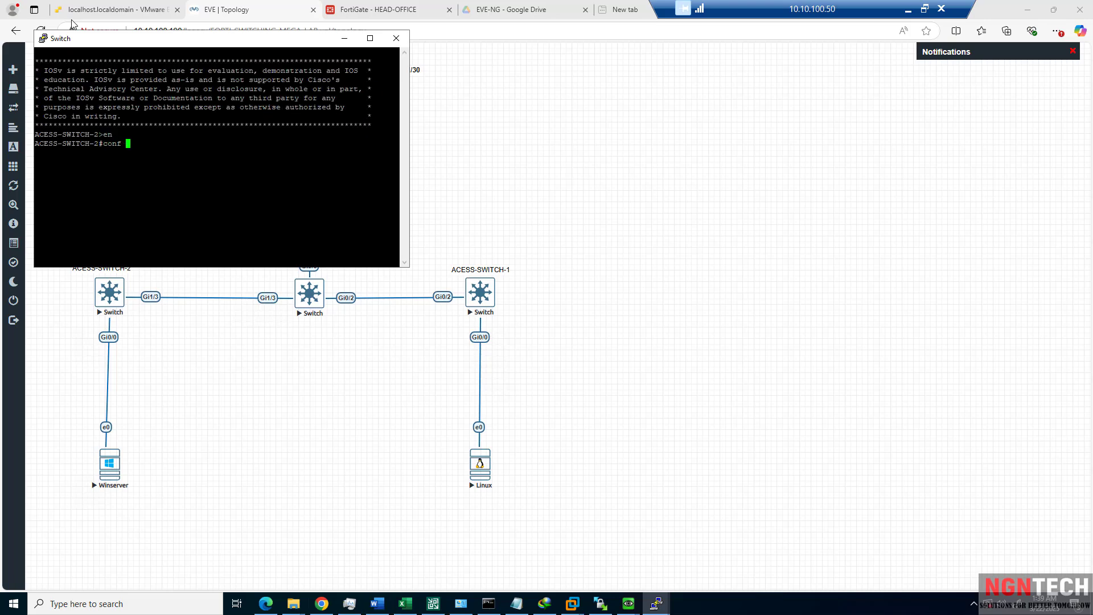
{"action": "type", "text": "t"}
{"action": "key", "text": "Return"}
{"action": "type", "text": "ip routing"}
{"action": "key", "text": "Return"}
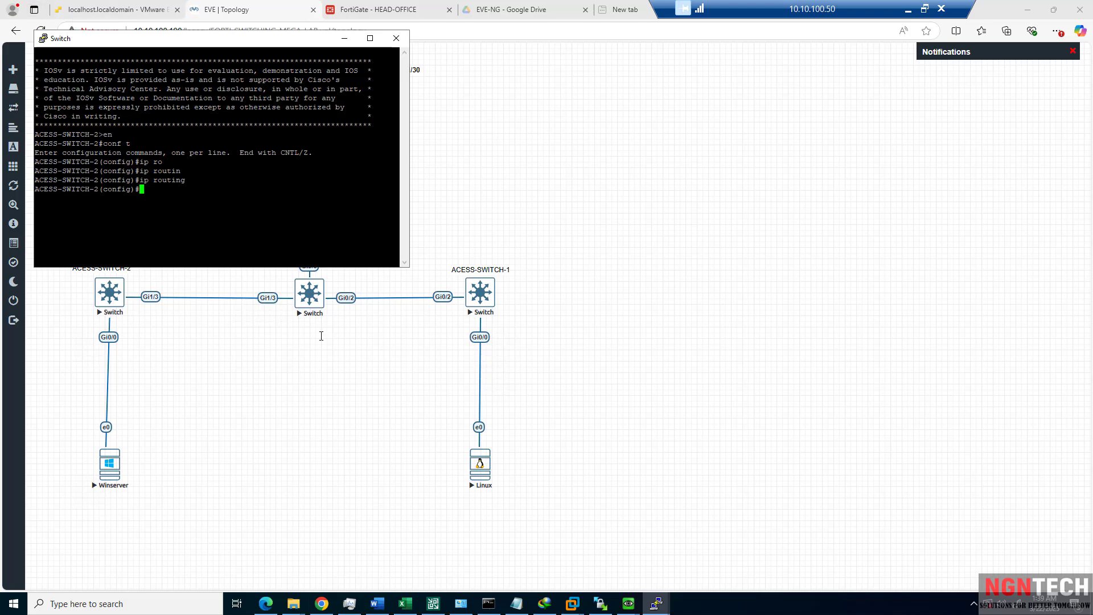
Check the Linux ping console, rearrange windows, and open a new core switch console.
{"action": "left_click", "coordinate": [573, 601]}
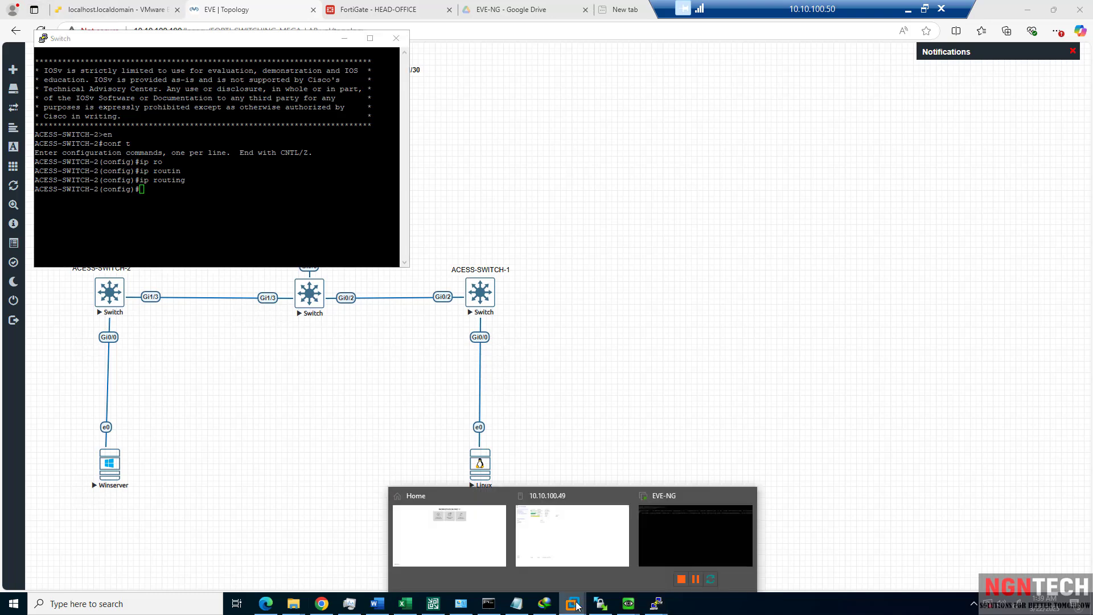
{"action": "left_click", "coordinate": [624, 600]}
{"action": "left_click", "coordinate": [701, 558]}
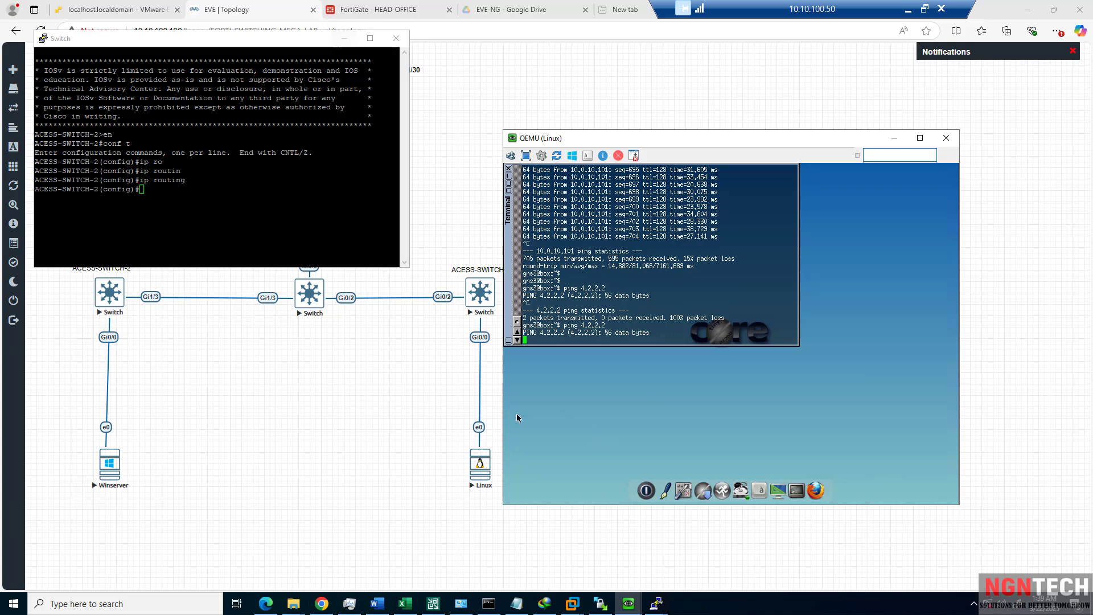
{"action": "left_click", "coordinate": [244, 44]}
{"action": "left_click_drag", "start_coordinate": [555, 69], "coordinate": [633, 73]}
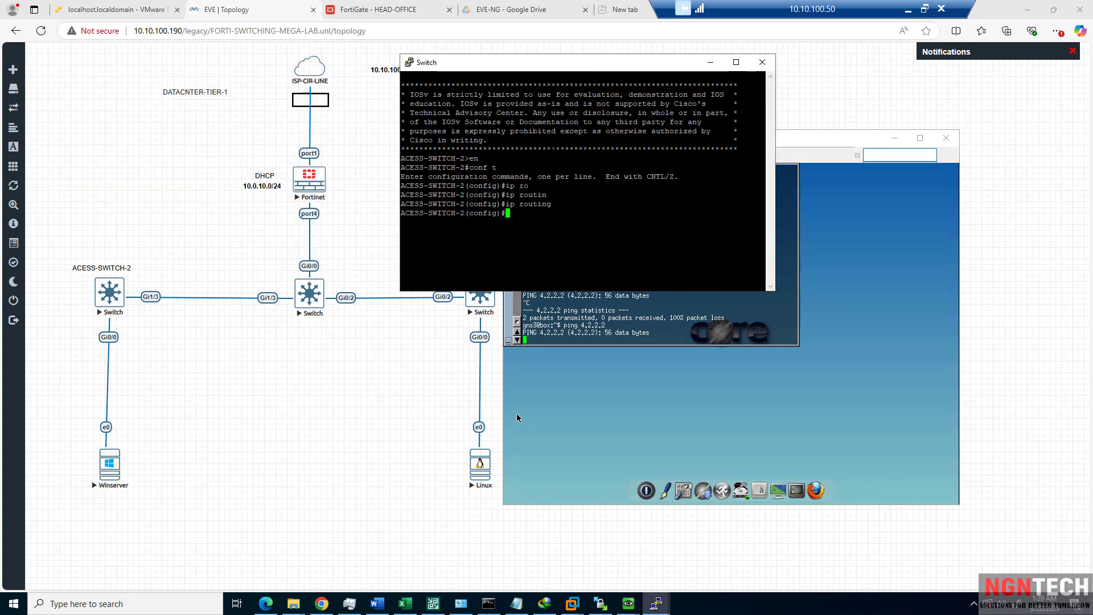
{"action": "left_click", "coordinate": [312, 293]}
{"action": "left_click", "coordinate": [602, 92]}
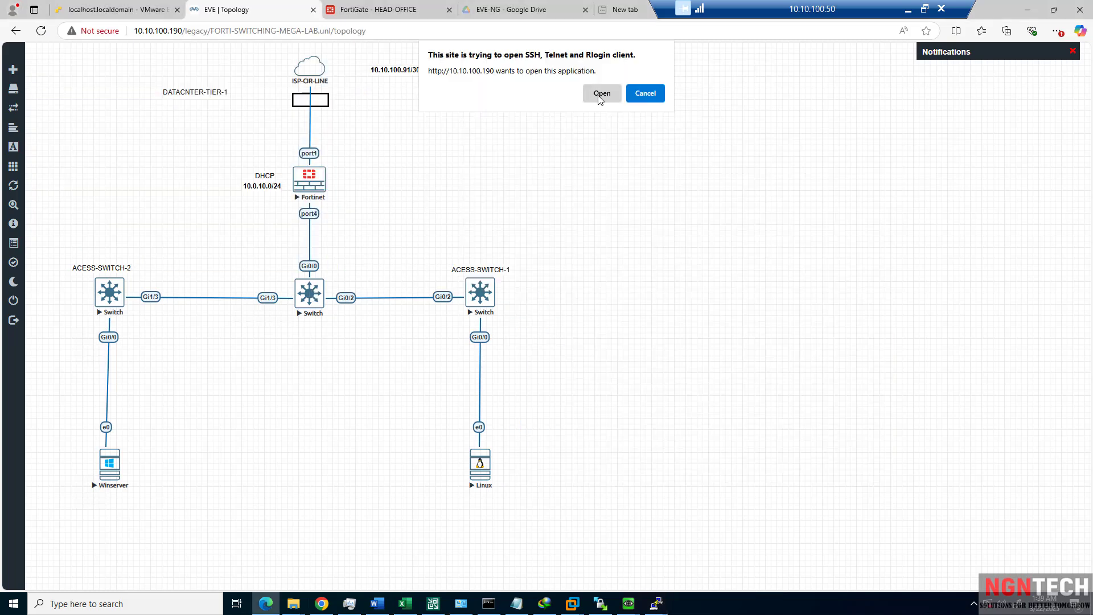
{"action": "left_click_drag", "start_coordinate": [295, 55], "coordinate": [751, 92]}
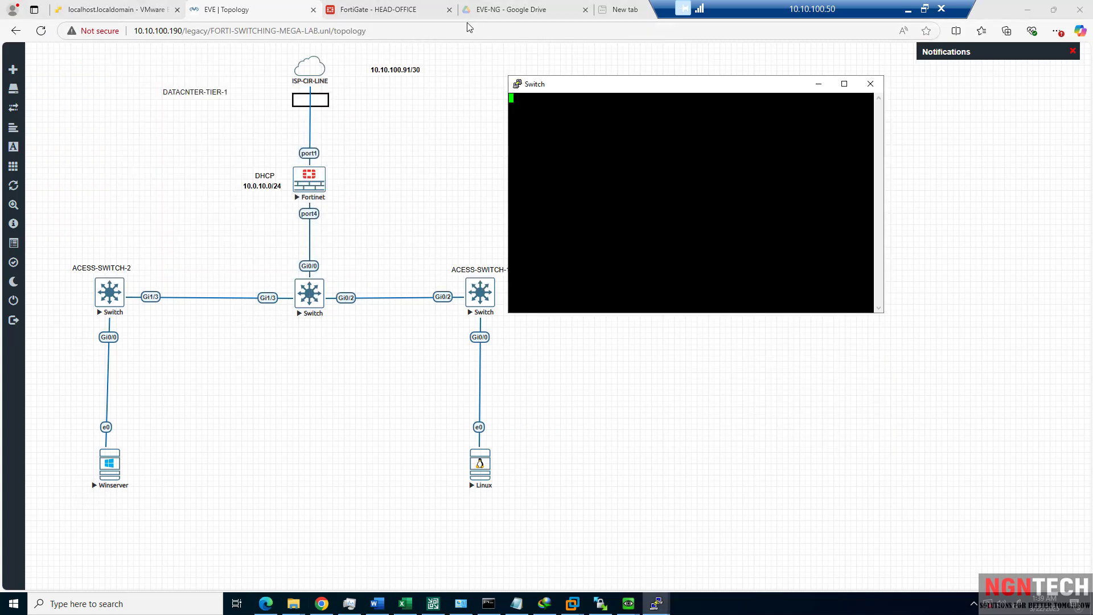
{"action": "left_click", "coordinate": [385, 9]}
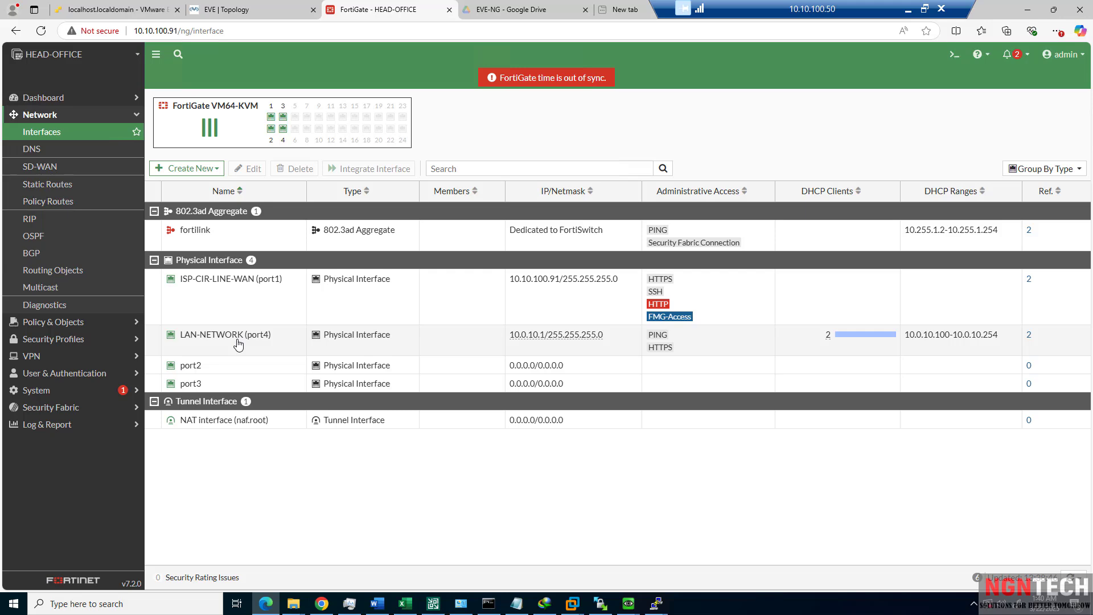
Tick FMG-Access on LAN-NETWORK (port4) and expand its DHCP Server Advanced options.
{"action": "double_click", "coordinate": [238, 340]}
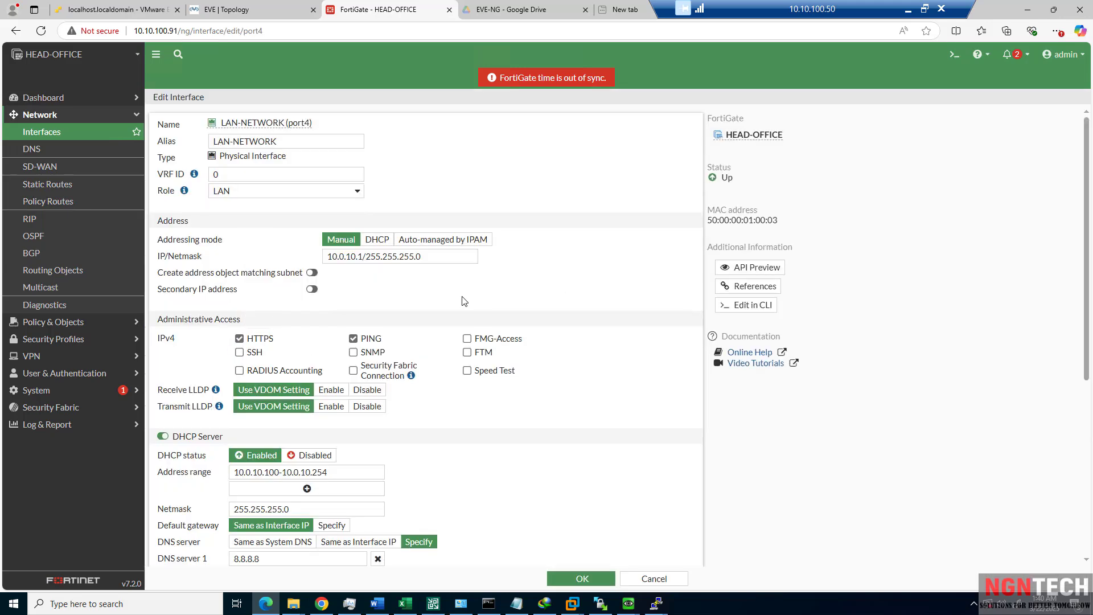
{"action": "scroll", "coordinate": [464, 303], "scroll_direction": "down", "scroll_amount": 5}
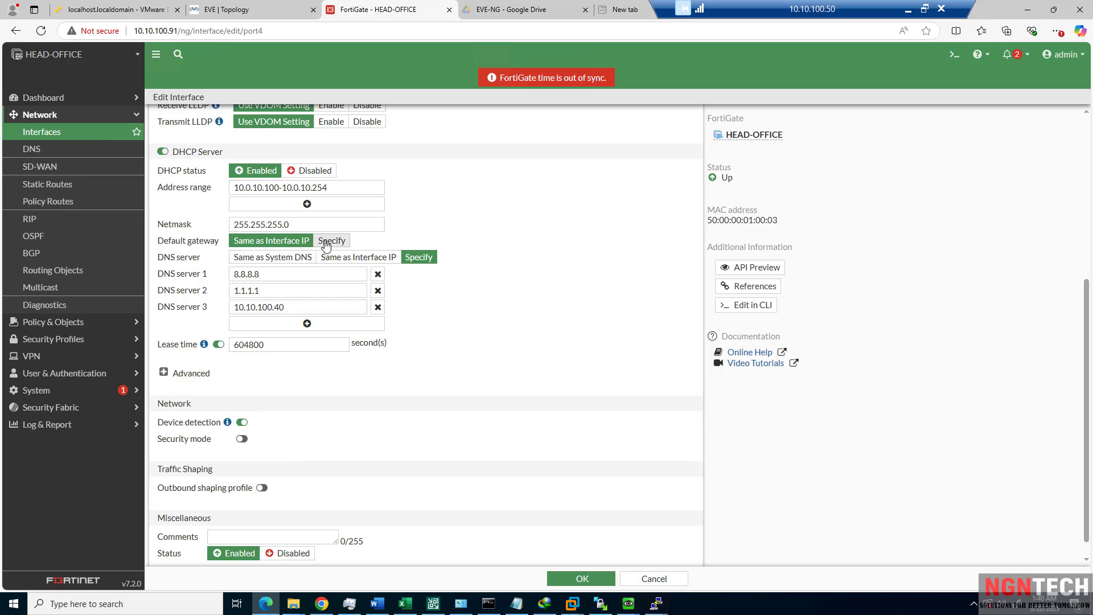
{"action": "scroll", "coordinate": [307, 282], "scroll_direction": "up", "scroll_amount": 2}
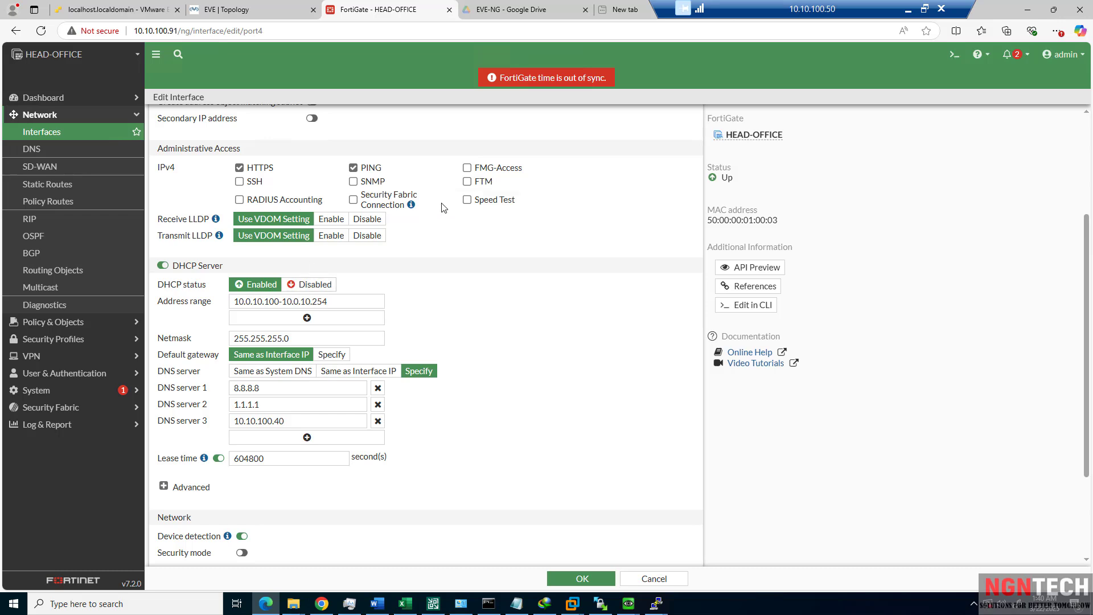
{"action": "left_click", "coordinate": [467, 168]}
{"action": "scroll", "coordinate": [367, 225], "scroll_direction": "up", "scroll_amount": 3}
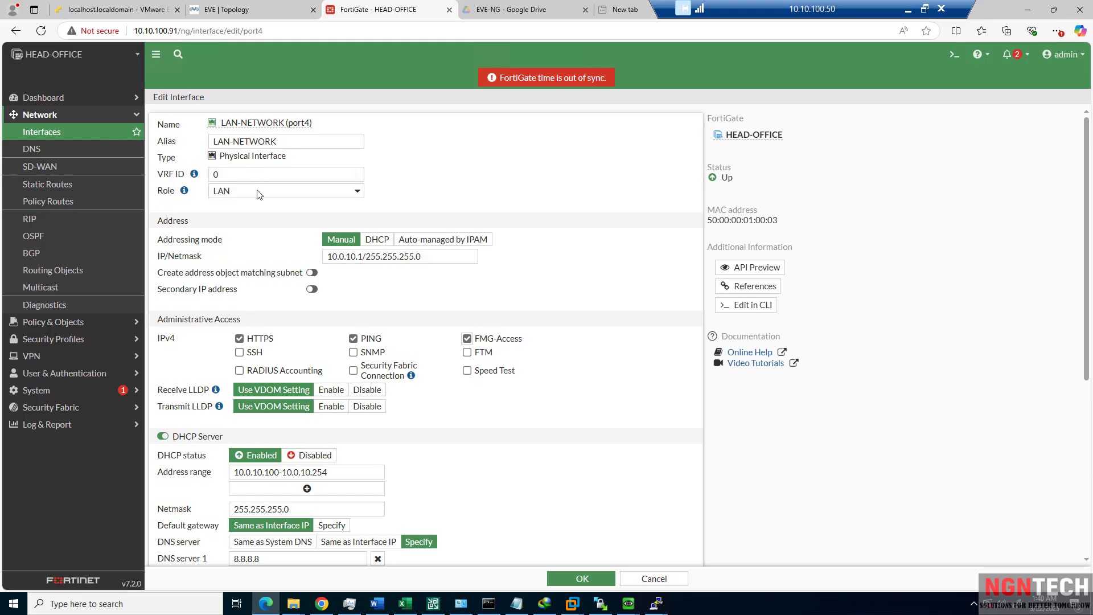
{"action": "scroll", "coordinate": [274, 342], "scroll_direction": "down", "scroll_amount": 4}
{"action": "scroll", "coordinate": [271, 363], "scroll_direction": "down", "scroll_amount": 1}
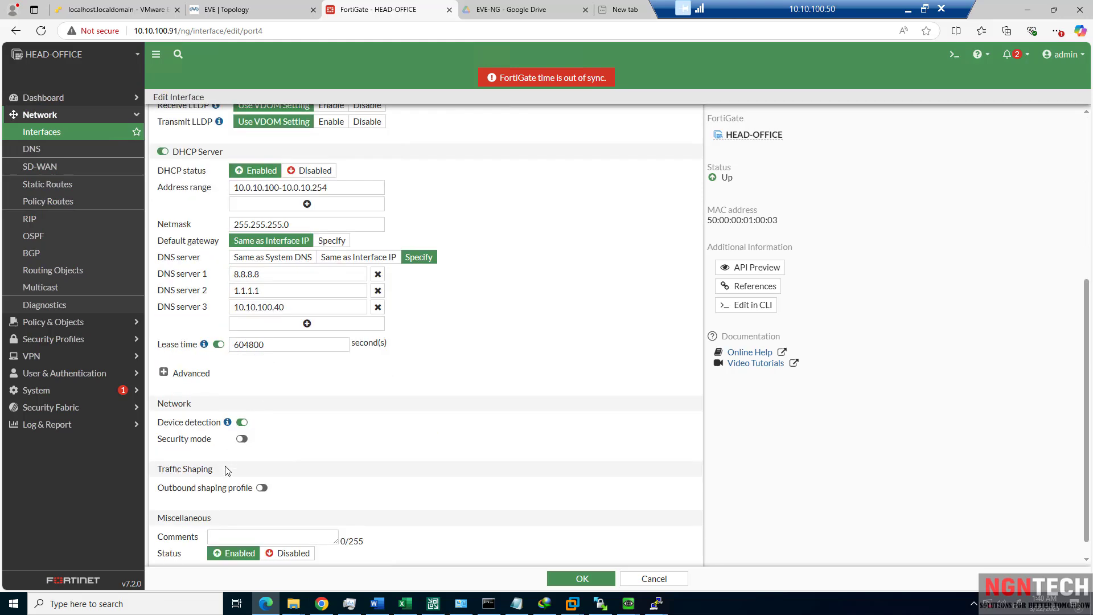
{"action": "scroll", "coordinate": [230, 499], "scroll_direction": "down", "scroll_amount": 1}
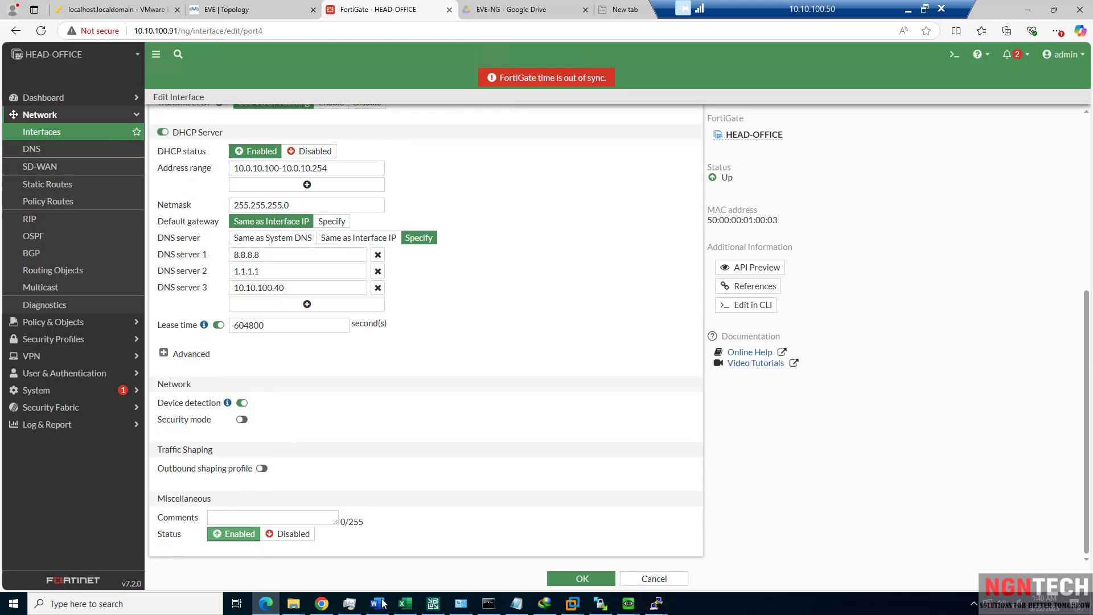
{"action": "left_click", "coordinate": [168, 354]}
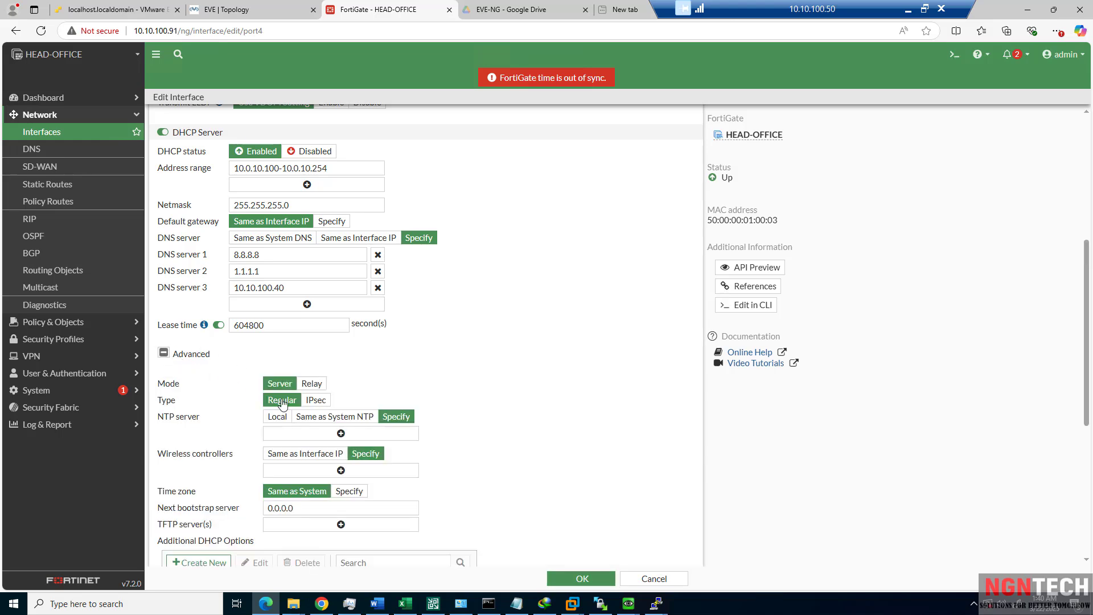
{"action": "scroll", "coordinate": [330, 415], "scroll_direction": "down", "scroll_amount": 3}
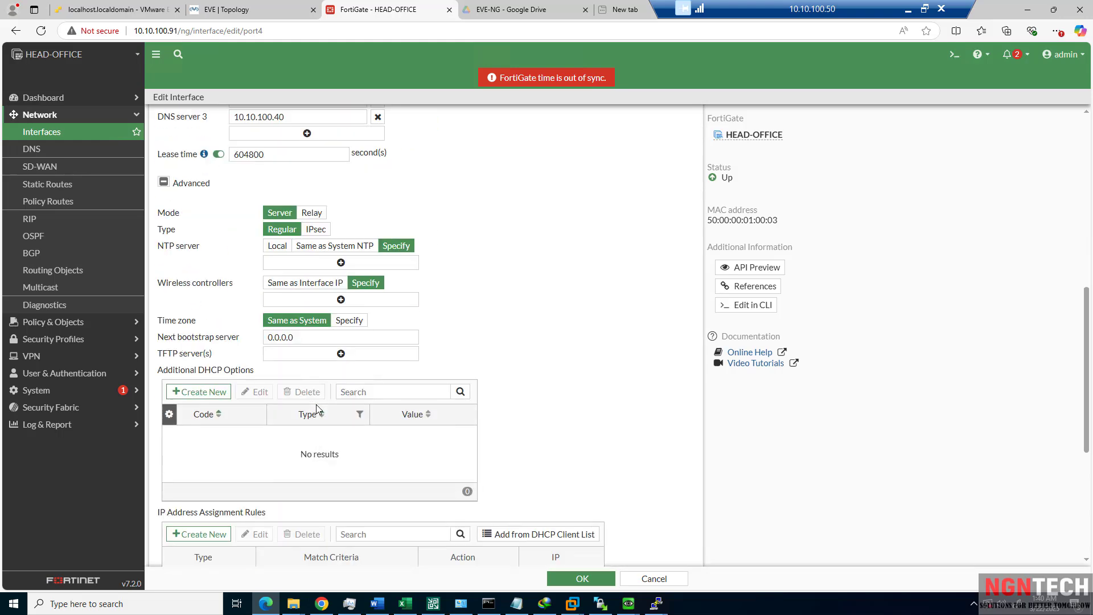
{"action": "scroll", "coordinate": [330, 388], "scroll_direction": "down", "scroll_amount": 3}
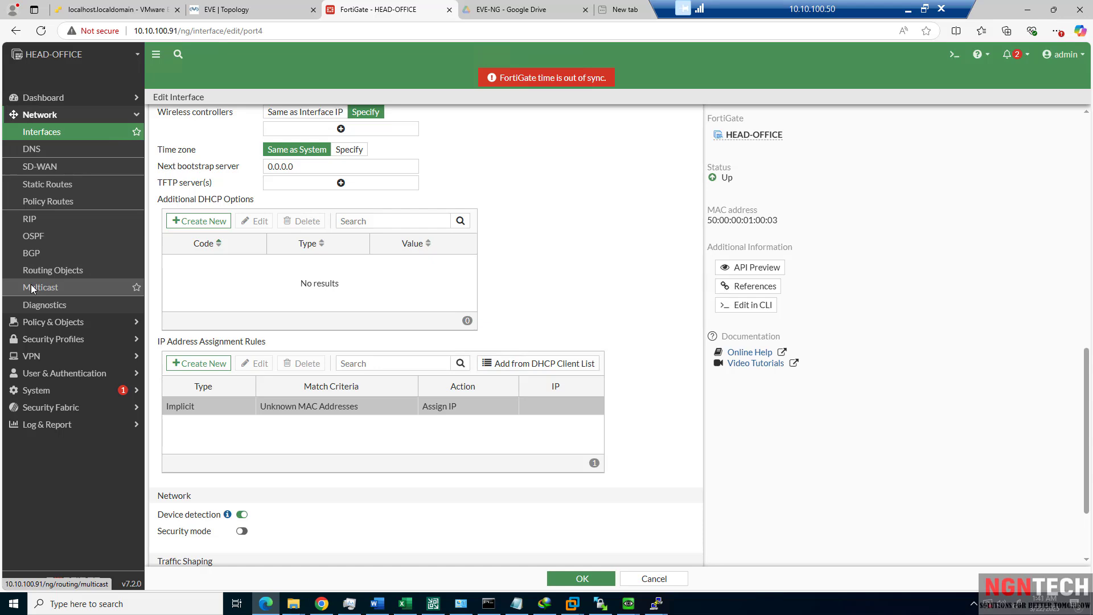
In a local Command Prompt, ping 10.10.100.191 and 10.10.100.91, cancelling both unanswered.
{"action": "left_click", "coordinate": [909, 9]}
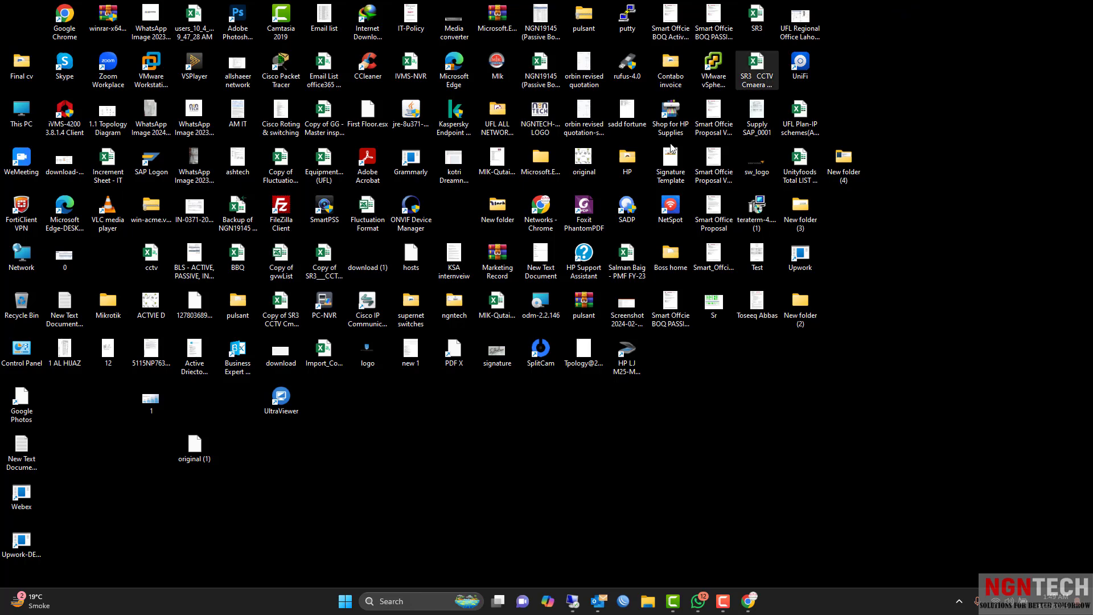
{"action": "left_click", "coordinate": [438, 597]}
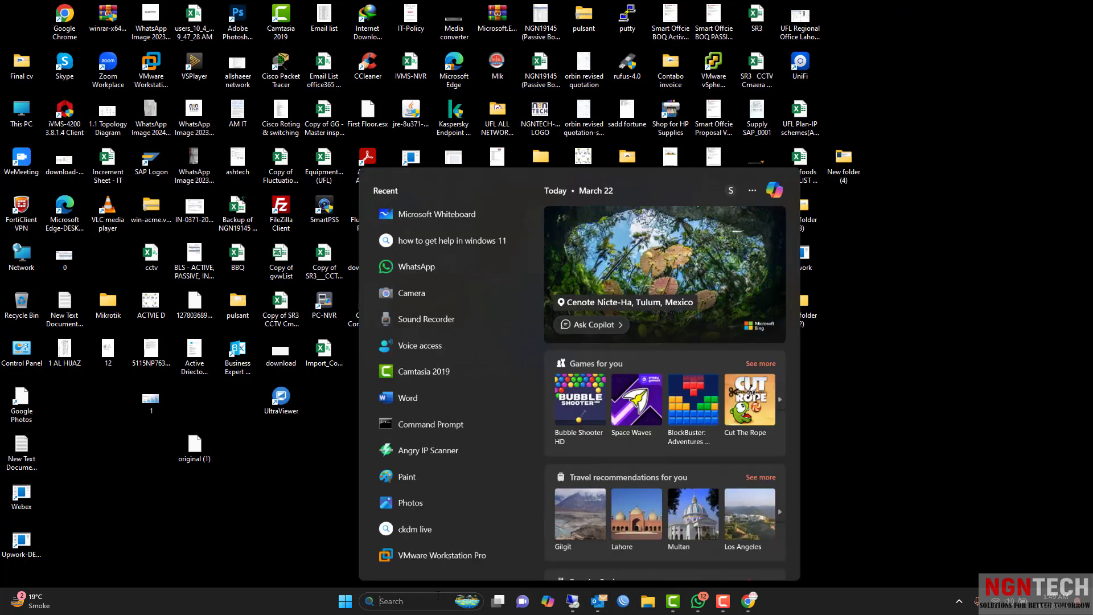
{"action": "type", "text": "cmd"}
{"action": "key", "text": "Return"}
{"action": "type", "text": "p"}
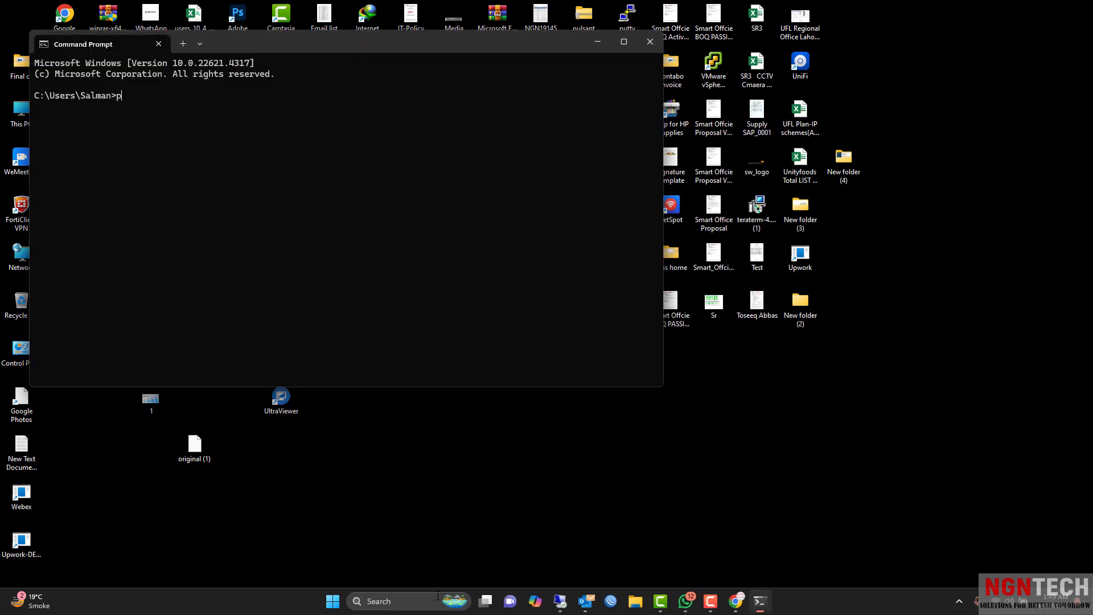
{"action": "type", "text": "ing 10.10.100.191"}
{"action": "key", "text": "Return"}
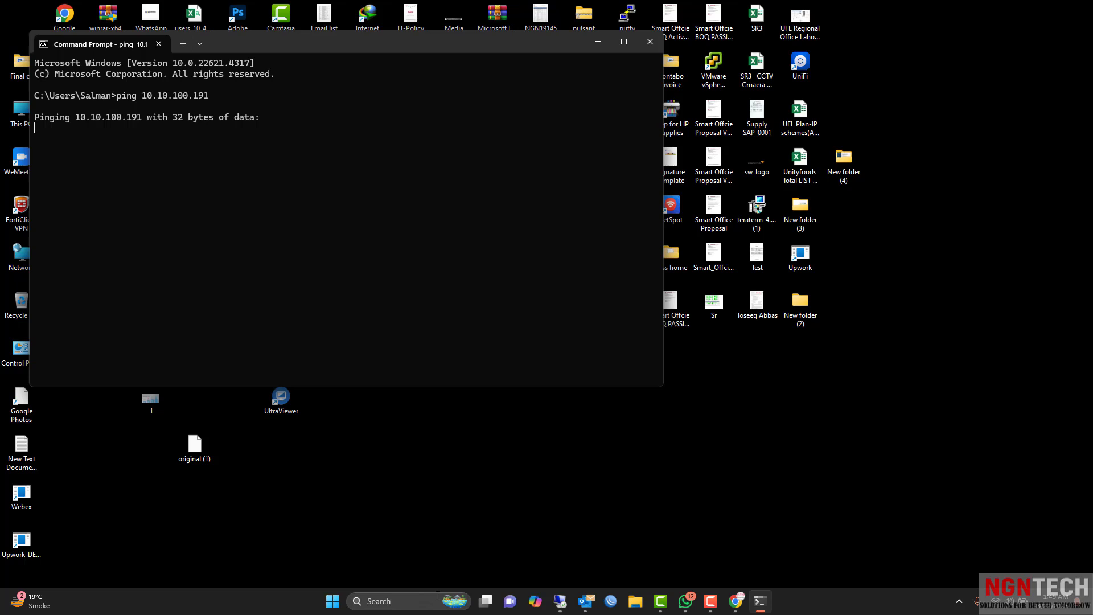
{"action": "key", "text": "ctrl+c"}
{"action": "key", "text": "Up"}
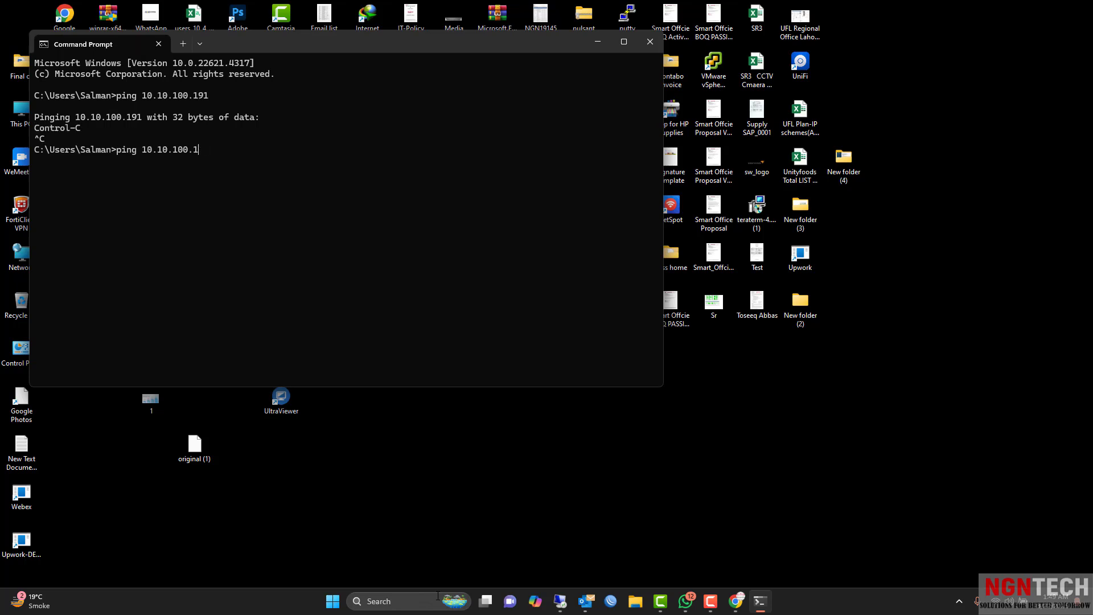
{"action": "type", "text": "1"}
{"action": "key", "text": "Return"}
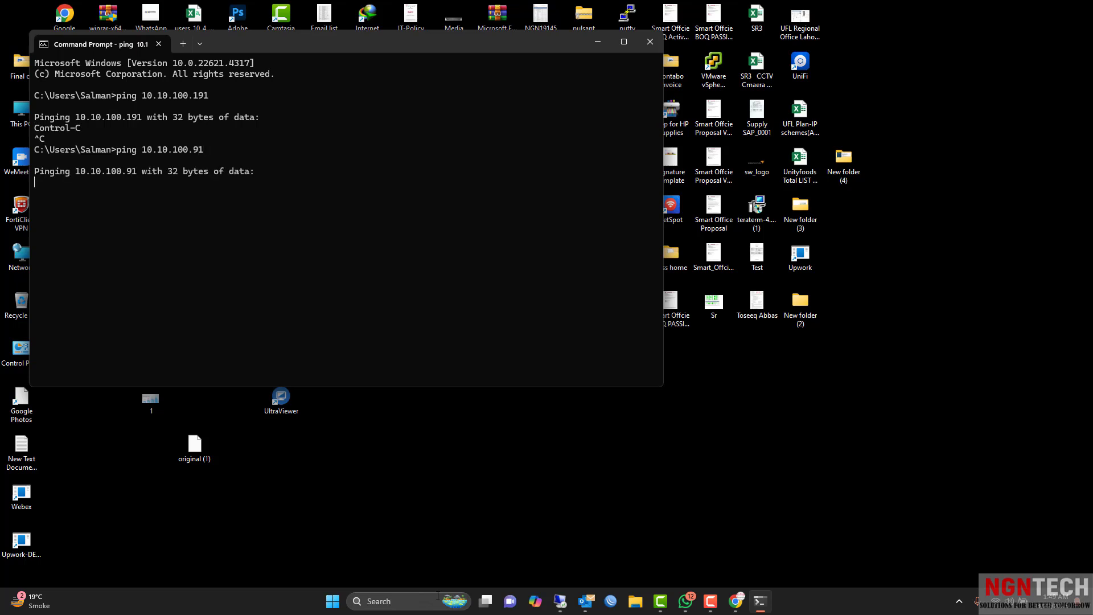
{"action": "key", "text": "ctrl+c"}
{"action": "key", "text": "Up"}
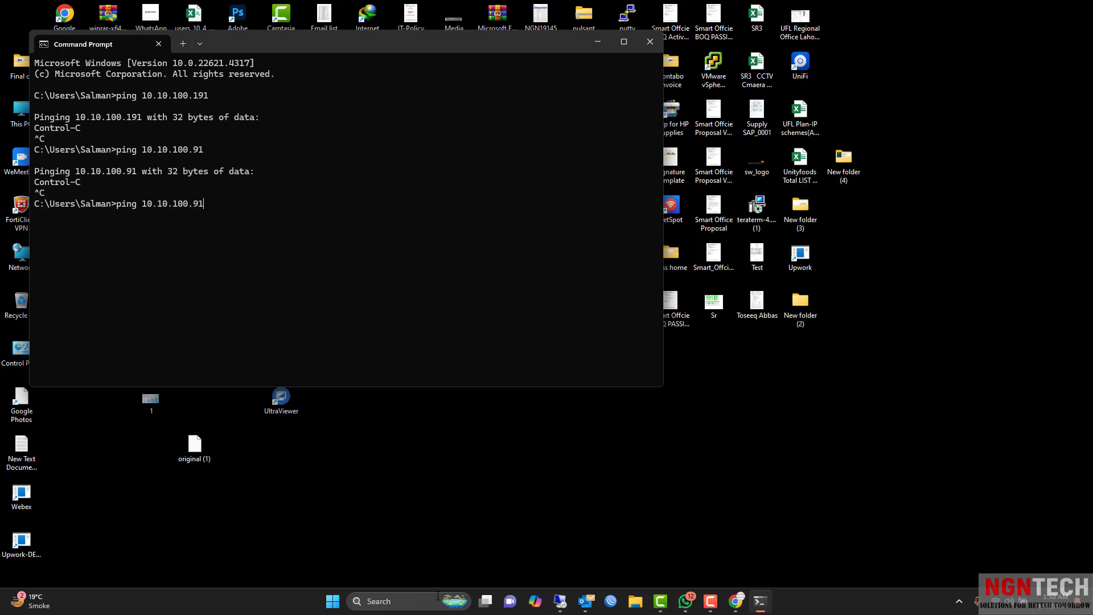
Close the remote desktop window, bringing up the disconnect confirmation.
{"action": "left_click", "coordinate": [556, 600]}
{"action": "mouse_move", "coordinate": [560, 600]}
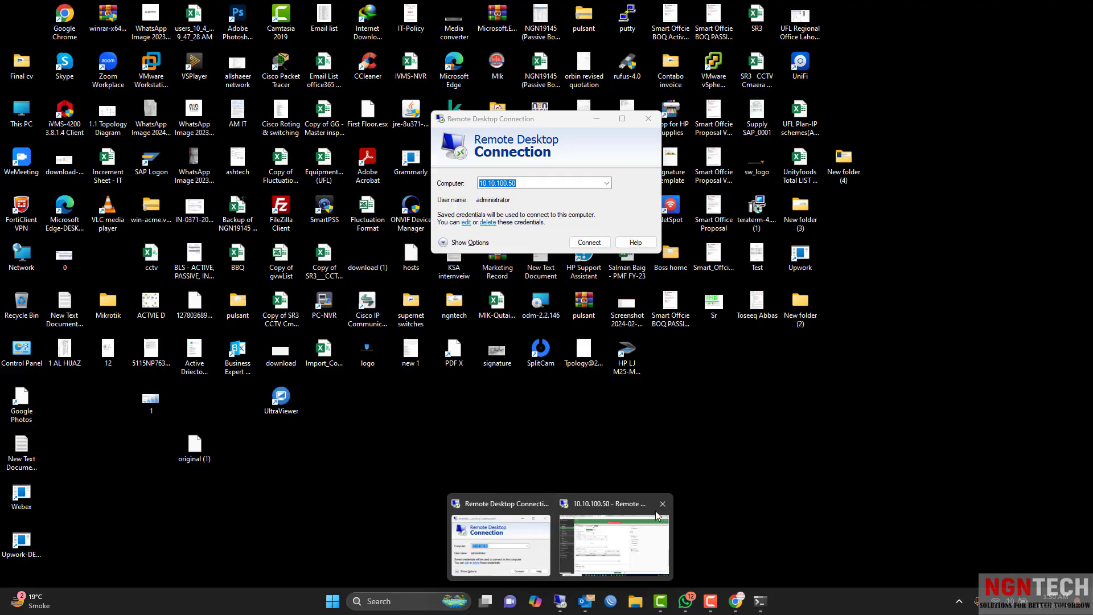
{"action": "left_click", "coordinate": [662, 503]}
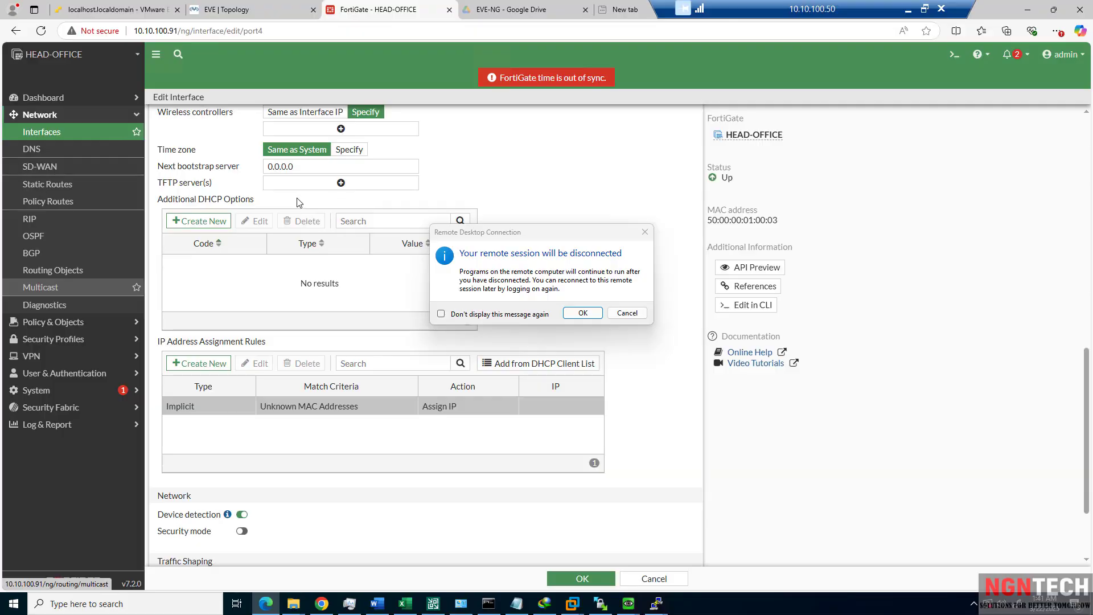
Keep the RDP session; on port1 drop SSH, add SNMP, set LLDP to Use VDOM Setting, save.
{"action": "left_click", "coordinate": [612, 320]}
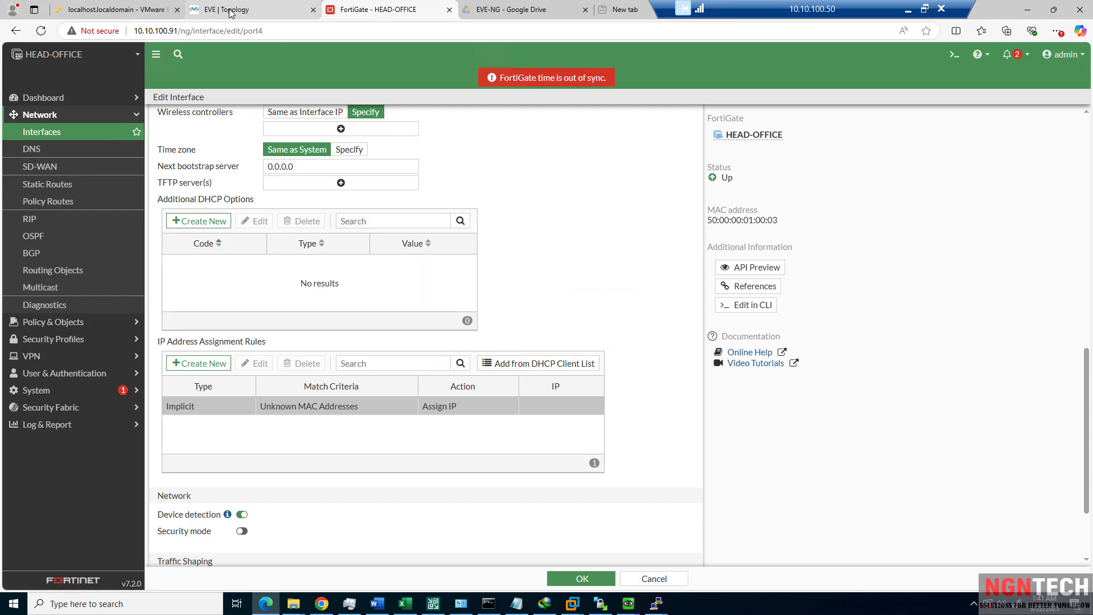
{"action": "left_click", "coordinate": [50, 133]}
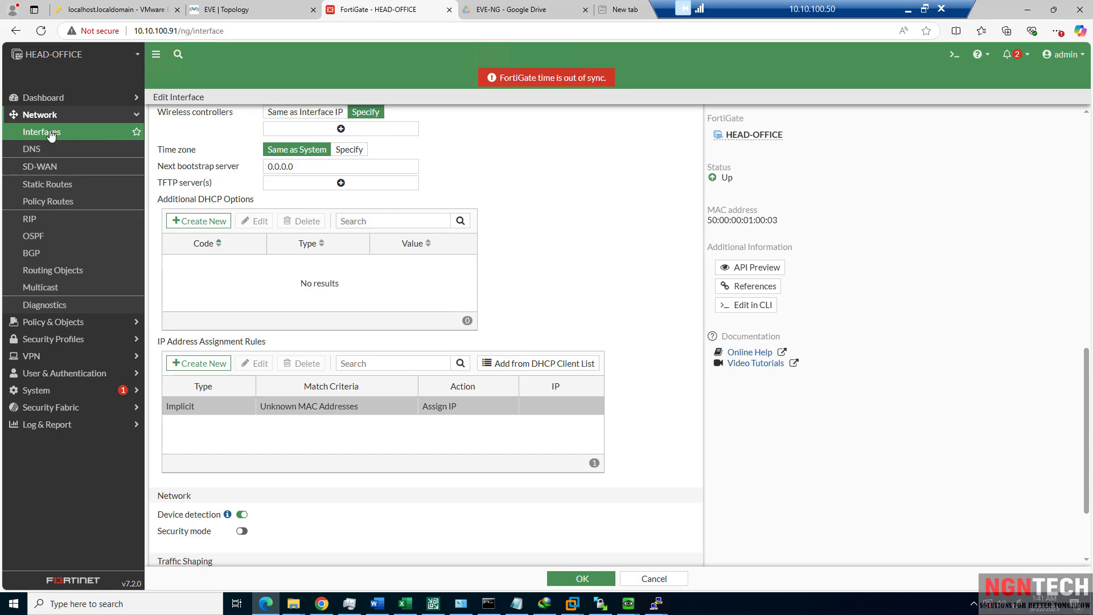
{"action": "double_click", "coordinate": [246, 279]}
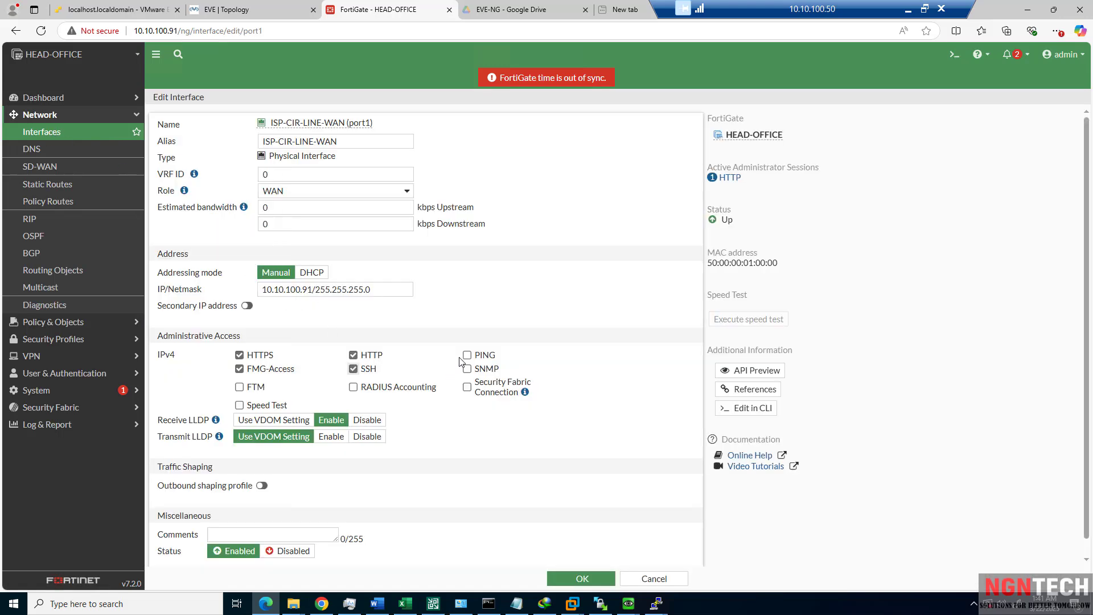
{"action": "left_click", "coordinate": [353, 369]}
{"action": "left_click", "coordinate": [467, 369]}
{"action": "left_click", "coordinate": [244, 421]}
{"action": "left_click", "coordinate": [581, 579]}
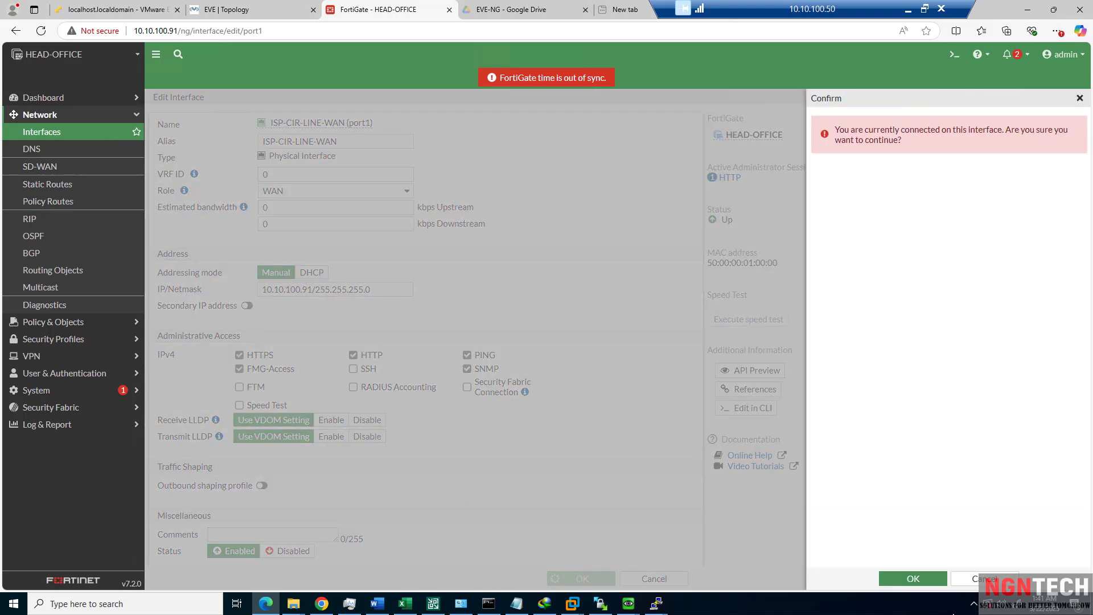
{"action": "left_click", "coordinate": [913, 578]}
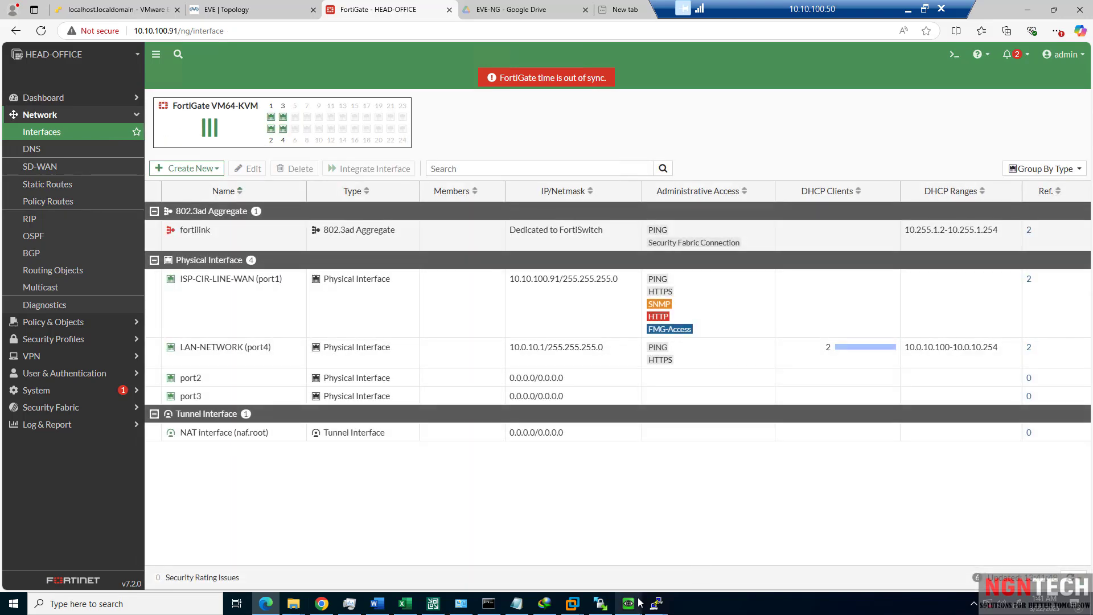
{"action": "mouse_move", "coordinate": [628, 603]}
{"action": "left_click", "coordinate": [695, 558]}
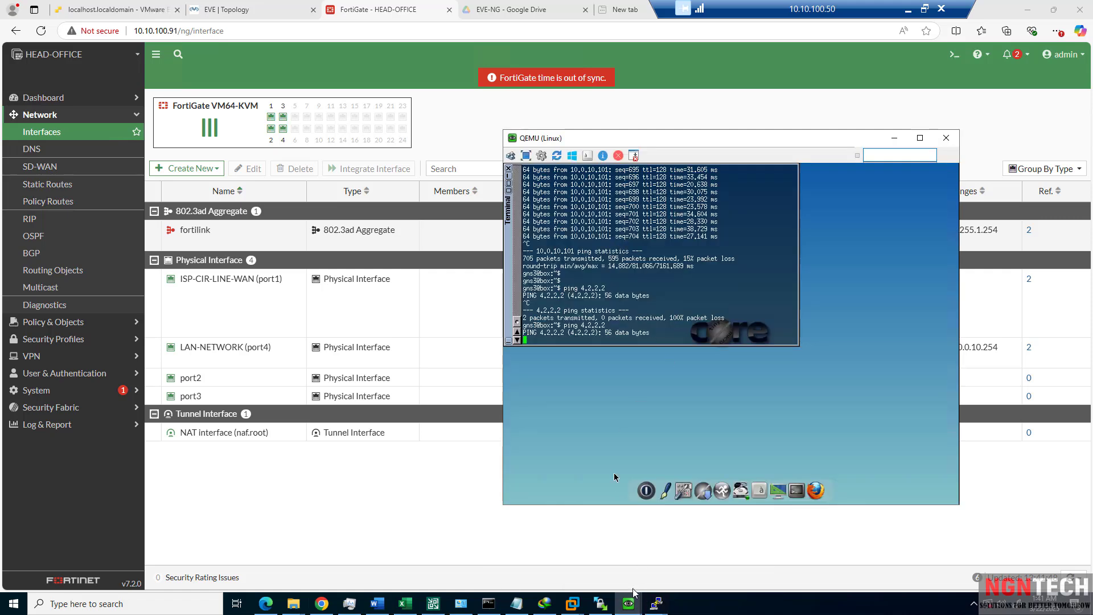
Check the server adapter's connection details, then return to the continuous ping to 8.8.8.8.
{"action": "mouse_move", "coordinate": [628, 603]}
{"action": "left_click", "coordinate": [625, 552]}
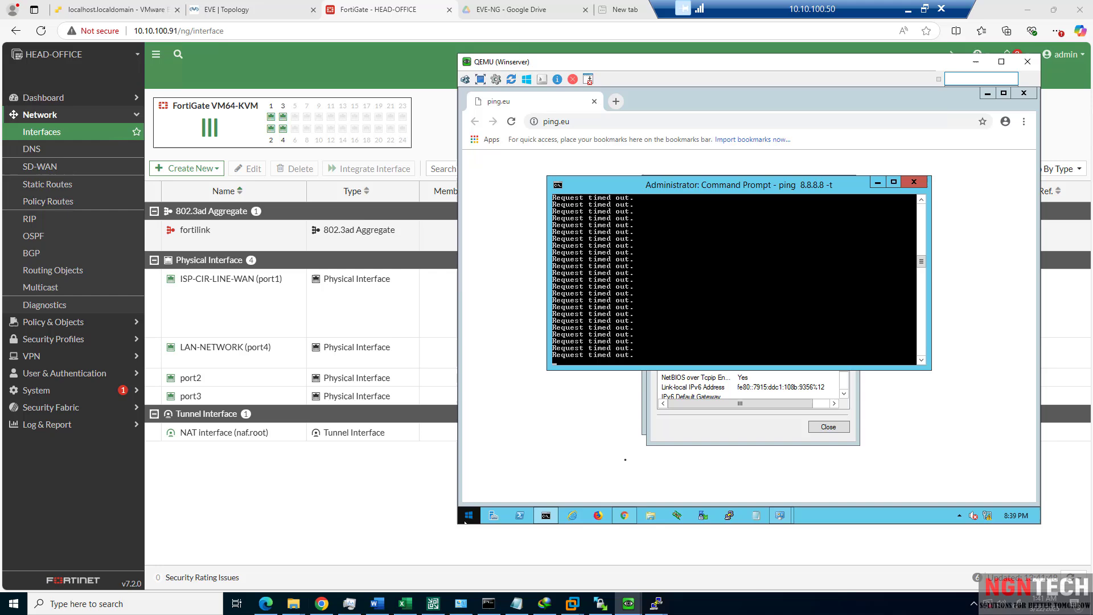
{"action": "left_click", "coordinate": [681, 436]}
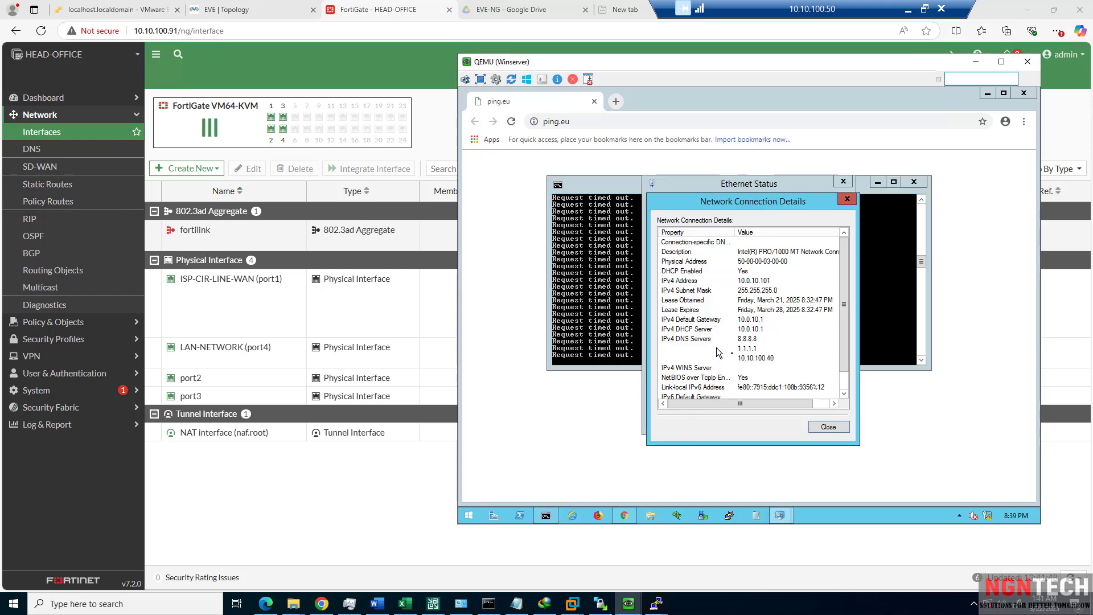
{"action": "left_click", "coordinate": [829, 427]}
{"action": "left_click", "coordinate": [366, 500]}
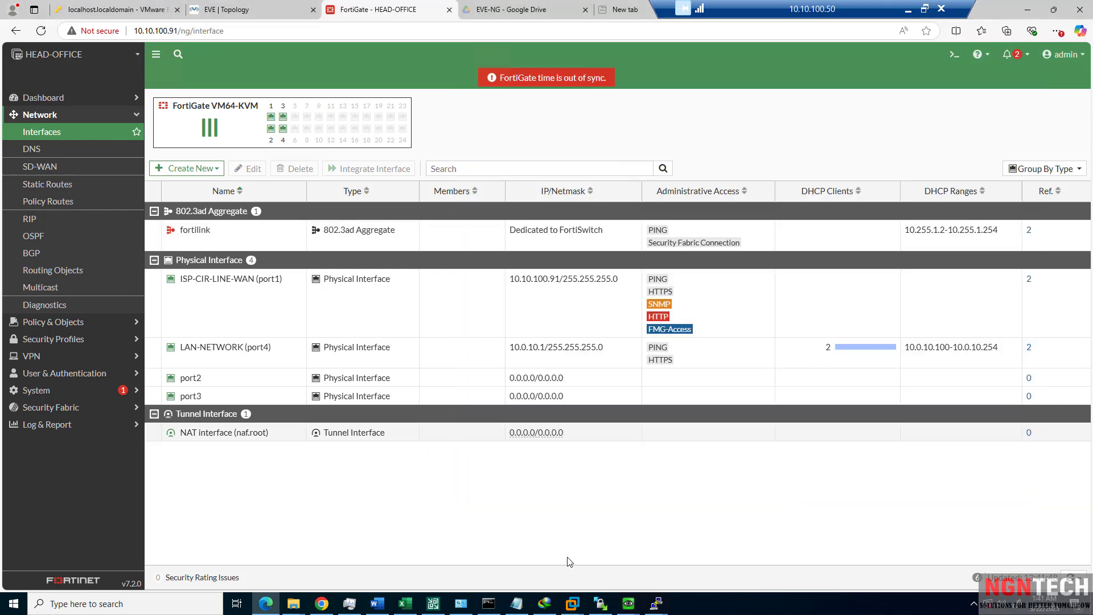
{"action": "left_click", "coordinate": [600, 603]}
{"action": "mouse_move", "coordinate": [621, 607]}
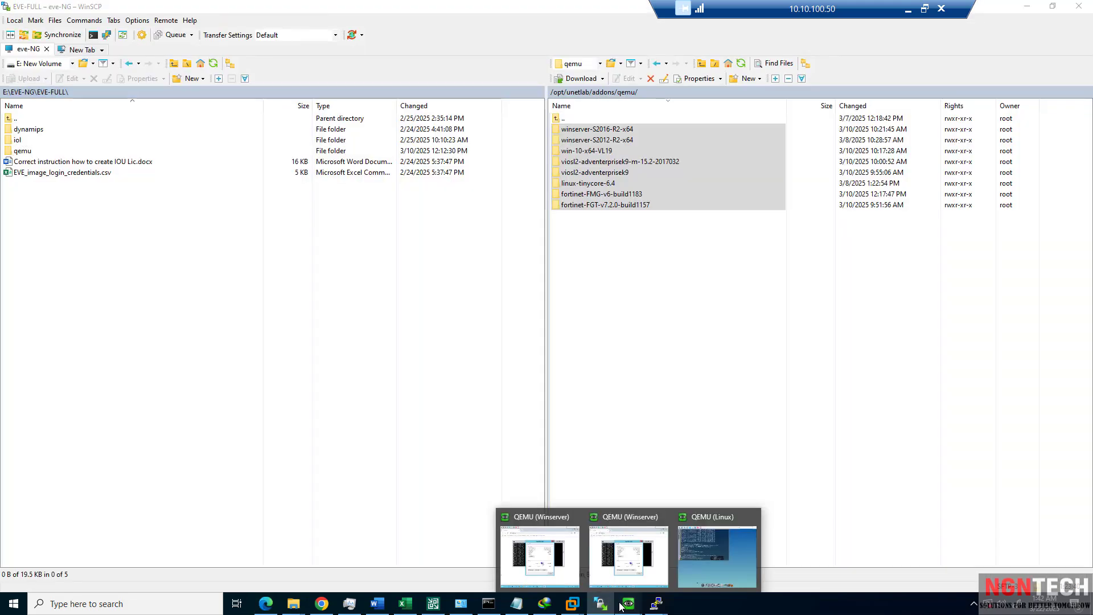
{"action": "left_click", "coordinate": [629, 556]}
{"action": "left_click", "coordinate": [637, 350]}
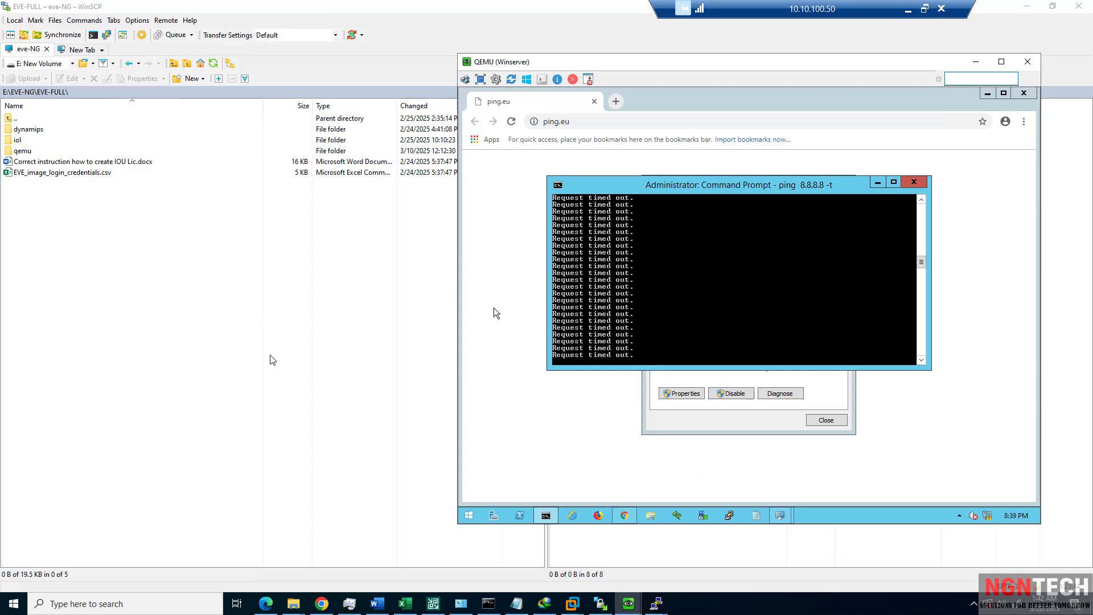
{"action": "left_click", "coordinate": [511, 121]}
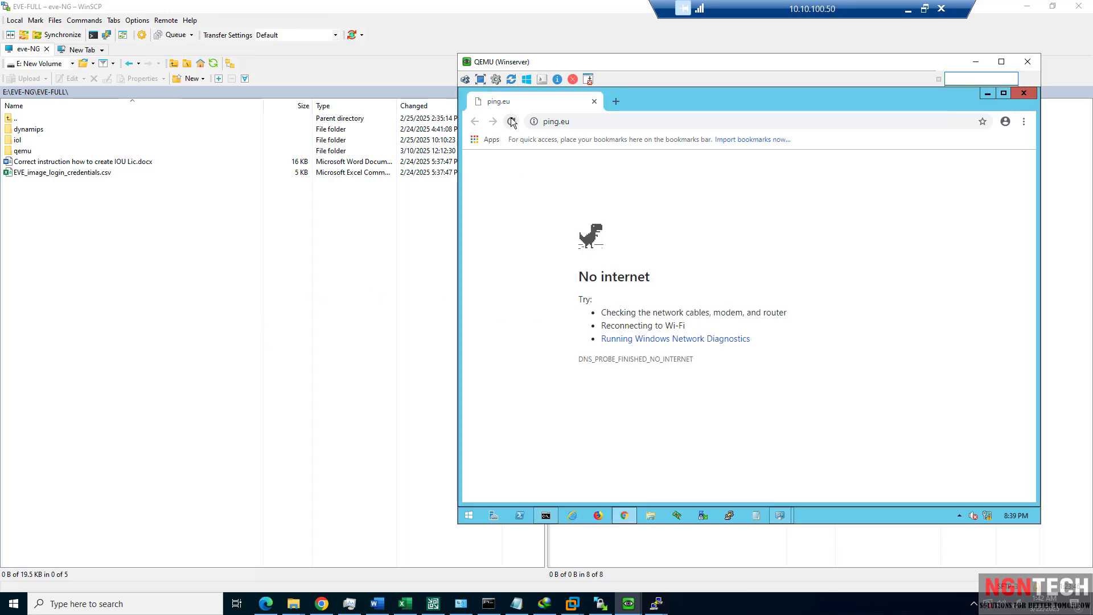
{"action": "left_click", "coordinate": [584, 120]}
{"action": "type", "text": "10"}
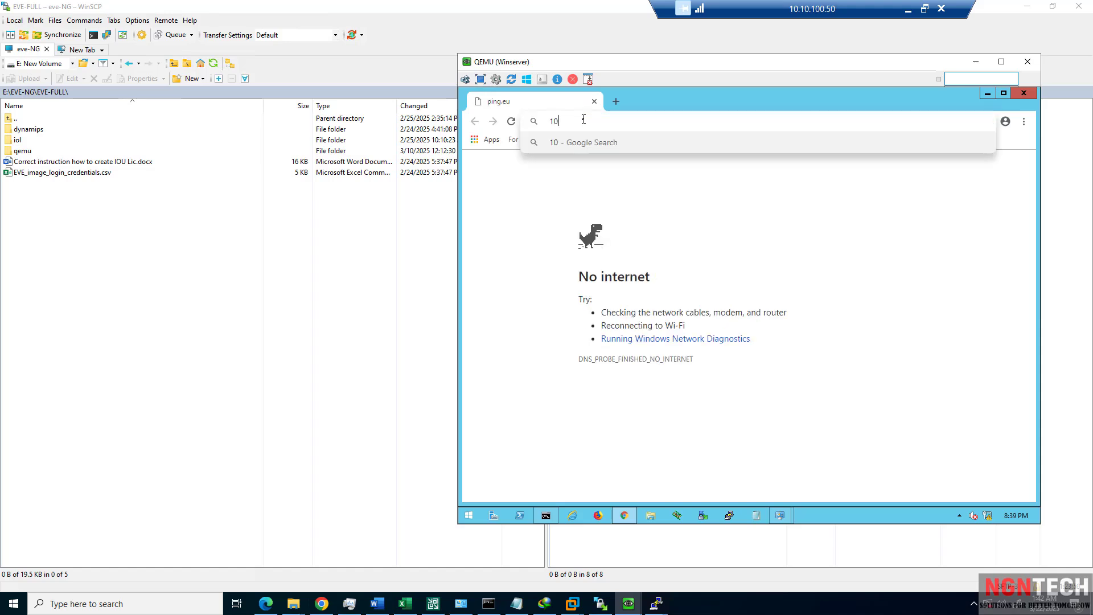
{"action": "type", "text": ".0.10.1"}
{"action": "key", "text": "Return"}
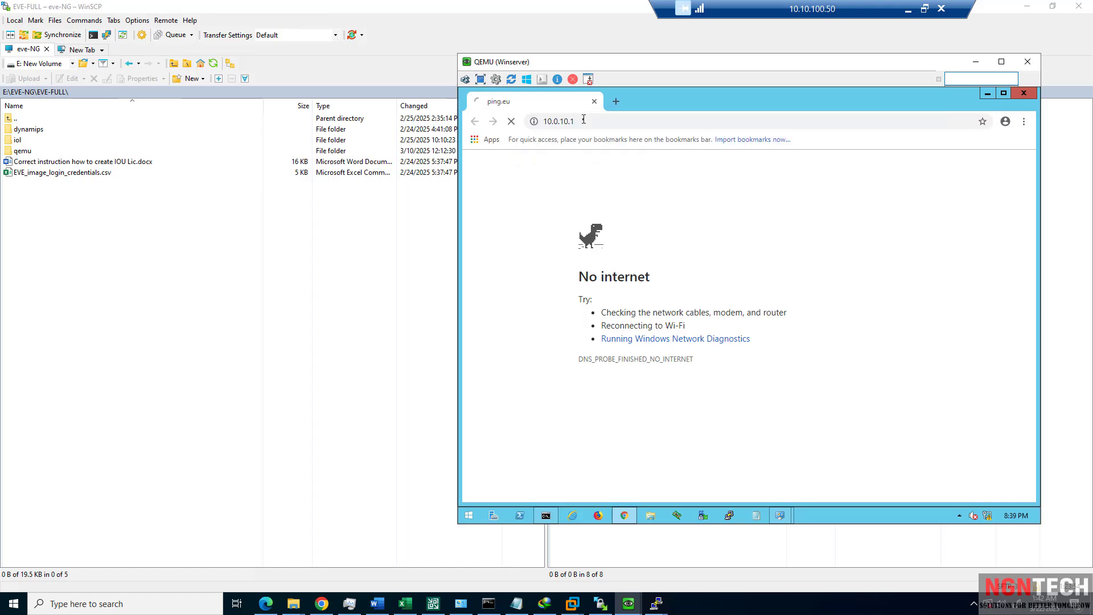
{"action": "left_click", "coordinate": [584, 119]}
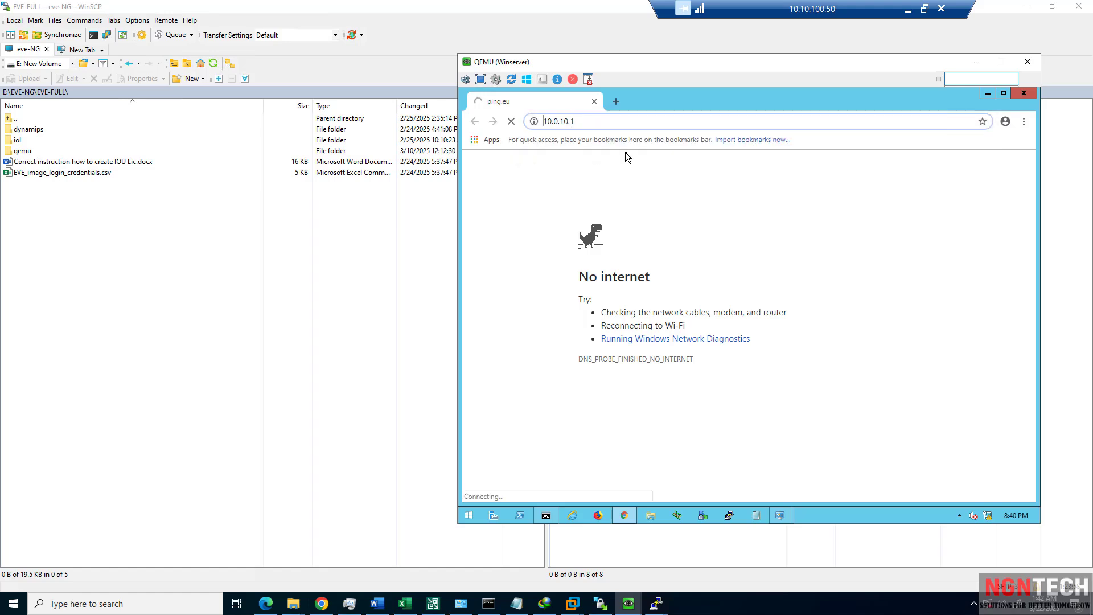
{"action": "type", "text": "https://"}
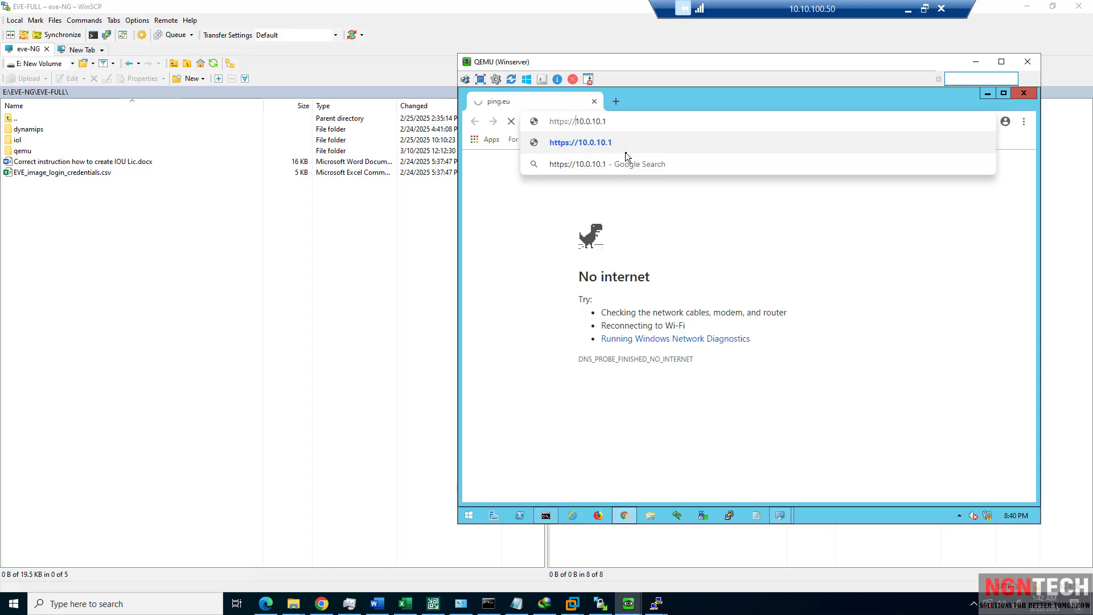
{"action": "key", "text": "Return"}
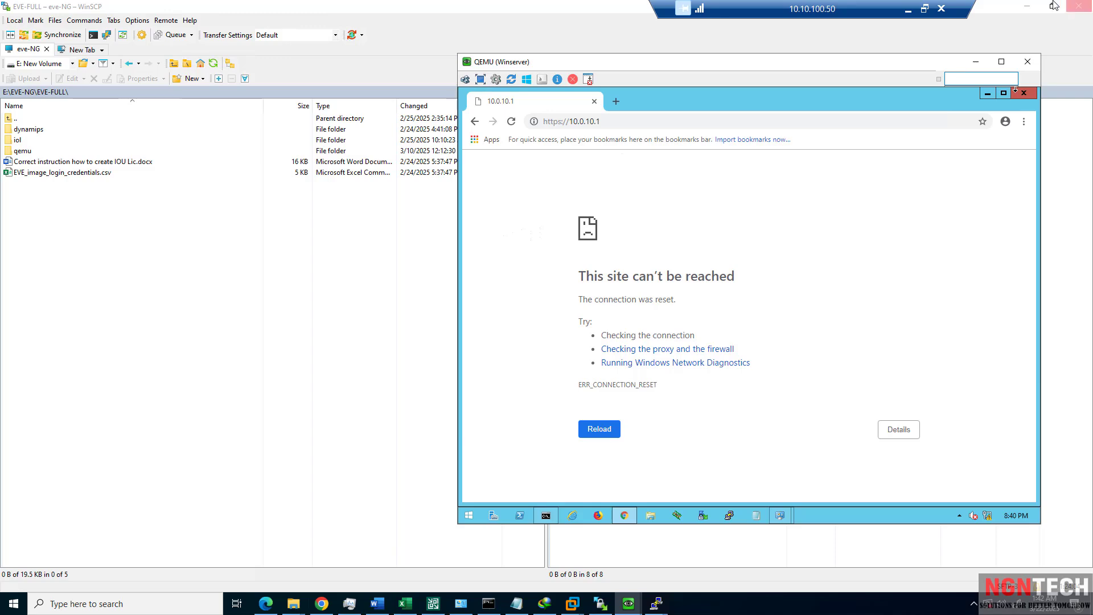
Reload the FortiGate interface list and recheck the server adapter's IP, gateway and DNS details.
{"action": "left_click", "coordinate": [1033, 7]}
{"action": "left_click", "coordinate": [1031, 7]}
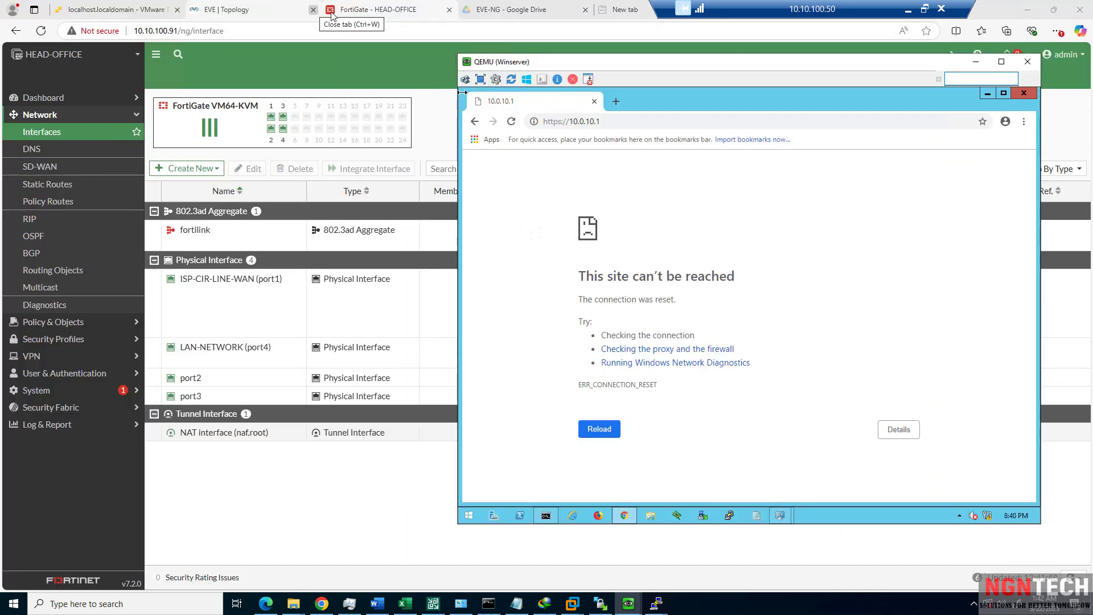
{"action": "left_click_drag", "start_coordinate": [563, 65], "coordinate": [696, 70]}
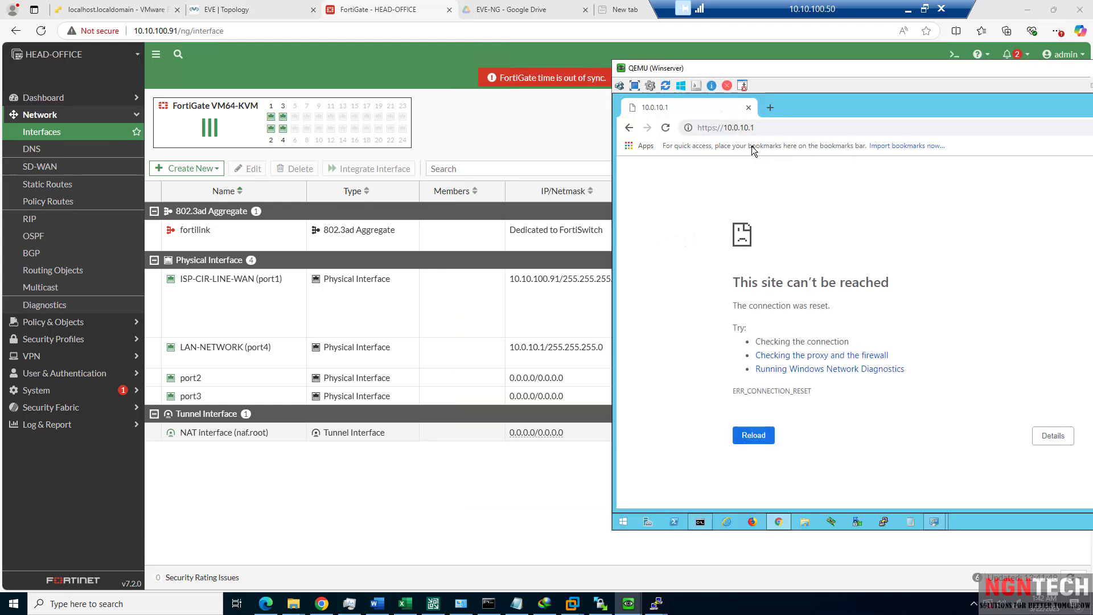
{"action": "left_click", "coordinate": [487, 358]}
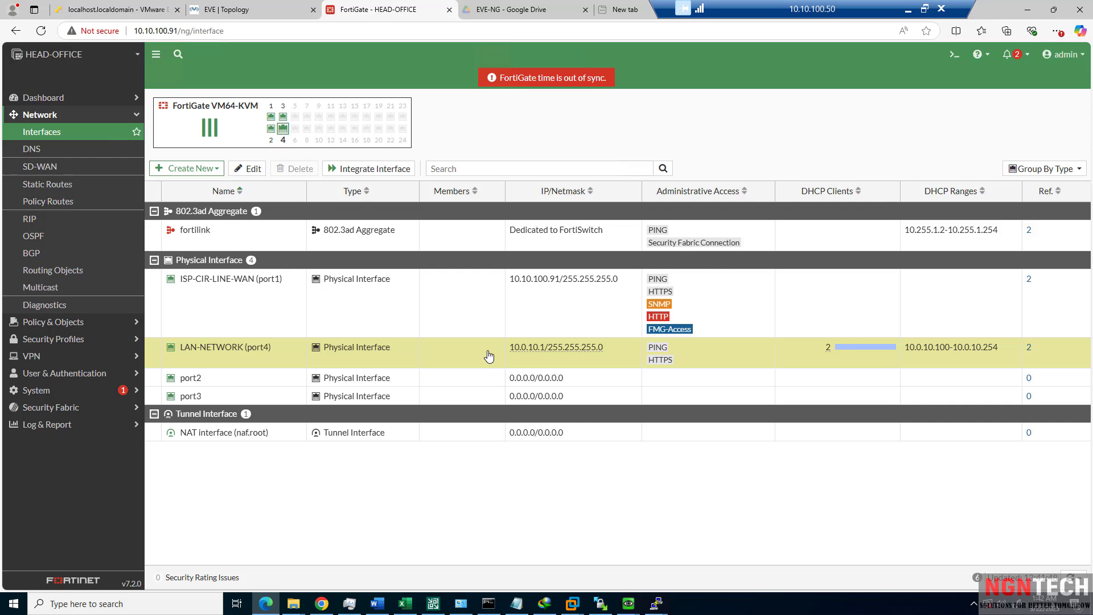
{"action": "left_click", "coordinate": [72, 131]}
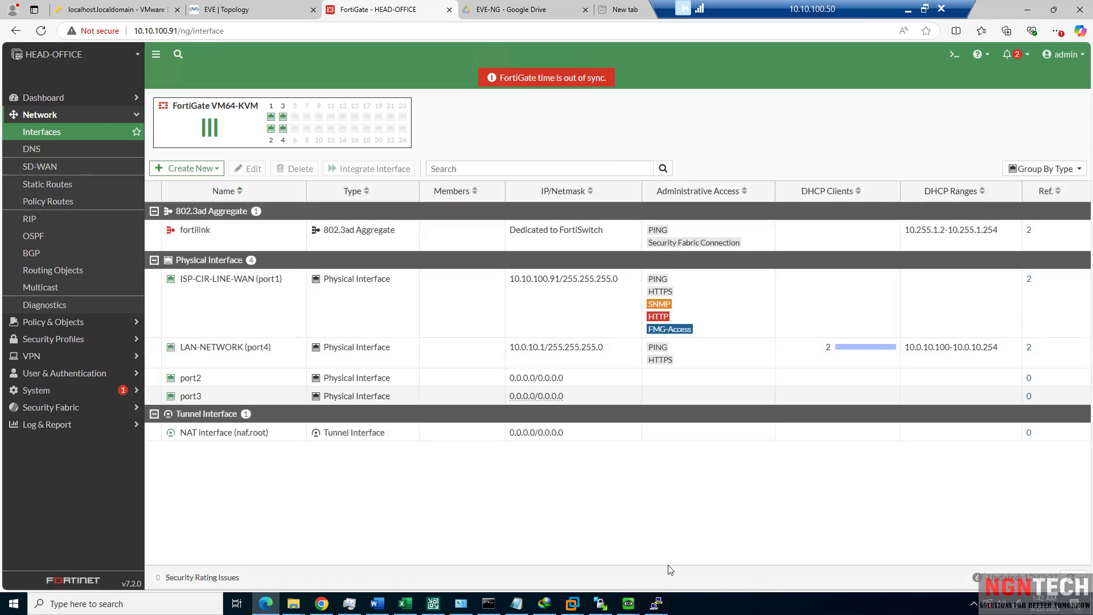
{"action": "mouse_move", "coordinate": [630, 612]}
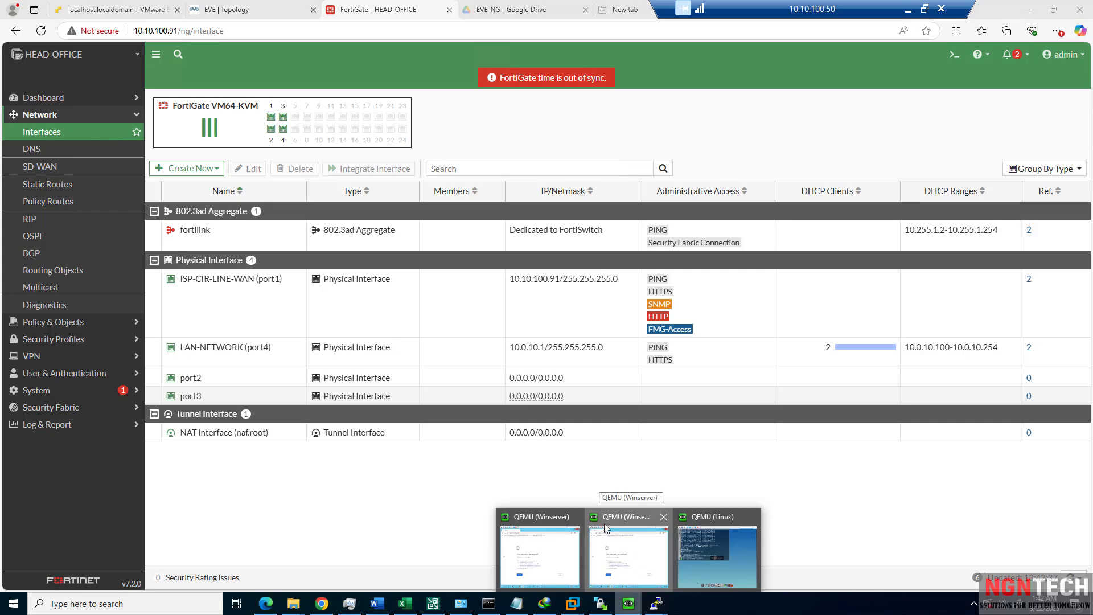
{"action": "left_click", "coordinate": [575, 521]}
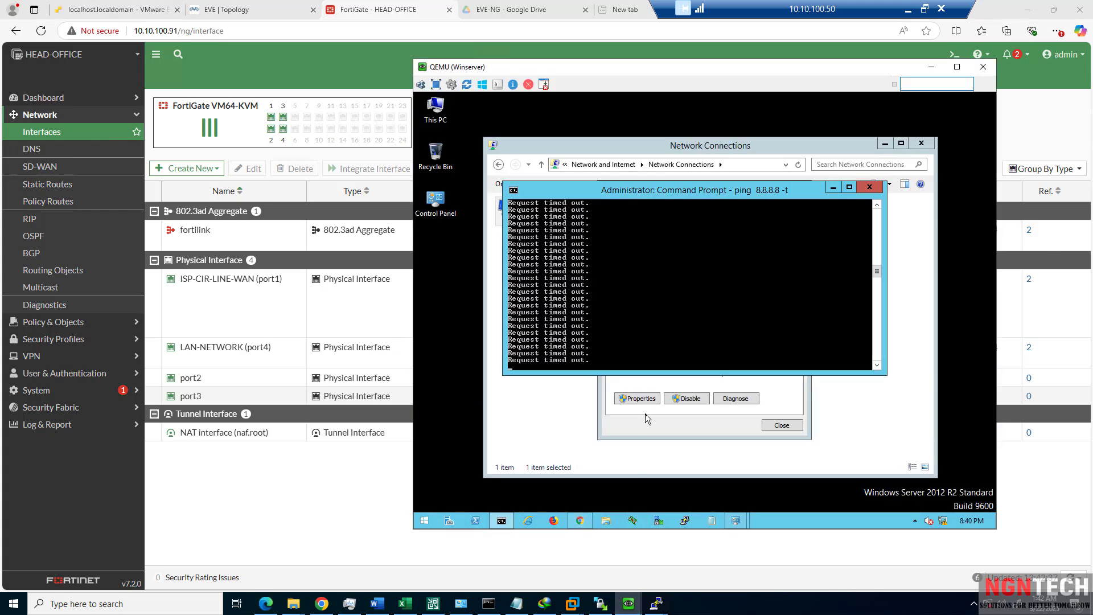
{"action": "left_click", "coordinate": [651, 297]}
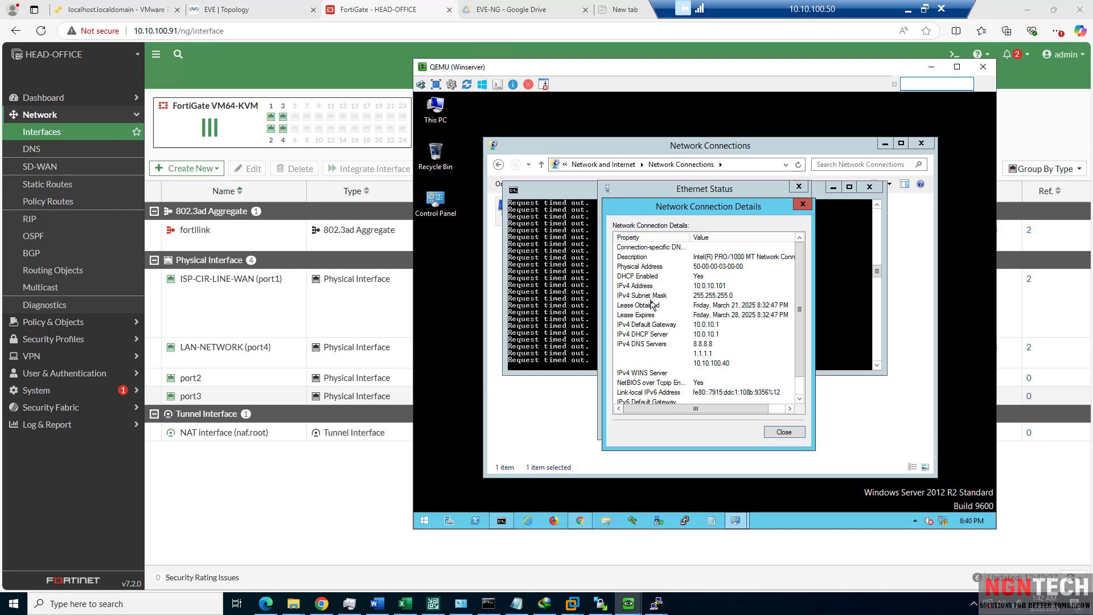
Stop the 8.8.8.8 ping and ping gateway 10.0.10.1 from Command Prompt.
{"action": "left_click", "coordinate": [538, 341]}
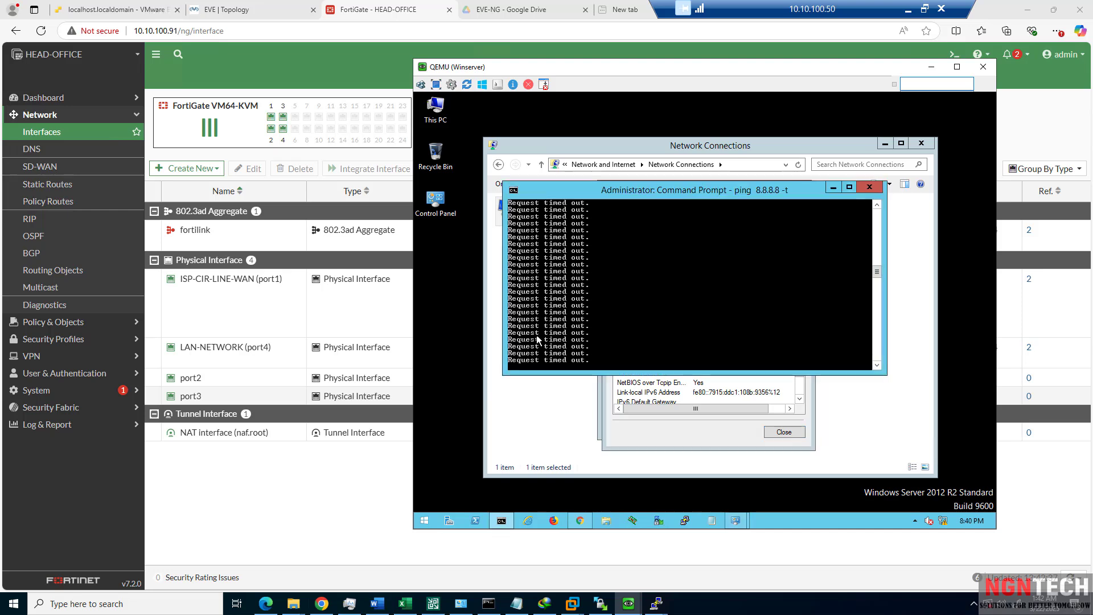
{"action": "key", "text": "ctrl+c"}
{"action": "type", "text": "pi"}
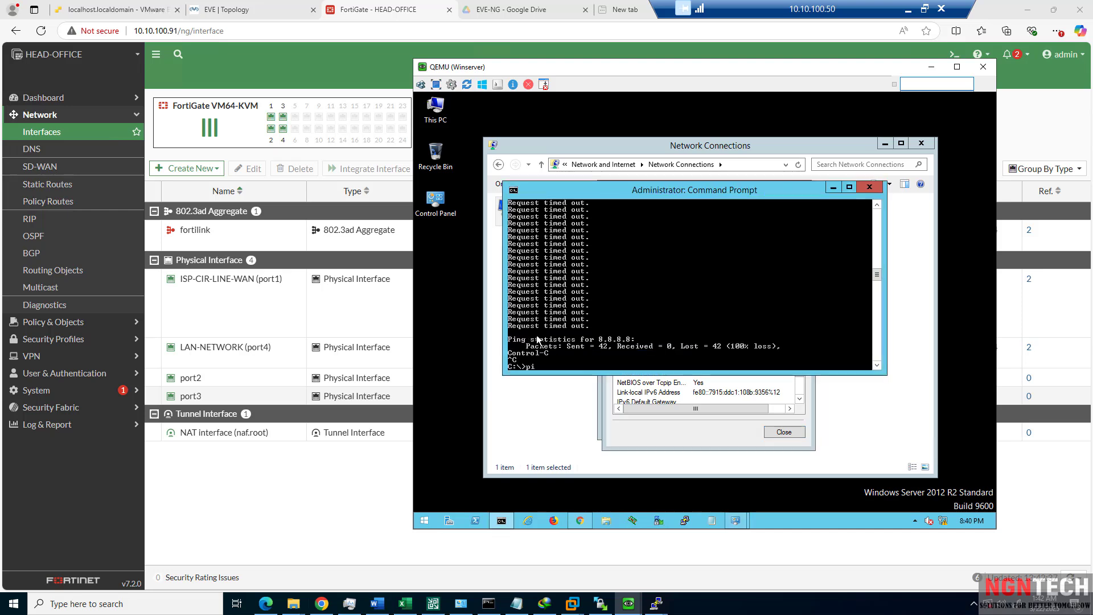
{"action": "type", "text": "ng 10.0.10.1"}
{"action": "key", "text": "Return"}
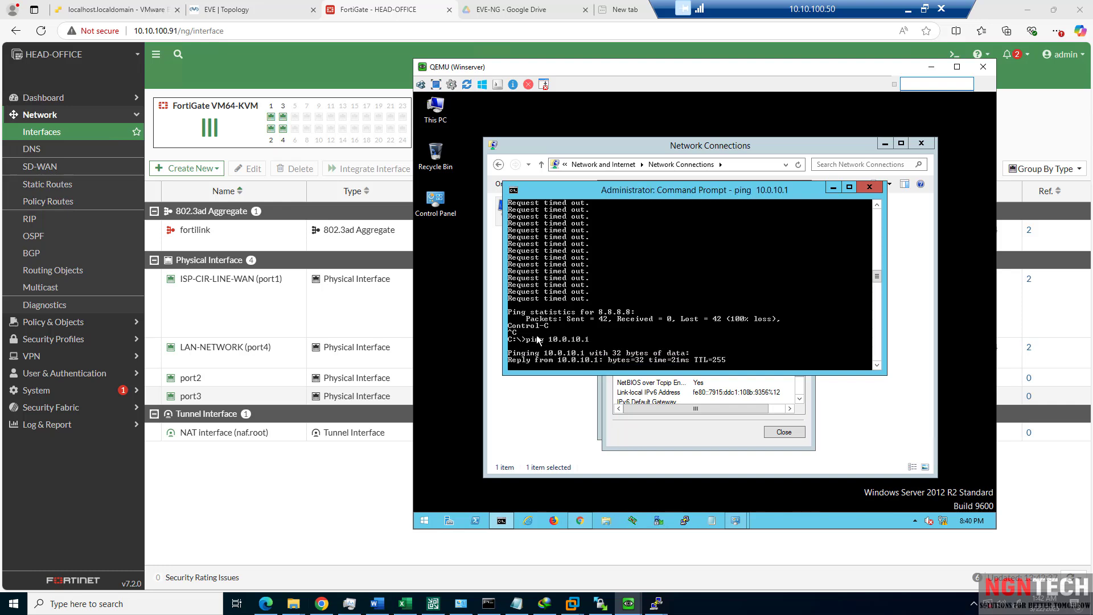
{"action": "key", "text": "ctrl+c"}
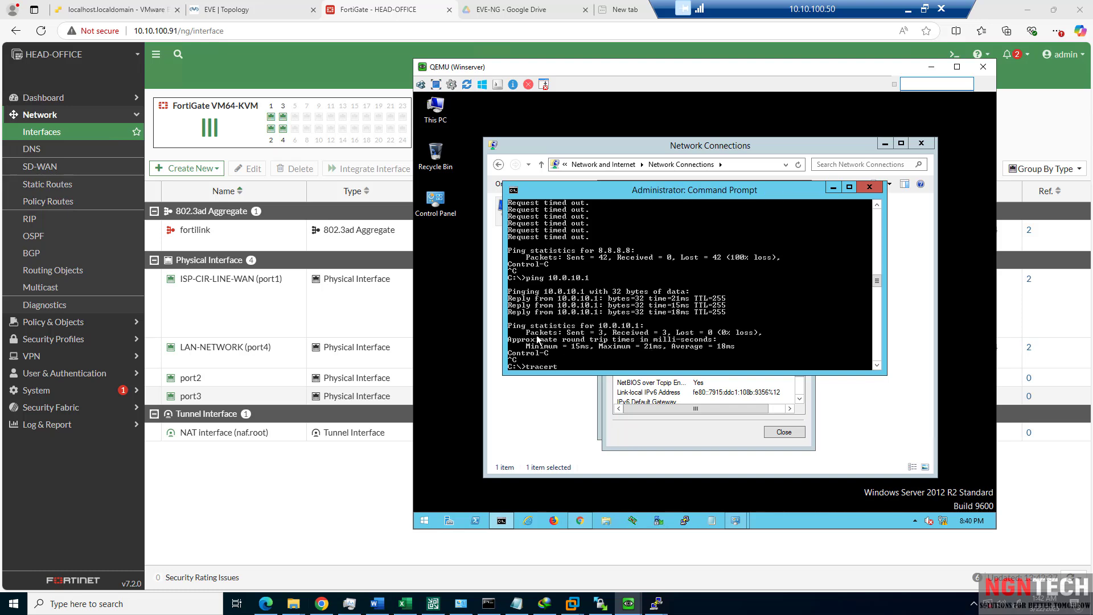
Run tracert -d 4.2.2.2, then cancel it after the first hop.
{"action": "type", "text": "tracert -d 4.2.2."}
{"action": "key", "text": "Return"}
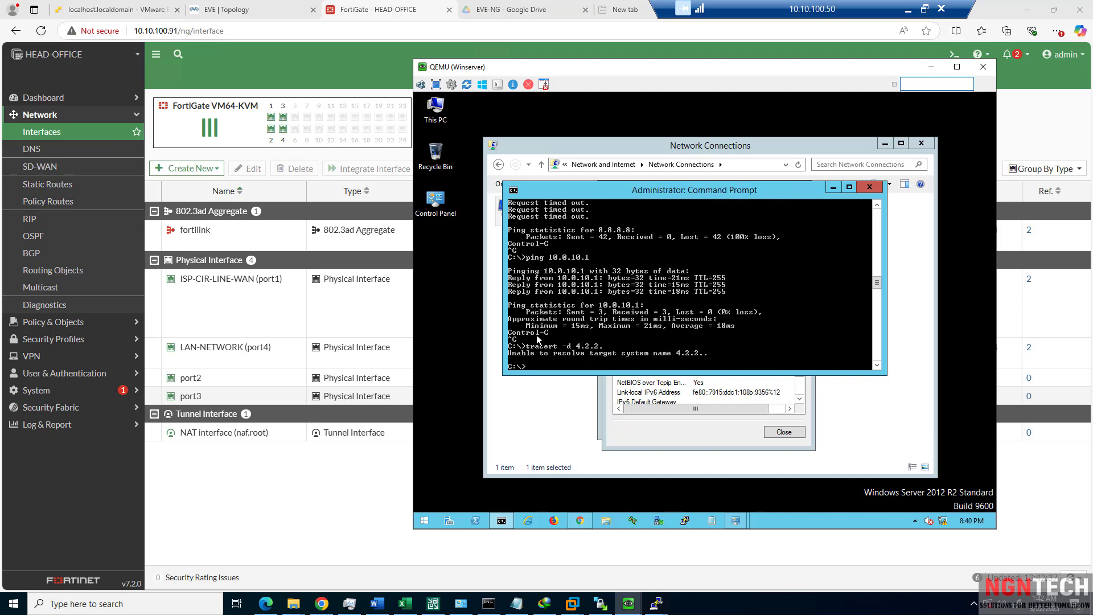
{"action": "key", "text": "Up"}
{"action": "type", "text": "2"}
{"action": "key", "text": "Return"}
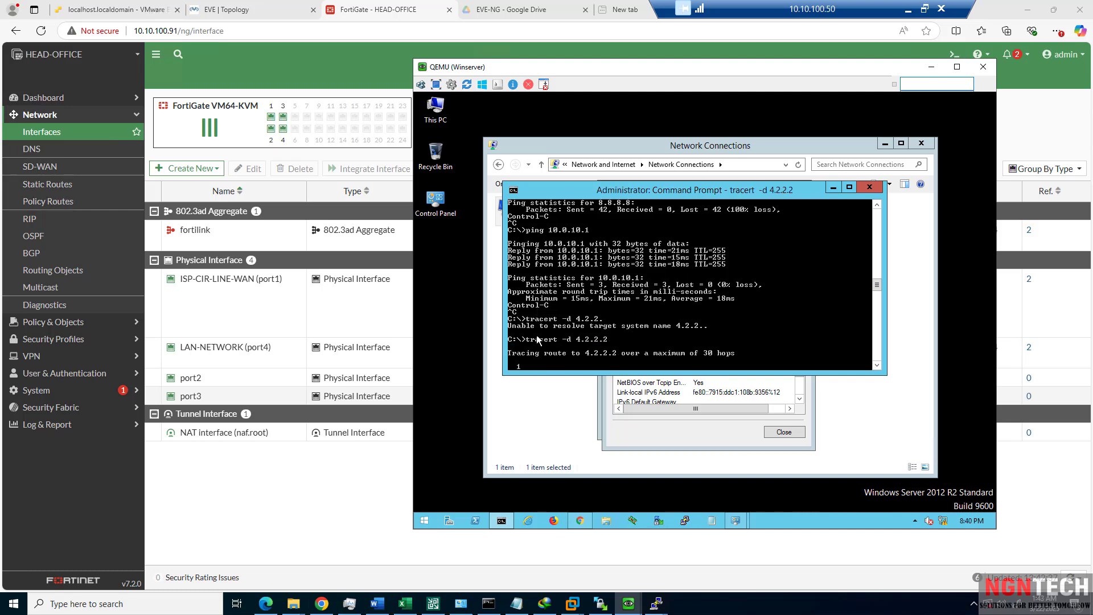
{"action": "key", "text": "ctrl+c"}
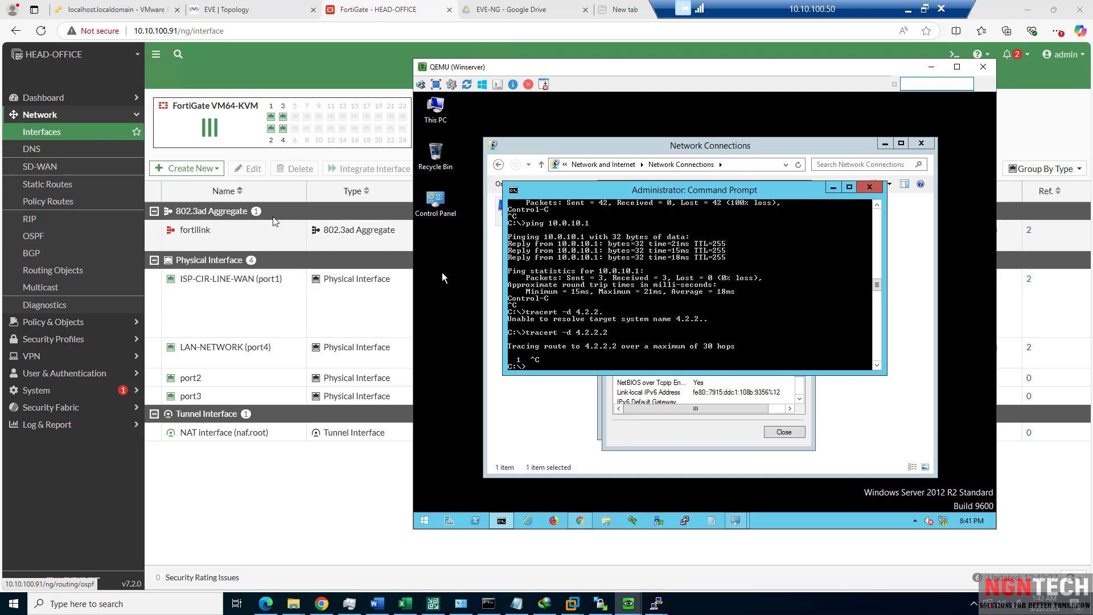
Open the NAT-POLCIY firewall policy for editing and review its settings.
{"action": "left_click", "coordinate": [51, 187]}
{"action": "left_click", "coordinate": [51, 187]}
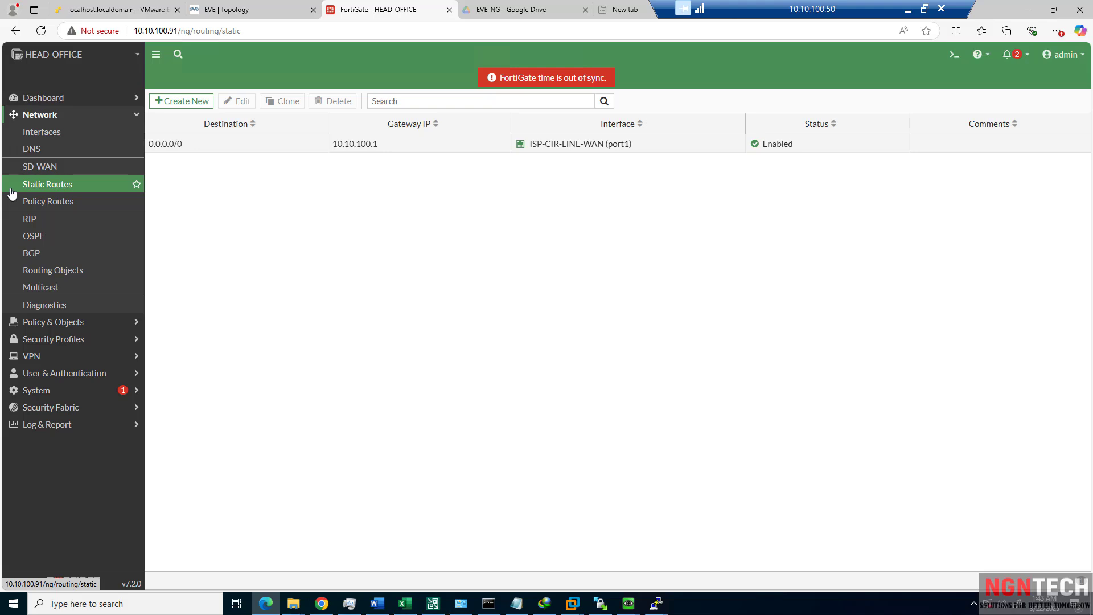
{"action": "left_click", "coordinate": [39, 321]}
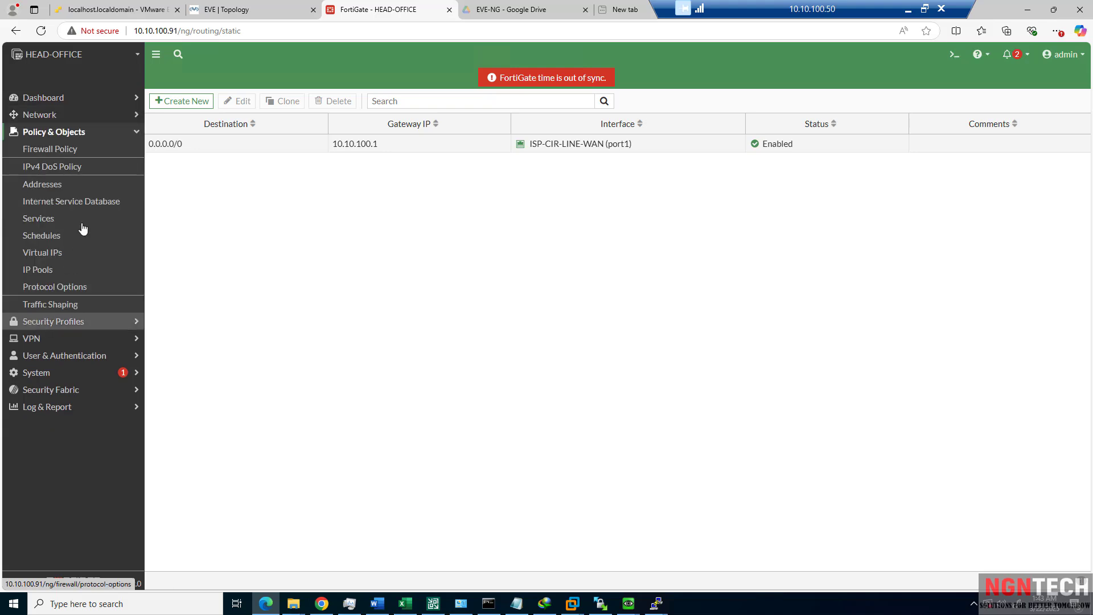
{"action": "left_click", "coordinate": [14, 153]}
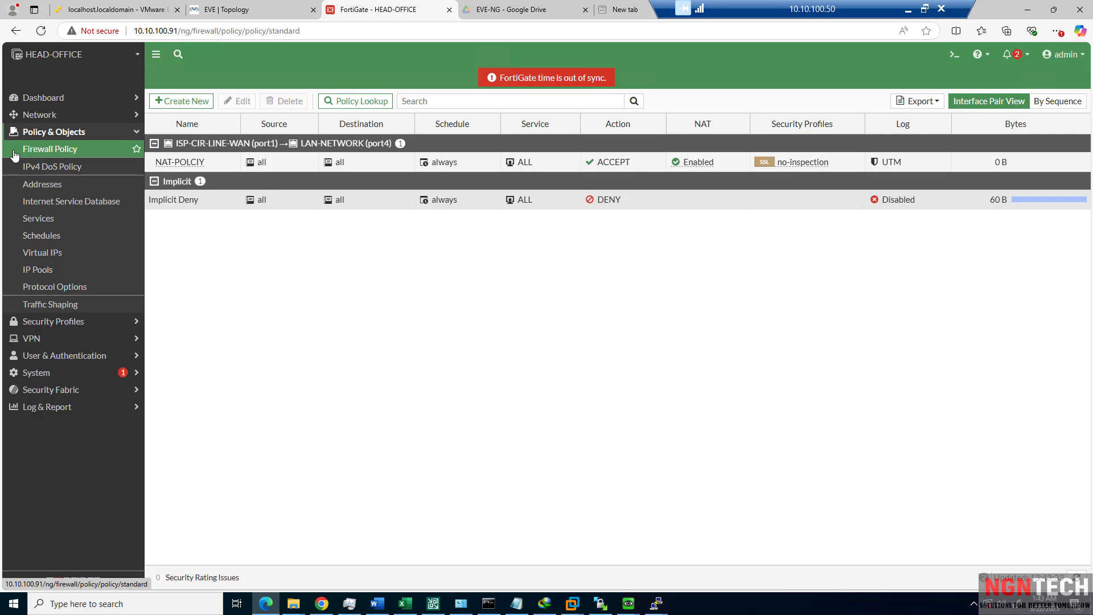
{"action": "double_click", "coordinate": [179, 161]}
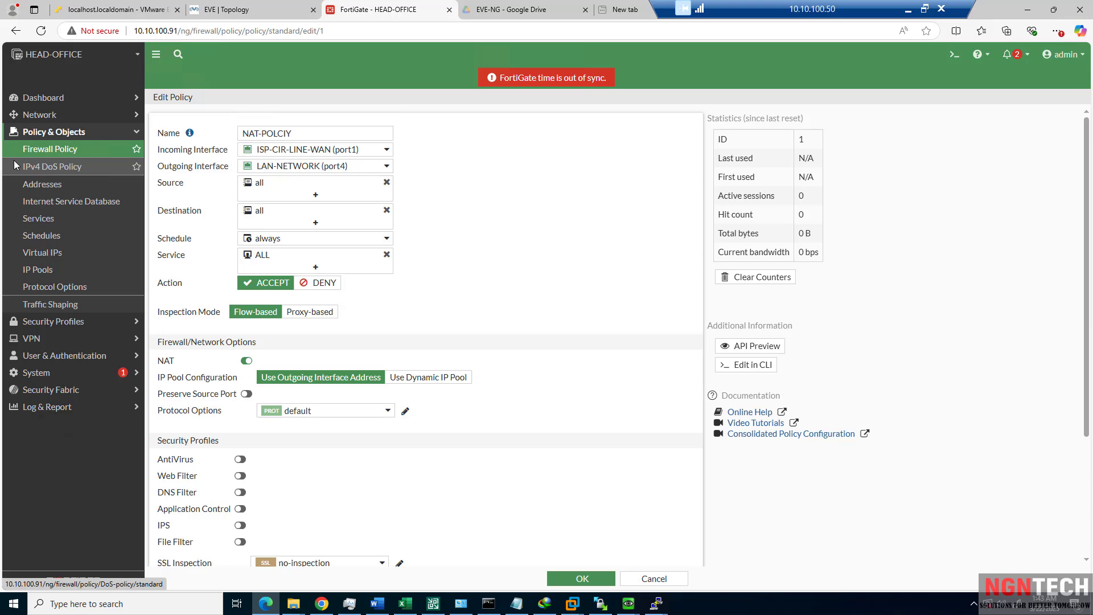
{"action": "scroll", "coordinate": [582, 367], "scroll_direction": "down", "scroll_amount": 3}
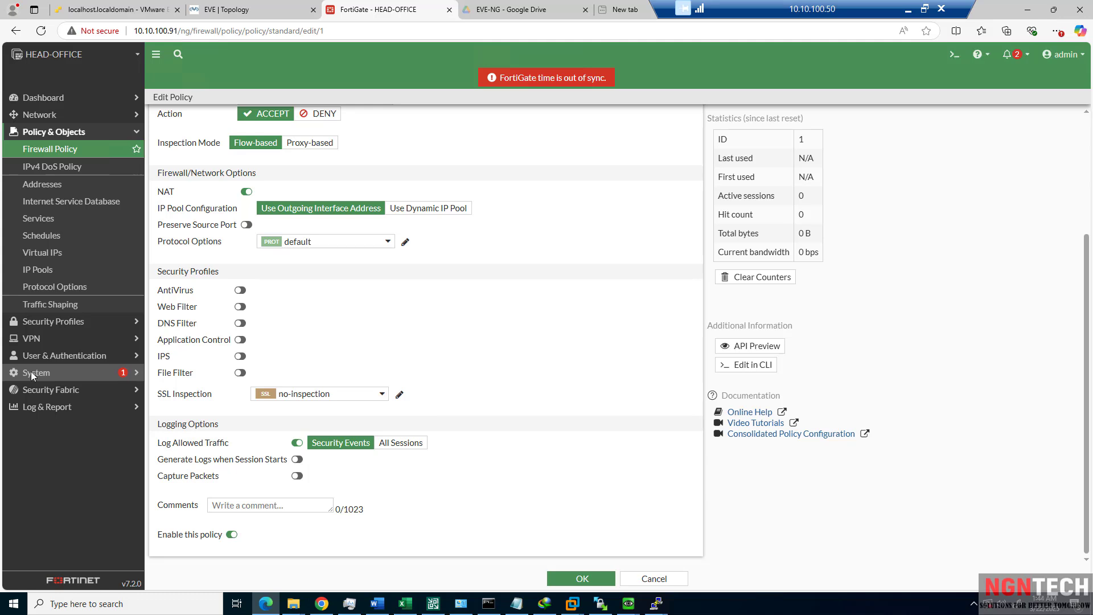
{"action": "scroll", "coordinate": [20, 313], "scroll_direction": "up", "scroll_amount": 2}
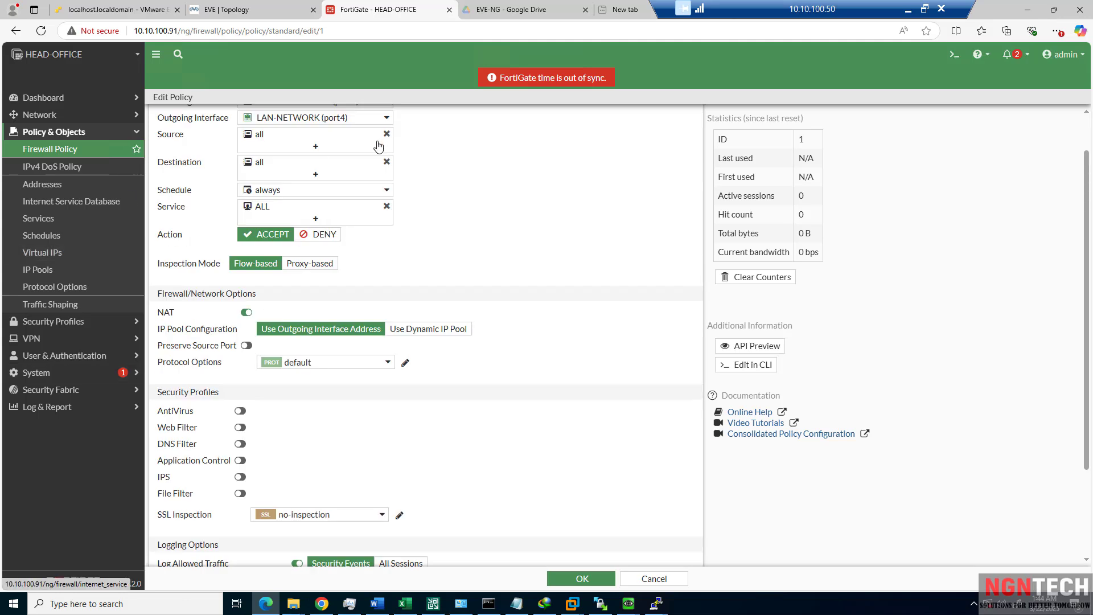
{"action": "left_click", "coordinate": [61, 148]}
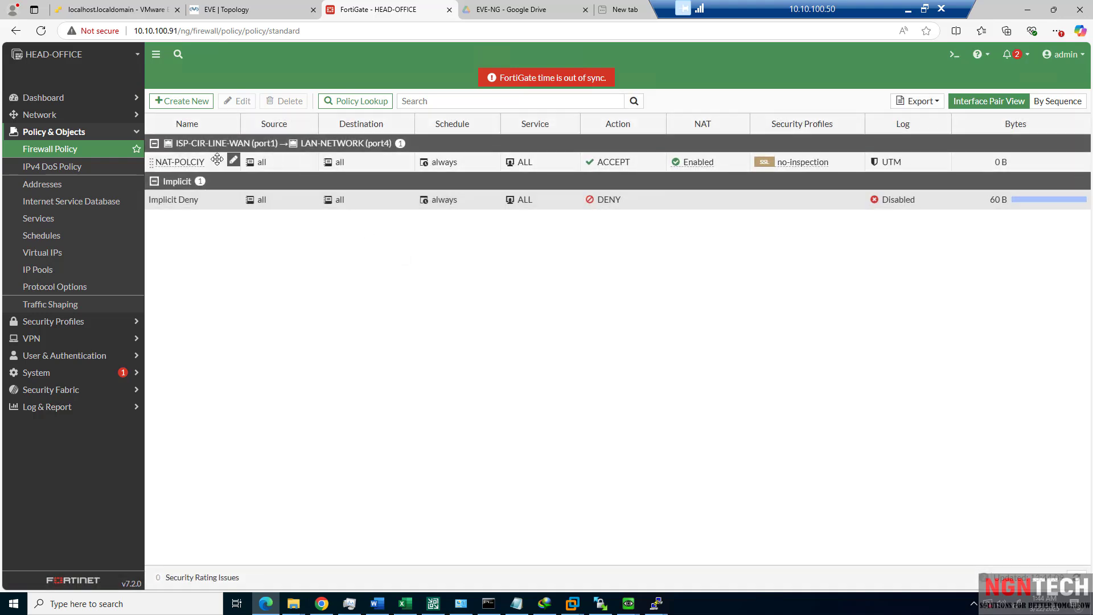
{"action": "double_click", "coordinate": [272, 165]}
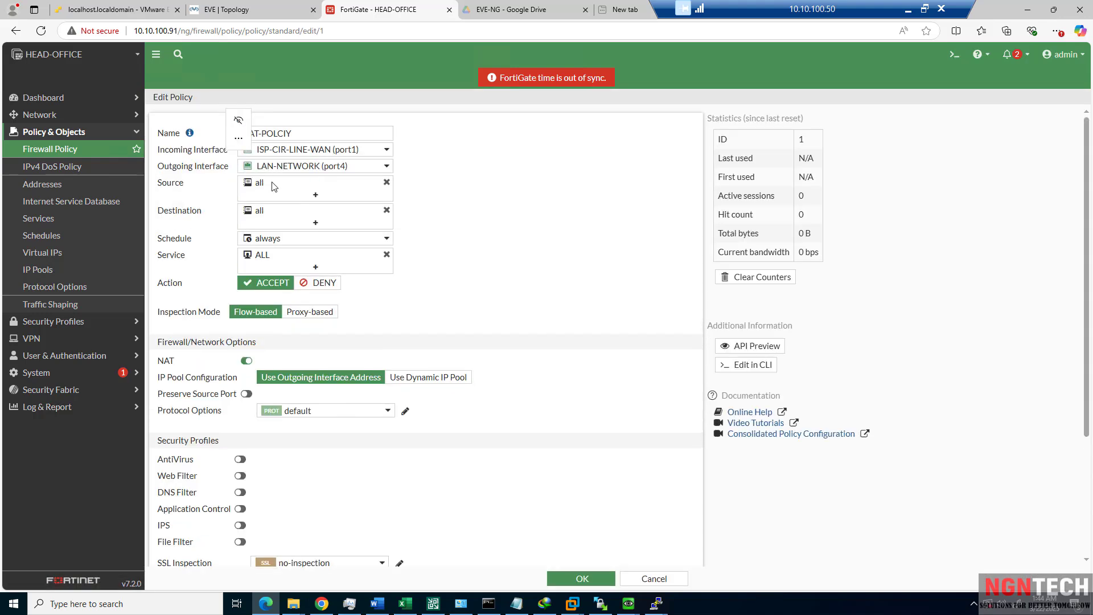
Set incoming to LAN-NETWORK (port4) and outgoing to ISP-CIR-LINE-WAN (port1), then save.
{"action": "left_click", "coordinate": [325, 152]}
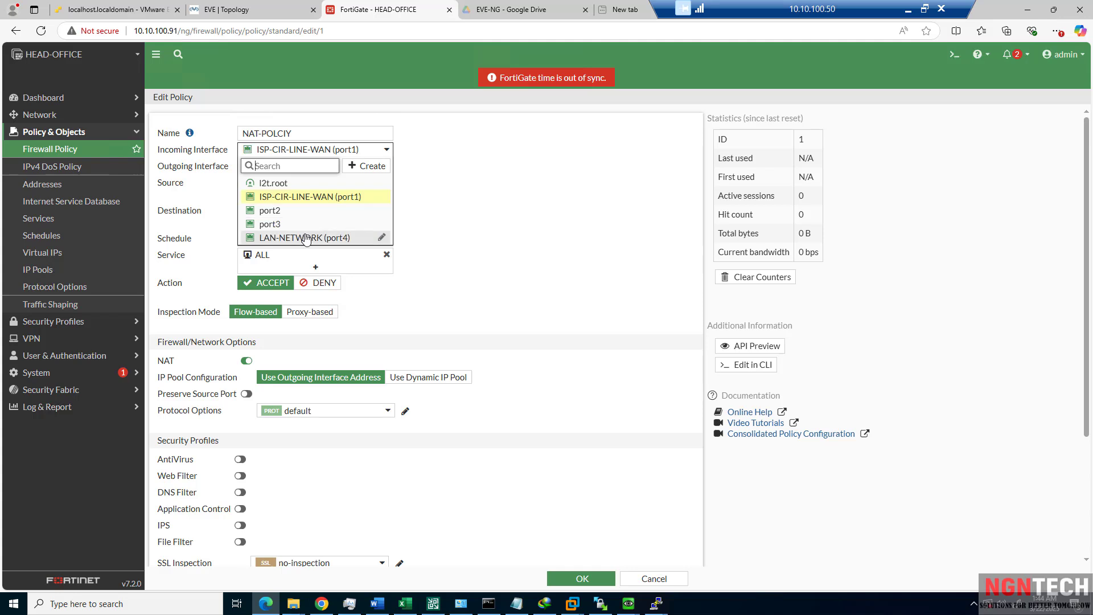
{"action": "left_click", "coordinate": [306, 238]}
{"action": "left_click", "coordinate": [306, 171]}
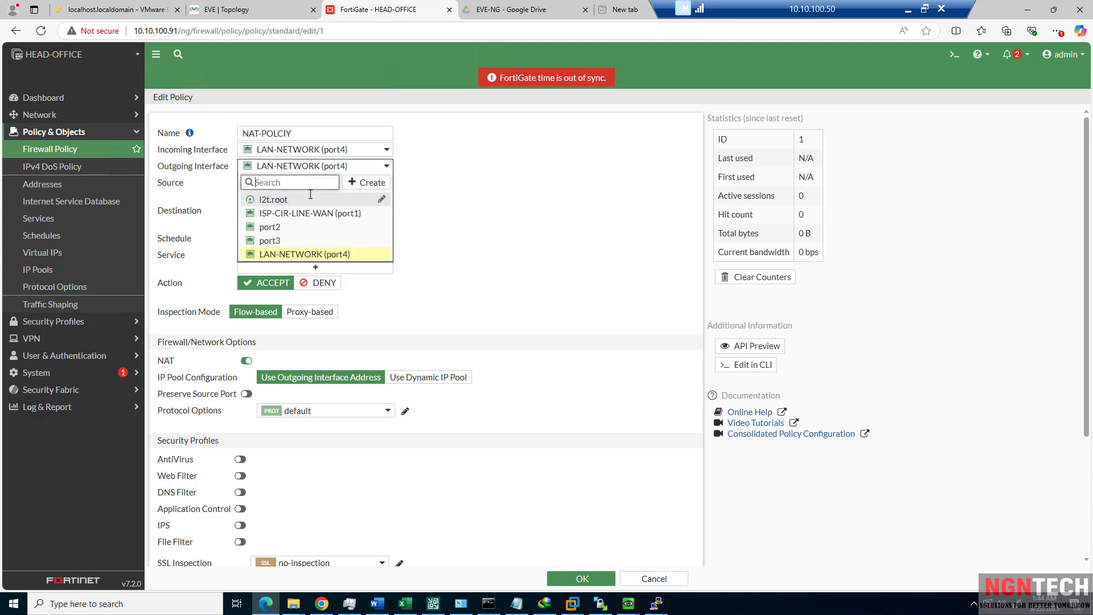
{"action": "left_click", "coordinate": [312, 213]}
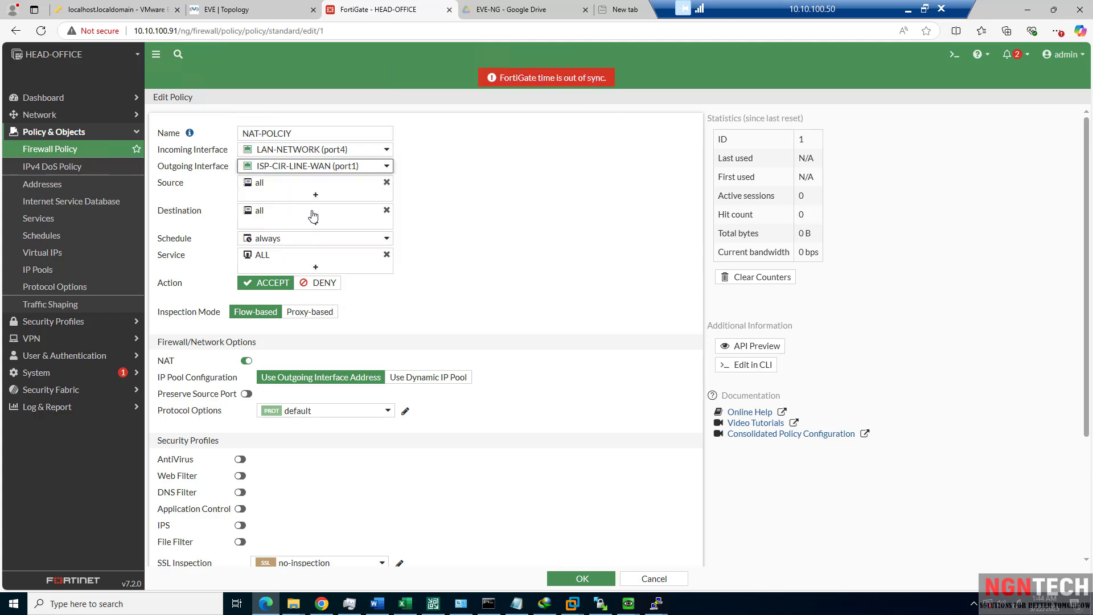
{"action": "left_click", "coordinate": [581, 578]}
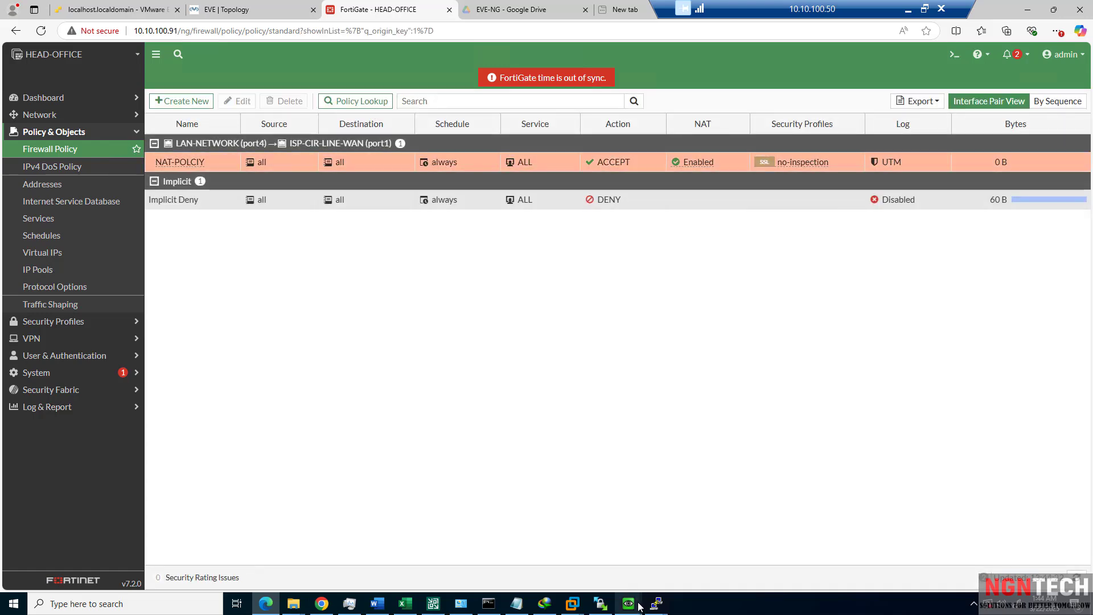
Rerun tracert -d 4.2.2.2 in the Winserver console.
{"action": "mouse_move", "coordinate": [655, 606]}
{"action": "left_click", "coordinate": [688, 560]}
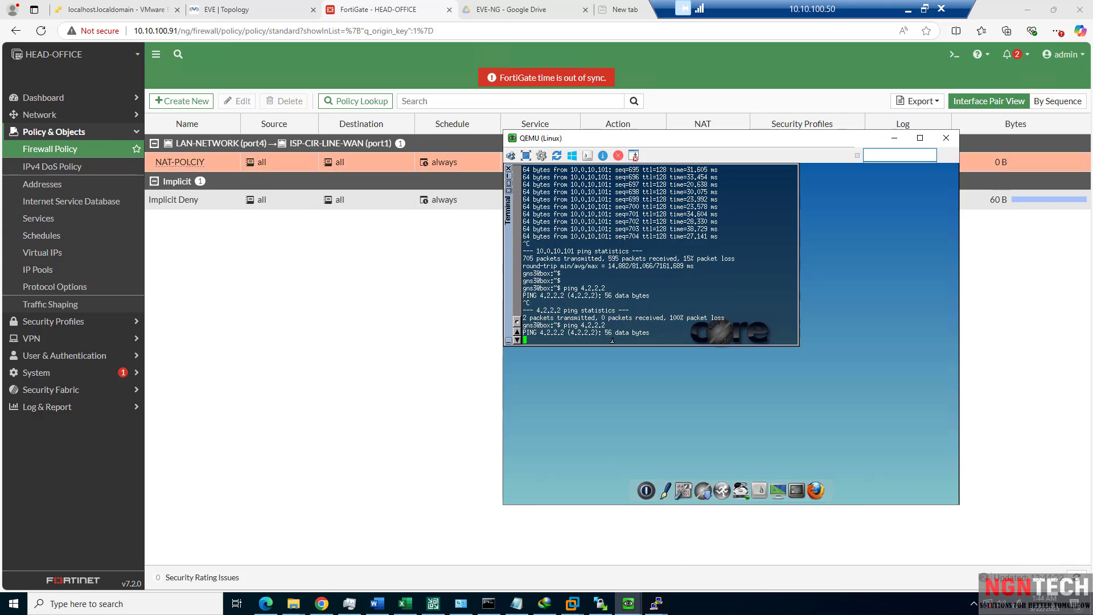
{"action": "mouse_move", "coordinate": [641, 599]}
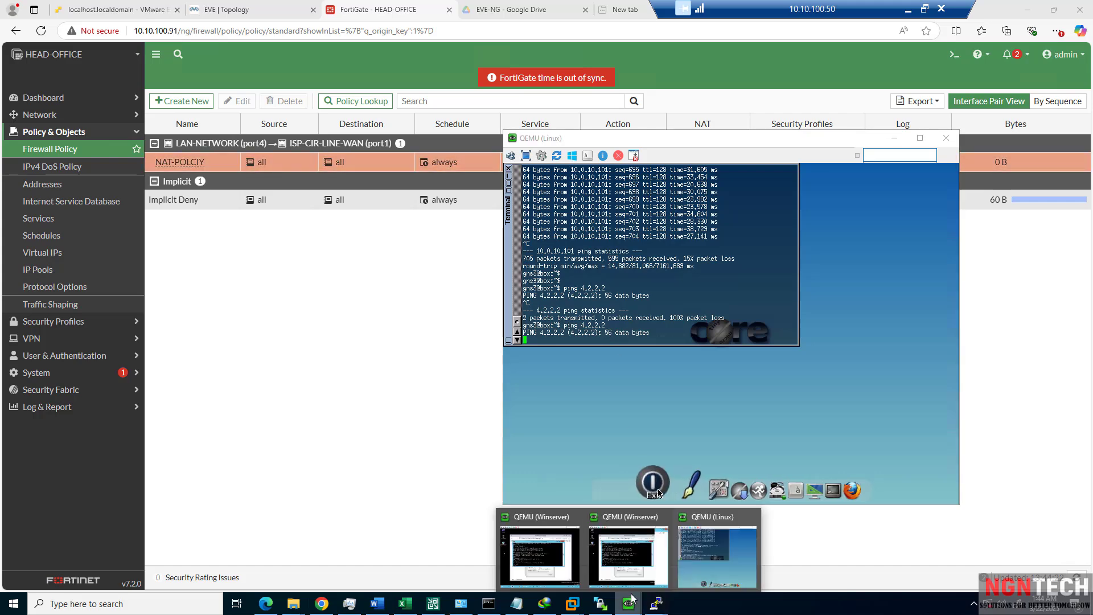
{"action": "left_click", "coordinate": [629, 560]}
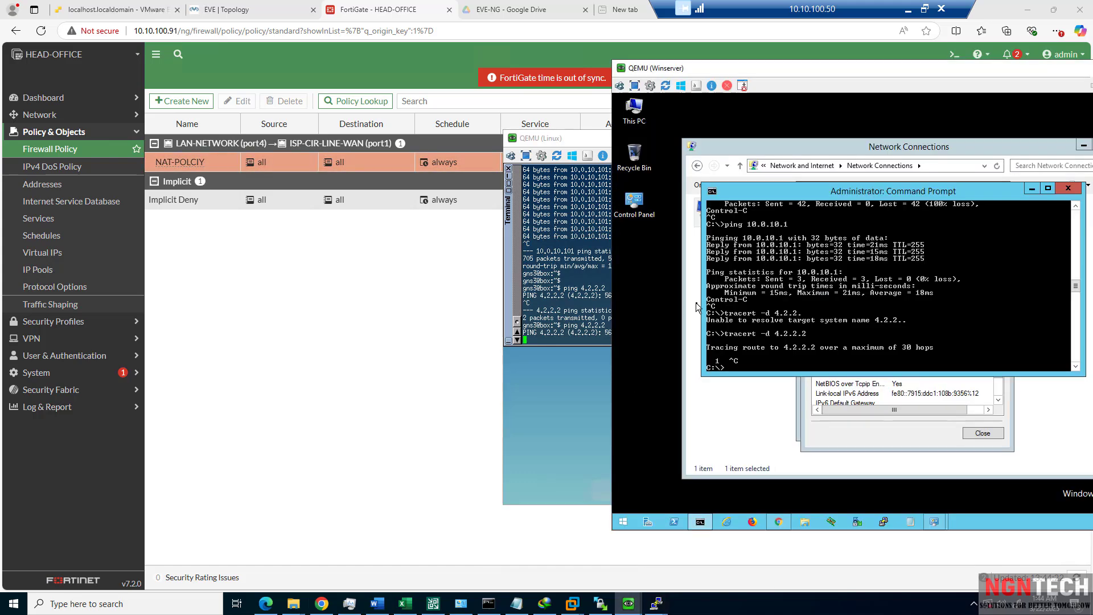
{"action": "key", "text": "Up"}
{"action": "key", "text": "Return"}
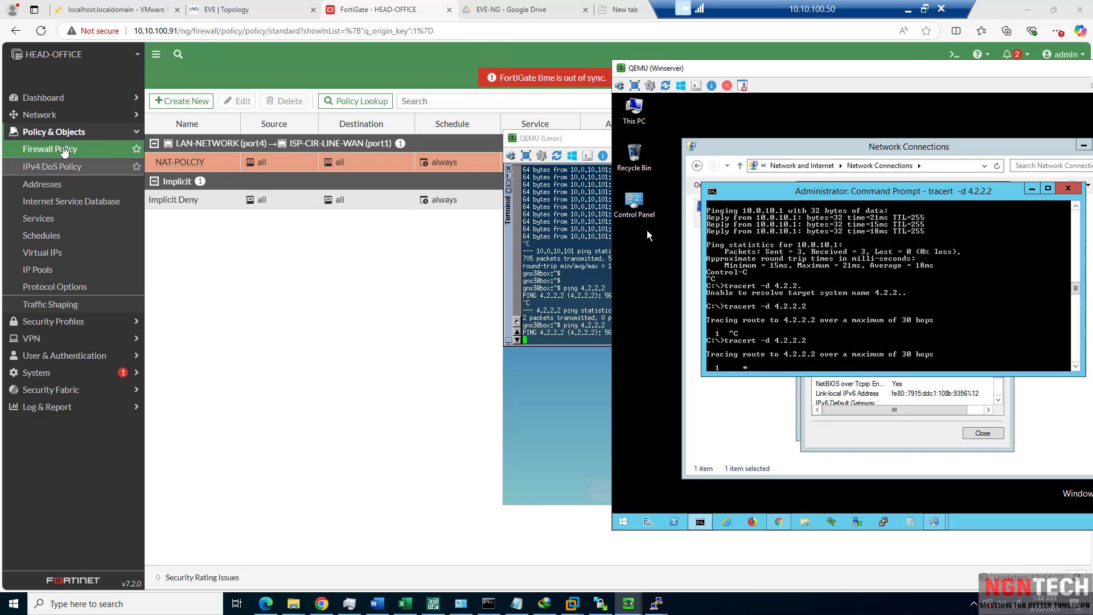
Show the FortiGate Network > Interfaces list.
{"action": "left_click", "coordinate": [41, 121]}
{"action": "left_click", "coordinate": [41, 119]}
{"action": "left_click", "coordinate": [46, 138]}
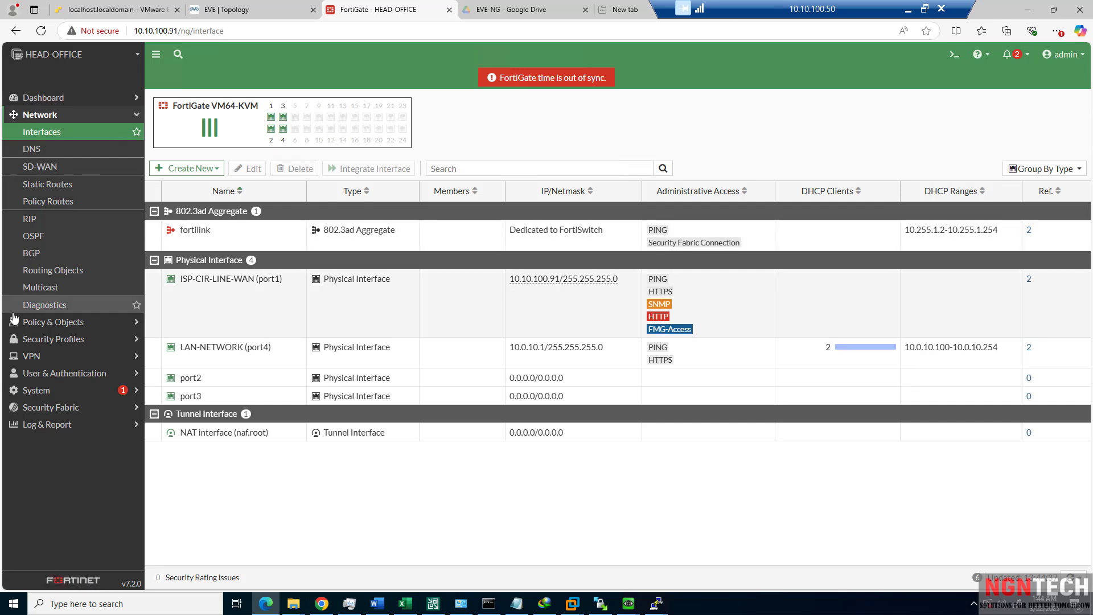
Review the FortiGate firewall policy list, then the interfaces list.
{"action": "left_click", "coordinate": [49, 323]}
{"action": "left_click", "coordinate": [50, 149]}
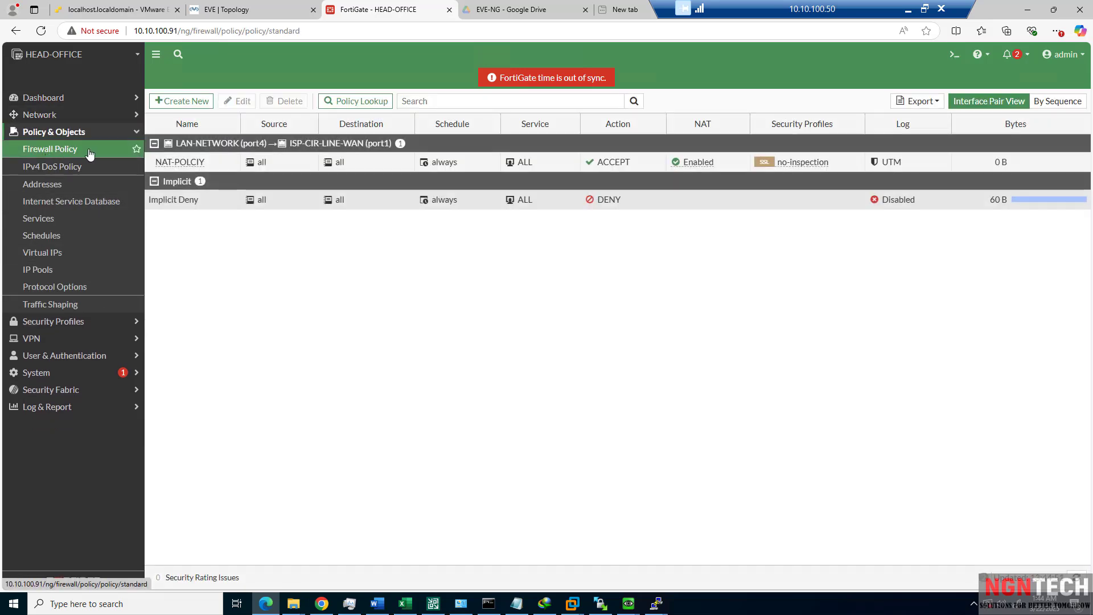
{"action": "left_click", "coordinate": [53, 130]}
{"action": "left_click", "coordinate": [53, 114]}
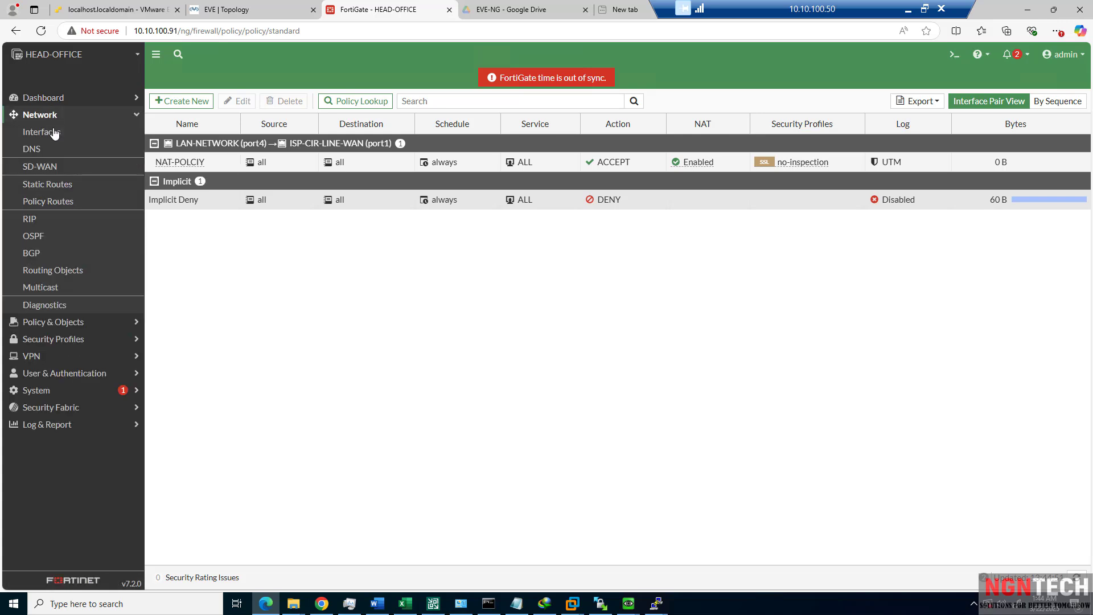
{"action": "left_click", "coordinate": [54, 132]}
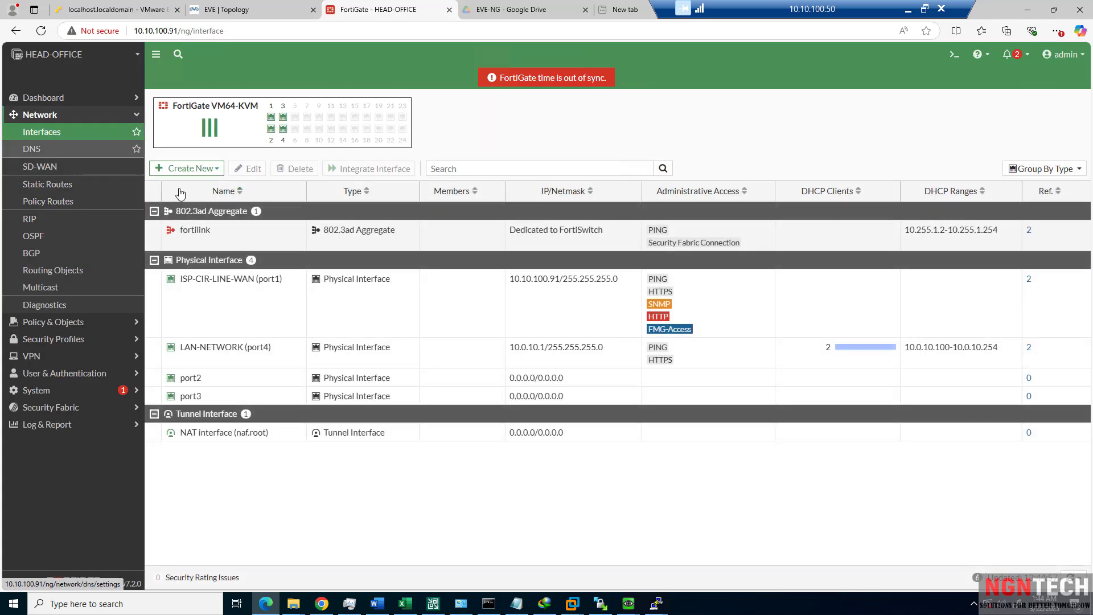
Check the Winserver traceroute progress and leave the EVE-NG topology in front.
{"action": "mouse_move", "coordinate": [637, 606]}
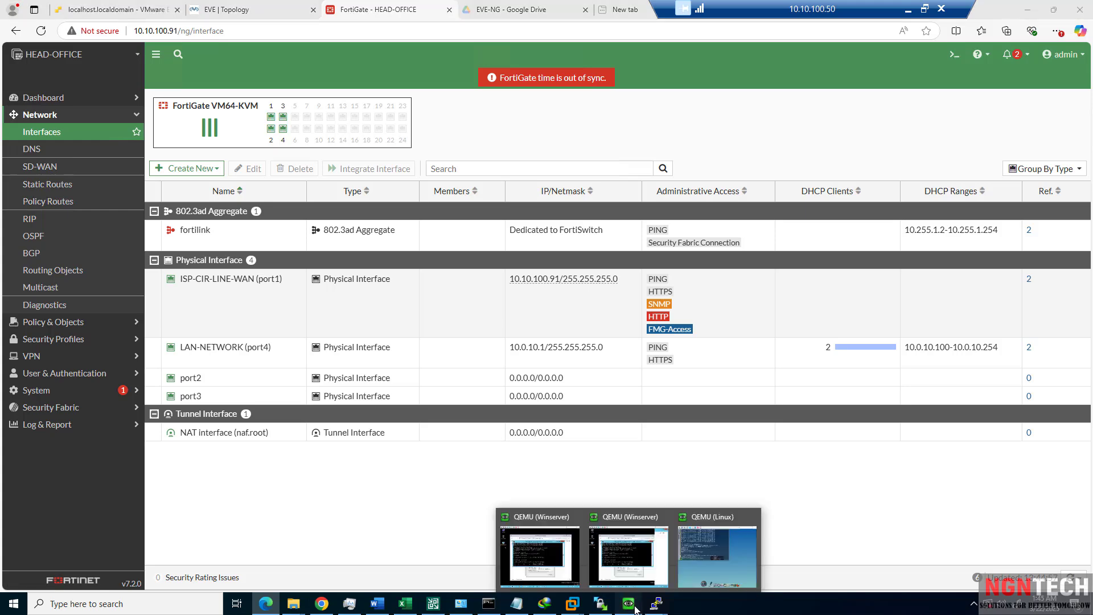
{"action": "left_click", "coordinate": [641, 565]}
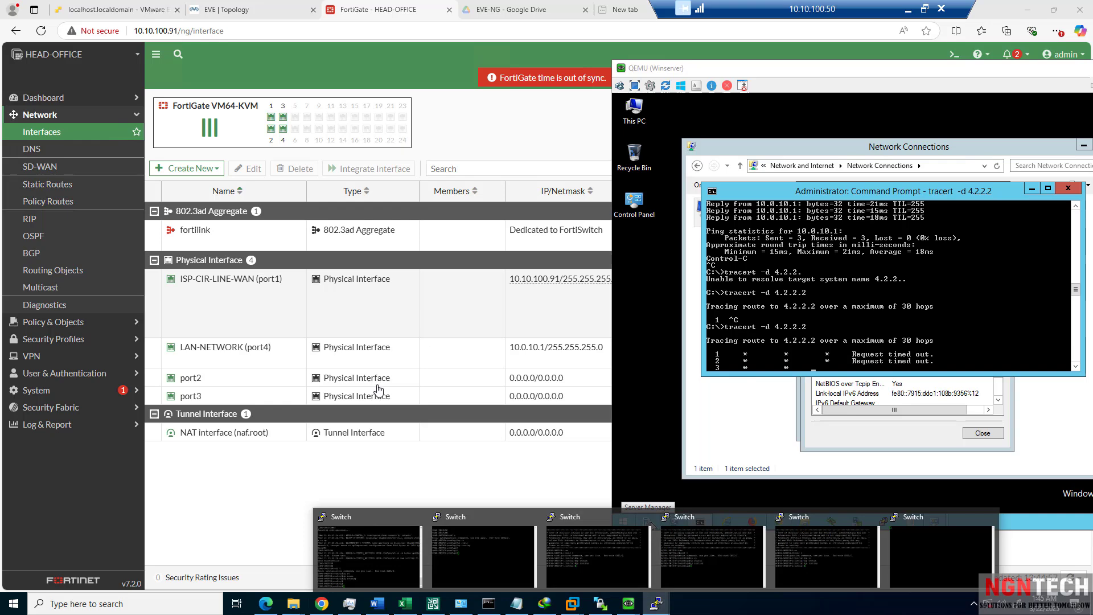
{"action": "left_click", "coordinate": [576, 428]}
{"action": "mouse_move", "coordinate": [628, 603]}
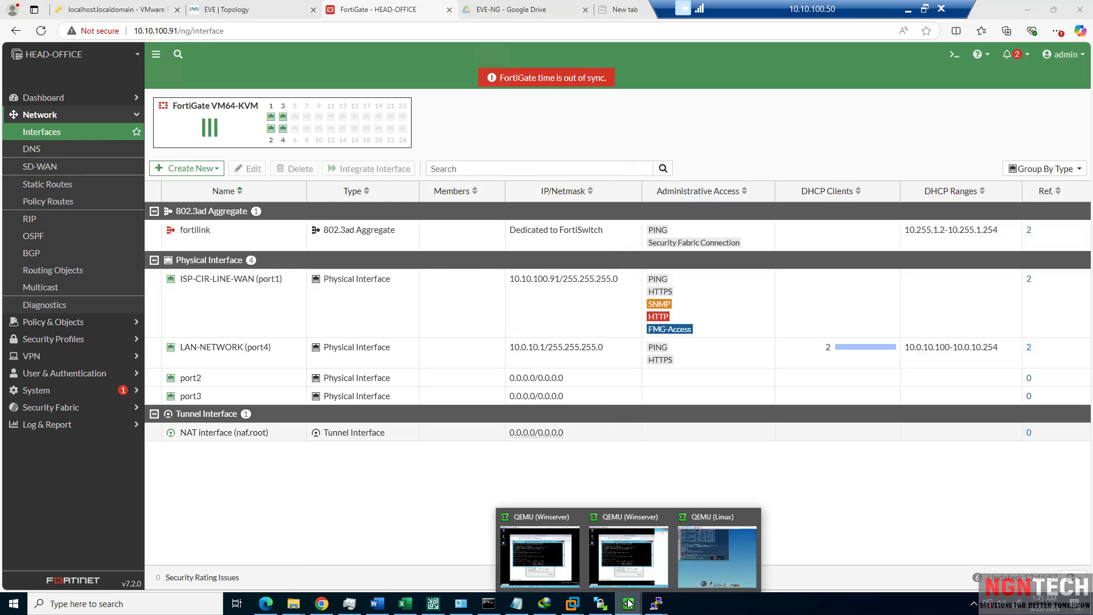
{"action": "left_click", "coordinate": [281, 13]}
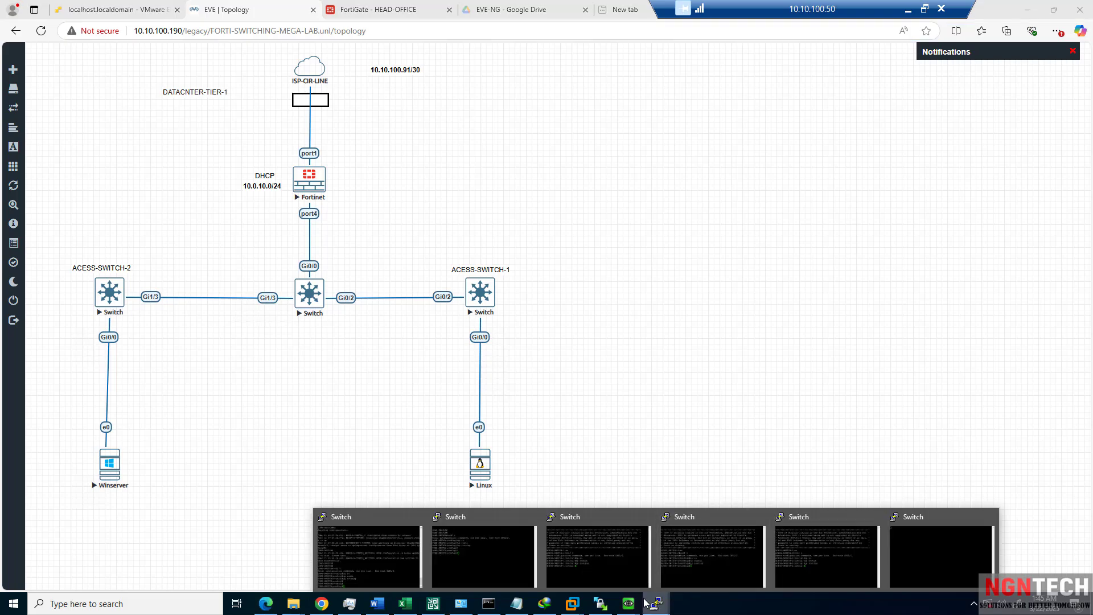
{"action": "mouse_move", "coordinate": [628, 604]}
{"action": "left_click", "coordinate": [657, 579]}
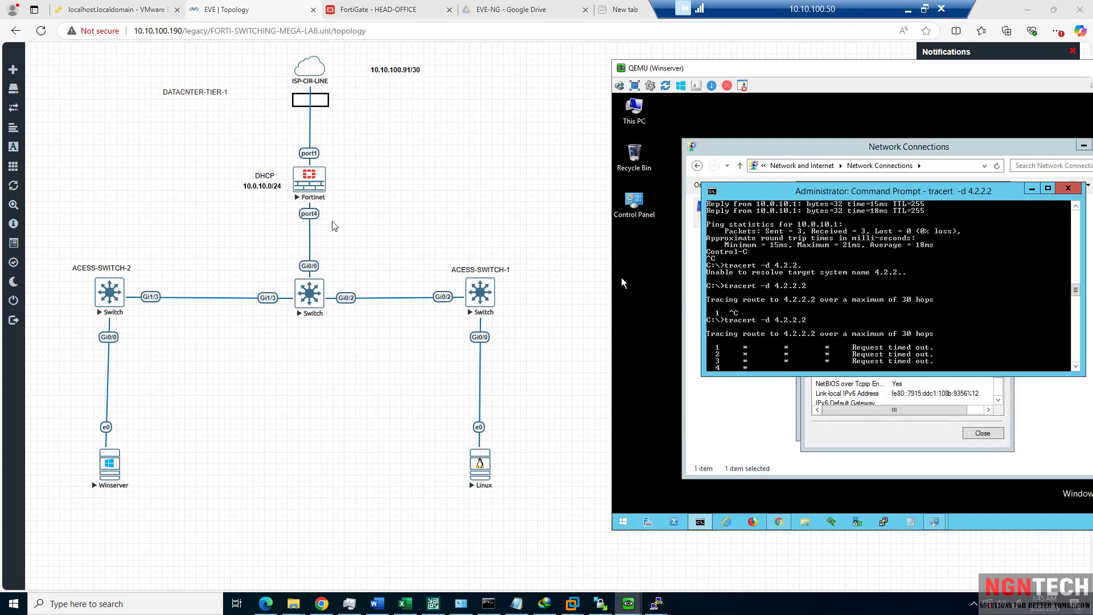
{"action": "mouse_move", "coordinate": [629, 603]}
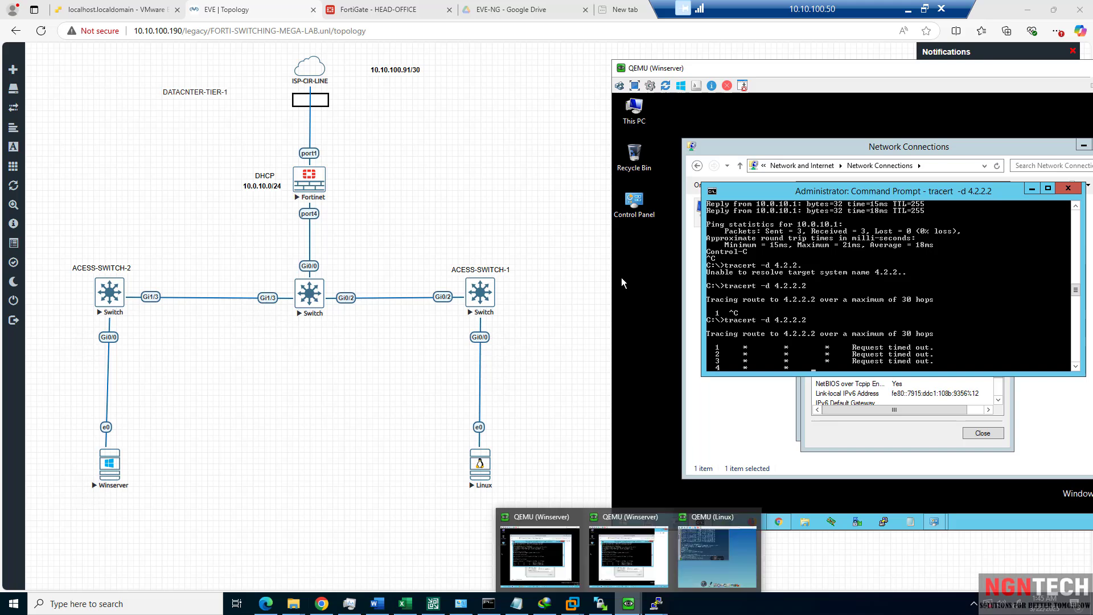
{"action": "left_click", "coordinate": [629, 561]}
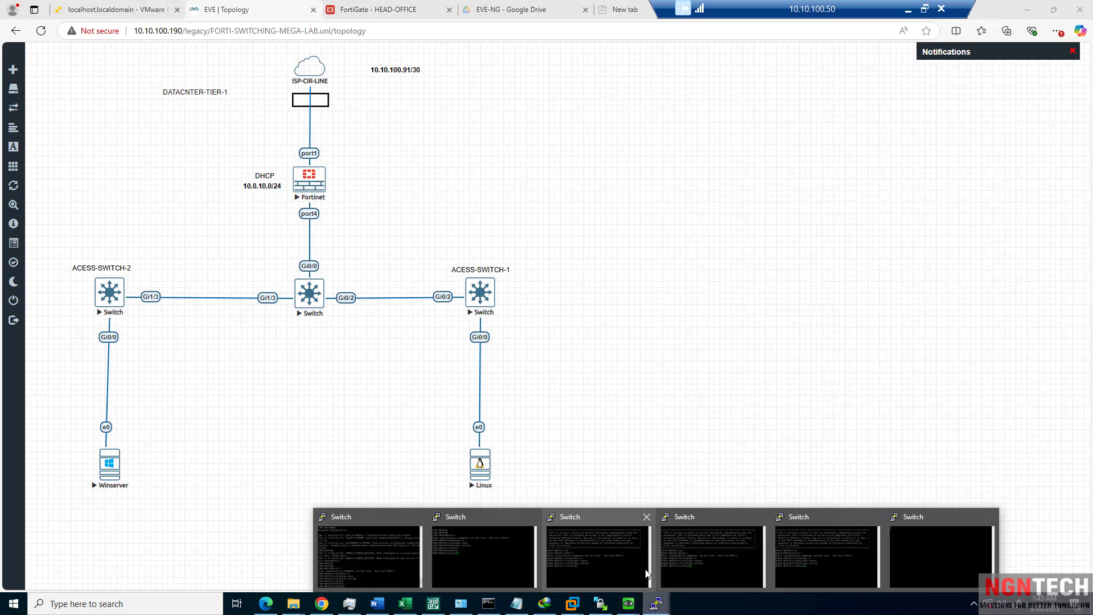
Enter global configuration mode on the CORE-SWITCH console.
{"action": "left_click", "coordinate": [491, 527]}
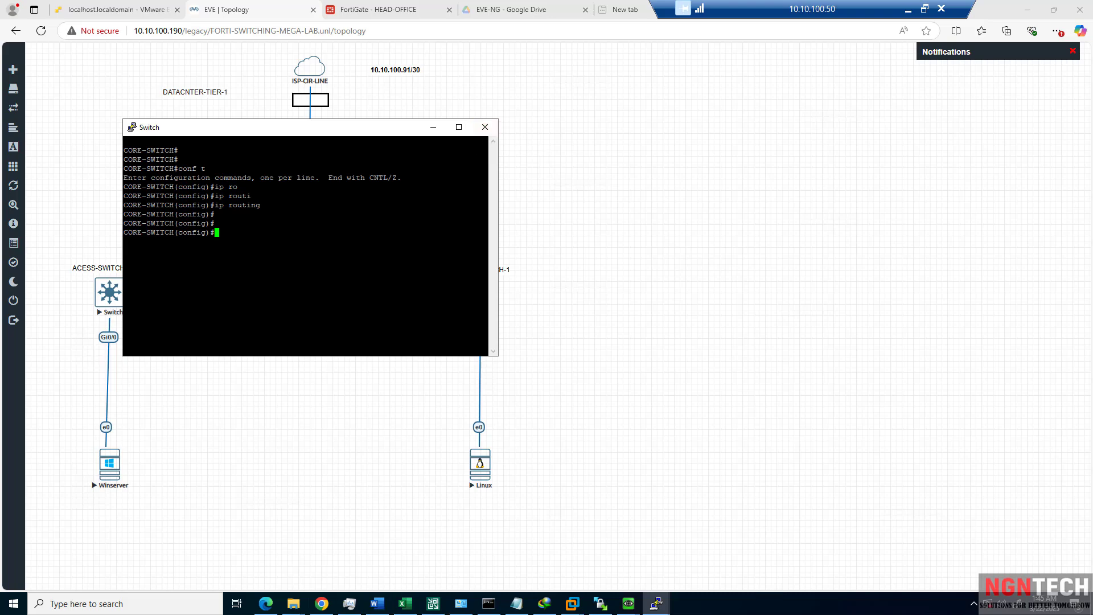
{"action": "type", "text": "end"}
{"action": "key", "text": "Return"}
{"action": "type", "text": "conf t"}
{"action": "key", "text": "Return"}
Add the default route ip route 0.0.0.0 0.0.0.0 10.0.10.1.
{"action": "type", "text": "ip ro"}
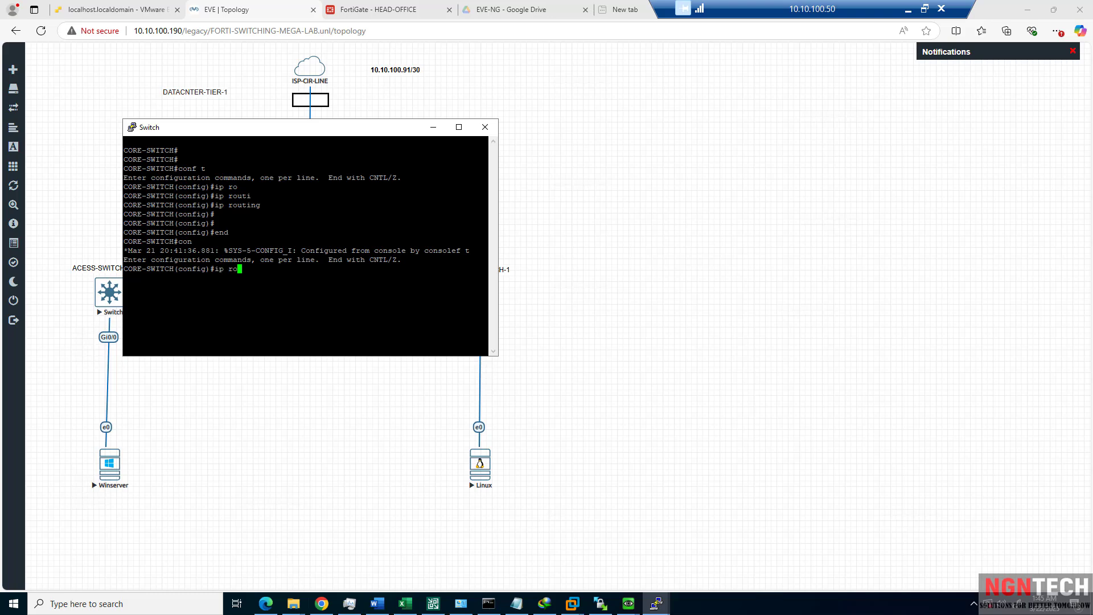
{"action": "key", "text": "BackSpace"}
{"action": "key", "text": "BackSpace"}
{"action": "type", "text": "ro"}
{"action": "key", "text": "Tab"}
{"action": "type", "text": "ut"}
{"action": "key", "text": "BackSpace"}
{"action": "type", "text": "e"}
{"action": "key", "text": "Tab"}
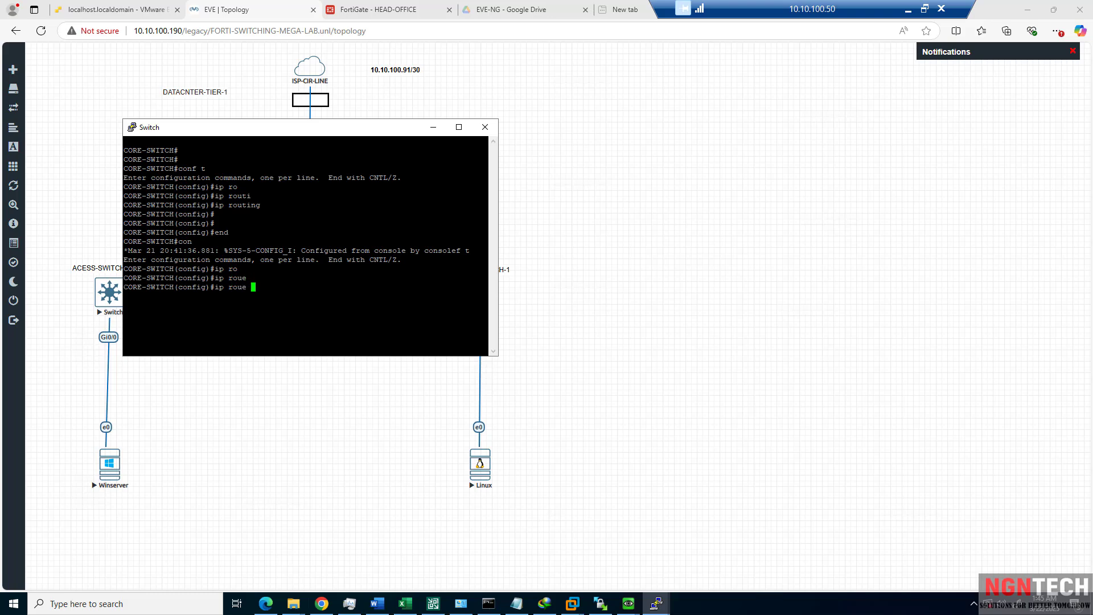
{"action": "key", "text": "BackSpace"}
{"action": "key", "text": "BackSpace"}
{"action": "key", "text": "BackSpace"}
{"action": "key", "text": "BackSpace"}
{"action": "key", "text": "BackSpace"}
{"action": "key", "text": "BackSpace"}
{"action": "key", "text": "BackSpace"}
{"action": "type", "text": "p ro"}
{"action": "key", "text": "Tab"}
{"action": "type", "text": "e"}
{"action": "key", "text": "Tab"}
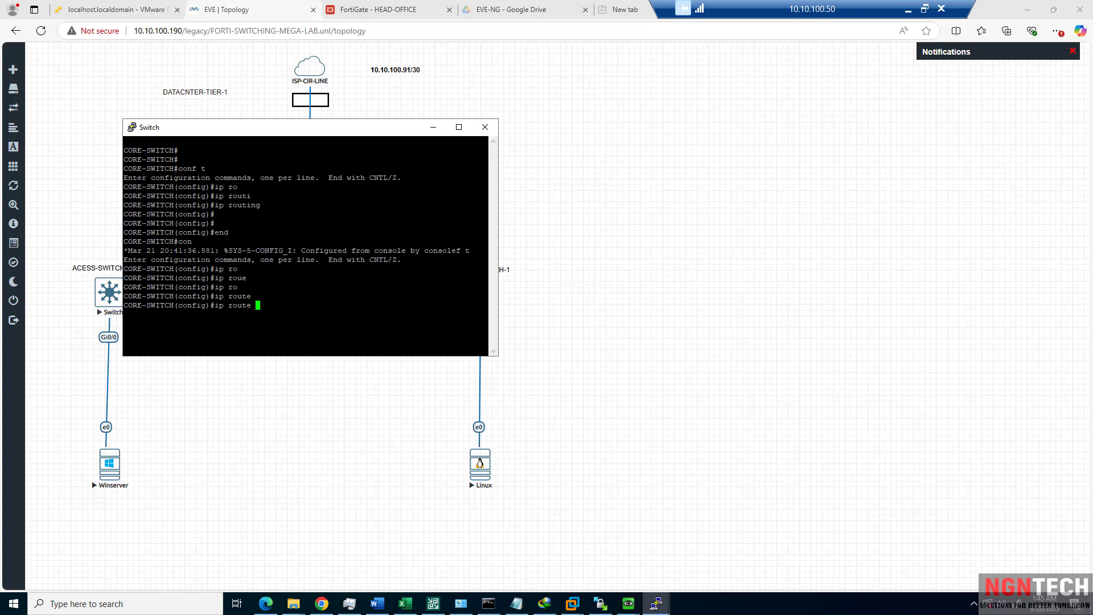
{"action": "type", "text": "?"}
{"action": "type", "text": "0.0.0"}
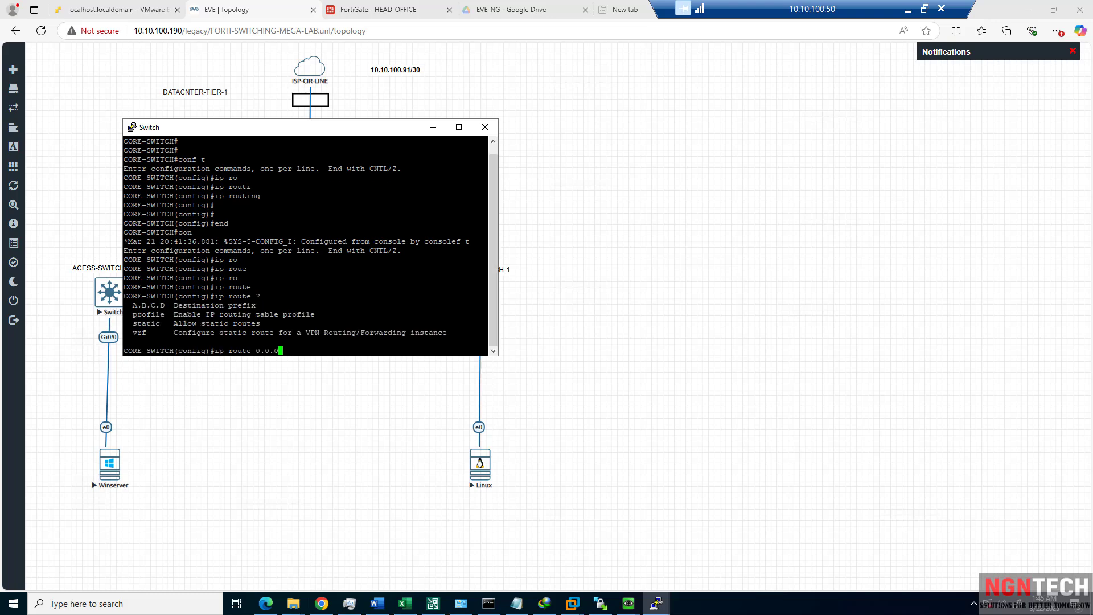
{"action": "type", "text": ".0 0.0.0.0 10.0.10.1"}
{"action": "key", "text": "Return"}
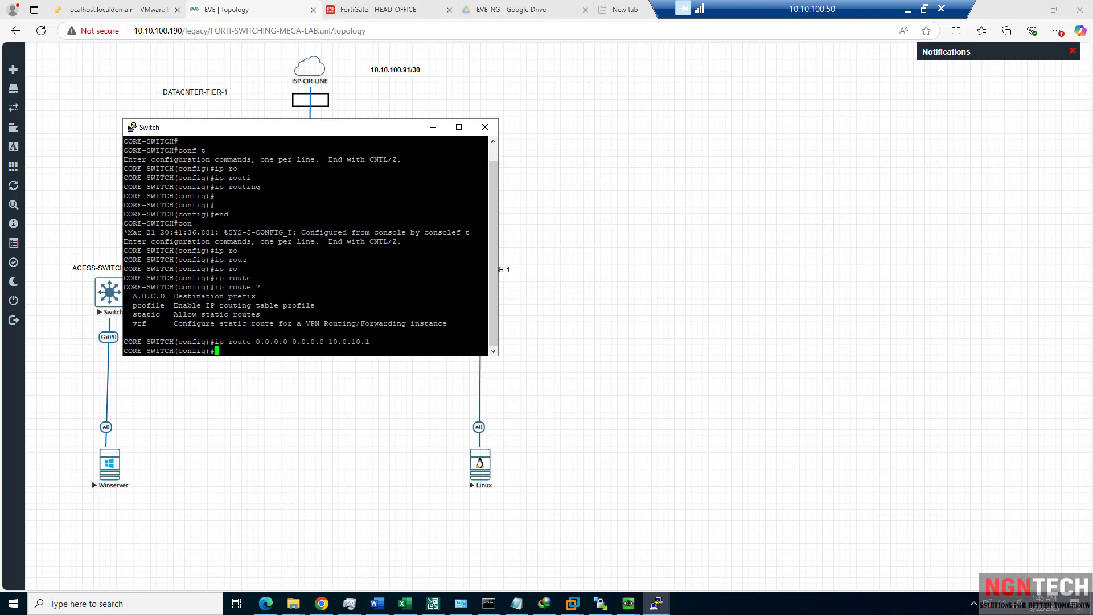
Exit configuration mode with end and bring the Linux QEMU console forward.
{"action": "type", "text": "end"}
{"action": "key", "text": "Return"}
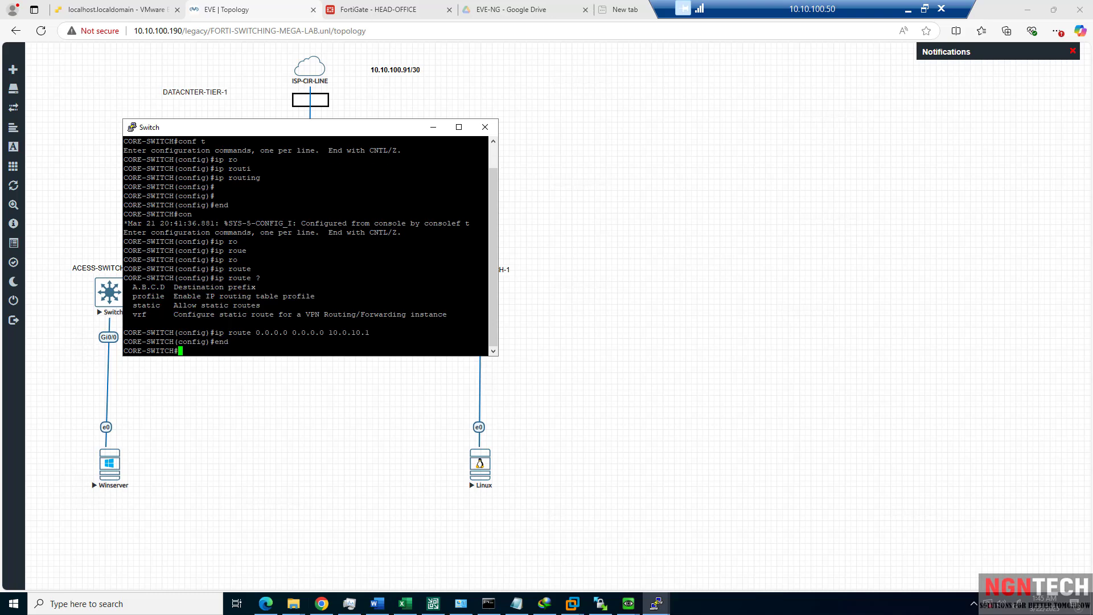
{"action": "left_click", "coordinate": [628, 604]}
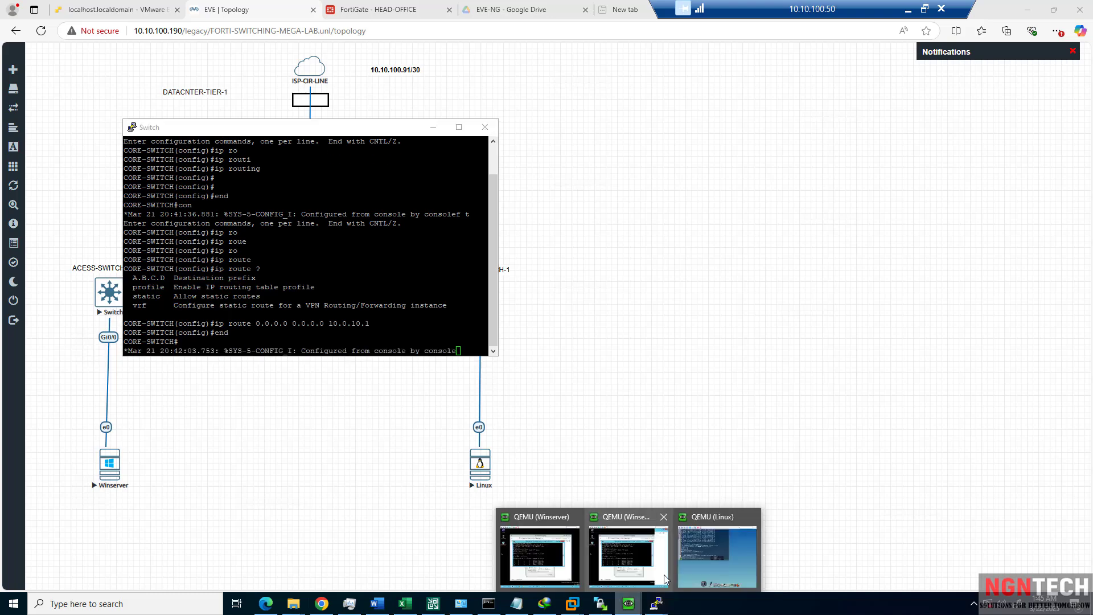
{"action": "left_click", "coordinate": [702, 543]}
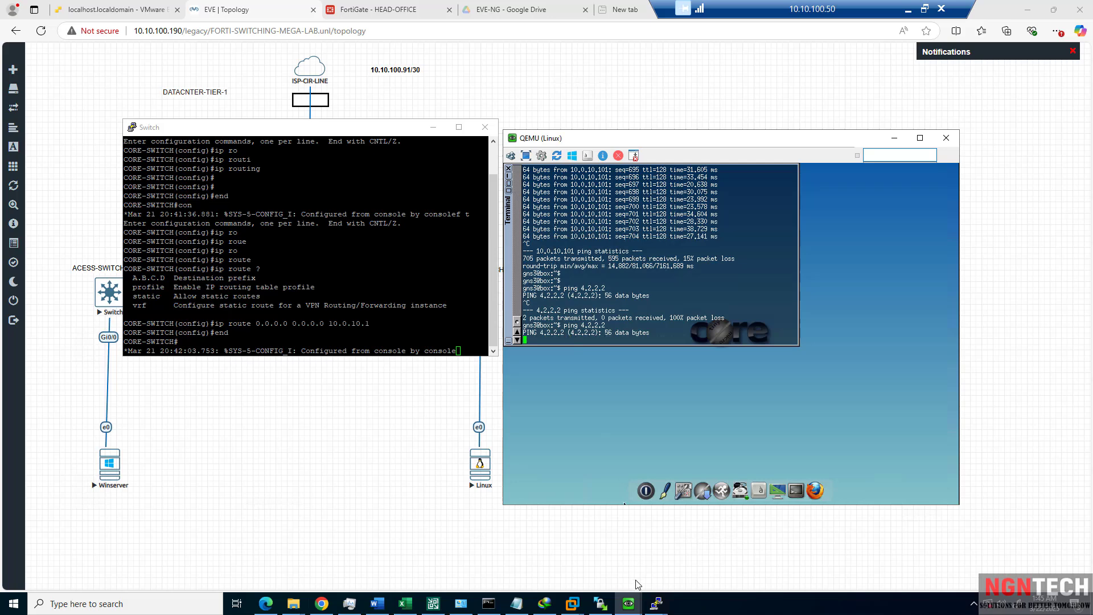
In the Winserver console, stop the tracert and ping gateway 10.0.10.1.
{"action": "left_click", "coordinate": [629, 604]}
{"action": "left_click", "coordinate": [645, 557]}
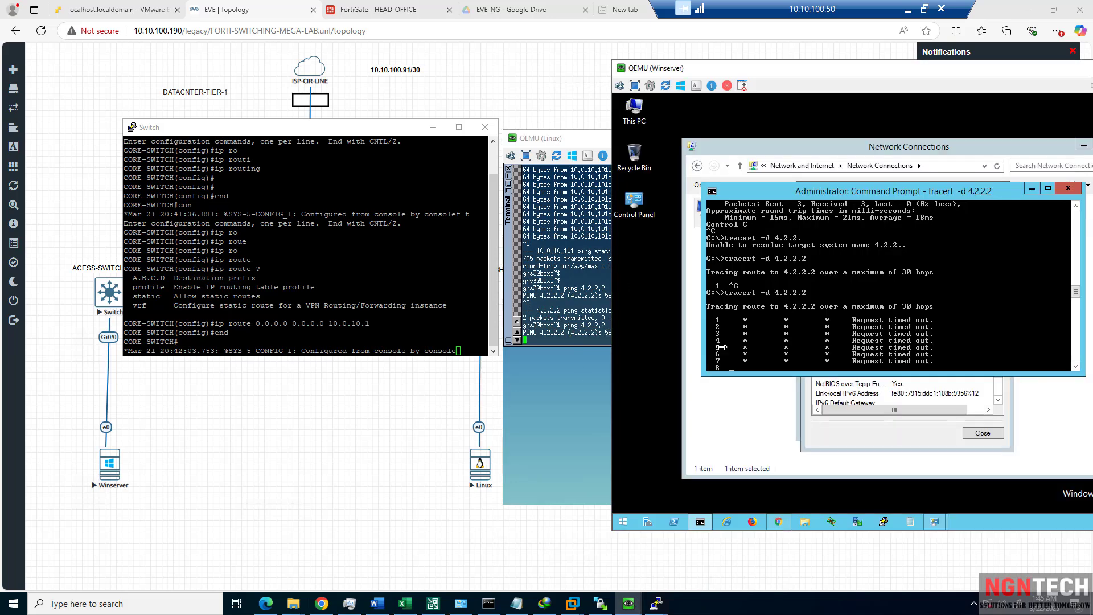
{"action": "key", "text": "ctrl+c"}
{"action": "key", "text": "Up"}
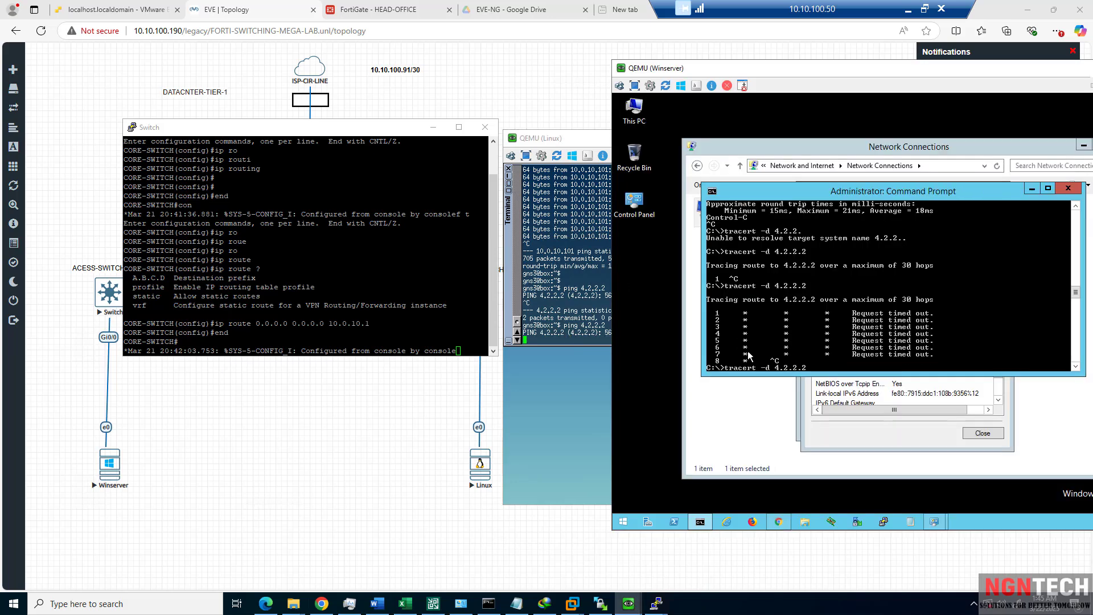
{"action": "key", "text": "BackSpace"}
{"action": "key", "text": "Up"}
{"action": "key", "text": "Up"}
{"action": "key", "text": "Up"}
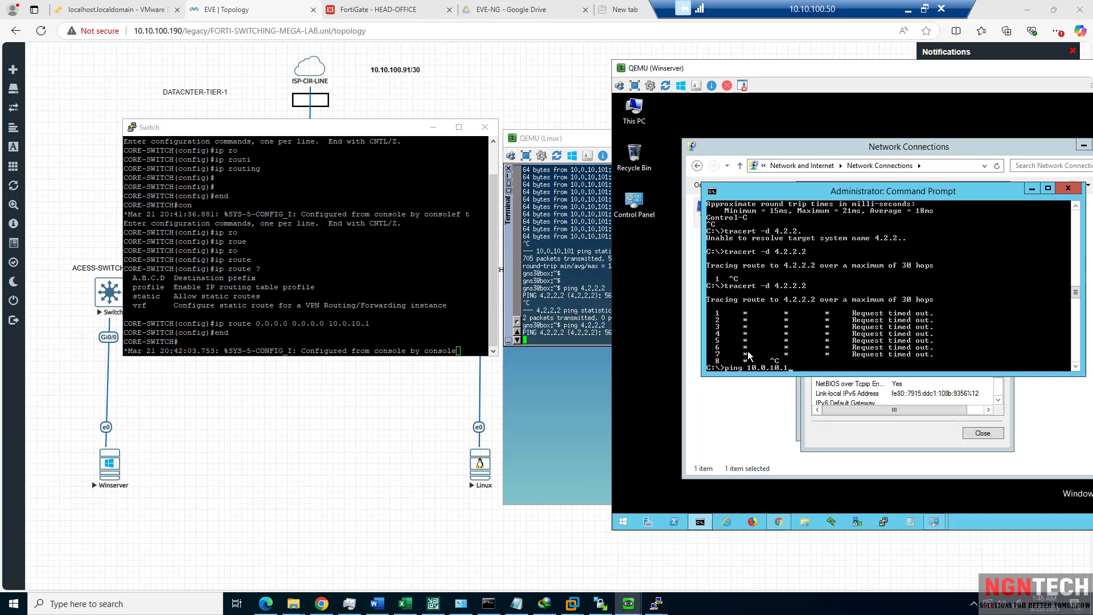
{"action": "key", "text": "Return"}
Start a continuous ping to 8.8.8.8, then return to the FortiGate HEAD-OFFICE tab.
{"action": "key", "text": "ctrl+c"}
{"action": "key", "text": "Up"}
{"action": "key", "text": "Up"}
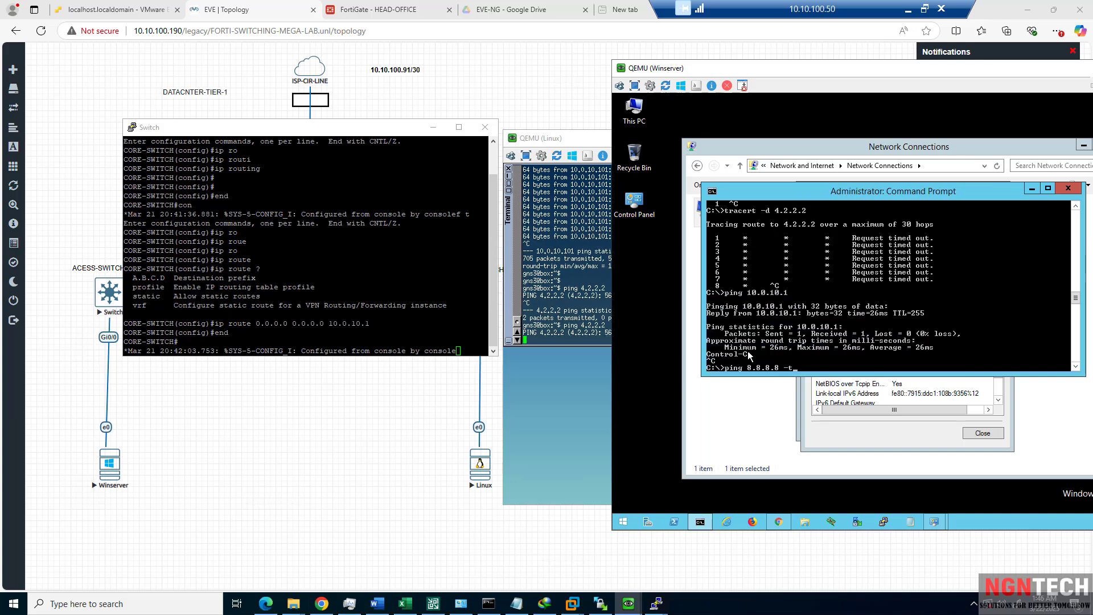
{"action": "key", "text": "Return"}
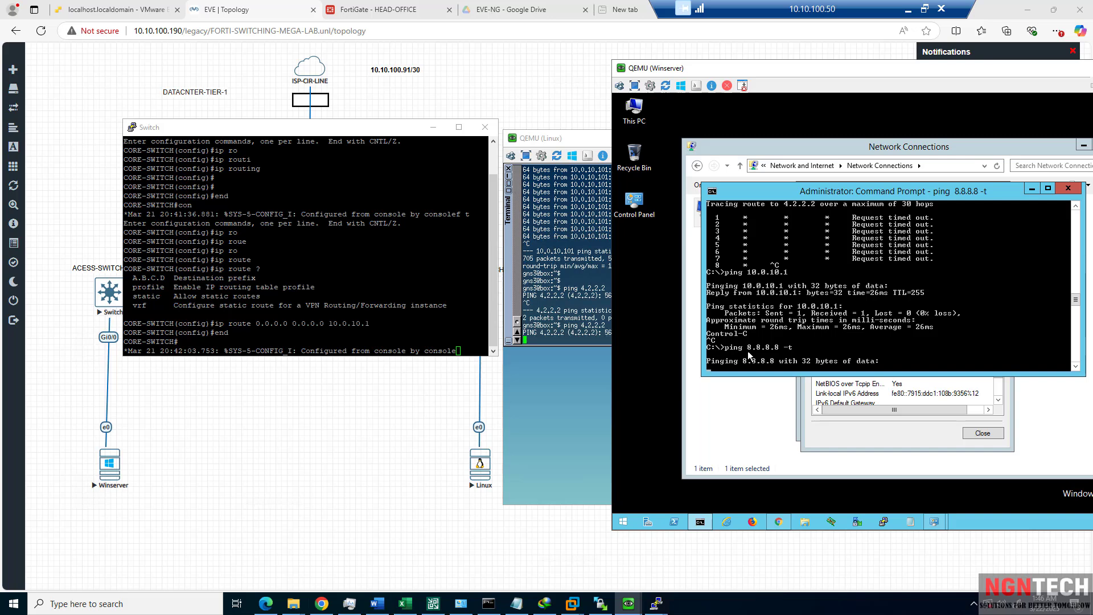
{"action": "mouse_move", "coordinate": [6, 359]}
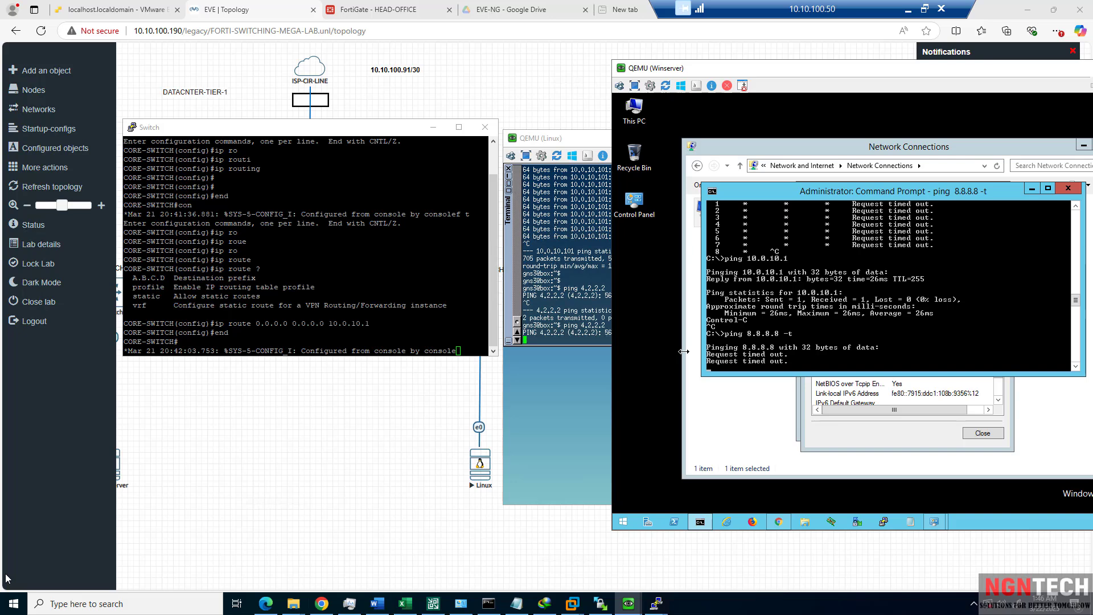
{"action": "left_click", "coordinate": [865, 418]}
{"action": "left_click", "coordinate": [768, 322]}
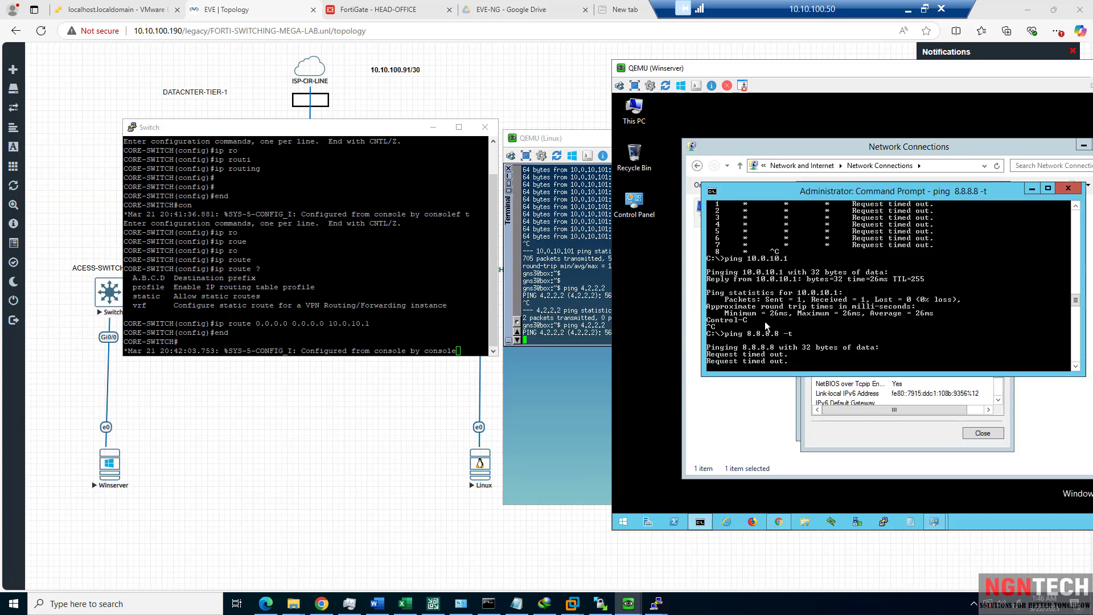
{"action": "left_click", "coordinate": [412, 16]}
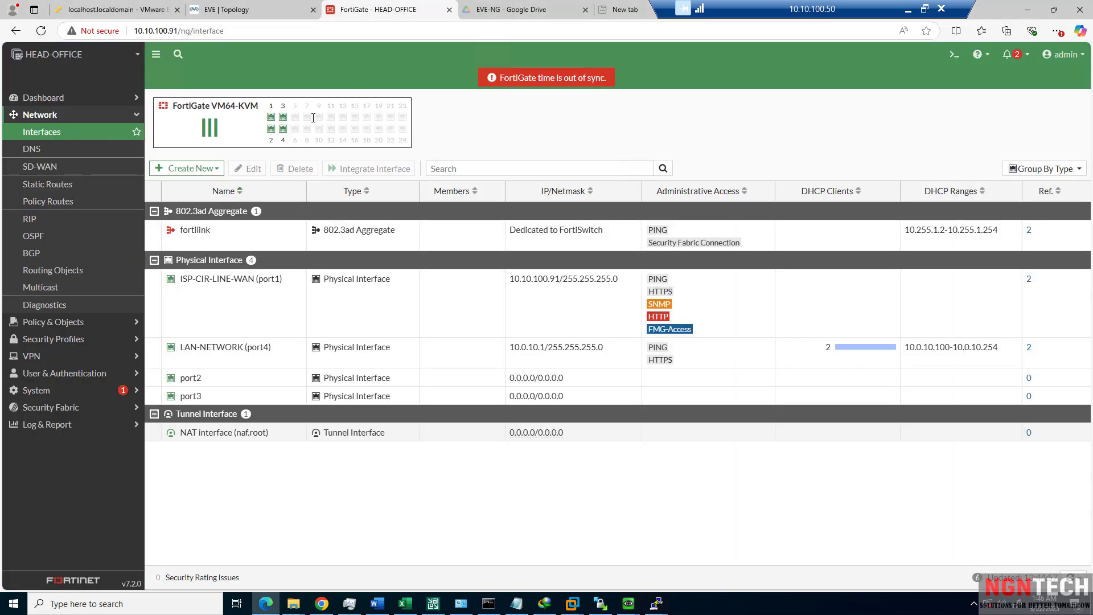
In NAT-POLCIY, keep NAT enabled using the outgoing interface address.
{"action": "left_click", "coordinate": [57, 321]}
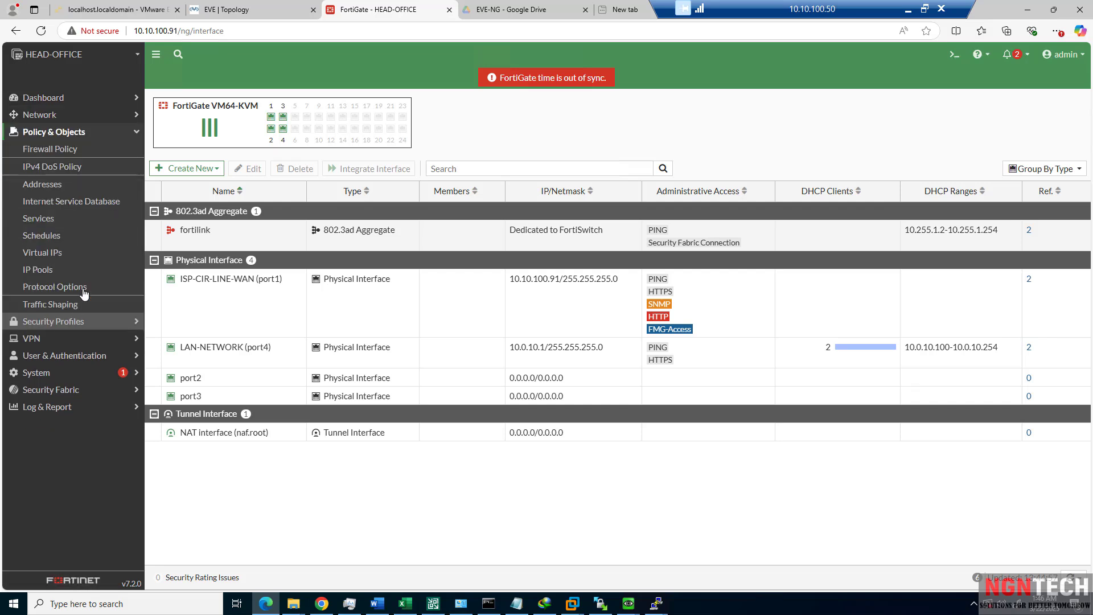
{"action": "left_click", "coordinate": [69, 150]}
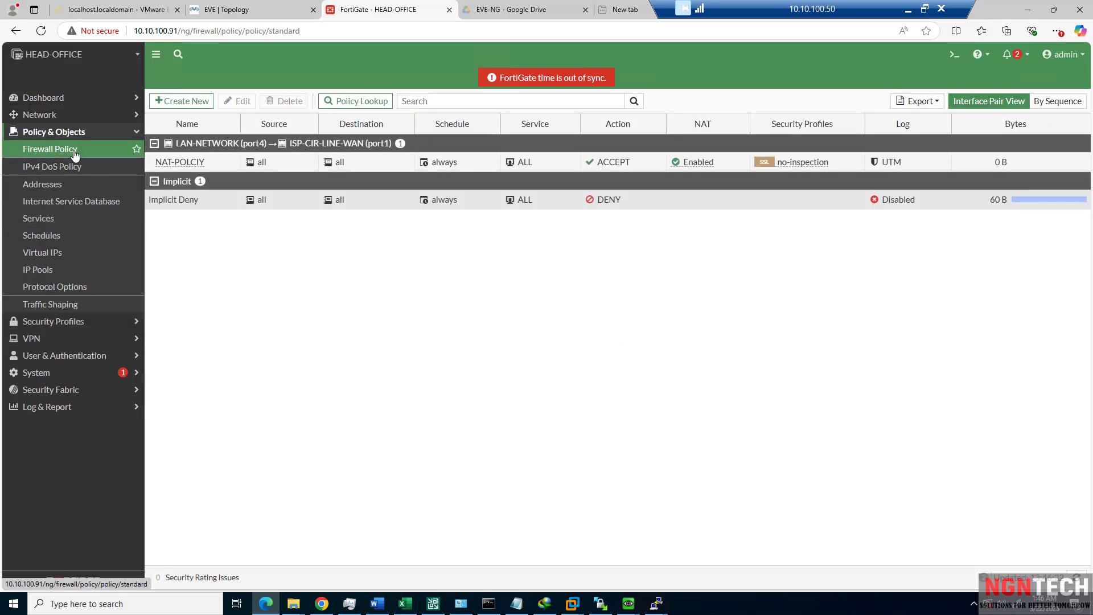
{"action": "double_click", "coordinate": [217, 160]}
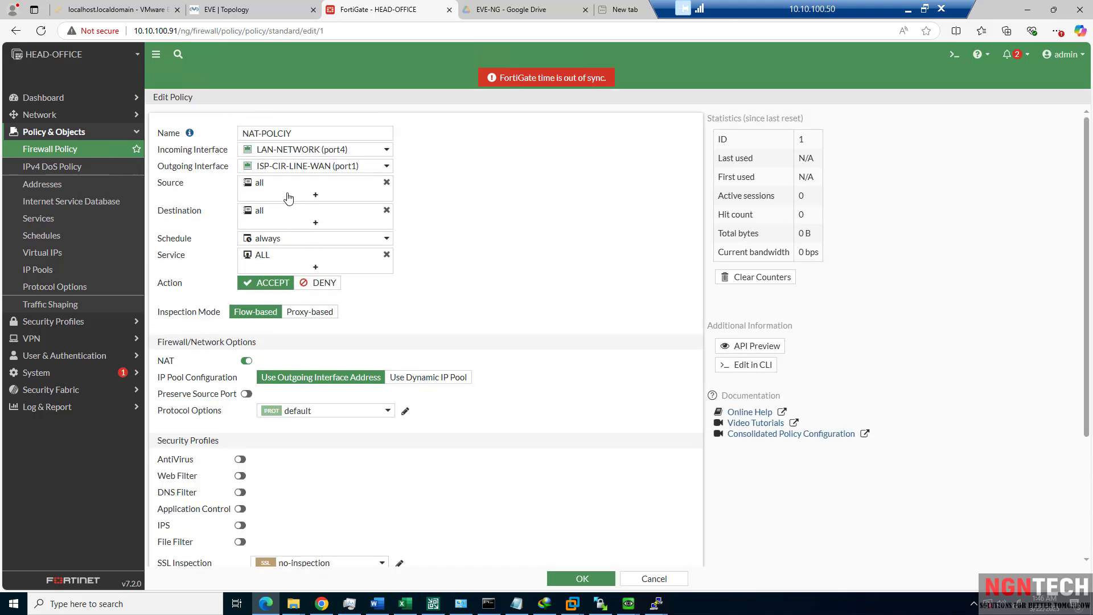
{"action": "mouse_move", "coordinate": [287, 155]}
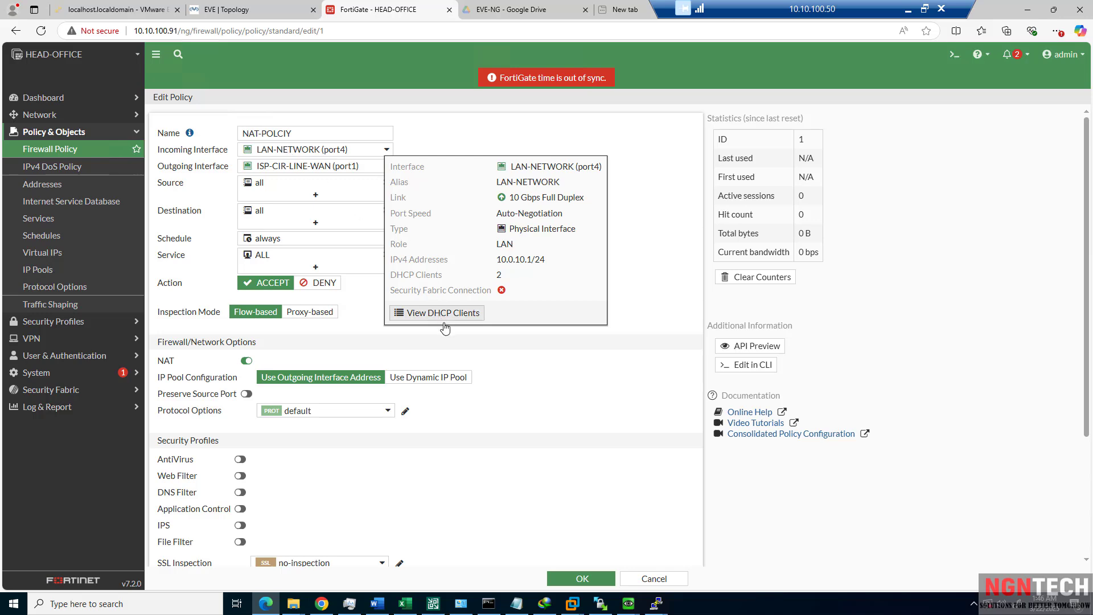
{"action": "scroll", "coordinate": [522, 389], "scroll_direction": "down", "scroll_amount": 2}
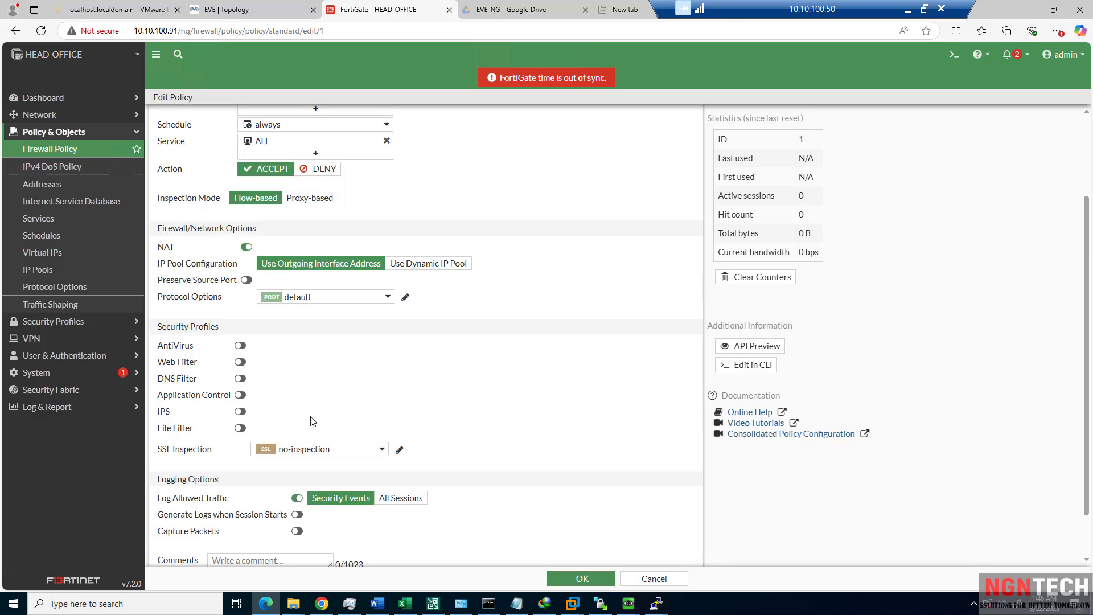
{"action": "left_click", "coordinate": [246, 249]}
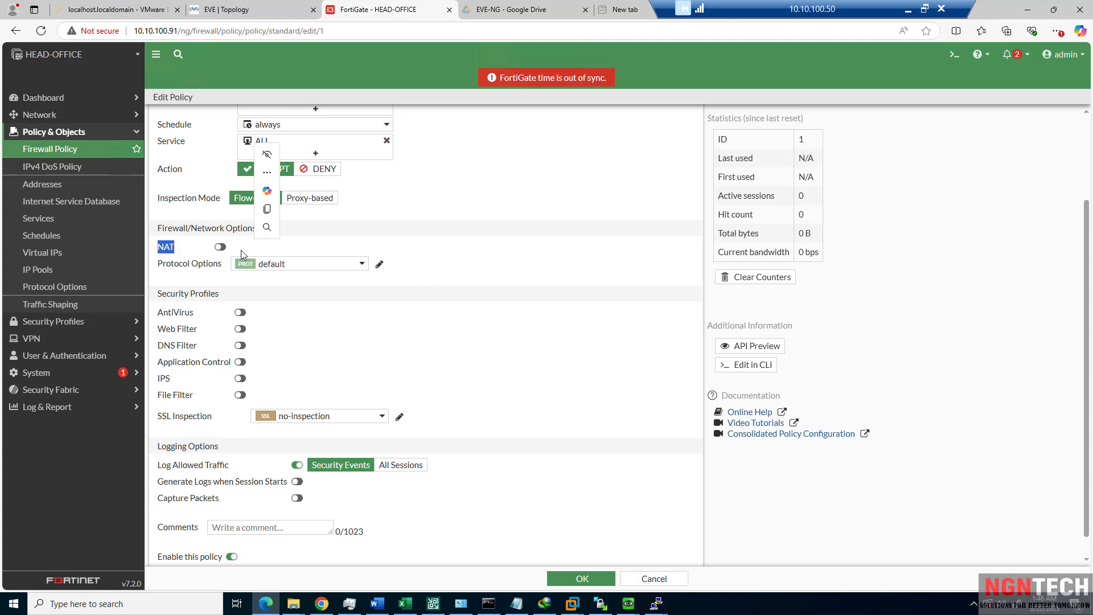
{"action": "left_click", "coordinate": [220, 247]}
{"action": "left_click", "coordinate": [413, 271]}
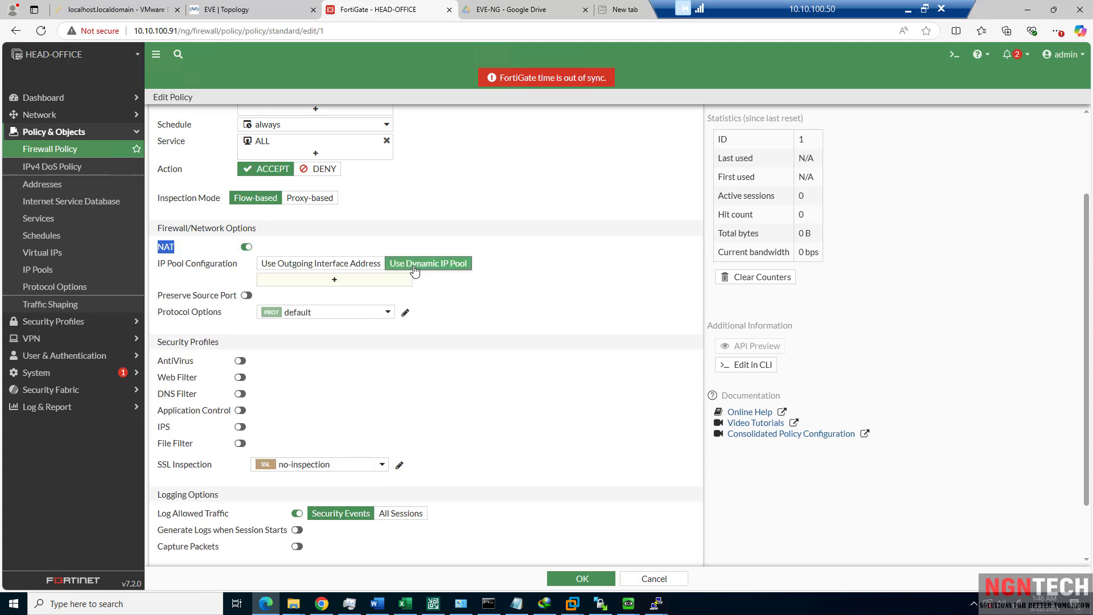
{"action": "left_click", "coordinate": [281, 274]}
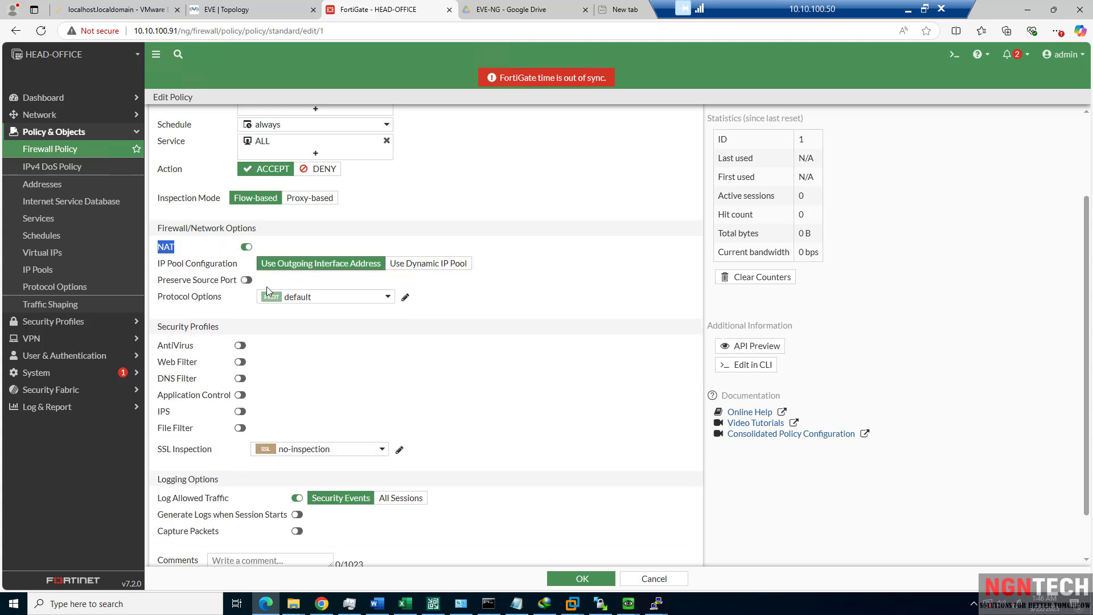
{"action": "left_click", "coordinate": [247, 281]}
Set Log Allowed Traffic to All Sessions and save the policy.
{"action": "scroll", "coordinate": [285, 304], "scroll_direction": "down", "scroll_amount": 1}
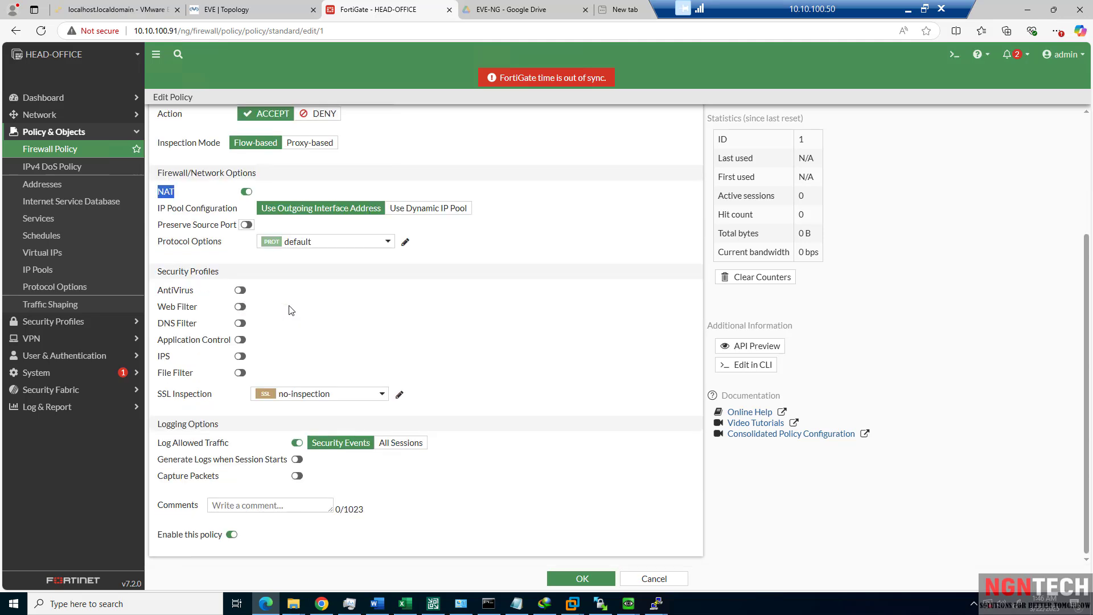
{"action": "left_click", "coordinate": [390, 444]}
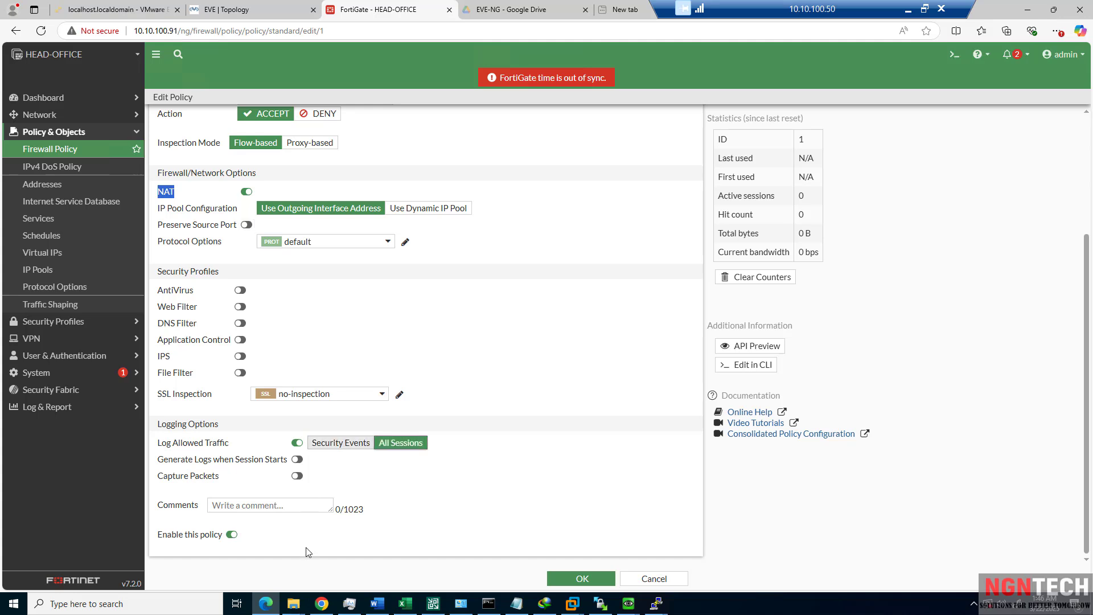
{"action": "left_click", "coordinate": [589, 579]}
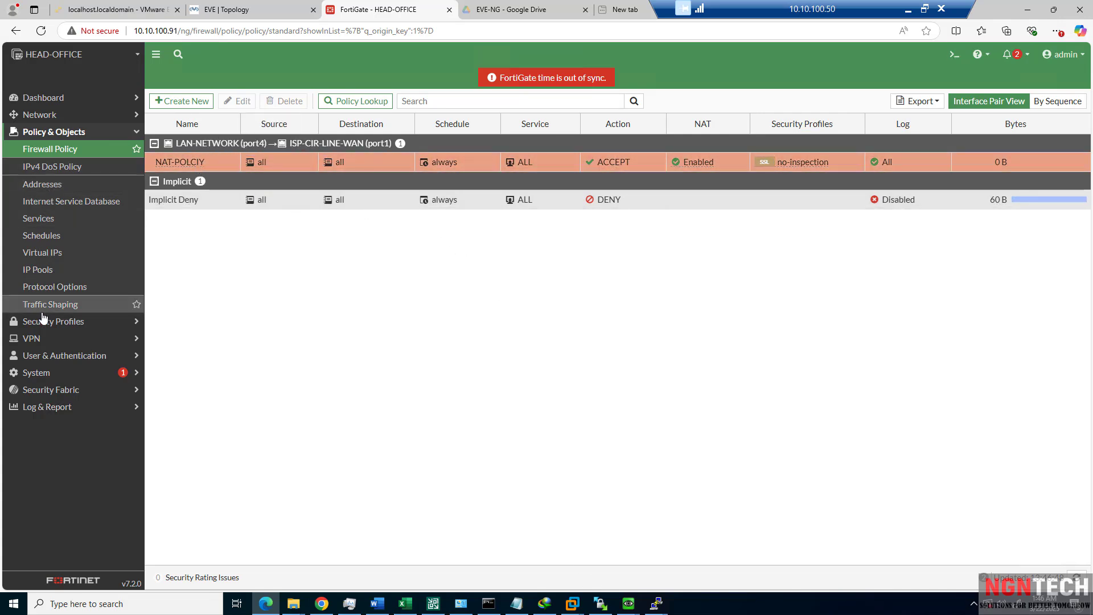
From the FortiGate CLI console, run execute ping 8.8.8.8.
{"action": "left_click", "coordinate": [57, 116]}
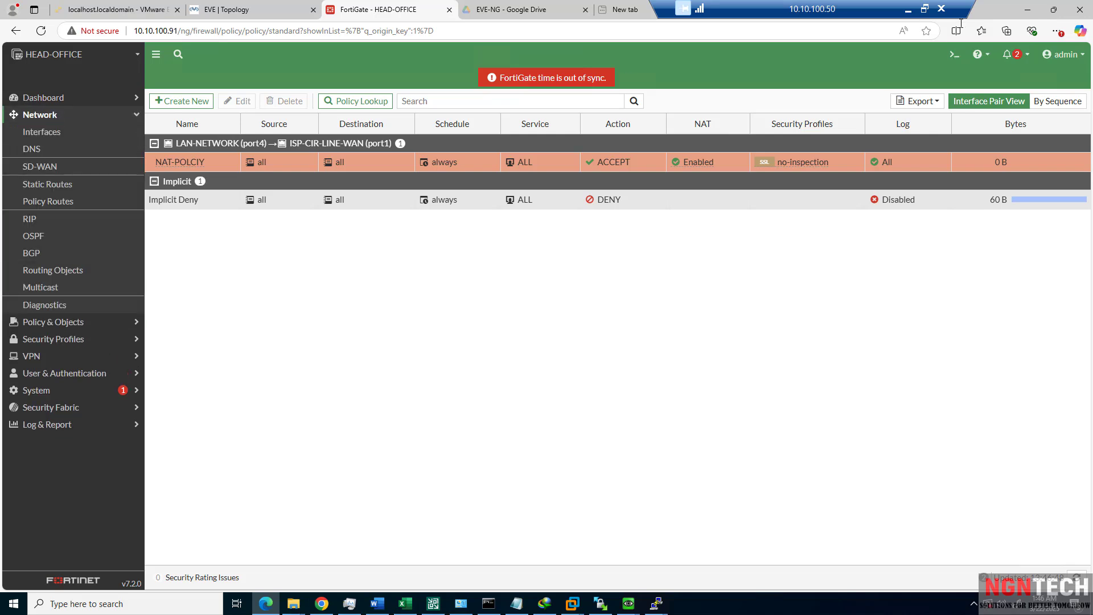
{"action": "left_click", "coordinate": [952, 55]}
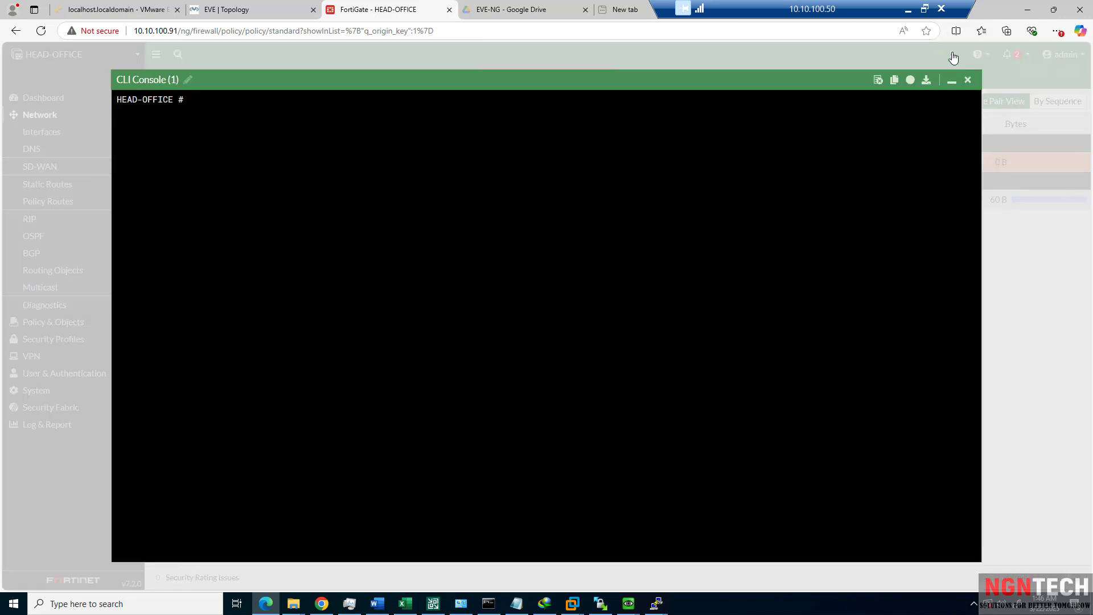
{"action": "type", "text": "execute ping 8.8.8.8"}
{"action": "key", "text": "Return"}
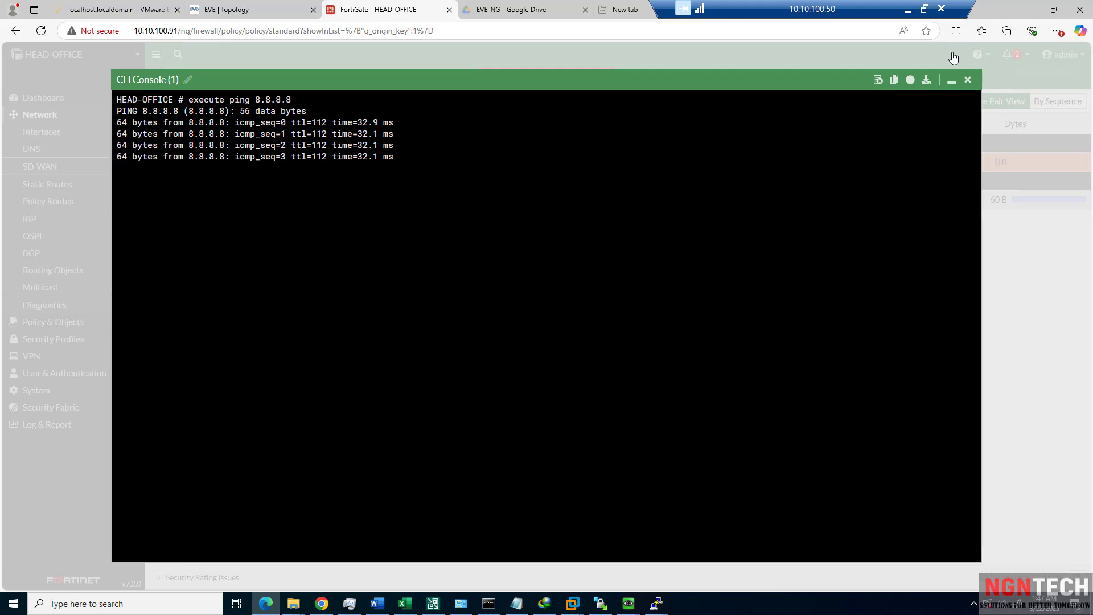
Run execute traceroute 8.8.8.8 from the FortiGate CLI.
{"action": "key", "text": "Return"}
{"action": "type", "text": "execute"}
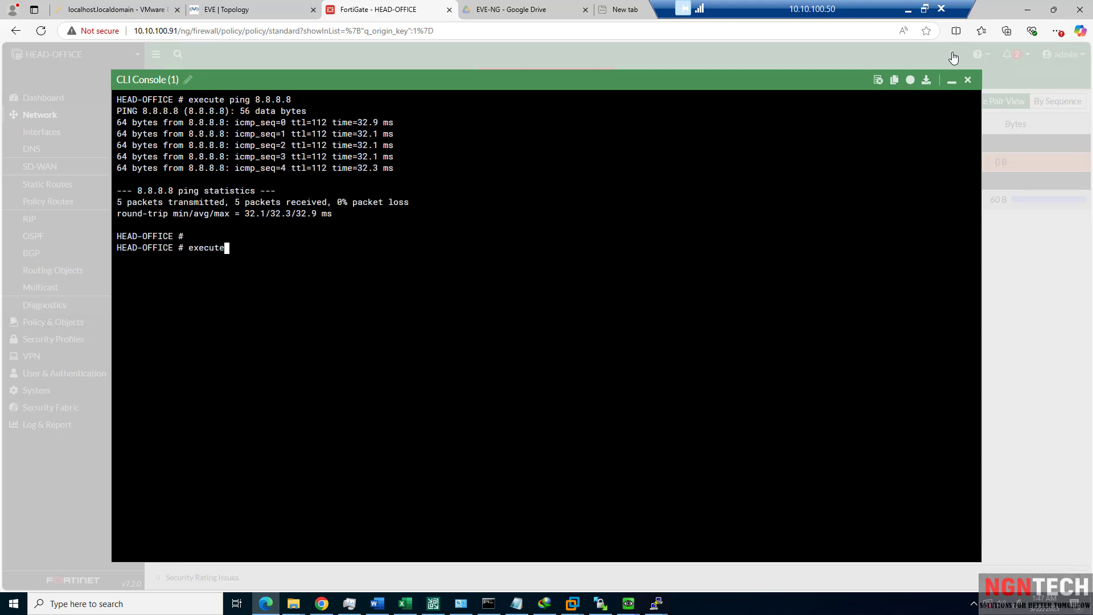
{"action": "type", "text": "  traceroute 8.8.8.8"}
{"action": "key", "text": "Return"}
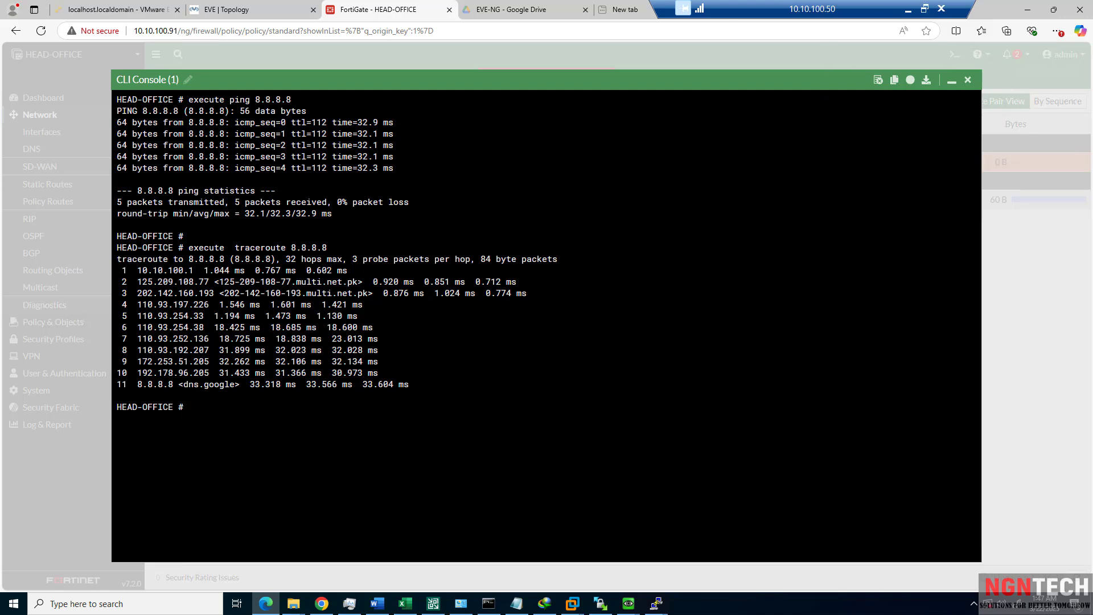
On Winserver, stop the running ping and run ipconfig /release then ipconfig /renew.
{"action": "mouse_move", "coordinate": [628, 603]}
{"action": "left_click", "coordinate": [631, 561]}
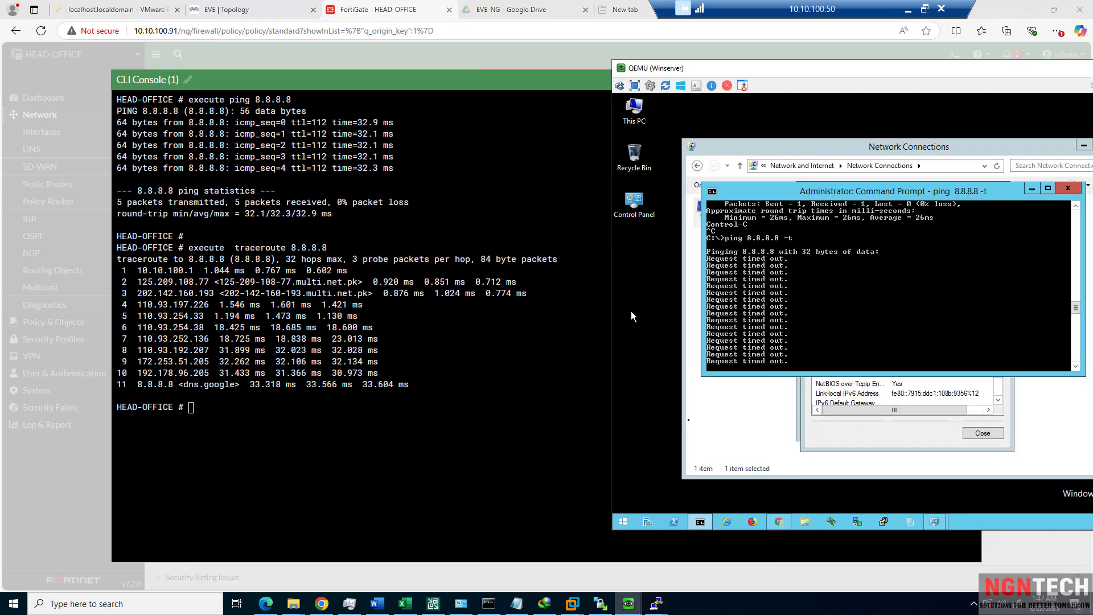
{"action": "key", "text": "ctrl+c"}
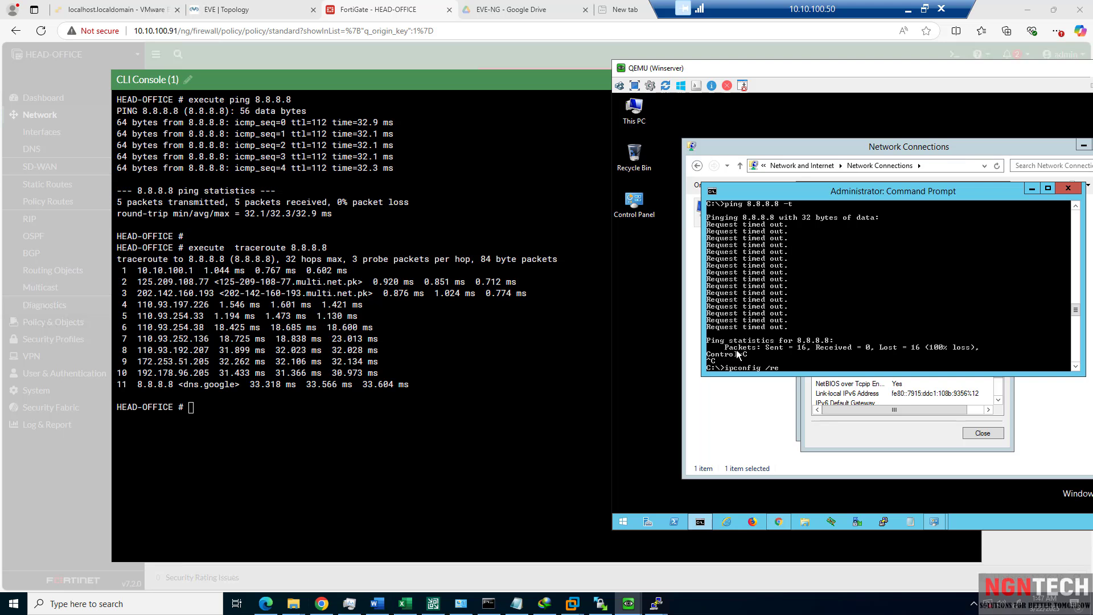
{"action": "type", "text": "ipconfig /release"}
{"action": "key", "text": "Return"}
{"action": "key", "text": "Up"}
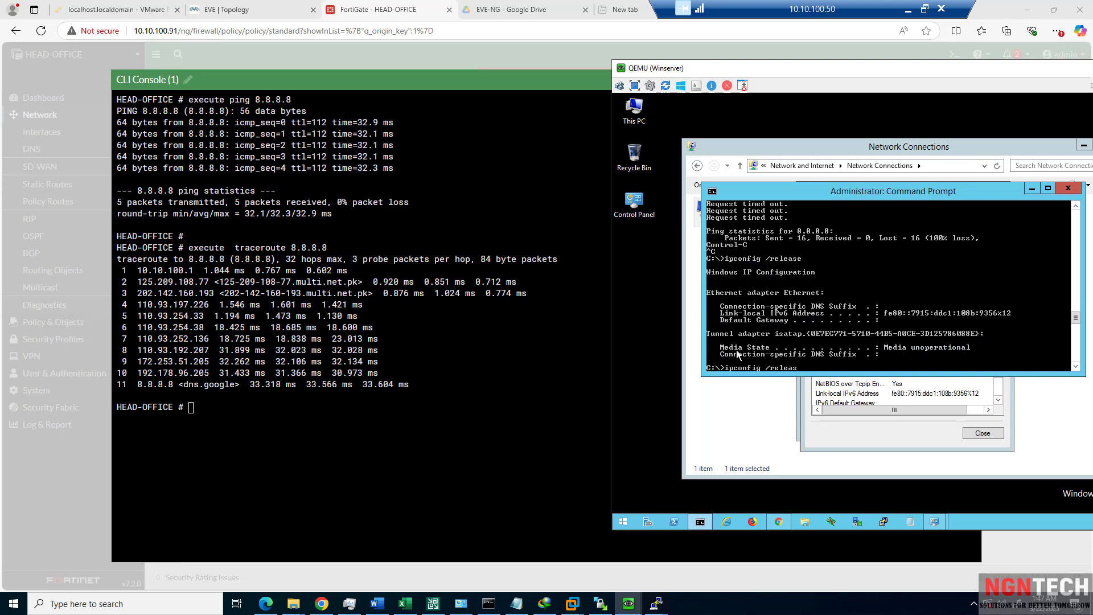
{"action": "key", "text": "BackSpace"}
{"action": "key", "text": "BackSpace"}
{"action": "key", "text": "BackSpace"}
{"action": "key", "text": "BackSpace"}
{"action": "key", "text": "BackSpace"}
{"action": "key", "text": "BackSpace"}
{"action": "type", "text": "renew"}
{"action": "key", "text": "Return"}
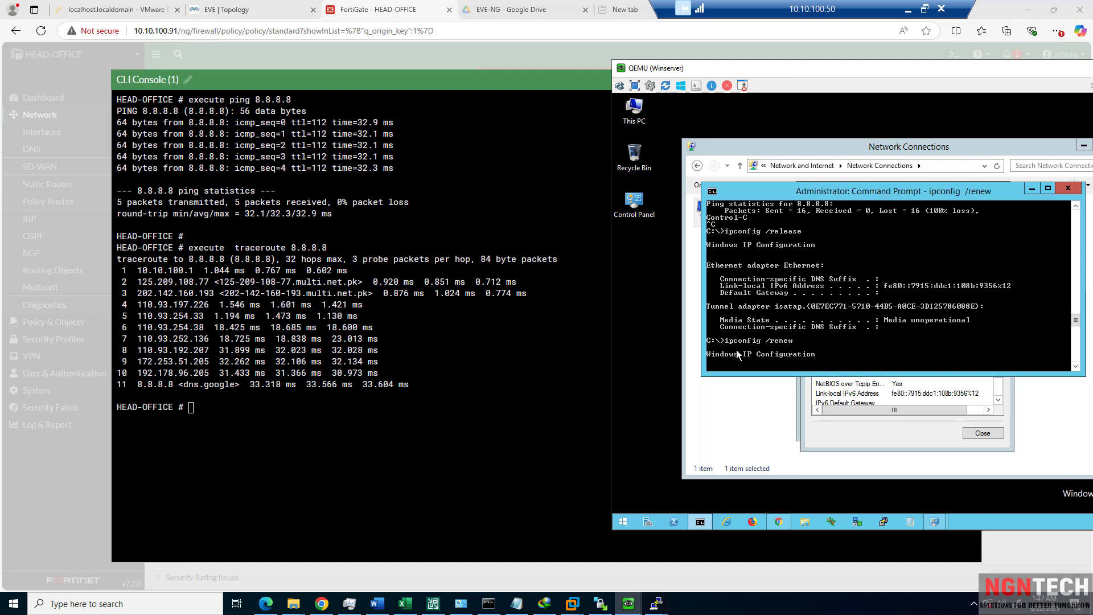
Review the refreshed DHCP lease details, close them, and shift the Winserver console left.
{"action": "left_click", "coordinate": [921, 448]}
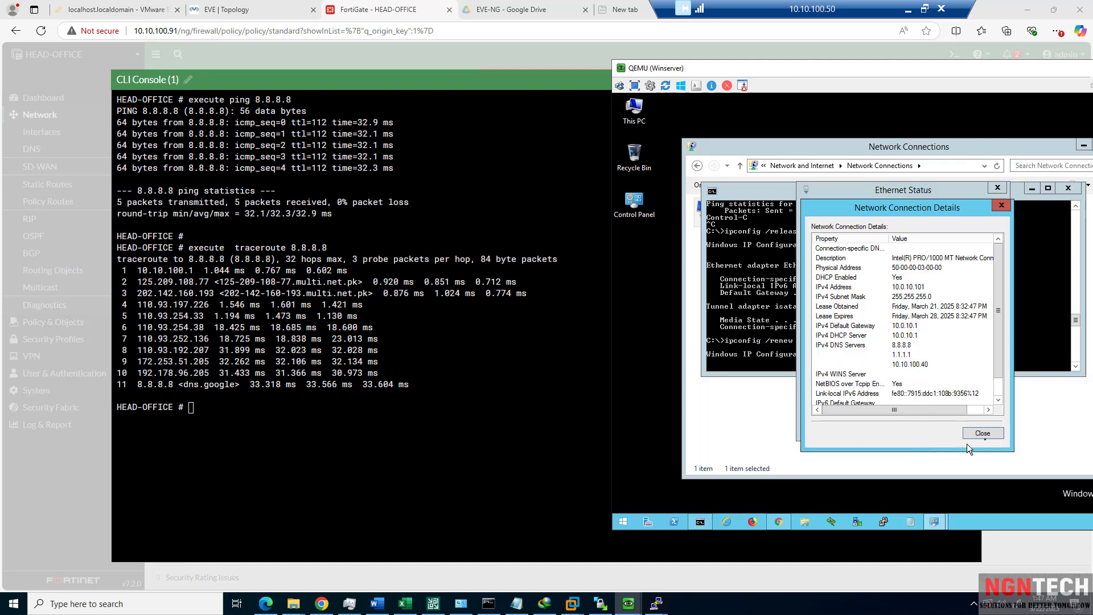
{"action": "left_click", "coordinate": [982, 433]}
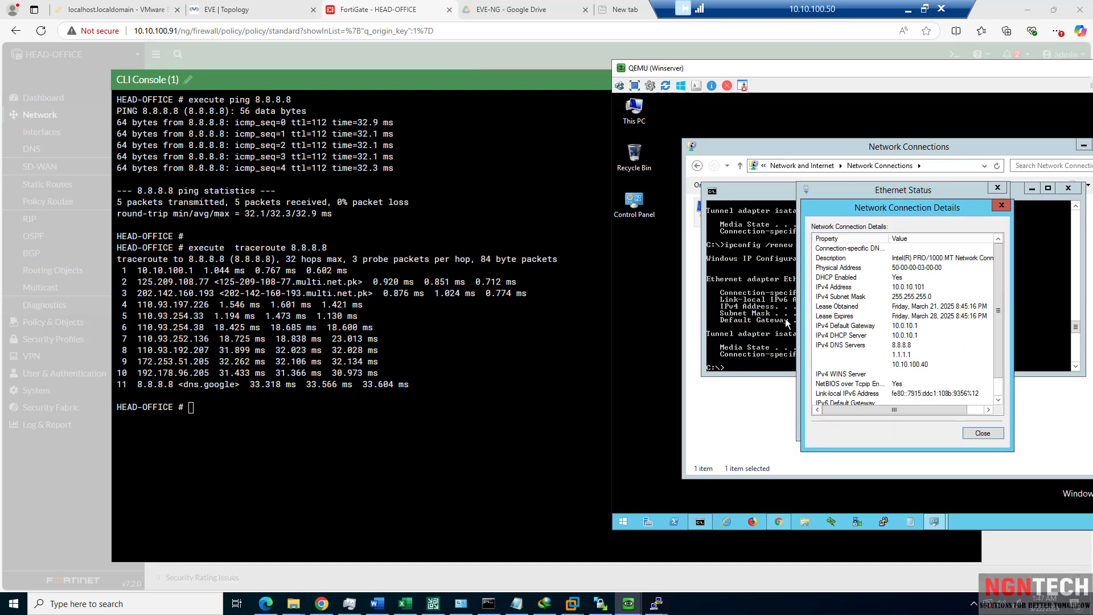
{"action": "key", "text": "Escape"}
{"action": "left_click_drag", "start_coordinate": [836, 71], "coordinate": [702, 71]}
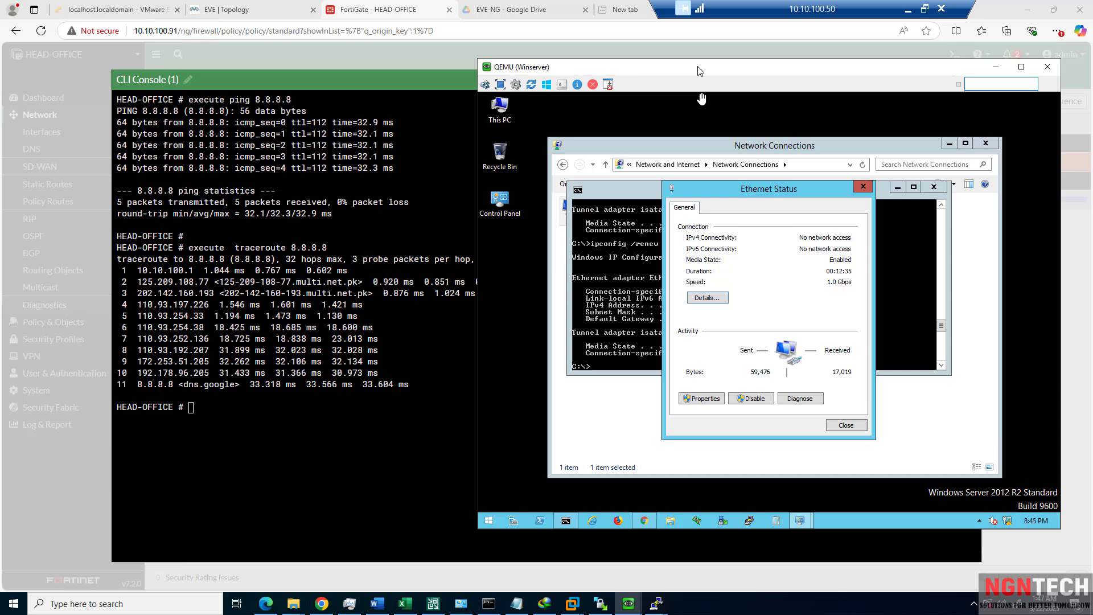
Run ping 8.8.8.8 -t in Command Prompt, then close the FortiGate CLI console.
{"action": "left_click", "coordinate": [631, 334]}
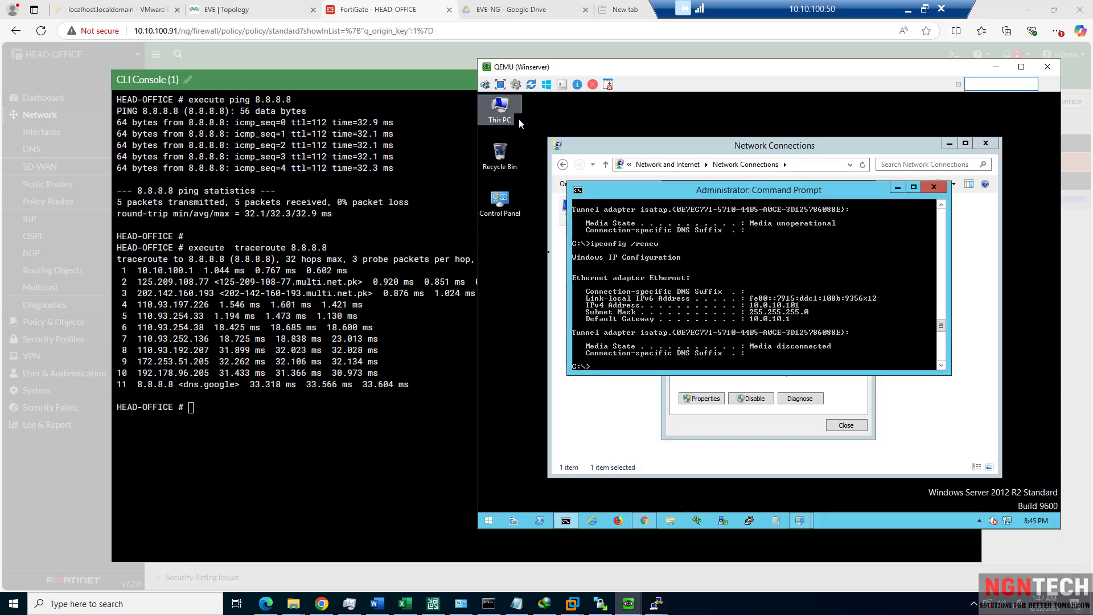
{"action": "type", "text": "ping 10.0.10.1"}
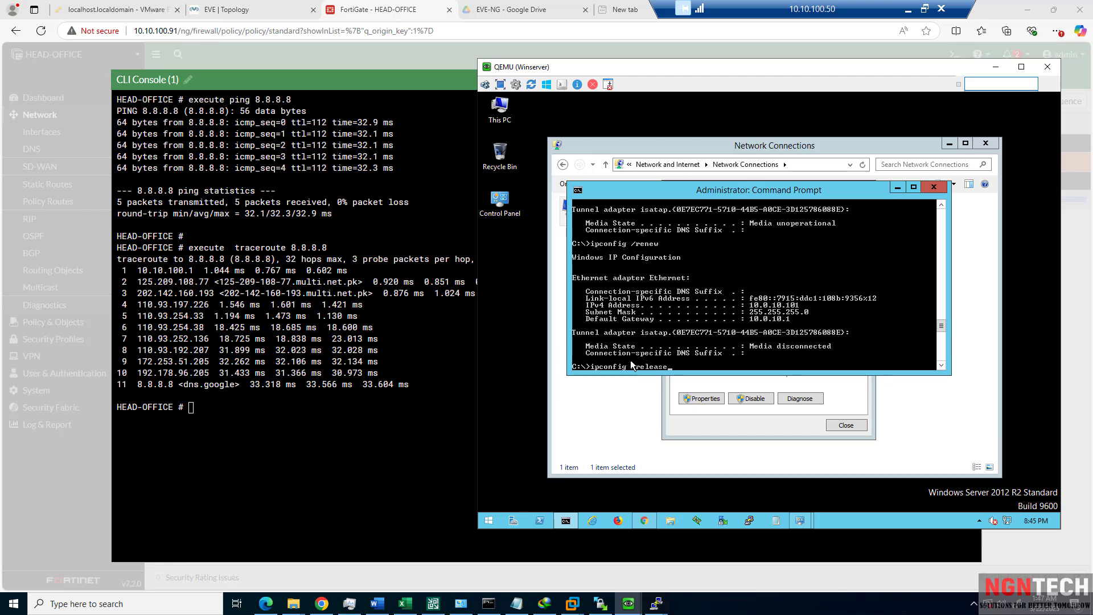
{"action": "key", "text": "BackSpace"}
{"action": "key", "text": "BackSpace"}
{"action": "key", "text": "BackSpace"}
{"action": "key", "text": "BackSpace"}
{"action": "key", "text": "BackSpace"}
{"action": "key", "text": "BackSpace"}
{"action": "key", "text": "BackSpace"}
{"action": "key", "text": "BackSpace"}
{"action": "key", "text": "BackSpace"}
{"action": "type", "text": "8.8.8.8 -t"}
{"action": "key", "text": "Return"}
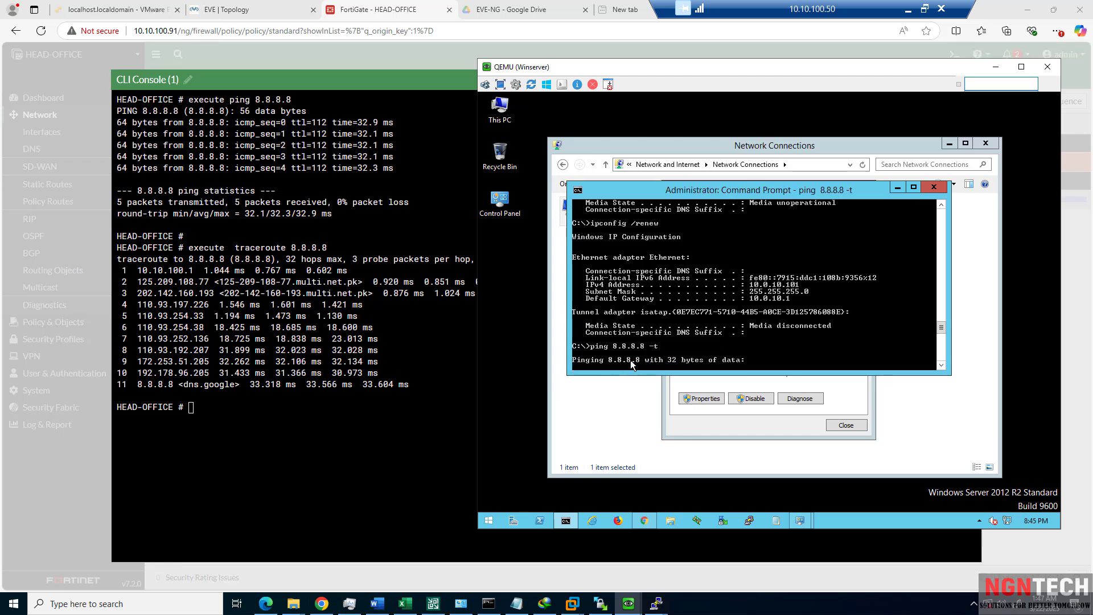
{"action": "left_click", "coordinate": [428, 222]}
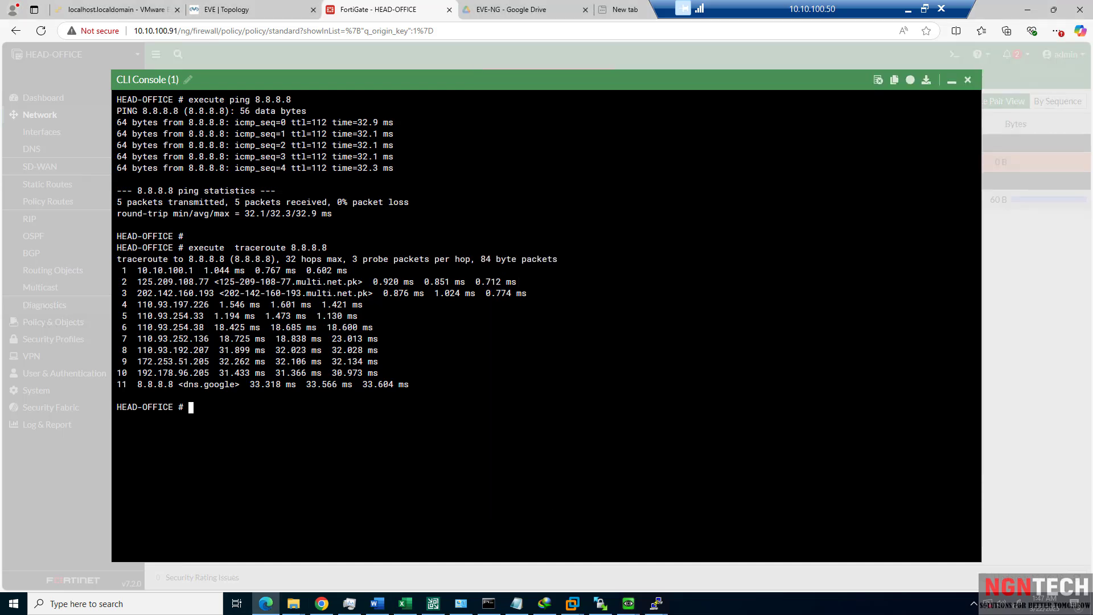
{"action": "left_click", "coordinate": [968, 80]}
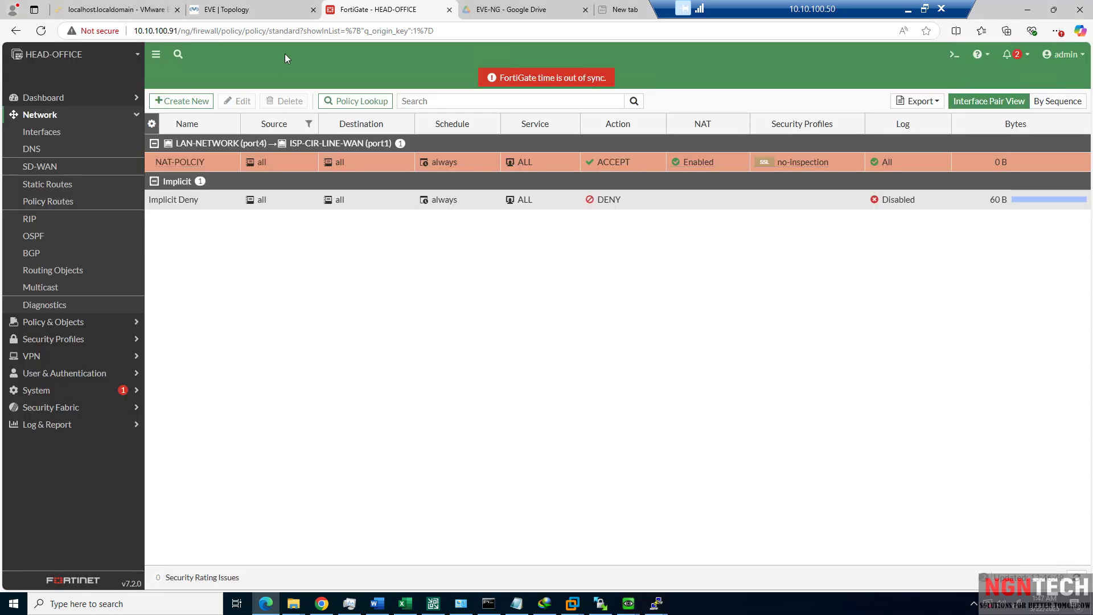
From the EVE topology, close the ACESS-SWITCH-1 PuTTY console session.
{"action": "left_click", "coordinate": [241, 10]}
{"action": "mouse_move", "coordinate": [460, 605]}
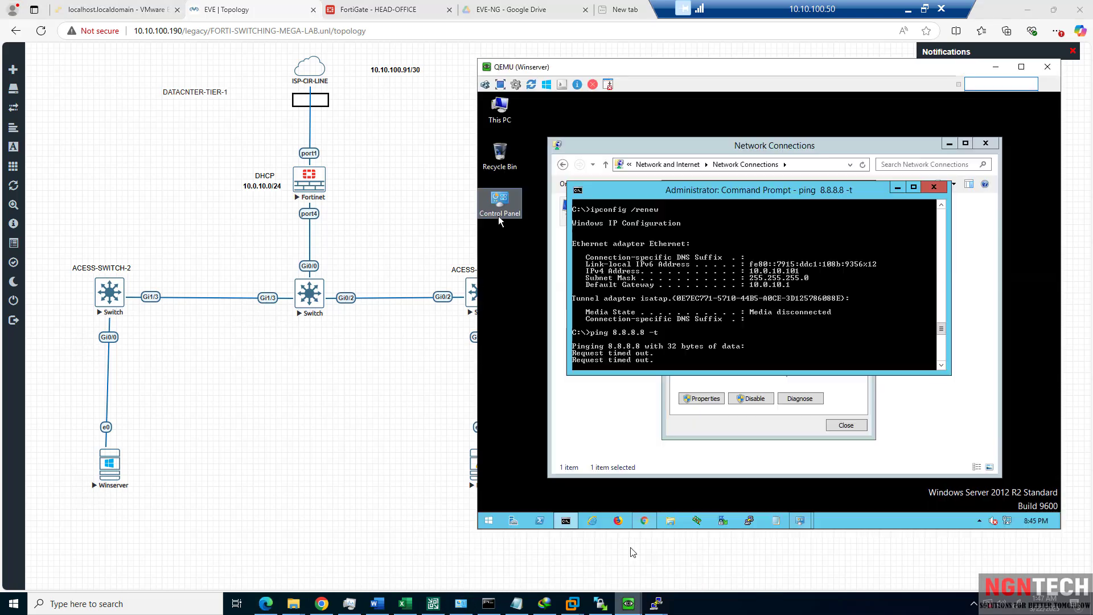
{"action": "left_click", "coordinate": [629, 547]}
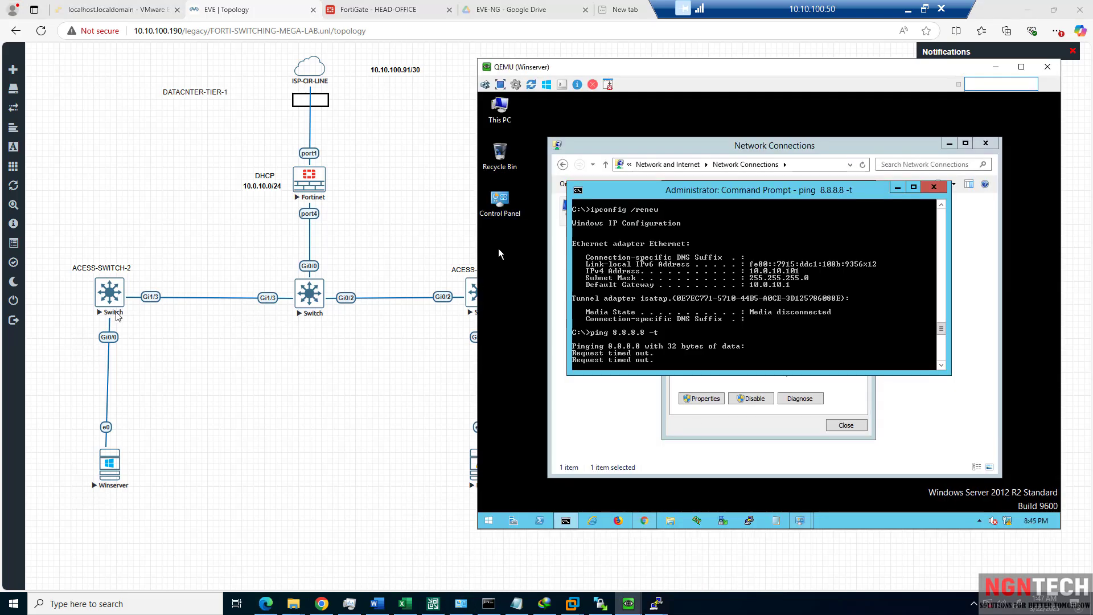
{"action": "mouse_move", "coordinate": [656, 604]}
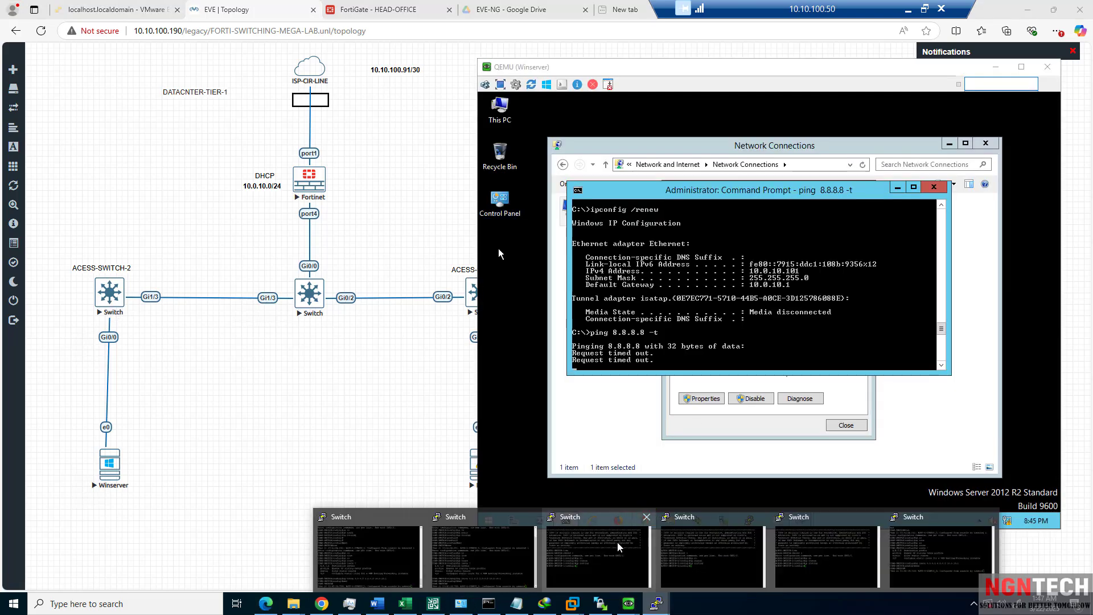
{"action": "left_click", "coordinate": [634, 547]}
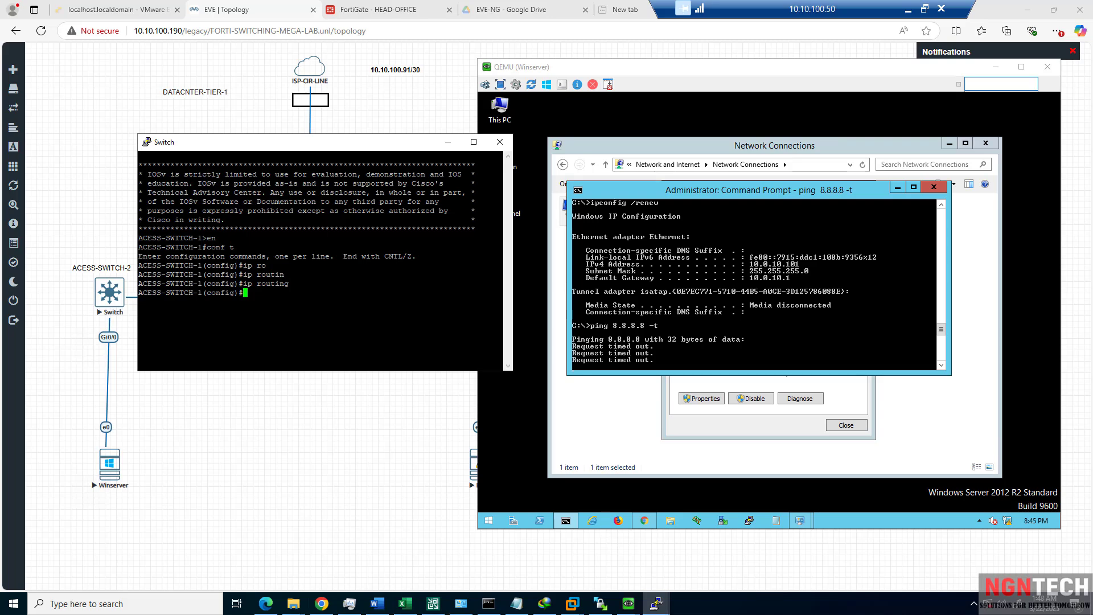
{"action": "left_click", "coordinate": [500, 141]}
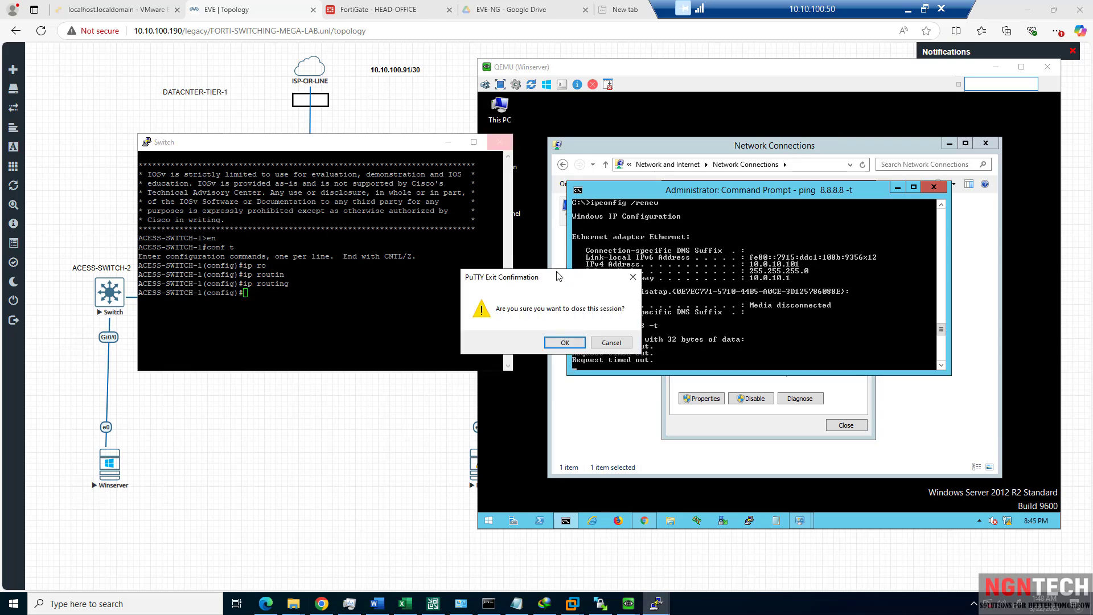
{"action": "key", "text": "Return"}
Close all grouped switch consoles, confirming the ACESS-SWITCH-2 and core switch exit prompts.
{"action": "right_click", "coordinate": [655, 601]}
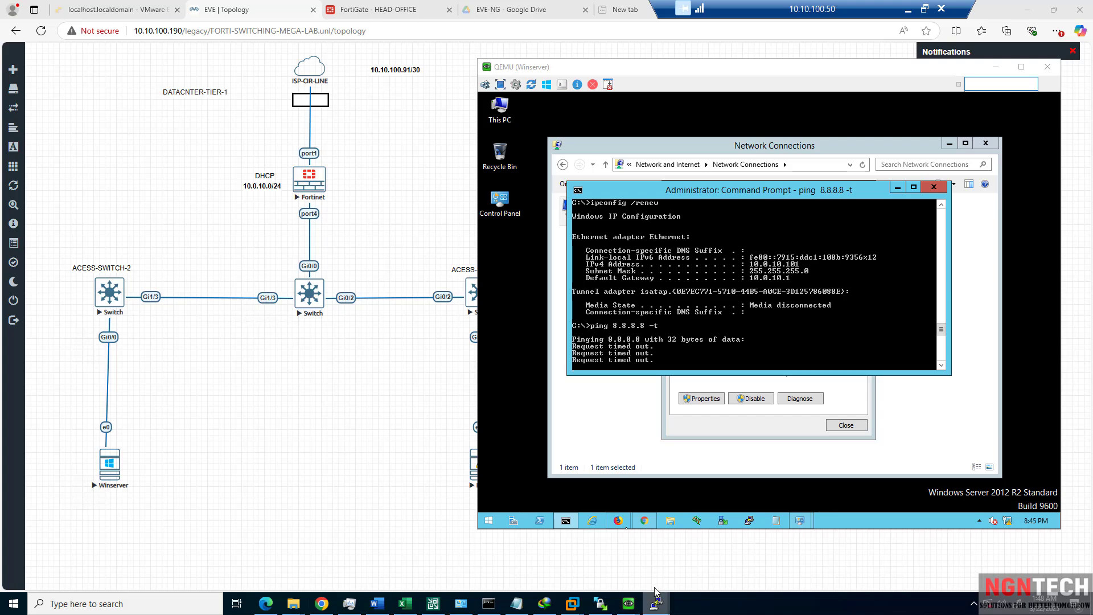
{"action": "left_click", "coordinate": [649, 580]}
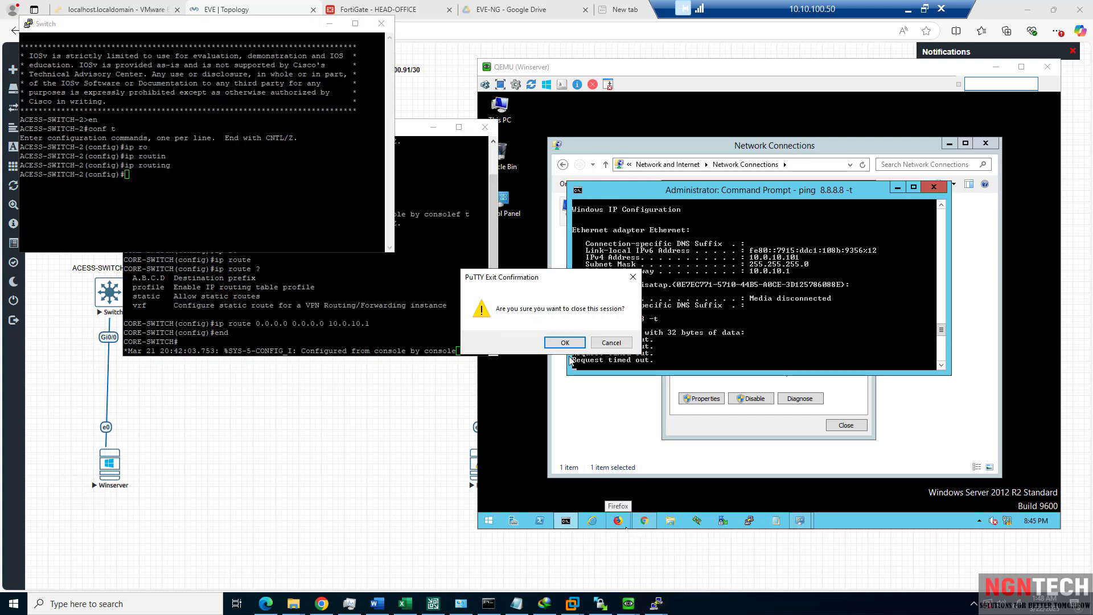
{"action": "left_click", "coordinate": [563, 340]}
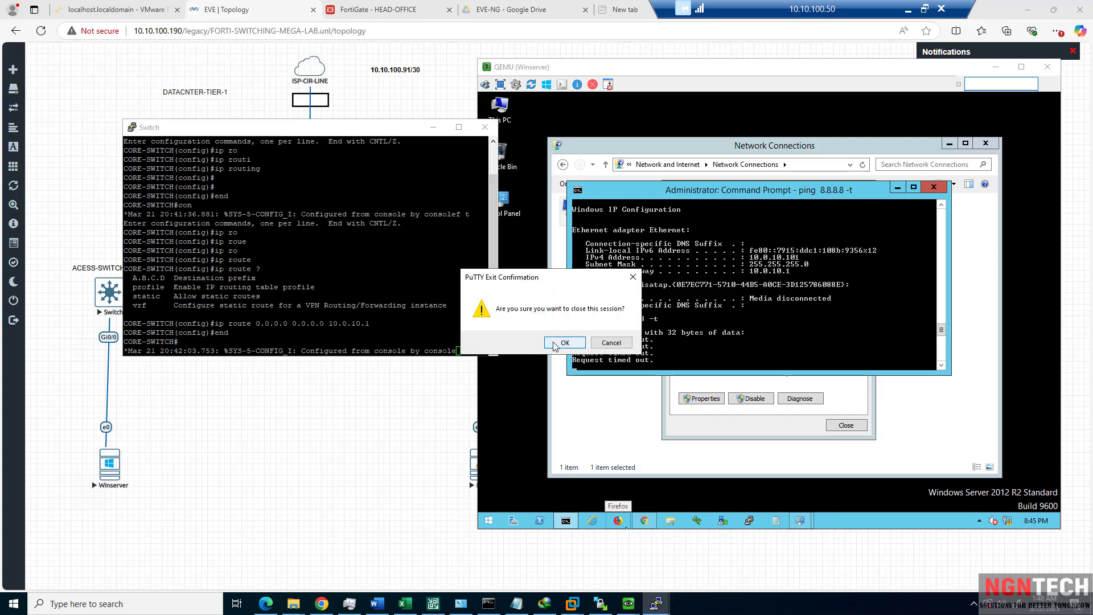
{"action": "left_click", "coordinate": [562, 340]}
{"action": "mouse_move", "coordinate": [646, 608]}
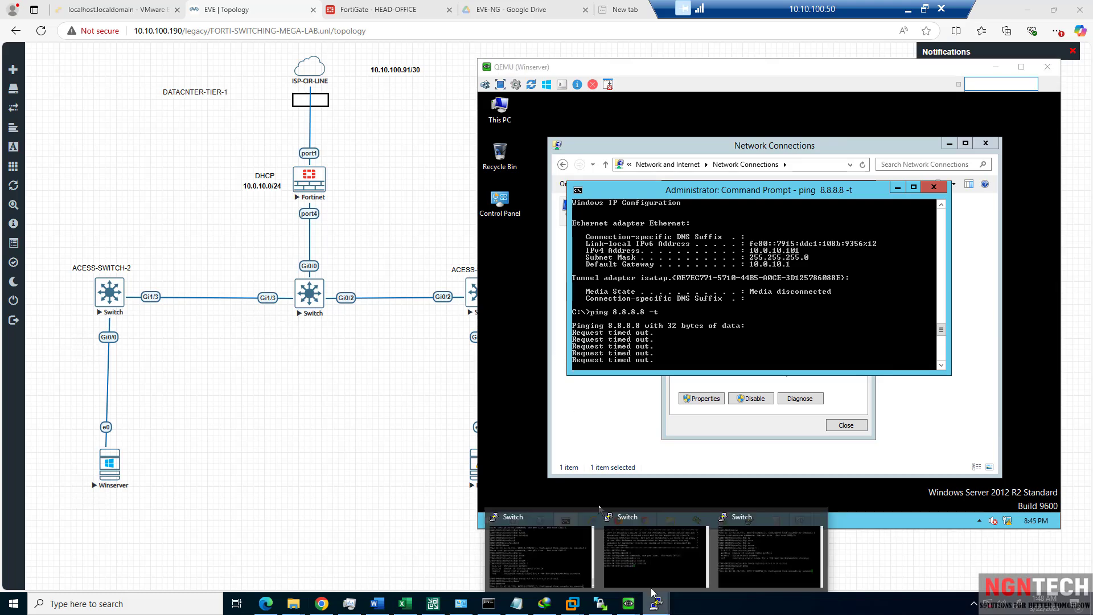
{"action": "left_click", "coordinate": [653, 563]}
{"action": "left_click", "coordinate": [569, 342]}
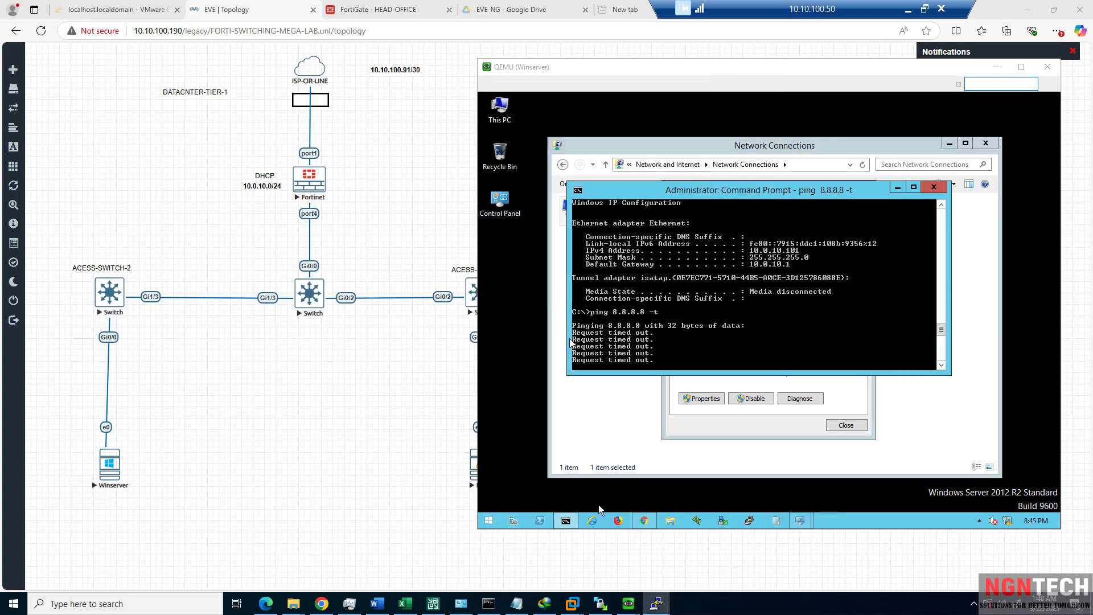
Confirm exit for the remaining switch consoles, then start a console on ACESS-SWITCH-2.
{"action": "mouse_move", "coordinate": [657, 603]}
{"action": "left_click", "coordinate": [608, 546]}
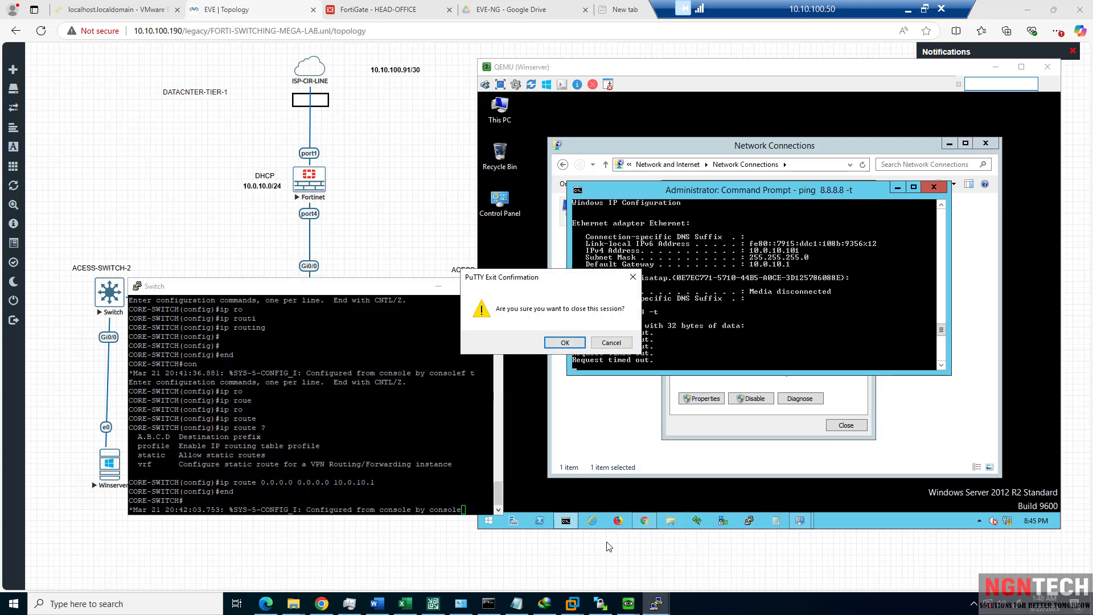
{"action": "left_click", "coordinate": [565, 343]}
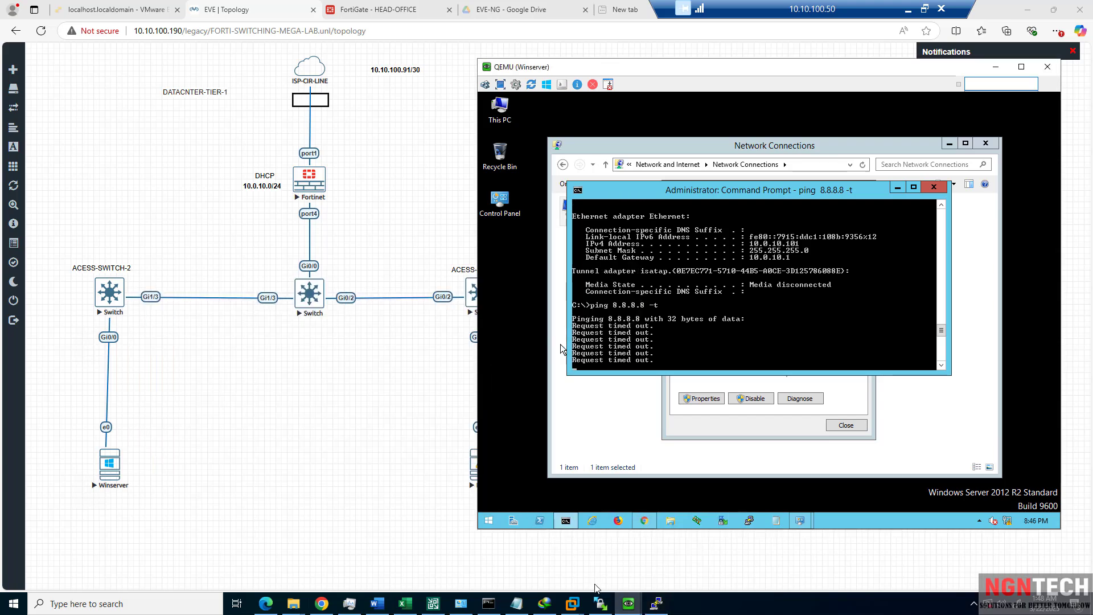
{"action": "left_click", "coordinate": [657, 604]}
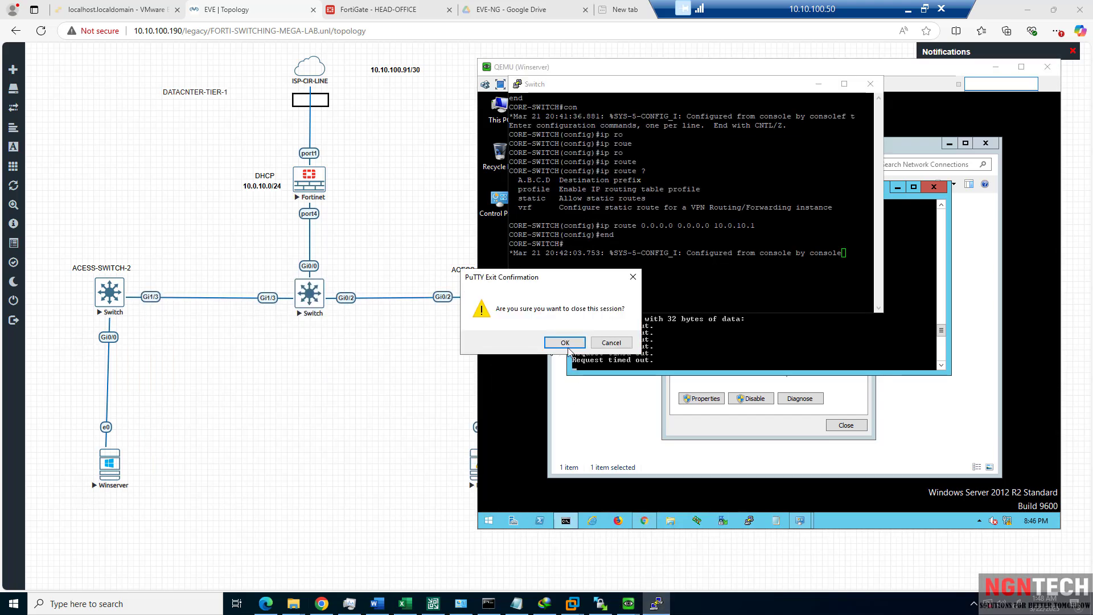
{"action": "left_click", "coordinate": [564, 343]}
{"action": "left_click", "coordinate": [111, 302]}
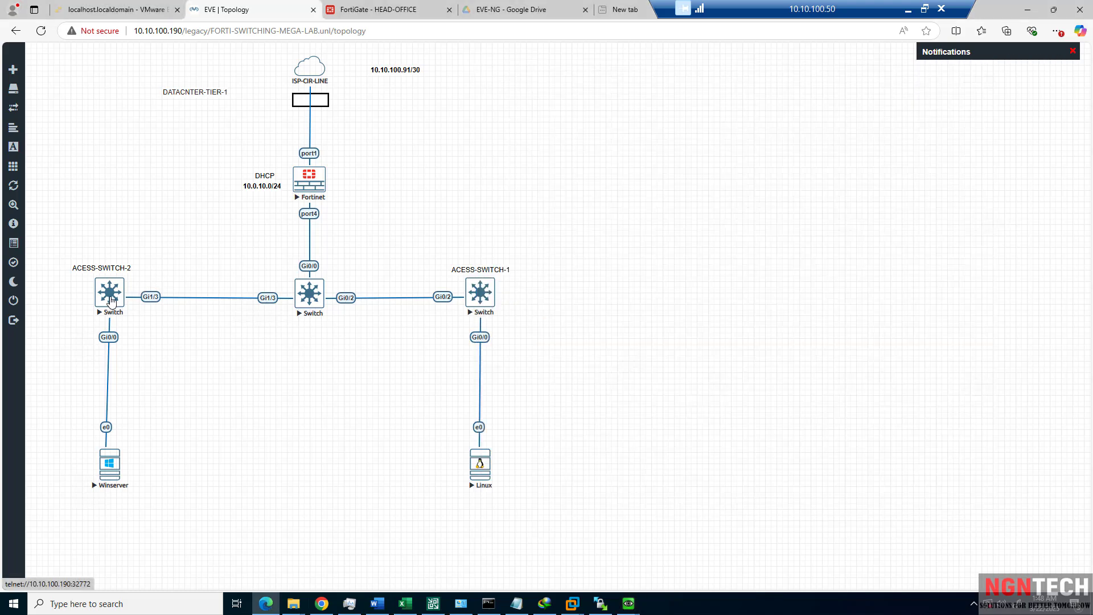
Allow the telnet client and open the core switch console beside the topology.
{"action": "left_click", "coordinate": [600, 94]}
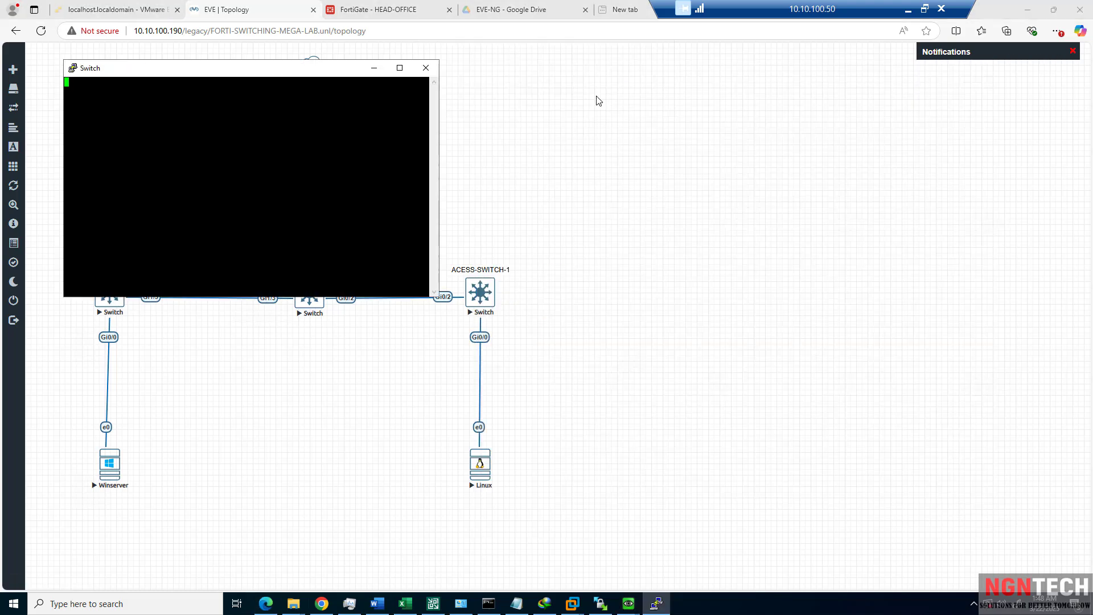
{"action": "left_click", "coordinate": [557, 144]}
{"action": "left_click", "coordinate": [310, 301]}
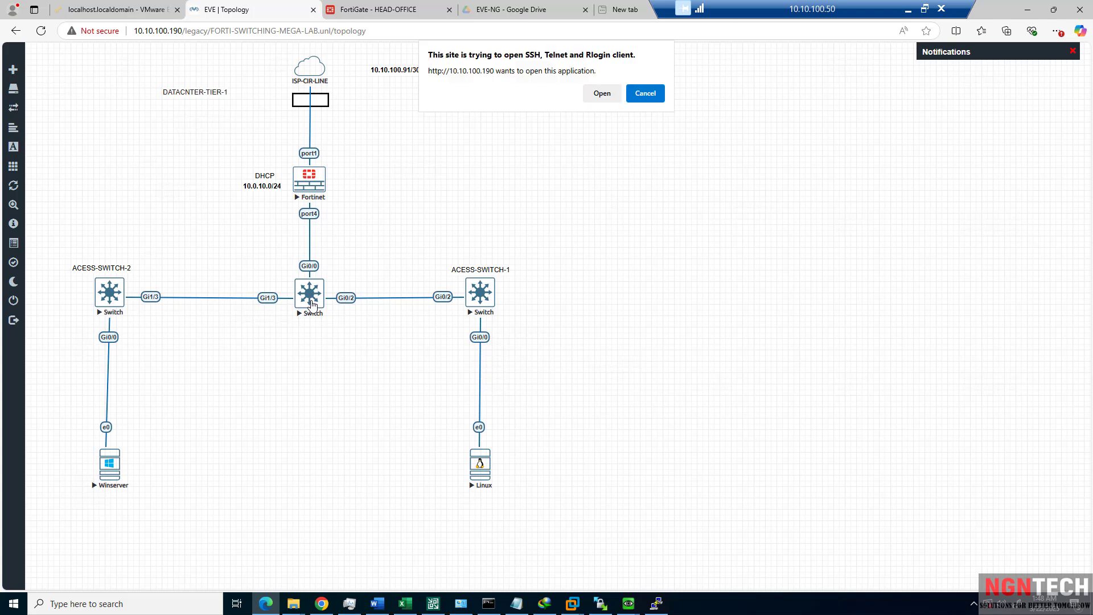
{"action": "left_click", "coordinate": [602, 94]}
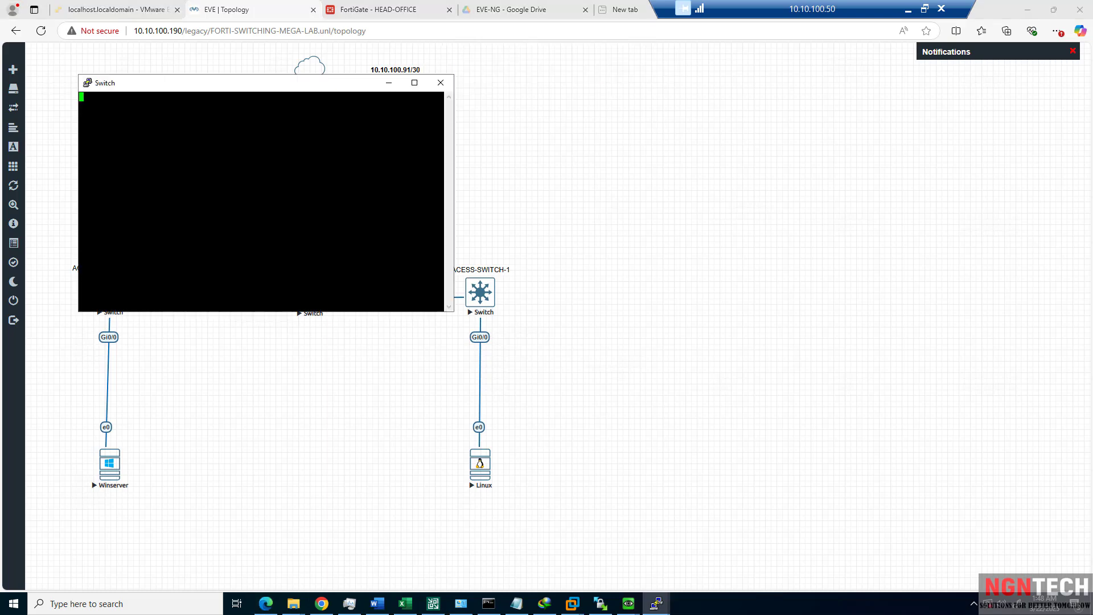
{"action": "left_click_drag", "start_coordinate": [336, 85], "coordinate": [866, 111]}
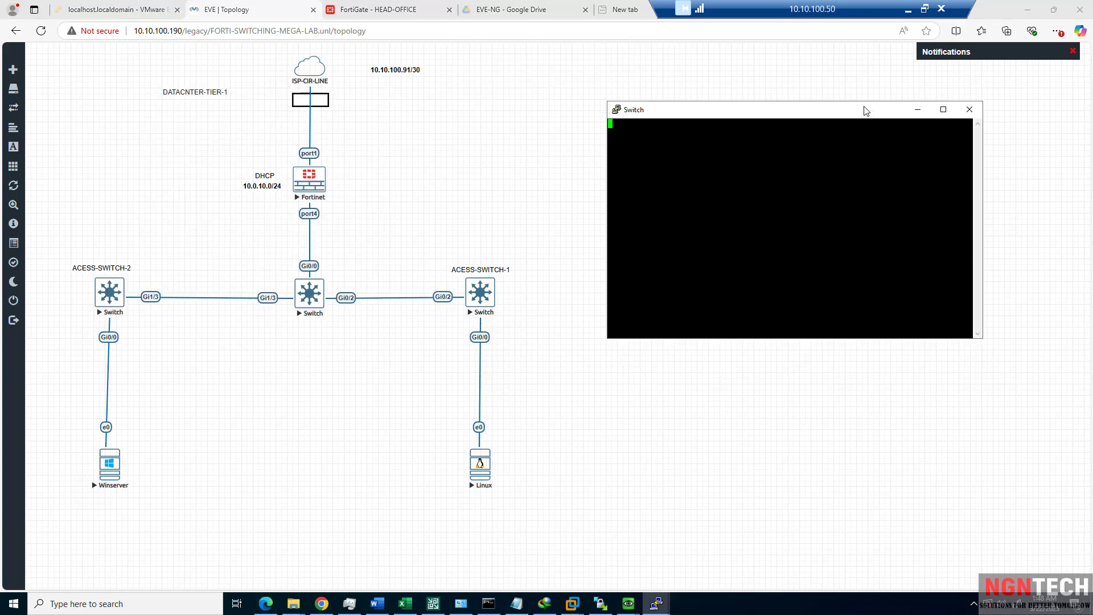
Shut and re-enable GigabitEthernet 0/0 on CORE-SWITCH, then save the configuration.
{"action": "key", "text": "Return"}
{"action": "type", "text": "conf t"}
{"action": "key", "text": "Return"}
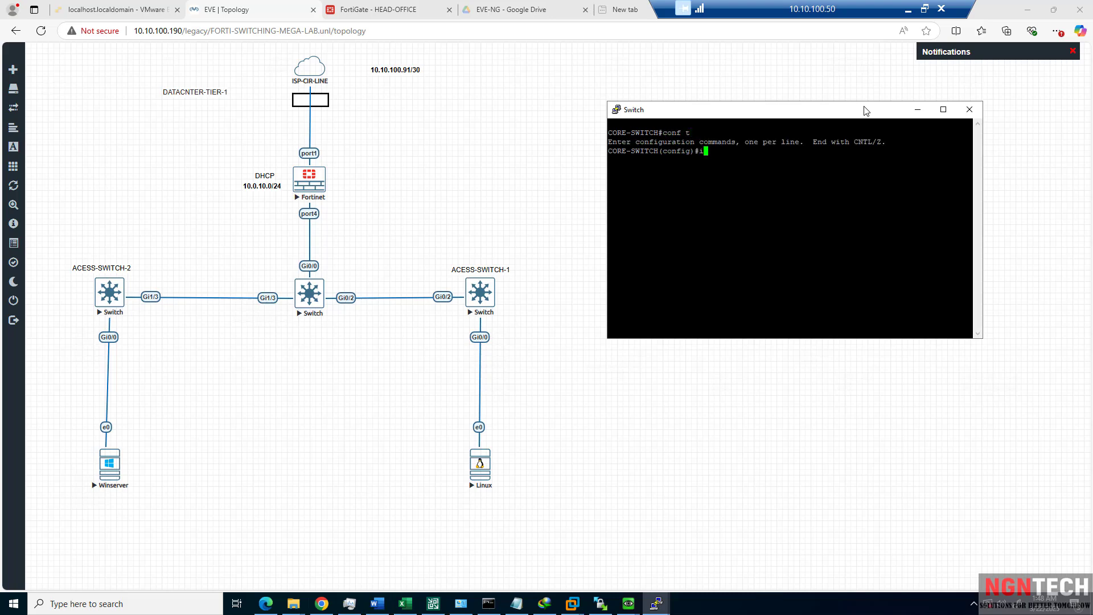
{"action": "type", "text": "in"}
{"action": "key", "text": "Tab"}
{"action": "type", "text": "gi"}
{"action": "key", "text": "Tab"}
{"action": "type", "text": "0/0"}
{"action": "key", "text": "Return"}
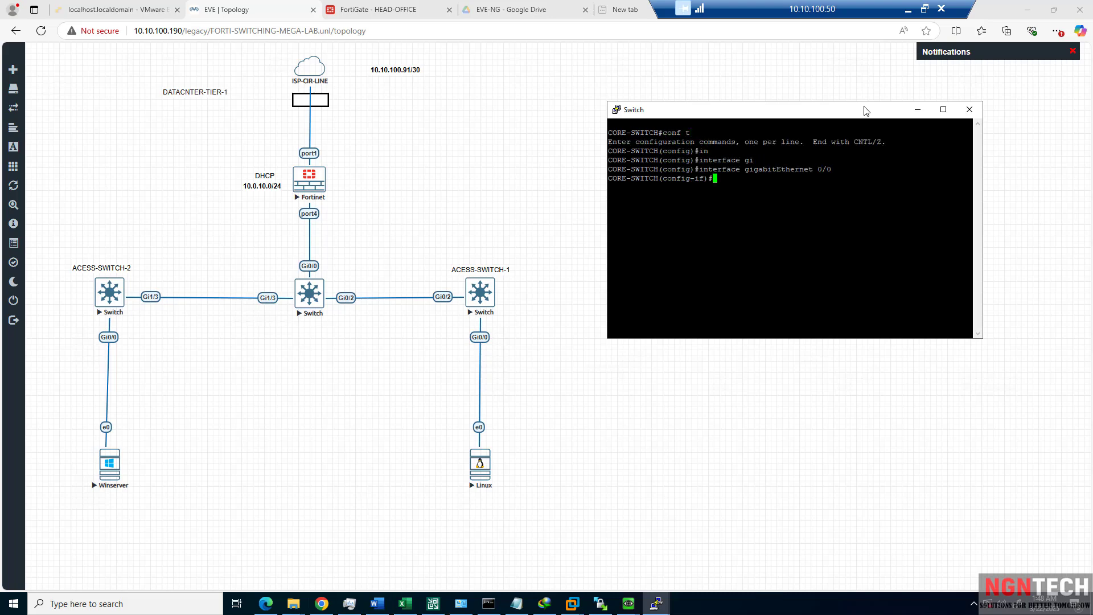
{"action": "type", "text": "sh"}
{"action": "key", "text": "Tab"}
{"action": "key", "text": "Return"}
{"action": "type", "text": "no sh"}
{"action": "key", "text": "Tab"}
{"action": "key", "text": "Return"}
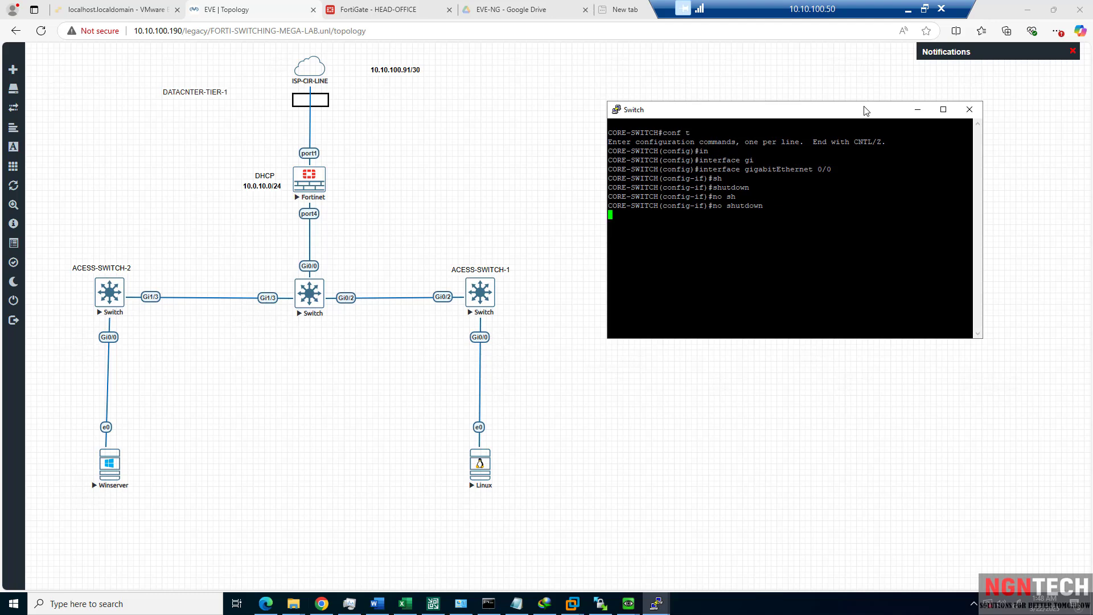
{"action": "type", "text": "end wr"}
{"action": "key", "text": "Return"}
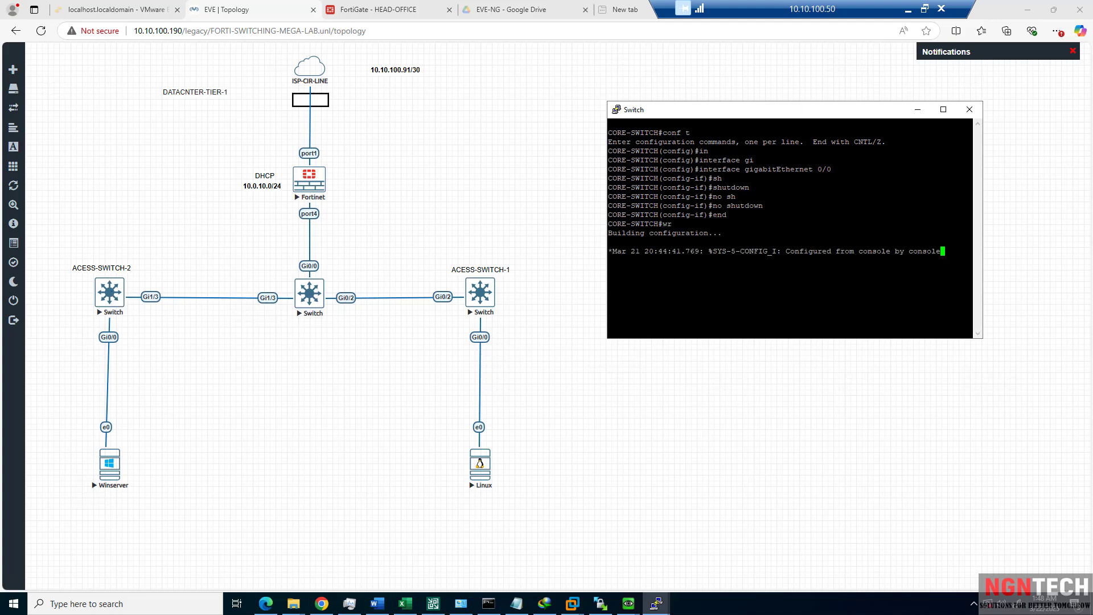
{"action": "key", "text": "Return"}
{"action": "key", "text": "Return"}
{"action": "key", "text": "Return"}
{"action": "key", "text": "Return"}
{"action": "key", "text": "Return"}
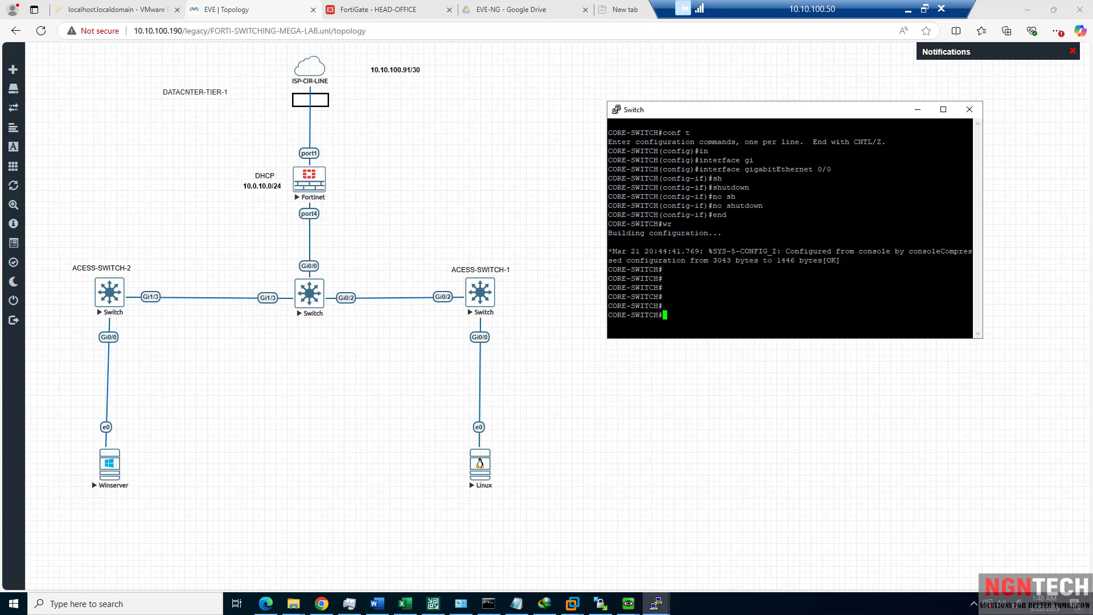
Bounce GigabitEthernet 1/3 on CORE-SWITCH, save with wr, and open ACESS-SWITCH-2's console.
{"action": "type", "text": "conf t"}
{"action": "key", "text": "Return"}
{"action": "type", "text": "in"}
{"action": "key", "text": "Tab"}
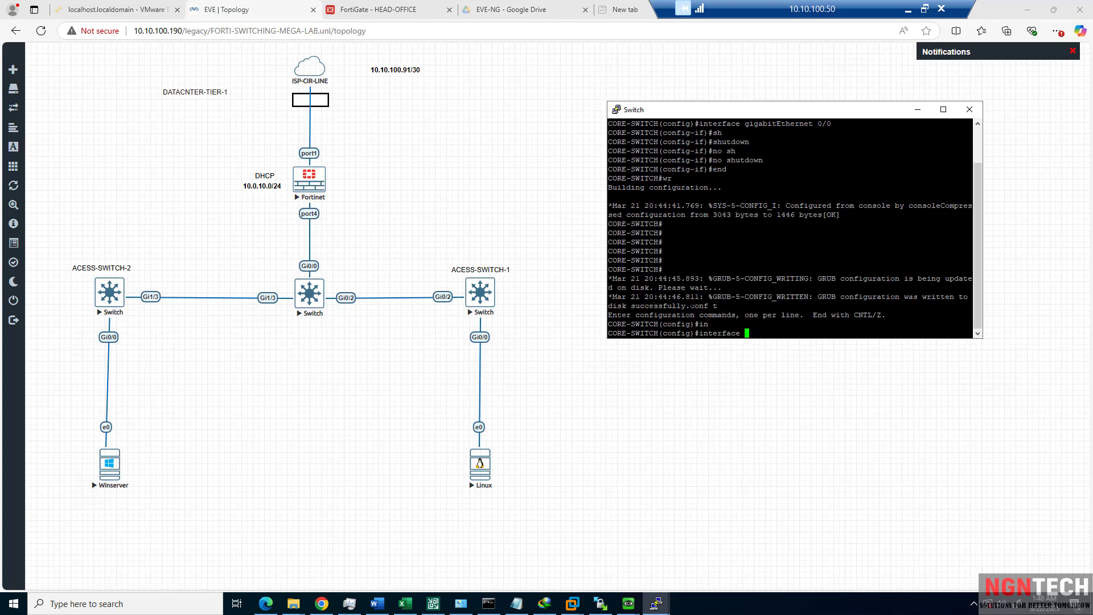
{"action": "type", "text": "gi"}
{"action": "key", "text": "Tab"}
{"action": "type", "text": "1/3"}
{"action": "key", "text": "Return"}
{"action": "type", "text": "sh"}
{"action": "key", "text": "Tab"}
{"action": "key", "text": "Return"}
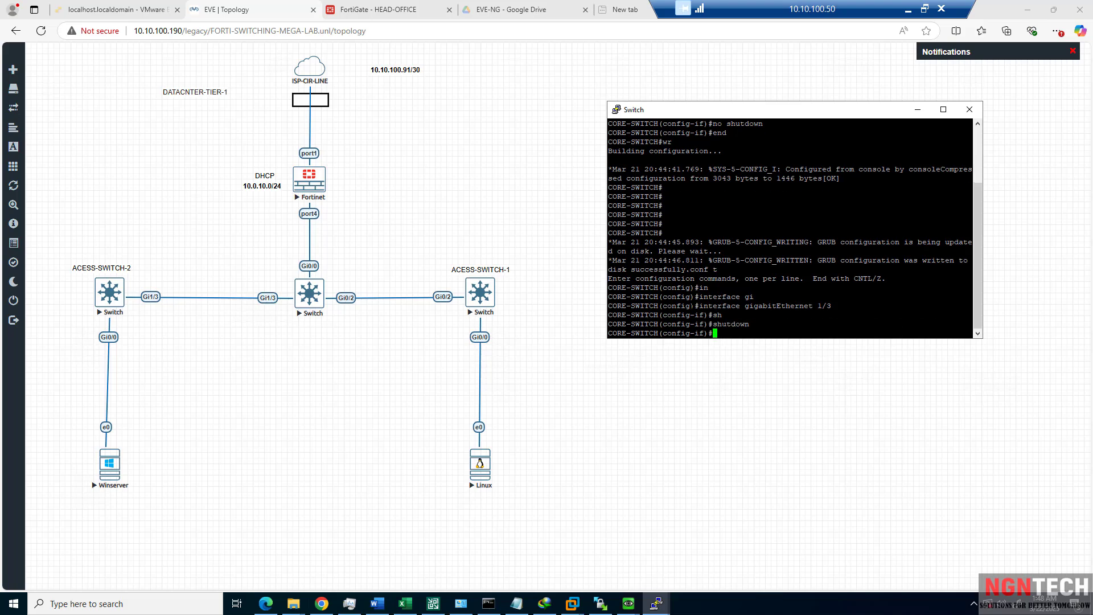
{"action": "type", "text": "no sh"}
{"action": "key", "text": "Tab"}
{"action": "key", "text": "Return"}
{"action": "type", "text": "end"}
{"action": "key", "text": "Return"}
{"action": "type", "text": "wr"}
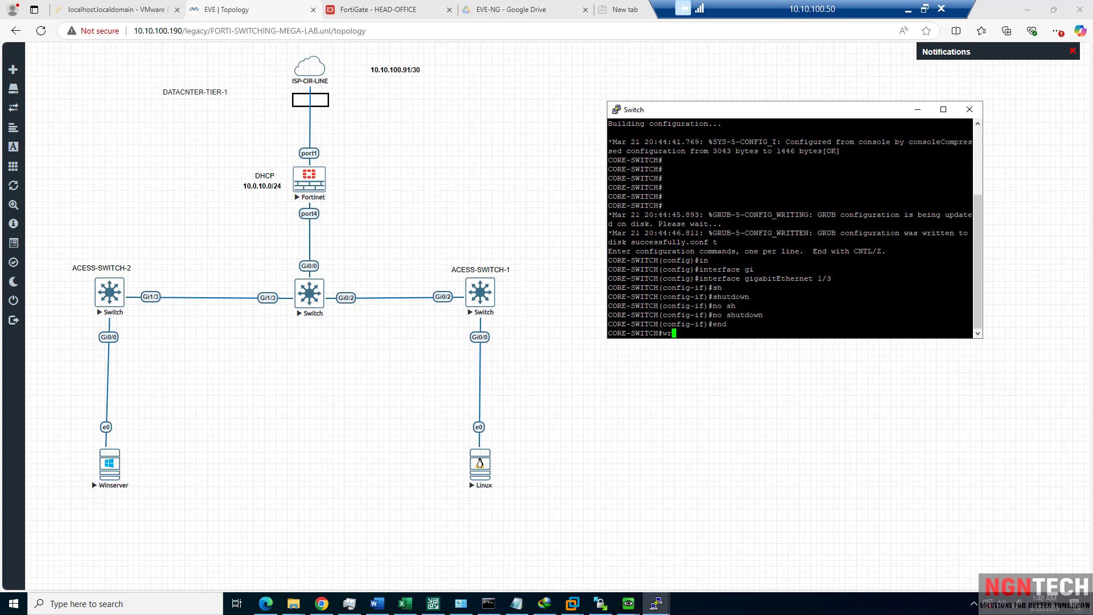
{"action": "key", "text": "Return"}
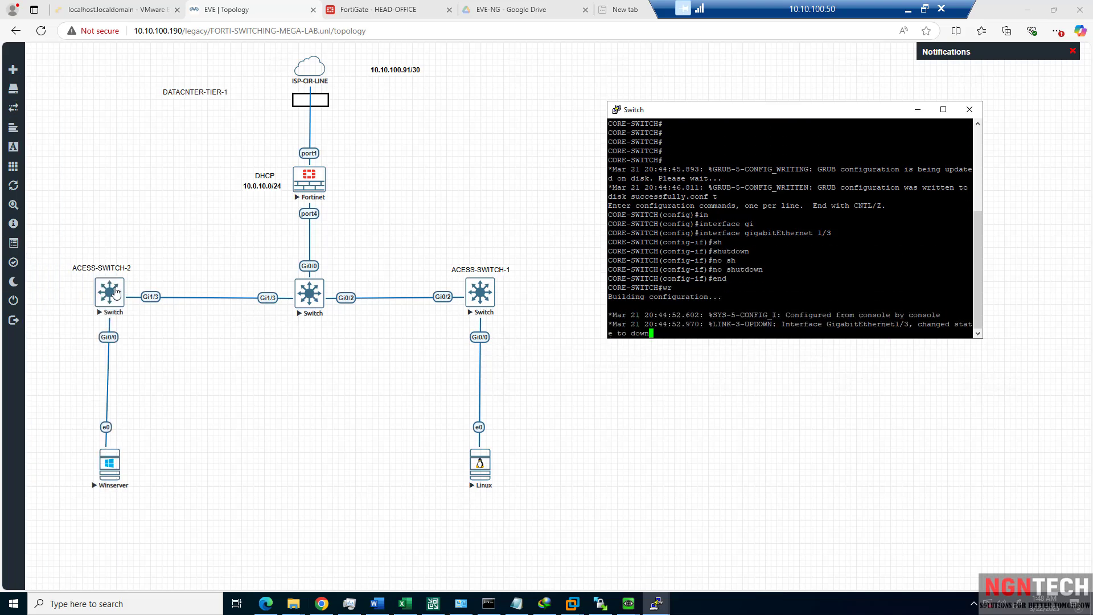
{"action": "left_click", "coordinate": [114, 292]}
Launch the ACESS-SWITCH-2 console, position it beside the topology, and wake its prompt.
{"action": "left_click", "coordinate": [601, 93]}
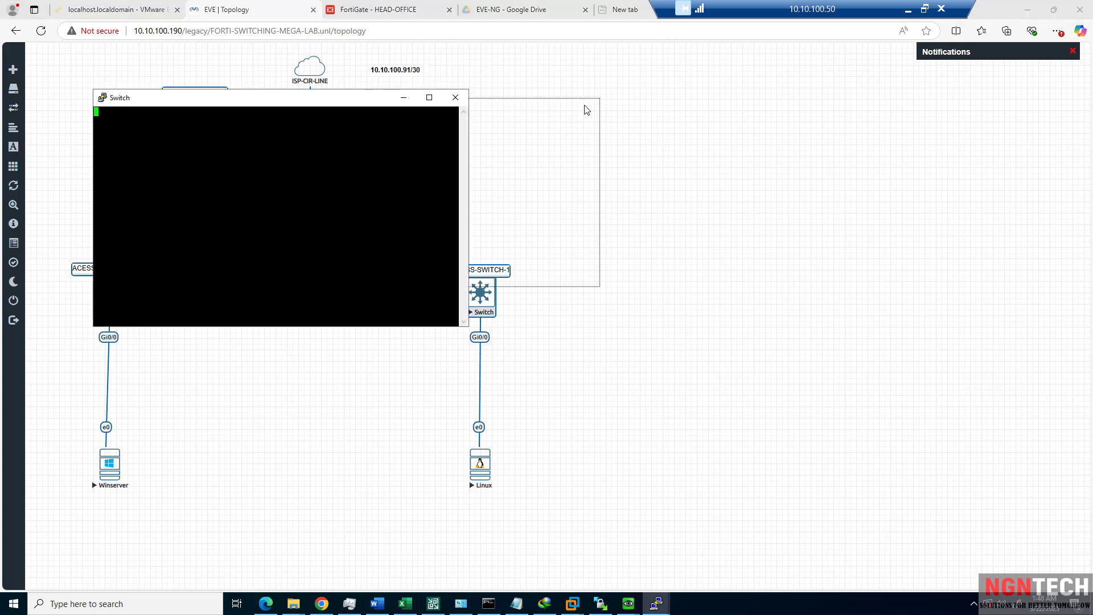
{"action": "left_click_drag", "start_coordinate": [313, 100], "coordinate": [728, 131]}
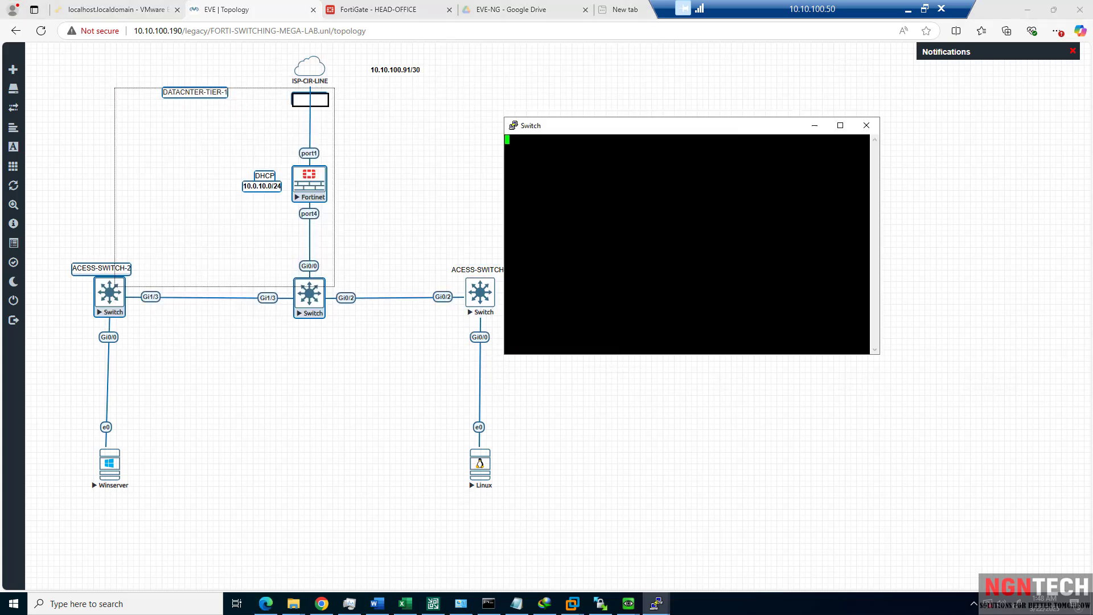
{"action": "left_click", "coordinate": [370, 190]}
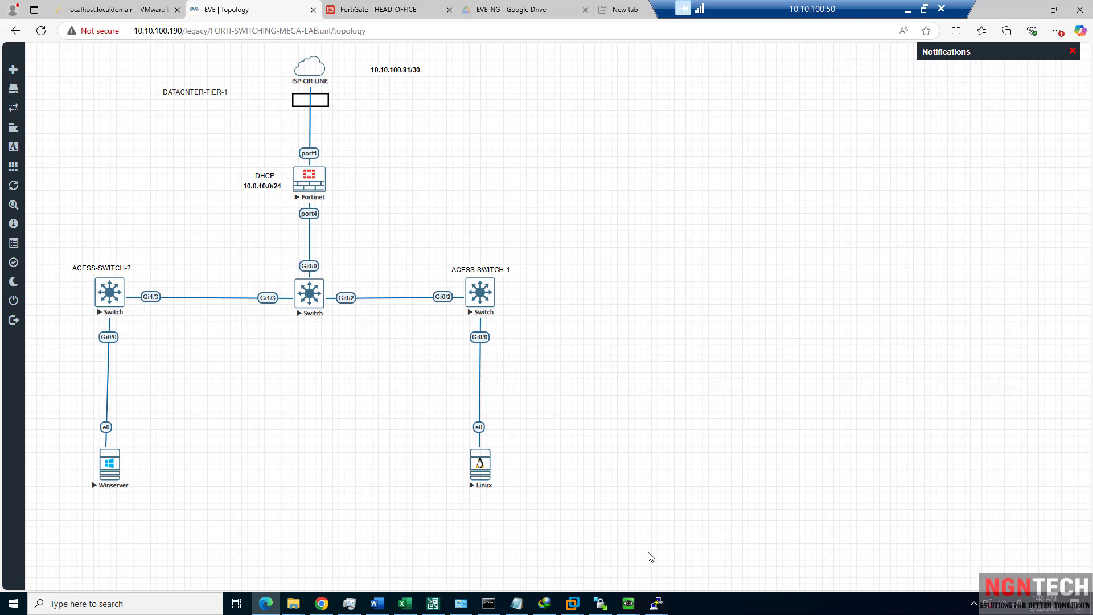
{"action": "left_click", "coordinate": [666, 601]}
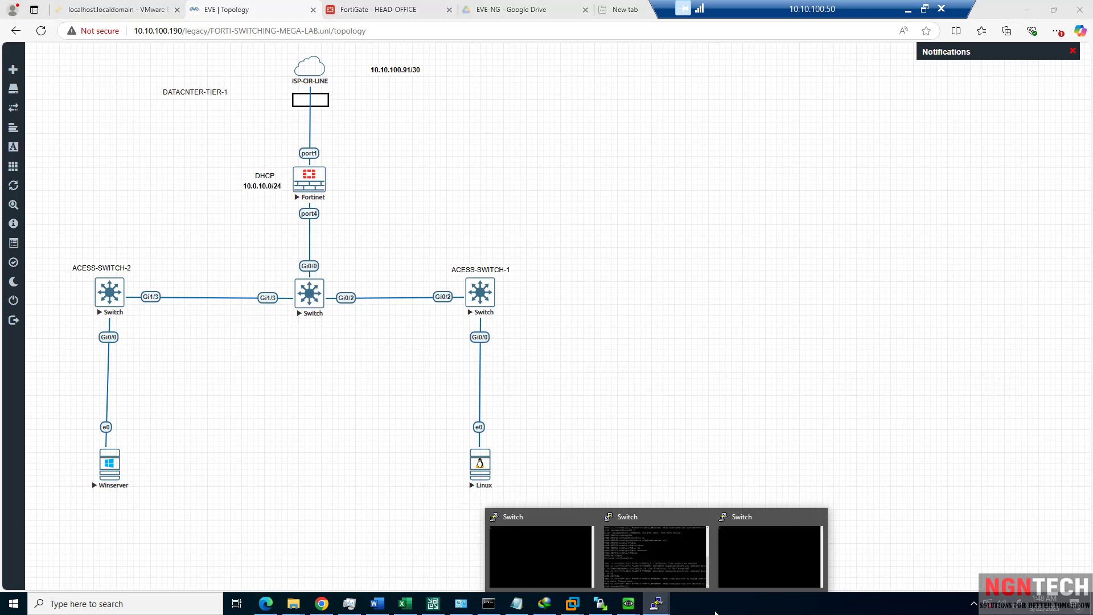
{"action": "left_click", "coordinate": [812, 532]}
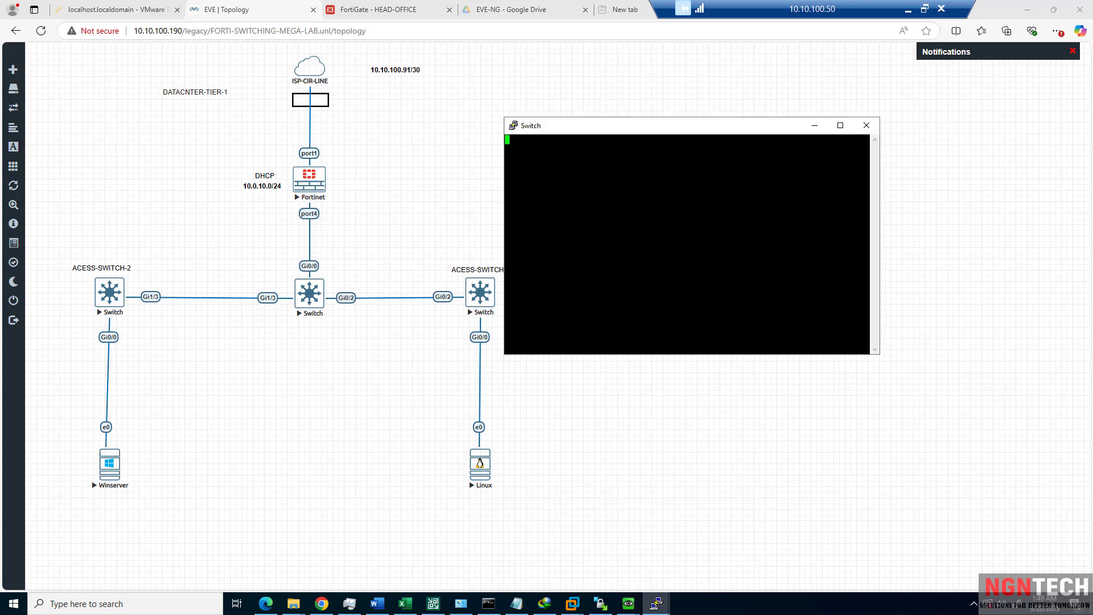
{"action": "key", "text": "Return"}
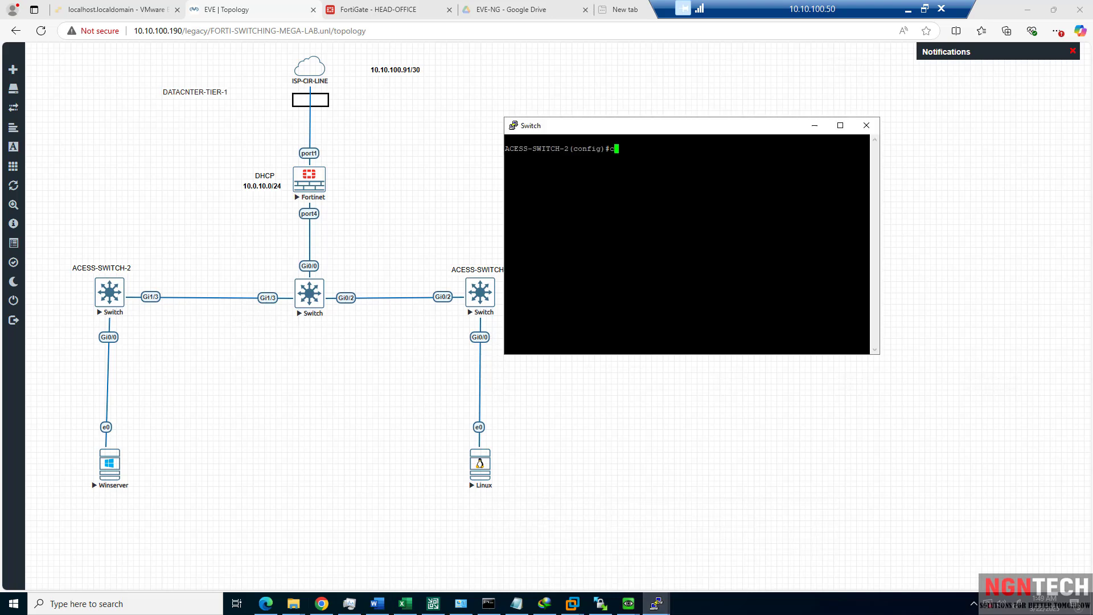
Shut and re-enable GigabitEthernet 1/3 on ACESS-SWITCH-2, then save with wr.
{"action": "type", "text": "in"}
{"action": "key", "text": "Tab"}
{"action": "type", "text": "gi"}
{"action": "key", "text": "Tab"}
{"action": "type", "text": "1/3"}
{"action": "key", "text": "Return"}
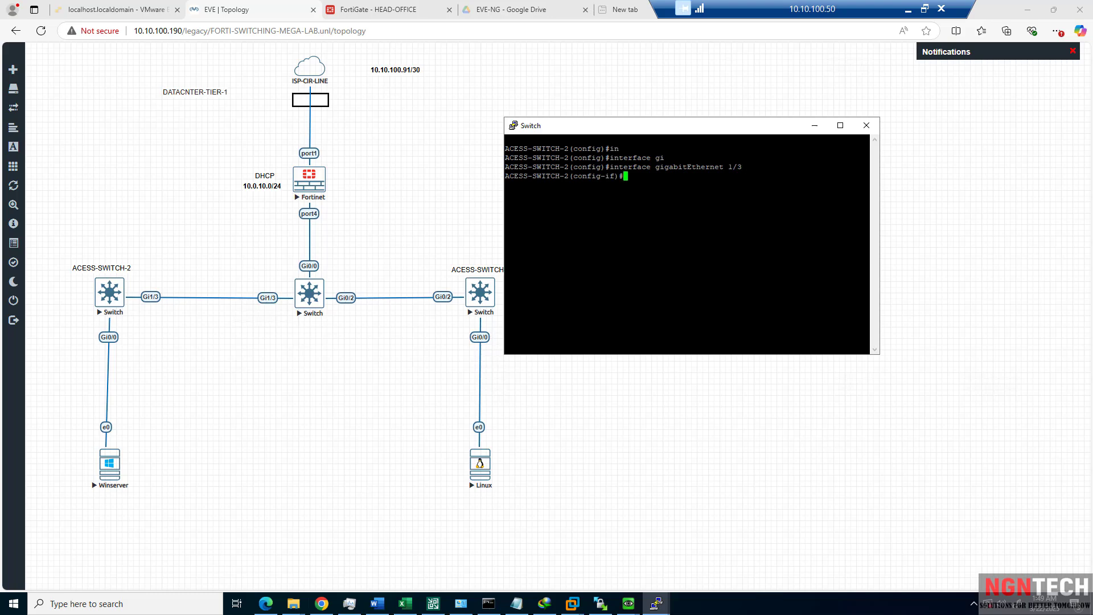
{"action": "type", "text": "shutdown"}
{"action": "key", "text": "Return"}
{"action": "type", "text": "no shutdown"}
{"action": "key", "text": "Return"}
{"action": "type", "text": "end"}
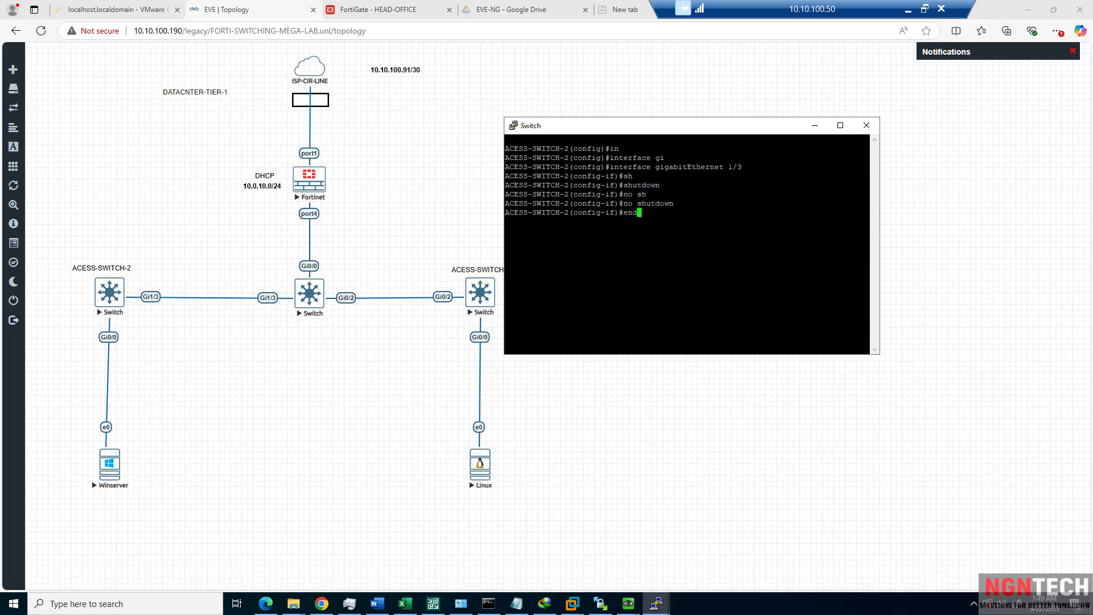
{"action": "key", "text": "Return"}
{"action": "type", "text": "wr"}
{"action": "key", "text": "Return"}
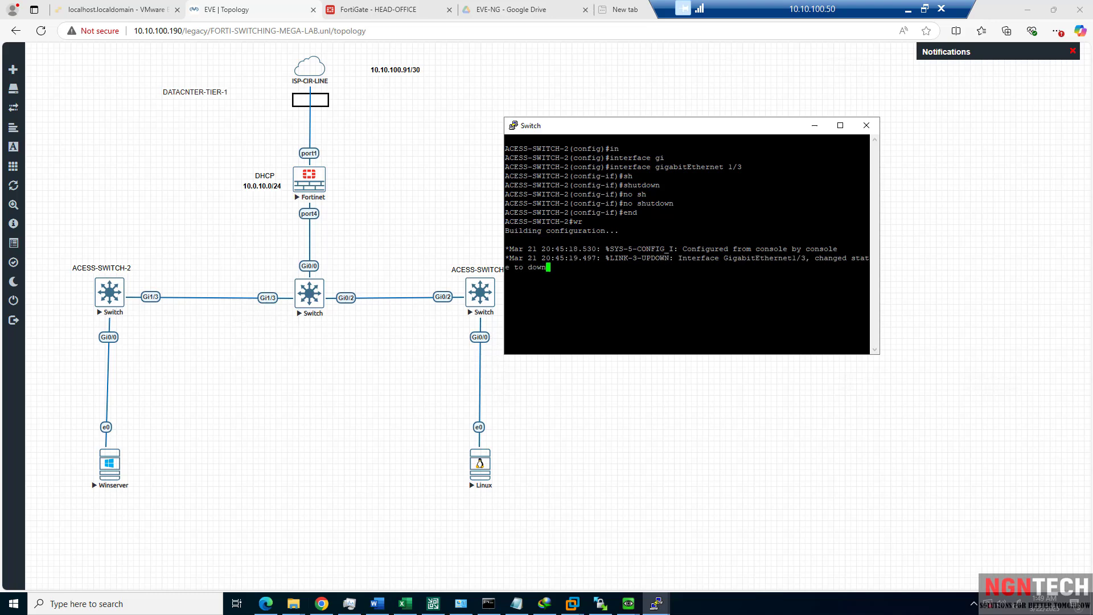
{"action": "key", "text": "Return"}
{"action": "key", "text": "Return"}
{"action": "key", "text": "Return"}
{"action": "key", "text": "Return"}
Bounce GigabitEthernet 0/0 on ACESS-SWITCH-2, save, and bring up the Winserver console.
{"action": "type", "text": "conf t"}
{"action": "key", "text": "Return"}
{"action": "type", "text": "in"}
{"action": "key", "text": "Tab"}
{"action": "type", "text": "gi"}
{"action": "key", "text": "Tab"}
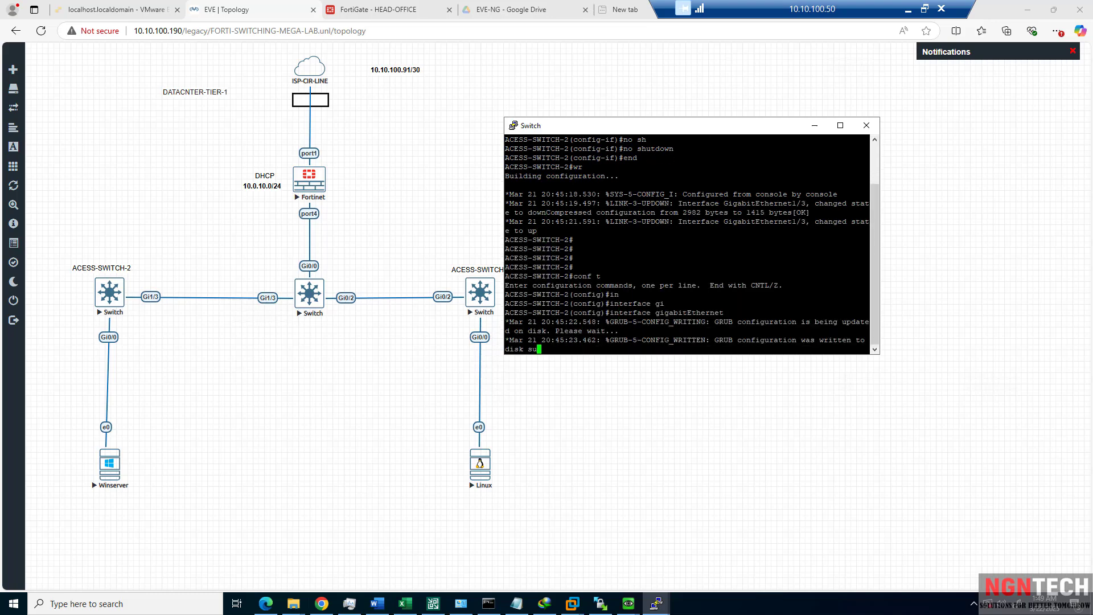
{"action": "type", "text": "0/09"}
{"action": "key", "text": "Return"}
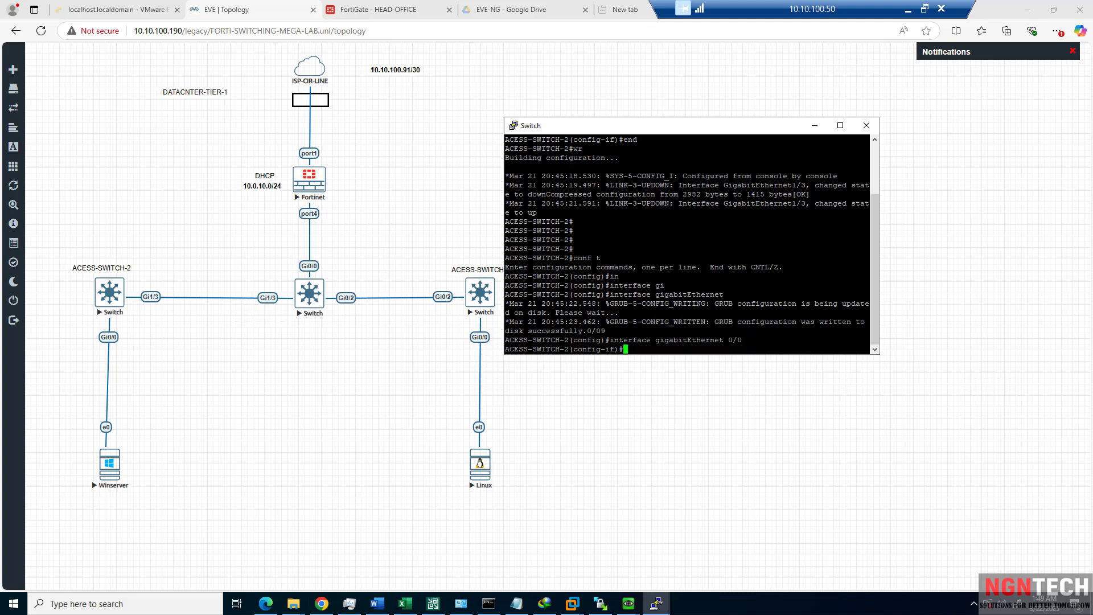
{"action": "type", "text": "sh"}
{"action": "key", "text": "Tab"}
{"action": "key", "text": "Return"}
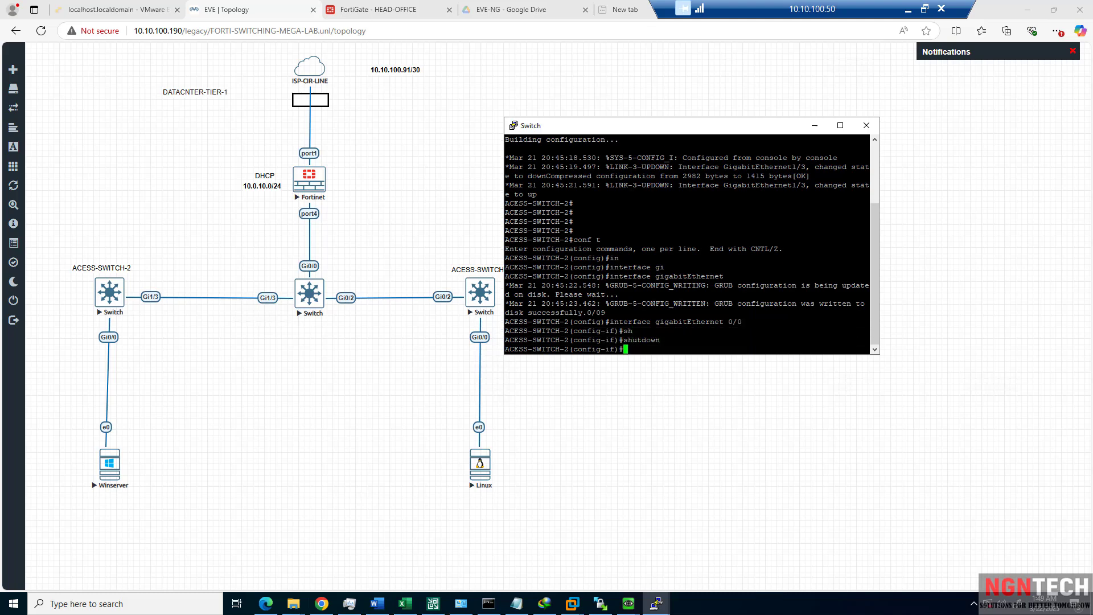
{"action": "type", "text": "n osh"}
{"action": "key", "text": "Return"}
{"action": "key", "text": "Up"}
{"action": "key", "text": "Return"}
{"action": "type", "text": "no sh"}
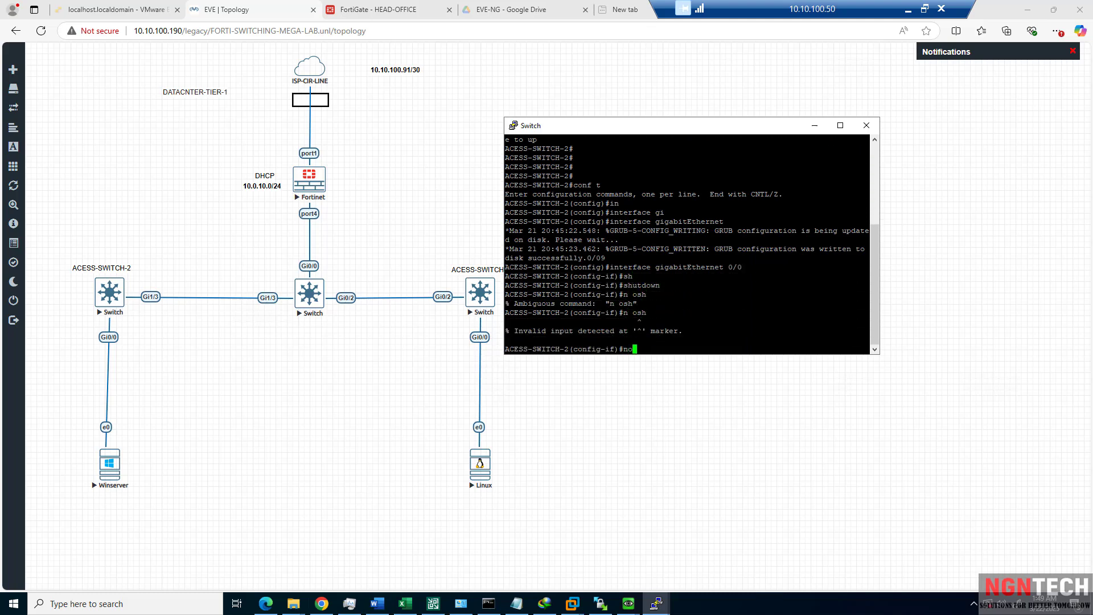
{"action": "key", "text": "Tab"}
{"action": "key", "text": "Return"}
{"action": "type", "text": "end"}
{"action": "key", "text": "Return"}
{"action": "type", "text": "wr"}
{"action": "key", "text": "Return"}
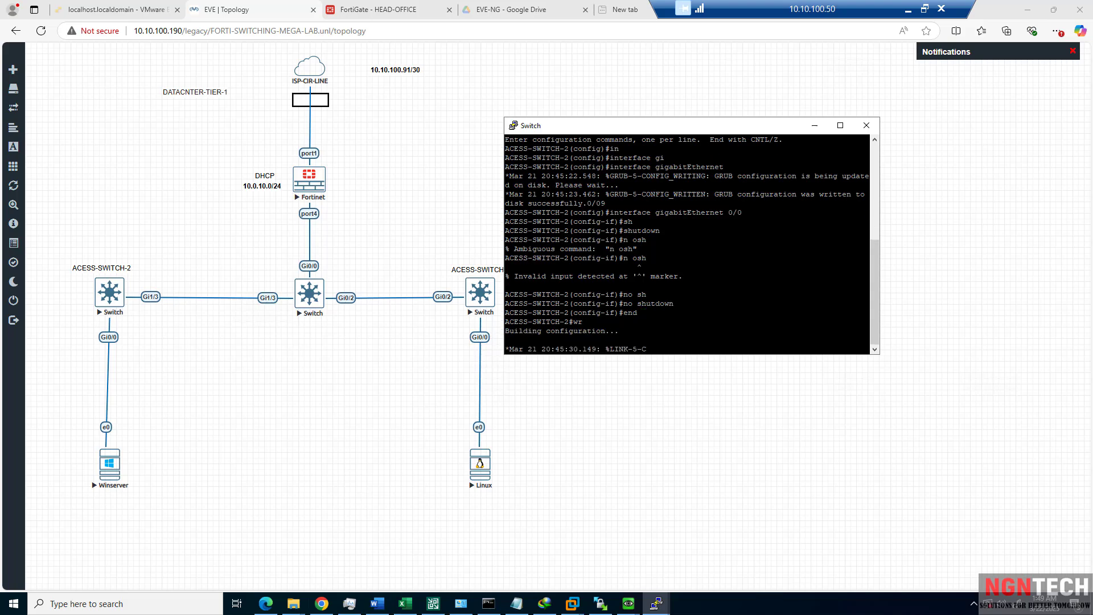
{"action": "left_click", "coordinate": [624, 607]}
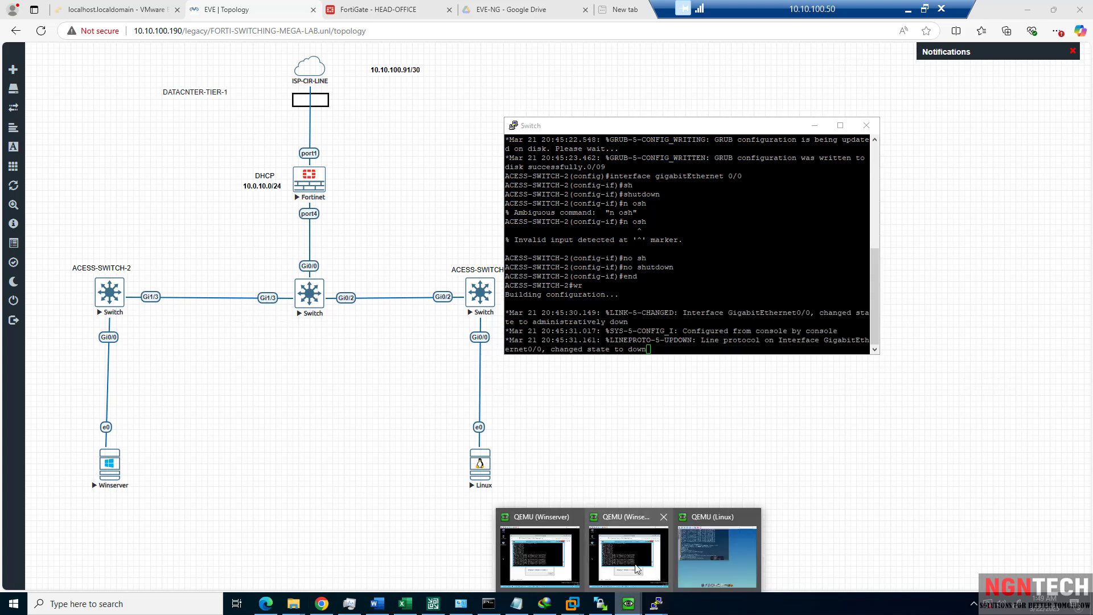
{"action": "left_click", "coordinate": [629, 547]}
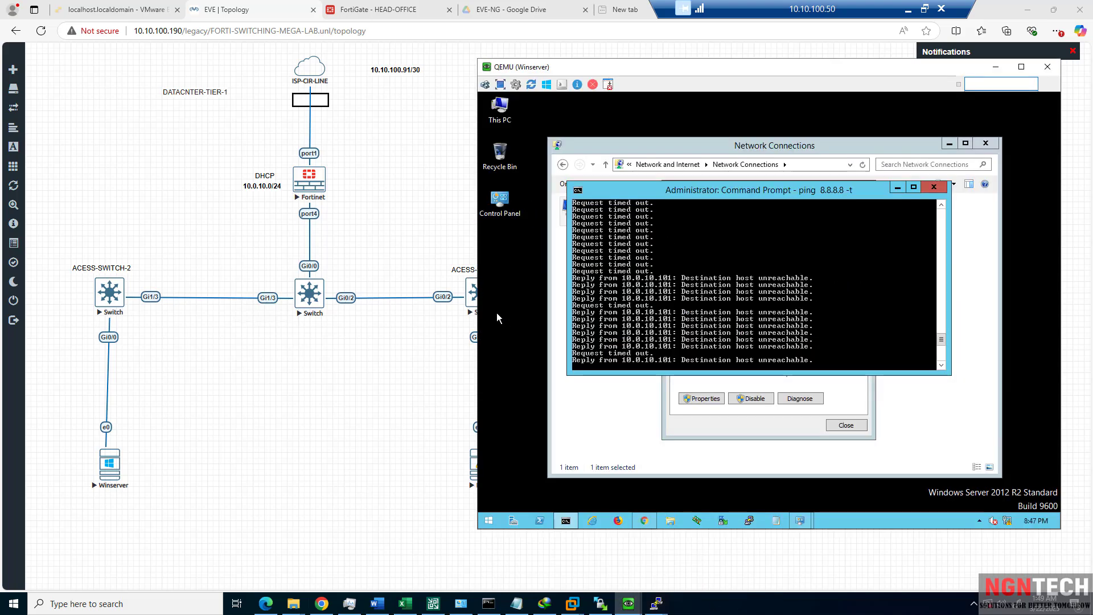
Check the Ethernet adapter's lease details, then disable the adapter.
{"action": "left_click", "coordinate": [782, 384]}
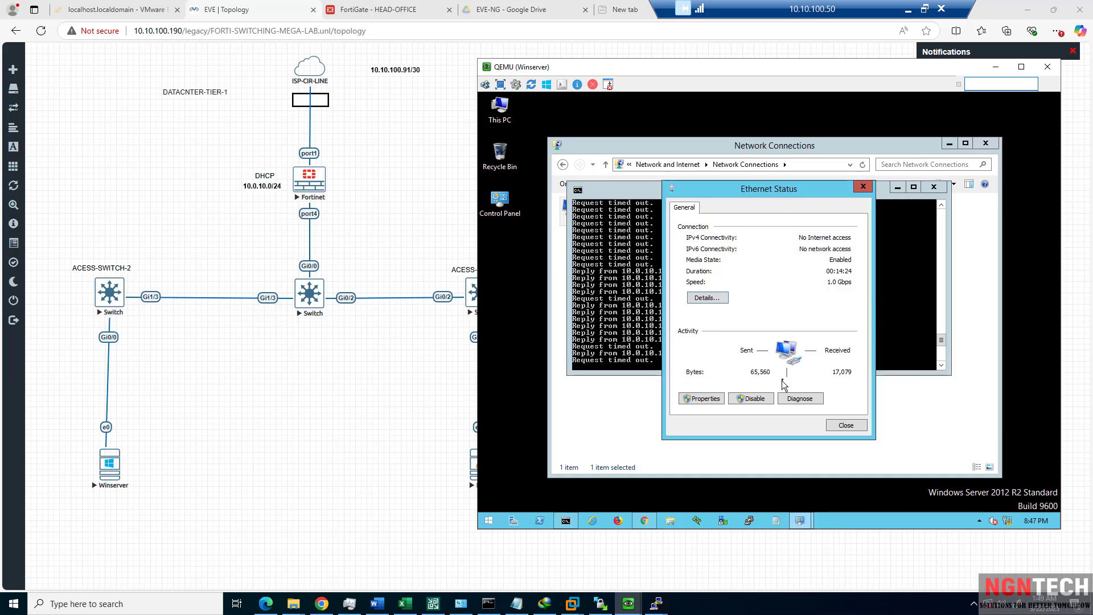
{"action": "left_click", "coordinate": [707, 298]}
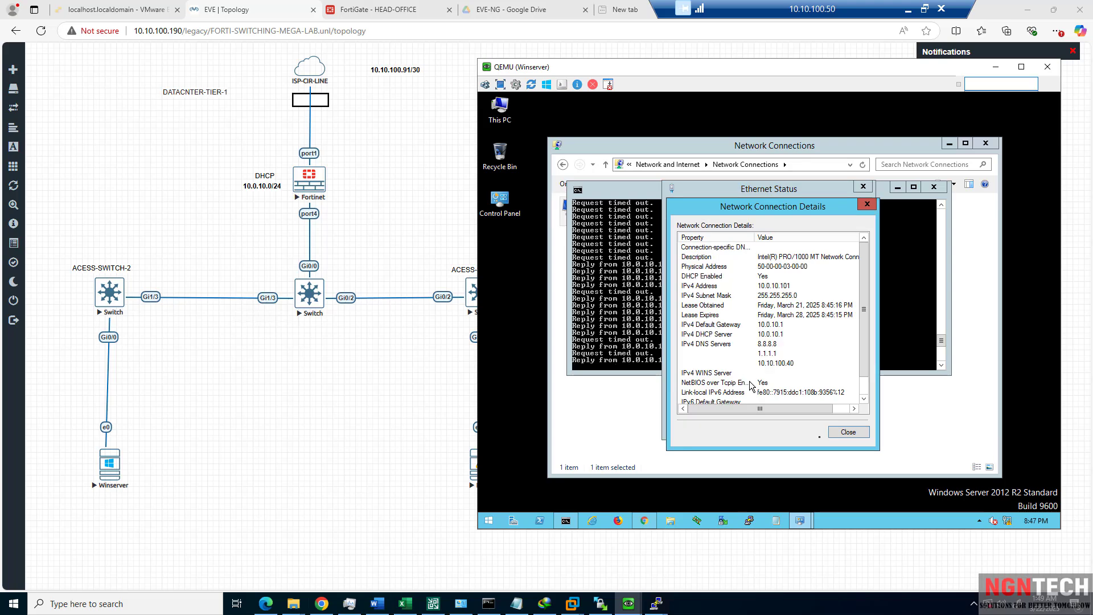
{"action": "left_click", "coordinate": [844, 434]}
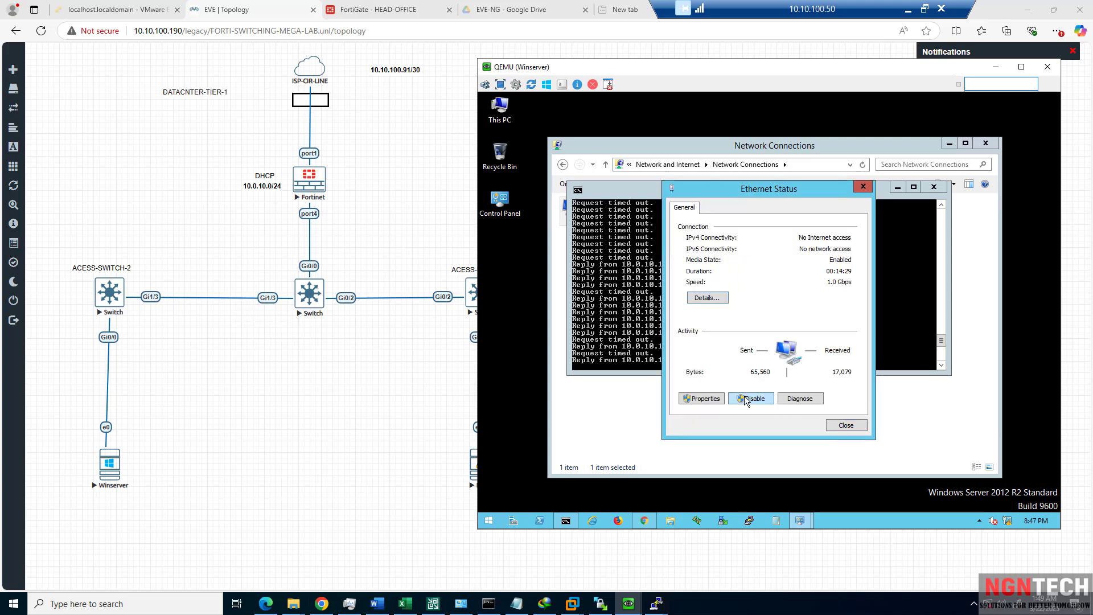
{"action": "left_click", "coordinate": [747, 399]}
Re-enable the Ethernet adapter and reopen its status to see the reconnected link.
{"action": "left_click", "coordinate": [656, 405]}
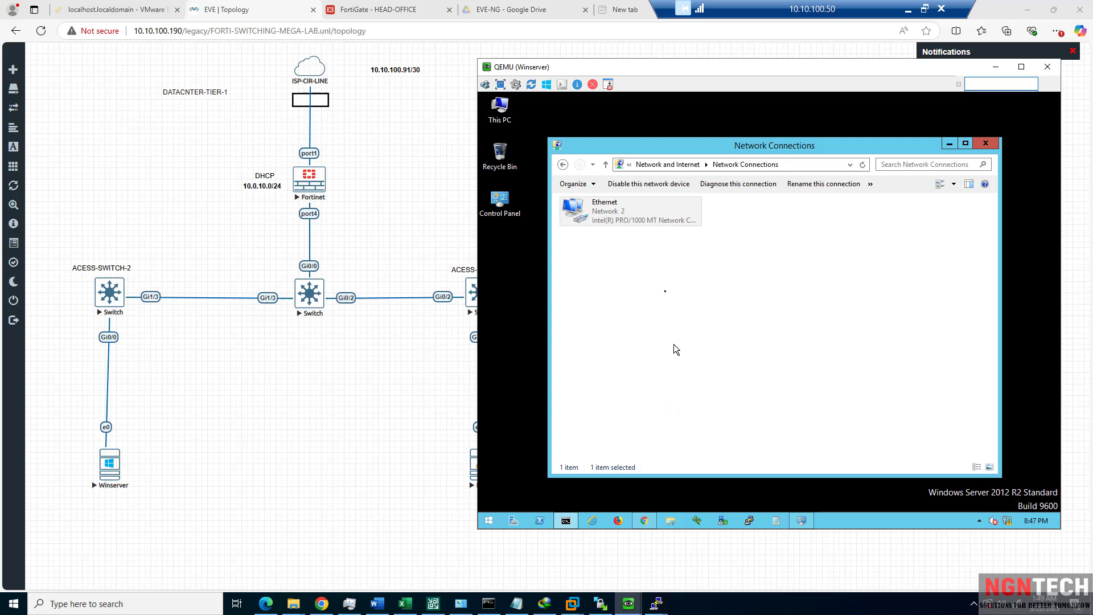
{"action": "right_click", "coordinate": [603, 221]}
{"action": "left_click", "coordinate": [625, 226]}
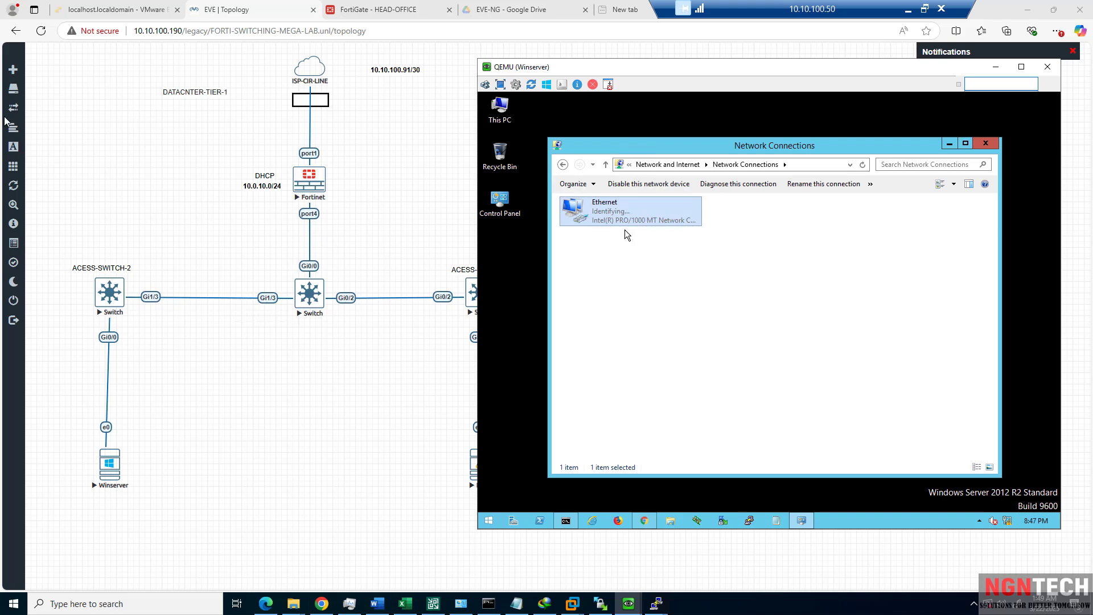
{"action": "mouse_move", "coordinate": [5, 120]}
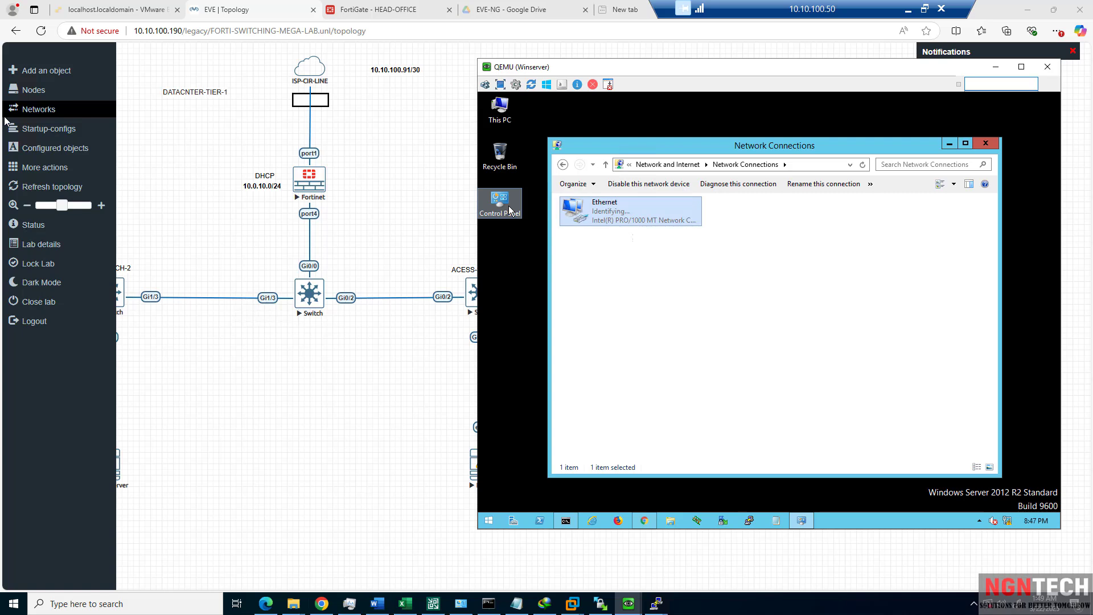
{"action": "double_click", "coordinate": [605, 220]}
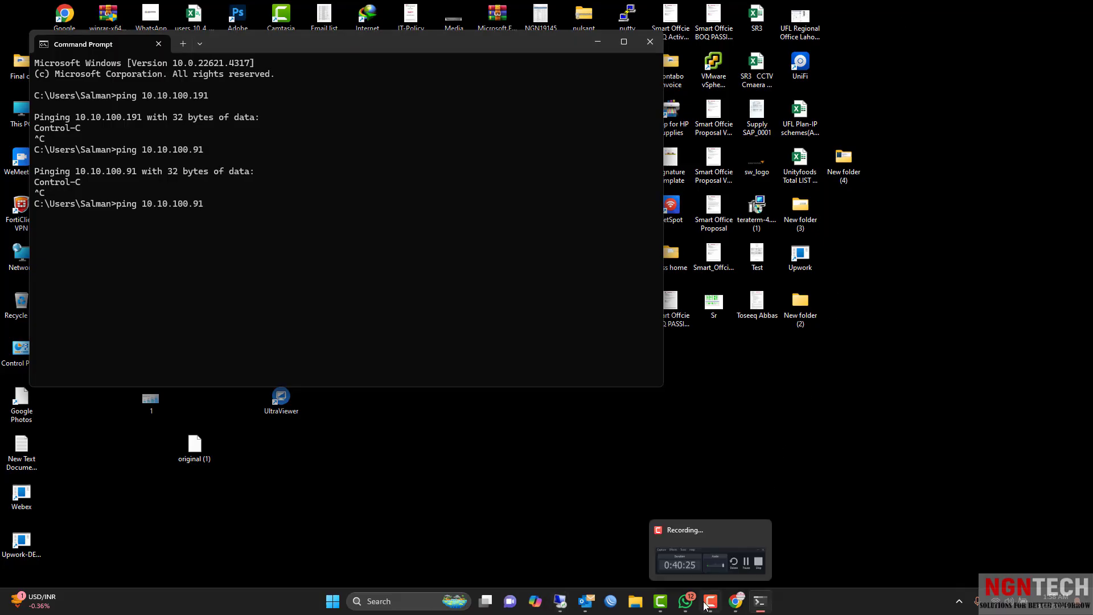
{"action": "left_click", "coordinate": [708, 603]}
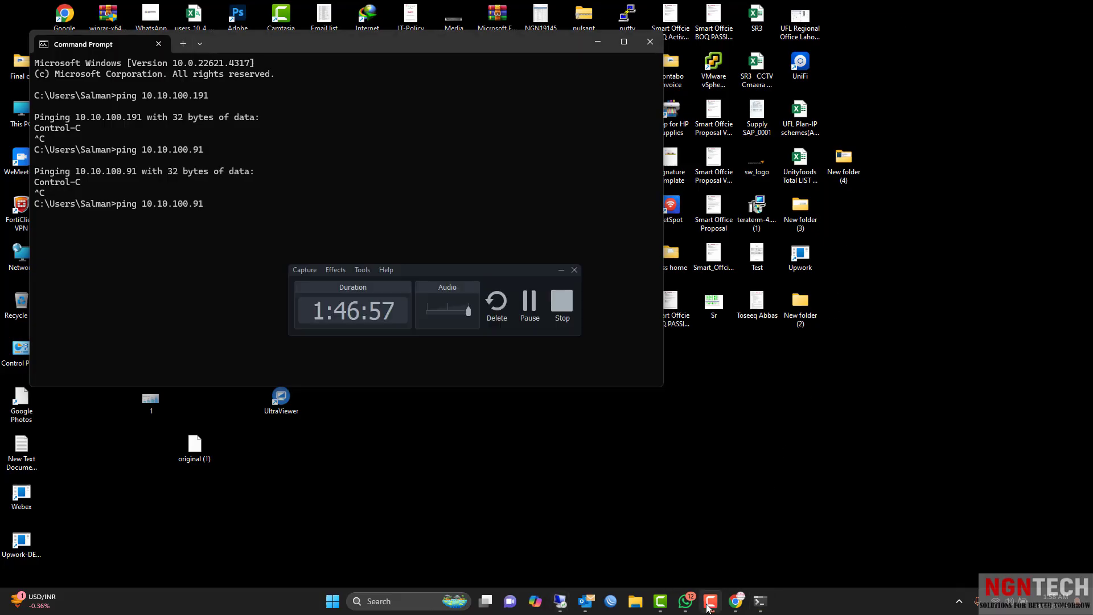